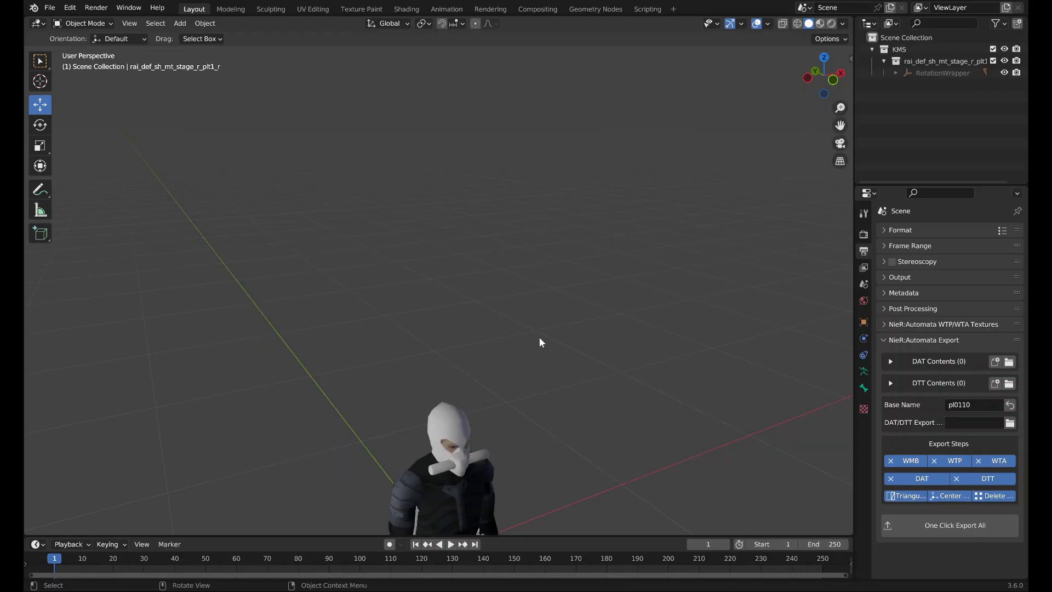
Import the unmasked Raiden model rai_def_sh_mt_stage_r_plt0_r as an MGS2 KMS file.
middle_click_drag(539, 337, 668, 240)
scroll(606, 251, "up", 4)
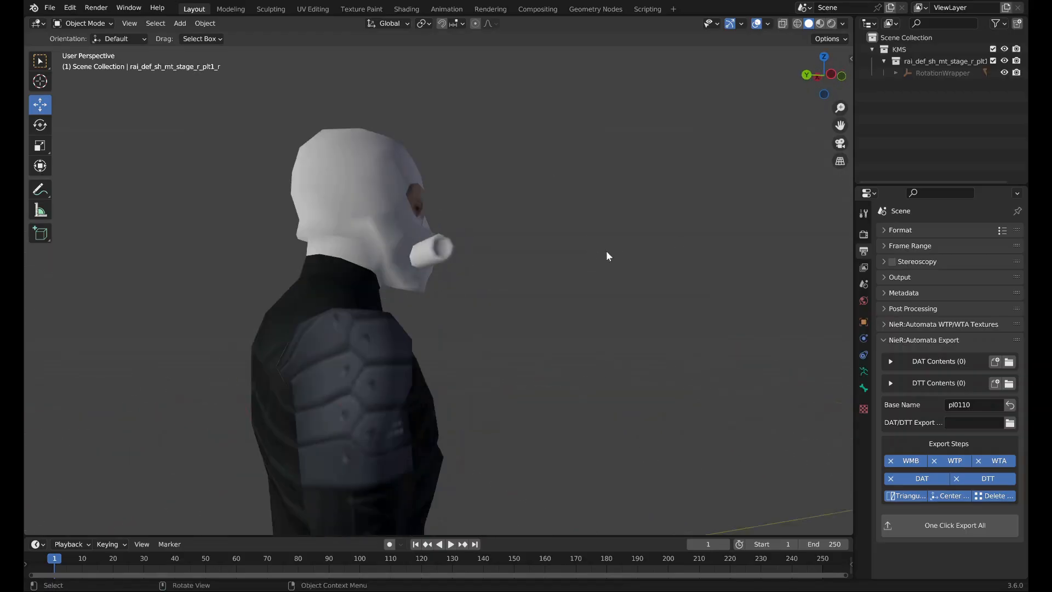
middle_click_drag(606, 251, 491, 257)
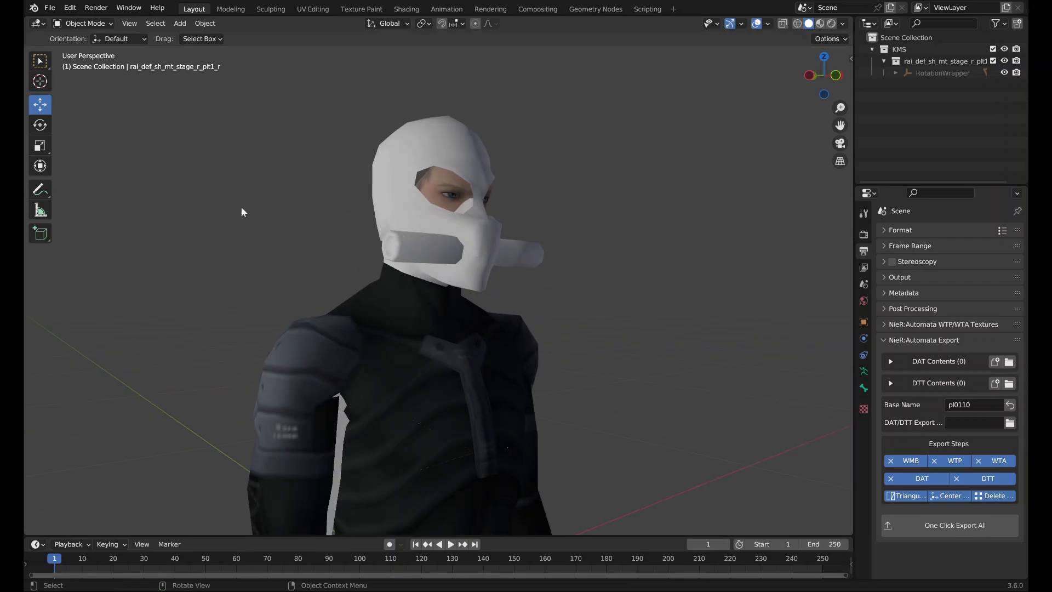
left_click(49, 8)
mouse_move(73, 166)
left_click(247, 399)
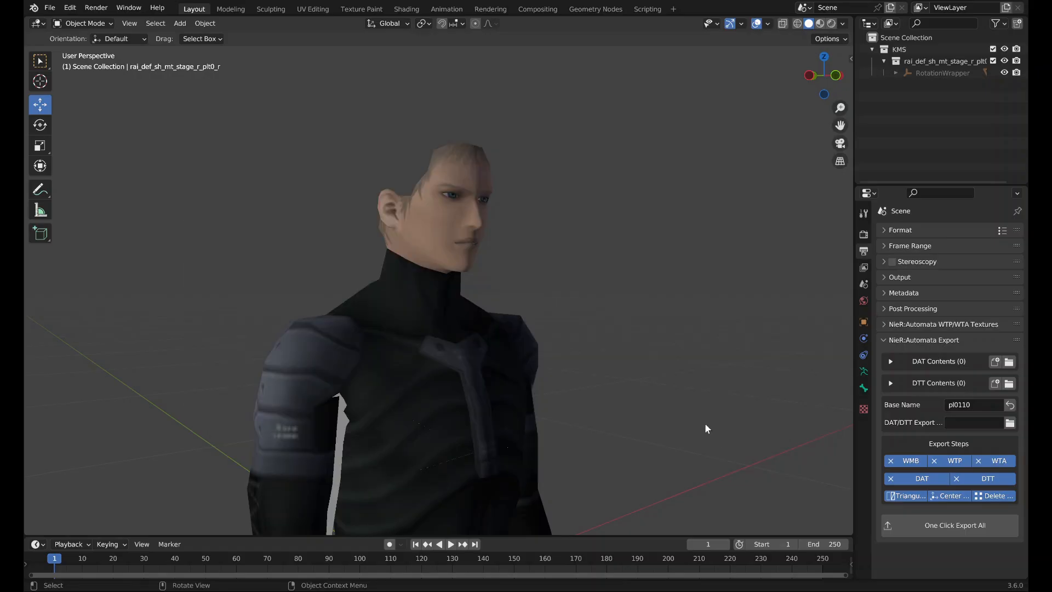
Bulk import all DTT/DAT files from the MGS4 Raiden folder without resetting the Blender scene.
middle_click_drag(704, 423, 518, 330)
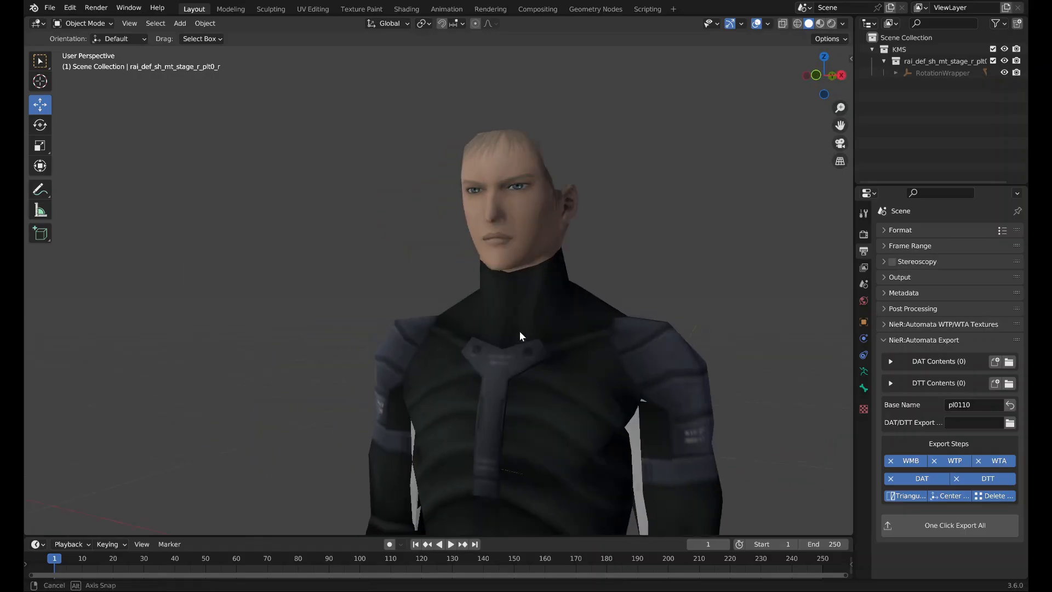
scroll(600, 292, "down", 4)
middle_click_drag(583, 307, 634, 324)
scroll(633, 324, "up", 3)
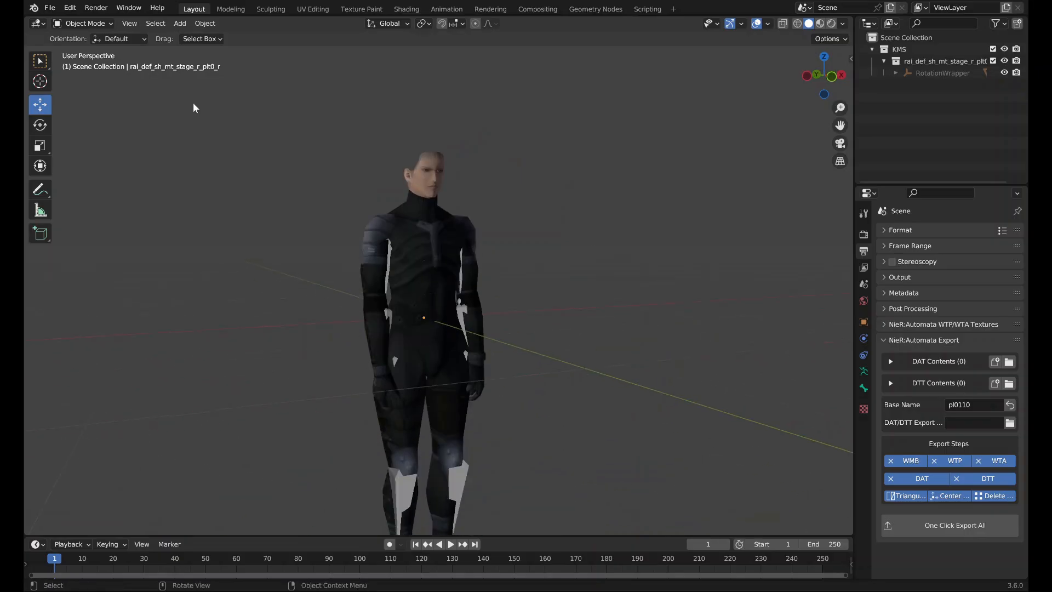
left_click(49, 7)
mouse_move(126, 167)
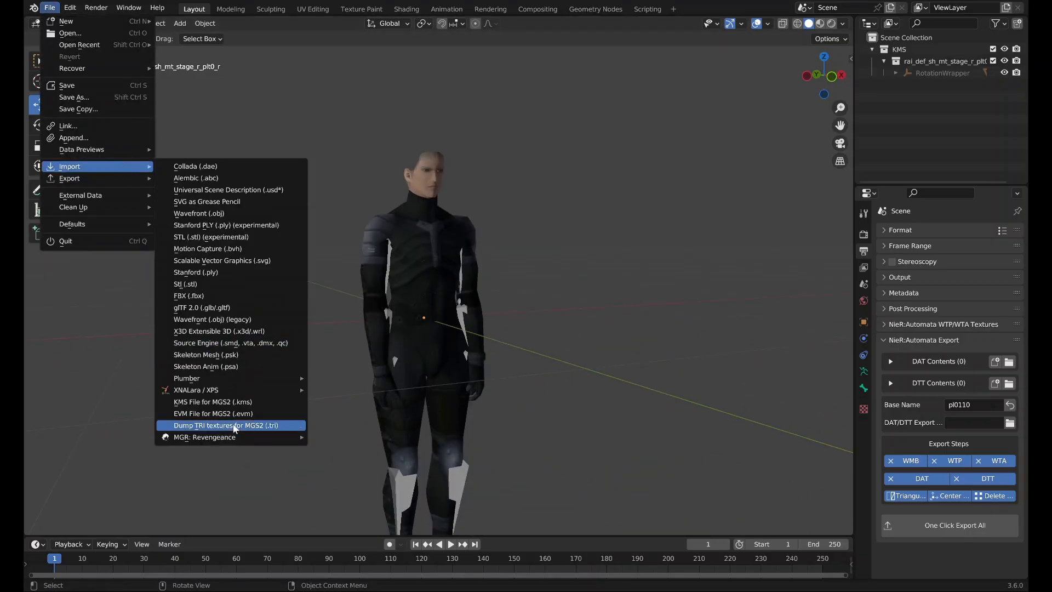
mouse_move(244, 438)
left_click(331, 439)
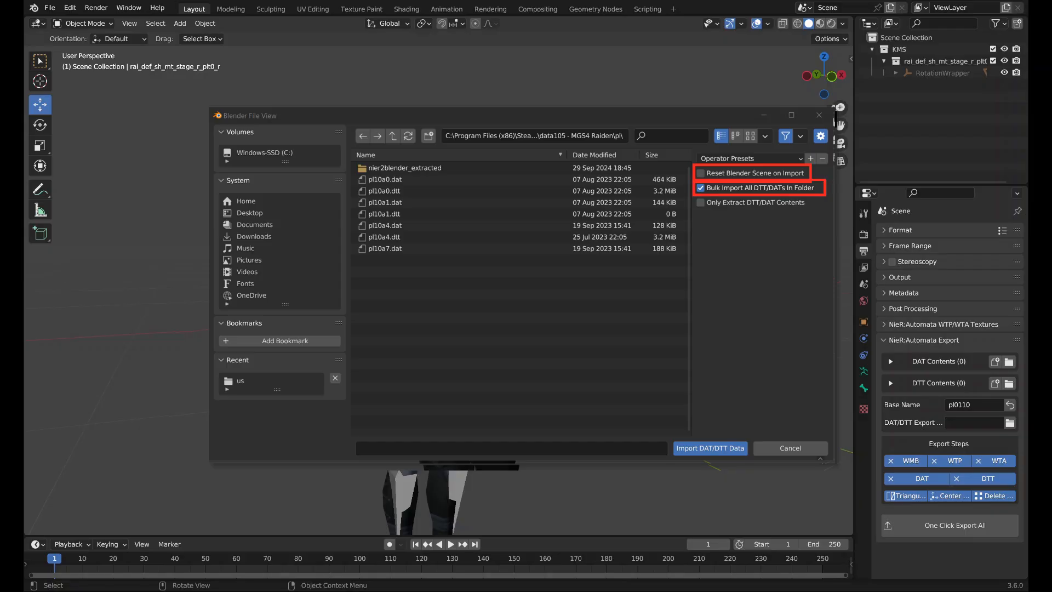
left_click(709, 447)
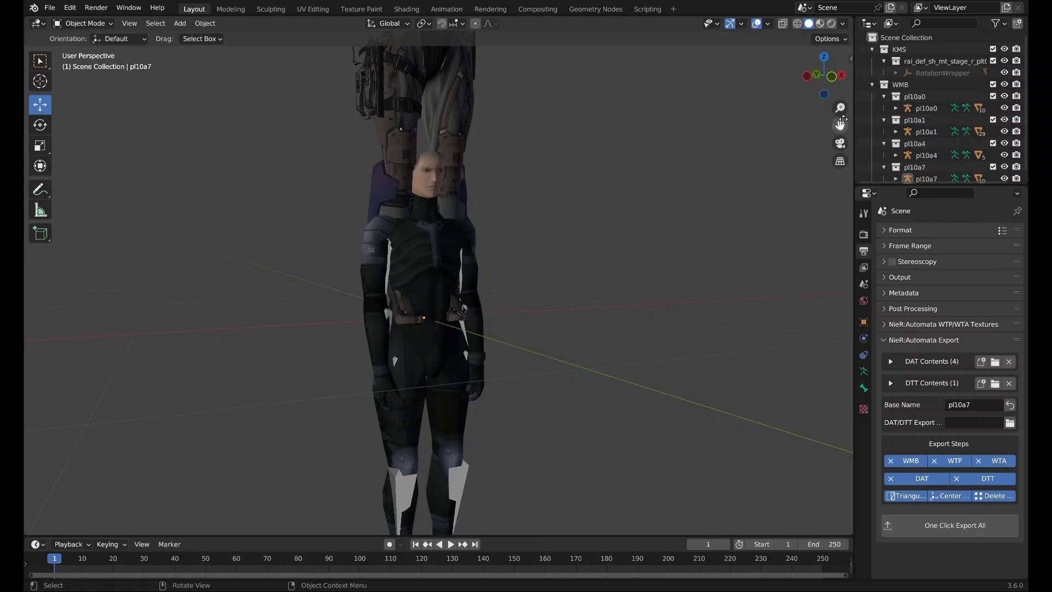
Identify the collection holding the hair meshes and exclude pl10a1 from the view layer.
left_click_drag(842, 120, 839, 374)
scroll(629, 223, "down", 2)
middle_click_drag(629, 223, 491, 269)
scroll(548, 216, "up", 2)
scroll(595, 351, "up", 3)
scroll(595, 353, "up", 2)
left_click(506, 238)
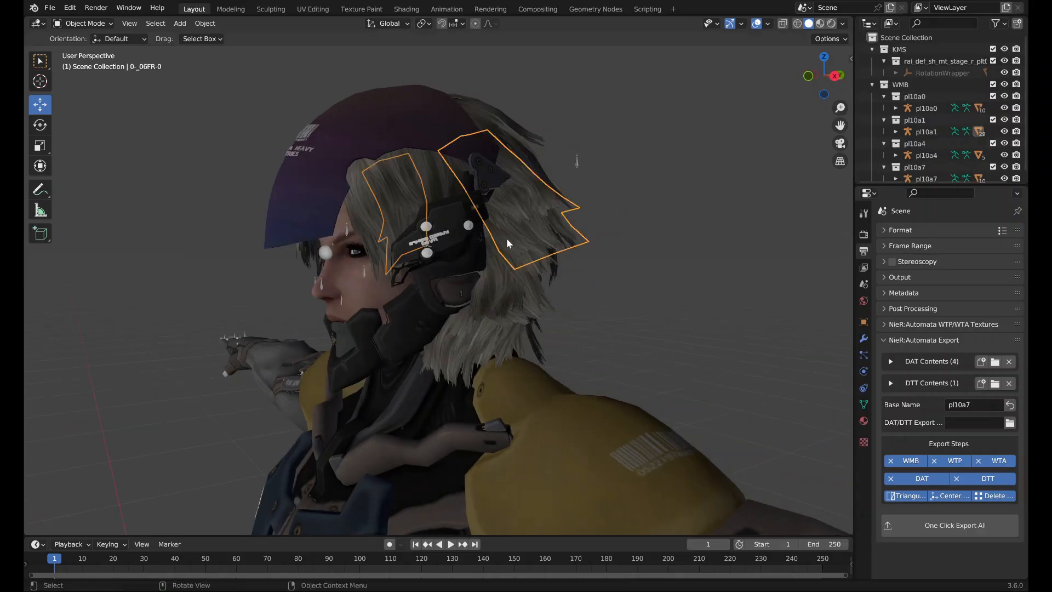
scroll(939, 108, "down", 1)
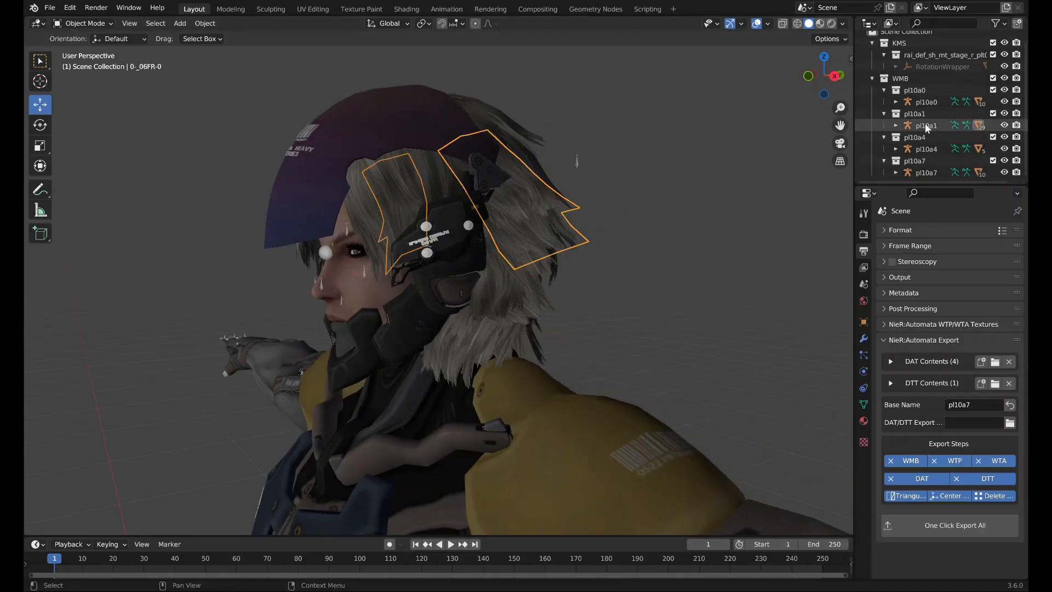
left_click(992, 114)
Delete the hidden meshes 0-body-2, 0-body-3 and 0-saya_arm-1 under the pl10a0 armature.
middle_click_drag(511, 250, 558, 238)
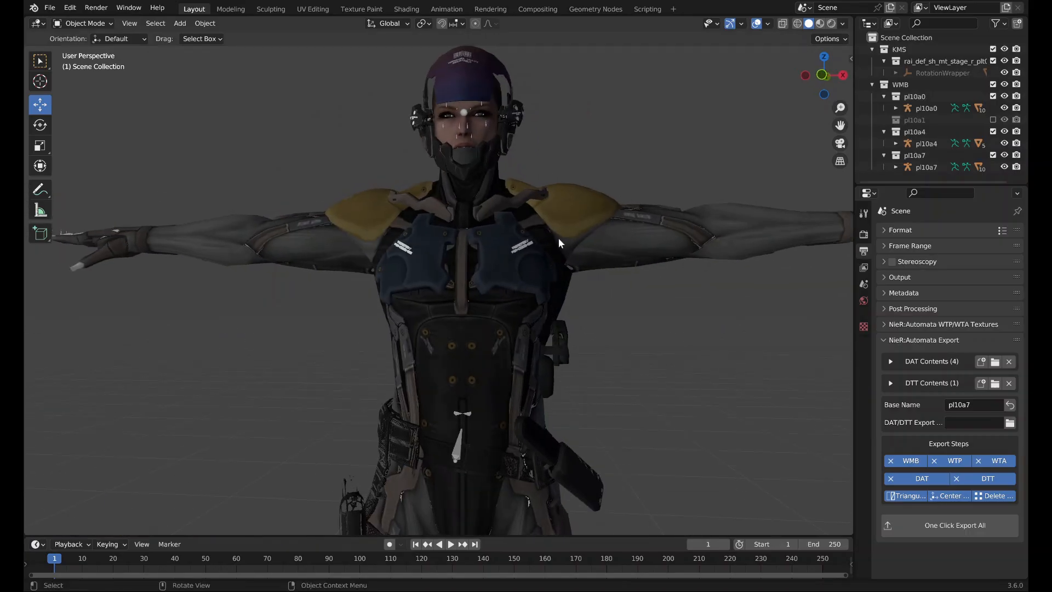
scroll(564, 281, "down", 2)
left_click(485, 299)
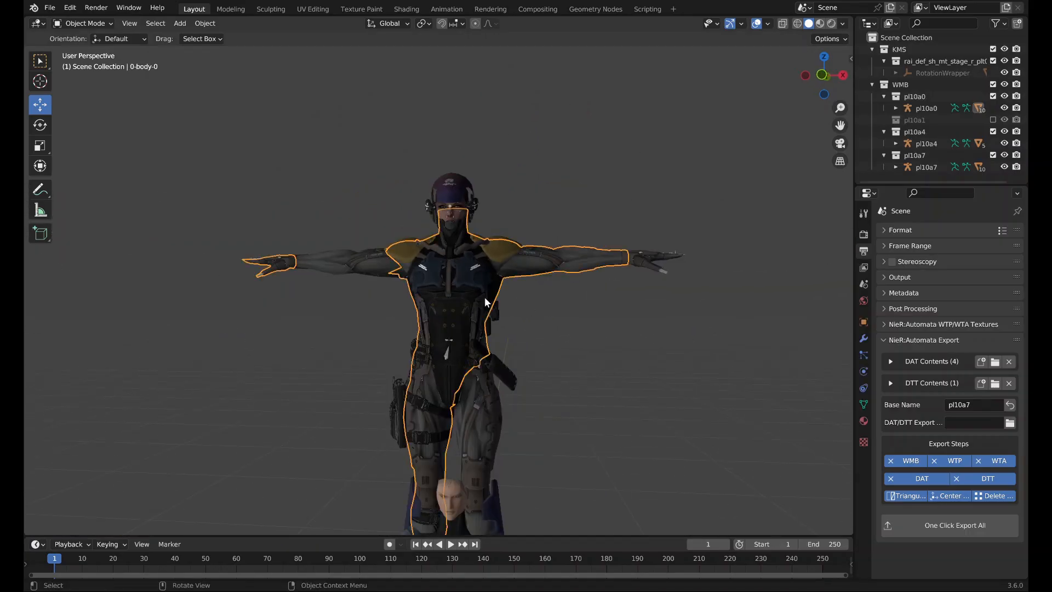
left_click(895, 109)
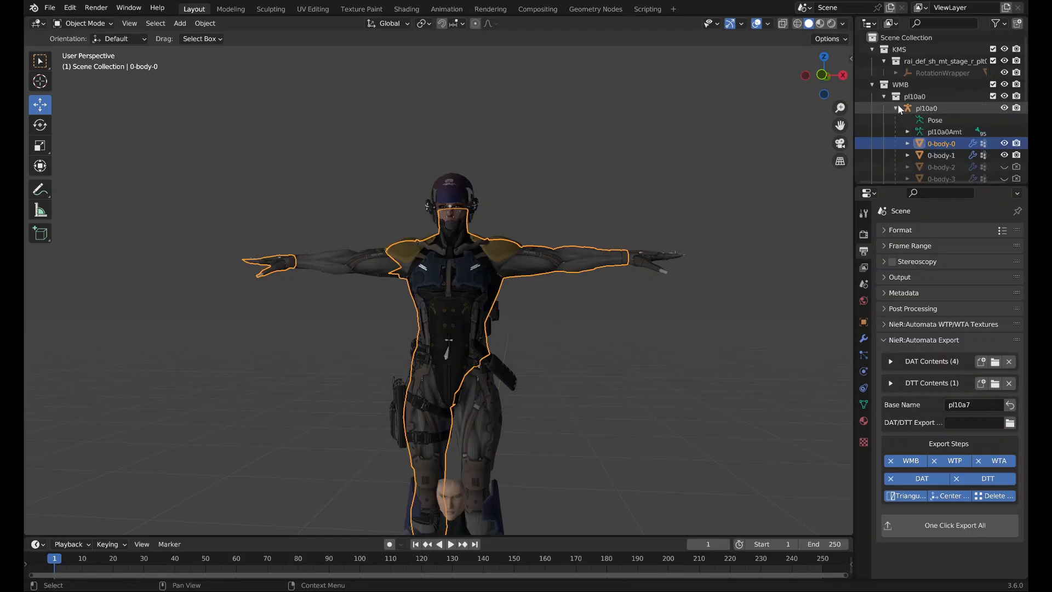
scroll(920, 102, "down", 2)
scroll(950, 96, "down", 3)
left_click(953, 72)
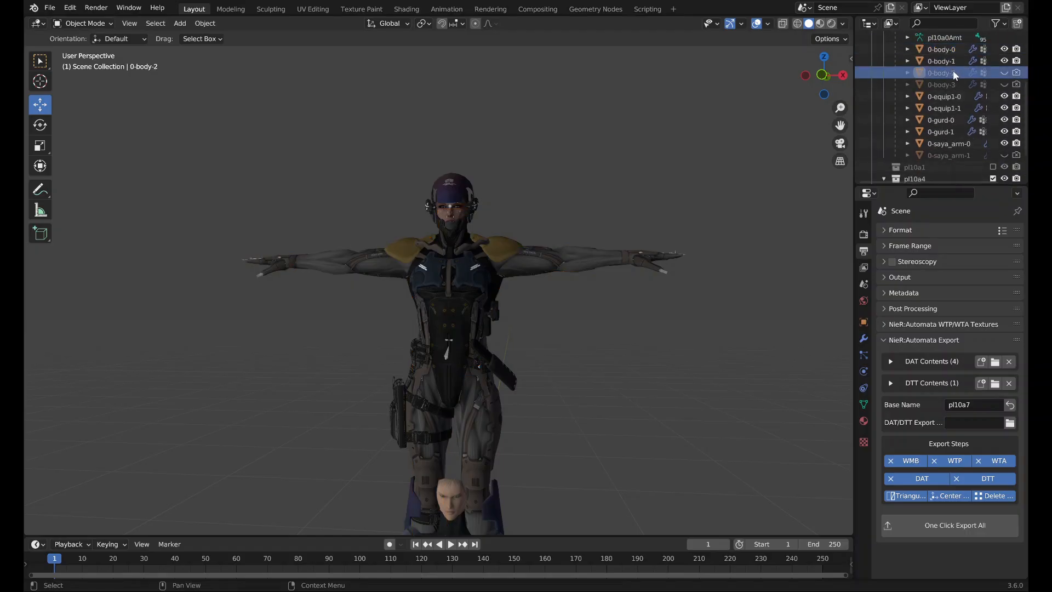
key("Delete")
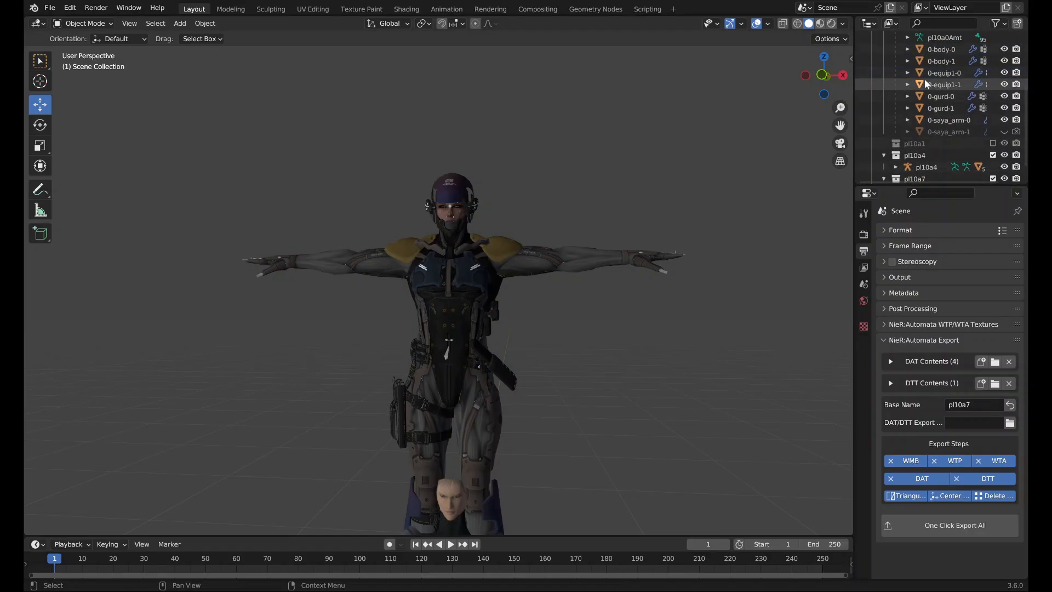
left_click(945, 128)
key("Delete")
Join all remaining pl10a0 meshes, from 0-body-0 through 0-saya_arm-0, into 0-body-0.
scroll(947, 111, "down", 1)
scroll(945, 66, "up", 1)
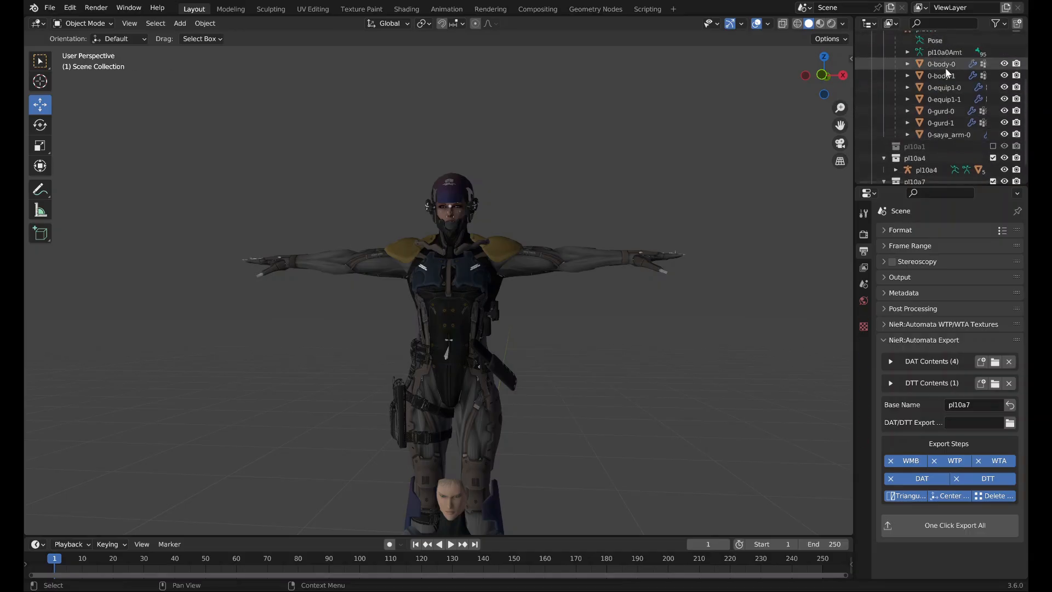
left_click(945, 67)
left_click(944, 131, "shift")
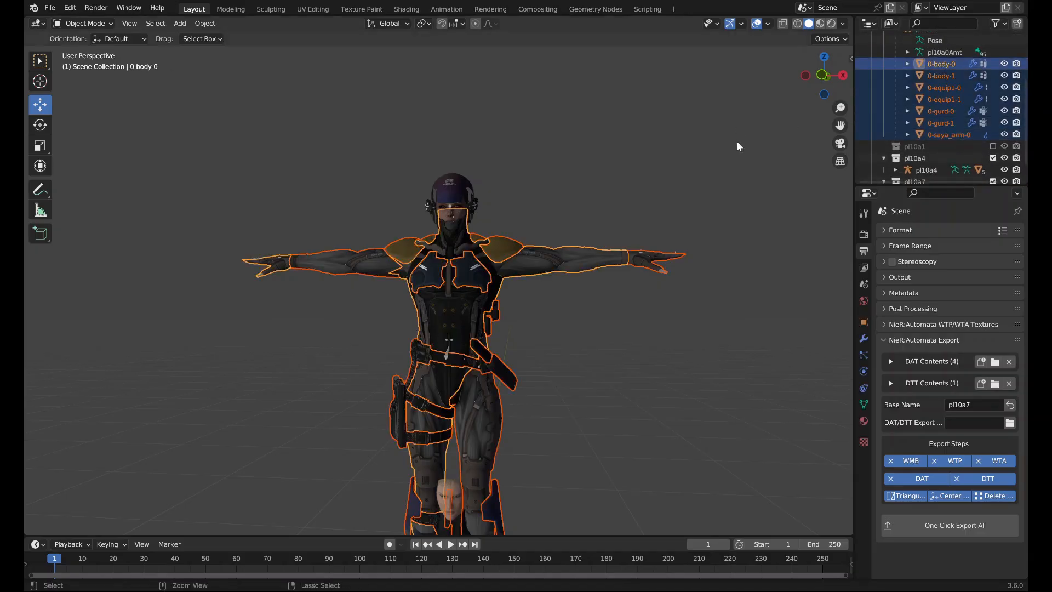
key("Delete")
scroll(959, 137, "down", 1)
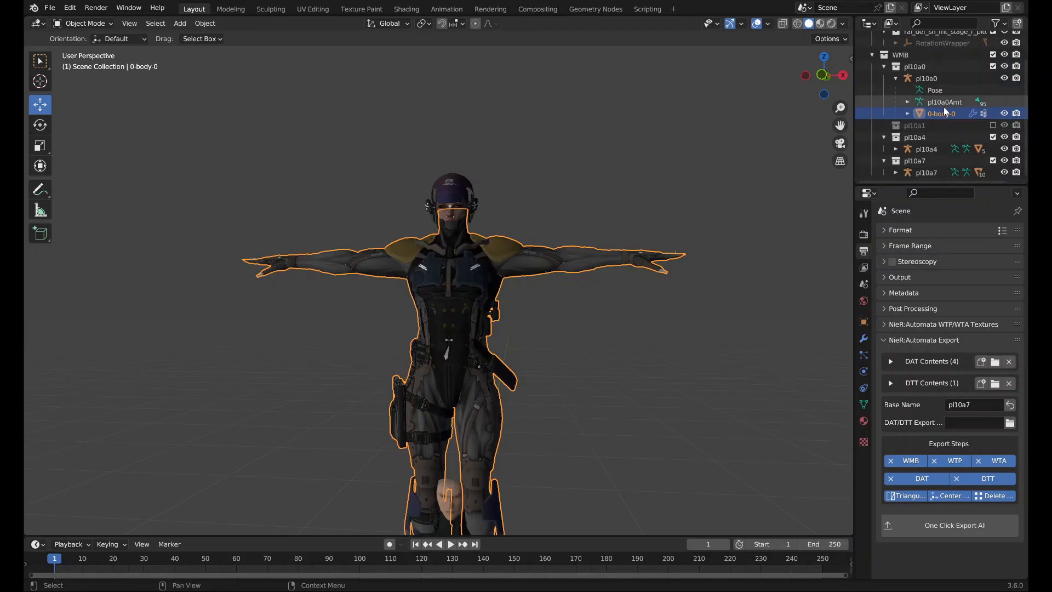
Join all five helmet meshes under the pl10a4 armature into 0-_10FR-0.
left_click(930, 149)
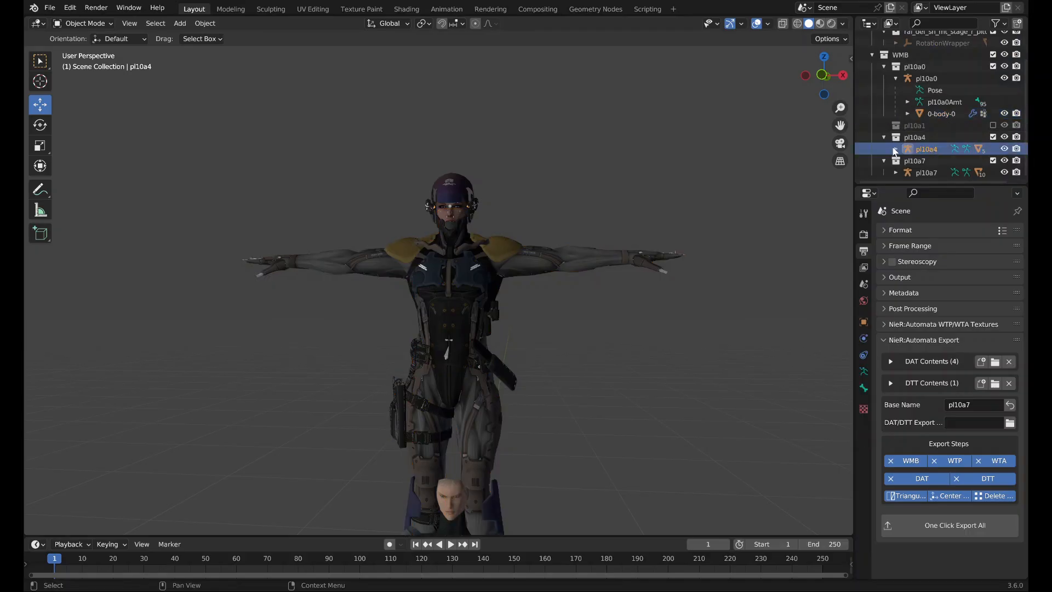
scroll(499, 204, "up", 2)
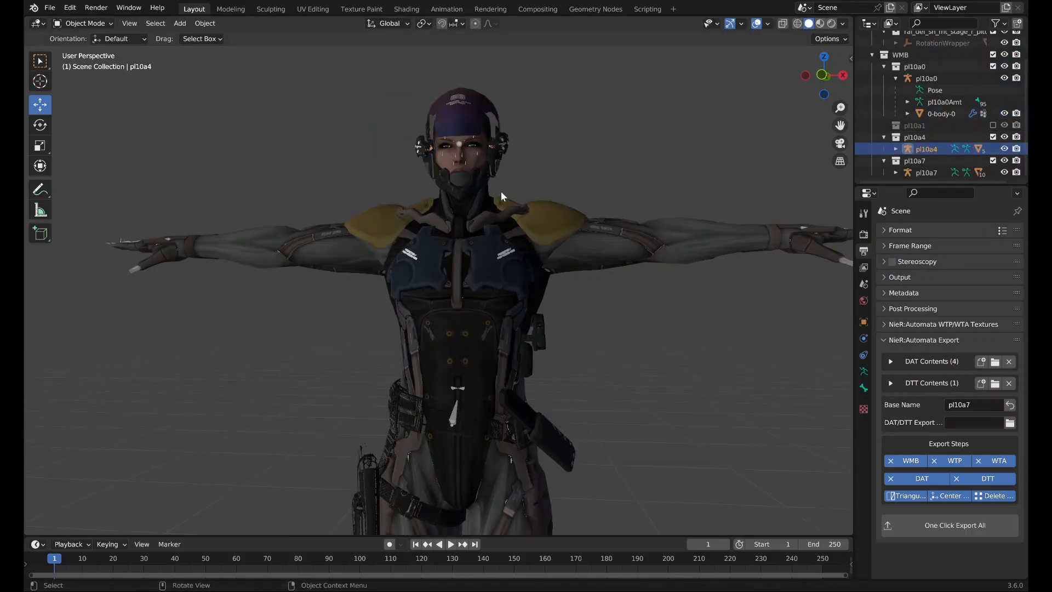
middle_click_drag(501, 193, 529, 179)
scroll(529, 180, "down", 3)
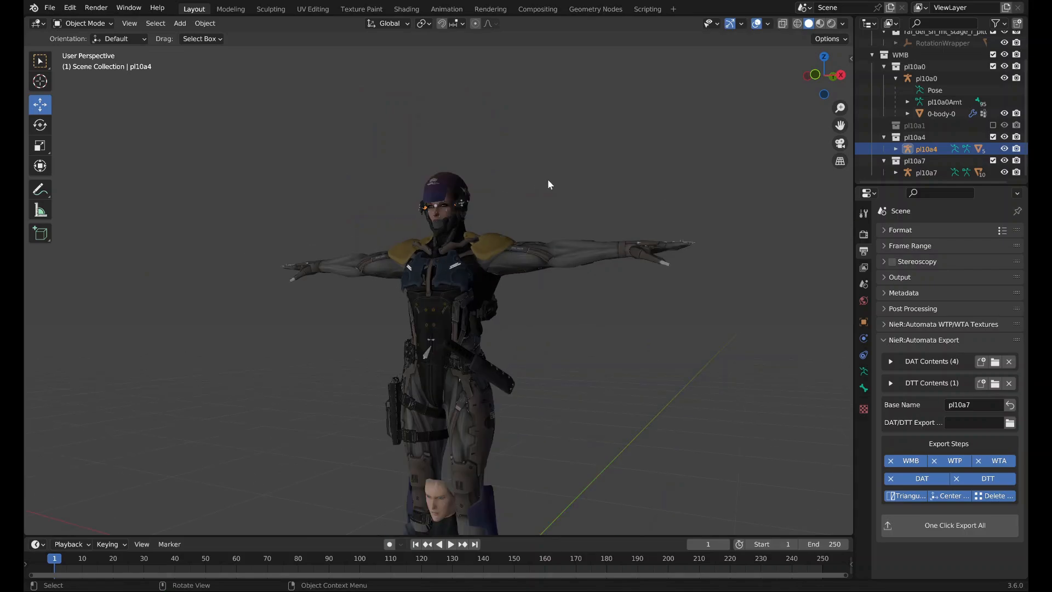
left_click(896, 149)
scroll(919, 146, "down", 3)
scroll(931, 126, "up", 1)
left_click(942, 102)
left_click(954, 149, "shift")
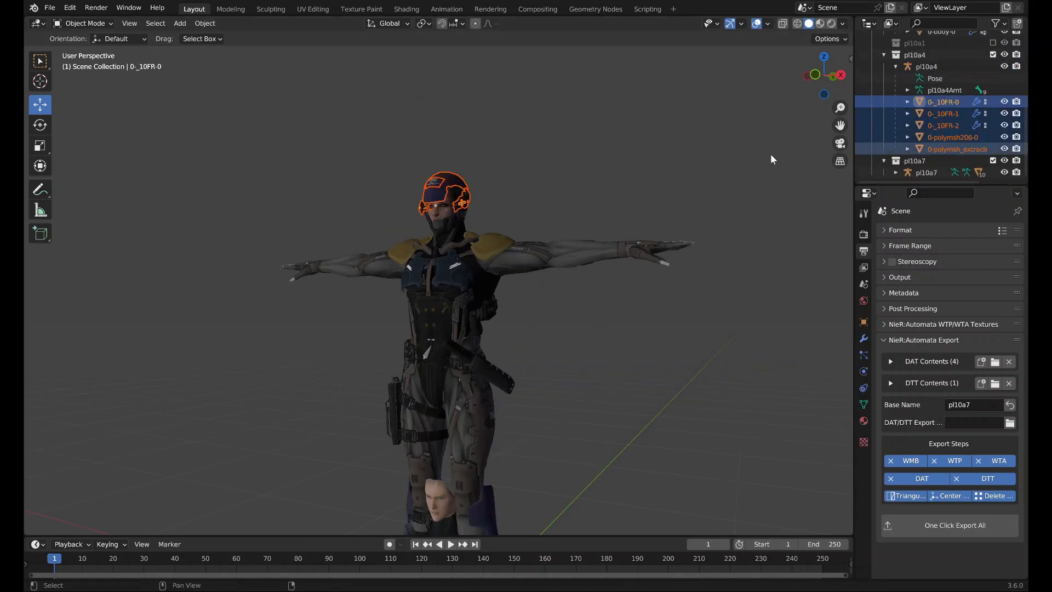
key("ctrl+j")
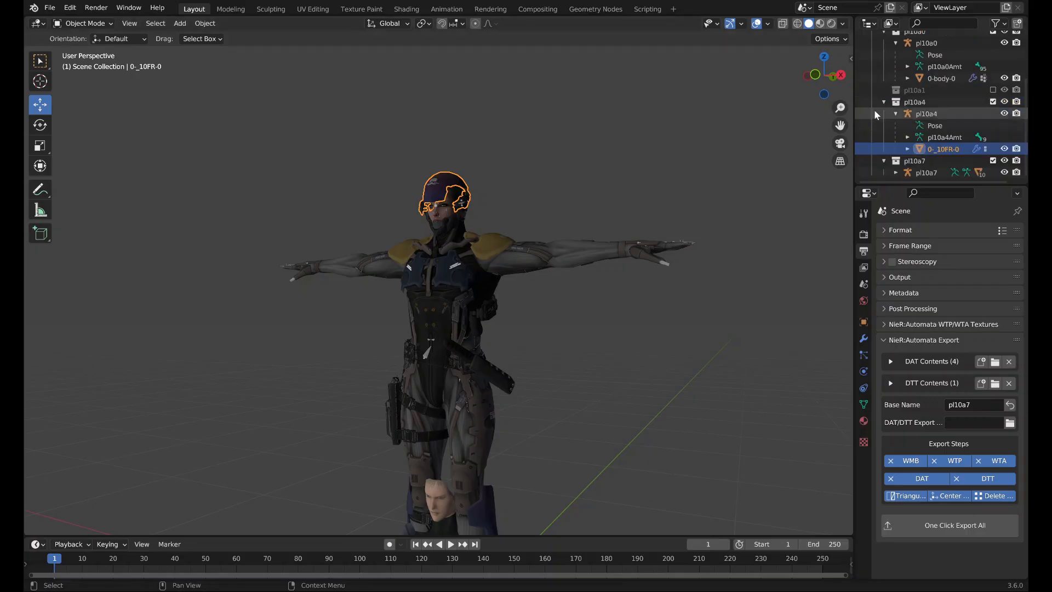
Join all meshes under the pl10a7 armature into one object, with 0-head-0 as the active mesh.
left_click(896, 172)
scroll(942, 150, "down", 3)
left_click(943, 135)
scroll(946, 137, "down", 3)
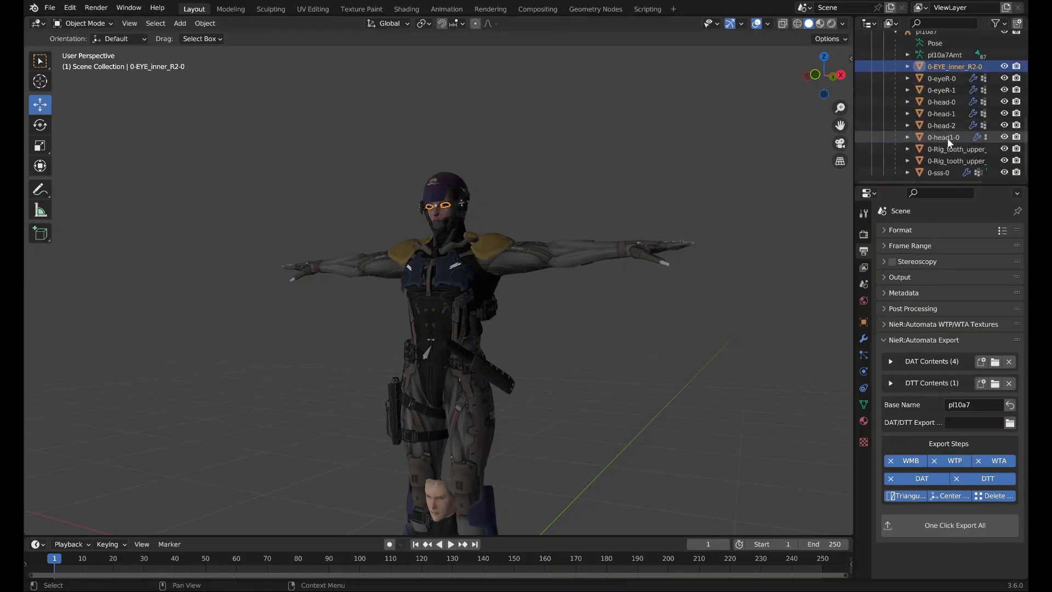
left_click(945, 168, "shift")
left_click(948, 104, "ctrl")
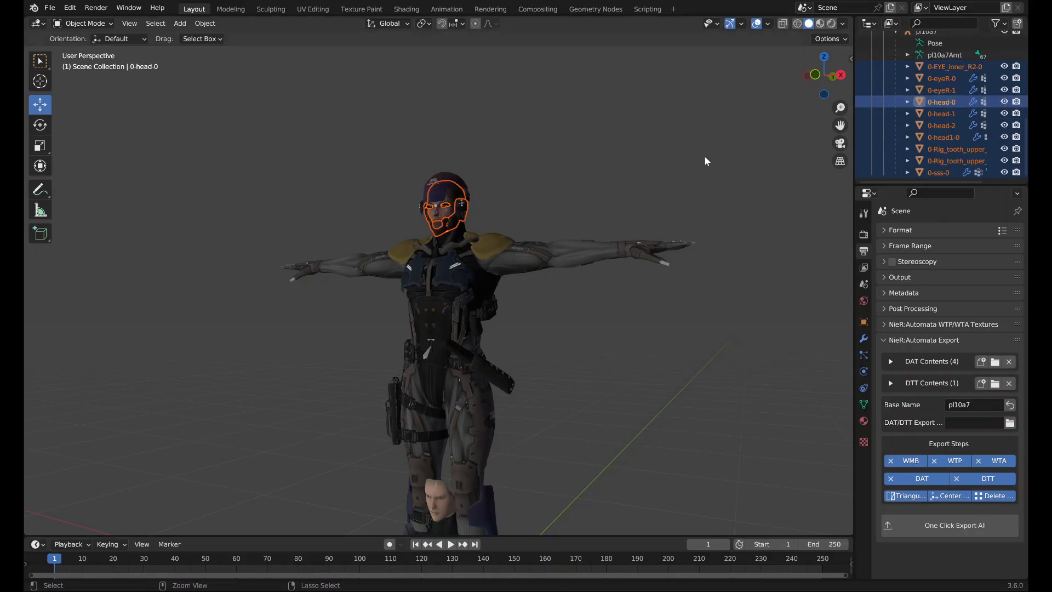
key("ctrl+j")
scroll(789, 173, "up", 5)
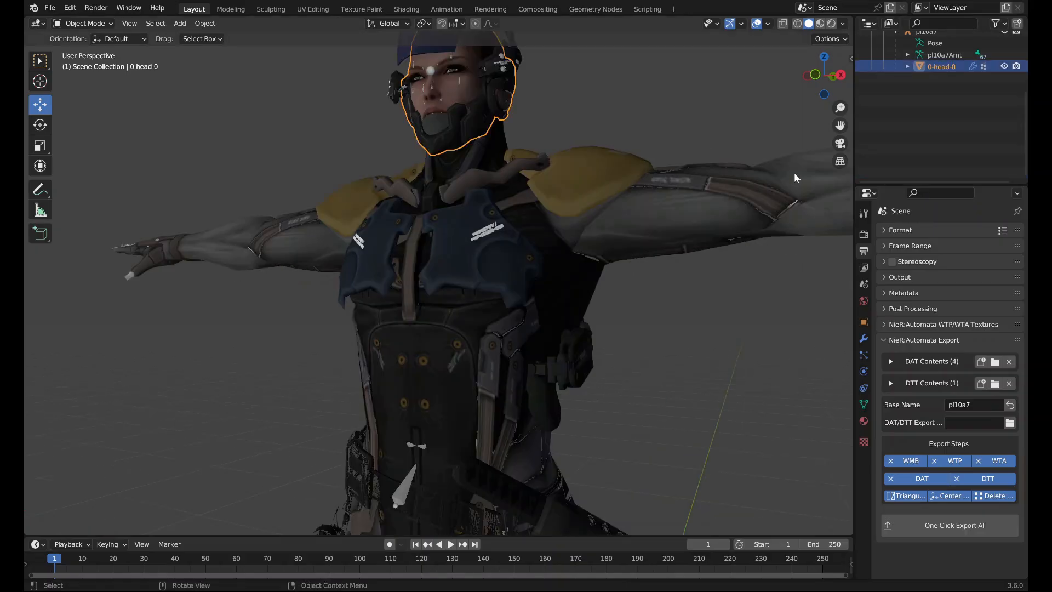
scroll(789, 174, "down", 5)
scroll(965, 109, "up", 5)
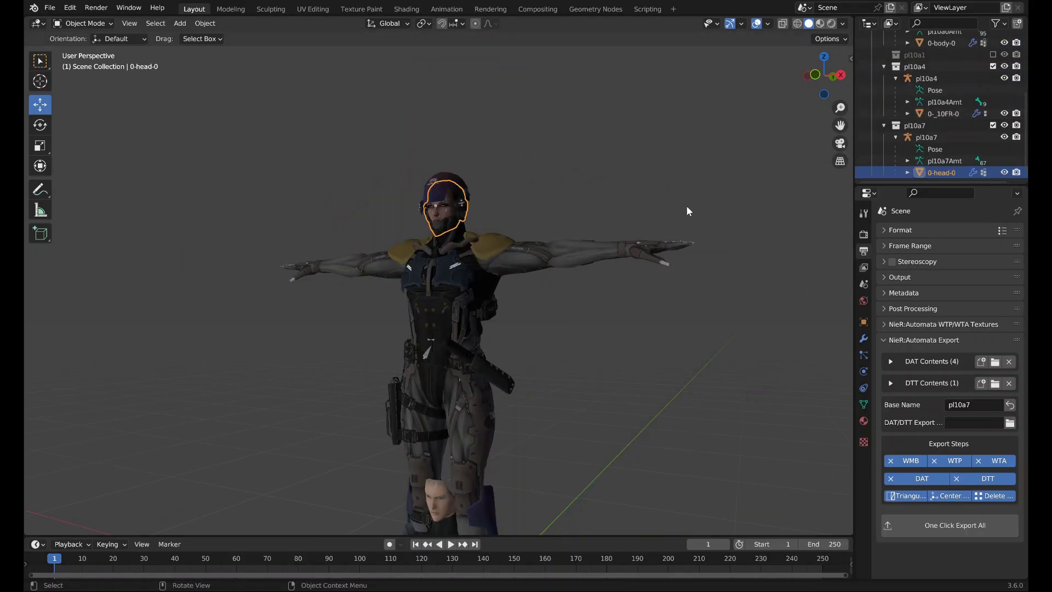
scroll(686, 212, "down", 3)
scroll(686, 209, "up", 2)
middle_click_drag(677, 212, 418, 309)
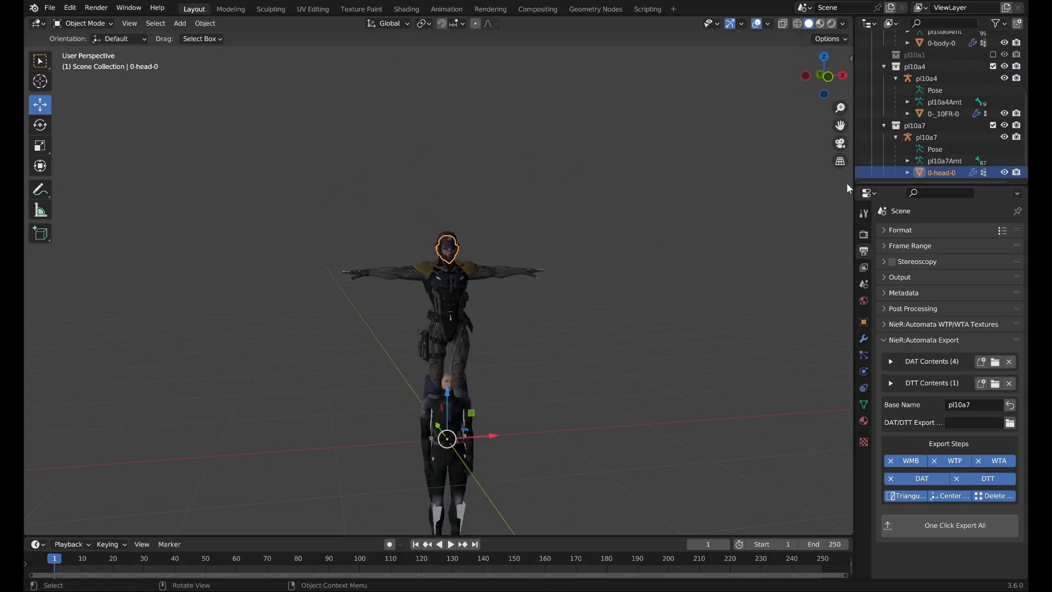
Try to move the 0-body-0 mesh from the pl10a0 armature to the KMS model's armature.
scroll(943, 124, "up", 5)
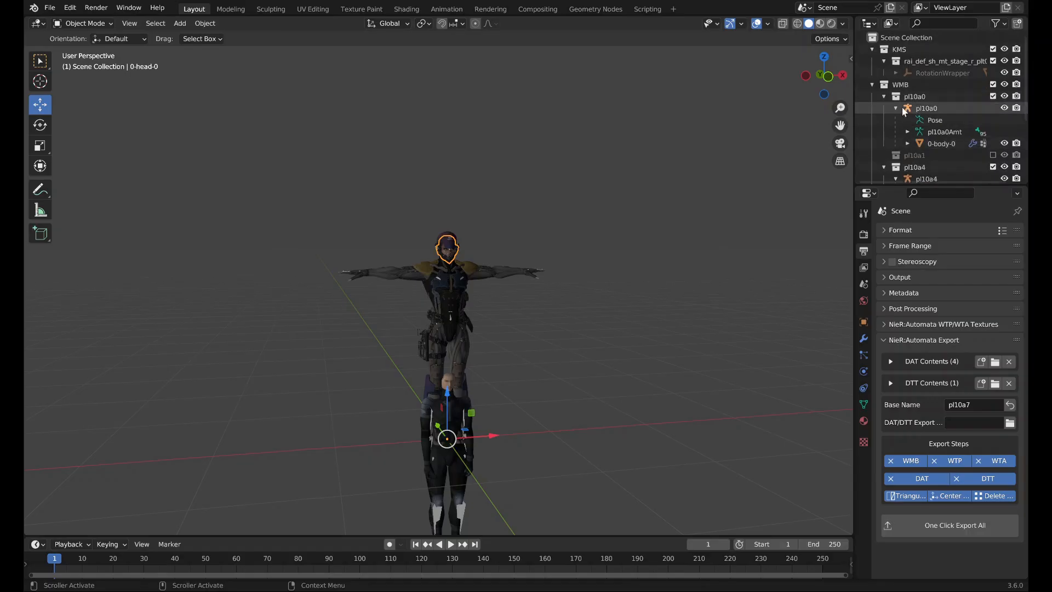
mouse_move(548, 378)
middle_mouse_down()
mouse_move(543, 288)
mouse_move(523, 290)
mouse_move(533, 380)
middle_mouse_up()
left_click(943, 144)
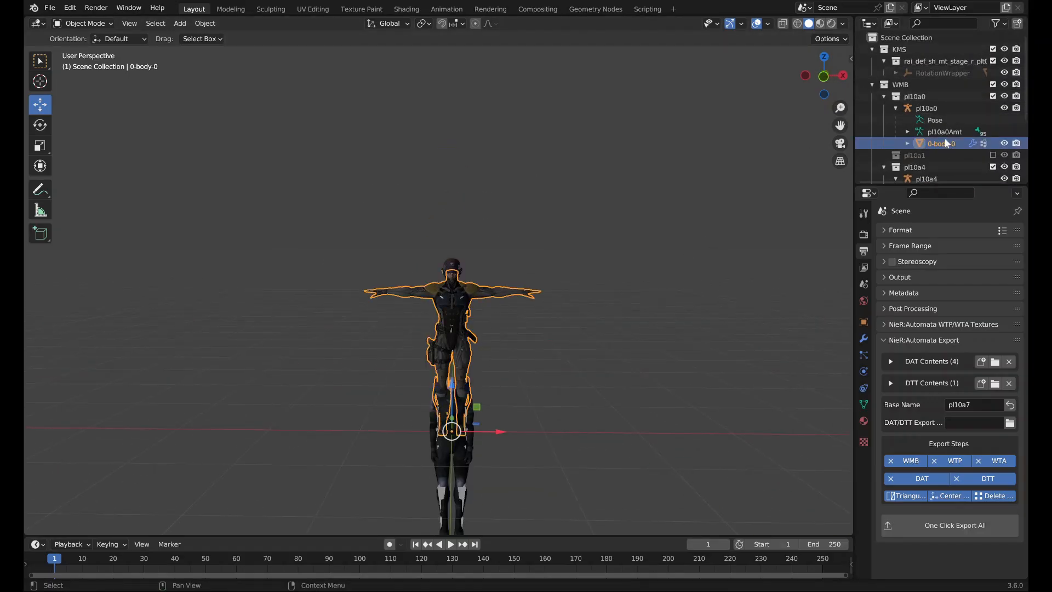
left_click(896, 71)
left_click(905, 82)
scroll(926, 85, "down", 3)
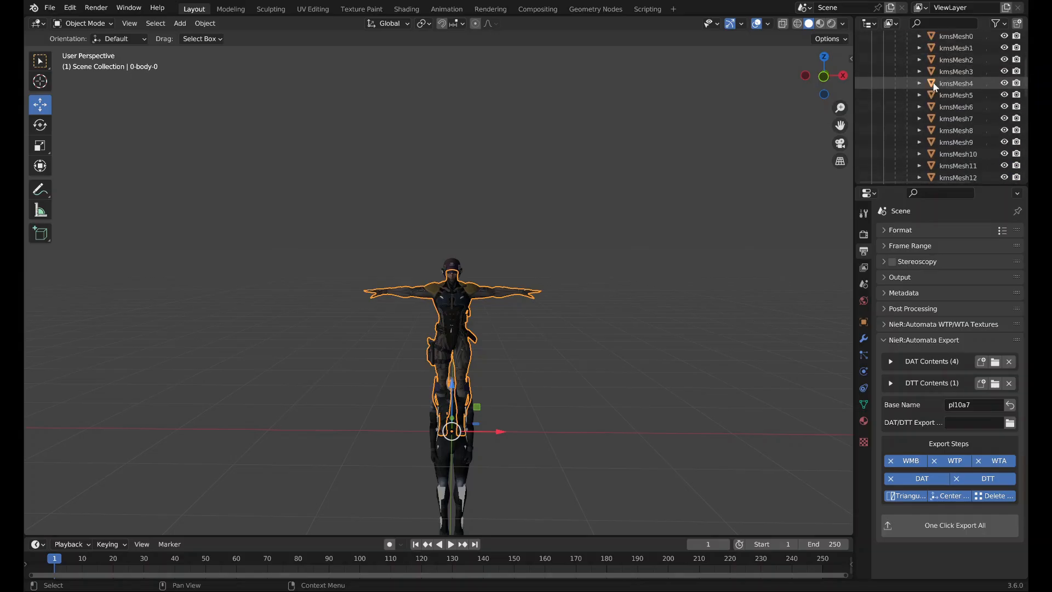
scroll(943, 78, "down", 8)
left_click_drag(944, 131, 944, 54)
Enlarge the outliner and reparent 0-body-0 from kmsMesh19 directly to the rai_def_sh_mt_stage armature.
scroll(949, 59, "up", 1)
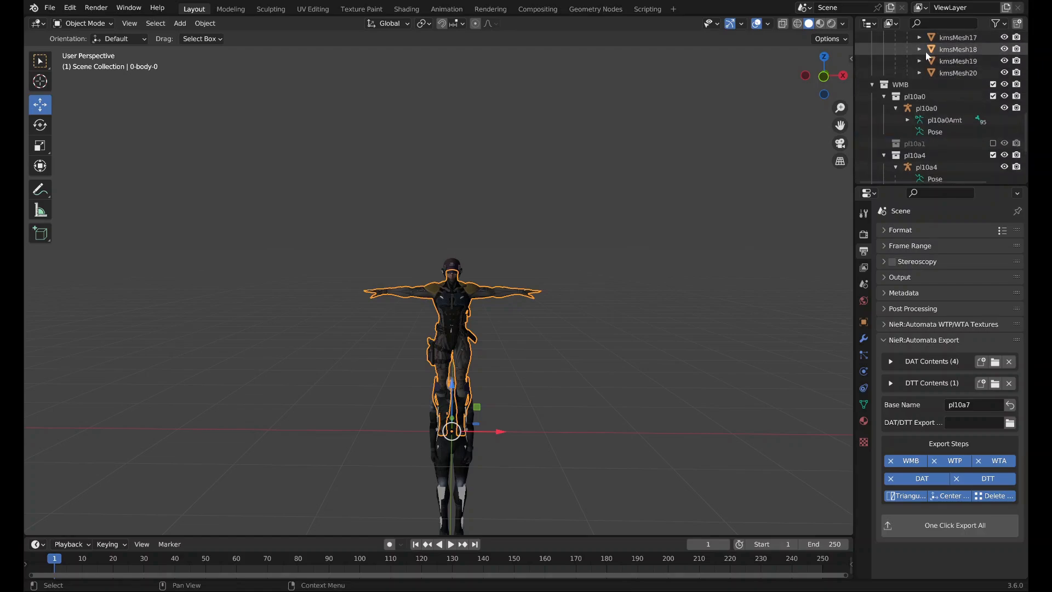
left_click(920, 60)
left_click(960, 108)
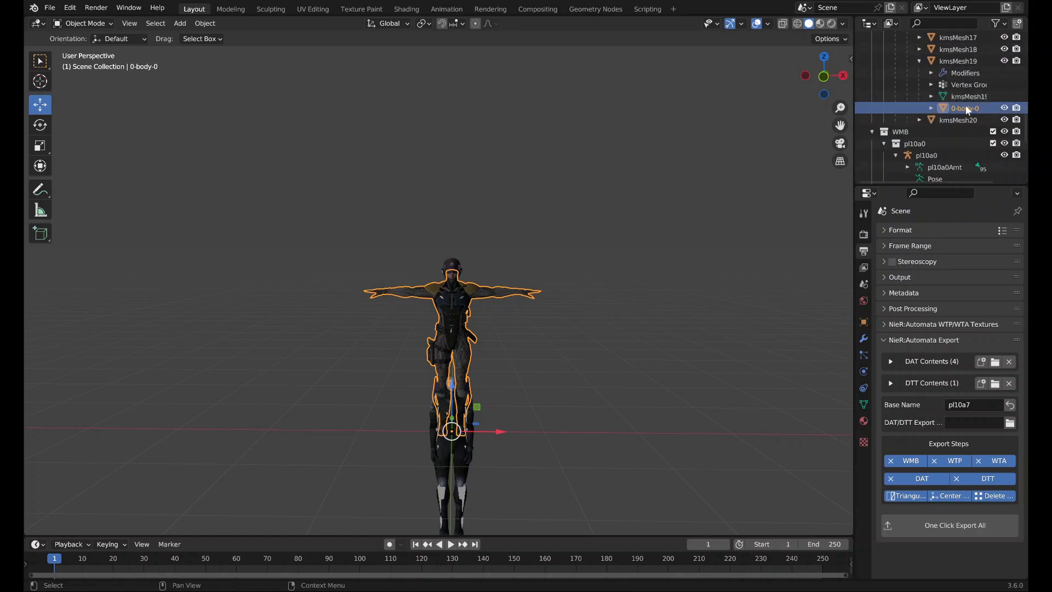
left_click_drag(953, 186, 953, 510)
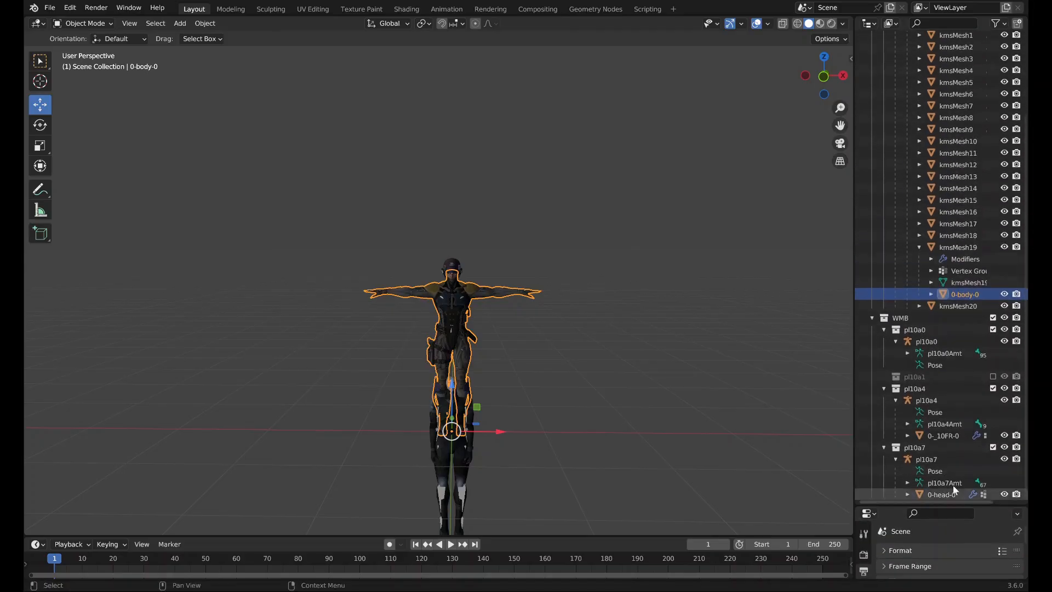
scroll(954, 466, "up", 3)
left_click_drag(965, 358, 943, 50)
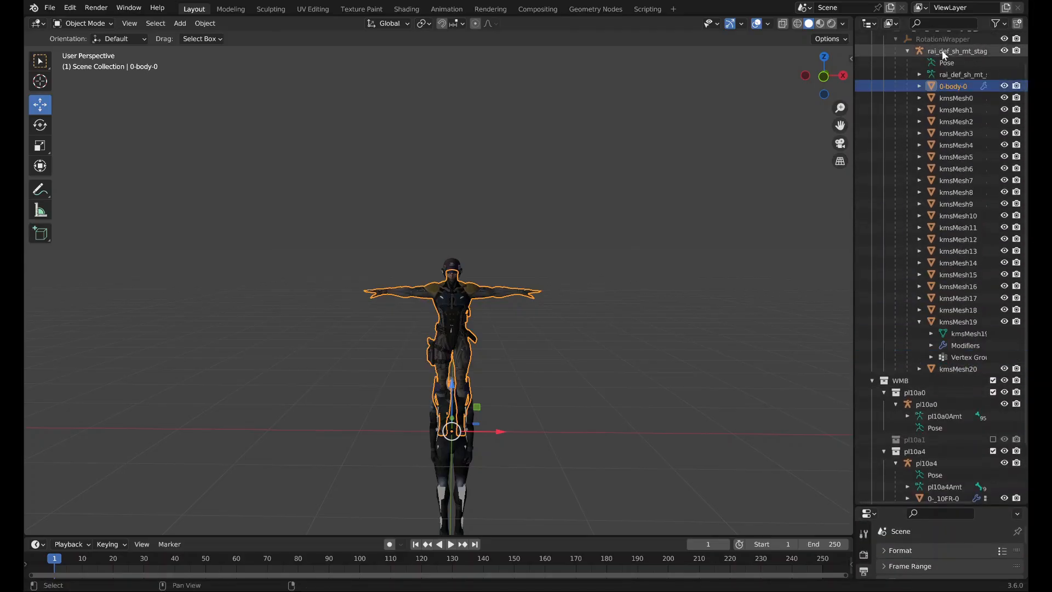
Reparent 0-_10FR-0 and 0-head-0 to the rai_def_sh_mt_stage armature and exclude the emptied pl10a4 and pl10a7 collections.
scroll(940, 205, "down", 3)
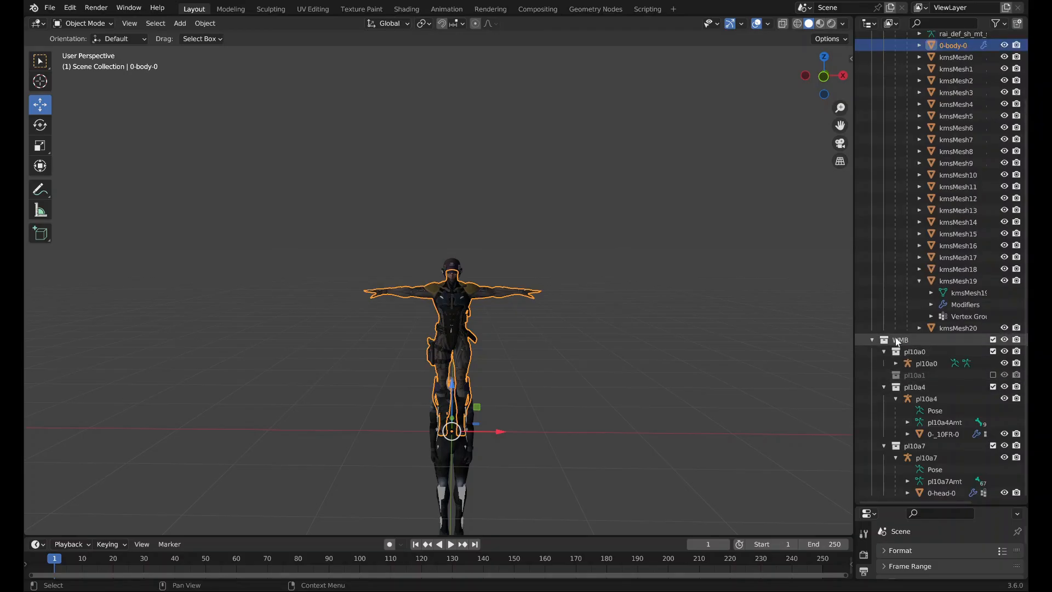
left_click(925, 364)
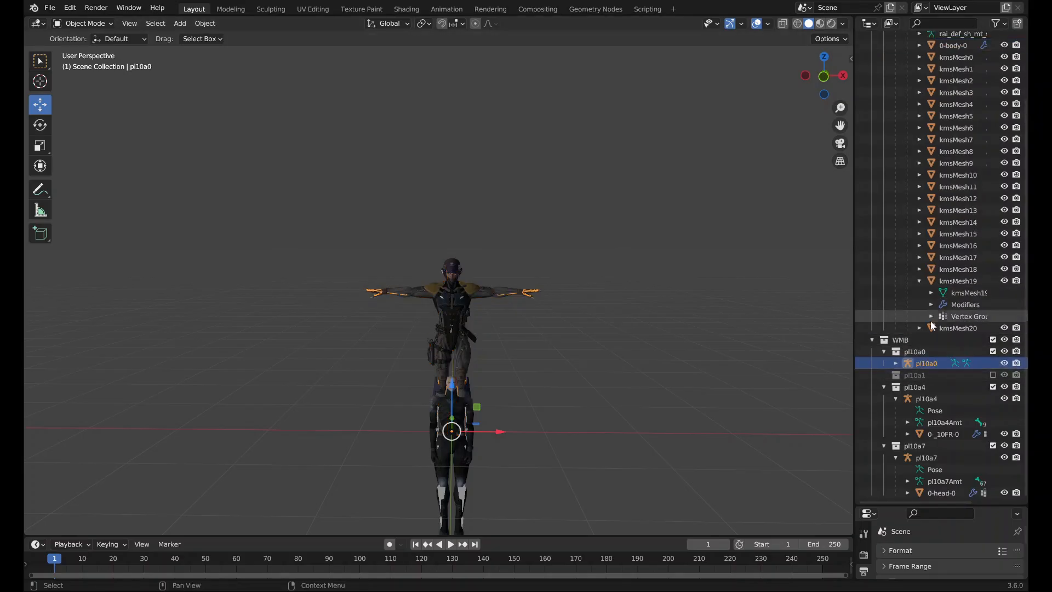
left_click(932, 445)
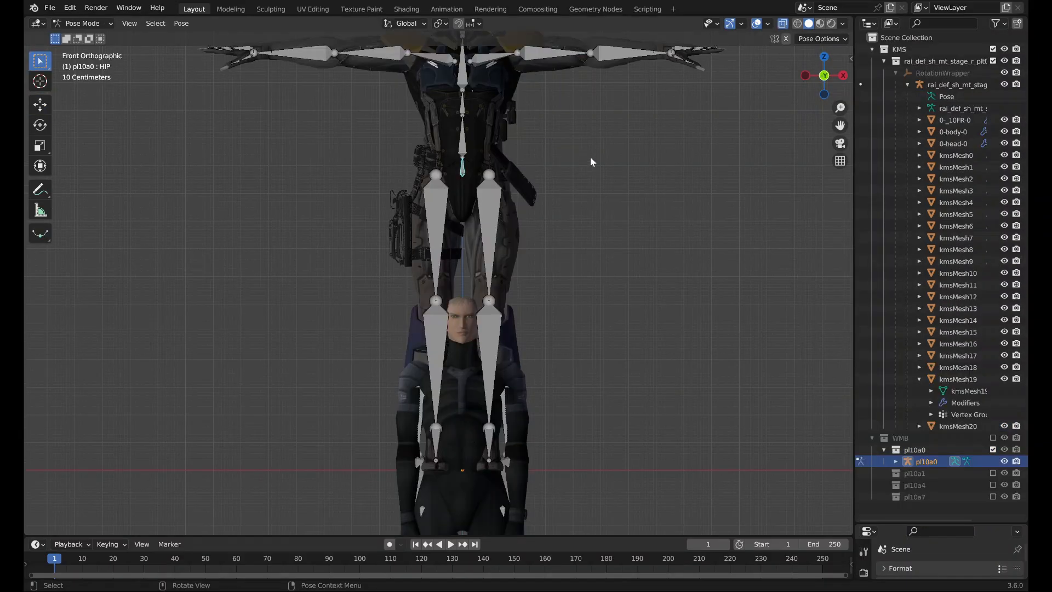
Try to lower the pl10a0 armature's HIP bone about 1.06 m along the global Z axis in Pose Mode.
scroll(590, 162, "down", 3)
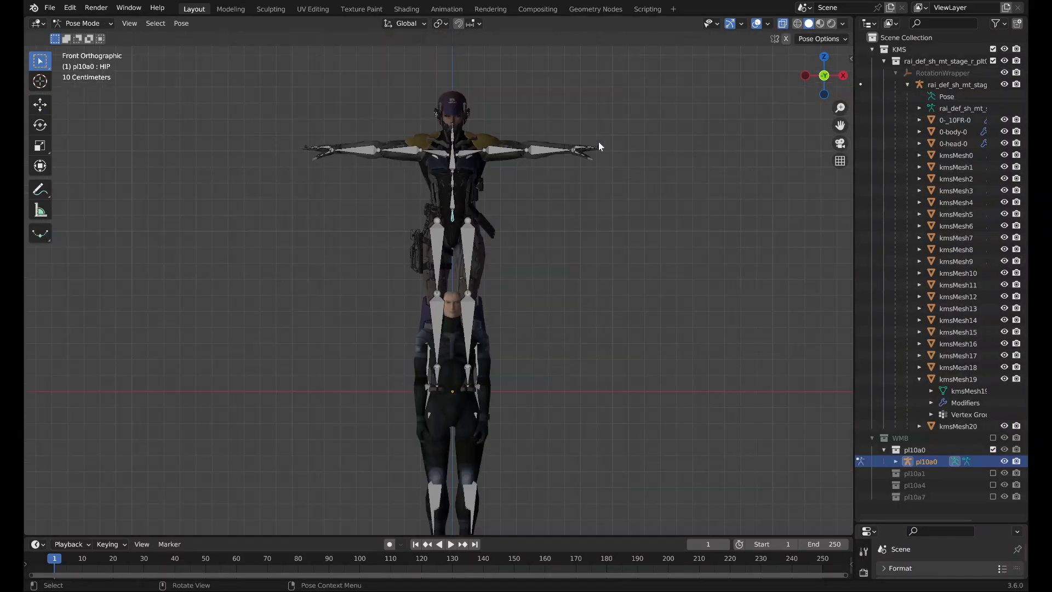
key("g")
key("z")
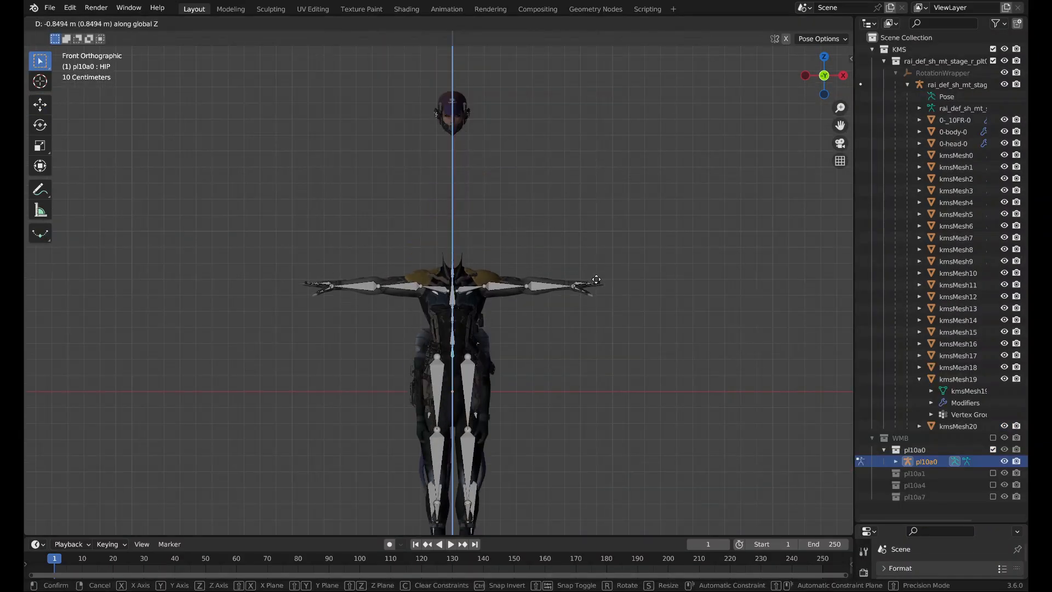
left_click(598, 312)
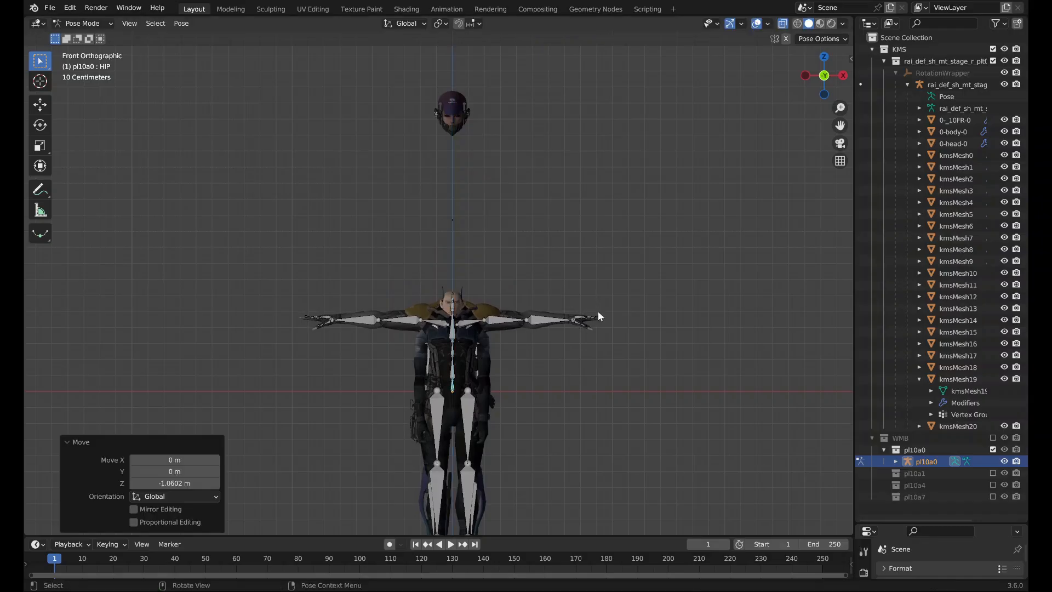
Set the target object of 0-head-0's Armature modifier to pl10a0.
middle_click_drag(324, 411, 604, 338)
scroll(575, 404, "up", 5)
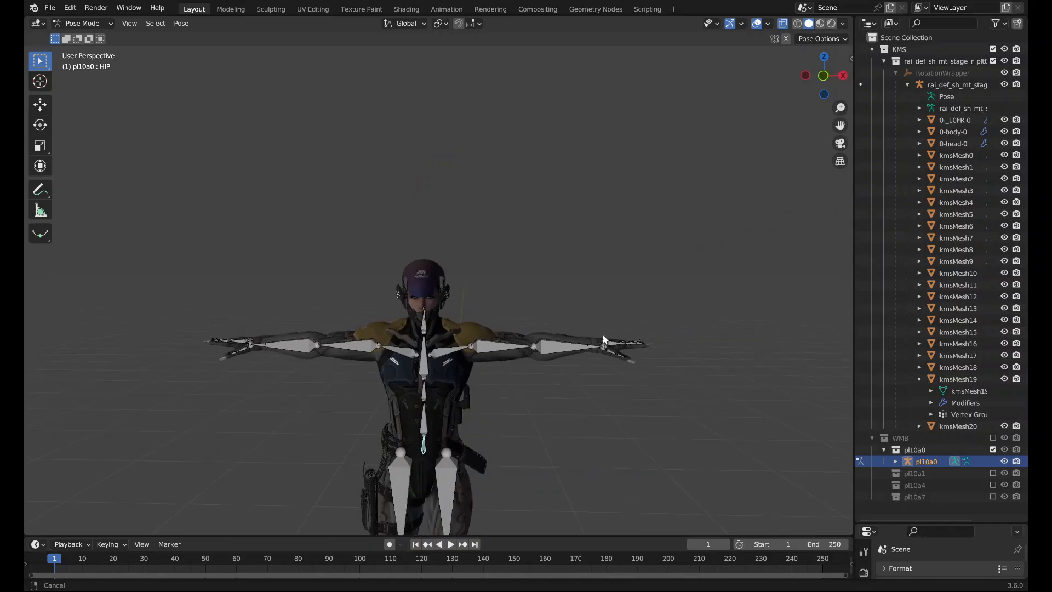
key("ctrl+Tab")
left_click(427, 309)
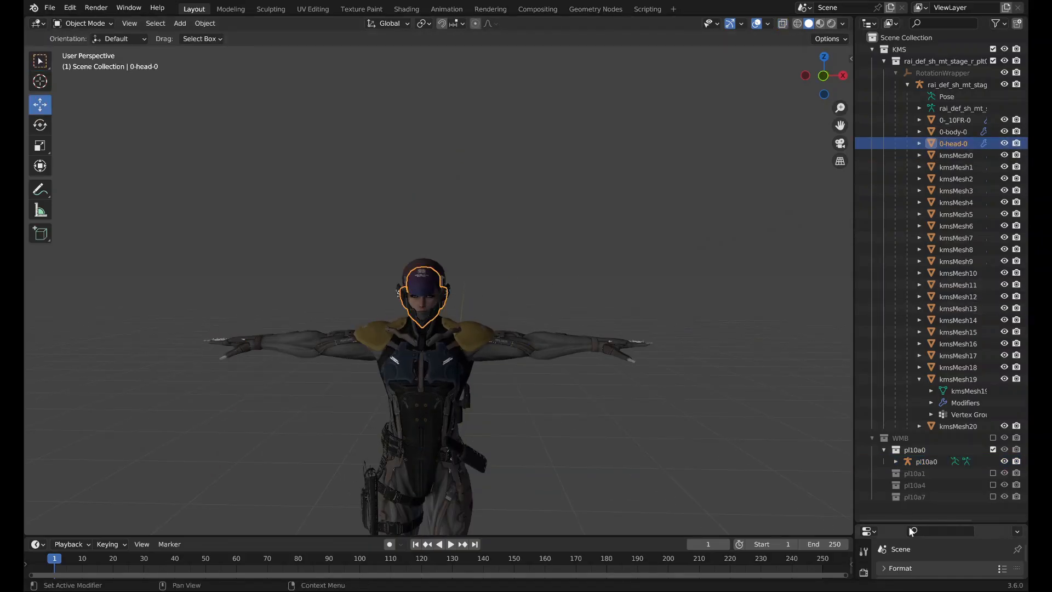
left_click_drag(911, 522, 911, 134)
left_click(863, 288)
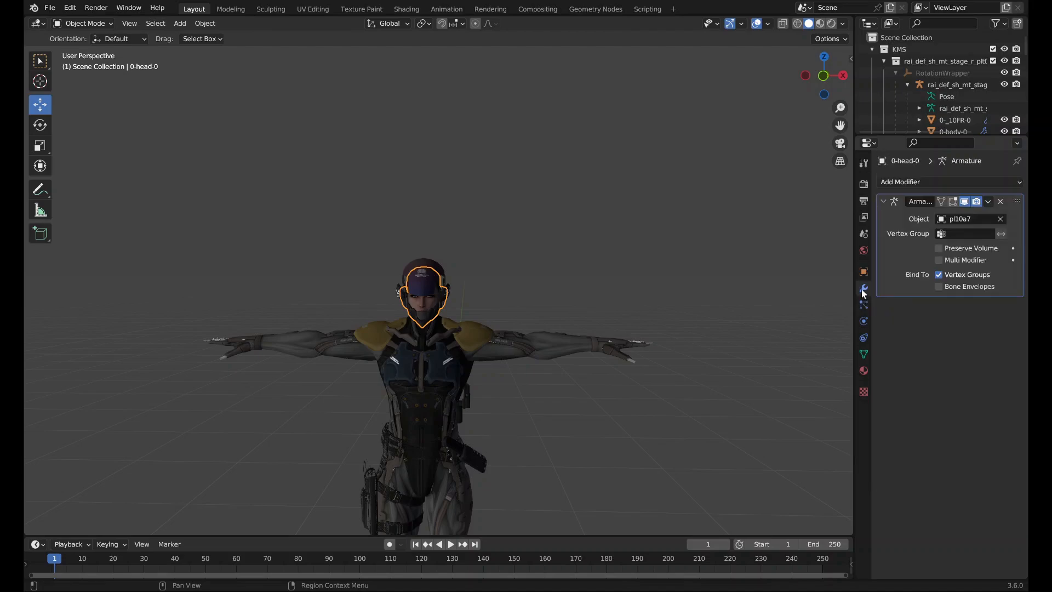
left_click(944, 220)
left_click(948, 237)
Move the pl10a0 armature's HIP bone in Pose Mode to test how the meshes follow it, and undo the moves.
left_click(529, 315)
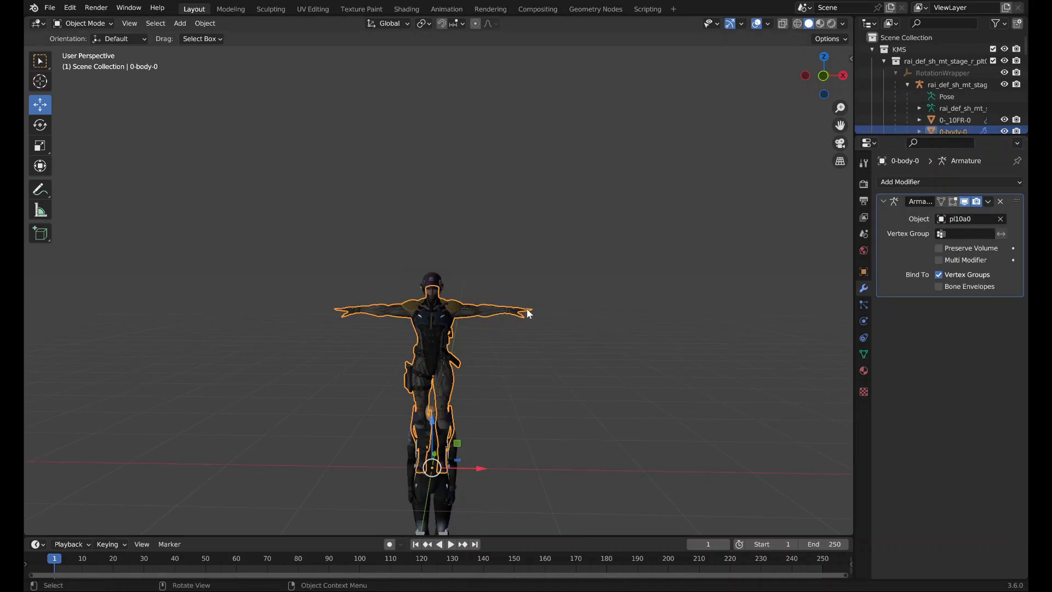
left_click(525, 312)
key("ctrl+Tab")
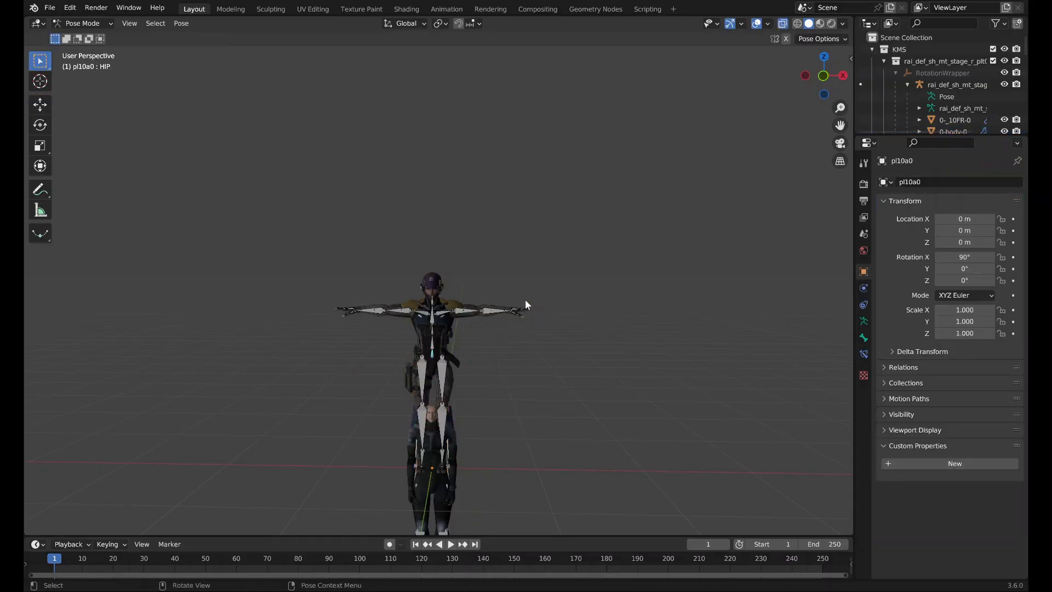
key("g")
left_click(510, 347)
key("ctrl+z")
scroll(523, 329, "up", 4)
key("g")
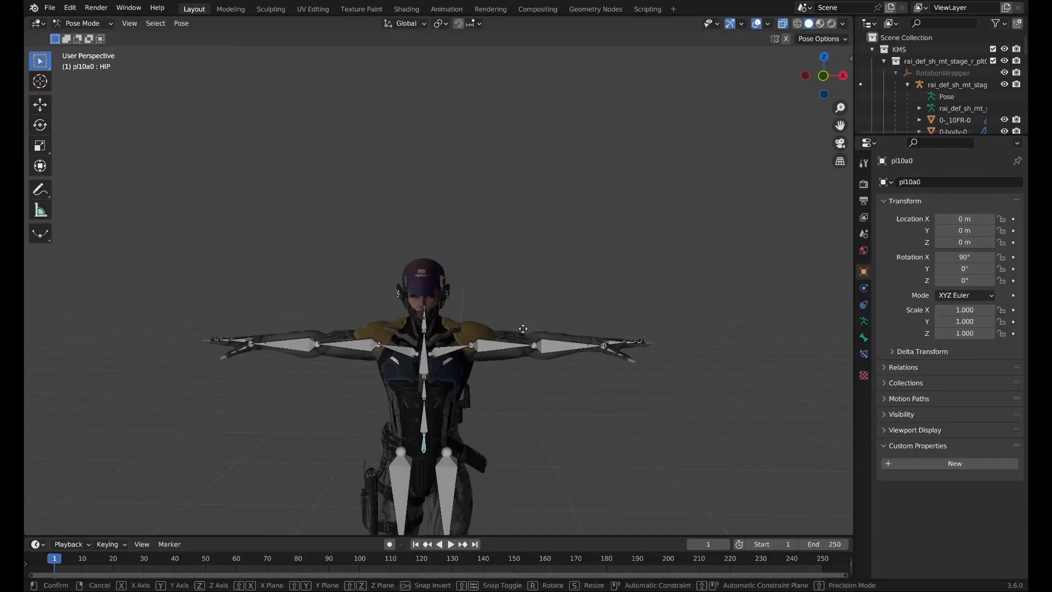
left_click(441, 375)
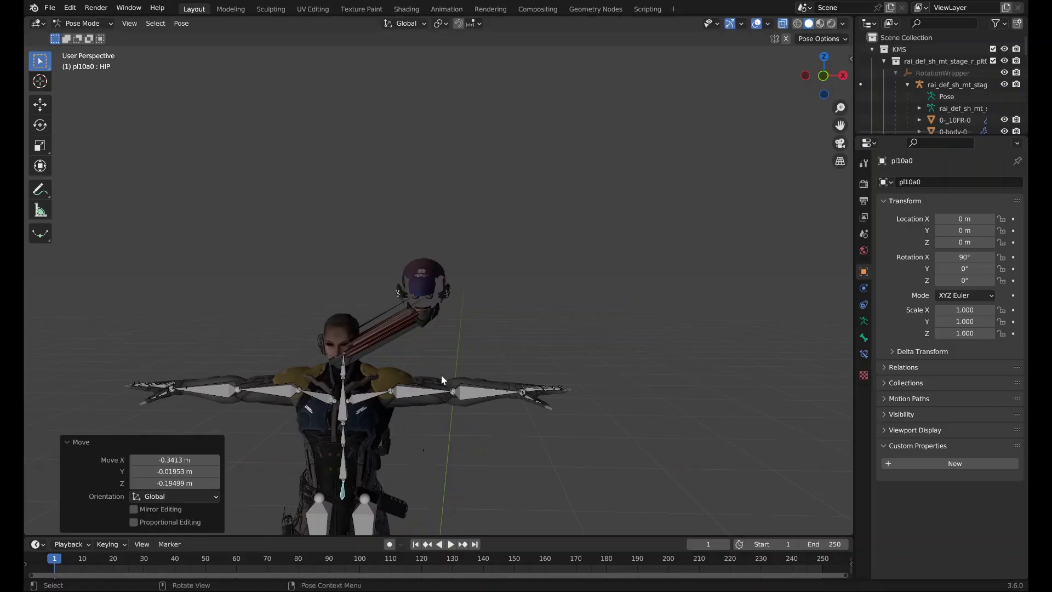
key("ctrl+z")
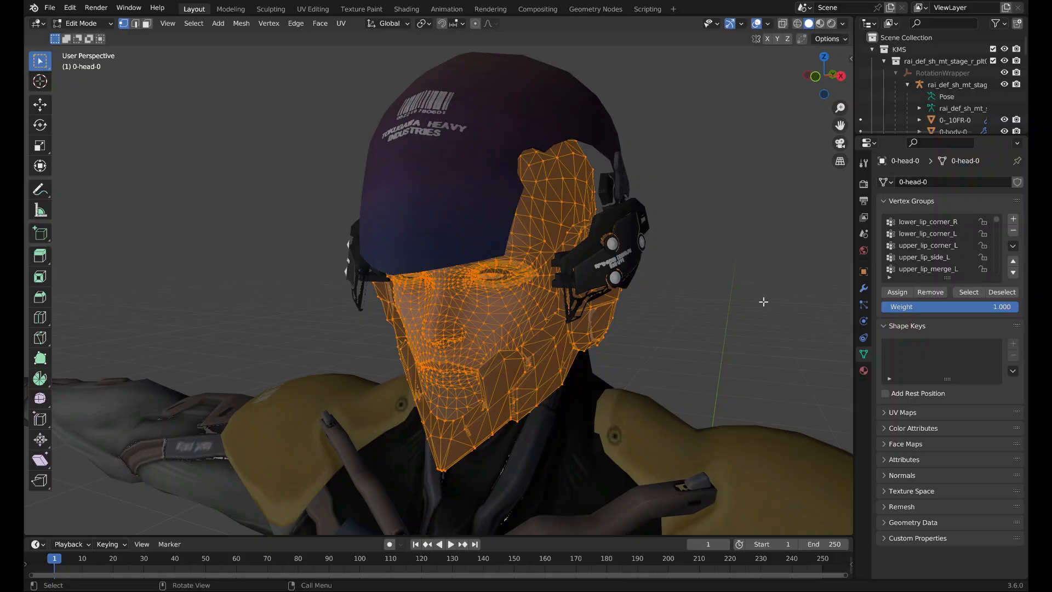
Clear the vertex selection on 0-head-0 and select only the vertices belonging to its neck vertex group.
scroll(763, 301, "down", 3)
middle_click_drag(730, 306, 709, 294)
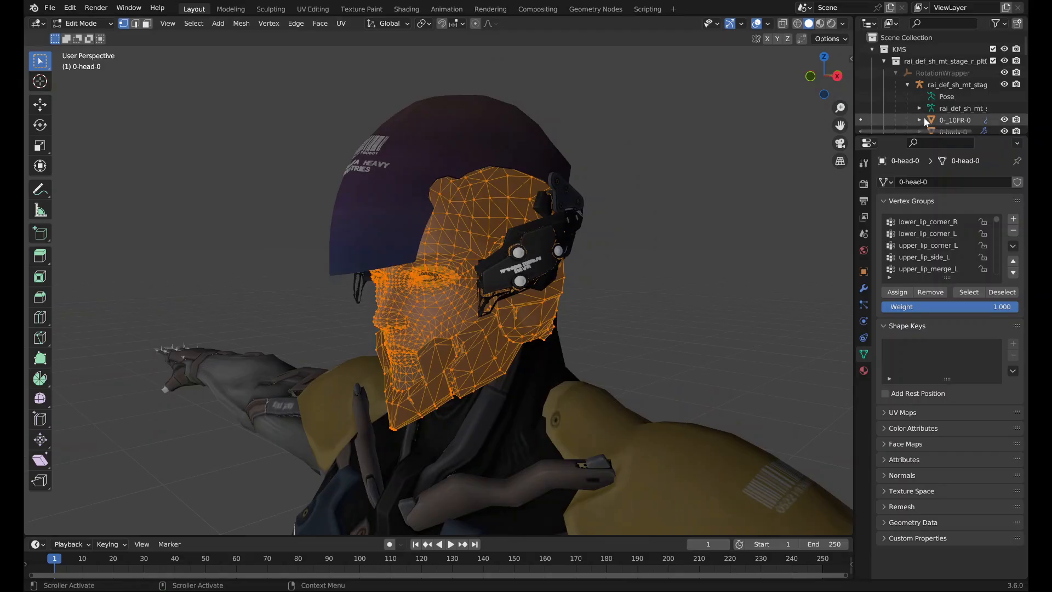
scroll(924, 122, "down", 4)
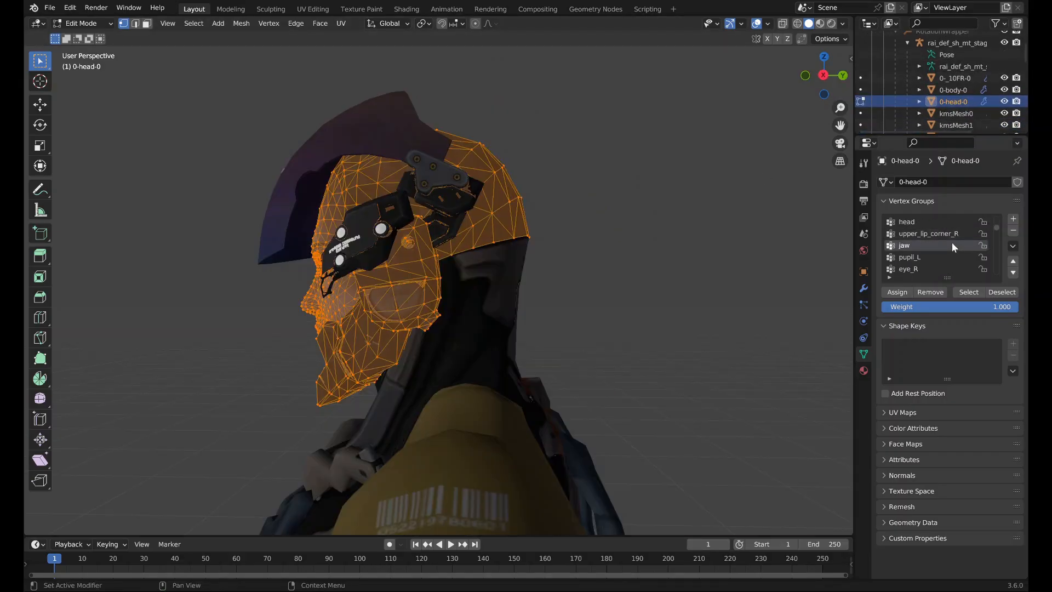
scroll(951, 242, "down", 5)
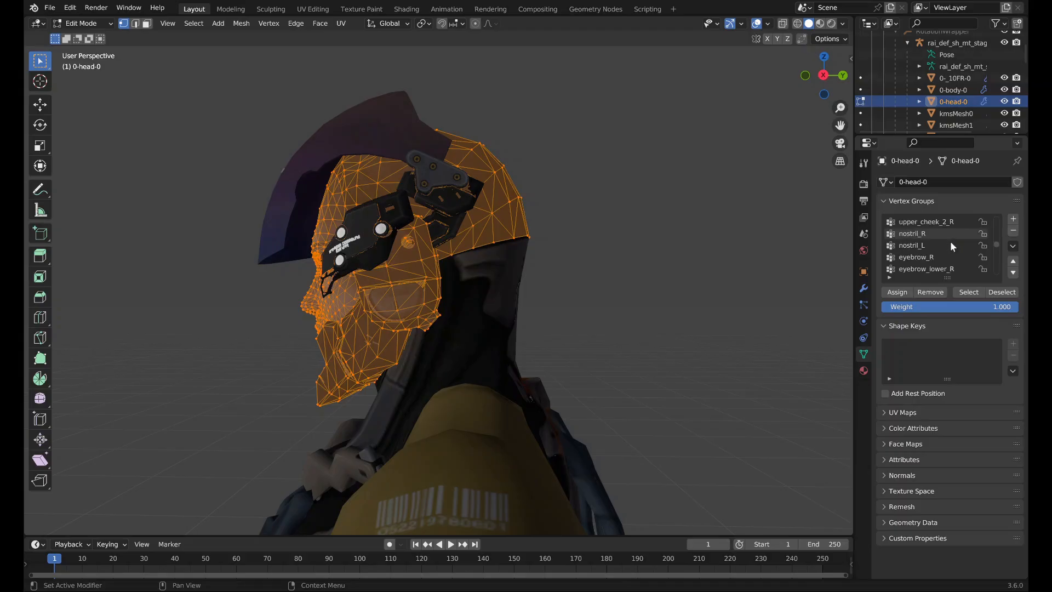
scroll(950, 241, "down", 8)
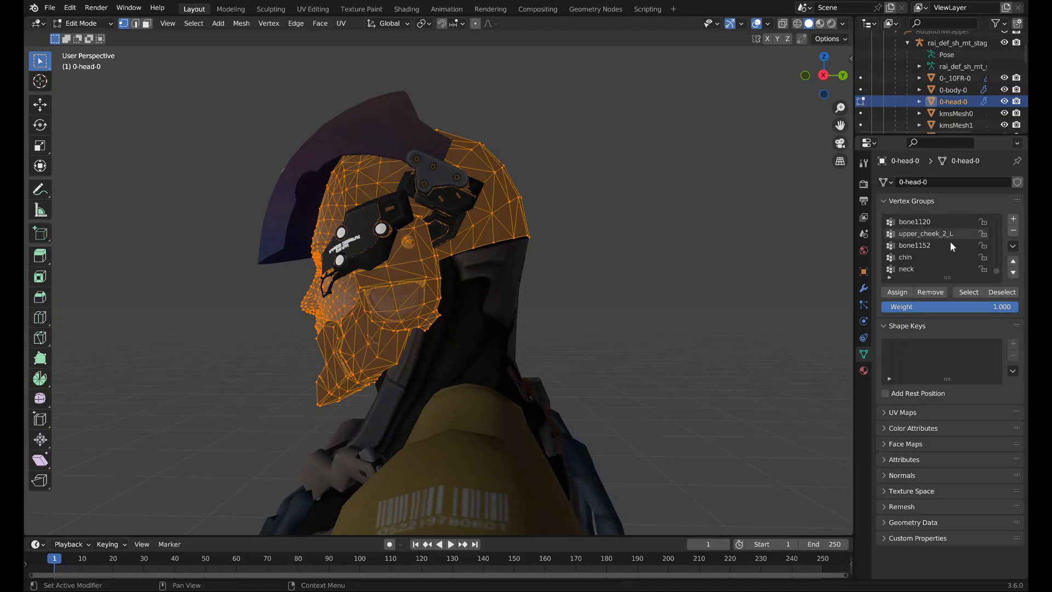
scroll(950, 242, "down", 1)
left_click(942, 258)
key("alt+a")
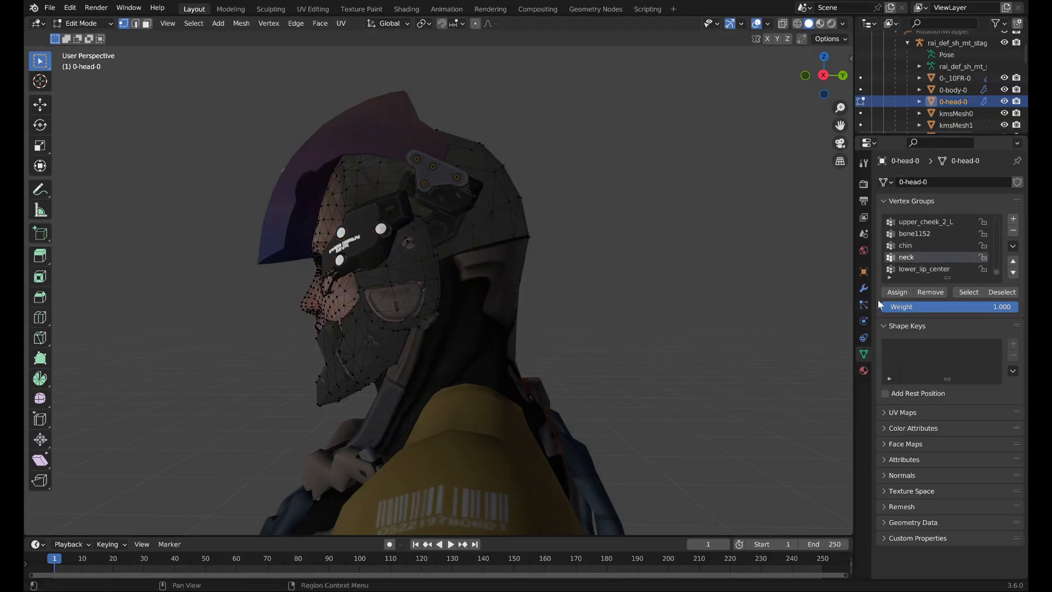
left_click(969, 293)
middle_click_drag(591, 328, 712, 329)
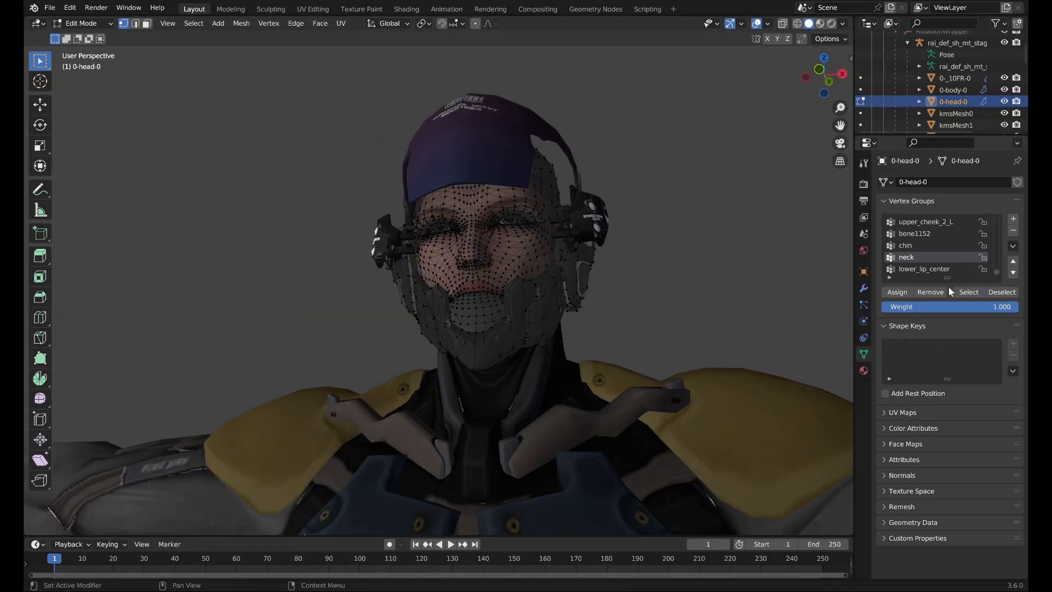
Enlarge the vertex group list, extend the selection to the entire 0-head-0 mesh, and make the head group active.
left_click_drag(949, 278, 950, 416)
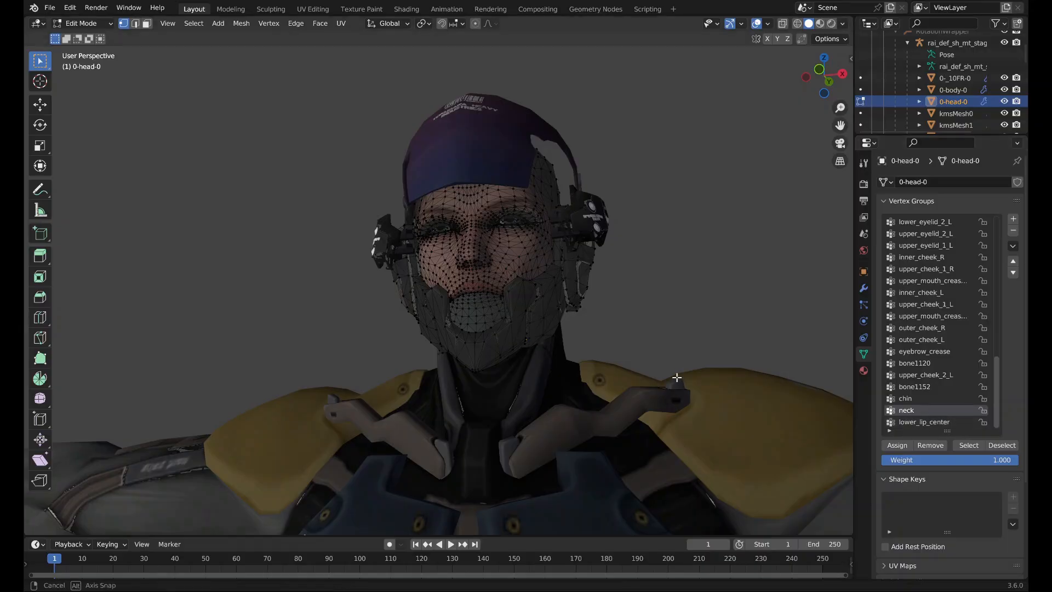
middle_click_drag(676, 376, 610, 371)
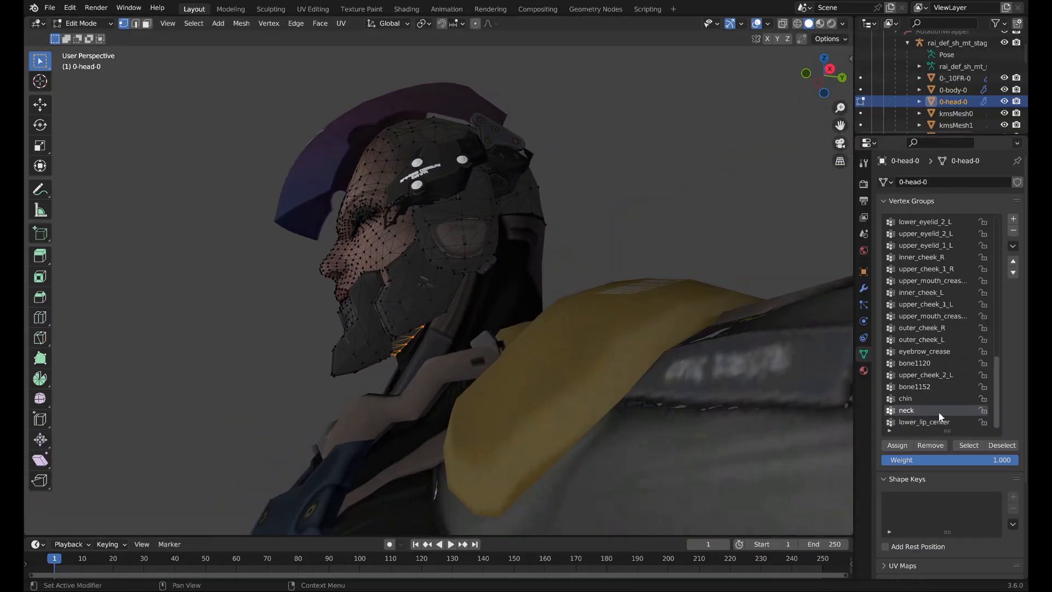
key("ctrl+l")
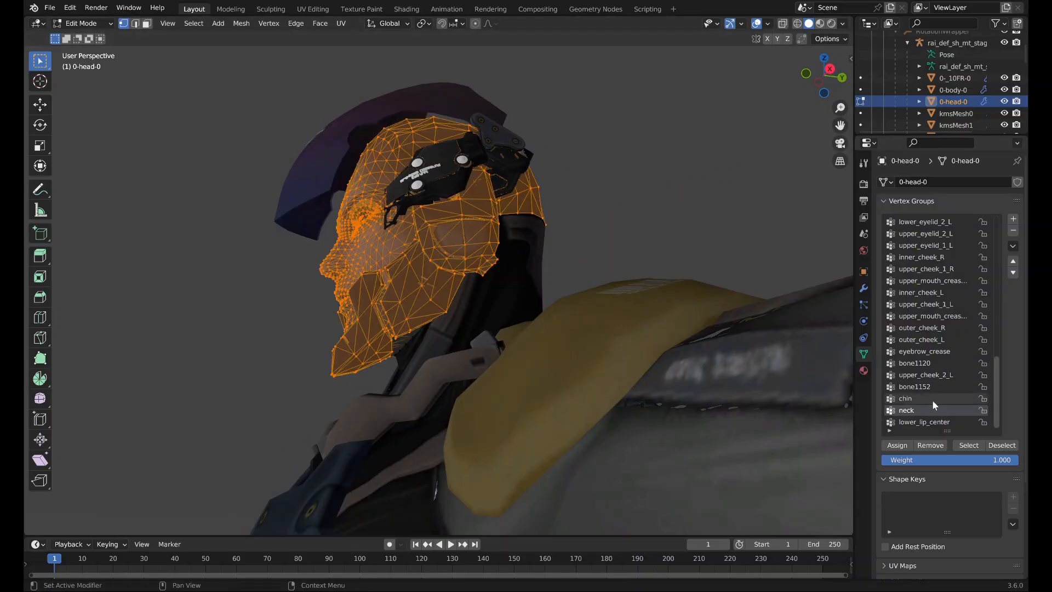
scroll(931, 399, "up", 7)
scroll(925, 388, "up", 20)
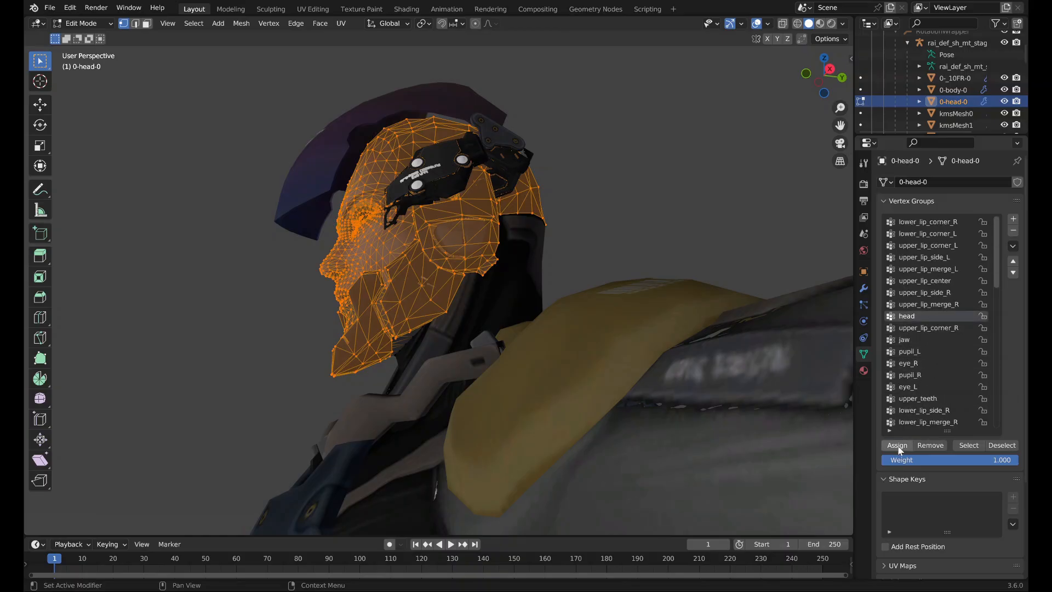
Delete 0-head-0's vertex groups from lower_lip_corner_R through chin, keeping only neck and lower_lip_center.
left_click(934, 223)
left_click(1010, 232)
left_click(1011, 233)
left_click(1013, 230)
left_click(1013, 231)
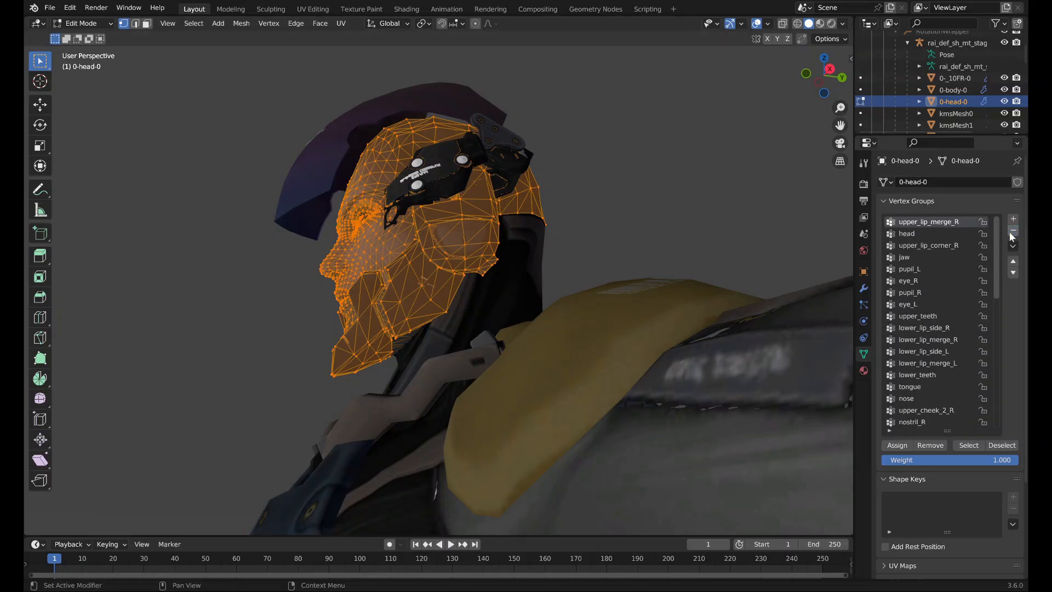
left_click(1013, 230)
left_click(1013, 230)
left_click(1013, 231)
left_click(1013, 231)
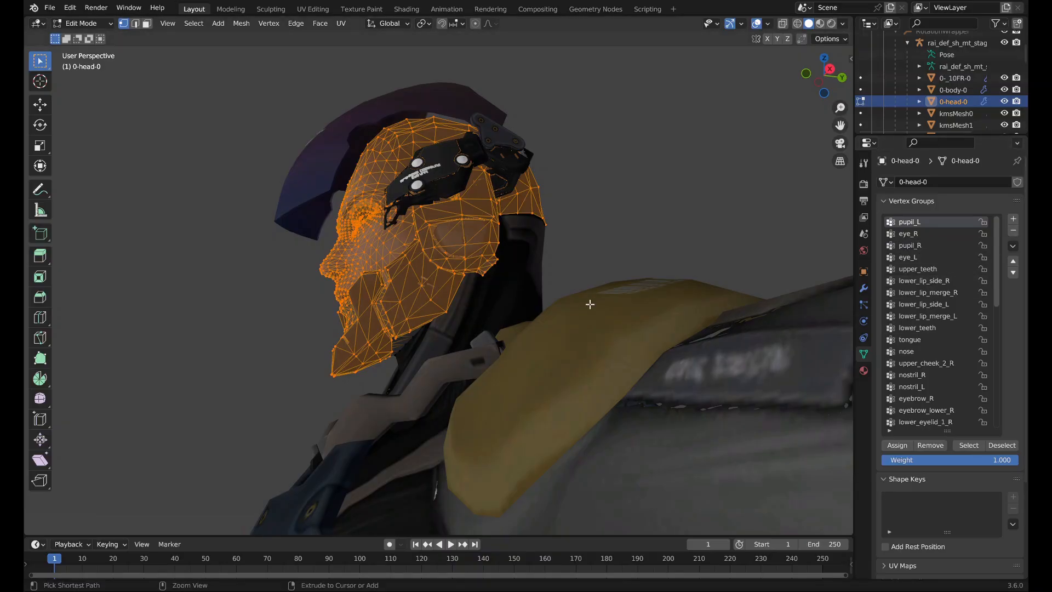
left_click(1014, 230)
left_click(1014, 230)
left_click(1013, 230)
left_click(1014, 230)
left_click(1013, 230)
left_click(1014, 230)
left_click(1013, 230)
left_click(1013, 231)
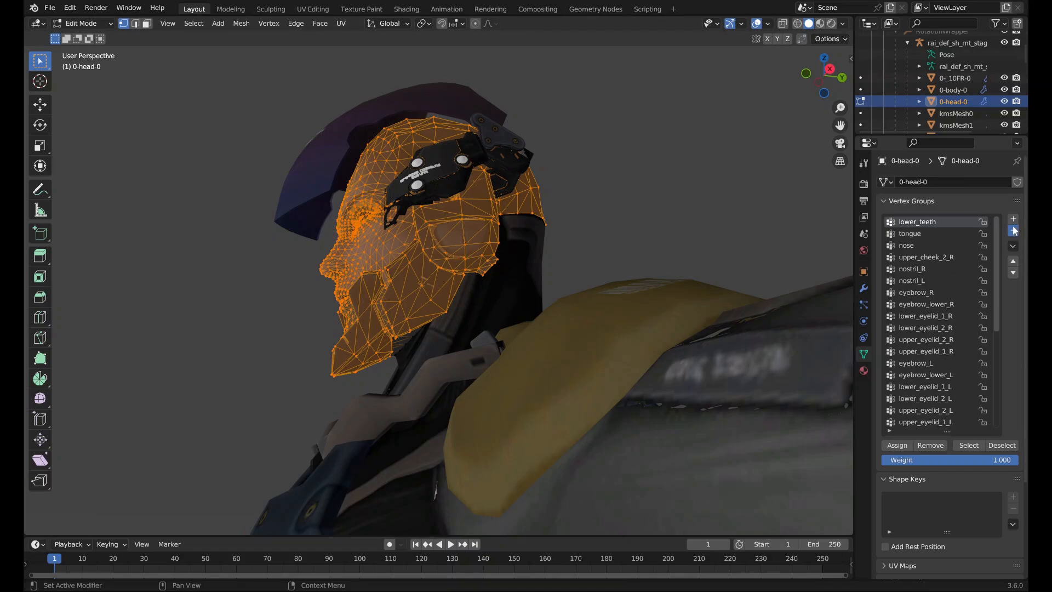
left_click(1014, 230)
left_click(1013, 230)
left_click(1013, 230)
left_click(1013, 230)
left_click(1014, 230)
left_click(1014, 230)
left_click(1014, 230)
left_click(1013, 230)
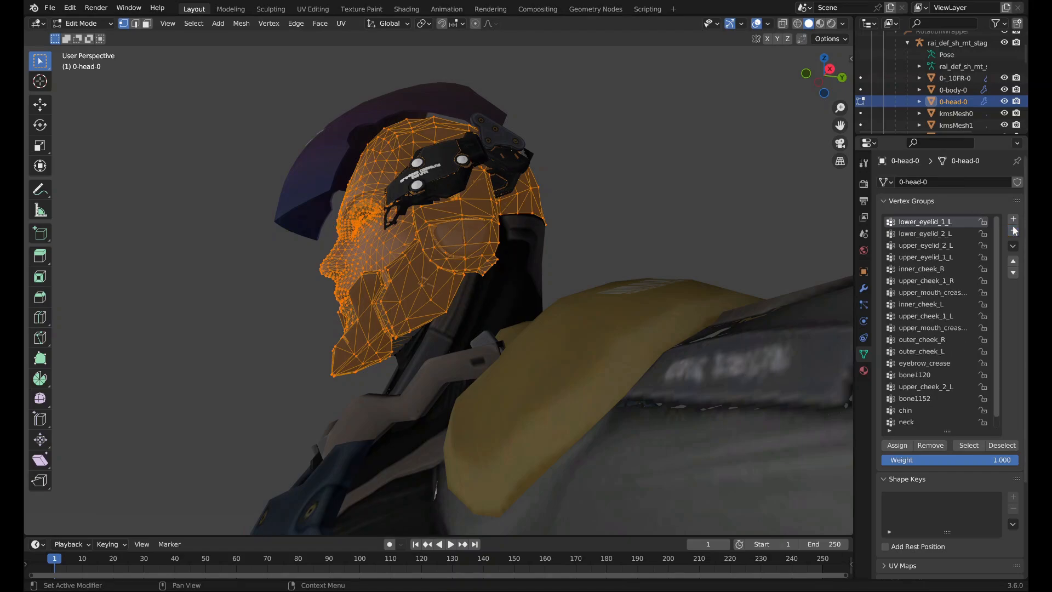
left_click(1013, 230)
left_click(1014, 230)
left_click(1013, 230)
left_click(1014, 230)
left_click(1014, 230)
left_click(1013, 230)
left_click(1014, 230)
left_click(1014, 231)
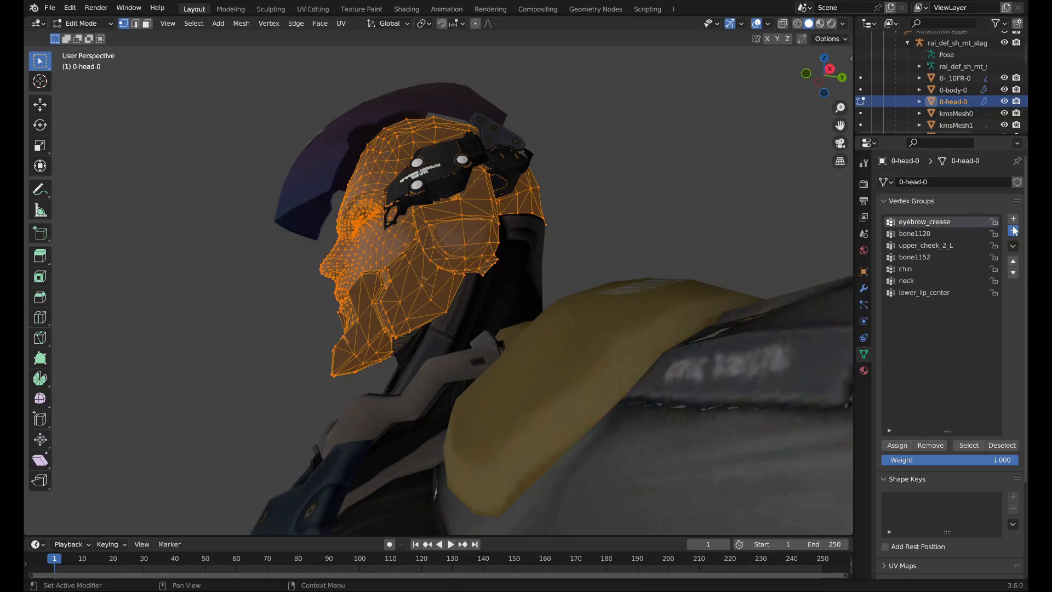
left_click(1014, 230)
left_click(1014, 230)
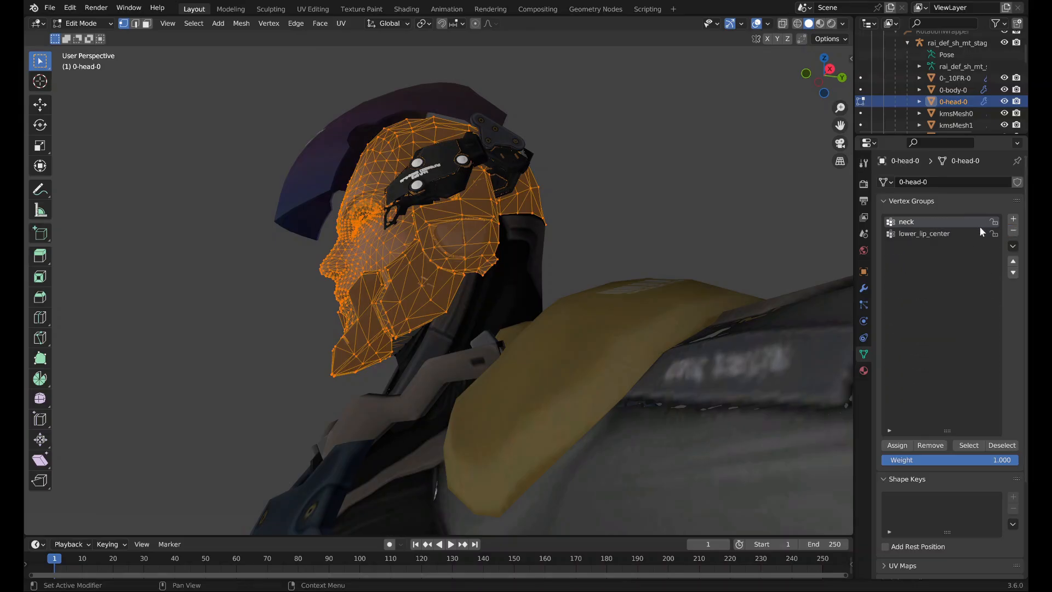
Rename the lower_lip_center vertex group to head and assign all selected head vertices to it at weight 1.000.
double_click(978, 232)
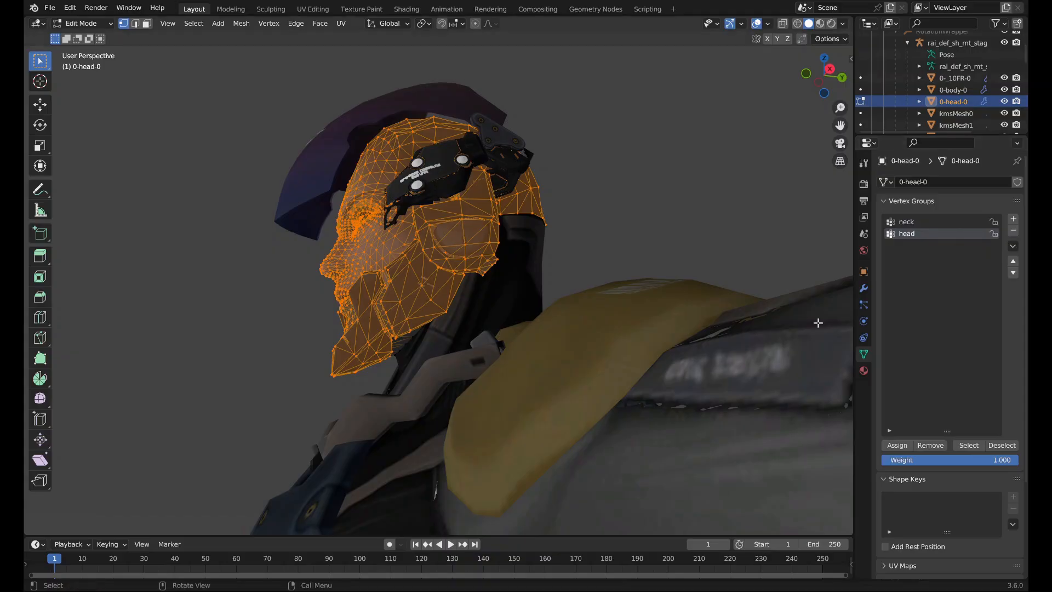
left_click(897, 445)
key("Tab")
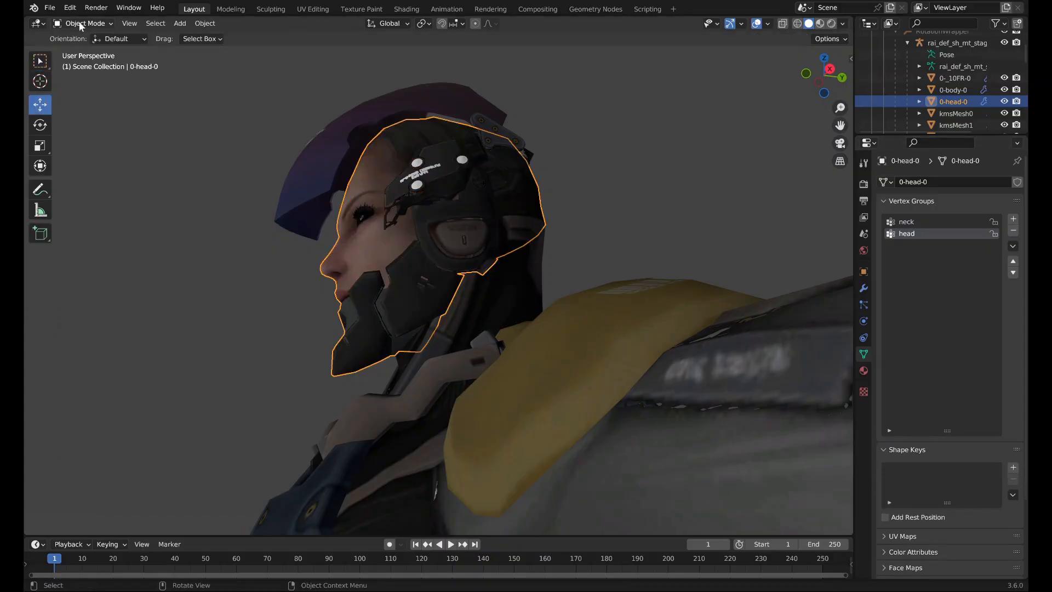
Inspect the neck group's weights on 0-head-0 in Weight Paint mode, and return to Edit Mode.
left_click(83, 23)
left_click(65, 88)
mouse_move(356, 267)
middle_mouse_down()
mouse_move(520, 263)
mouse_move(411, 253)
middle_mouse_up()
left_click(950, 222)
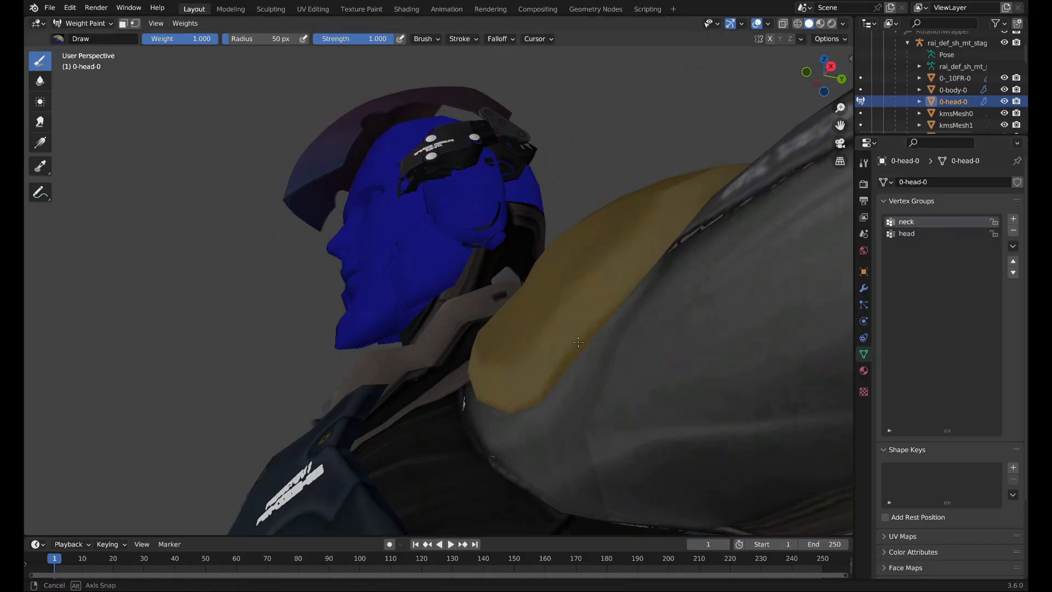
mouse_move(811, 307)
middle_mouse_down()
mouse_move(685, 326)
mouse_move(725, 385)
middle_mouse_up()
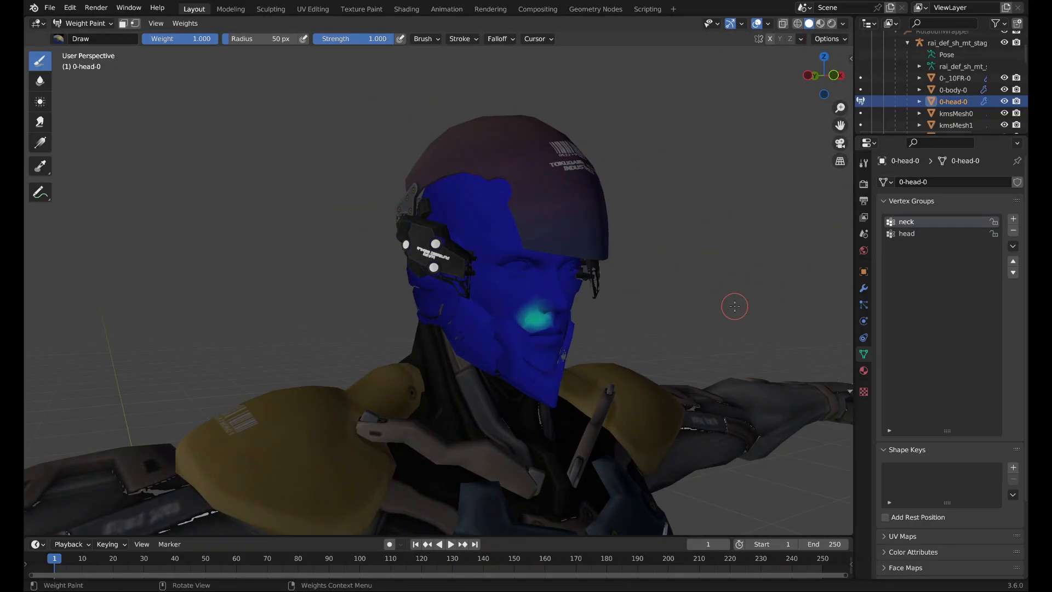
key("Tab")
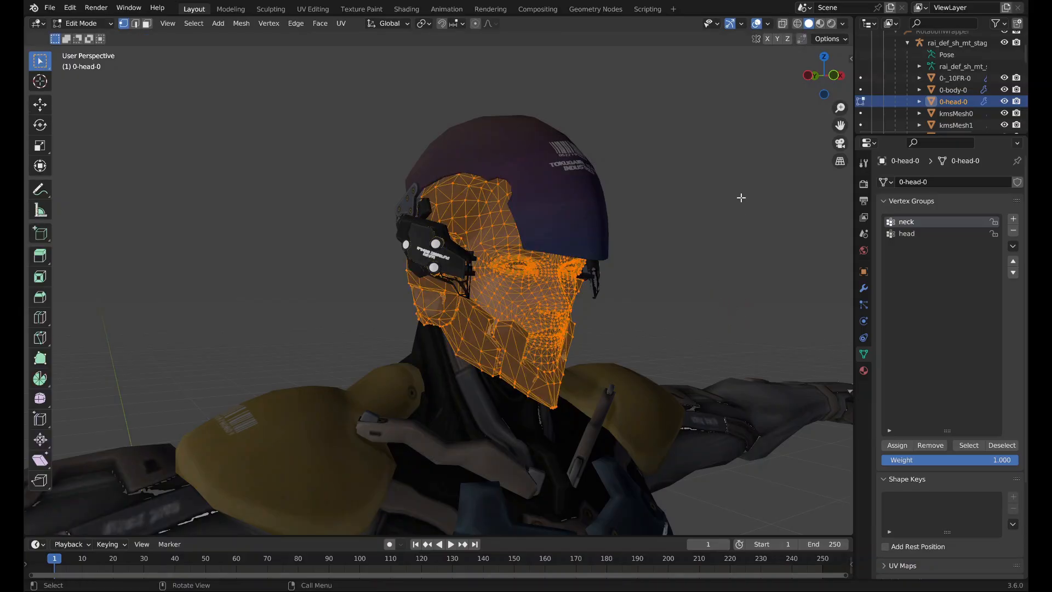
Delete all of 0-head-0's vertices, return to Object Mode, and delete the emptied 0-head-0 object from the KMS armature.
key("x")
left_click(674, 223)
key("Tab")
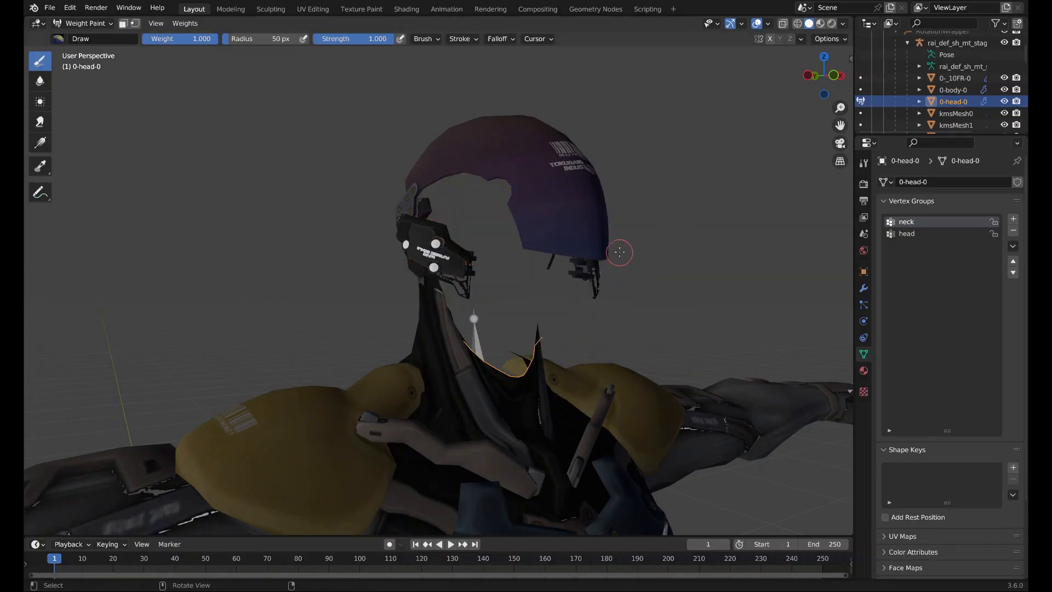
key("Tab")
left_click(82, 23)
left_click(88, 38)
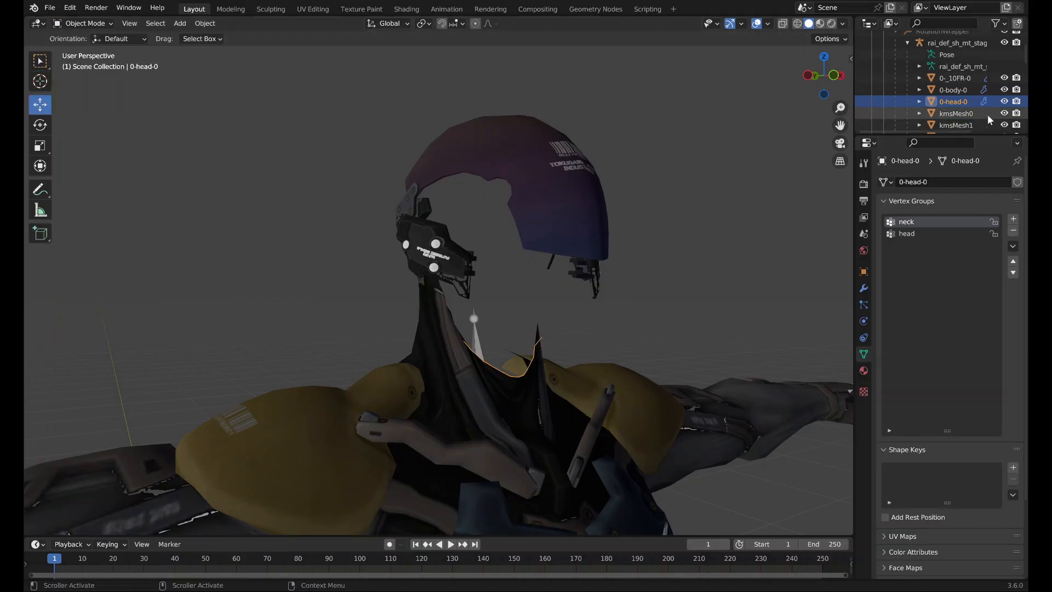
key("x")
scroll(956, 104, "down", 10)
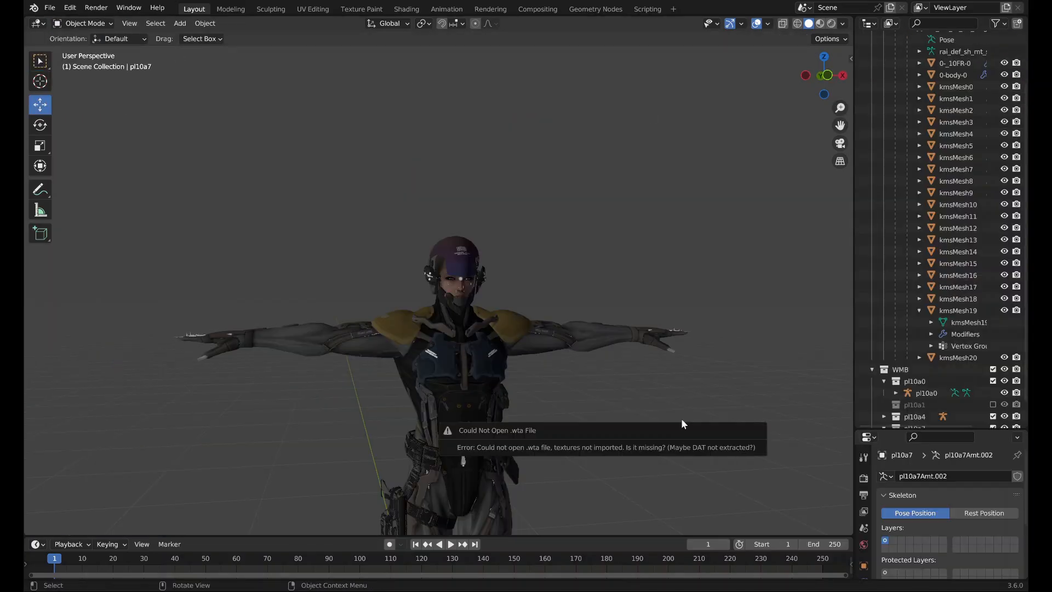
Select the neck group's vertices on the replacement 0-head-0 mesh and extend the selection to all linked geometry.
scroll(592, 316, "up", 6)
middle_click_drag(592, 316, 573, 305)
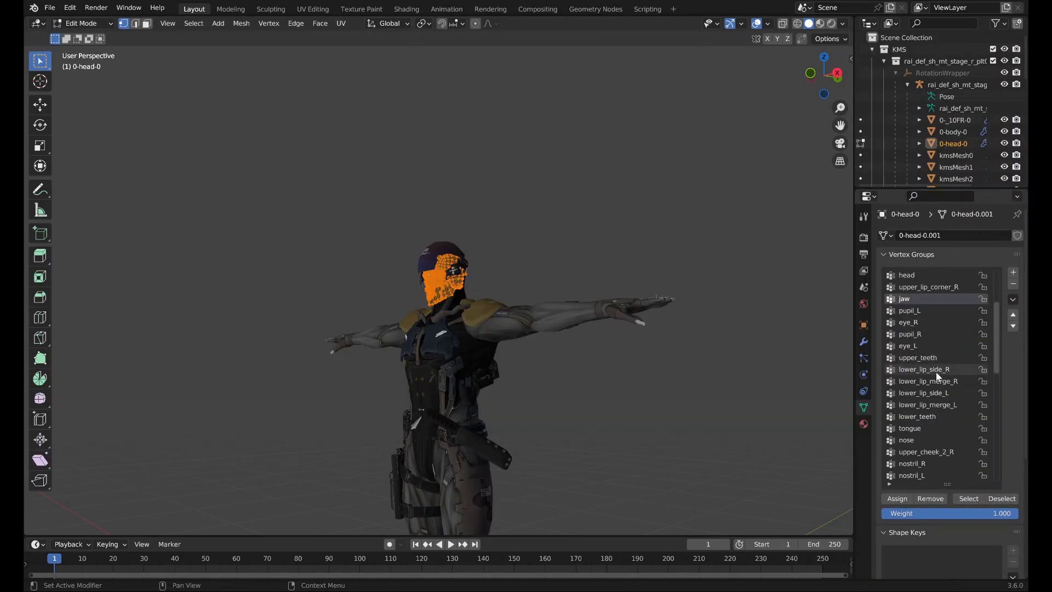
scroll(937, 362, "down", 5)
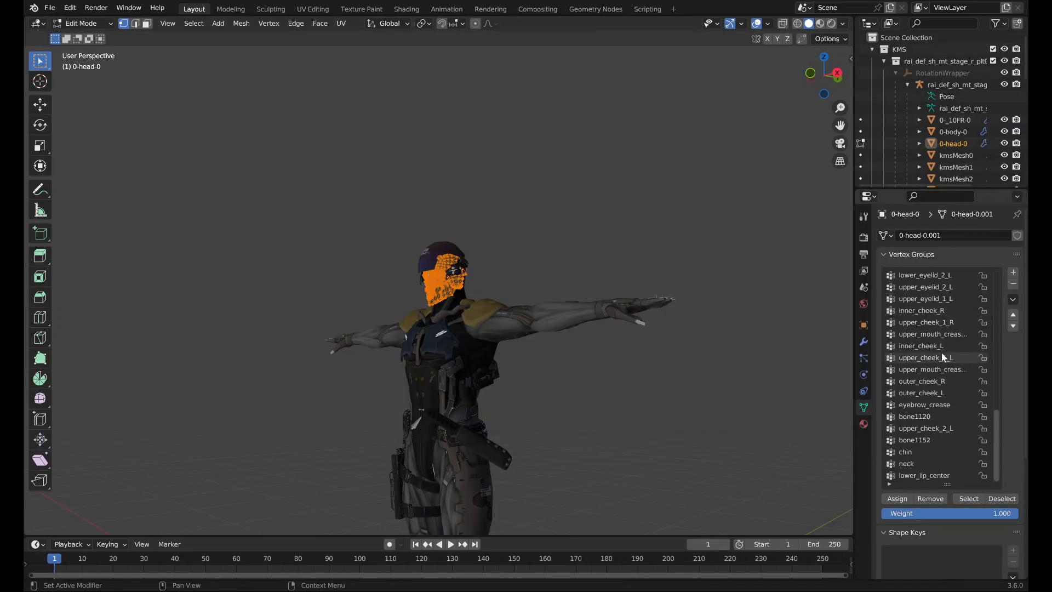
left_click(837, 392)
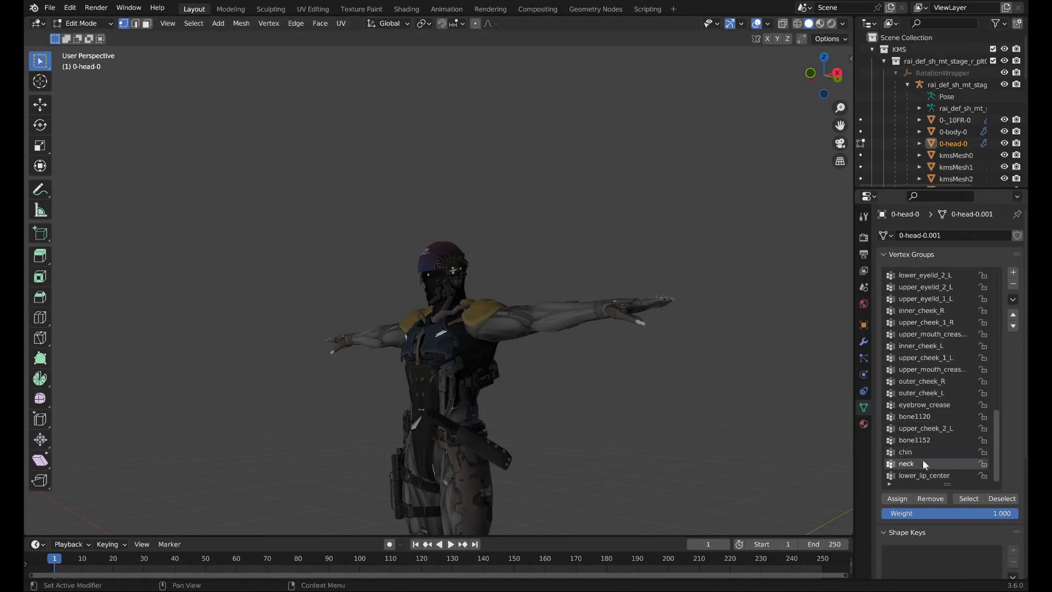
left_click(966, 501)
scroll(669, 364, "up", 8)
middle_click_drag(669, 364, 636, 351)
key("ctrl+l")
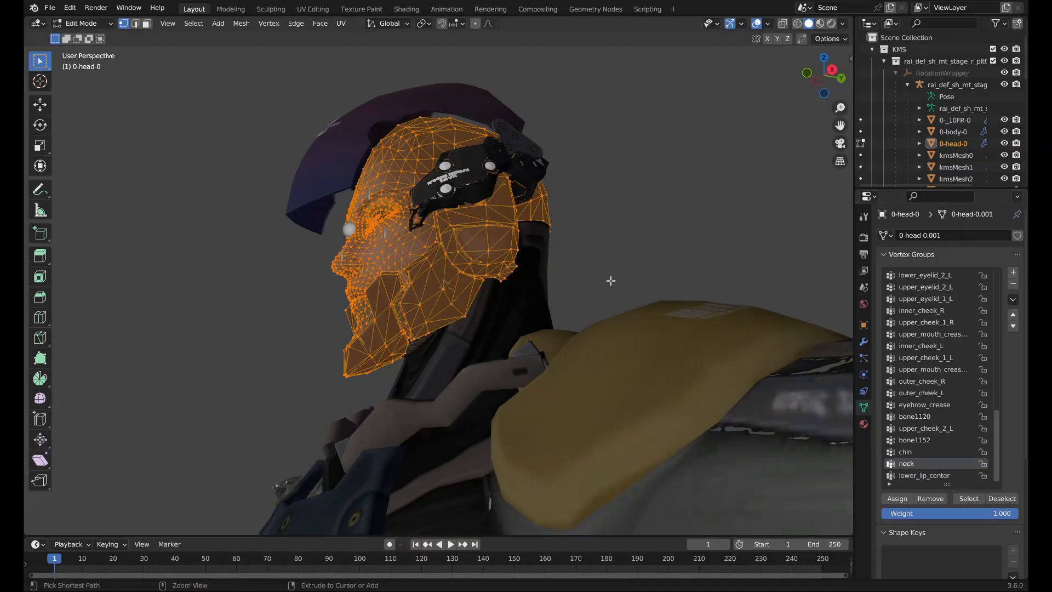
Delete the lip vertex groups from lower_lip_corner_R through upper_lip_merge_R on mesh 0-head-0.001.
scroll(939, 399, "up", 10)
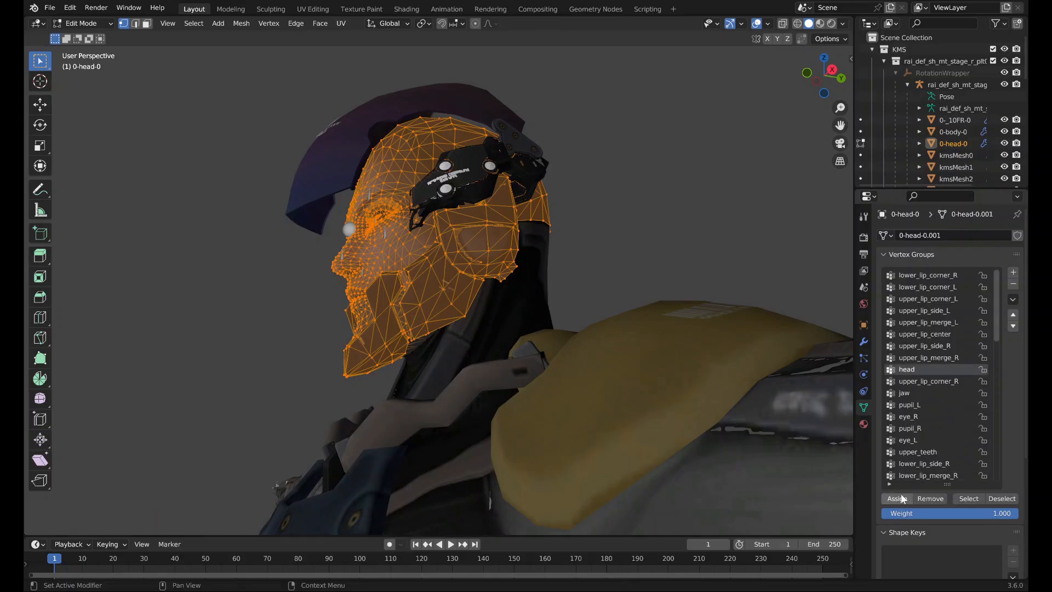
left_click(951, 279)
left_click(1013, 285)
left_click(1014, 285)
left_click(1013, 285)
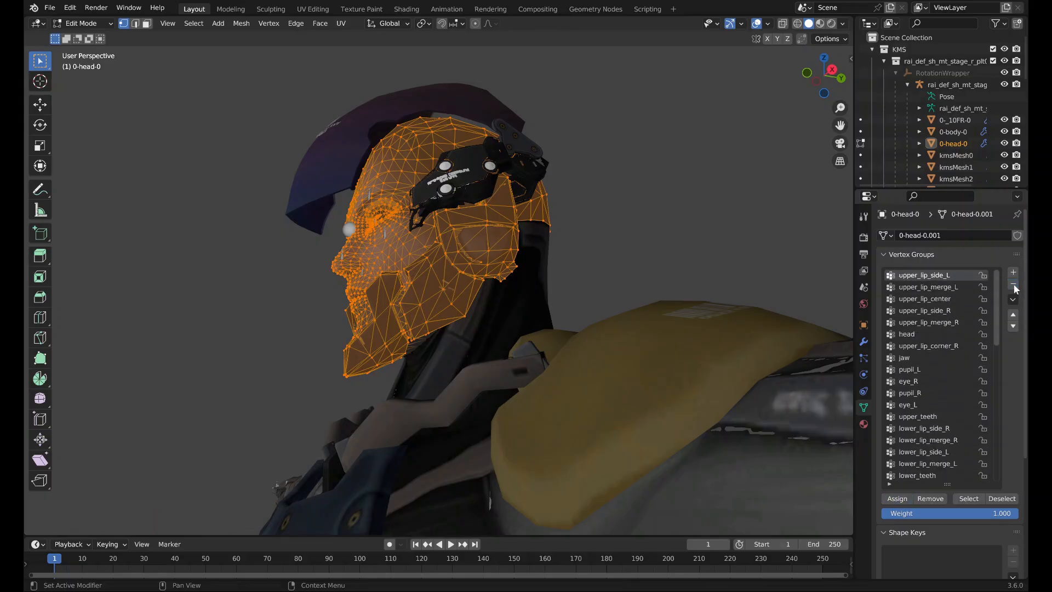
left_click(1014, 284)
left_click(1013, 285)
left_click(1014, 285)
left_click(1014, 285)
left_click(1014, 285)
Delete 0-head-0.001's vertex groups from chin back through inner_cheek_L, keeping neck.
scroll(913, 432, "down", 16)
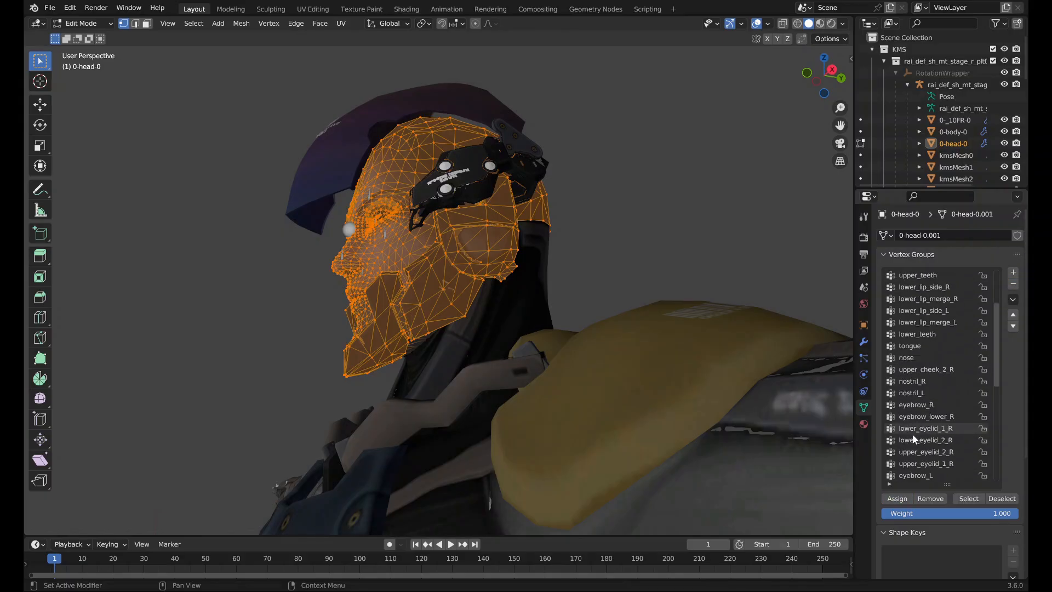
scroll(912, 432, "down", 11)
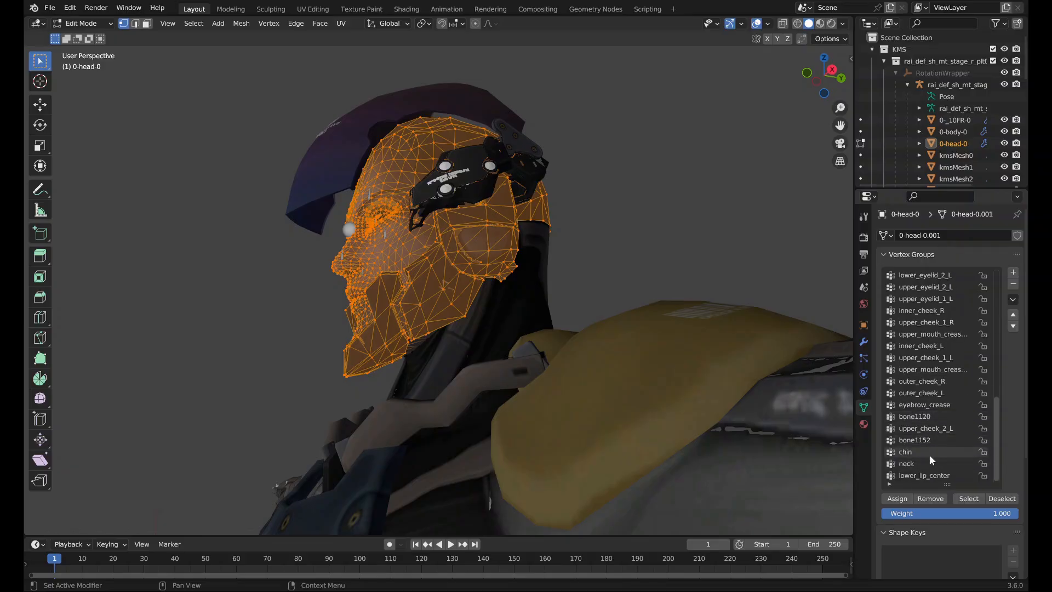
triple_click(1013, 284)
triple_click(1013, 284)
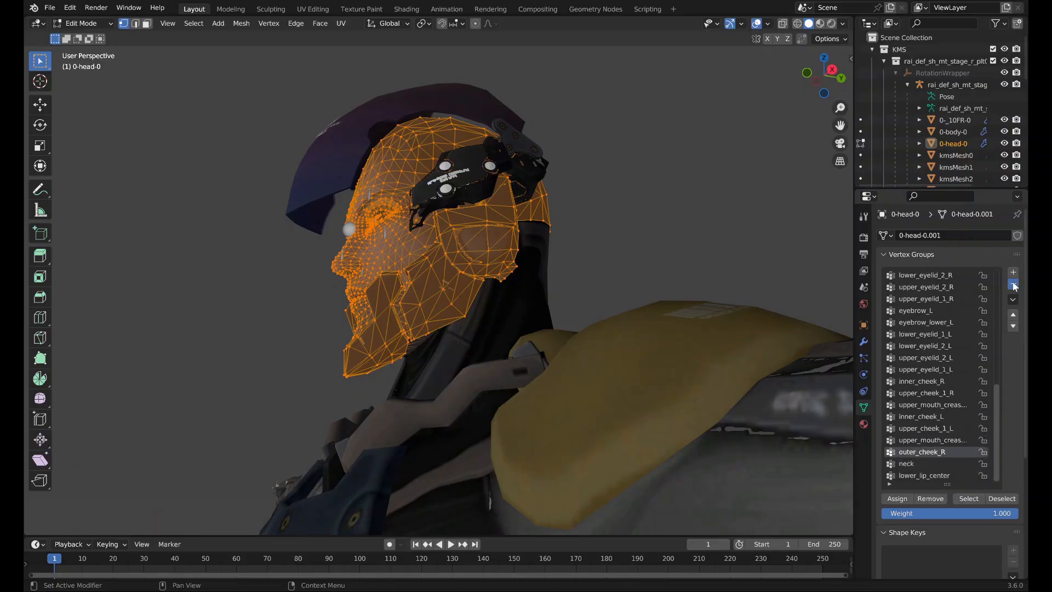
double_click(1012, 284)
double_click(1013, 283)
left_click(1013, 276)
left_click(1013, 277)
left_click(1013, 283)
double_click(1013, 284)
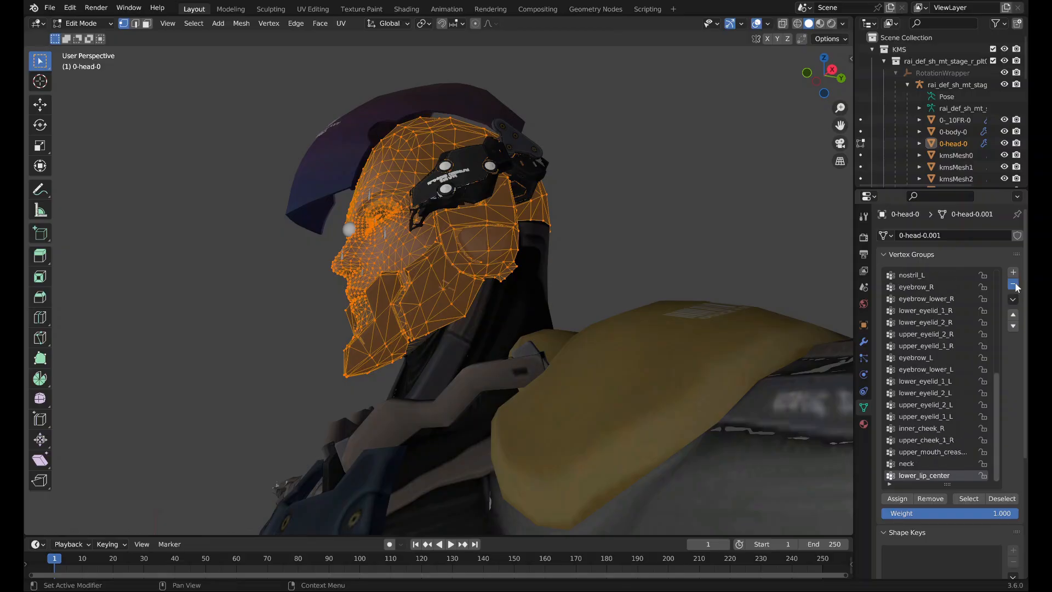
double_click(1012, 283)
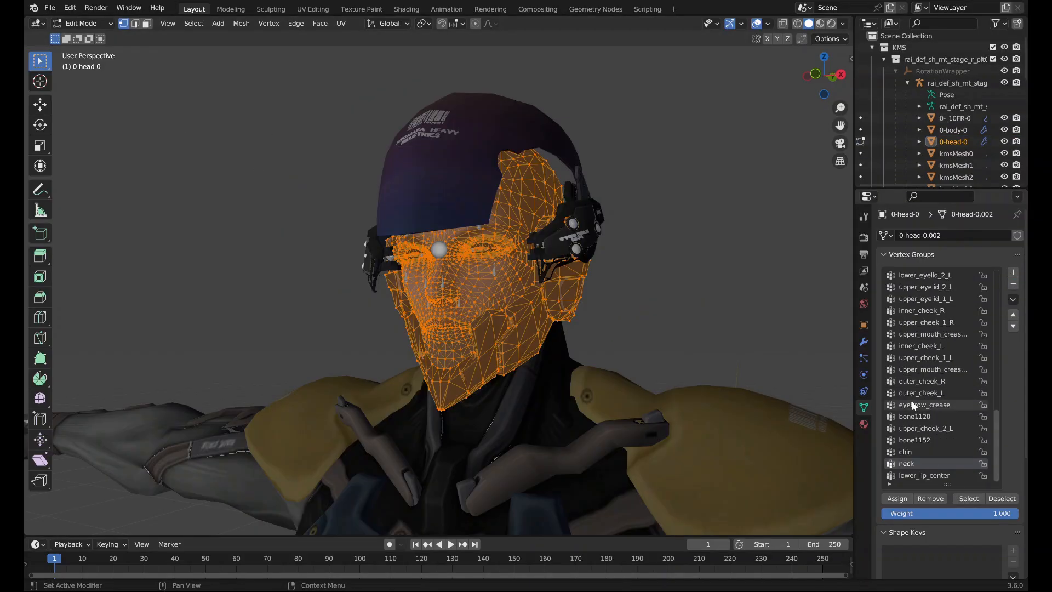
On the fresh 0-head-0.002 mesh, delete the lip vertex groups listed above head, from upper_lip_merge_R back through lower_lip_corner_R.
scroll(939, 402, "down", 1)
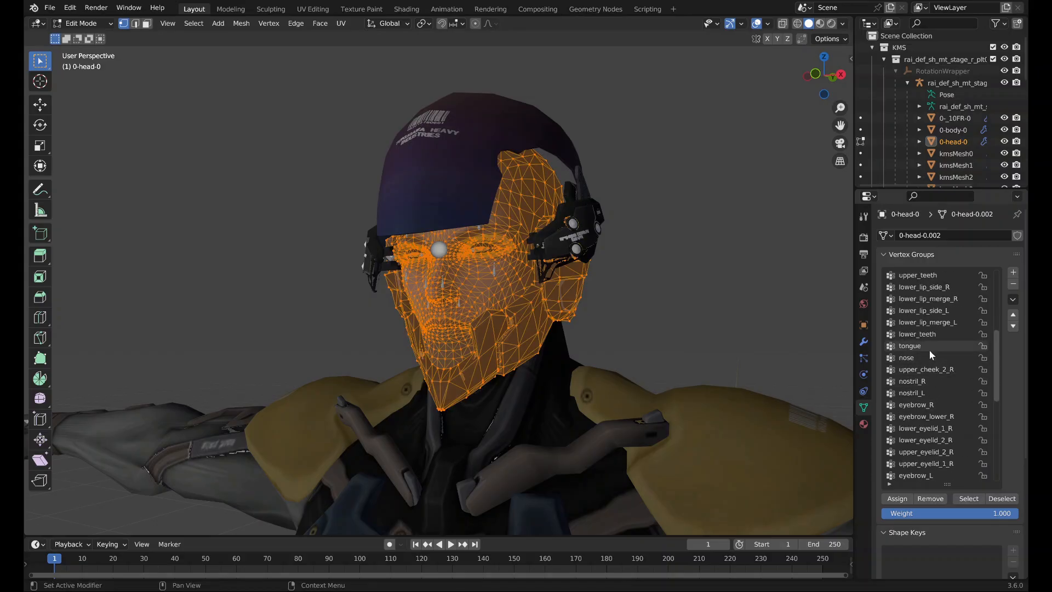
scroll(929, 349, "up", 5)
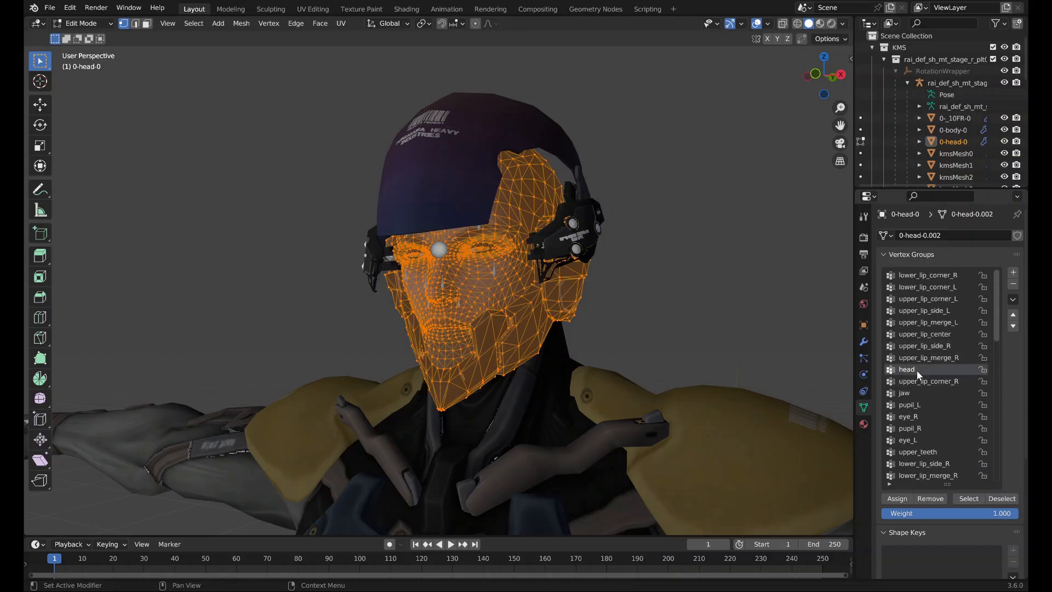
left_click(926, 357)
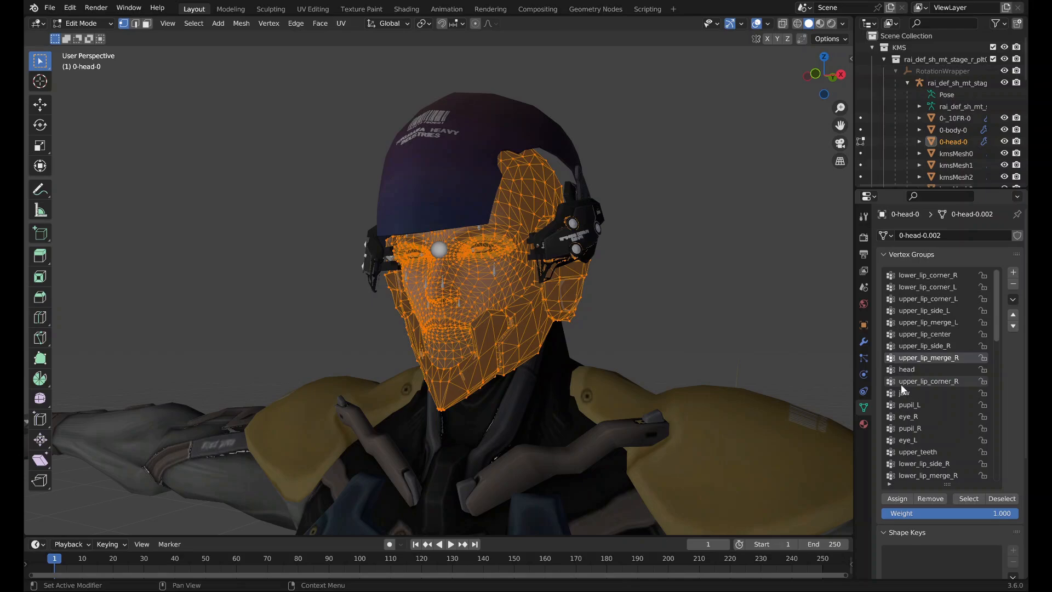
left_click(1013, 286)
left_click(1013, 285)
left_click(1014, 286)
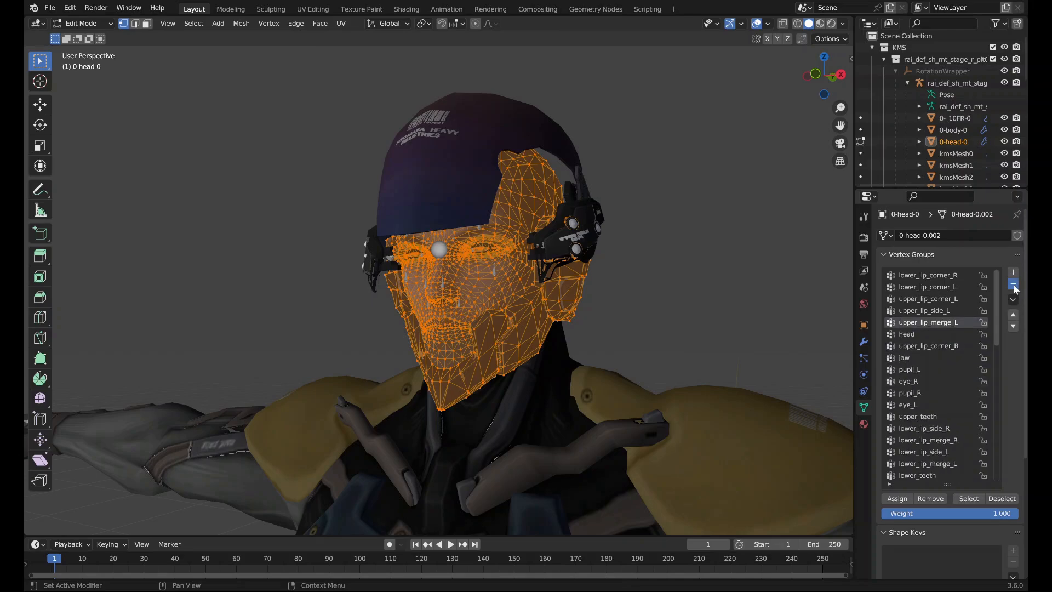
left_click(1013, 286)
left_click(1014, 286)
left_click(1014, 285)
left_click(1013, 286)
Delete lower_lip_center and the vertex groups from chin back through upper_lip_corner_R, keeping only head and neck on 0-head-0.002.
scroll(955, 343, "down", 15)
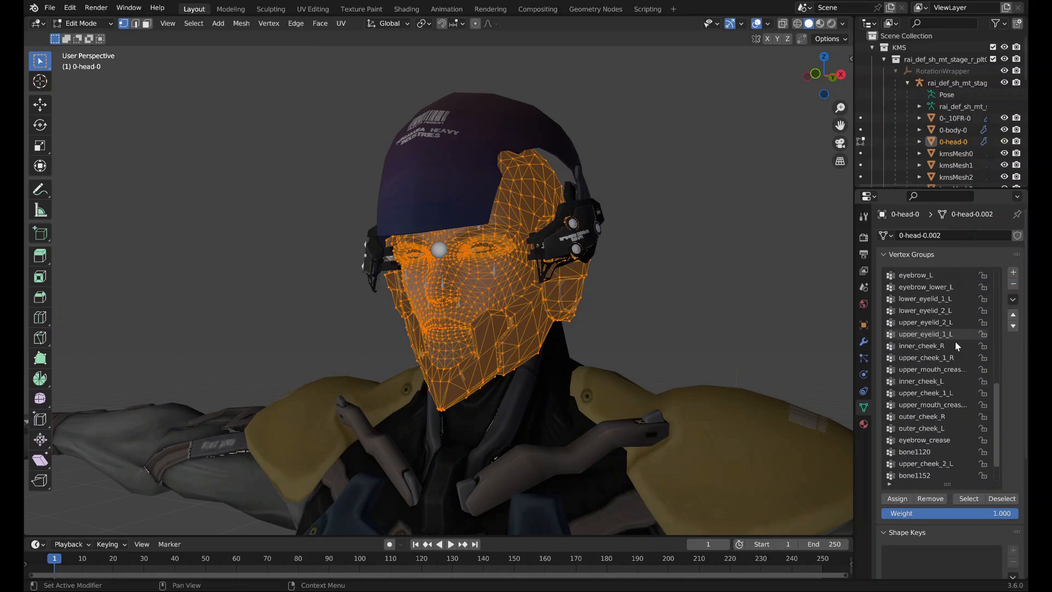
left_click(931, 475)
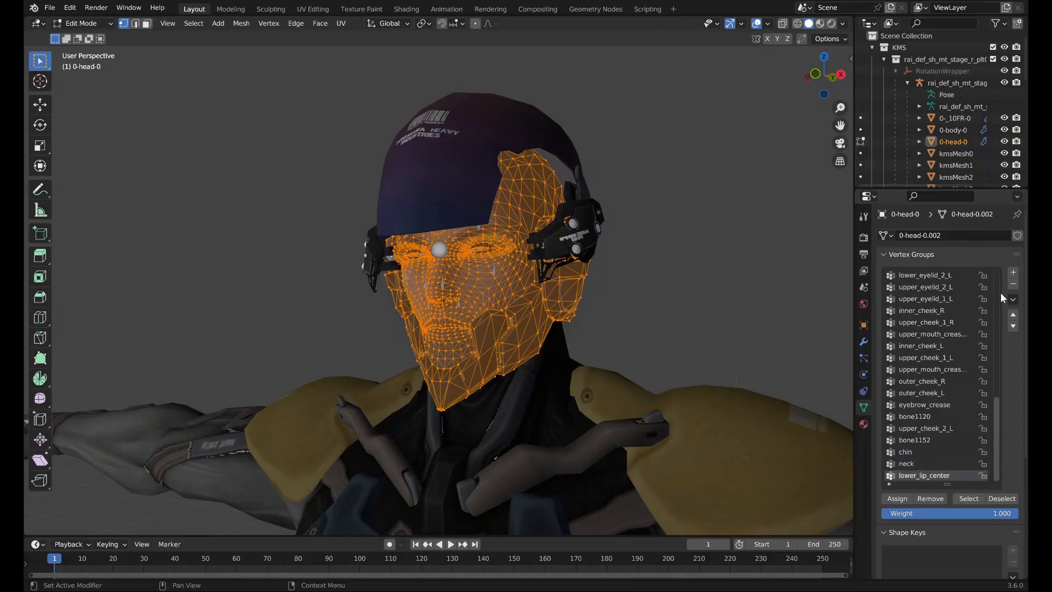
left_click(1013, 284)
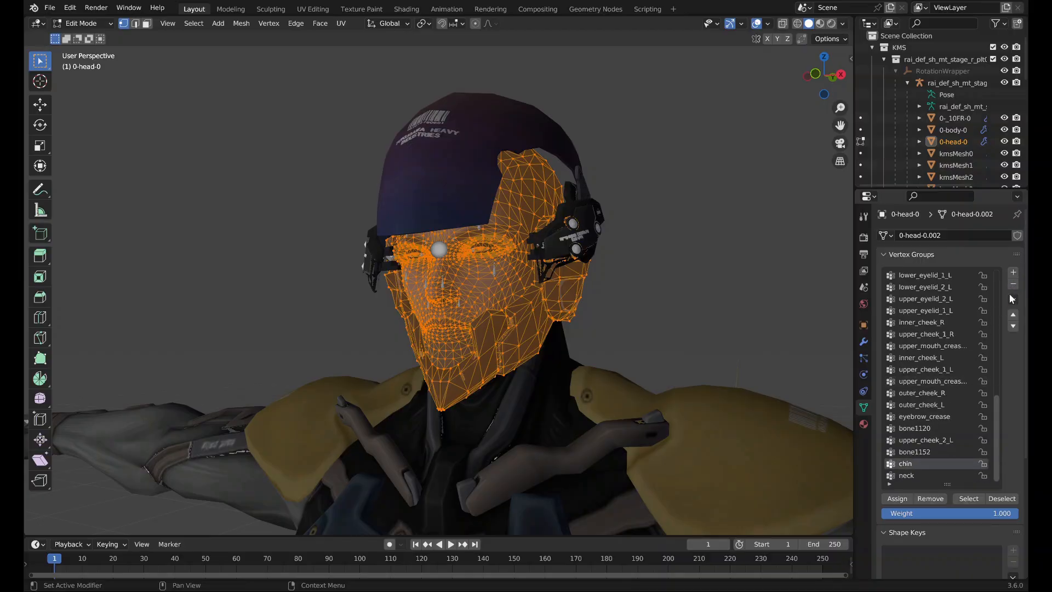
double_click(1013, 285)
left_click(1013, 285)
double_click(1014, 286)
left_click(1013, 286)
double_click(1013, 285)
left_click(1014, 285)
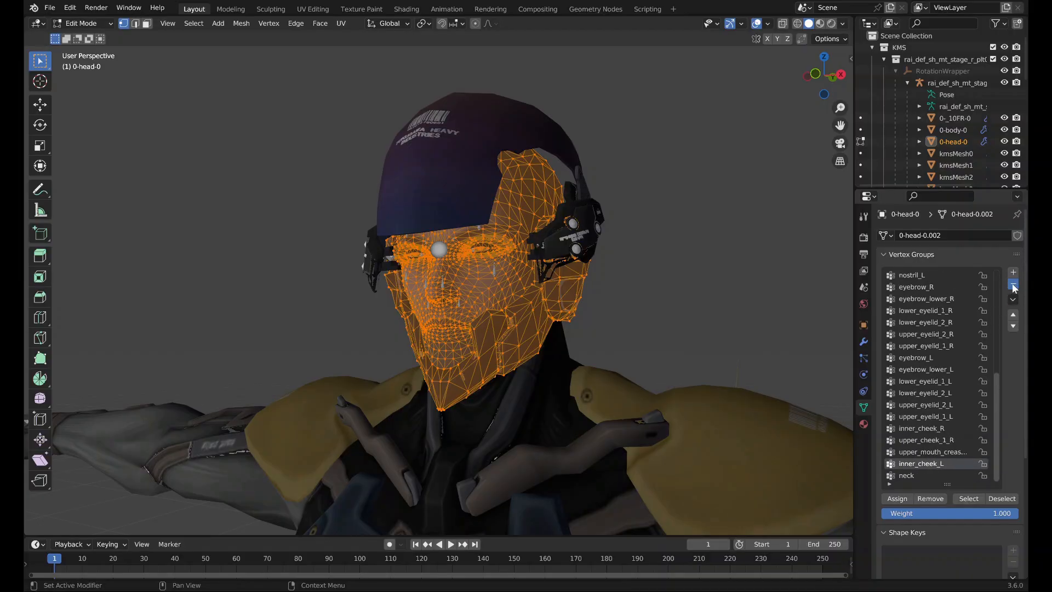
double_click(1014, 285)
left_click(1014, 285)
double_click(1014, 285)
left_click(1014, 285)
double_click(1013, 286)
left_click(1013, 286)
double_click(1014, 286)
left_click(1014, 286)
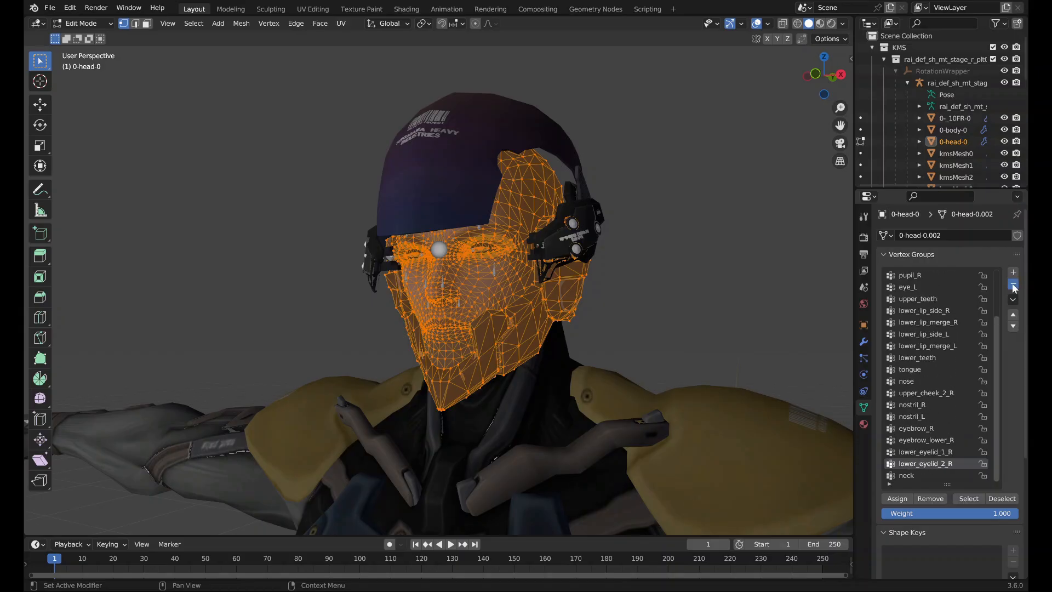
double_click(1013, 286)
left_click(1014, 285)
double_click(1013, 285)
left_click(1013, 286)
double_click(1014, 286)
left_click(1013, 286)
double_click(1013, 285)
left_click(1014, 285)
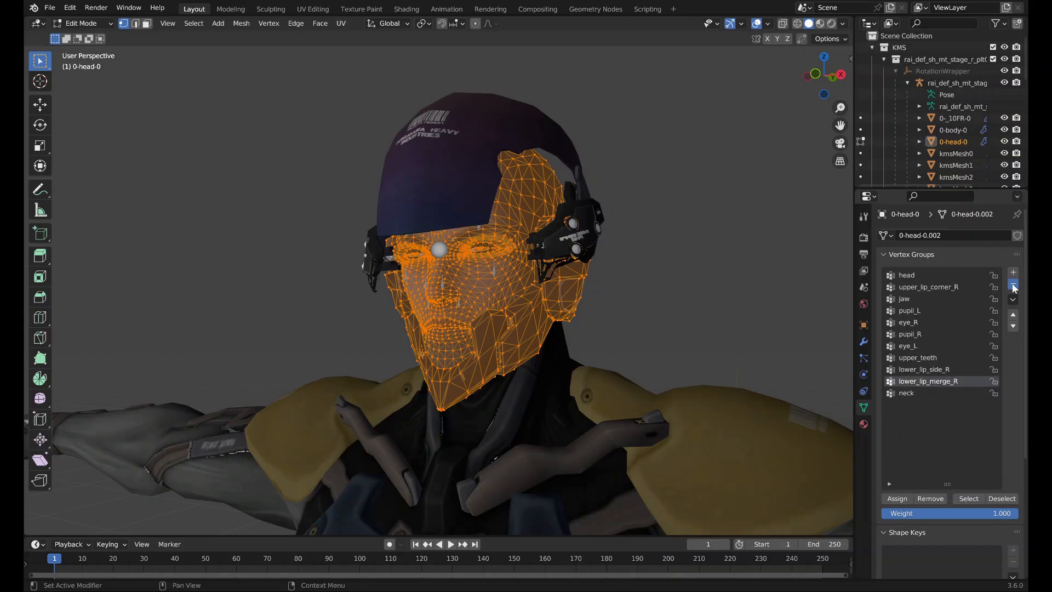
double_click(1013, 285)
left_click(1014, 285)
double_click(1013, 286)
double_click(1014, 286)
double_click(1014, 286)
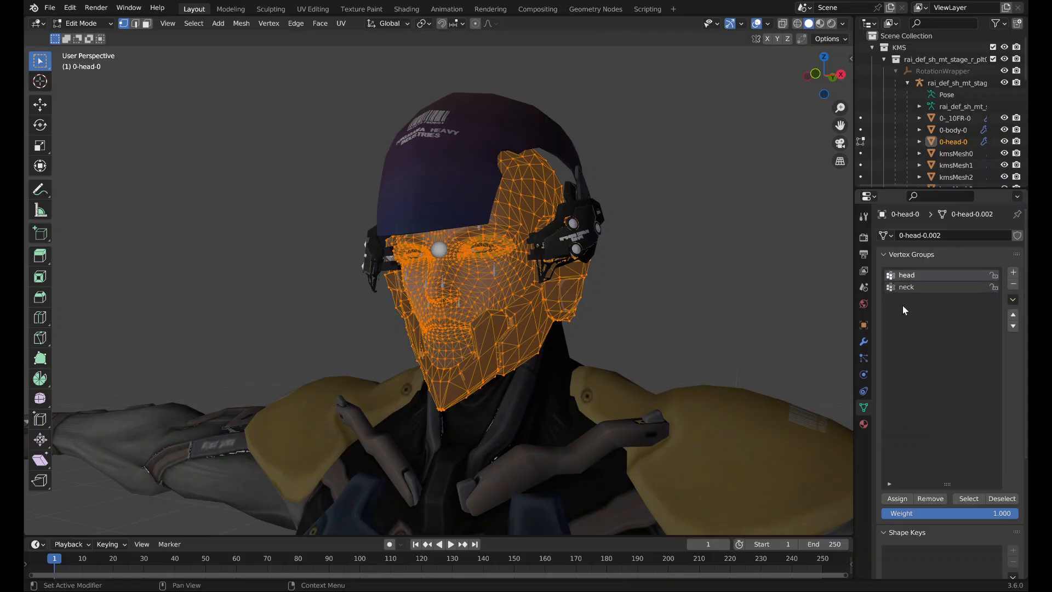
Examine the head and neck groups' weights on 0-head-0 in Weight Paint mode, looking closely under the jaw.
left_click(97, 26)
left_click(90, 89)
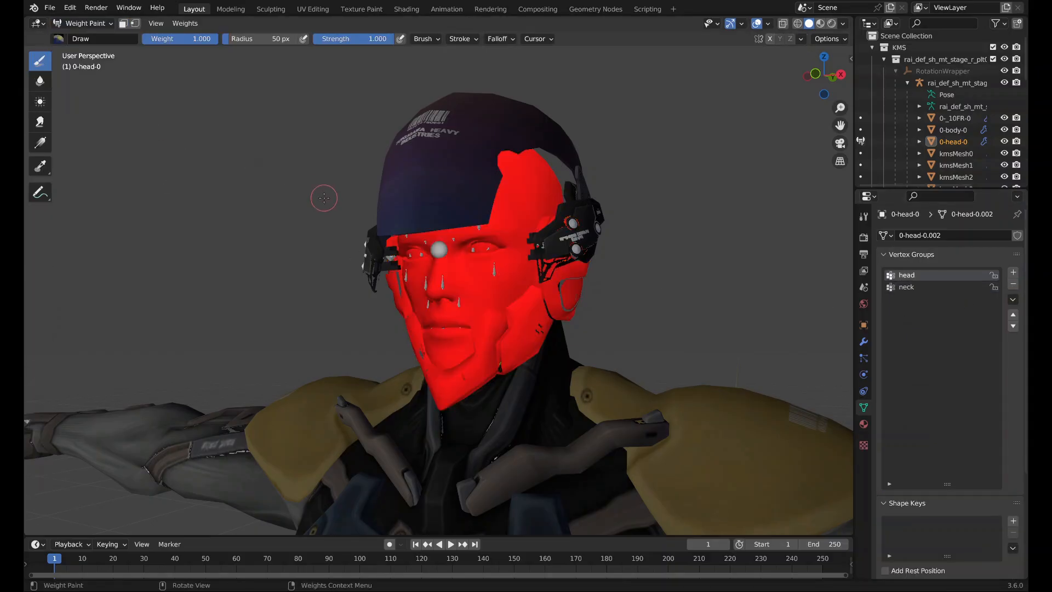
middle_click_drag(322, 195, 372, 181)
left_click(927, 288)
mouse_move(606, 348)
middle_mouse_down()
mouse_move(474, 331)
mouse_move(532, 349)
mouse_move(574, 382)
mouse_move(551, 364)
mouse_move(463, 343)
mouse_move(486, 346)
middle_mouse_up()
scroll(460, 331, "up", 8)
scroll(474, 324, "down", 8)
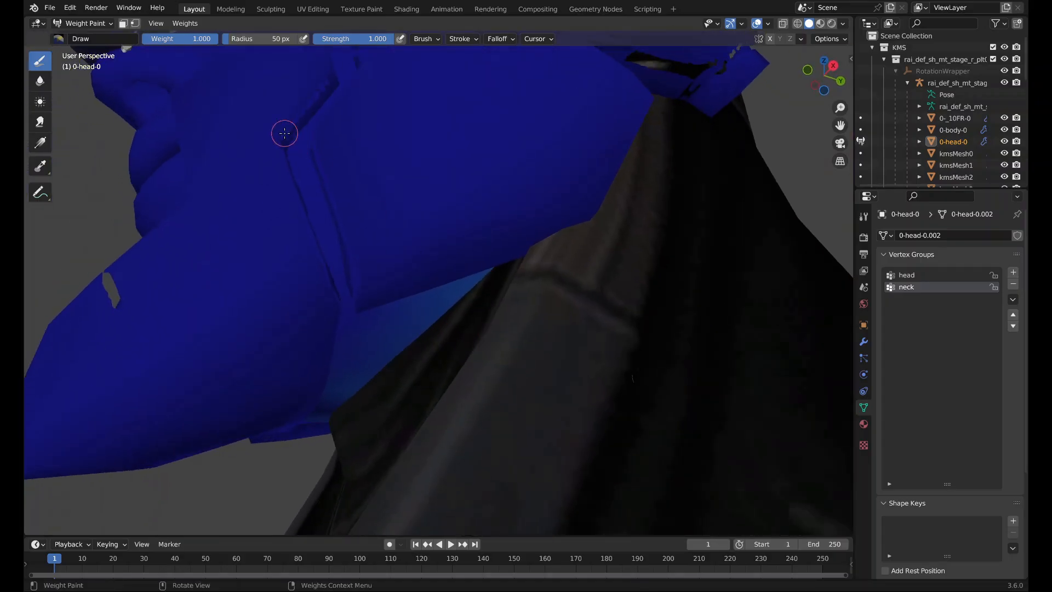
Normalize all vertex groups on 0-head-0 with neck active, review the head group's weights, and return to Object Mode.
left_click(184, 23)
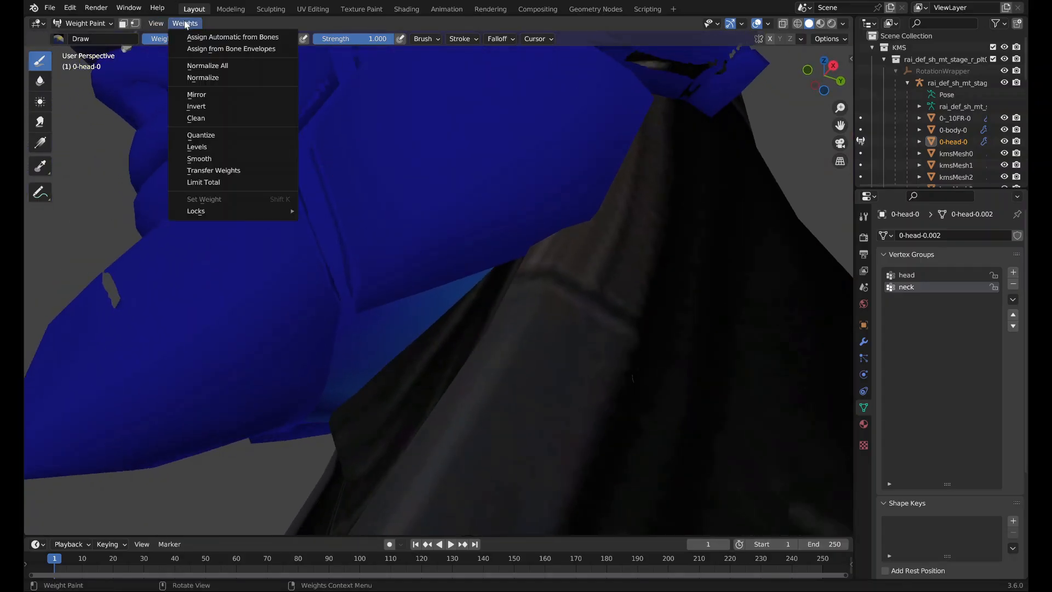
left_click(223, 64)
mouse_move(382, 404)
middle_mouse_down()
mouse_move(388, 385)
mouse_move(396, 402)
middle_mouse_up()
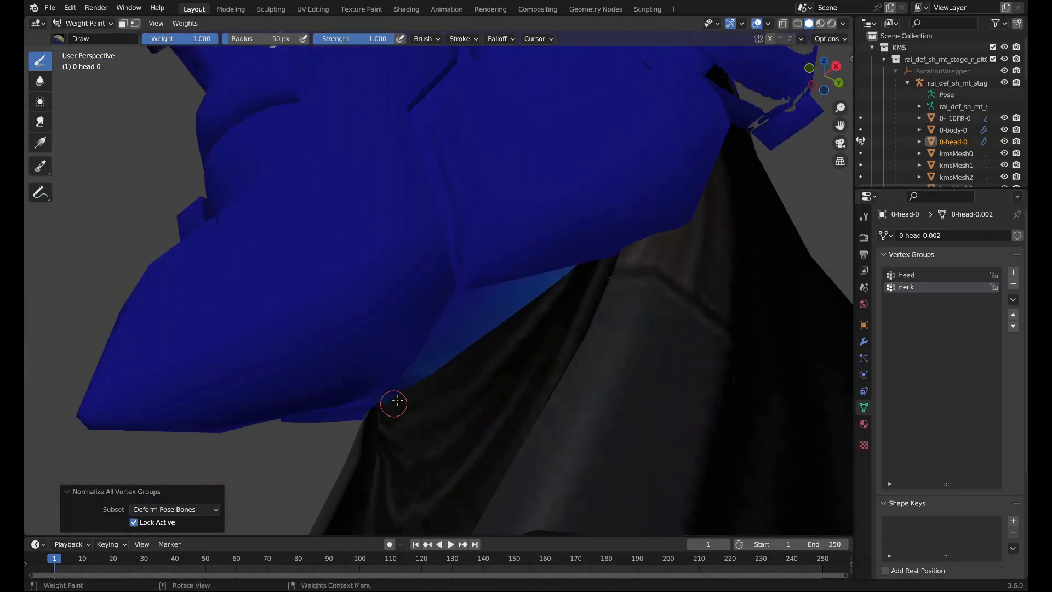
left_click(906, 274)
middle_click_drag(822, 307, 618, 432)
scroll(618, 432, "down", 4)
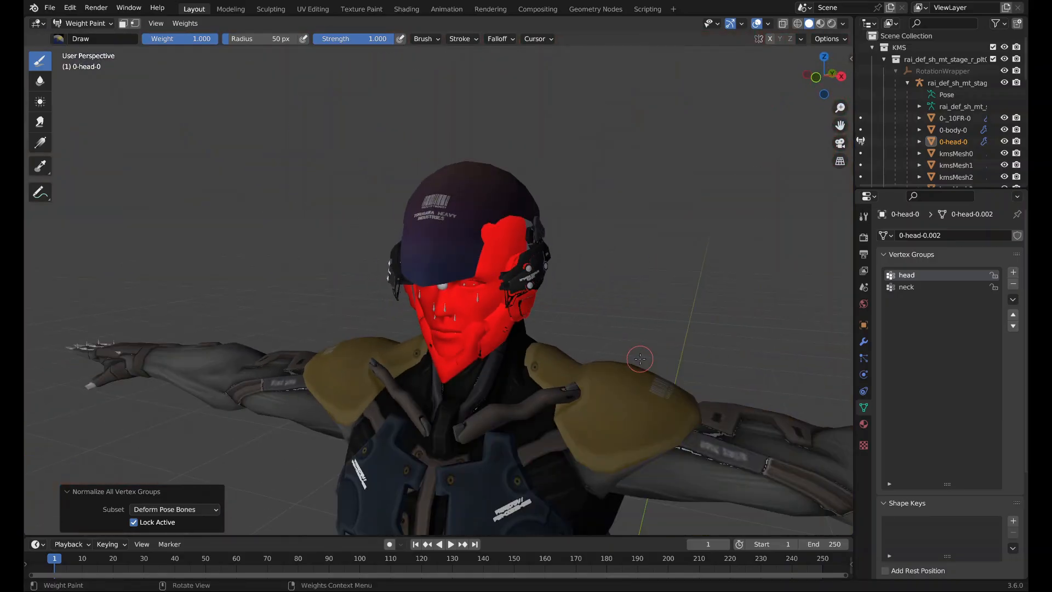
middle_click_drag(626, 341, 609, 338)
left_click(82, 25)
left_click(92, 43)
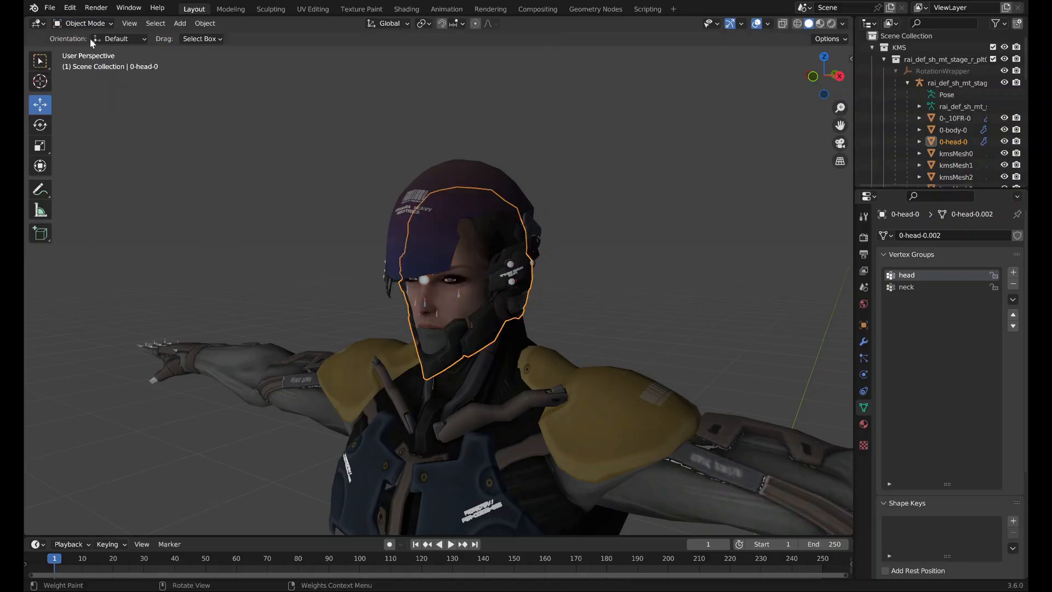
Delete every vertex group except head from the helmet mesh 0-_10FR-0, and switch the helmet to Edit Mode.
left_click(447, 208)
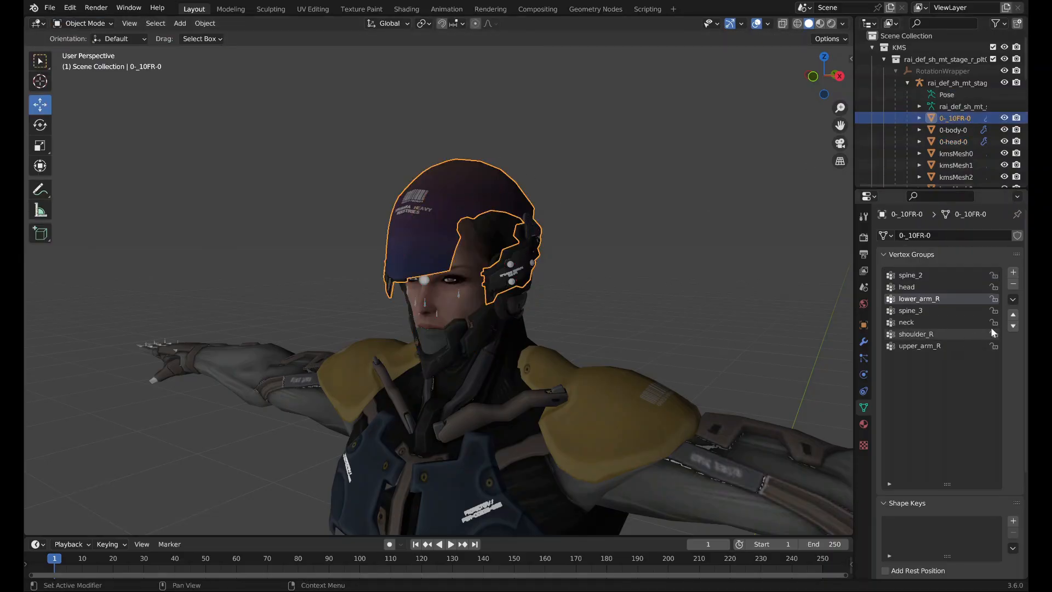
left_click(962, 348)
left_click(1013, 284)
left_click(1013, 285)
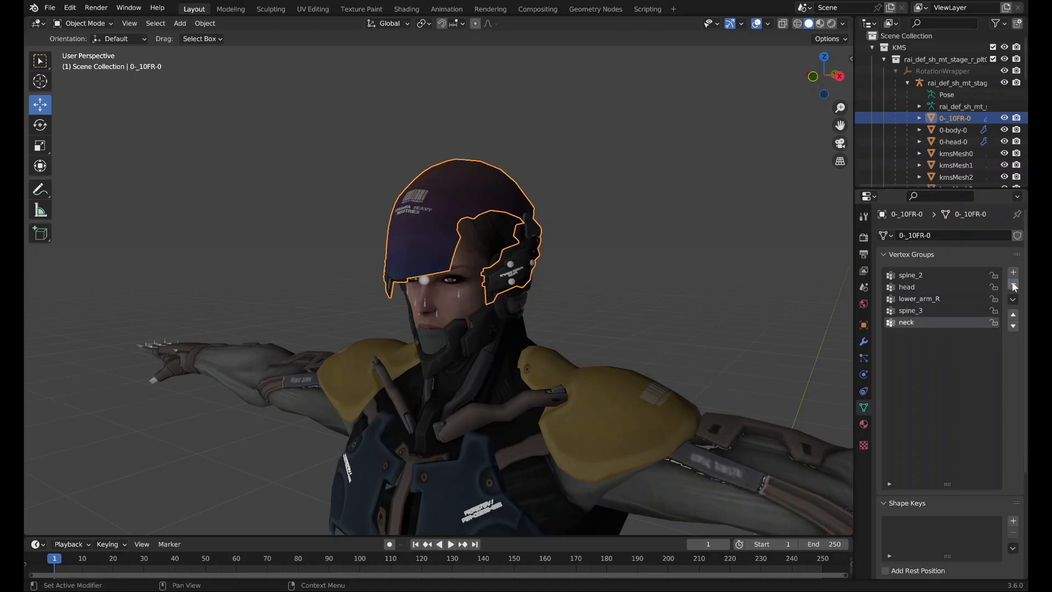
left_click(1013, 284)
left_click(1013, 285)
left_click(1013, 284)
left_click(961, 275)
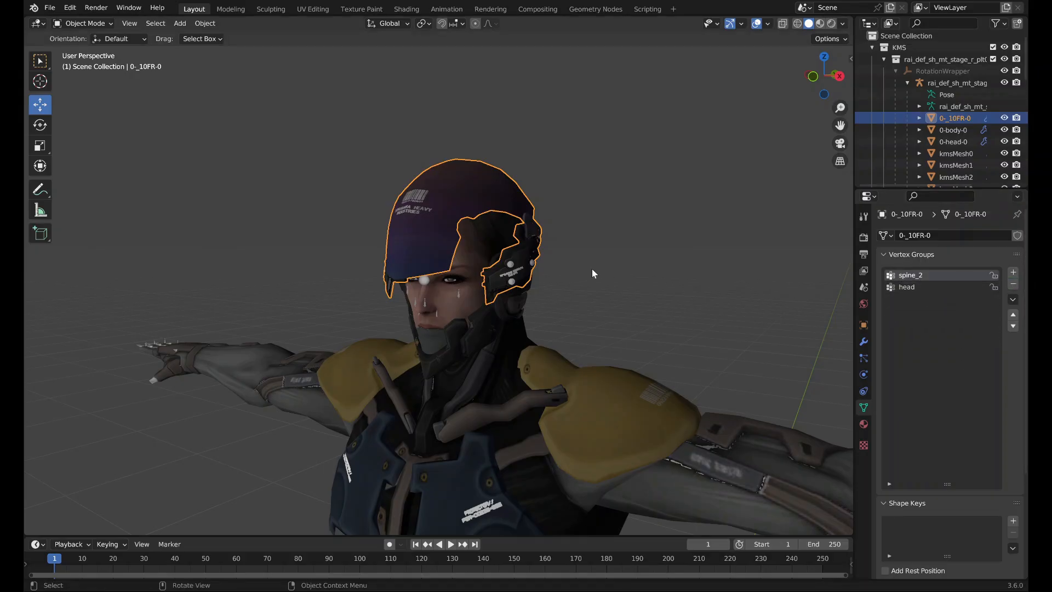
key("Tab")
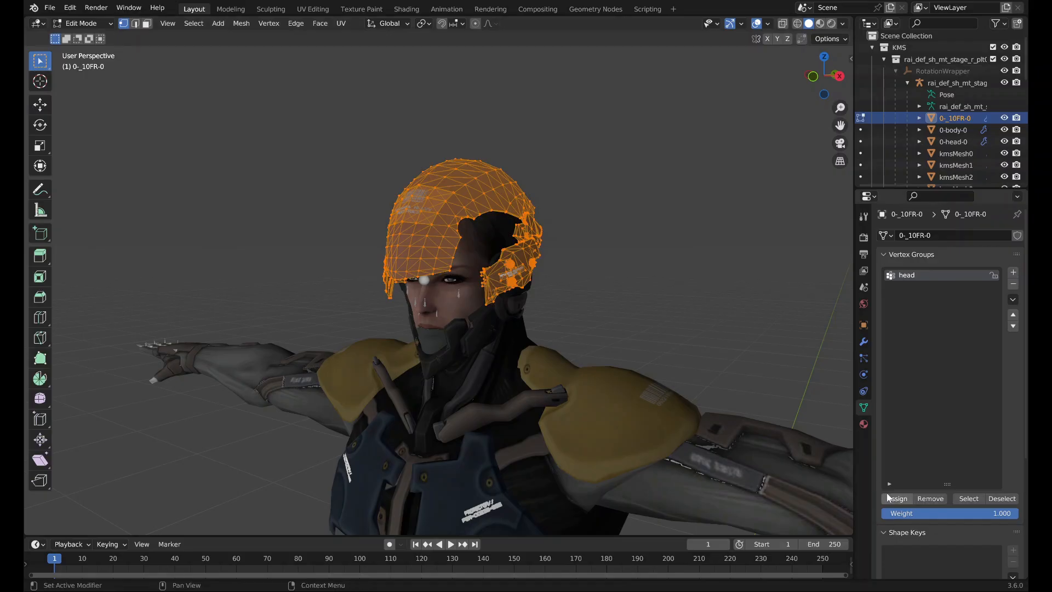
Show the helmet's head group weights in Weight Paint mode after shortening its vertex group list.
key("Tab")
middle_click_drag(615, 353, 626, 396)
key("Tab")
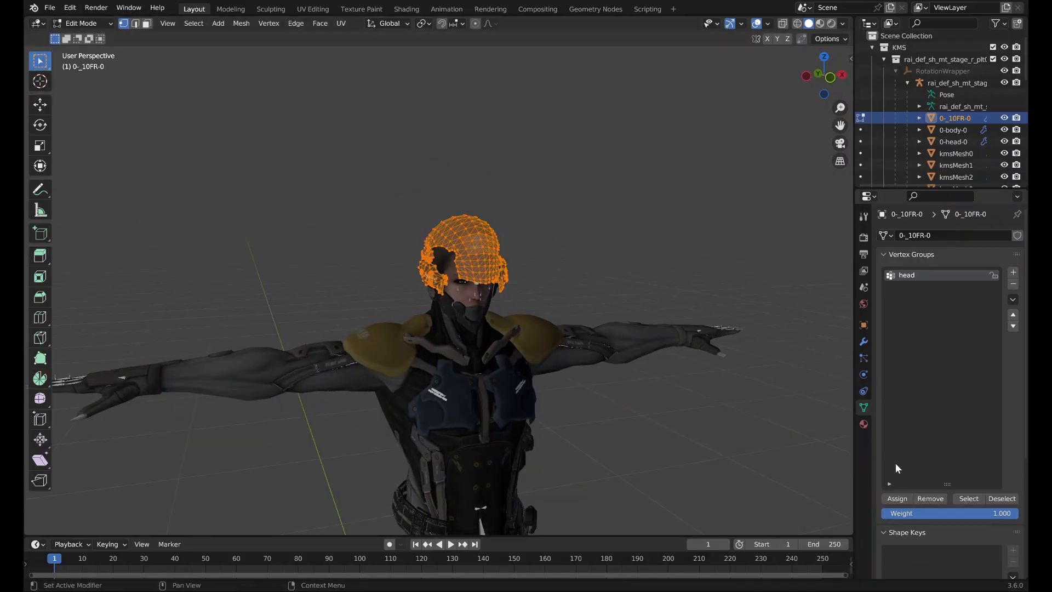
left_click_drag(937, 491, 878, 372)
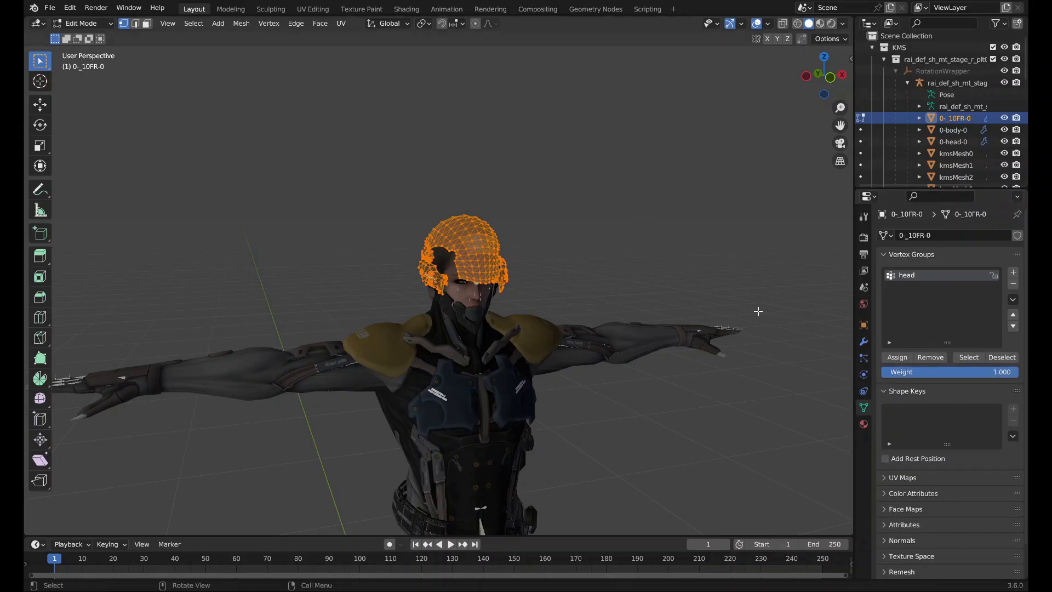
left_click(82, 23)
left_click(87, 85)
middle_click_drag(416, 241, 450, 215)
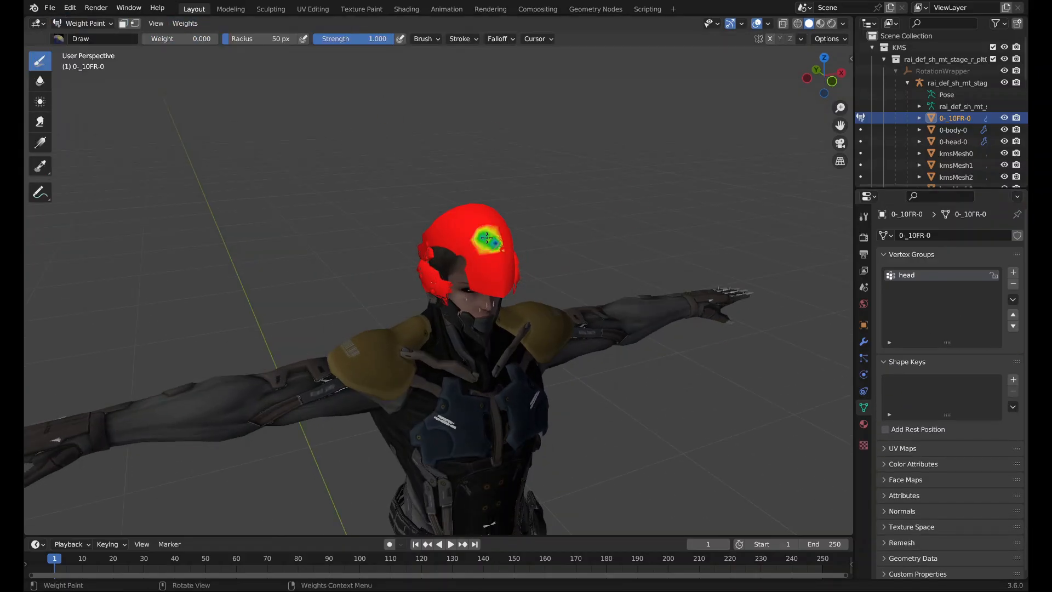
Try a zero-weight brush stroke on the helmet's front and undo it.
left_click_drag(487, 238, 472, 222)
key("ctrl+z")
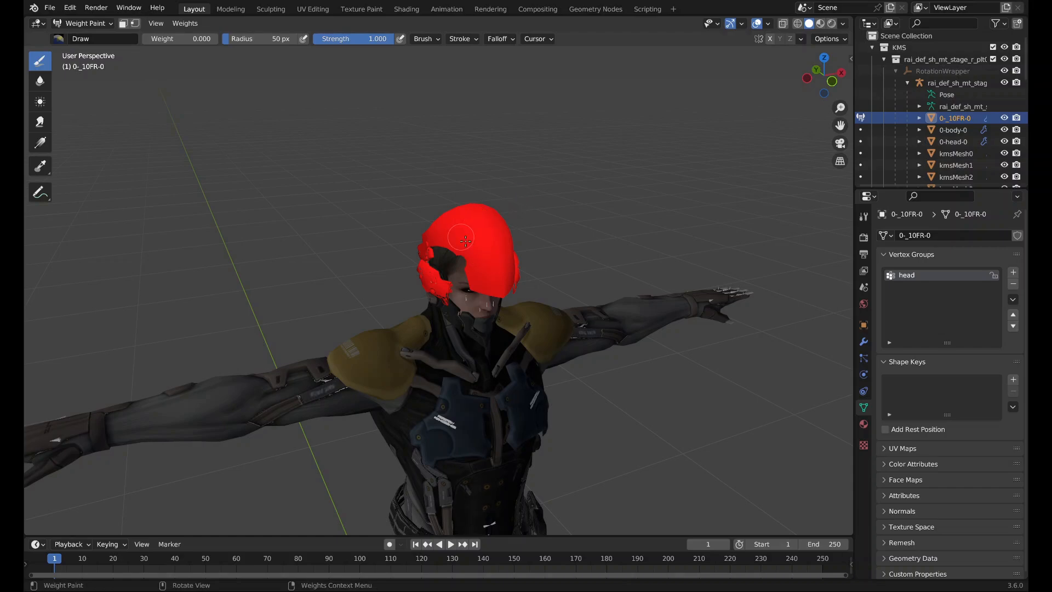
mouse_move(520, 200)
middle_mouse_down()
mouse_move(515, 222)
mouse_move(482, 213)
mouse_move(457, 189)
middle_mouse_up()
Return to Object Mode and join the helmet mesh 0-_10FR-0 into 0-head-0.
left_click(82, 23)
left_click(82, 35)
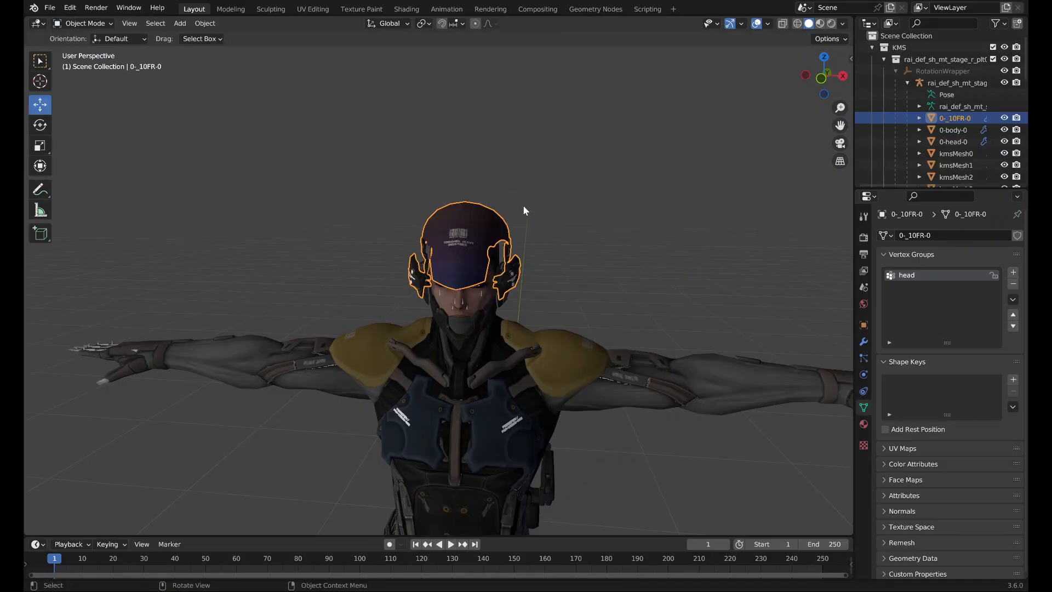
mouse_move(522, 205)
middle_mouse_down()
mouse_move(556, 235)
mouse_move(508, 233)
mouse_move(495, 206)
middle_mouse_up()
scroll(510, 230, "up", 4)
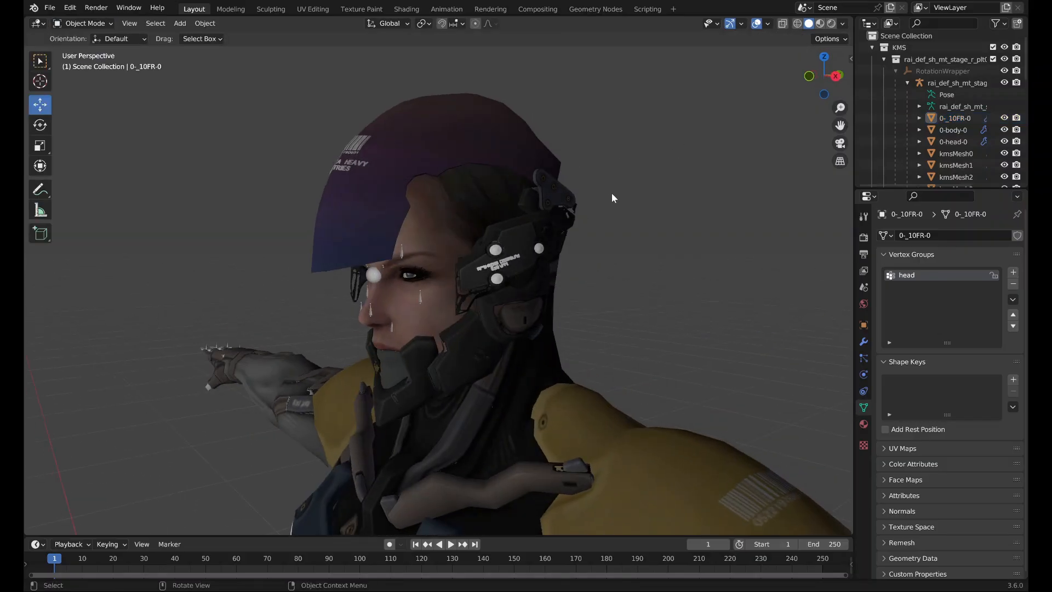
middle_click_drag(612, 198, 571, 236)
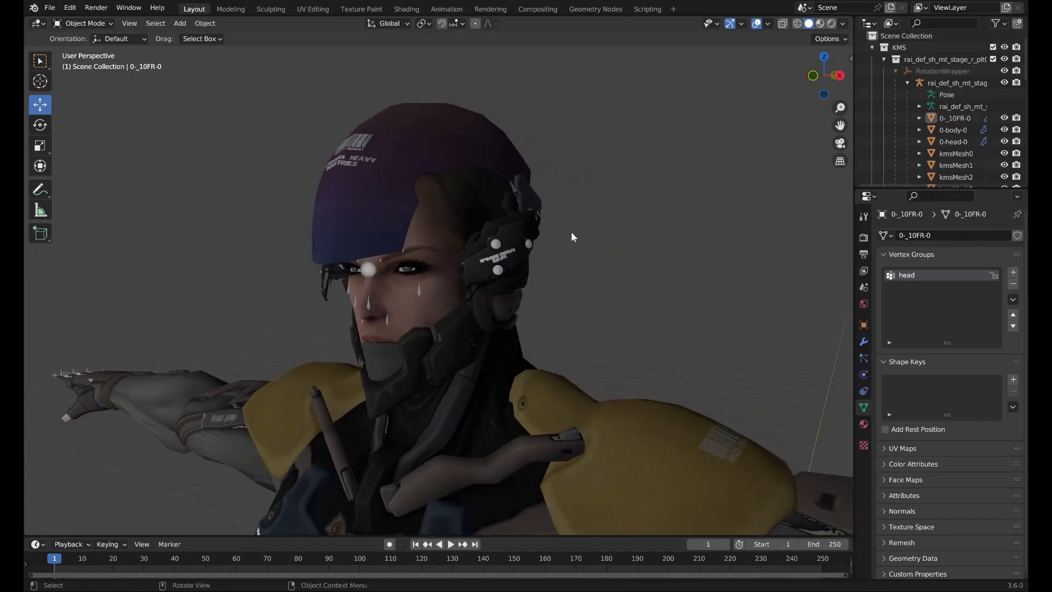
left_click(951, 118)
left_click(960, 141, "ctrl")
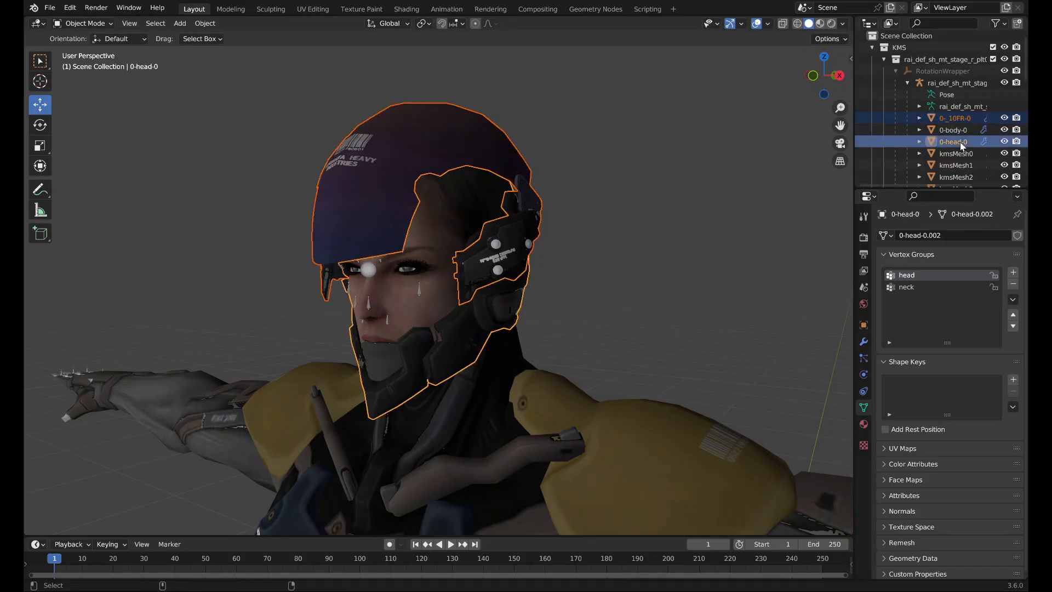
key("ctrl+j")
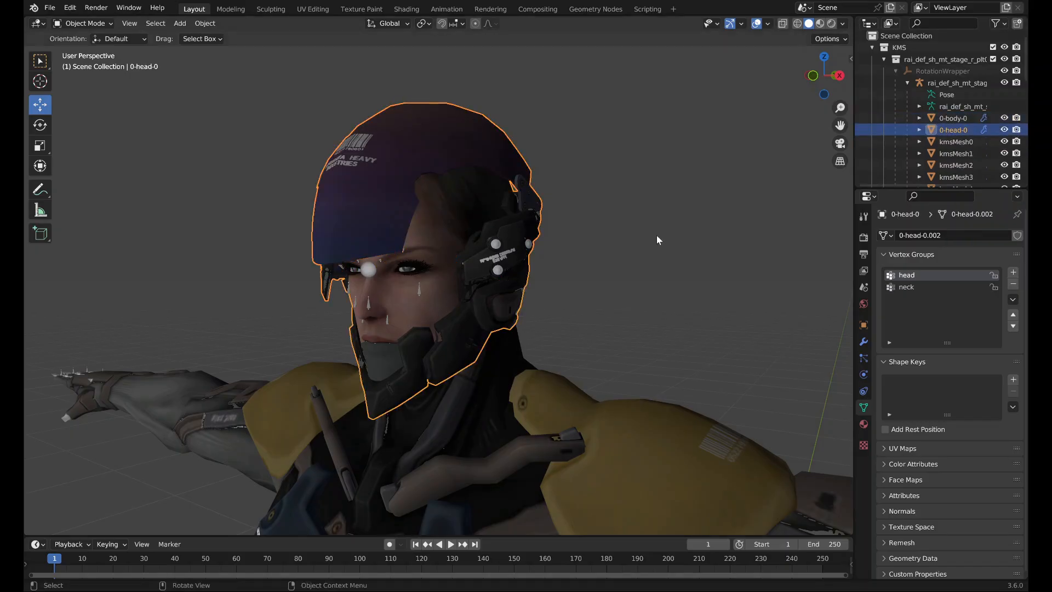
Review the joined head's material slots and check the linked geometry of the forehead and ear-piece decals in Edit Mode.
left_click(864, 424)
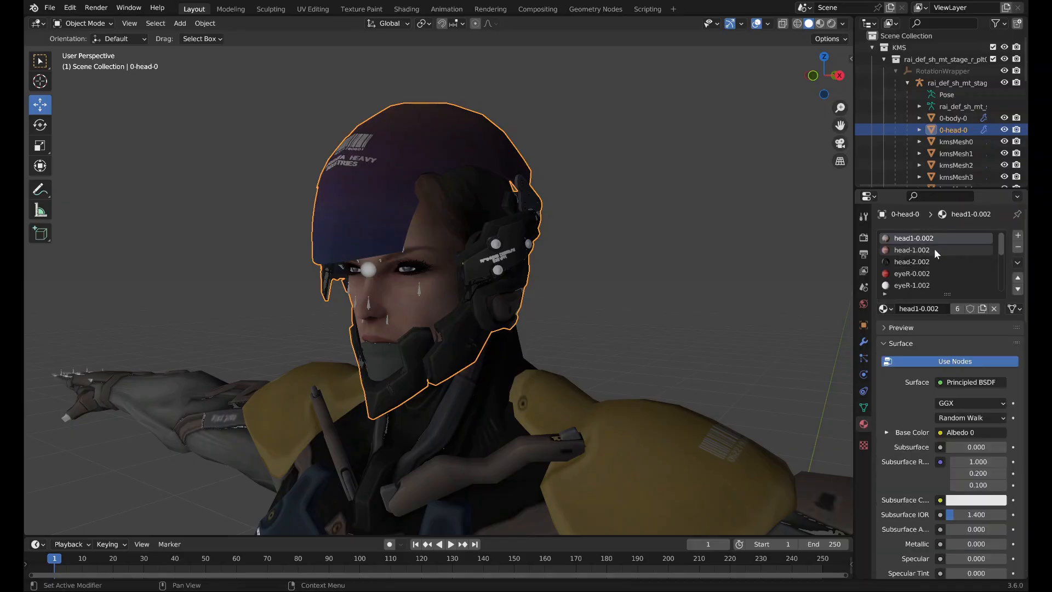
scroll(934, 248, "down", 8)
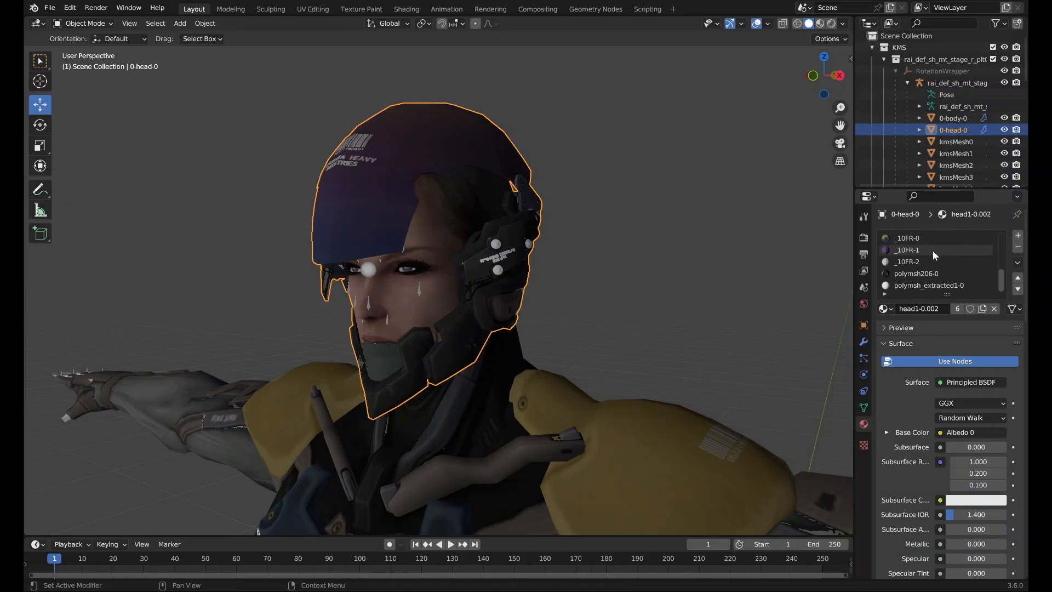
middle_click_drag(571, 304, 685, 110)
key("Tab")
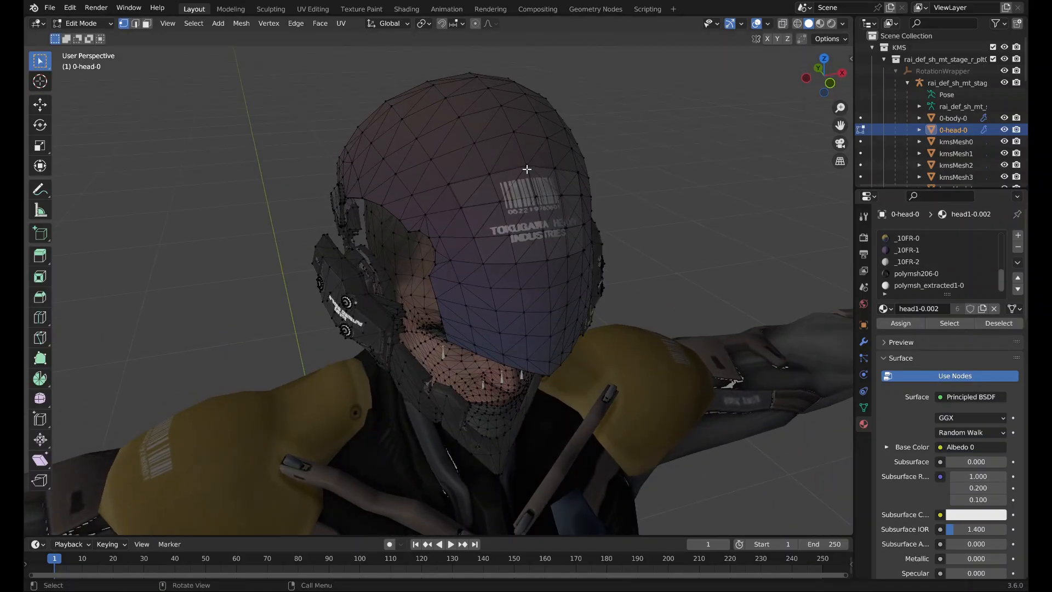
key("l")
scroll(366, 281, "up", 3)
middle_click_drag(366, 282, 356, 310)
scroll(404, 261, "up", 5)
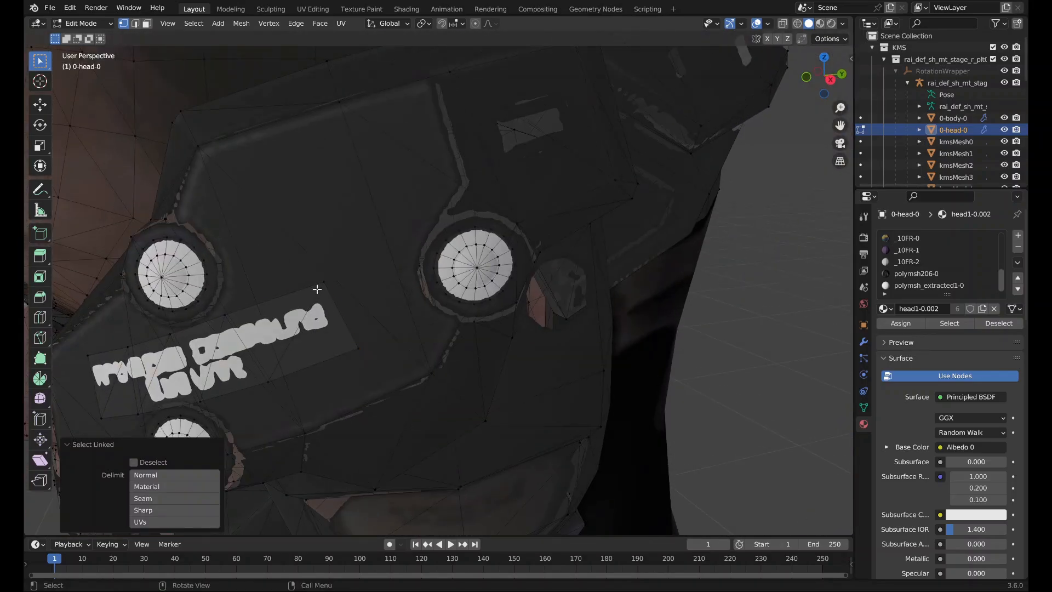
scroll(316, 289, "down", 9)
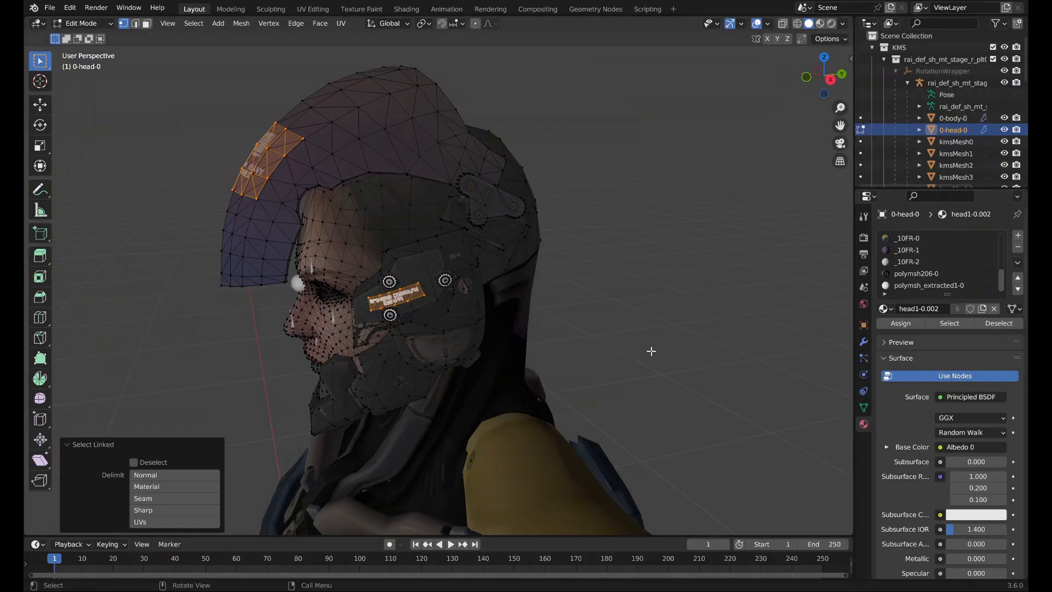
left_click(651, 351)
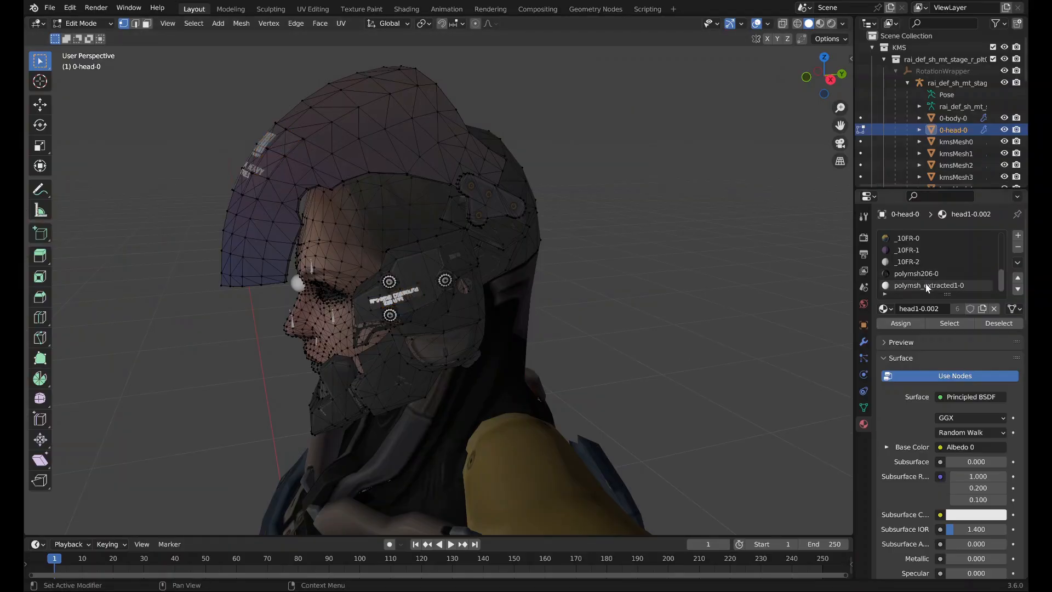
Delete the ear-piece disc geometry assigned to polymsh_extracted1-0 and remove that material slot from 0-head-0.
left_click(941, 323)
middle_click_drag(576, 348, 649, 334)
scroll(659, 338, "up", 9)
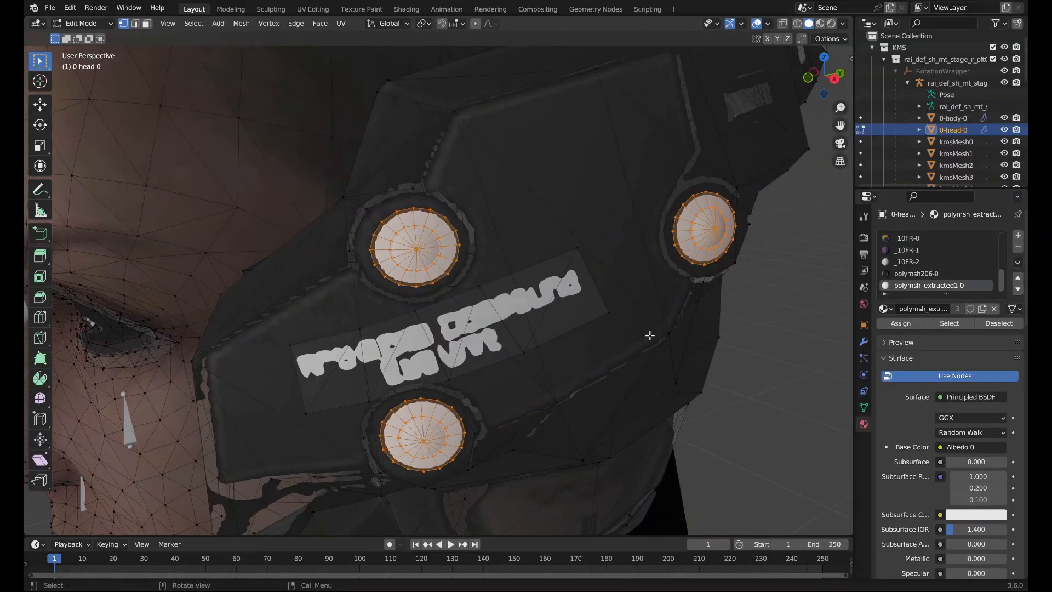
key("x")
left_click(650, 340)
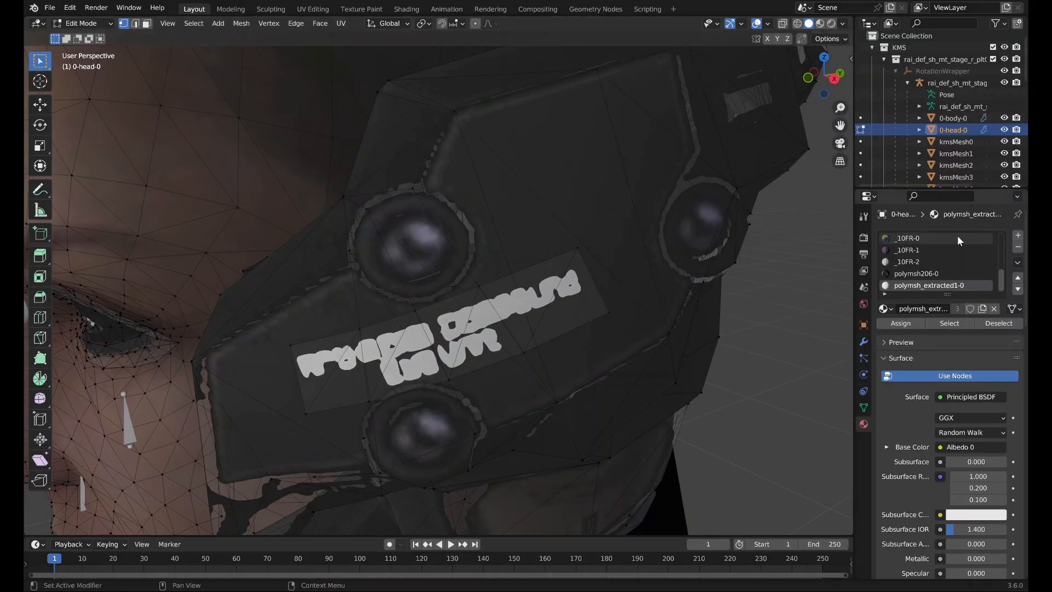
left_click(931, 273)
left_click(965, 284)
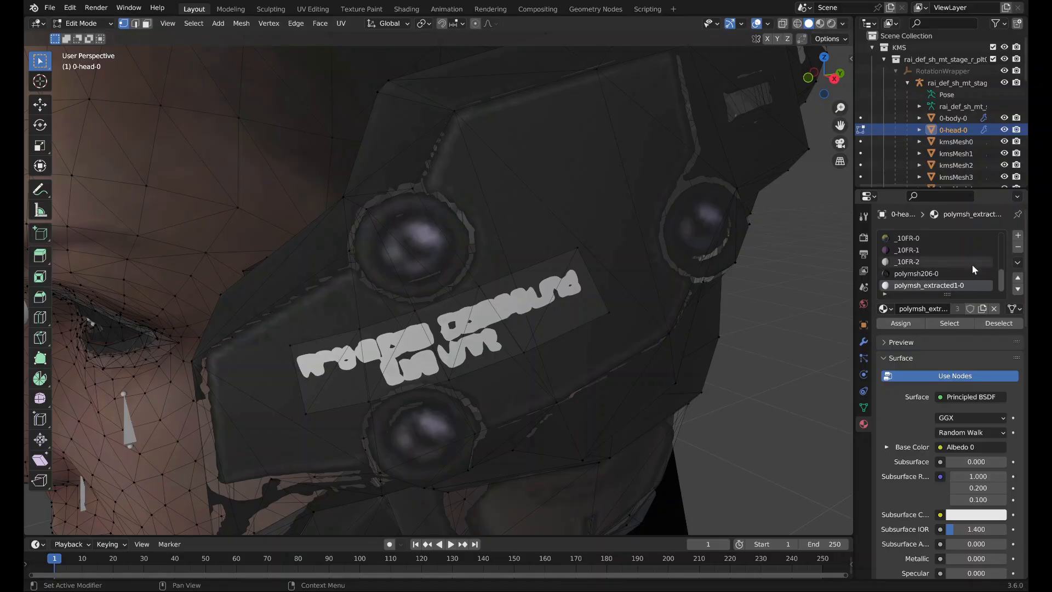
key("Tab")
left_click(1018, 247)
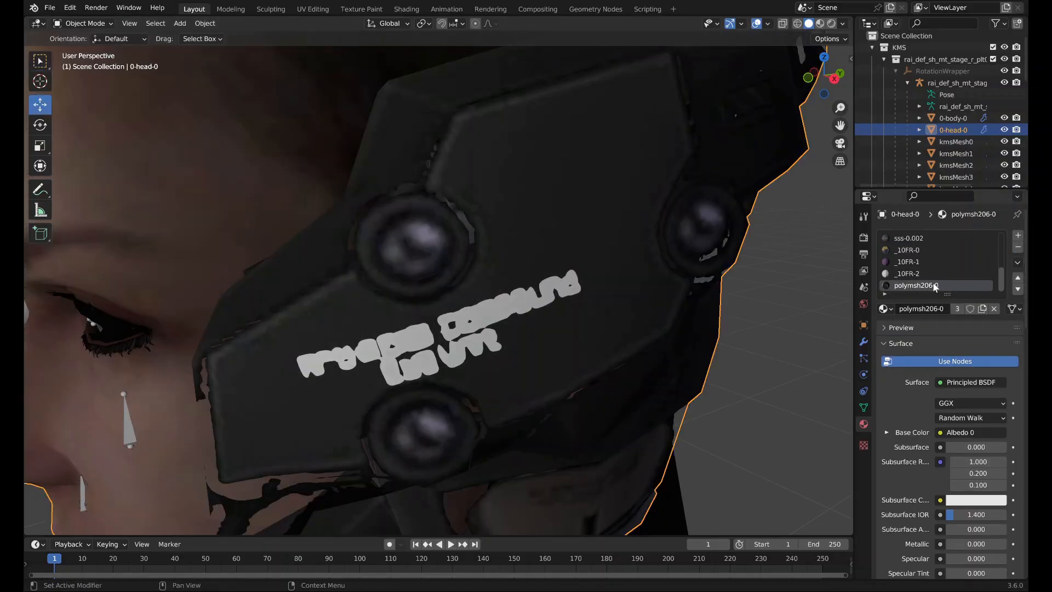
Delete the helmet decal geometry assigned to _10FR-2 and remove the _10FR-2 and _10FR-0 material slots.
key("Tab")
scroll(555, 323, "down", 10)
left_click(962, 324)
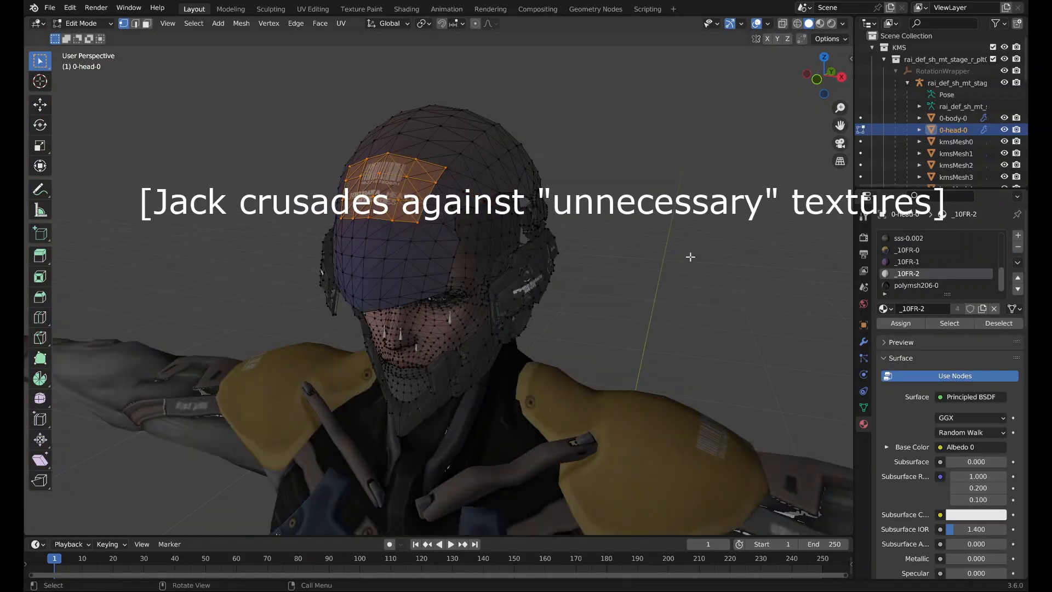
key("Tab")
key("Tab")
left_click(948, 262)
key("Tab")
key("Tab")
key("Tab")
middle_click_drag(608, 323, 672, 336)
Delete the geometry assigned to EYE_inner_R2-0.002 and remove that material slot.
left_click(956, 251)
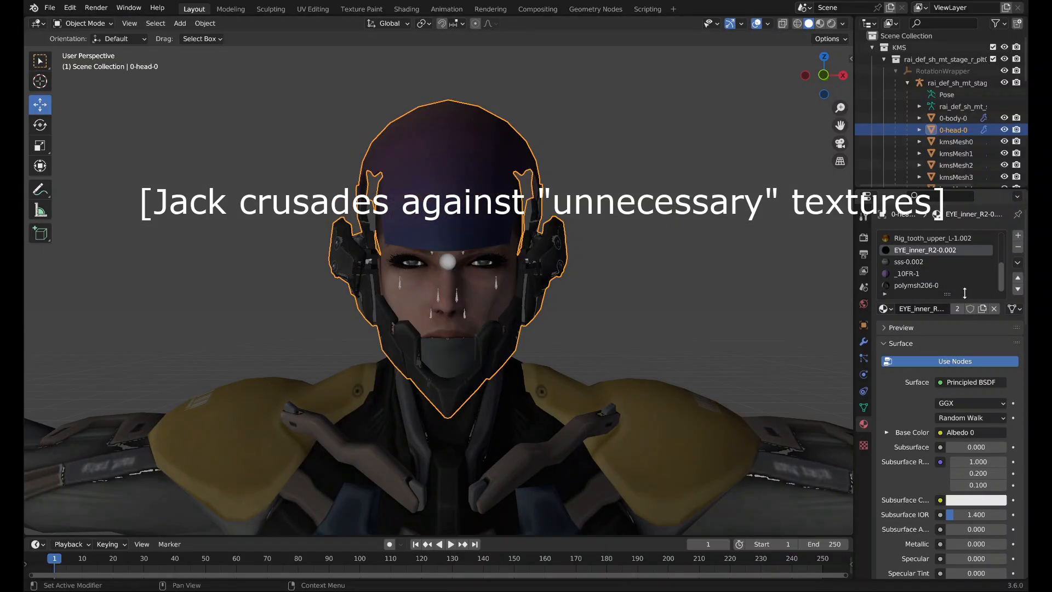
key("Tab")
left_click(962, 323)
scroll(679, 332, "up", 6)
key("Tab")
left_click(1017, 247)
Delete the teeth and outer eye geometry assigned to Rig_tooth_upper_L-1.002 and eyeR-1.002, removing both material slots.
left_click(974, 250)
key("Tab")
scroll(695, 357, "down", 8)
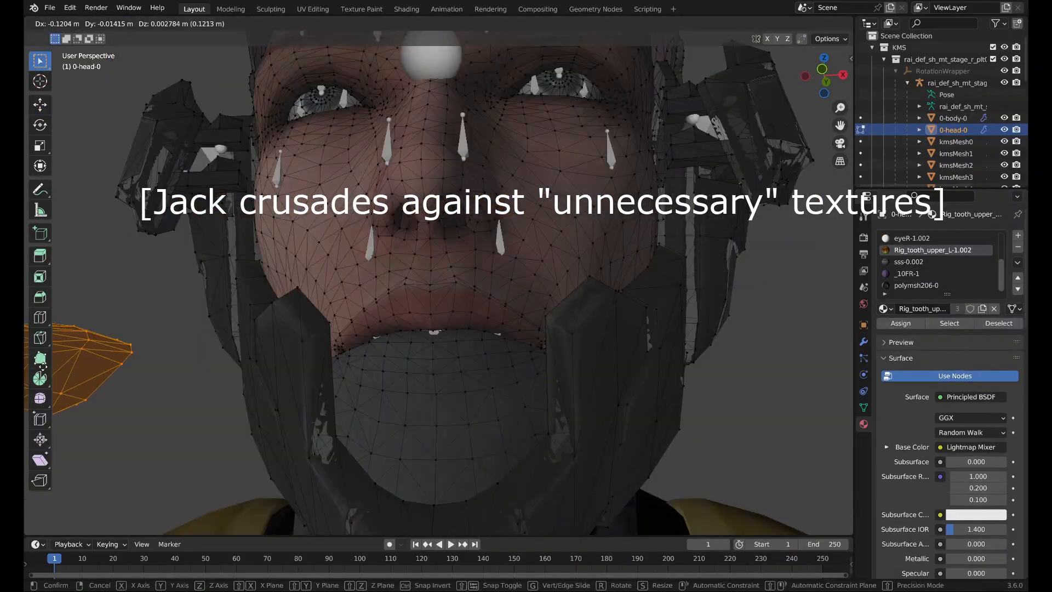
middle_click_drag(695, 357, 592, 394)
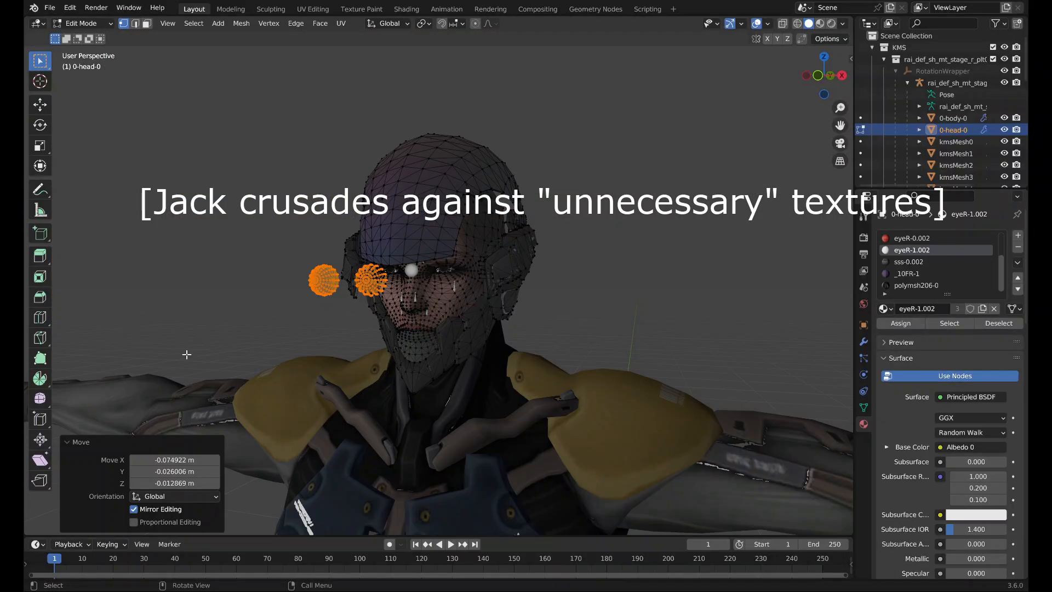
key("Tab")
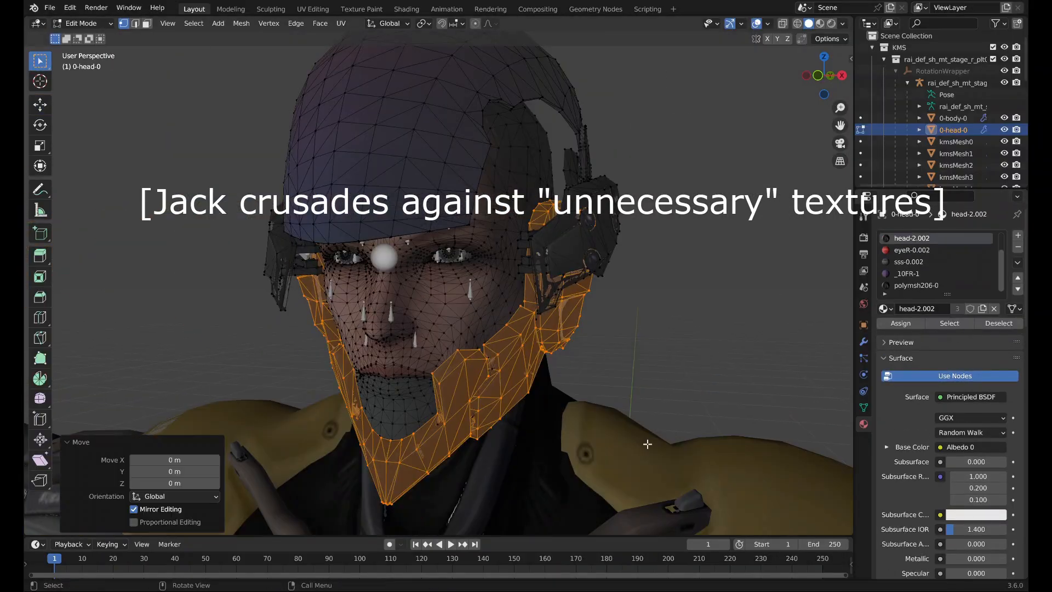
Select the jaw guard geometry assigned to head-2.002 and test-move it to check what it covers, cancelling the move.
left_click(921, 237)
left_click(950, 324)
key("g")
left_click(547, 362)
key("g")
middle_click_drag(548, 361, 564, 324)
left_click(564, 327)
Delete the geometry assigned to head1-0.002, remove that material slot from 0-head-0, and deselect the head.
key("x")
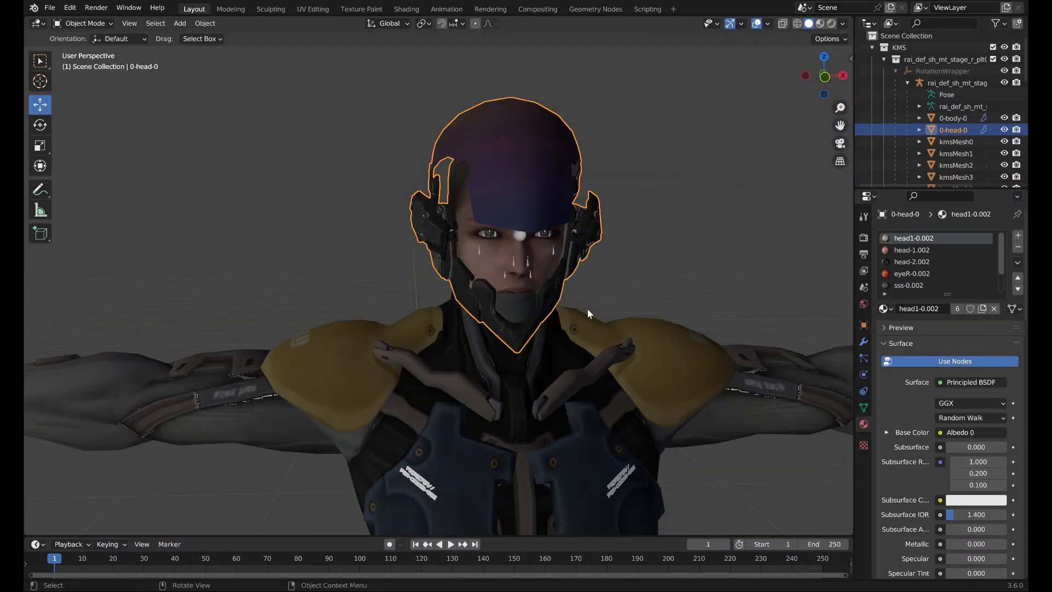
middle_click_drag(586, 308, 554, 301)
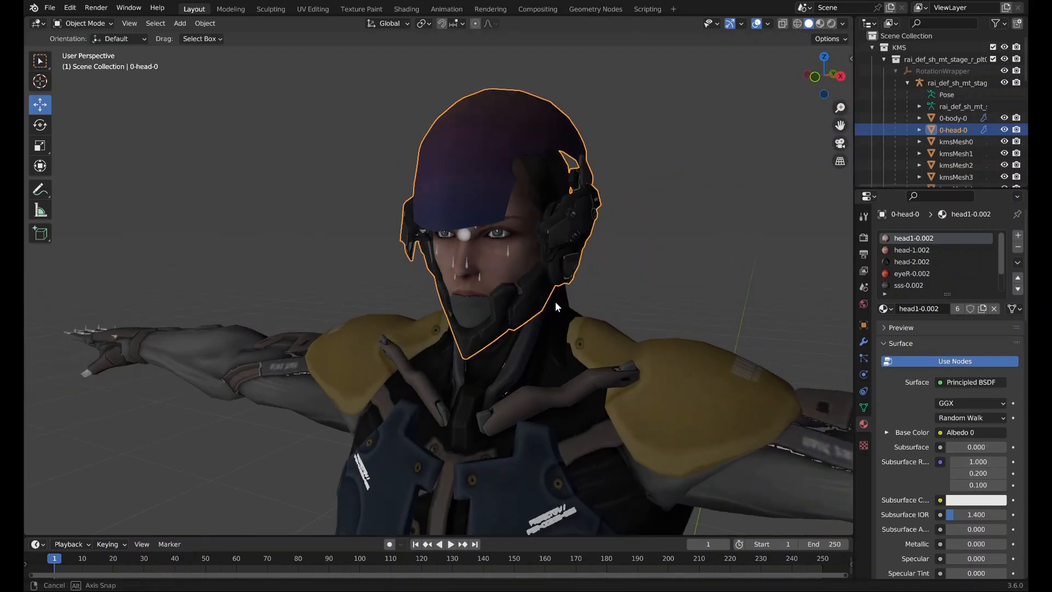
key("x")
left_click(650, 295)
key("Tab")
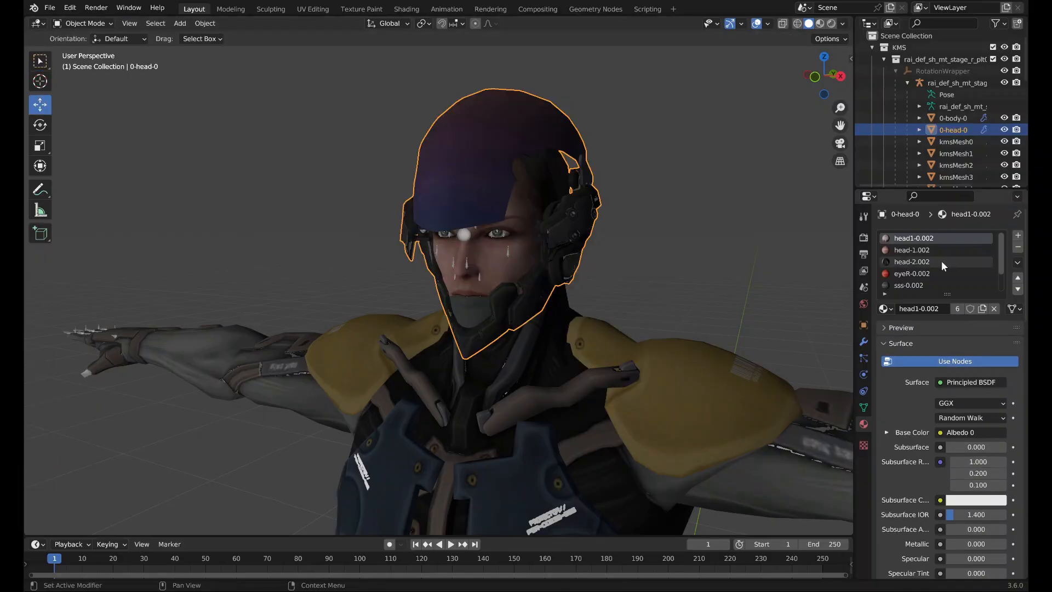
left_click(1017, 247)
middle_click_drag(686, 298, 692, 321)
left_click(625, 286)
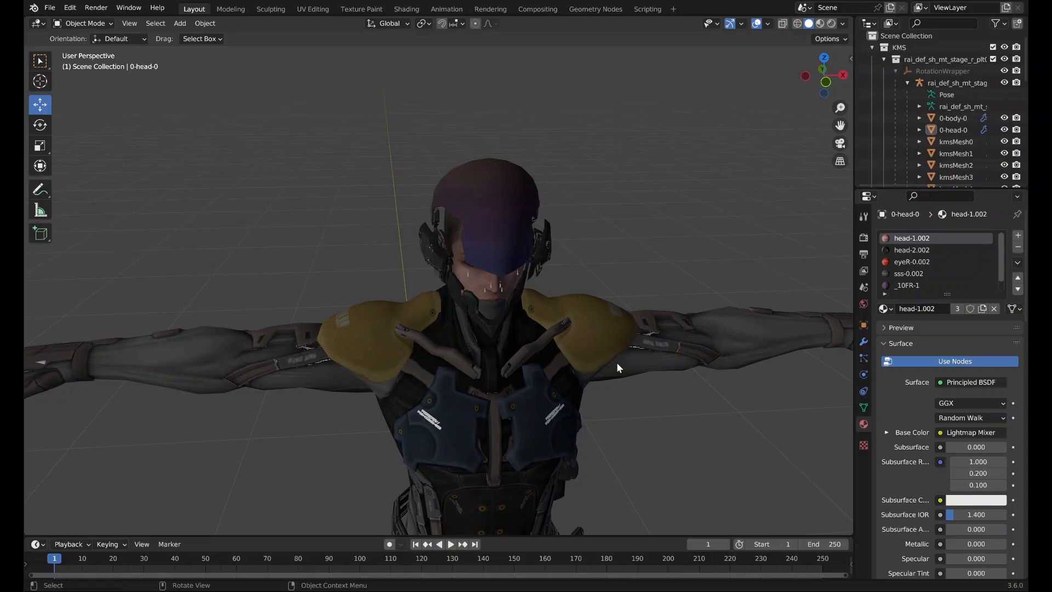
Select the body mesh 0-body-0 and examine its arm, torso and equipment geometry in Edit Mode.
middle_click_drag(660, 354, 316, 342)
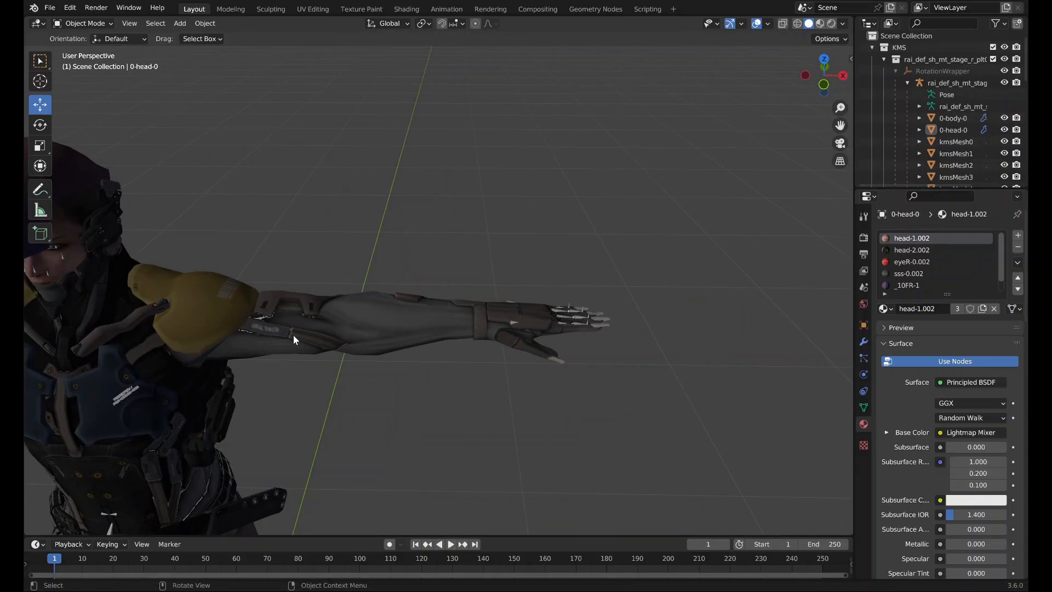
left_click(337, 333)
scroll(377, 356, "up", 1)
middle_click_drag(376, 356, 565, 352, "shift")
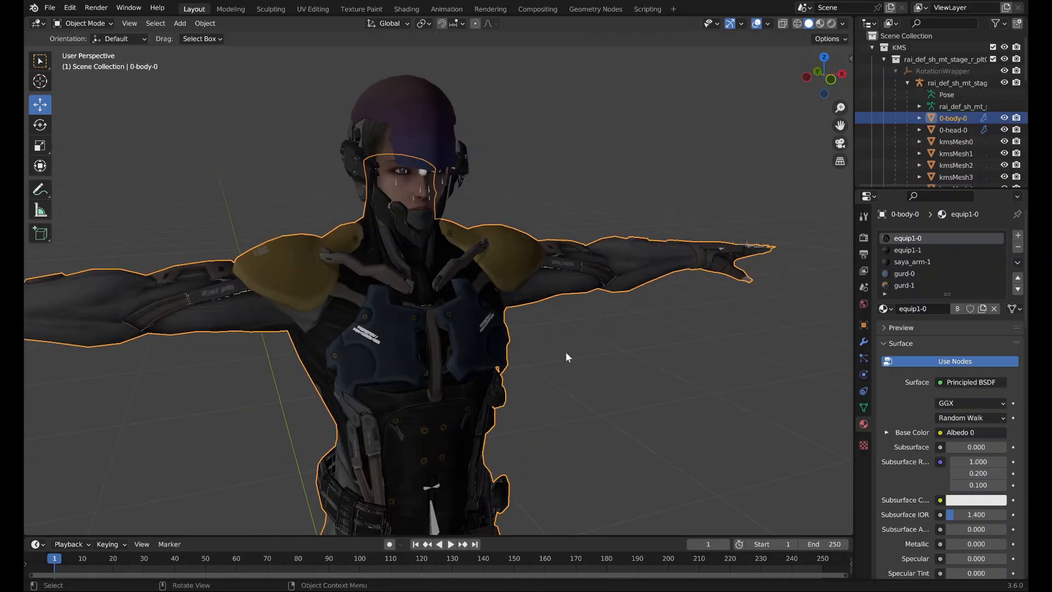
scroll(539, 400, "down", 4)
middle_click_drag(534, 401, 471, 358, "shift")
key("Tab")
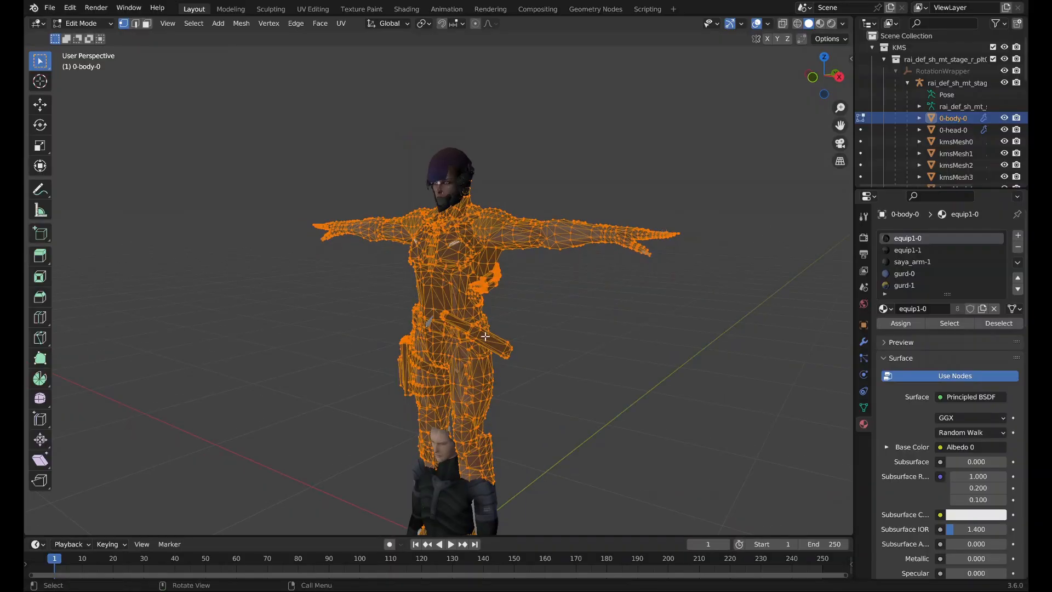
scroll(540, 302, "up", 4)
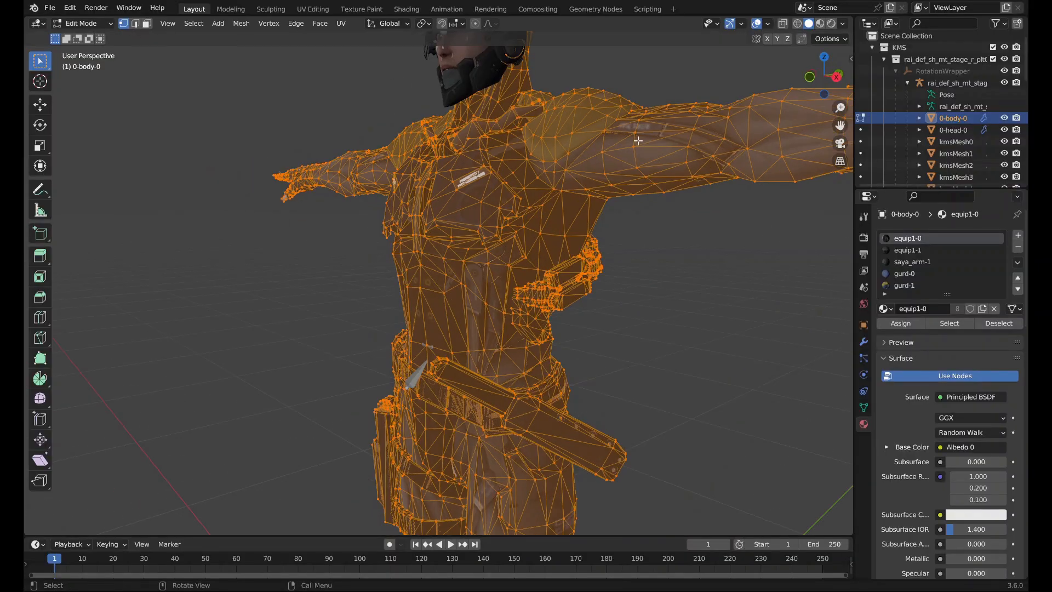
key("Tab")
Select the pl10a0 armature in the WMB collection and show the HIP bone's custom properties.
left_click(907, 84)
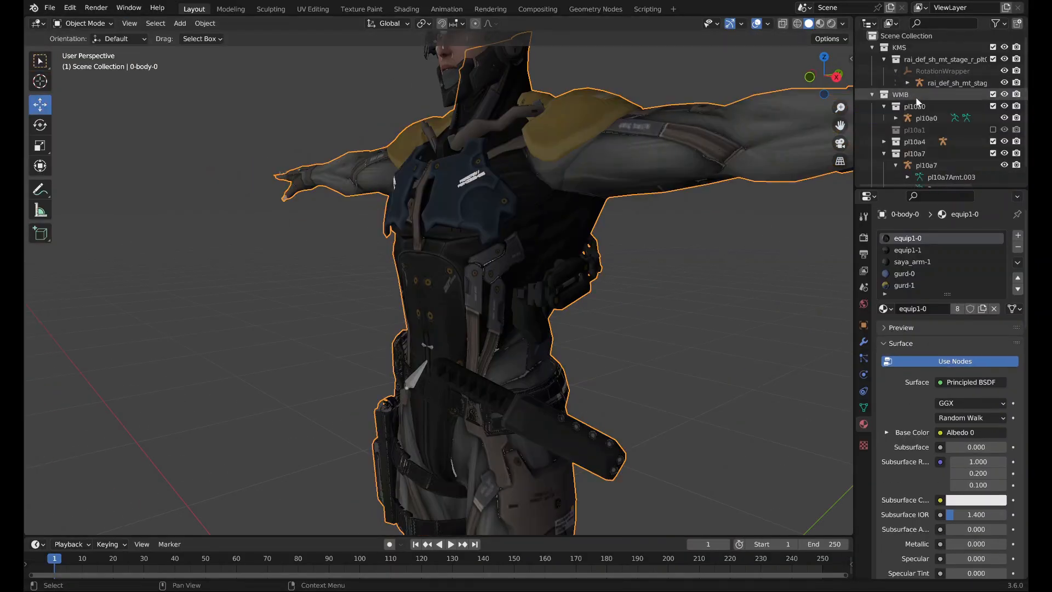
left_click(931, 117)
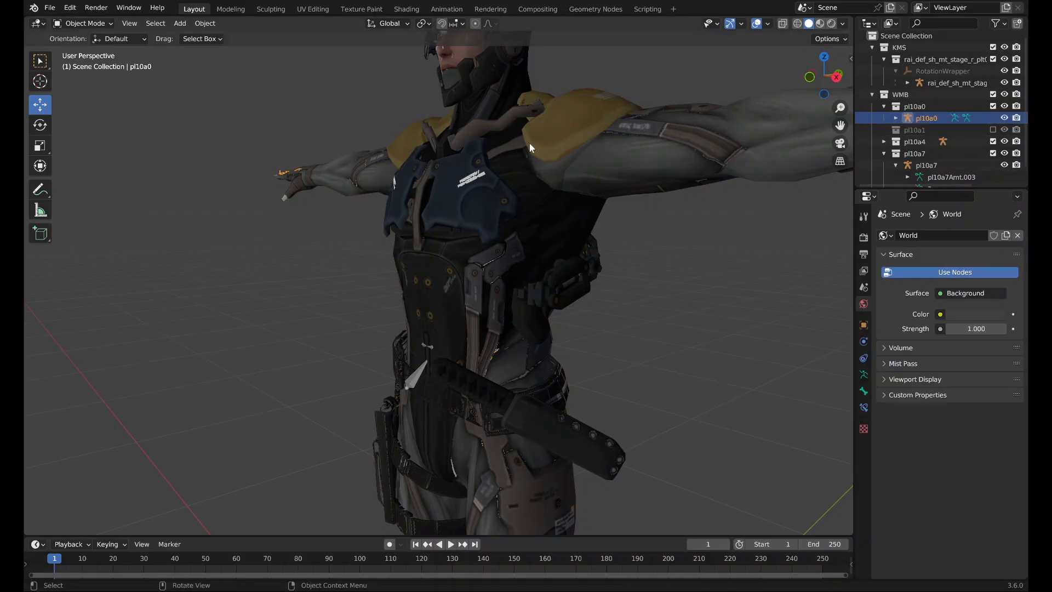
left_click(864, 390)
left_click(901, 318)
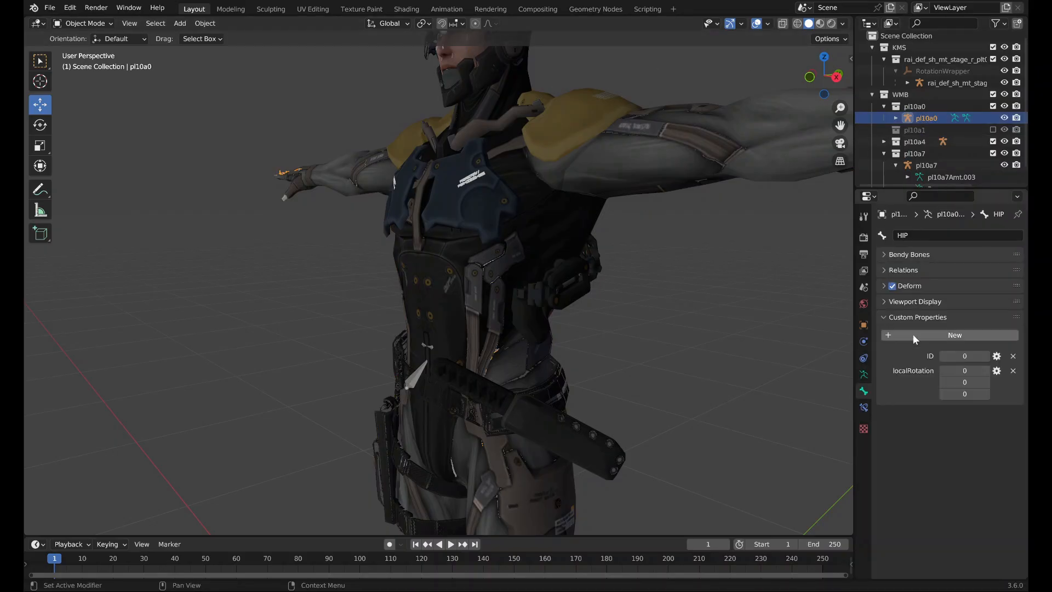
Set the pl10a0 armature to display in front of the meshes in its viewport display settings.
left_click(864, 374)
left_click(912, 406)
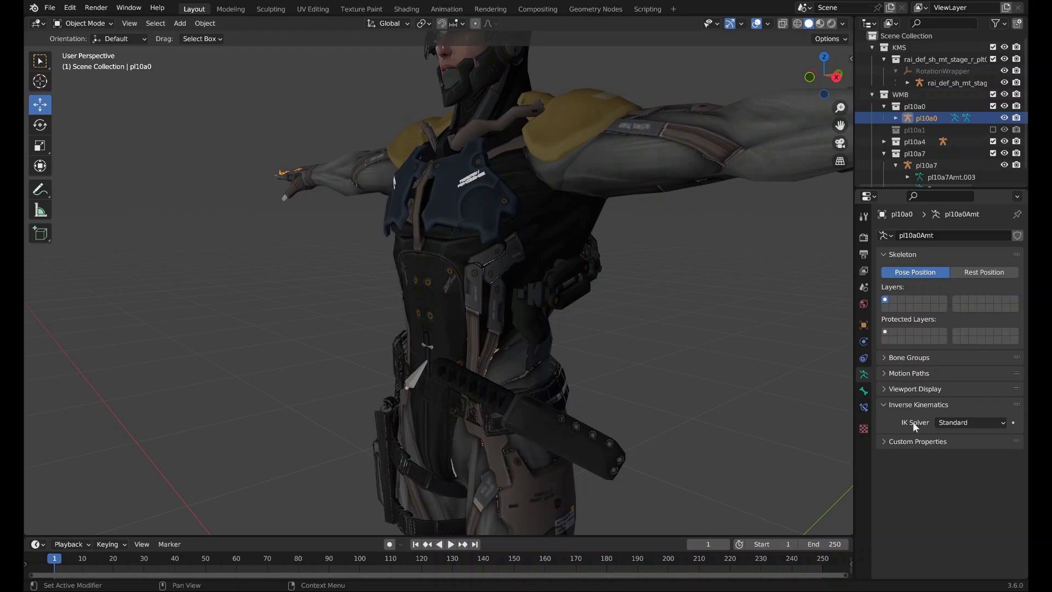
left_click(909, 440)
left_click(912, 389)
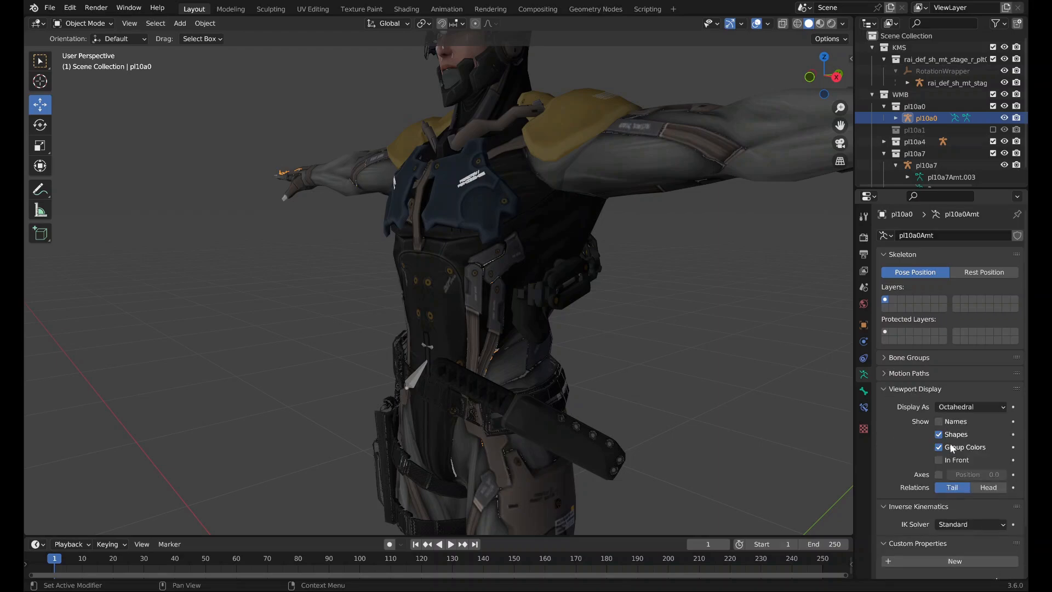
left_click(939, 460)
middle_click_drag(778, 422, 722, 410)
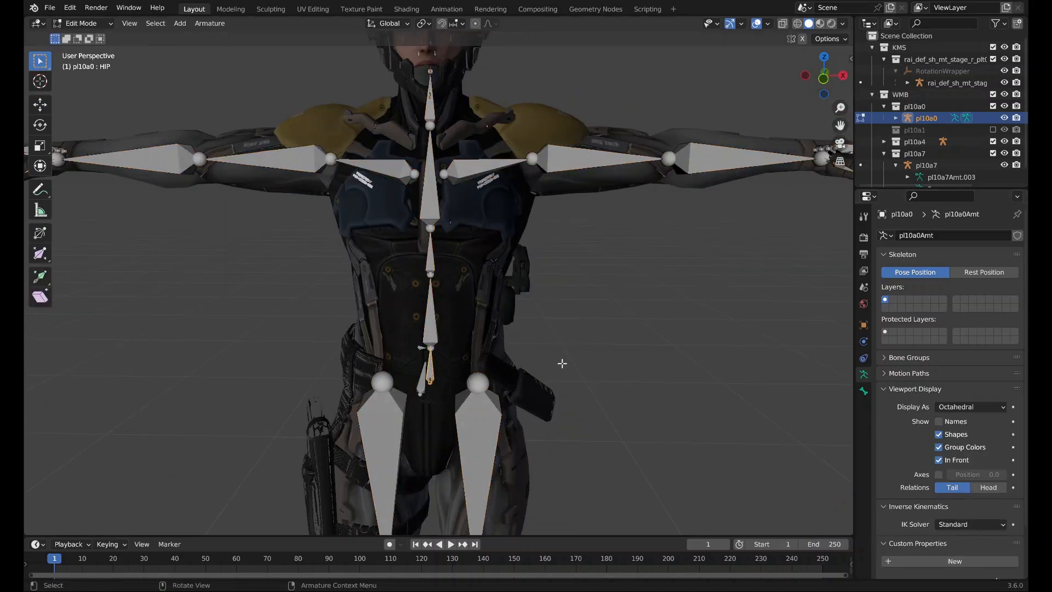
Test-move the whole pl10a0 armature in Object Mode and its HIP bone in Pose Mode, undoing each move.
scroll(522, 323, "down", 4)
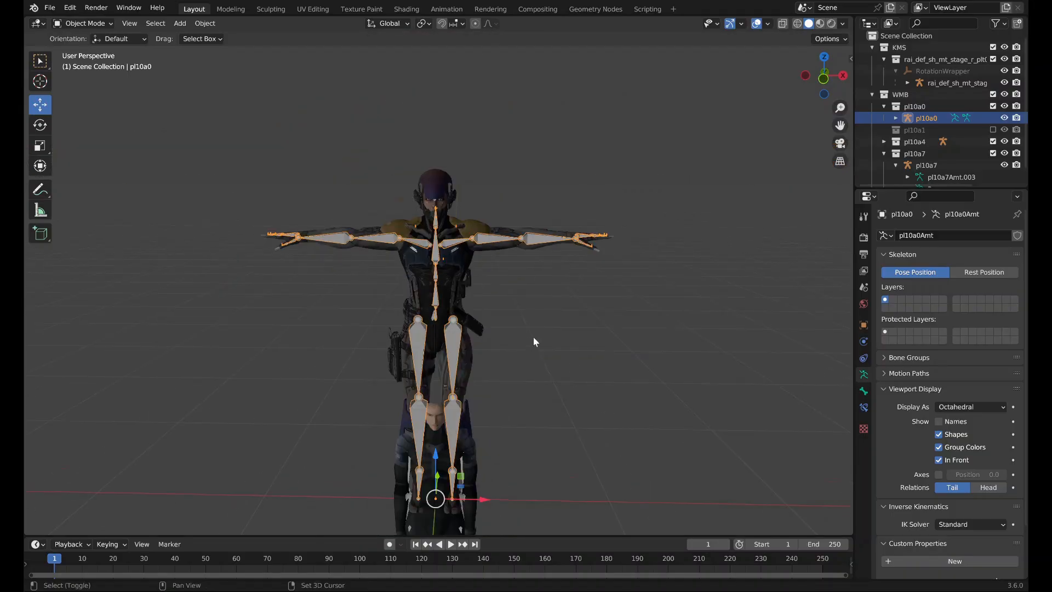
middle_click_drag(533, 337, 564, 179, "shift")
key("g")
left_click(563, 216)
key("ctrl+z")
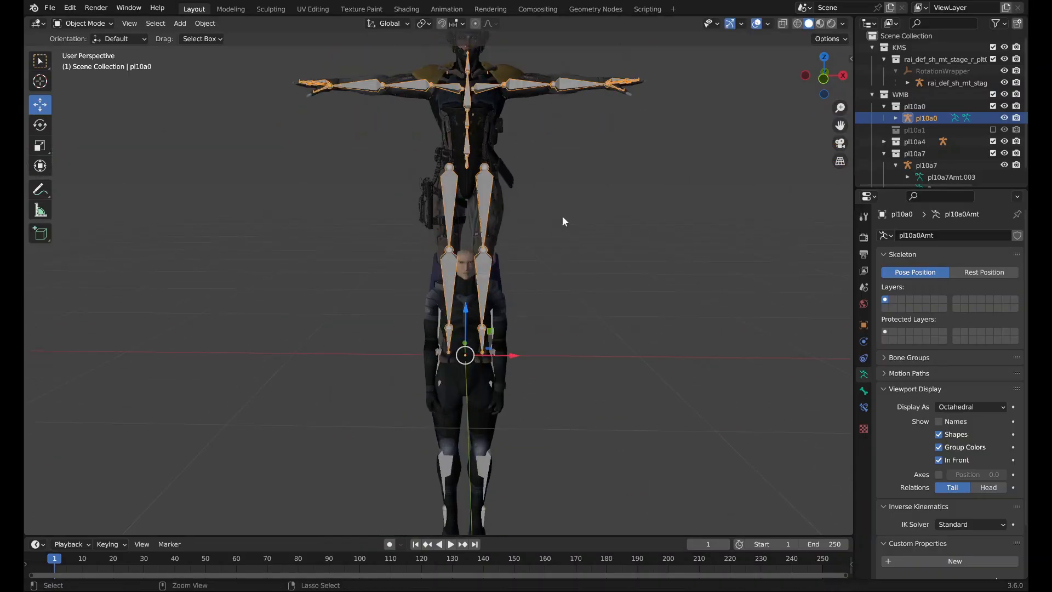
key("ctrl+Tab")
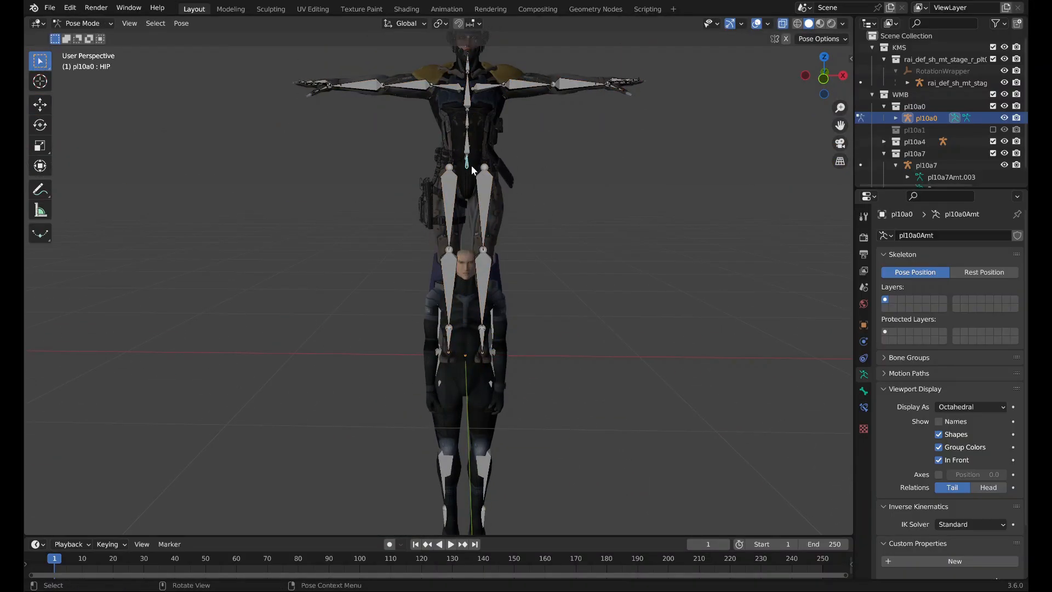
key("g")
left_click(400, 224)
key("ctrl+z")
scroll(550, 171, "up", 3)
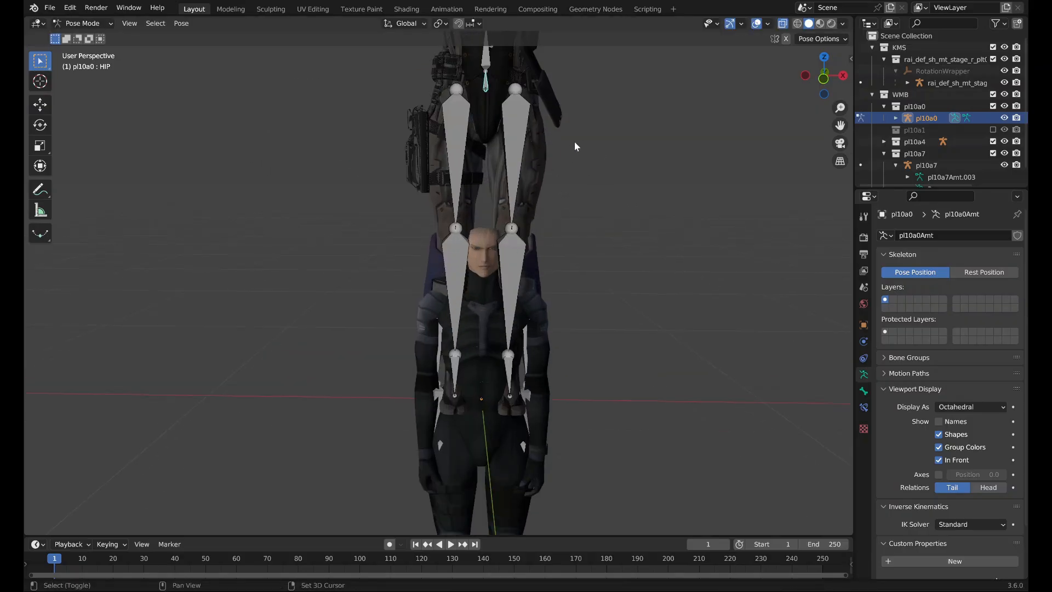
middle_click_drag(575, 144, 476, 419, "shift")
key("ctrl+Tab")
scroll(479, 259, "up", 3)
middle_click_drag(478, 259, 554, 452, "shift")
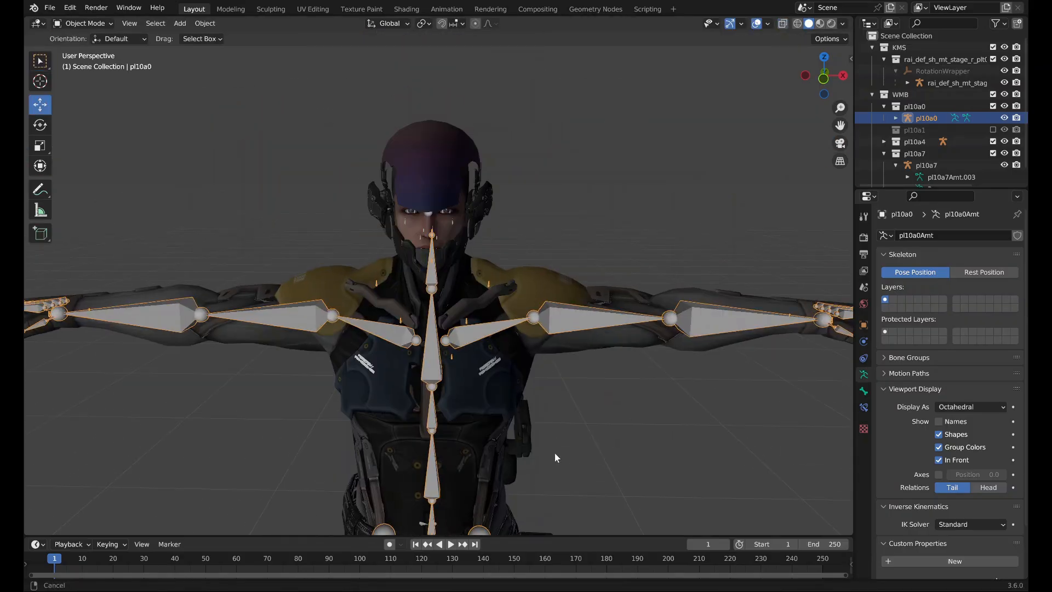
Set pl10a0 as the target object of the Armature modifier on the 0-head-0 mesh.
left_click(439, 254)
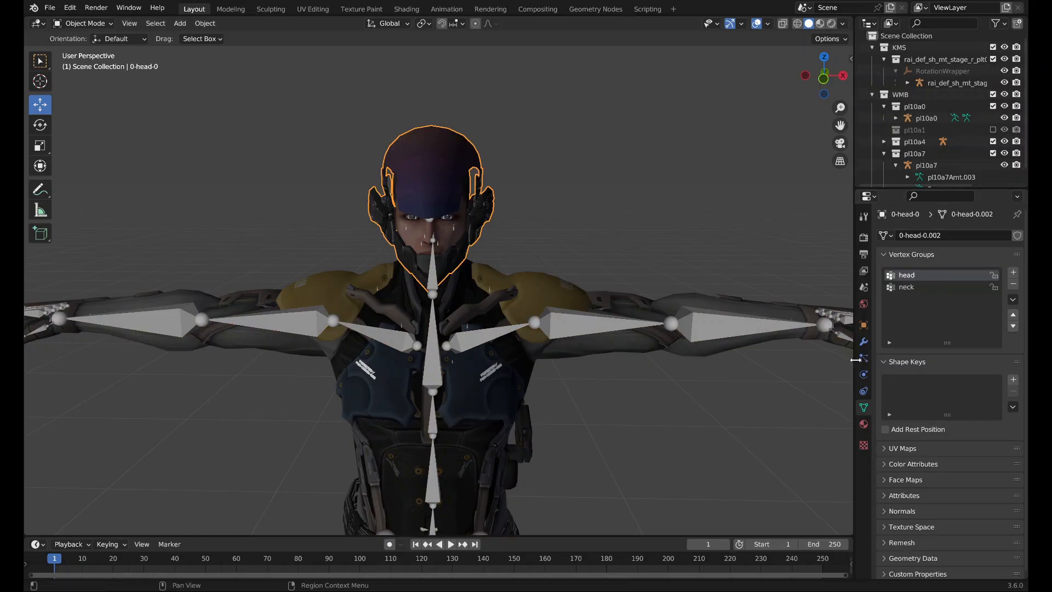
left_click(864, 341)
left_click(931, 273)
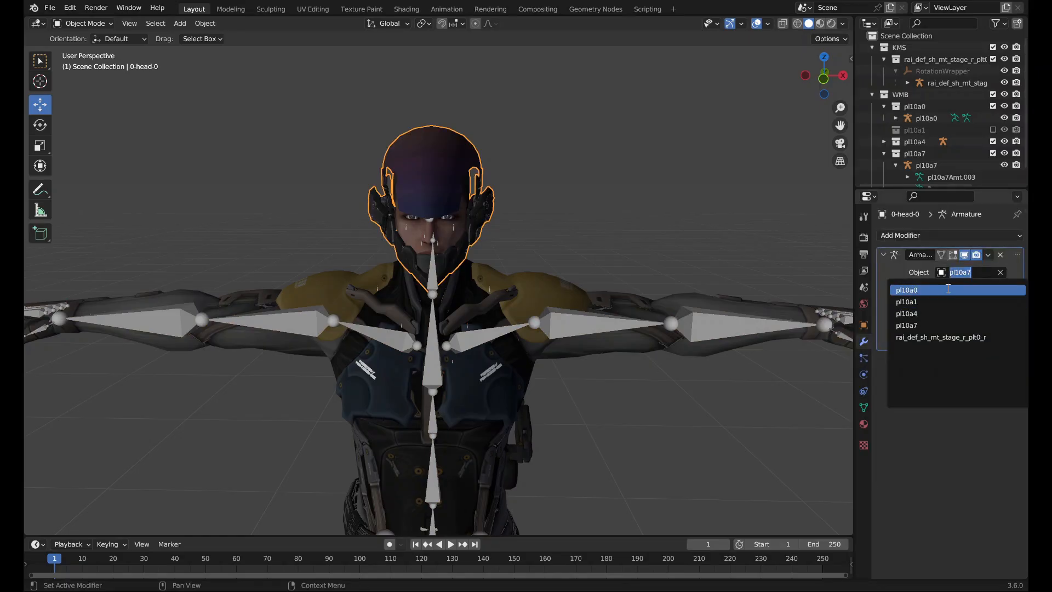
left_click(910, 291)
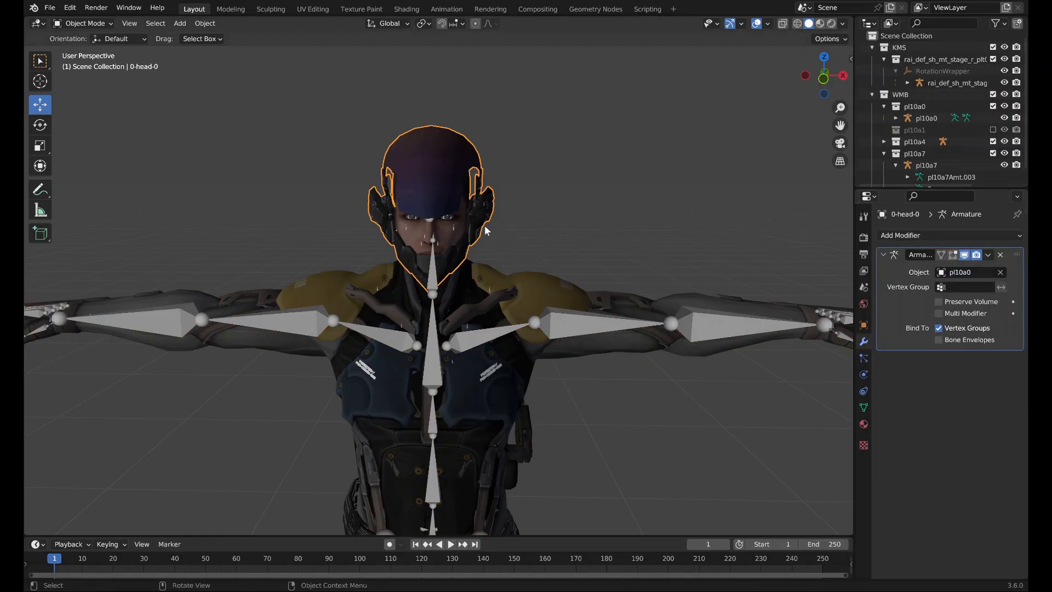
Test-move the pl10a0 armature and its HIP bone to check that the head follows, reverting both moves.
left_click(436, 348)
key("g")
right_click(407, 347)
scroll(568, 337, "down", 2)
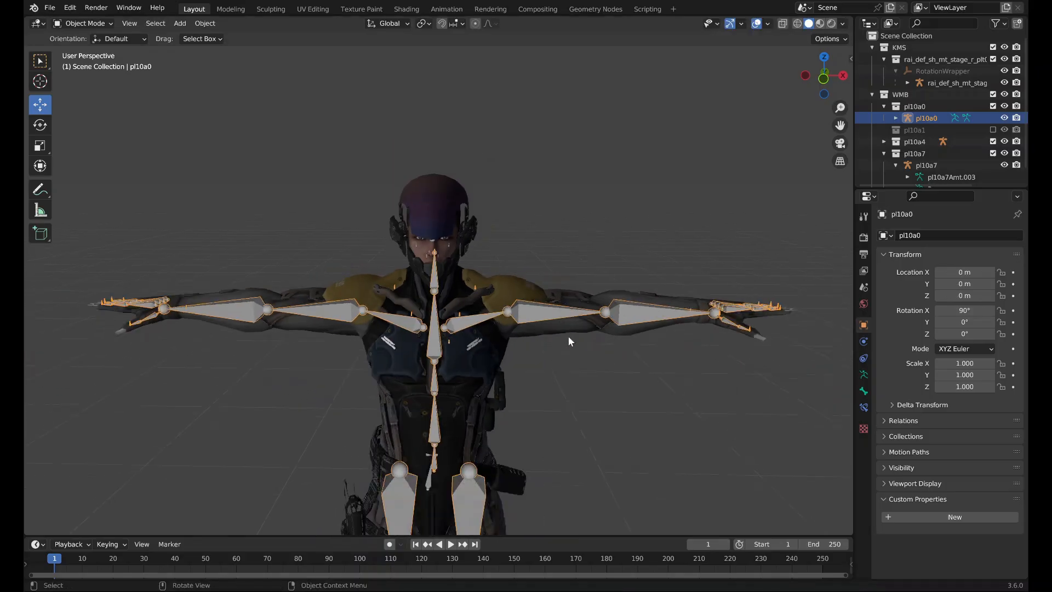
scroll(568, 337, "down", 4)
key("ctrl+Tab")
key("g")
left_click(464, 368)
key("ctrl+z")
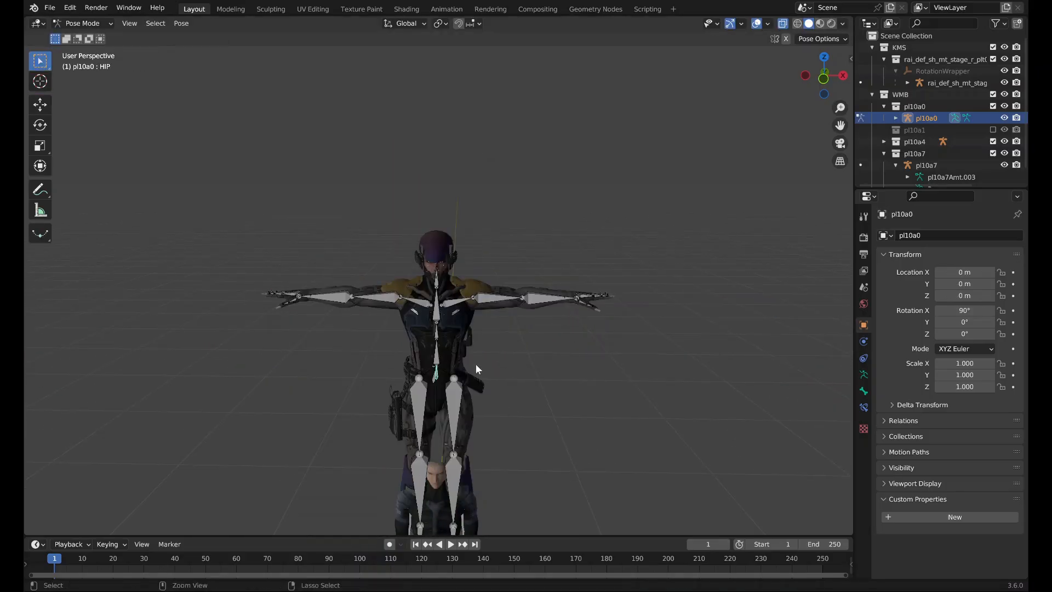
In front view, move the HIP bone of pl10a0 about -0.68 m in X and -1.09 m in Z, then leave Pose Mode and deselect.
scroll(511, 383, "down", 2)
middle_click_drag(510, 383, 509, 203, "shift")
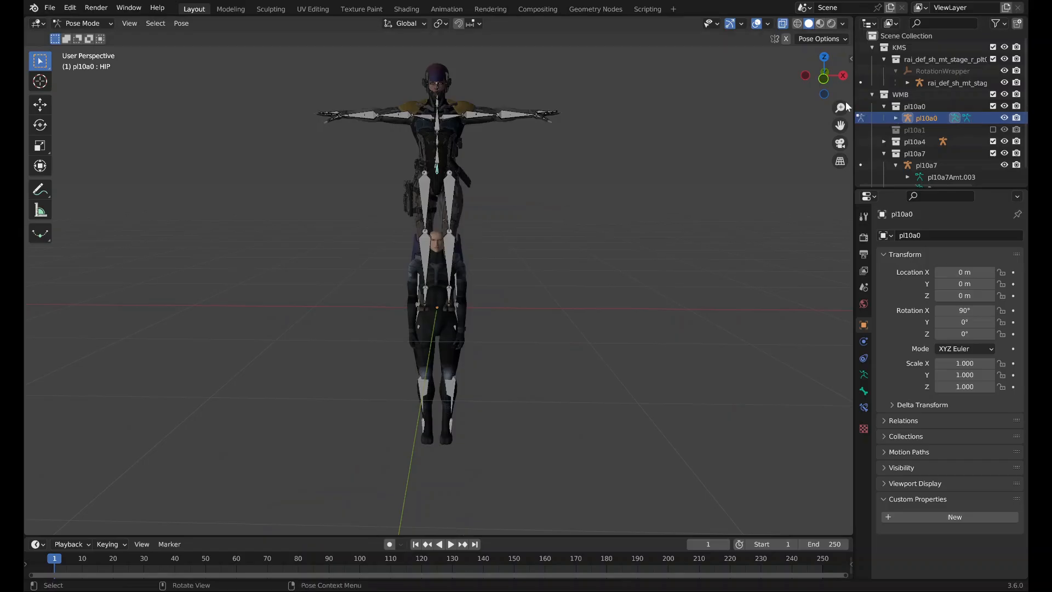
left_click(824, 86)
key("g")
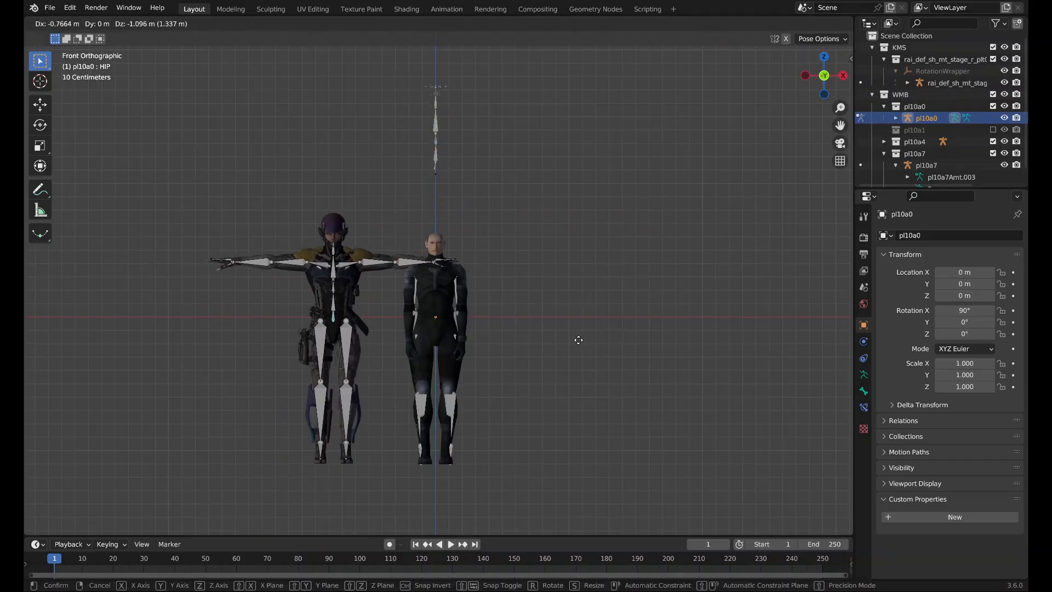
left_click(585, 339)
scroll(570, 327, "up", 5)
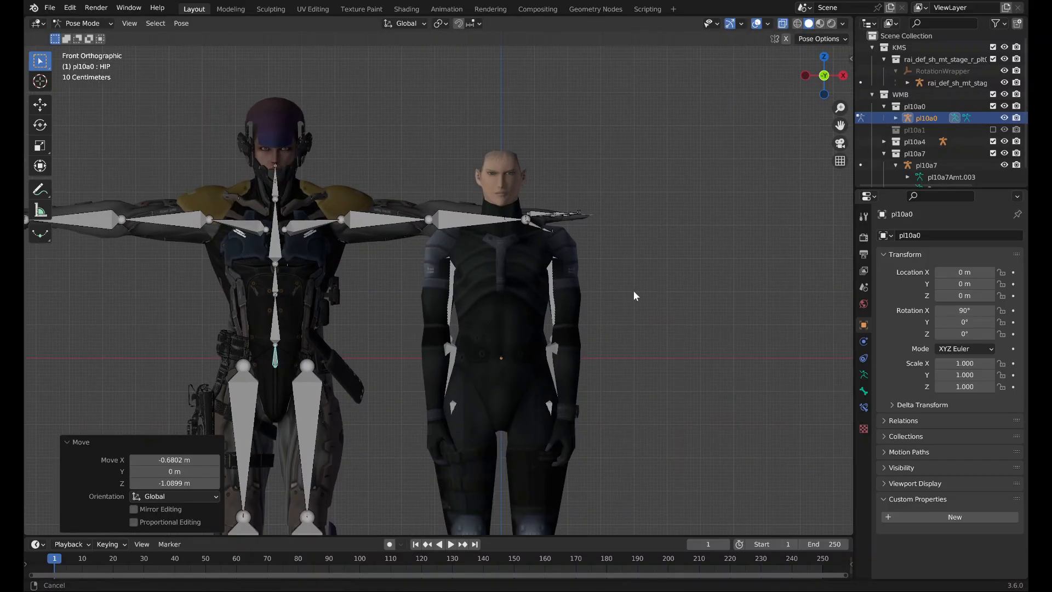
key("ctrl+Tab")
left_click(661, 257)
middle_click_drag(662, 257, 573, 283)
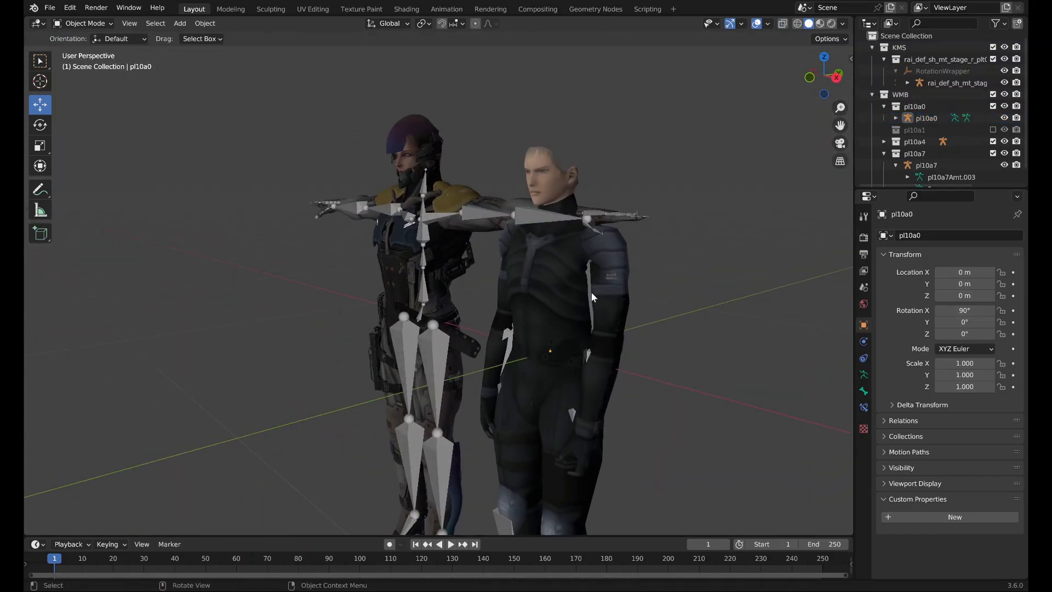
Select the rai_def_sh_mt_stage_r_plt0_r armature and set it to display in front of its mesh.
left_click(588, 291)
left_click(606, 291)
left_click(864, 374)
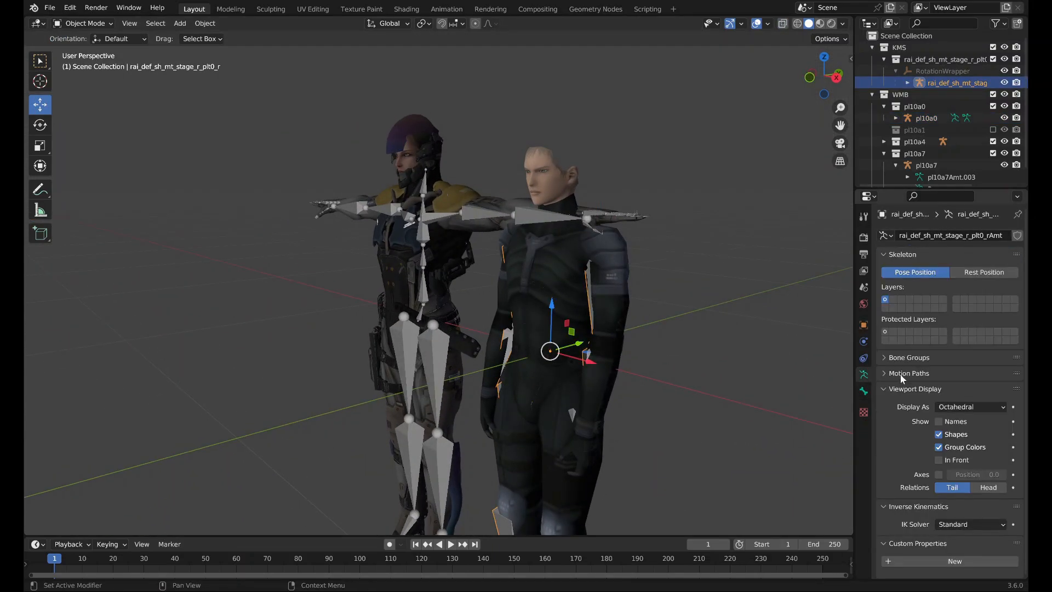
left_click(938, 460)
middle_click_drag(591, 403, 733, 378)
scroll(682, 377, "up", 3)
Pose the HIP bone of pl10a0 to place the figure behind the KMS model, shifting it 0.47689 m along X.
left_click(289, 237)
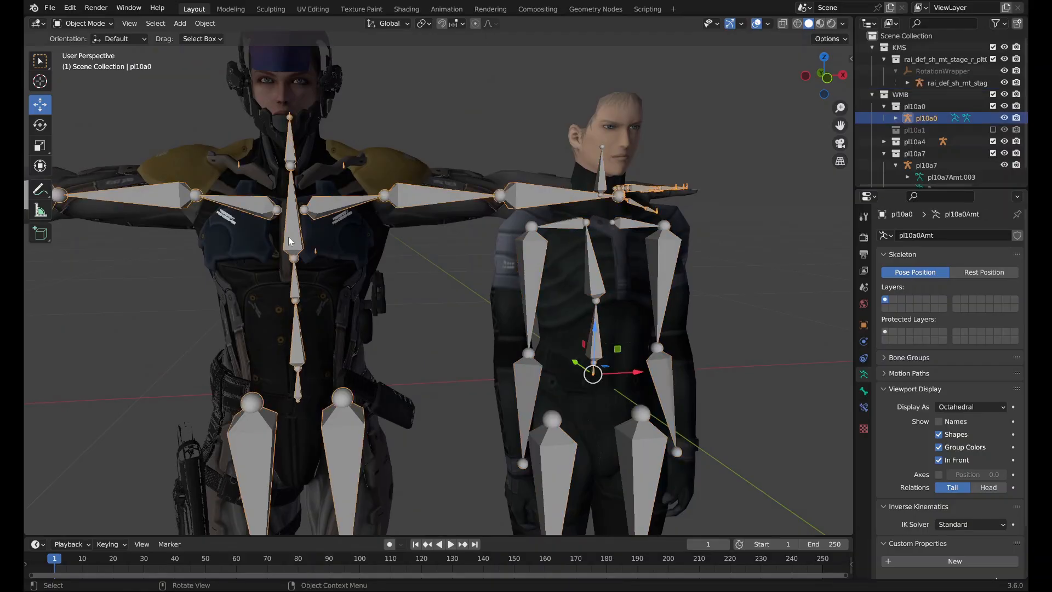
middle_click_drag(289, 241, 338, 252)
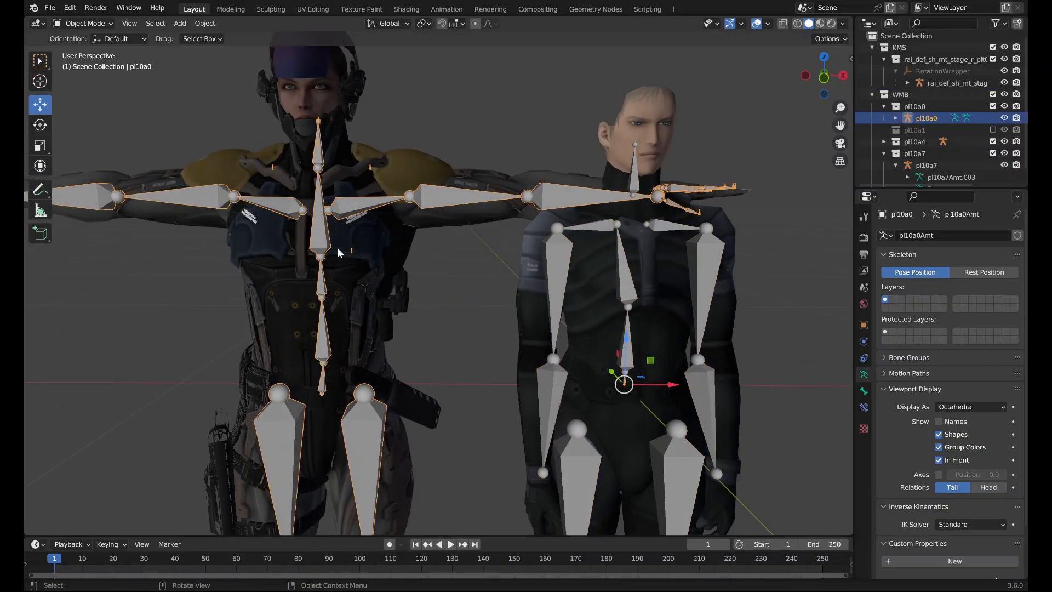
middle_click_drag(400, 348, 636, 346)
key("g")
right_click(599, 346)
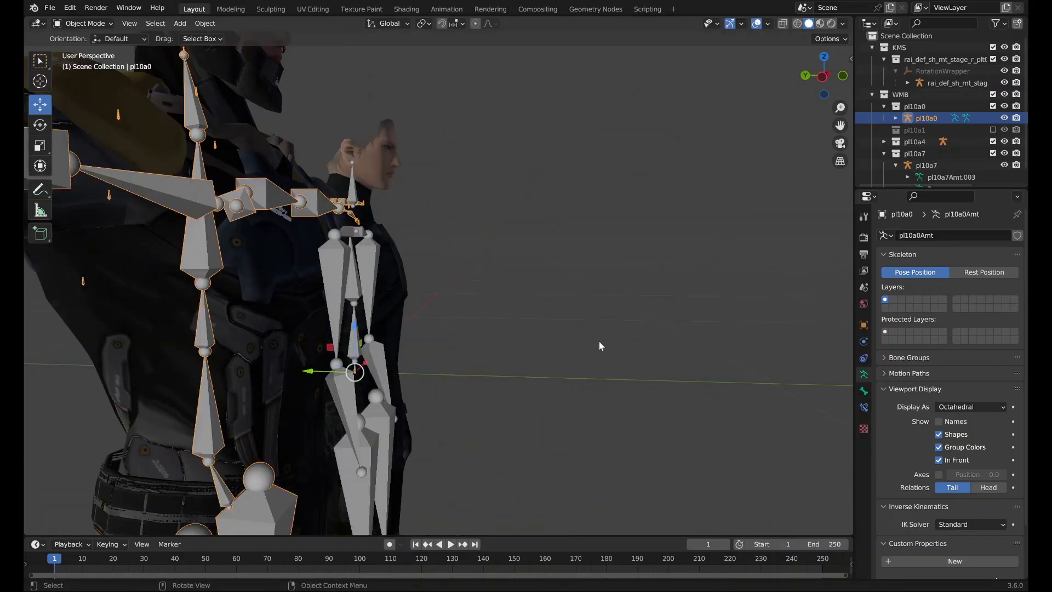
key("ctrl+Tab")
key("g")
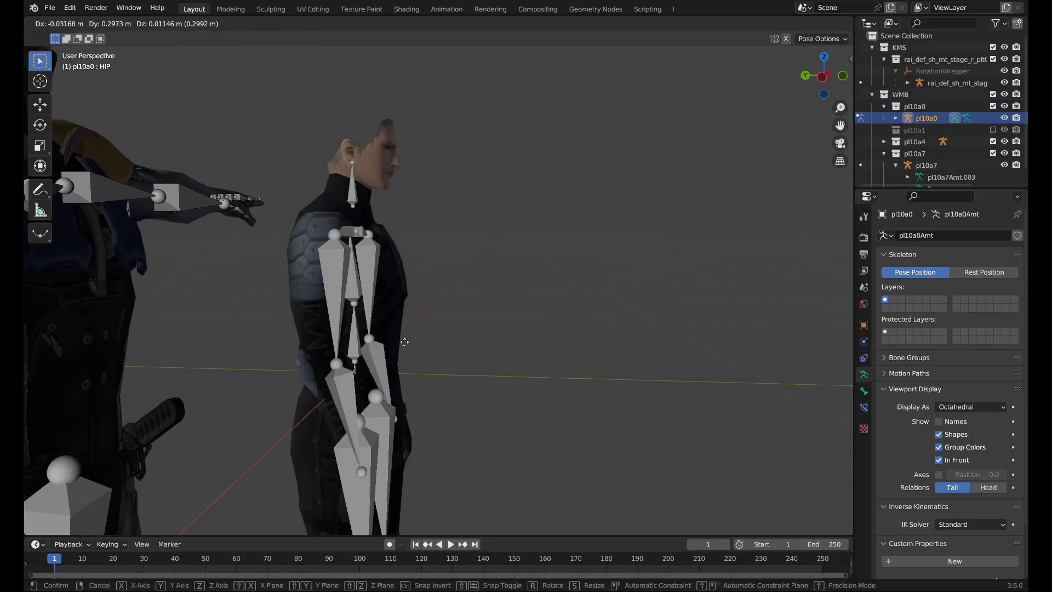
left_click(427, 345)
key("g")
key("x")
left_click(530, 273)
middle_click_drag(530, 273, 417, 252)
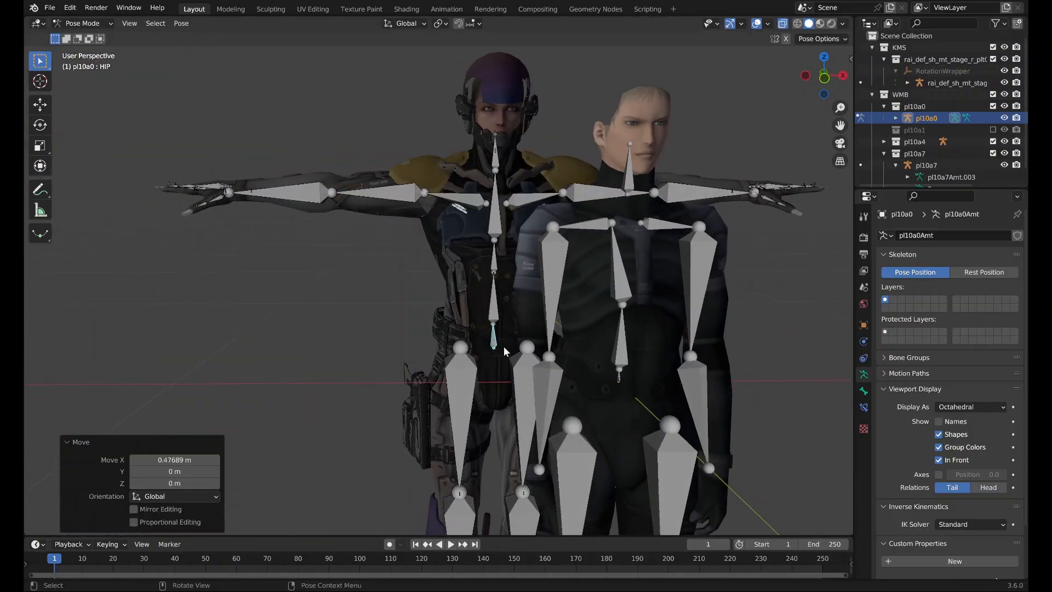
Examine the spine bones of both skeletons, selecting the KMS armature's lower and upper spine bones in Pose Mode.
scroll(504, 351, "up", 3)
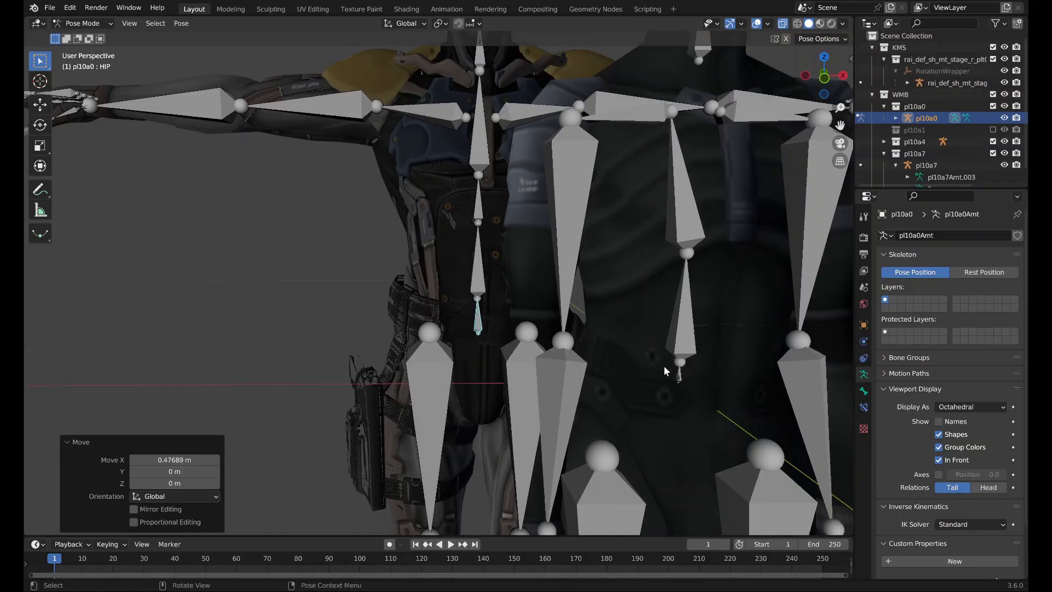
scroll(485, 256, "up", 5, "shift")
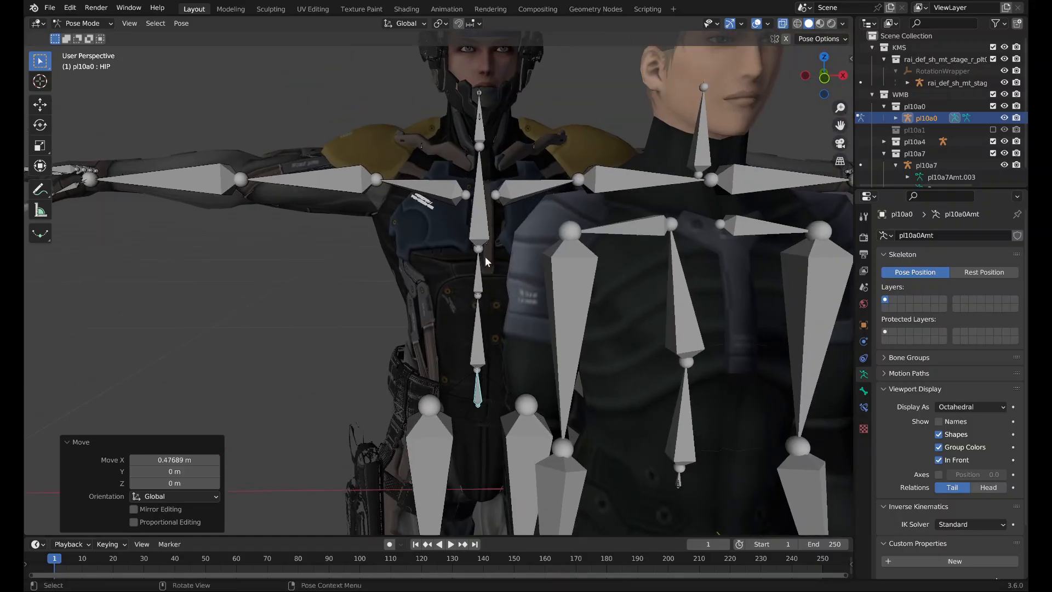
left_click(702, 158)
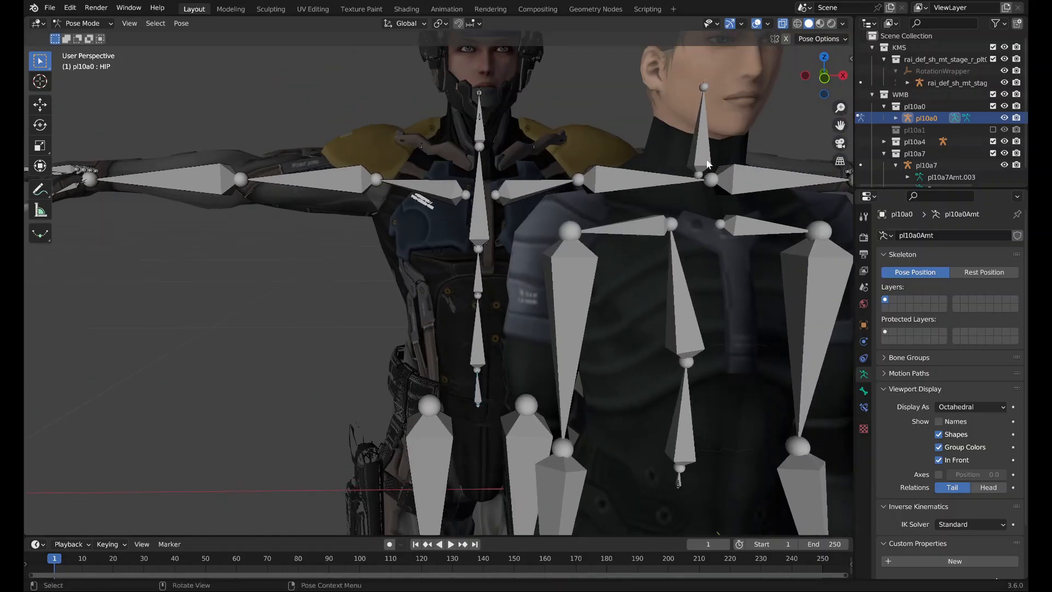
key("ctrl+Tab")
left_click(700, 156)
key("ctrl+Tab")
scroll(684, 192, "down", 3, "shift")
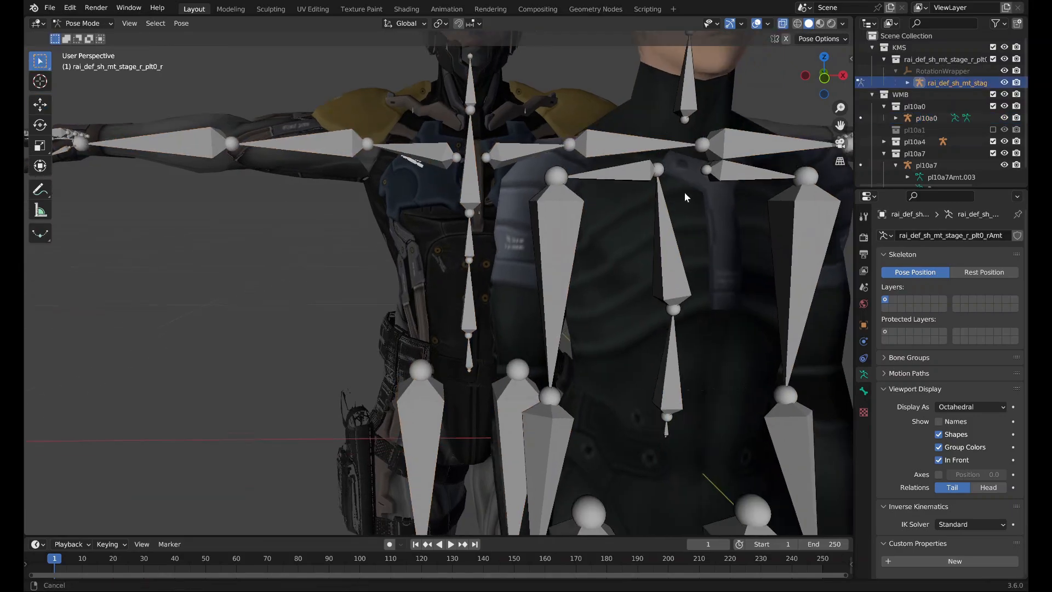
left_click(662, 422)
left_click(667, 391)
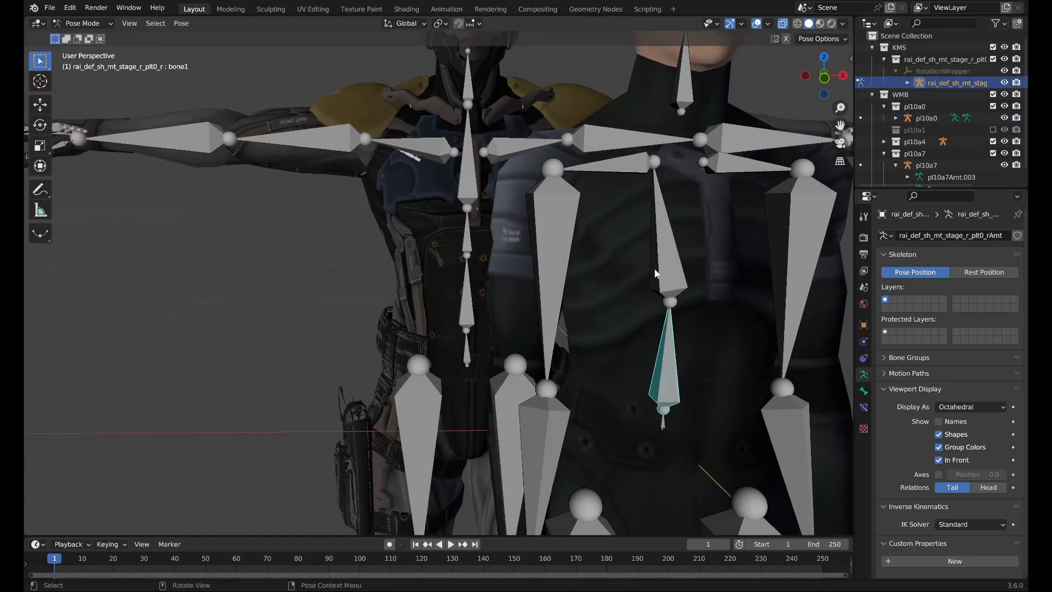
left_click(665, 253)
scroll(621, 263, "up", 5, "shift")
Test-move bone11 and bone12 of the KMS armature to check the neck and head, undoing each move.
left_click(622, 263)
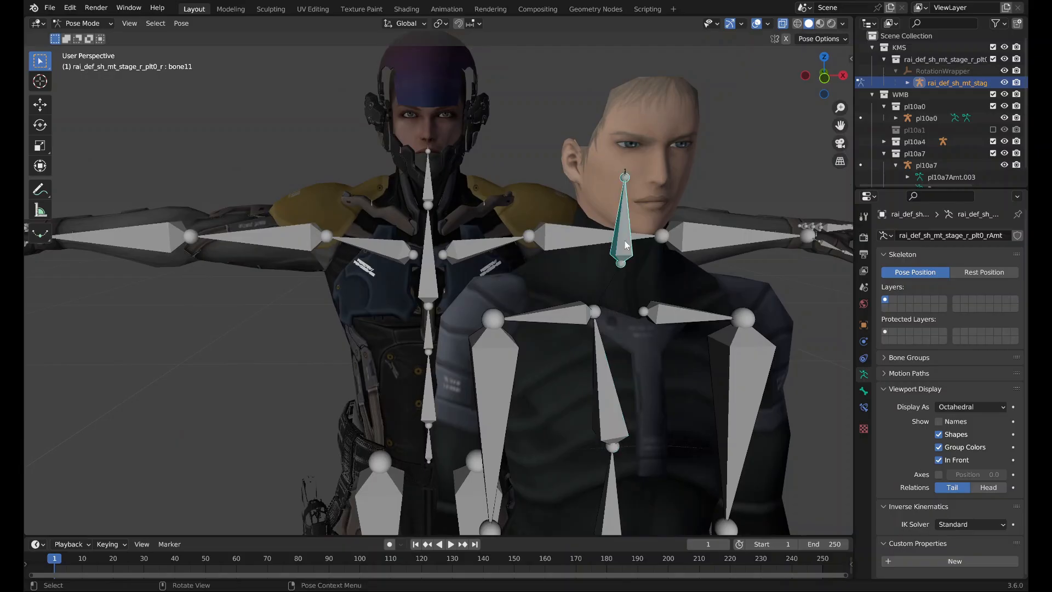
key("g")
left_click(551, 275)
key("ctrl+z")
left_click(624, 174)
key("g")
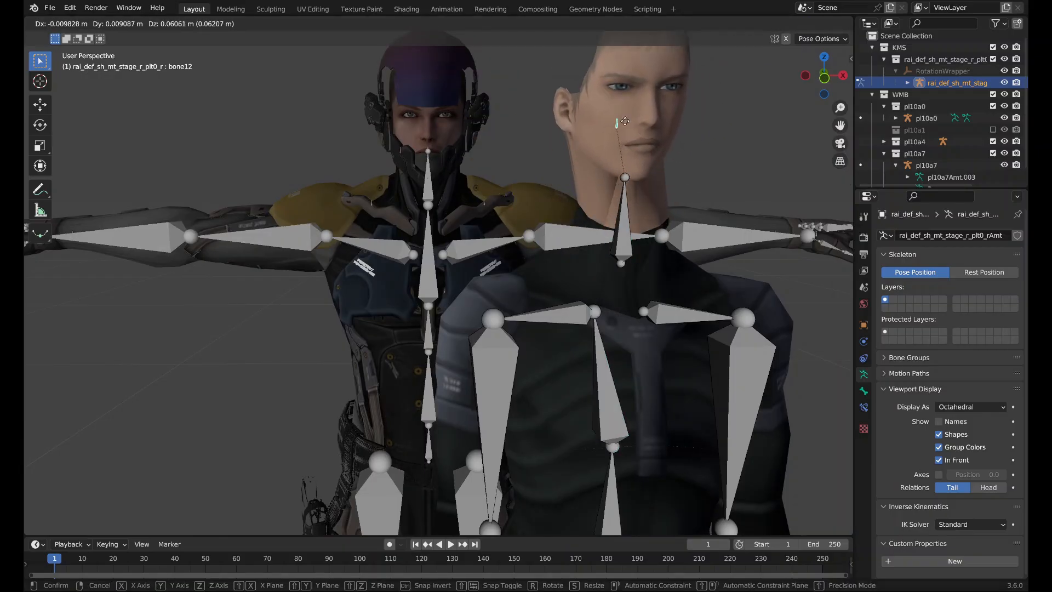
left_click(636, 134)
key("ctrl+z")
middle_click_drag(594, 191, 603, 256)
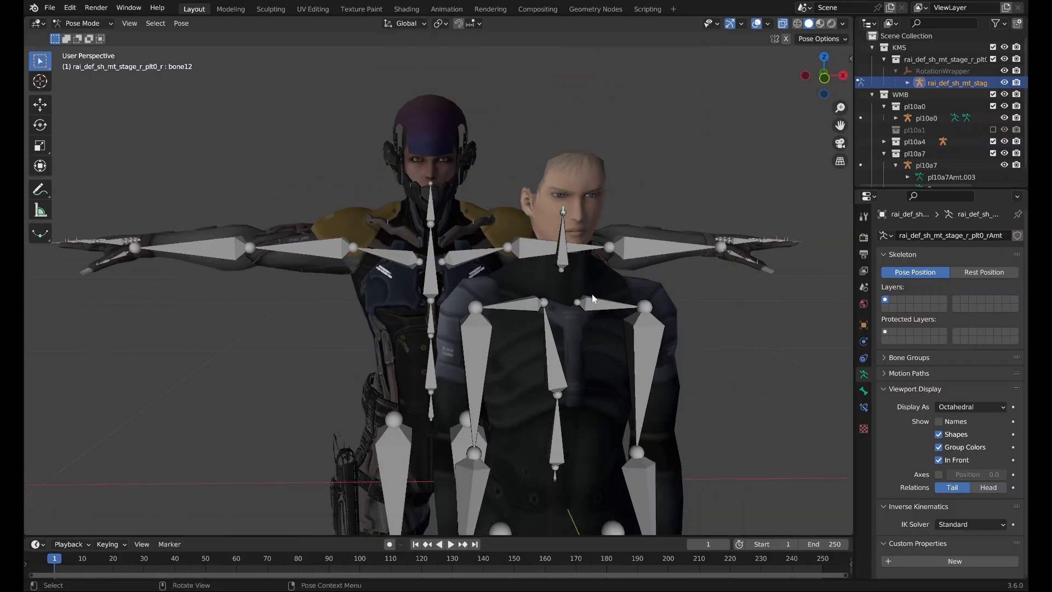
Leave Pose Mode on the KMS armature and examine the spine bones of the pl10a0 armature in Edit Mode, selecting spine_2.
key("ctrl+Tab")
left_click(406, 289)
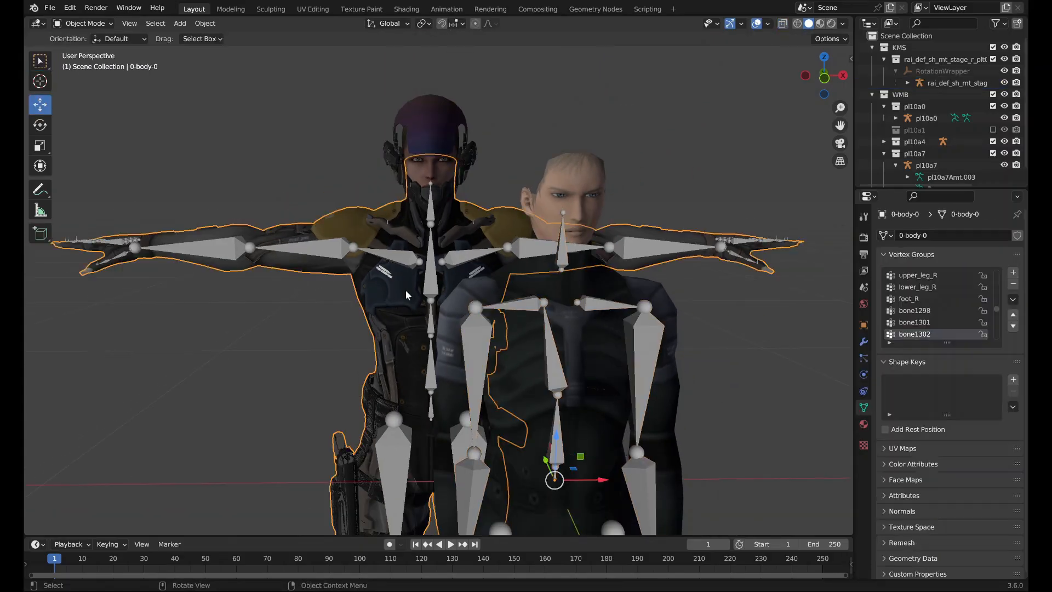
middle_click_drag(422, 286, 514, 192, "shift")
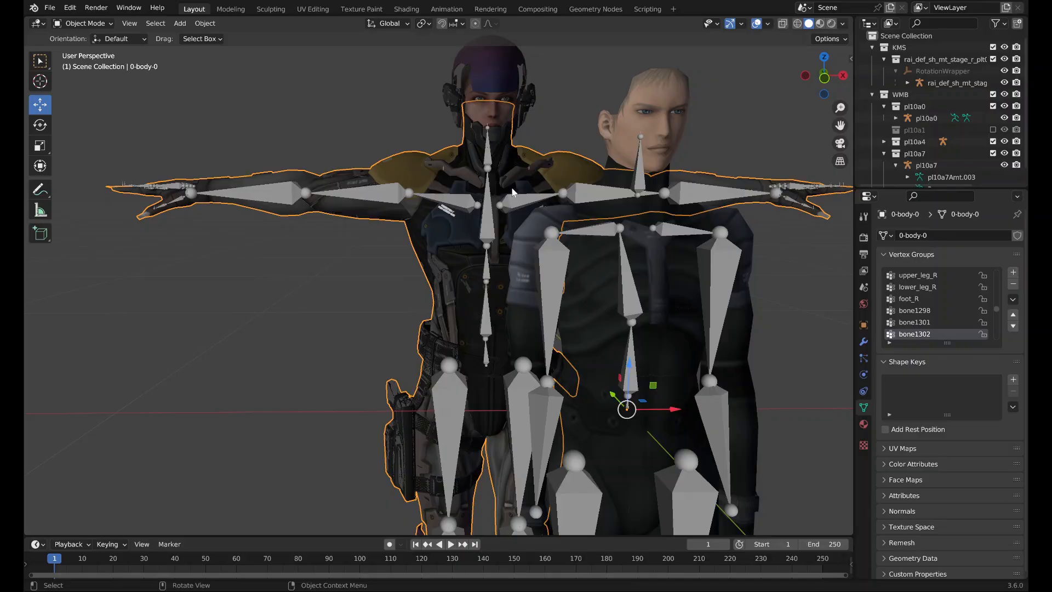
left_click(483, 206)
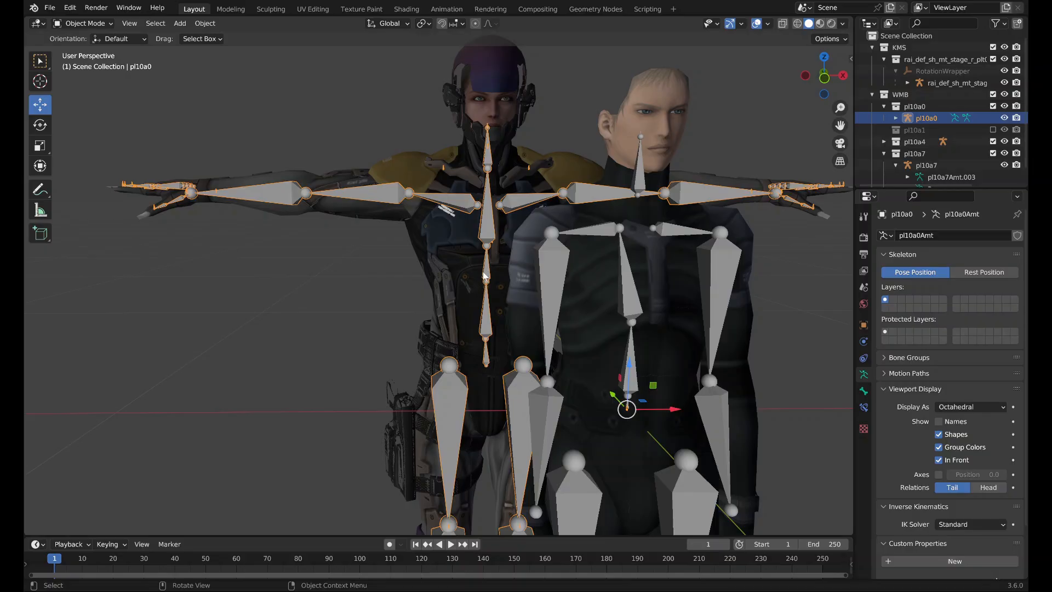
key("Tab")
scroll(534, 269, "down", 6)
middle_click_drag(509, 116, 453, 297, "shift")
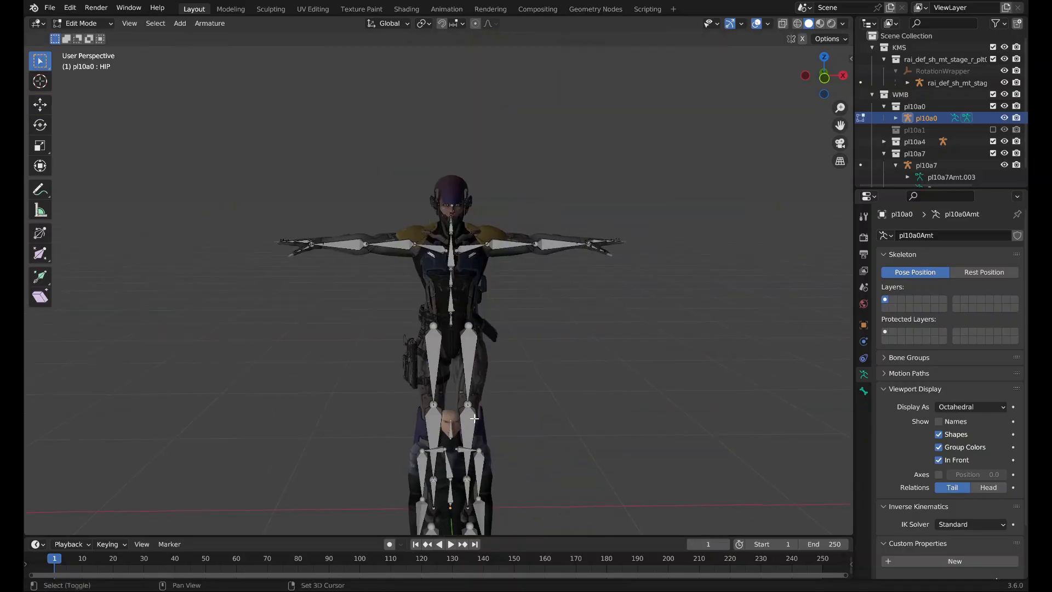
scroll(452, 277, "up", 7)
left_click(477, 270)
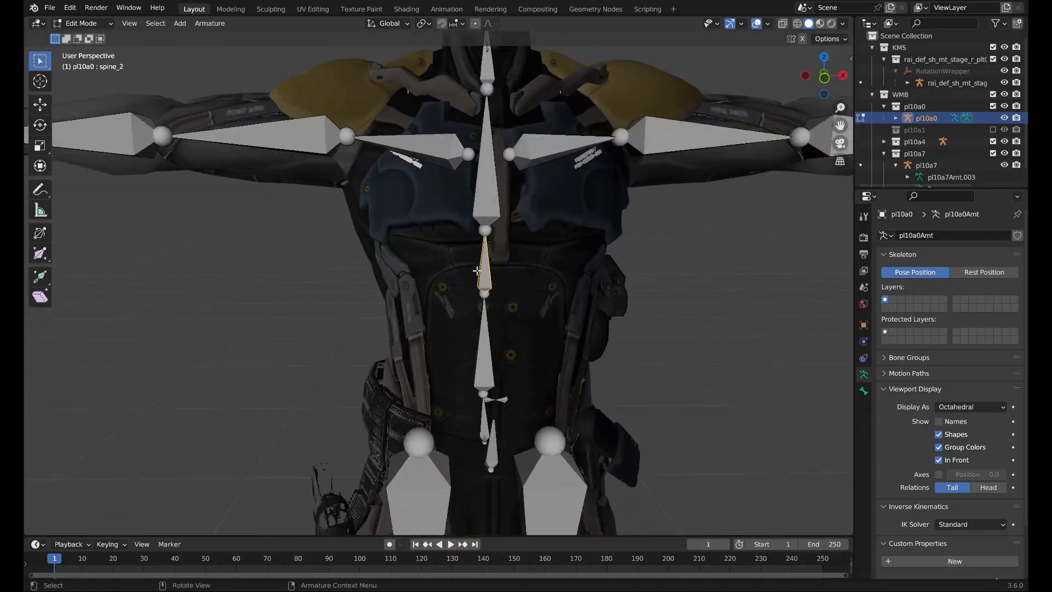
scroll(520, 265, "down", 3)
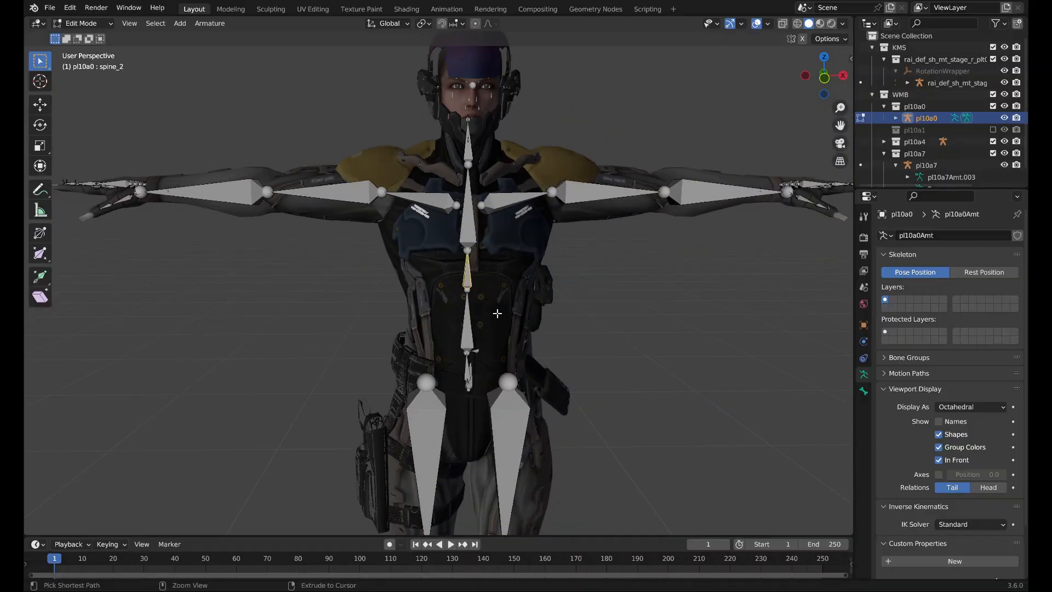
key("ctrl+Tab")
left_click(501, 279)
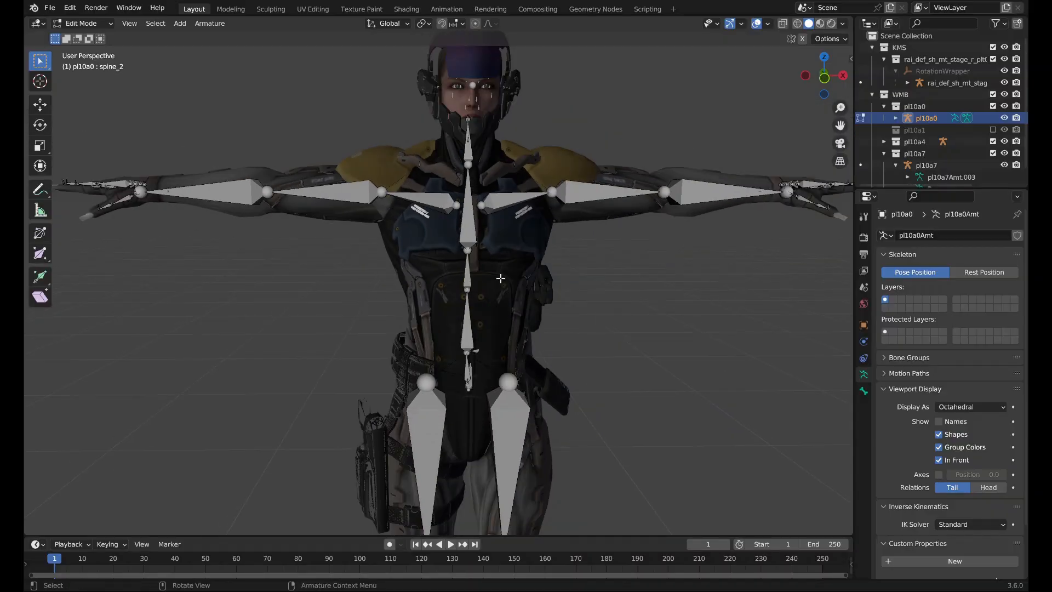
key("Tab")
left_click(509, 264)
Select the 0-body-0 body mesh and look through its Object Mode operations, including the SeaLouse and MGR:R Tools entries.
scroll(507, 274, "down", 5)
scroll(482, 351, "up", 4)
middle_click_drag(397, 510, 449, 326, "shift")
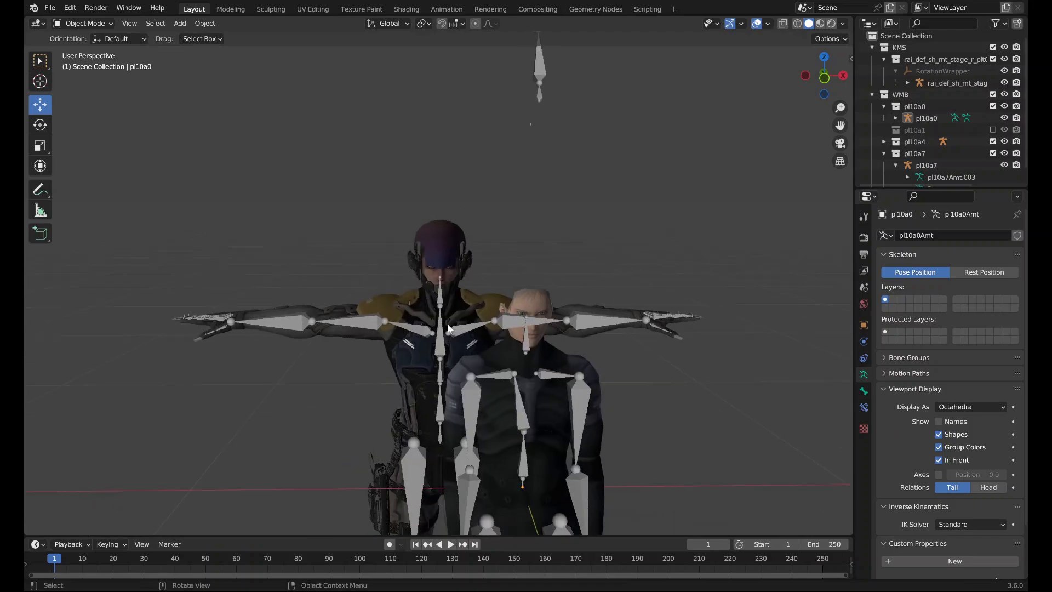
left_click(387, 356)
key("Tab")
middle_click_drag(483, 291, 417, 477, "shift")
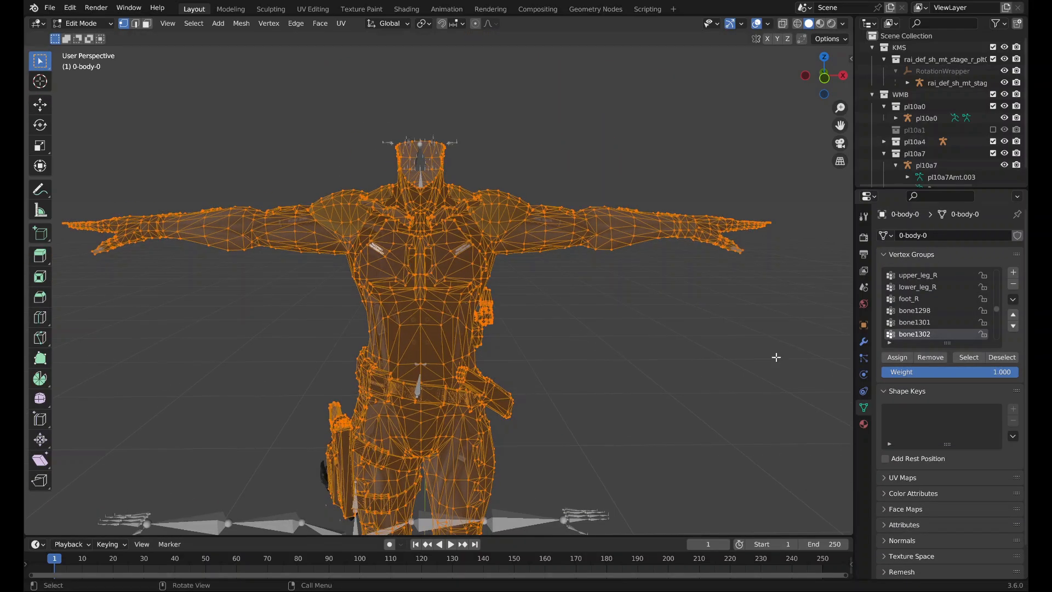
left_click(206, 22)
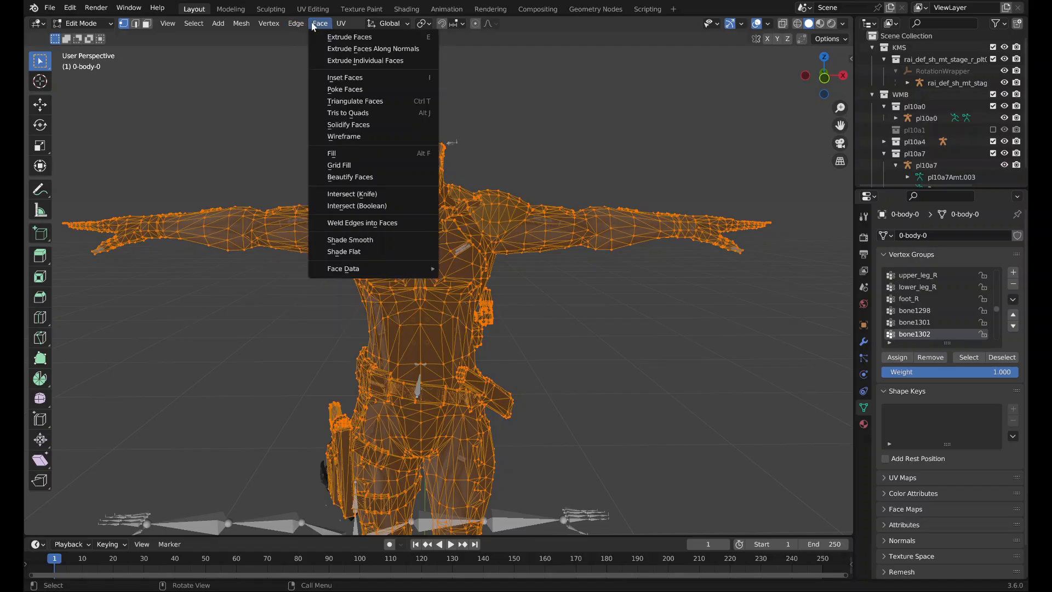
left_click(82, 23)
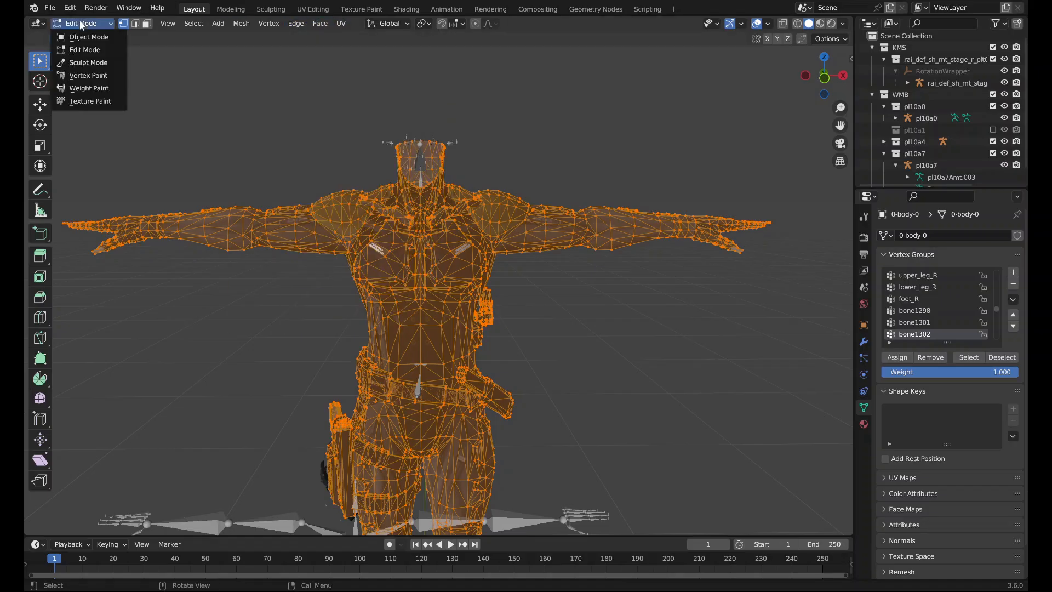
left_click(84, 35)
left_click(205, 23)
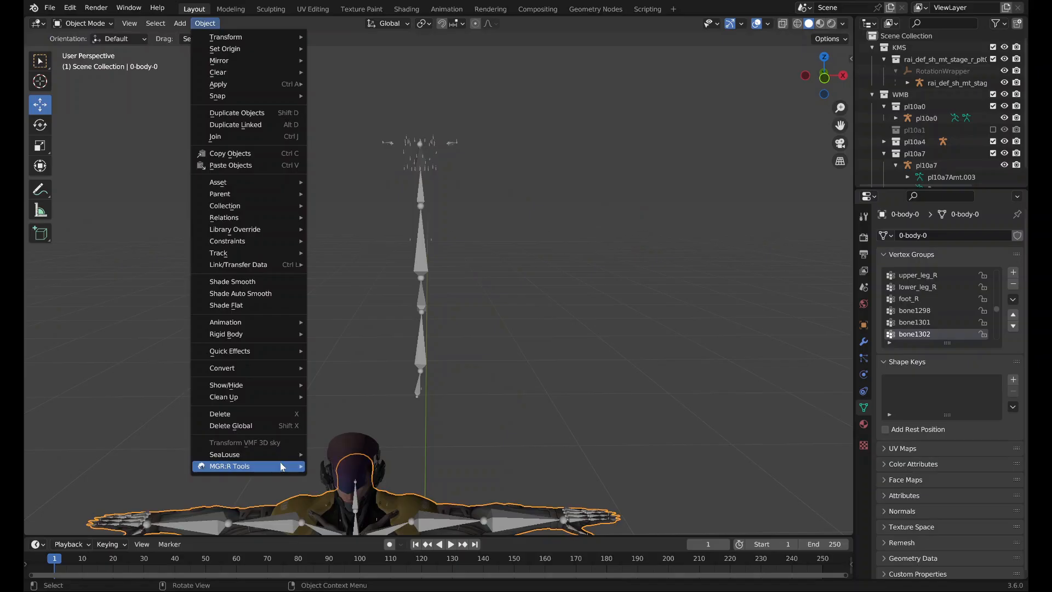
mouse_move(288, 454)
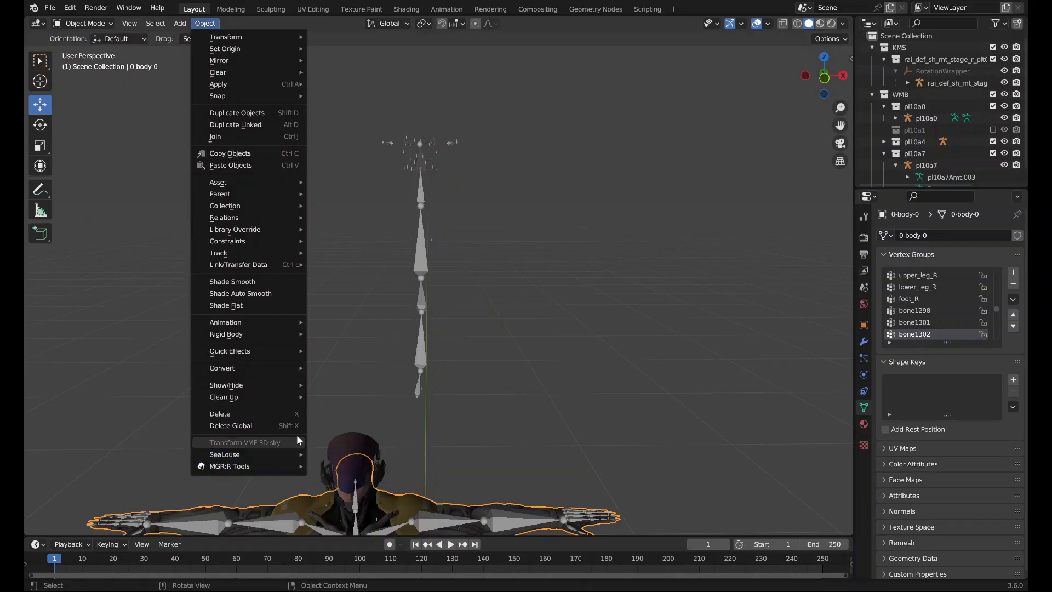
scroll(542, 318, "down", 4)
scroll(504, 367, "up", 1)
middle_click_drag(505, 367, 581, 194, "shift")
scroll(597, 195, "up", 3)
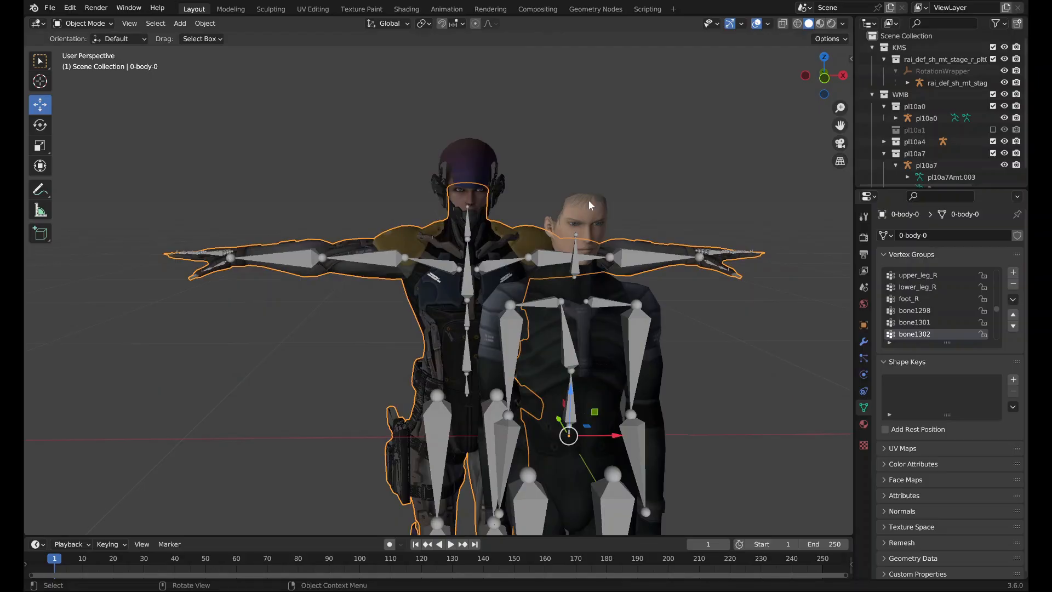
left_click(207, 24)
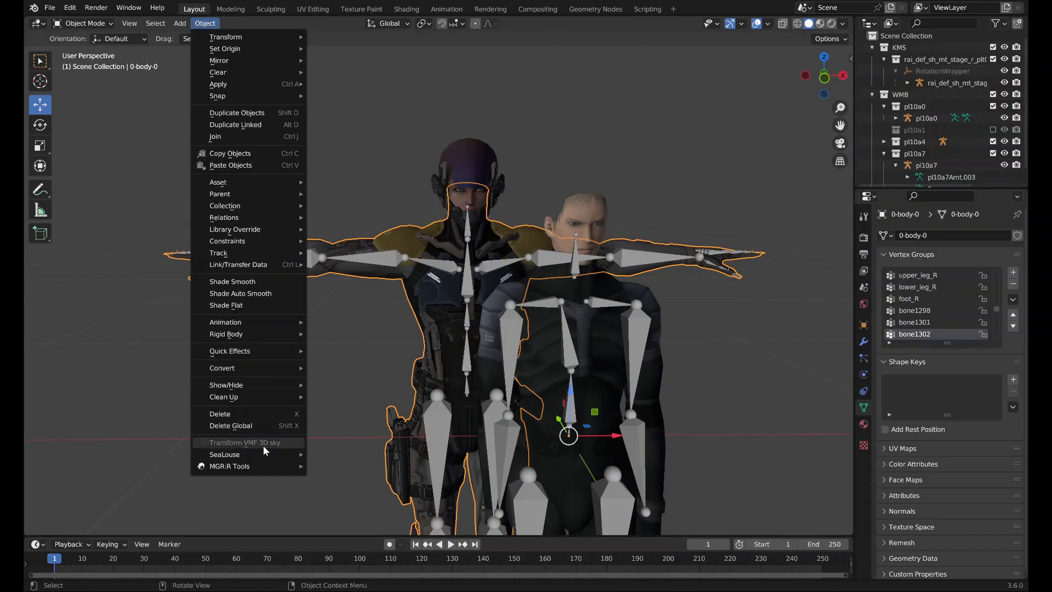
mouse_move(279, 456)
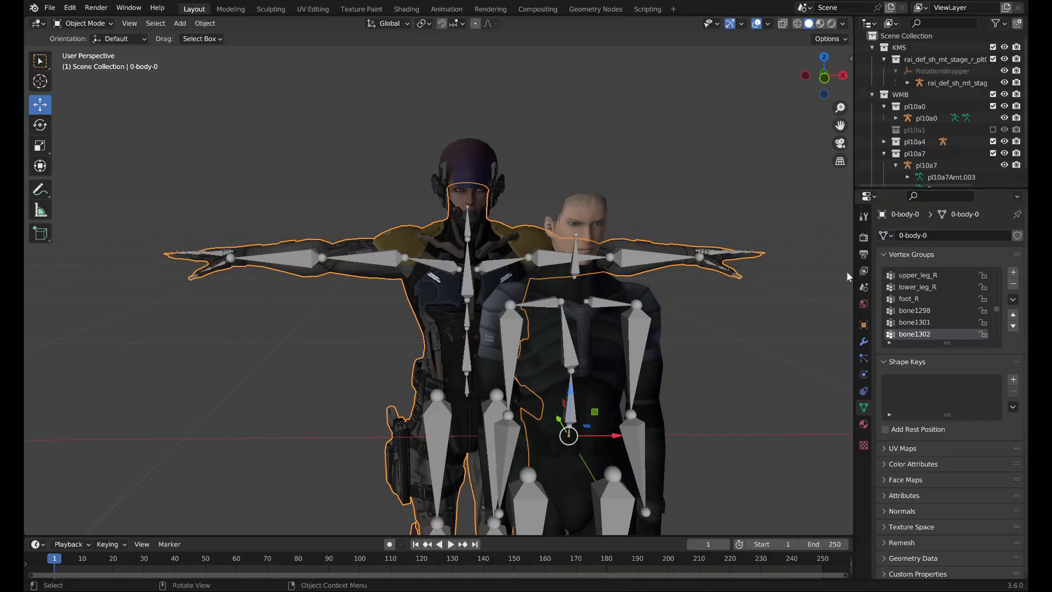
In Edit Mode on the body mesh, clear the selection and select the vertices of the bone1298 and bone1301 vertex groups.
left_click(930, 313)
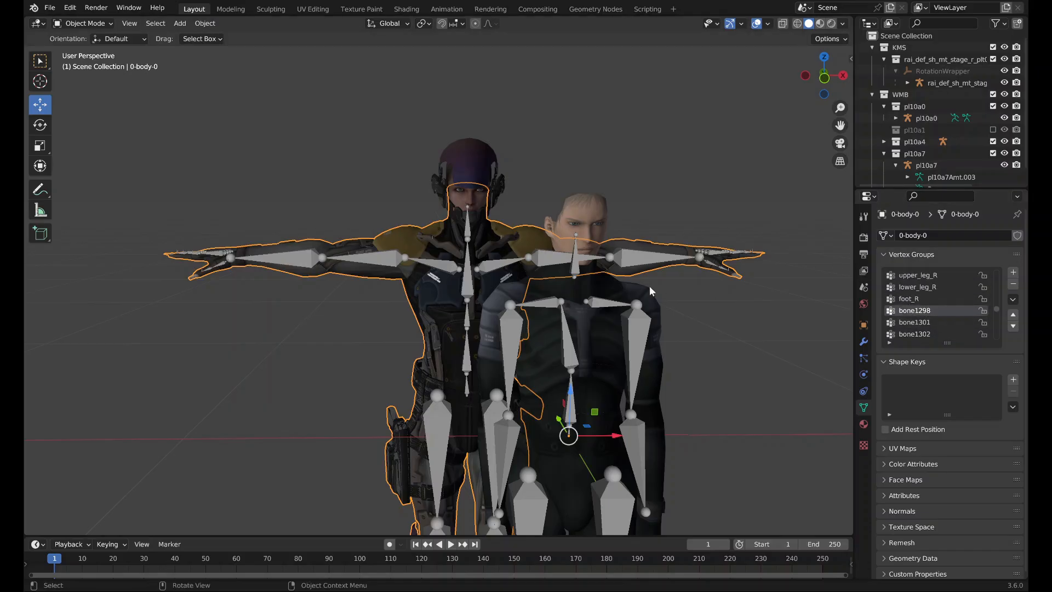
key("Tab")
scroll(651, 281, "down", 2)
left_click(716, 227)
middle_click_drag(715, 225, 683, 396, "shift")
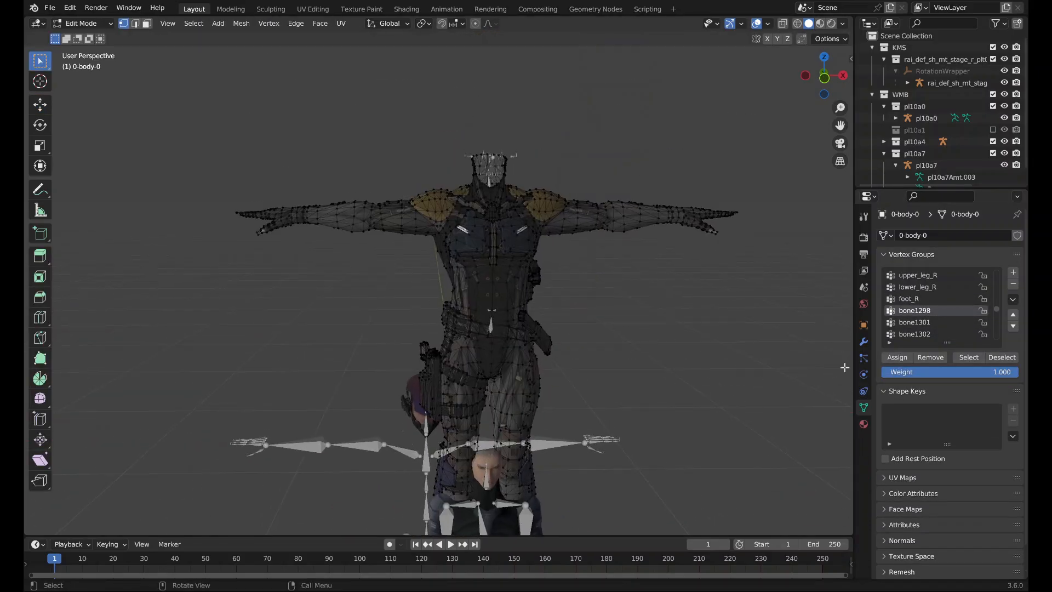
left_click(969, 358)
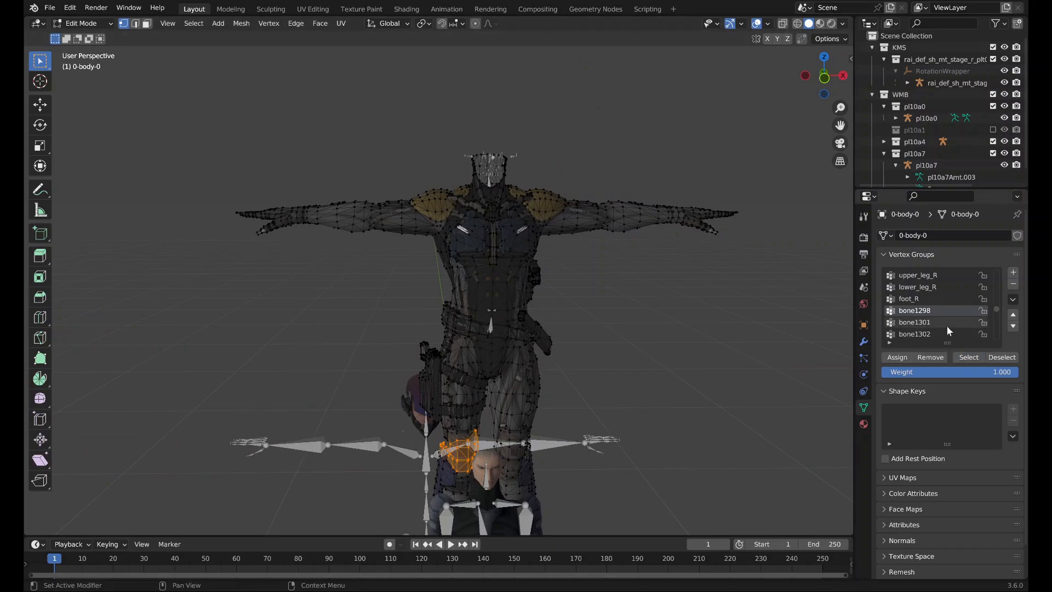
left_click(942, 322)
left_click(969, 357)
Add the vertices of the bone1302, bone1285 and bone1283 vertex groups to the selection, examine the right arm, and return to Object Mode.
scroll(958, 321, "down", 1)
left_click(955, 319)
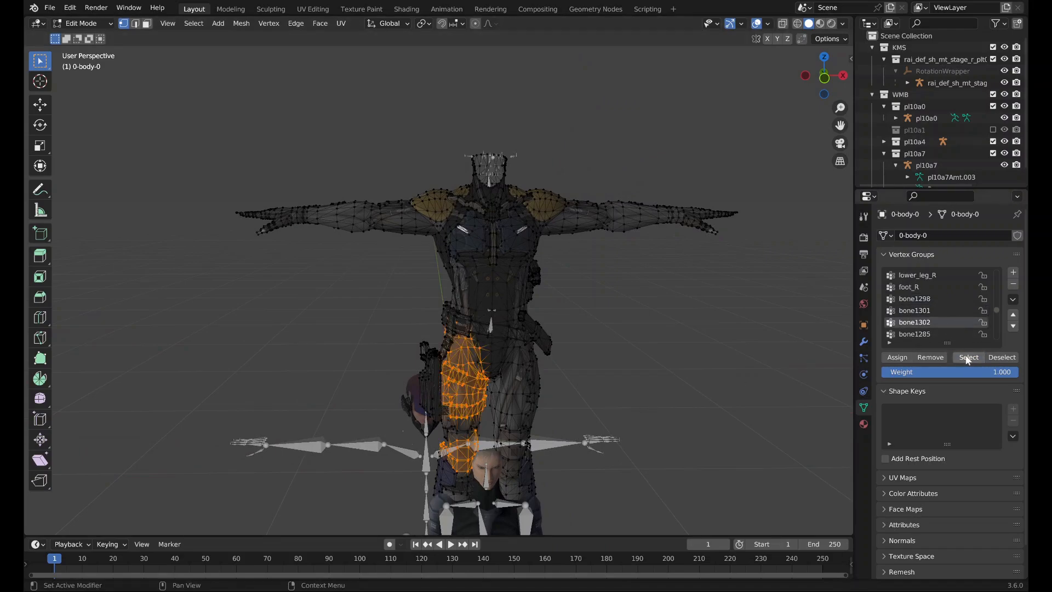
left_click(967, 357)
scroll(955, 319, "down", 2)
left_click(955, 313)
left_click(966, 357)
left_click(955, 324)
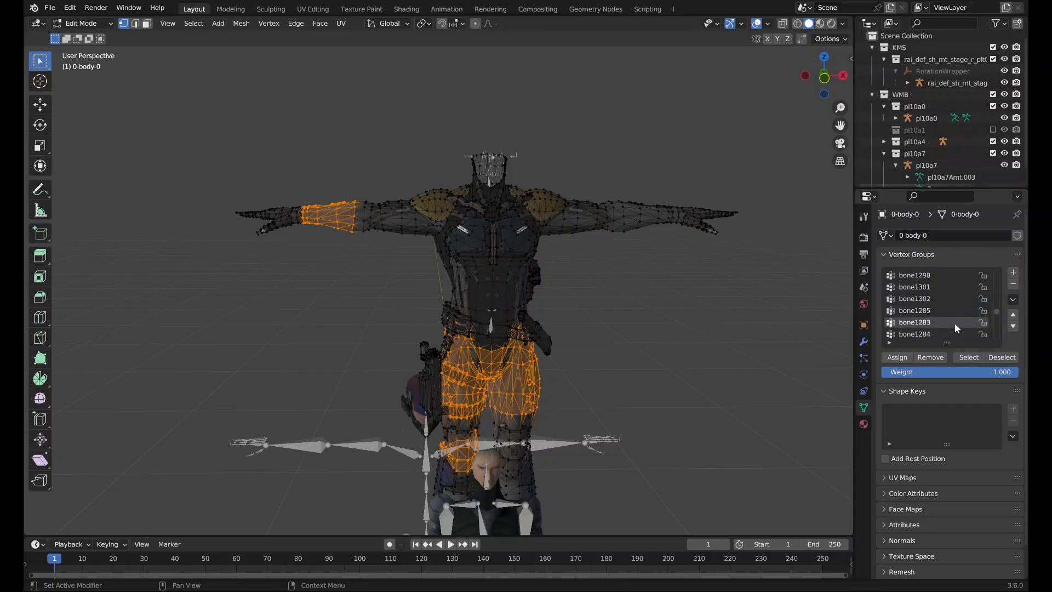
left_click(967, 360)
scroll(466, 271, "up", 4)
middle_click_drag(418, 265, 534, 371, "shift")
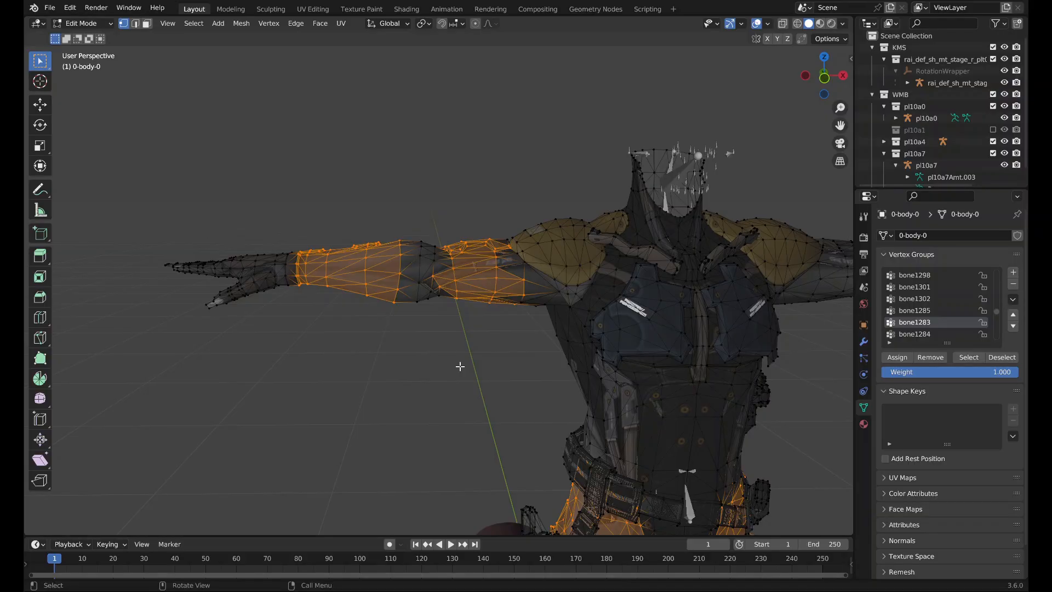
scroll(432, 407, "down", 2)
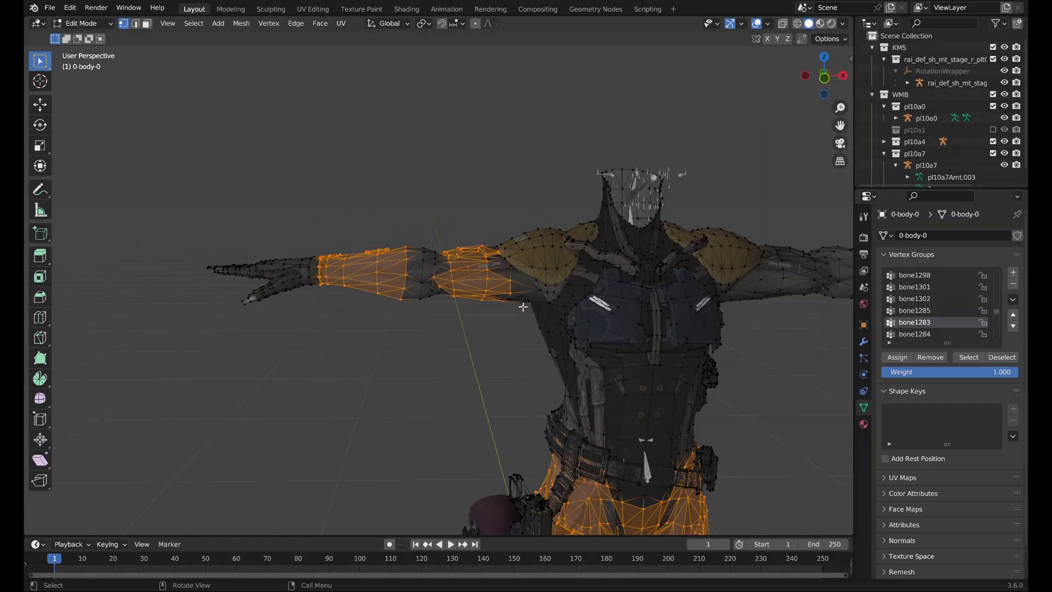
key("ctrl+Tab")
key("Escape")
key("Tab")
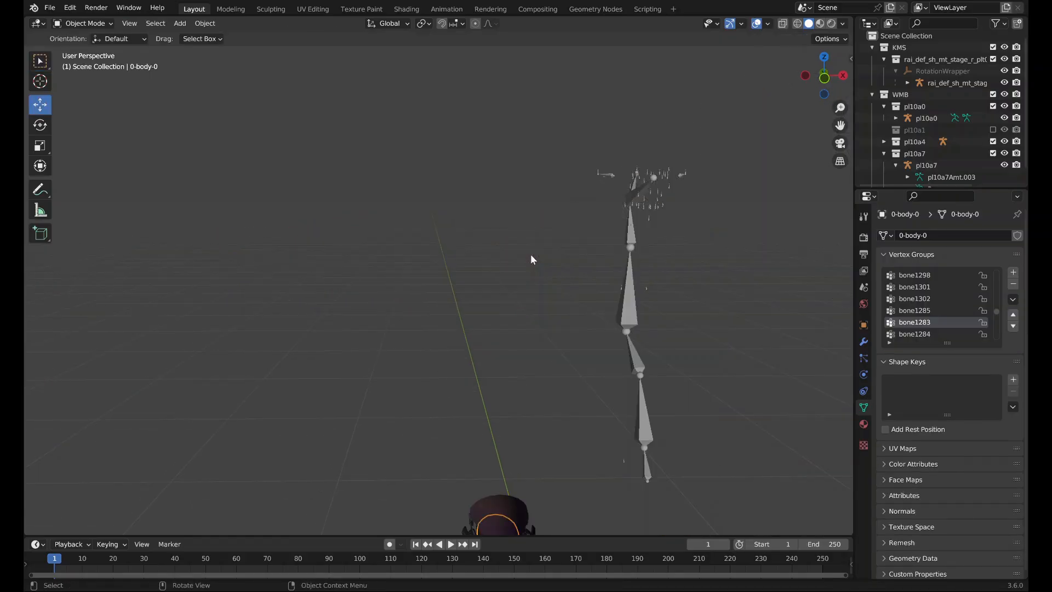
Test-move the lower_arm_R bone of the pl10a0 armature in Edit Mode, lowering it about 0.066 m below the forearm.
scroll(531, 254, "down", 3)
middle_click_drag(421, 366, 432, 226, "shift")
left_click(432, 386)
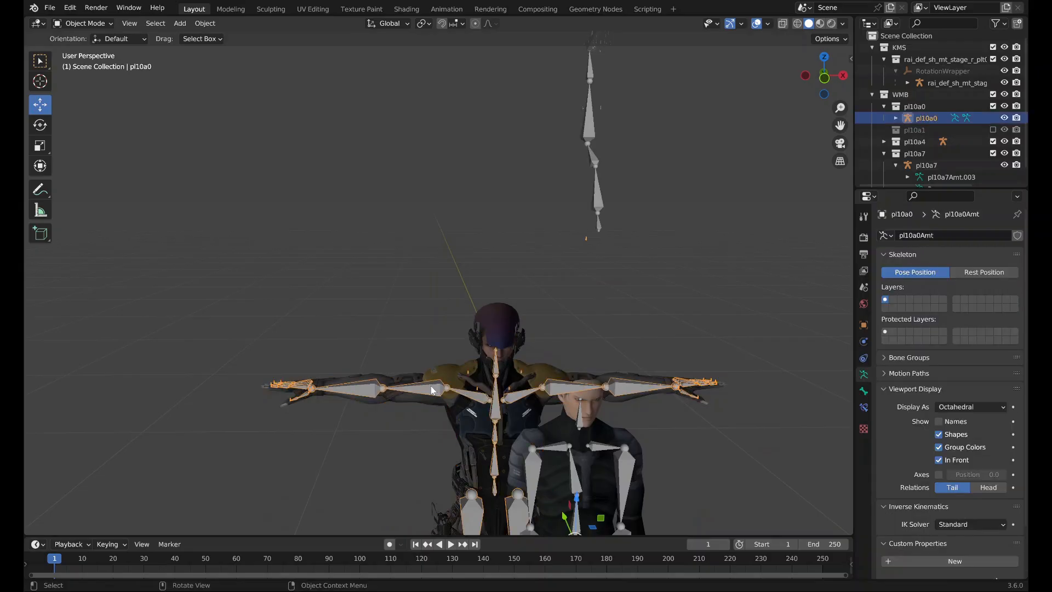
key("Tab")
scroll(504, 235, "up", 2)
middle_click_drag(503, 235, 479, 484, "shift")
scroll(458, 377, "up", 4)
middle_click_drag(471, 340, 440, 314)
left_click(441, 314)
key("g")
left_click(430, 398)
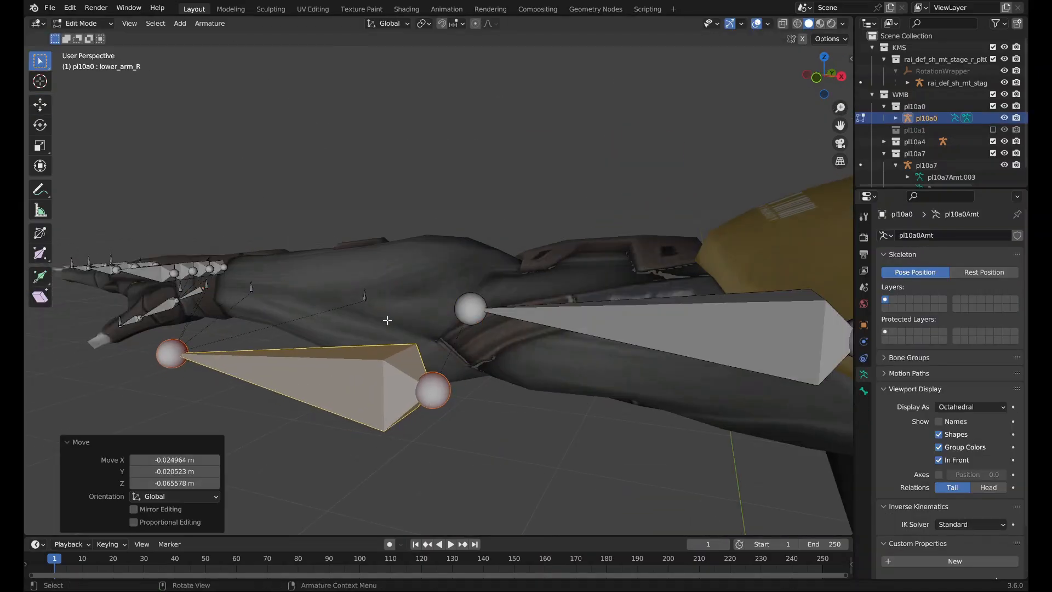
Select bone1285 in the right forearm and try rotating it in Pose Mode.
left_click(362, 298)
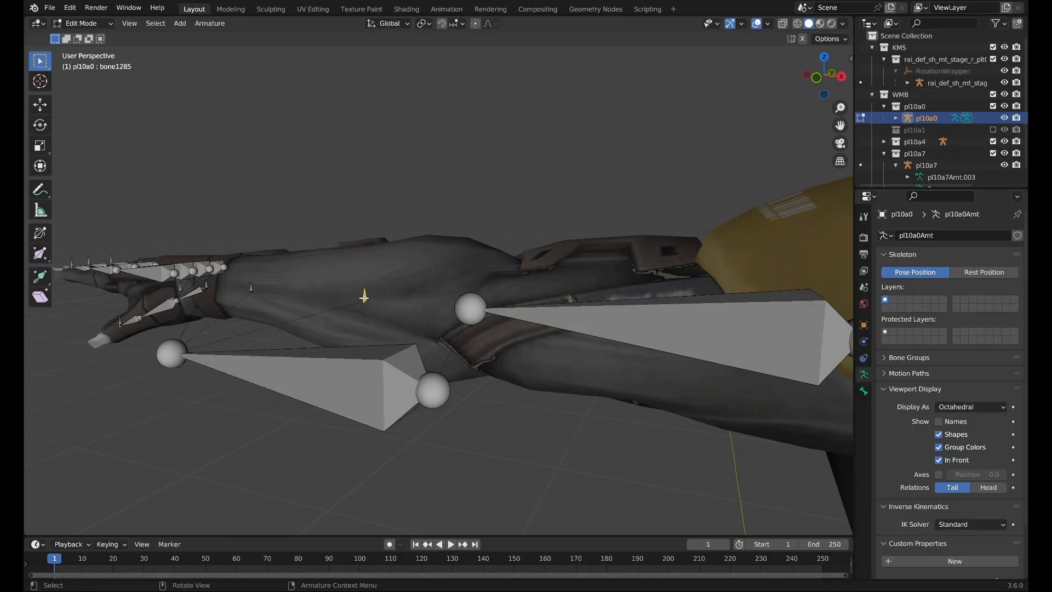
key("ctrl+Tab")
left_click(366, 297)
key("ctrl+Tab")
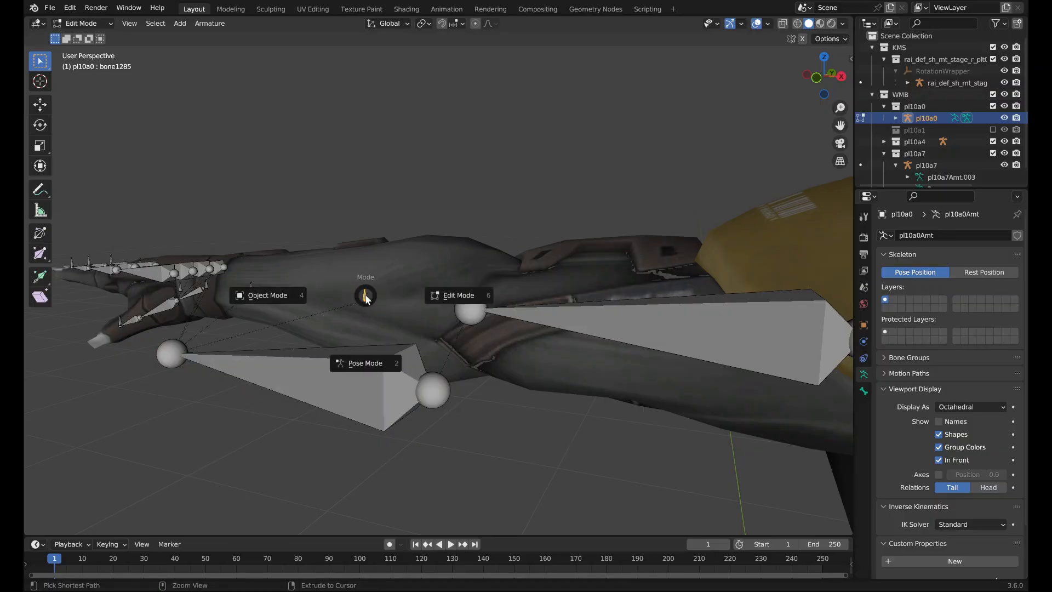
left_click(370, 361)
scroll(367, 311, "down", 5)
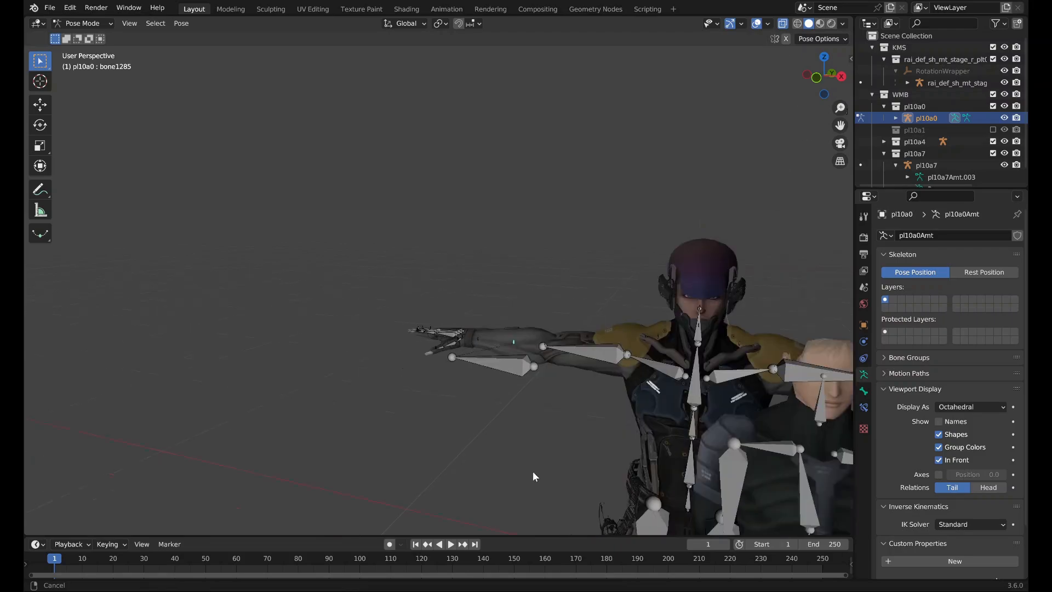
key("r")
key("Escape")
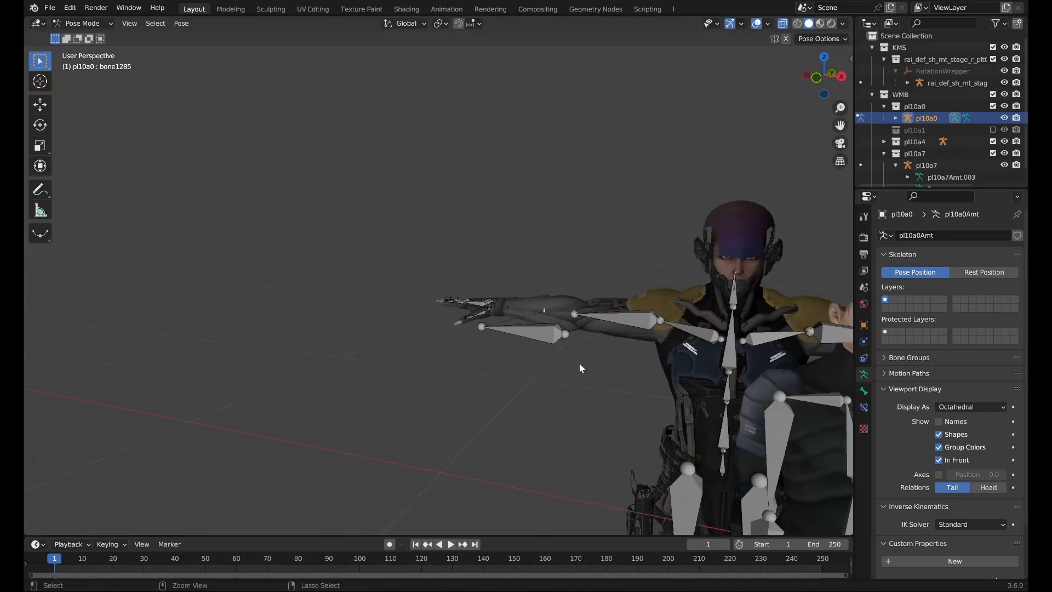
Return the pl10a0 armature to Edit Mode and undo the move of the lower_arm_R bone.
scroll(454, 338, "up", 2)
key("Tab")
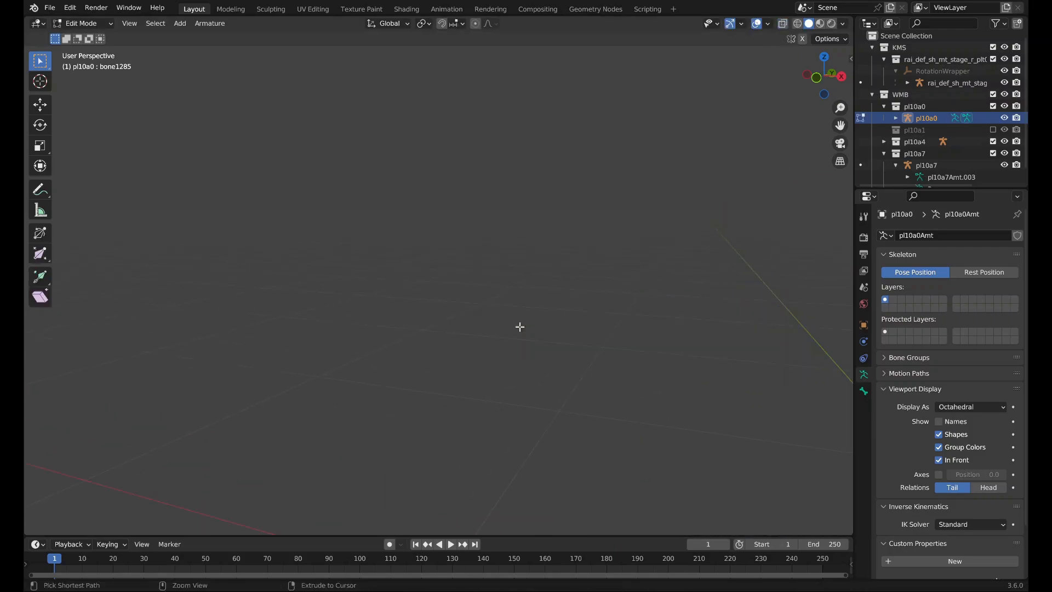
scroll(519, 326, "down", 5)
key("ctrl+z")
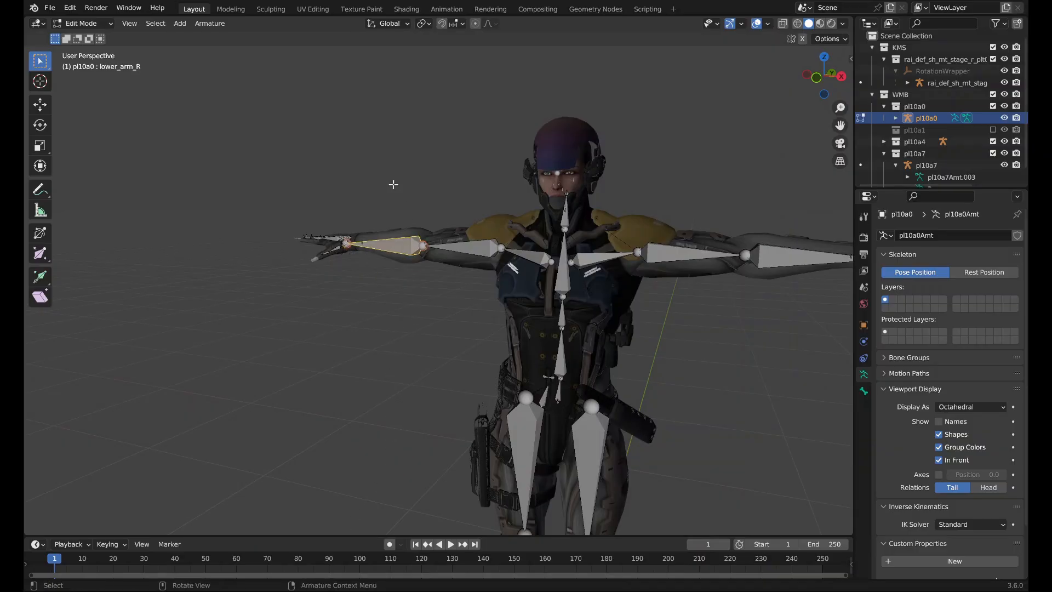
Leave armature editing, select the 0-body-0 body mesh, and open it in Edit Mode.
key("Tab")
middle_click_drag(406, 367, 500, 305)
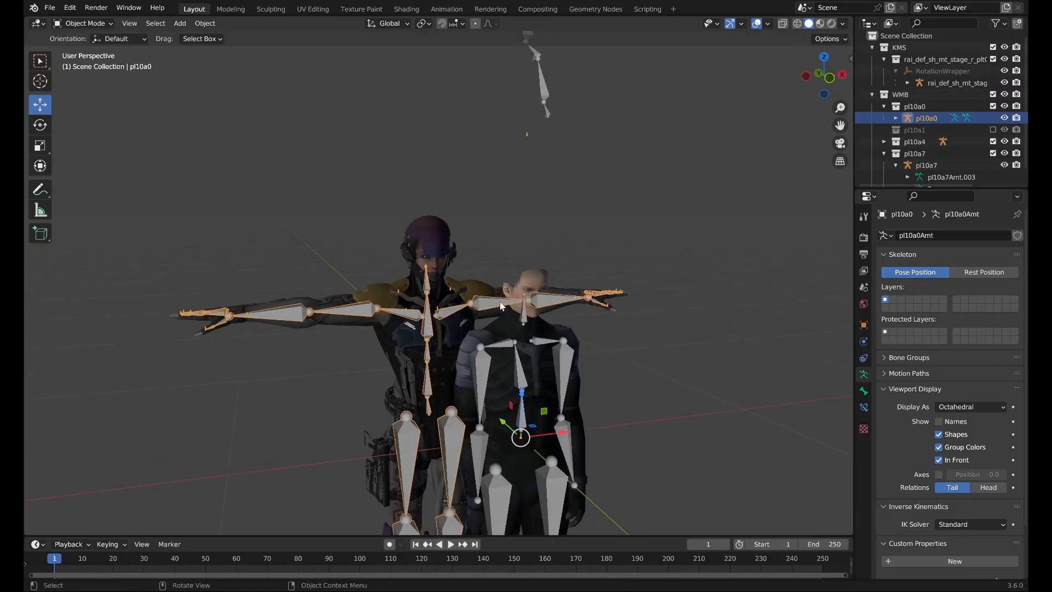
left_click(386, 336)
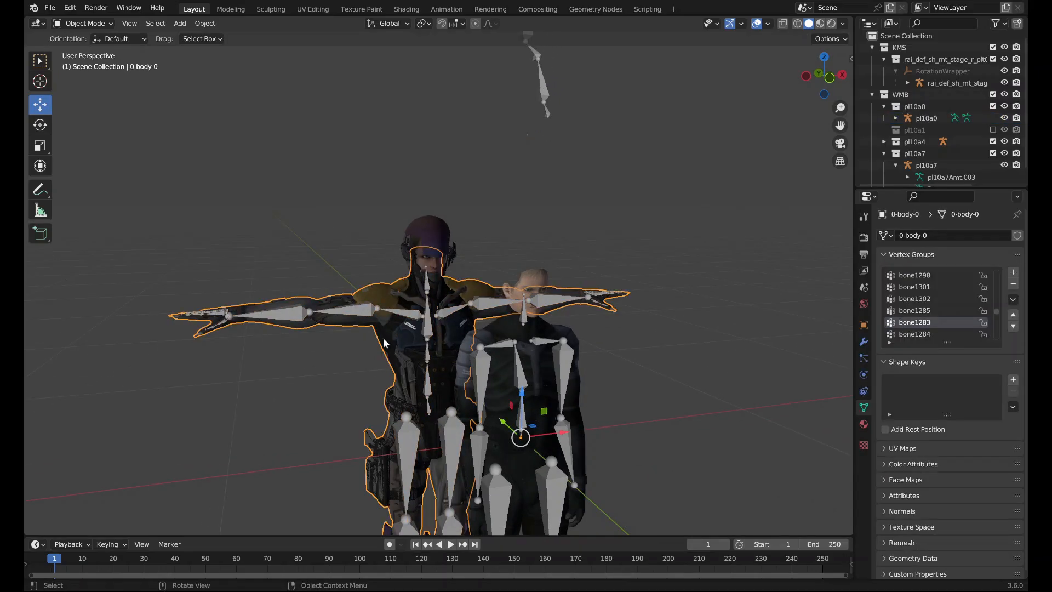
key("Tab")
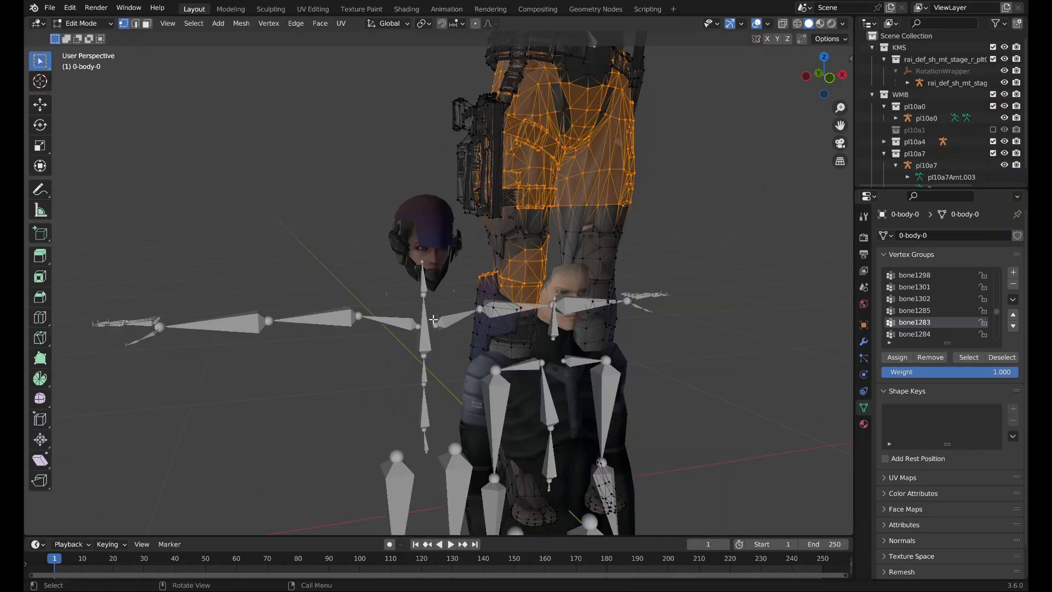
Rename the spine_2 bone of the pl10a0 armature to bone1234.
key("Tab")
scroll(432, 319, "down", 3)
key("Tab")
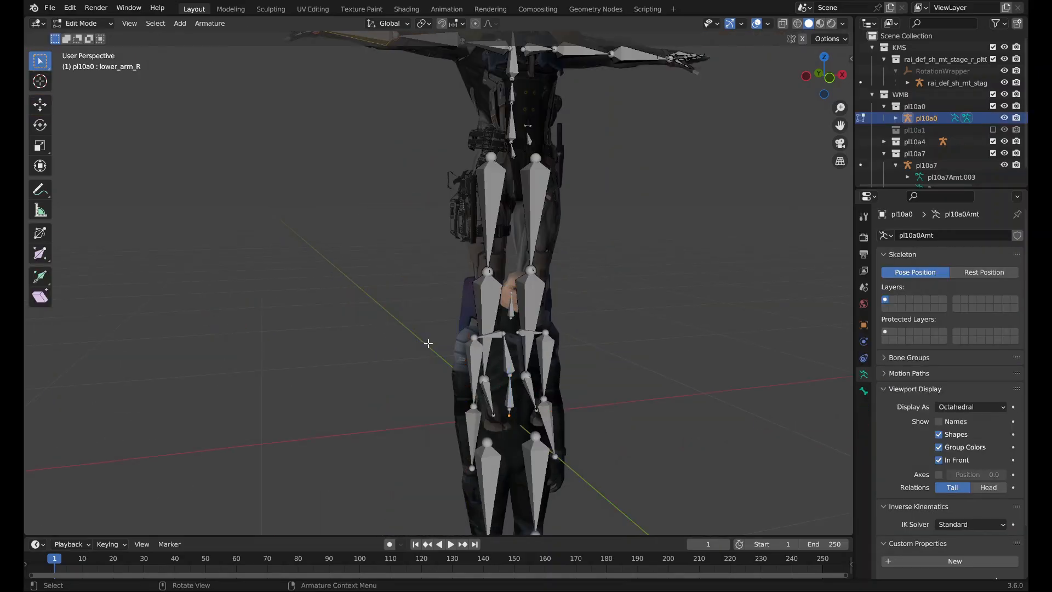
left_click(514, 94)
left_click(864, 390)
left_click(928, 235)
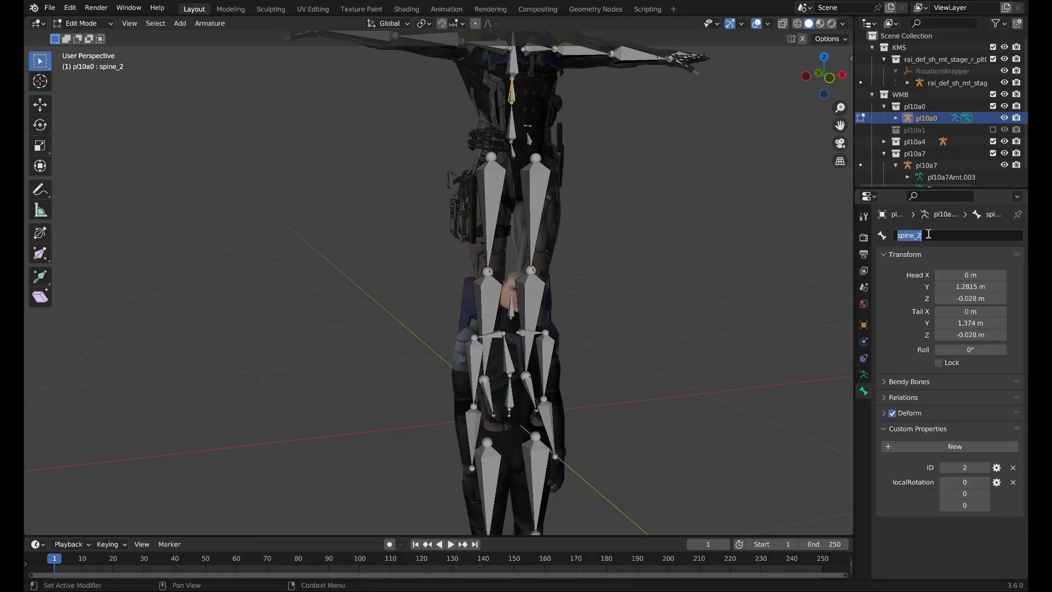
type("bone1234")
key("Return")
key("Tab")
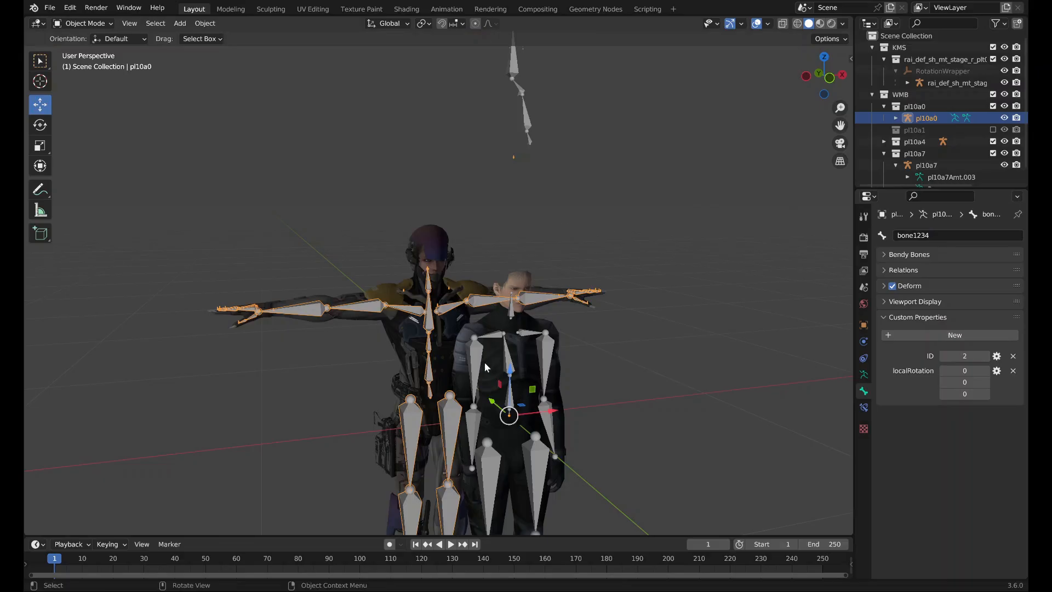
Open the 0-body-0 mesh in Edit Mode, deselect its vertices, and find the bone1234 vertex group.
left_click(452, 343)
key("Tab")
scroll(680, 278, "down", 3)
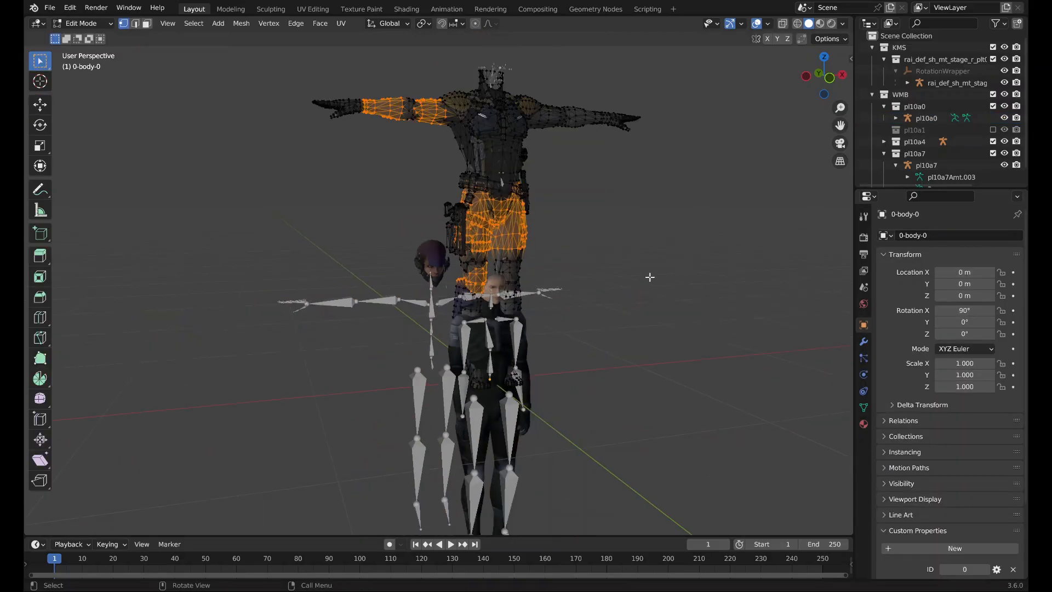
left_click(672, 294)
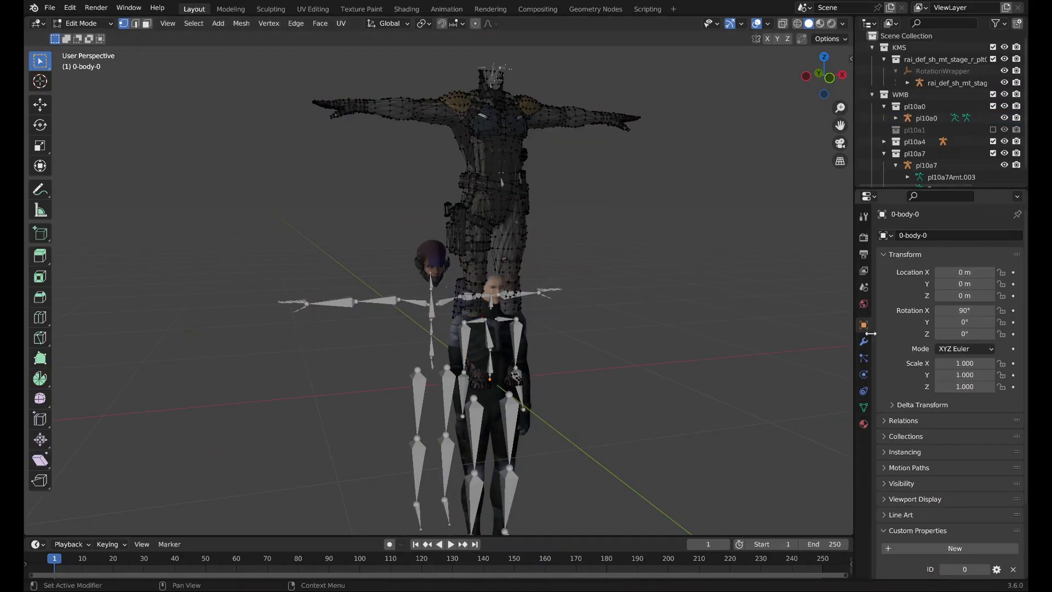
left_click(863, 407)
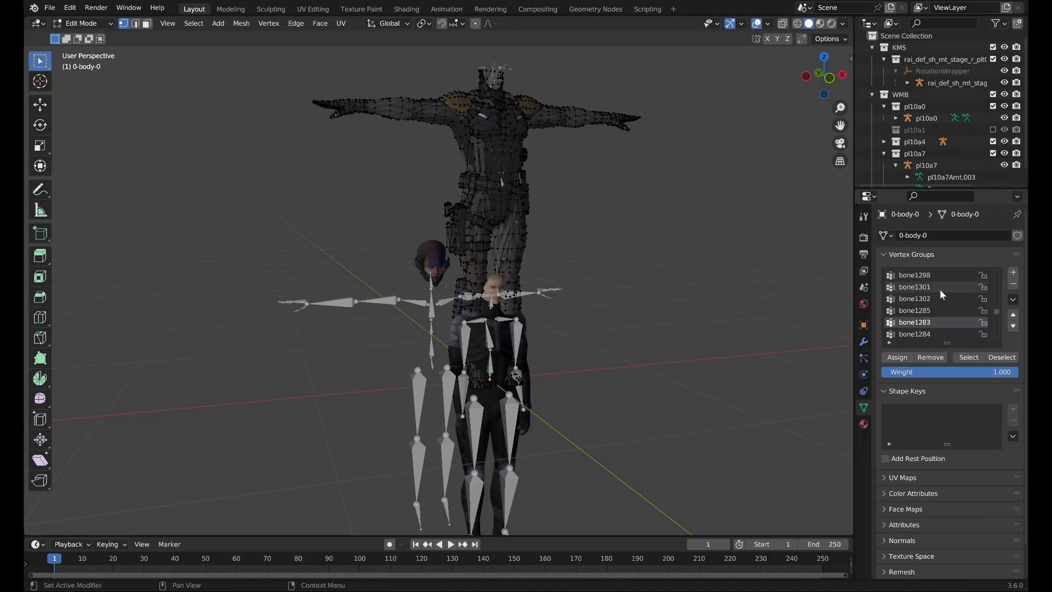
scroll(939, 303, "up", 5)
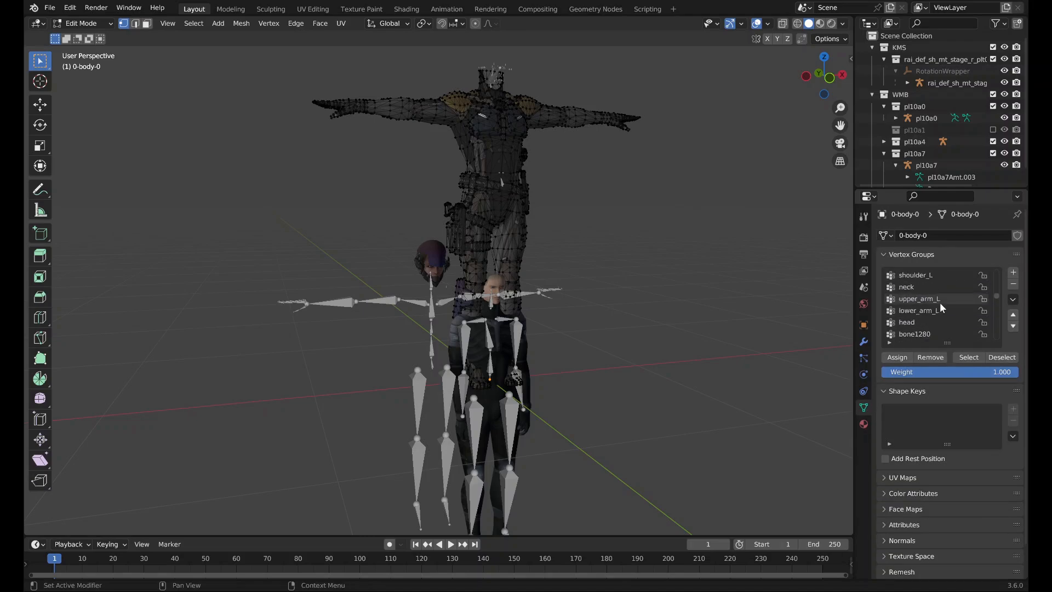
scroll(939, 303, "up", 6)
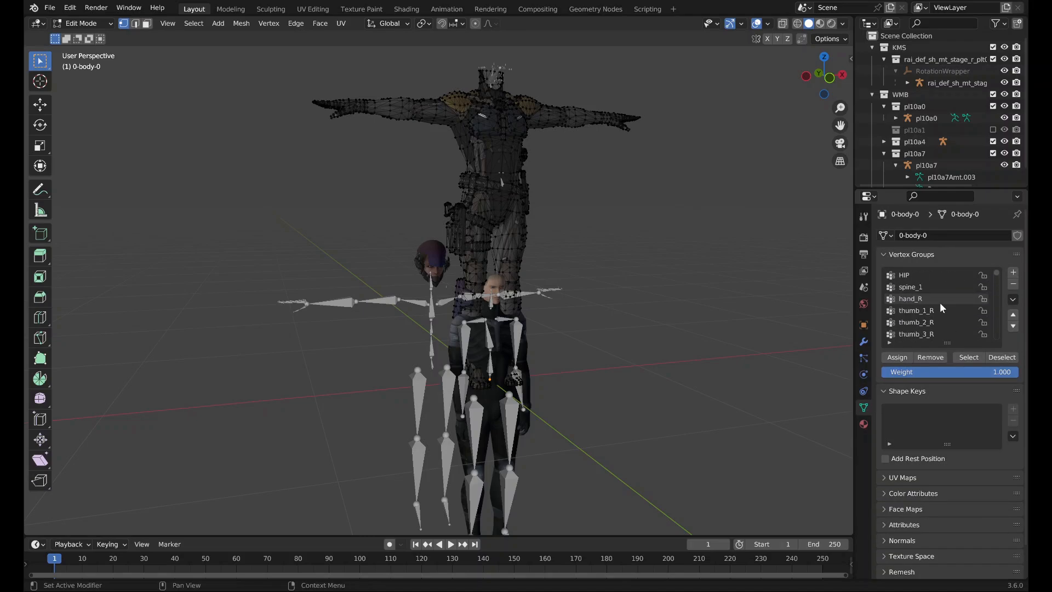
scroll(938, 299, "down", 1)
scroll(937, 300, "down", 9)
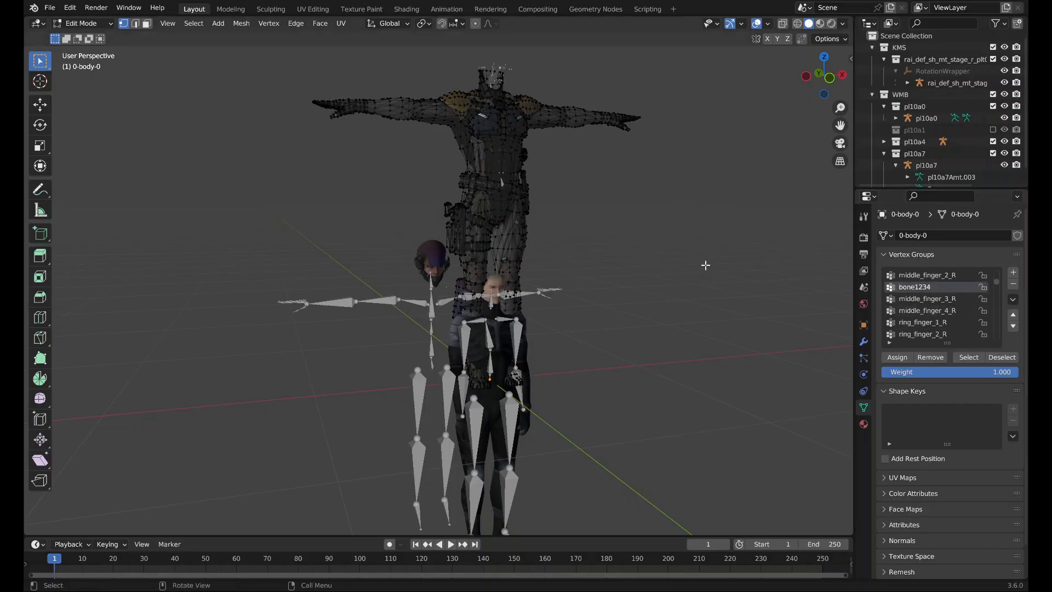
Return to Object Mode and try to run SeaLouse's Remove unnamed bones on the 0-body-0 mesh.
middle_click_drag(685, 249, 648, 258)
key("Tab")
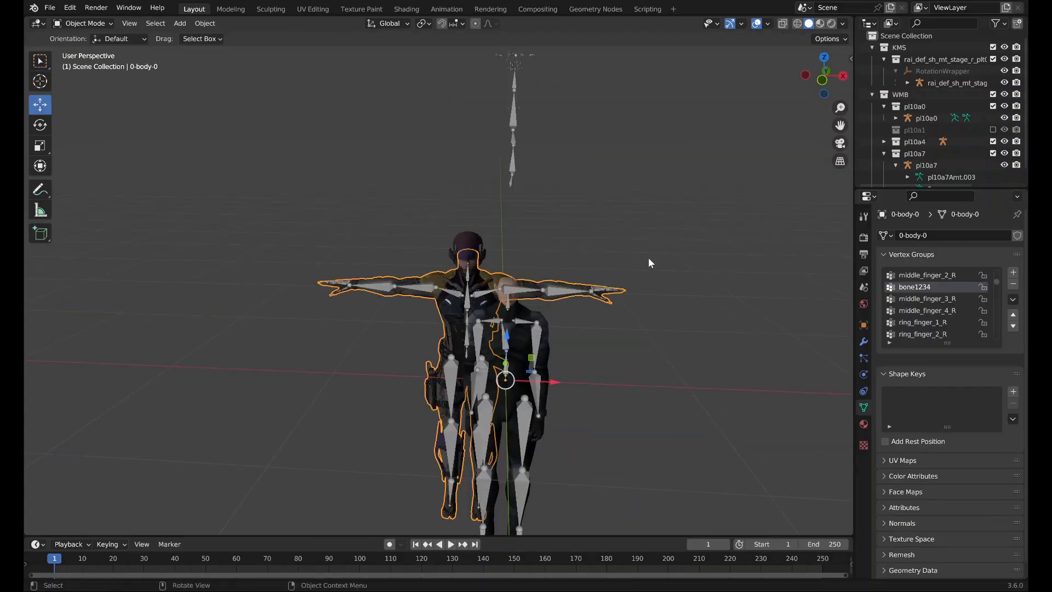
middle_click_drag(623, 301, 644, 301)
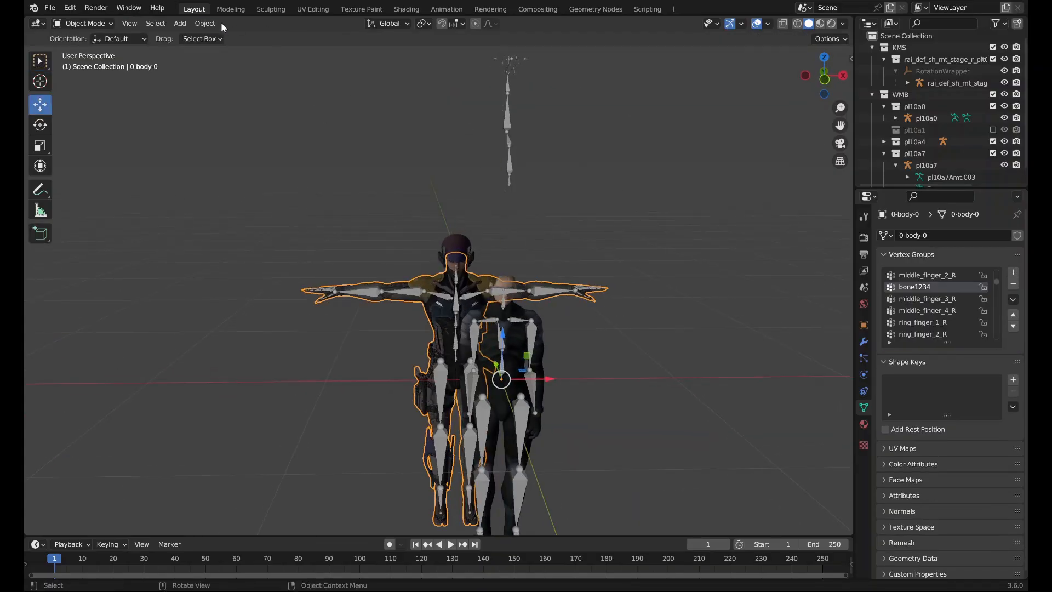
left_click(206, 23)
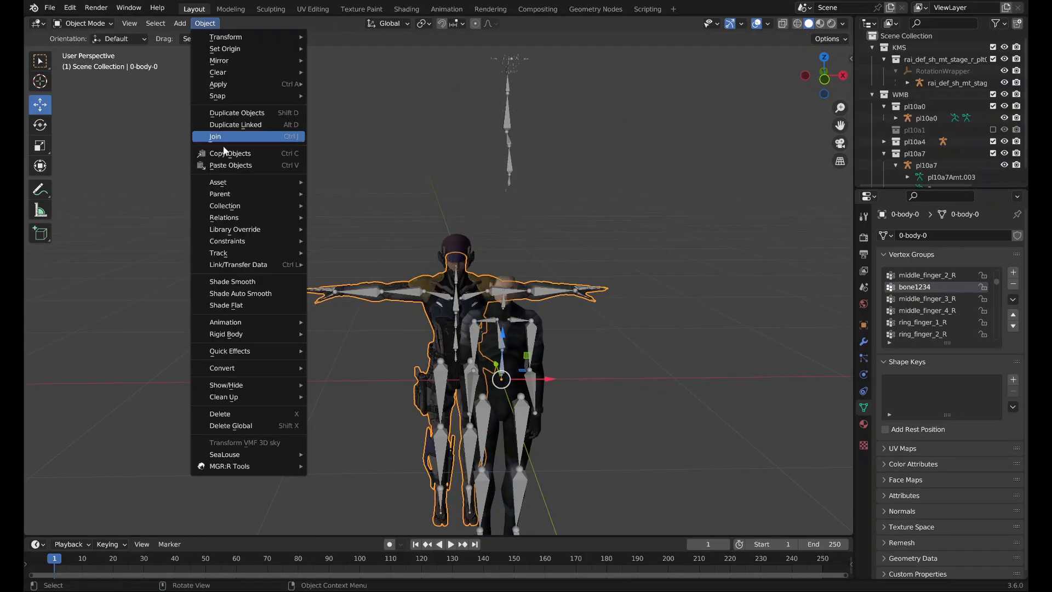
left_click(204, 23)
mouse_move(278, 459)
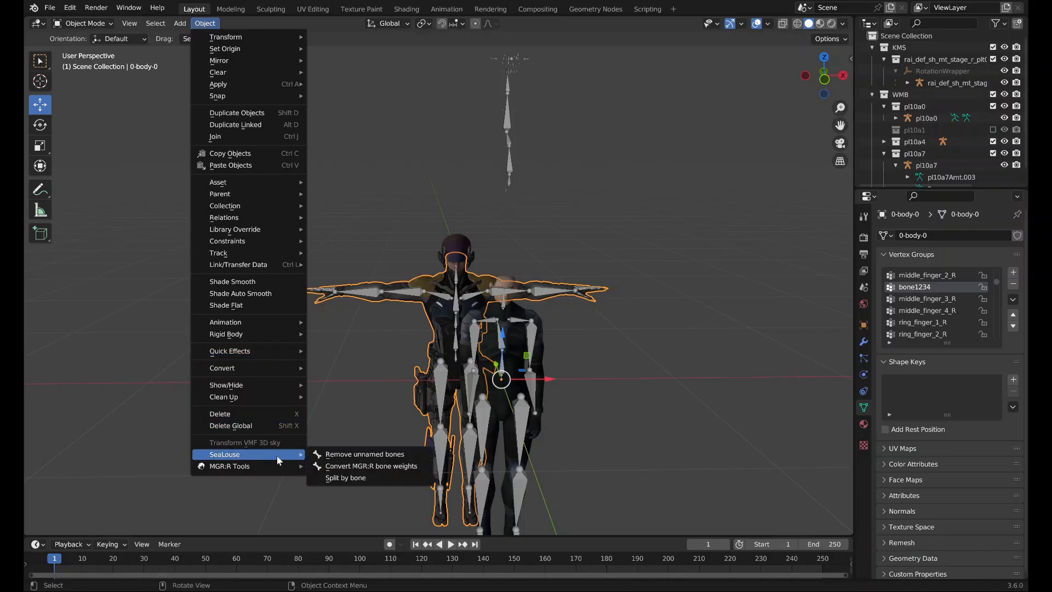
left_click(333, 455)
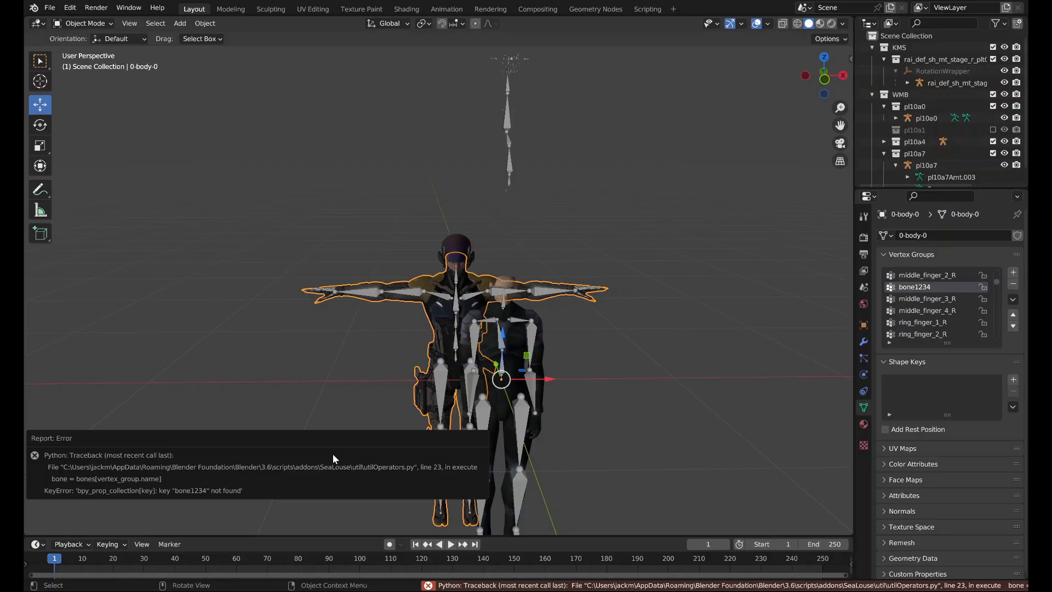
Check the Python error log in the Scripting workspace and return to the Layout workspace.
left_click(647, 9)
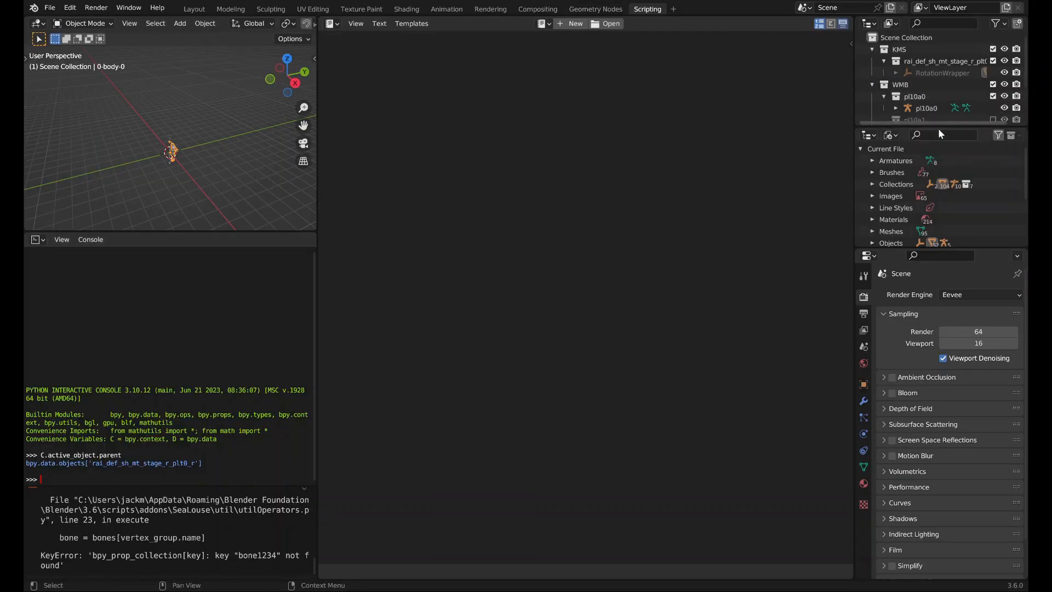
left_click_drag(939, 125, 954, 238)
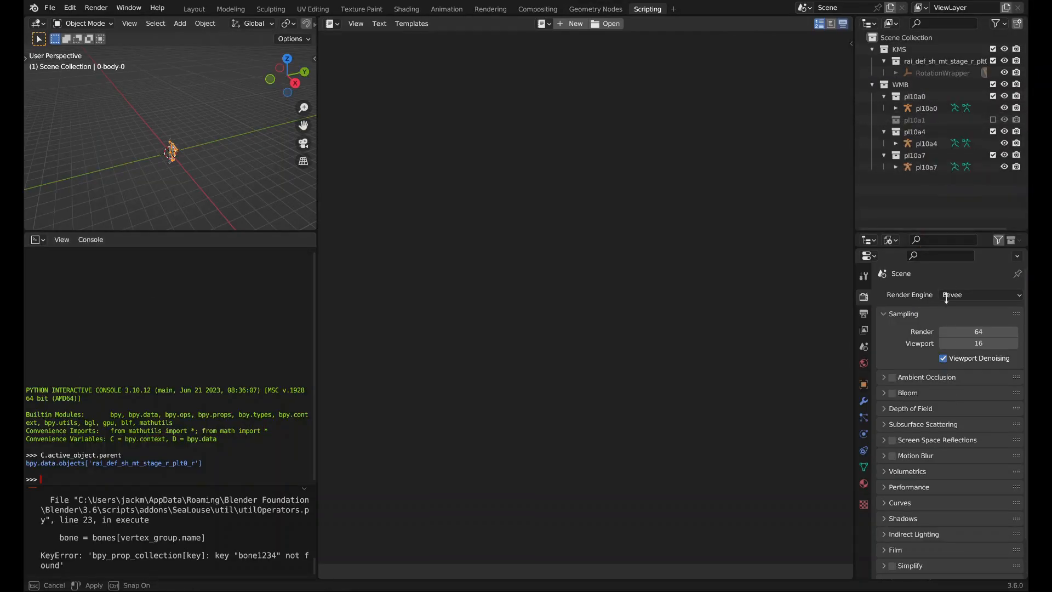
key("Escape")
key("Return")
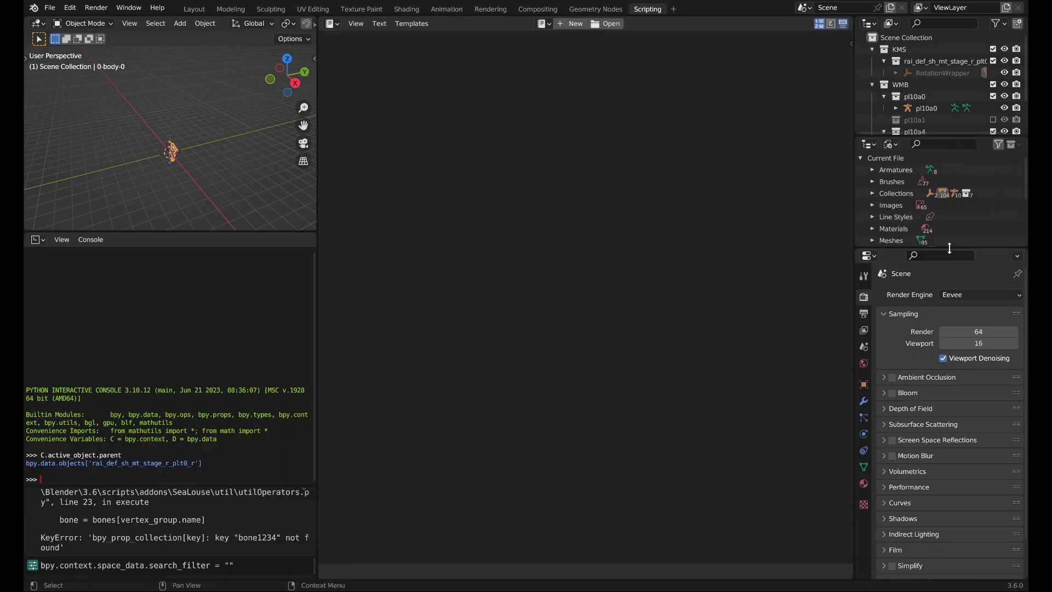
left_click(194, 9)
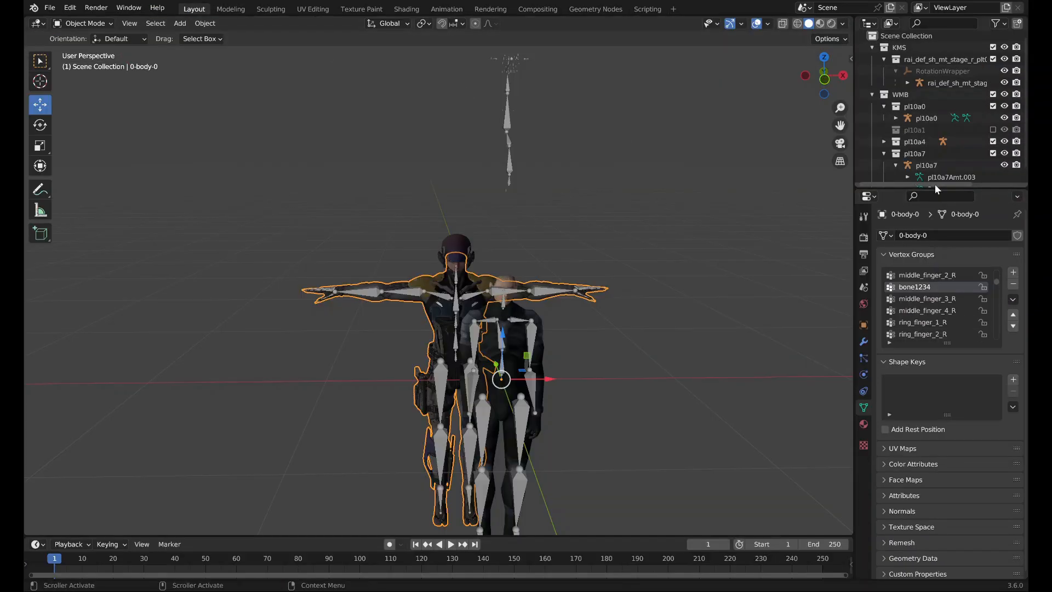
Enlarge the Outliner, then delete the pl10a7 armature and its collection.
left_click_drag(934, 187, 943, 384)
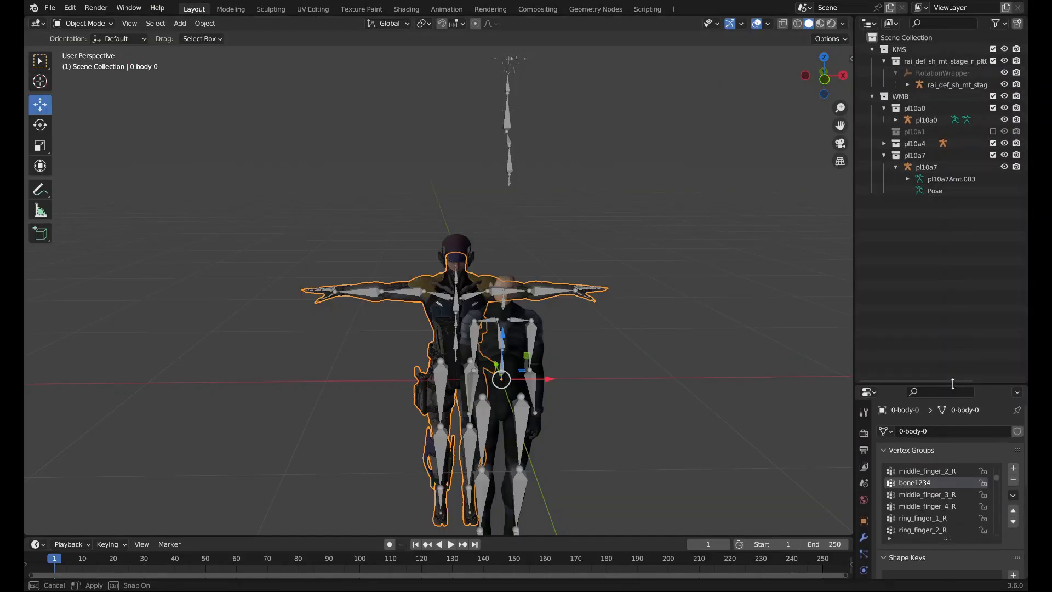
left_click(934, 168)
key("Delete")
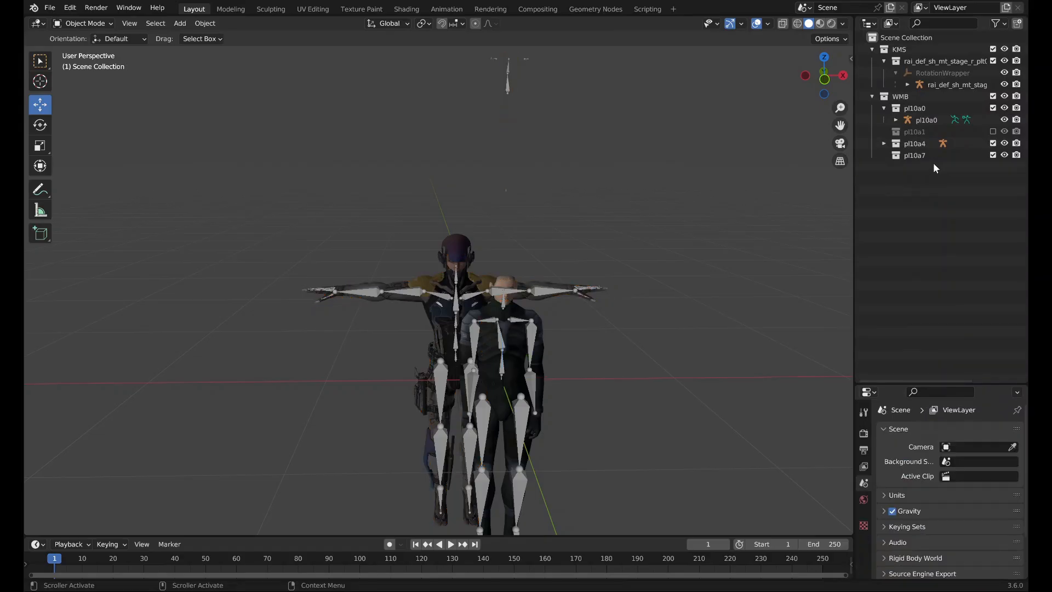
left_click(920, 157)
key("Delete")
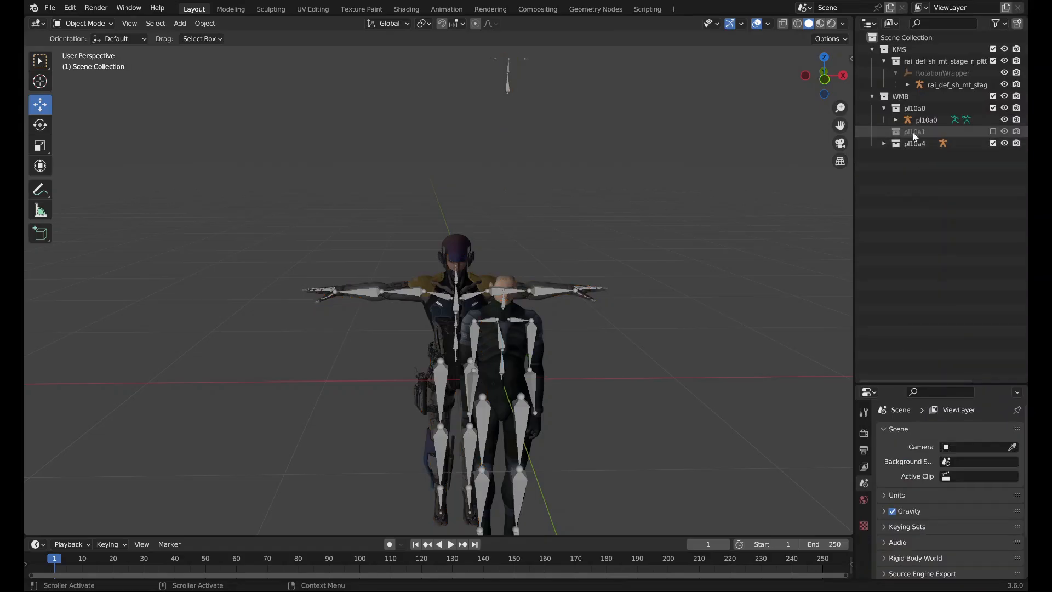
Run SeaLouse's Remove unnamed bones on the 0-body-0 body mesh.
left_click(908, 85)
left_click(952, 120)
left_click_drag(952, 119, 922, 347)
left_click(204, 23)
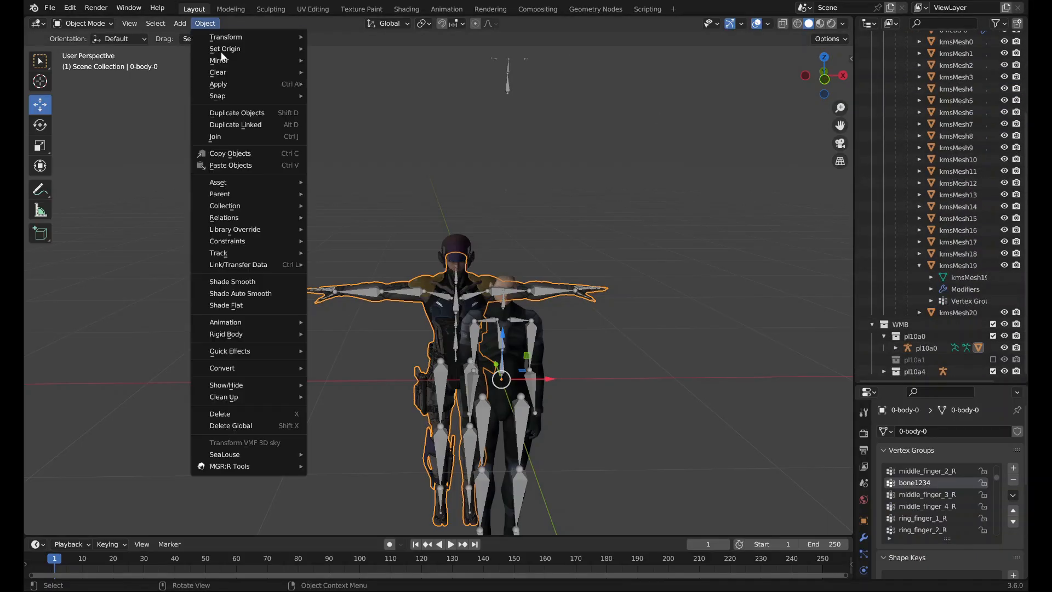
mouse_move(274, 454)
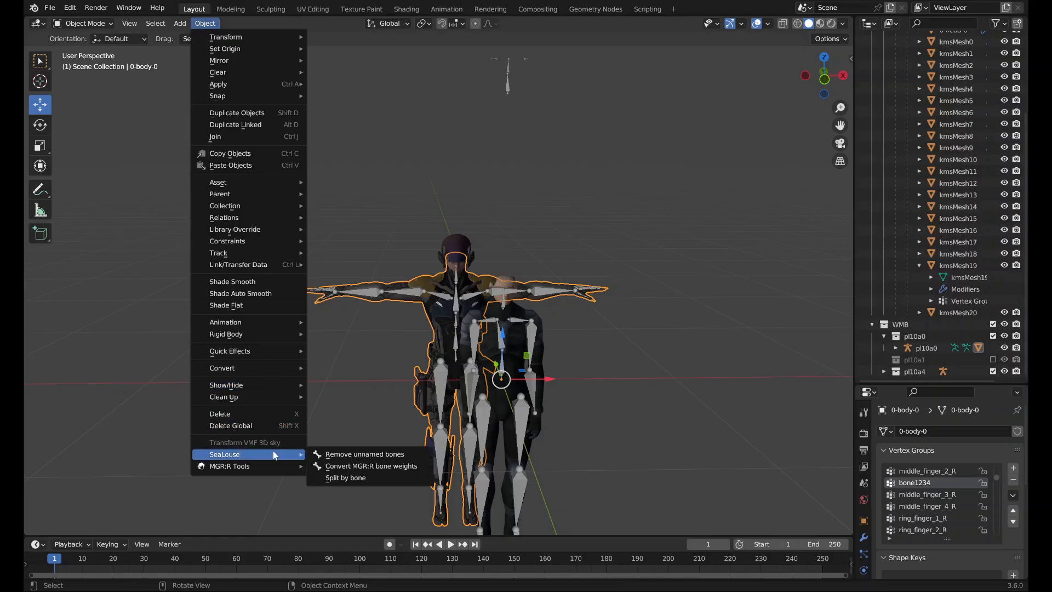
left_click(332, 455)
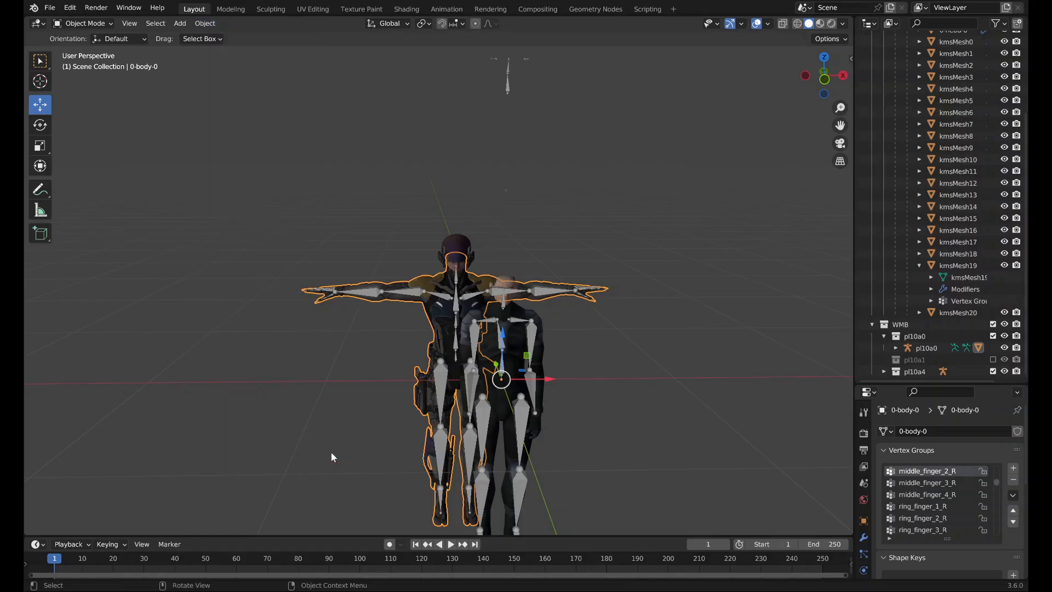
Review the list of vertex groups left on the 0-body-0 mesh.
scroll(421, 289, "up", 5)
key("z")
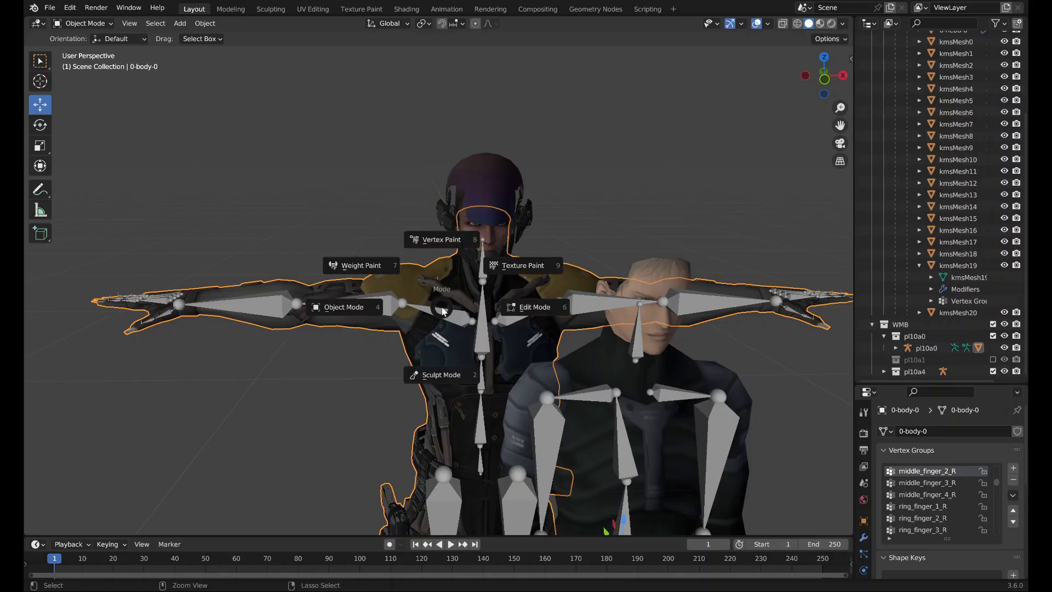
scroll(935, 493, "down", 1)
scroll(935, 493, "down", 10)
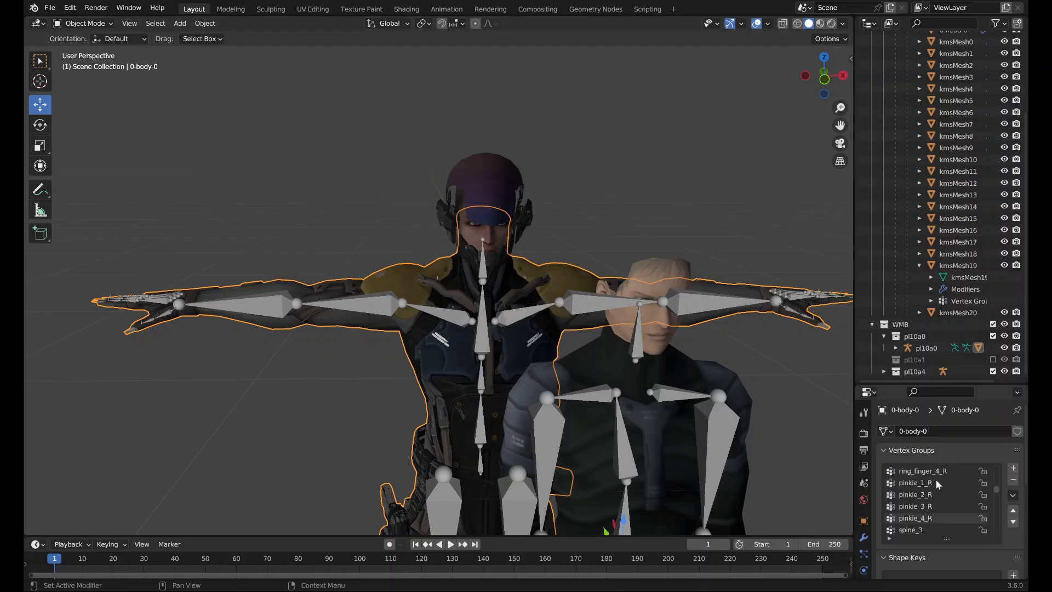
scroll(935, 488, "down", 3)
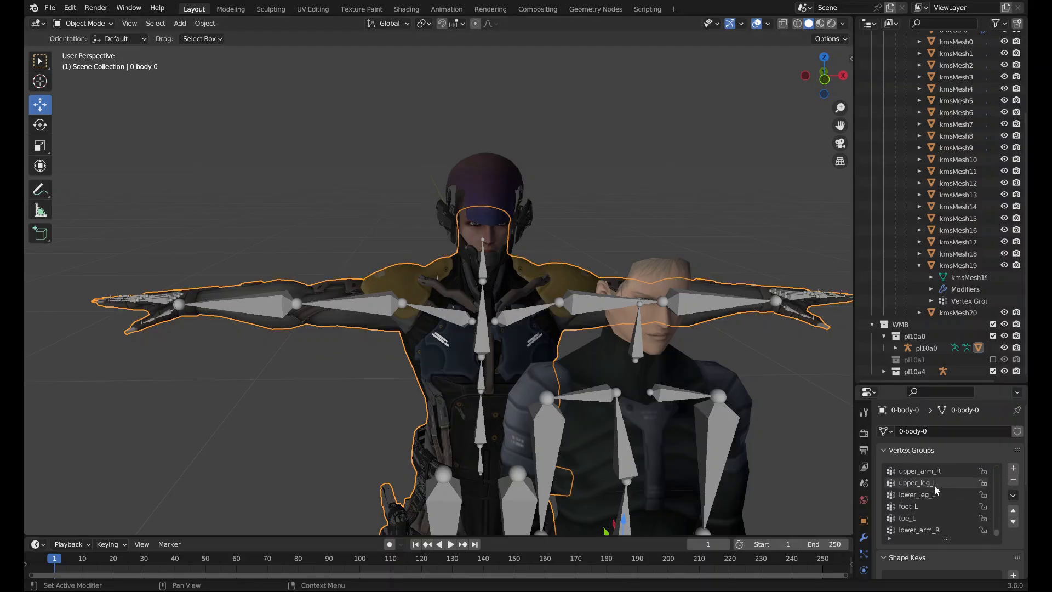
Put 0-body-0 in Weight Paint mode and inspect the weights of the HIP and spine_1 groups.
left_click(84, 23)
left_click(83, 84)
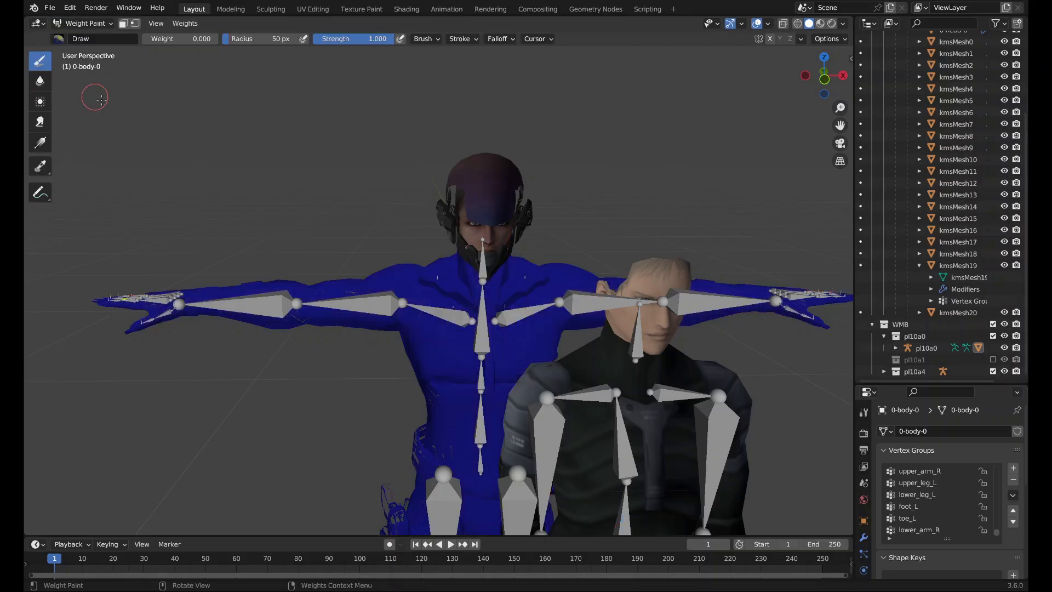
scroll(946, 478, "up", 10)
scroll(949, 488, "up", 10)
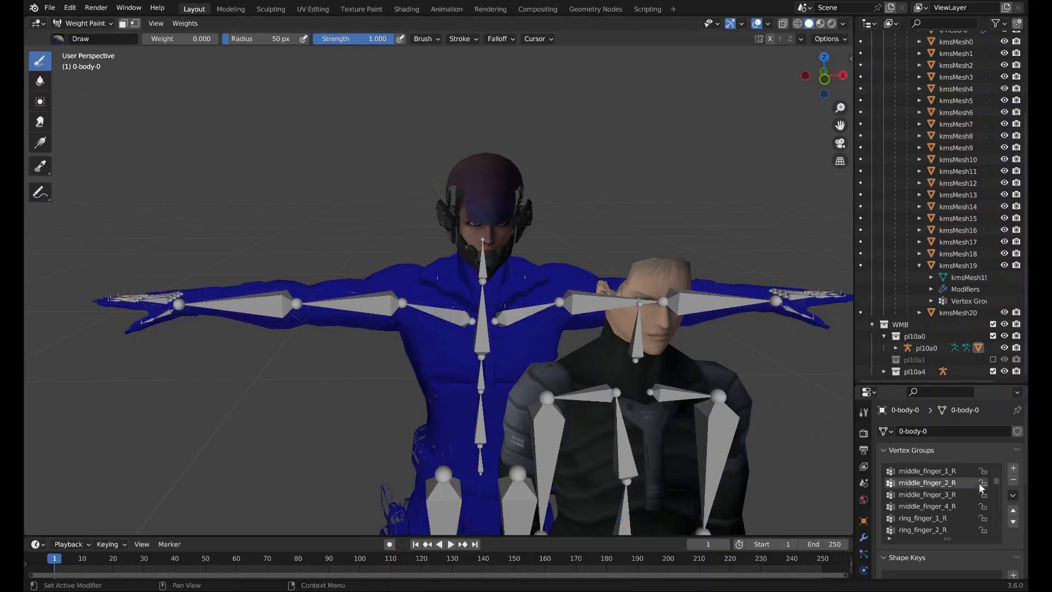
left_click(971, 475)
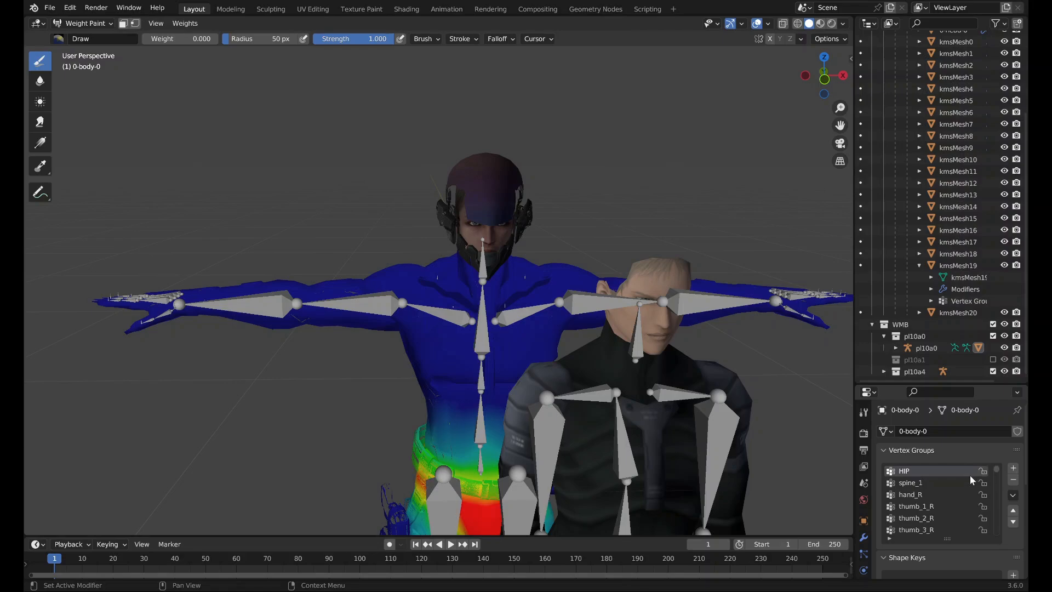
left_click(970, 481)
middle_click_drag(657, 394, 285, 241)
Compare the spine_3 weights with the spine_1 weights on the torso of 0-body-0.
scroll(963, 502, "down", 10)
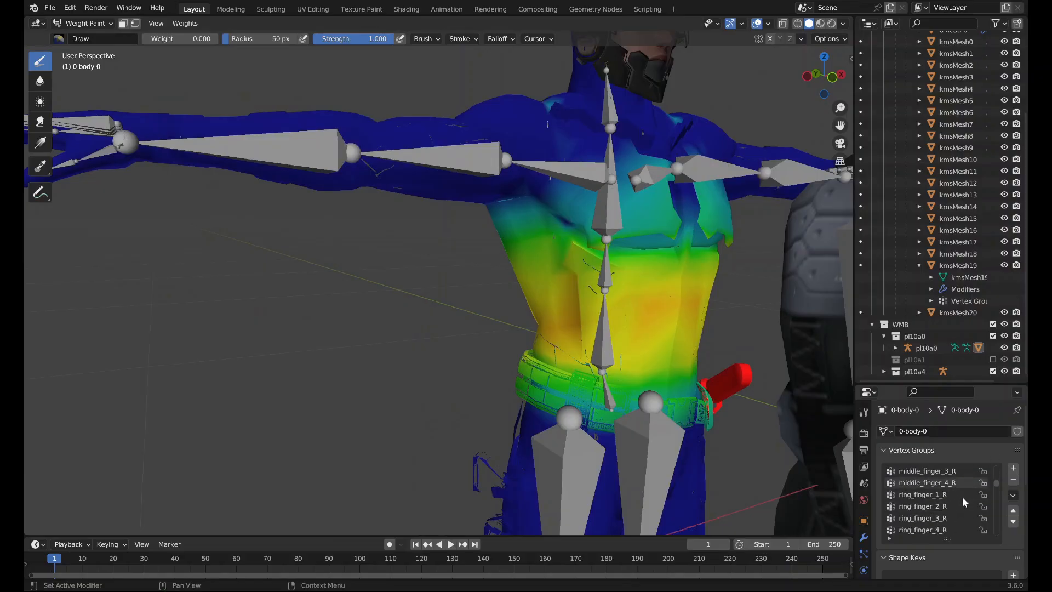
scroll(962, 494, "down", 7)
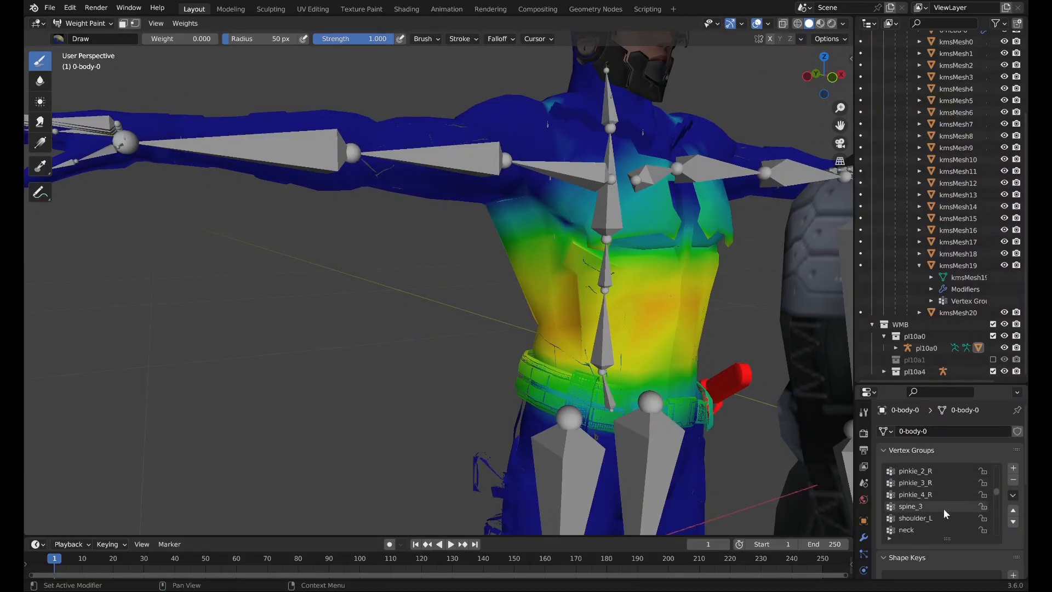
left_click(932, 507)
scroll(934, 493, "up", 17)
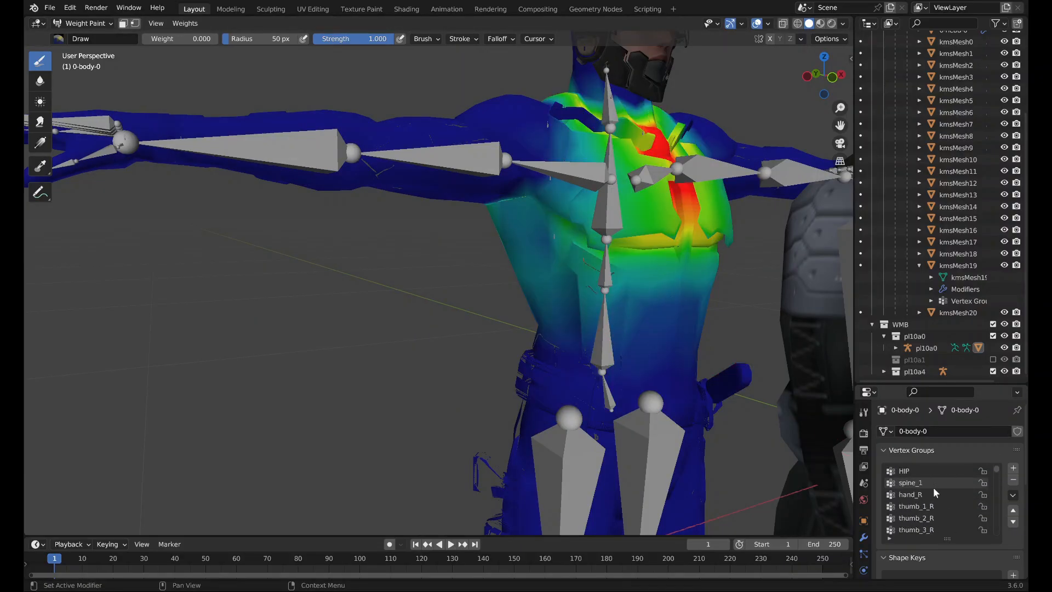
left_click(930, 482)
middle_click_drag(659, 204, 557, 264)
scroll(622, 283, "down", 8)
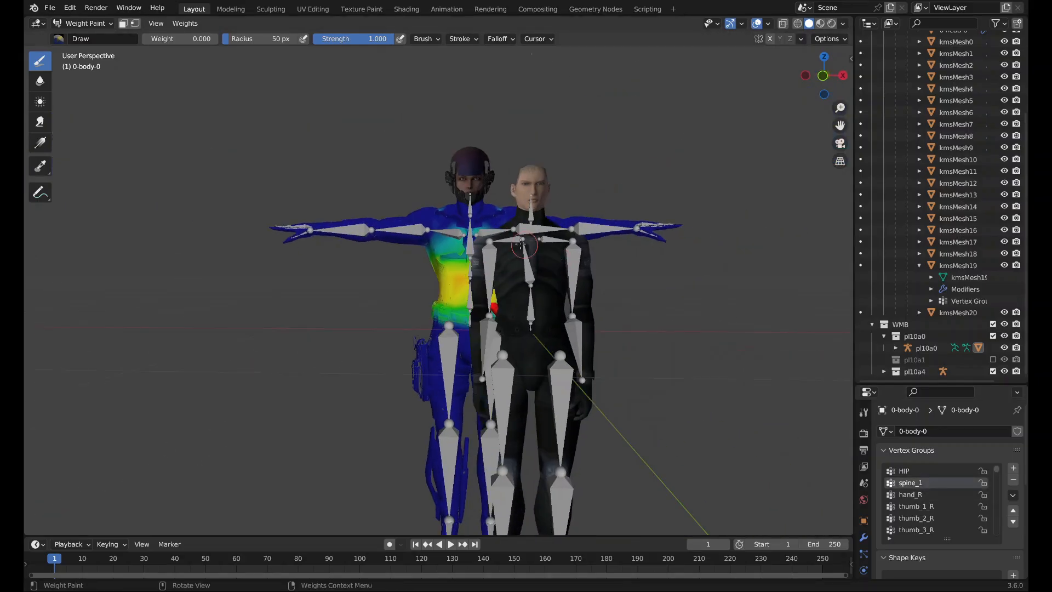
Return to Object Mode and select the rai_def_sh_mt_stage_r_plt0_r armature.
left_click(104, 23)
left_click(77, 35)
left_click(525, 261)
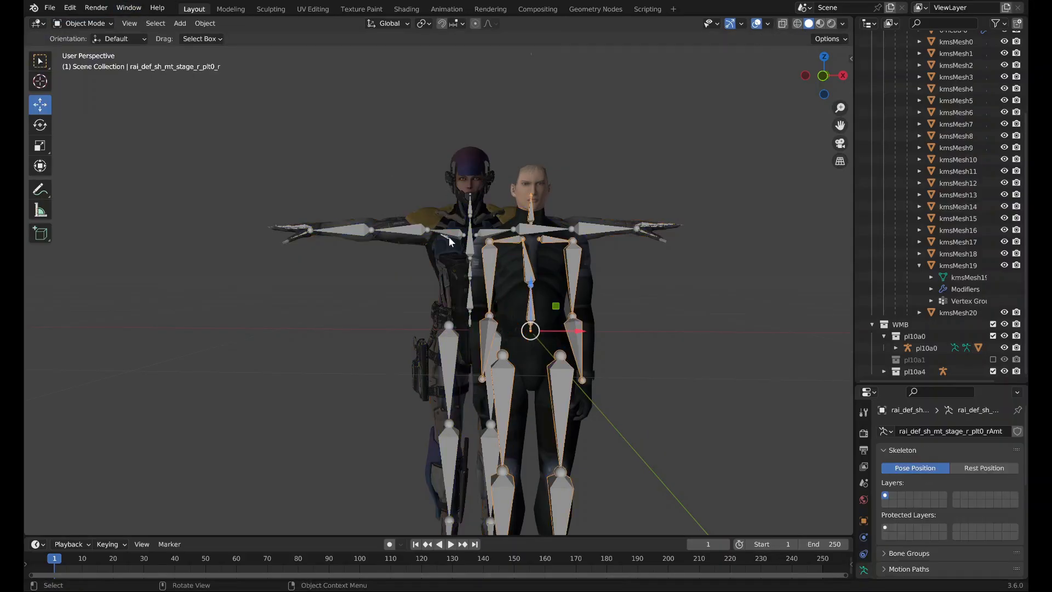
Select the pl10a0 armature in Pose Mode and move its HIP bone about 0.137 m along X onto the MGS2 body.
left_click(472, 236)
middle_click_drag(474, 237, 636, 272)
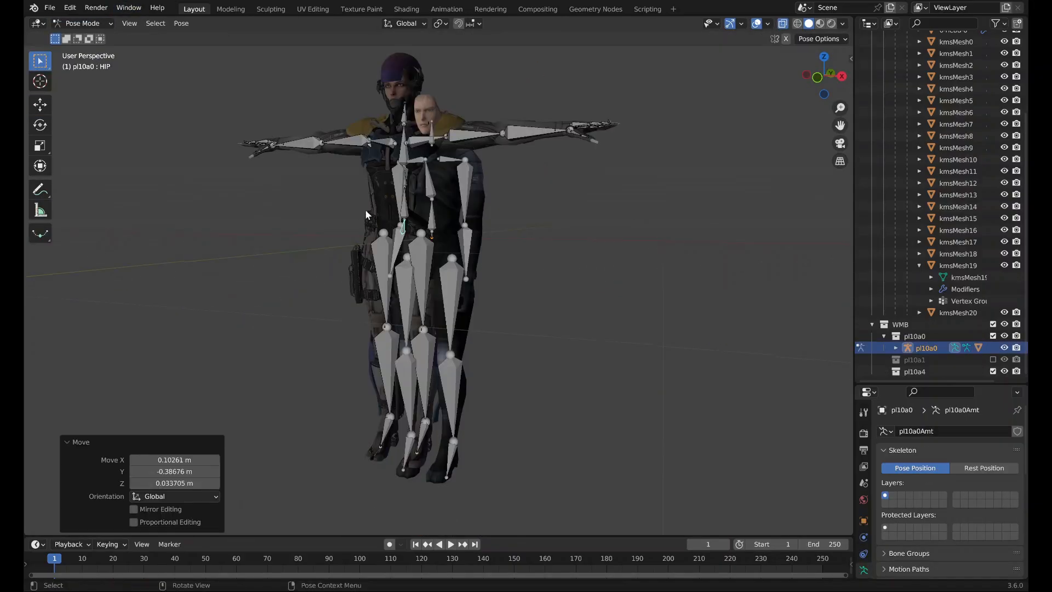
middle_click_drag(365, 209, 401, 221)
key("g")
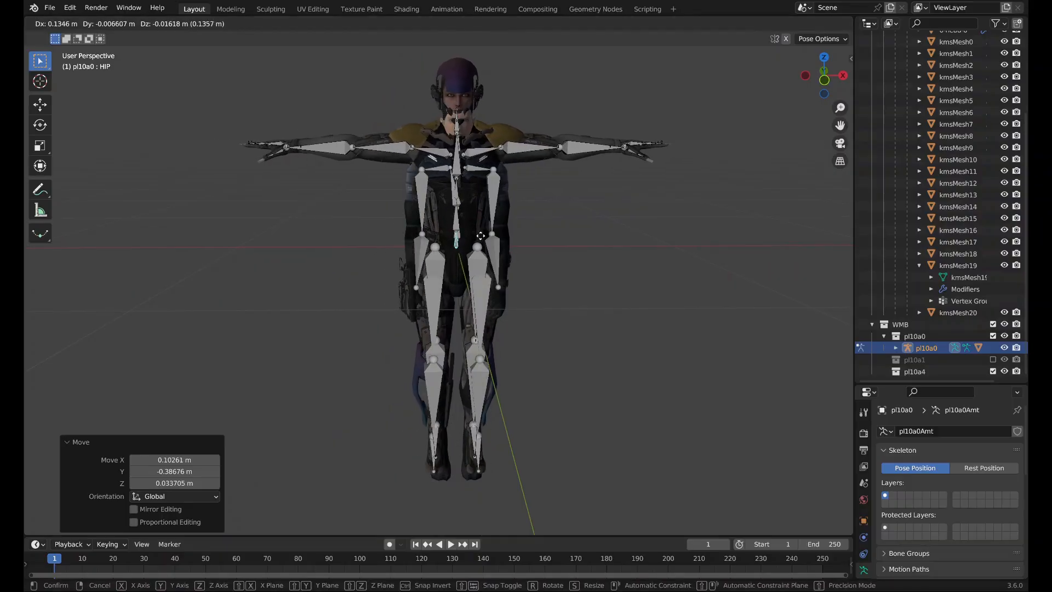
left_click(481, 239)
Scale the HIP bone of pl10a0 down uniformly to about 0.868.
scroll(493, 222, "up", 3)
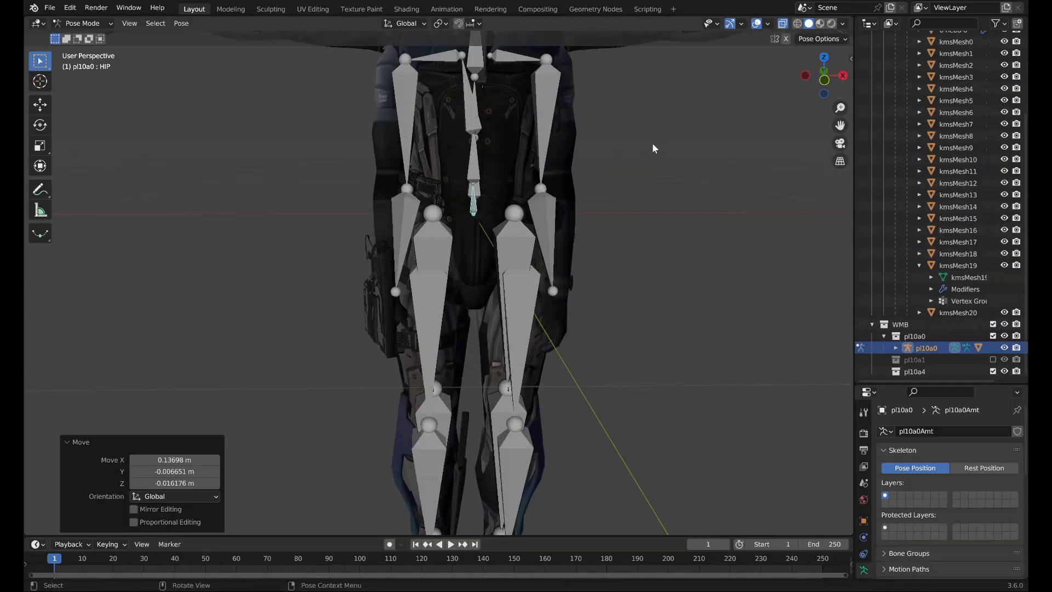
scroll(651, 144, "down", 3)
key("s")
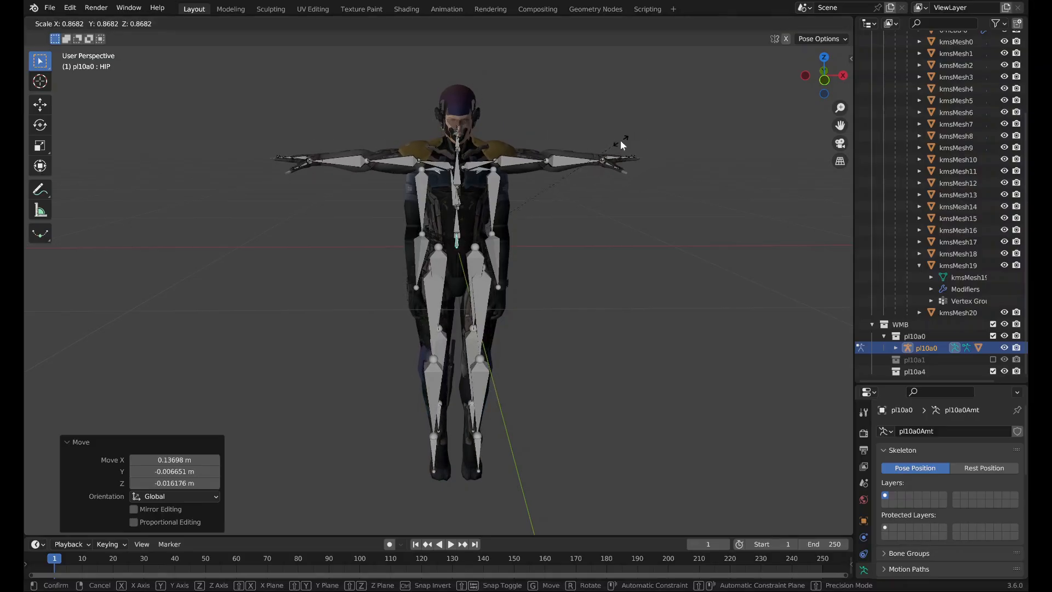
left_click(620, 143)
In the front view, move the HIP bone beside the MGS2 body and scale it up by about 1.114.
left_click(824, 76)
key("g")
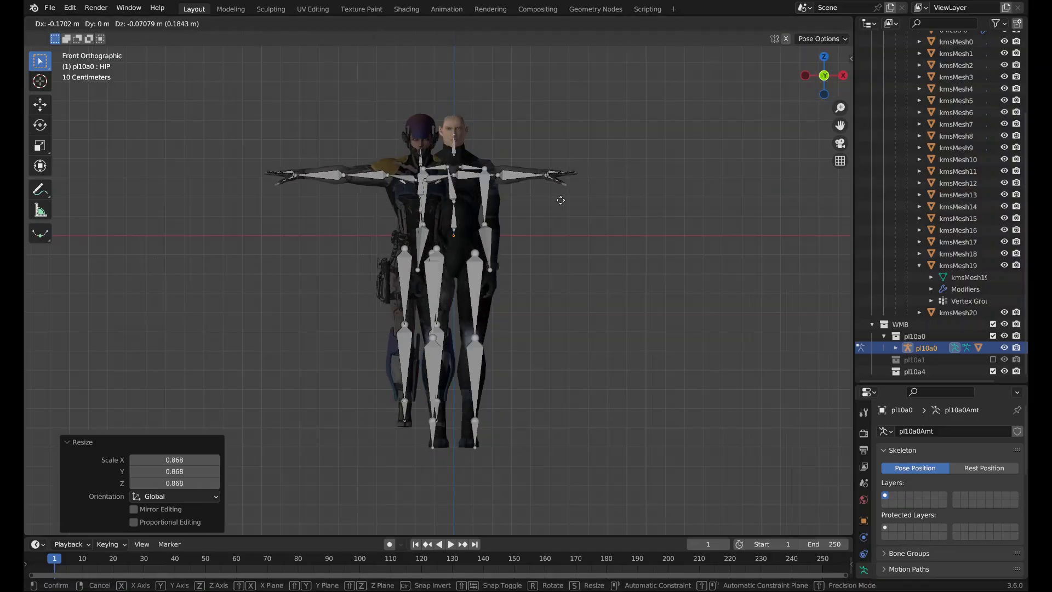
key("s")
left_click(565, 195)
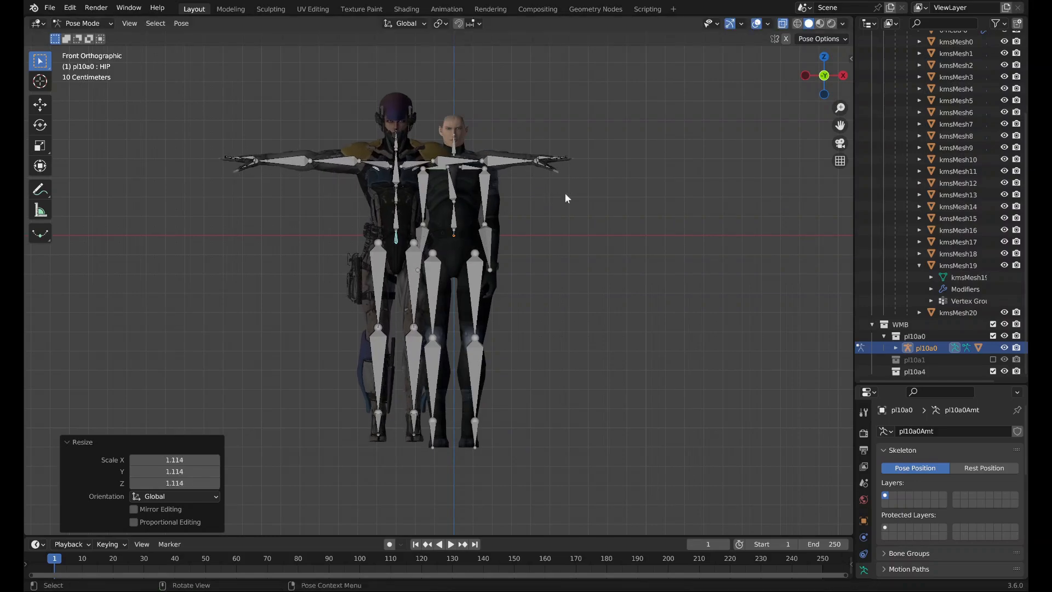
Refine the HIP bone's fit by scaling it about 0.981 and repositioning it about 0.113 m along X towards the MGS2 body.
key("g")
key("s")
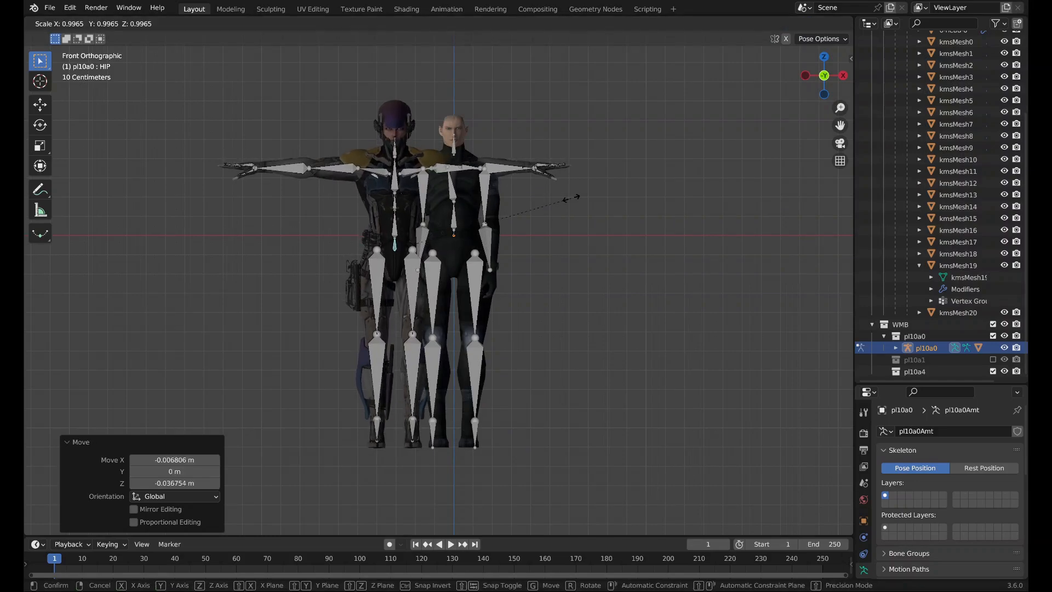
left_click(568, 202)
key("g")
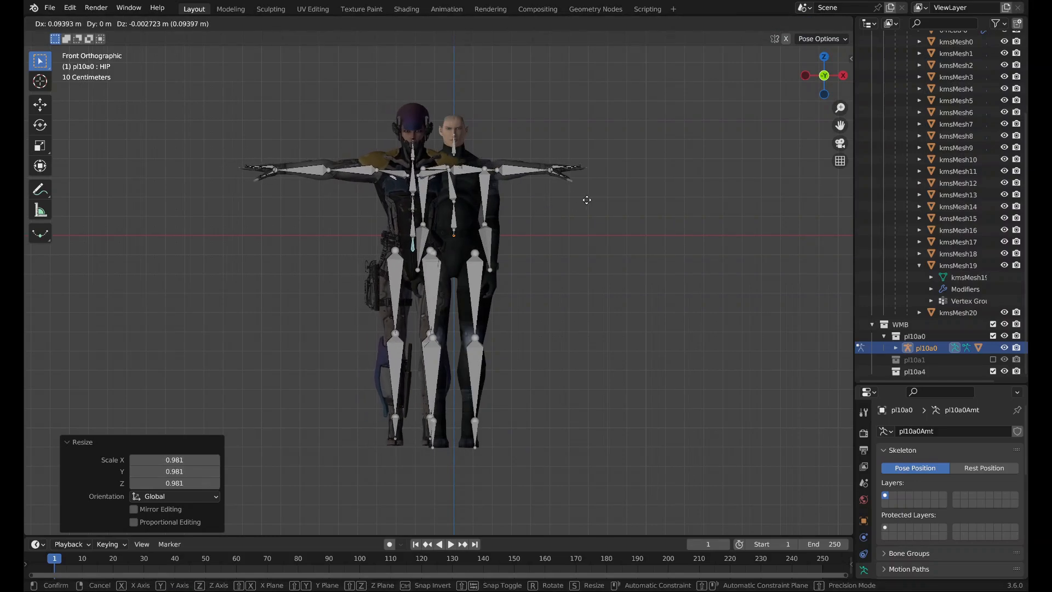
left_click(586, 203)
Compare the shoulder and neck joints of both skeletons and scale the HIP bone by about 1.023.
scroll(585, 200, "up", 6)
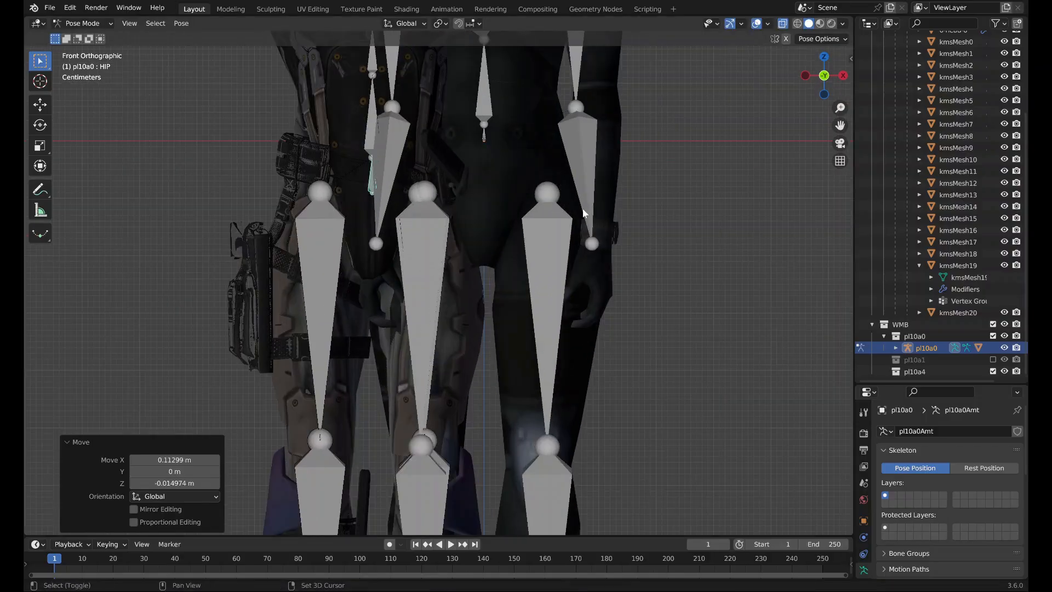
middle_click_drag(584, 204, 586, 497, "shift")
scroll(531, 331, "up", 2)
middle_click_drag(514, 289, 513, 343, "shift")
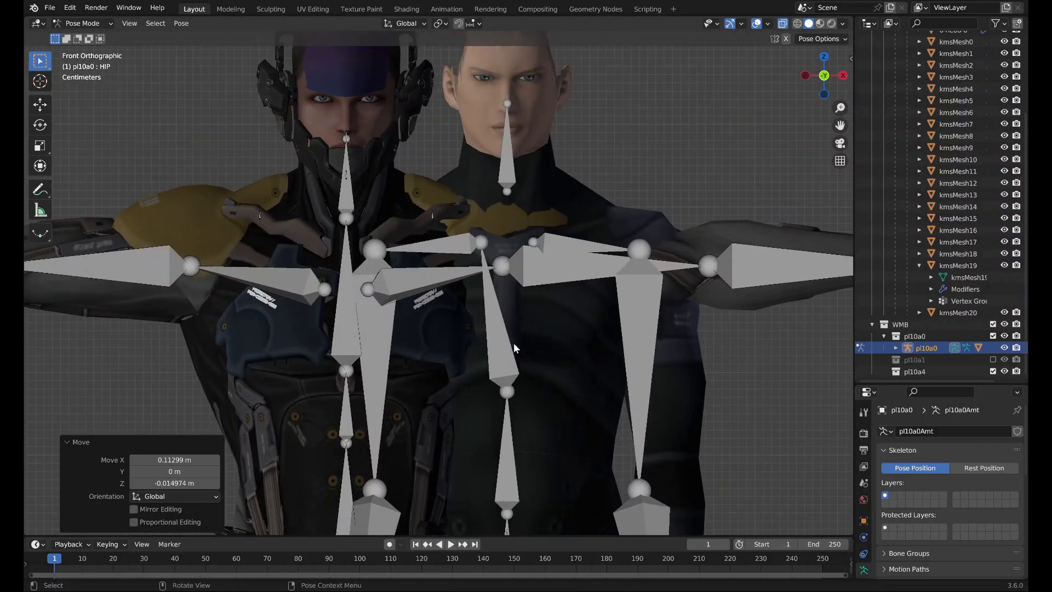
key("s")
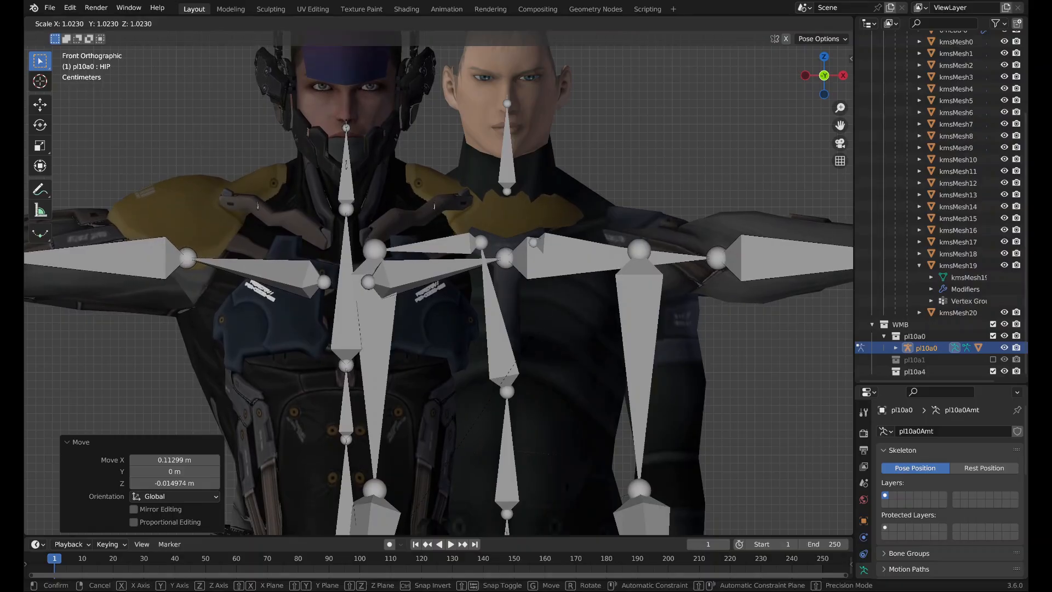
left_click(527, 336)
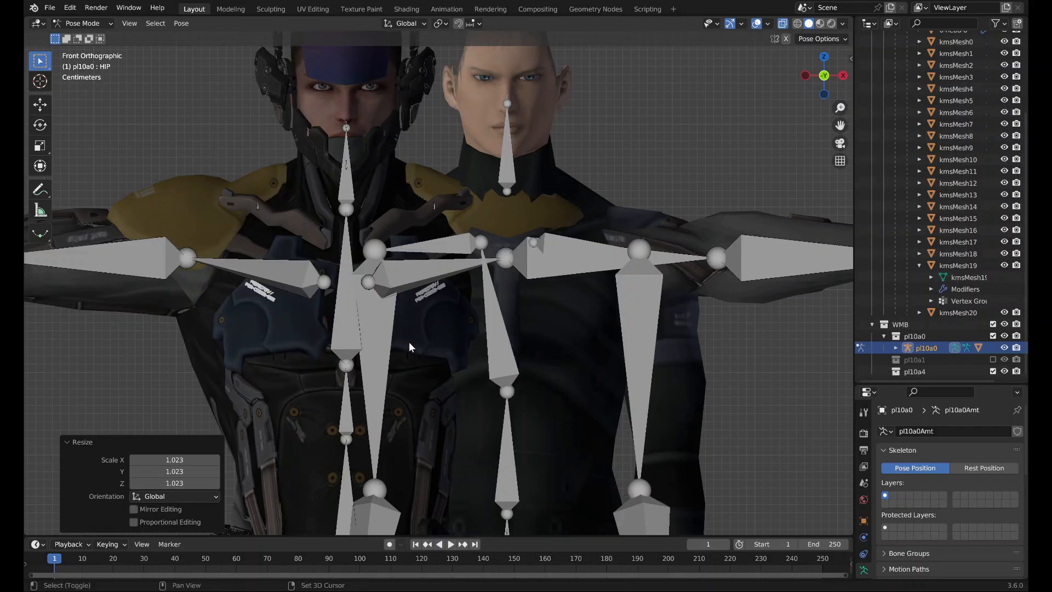
Compare the leg and foot joints of both skeletons and scale the HIP bone by about 0.985.
middle_click_drag(433, 99, 447, 294, "shift")
middle_click_drag(462, 414, 462, 117, "shift")
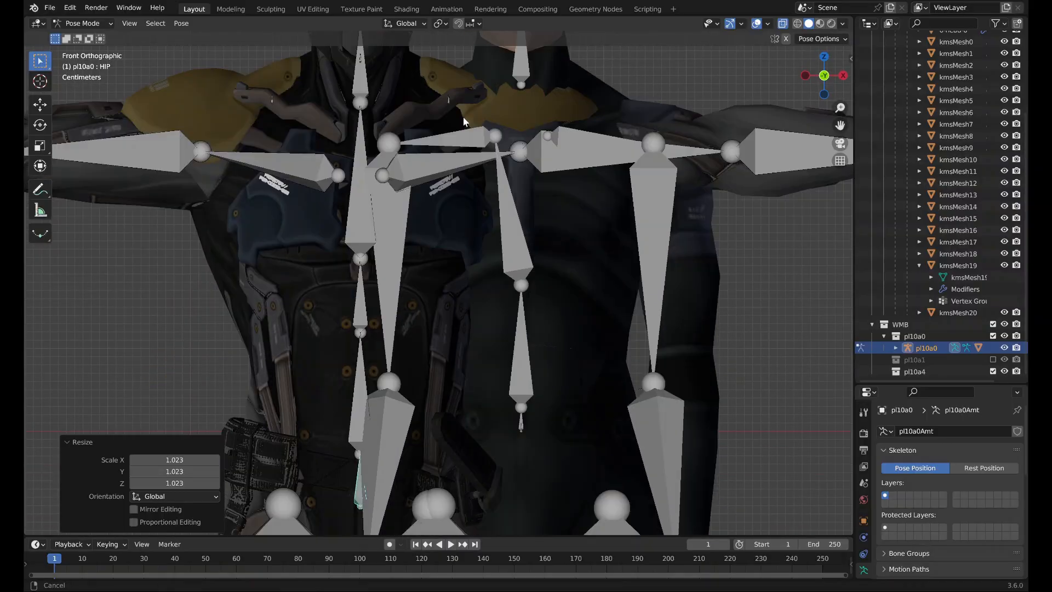
mouse_move(465, 363)
middle_mouse_down("shift")
mouse_move(482, 499)
mouse_move(483, 354)
middle_mouse_up("shift")
scroll(483, 355, "down", 6)
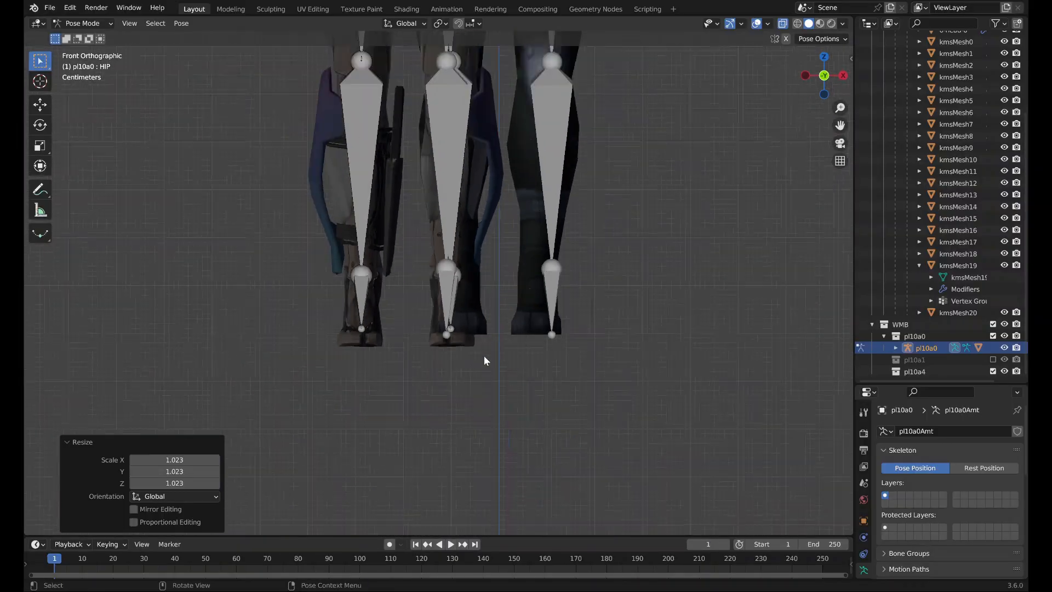
scroll(486, 315, "up", 3, "shift")
key("s")
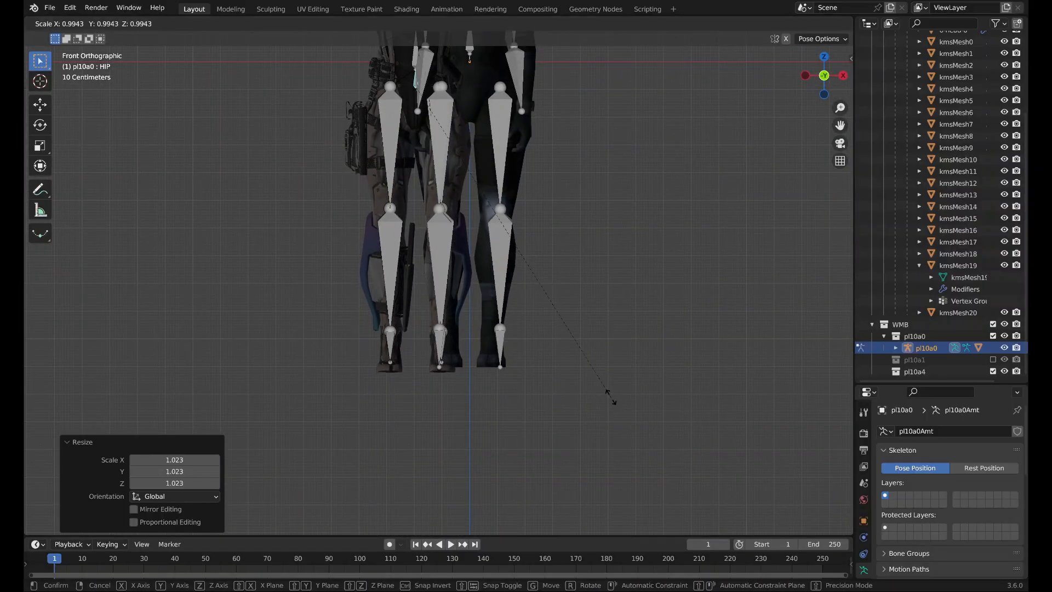
left_click(605, 395)
Move the HIP bone about 0.218 m along negative X, clear of the MGS2 body, and about 0.005 m up.
scroll(570, 334, "up", 4)
middle_click_drag(551, 307, 534, 392, "shift")
scroll(495, 358, "down", 5)
key("g")
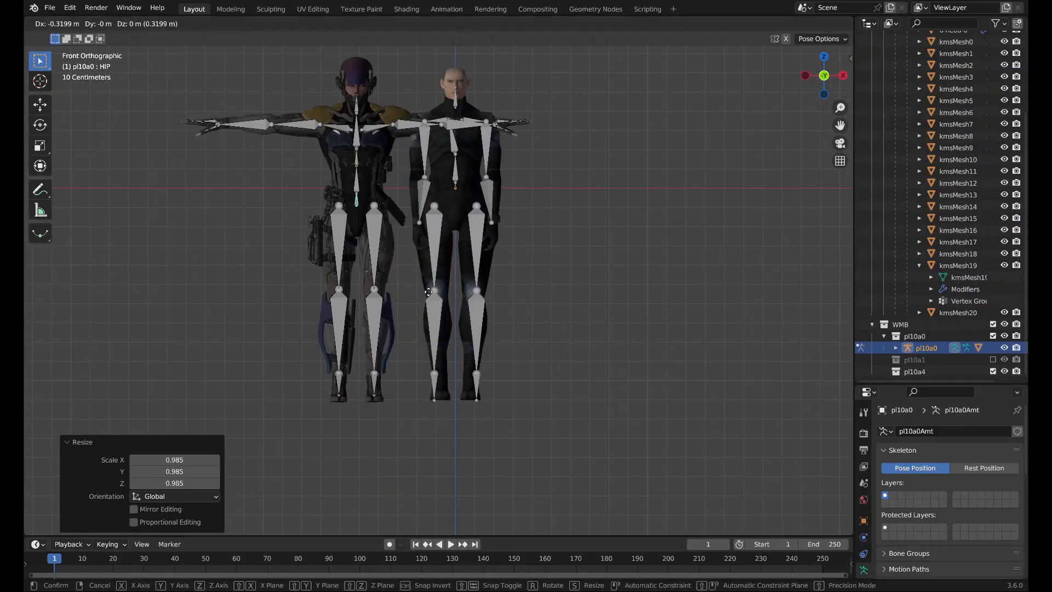
left_click(448, 290)
Move the HIP bone about 0.41 m along global X to centre pl10a0 on the MGS2 skeleton.
scroll(456, 228, "up", 3)
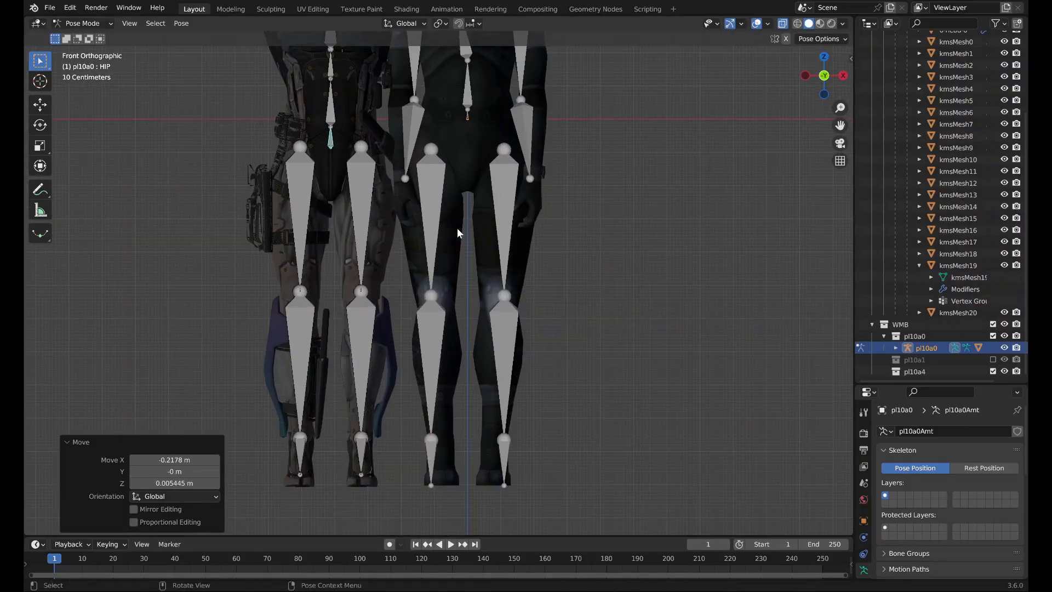
key("g")
key("x")
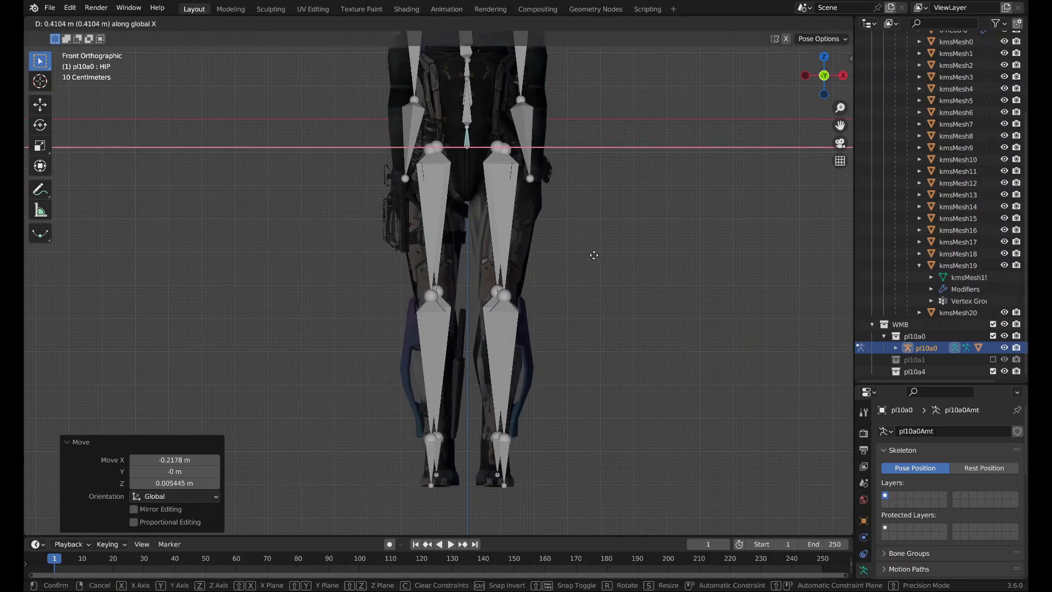
left_click(593, 255)
In a side view, rotate the neck bone of pl10a0 backwards a few degrees.
scroll(591, 252, "up", 4)
middle_click_drag(590, 249, 559, 341, "shift")
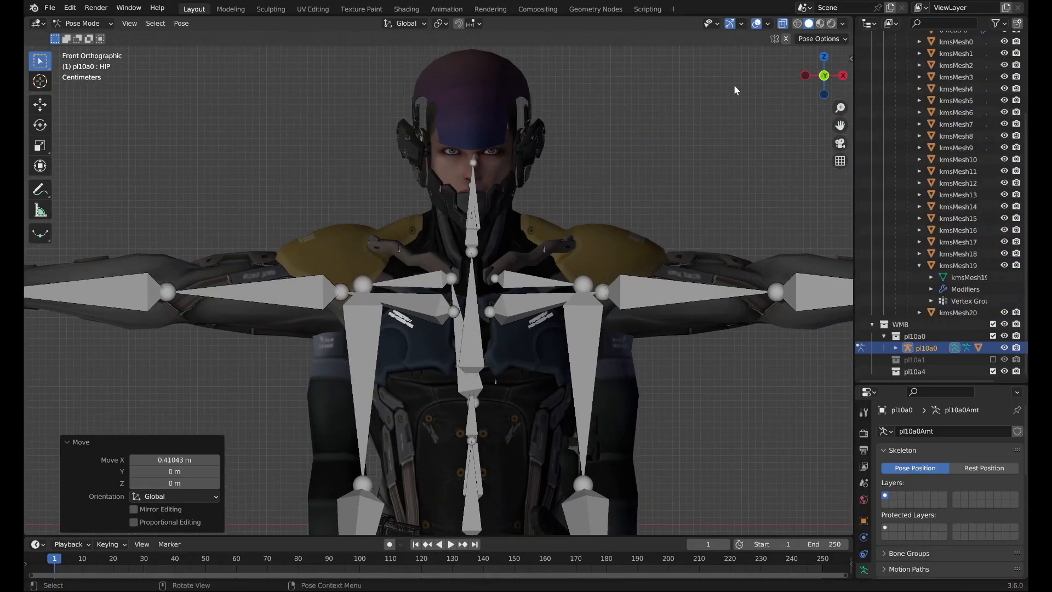
left_click(804, 76)
middle_click_drag(735, 133, 578, 163, "shift")
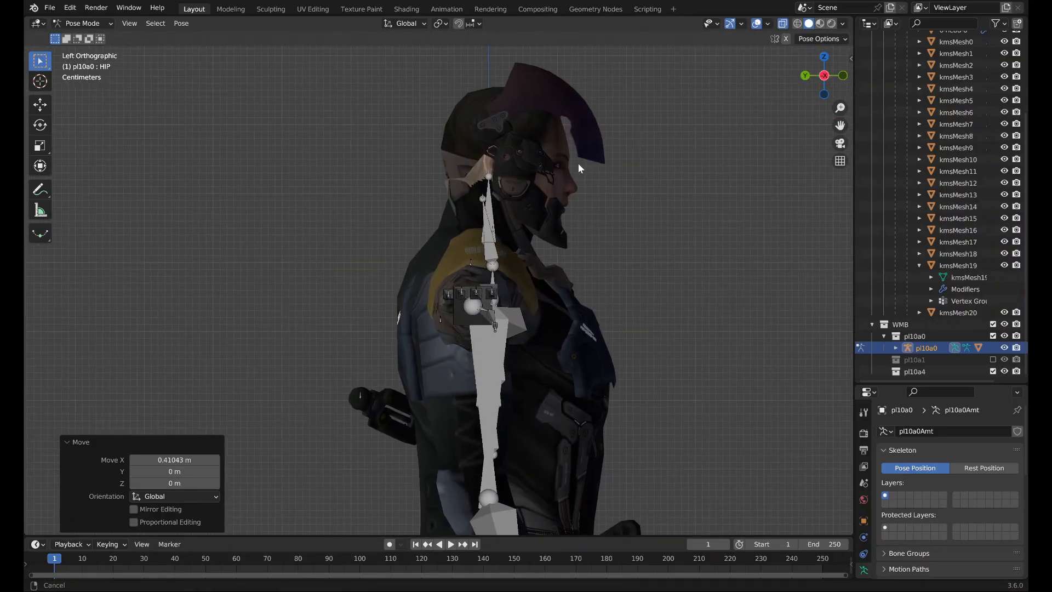
left_click(494, 211)
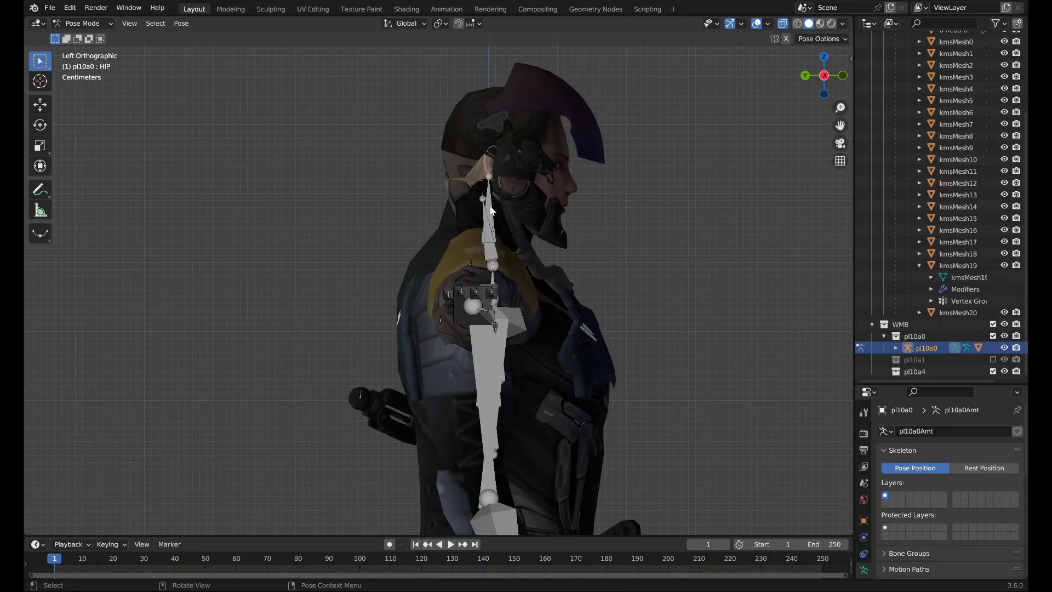
left_click(486, 220)
key("r")
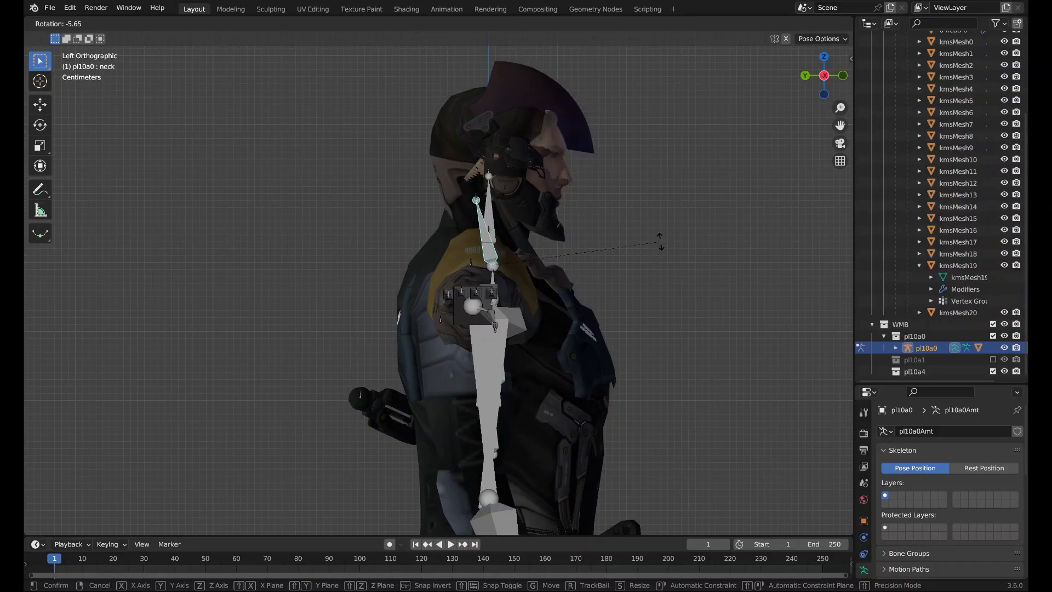
left_click(658, 236)
Rotate the head bone by about 2.4° in the side view to level the head.
left_click(478, 199)
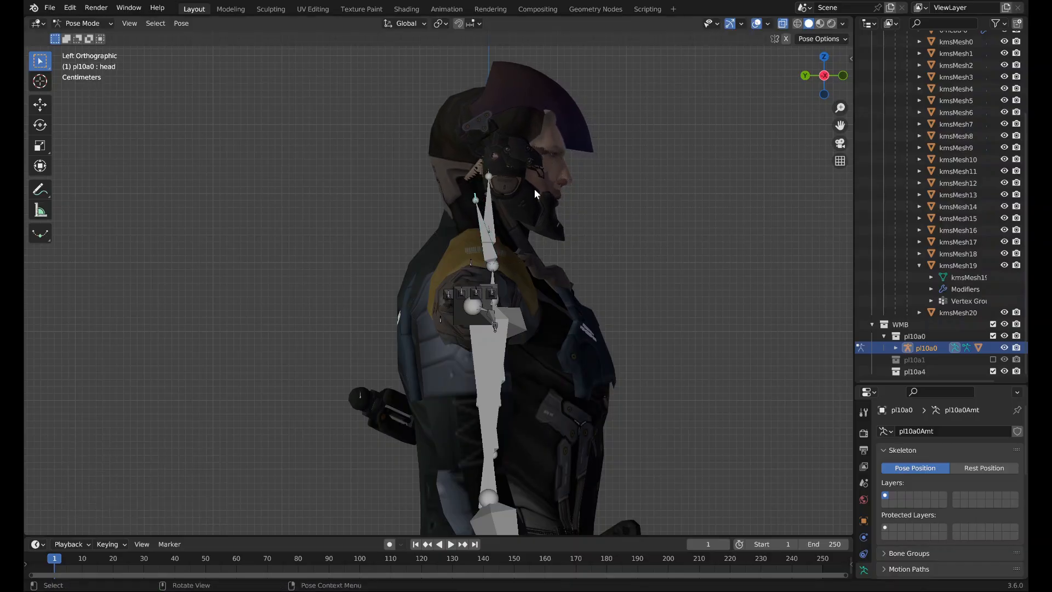
key("r")
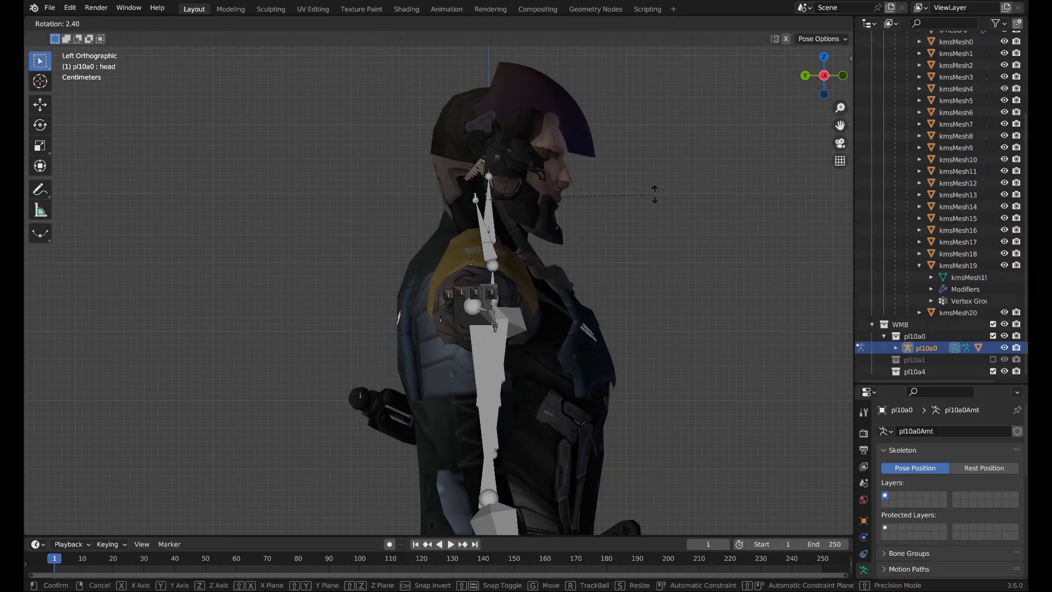
left_click(654, 195)
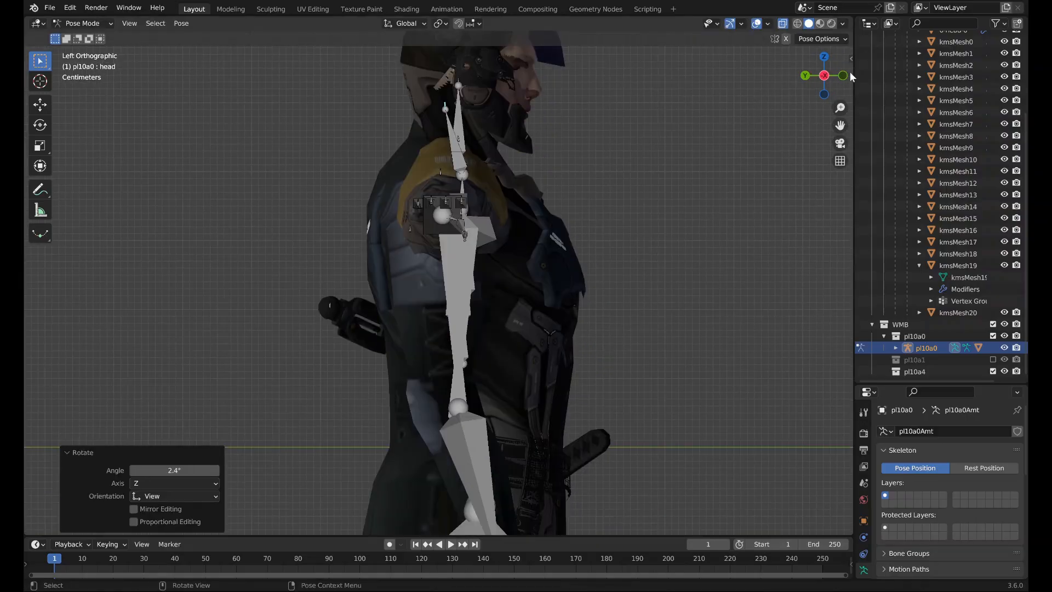
In the front view, select the HIP bone and scale it by about 1.007.
left_click(843, 75)
left_click(468, 459)
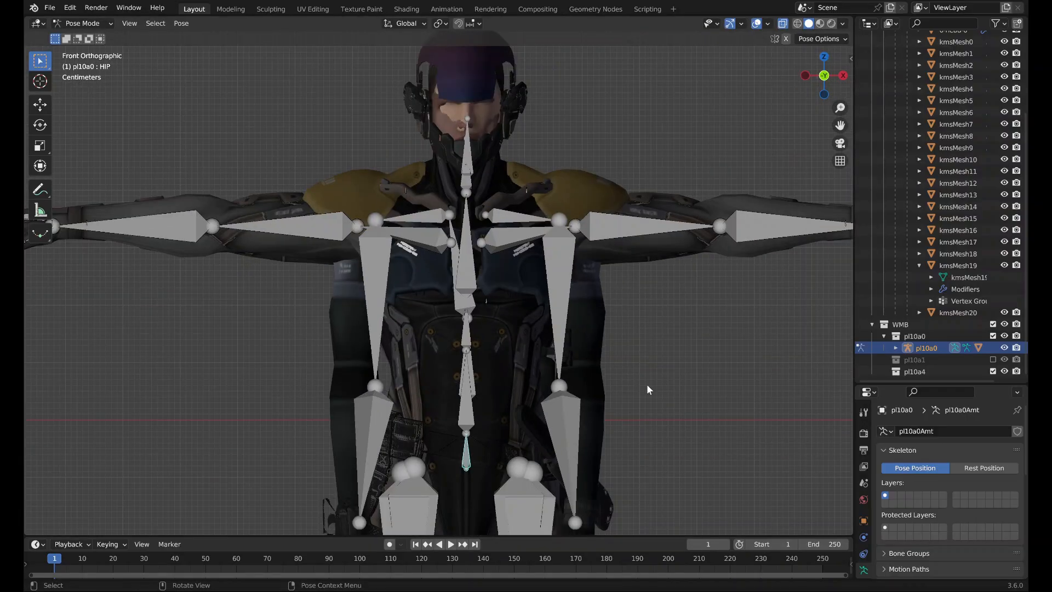
key("s")
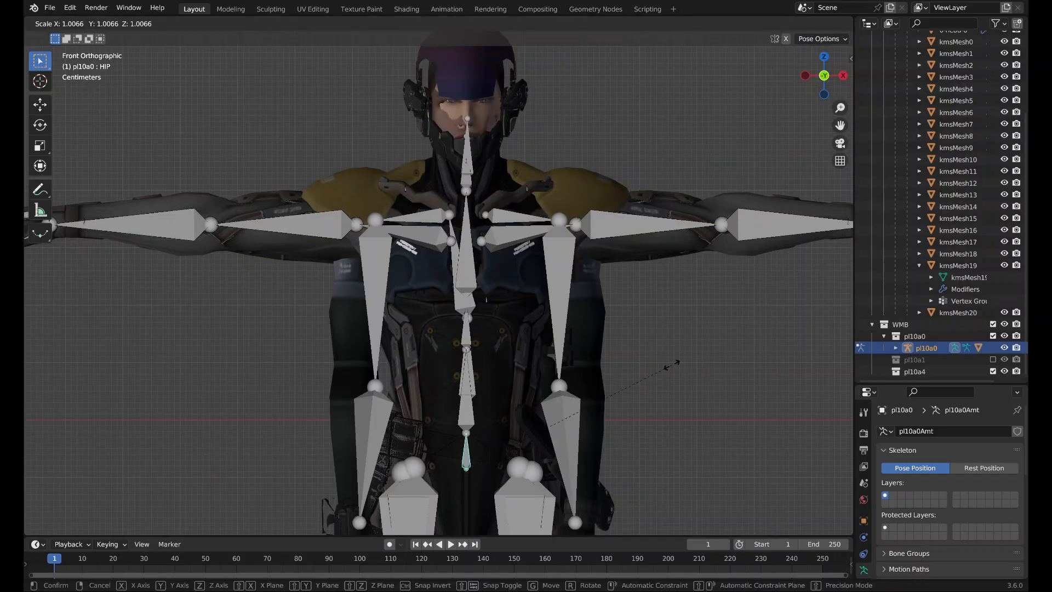
left_click(670, 366)
Raise the HIP bone about 0.0123 m along Z so the feet line up with the MGS2 model.
middle_click_drag(658, 402, 687, 184, "shift")
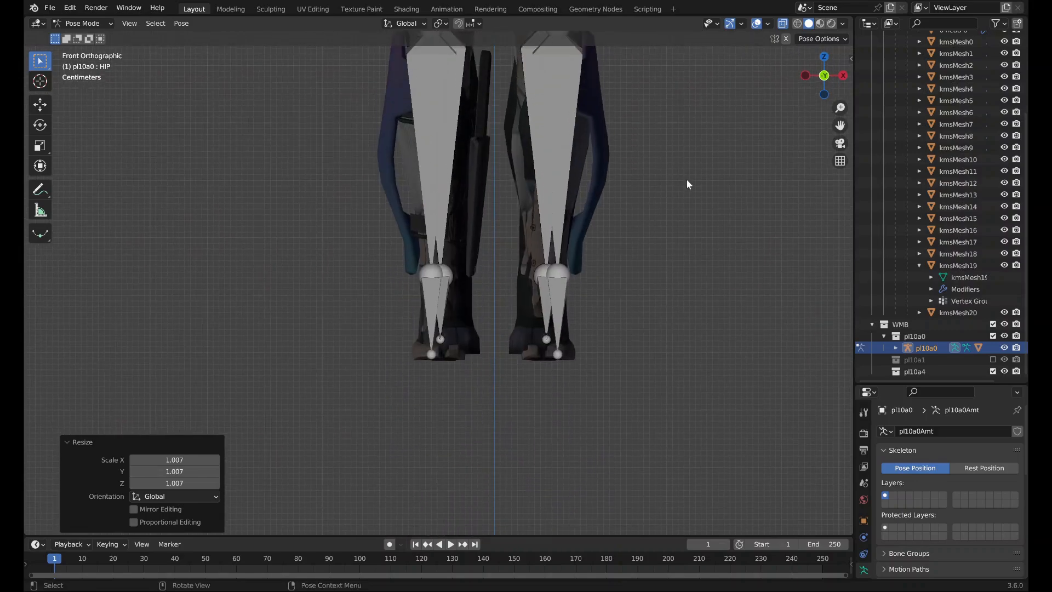
key("g")
key("z")
left_click(690, 230)
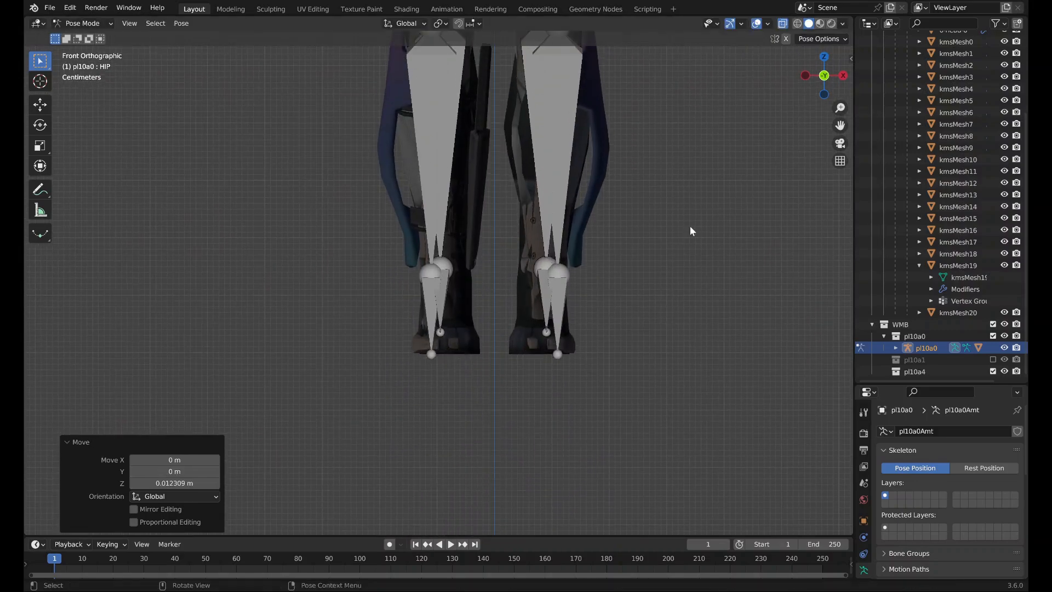
Select the neck bone and rotate it by about -1.94° in the right view to adjust the head's fit.
middle_click_drag(689, 219, 668, 507, "shift")
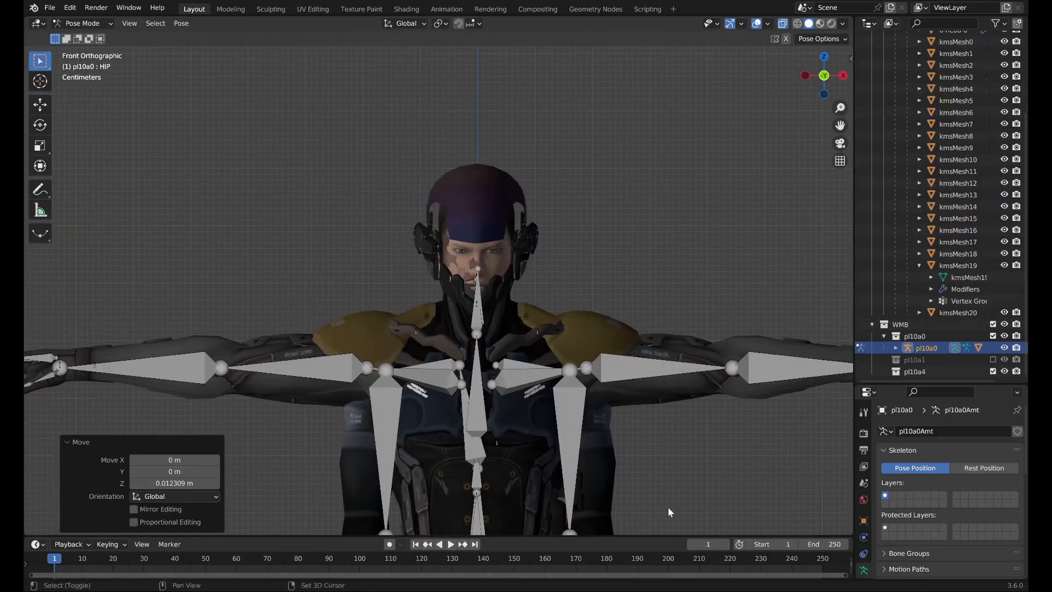
scroll(640, 308, "up", 4)
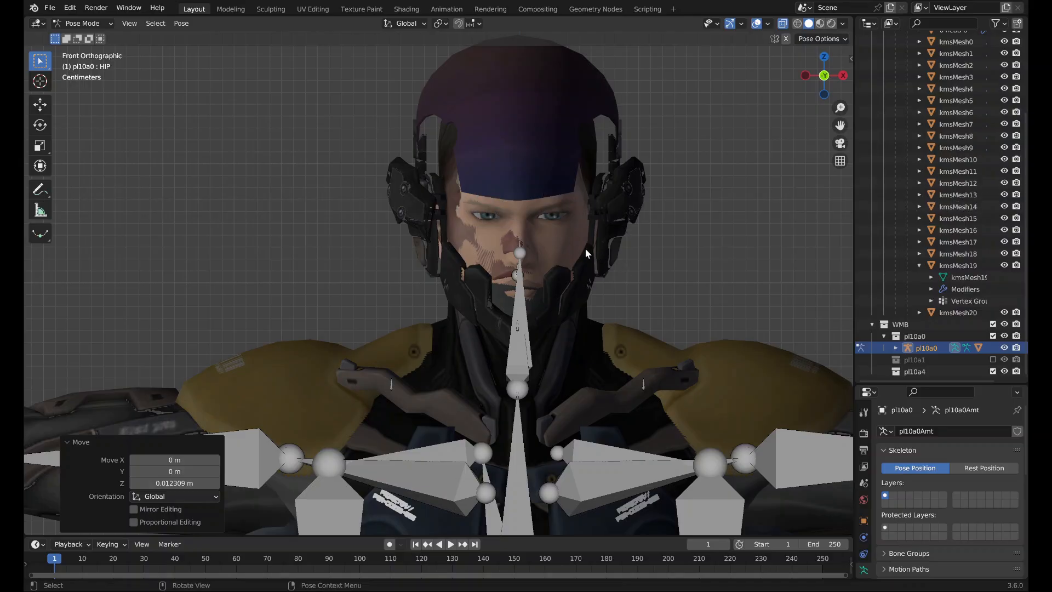
middle_click_drag(585, 253, 509, 248)
middle_click_drag(512, 244, 492, 247)
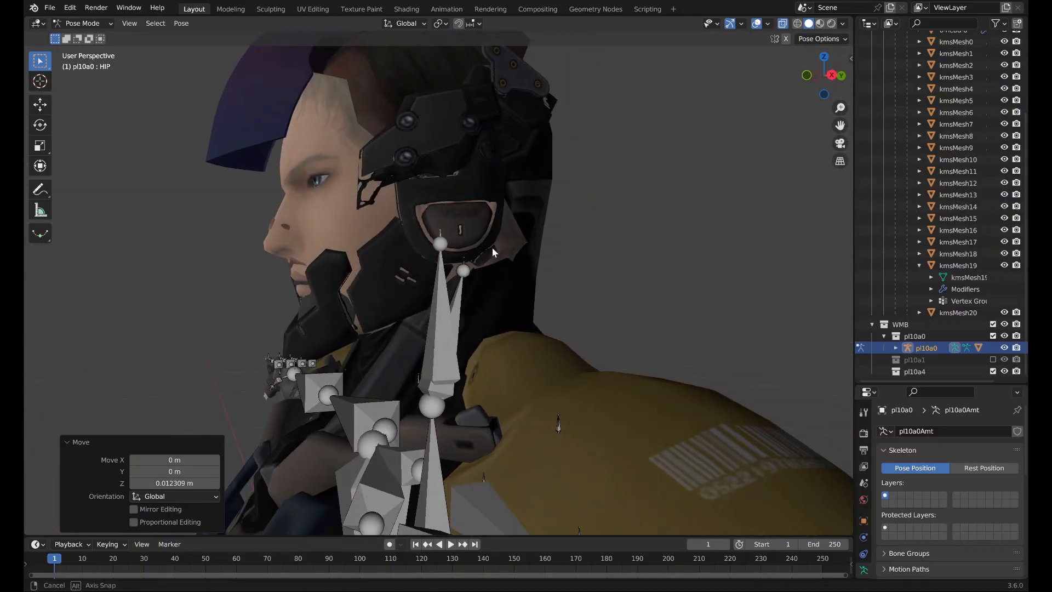
left_click(455, 316)
left_click(832, 77)
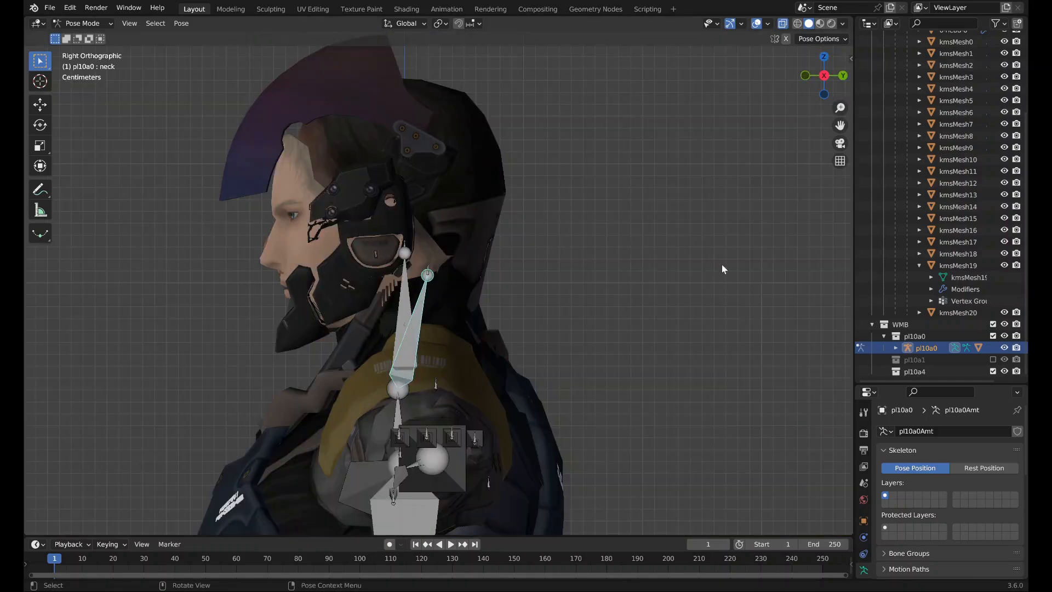
key("r")
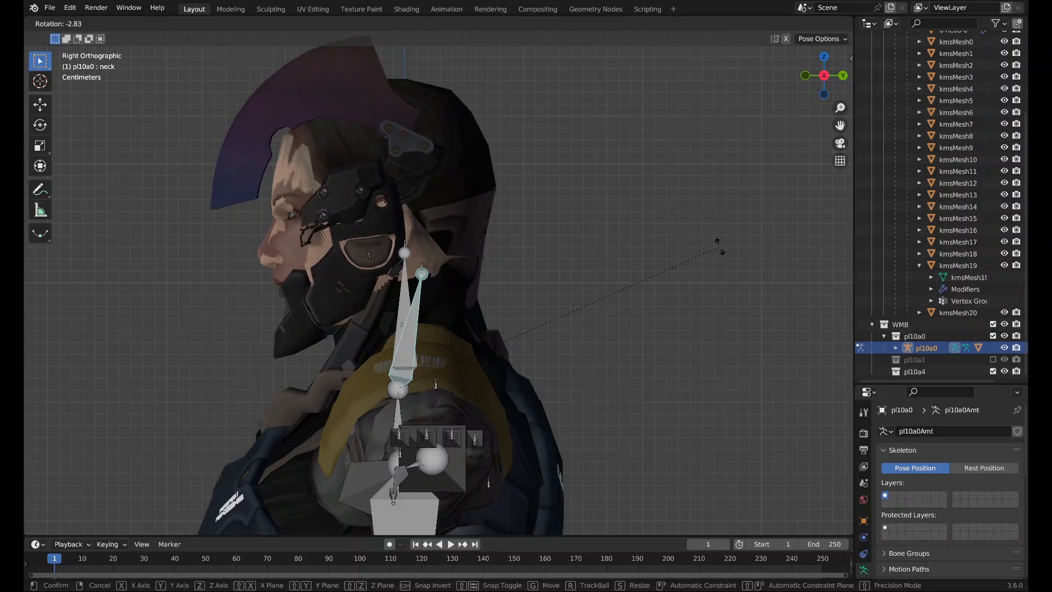
left_click(726, 250)
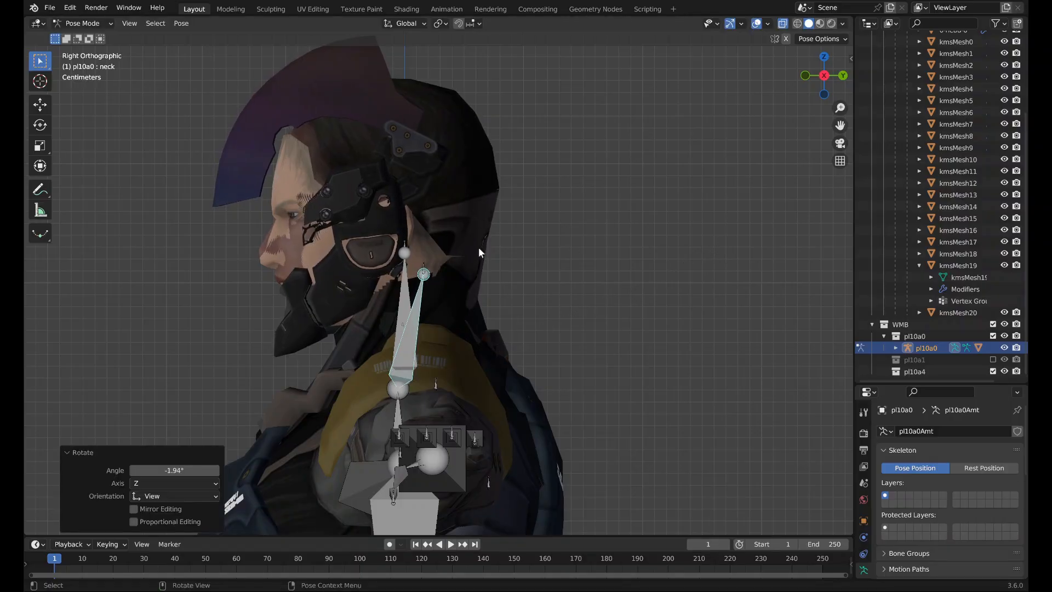
Select the head bone and rotate it by about -2.66° in the right view, checking the fit from the front.
left_click(427, 270)
key("r")
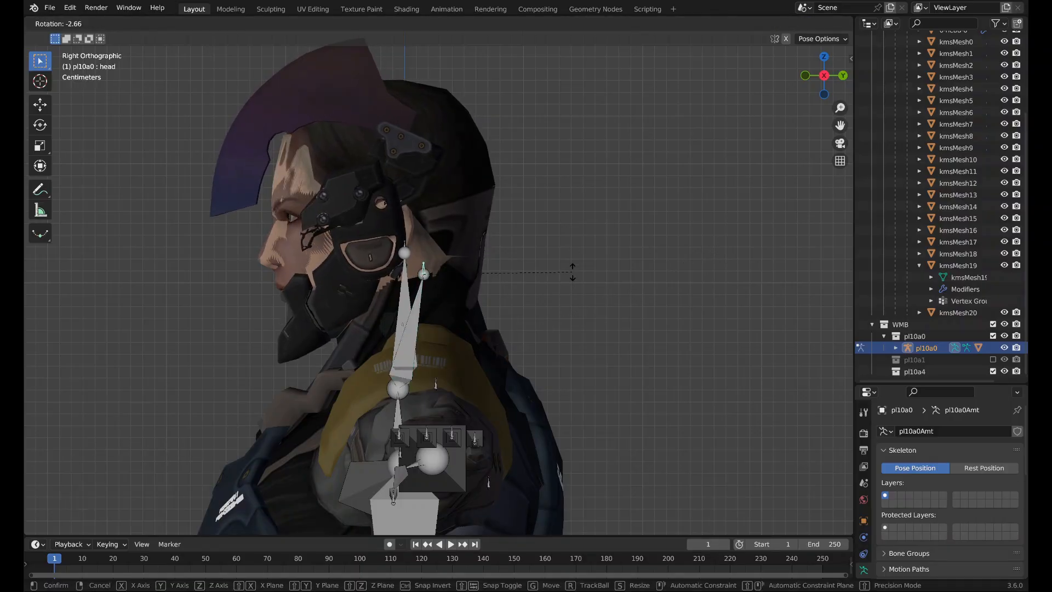
left_click(572, 271)
left_click(805, 76)
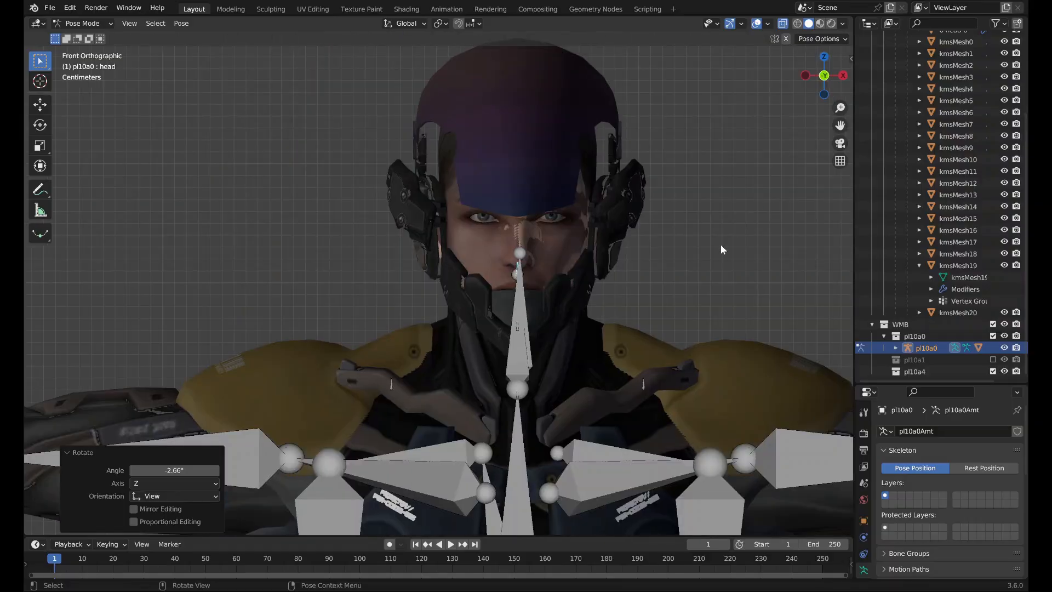
Switch to Object Mode, select the 0-body-0 mesh, and show its material slots in an enlarged properties editor.
middle_click_drag(714, 246, 691, 235)
scroll(690, 234, "down", 5)
middle_click_drag(492, 436, 518, 75, "shift")
middle_click_drag(544, 158, 591, 219)
scroll(626, 223, "down", 3)
scroll(591, 219, "down", 2)
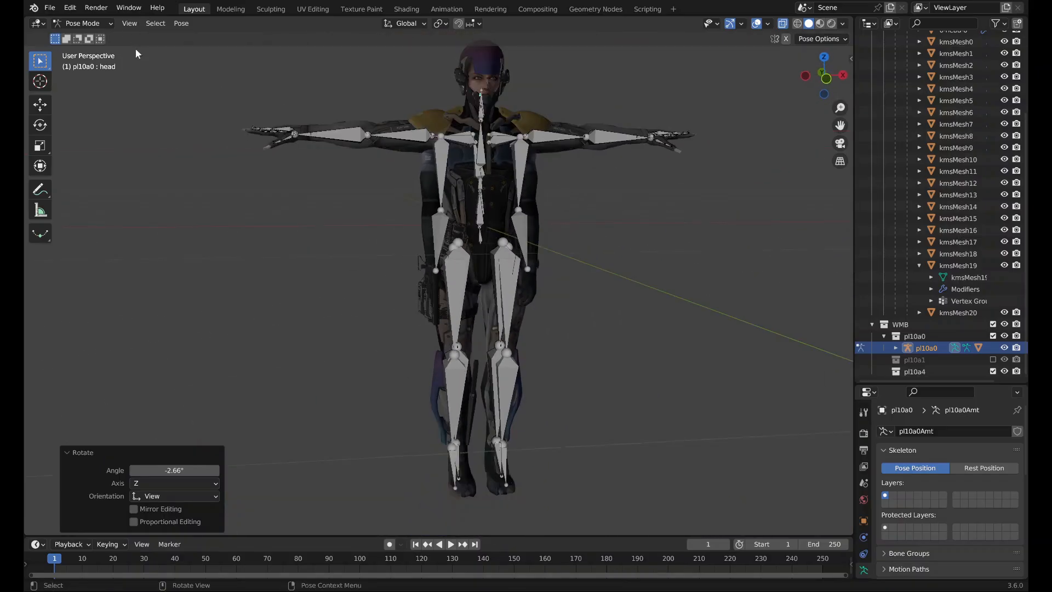
left_click(82, 23)
left_click(83, 35)
left_click(460, 120)
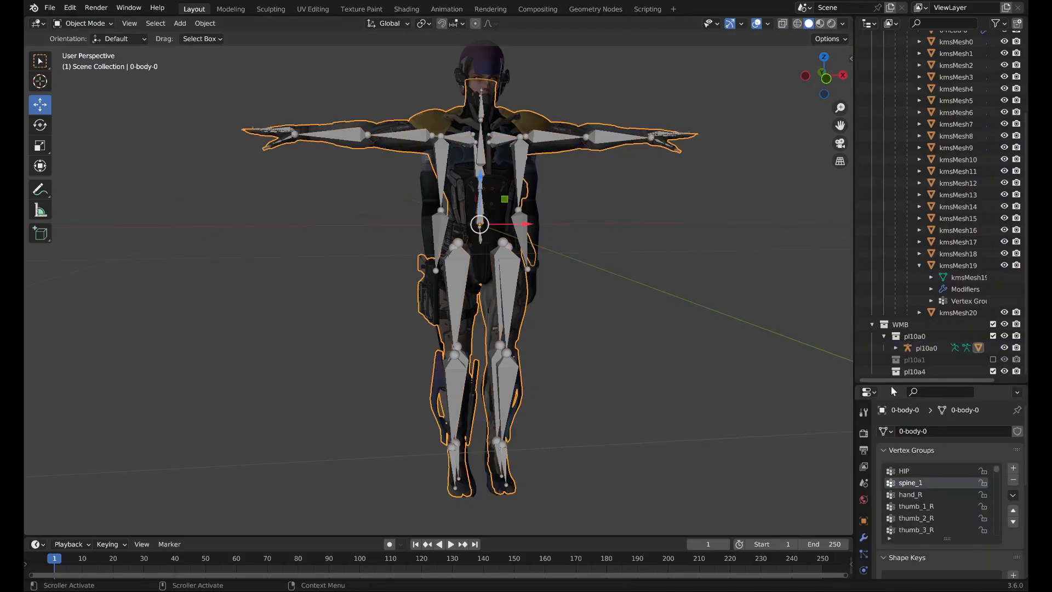
left_click_drag(893, 391, 918, 175)
left_click(863, 411)
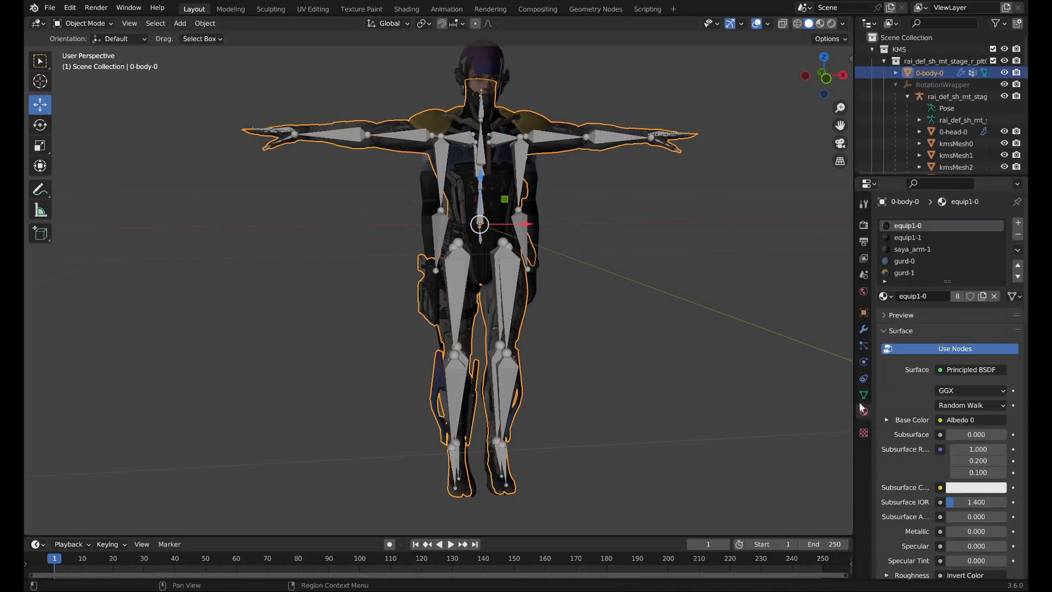
In Edit Mode, remove the equip1-1 geometry and the linked pieces of the right-thigh holster from the 0-body-0 mesh.
key("Tab")
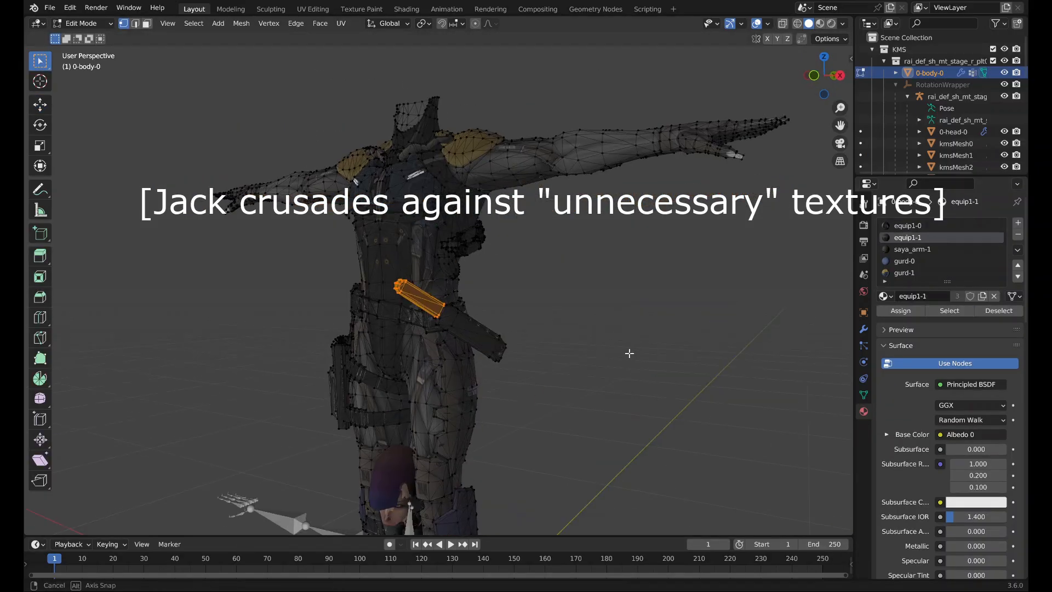
middle_click_drag(626, 353, 654, 372)
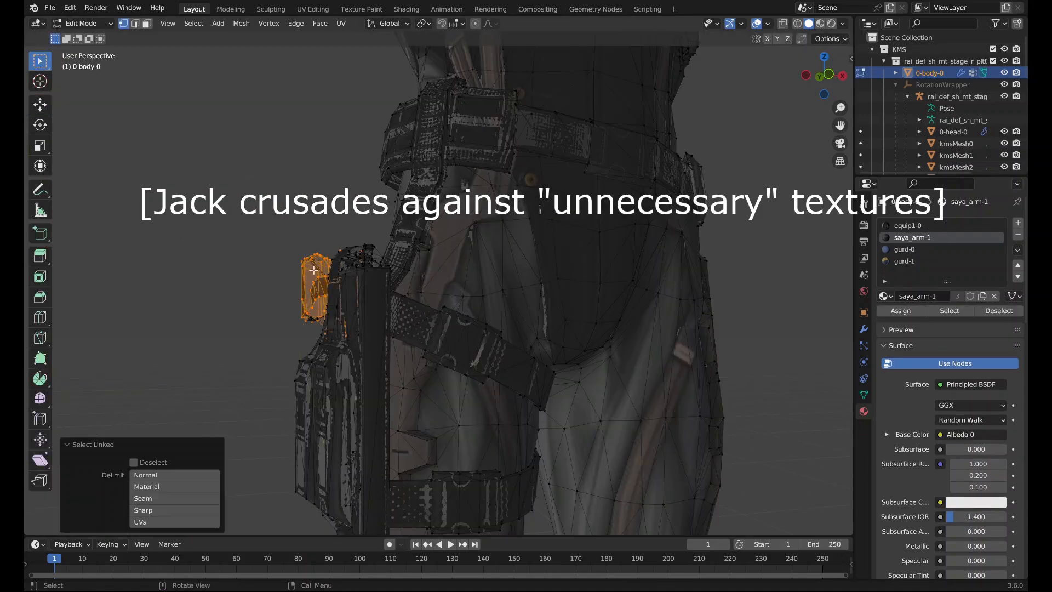
key("l")
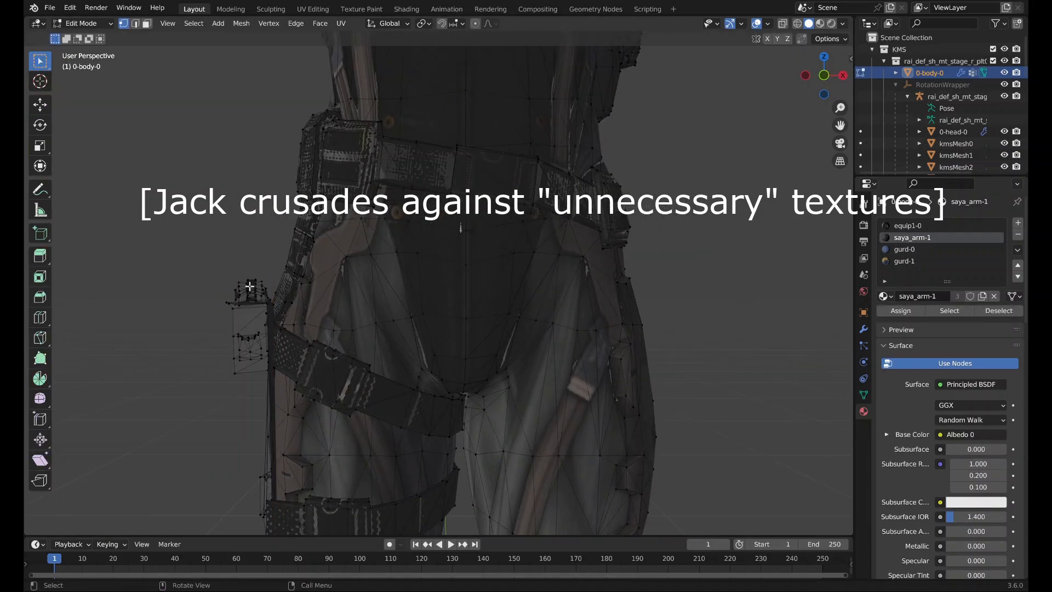
key("l")
middle_click_drag(246, 296, 394, 213)
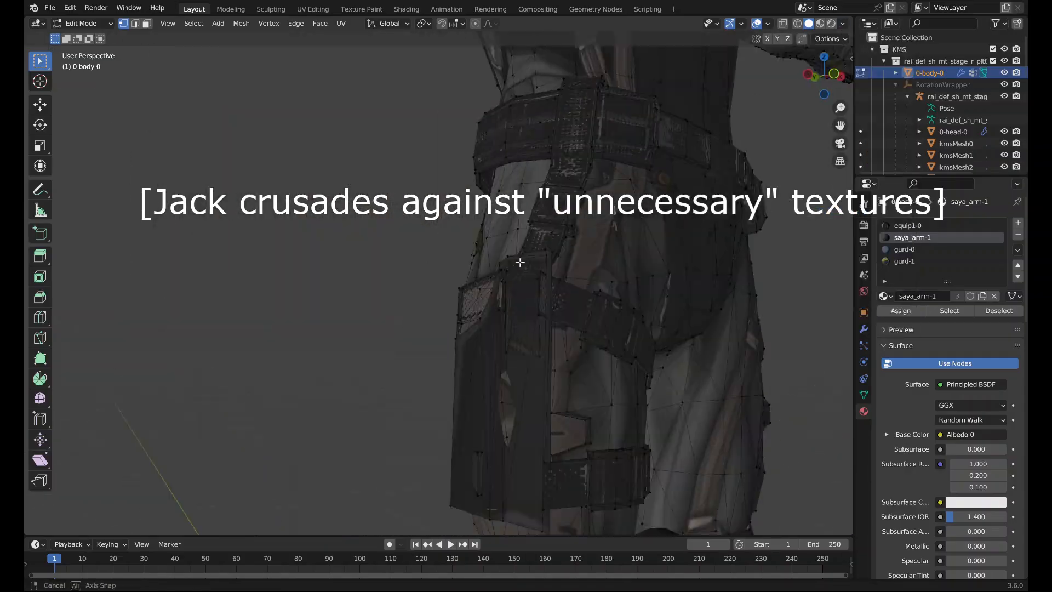
key("l")
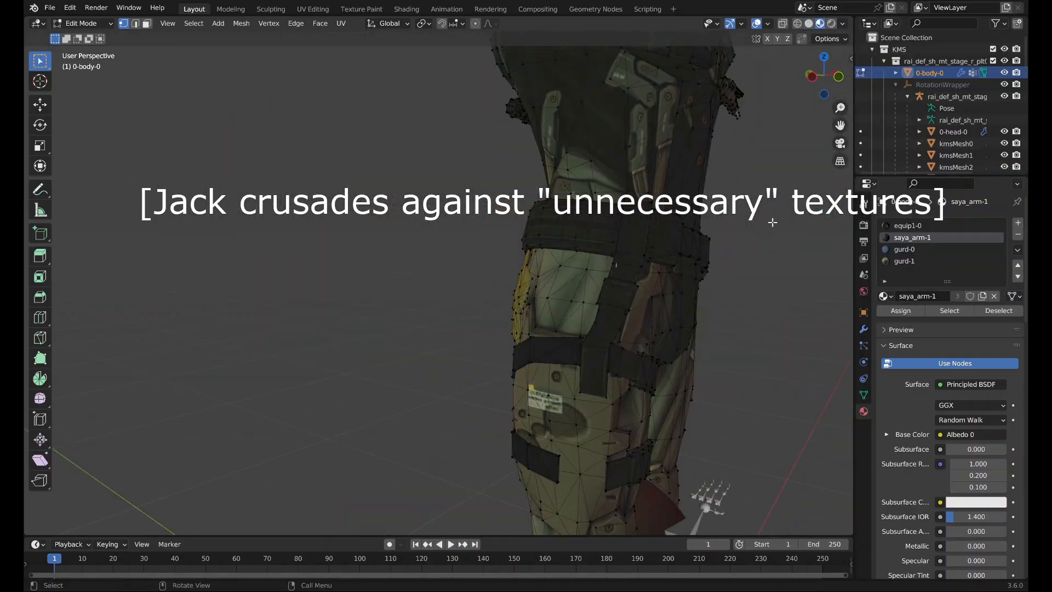
Select and delete the main linked pieces of the sheath arm beside the body's left waist.
key("l")
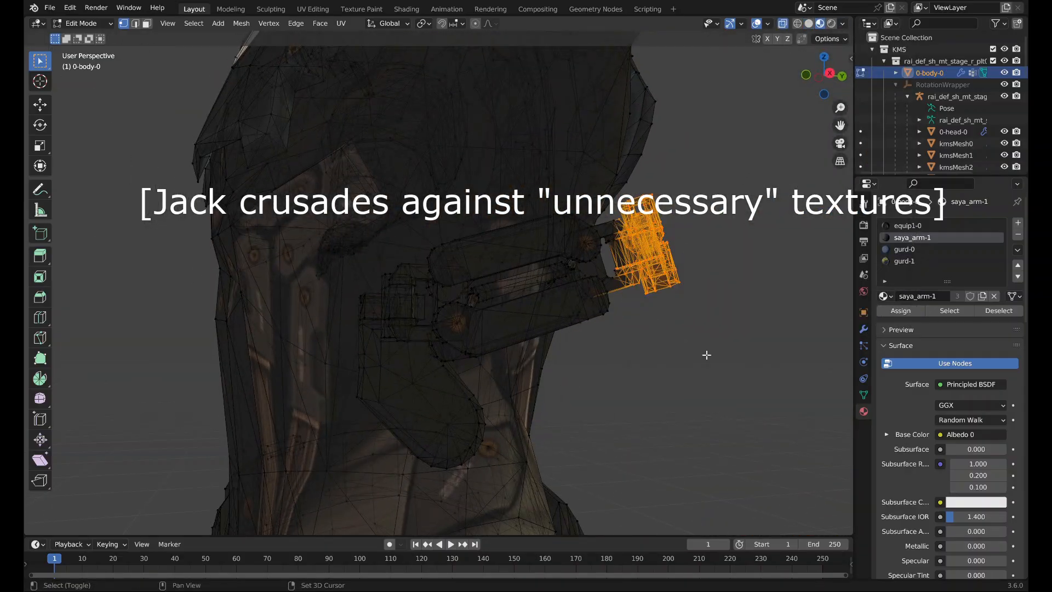
key("l")
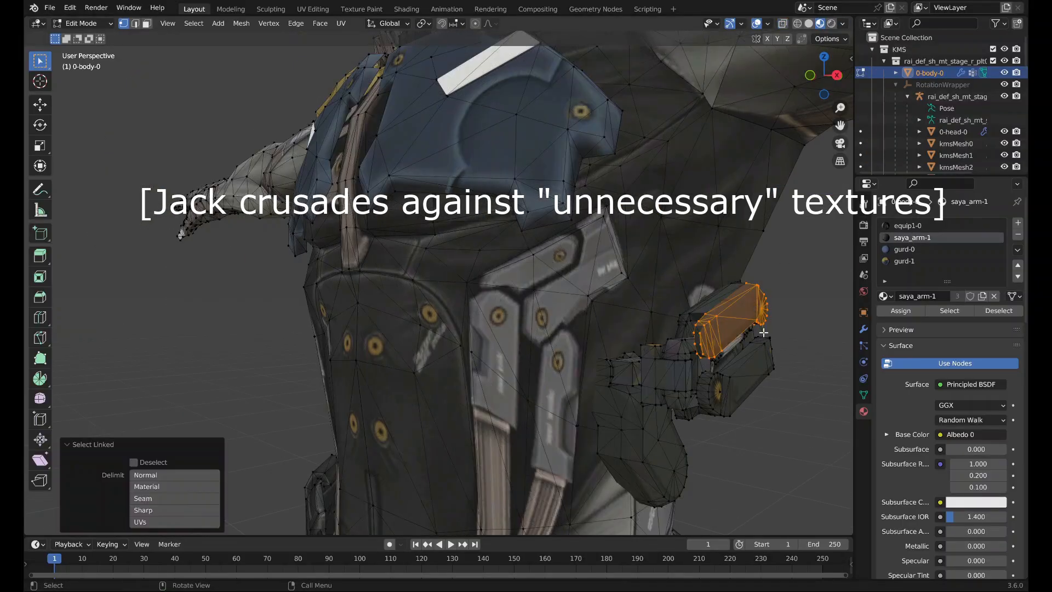
key("l")
key("l")
key("l")
key("l")
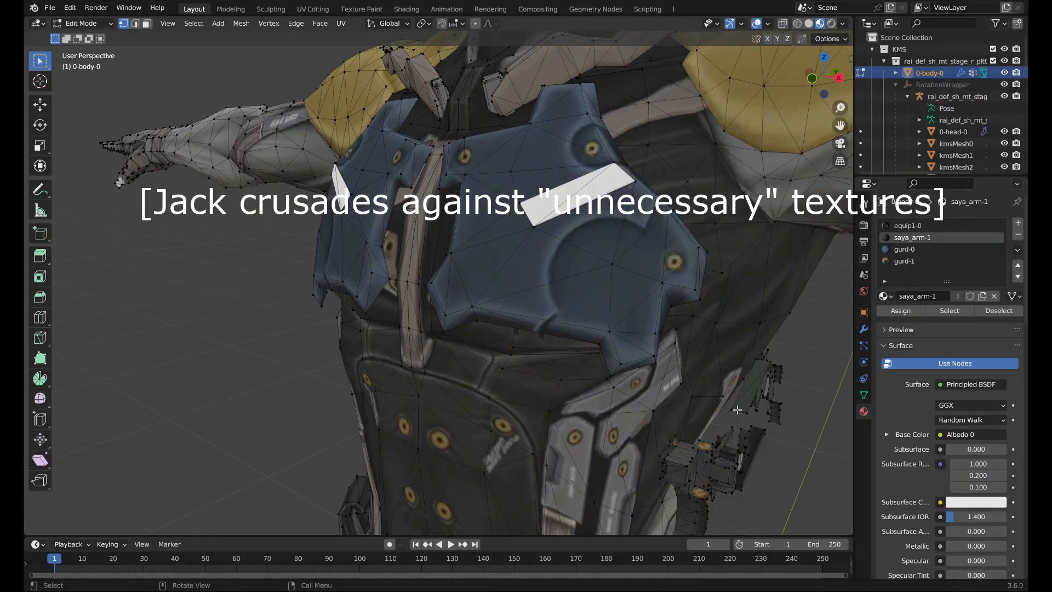
Select the remaining linked bracket pieces of the sheath arm at the left waist and delete their vertices.
key("l")
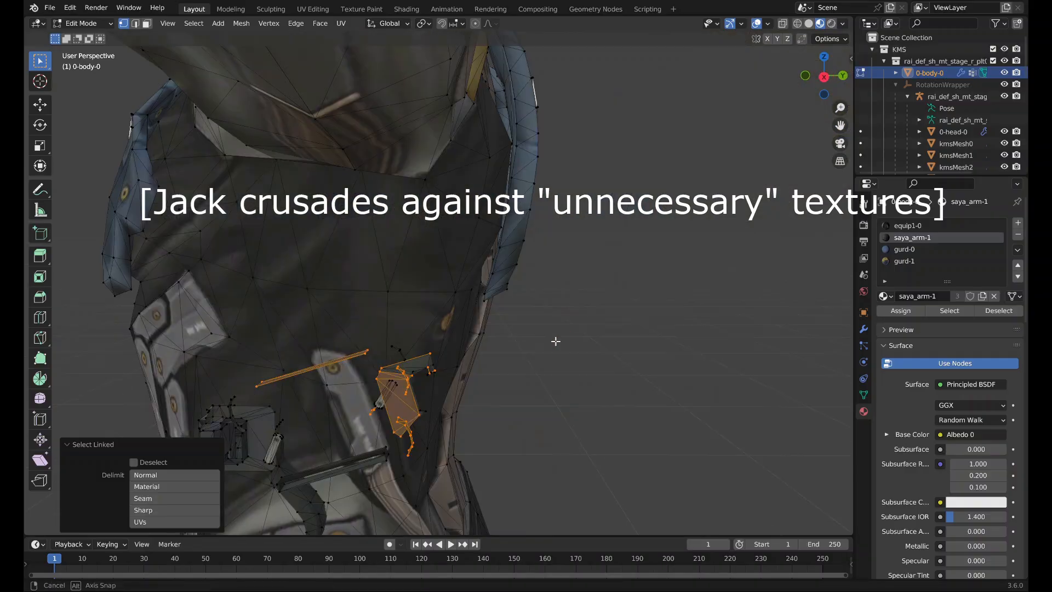
key("l")
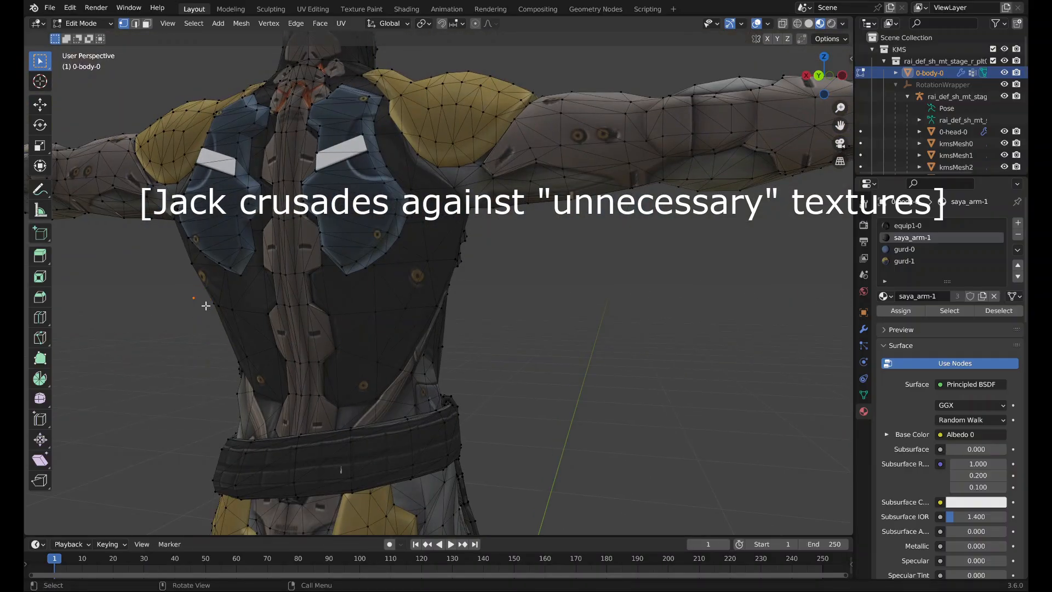
key("KP_Decimal")
key("x")
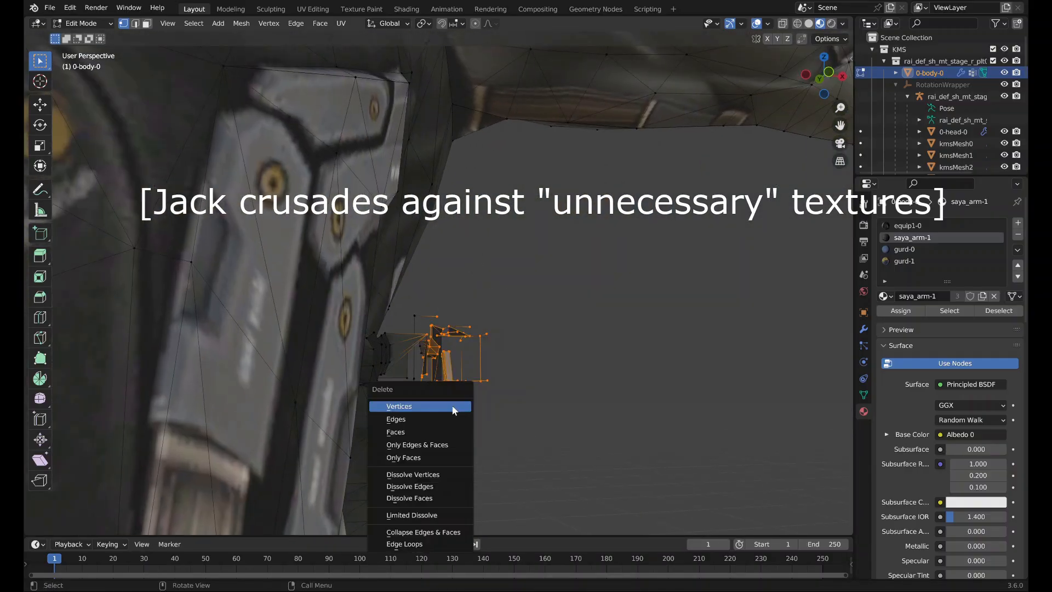
left_click(445, 406)
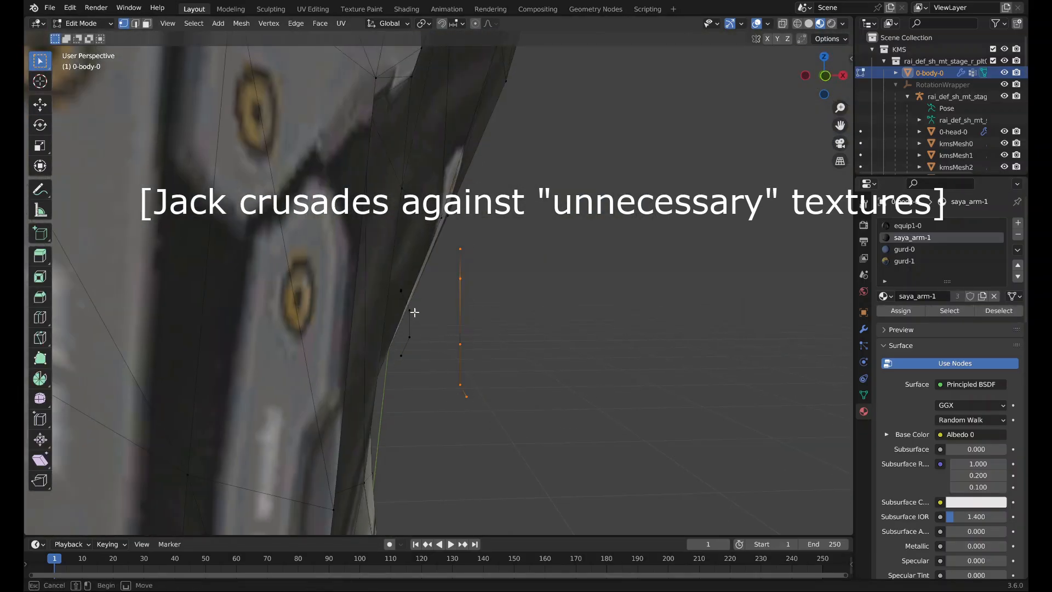
Try to delete the stray vertices left beside the waist by hand, one small group at a time.
key("l")
key("x")
left_click(430, 339)
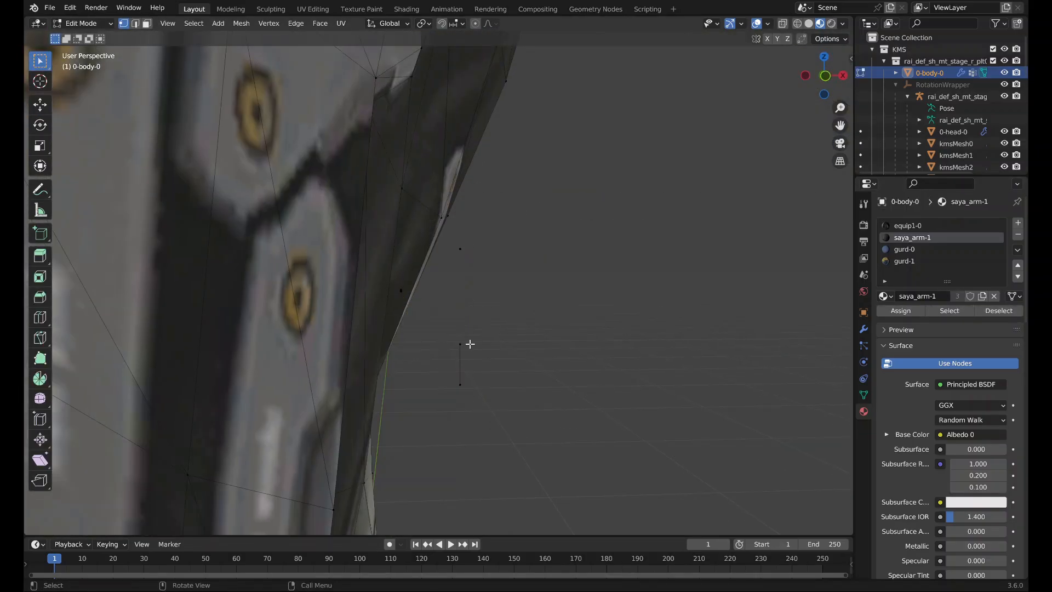
left_click_drag(490, 408, 490, 407)
key("x")
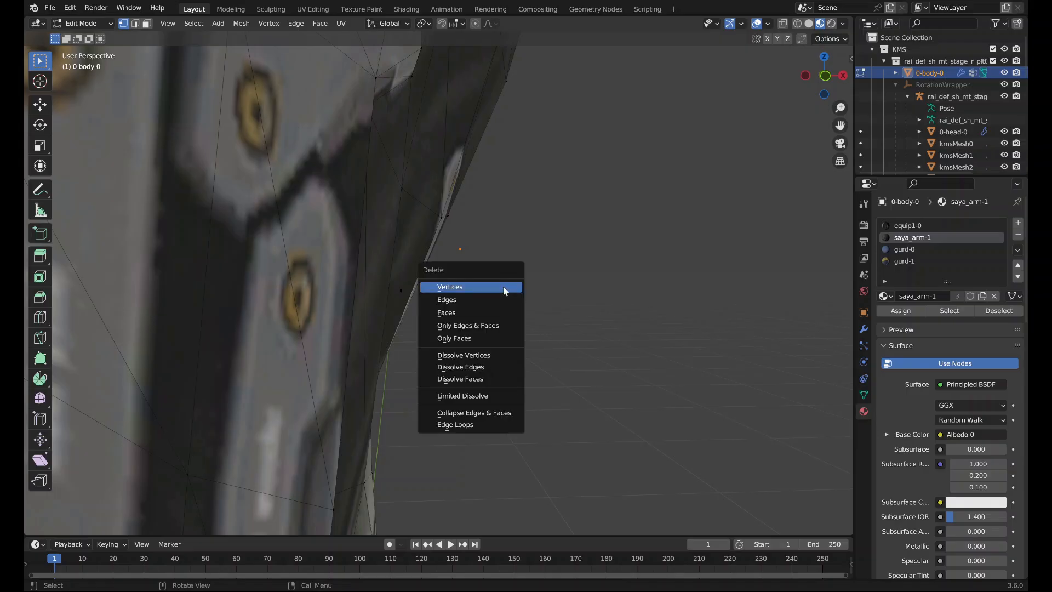
left_click(503, 287)
key("x")
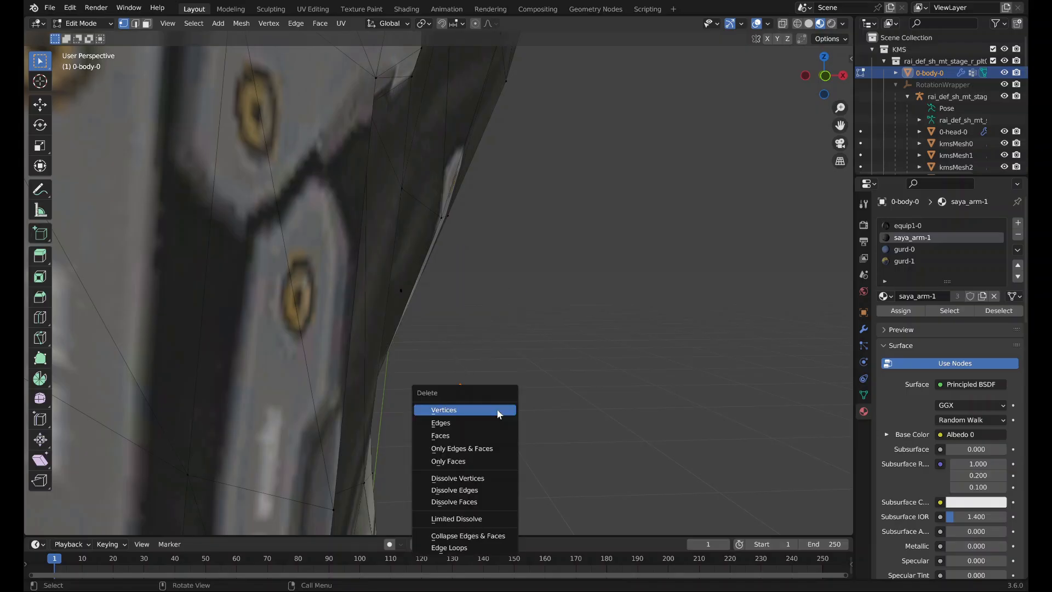
left_click(497, 409)
Return to Object Mode and hide kmsMesh8 and the rai_def armature with the lowered arms.
scroll(495, 409, "down", 6)
scroll(496, 409, "up", 5)
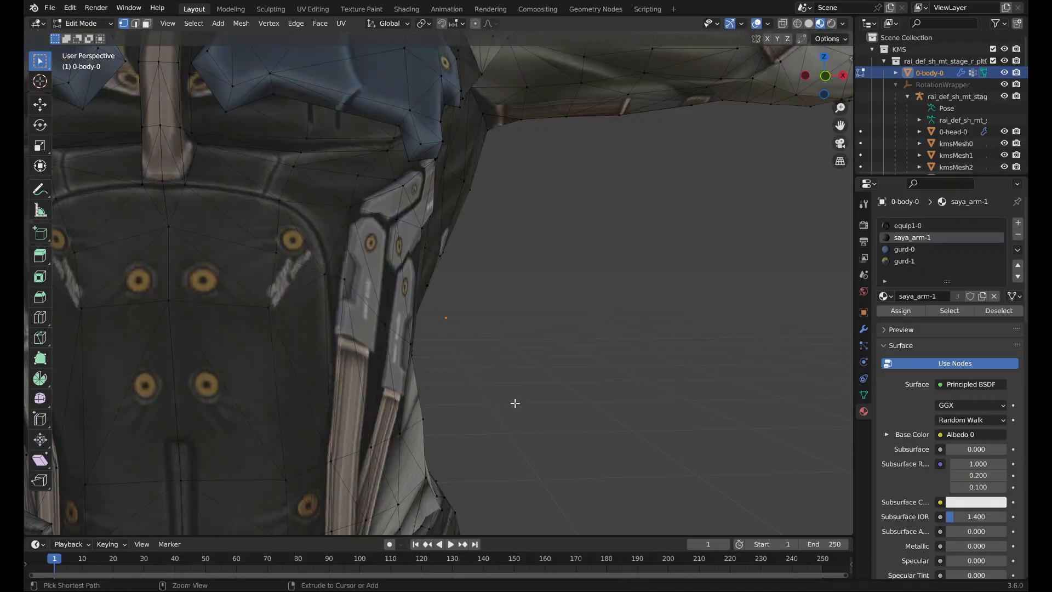
middle_click_drag(522, 334, 490, 341)
scroll(524, 347, "down", 4)
scroll(497, 340, "down", 2)
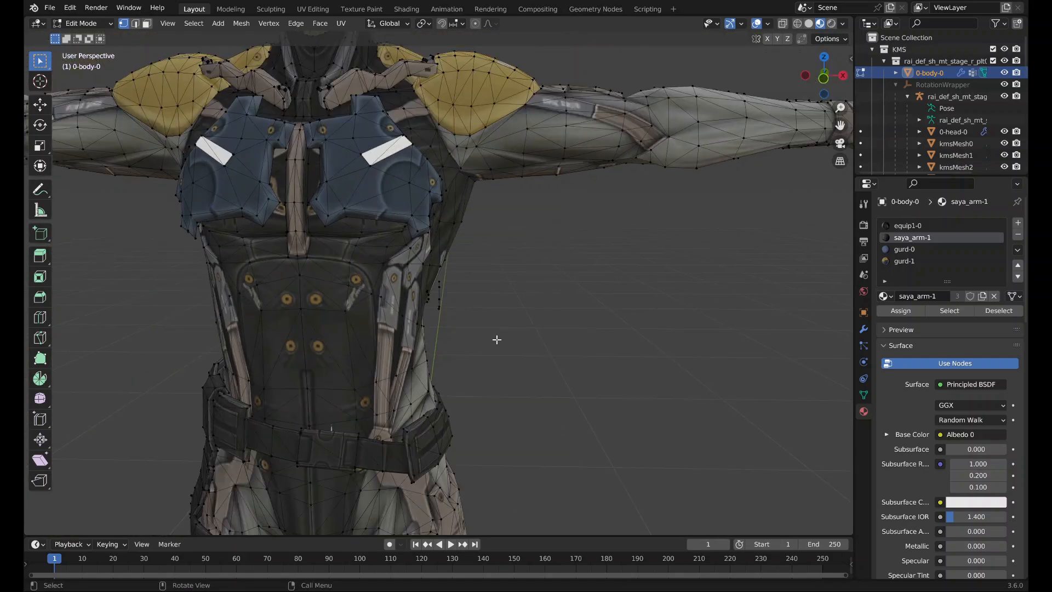
key("Tab")
scroll(498, 334, "down", 4)
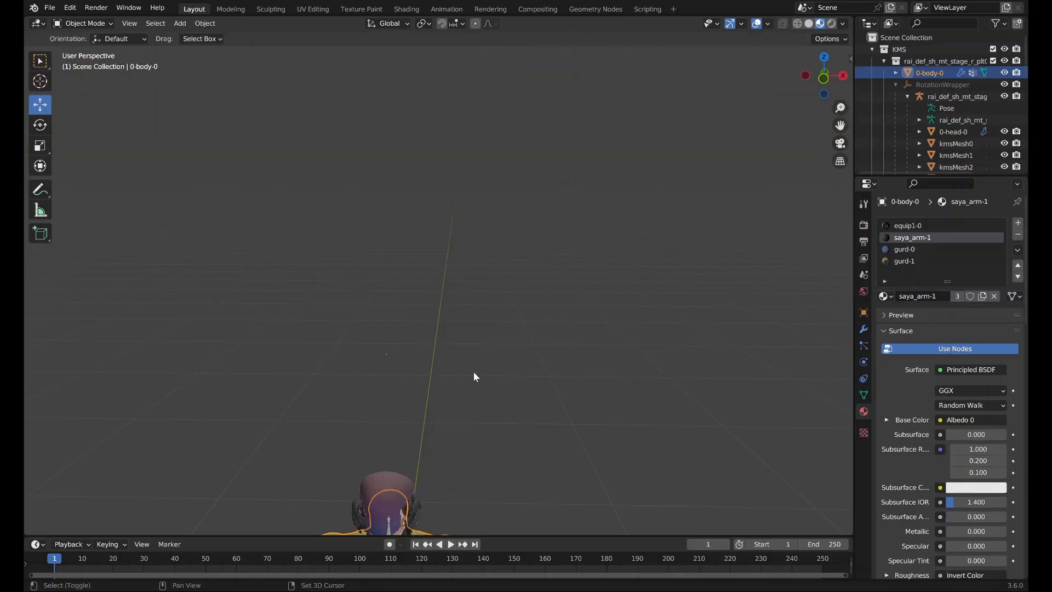
middle_click_drag(472, 370, 489, 503, "shift")
scroll(489, 508, "up", 4)
middle_click_drag(517, 417, 463, 408)
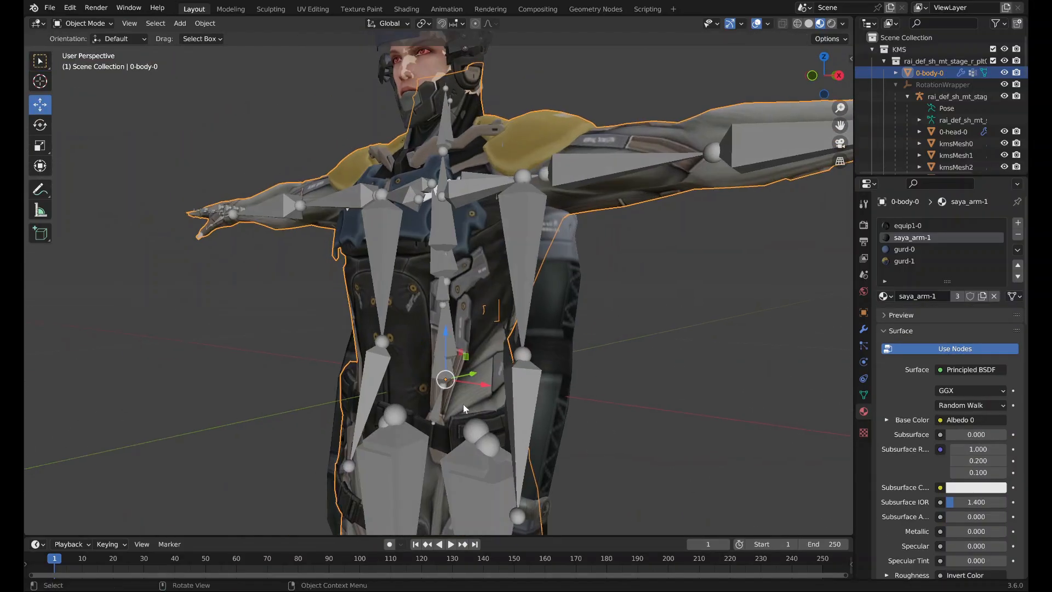
left_click(548, 364)
key("h")
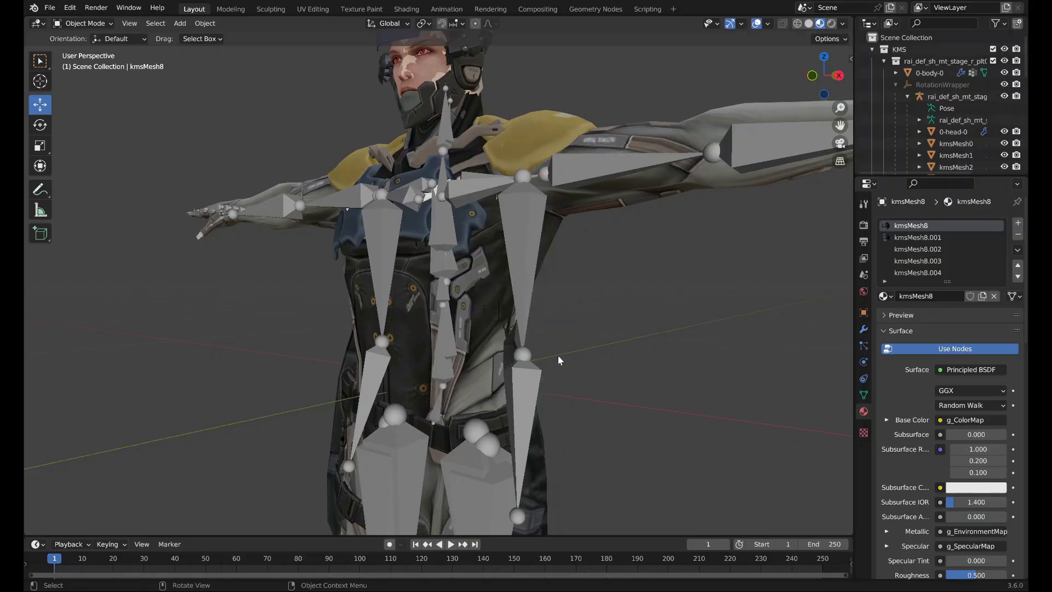
middle_click_drag(558, 356, 658, 371)
left_click(539, 291)
key("h")
Select the 0-body-0 mesh and run the MGR:R tool Delete Loose Geometry (All) to clear the stray vertices.
scroll(580, 339, "up", 1)
scroll(658, 370, "up", 4)
left_click(502, 367)
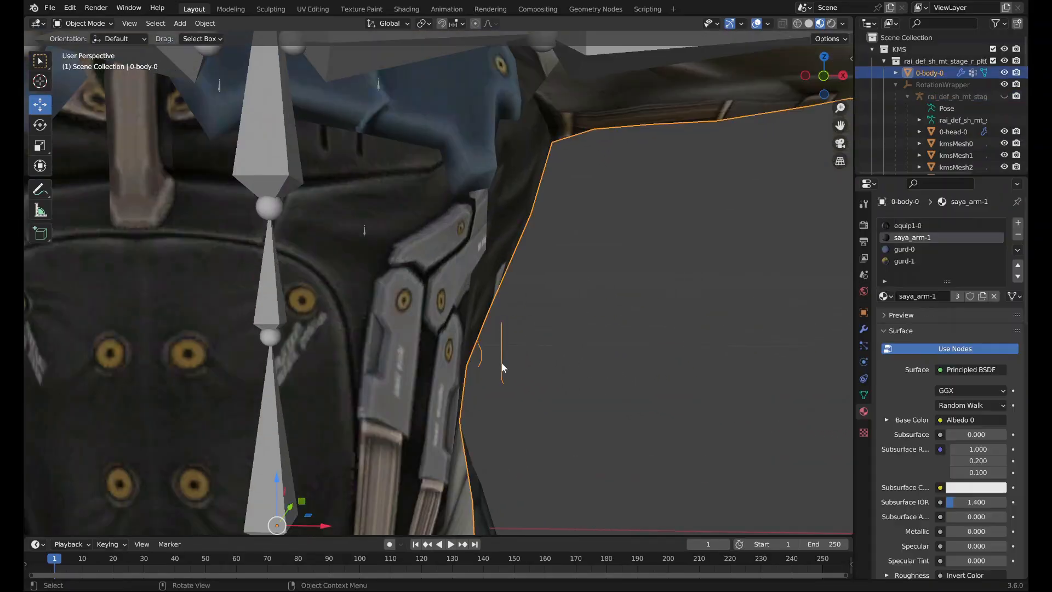
left_click(205, 24)
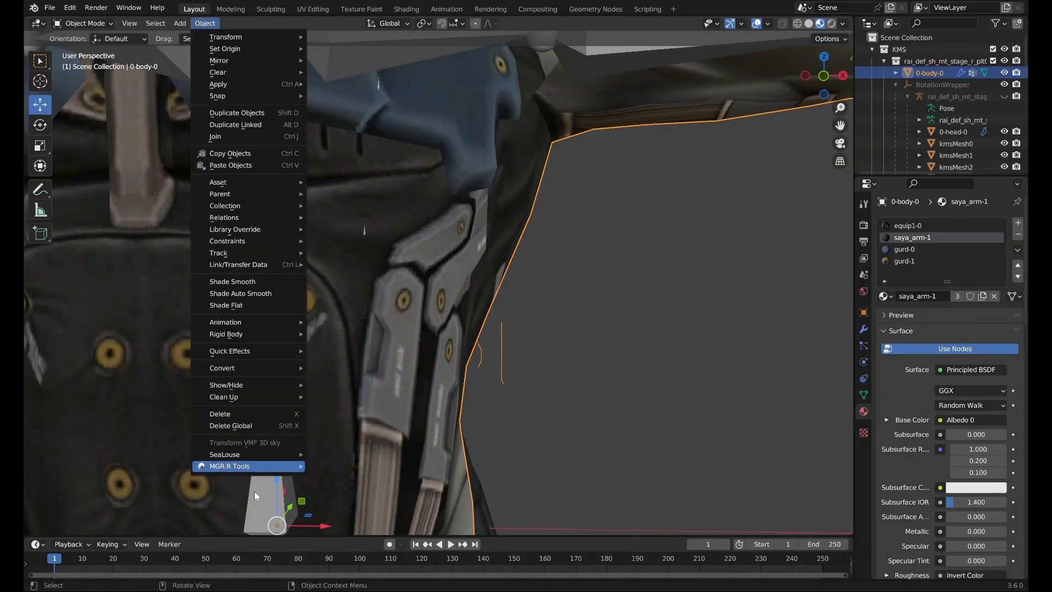
mouse_move(271, 455)
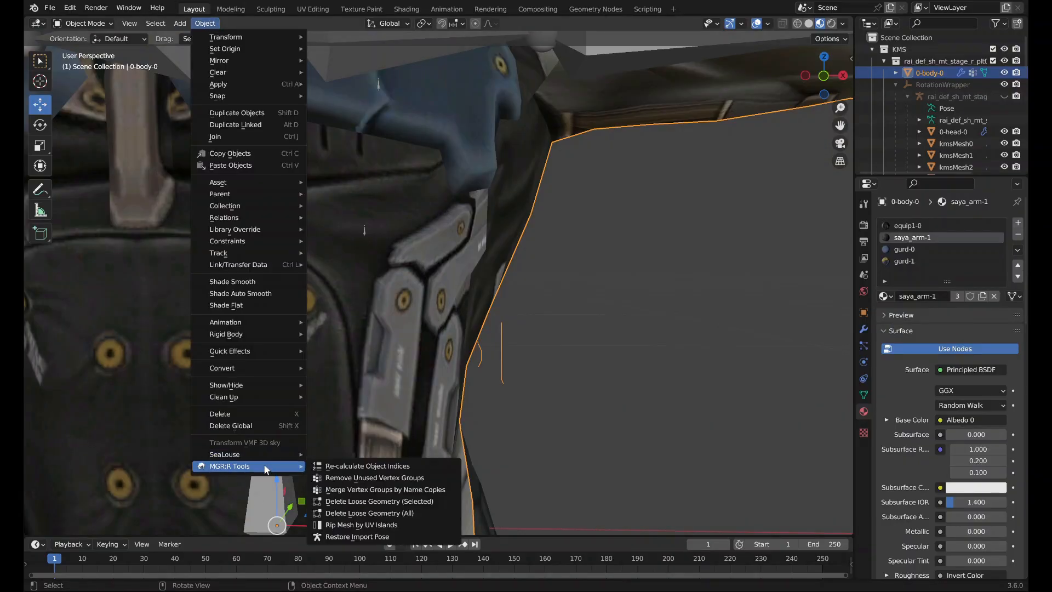
left_click(367, 513)
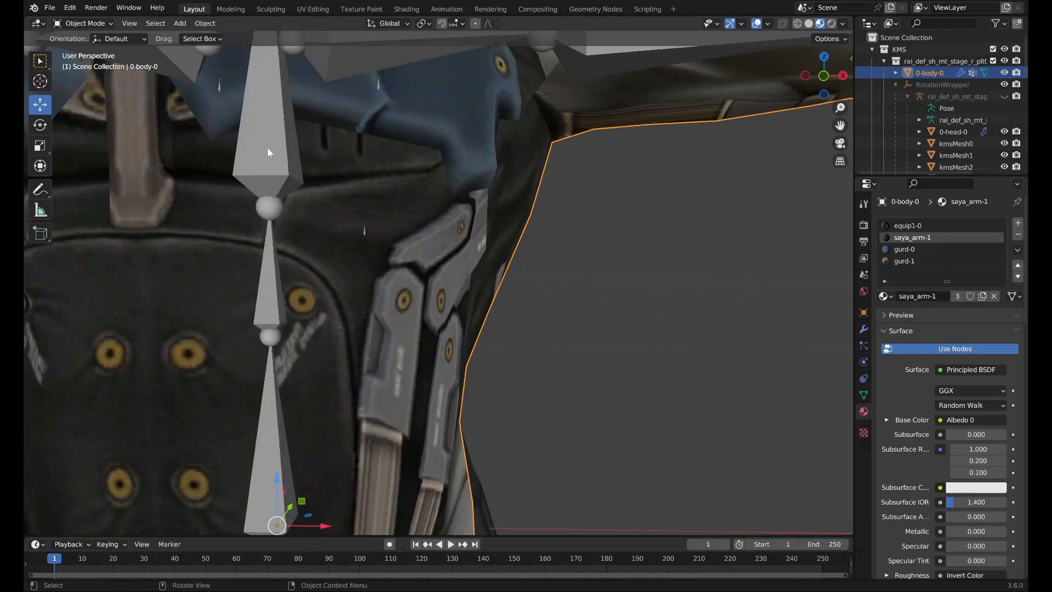
Examine the 0-body-0 mesh around the waist and back in Edit Mode for leftover loose geometry.
scroll(615, 383, "down", 5)
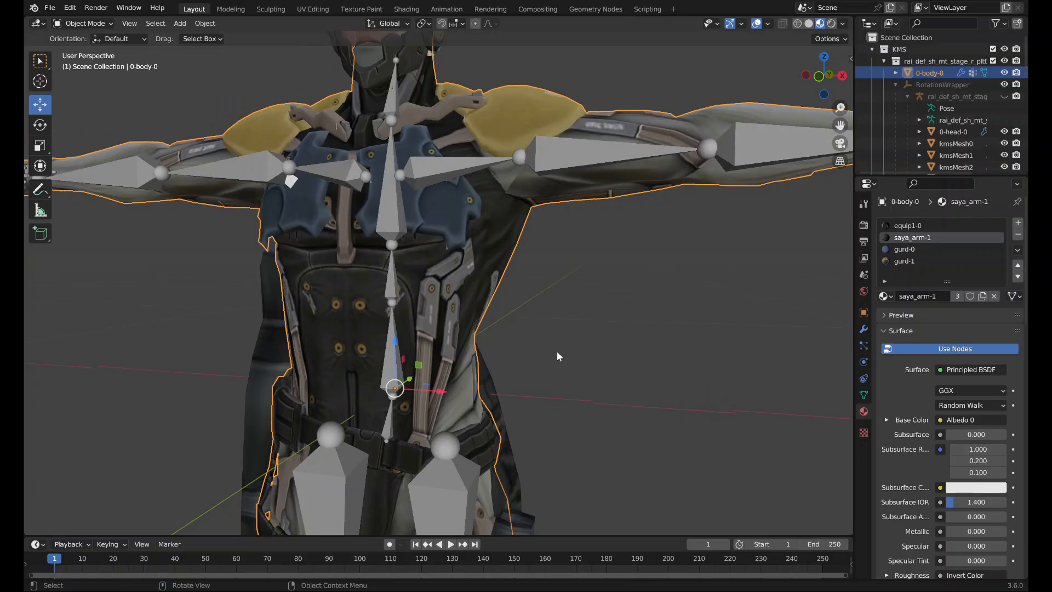
key("Tab")
key("Tab")
scroll(550, 334, "down", 4)
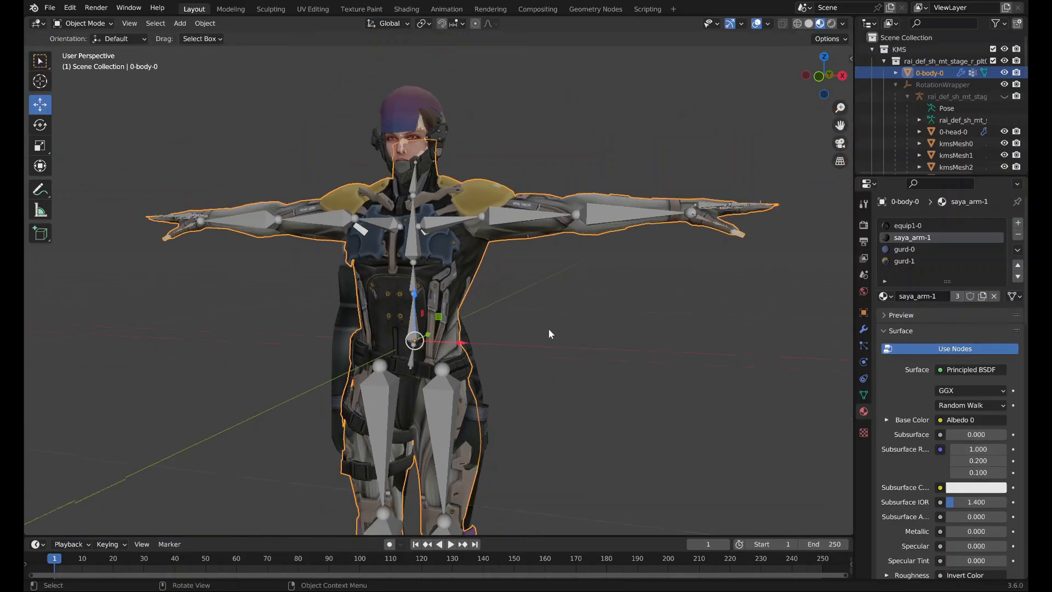
middle_click_drag(548, 330, 525, 315)
key("Tab")
scroll(527, 241, "down", 1)
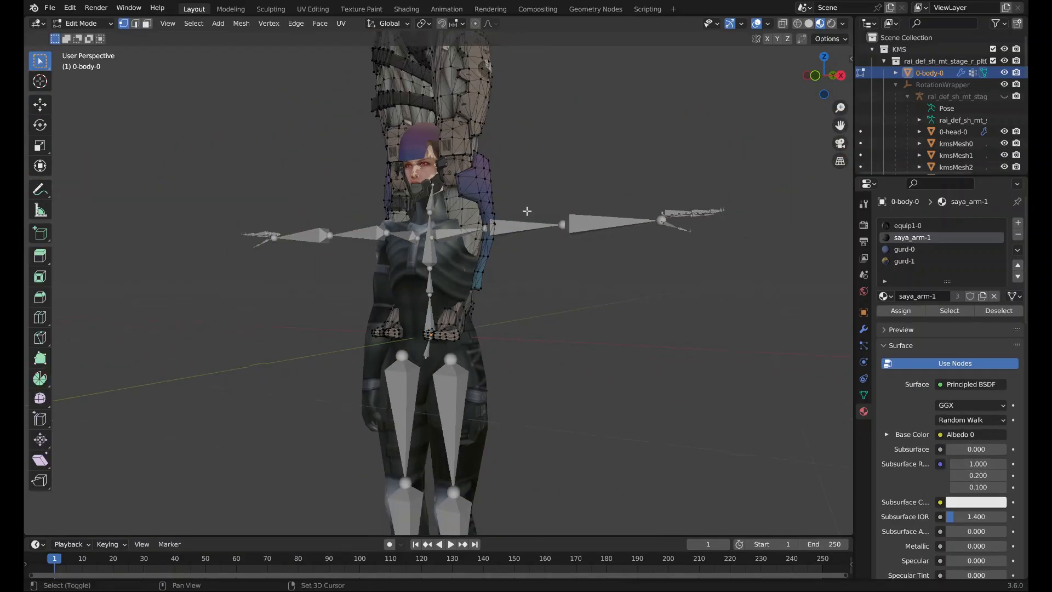
middle_click_drag(528, 210, 510, 535, "shift")
scroll(511, 422, "up", 3)
middle_click_drag(518, 364, 292, 347)
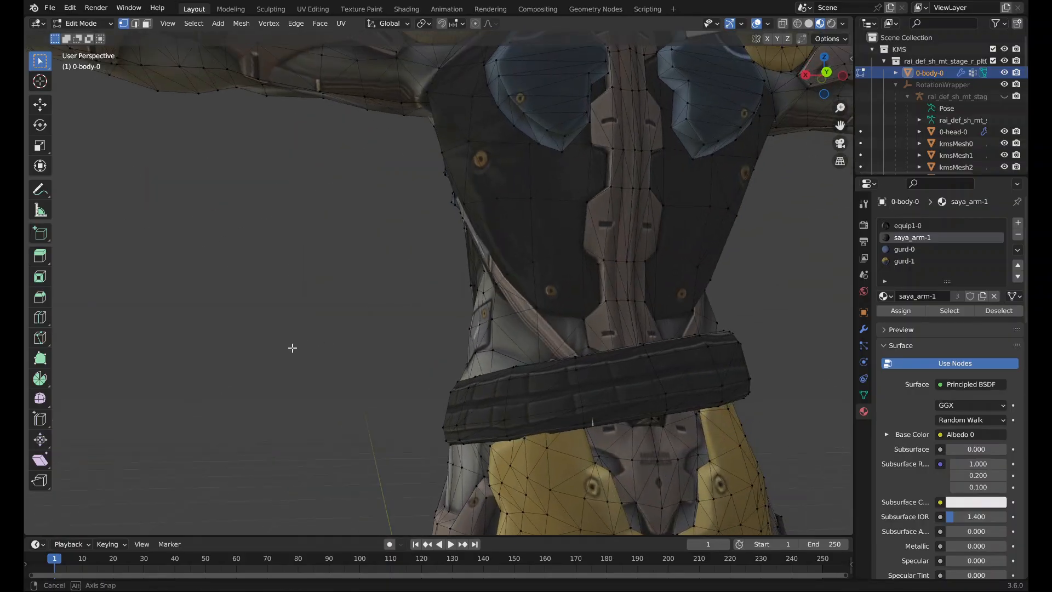
Pick individual faces on the back of the torso to check their material, and return to Object Mode.
left_click(549, 225)
left_click(498, 162)
left_click(552, 198)
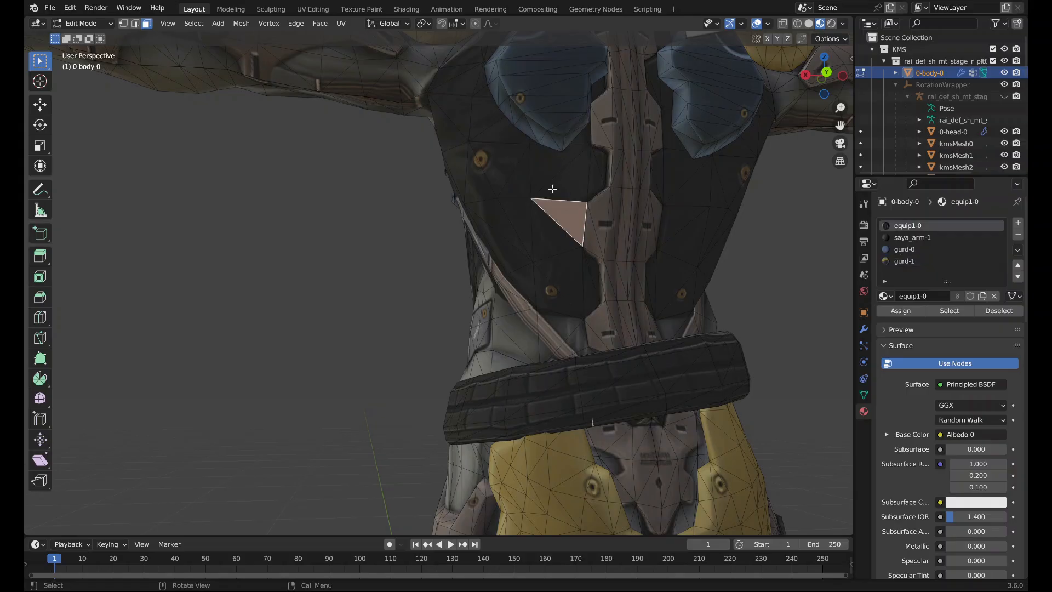
left_click(526, 149)
left_click(561, 172)
key("Tab")
middle_click_drag(537, 251, 810, 295)
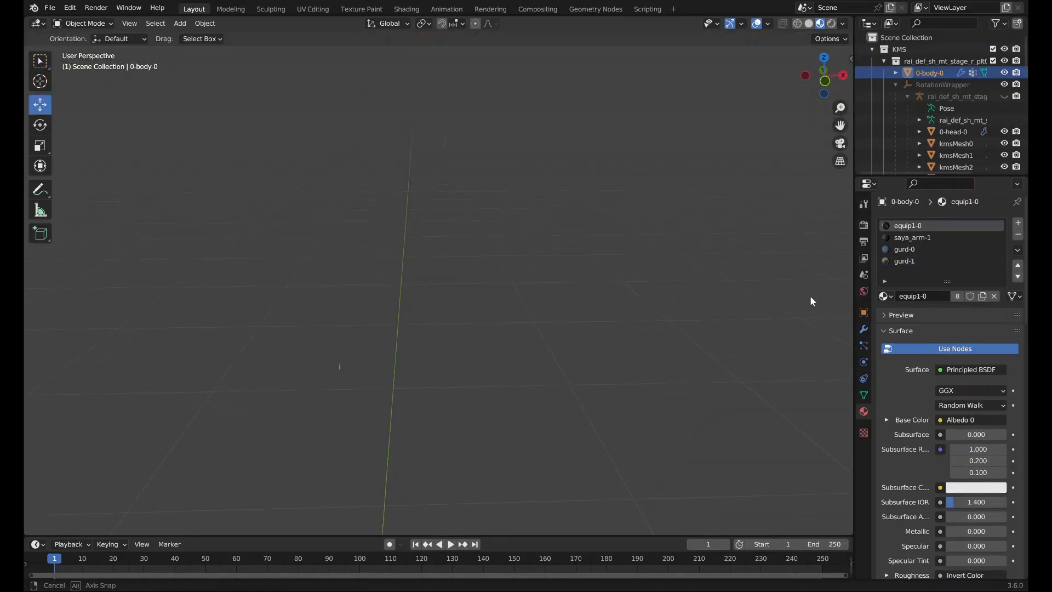
Select the visor of 0-body-0 by its _10FR-1 material and the head by head-1.002, and move them apart from the body along Y.
middle_click_drag(646, 323, 700, 415, "shift")
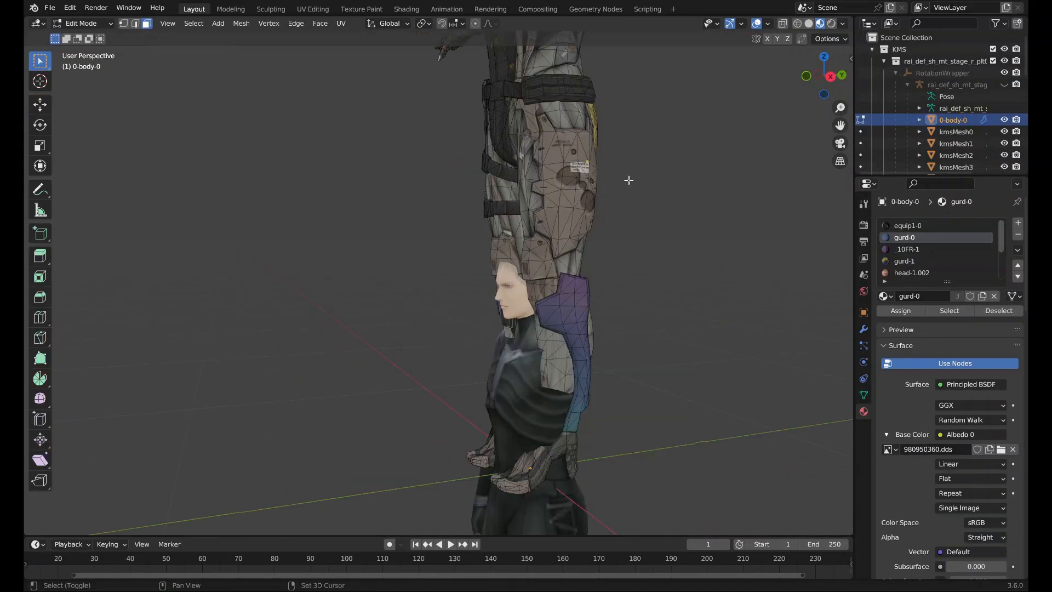
middle_click_drag(629, 179, 524, 477, "shift")
scroll(542, 315, "up", 4)
middle_click_drag(526, 132, 474, 319, "shift")
middle_click_drag(461, 400, 590, 334)
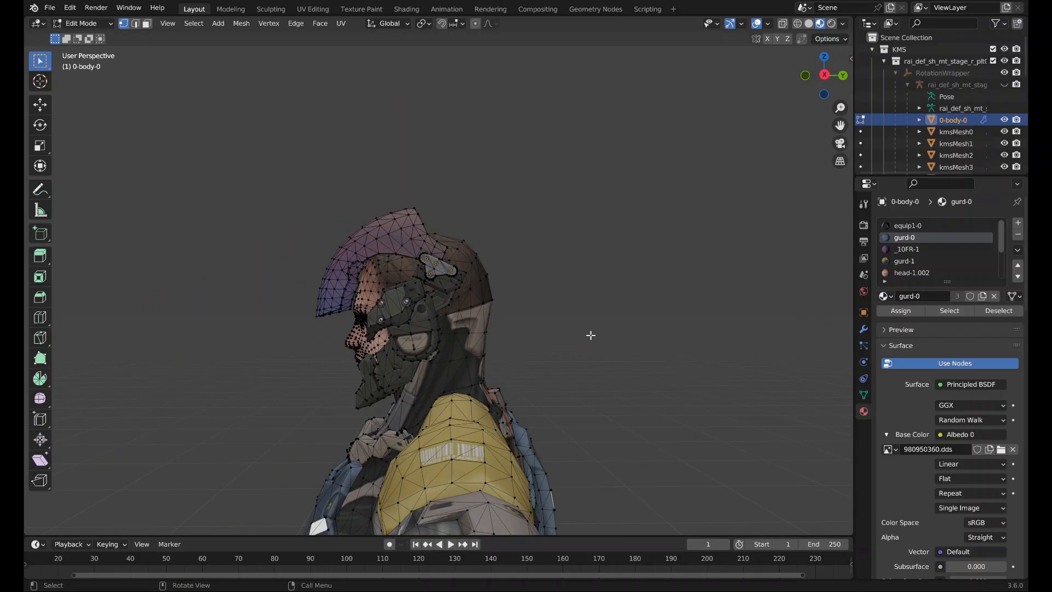
scroll(557, 321, "up", 4)
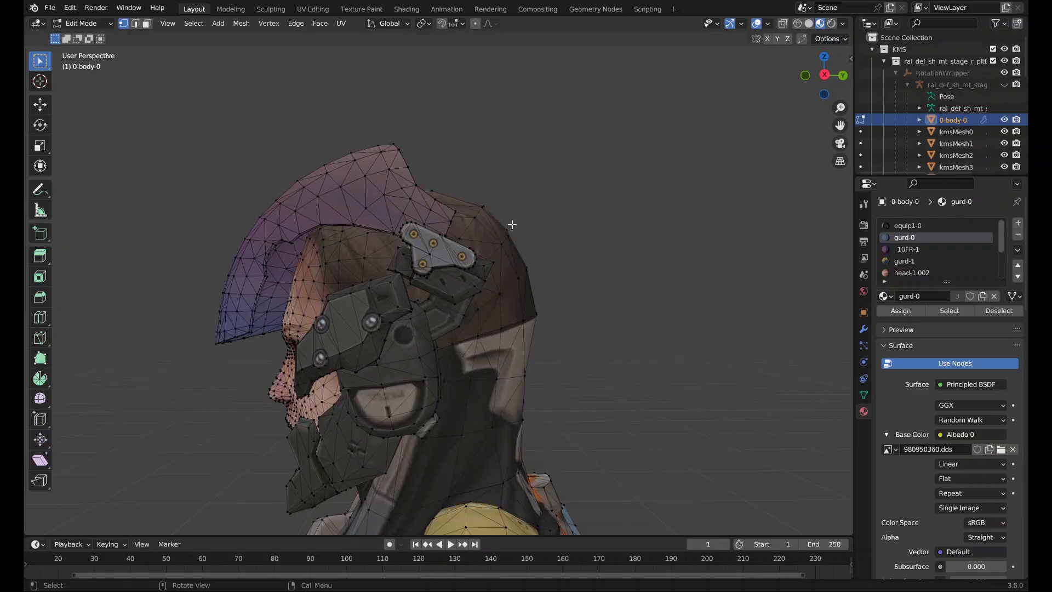
left_click(942, 250)
left_click(950, 310)
scroll(653, 339, "down", 10)
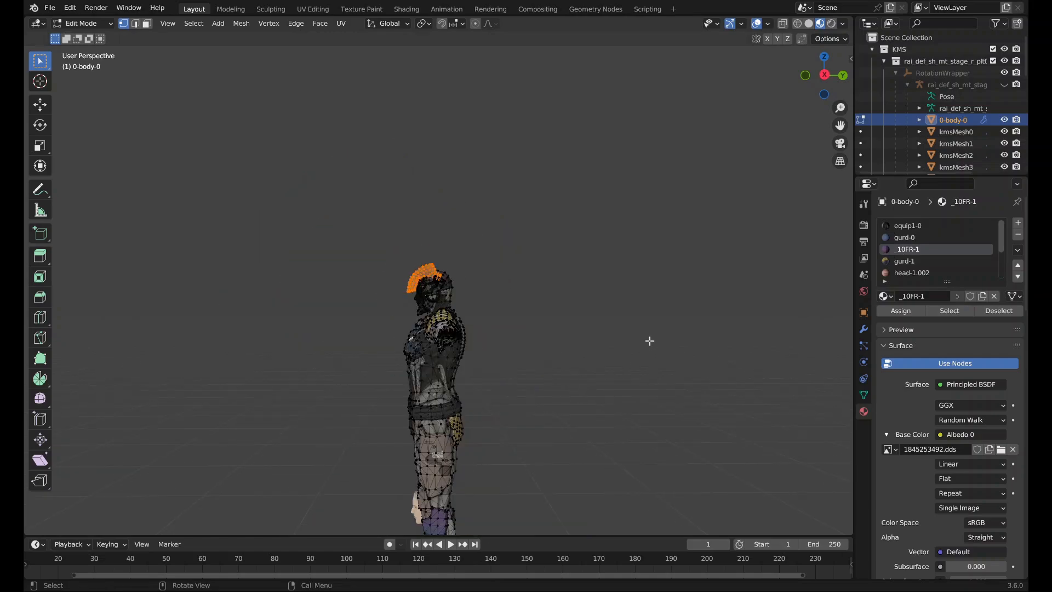
key("g")
left_click(454, 342)
Box-select the upper back of the scalp on the isolated head in a see-through right side view and delete it.
scroll(481, 324, "up", 8)
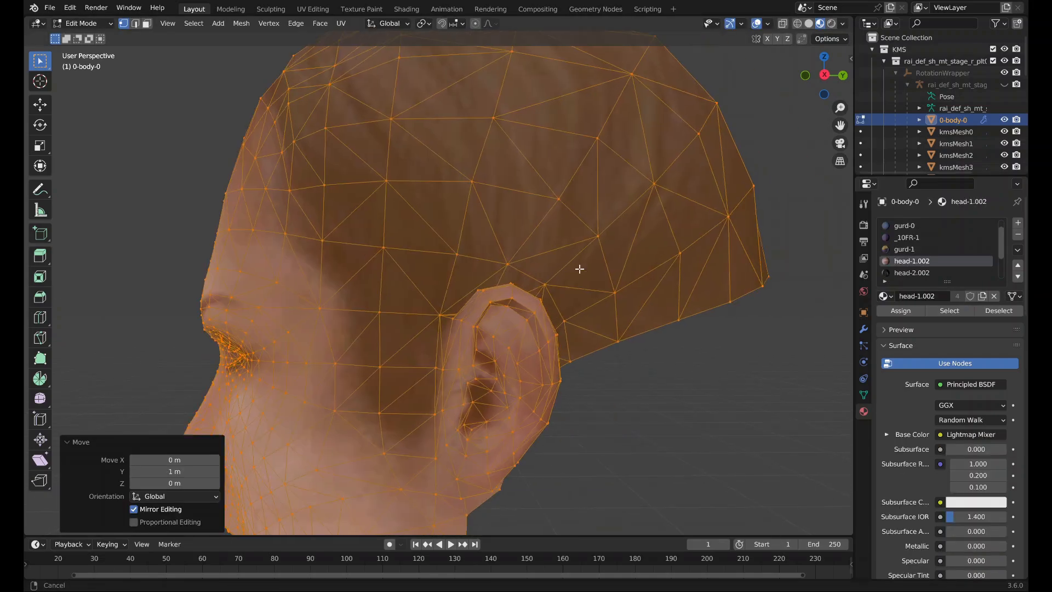
scroll(572, 269, "down", 4)
left_click(666, 255)
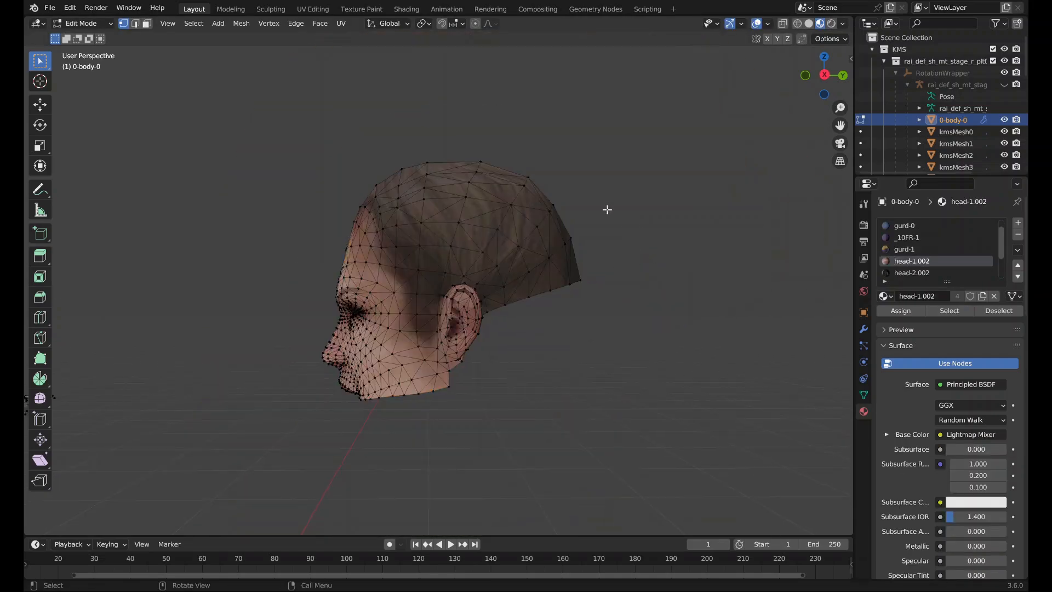
key("alt+z")
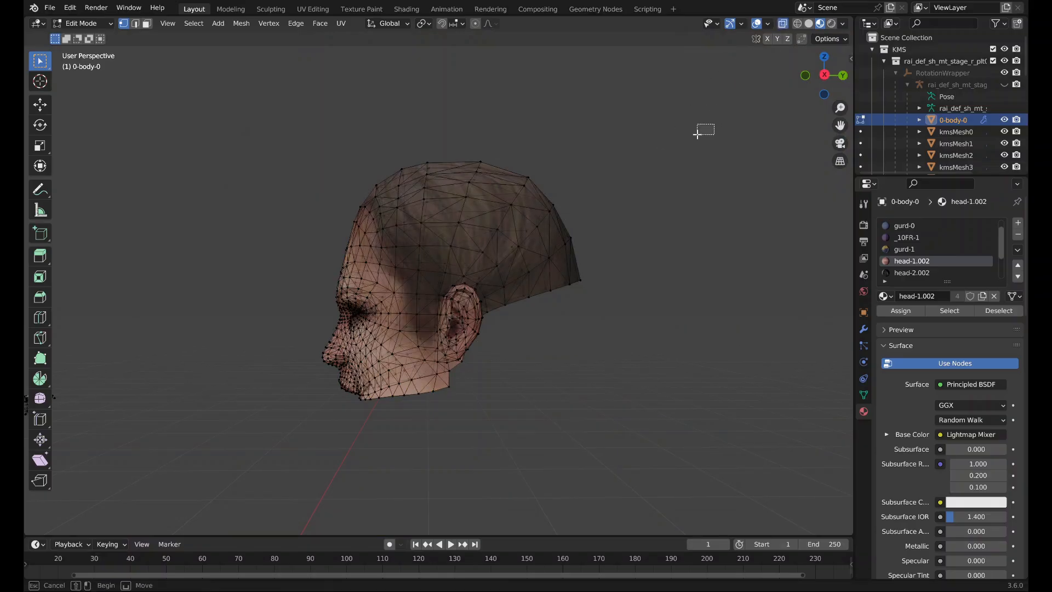
left_click_drag(697, 134, 804, 103)
left_click(825, 76)
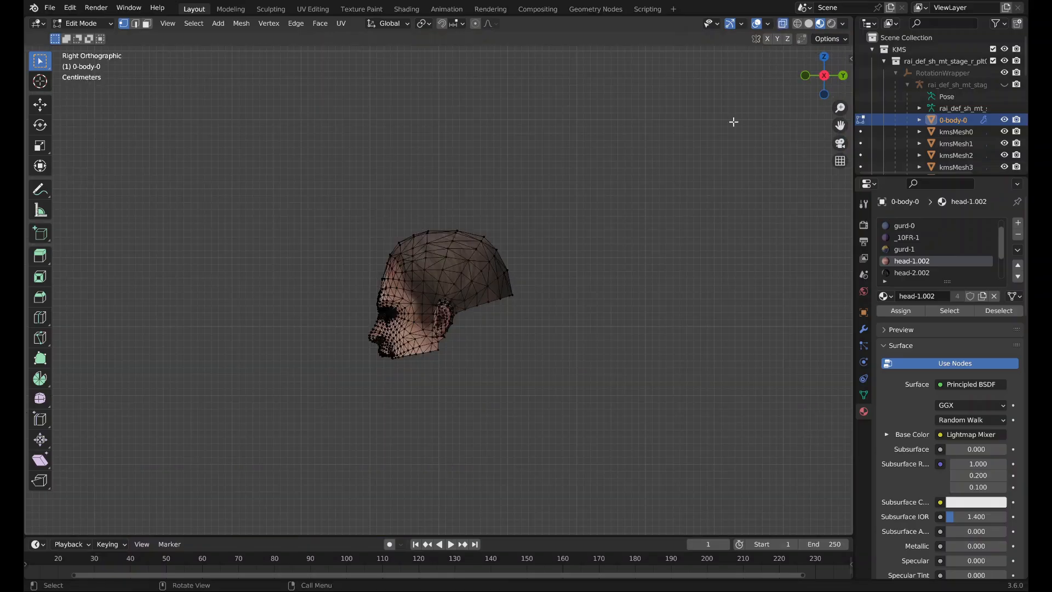
scroll(588, 210, "up", 2)
left_click_drag(645, 176, 410, 309)
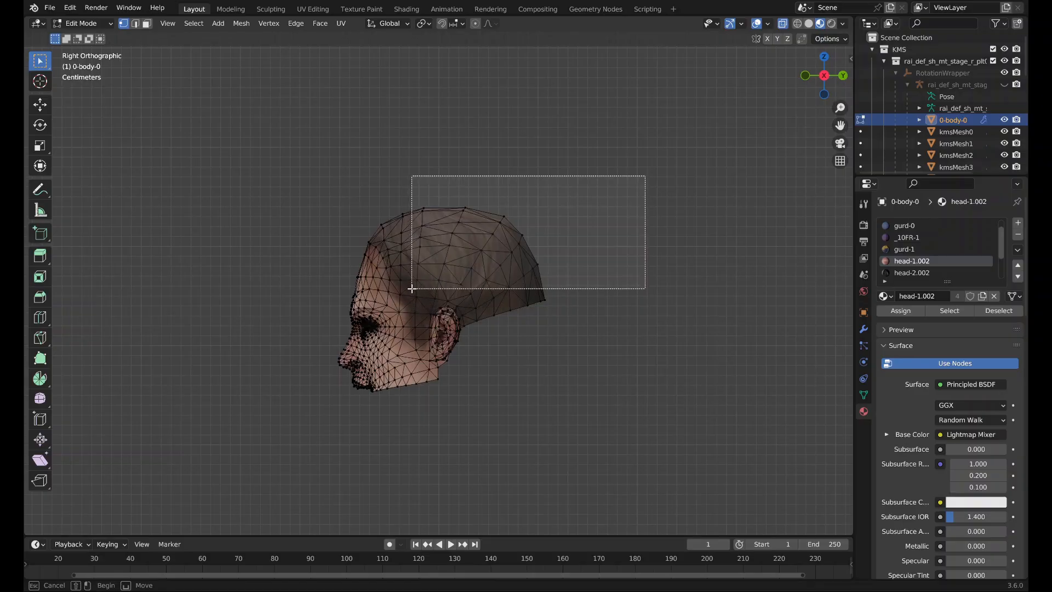
left_click_drag(398, 273, 399, 273)
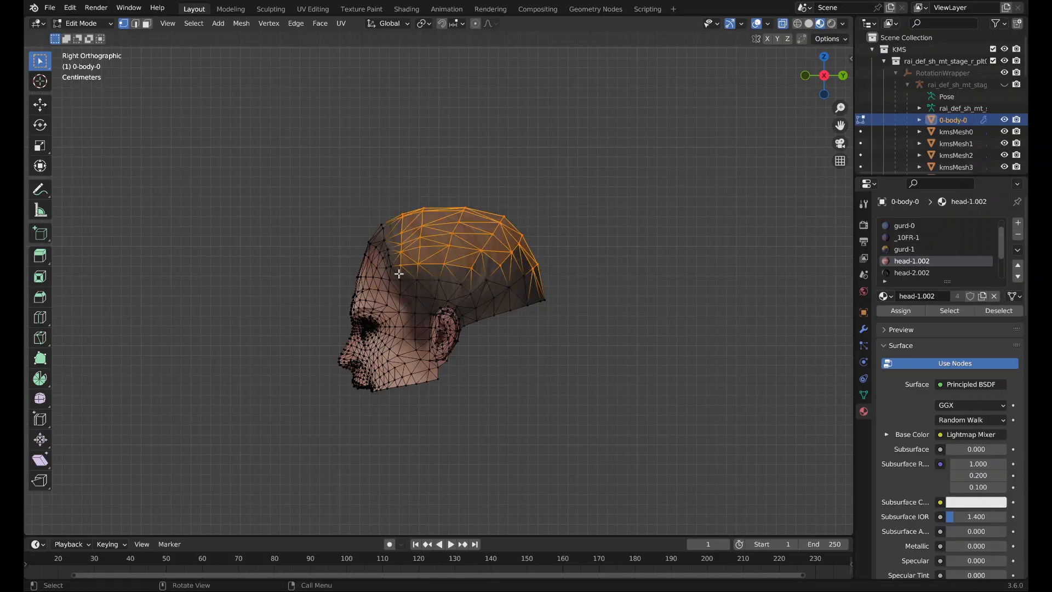
key("x")
left_click(405, 259)
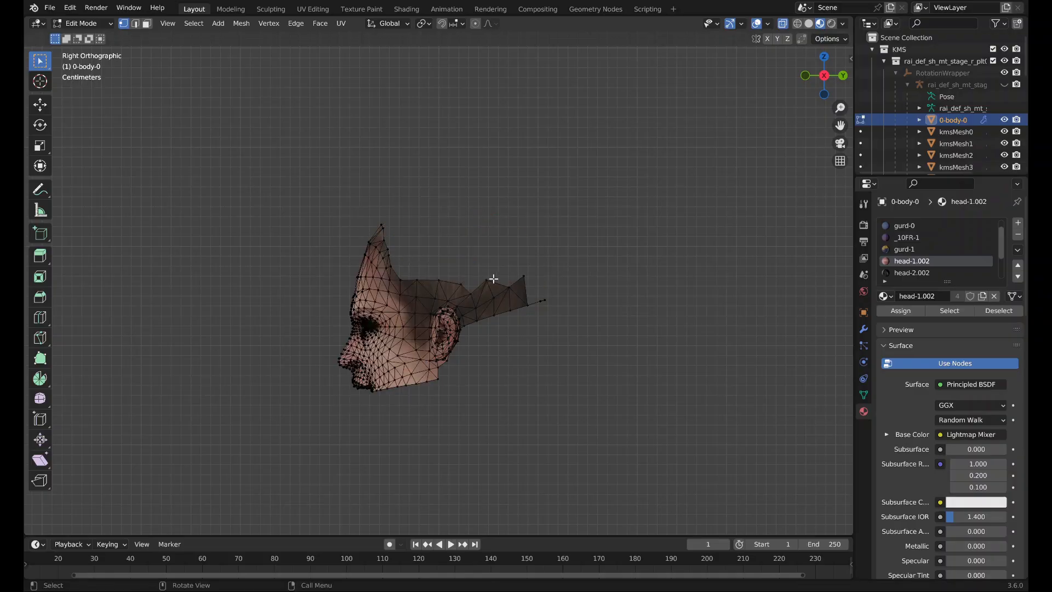
Move the trimmed head back -1 m along Y into its place on the body.
scroll(494, 279, "down", 8)
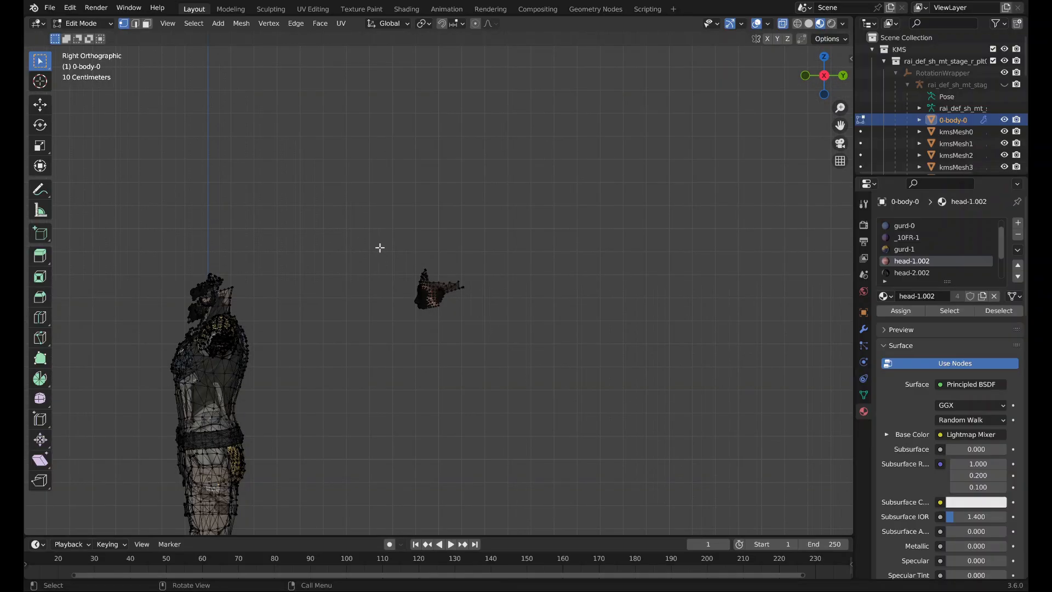
key("g")
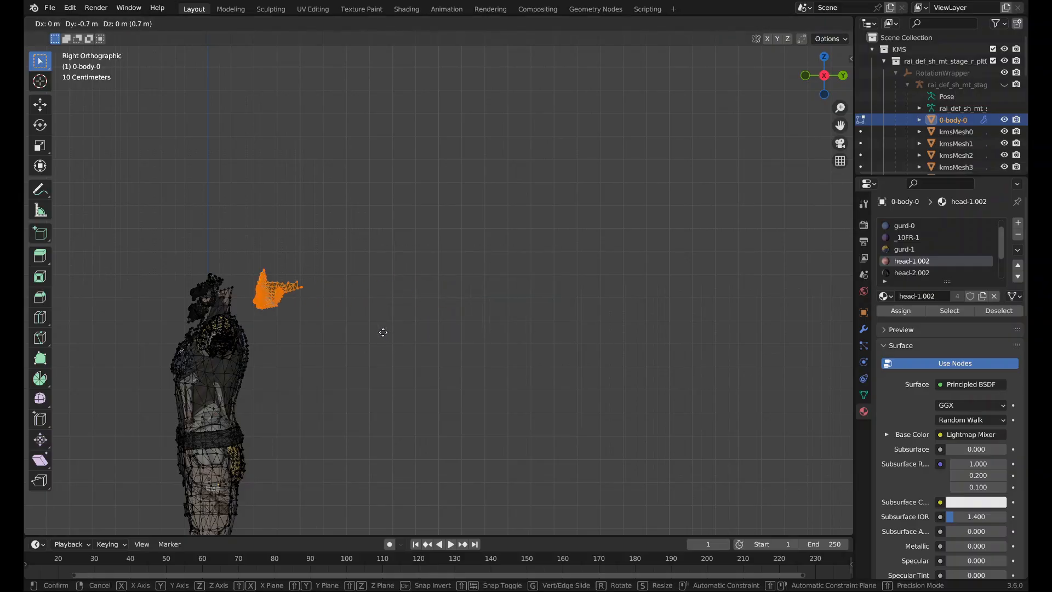
left_click(331, 329)
scroll(330, 330, "up", 2)
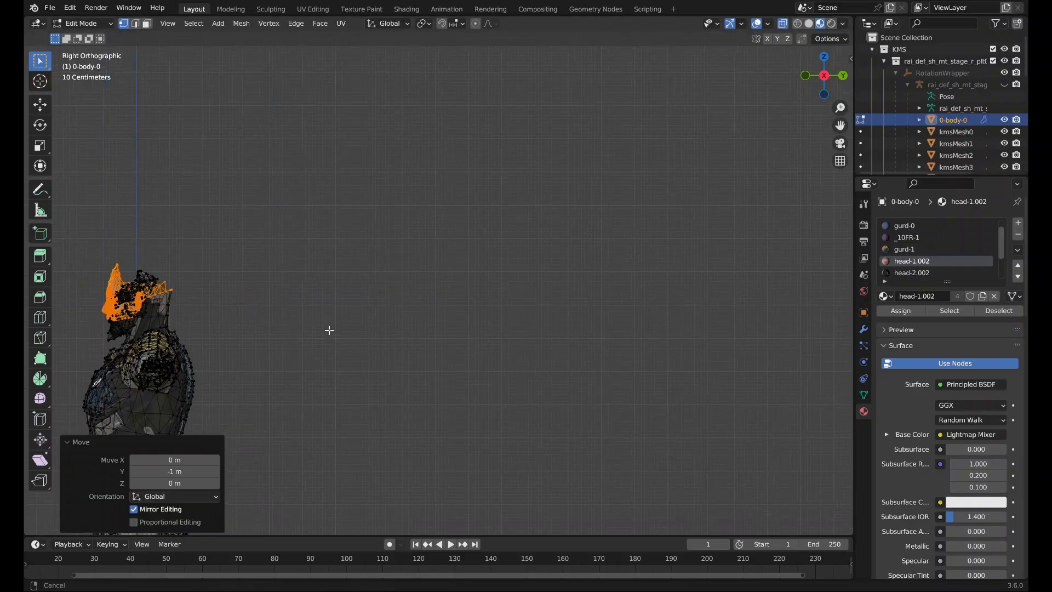
middle_click_drag(330, 330, 817, 284, "shift")
Move the detached visor back 1 m along Y onto the head and return to Object Mode.
left_click_drag(155, 178, 288, 281)
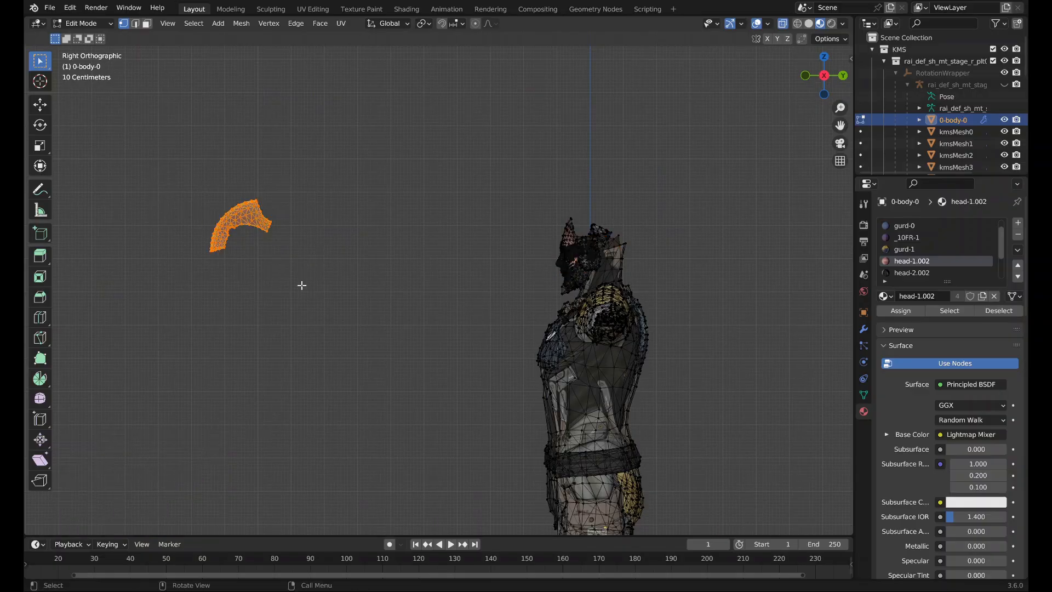
key("g")
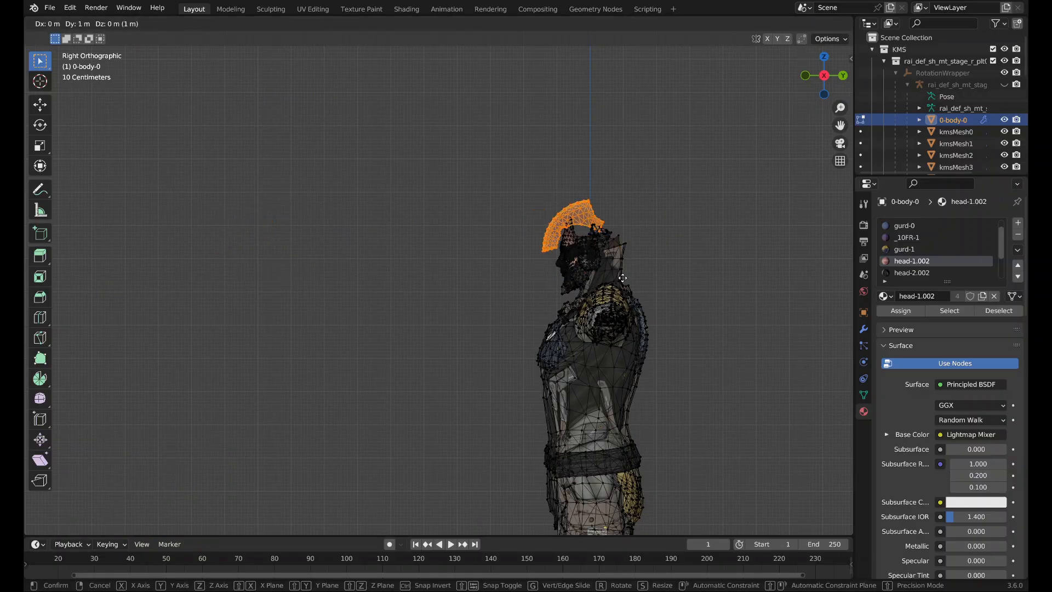
left_click(622, 277)
left_click(688, 262)
scroll(689, 261, "up", 2)
key("Tab")
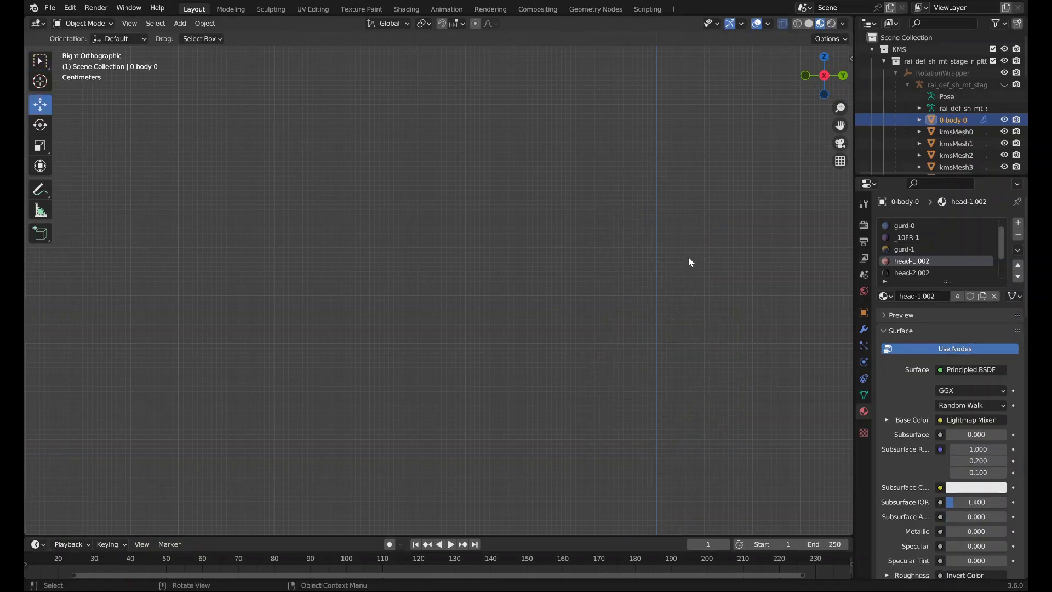
Examine the reassembled head and visor, and the upper body, for scalp geometry poking through.
scroll(687, 257, "down", 6)
scroll(657, 296, "up", 2)
middle_click_drag(633, 331, 562, 65, "shift")
scroll(657, 196, "up", 4)
middle_click_drag(518, 180, 406, 352)
scroll(657, 195, "up", 3)
scroll(406, 352, "down", 4)
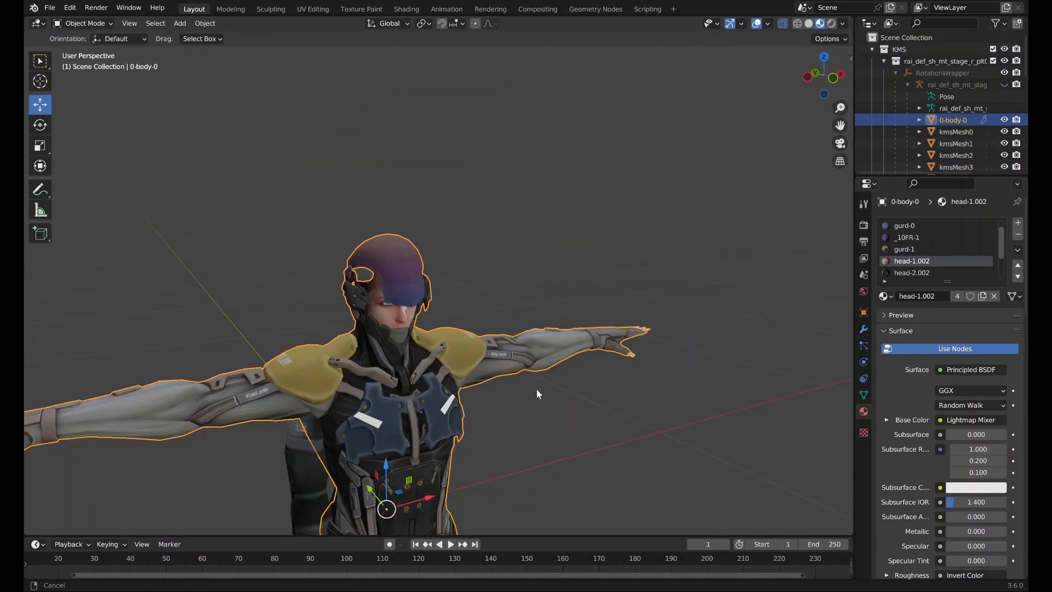
middle_click_drag(537, 394, 510, 164, "shift")
scroll(510, 164, "down", 1)
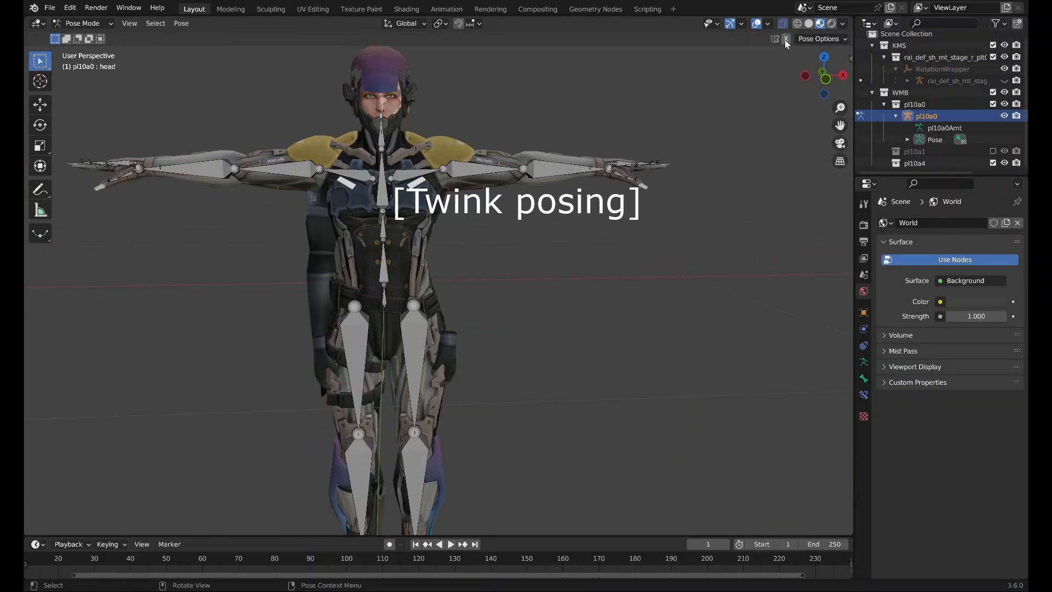
Enable X-axis mirrored posing on pl10a0 and set the viewport to solid shading with random object colours and X-ray off.
left_click(785, 40)
left_click(485, 170)
left_click(907, 80)
scroll(951, 106, "down", 4)
scroll(951, 106, "up", 5)
left_click(809, 24)
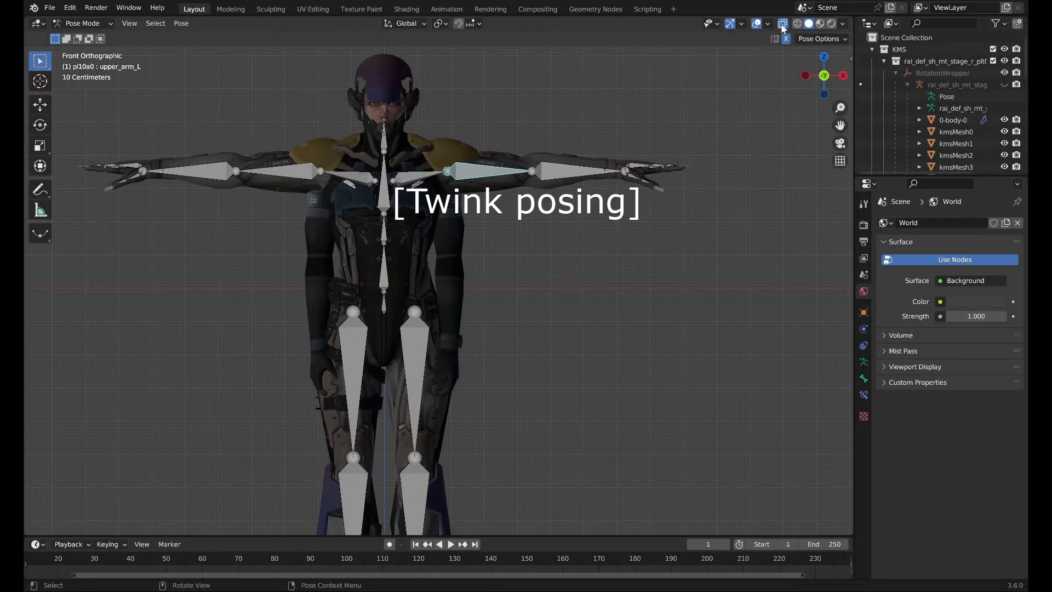
left_click(783, 24)
left_click(842, 24)
left_click(834, 182)
Lower upper_arm_L by 87.9° in front view, and rotate the upper and lower arm in side view to follow the mesh arm.
key("r")
left_click(610, 378)
key("KP_3")
key("r")
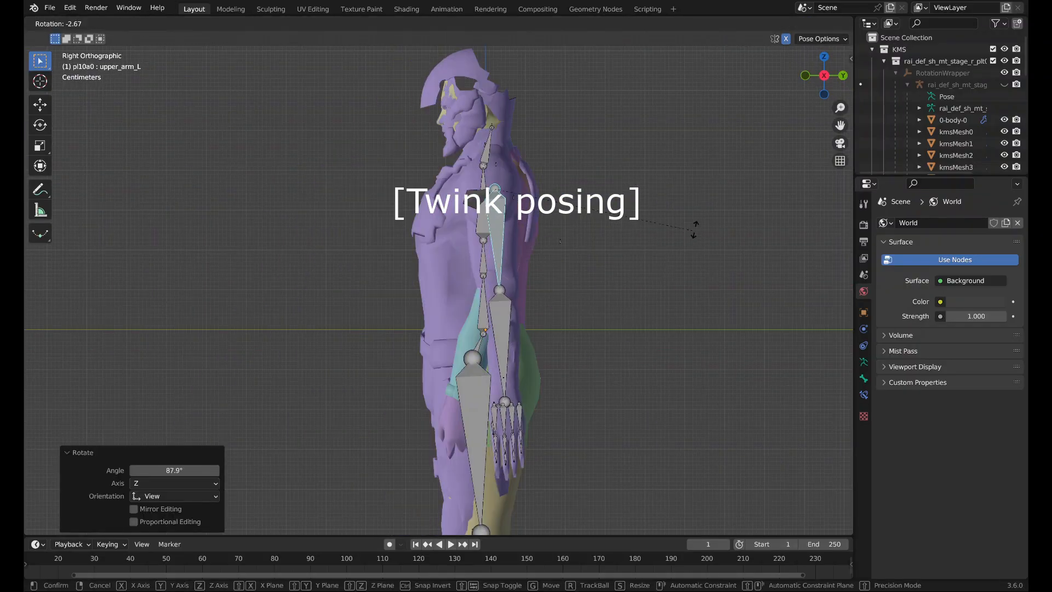
left_click(692, 230)
left_click(491, 324)
key("r")
left_click(685, 293)
Rotate upper_leg_L by 0.773° in front view to line up with the mesh leg.
left_click(805, 76)
middle_click_drag(614, 460, 572, 197, "shift")
left_click(480, 175)
key("r")
left_click(576, 328)
left_click(843, 76)
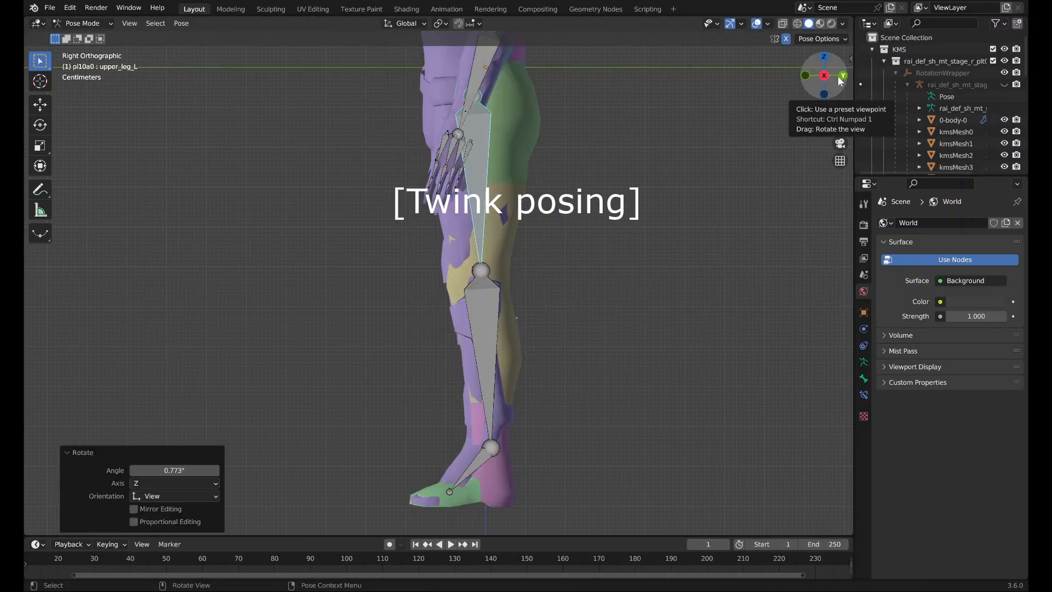
Inspect the bones through the body with X-ray on, turn X-ray off again, and return to Pose Mode.
middle_click_drag(658, 164, 635, 252, "shift")
left_click(798, 24)
left_click(807, 24)
left_click(88, 23)
left_click(86, 40)
left_click(782, 25)
left_click(87, 23)
left_click(85, 63)
middle_click_drag(526, 145, 653, 136)
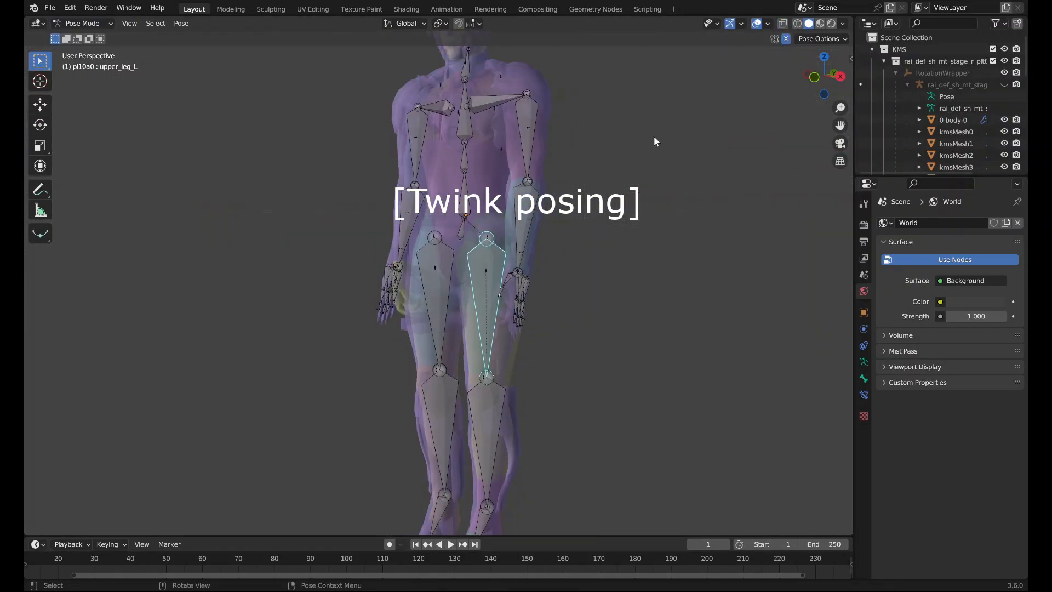
left_click(826, 78)
left_click(85, 24)
left_click(86, 39)
left_click(782, 24)
left_click(85, 24)
left_click(85, 63)
Rotate lower_arm_R to match the mesh forearm and upper_arm_R by 3.43° in front view.
left_click(393, 104)
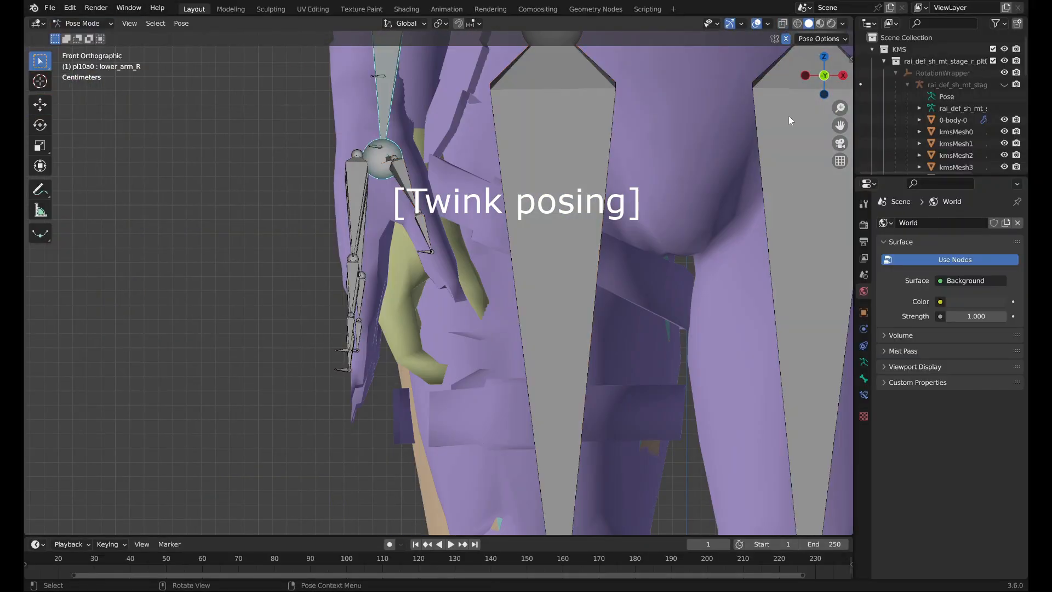
key("r")
left_click(419, 144)
key("r")
middle_click_drag(502, 187, 472, 416, "shift")
left_click(466, 351)
Refine the rotation of upper_arm_R in the left side and top views to follow the mesh arm.
left_click(805, 76)
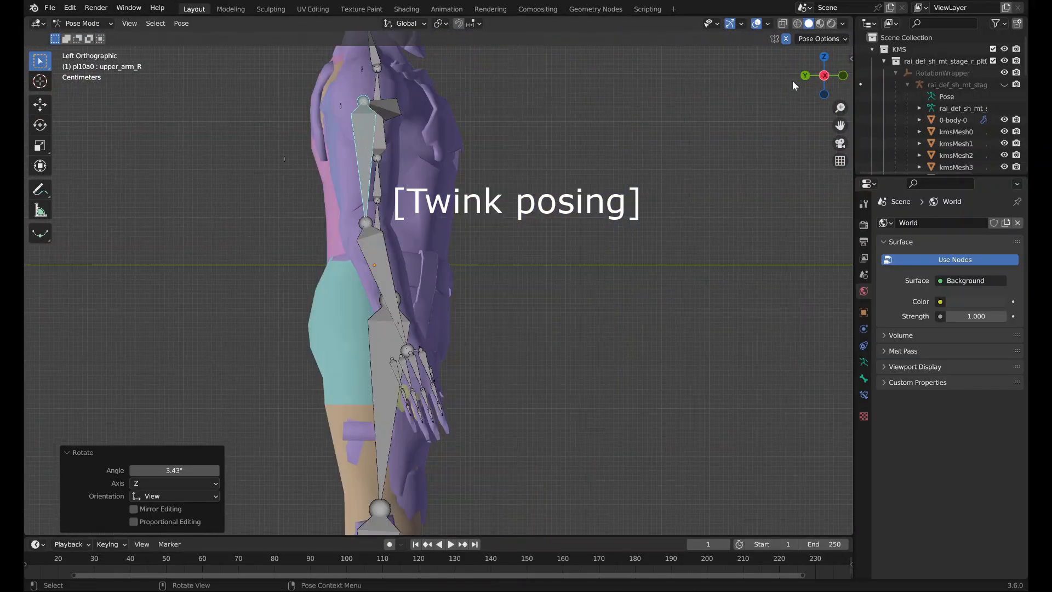
key("r")
left_click(542, 287)
key("r")
left_click(824, 56)
key("r")
left_click(613, 190)
left_click(805, 75)
key("r")
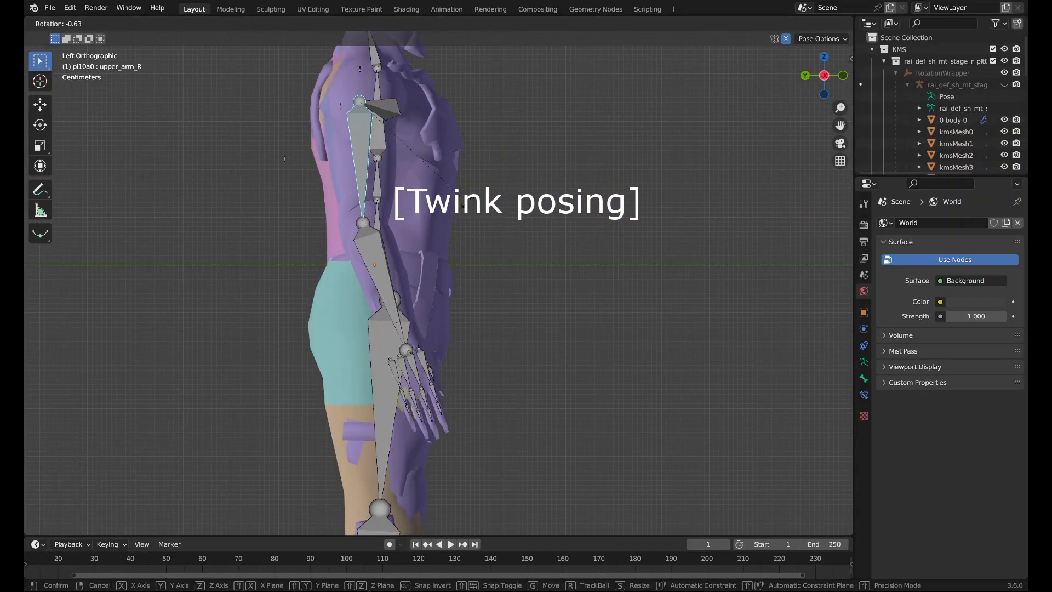
Rotate hand_R by about 25° in the left side view so the fingers line up with the mesh hand.
middle_click_drag(625, 465, 540, 477)
scroll(537, 560, "up", 3)
left_click(833, 76)
scroll(351, 219, "up", 2)
left_click(805, 76)
left_click(379, 89)
key("r")
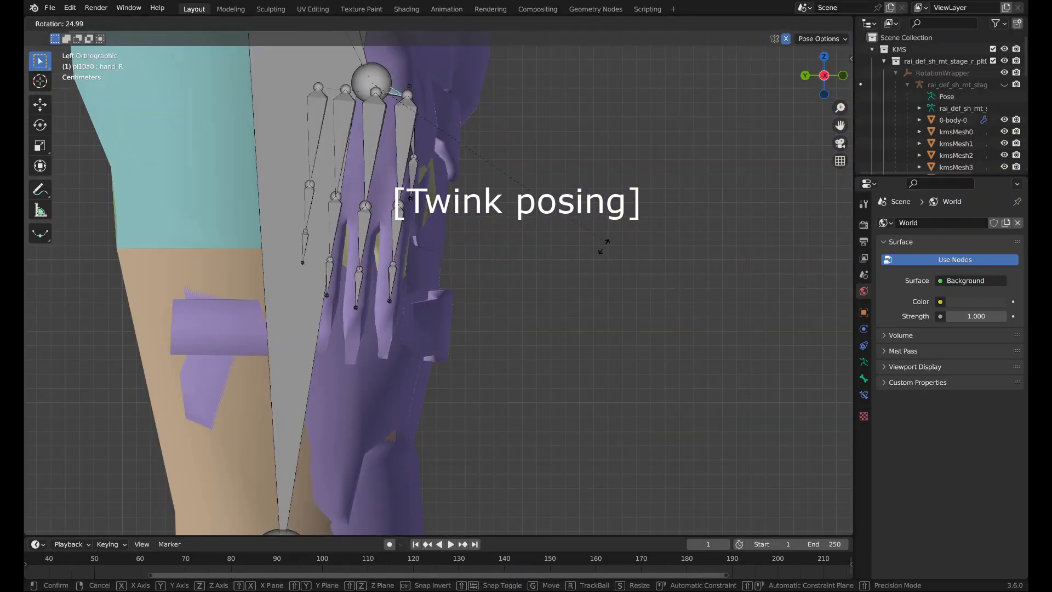
left_click(600, 233)
Hide the mesh covering the hip beside the right hand from Object Mode and return to Pose Mode.
left_click(328, 221)
scroll(775, 89, "down", 5)
key("ctrl+Tab")
left_click(329, 289)
key("h")
key("ctrl+Tab")
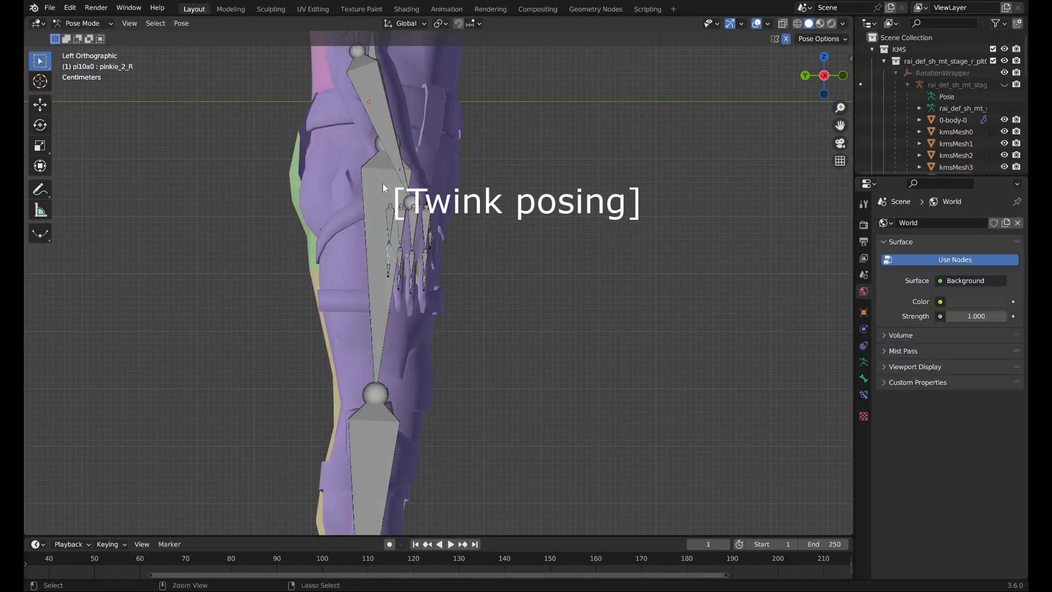
Move the upper leg bone out of the way of the right hand.
left_click(379, 191)
key("g")
right_click(157, 176)
key("g")
left_click(164, 184)
Adjust the rotation of the right hand's bones and of lower_arm_R in a close-up view to fit the mesh hand.
middle_click_drag(417, 263, 406, 241)
scroll(468, 222, "up", 3)
left_click(389, 268)
left_click(805, 78)
middle_click_drag(603, 165, 635, 181)
left_click(540, 219)
key("r")
left_click(657, 132)
left_click(519, 71)
key("r")
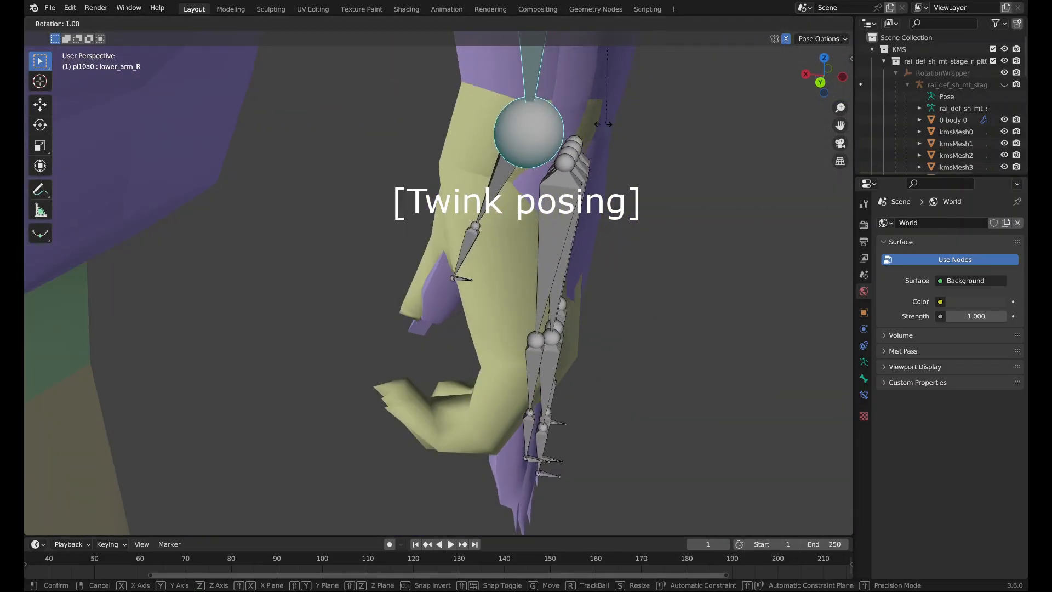
left_click(591, 143)
Curl the right pinkie's outer bones, including pinkie_4_R, to follow the bent mesh fingers.
middle_click_drag(533, 260, 599, 357)
left_click(529, 285)
key("r")
left_click(334, 306)
left_click(475, 315)
key("r")
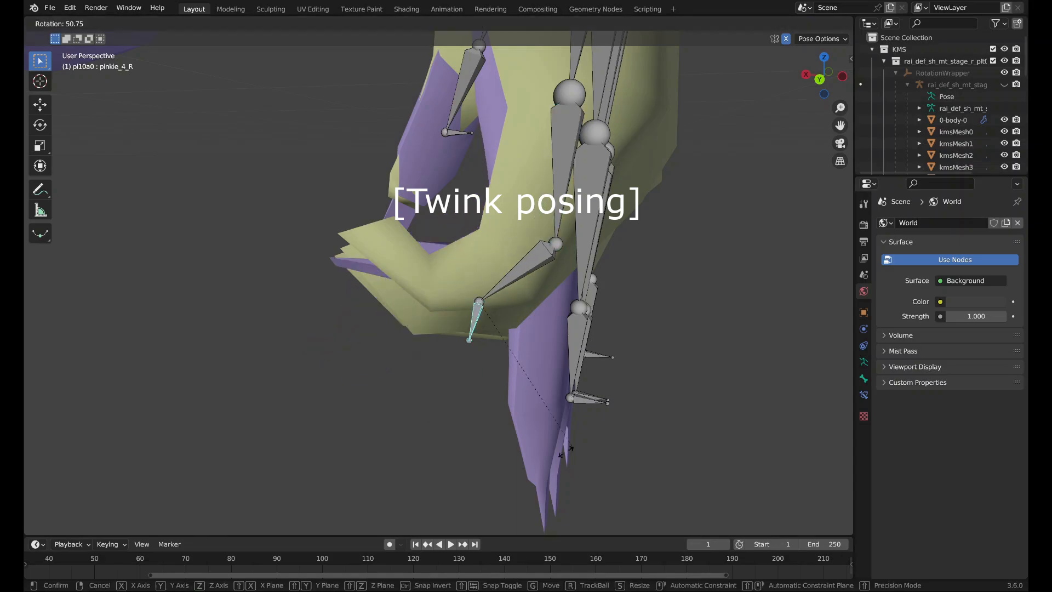
left_click(547, 252)
Select three adjacent finger bones of the right hand and rotate them together around the global Y axis.
middle_click_drag(547, 263, 570, 263)
left_click(509, 192)
left_click(522, 175, "shift")
left_click(538, 148, "shift")
key("r")
key("y")
left_click(745, 293)
Rotate the next set of right finger bones, including index_finger_2_R, by about -18° around the global Y axis.
left_click(514, 276)
left_click(533, 262, "shift")
key("r")
key("y")
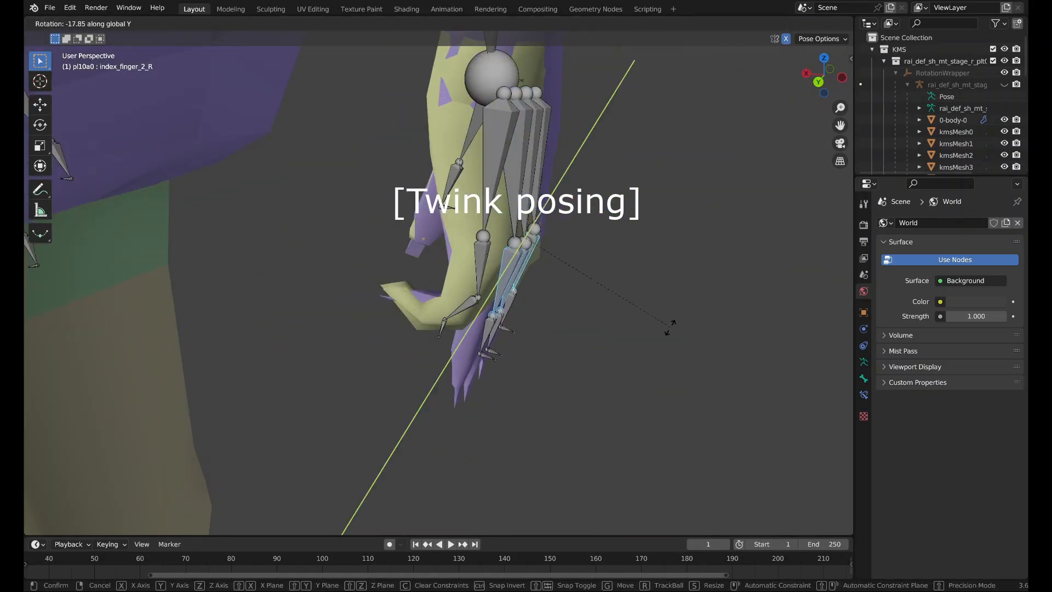
left_click(667, 328)
Curl the outer finger bones of the right hand, including index_finger_3_R, by -47.3° around the global Y axis.
middle_click_drag(550, 115, 441, 97)
key("r")
left_click(460, 115)
middle_click_drag(493, 142, 685, 184)
left_click(478, 235)
key("r")
left_click(510, 307)
middle_click_drag(509, 295, 388, 245)
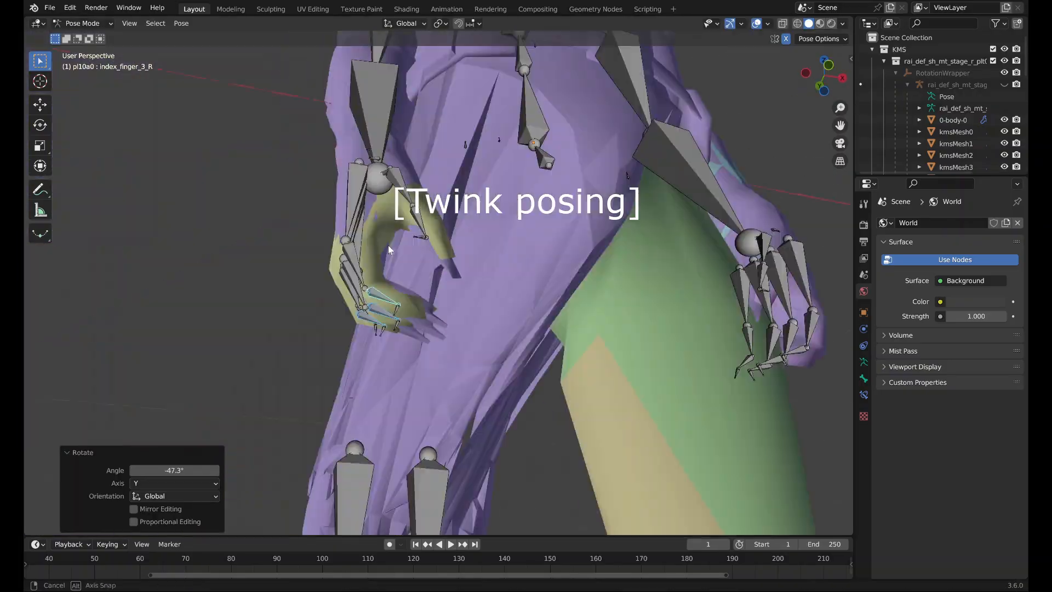
Select two more fingertip bones of the right hand and rotate them together around the Y axis to follow the curled fingers.
left_click(435, 284)
left_click(412, 285, "shift")
key("r")
key("y")
left_click(378, 307)
Leave pose mode, switch the solid viewport colouring to textures and hide the pl10a0 armature.
middle_click_drag(181, 236, 460, 249)
left_click(164, 258)
key("g")
key("ctrl+Tab")
left_click(842, 23)
left_click(889, 184)
key("h")
mouse_move(557, 236)
middle_mouse_down()
mouse_move(437, 230)
mouse_move(682, 253)
mouse_move(592, 251)
middle_mouse_up()
left_click(436, 230)
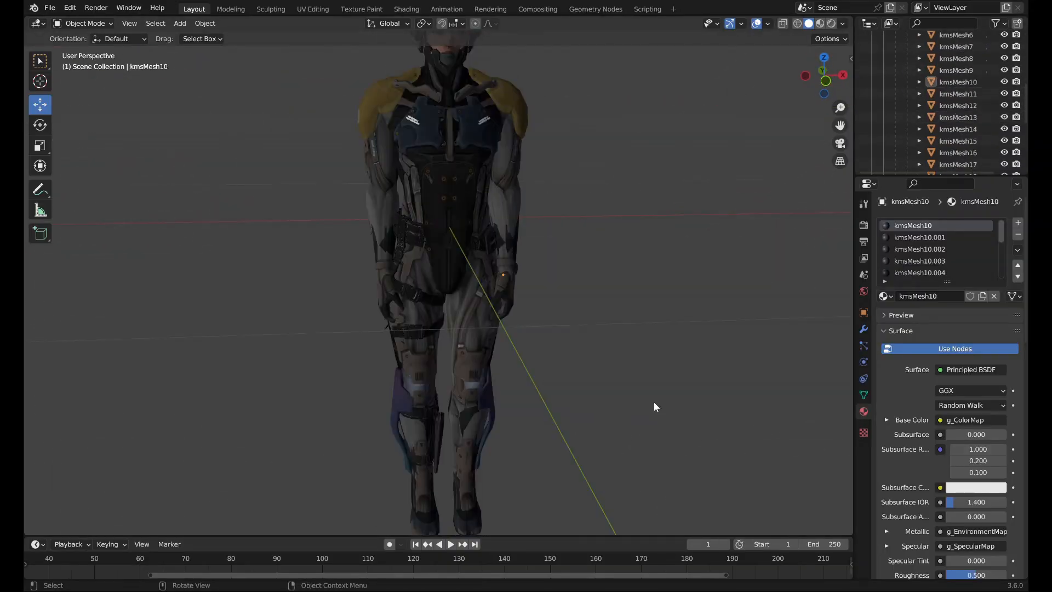
Unhide the rai_def_sh_mt_stage_r_plt0_r armature and make it the selected object.
middle_click_drag(653, 402, 606, 317)
middle_click_drag(598, 265, 584, 74)
middle_click_drag(579, 99, 514, 384)
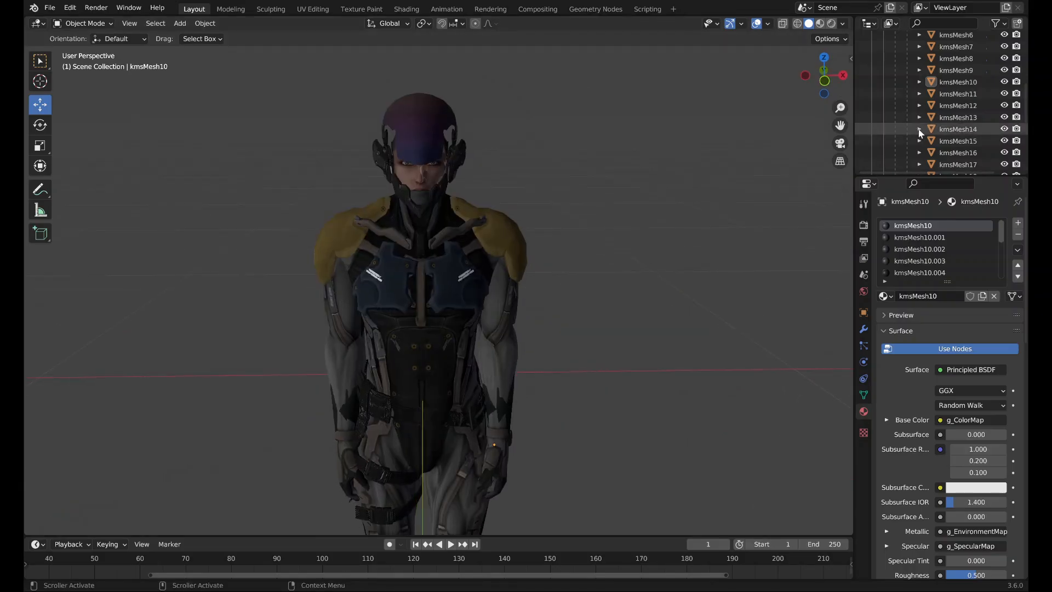
scroll(923, 127, "up", 6)
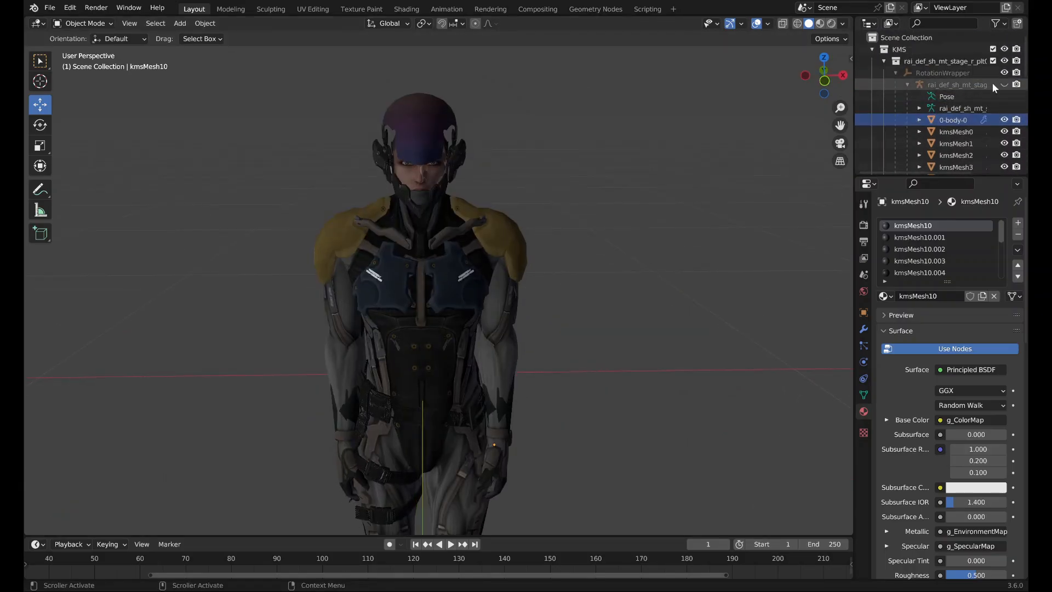
left_click(1003, 85)
left_click(957, 85)
Try moving the rai_def_sh_mt_stage_r_plt0_r armature to test the mesh binding, and undo the move.
key("g")
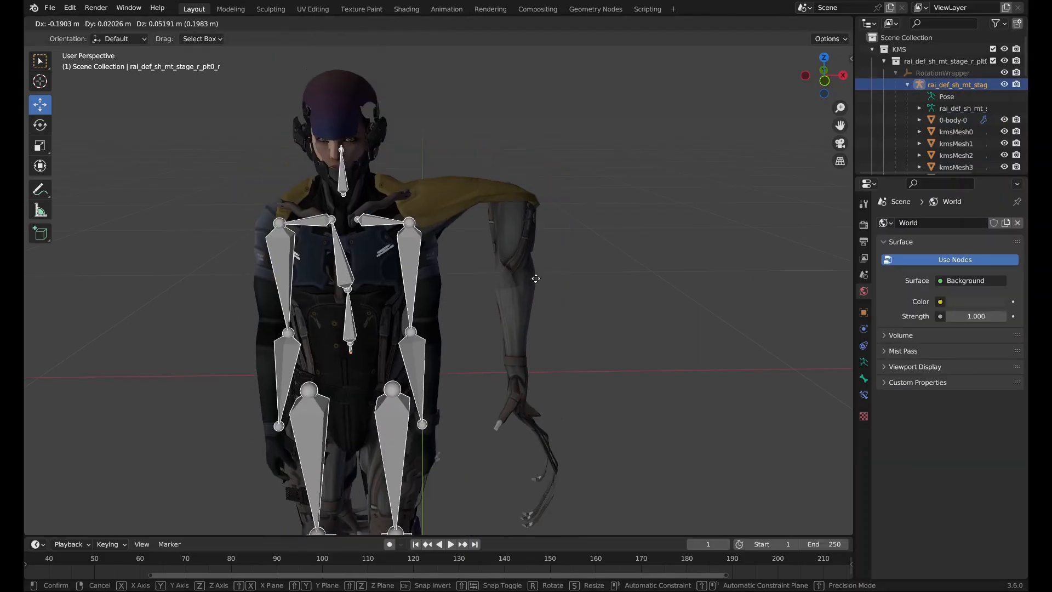
left_click(591, 255)
key("ctrl+z")
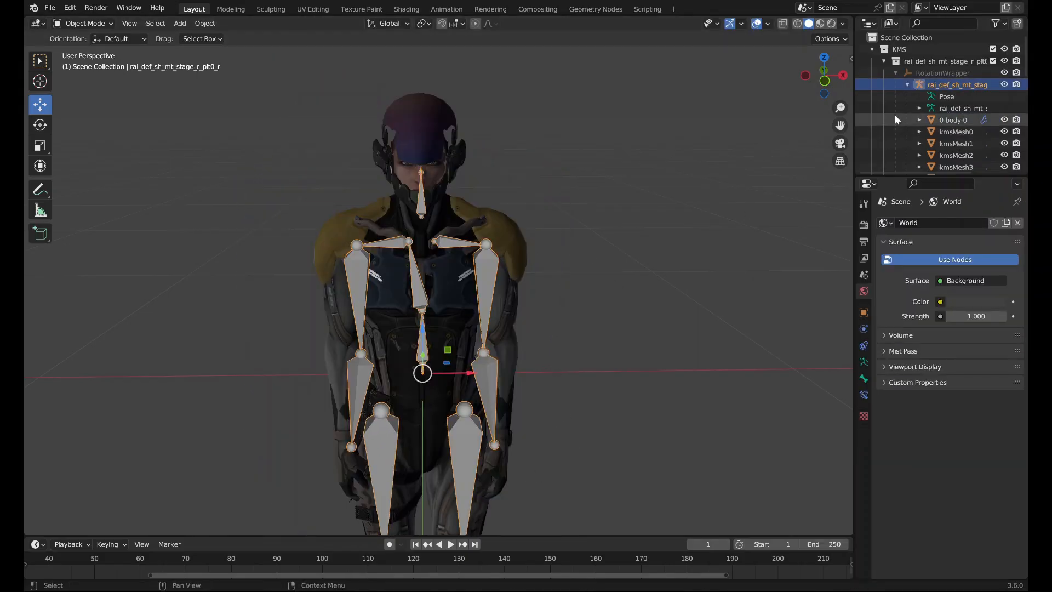
Collapse the rai_def_sh_mt_stage_r_plt0_r hierarchy, then unhide and select the pl10a0 armature.
left_click(908, 85)
left_click(1003, 119)
left_click(957, 120)
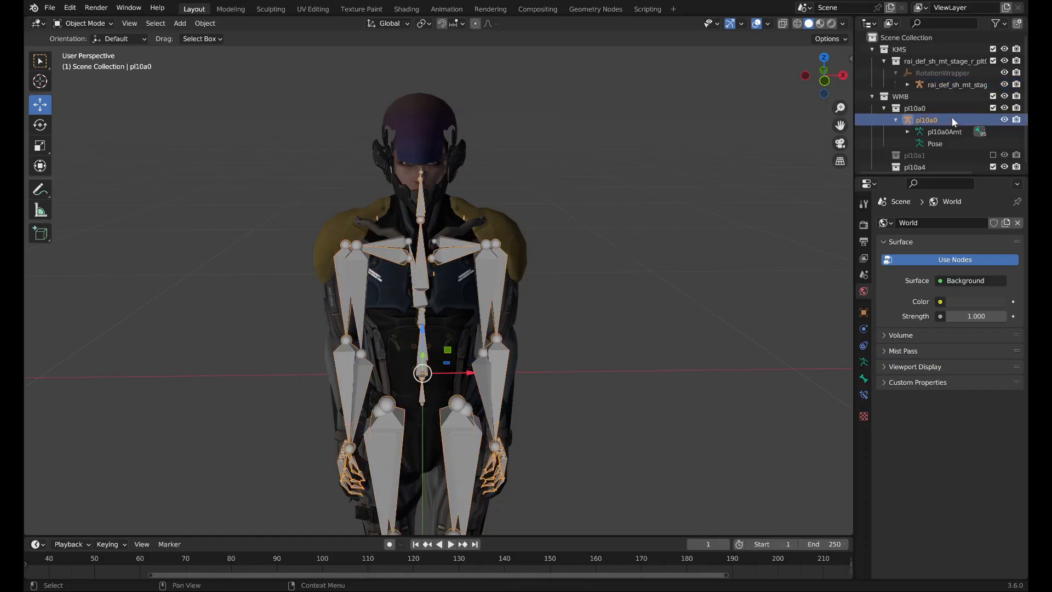
Try moving the pl10a0 armature to test which mesh follows it, and cancel the move.
key("g")
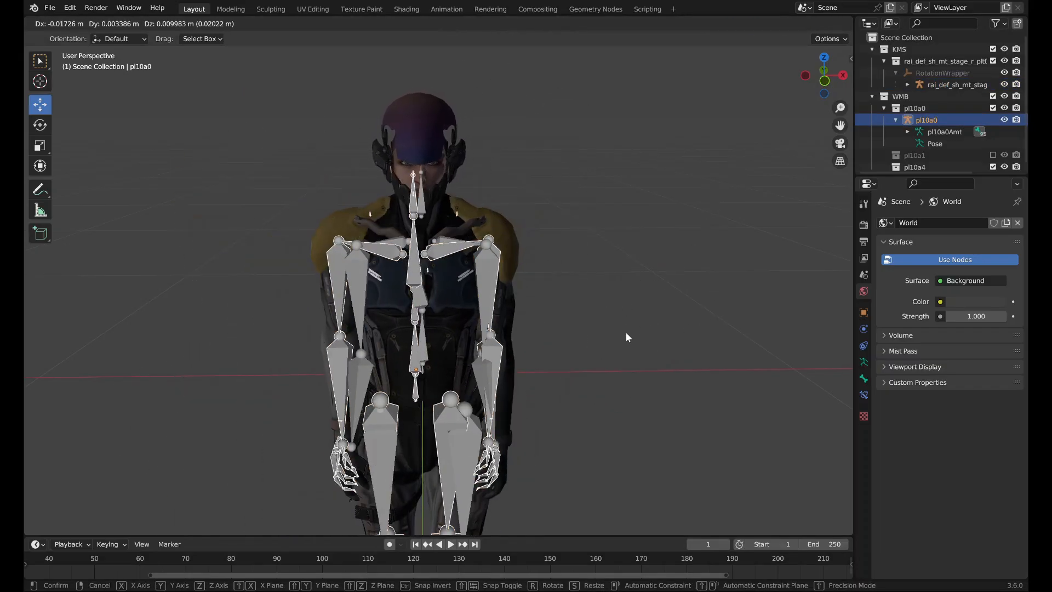
left_click(626, 331)
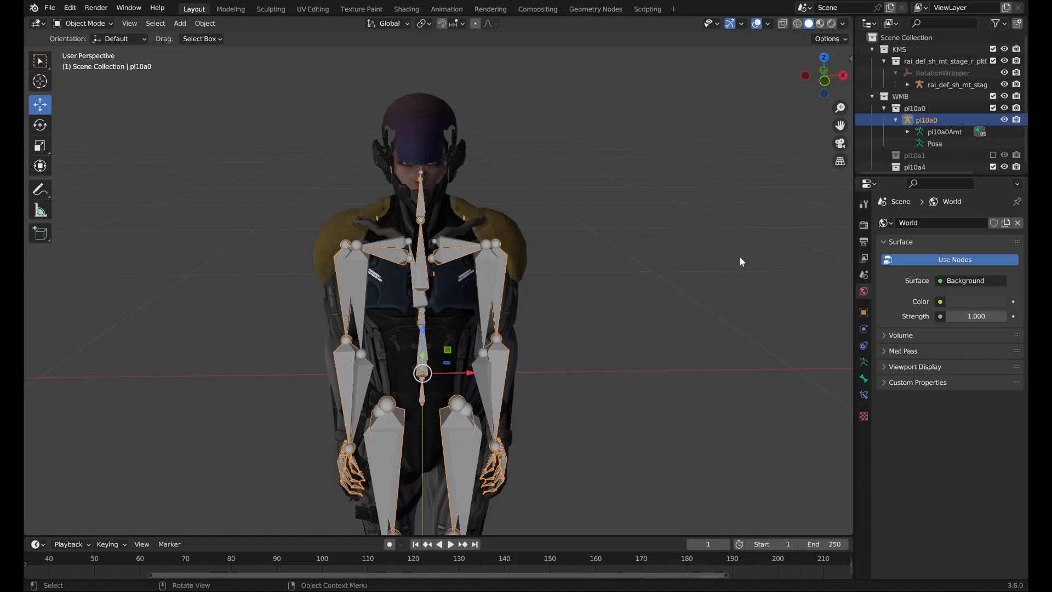
middle_click_drag(718, 295, 608, 321)
left_click(918, 87)
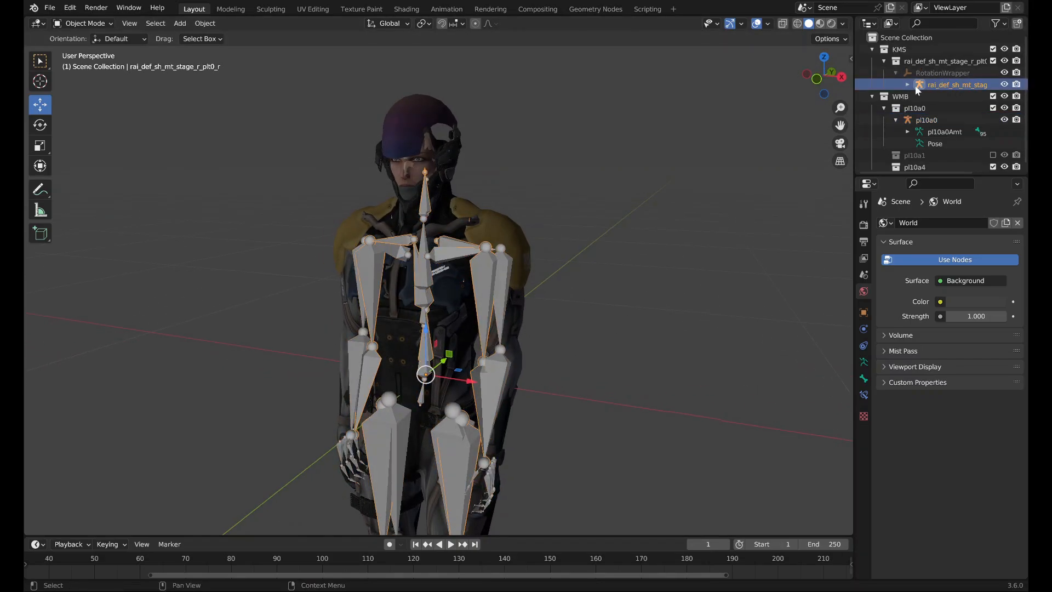
Select the 0-body-0 mesh and apply its Armature modifier that targets pl10a0.
left_click(479, 216)
key("g")
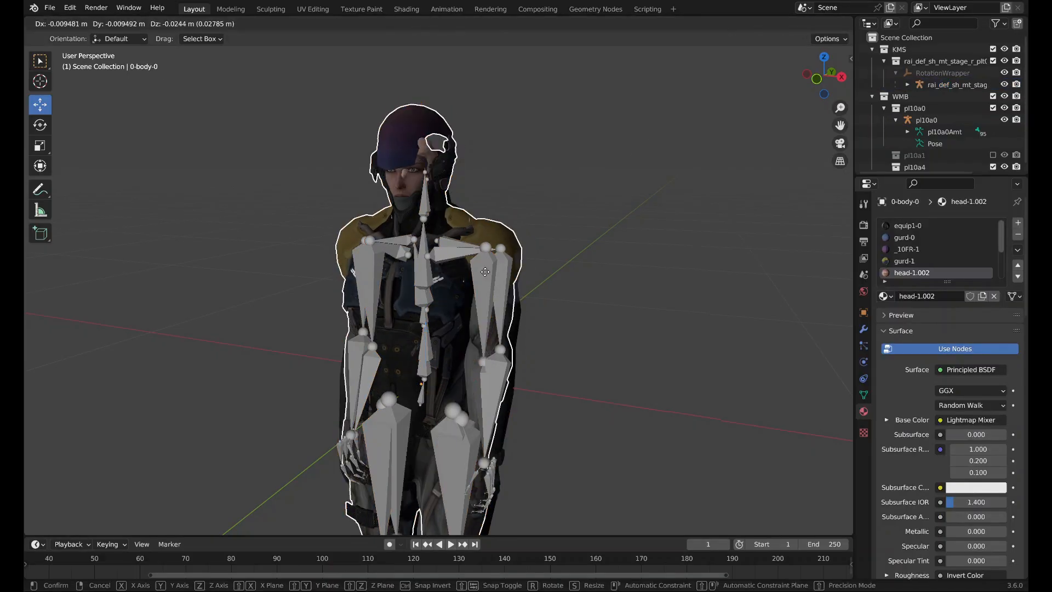
key("Escape")
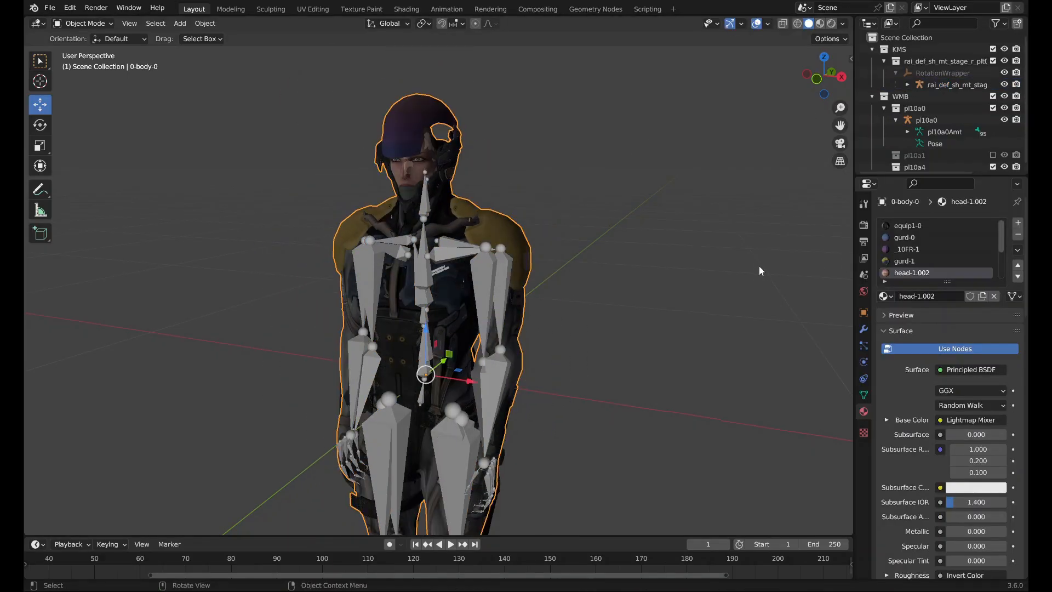
middle_click_drag(500, 370, 614, 315)
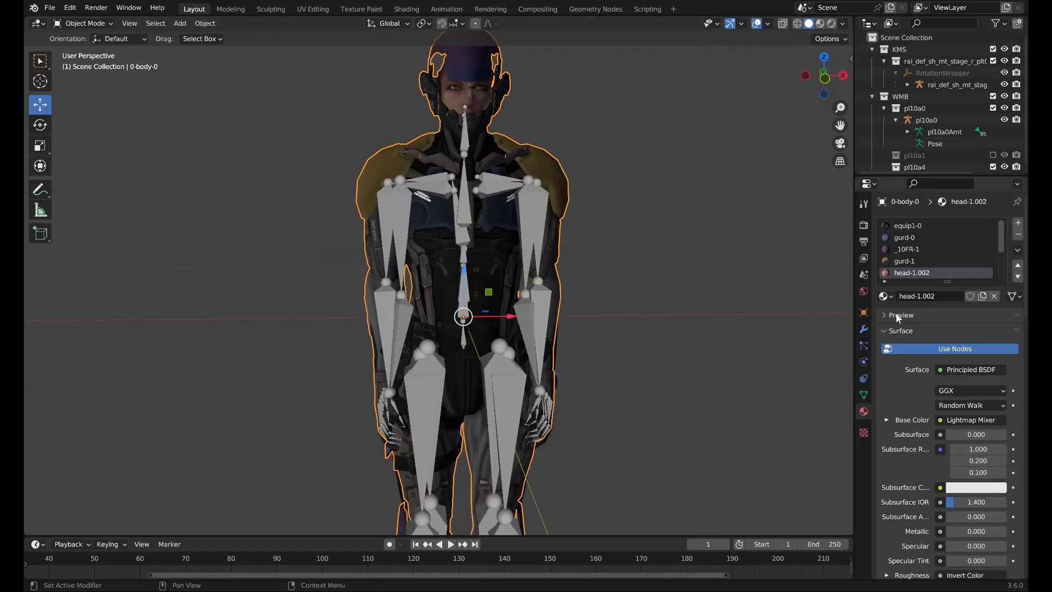
left_click(864, 328)
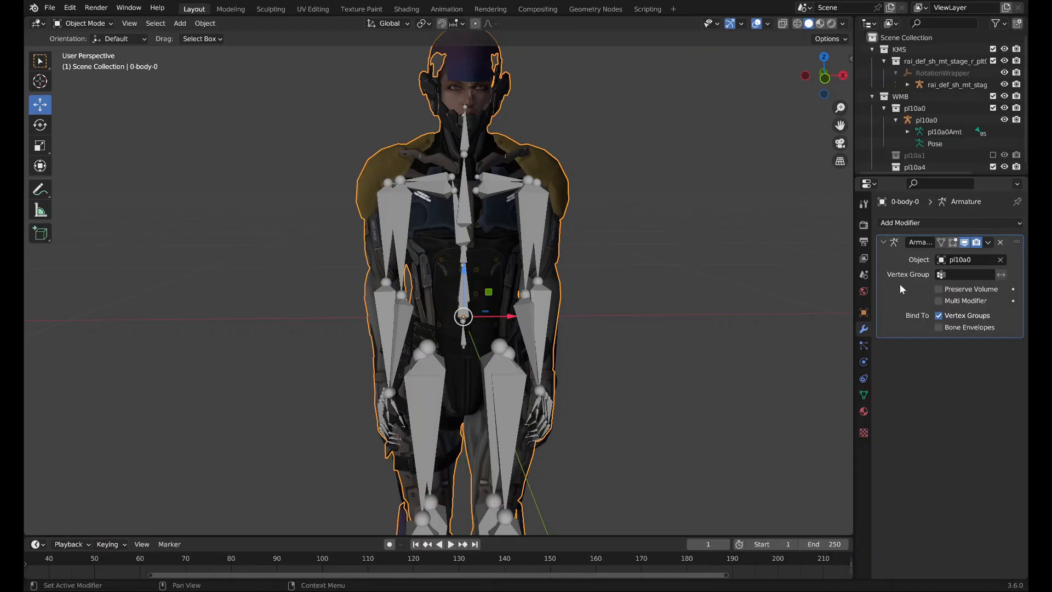
key("ctrl+a")
middle_click_drag(714, 330, 594, 344)
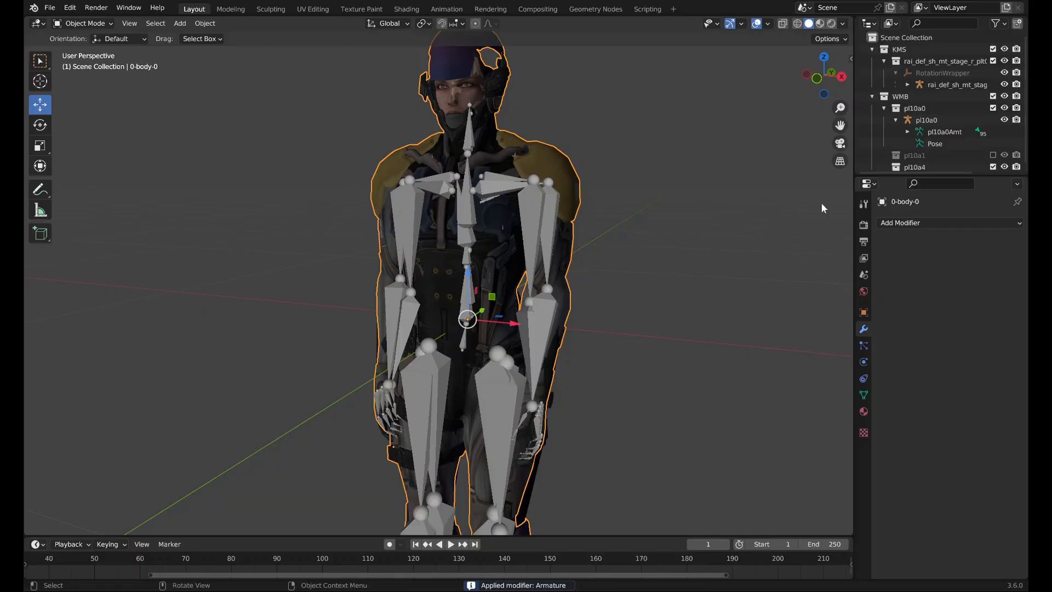
Select the pl10a0 armature, test-move it away from the body mesh and delete it.
left_click(926, 120)
key("g")
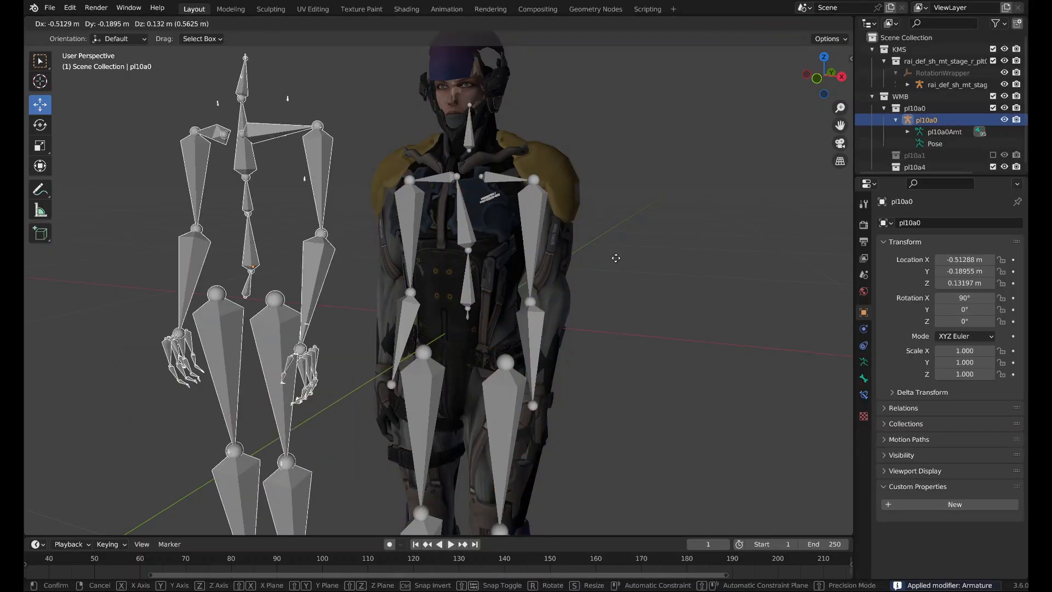
left_click(535, 290)
key("Delete")
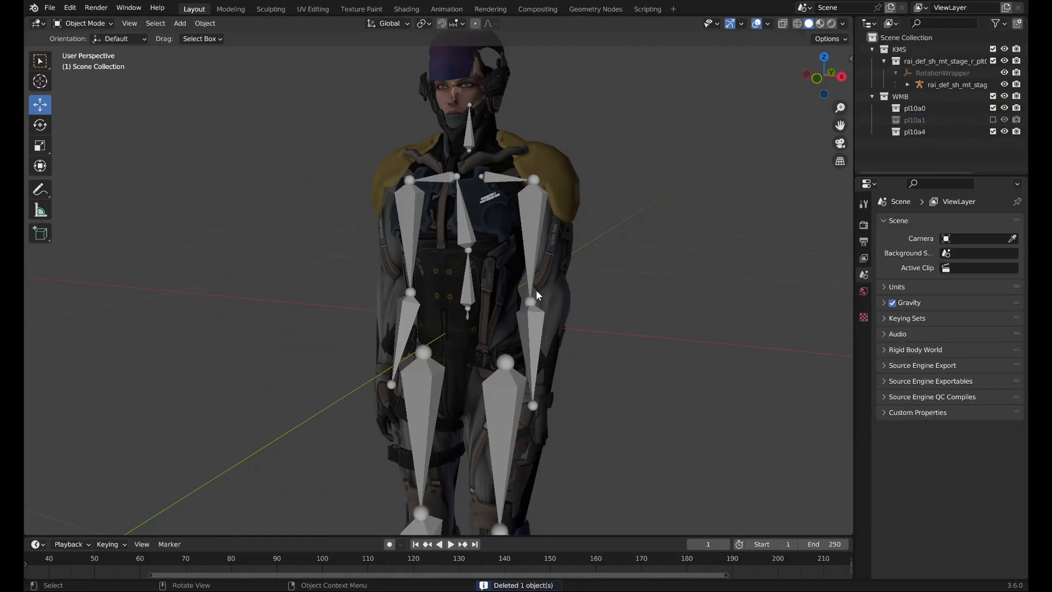
left_click(947, 83)
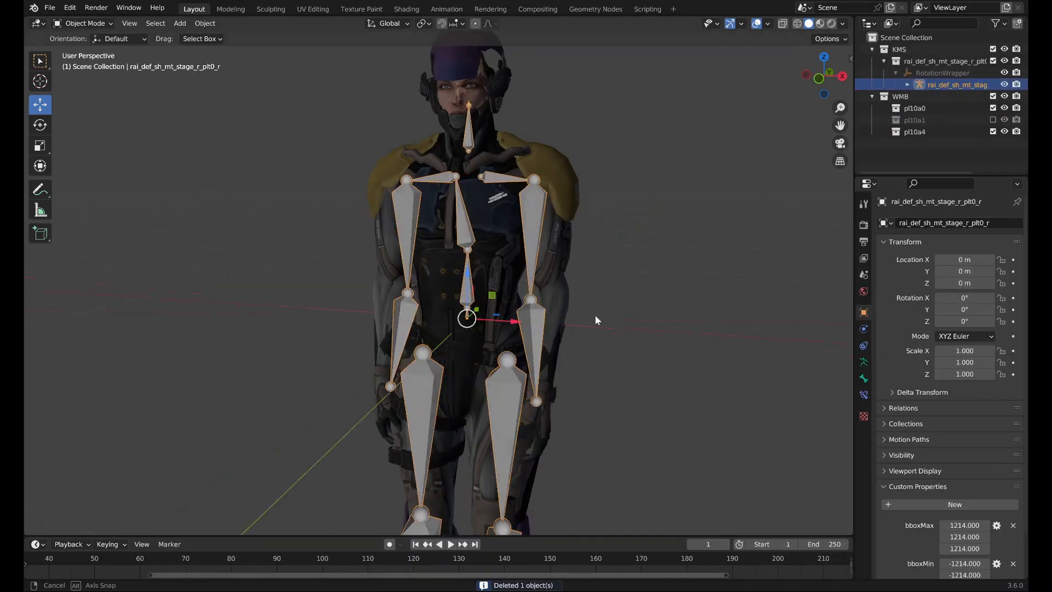
middle_click_drag(594, 314, 602, 311)
key("ctrl+Tab")
key("ctrl+Tab")
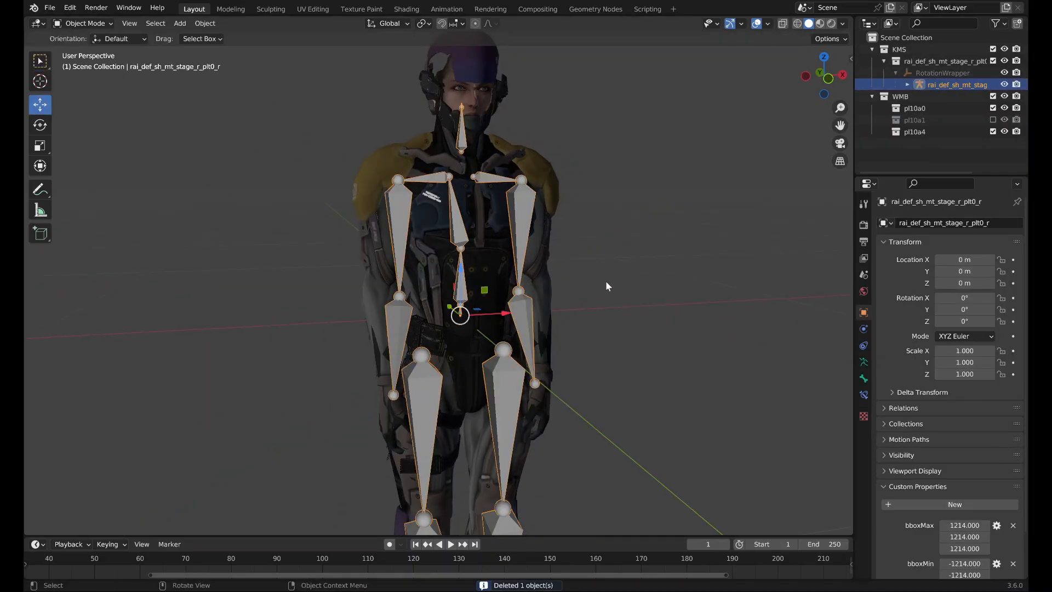
Add an Armature modifier to the 0-body-0 mesh with rai_def_sh_mt_stage_r_plt0_r as its object.
left_click(499, 198)
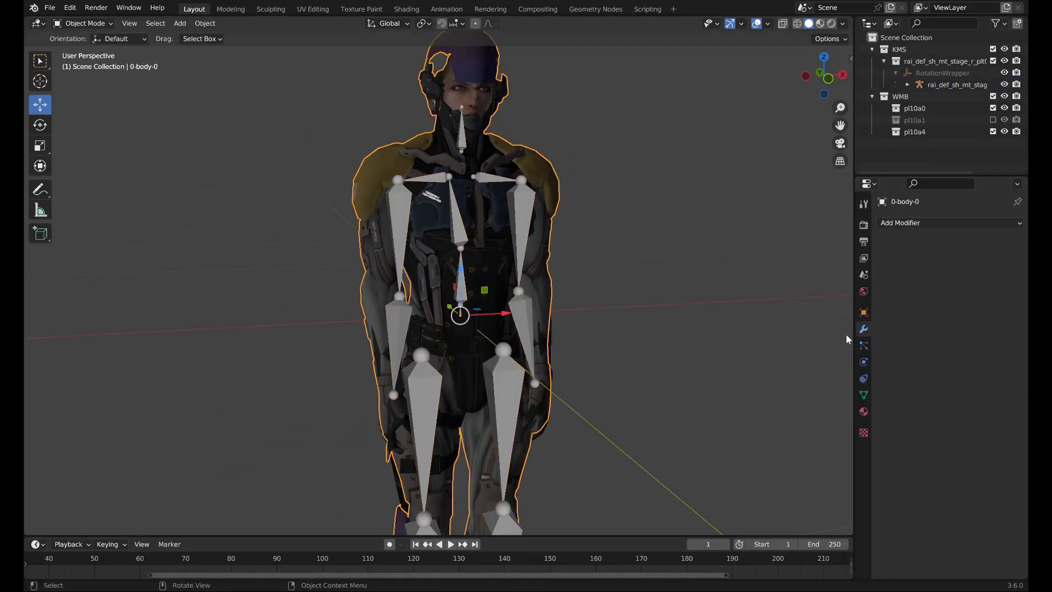
left_click(956, 223)
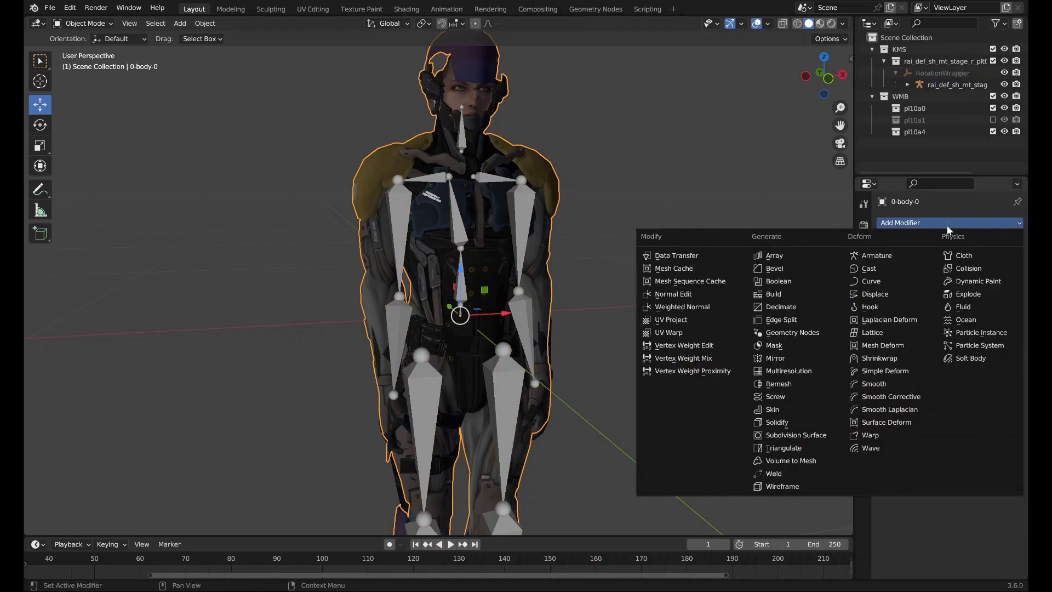
left_click(852, 261)
left_click(961, 259)
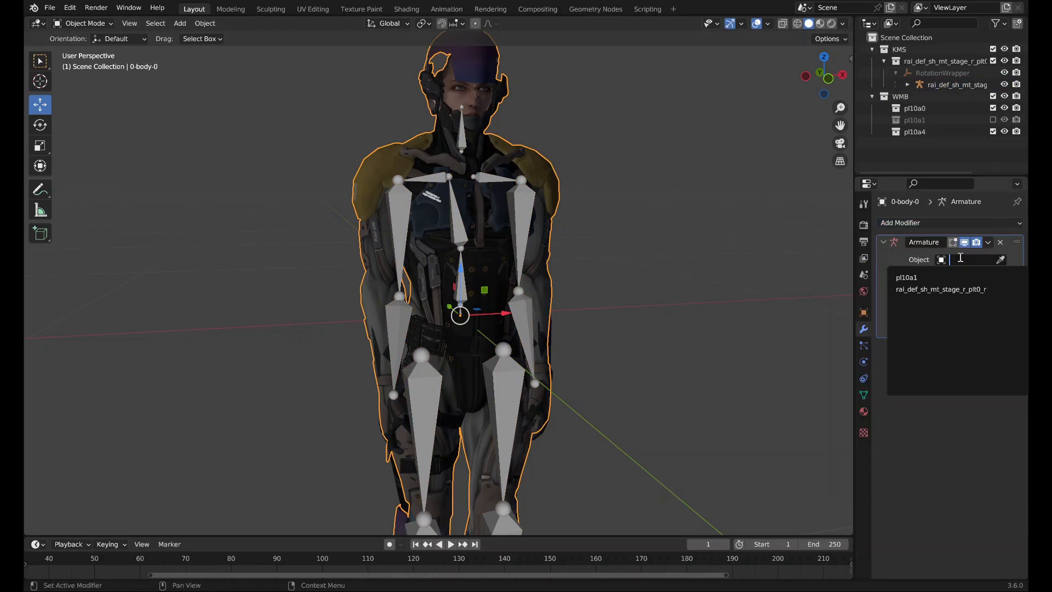
type("ra")
left_click(944, 278)
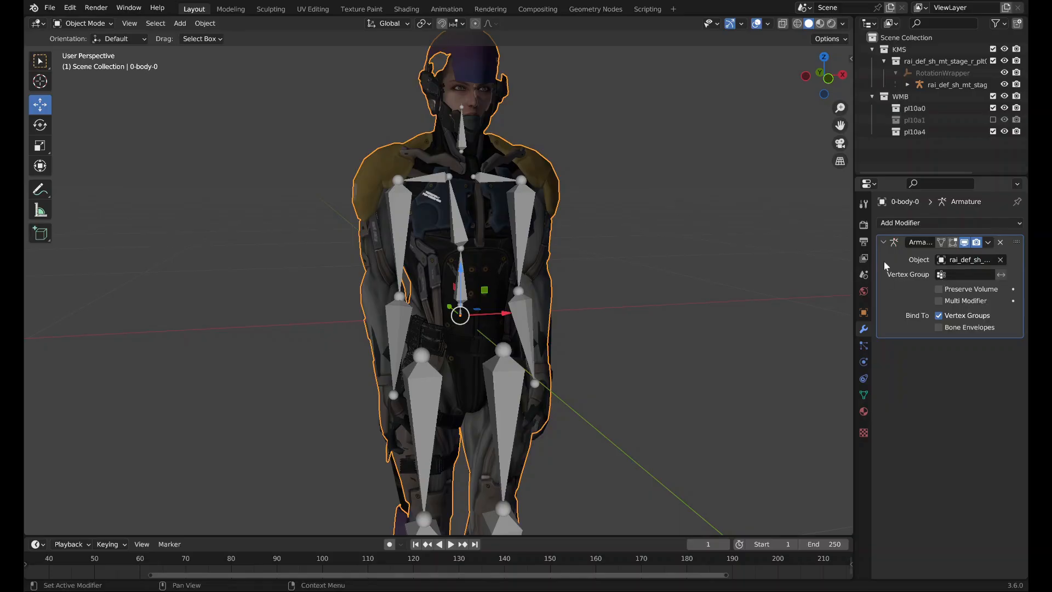
Test-rotate upper arm bone8 of the rai_def armature in pose mode, undo the rotation and return to object mode.
left_click(526, 218)
key("ctrl+Tab")
left_click(526, 218)
key("r")
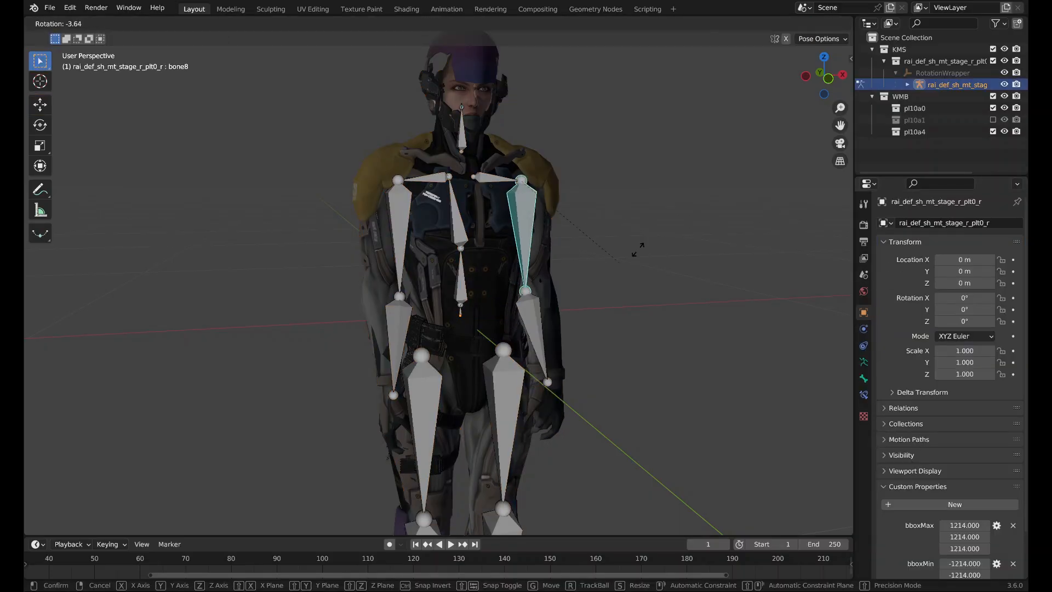
left_click(663, 178)
middle_click_drag(663, 177, 728, 386)
key("ctrl+z")
middle_click_drag(672, 330, 596, 268)
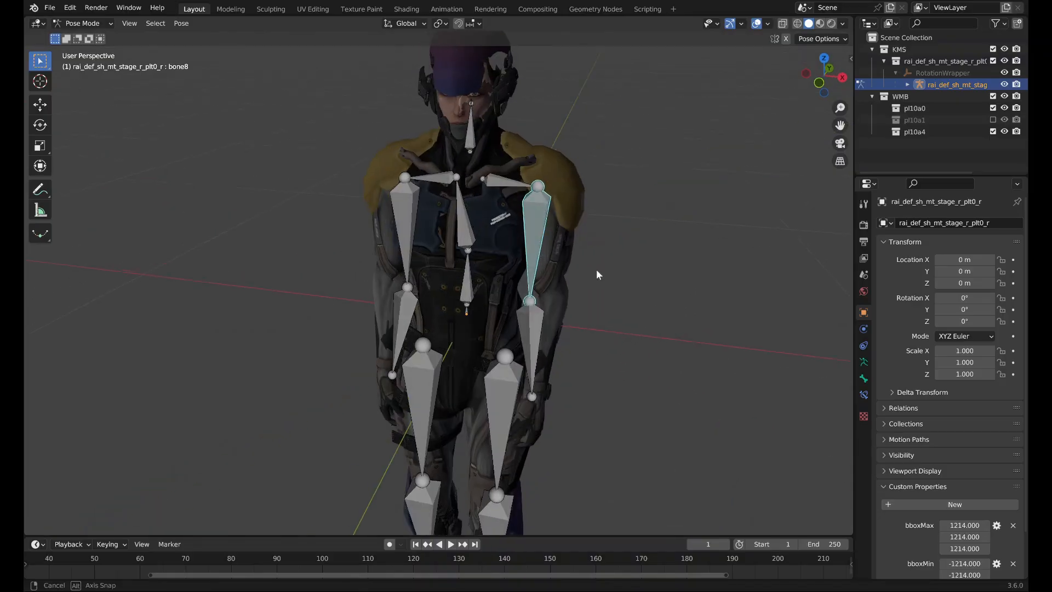
left_click(599, 267)
key("ctrl+Tab")
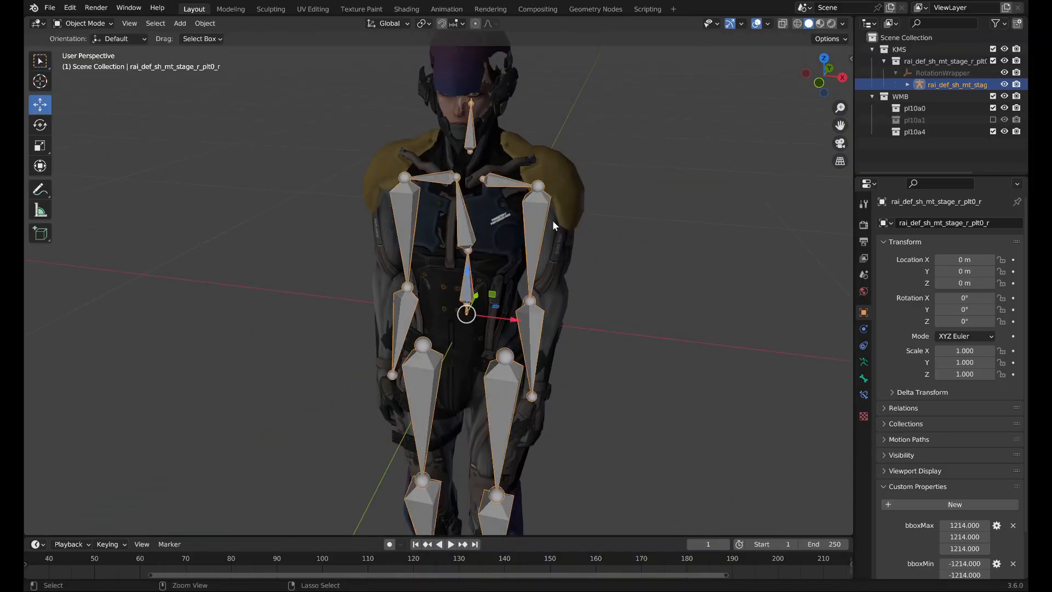
Select the 0-body-0 mesh and examine its body and head against the rai_def armature up close.
left_click(553, 220)
middle_click_drag(552, 221, 541, 245)
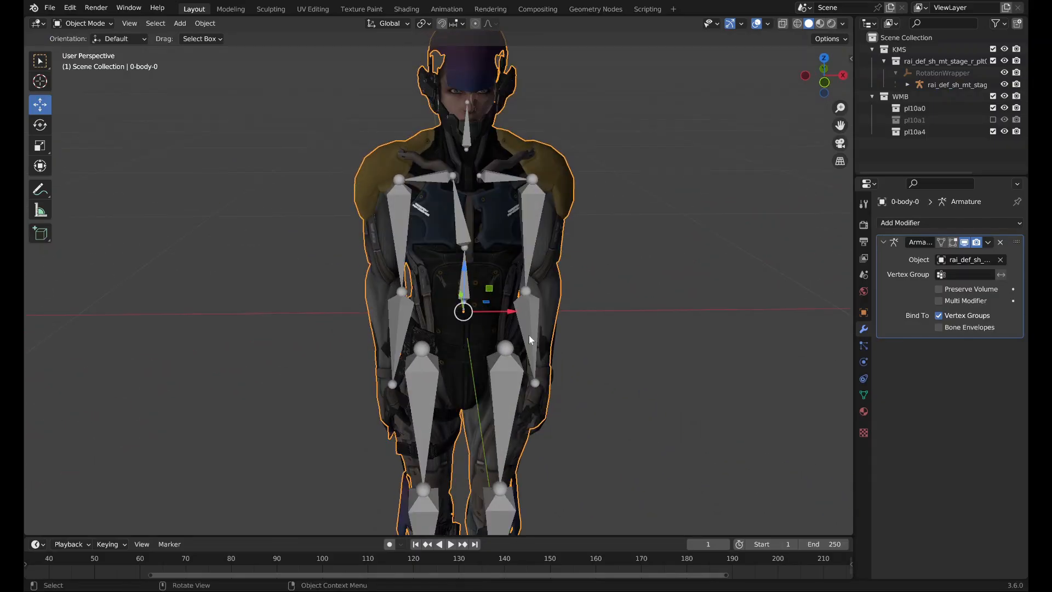
mouse_move(529, 339)
middle_mouse_down()
mouse_move(548, 335)
mouse_move(530, 320)
middle_mouse_up()
middle_click_drag(516, 218, 597, 87, "shift")
scroll(567, 258, "up", 7)
scroll(572, 219, "down", 6)
middle_click_drag(596, 130, 471, 493, "shift")
scroll(446, 436, "up", 8)
scroll(450, 422, "down", 4)
scroll(472, 369, "up", 1)
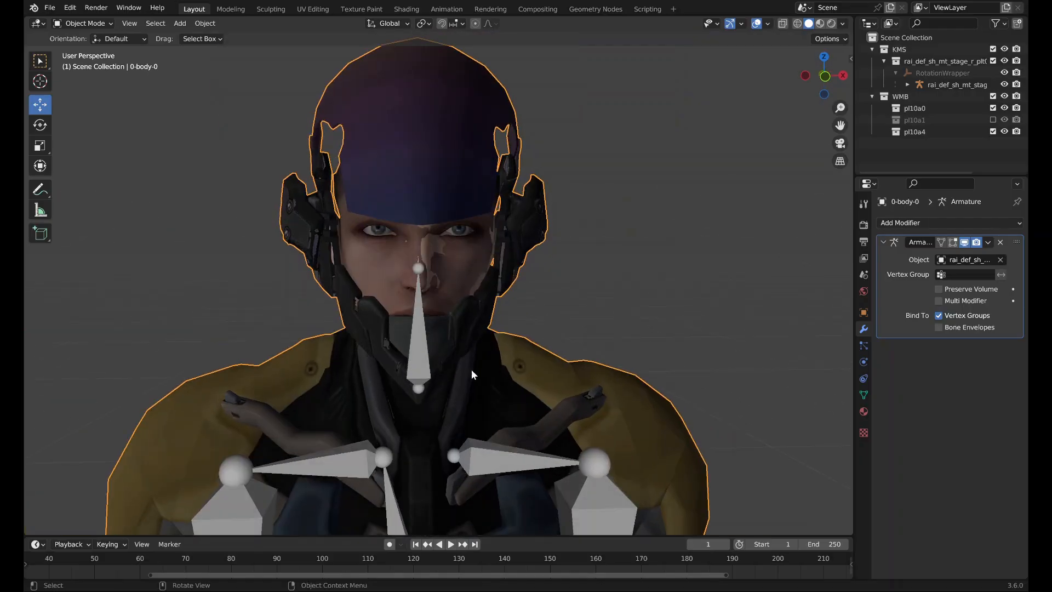
Enter edit mode on the 0-body-0 mesh and show its vertex groups in an enlarged list.
key("Tab")
middle_click_drag(498, 348, 482, 334)
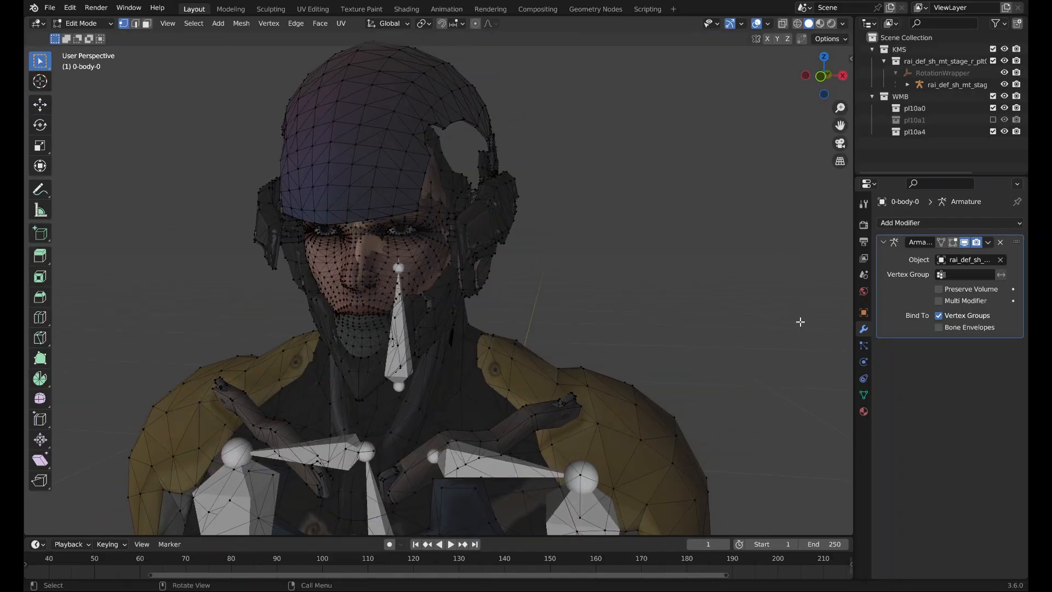
left_click(864, 393)
scroll(934, 271, "down", 12)
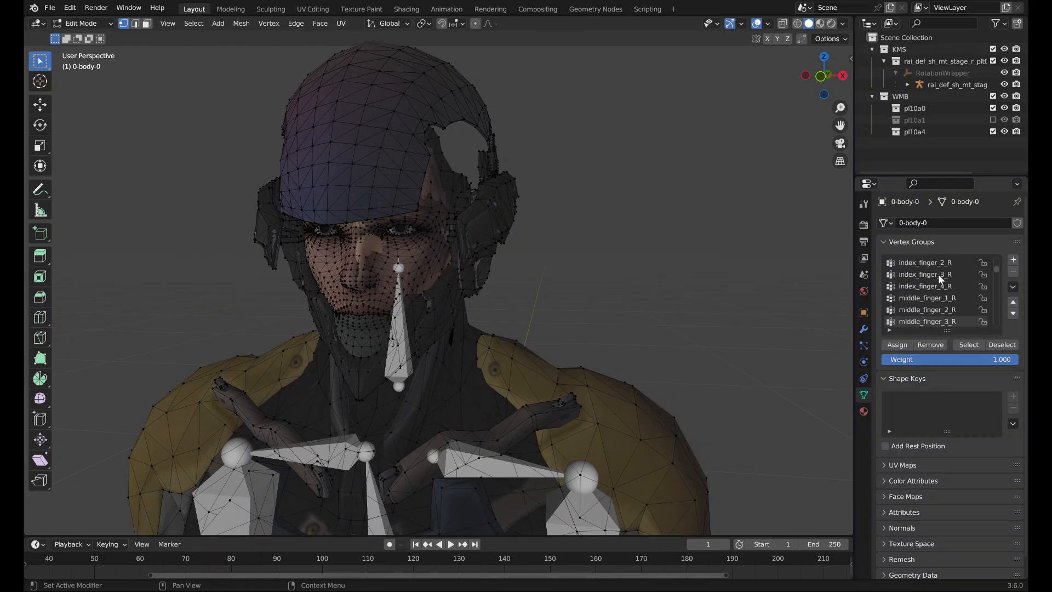
scroll(938, 274, "down", 5)
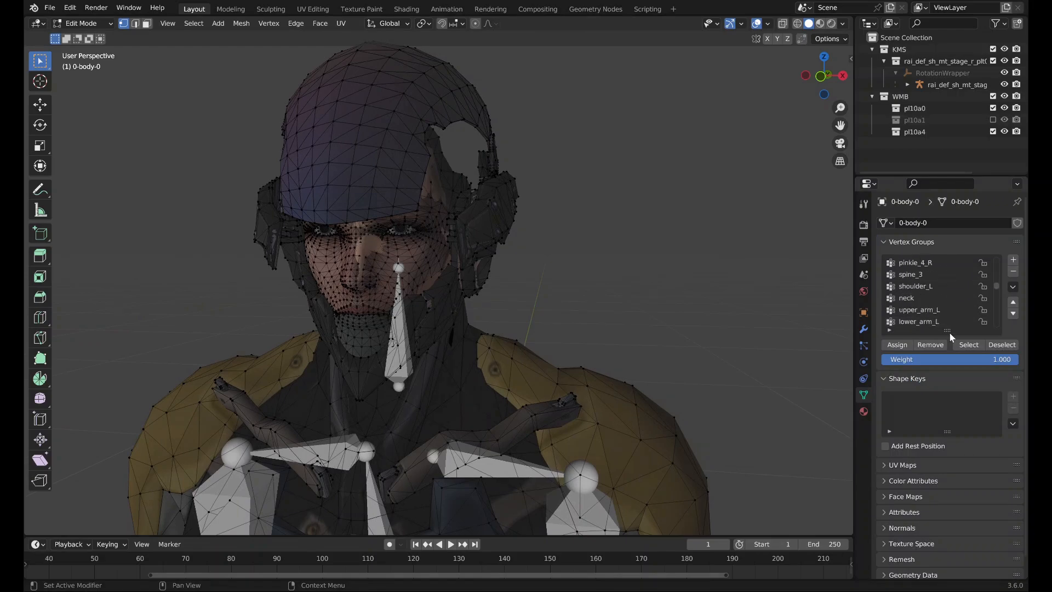
left_click_drag(949, 331, 950, 448)
Look through the vertex group names of 0-body-0 down to the end and view the whole upper body.
scroll(941, 330, "up", 5)
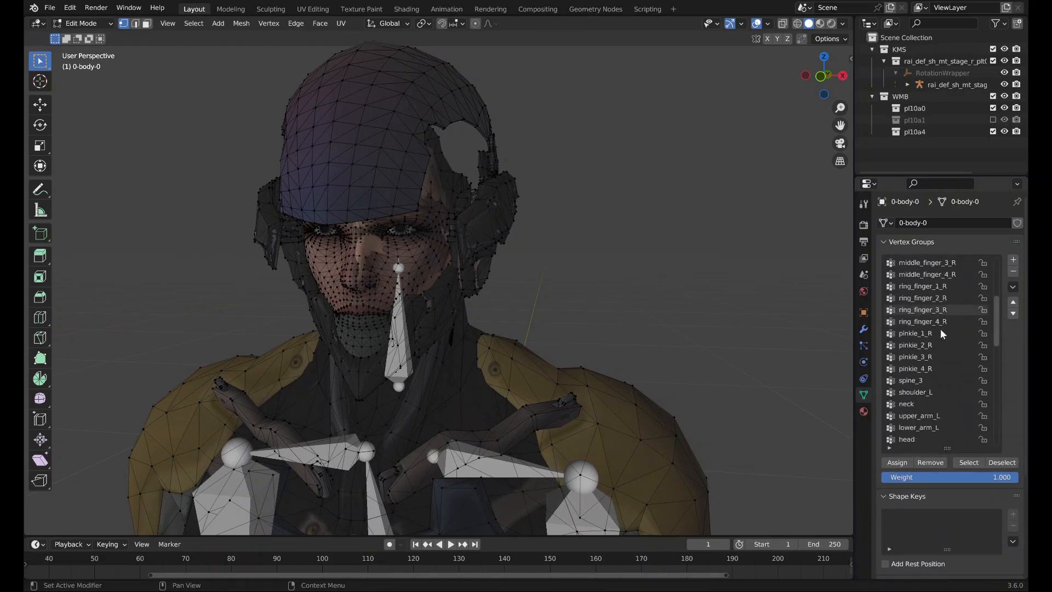
scroll(934, 348, "down", 2)
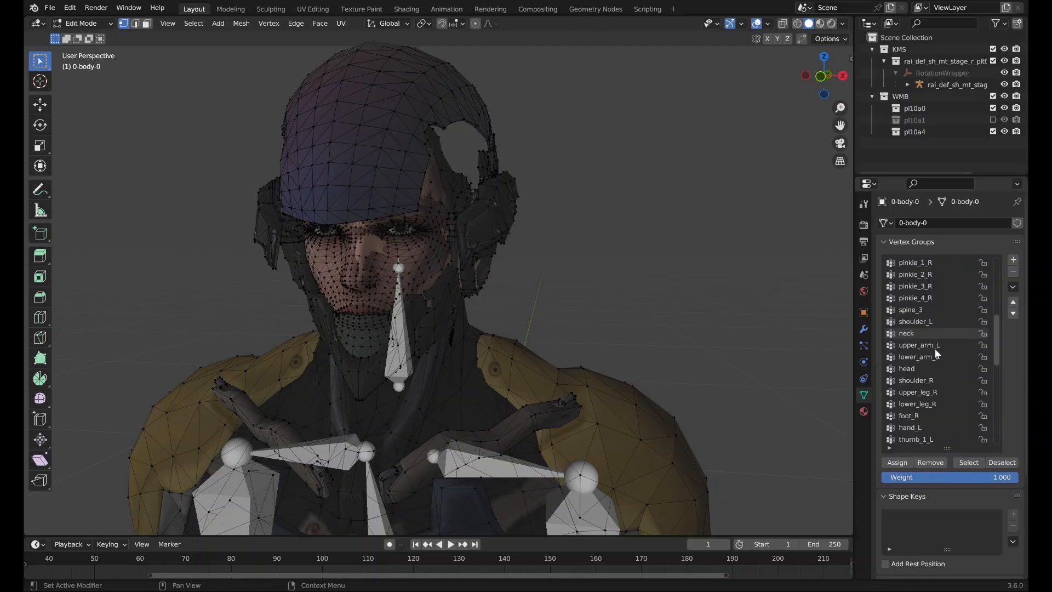
scroll(938, 356, "down", 9)
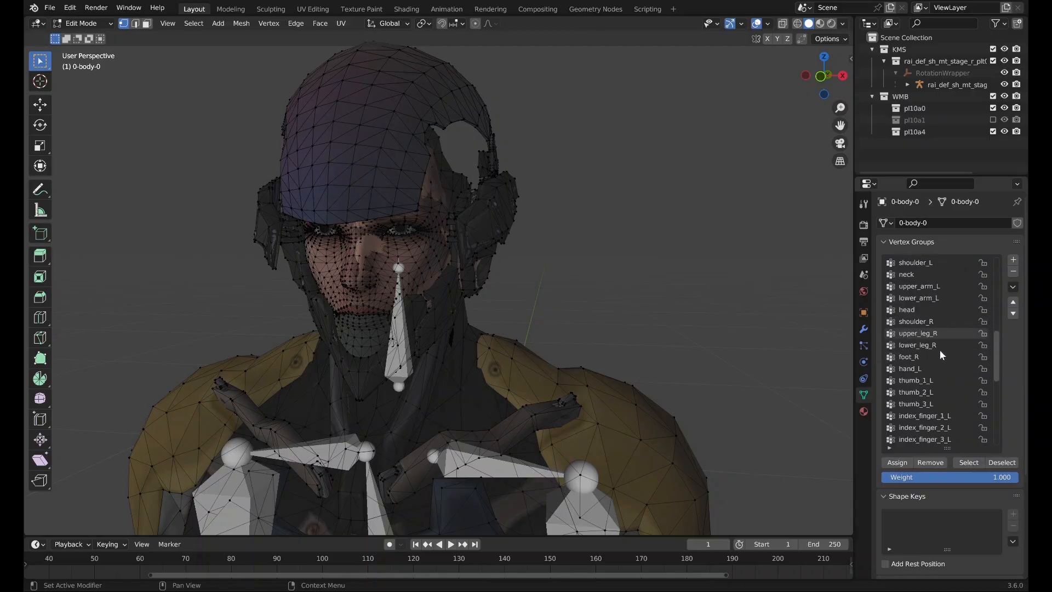
scroll(940, 352, "down", 16)
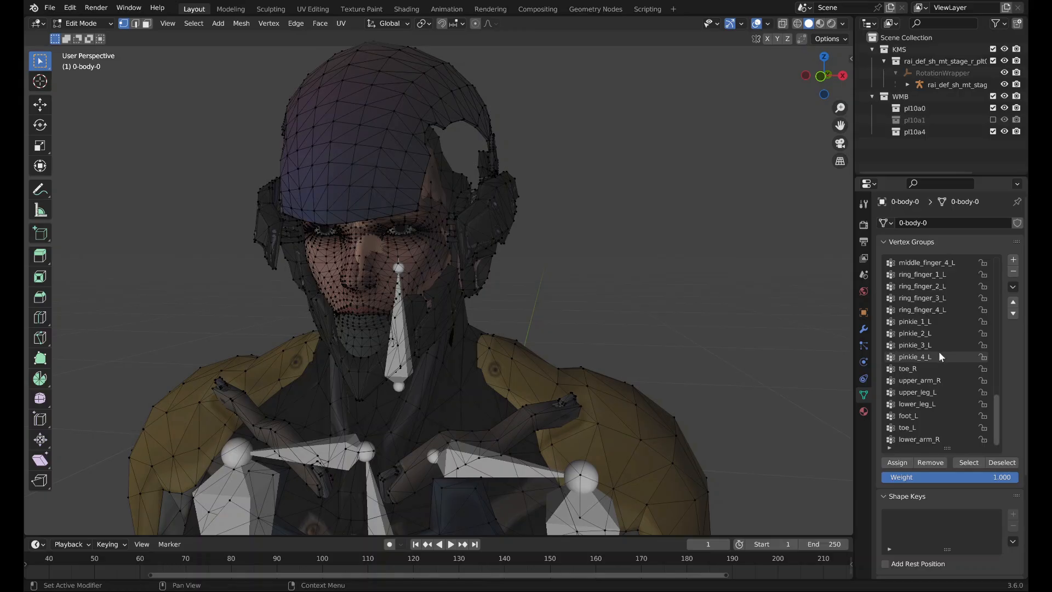
middle_click_drag(648, 429, 681, 160, "shift")
scroll(681, 161, "down", 7)
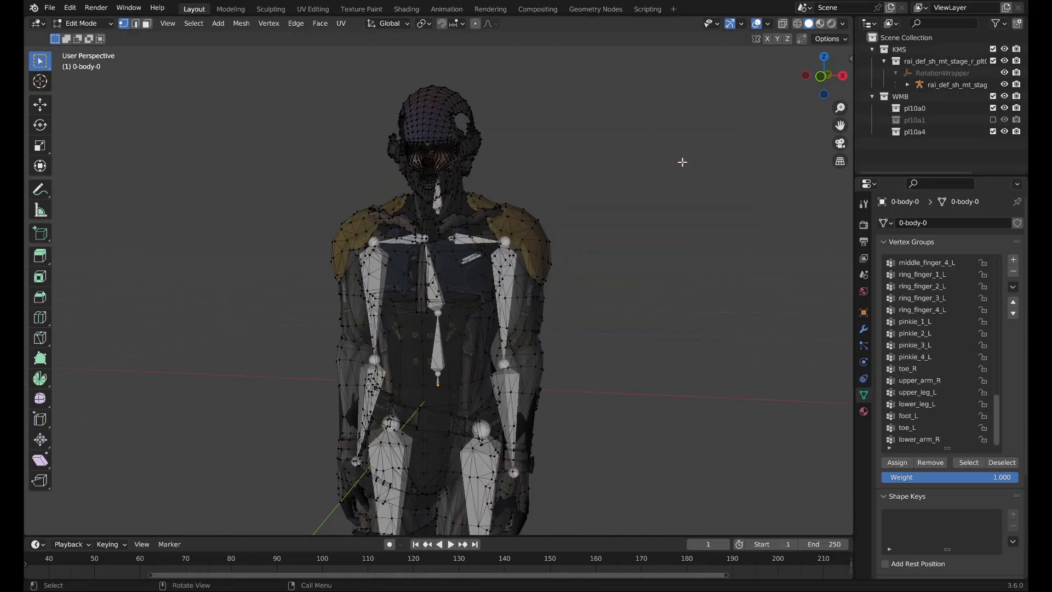
Select the right thumb vertices of 0-body-0 through the vertex groups thumb_1_R, thumb_2_R and thumb_3_R.
scroll(630, 366, "up", 3)
middle_click_drag(617, 350, 616, 207, "shift")
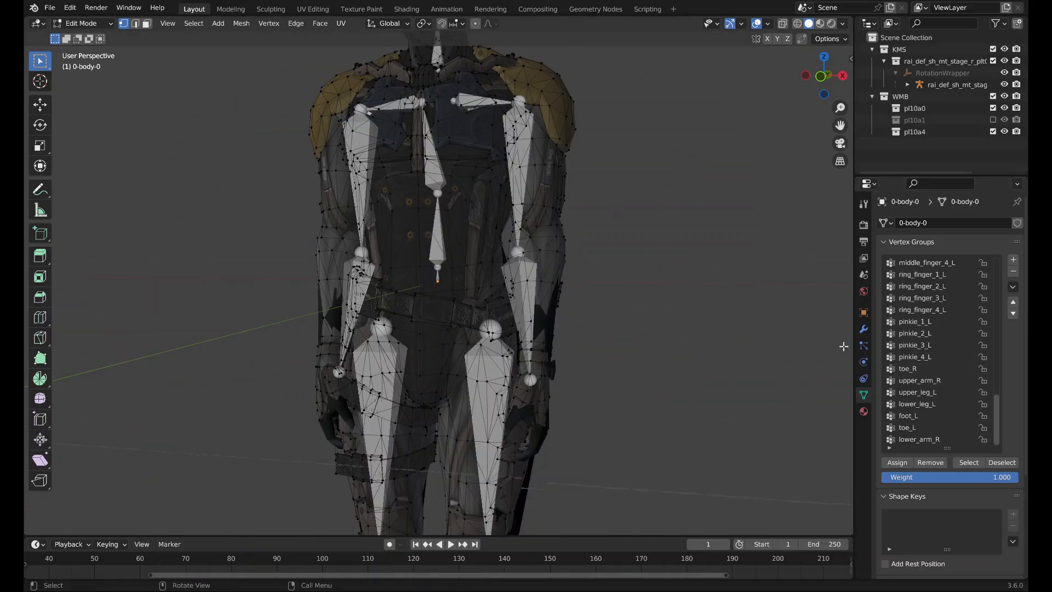
scroll(956, 417, "up", 20)
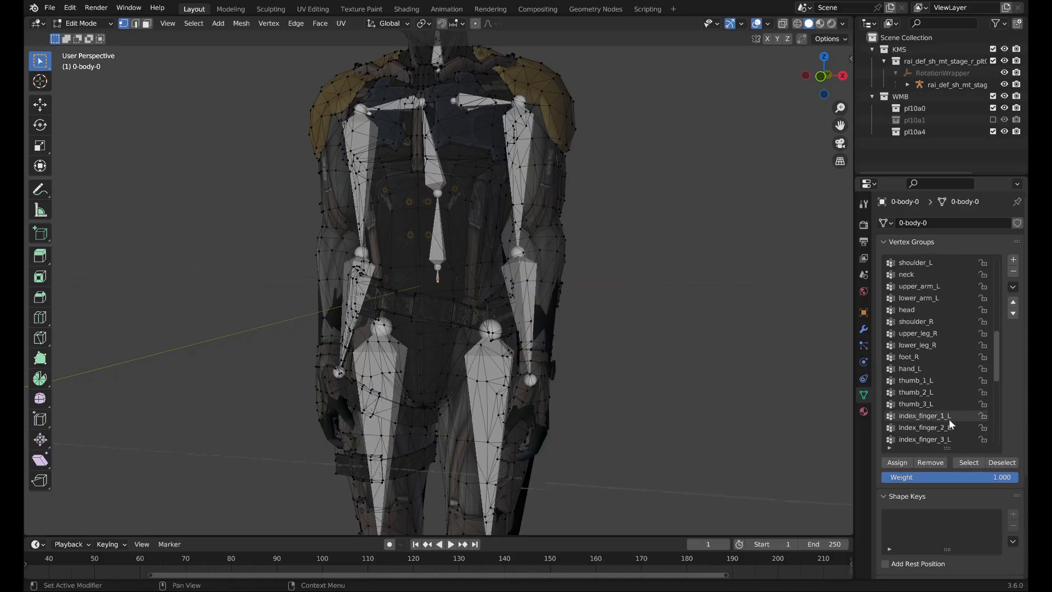
scroll(949, 421, "up", 10)
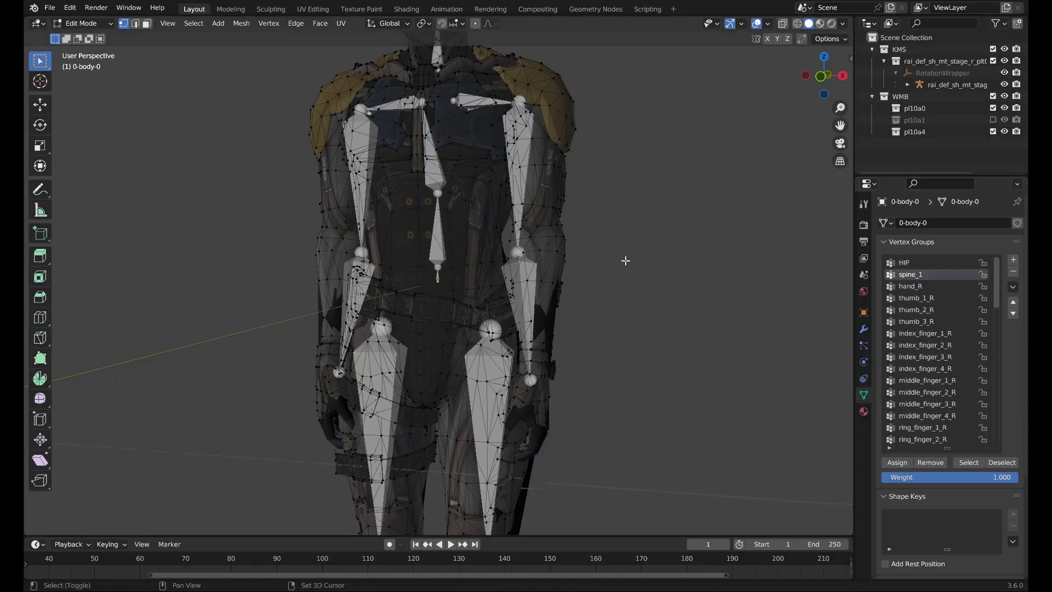
middle_click_drag(624, 261, 646, 197, "shift")
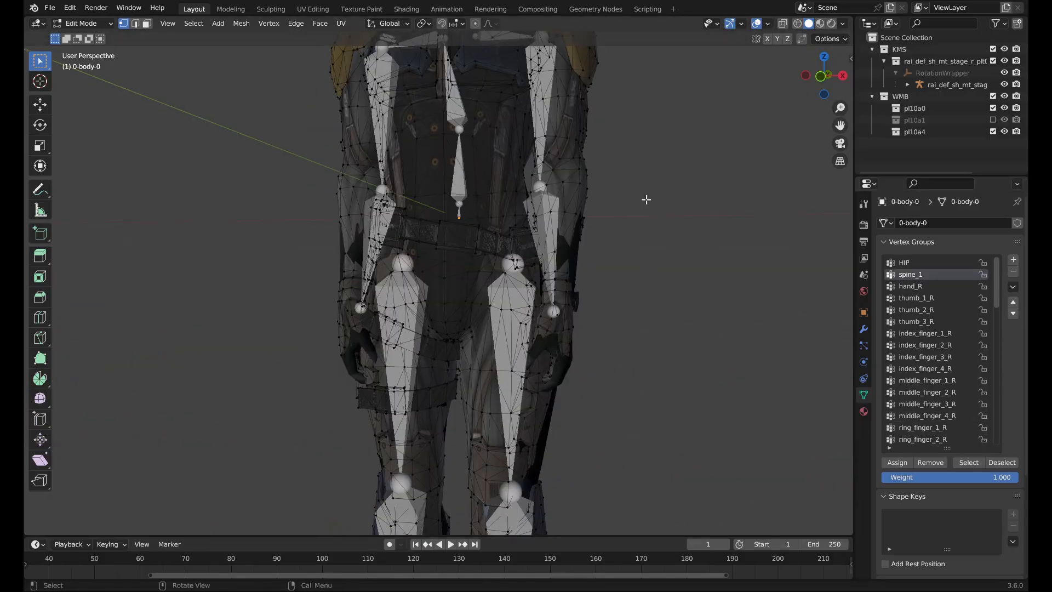
left_click(945, 294)
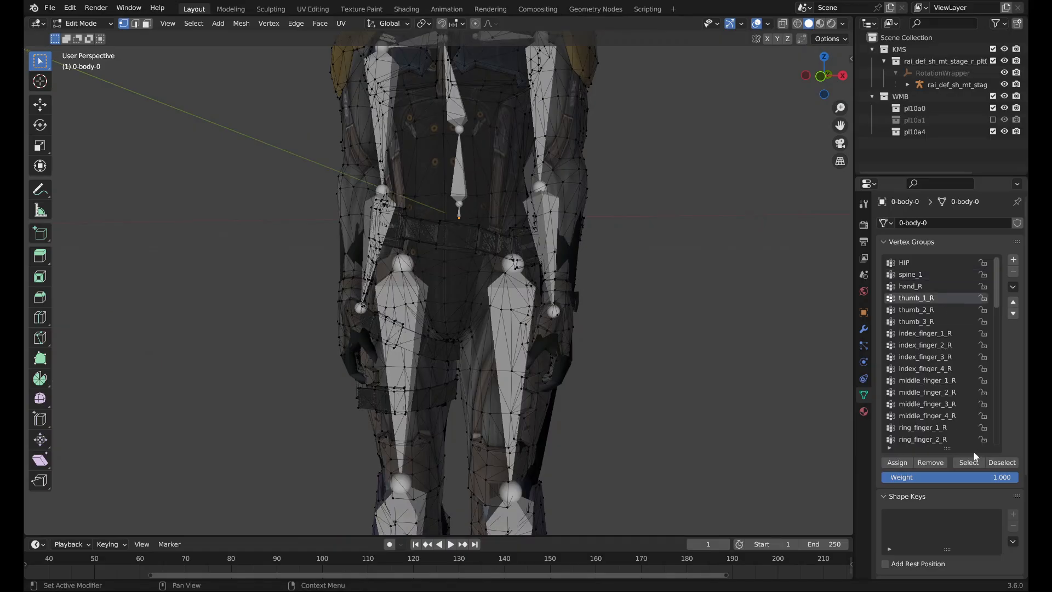
left_click(974, 464)
left_click(950, 310)
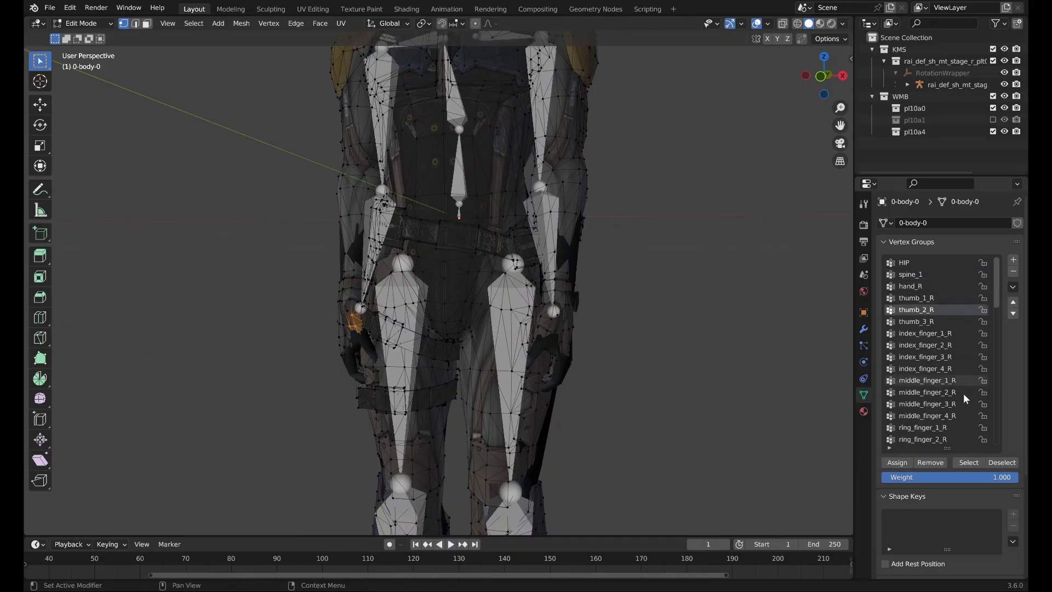
left_click(940, 322)
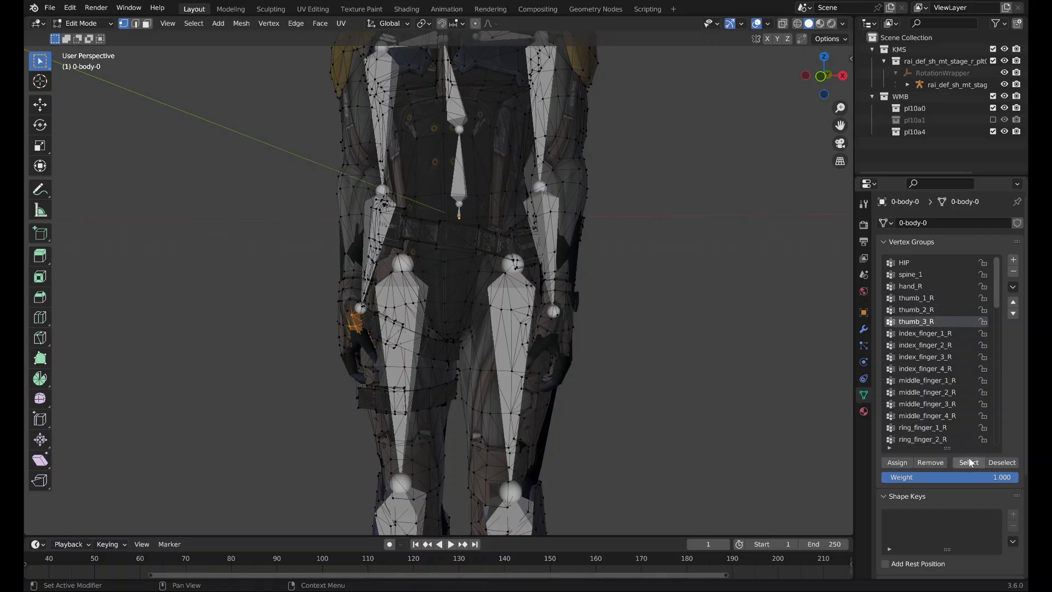
Add the vertices of the right index_finger and middle_finger groups, 1 through 4, to the selection.
left_click(940, 334)
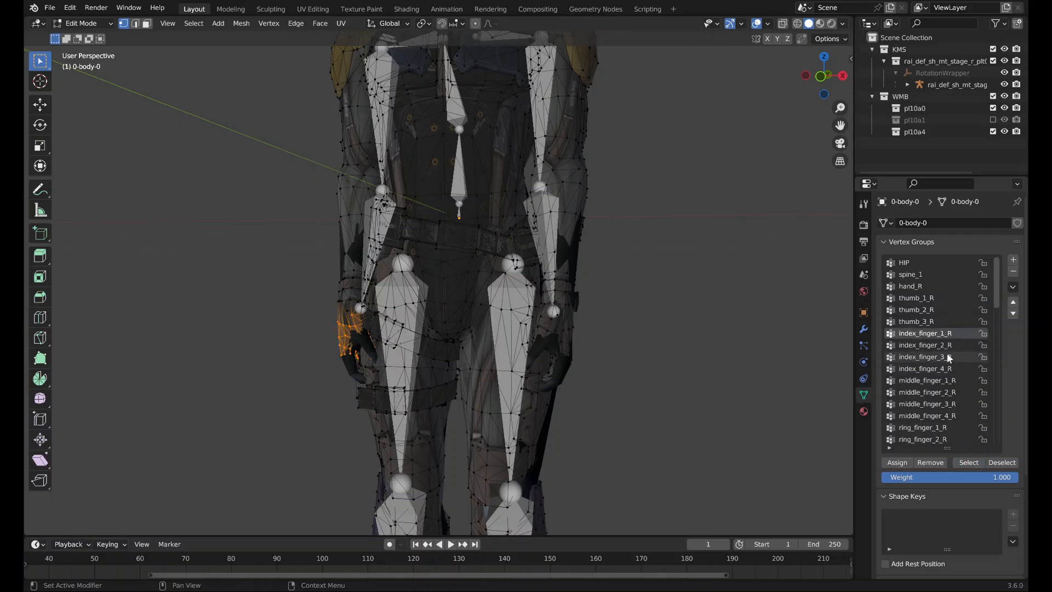
left_click(946, 345)
left_click(948, 368)
left_click(969, 463)
left_click(953, 392)
left_click(956, 416)
Add the vertices of the right ring_finger and pinkie groups, 1 through 4, to the selection.
scroll(961, 421, "down", 6)
left_click(954, 357)
left_click(953, 381)
left_click(953, 427)
left_click(964, 462)
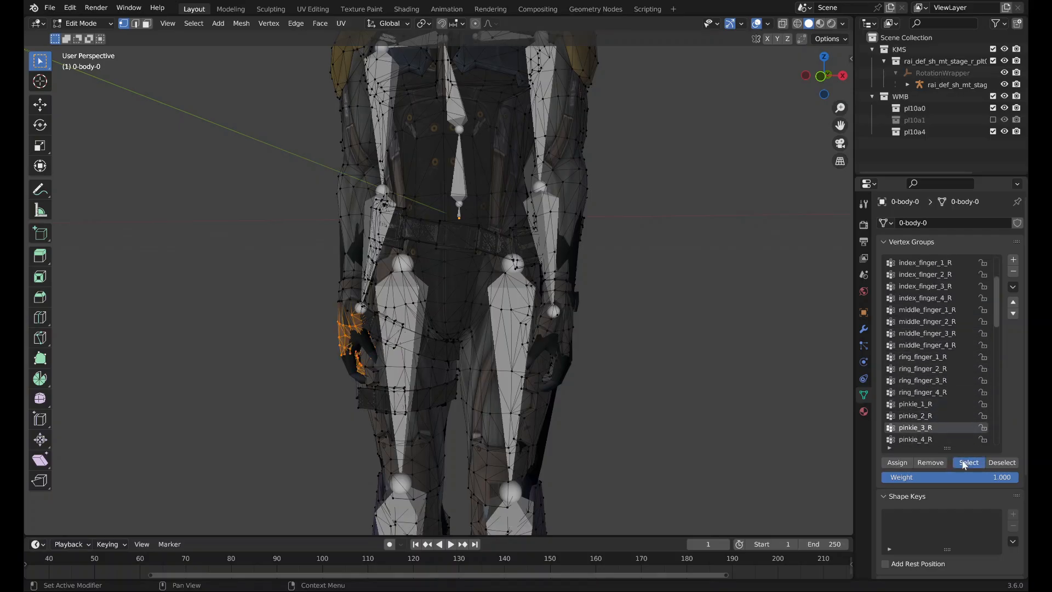
scroll(950, 406, "down", 5)
left_click(948, 390)
Try adding the left thumb vertex groups to the selection, and undo back to only the right-hand finger vertices.
scroll(947, 383, "down", 5)
left_click(947, 381)
middle_click_drag(504, 180, 533, 199)
scroll(934, 380, "down", 4)
scroll(935, 380, "down", 6)
left_click(938, 345)
left_click(940, 369)
left_click(967, 462)
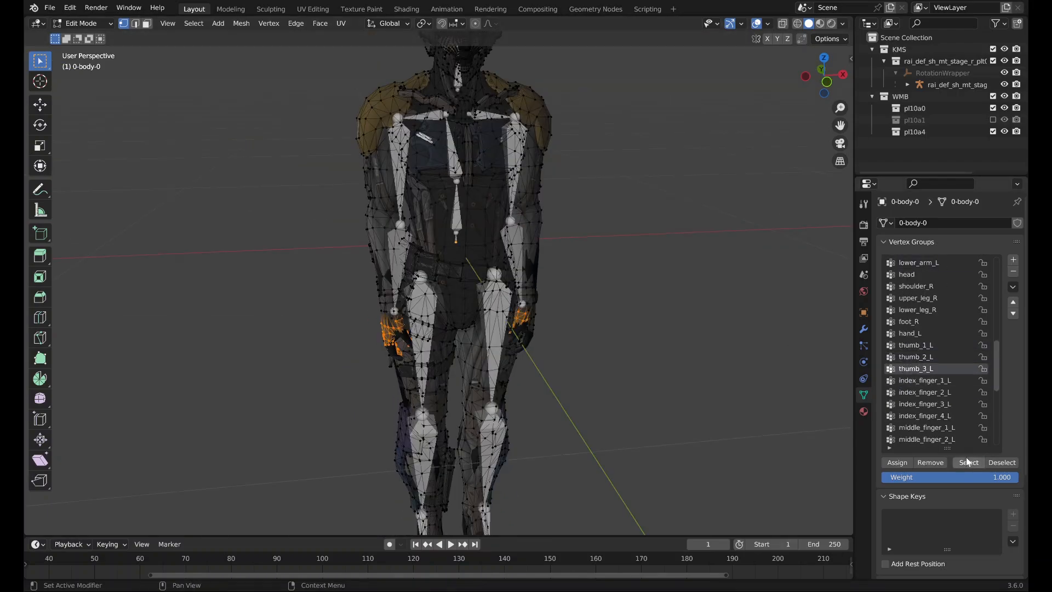
key("ctrl+z")
key("ctrl+z")
key("ctrl+z")
key("ctrl+z")
key("ctrl+z")
Test-move the selected right-hand finger vertices away from the body and undo the move.
middle_click_drag(548, 372, 603, 354)
scroll(556, 359, "up", 5)
key("g")
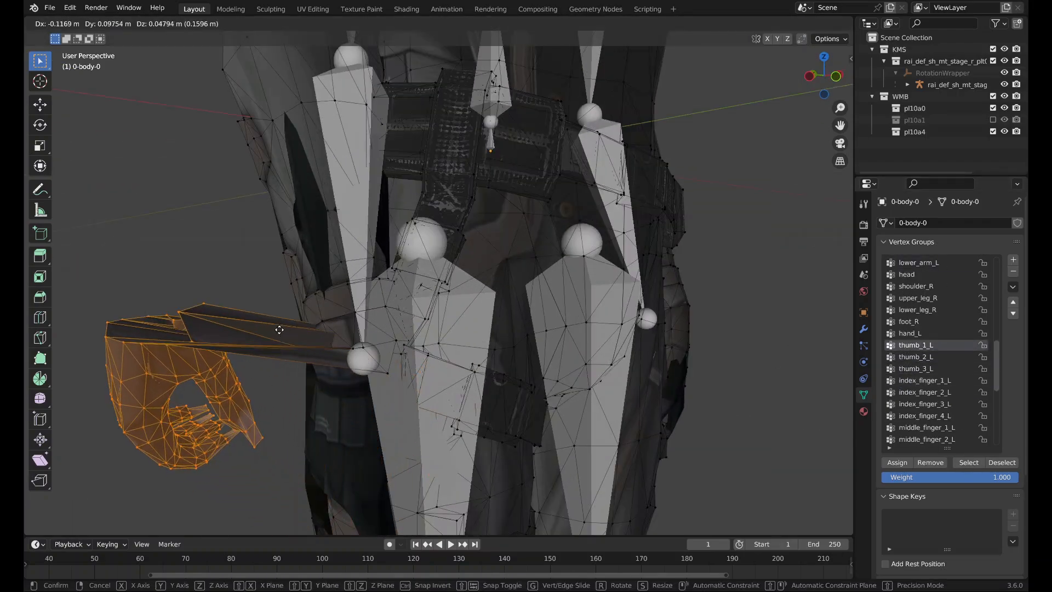
left_click(270, 347)
key("ctrl+z")
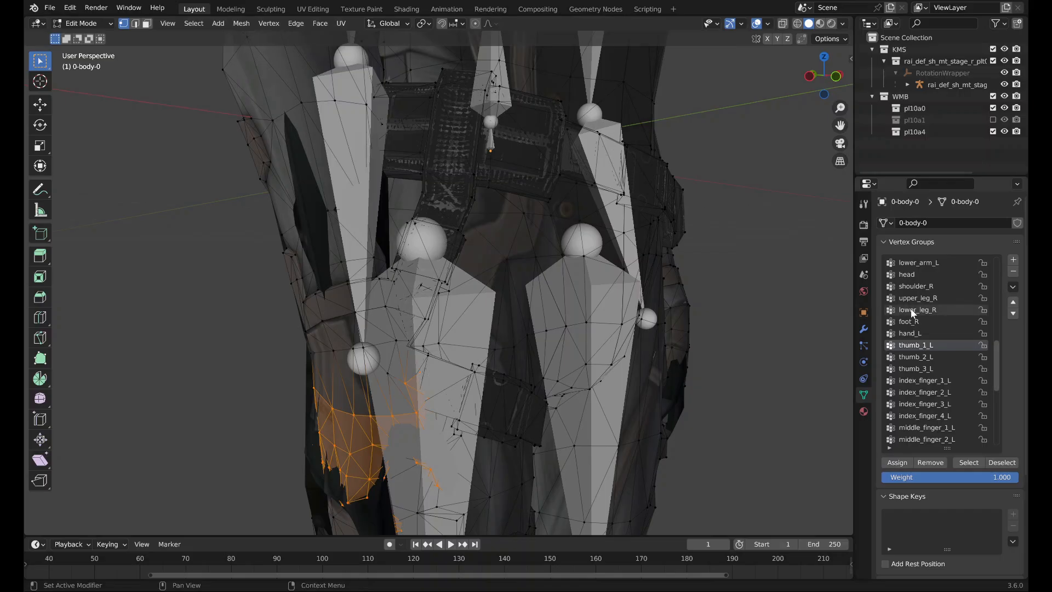
Make hand_R the active vertex group while keeping the right-hand finger vertices selected.
scroll(929, 310, "up", 2)
scroll(929, 310, "up", 20)
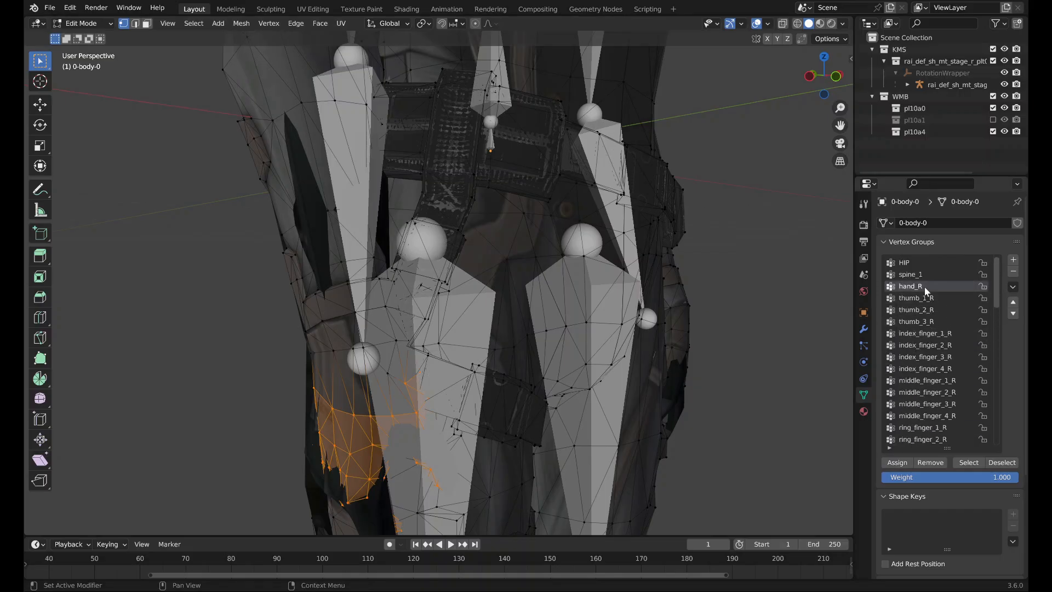
scroll(698, 370, "down", 6)
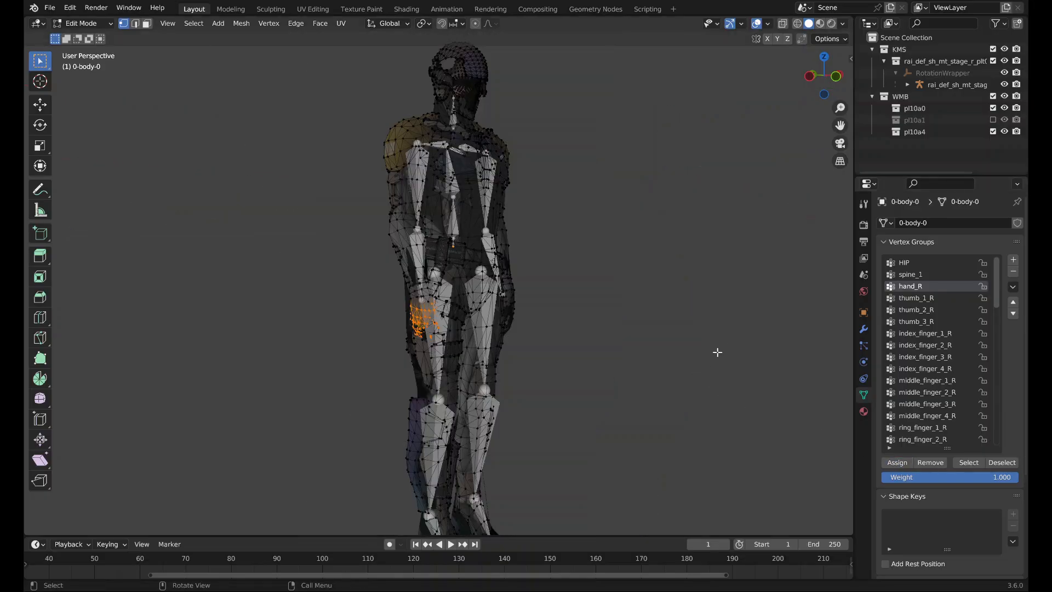
middle_click_drag(716, 352, 673, 343)
Delete the vertex groups thumb_1_R, pinkie_1_R to pinkie_4_R and ring_finger_1_R to ring_finger_4_R from 0-body-0.
scroll(931, 340, "down", 7)
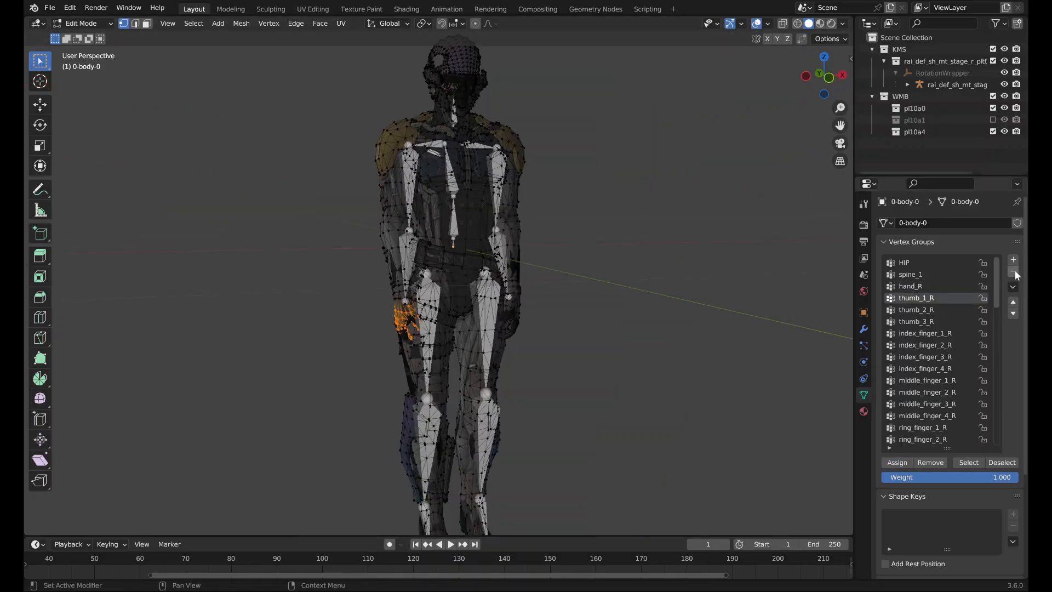
scroll(941, 361, "down", 4)
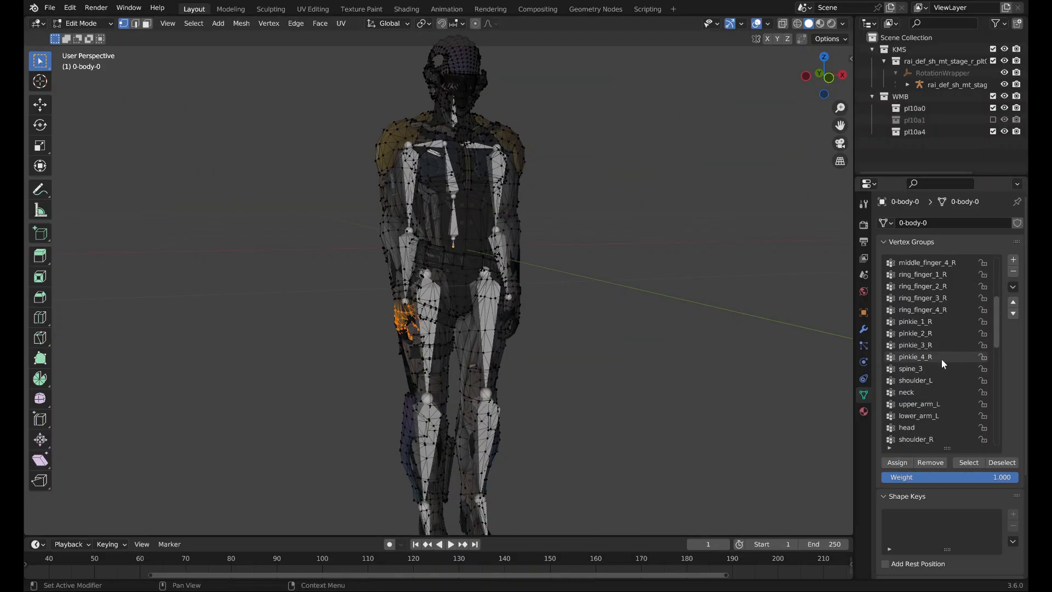
left_click(941, 358)
left_click(1013, 272)
left_click(1013, 272)
left_click(1013, 272)
left_click(1012, 272)
left_click(1013, 272)
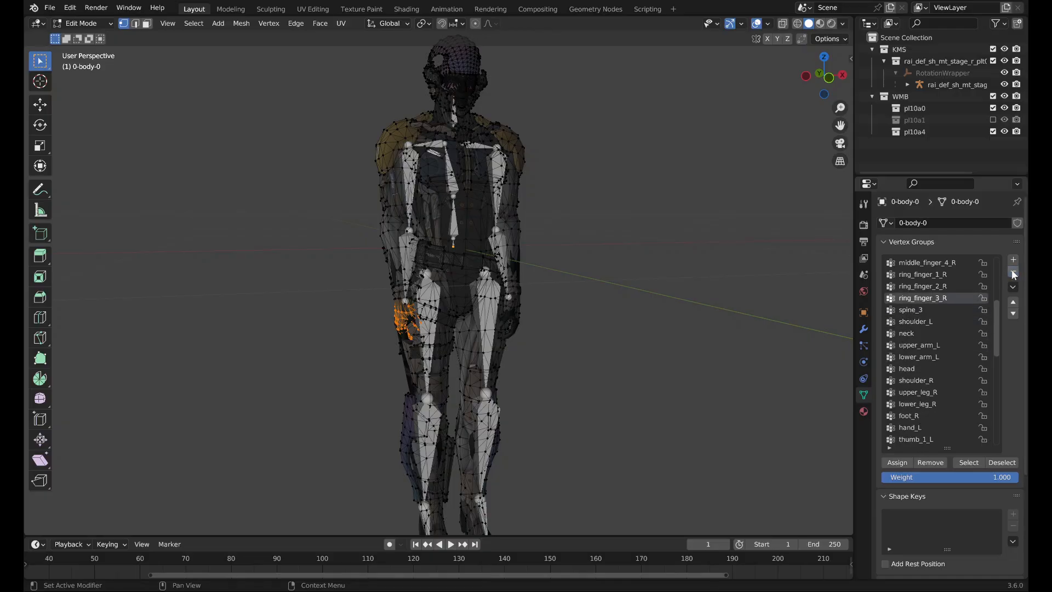
left_click(1013, 272)
left_click(1013, 272)
scroll(977, 295, "up", 10)
left_click(1009, 272)
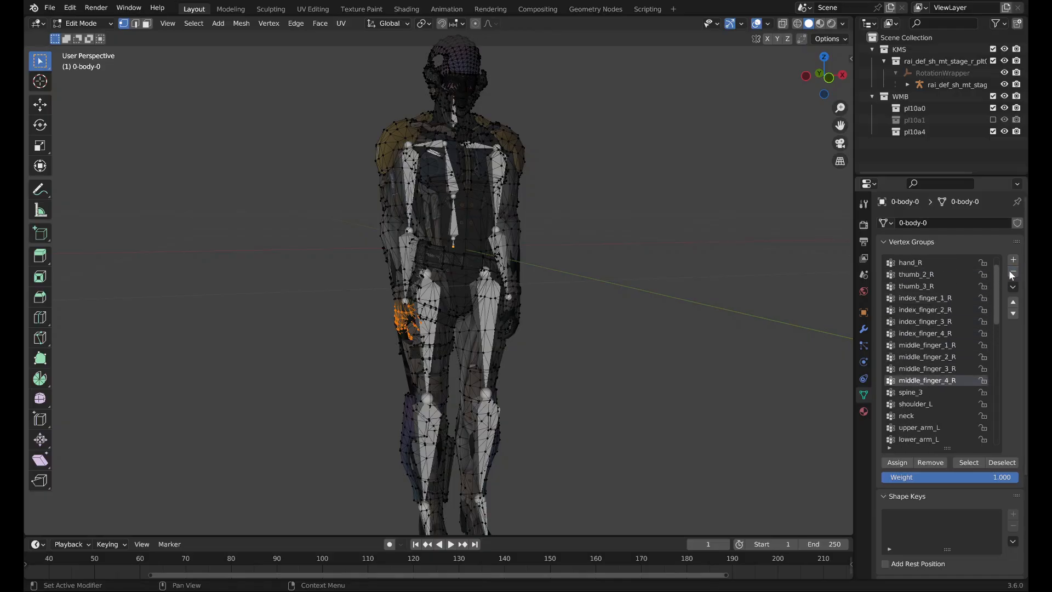
Remove the right thumb and finger vertex groups from middle_finger_4_R up to thumb_2_R and deselect all vertices.
left_click(1013, 273)
left_click(1013, 273)
double_click(1012, 273)
left_click(1012, 273)
left_click(1013, 272)
left_click(1012, 273)
left_click(1012, 273)
left_click(1012, 273)
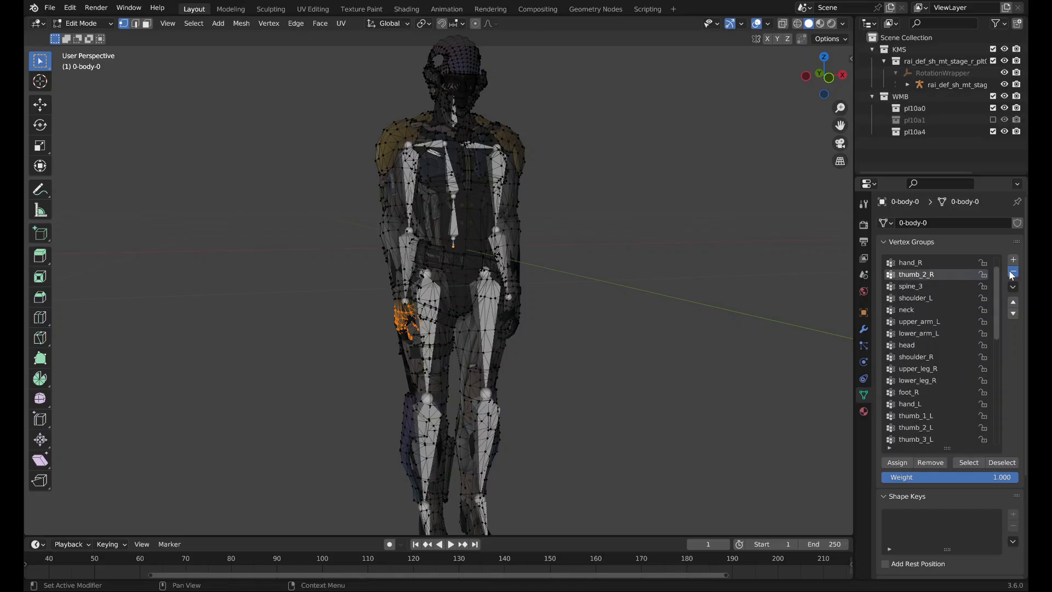
left_click(1009, 271)
scroll(965, 290, "up", 2)
left_click(764, 350)
middle_click_drag(762, 350, 713, 341)
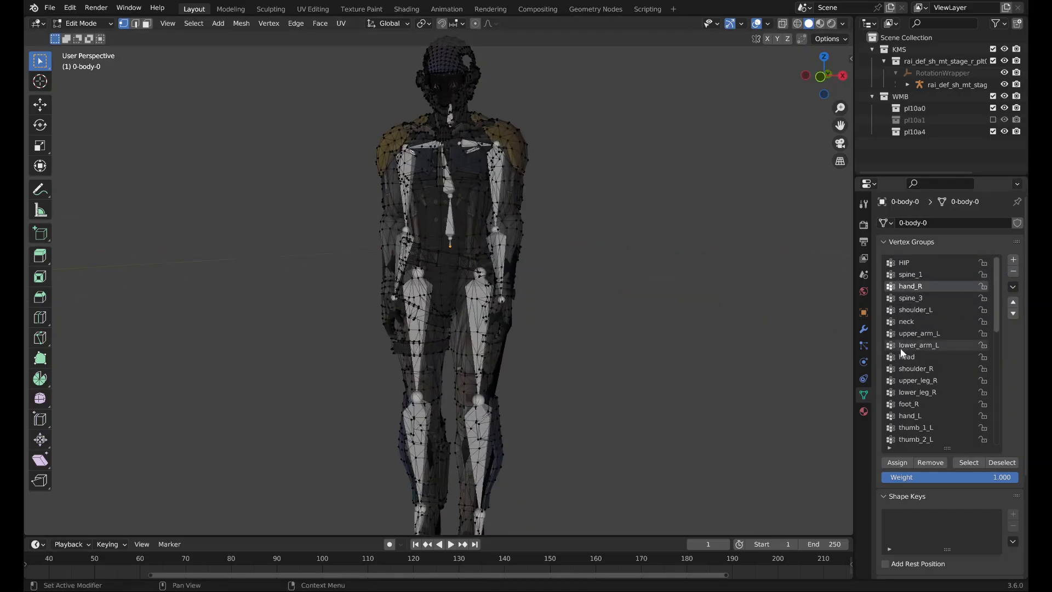
Select the mesh vertices belonging to the thumb_1_L and thumb_2_L vertex groups.
scroll(915, 349, "down", 7)
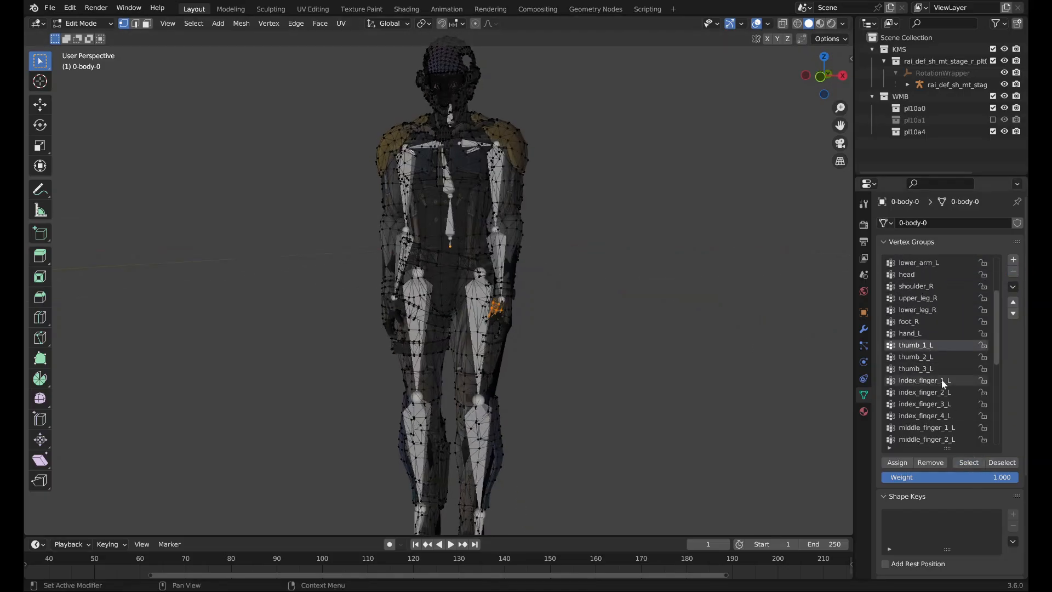
left_click(916, 356)
scroll(658, 336, "up", 5)
left_click(915, 345)
left_click(968, 462)
left_click(916, 356)
left_click(969, 462)
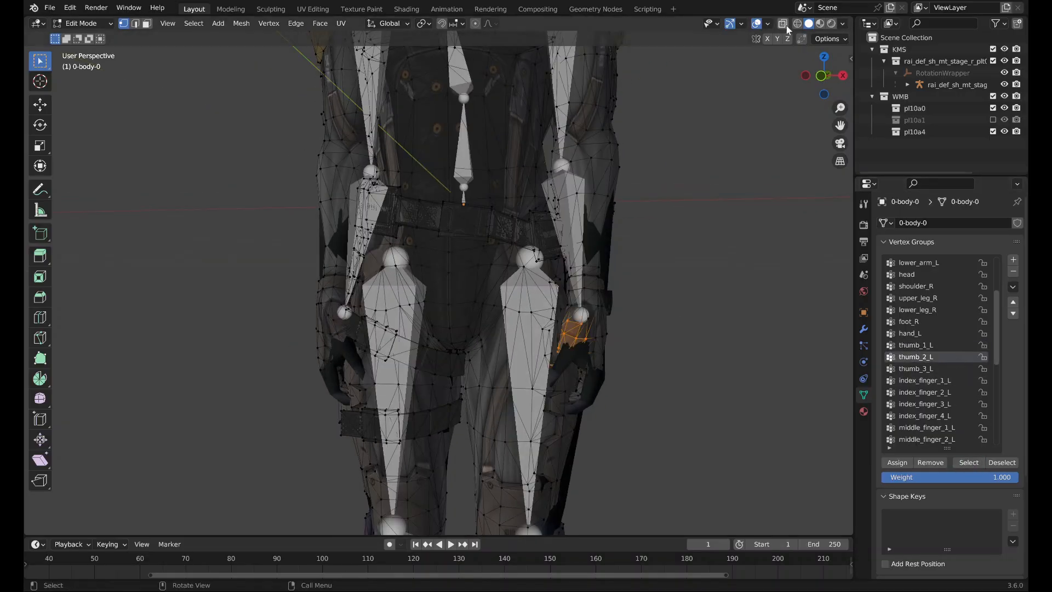
Toggle X-ray on and off around the left hand and hide the armature.
left_click(782, 23)
middle_click_drag(663, 366, 707, 350)
left_click(782, 23)
left_click(782, 24)
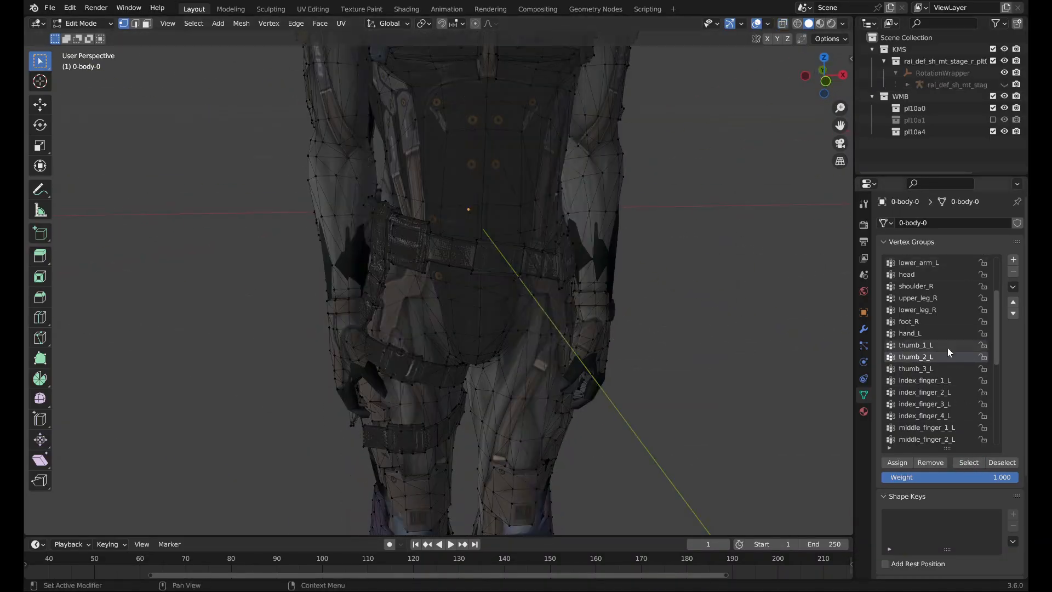
Select the vertices of the left thumb, index and middle finger groups, through middle_finger_4_L.
left_click(950, 368)
left_click(967, 463)
left_click(956, 380)
left_click(968, 463)
scroll(959, 381, "down", 1)
left_click(959, 380)
scroll(958, 399, "down", 2)
left_click(958, 393)
scroll(958, 401, "down", 4)
left_click(958, 381)
left_click(974, 463)
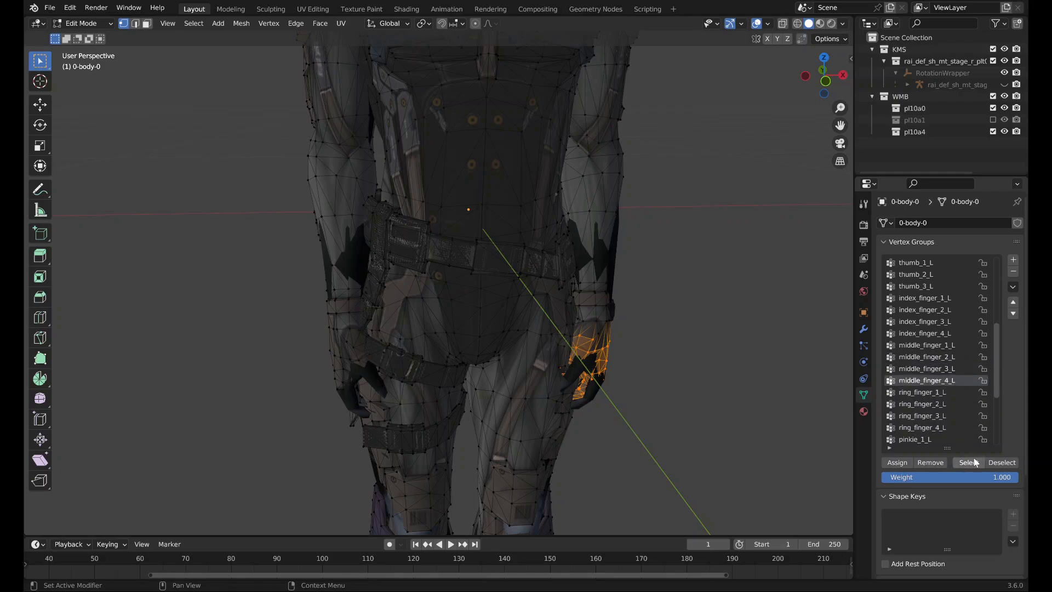
Go through the left ring finger and pinkie groups to complete the selection, and make hand_L the active group.
left_click(958, 404)
scroll(957, 404, "down", 5)
left_click(957, 392)
scroll(953, 420, "up", 8)
left_click(938, 289)
Remove the left thumb and finger vertex groups from pinkie_4_L up to thumb_1_L and deselect all vertices.
scroll(949, 352, "down", 8)
left_click(949, 415)
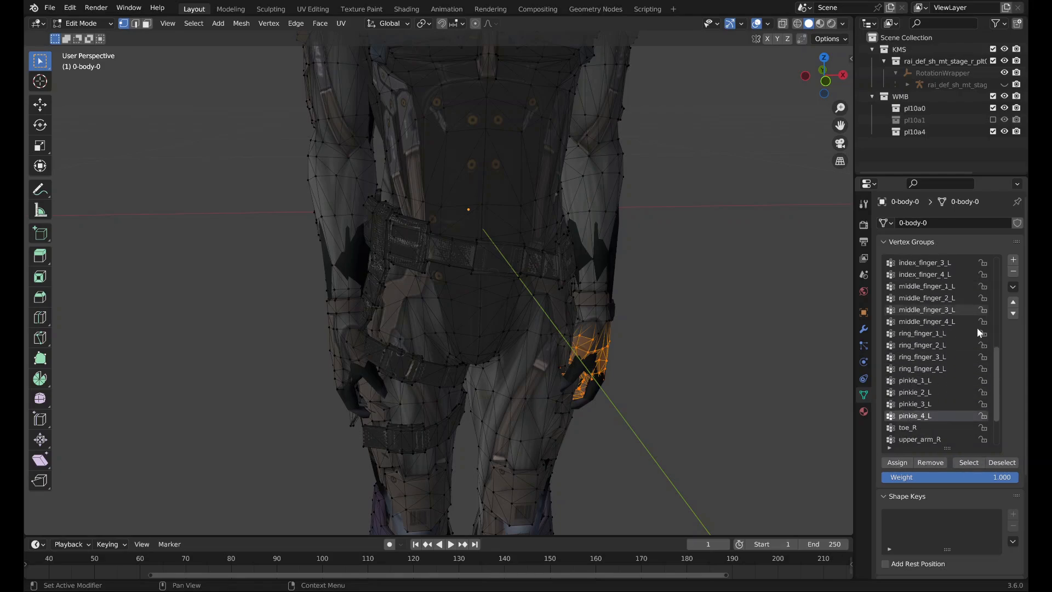
left_click(1014, 272)
left_click(1014, 272)
left_click(1013, 272)
left_click(1013, 272)
left_click(731, 350)
middle_click_drag(731, 350, 699, 342)
scroll(700, 341, "down", 2)
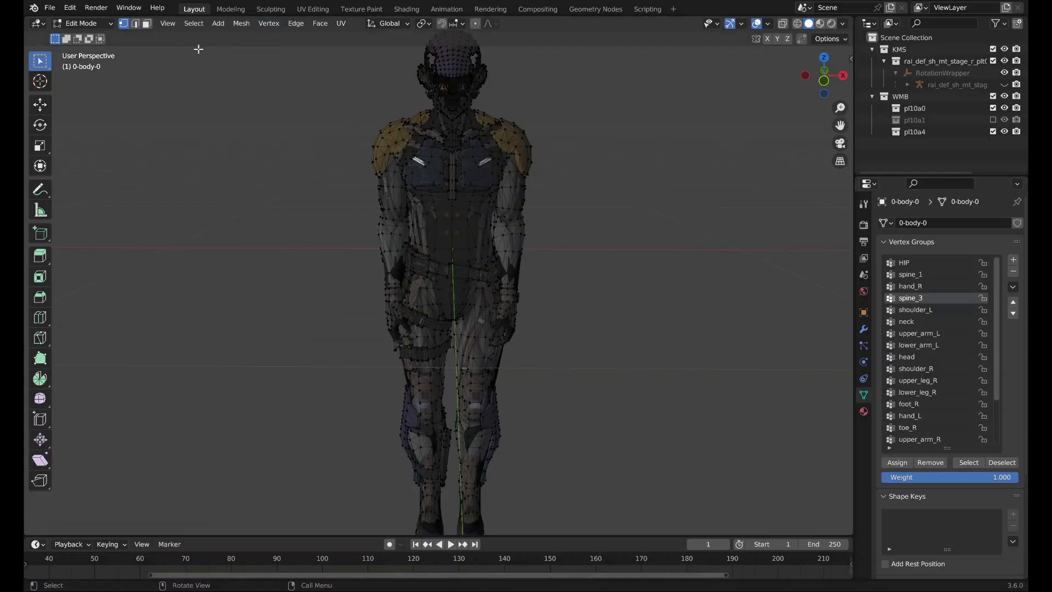
Return to Object Mode, run SeaLouse's Convert MGR:R bone weights on the body mesh, and check its vertex group list.
left_click(82, 23)
left_click(88, 37)
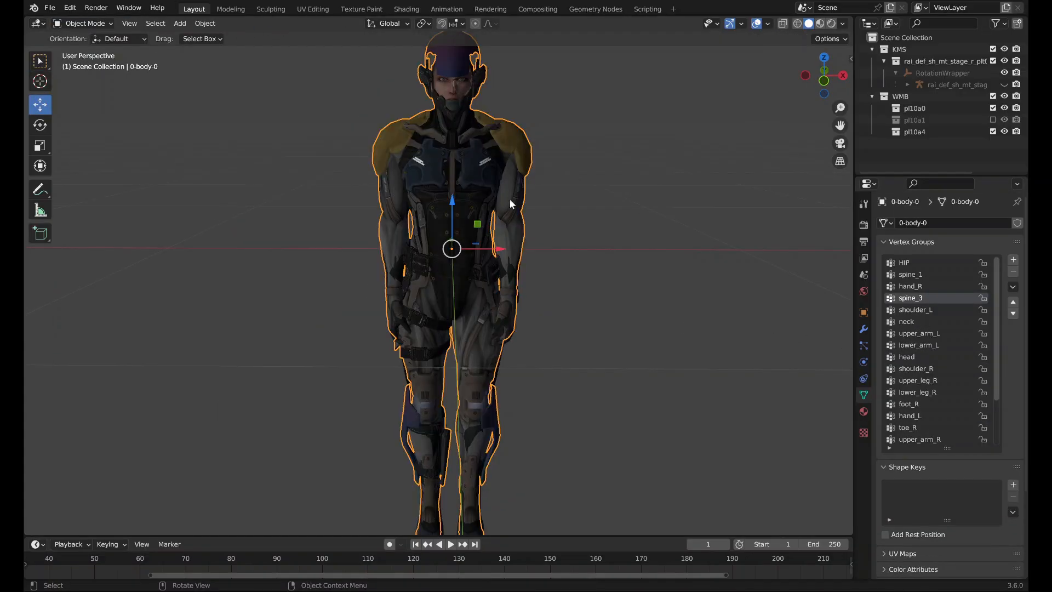
middle_click_drag(423, 113, 456, 151)
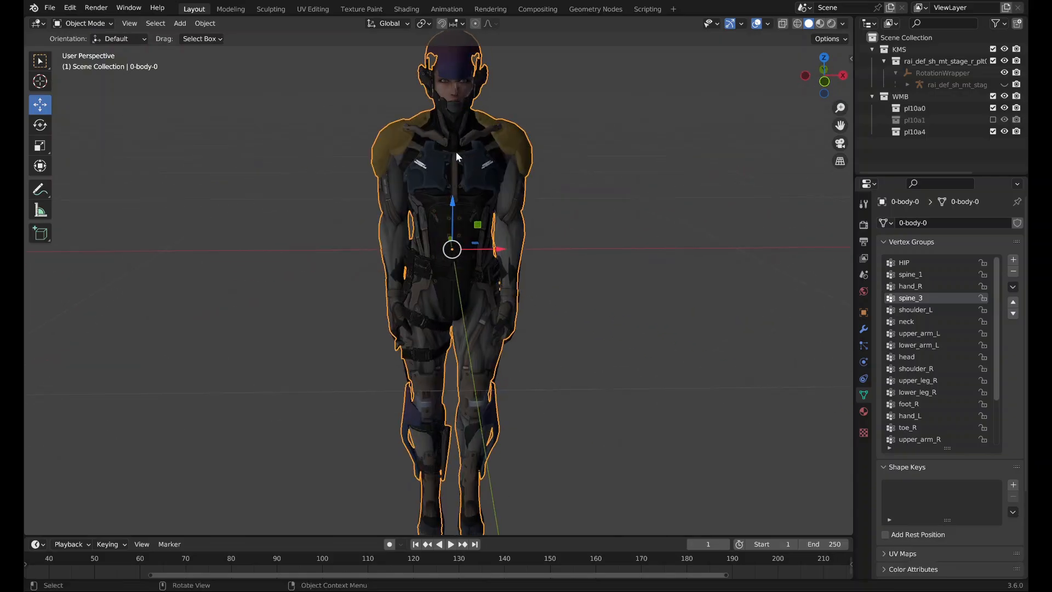
left_click(203, 24)
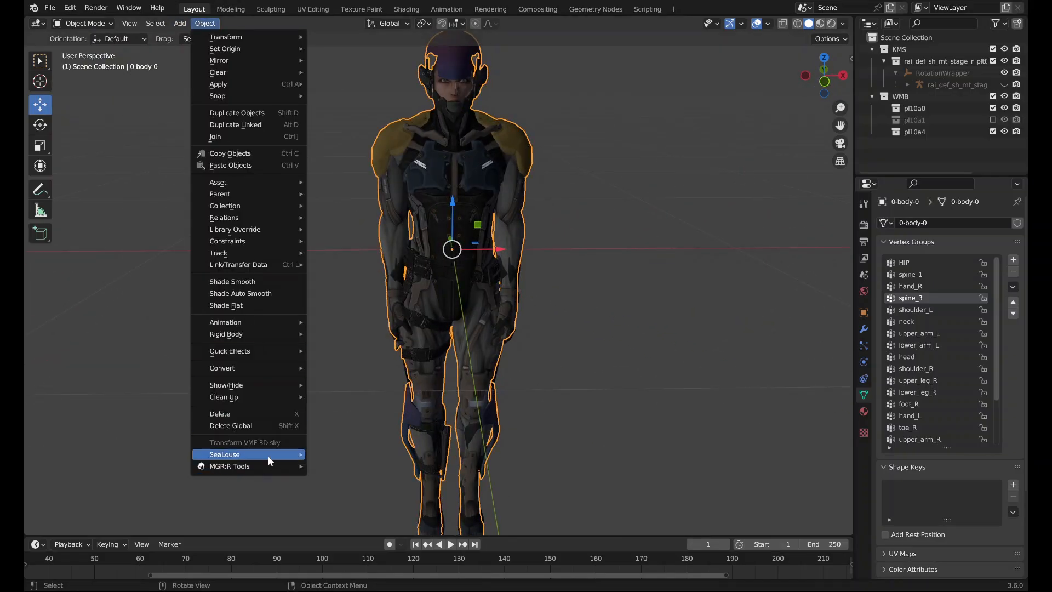
mouse_move(272, 454)
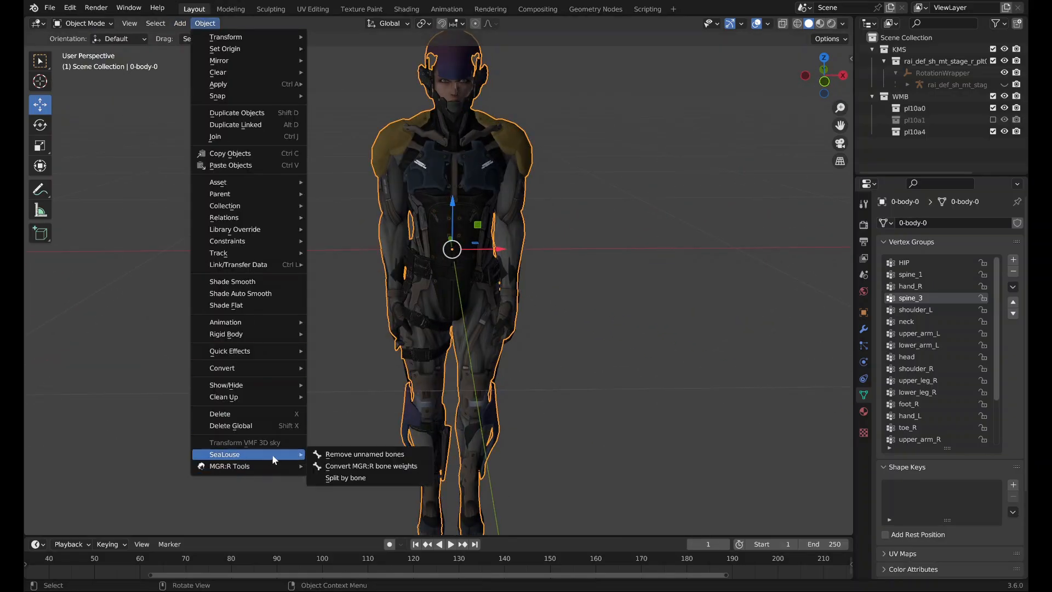
left_click(351, 467)
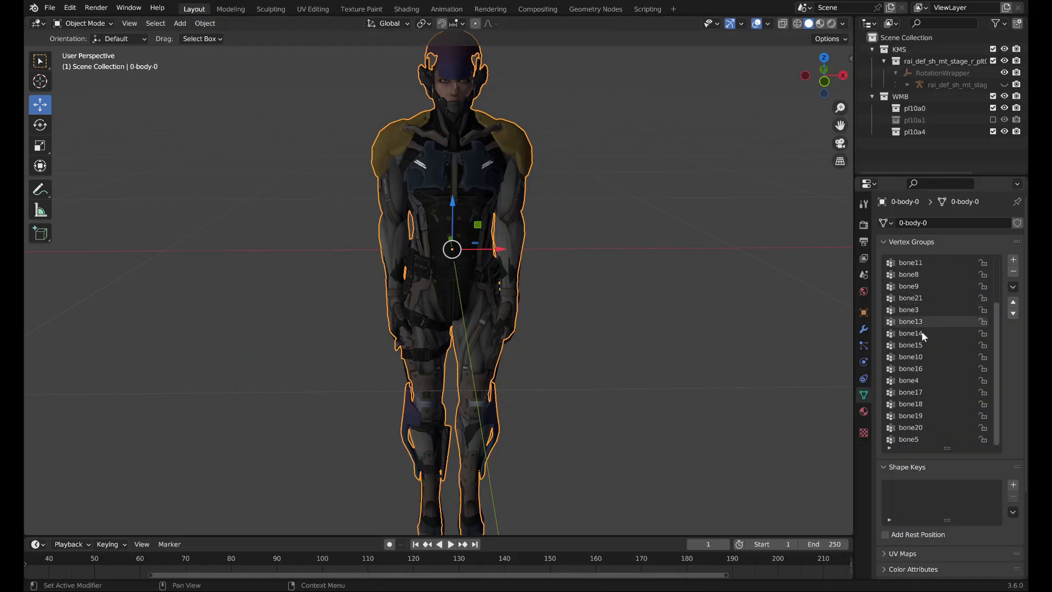
scroll(925, 438, "up", 5)
left_click(919, 297)
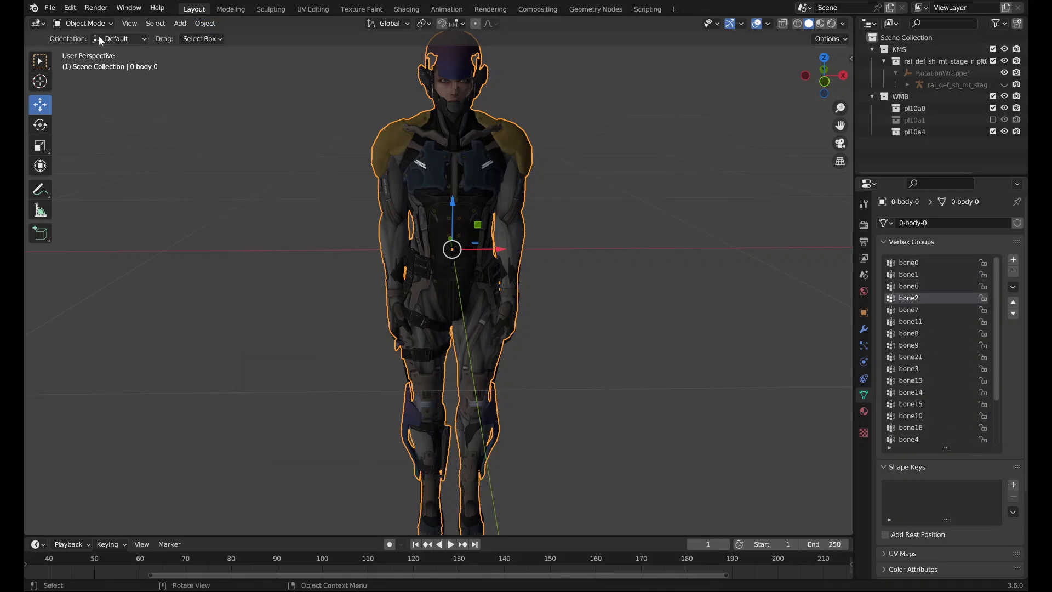
Unhide the armature, select it and switch it to Pose Mode.
left_click(1004, 84)
left_click(960, 84)
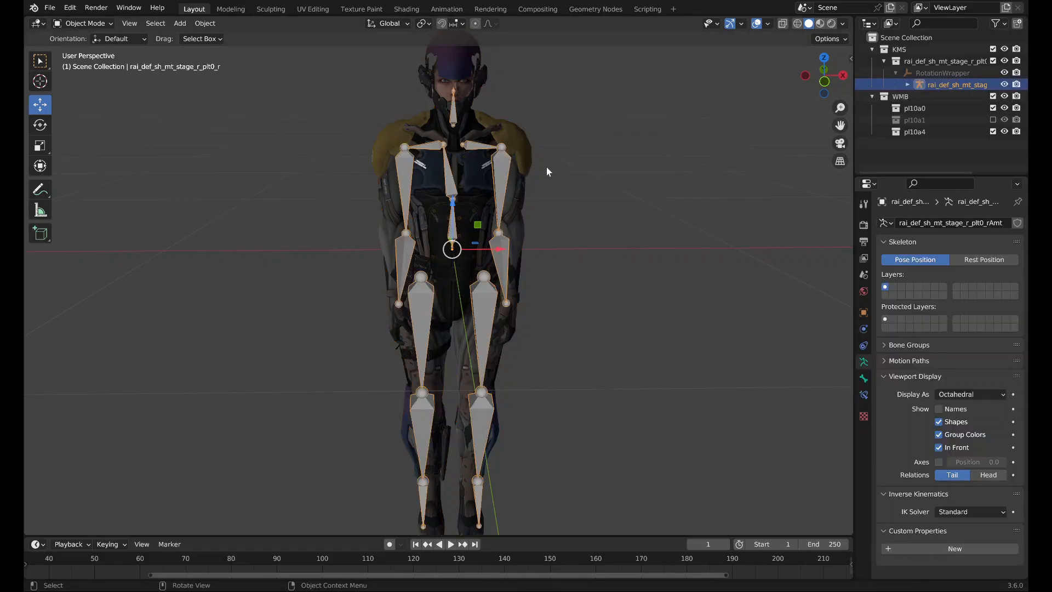
key("ctrl+Tab")
Test-rotate the lower spine bone bone1 by about -25.4° and undo the rotation.
key("r")
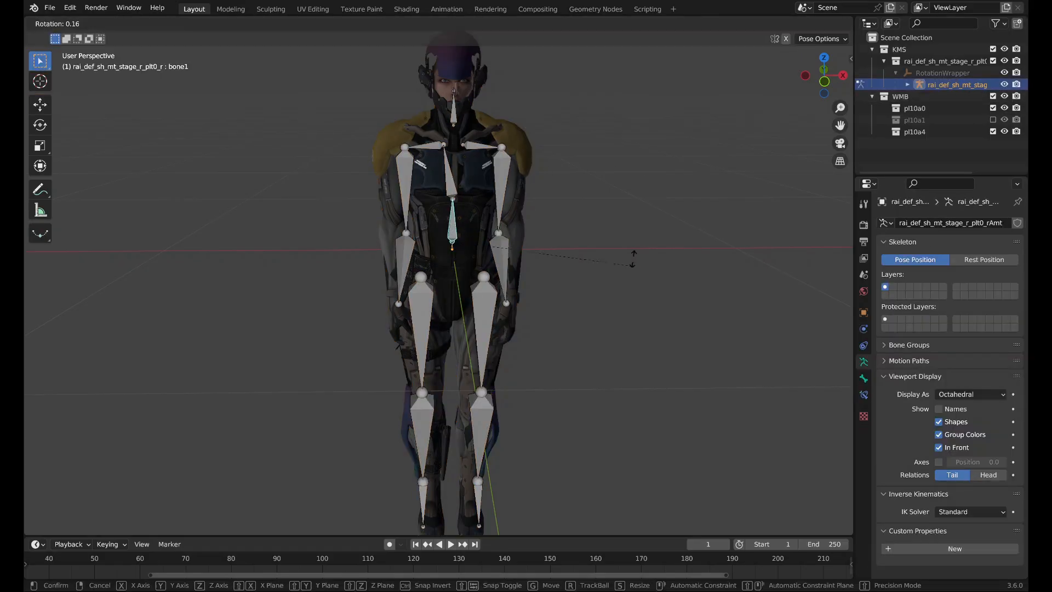
left_click(616, 185)
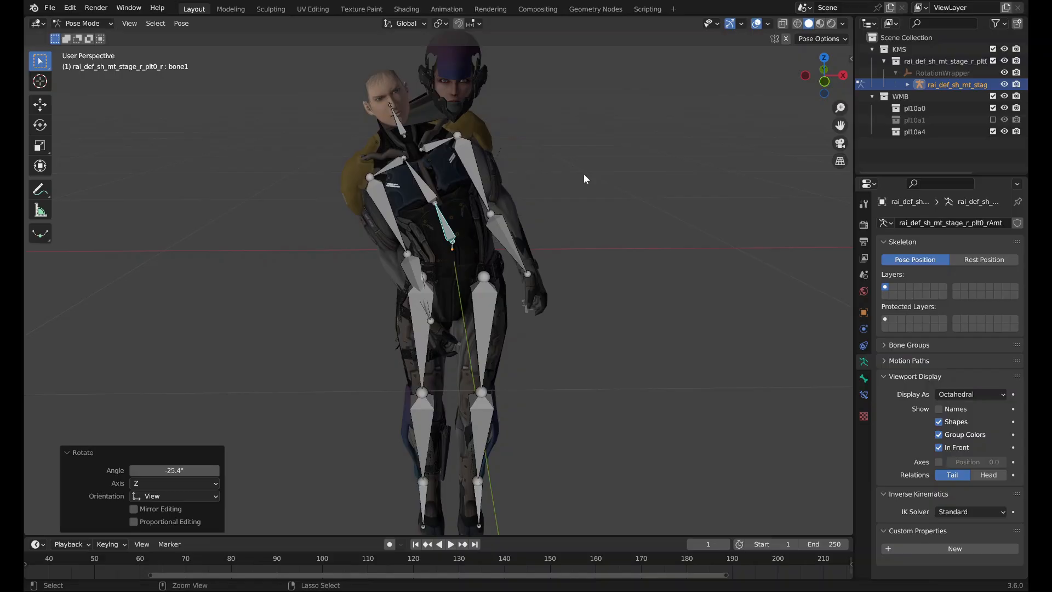
key("ctrl+z")
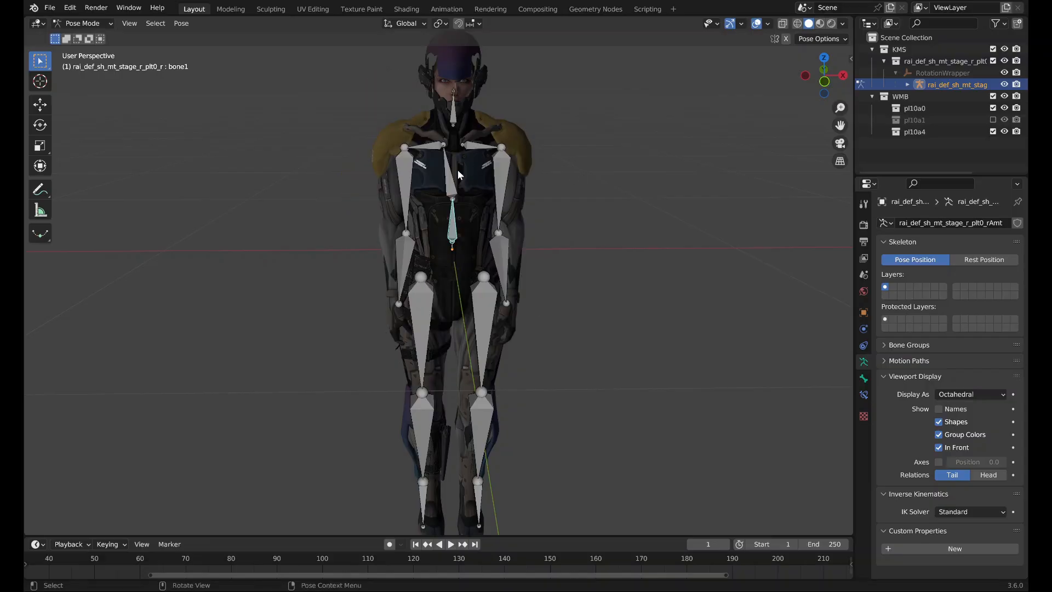
Test the left arm by rotating upper arm bone8 and forearm bone9, and undo both rotations.
left_click(499, 205)
key("r")
left_click(713, 160)
left_click(589, 223)
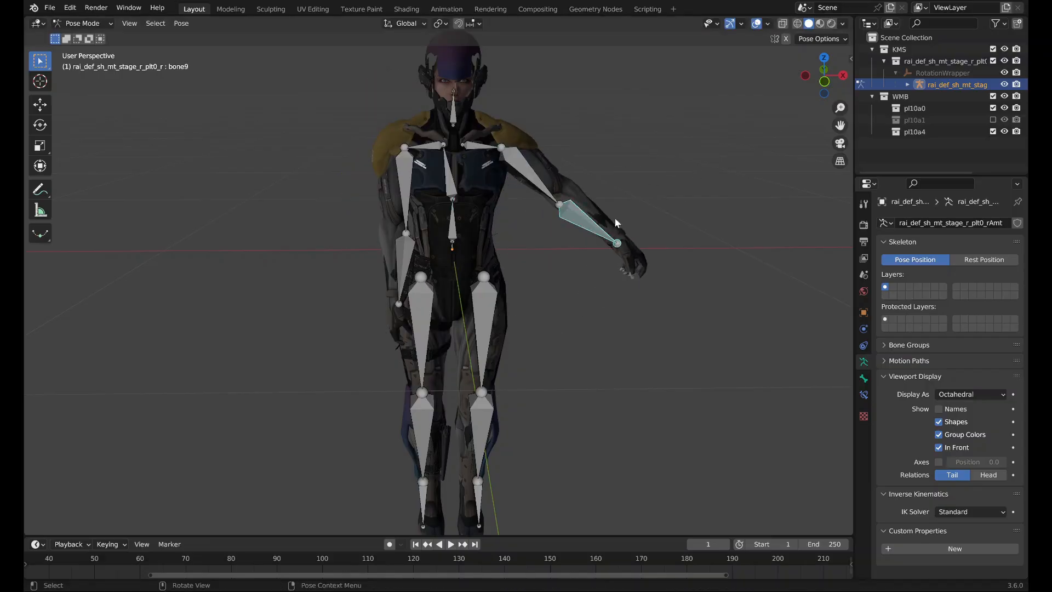
key("r")
left_click(579, 379)
key("ctrl+z")
key("ctrl+z")
key("ctrl+z")
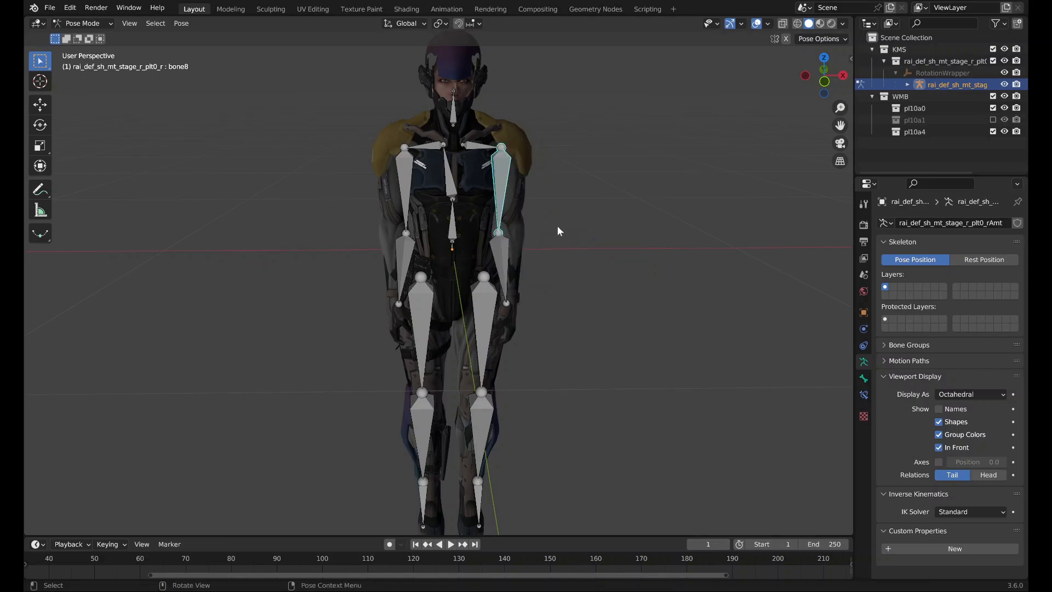
Examine the body mesh's vertex group list in Edit Mode with X-ray on, and return to Object Mode.
left_click(82, 23)
left_click(85, 35)
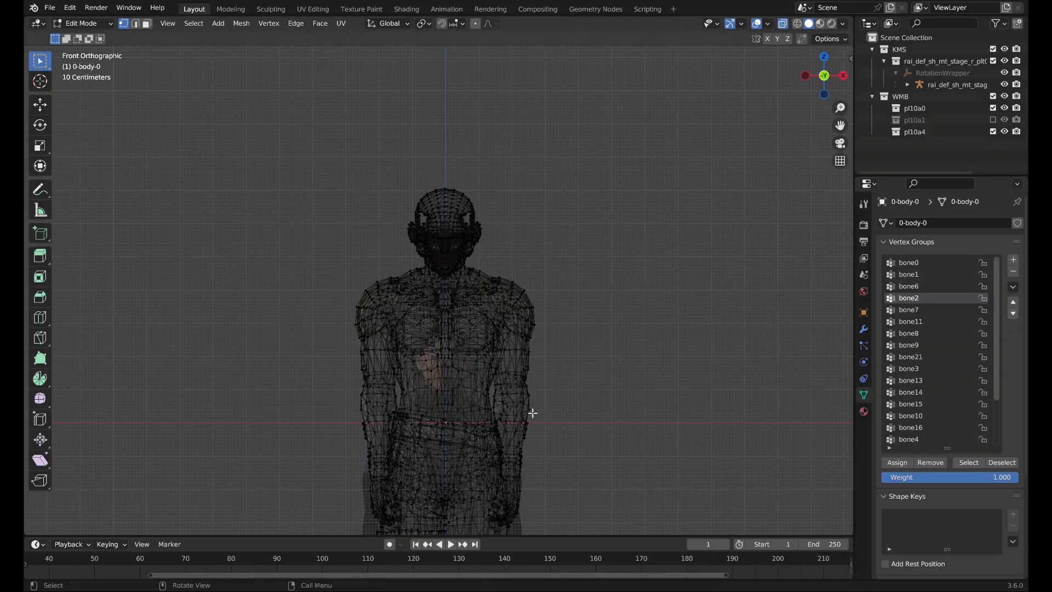
scroll(931, 361, "down", 5)
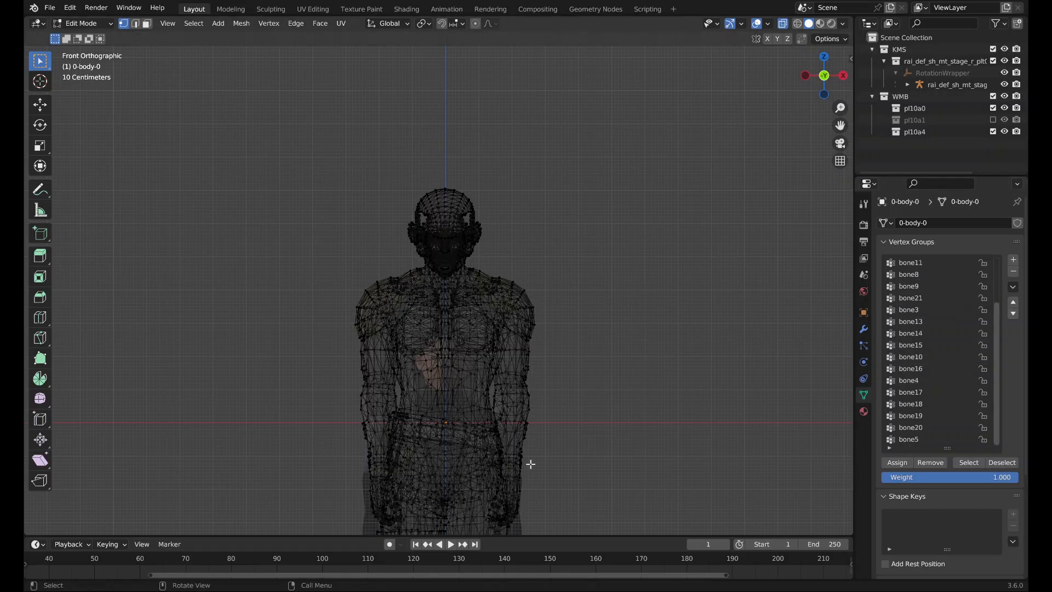
left_click(105, 26)
left_click(89, 38)
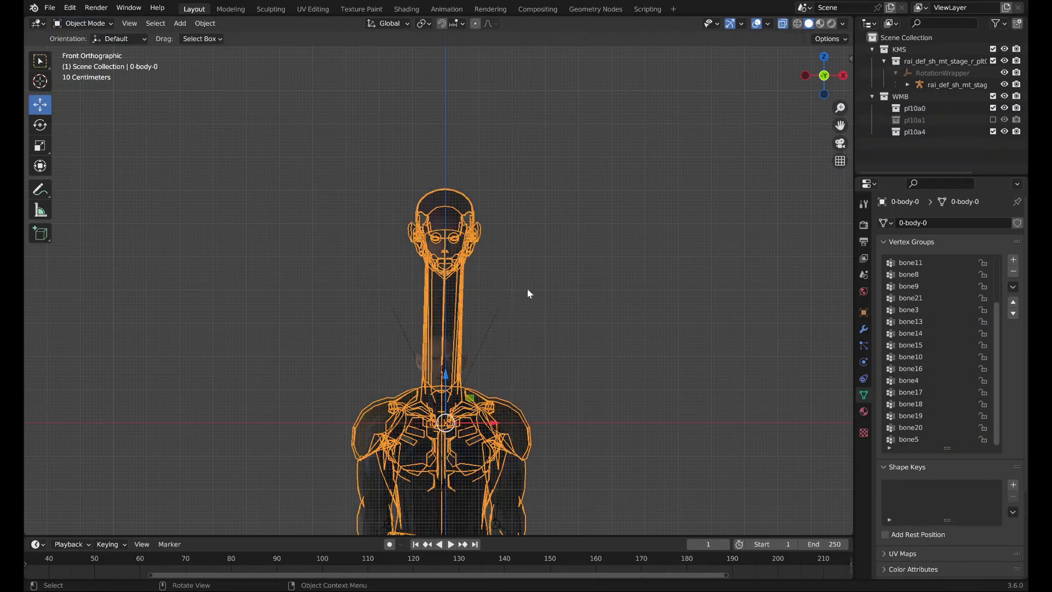
Undo the mode changes and the trial move of root bone bone0.
key("Tab")
key("Tab")
key("ctrl+z")
key("ctrl+z")
key("ctrl+z")
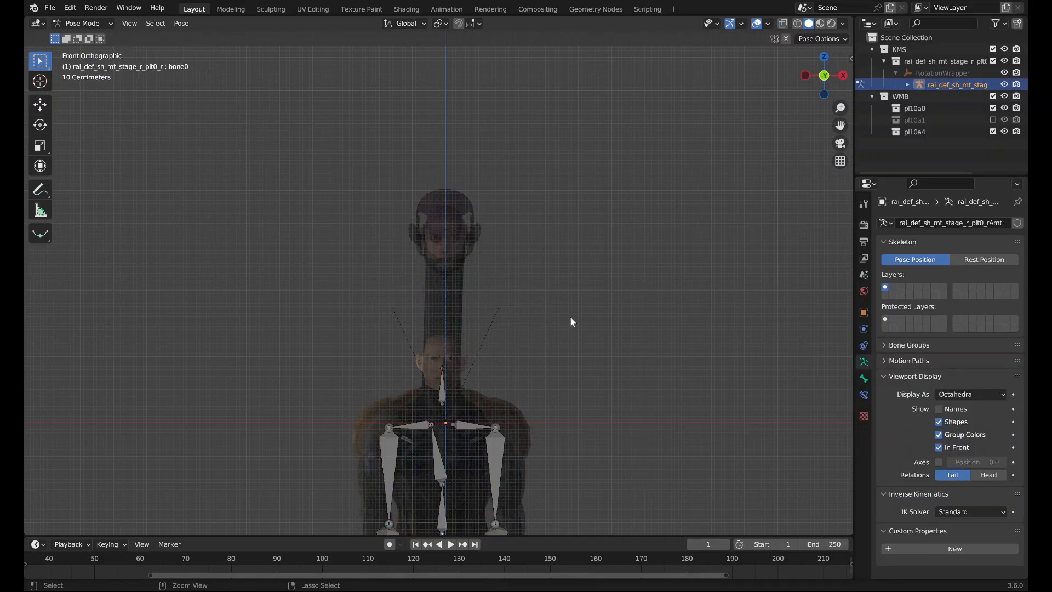
middle_click_drag(589, 301, 616, 311)
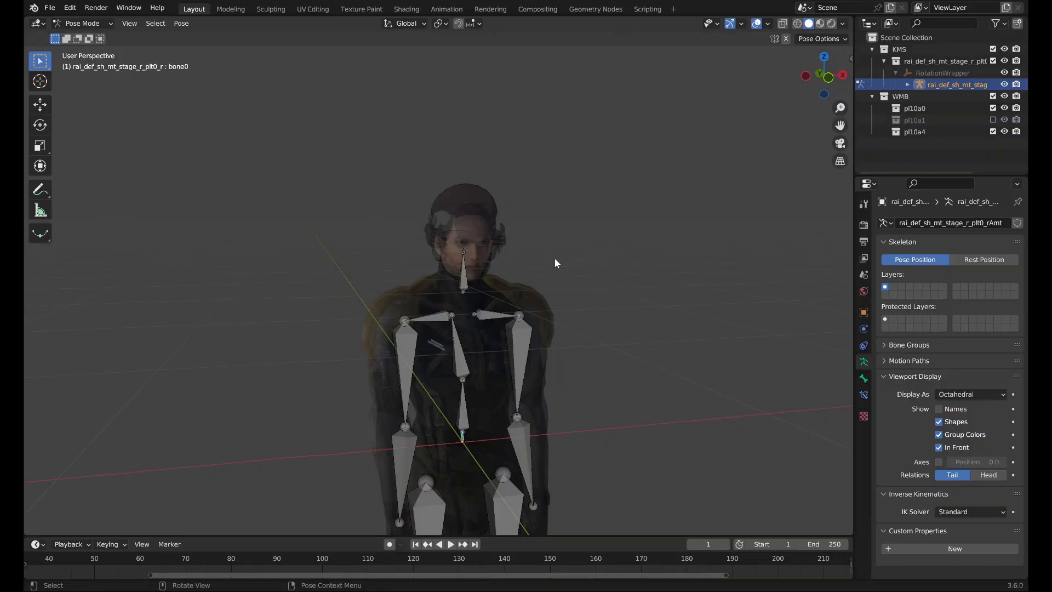
Select the small bone at the top of the head and check its name in the armature.
middle_click_drag(554, 258, 540, 260)
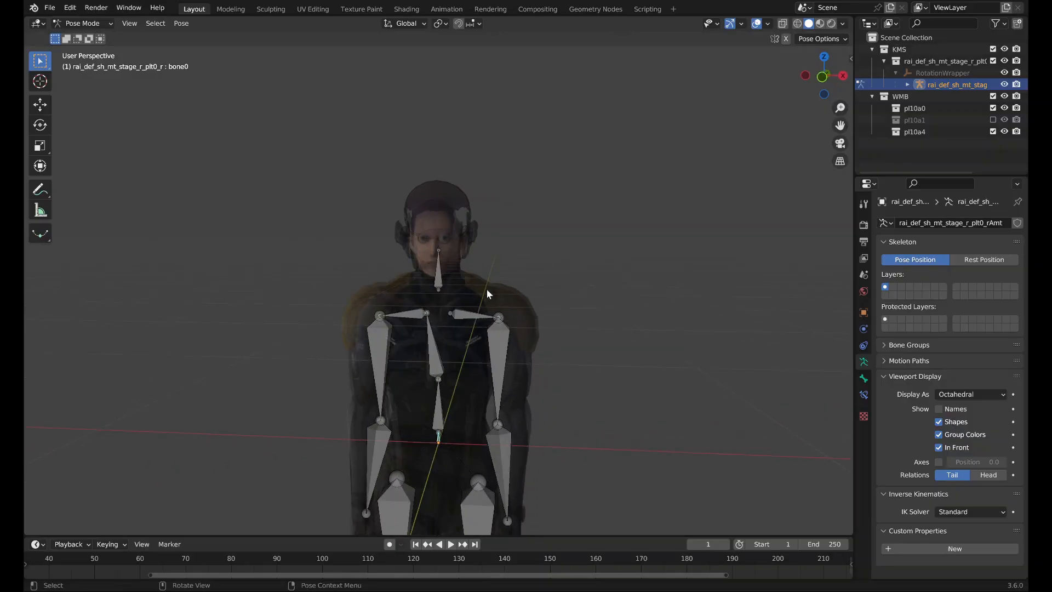
left_click(438, 274)
scroll(437, 242, "up", 8)
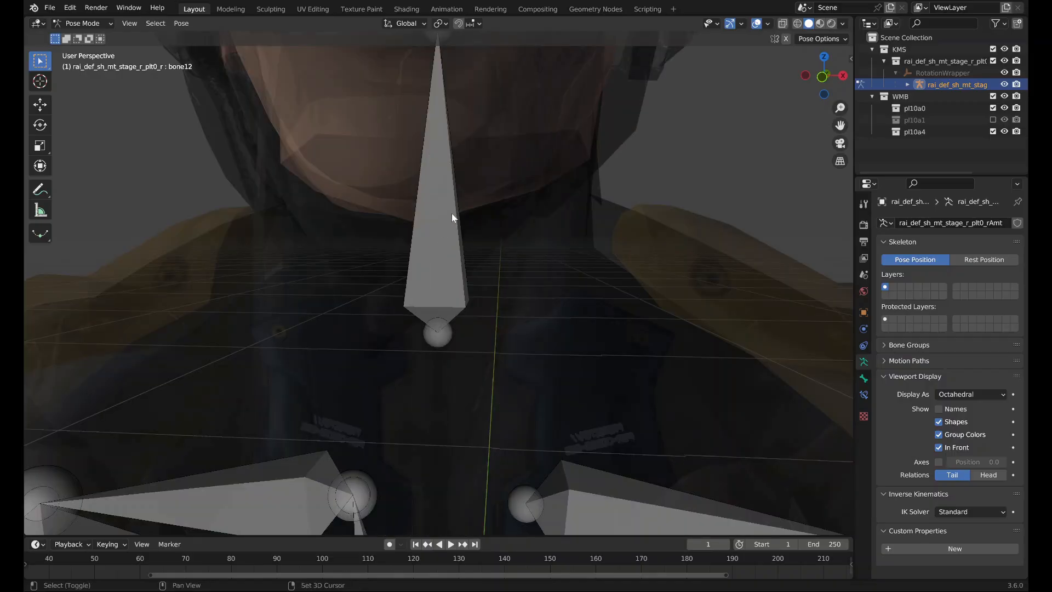
middle_click_drag(451, 212, 452, 373, "shift")
middle_click_drag(451, 337, 443, 334)
scroll(421, 268, "down", 6)
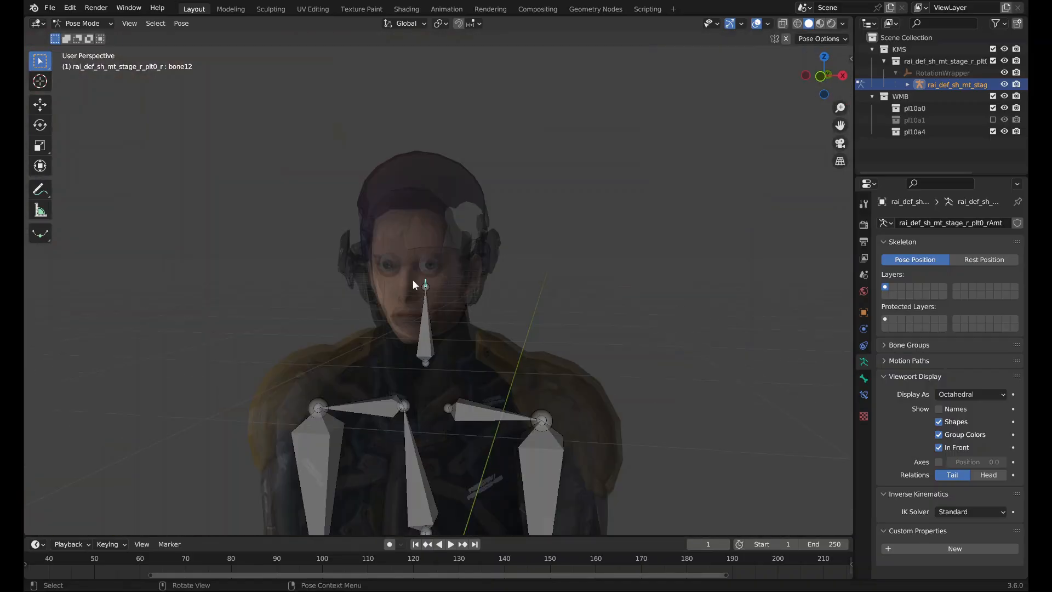
scroll(414, 284, "down", 4)
Return to Object Mode, select the body mesh and rename its vertex group bone21 to bone12.
left_click(87, 23)
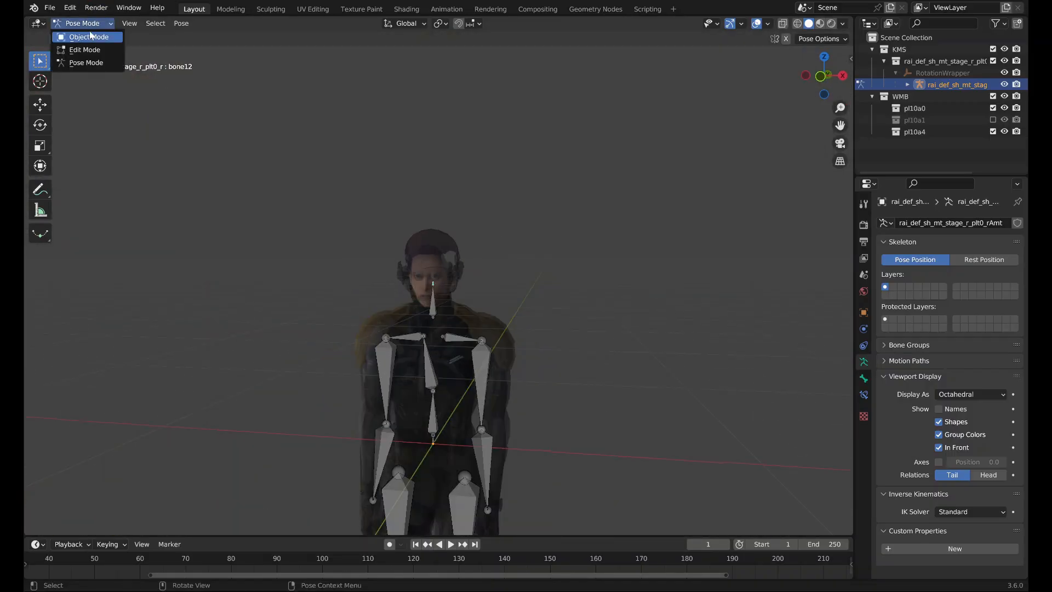
left_click(89, 36)
left_click(470, 307)
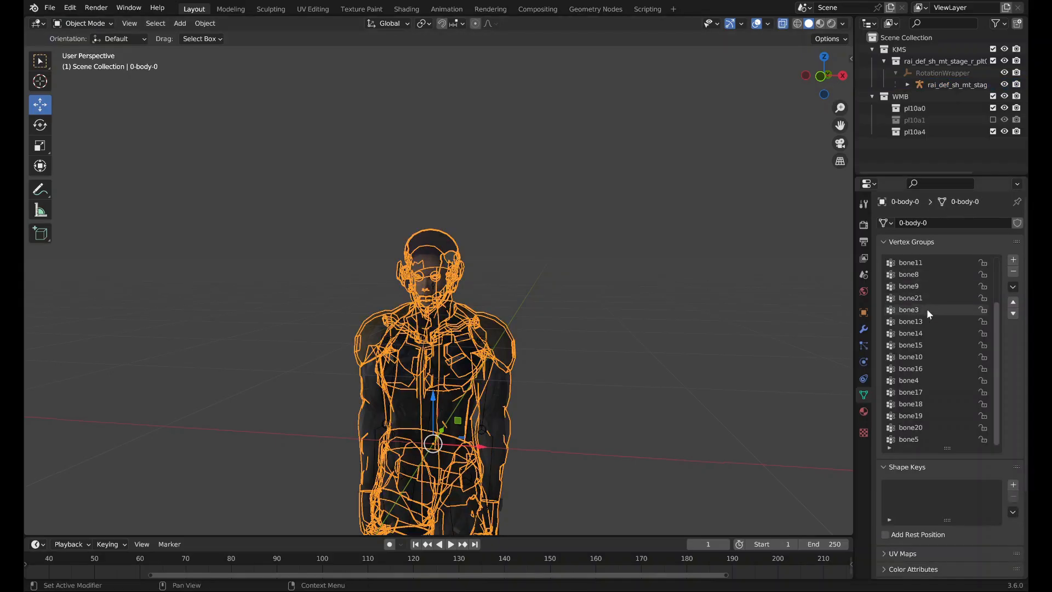
scroll(935, 406, "up", 5)
double_click(922, 356)
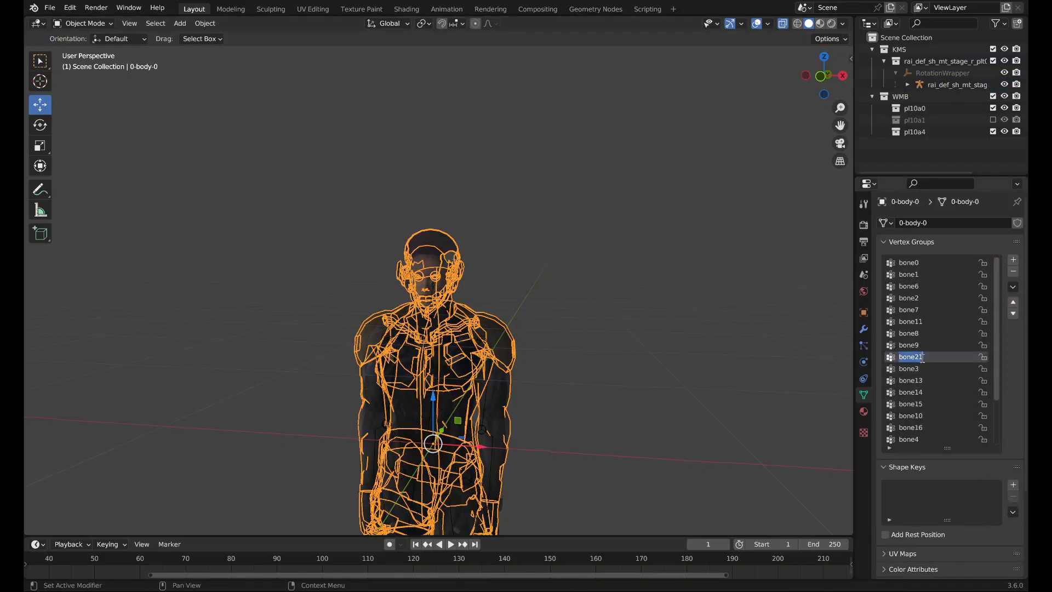
type("bone12")
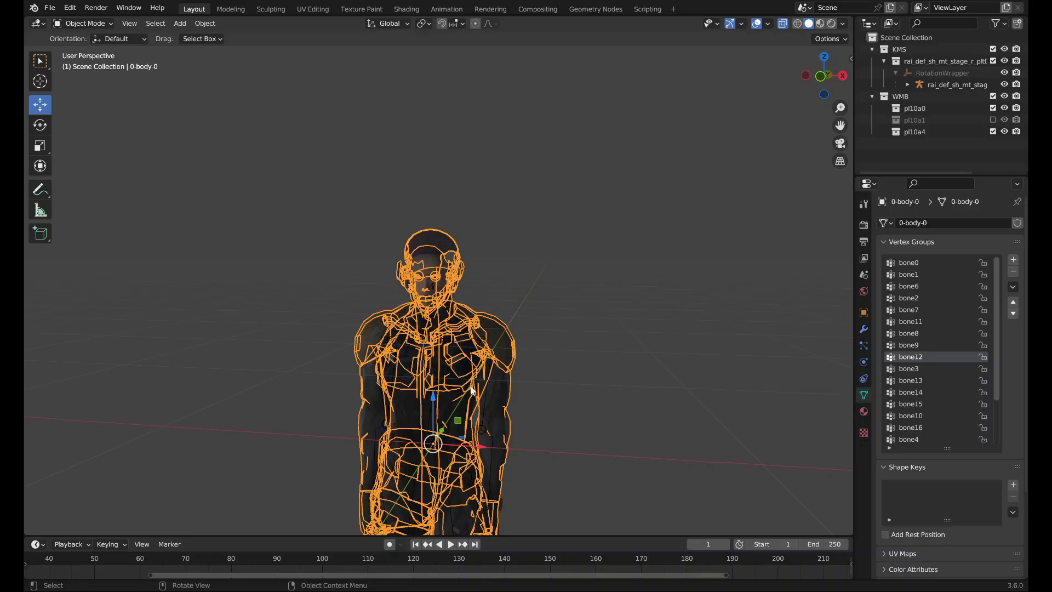
Turn X-ray off, select the armature and put it in Pose Mode.
middle_click_drag(471, 384, 486, 387)
left_click(564, 367)
middle_click_drag(563, 367, 586, 332, "shift")
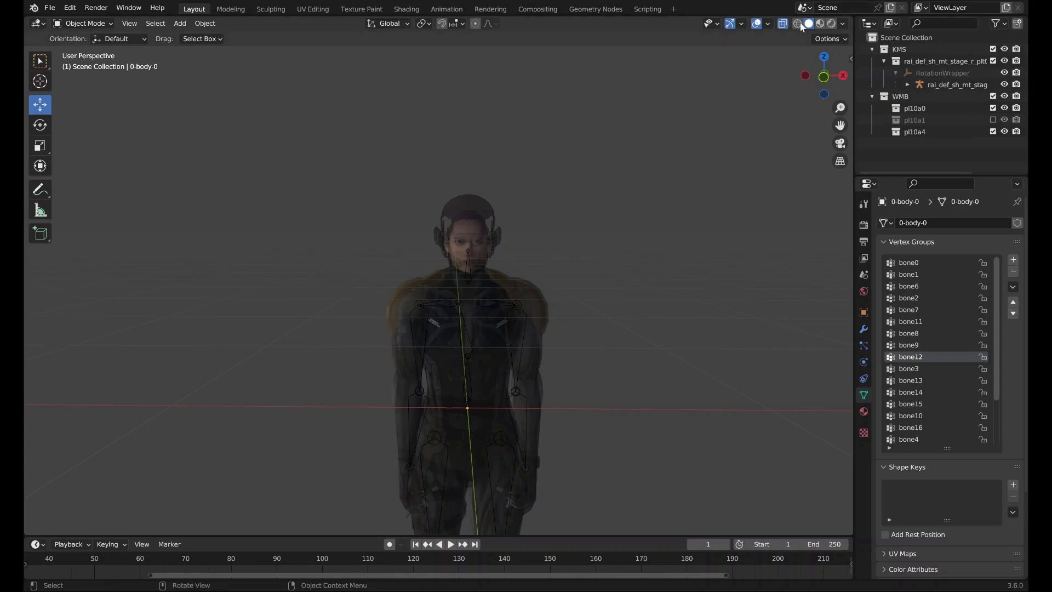
left_click(783, 24)
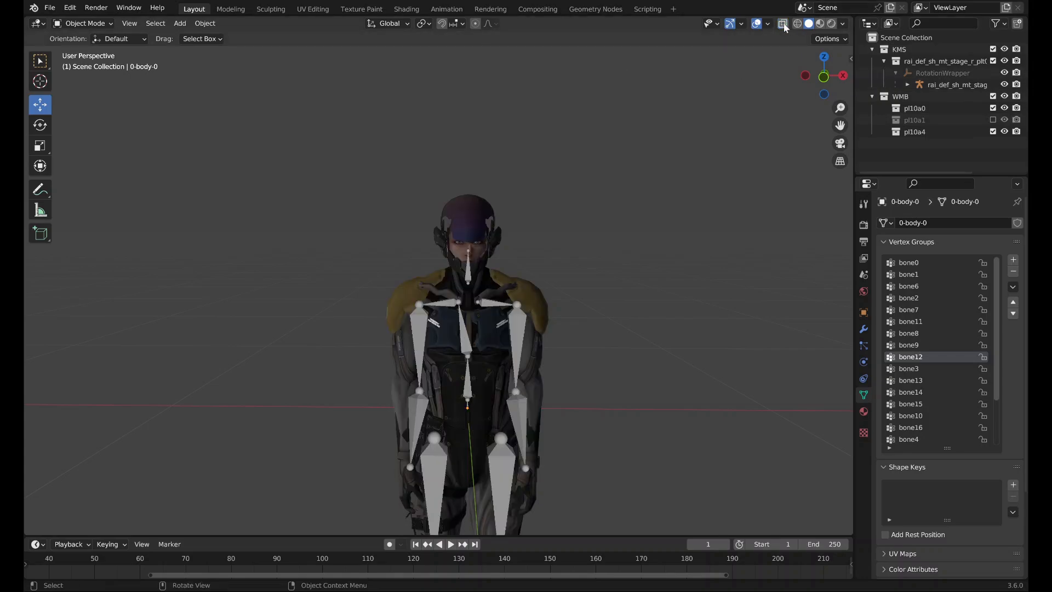
left_click(470, 387)
key("ctrl+Tab")
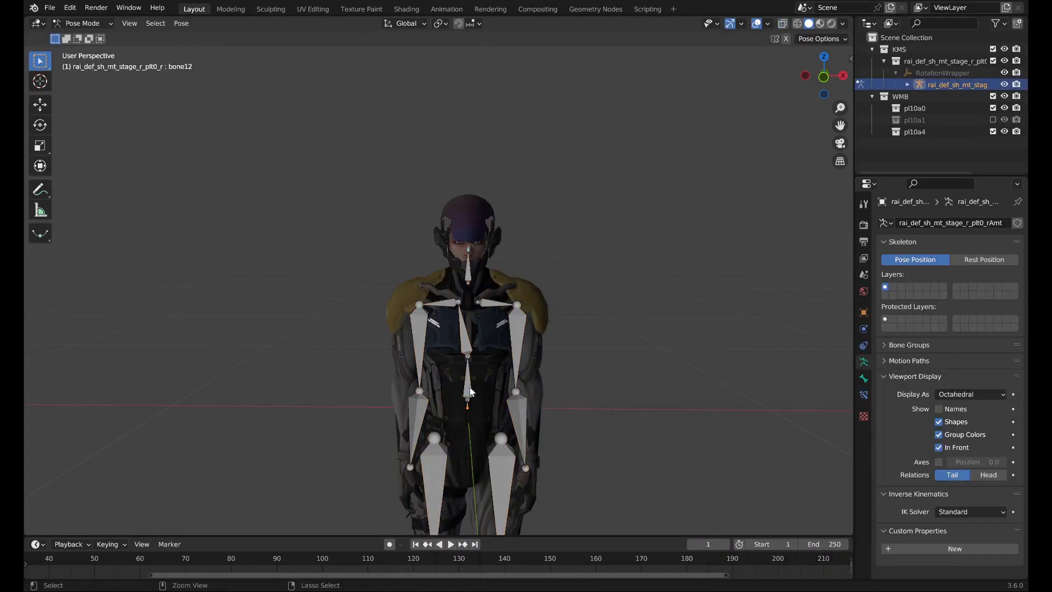
Test the torso deformation by rotating chest bone bone2 about 39 degrees, and undo the rotation.
left_click(467, 329)
key("r")
left_click(597, 454)
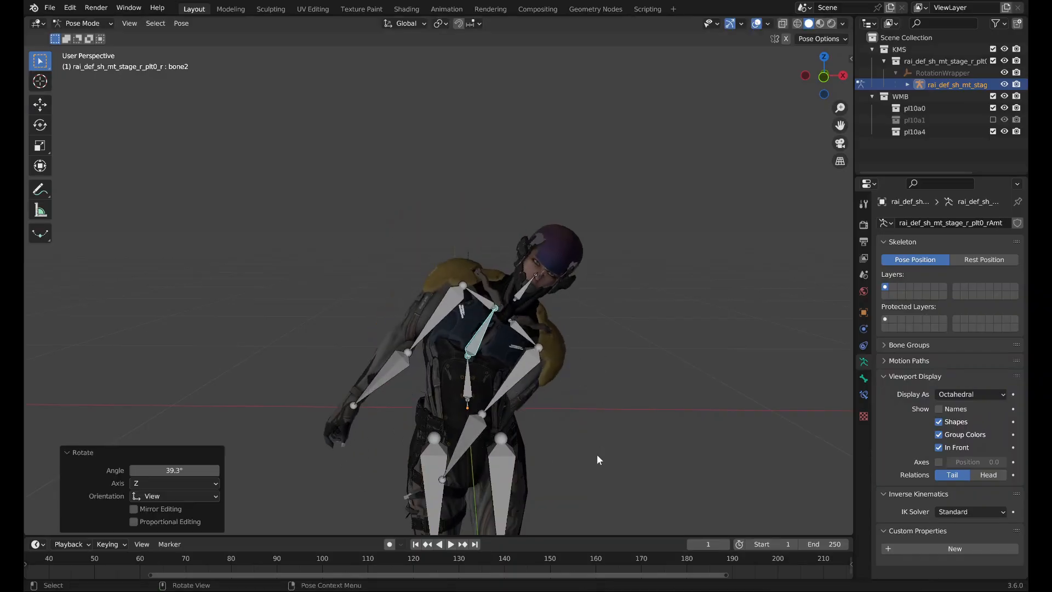
key("ctrl+z")
Enable X-axis mirroring for posing, test-rotate upper arm bone bone4 about -48 degrees and undo the rotation.
middle_click_drag(502, 414, 630, 422)
left_click(489, 330)
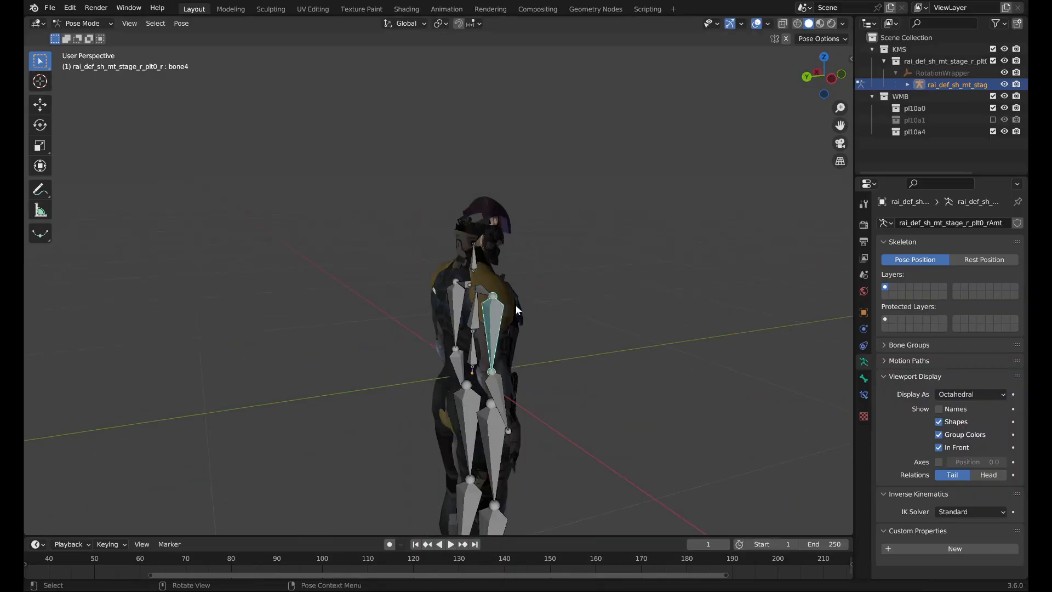
left_click(785, 38)
key("r")
left_click(741, 231)
middle_click_drag(740, 232, 586, 248)
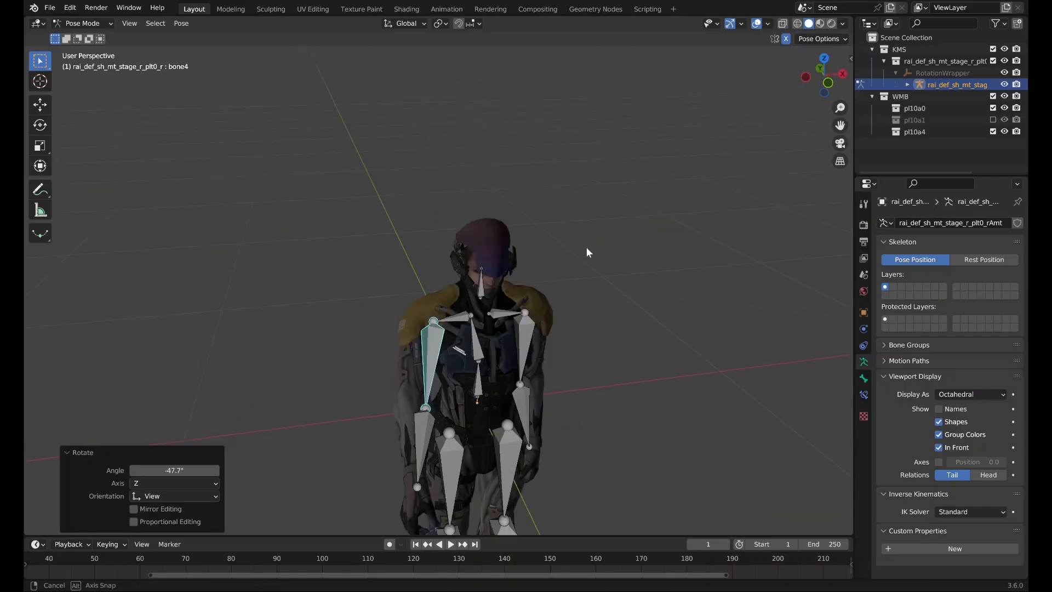
key("ctrl+z")
Test the arm deformation by rotating bone8 about -68 degrees and the opposite upper arm bone, and undo the trial rotations.
left_click(526, 354)
key("r")
left_click(712, 286)
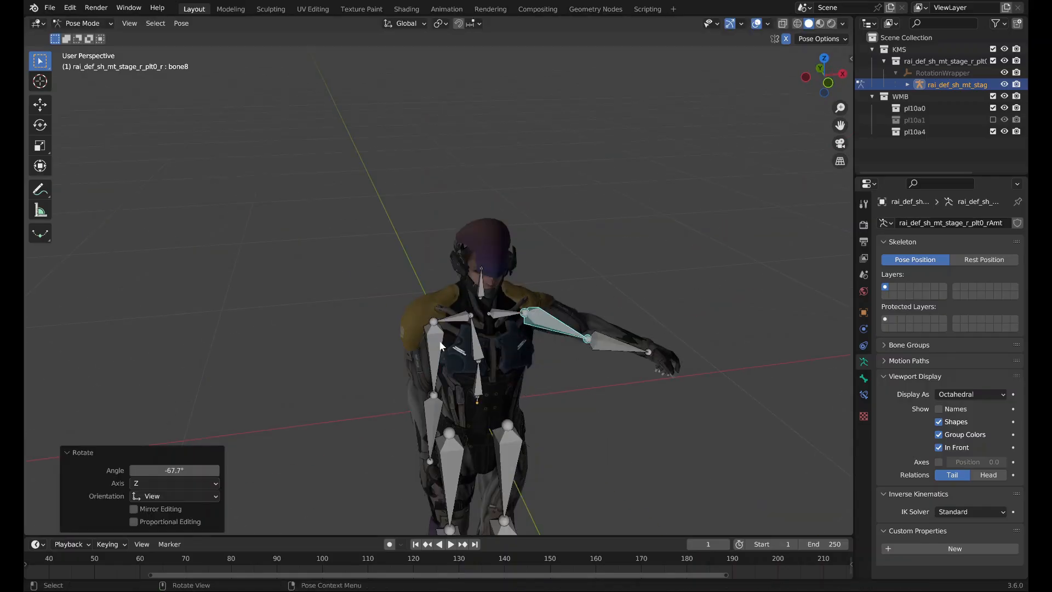
left_click(440, 343)
key("r")
left_click(586, 445)
mouse_move(586, 445)
middle_mouse_down()
mouse_move(480, 374)
mouse_move(534, 395)
mouse_move(569, 456)
middle_mouse_up()
key("ctrl+z")
Return to Object Mode and hide the body mesh 0-body-0 and the armature.
key("ctrl+Tab")
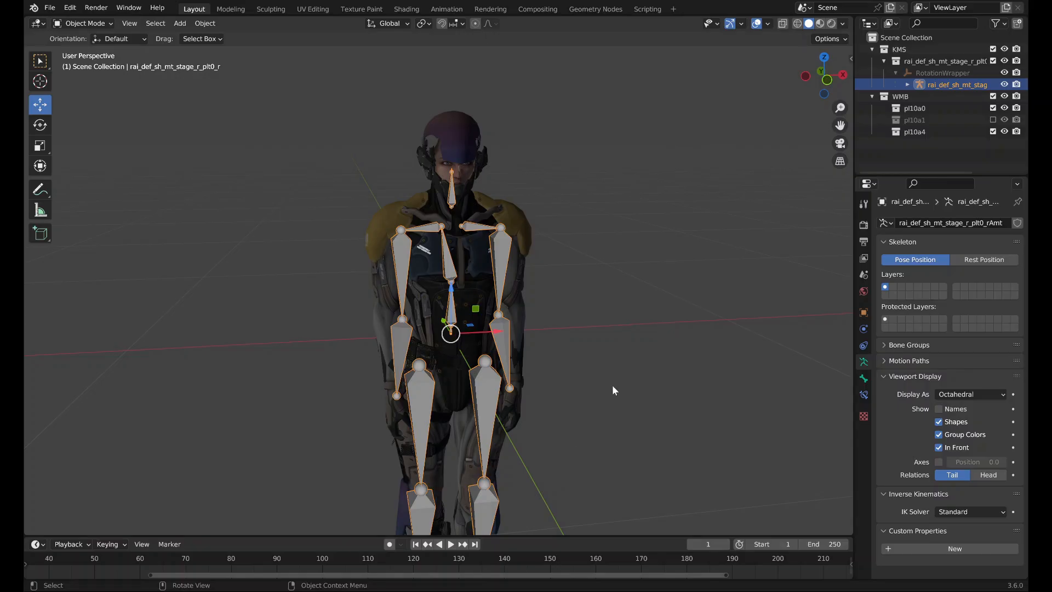
middle_click_drag(541, 256, 480, 233)
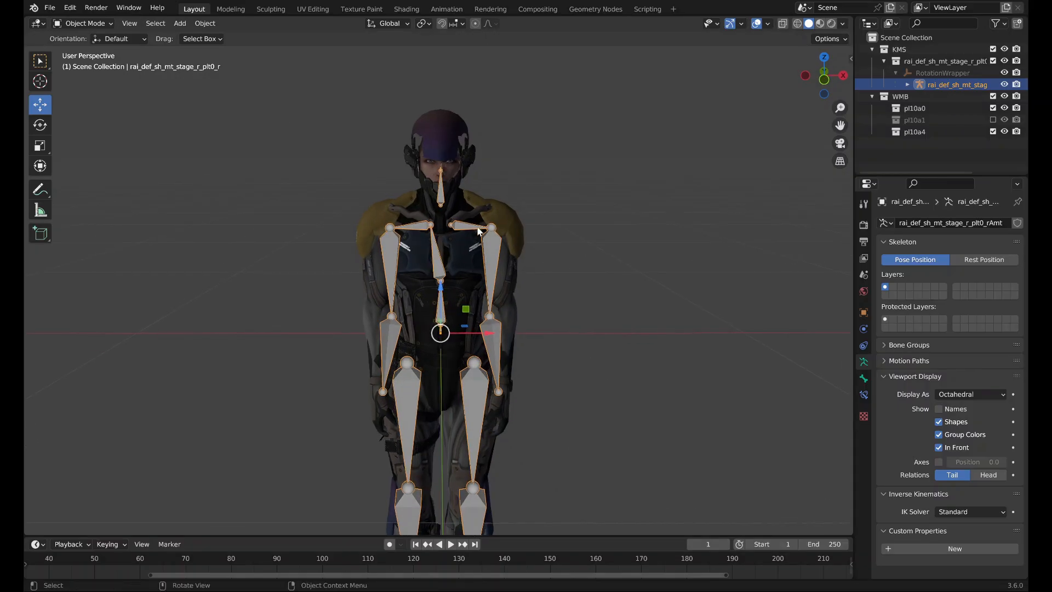
left_click(907, 84)
left_click(443, 156)
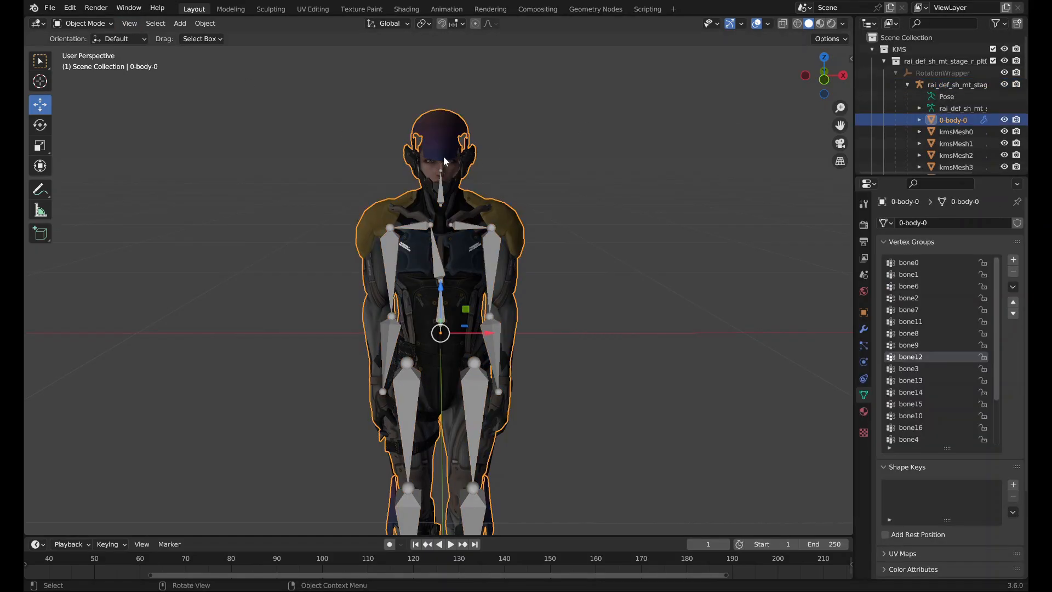
key("h")
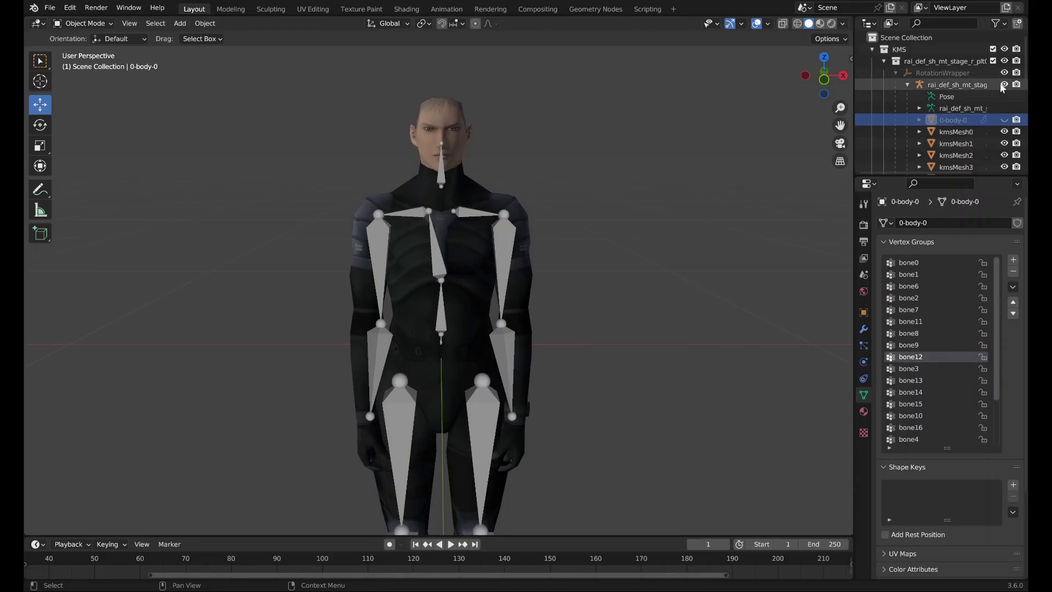
left_click(1004, 84)
Select the chest mesh kmsMesh7 and examine its material slots and the base colour texture of kmsMesh7.001.
left_click(470, 267)
middle_click_drag(469, 267, 459, 264)
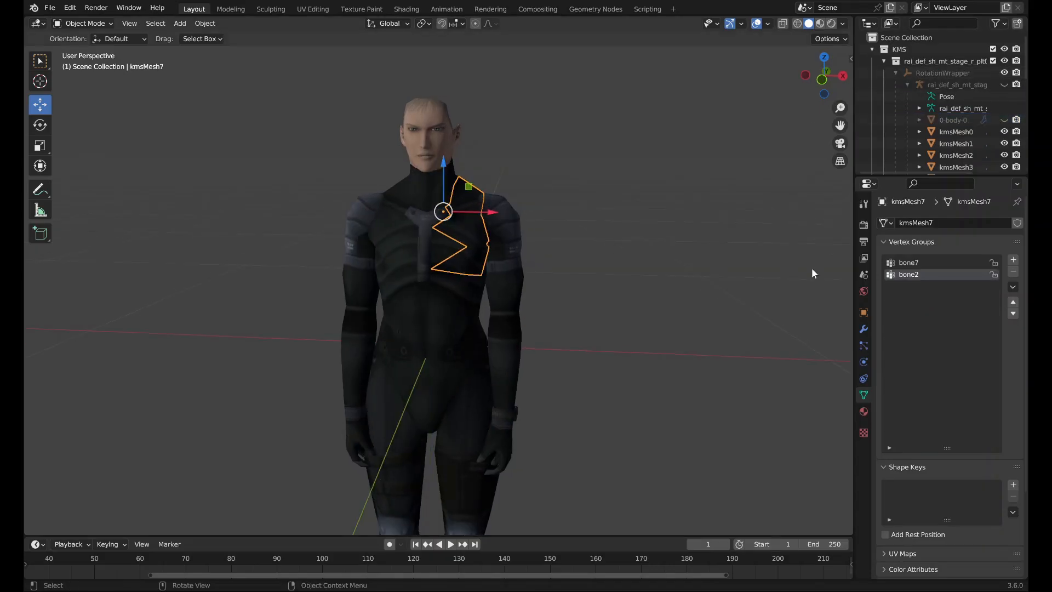
left_click(863, 411)
middle_click_drag(678, 316, 521, 218)
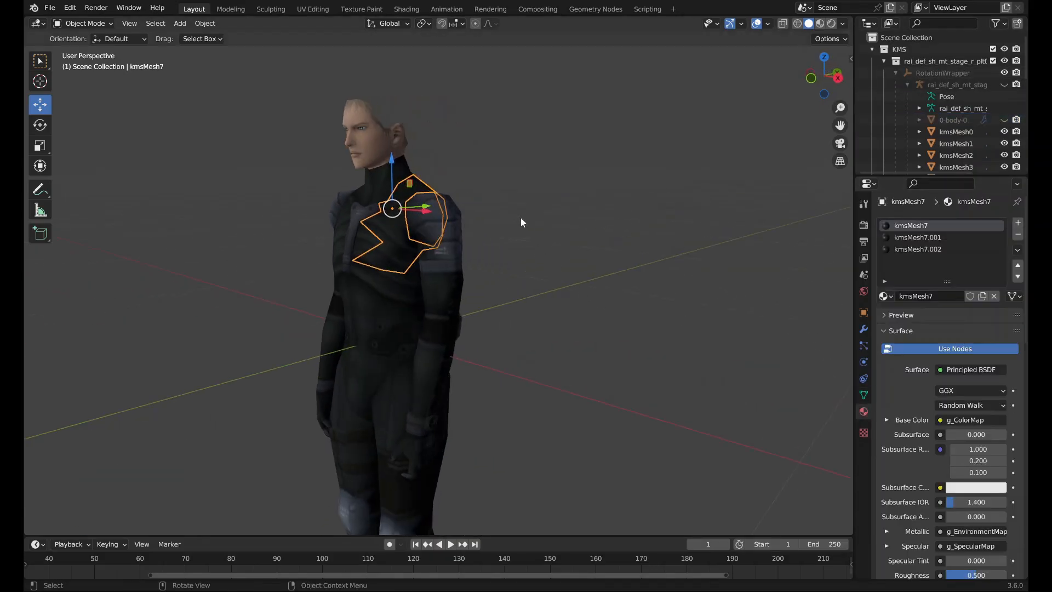
left_click(951, 240)
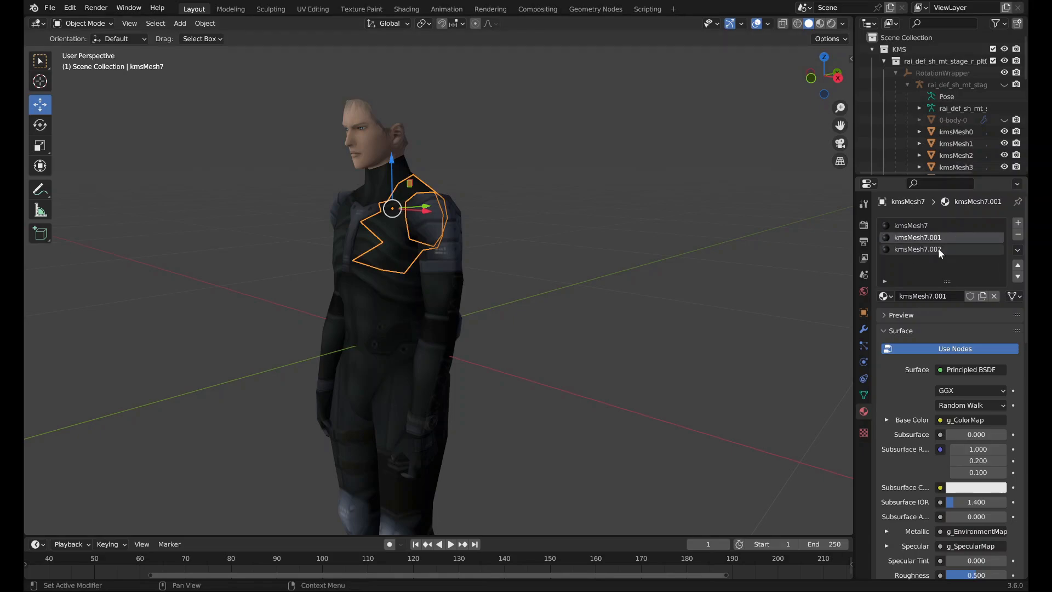
scroll(922, 263, "down", 3)
middle_click_drag(550, 272, 573, 284)
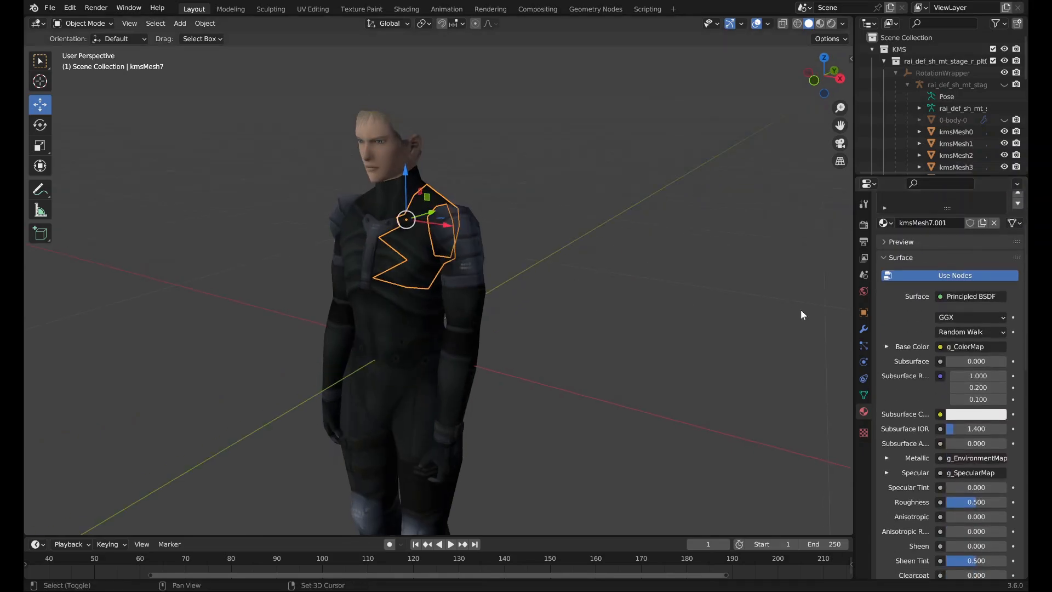
left_click(886, 347)
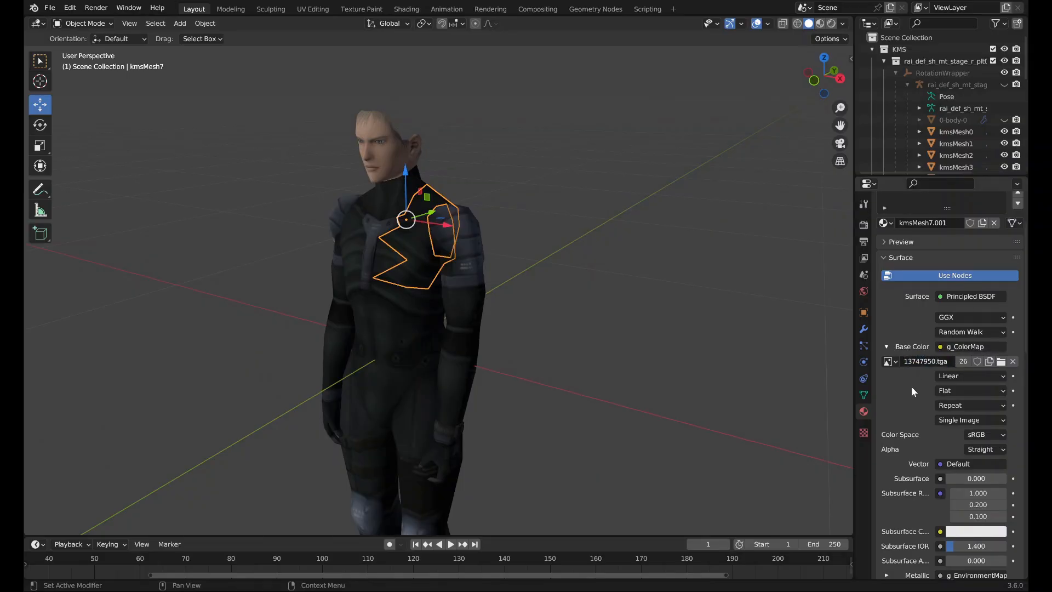
scroll(465, 225, "up", 8)
middle_click_drag(465, 225, 487, 247)
scroll(487, 246, "down", 8)
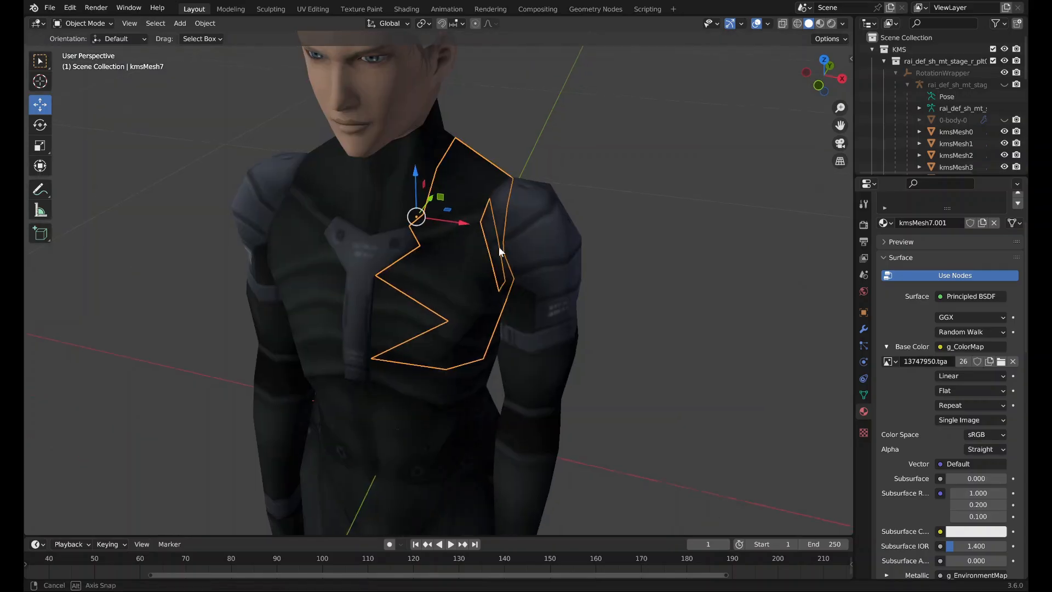
Examine the specular map and the remaining surface settings of kmsMesh7's materials, including kmsMesh7.002.
left_click(887, 347)
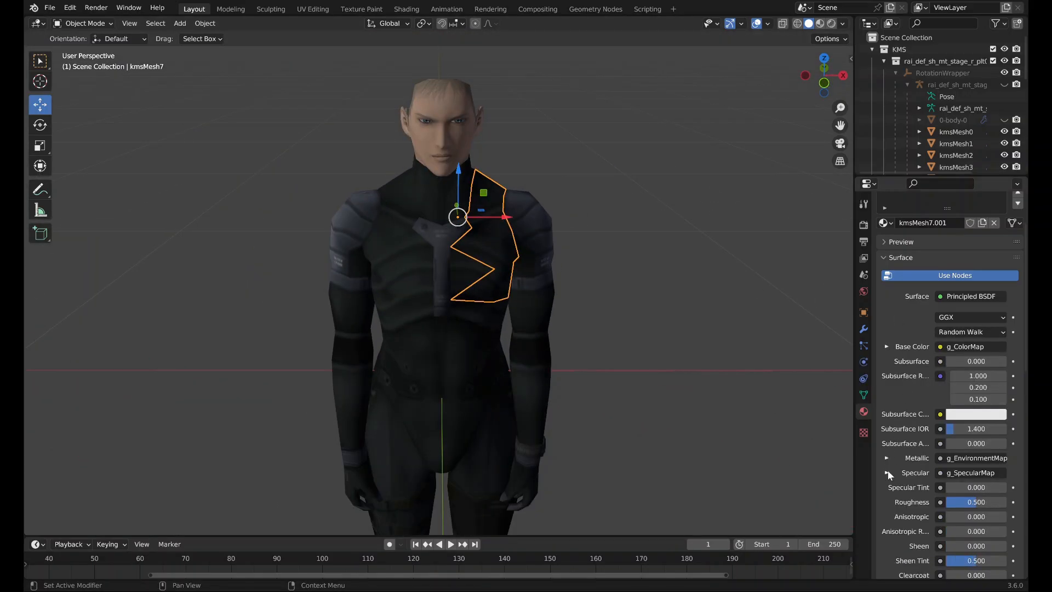
left_click(886, 472)
left_click(887, 472)
scroll(891, 416, "down", 3)
scroll(891, 419, "down", 12)
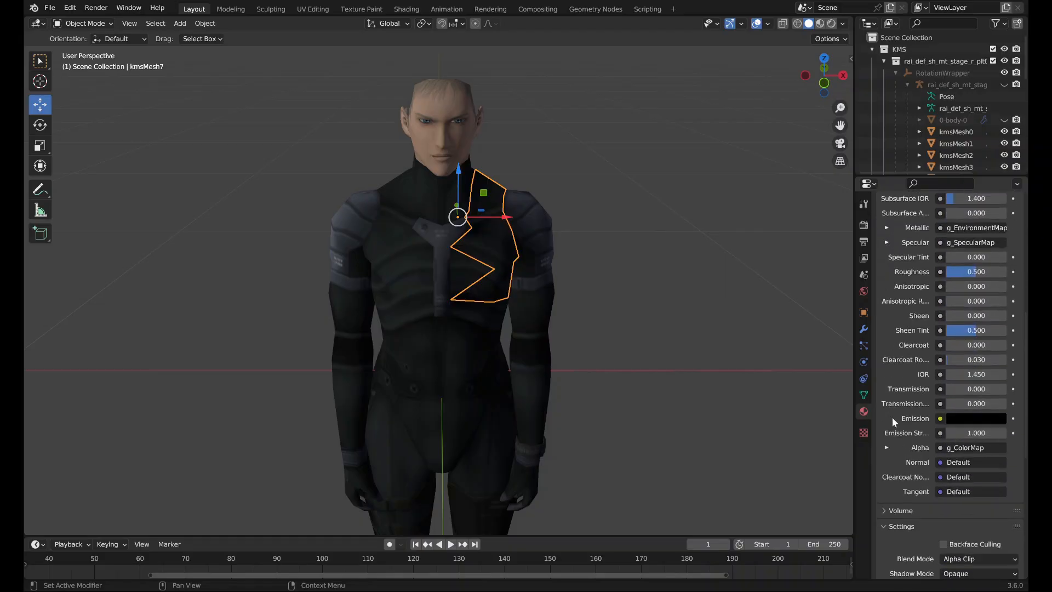
scroll(892, 419, "up", 13)
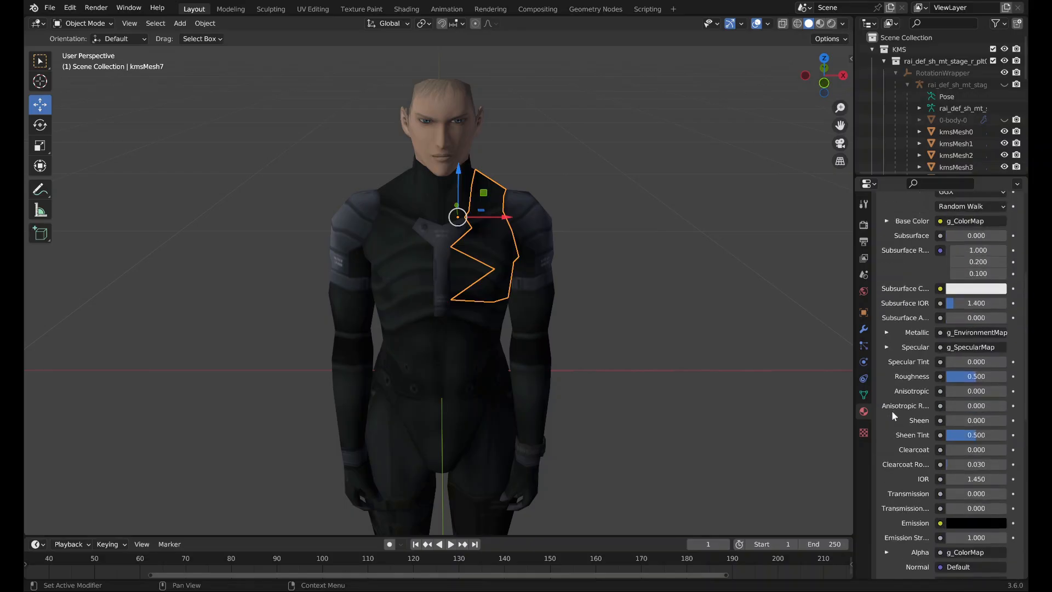
scroll(893, 415, "up", 4)
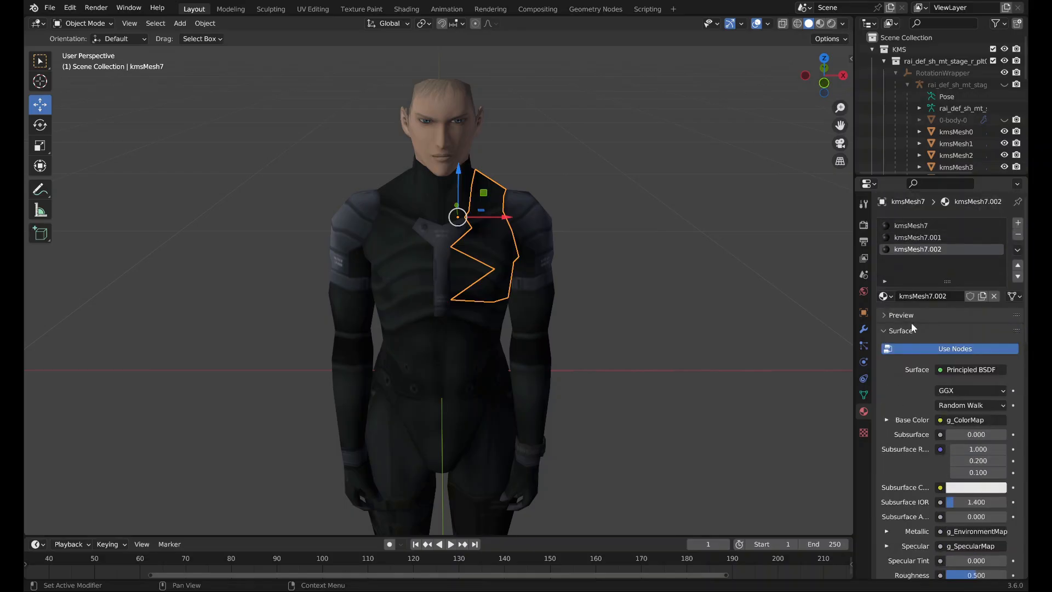
Unhide the body mesh 0-body-0 and the armature, and delete all original kmsMesh objects, kmsMesh0 to kmsMesh20.
left_click(1003, 119)
left_click(1003, 85)
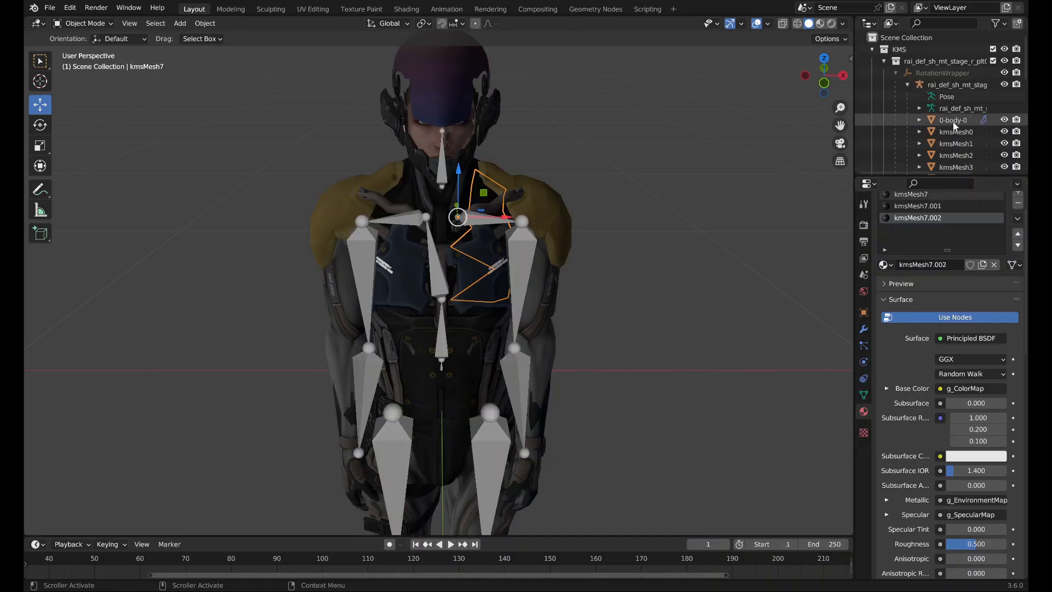
scroll(715, 235, "down", 4)
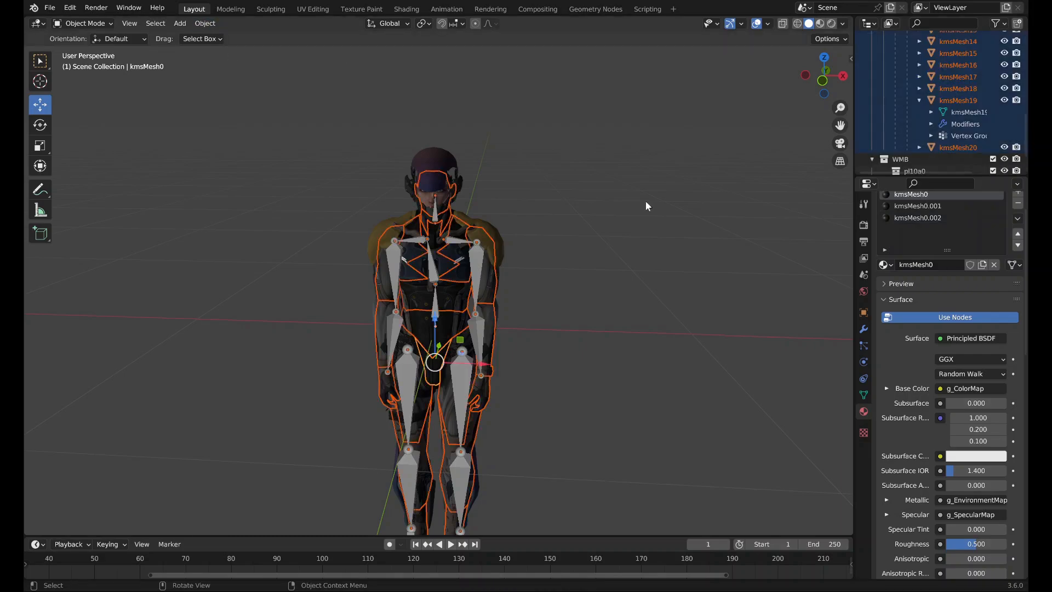
key("Delete")
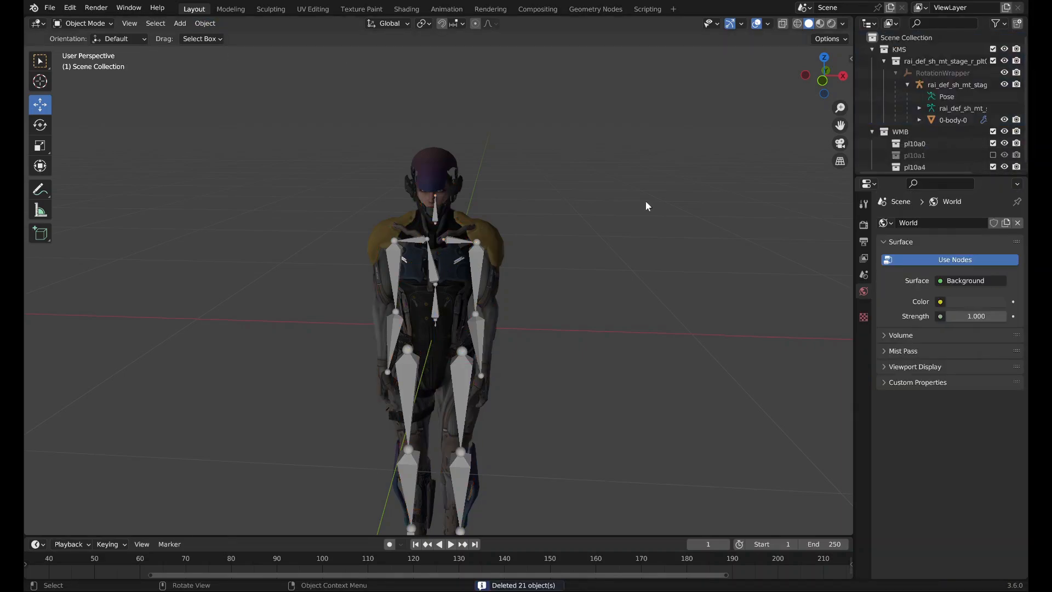
Select the body mesh 0-body-0 and enlarge its material list until every slot is shown.
left_click(956, 120)
left_click(578, 320)
middle_click_drag(577, 320, 581, 310)
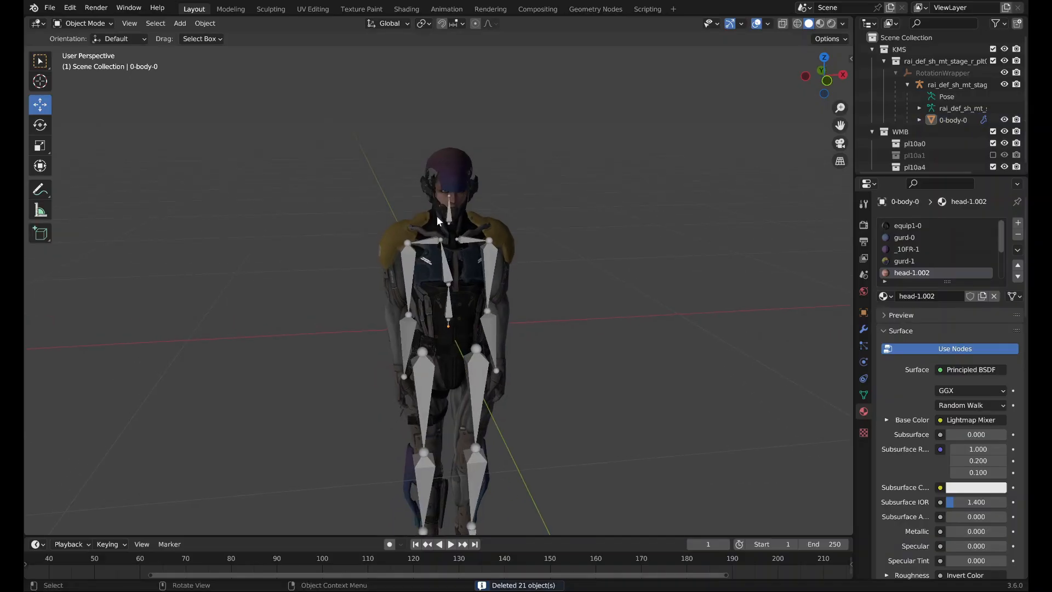
left_click(435, 214)
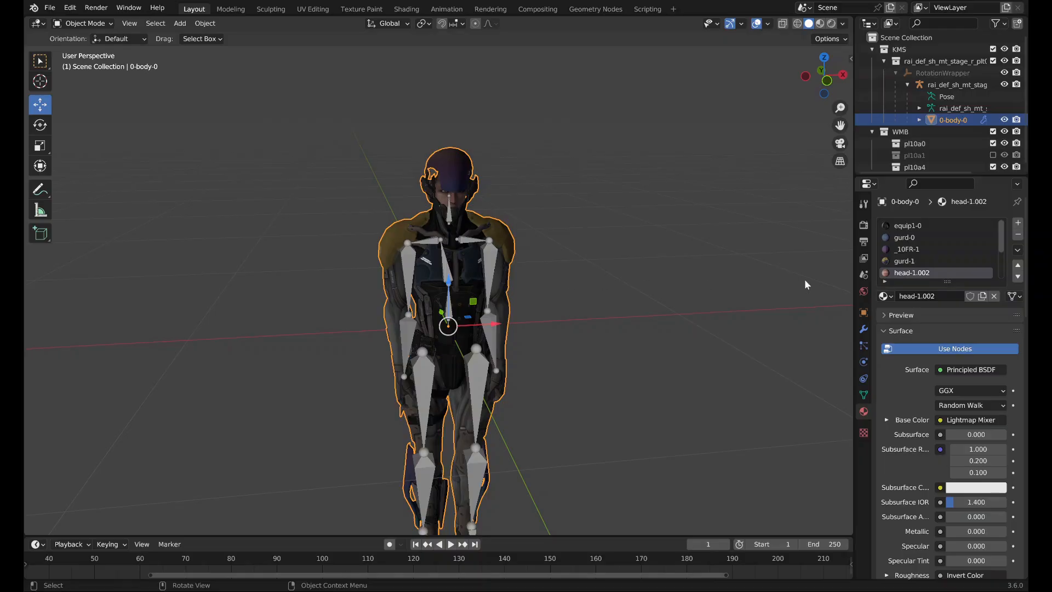
left_click_drag(947, 281, 942, 337)
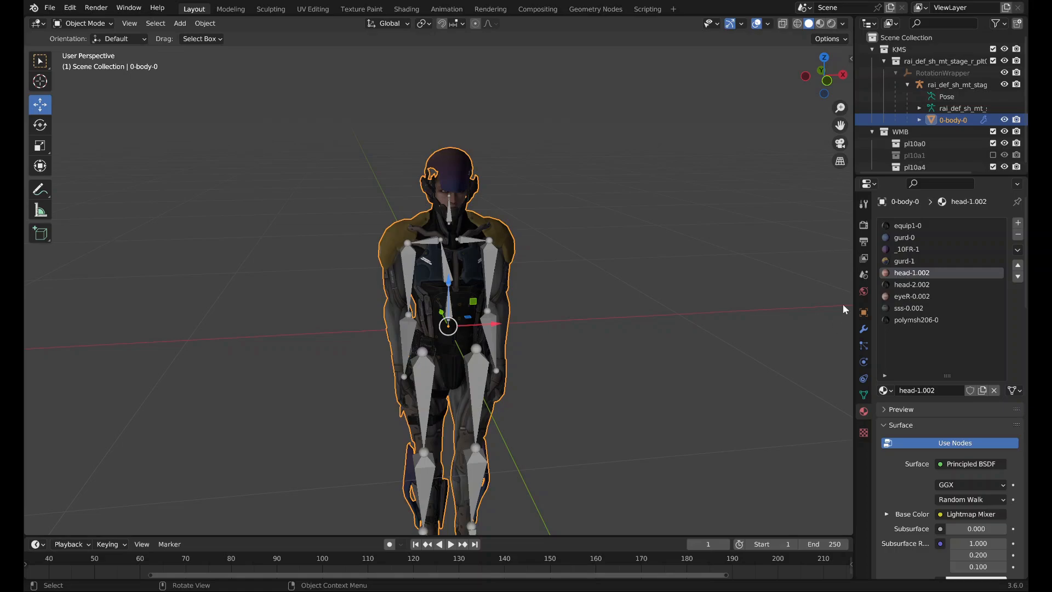
Move material slot eyeR-0.002 directly below head-1.002, remove it and check the eyes up close.
middle_click_drag(719, 318, 669, 315)
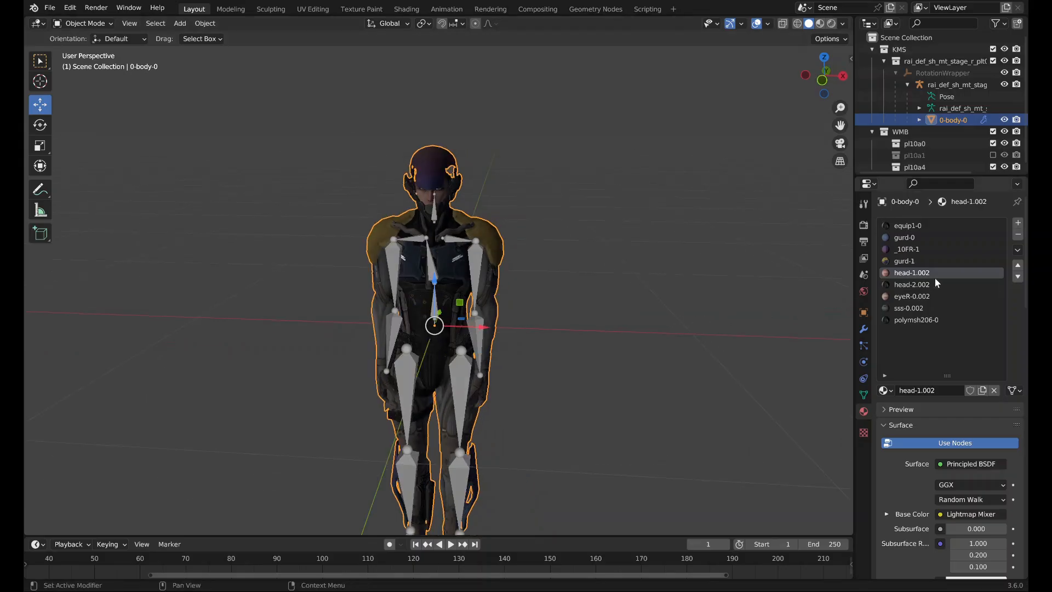
left_click(937, 296)
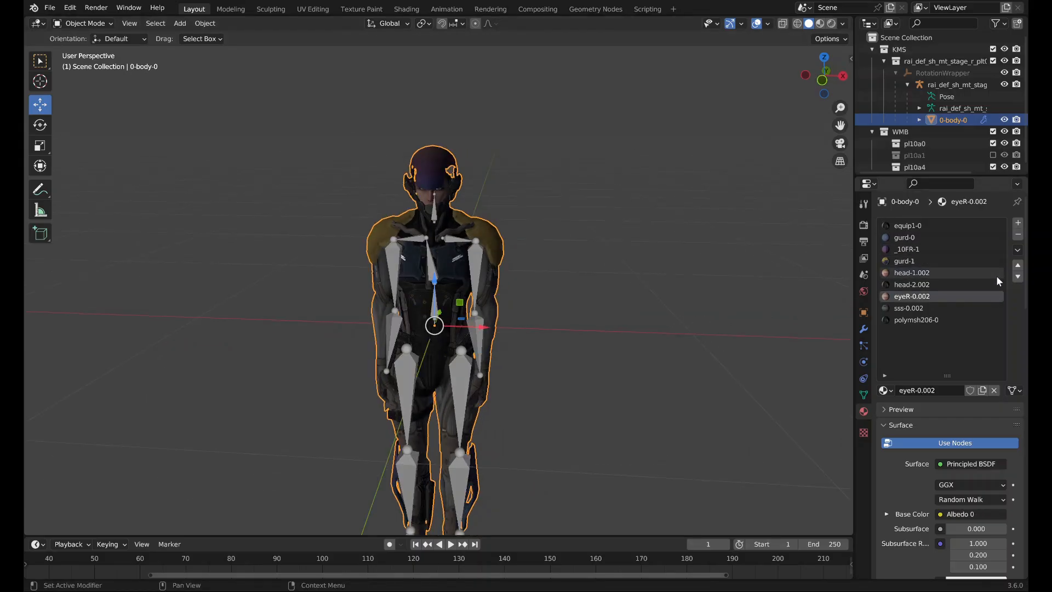
left_click(1019, 267)
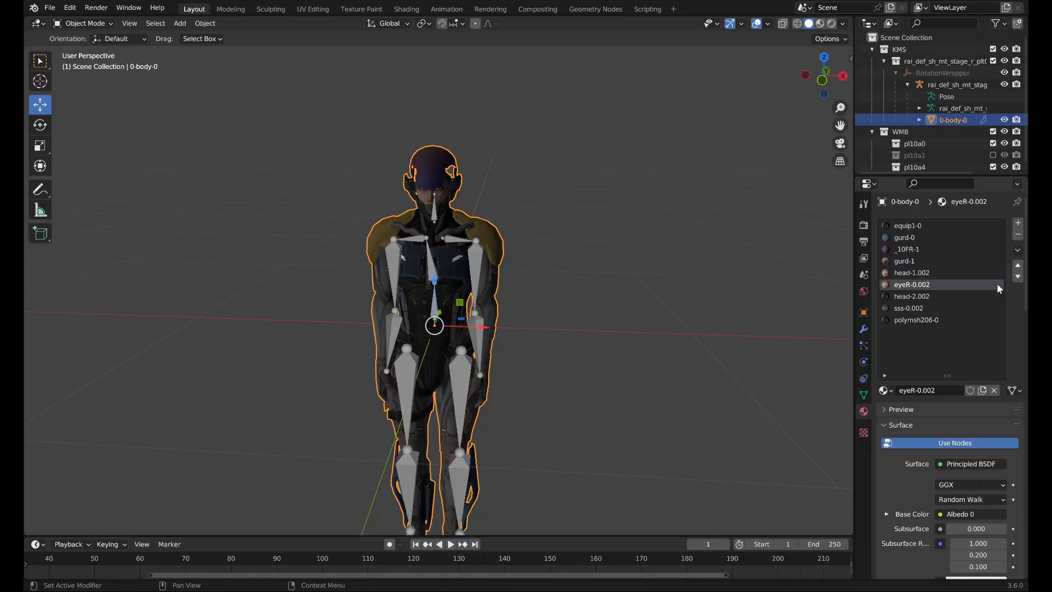
left_click(1018, 235)
scroll(623, 219, "up", 5)
middle_click_drag(592, 213, 597, 334, "shift")
scroll(597, 338, "up", 7)
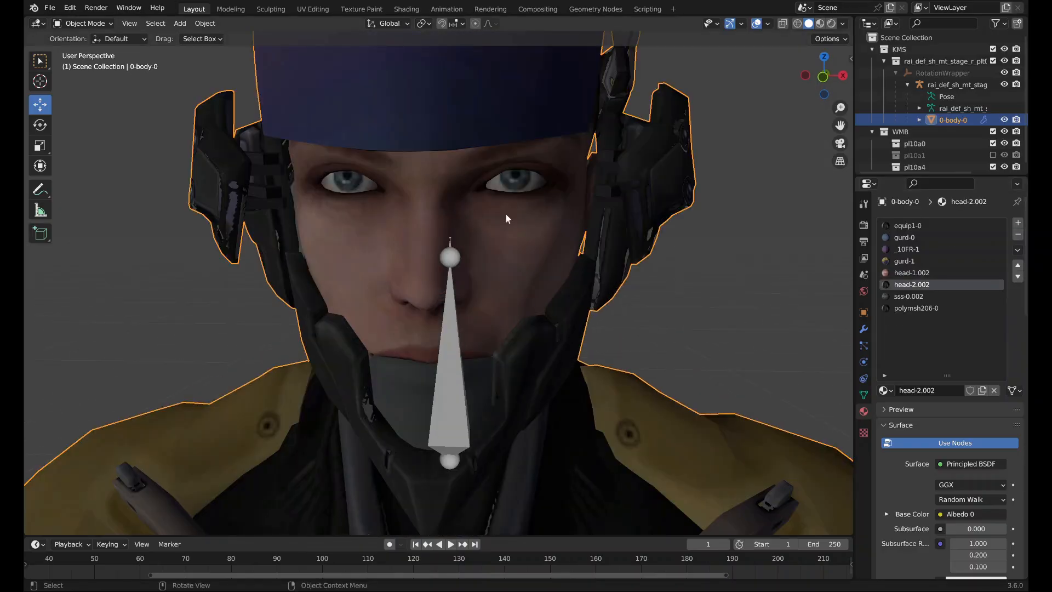
scroll(525, 229, "down", 10)
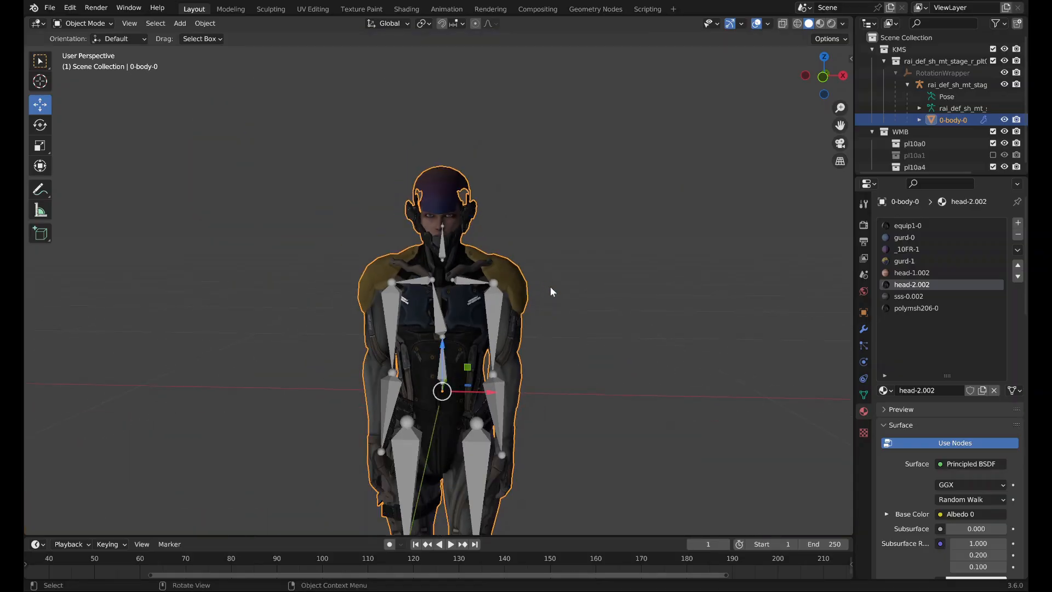
Go through the body mesh's material slots from equip1-0 to sss-0.002 and examine each material.
middle_click_drag(562, 336, 581, 297)
left_click(961, 236)
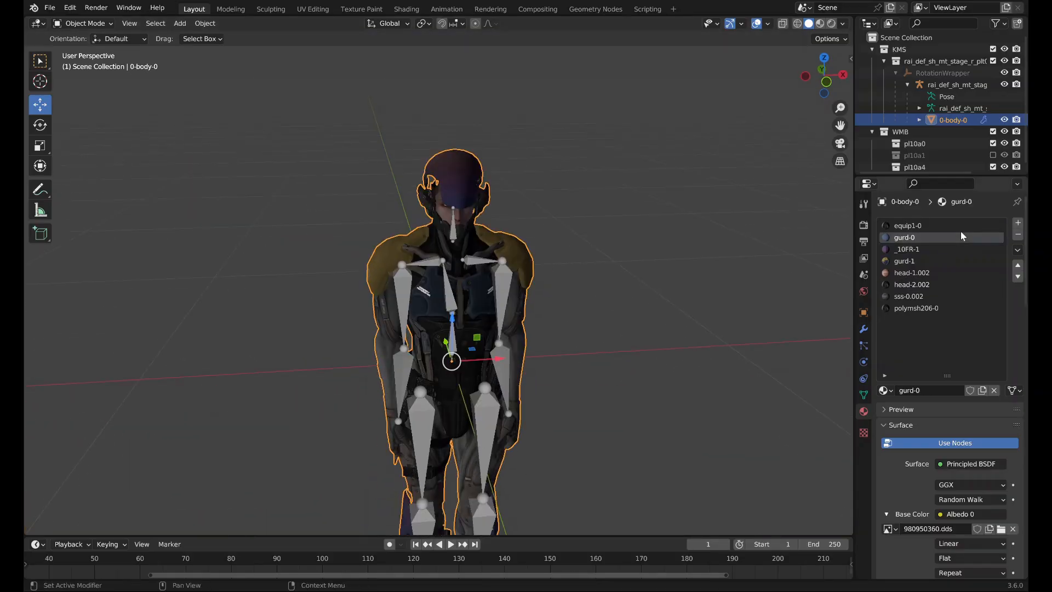
left_click(960, 226)
left_click(957, 248)
left_click(958, 260)
left_click(958, 272)
left_click(959, 285)
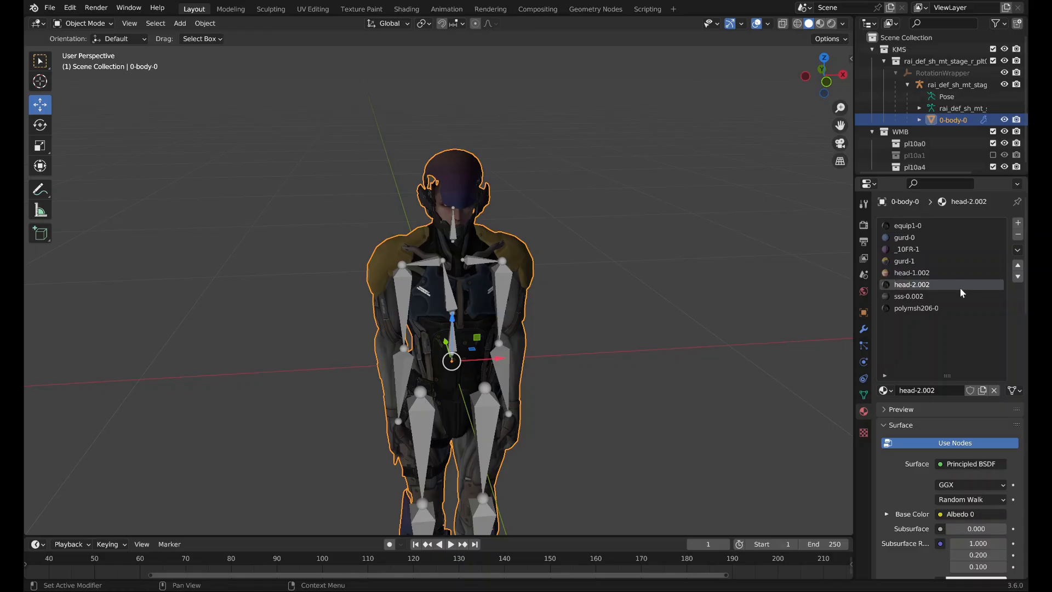
left_click(960, 295)
Move material slot polymsh206-0 above sss-0.002, remove it and check the head from the front.
left_click(960, 308)
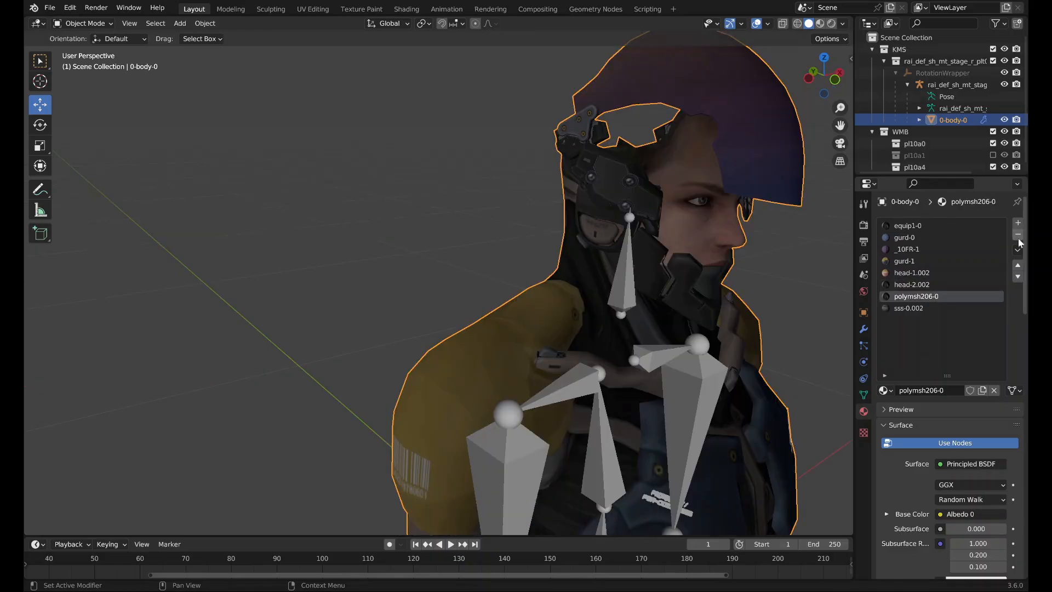
left_click(1018, 235)
middle_click_drag(766, 258, 666, 256)
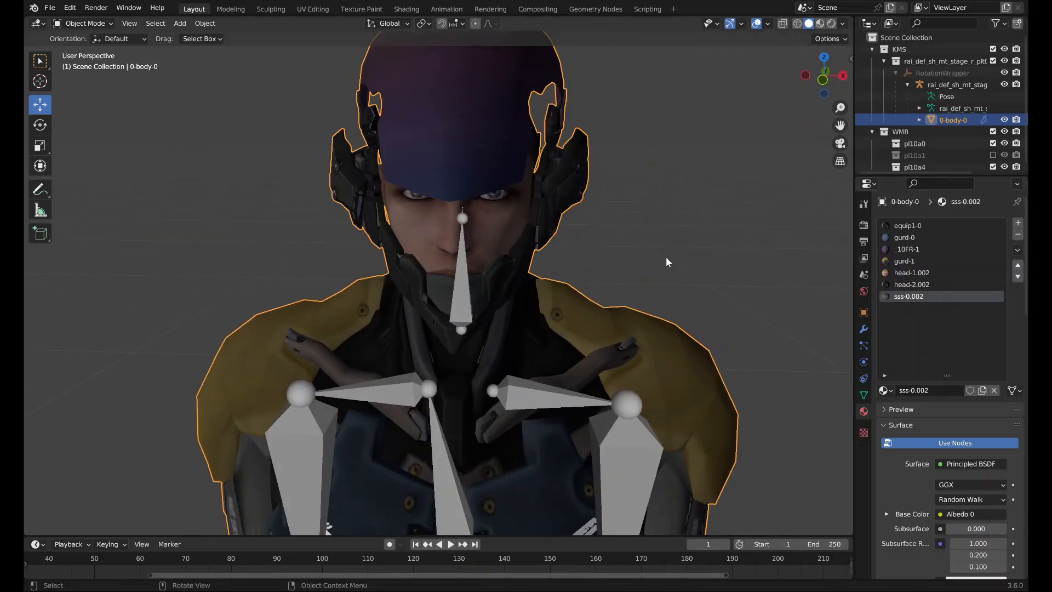
Enter Edit Mode on the body mesh, select the geometry assigned to material _10FR-1 to check it, and clear the selection.
left_click(920, 250)
scroll(598, 342, "down", 7)
key("Tab")
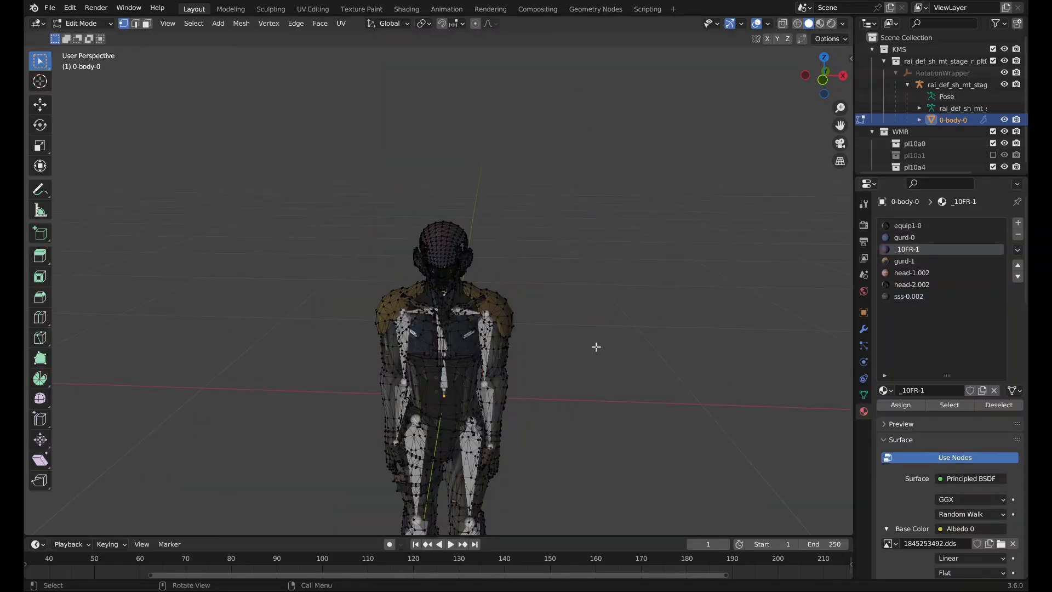
left_click(950, 405)
scroll(687, 414, "down", 2)
left_click(676, 404)
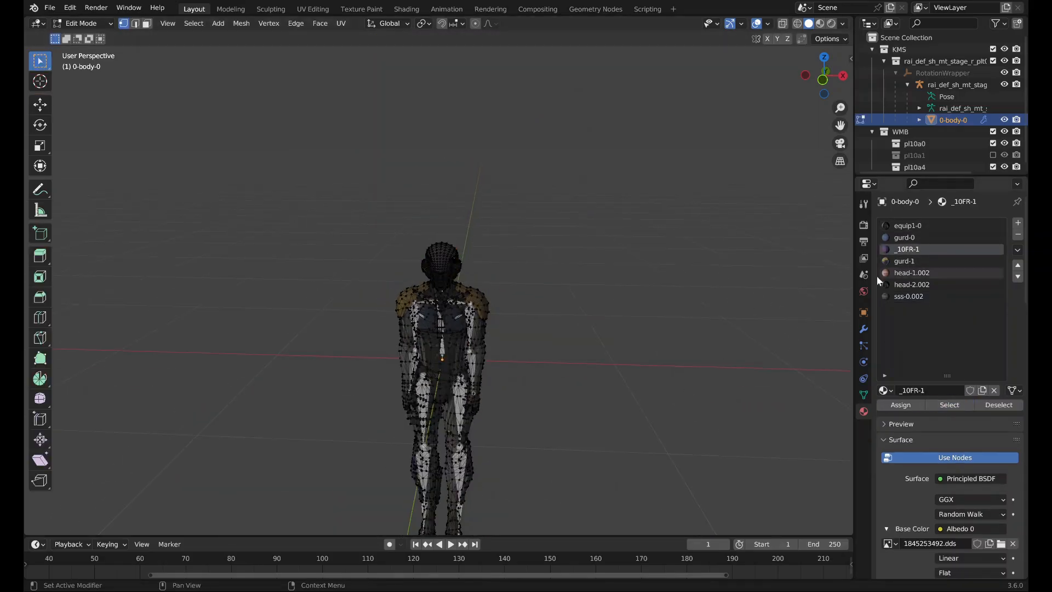
Select the geometry assigned to material gurd-0 on the body mesh and check where it lies.
left_click(928, 238)
left_click(949, 404)
middle_click_drag(618, 429, 580, 368)
scroll(545, 298, "up", 7)
scroll(562, 307, "down", 8)
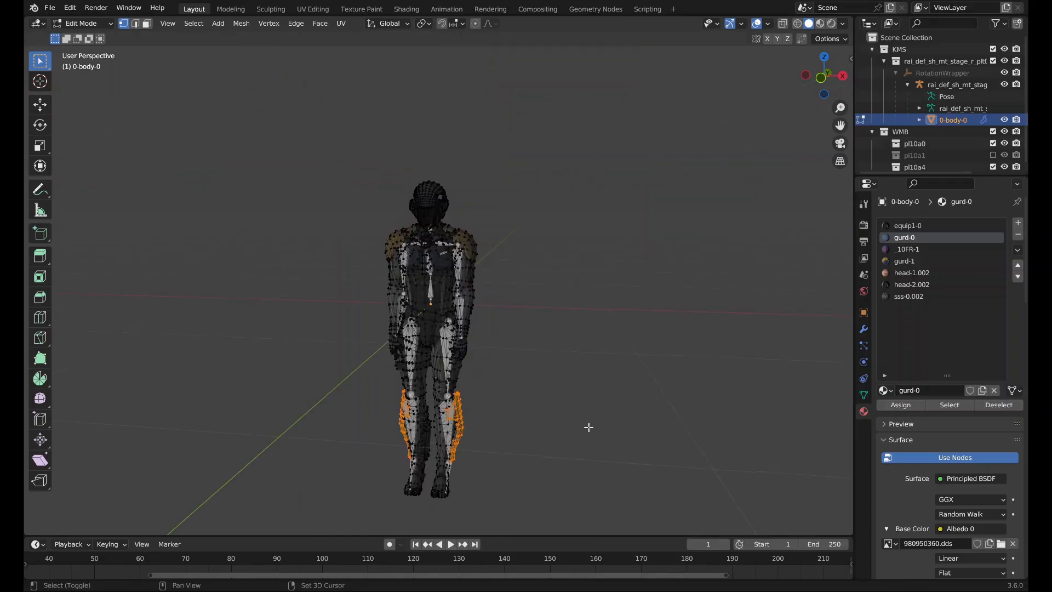
scroll(585, 342, "up", 6)
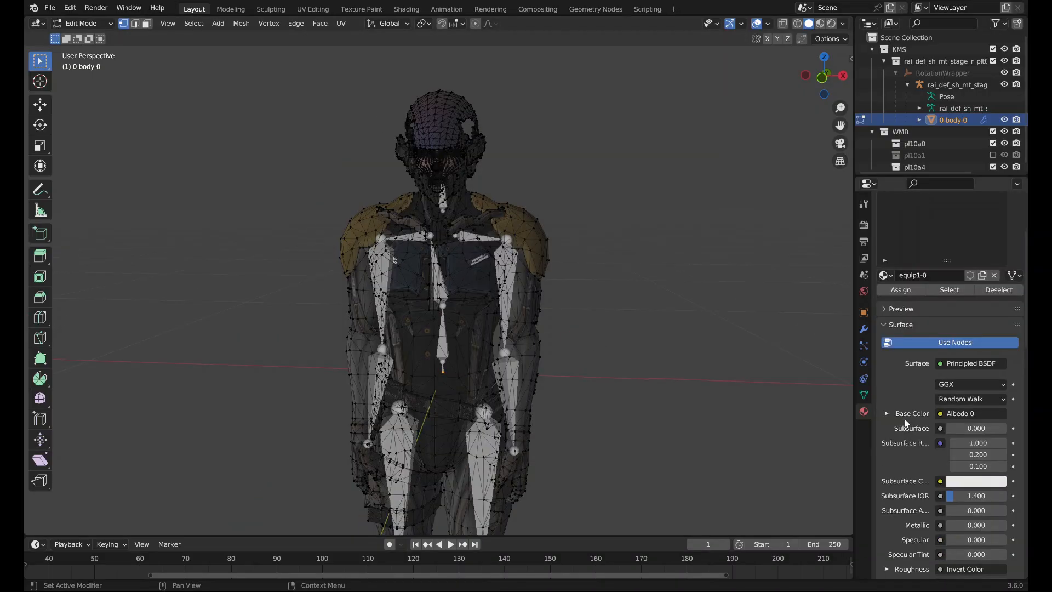
Expand the Base Color input of material equip1-0 and check its texture ID.
left_click(887, 413)
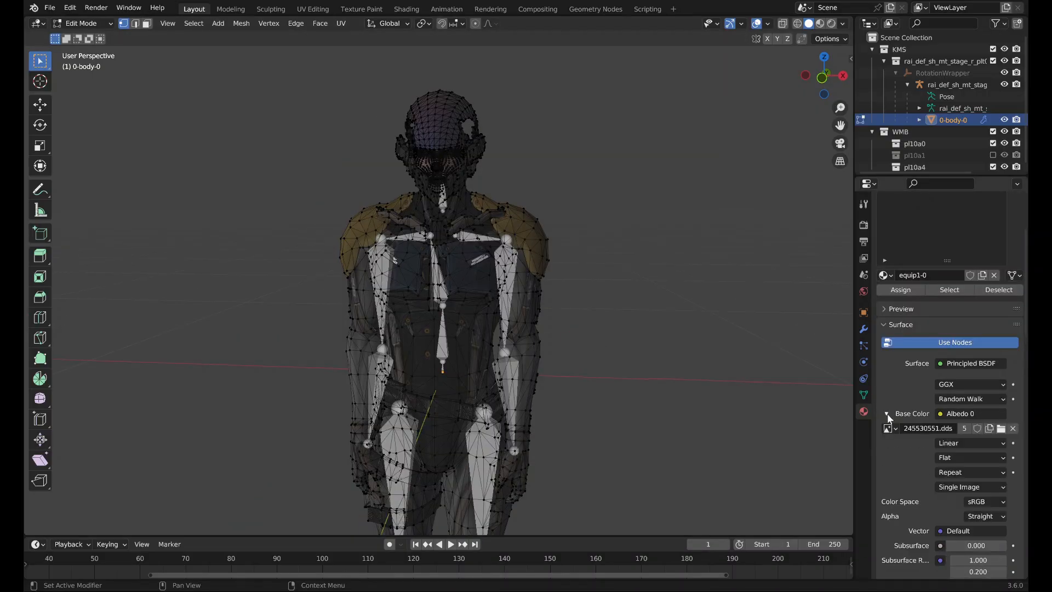
left_click(887, 413)
left_click(887, 413)
mouse_move(584, 345)
middle_mouse_down()
mouse_move(568, 347)
mouse_move(593, 347)
middle_mouse_up()
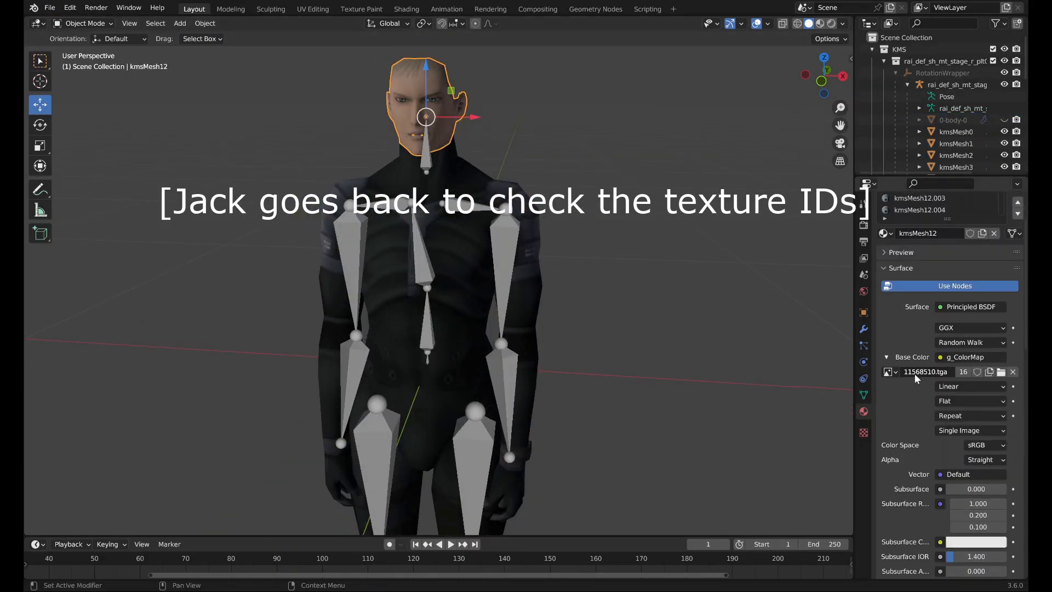
Look through the surface inputs of material kmsMesh12 on the original head mesh.
left_click(887, 358)
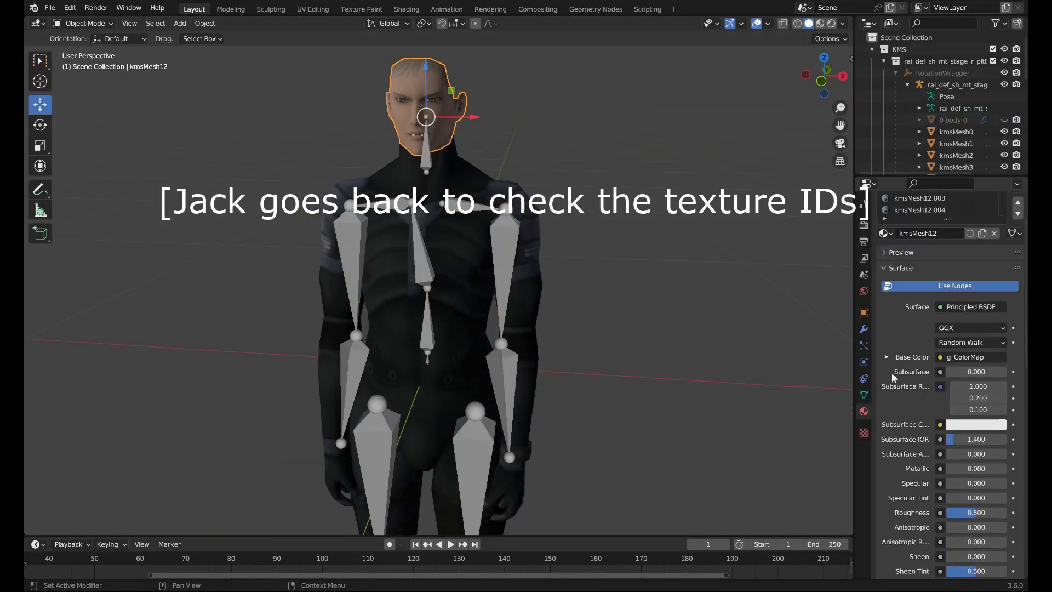
scroll(895, 383, "down", 20)
scroll(899, 466, "up", 20)
scroll(926, 248, "down", 20)
scroll(907, 366, "down", 9)
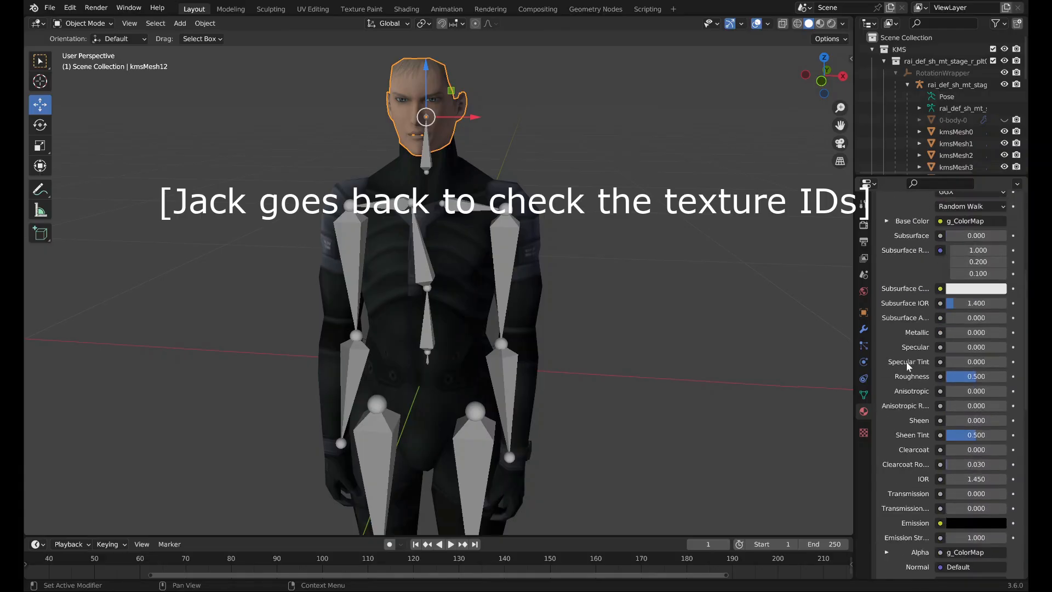
Check the Specular and Metallic texture IDs of materials kmsMesh2 and kmsMesh2.001 on the original torso mesh.
left_click(956, 155)
scroll(888, 326, "down", 8)
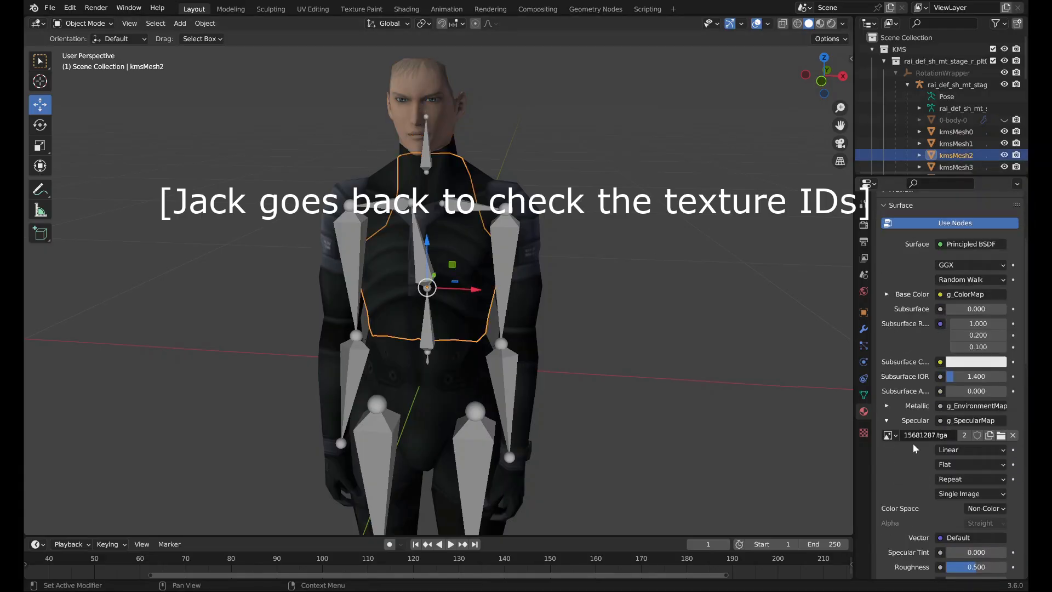
left_click(886, 420)
left_click(886, 406)
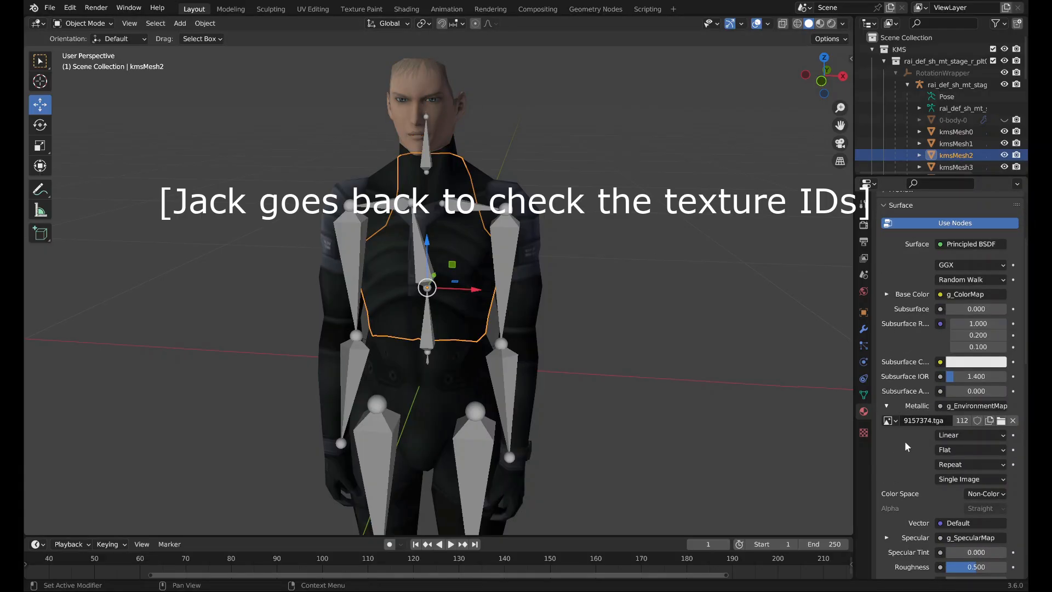
scroll(905, 441, "up", 4)
left_click(964, 239)
scroll(903, 405, "down", 3)
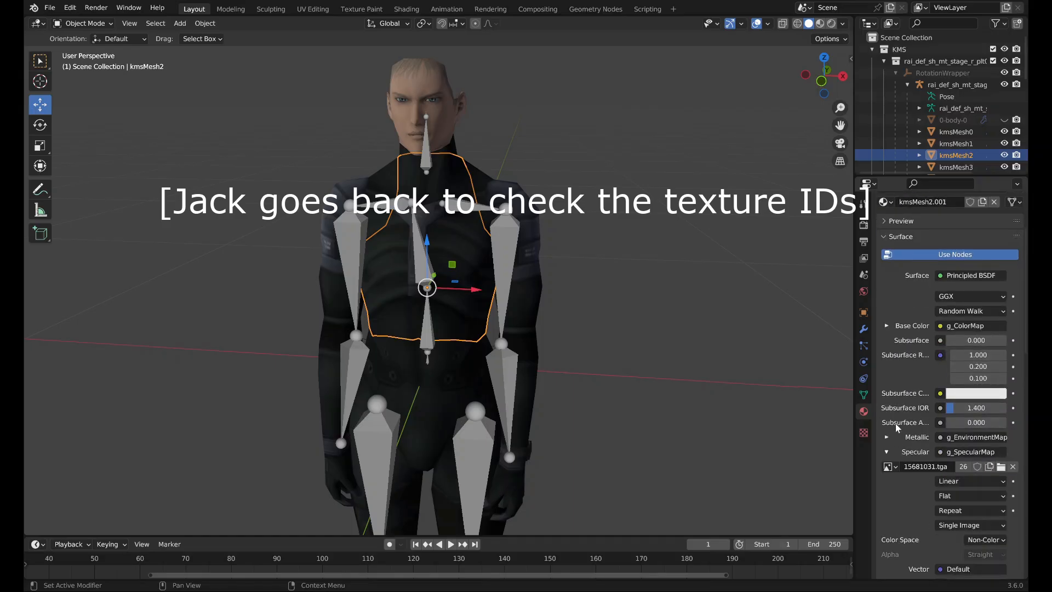
left_click(886, 451)
left_click(886, 436)
Select upper-arm mesh kmsMesh8 and check the texture IDs of its material's surface inputs.
left_click(521, 257)
left_click(888, 398)
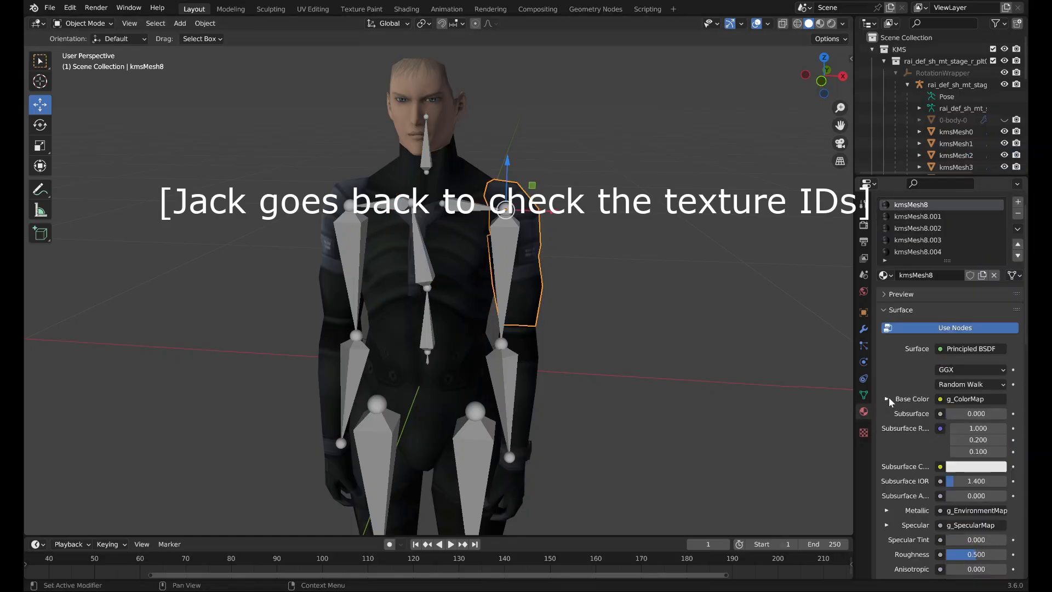
scroll(892, 396, "down", 3)
left_click(887, 441)
left_click(887, 426)
scroll(898, 411, "up", 1)
left_click(886, 447)
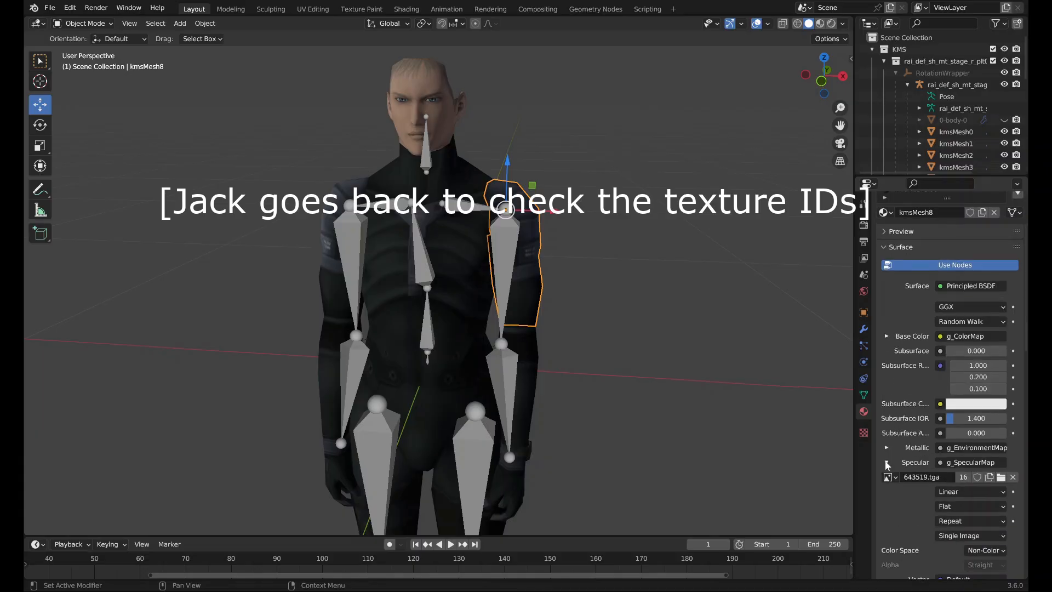
left_click(886, 463)
scroll(887, 460, "up", 4)
View the original character's head and body, then check the Base Color and Specular texture IDs of hand mesh kmsMesh10.
middle_click_drag(606, 307, 582, 306)
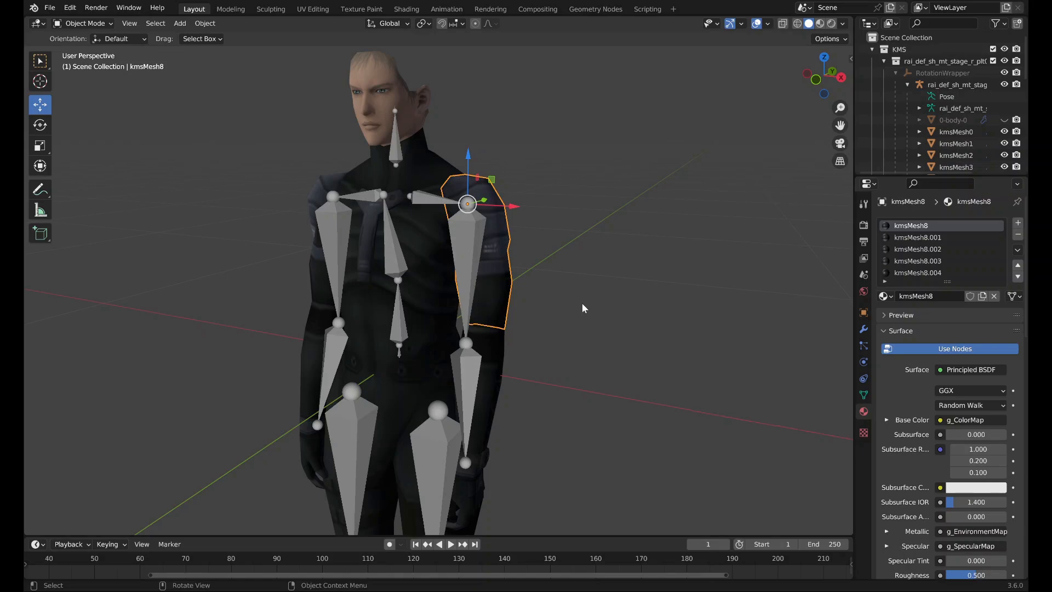
scroll(582, 304, "up", 5)
middle_click_drag(577, 306, 567, 127)
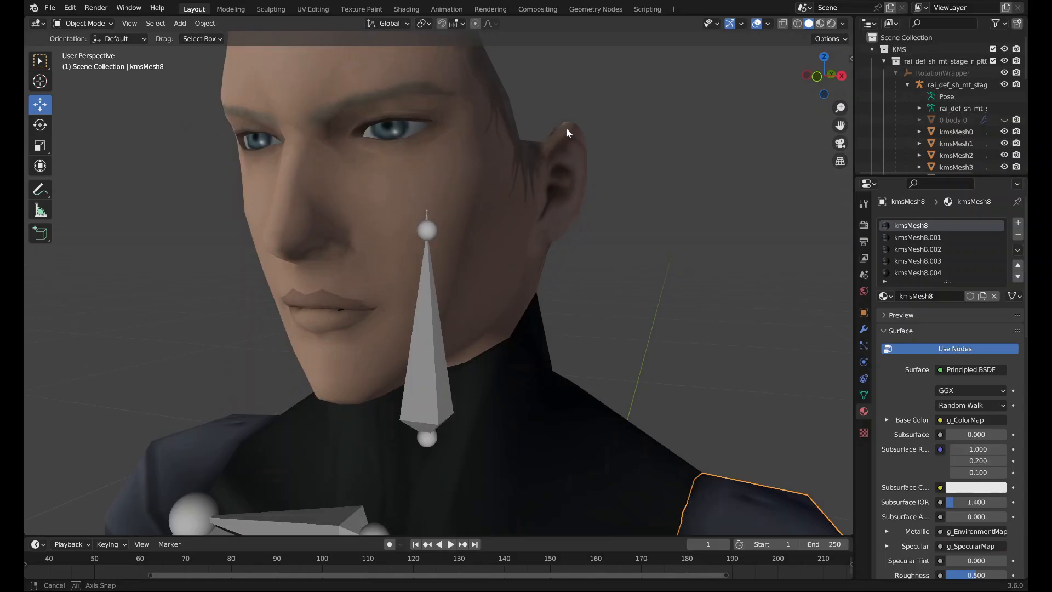
scroll(564, 127, "down", 6)
scroll(574, 170, "up", 1)
middle_click_drag(564, 167, 530, 258)
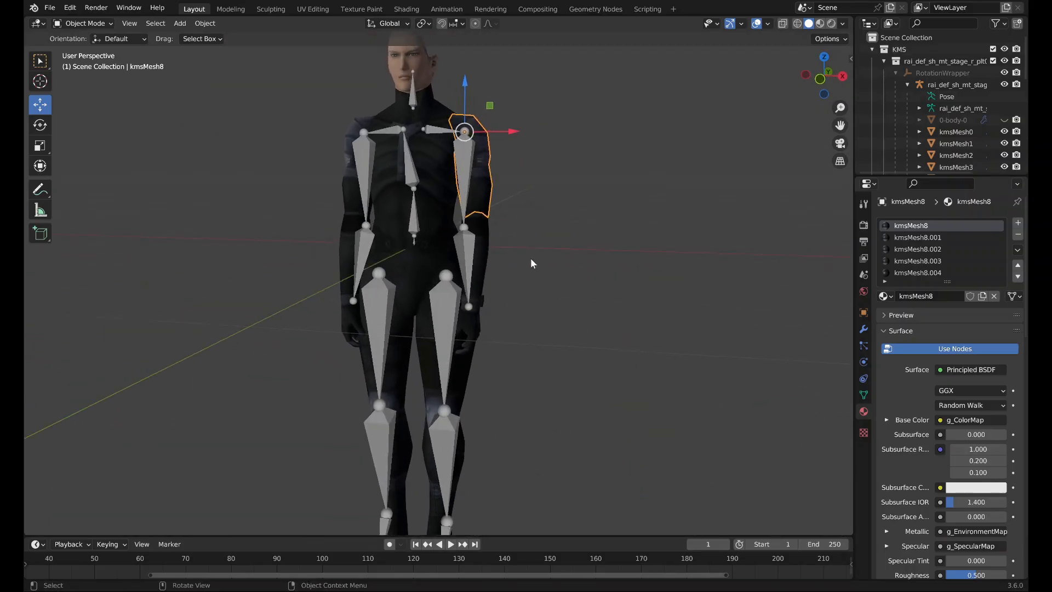
left_click(471, 324)
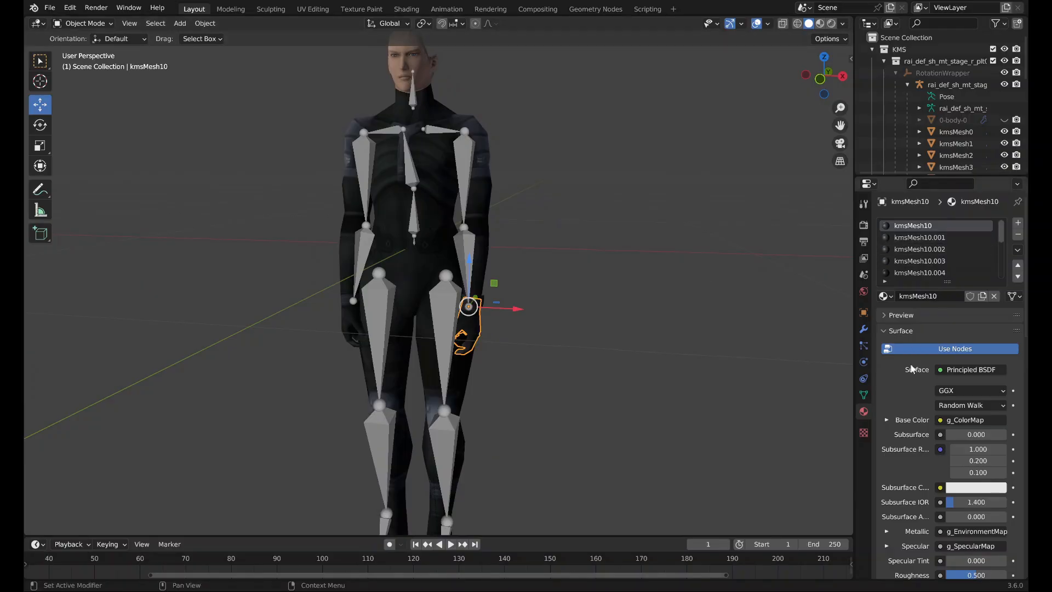
left_click(887, 420)
scroll(894, 410, "down", 3)
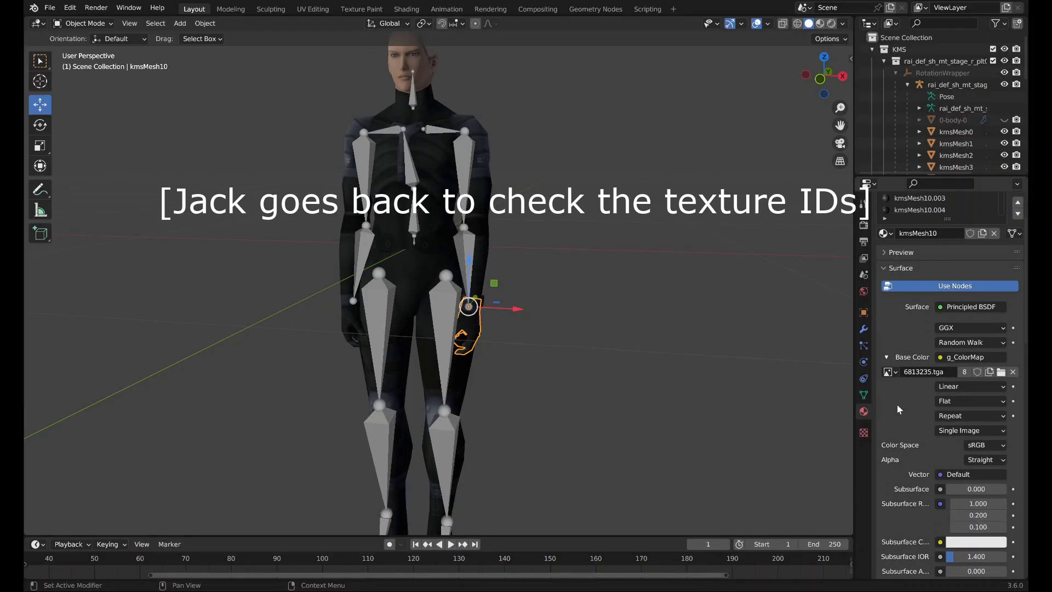
scroll(896, 404, "down", 7)
left_click(886, 429)
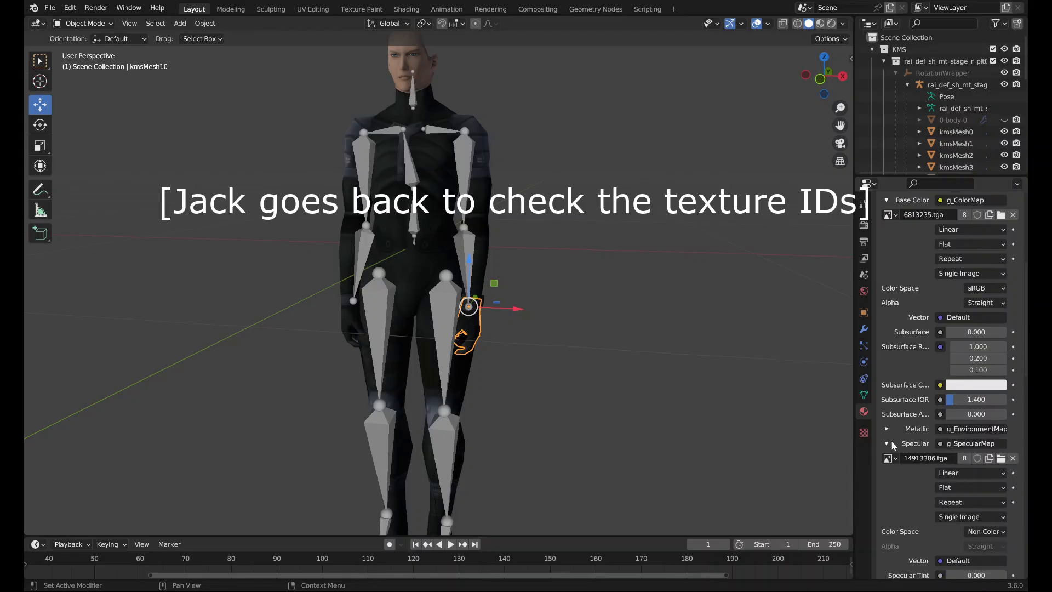
left_click(887, 443)
Select all the original kmsMesh objects under the armature and delete them.
left_click(955, 132)
left_click(949, 143, "shift")
key("Delete")
Unhide and select body mesh 0-body-0, enlarge its material slot list and remove two surplus slots.
left_click(1004, 120)
left_click(953, 120)
left_click_drag(946, 284, 947, 411)
left_click(1018, 234)
left_click(1018, 234)
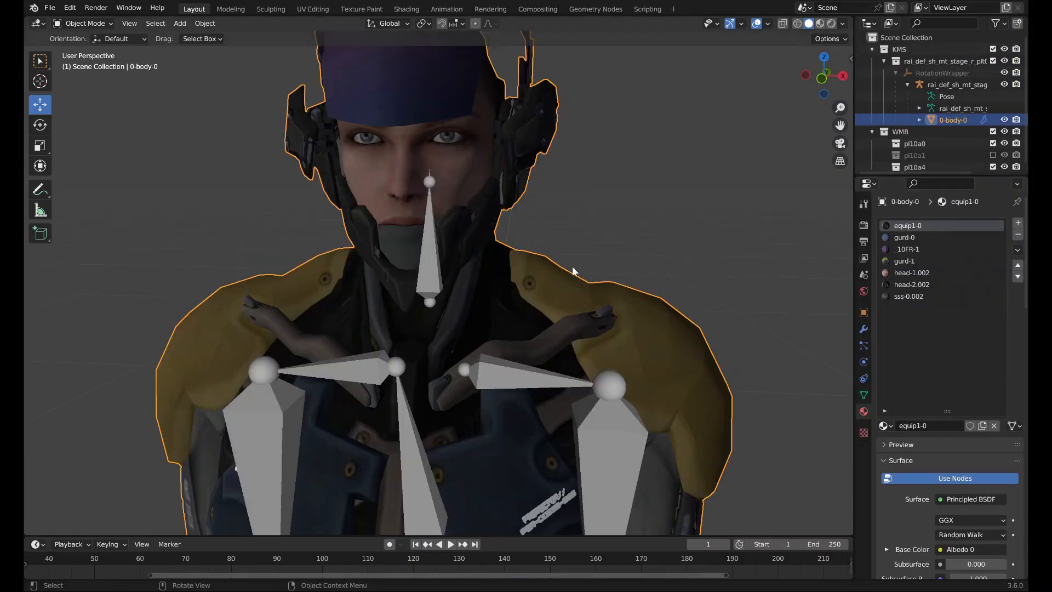
Enter Edit Mode on the body mesh and select the geometry assigned to material equip1-0 to inspect it.
key("Tab")
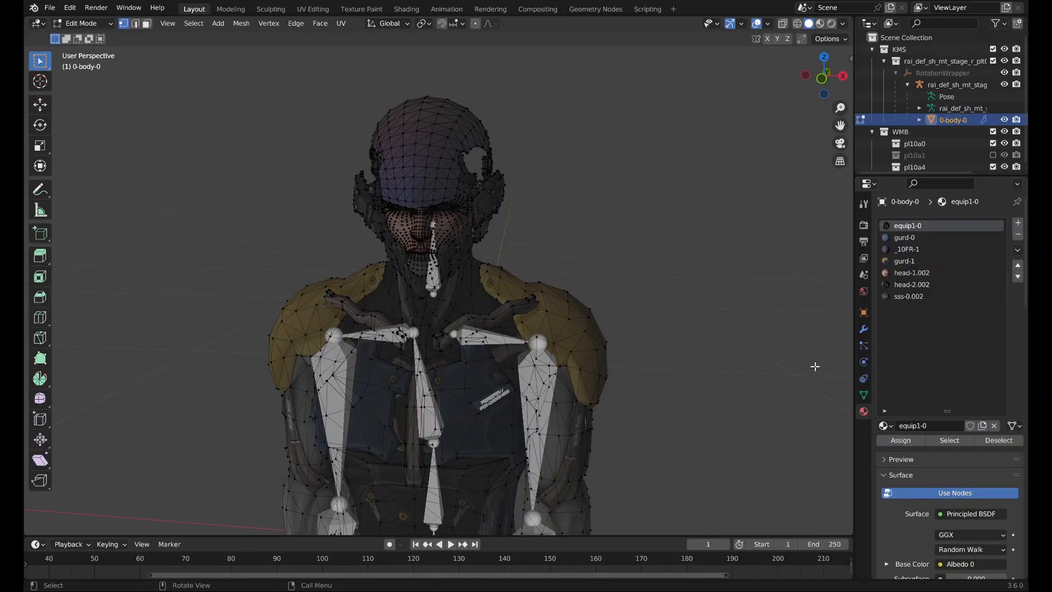
left_click(949, 440)
scroll(550, 410, "down", 3)
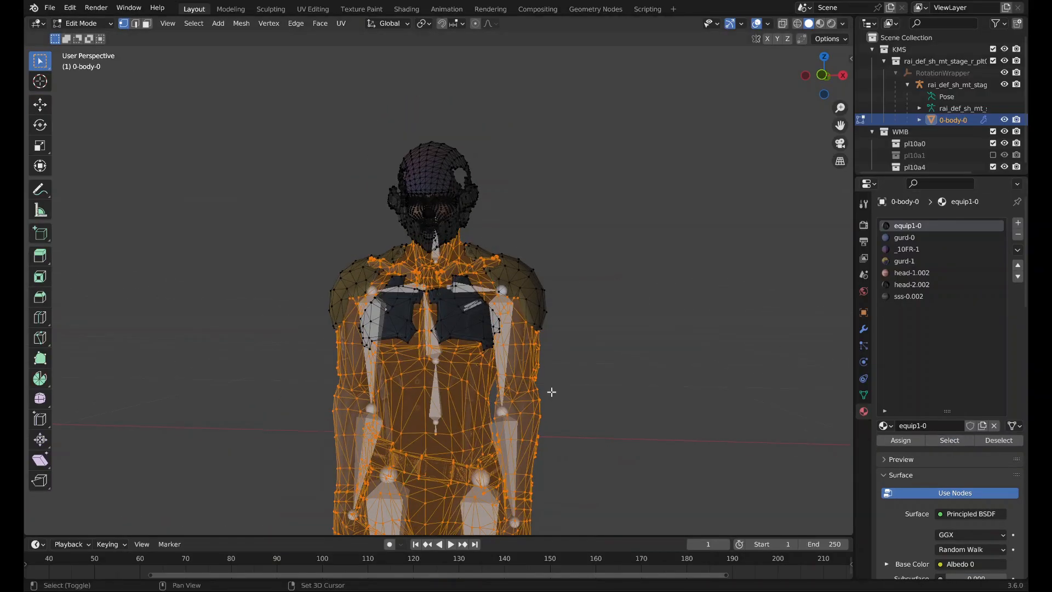
middle_click_drag(551, 390, 564, 327, "shift")
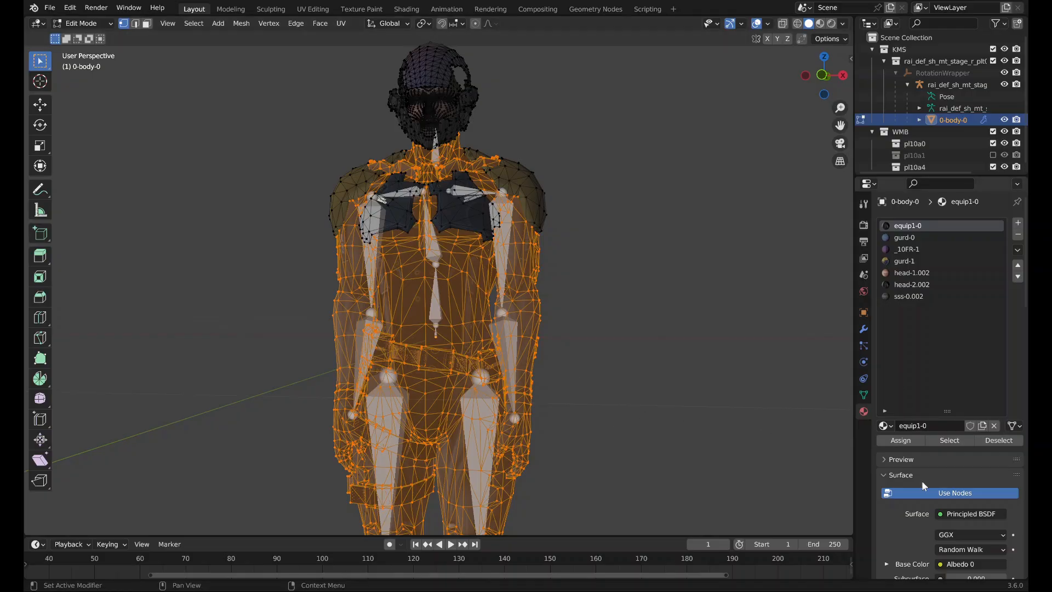
Collapse the MGRR Material Copy and Properties sections and add three custom properties to material equip1-0.
scroll(921, 481, "down", 15)
scroll(915, 439, "down", 15)
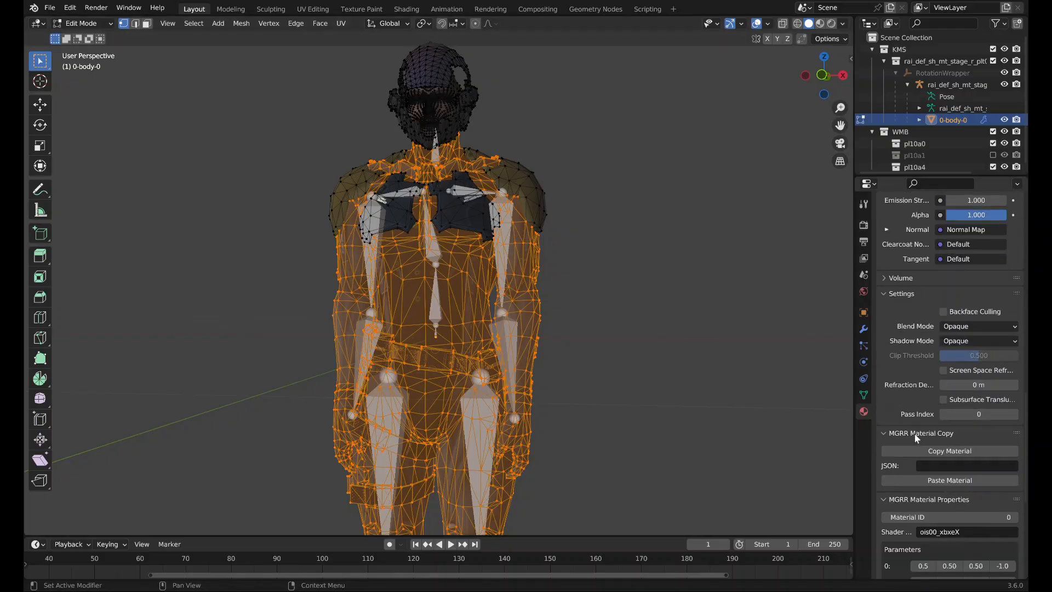
left_click(902, 332)
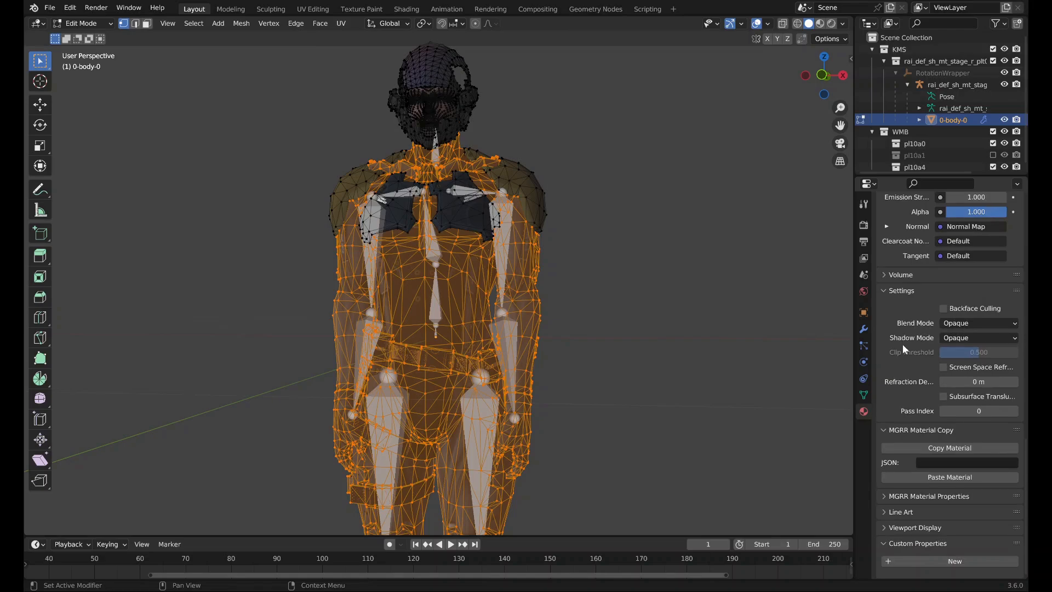
left_click(907, 429)
left_click(914, 559)
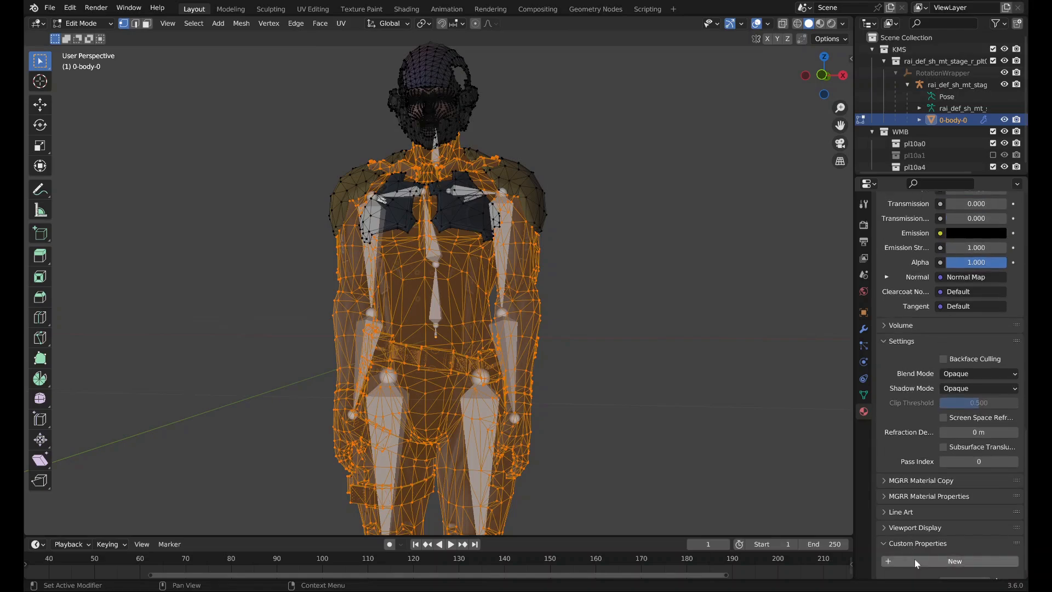
scroll(915, 558, "down", 1)
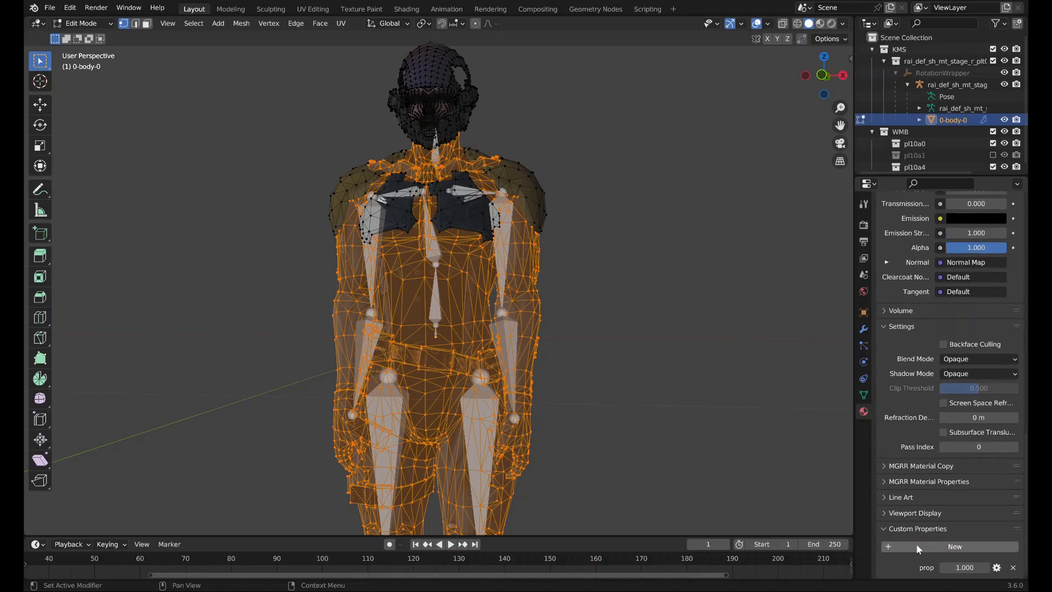
left_click(953, 547)
left_click(953, 547)
scroll(932, 518, "down", 2)
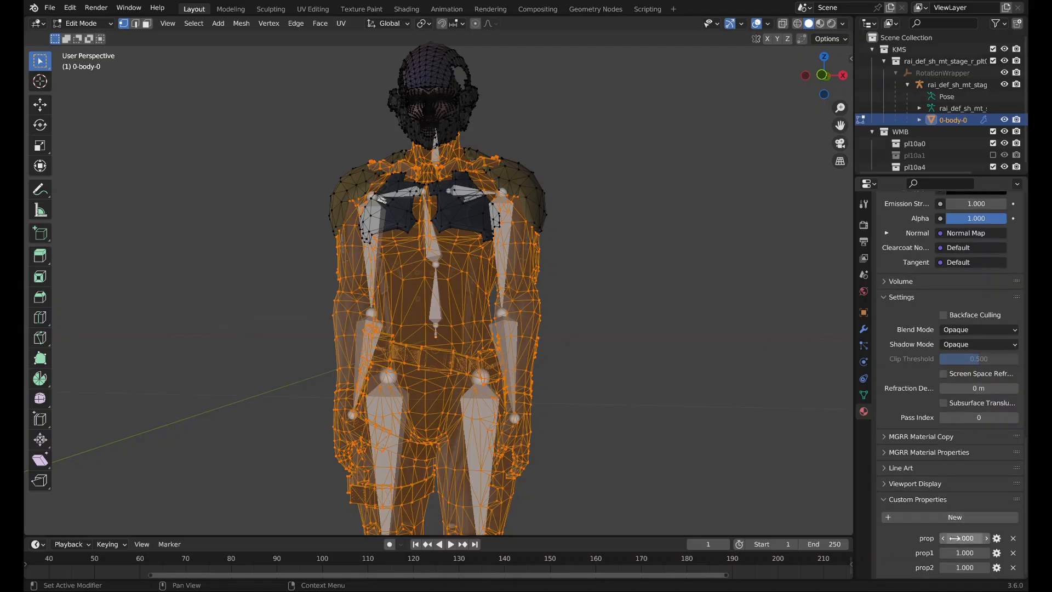
Change the first custom property's type to Integer and name it colorMapFallback.
left_click(996, 538)
left_click(943, 393)
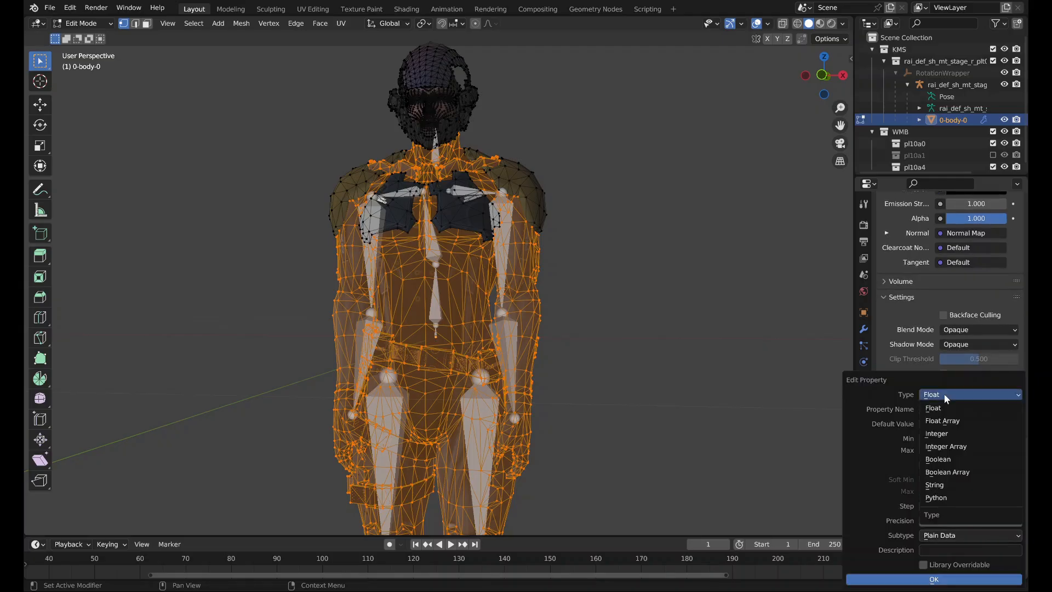
left_click(948, 428)
left_click(952, 412)
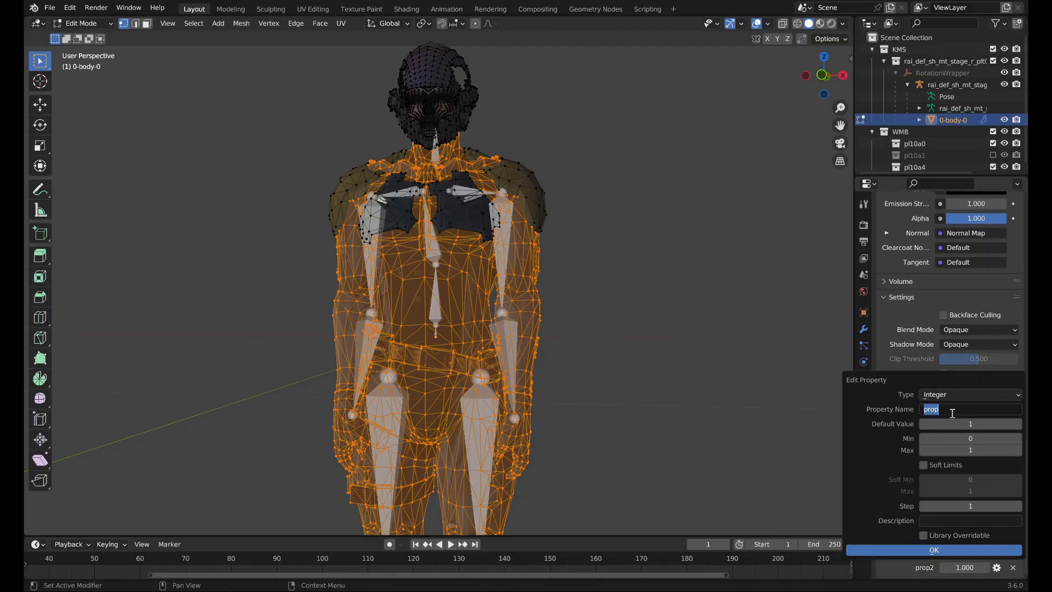
type("colorMapFallback")
key("Return")
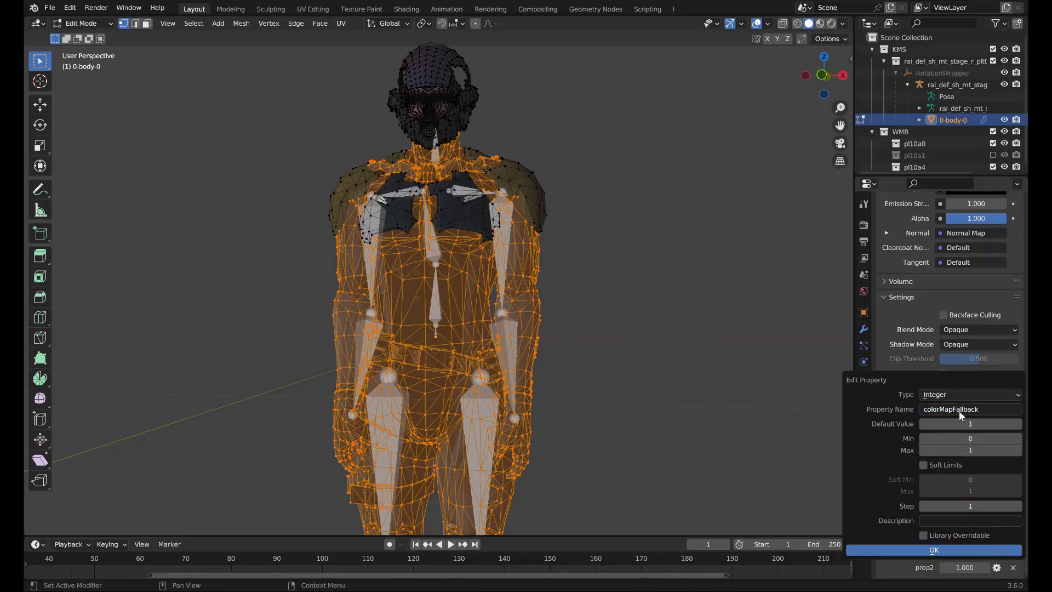
Try setting the maximum of the colorMapFallback property to 0.
double_click(967, 450)
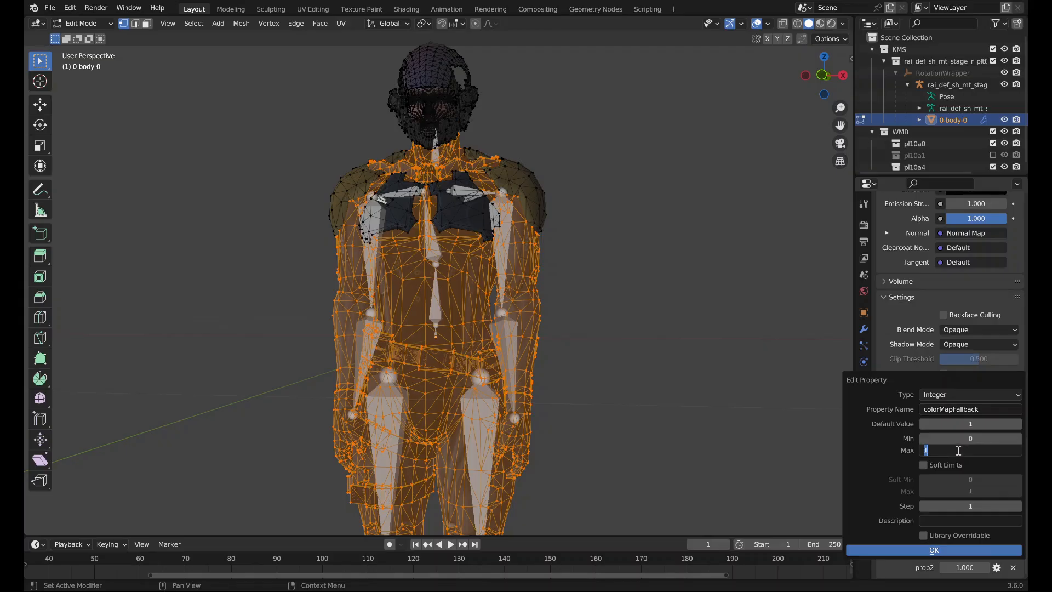
type("0")
key("BackSpace")
key("BackSpace")
type("0")
key("Return")
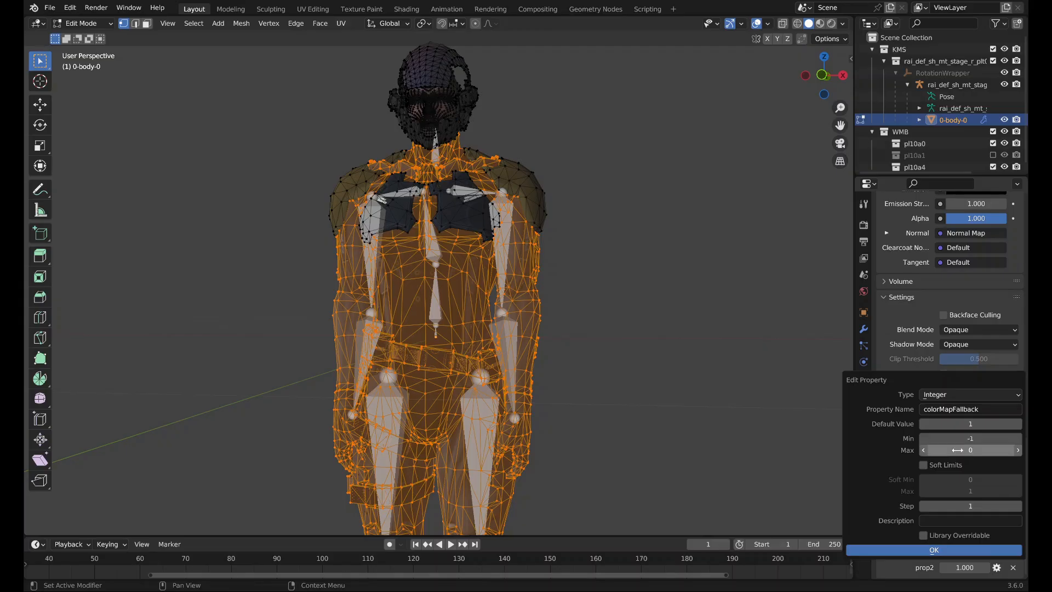
left_click_drag(957, 449, 1038, 450)
mouse_move(958, 450)
left_mouse_down()
mouse_move(992, 450)
mouse_move(959, 450)
left_mouse_up()
left_click(958, 449)
key("End")
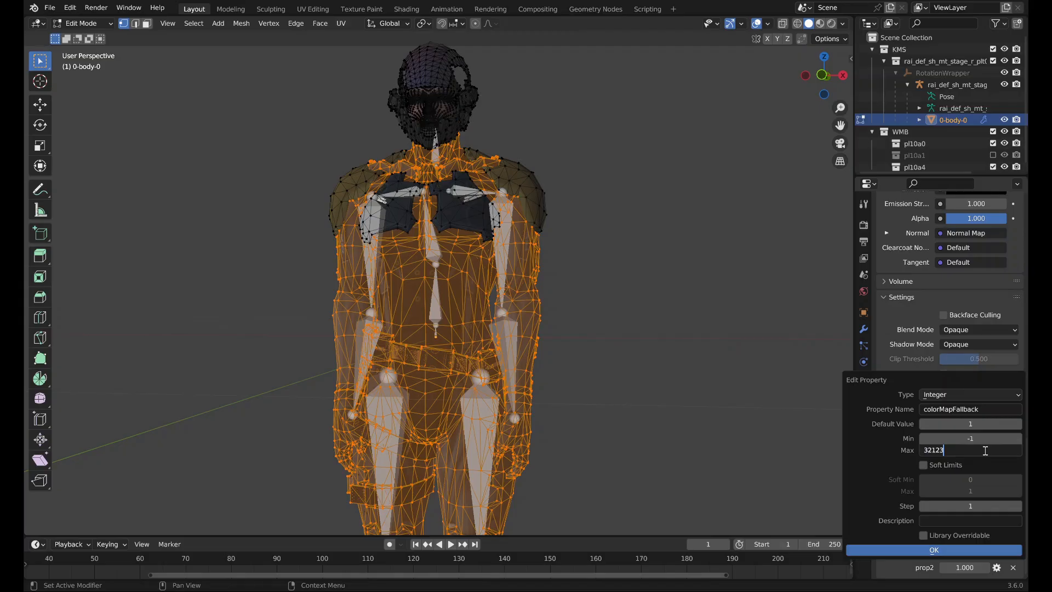
type("00000000")
key("Return")
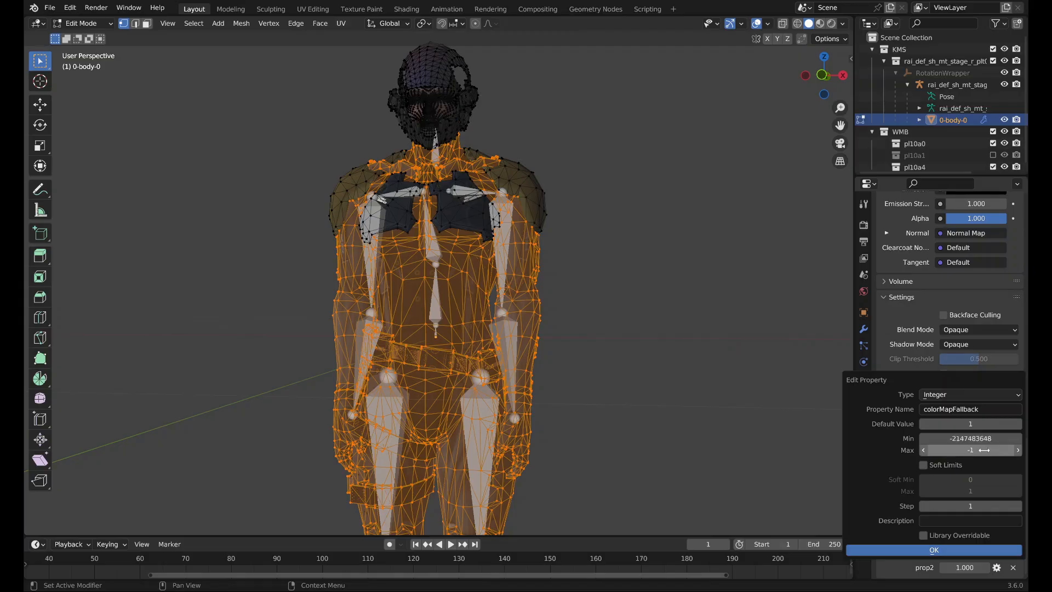
left_click(981, 451)
key("ctrl+v")
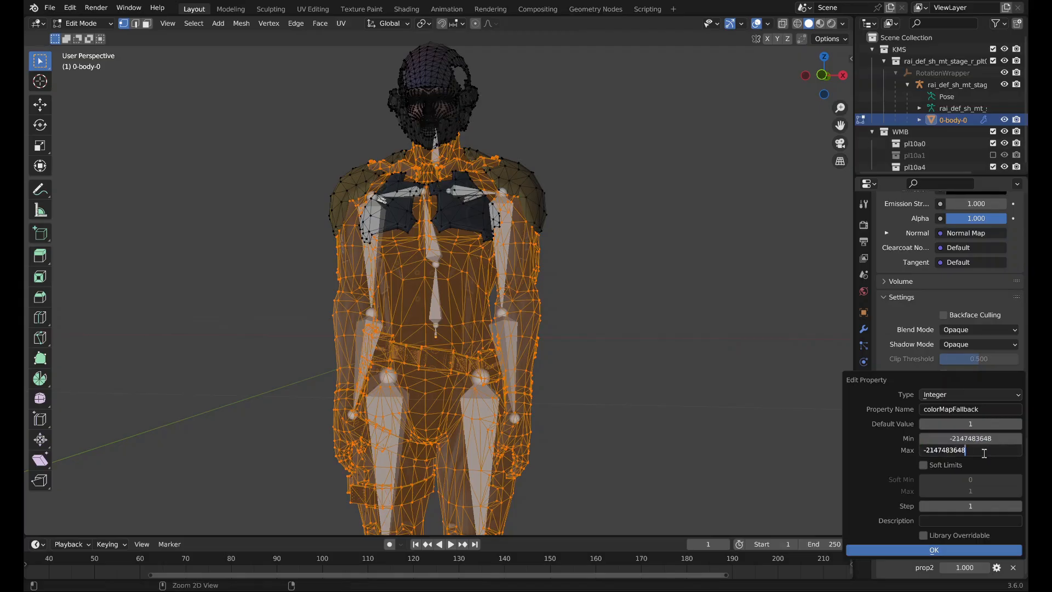
key("Home")
key("Delete")
key("End")
key("Return")
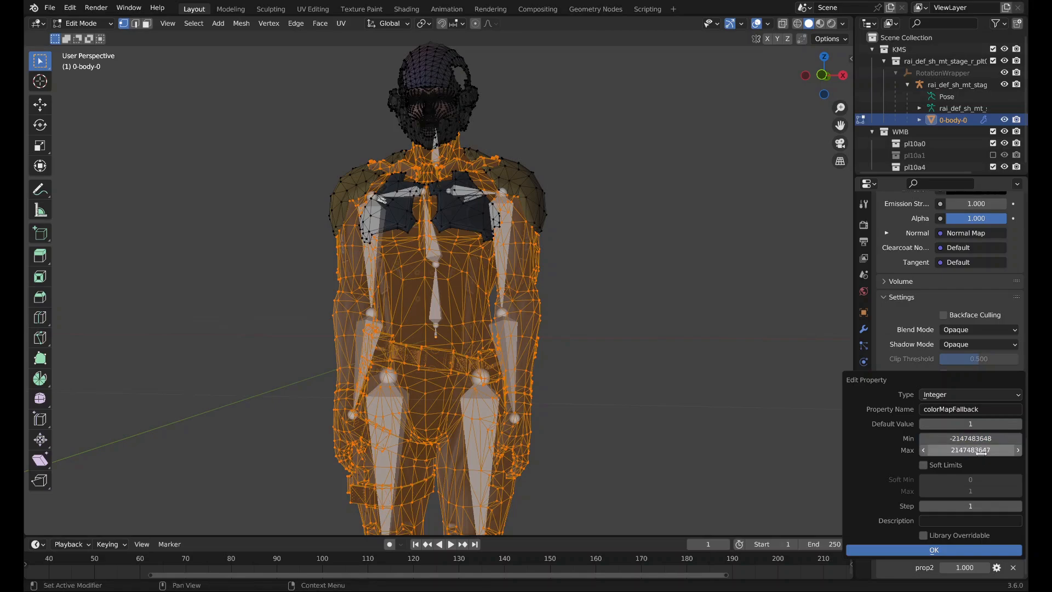
Confirm the edited property and set the value of colorMapFallback to 13747950.
left_click(965, 548)
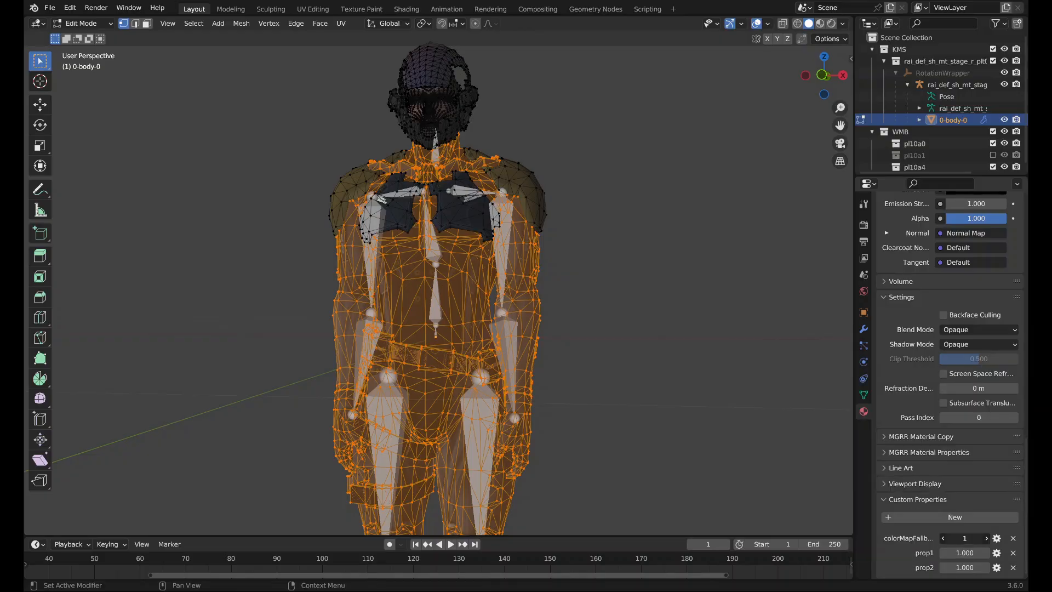
left_click(964, 538)
type("13747950")
key("Return")
left_click(996, 553)
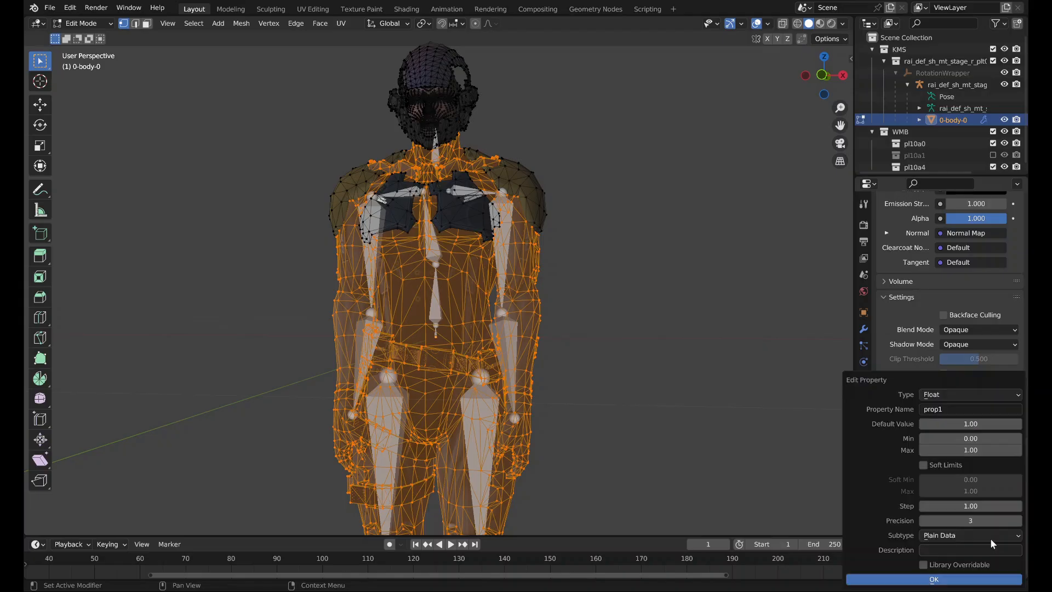
left_click(968, 396)
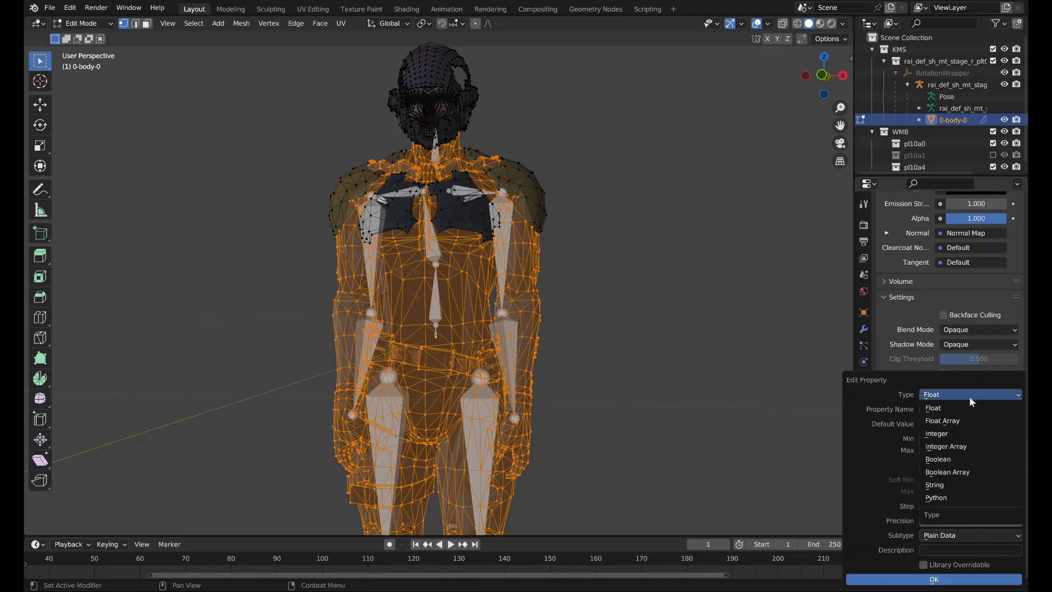
left_click(958, 431)
left_click(962, 449)
key("ctrl+v")
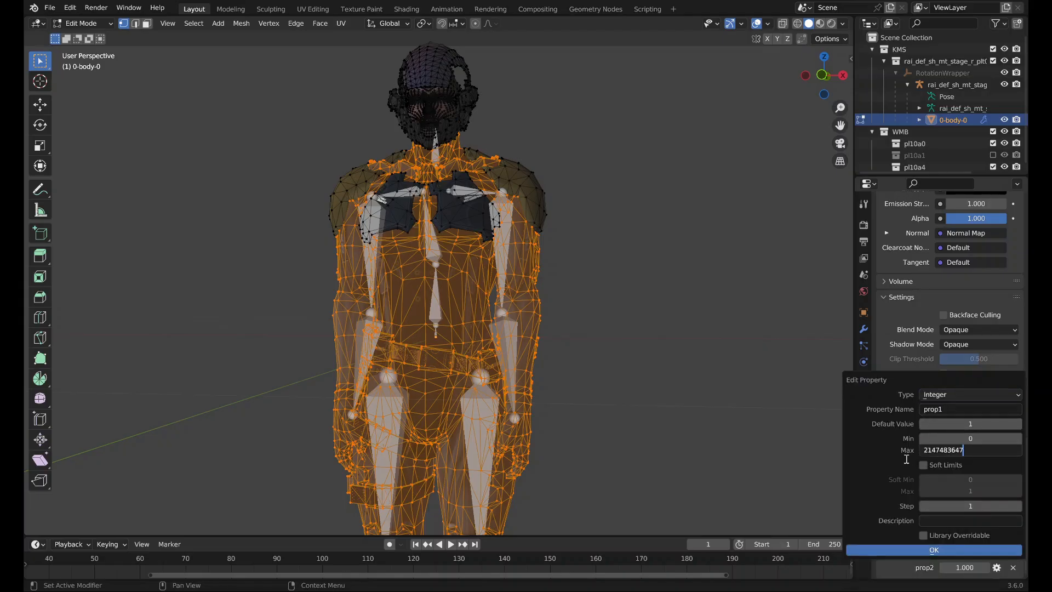
left_click(909, 454)
left_click(938, 413)
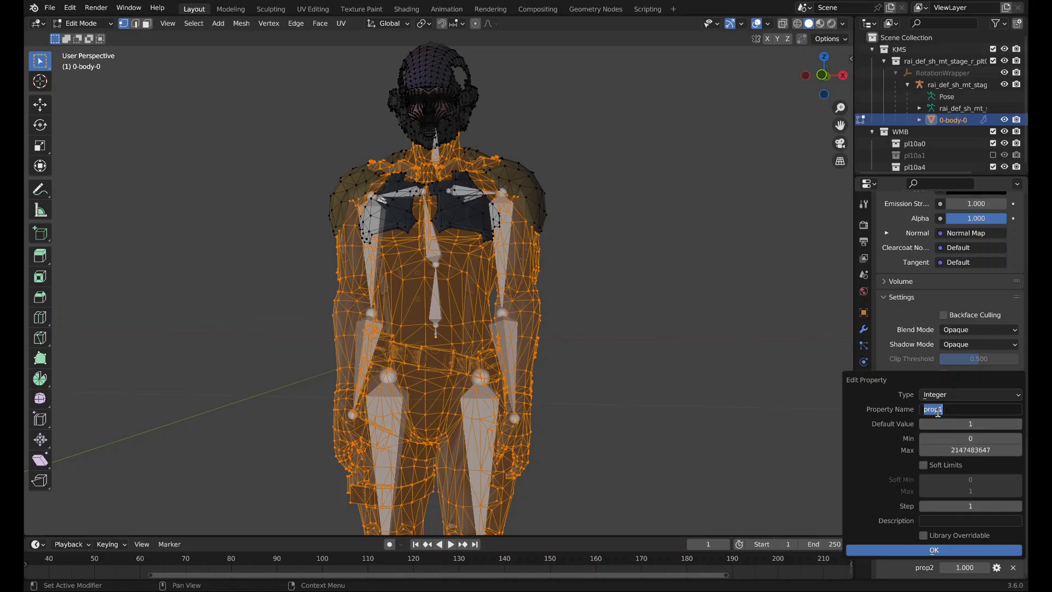
type("specularMapFallback")
key("Return")
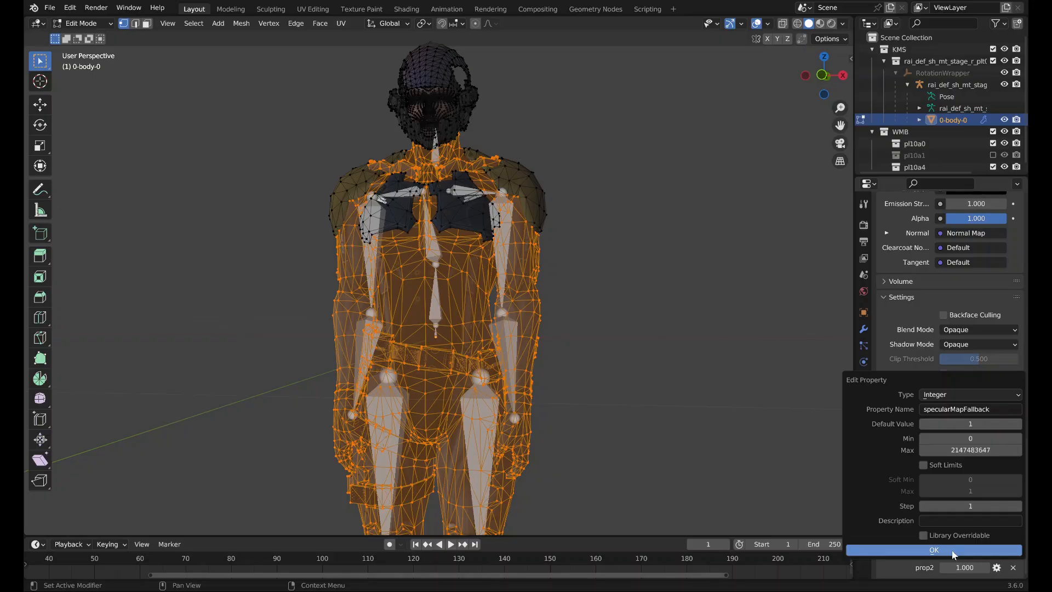
left_click(953, 550)
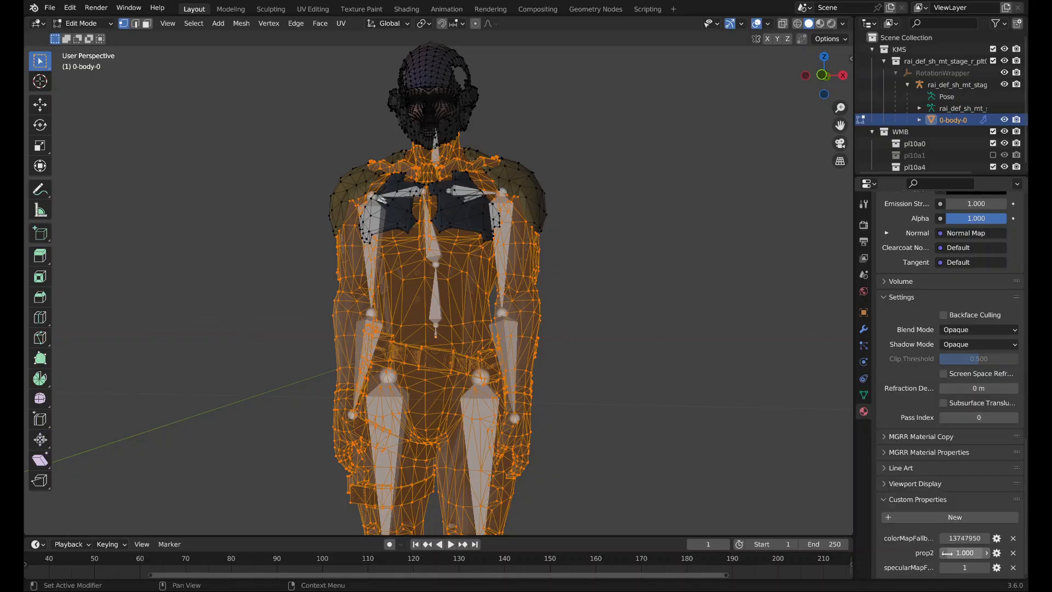
Set the value of specularMapFallback on the equip1-0 material to 15681031.
left_click(968, 567)
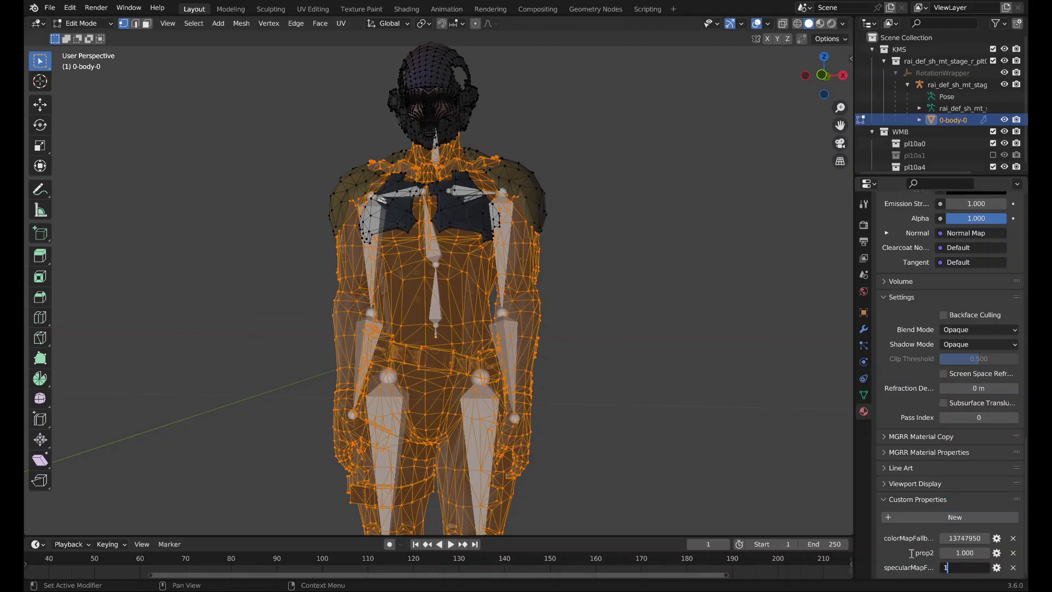
type("5681031")
key("Return")
Change prop2 of equip1-0 to an Integer property named environmentMapFallback and set its value to 9157374.
left_click(996, 552)
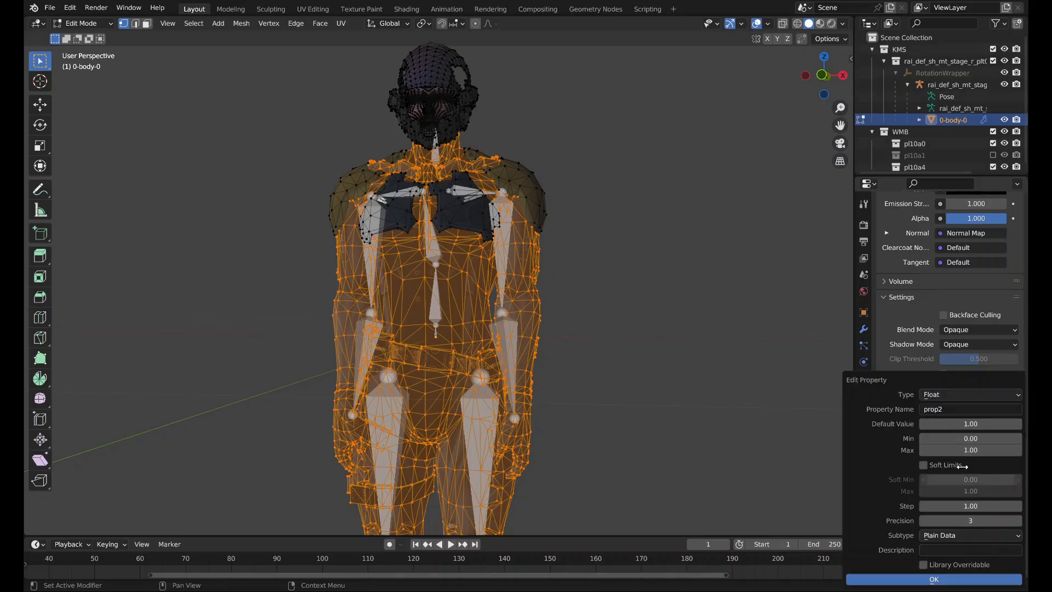
left_click(958, 411)
type("envir")
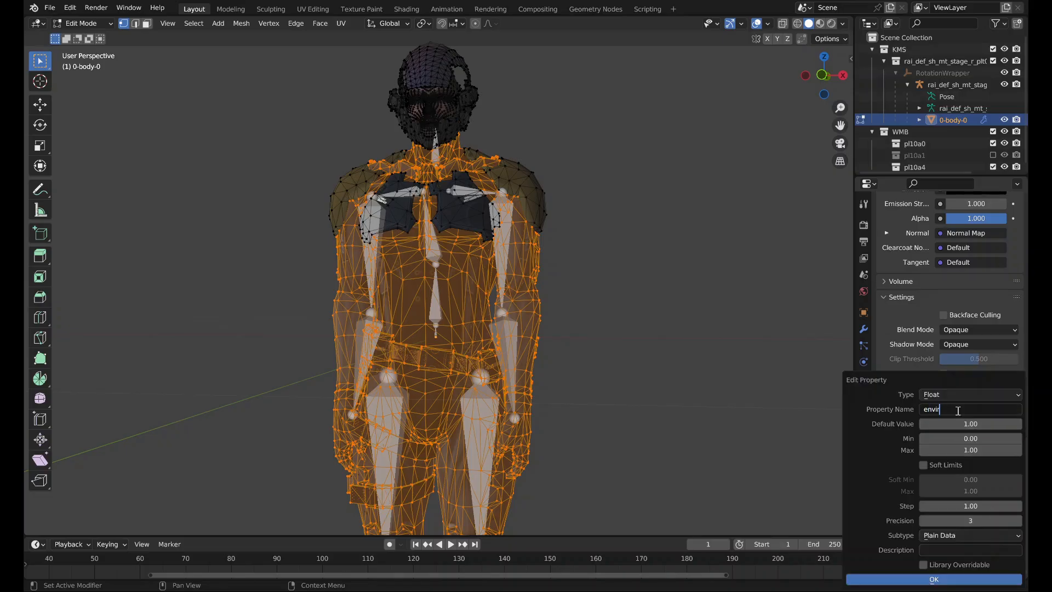
type("onmentMapFallback")
key("Return")
left_click(953, 396)
left_click(938, 433)
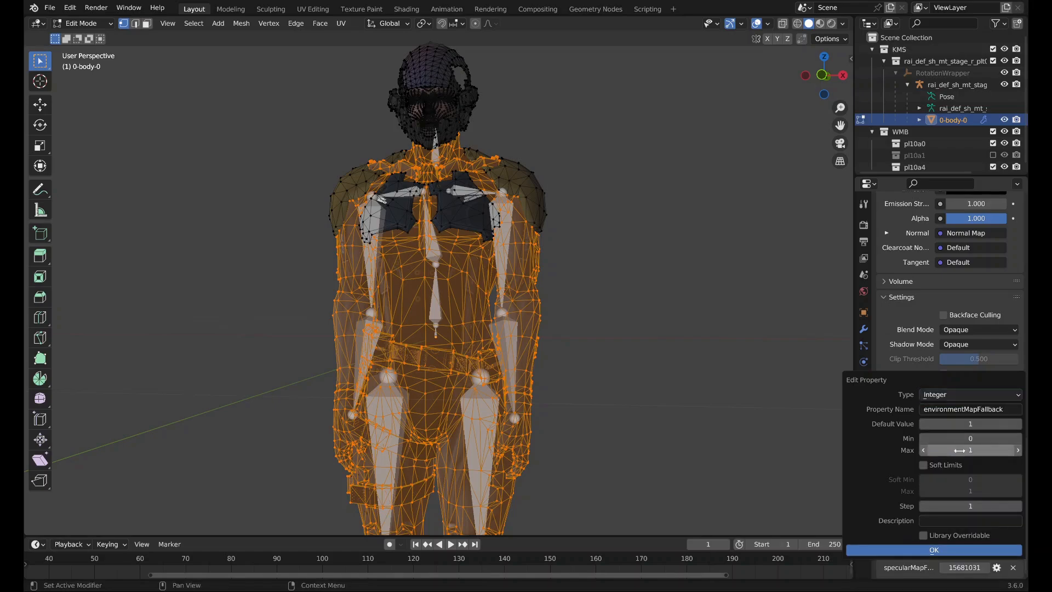
left_click(961, 548)
left_click(969, 552)
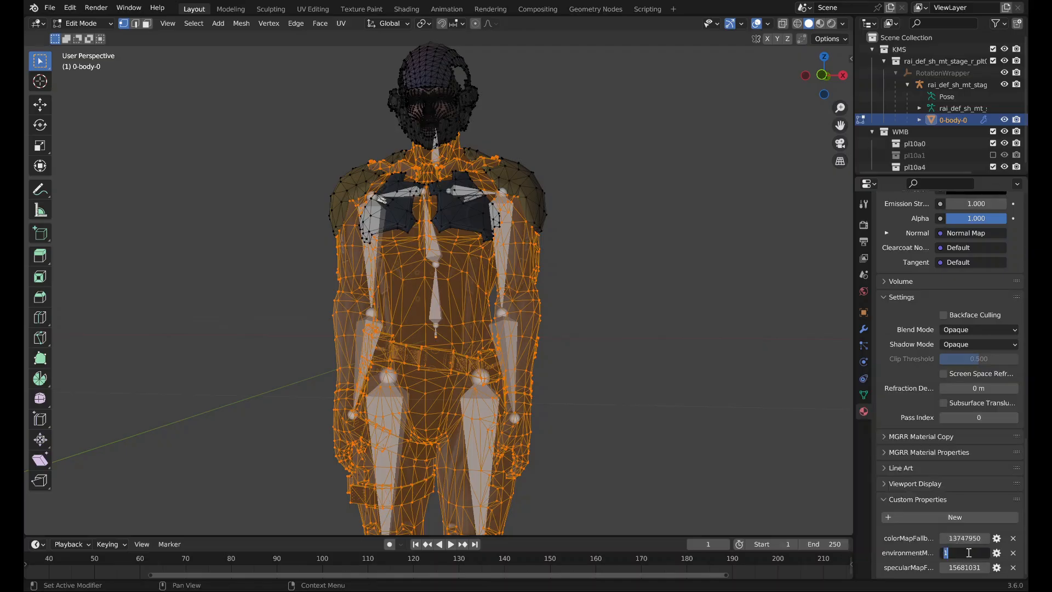
type("9157374")
key("Return")
Make gurd-0 the active material and select only the mesh parts of the body that use it.
scroll(889, 524, "up", 15)
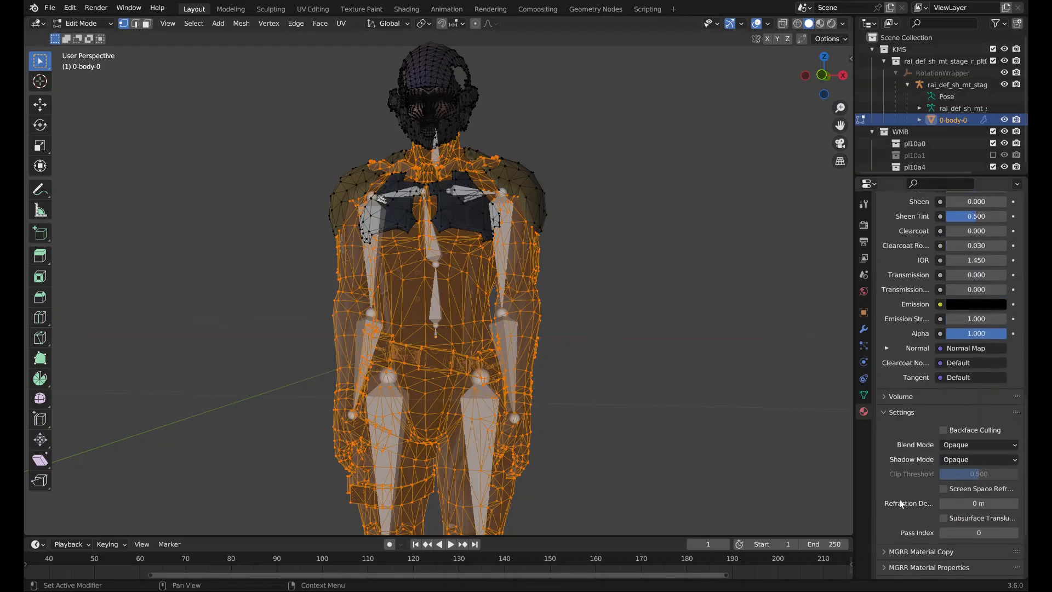
scroll(915, 468, "up", 10)
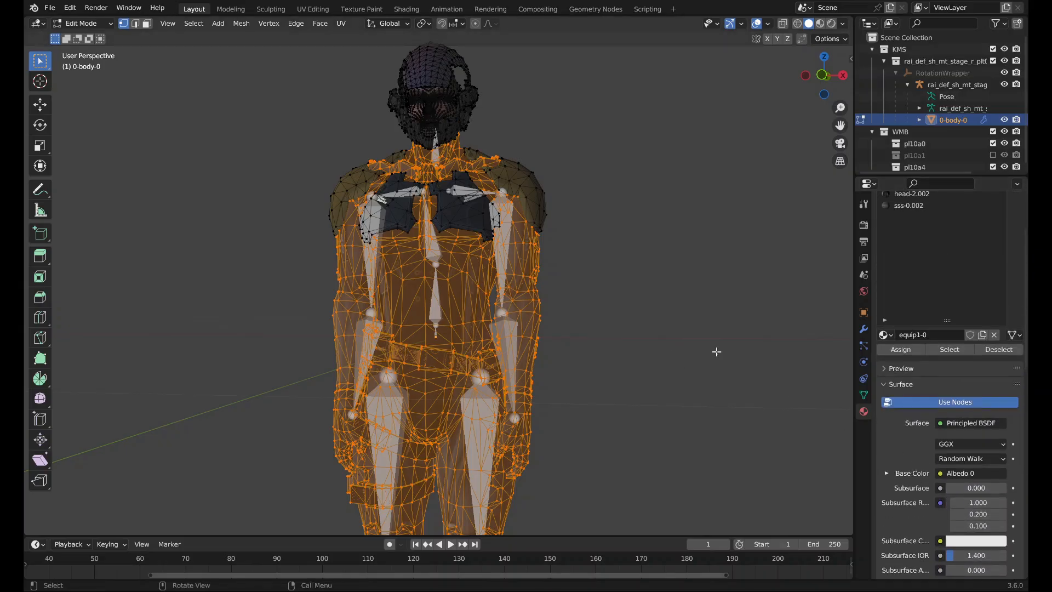
left_click_drag(947, 411, 947, 306)
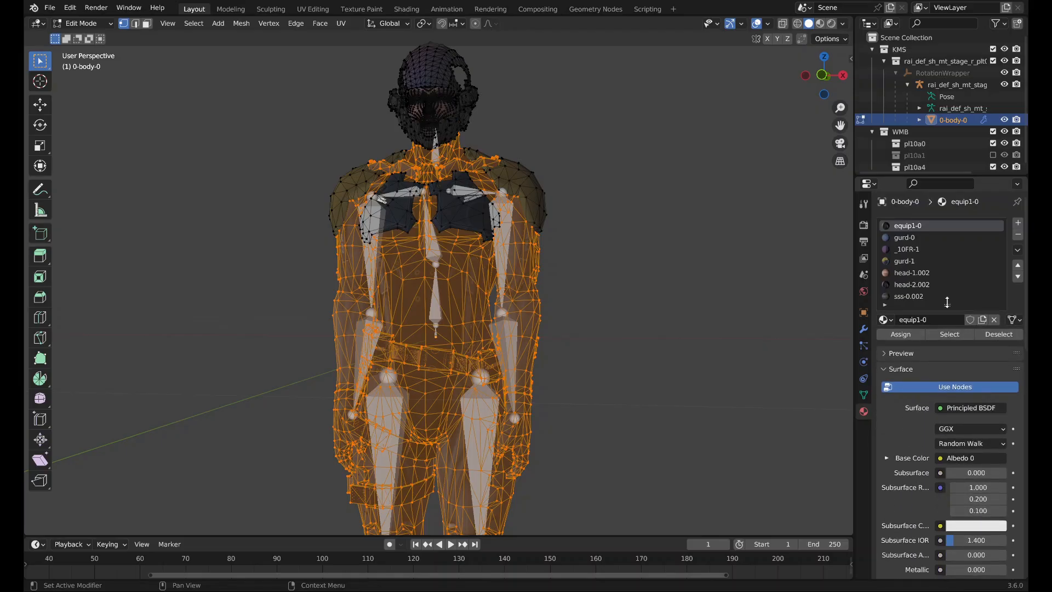
key("Tab")
left_click(922, 237)
key("Tab")
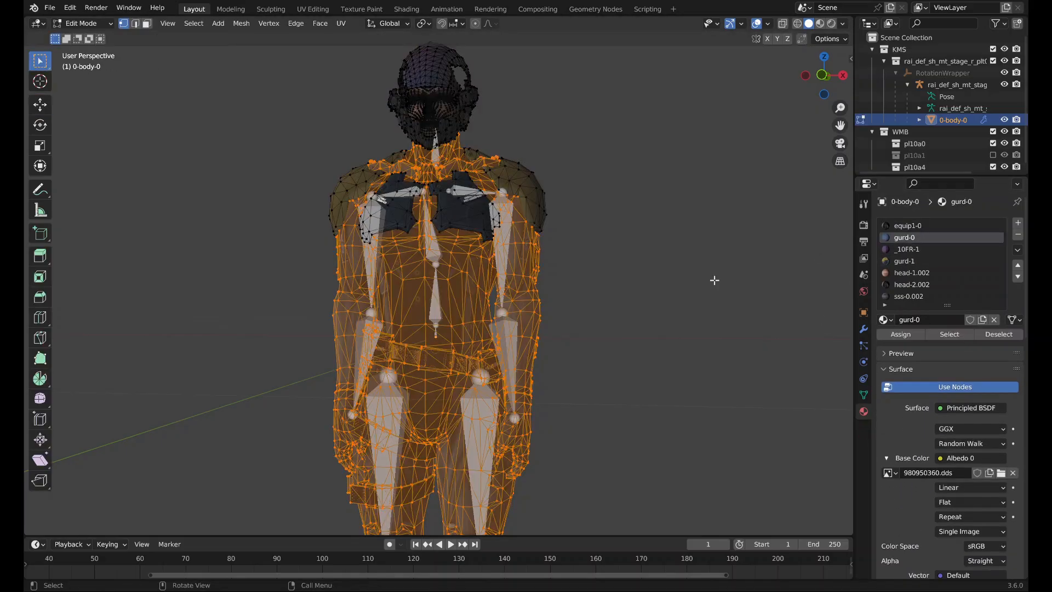
left_click(977, 334)
left_click(964, 334)
middle_click_drag(612, 519, 559, 340, "shift")
middle_click_drag(559, 340, 577, 292, "shift")
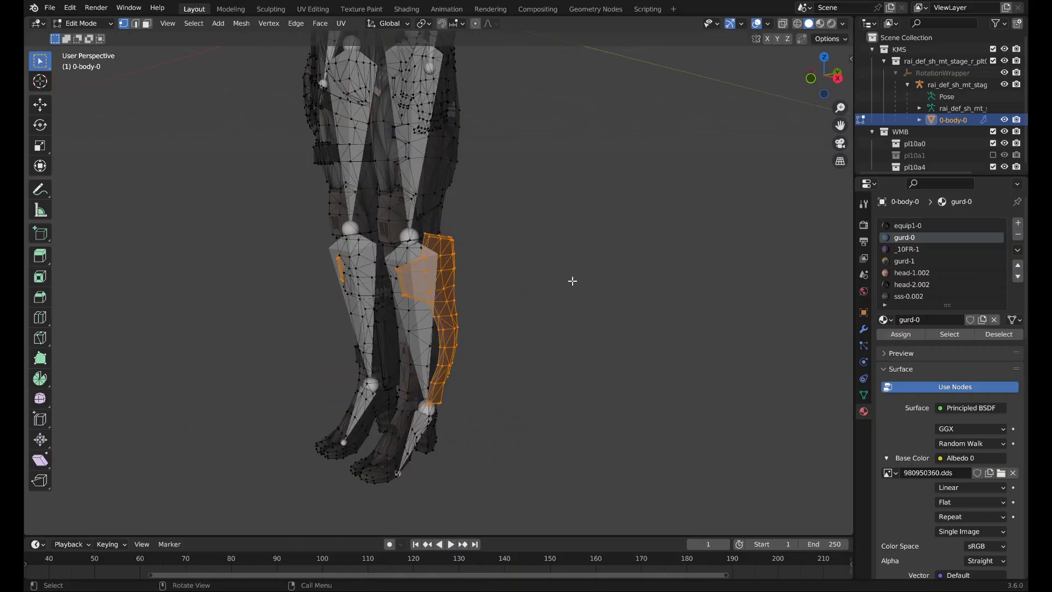
scroll(912, 396, "down", 20)
left_click(996, 539)
left_click(950, 394)
left_click(942, 449)
left_click(933, 408)
type("LowMagnitude")
key("Return")
key("Return")
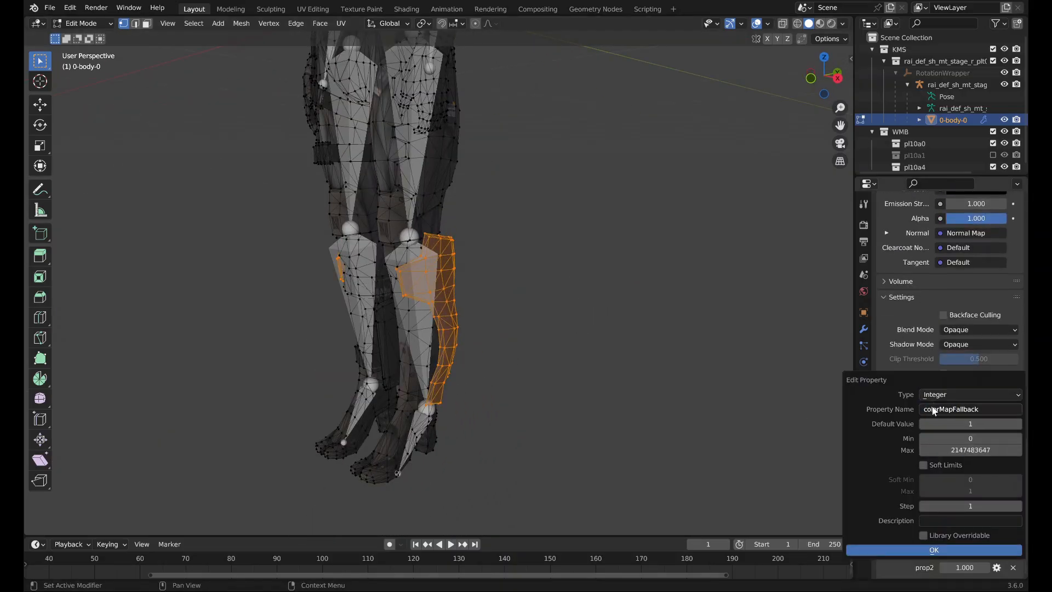
Set the value of colorMapFallback on the gurd-0 material to 10992205.
left_click(964, 538)
type("1000000")
key("Return")
left_click(997, 554)
left_click(964, 395)
left_click(964, 421)
left_click(964, 411)
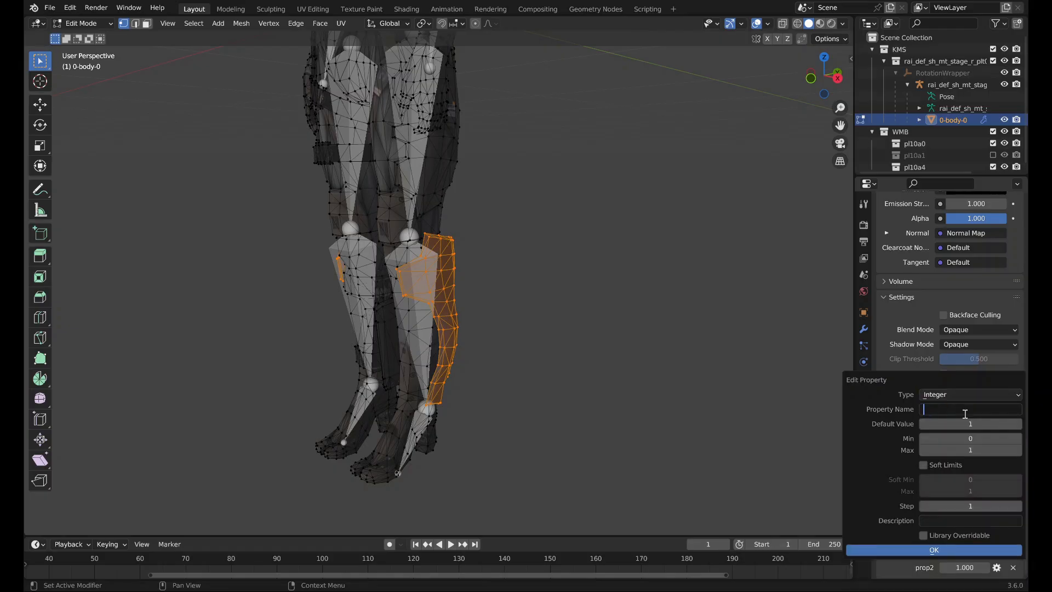
type("specularMapFallback")
key("Return")
left_click(963, 450)
type("2147483647")
key("Return")
left_click(942, 549)
Set the value of specularMapFallback on the gurd-0 material to 14913386.
double_click(961, 567)
type("14913386")
key("Return")
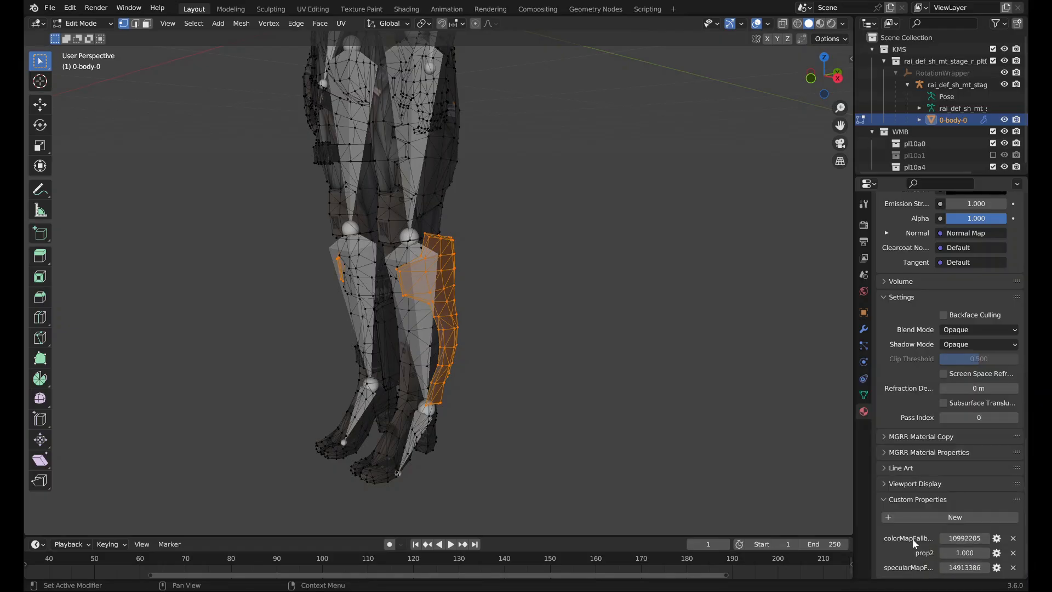
Change prop2 of gurd-0 to an Integer property named environmentMapFallback and enter its value.
left_click(996, 553)
left_click(954, 410)
type("environmentMapFallback")
left_click(962, 394)
left_click(959, 420)
type("915")
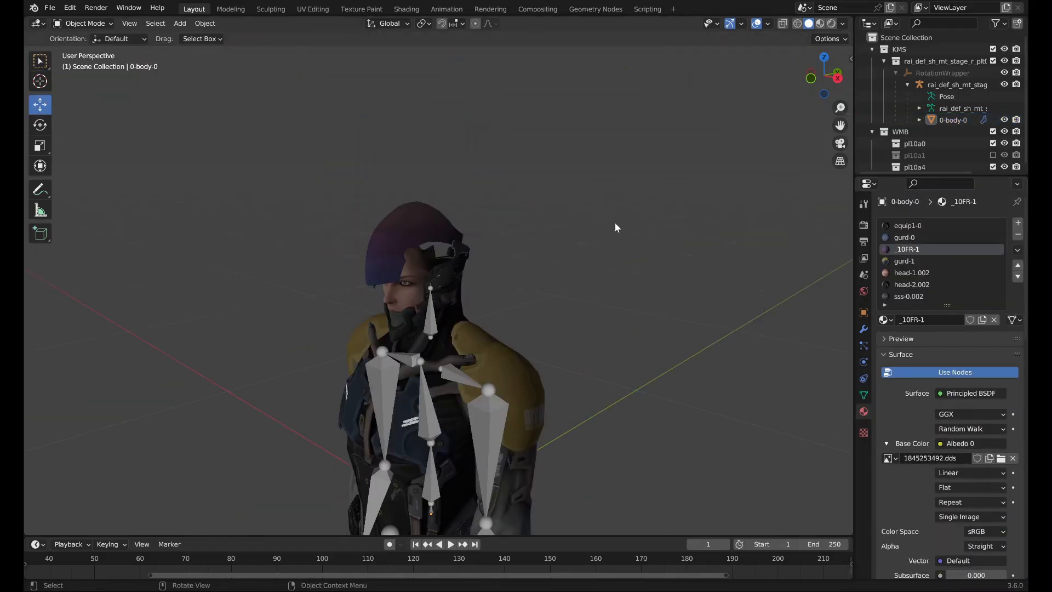
key("Tab")
scroll(914, 400, "down", 3)
triple_click(932, 561)
left_click(996, 538)
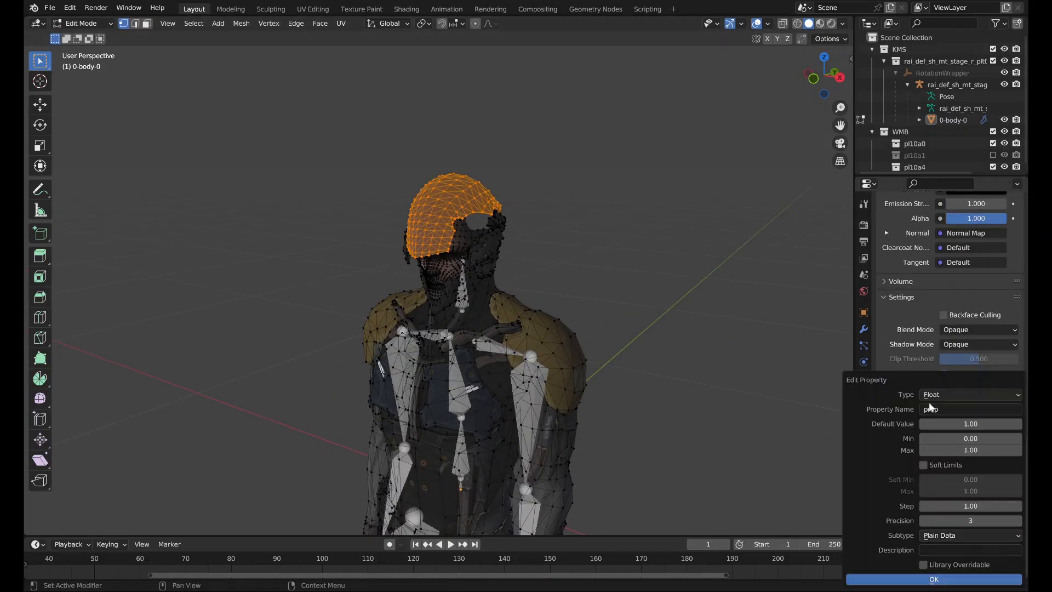
left_click(953, 394)
left_click(953, 421)
type("colorMapFallback2147483647")
left_click(938, 550)
Enter 12632558 as the colorMapFallback value of _10FR-1 and replace it with a different texture ID.
double_click(944, 538)
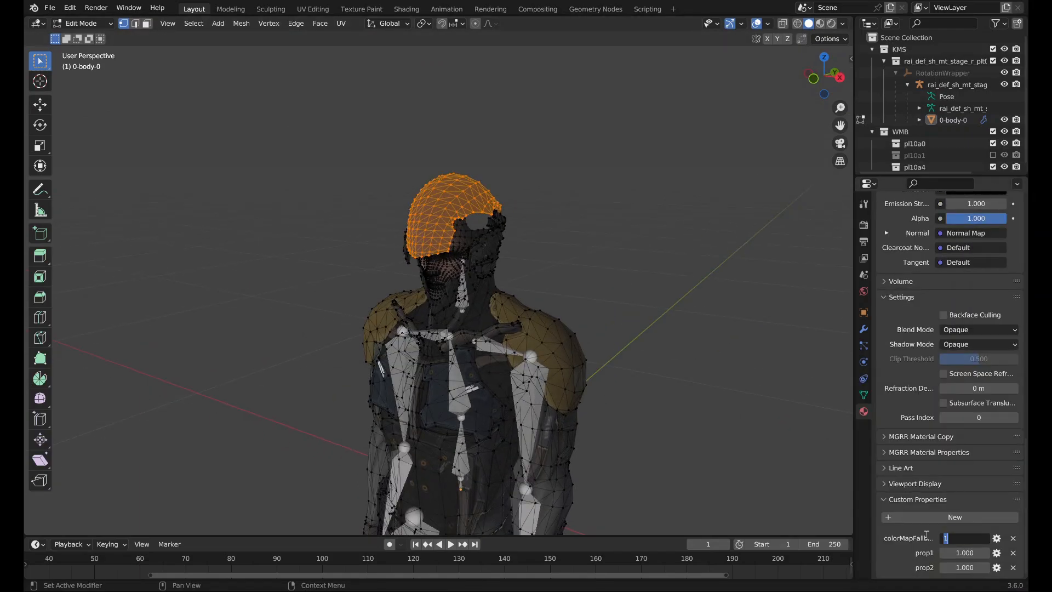
type("12632558")
key("Return")
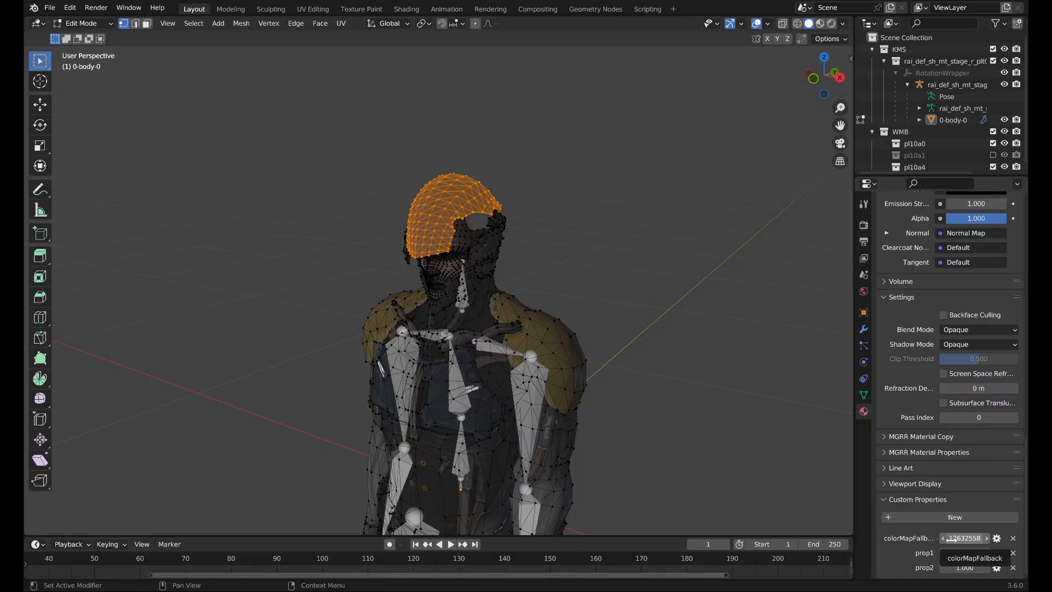
left_click_drag(950, 538, 952, 537)
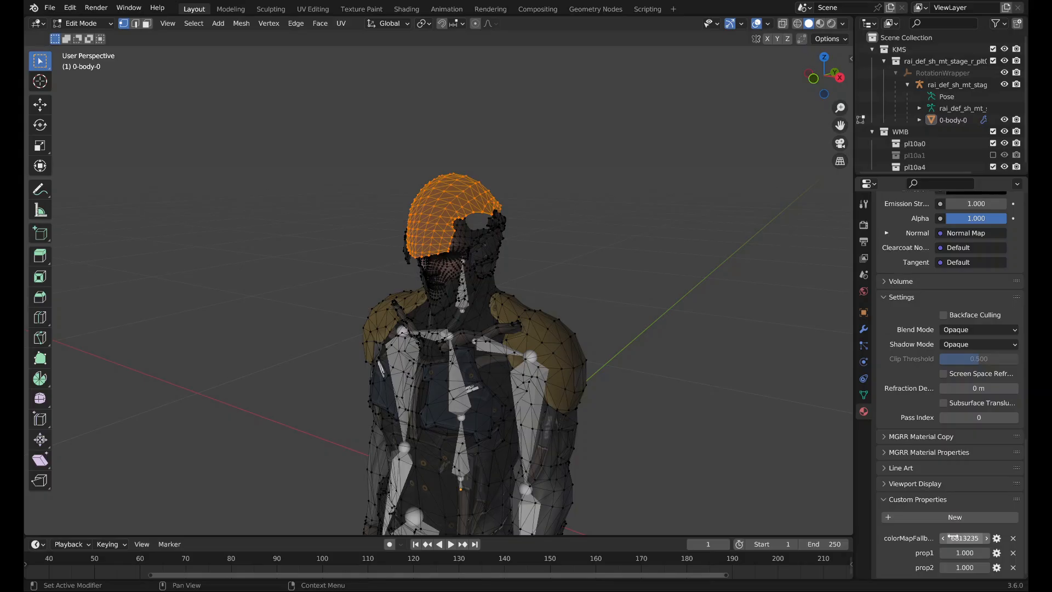
Change prop1 of _10FR-1 to an Integer property named specularMapFallback and set its value to 14913386.
left_click(997, 553)
left_click(959, 400)
left_click(952, 446)
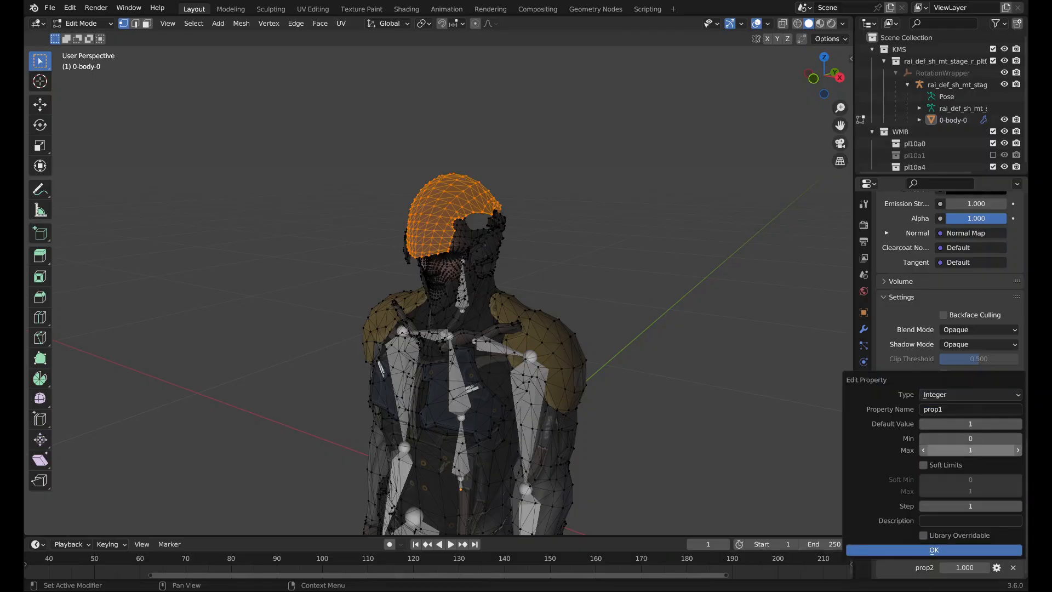
left_click(952, 449)
left_click(936, 410)
type("specularMapFallback")
key("Return")
key("Return")
left_click(964, 567)
type("14913386")
Change prop2 of _10FR-1 to an Integer property named environmentMapFallback and set its value to 9157374.
left_click(996, 553)
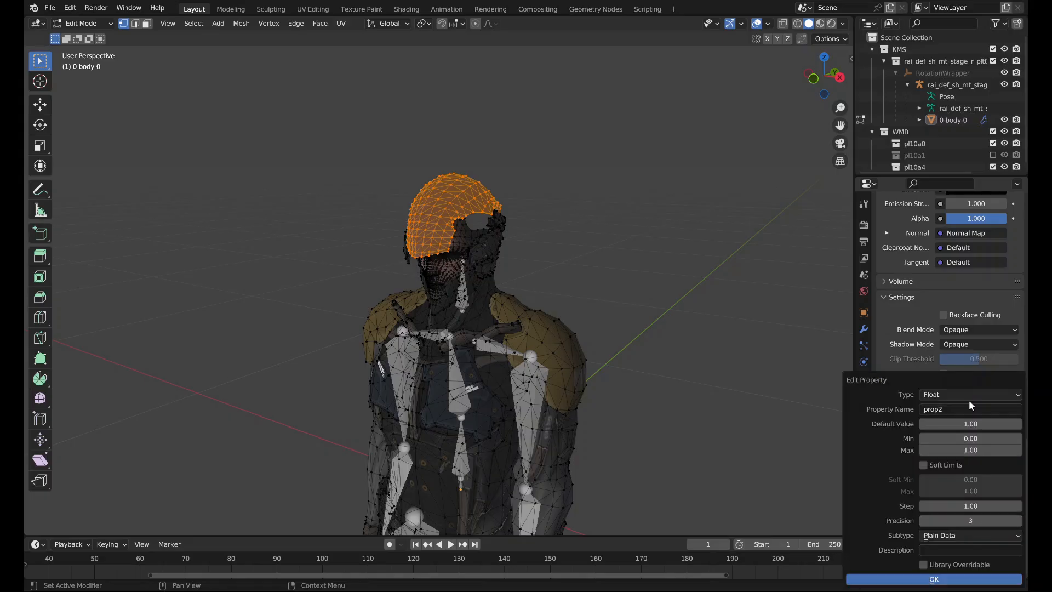
left_click(969, 399)
left_click(956, 443)
left_click(953, 410)
type("environmentMapFallback")
left_click(963, 552)
type("9157374")
key("Return")
scroll(902, 529, "up", 20)
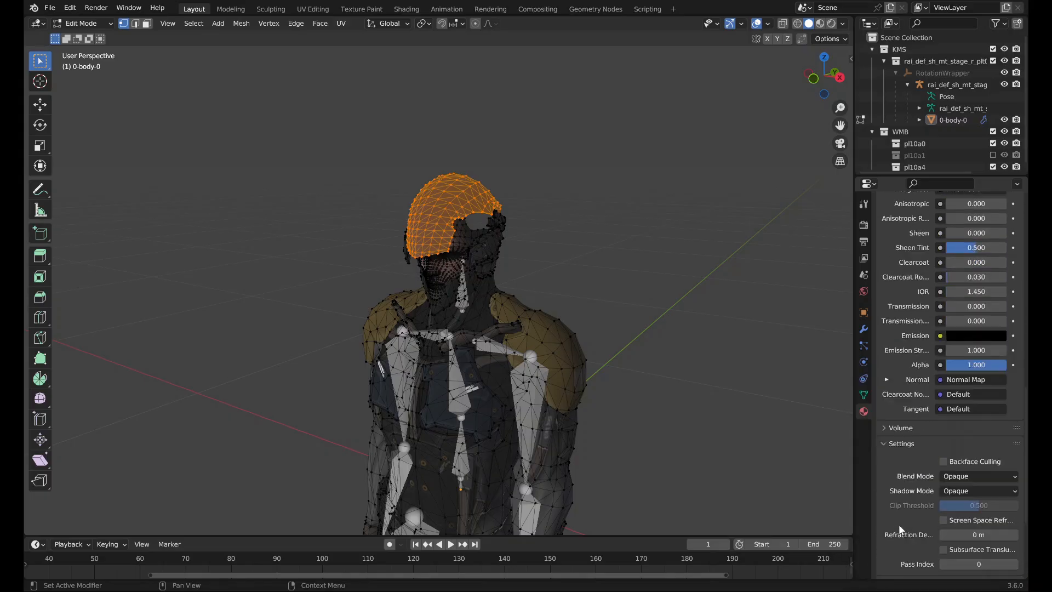
Switch to the Scripting workspace and show the body's material properties there.
left_click(647, 10)
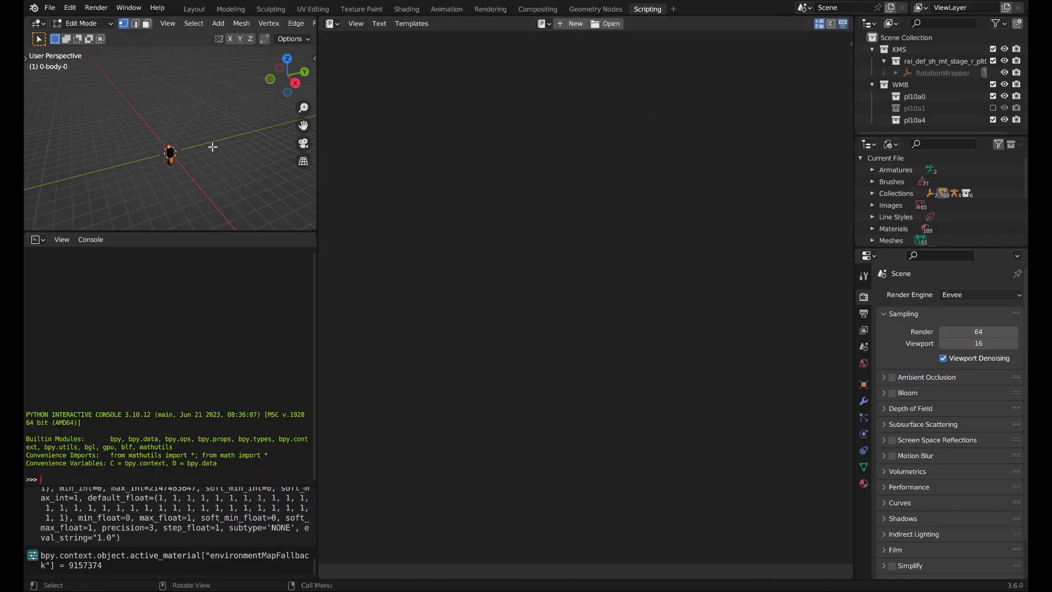
scroll(208, 164, "up", 10)
middle_click_drag(214, 148, 236, 126)
left_click(863, 483)
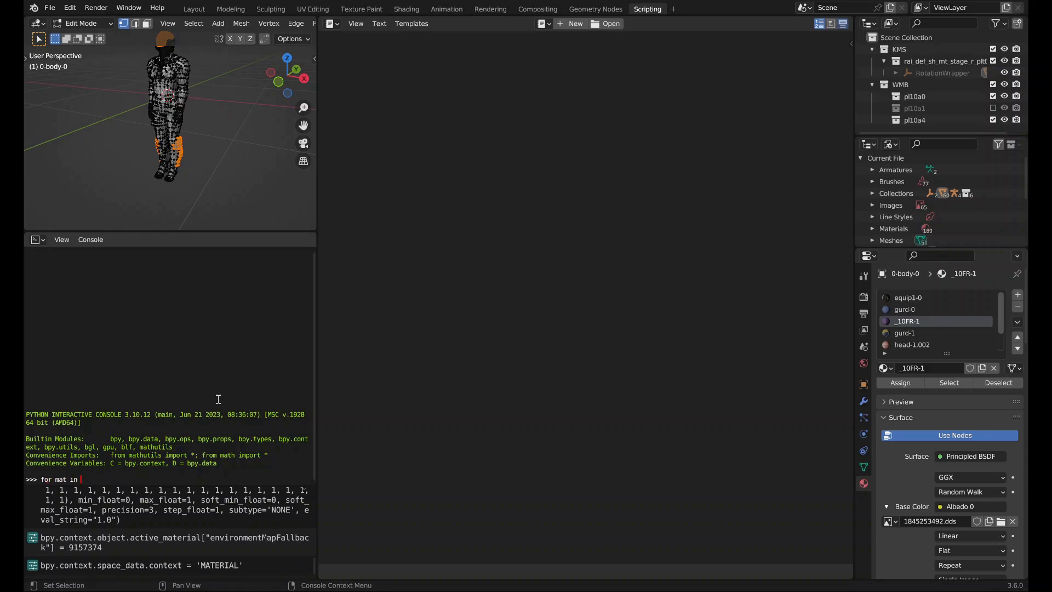
Try to print each material name in the Python console by looping directly over D.objects['0-body-0'].
type("D.objects['0-body-0']:")
key("Return")
type("pri")
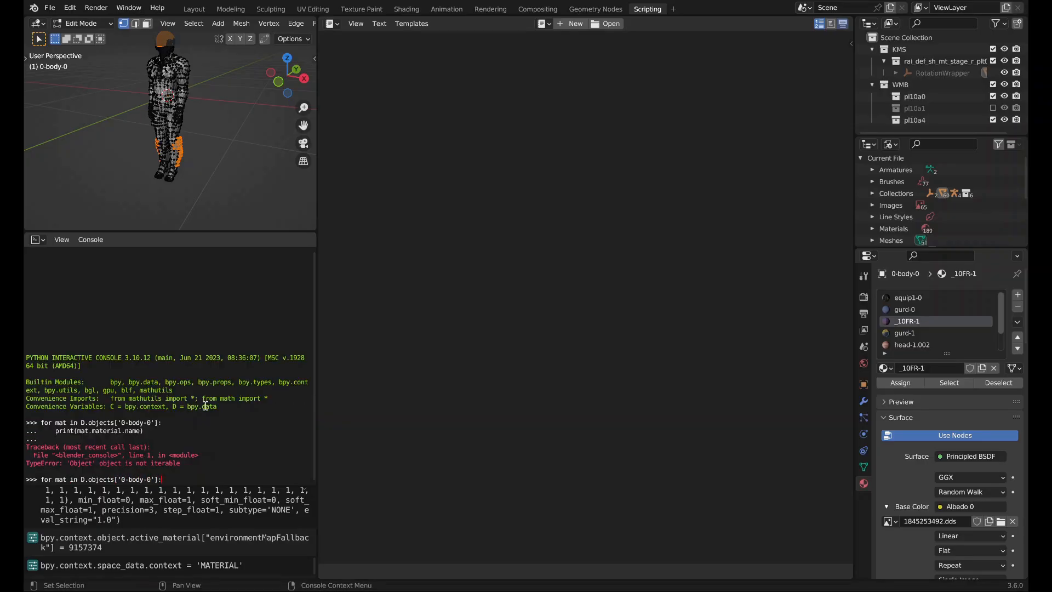
Print each mat.material.name in the Python console by looping over D.objects['0-body-0'].material_slots.
type(".material_lots")
key("Return")
key("Down")
key("Return")
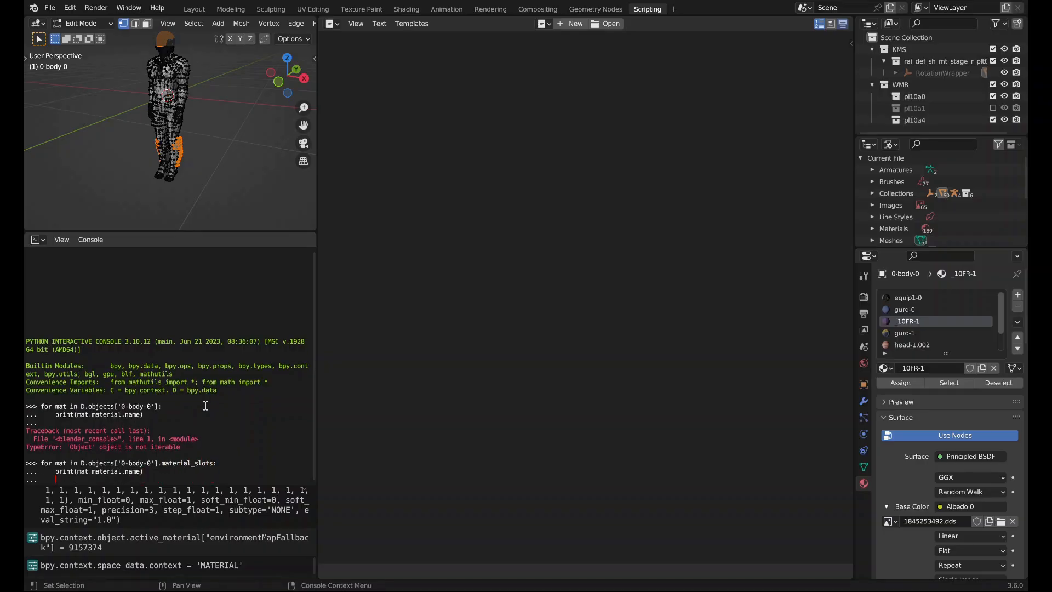
key("Return")
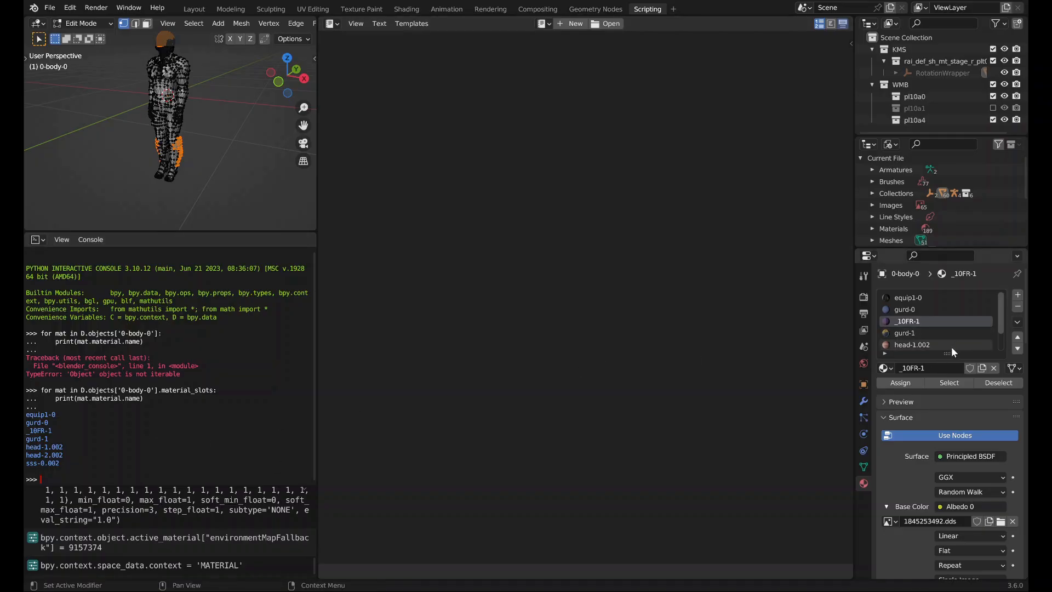
Assign 11568510 to the colorMapFallback property of material gurd-1 in the Python console.
left_click_drag(947, 353, 932, 396)
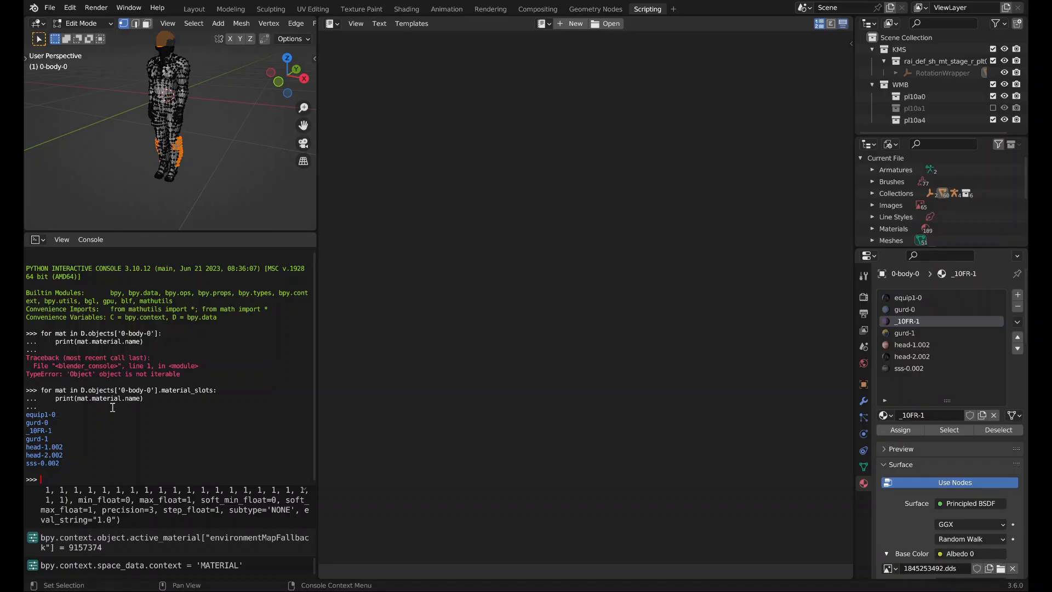
type("D.materials['gurd-1")
scroll(152, 192, "up", 3)
middle_click_drag(176, 52, 179, 131, "shift")
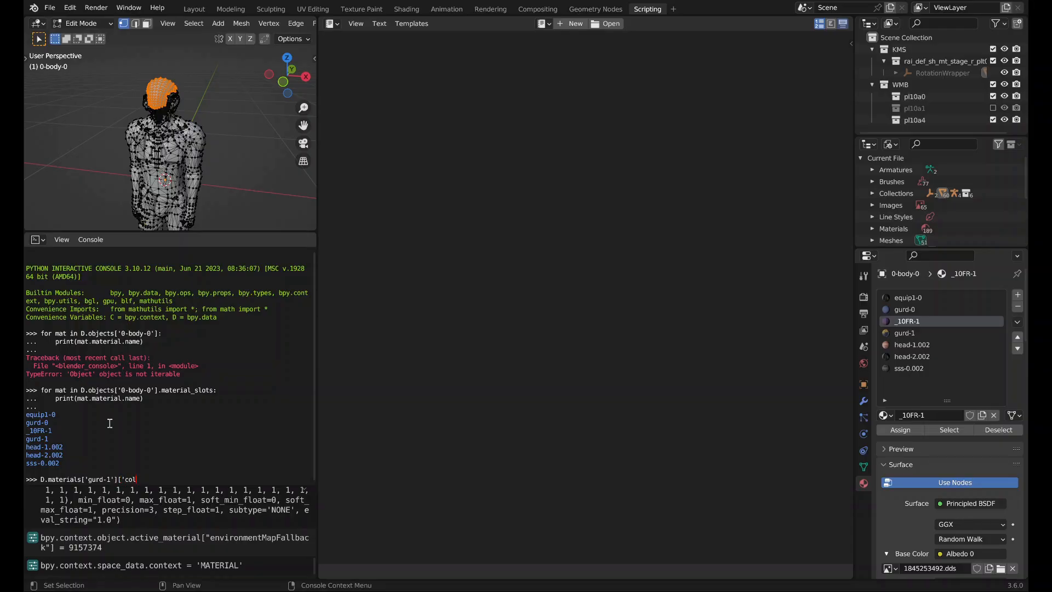
type("pF")
type("allback'] = 11568510")
key("Return")
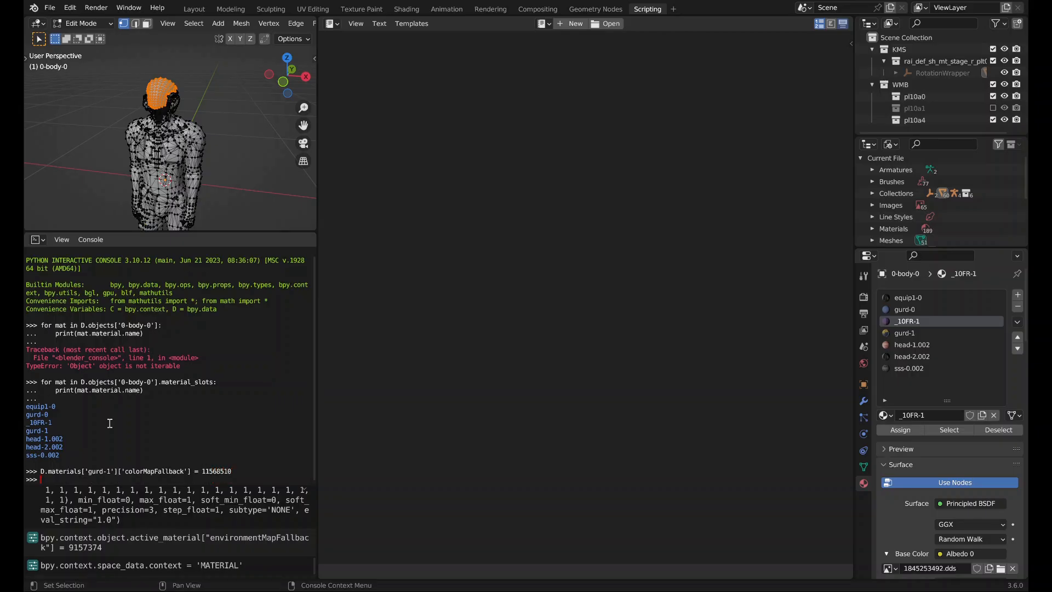
Select the gurd-1 material slot and check its colorMapFallback entry among the custom properties.
left_click(916, 333)
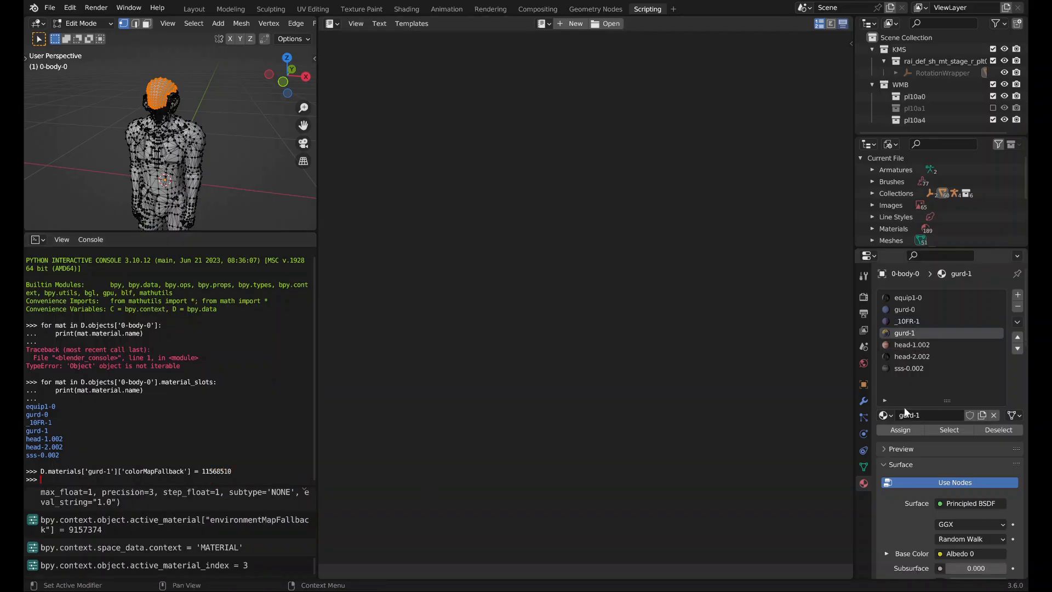
scroll(914, 405, "down", 5)
scroll(913, 404, "down", 15)
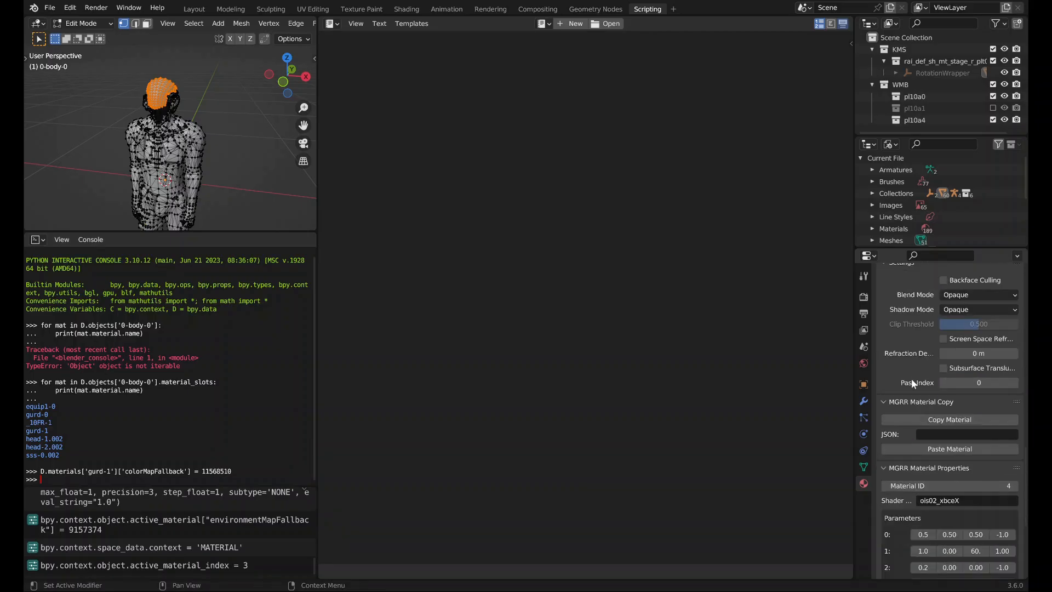
left_click(915, 418)
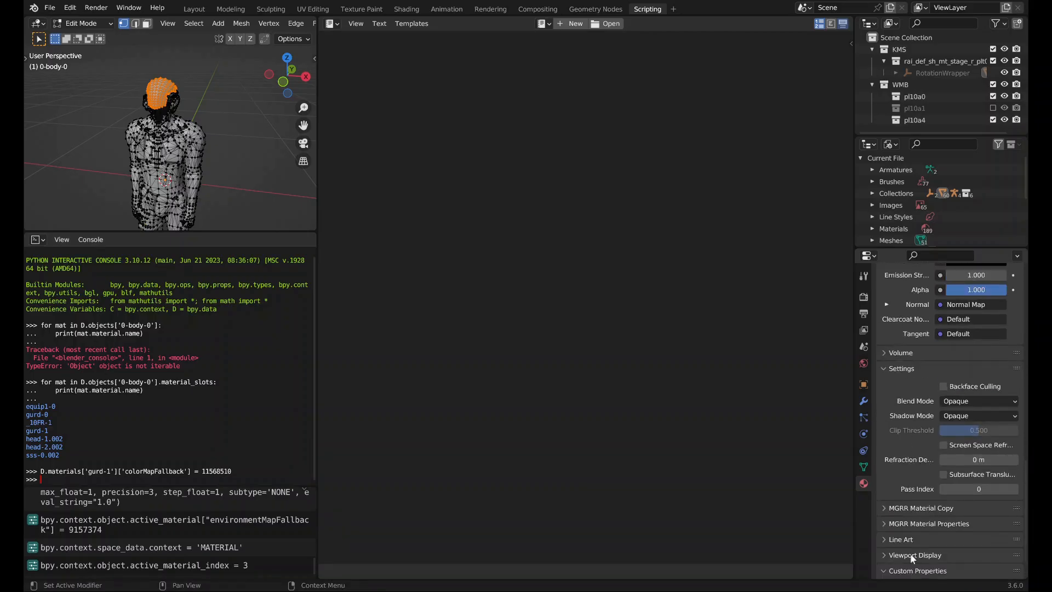
left_click(912, 570)
left_click(997, 567)
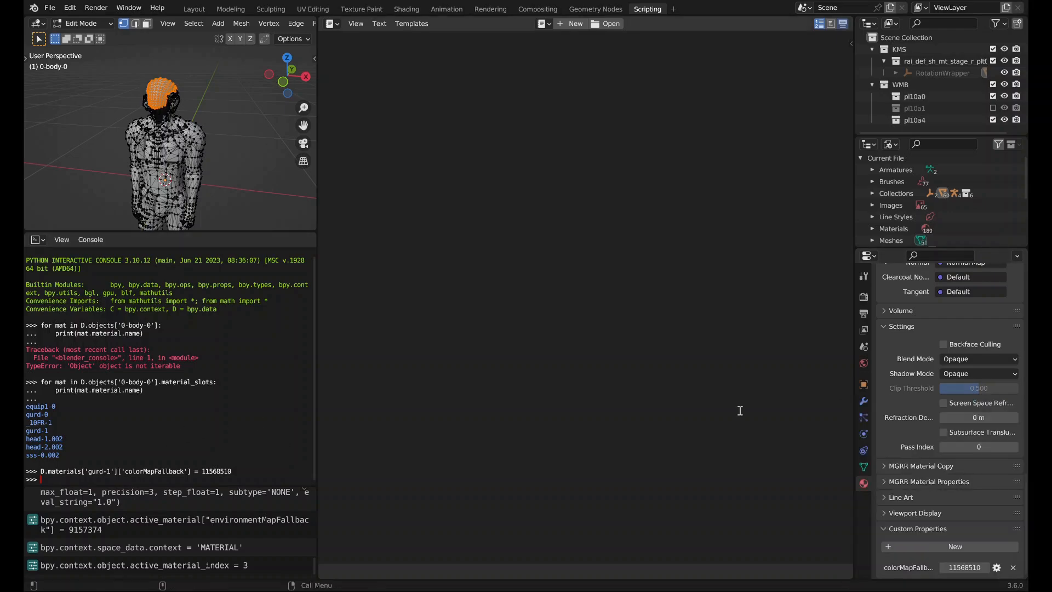
scroll(893, 386, "up", 15)
scroll(893, 387, "up", 8)
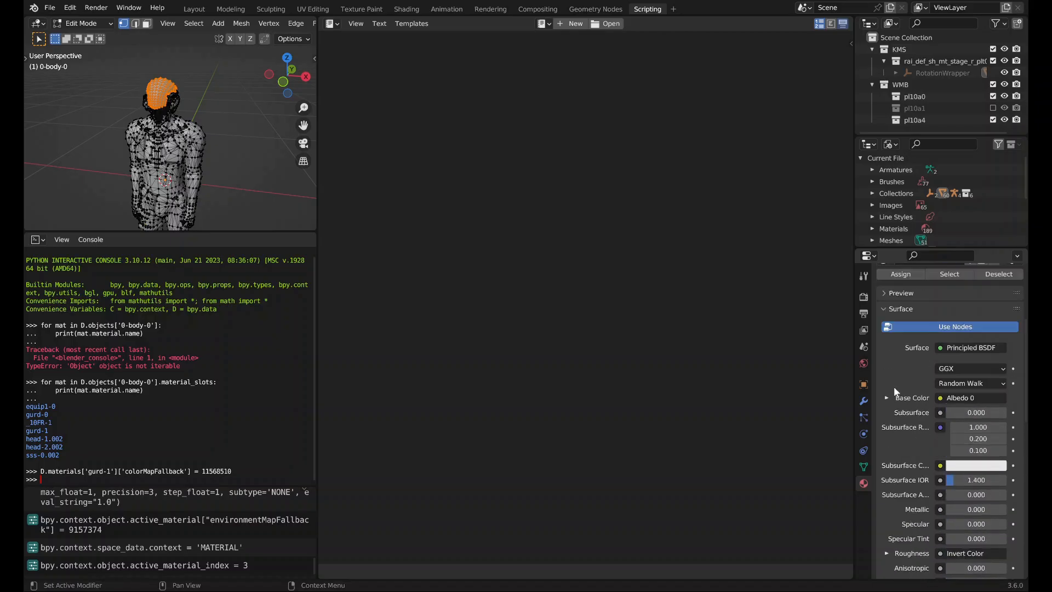
Assign 5006569 to the colorMapFallback property of head-1.002 by reusing the previous console command.
left_click(912, 344)
key("Up")
key("ctrl+BackSpace")
key("ctrl+Left")
key("ctrl+Left")
key("ctrl+Left")
key("ctrl+Left")
key("ctrl+Left")
key("ctrl+Left")
key("ctrl+Left")
key("ctrl+Left")
key("ctrl+Left")
key("ctrl+BackSpace")
key("ctrl+BackSpace")
key("ctrl+BackSpace")
type("head-1.002")
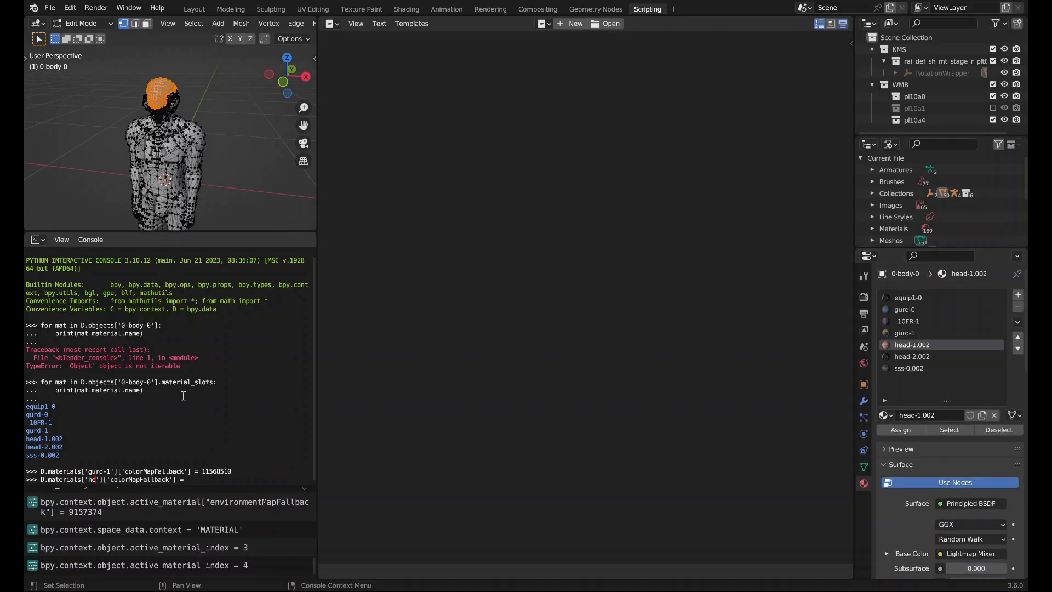
key("End")
type("5006569")
key("Return")
Assign 14796526 to the colorMapFallback property of material head-2.002 in the Python console.
left_click(912, 357)
key("Up")
key("ctrl+BackSpace")
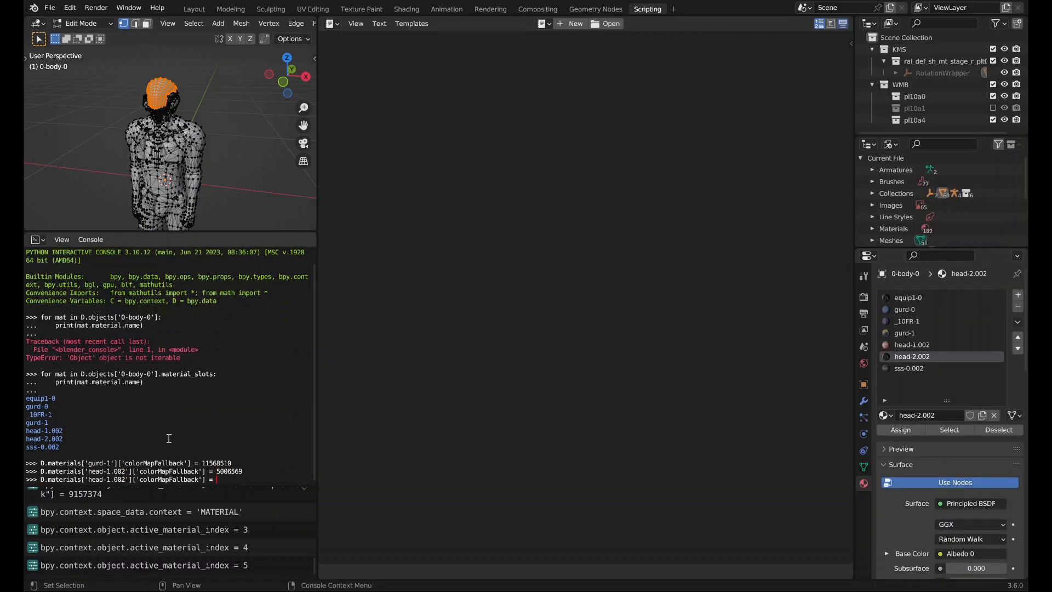
type("14707550")
key("Return")
Select the sss-0.002 material slot and inspect the body's face up close.
left_click(909, 368)
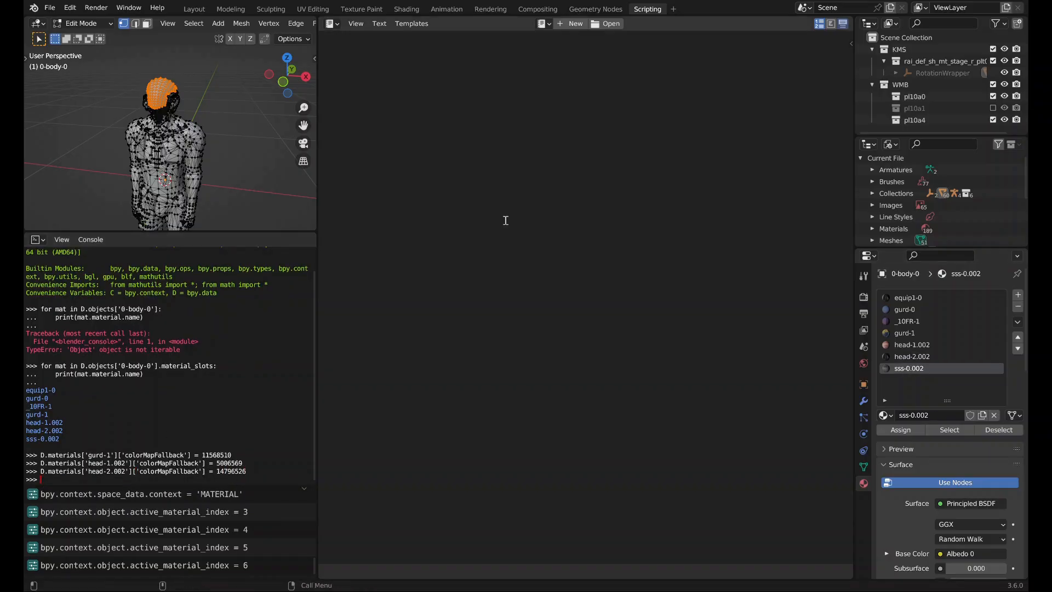
scroll(181, 131, "up", 8)
left_click(194, 9)
left_click(810, 23)
left_click(647, 9)
Assign 15681287 to the specularMapFallback property of head-2.002 by reusing the previous console command.
key("Up")
key("ctrl+Left")
key("ctrl+Left")
key("ctrl+Left")
key("ctrl+Left")
key("ctrl+Left")
key("ctrl+Left")
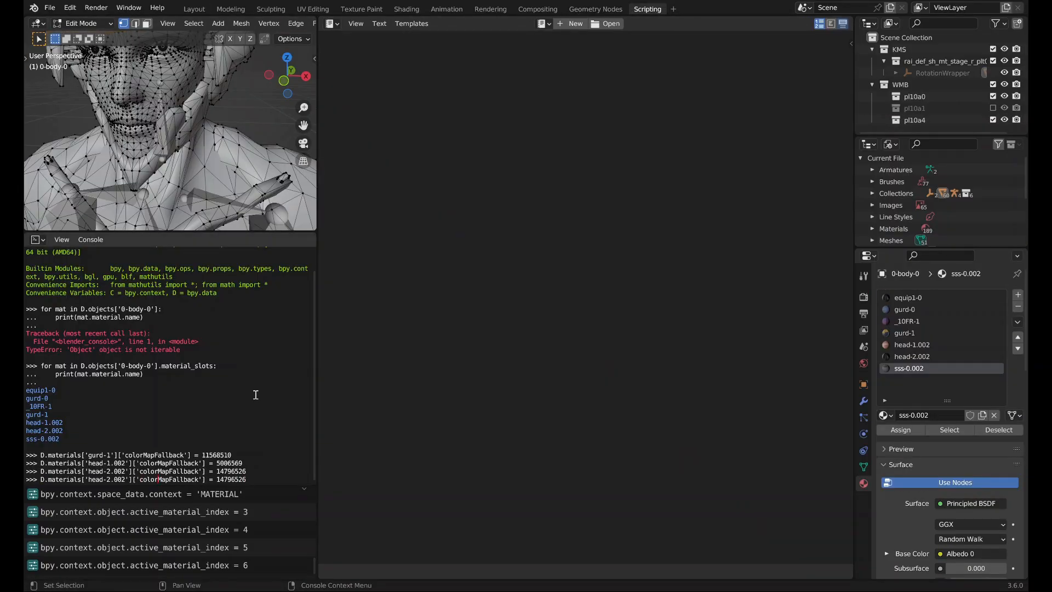
key("ctrl+BackSpace")
type("specularMapFallback")
key("End")
key("ctrl+BackSpace")
type("15681287")
key("Return")
Assign 9157374 to the environmentMapFallback property of head-2.002 in the Python console.
key("Up")
key("ctrl+BackSpace")
key("ctrl+Left")
key("ctrl+Left")
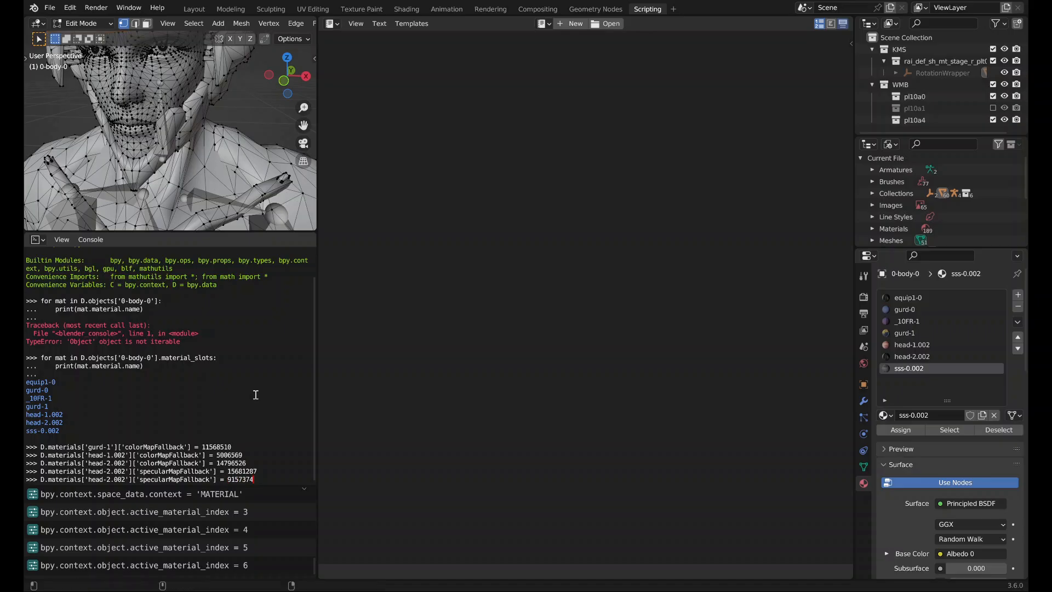
key("ctrl+BackSpace")
type("environmentMapFallback")
key("End")
type("9157374")
key("Return")
Assign 9255063 to the colorMapFallback property of sss-0.002 by adapting the earlier colorMapFallback command.
key("Up")
key("Up")
key("Up")
key("ctrl+BackSpace")
key("ctrl+Left")
key("ctrl+Left")
key("ctrl+Left")
key("ctrl+Left")
key("ctrl+Left")
key("ctrl+Left")
key("ctrl+Left")
key("ctrl+Left")
key("ctrl+Left")
key("ctrl+BackSpace")
key("ctrl+BackSpace")
key("ctrl+BackSpace")
key("ctrl+BackSpace")
key("ctrl+BackSpace")
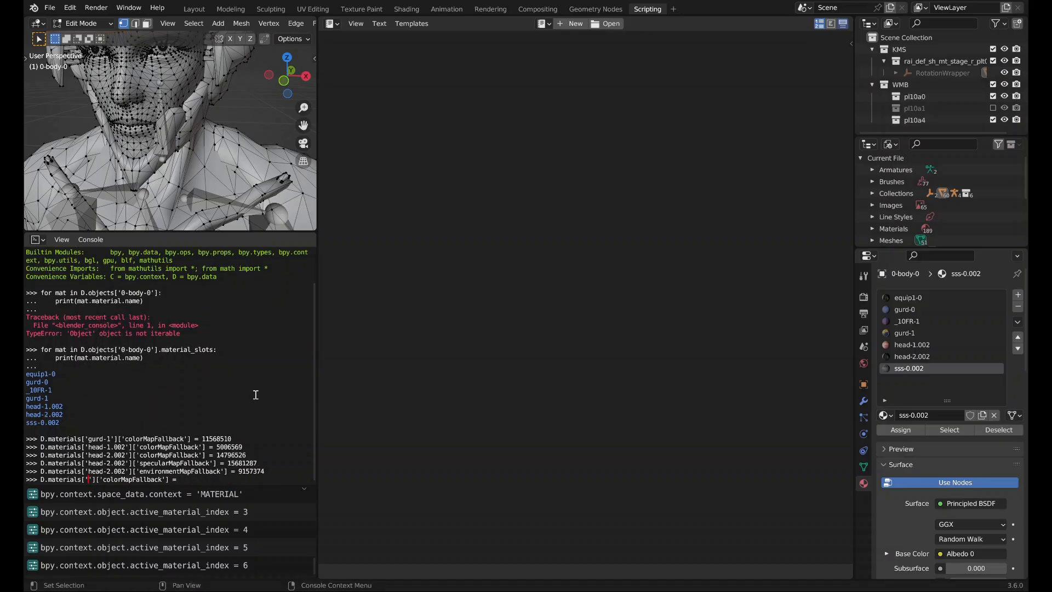
type("sss-0.002")
key("End")
type("9255063")
key("Return")
Assign 643519 to the specularMapFallback property of sss-0.002 in the Python console.
key("Up")
key("ctrl+BackSpace")
key("ctrl+Left")
key("ctrl+Left")
key("ctrl+BackSpace")
type("specularMapFallback")
key("End")
type("643519")
key("Return")
Assign 9157374 to the environmentMapFallback property of sss-0.002 in the Python console.
key("Up")
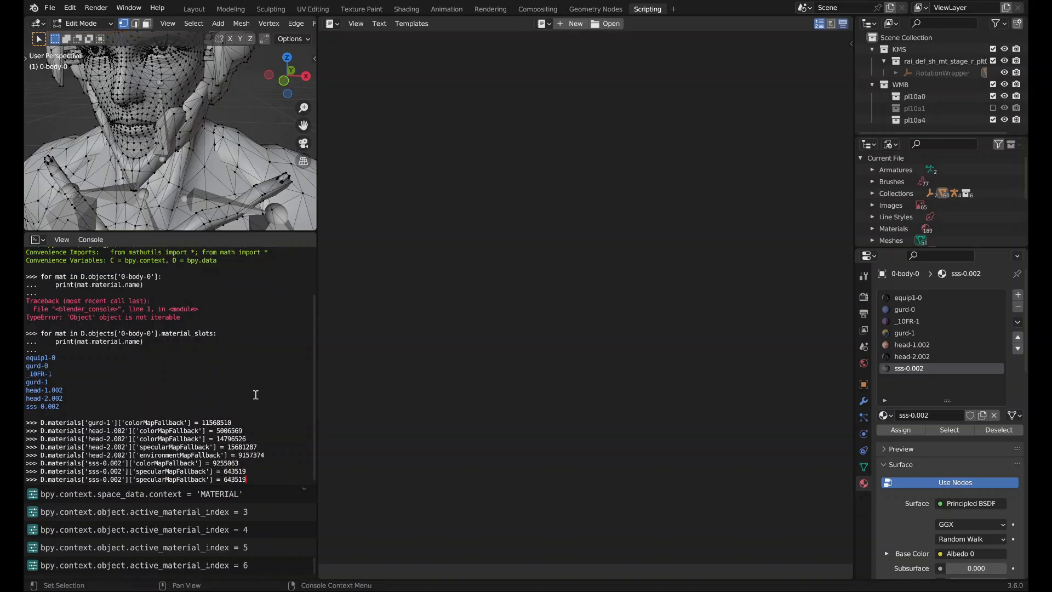
key("ctrl+BackSpace")
key("ctrl+Left")
key("ctrl+Left")
key("ctrl+BackSpace")
type("environmentMapFallback")
key("End")
type("9157374")
key("Return")
Print mat.material['colorMapFallback'] for every material slot of 0-body-0 to check the assigned values.
key("Up")
key("Up")
key("Up")
key("Up")
key("Up")
key("Up")
key("Up")
key("Up")
key("Up")
key("Up")
key("Return")
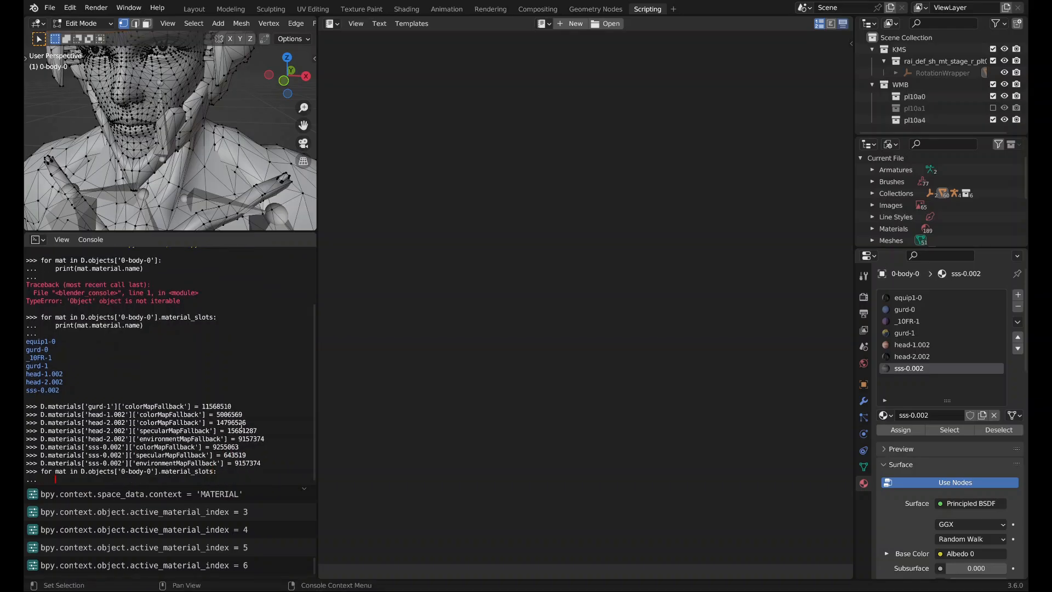
type("print(mat.material['colorMapFallback'])")
key("Return")
key("Return")
left_click_drag(32, 415, 62, 461)
left_click(68, 439)
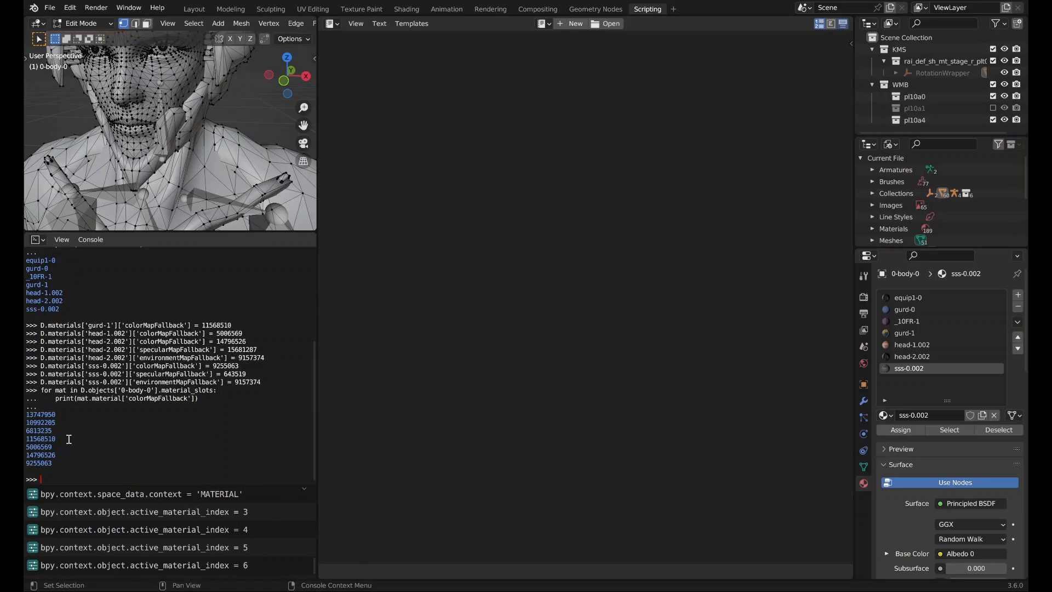
Return to the Layout workspace.
scroll(139, 159, "down", 4)
left_click(192, 9)
left_click(50, 8)
left_click(120, 100)
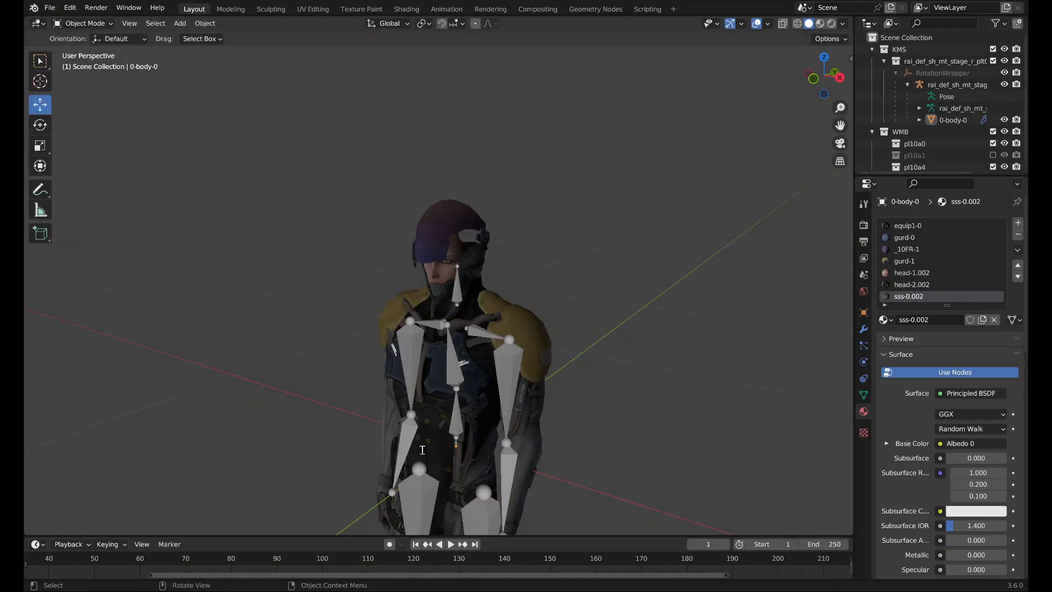
Try to split the 0-body-0 mesh into separate meshes with SeaLouse's Split by bone operation.
middle_click_drag(593, 285, 478, 270)
left_click(475, 269)
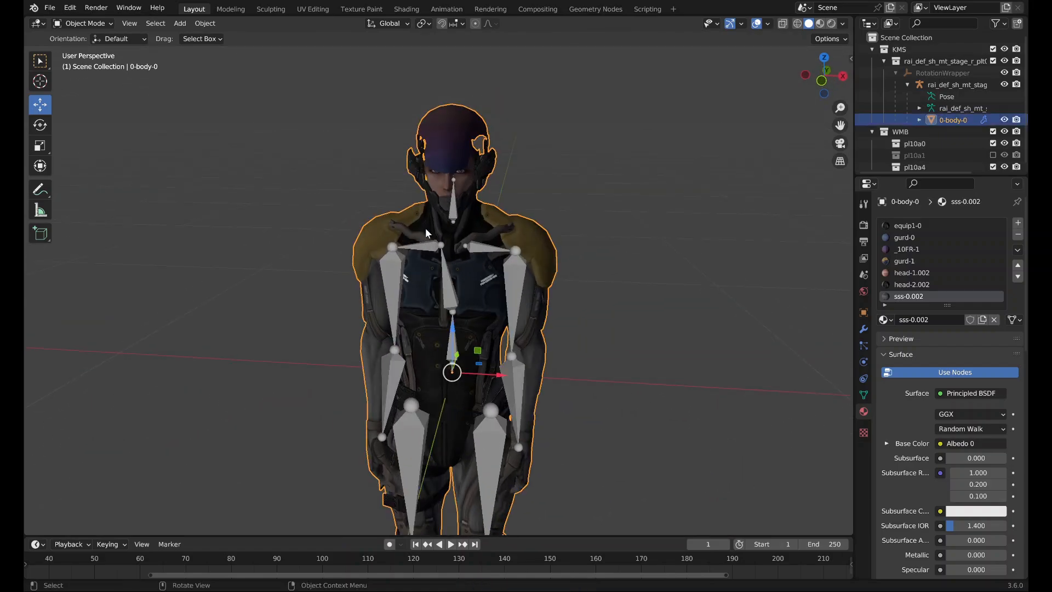
left_click(206, 23)
mouse_move(272, 467)
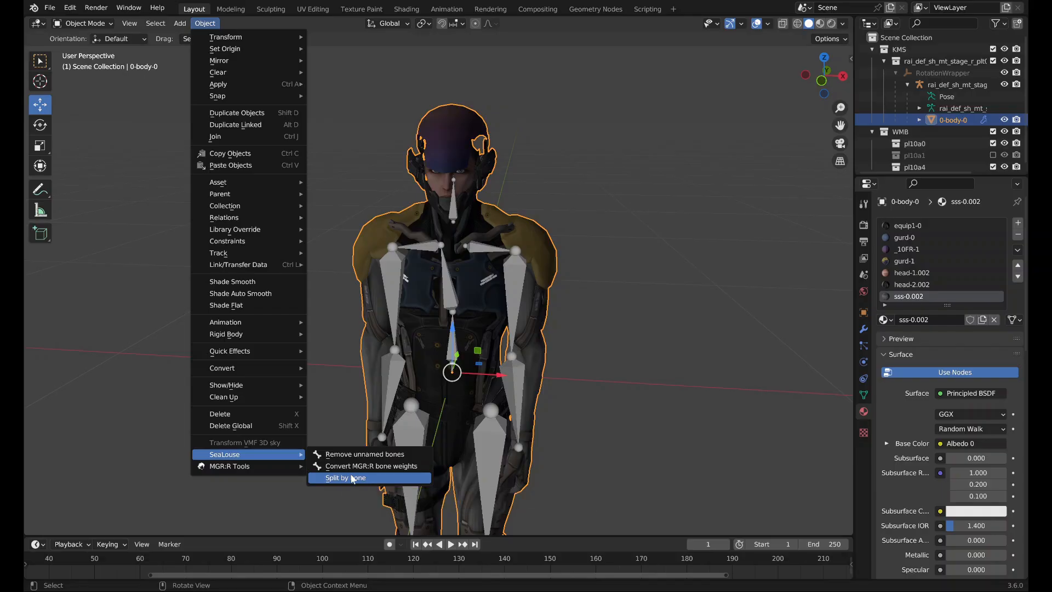
left_click(352, 478)
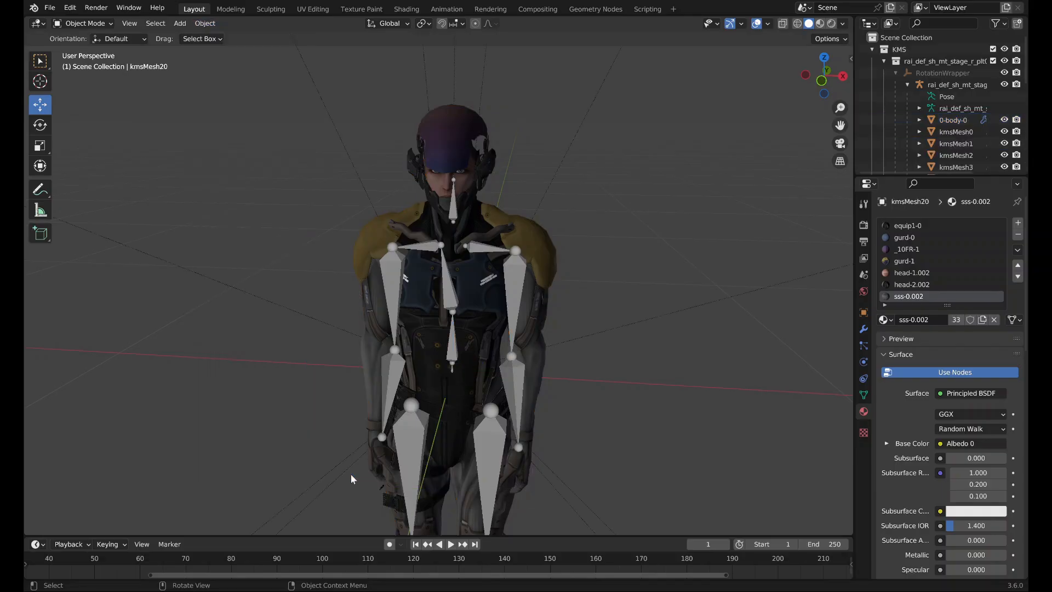
Inspect the split body meshes and armature from near and far with nothing selected.
scroll(541, 248, "down", 12)
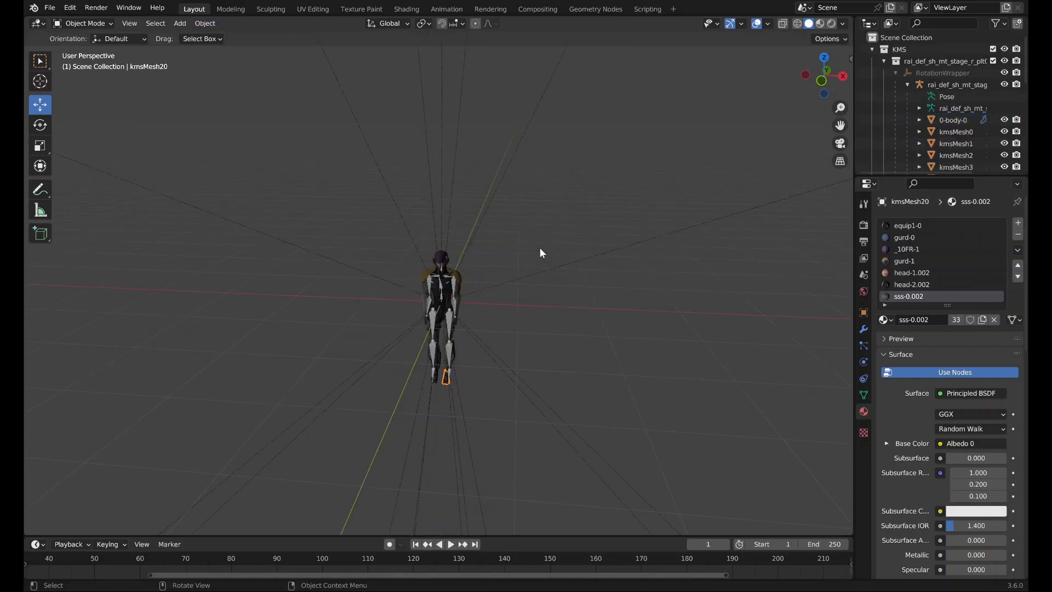
scroll(540, 248, "down", 2)
key("a")
left_click(530, 250)
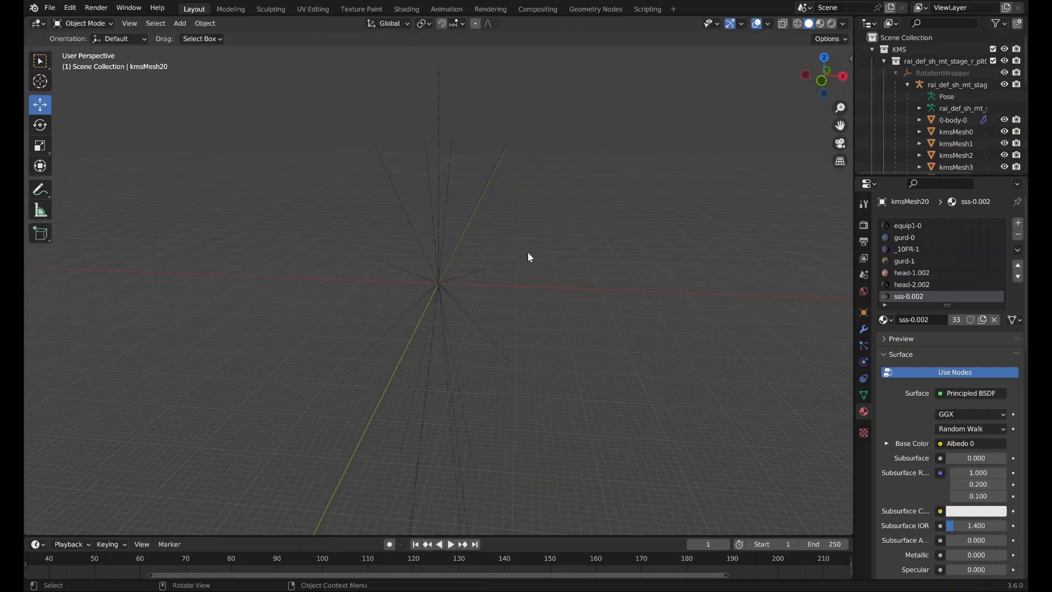
scroll(527, 262, "up", 20)
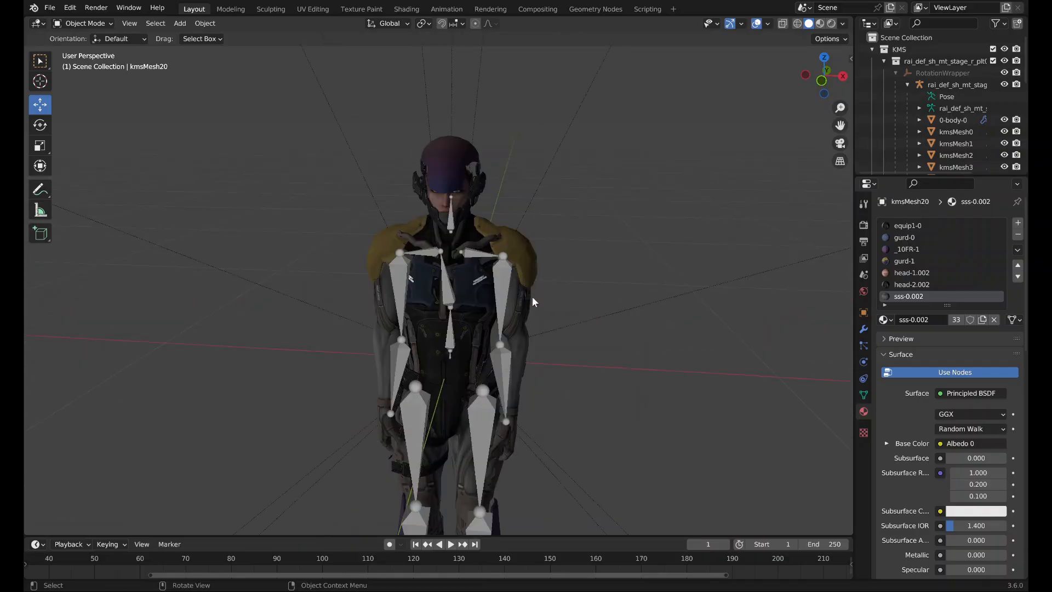
scroll(542, 340, "down", 3)
middle_click_drag(547, 353, 576, 384)
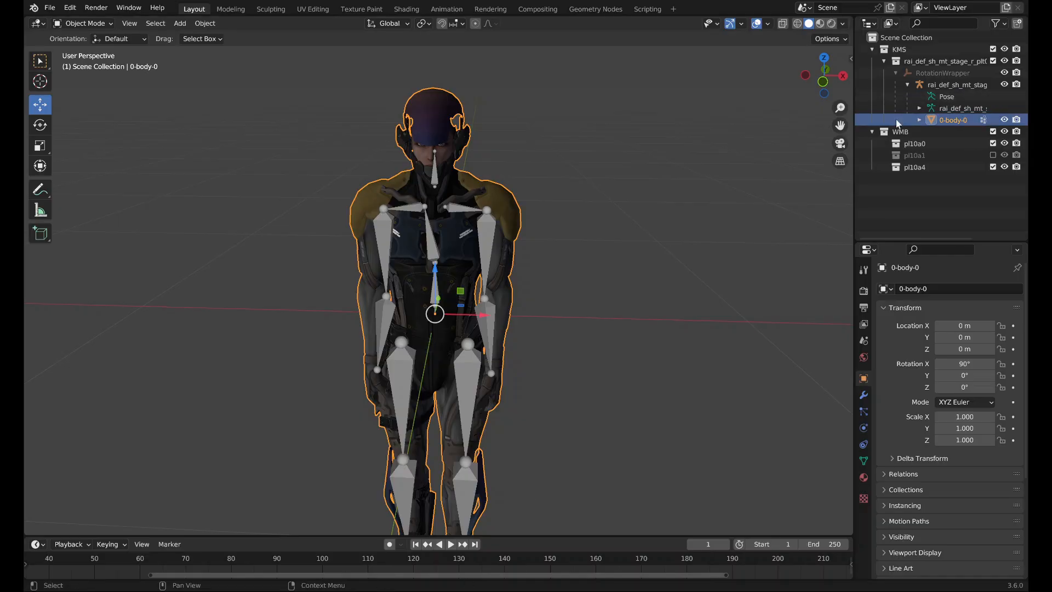
Set the X rotation of the RotationWrapper object to 0°.
left_click(943, 86)
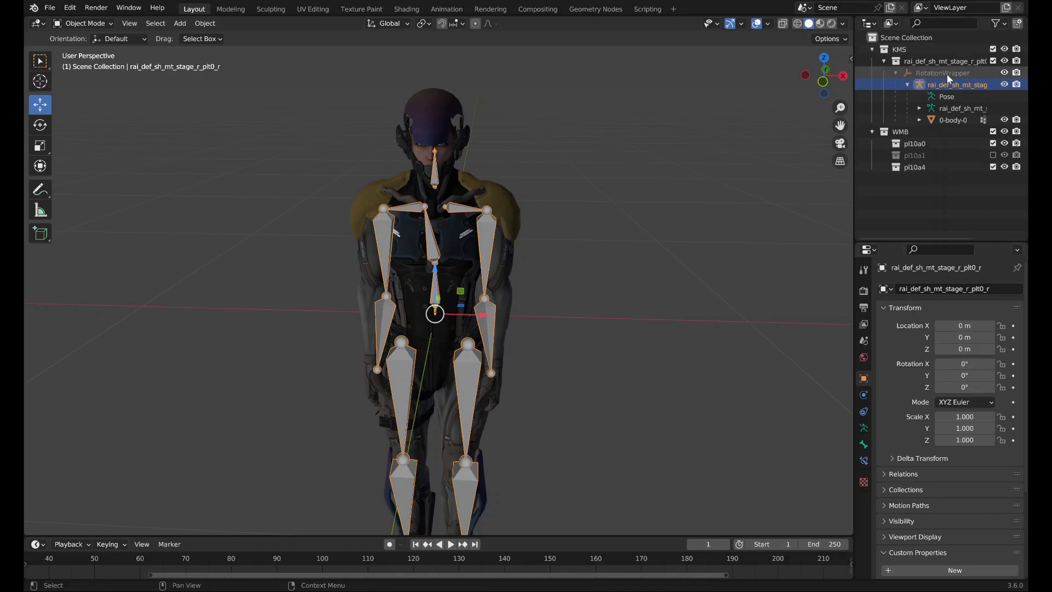
left_click(950, 76)
left_click(970, 364)
type("0d")
key("Return")
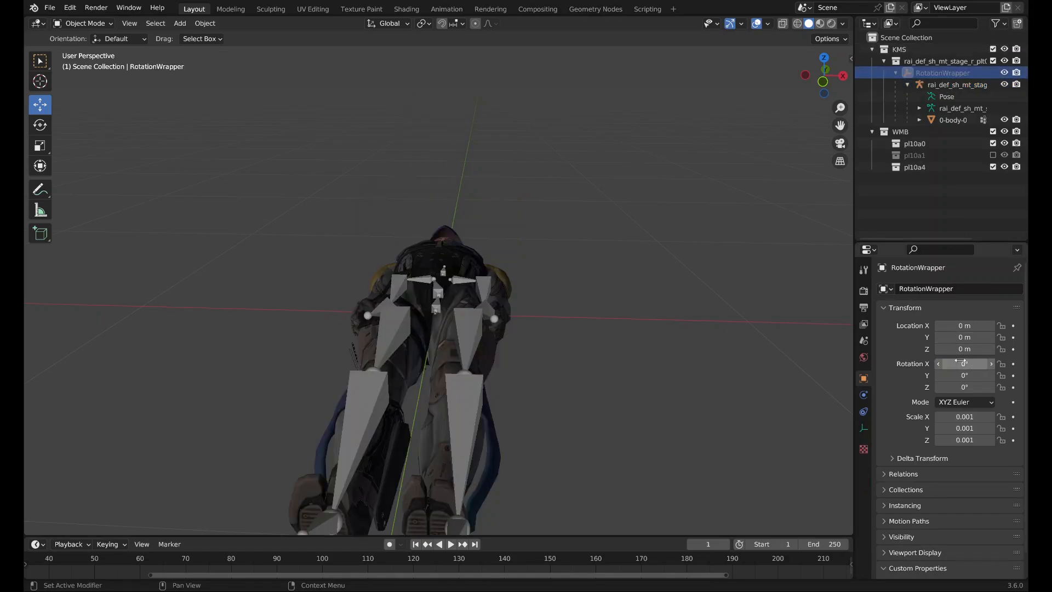
Set the rai_def_sh_mt_stage_r_plt0_r armature's scale to 0.001 on all three axes and enter a new X rotation.
left_click(953, 85)
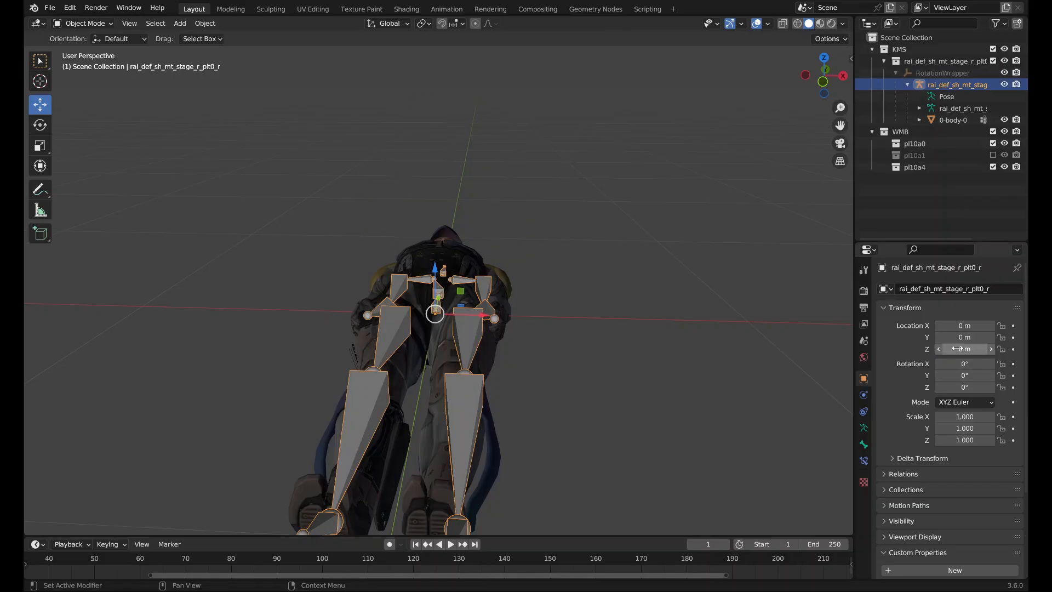
left_click(965, 416)
type("0.001")
key("Tab")
type("0.001")
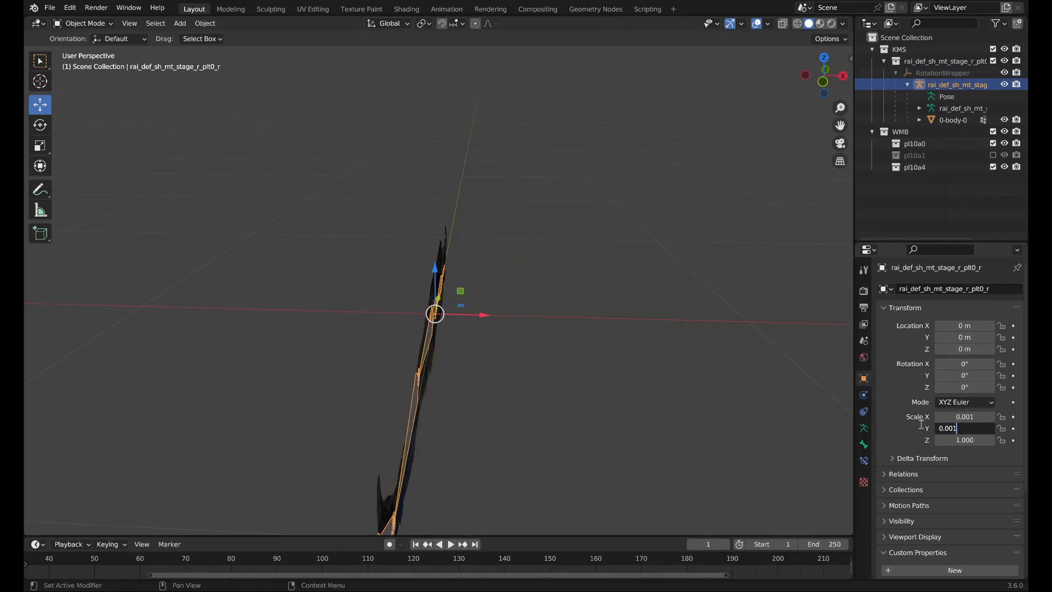
key("Tab")
type("0.001")
key("Return")
left_click(925, 364)
type("9")
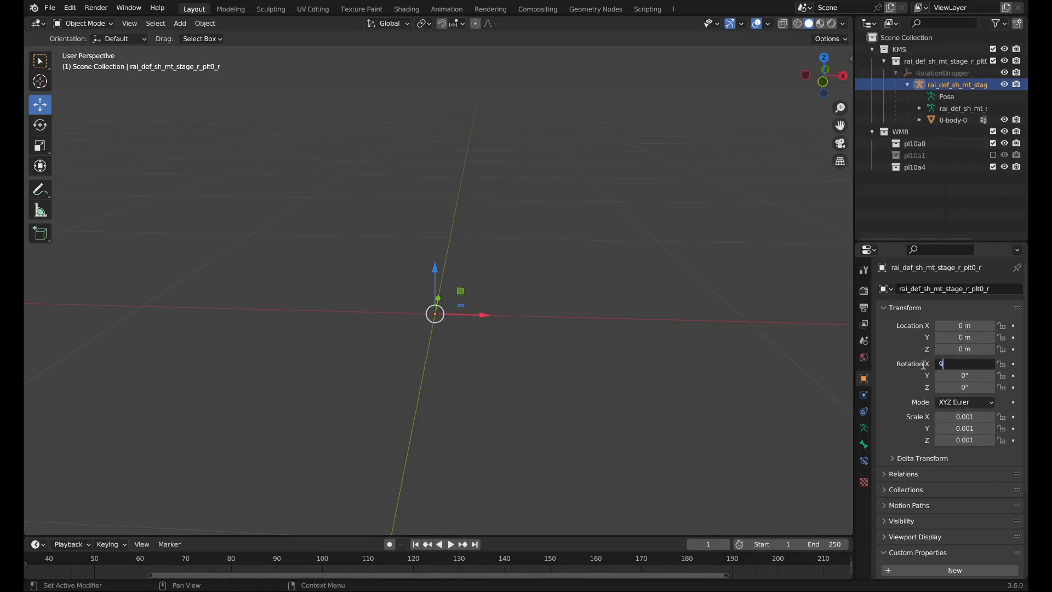
key("Return")
Set the RotationWrapper object's scale to 1 on all three axes.
left_click(945, 71)
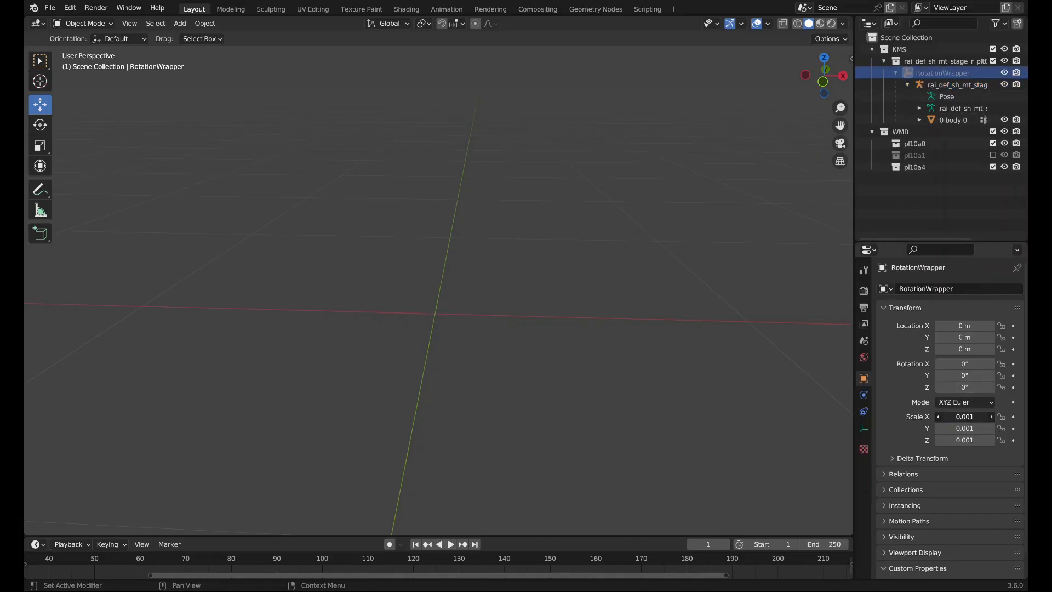
type("1")
key("Return")
left_click(949, 428)
type("1")
key("Return")
left_click(955, 439)
type("1")
key("Return")
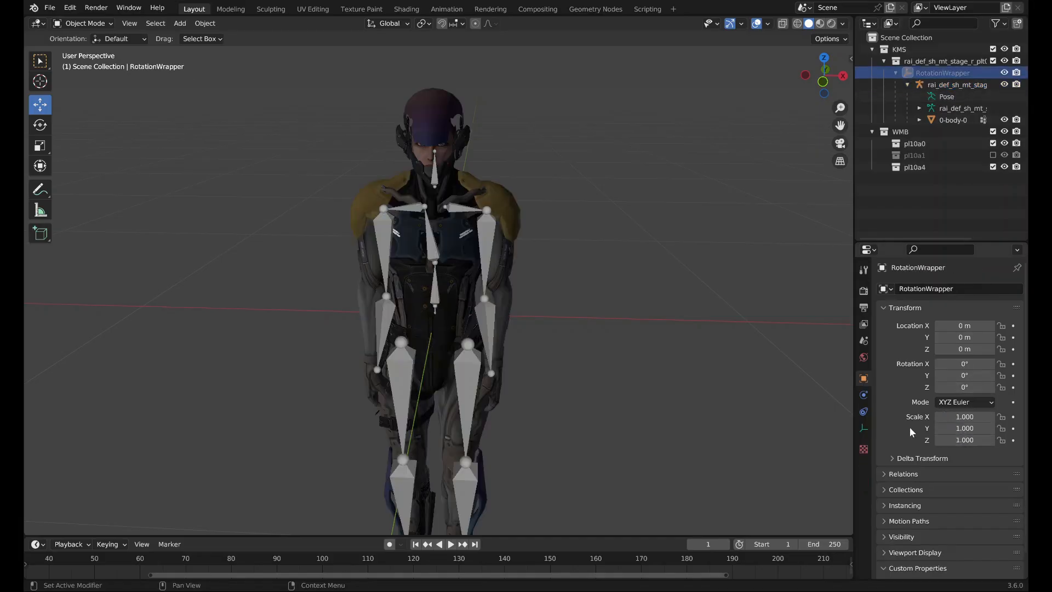
Split the 0-body-0 mesh with SeaLouse's Split by bone operation.
left_click(505, 209)
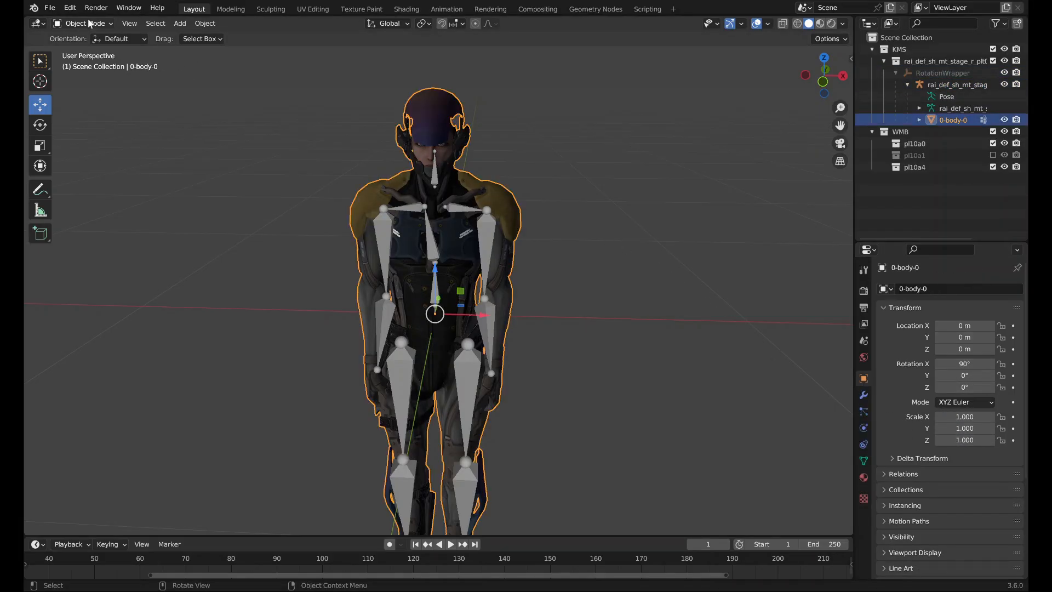
left_click(206, 23)
mouse_move(289, 454)
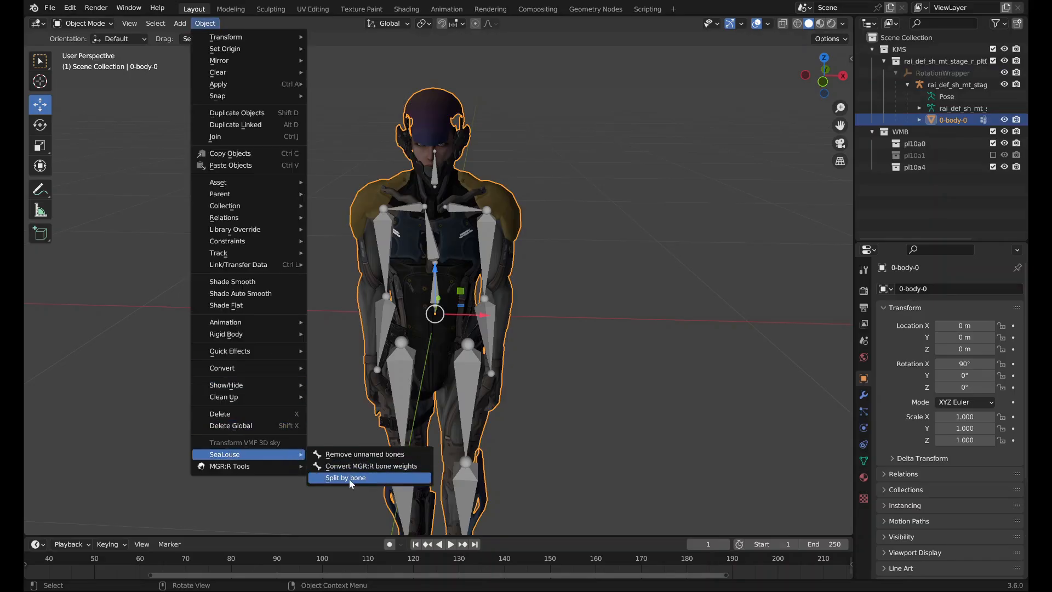
left_click(350, 478)
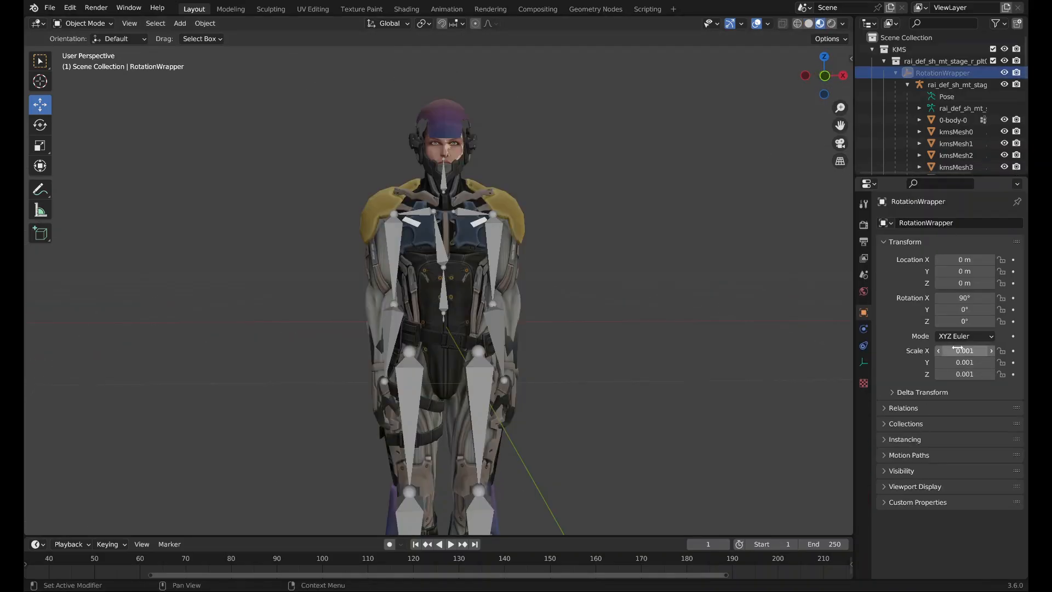
Set the RotationWrapper object's scale to 1 on all three axes and its X rotation to 0°.
key("Return")
key("Tab")
type("1")
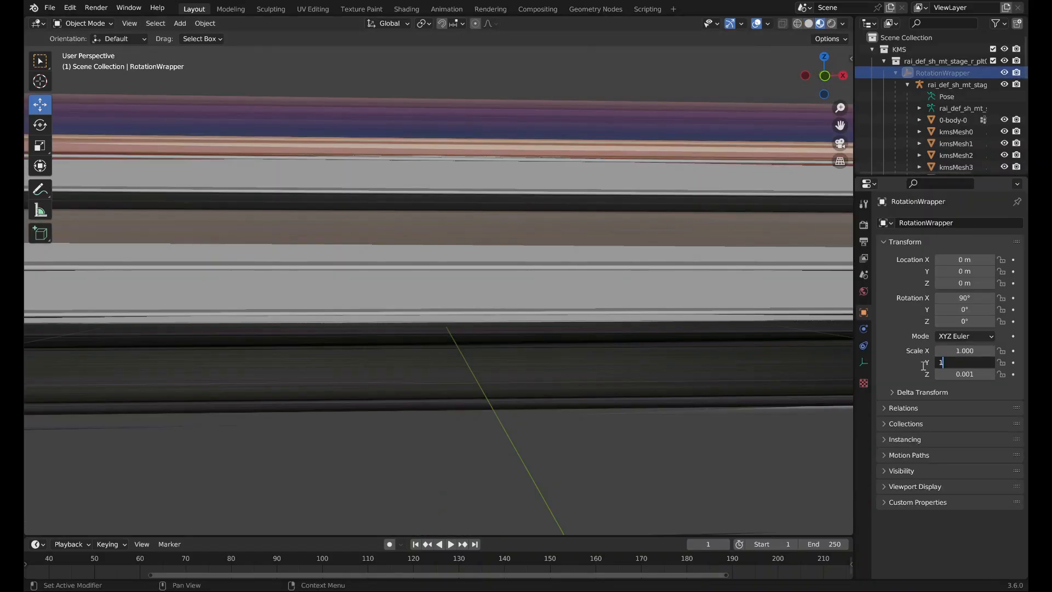
key("Tab")
type("1")
key("Return")
left_click(956, 297)
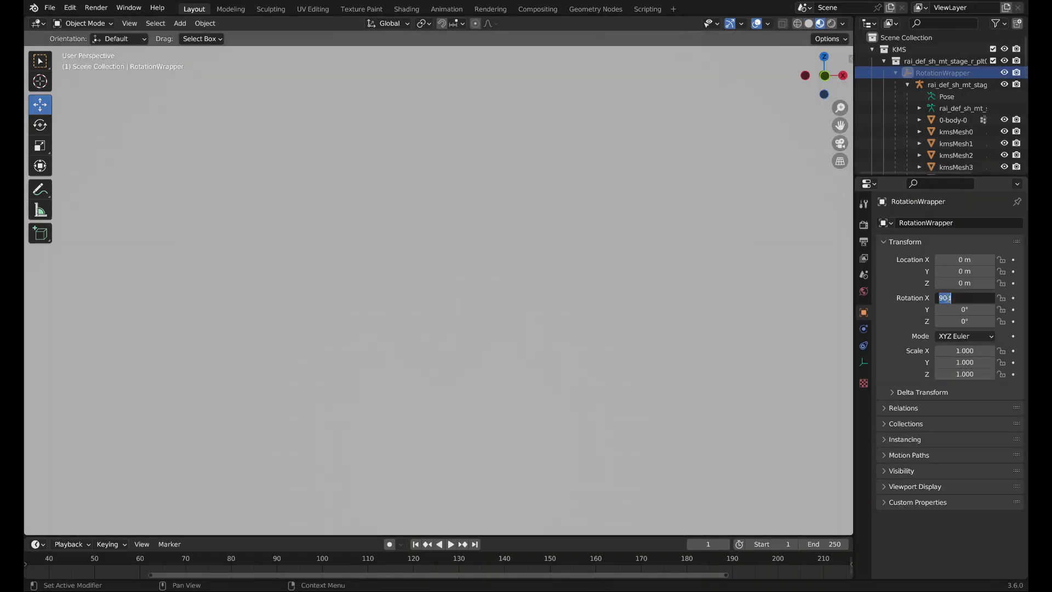
type("0")
key("Return")
Move the 0-body-0 mesh aside twice to compare it with the split meshes, clearing its location each time.
scroll(573, 335, "down", 8)
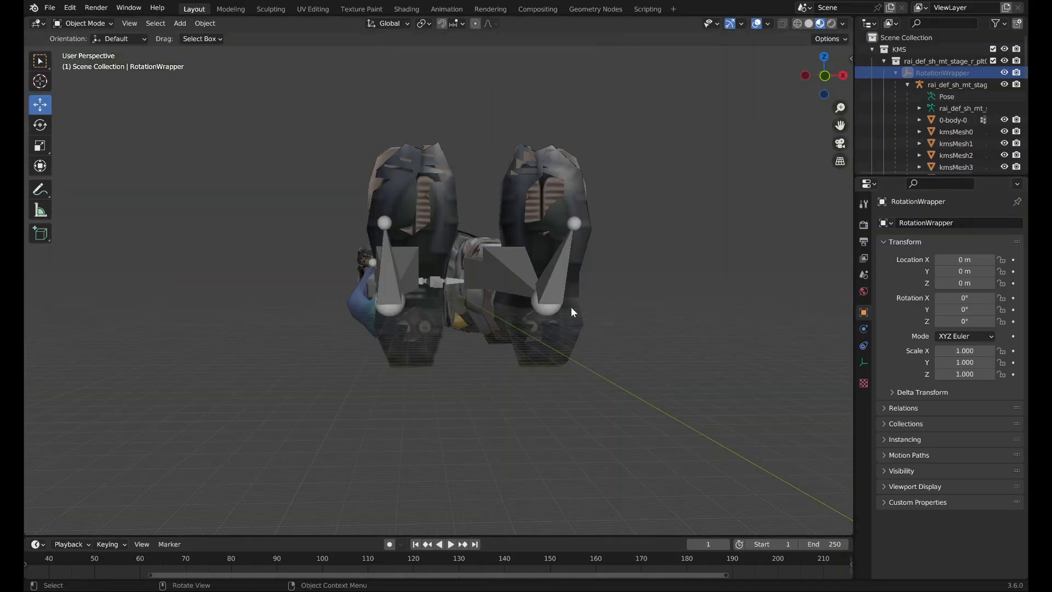
middle_click_drag(570, 307, 475, 349)
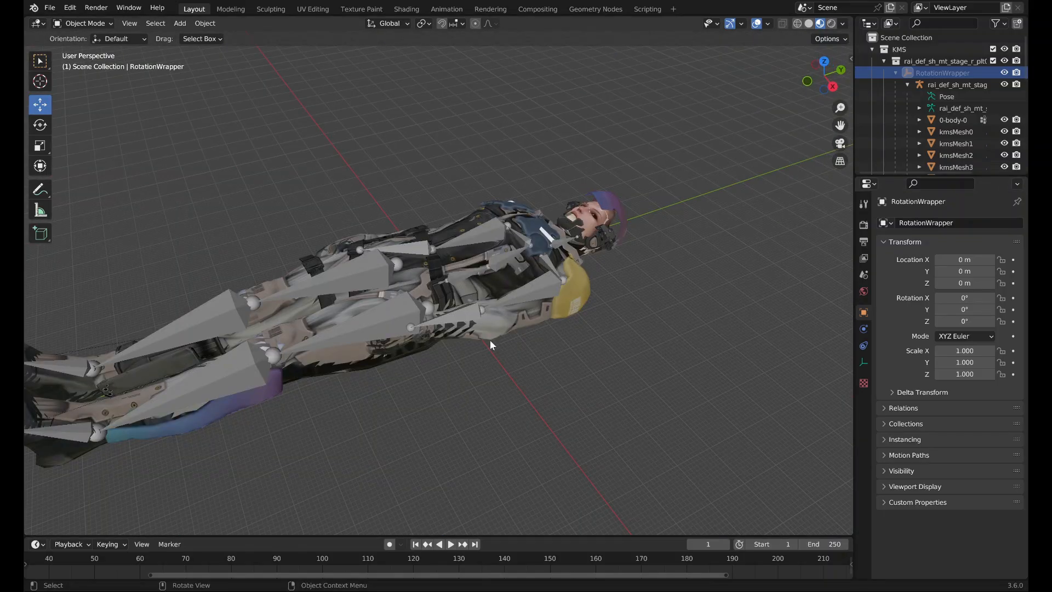
scroll(515, 323, "up", 1)
left_click(583, 306)
middle_click_drag(583, 306, 676, 315)
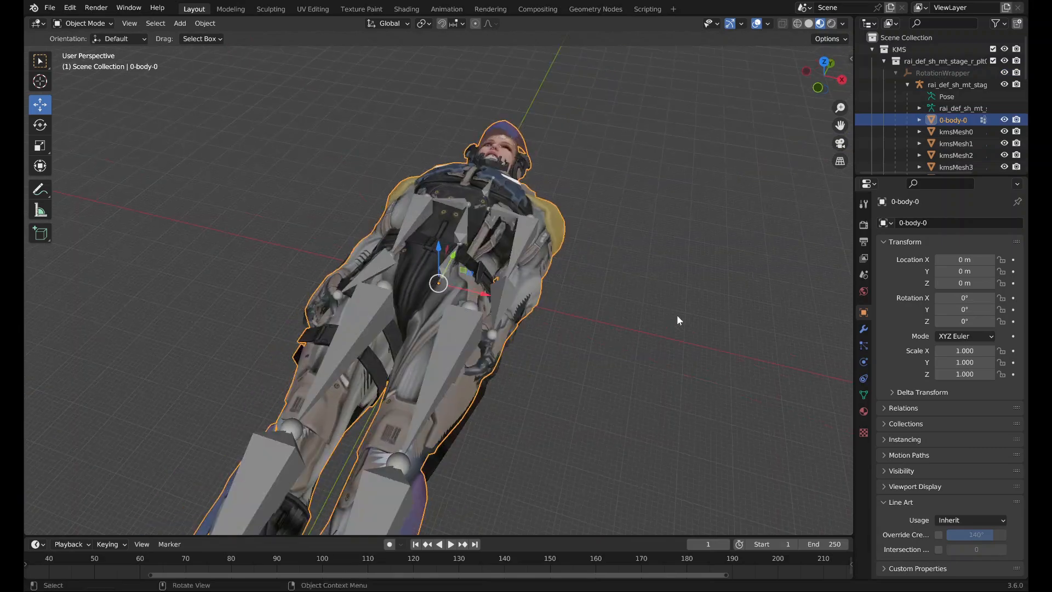
key("g")
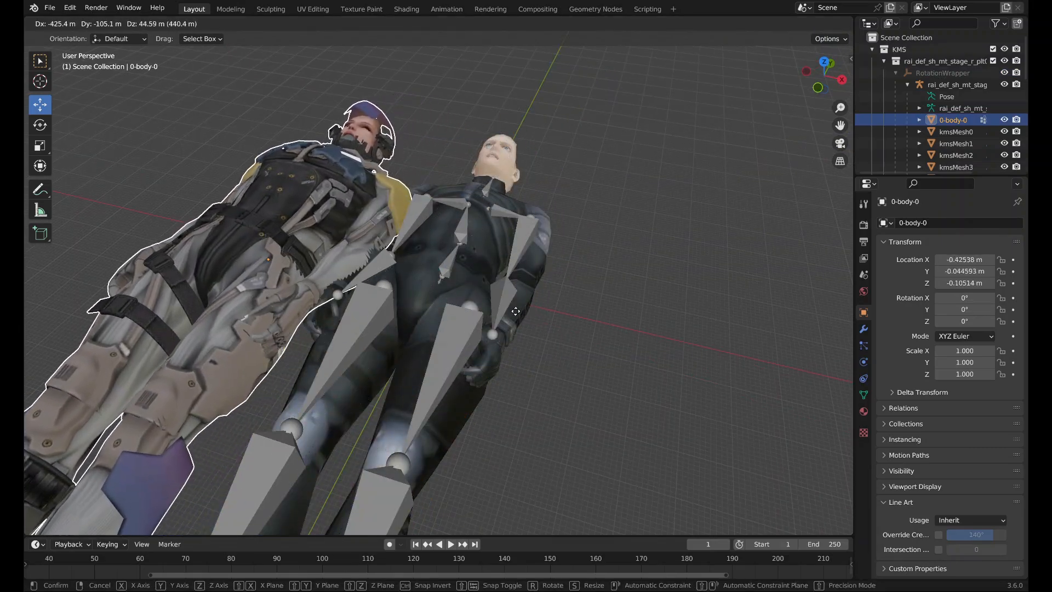
left_click(514, 310)
middle_click_drag(505, 321, 522, 360)
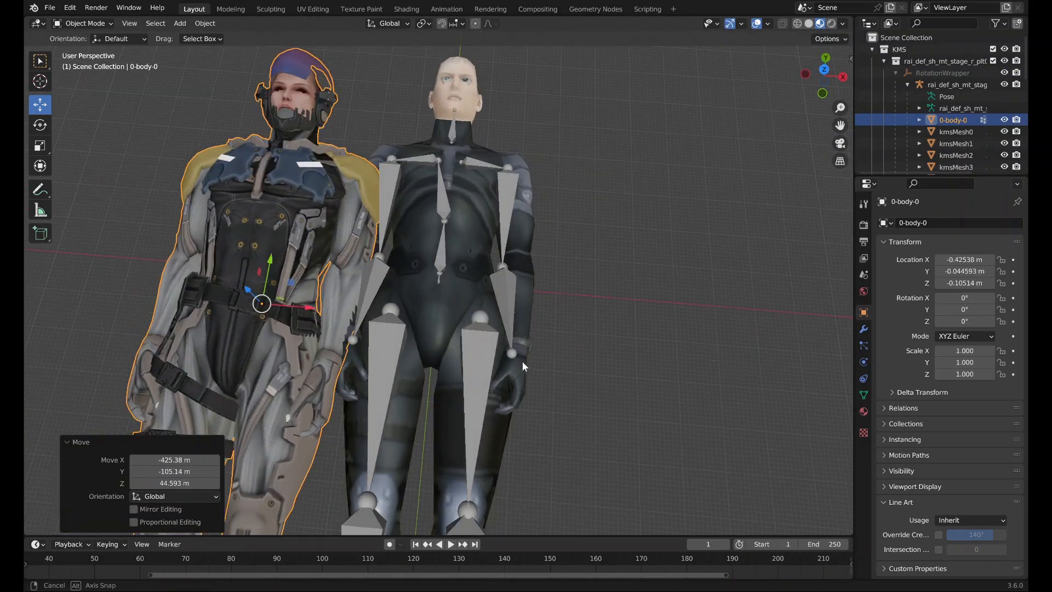
key("alt+g")
key("g")
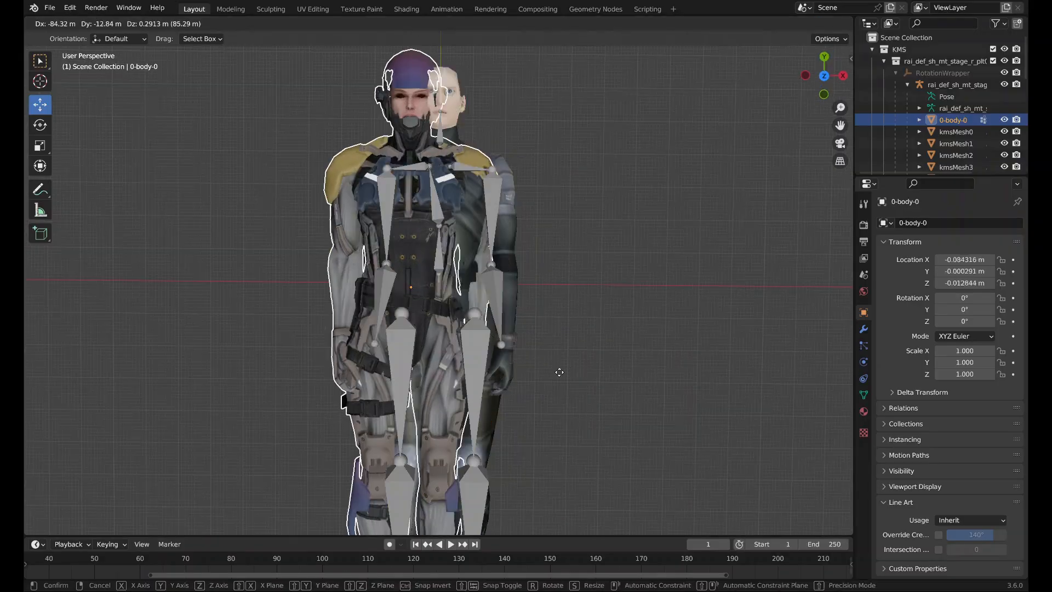
left_click(430, 358)
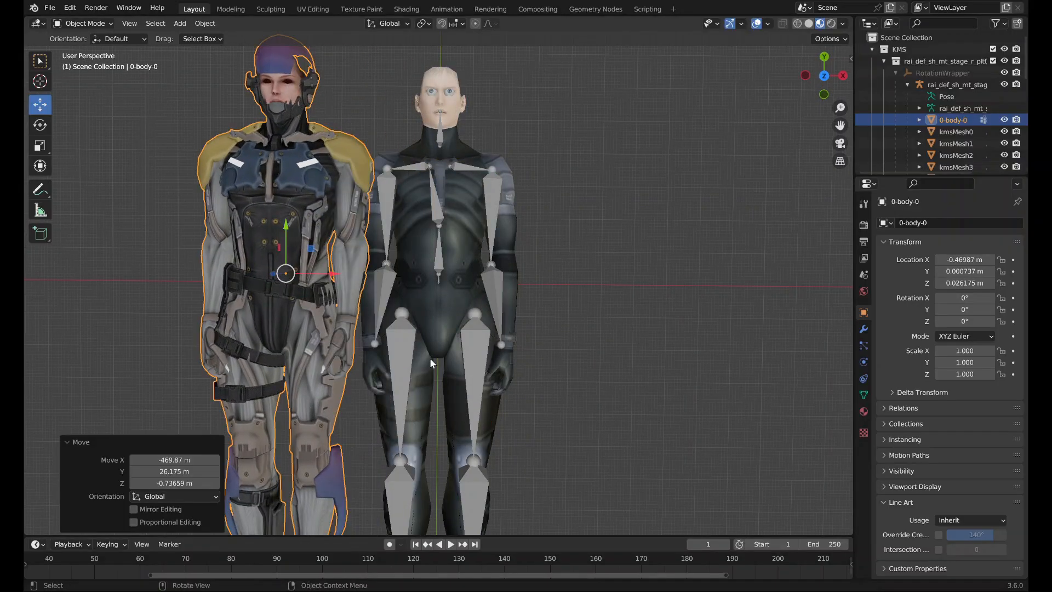
key("alt+g")
Move the kmsMesh1 waist piece aside to check it, and return it to its original position.
left_click(442, 301)
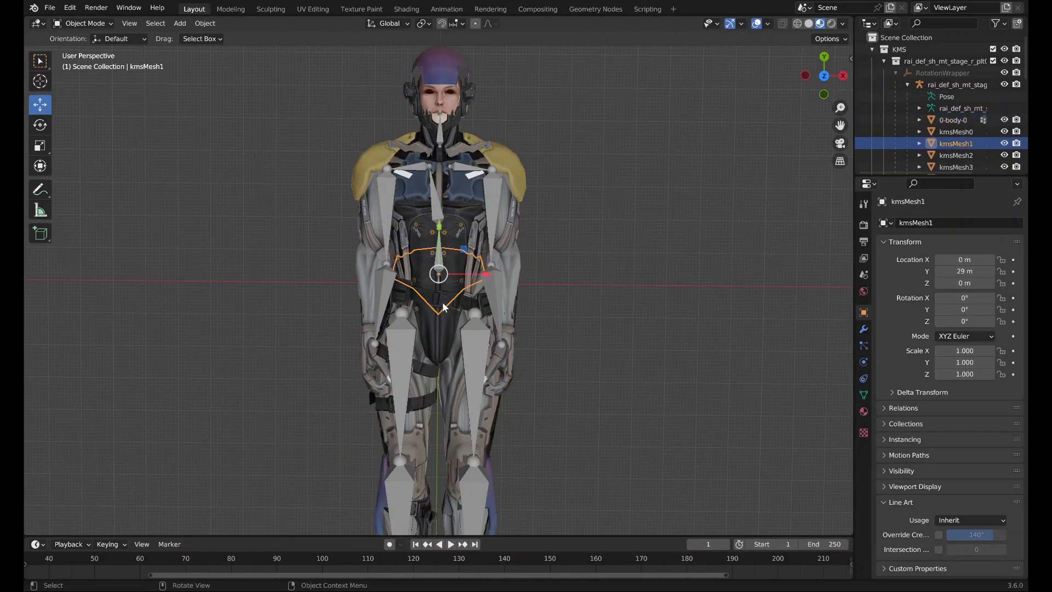
key("g")
left_click(334, 302)
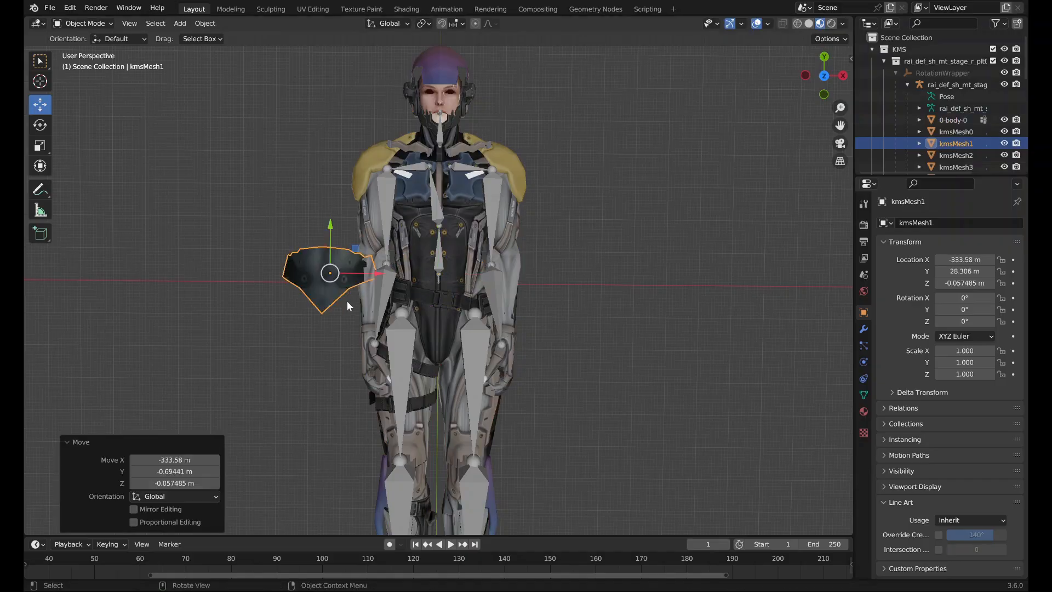
key("alt+g")
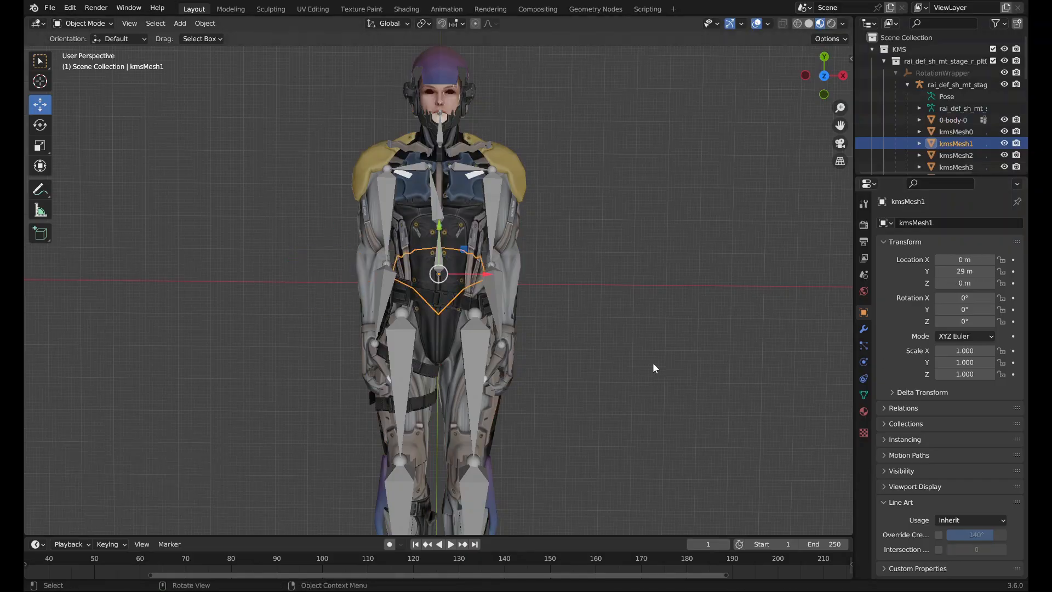
Reparent the 0-body-0 mesh from the armature to the RotationWrapper object.
left_click(494, 170)
middle_click_drag(563, 199, 553, 157)
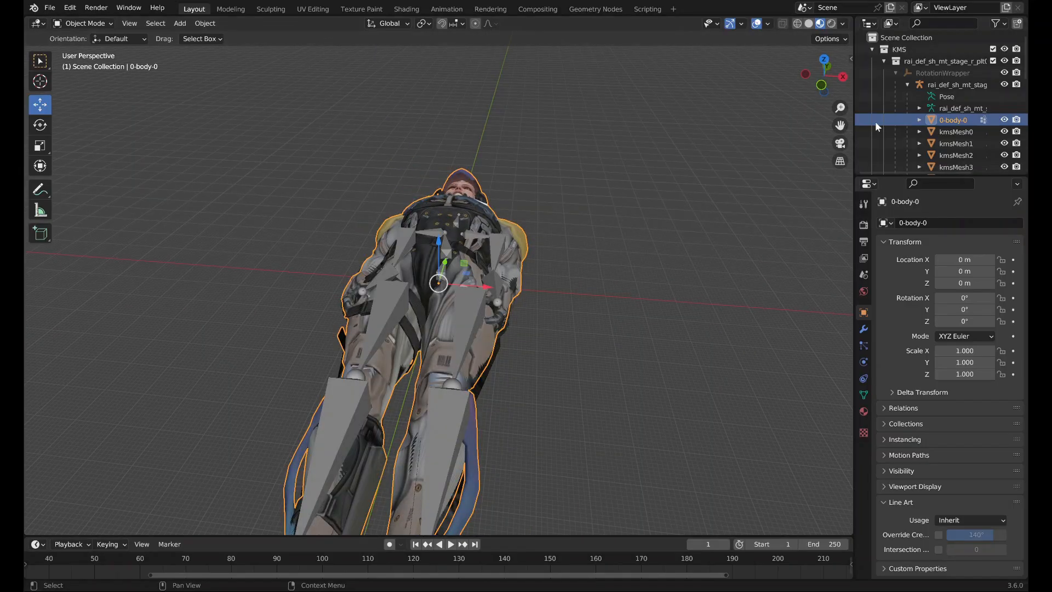
left_click(951, 85)
left_click(956, 120)
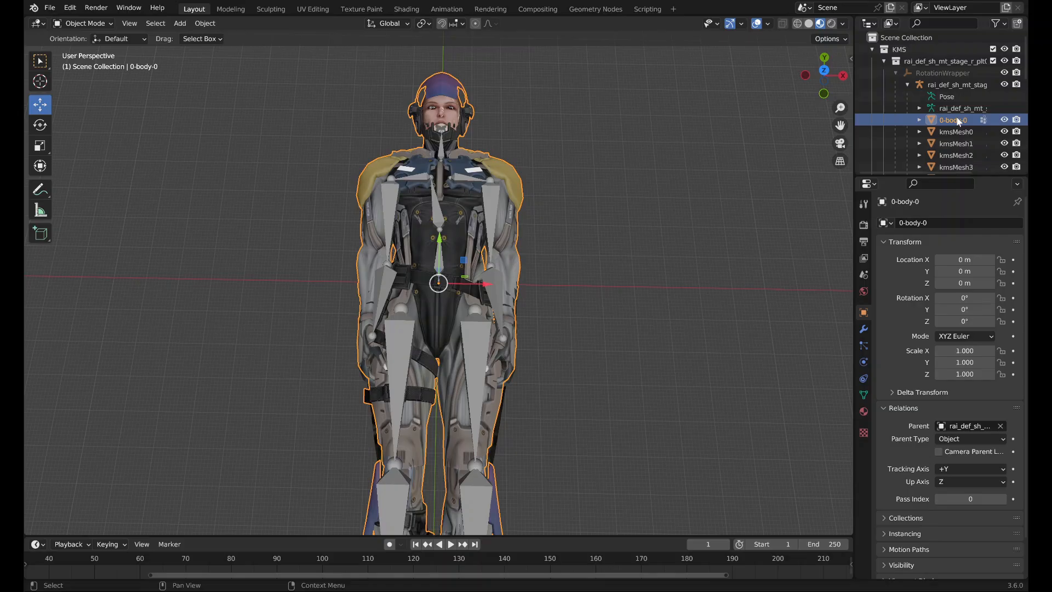
left_click_drag(957, 122, 952, 72)
scroll(544, 222, "down", 8)
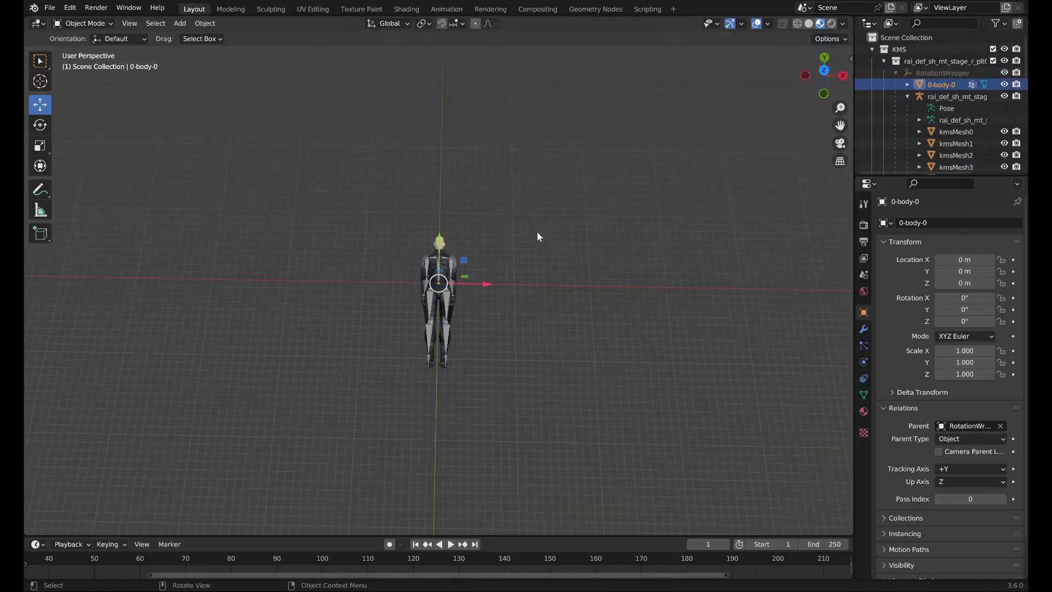
scroll(535, 238, "up", 10)
scroll(534, 235, "down", 4)
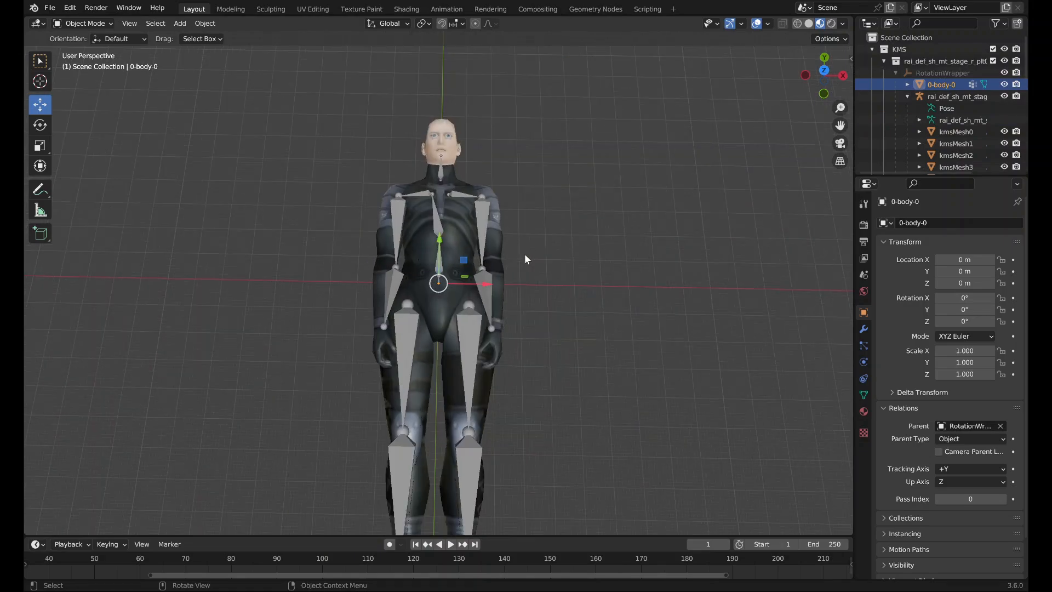
Scale the 0-body-0 mesh by 1000 on the X, Y and Z axes.
key("s")
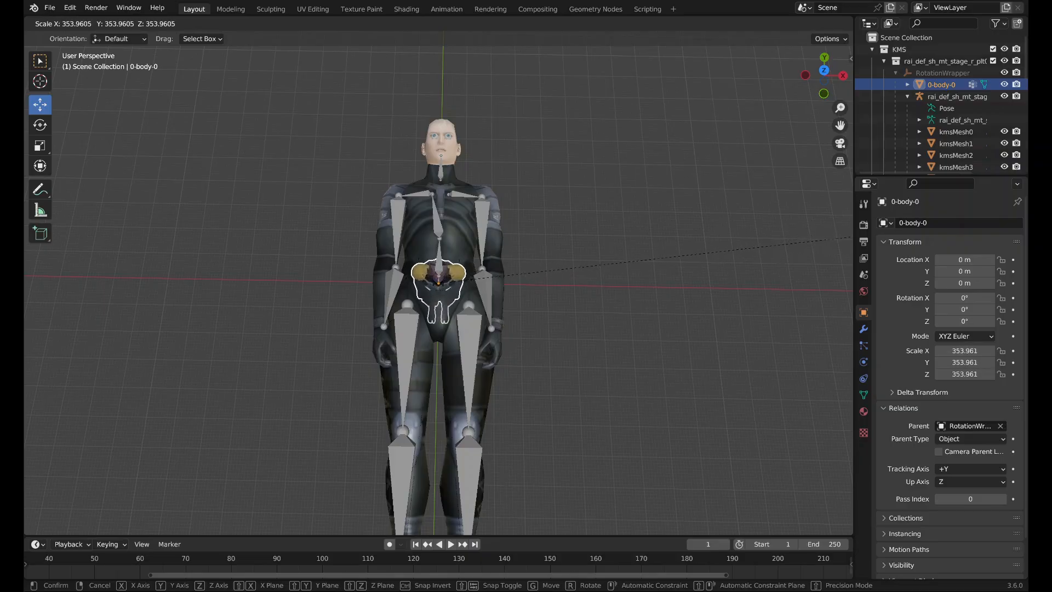
left_click(673, 401)
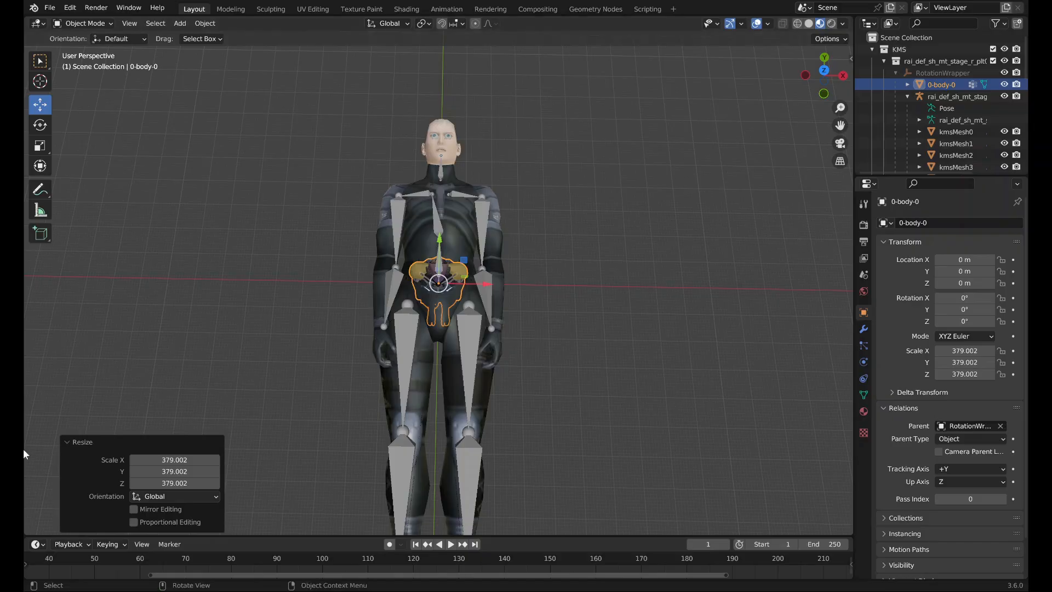
left_click(181, 461)
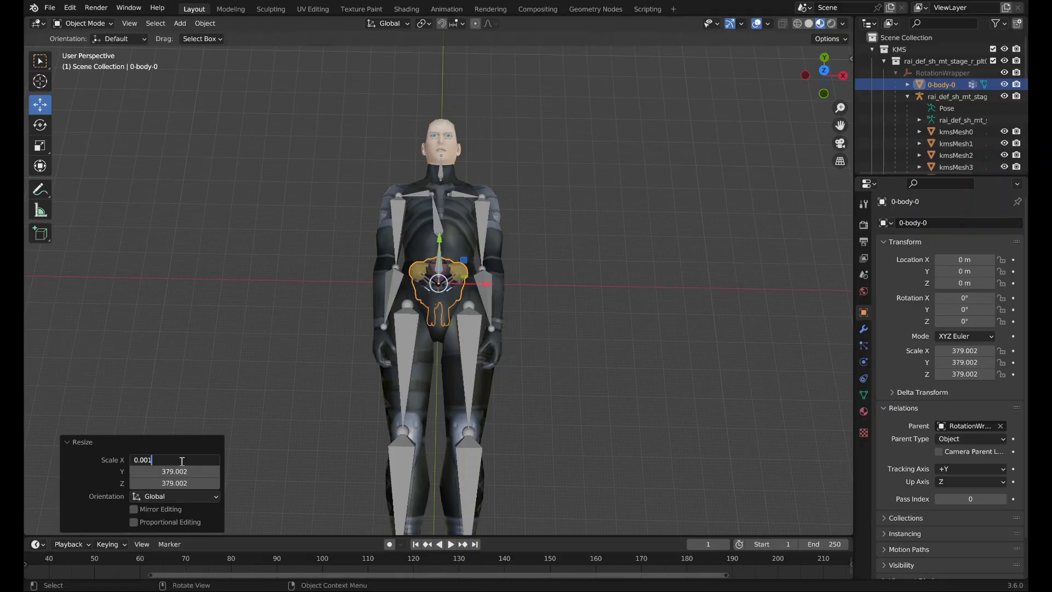
type("1000")
key("Return")
left_click(182, 471)
type("1")
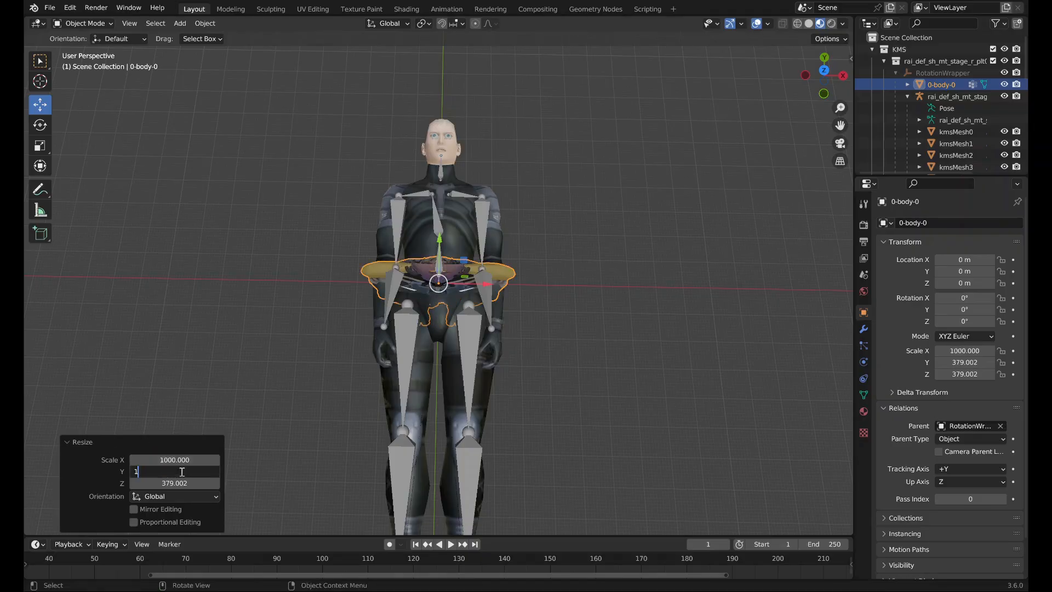
key("Return")
left_click(181, 483)
type("1000")
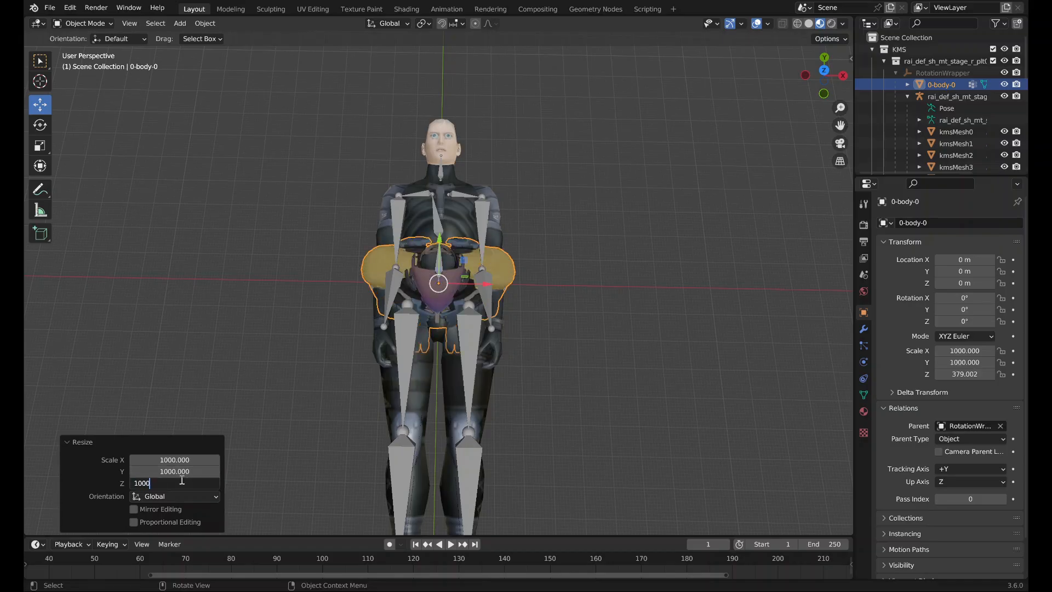
key("Return")
Set the X rotation of the 0-body-0 mesh to -90° to align it with the armature.
middle_click_drag(528, 330, 512, 316)
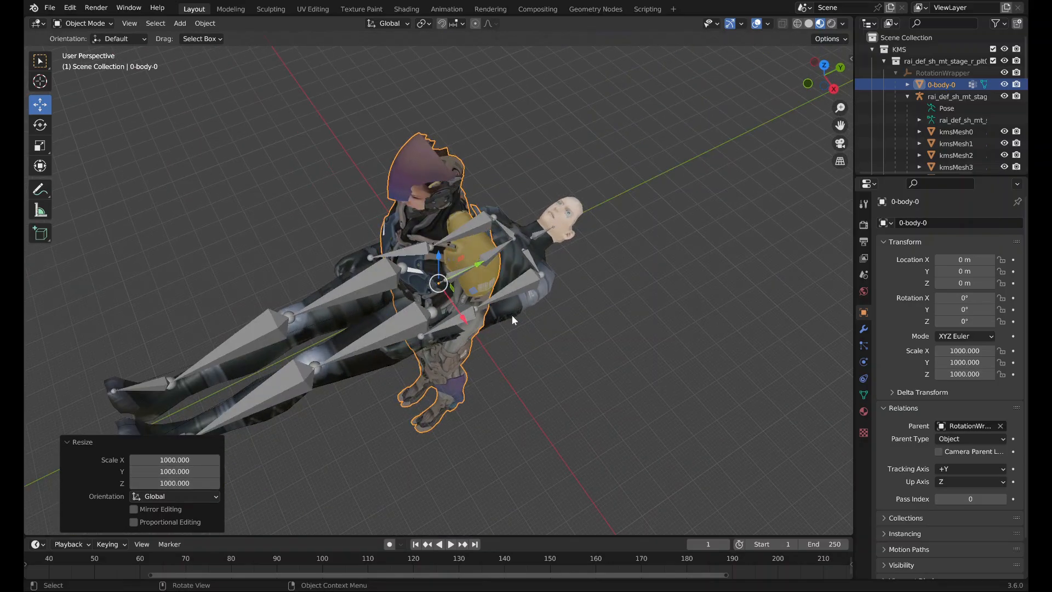
left_click(960, 296)
type("90")
key("Return")
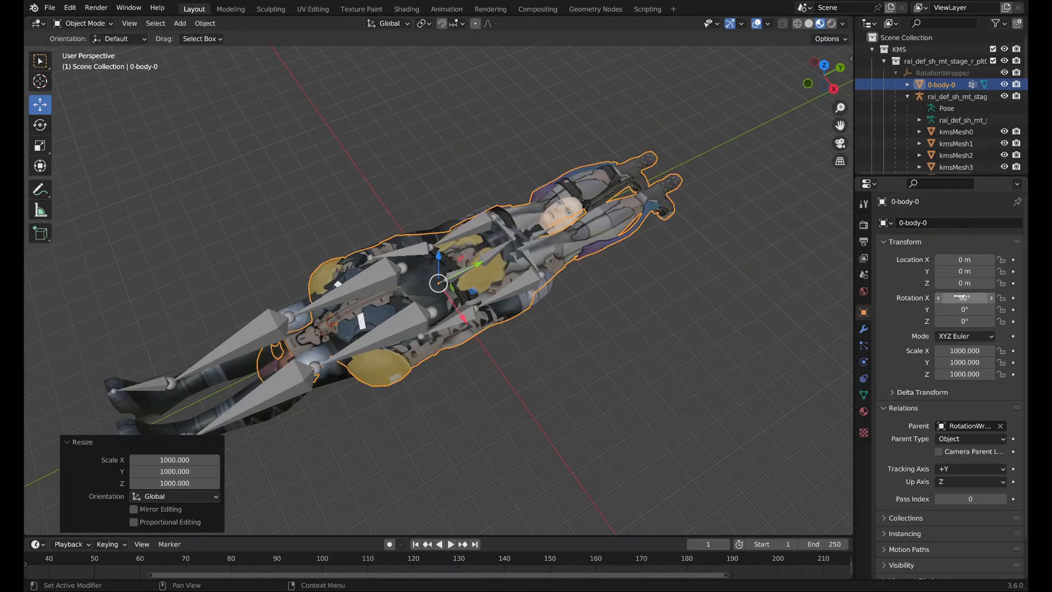
key("Return")
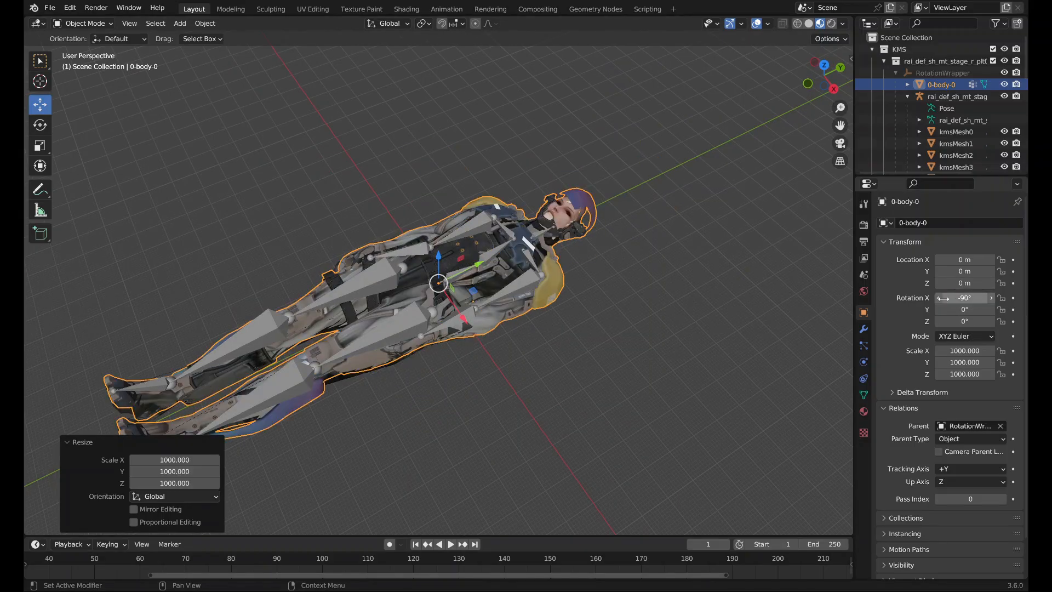
Apply all transforms to the 0-body-0 mesh and reparent it to the rai_def_sh_mt_stage_r_plt0_r armature.
key("ctrl+a")
left_click(739, 331)
middle_click_drag(739, 330, 657, 321)
middle_click_drag(591, 319, 598, 339)
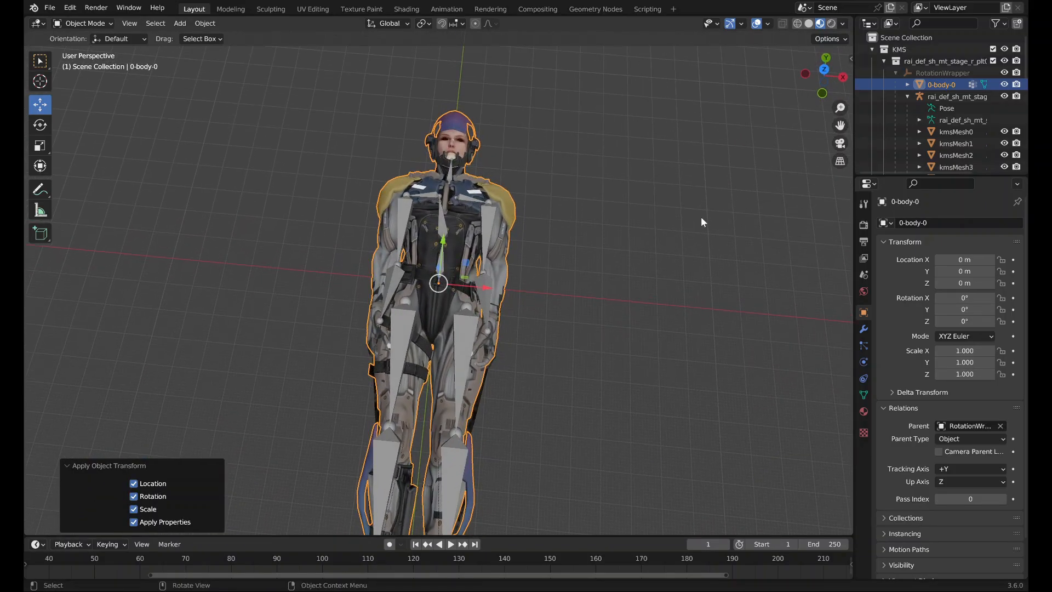
left_click_drag(941, 85, 944, 97)
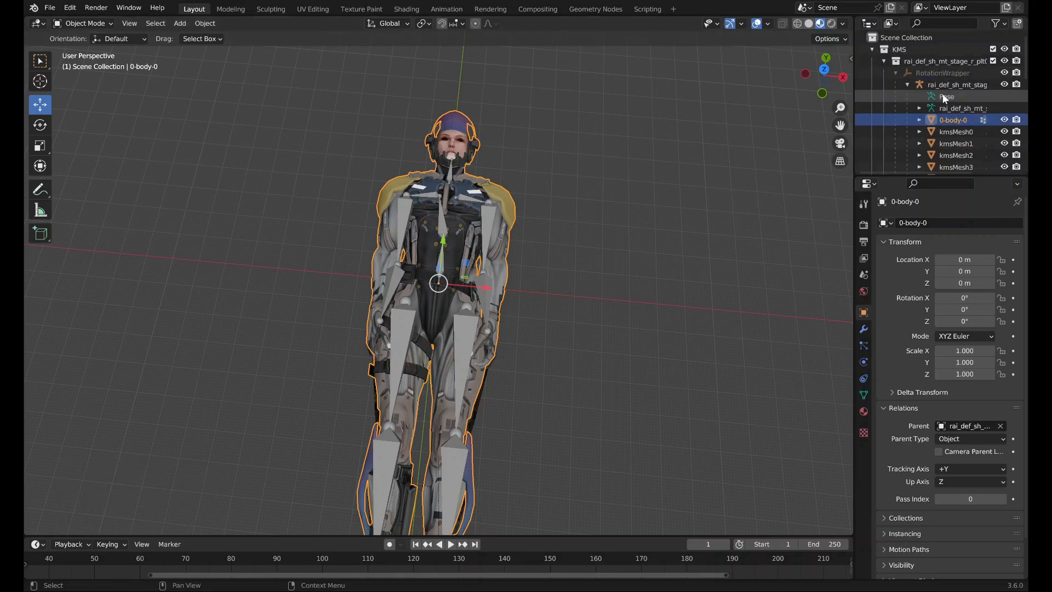
Move the 0-body-0 mesh off the original body to compare them, and undo the move.
middle_click_drag(607, 294, 599, 295)
key("g")
left_click(493, 278)
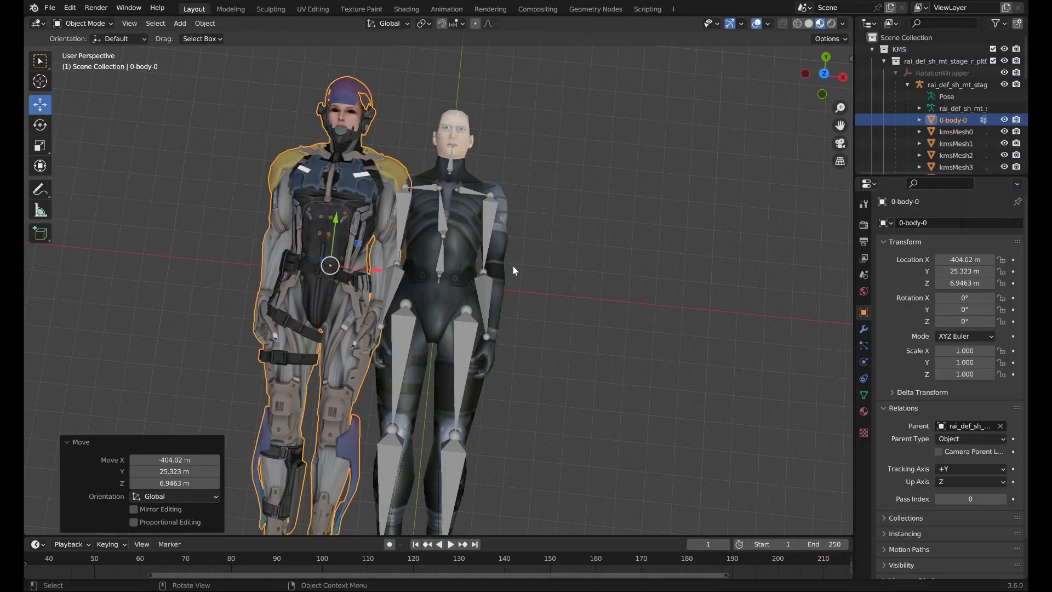
key("ctrl+z")
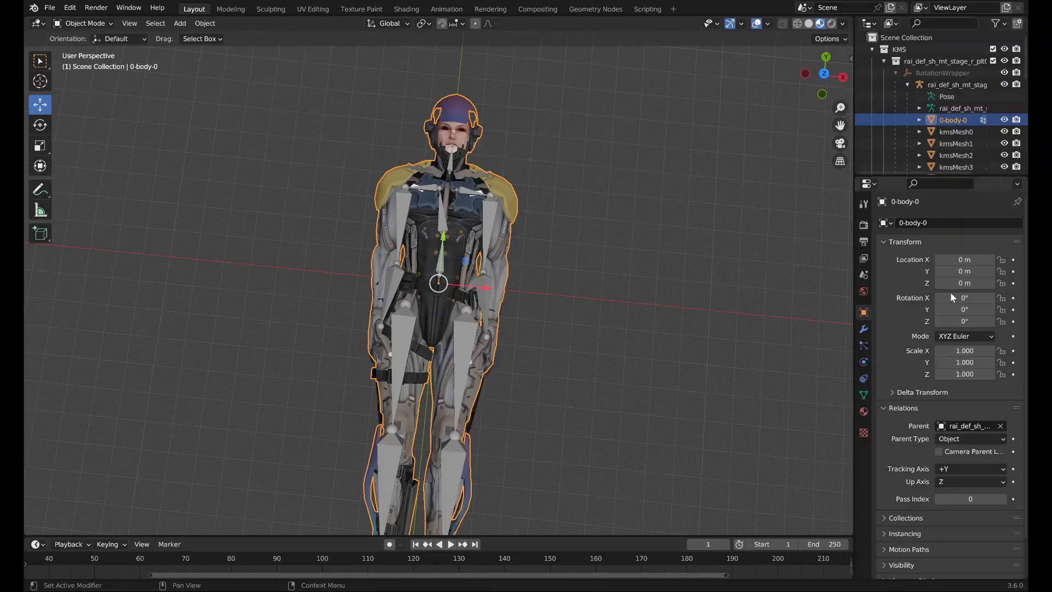
Expand the delta transform of 0-body-0, and undo its reparenting to the armature and its applied transforms.
left_click(914, 392)
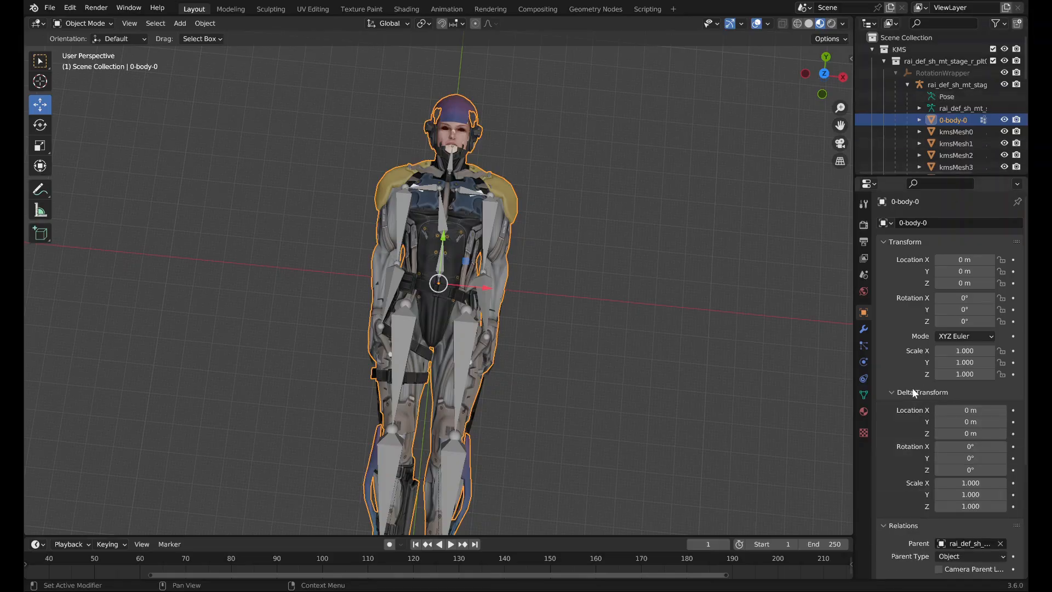
left_click(968, 133)
key("ctrl+z")
key("ctrl+z")
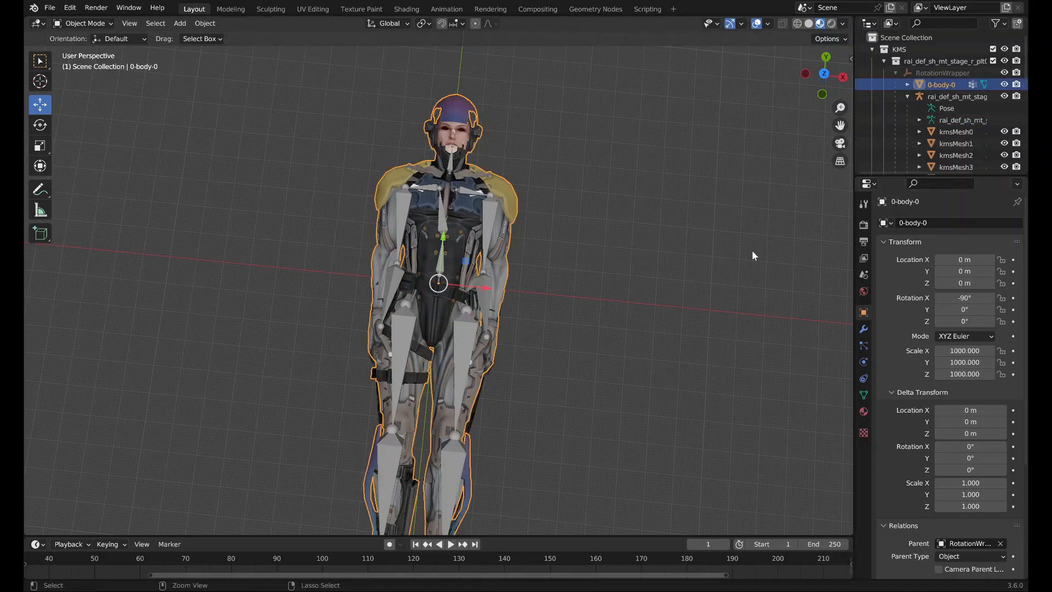
Redo the applied transforms of the 0-body-0 mesh and its reparenting to the armature.
key("ctrl+shift+z")
key("ctrl+shift+z")
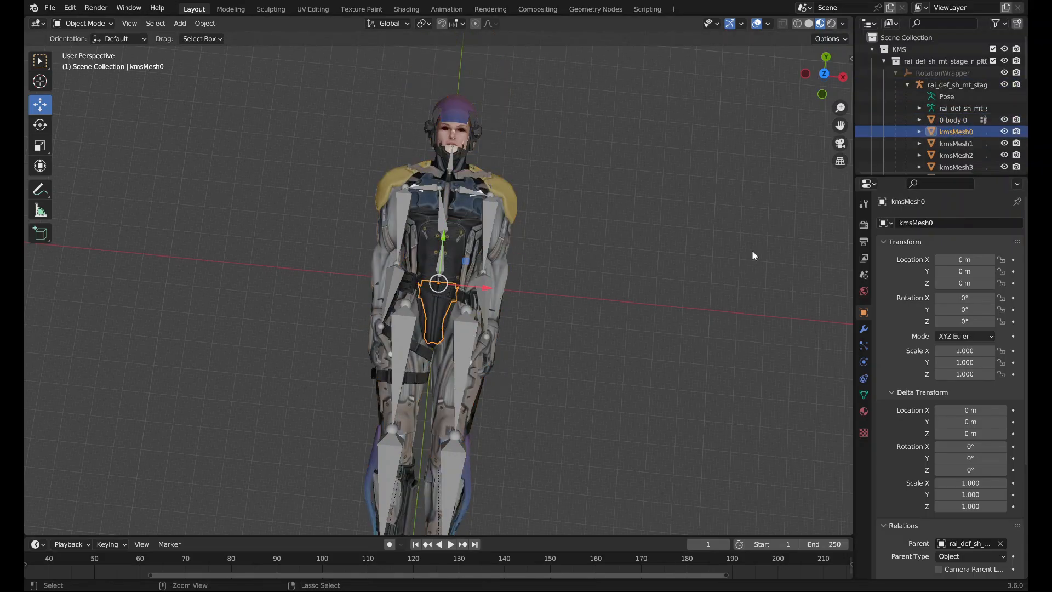
key("ctrl+z")
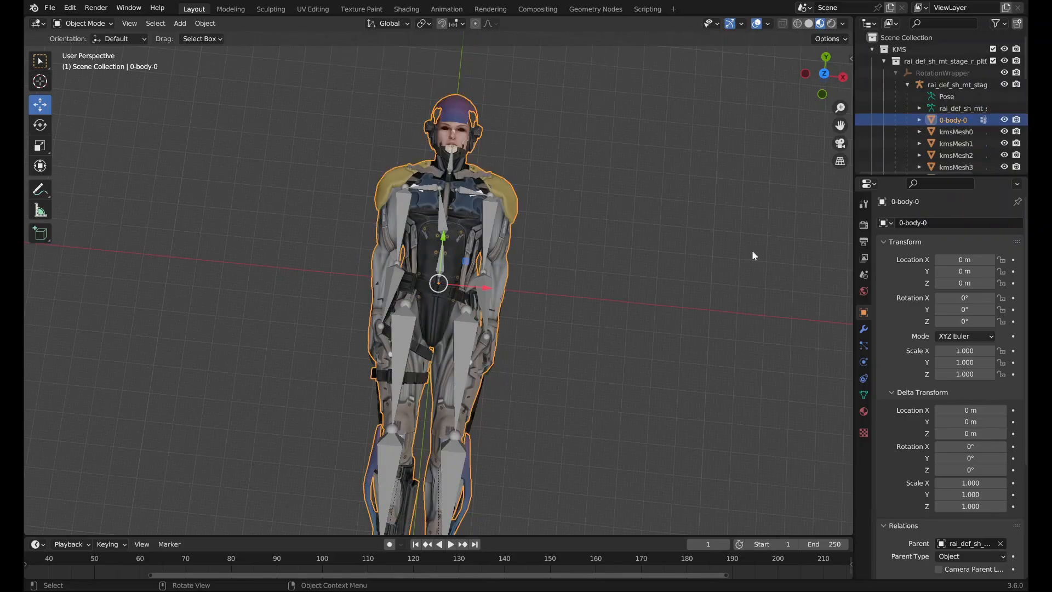
Move 0-body-0 aside from the original body to compare their orientation, and undo the move.
key("g")
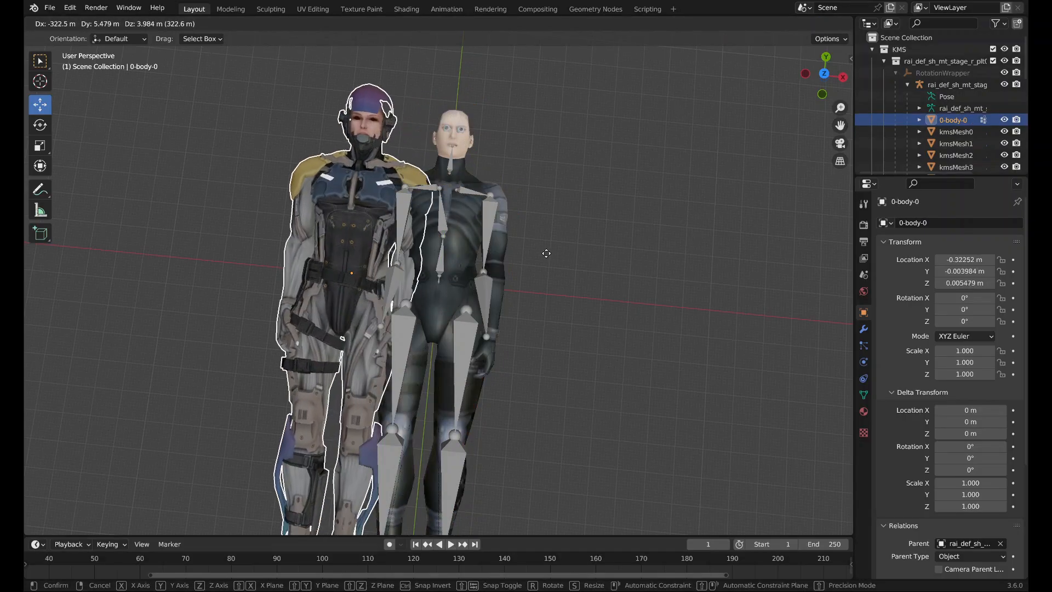
left_click(542, 252)
key("ctrl+z")
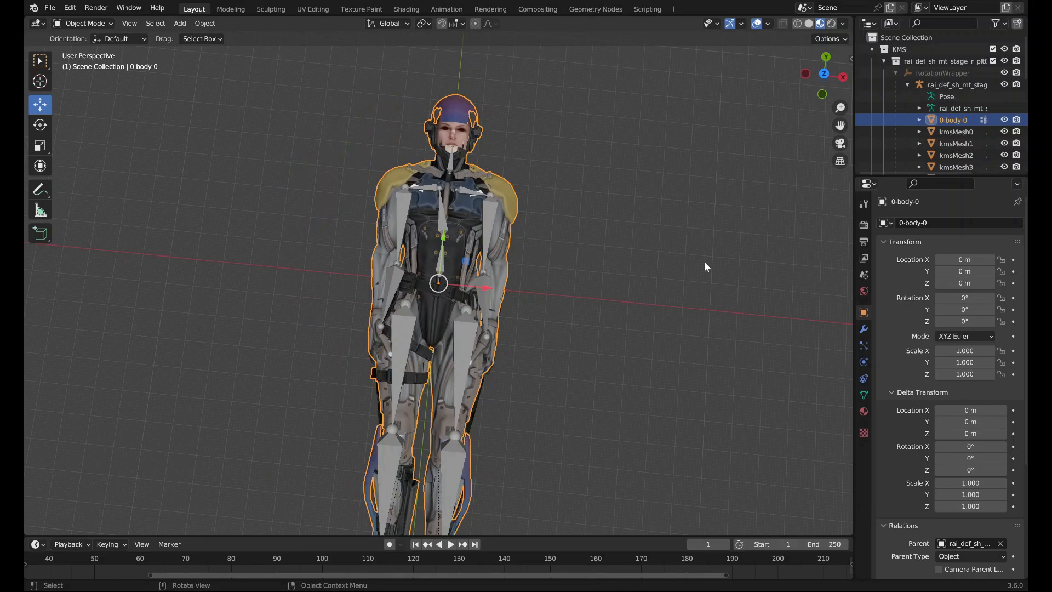
Set the X rotation of RotationWrapper to 90° so the armature and body stand upright.
left_click(956, 86)
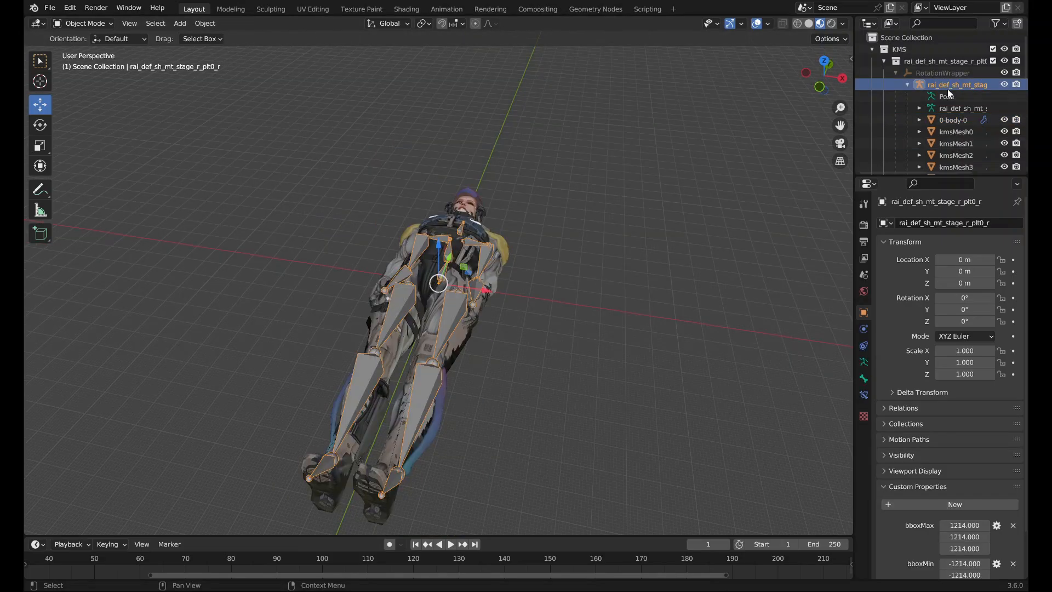
scroll(763, 283, "up", 3)
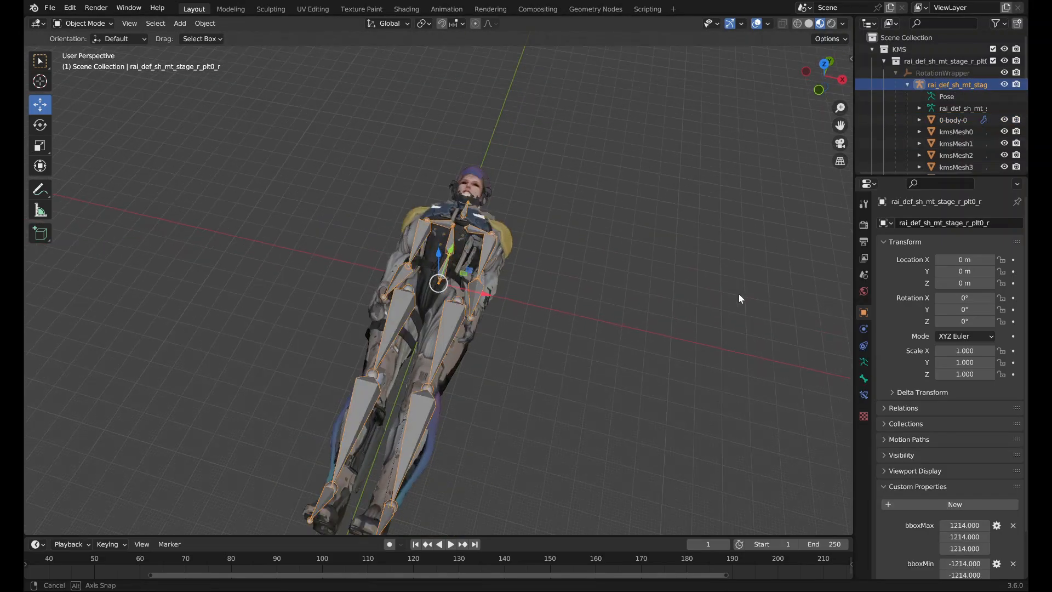
middle_click_drag(740, 298, 716, 305)
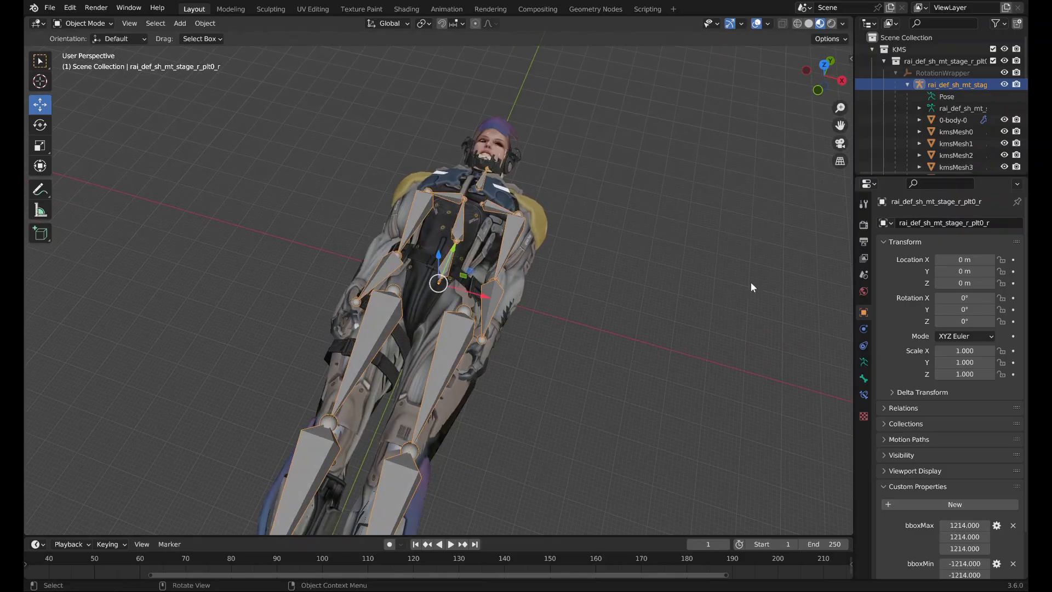
left_click(945, 73)
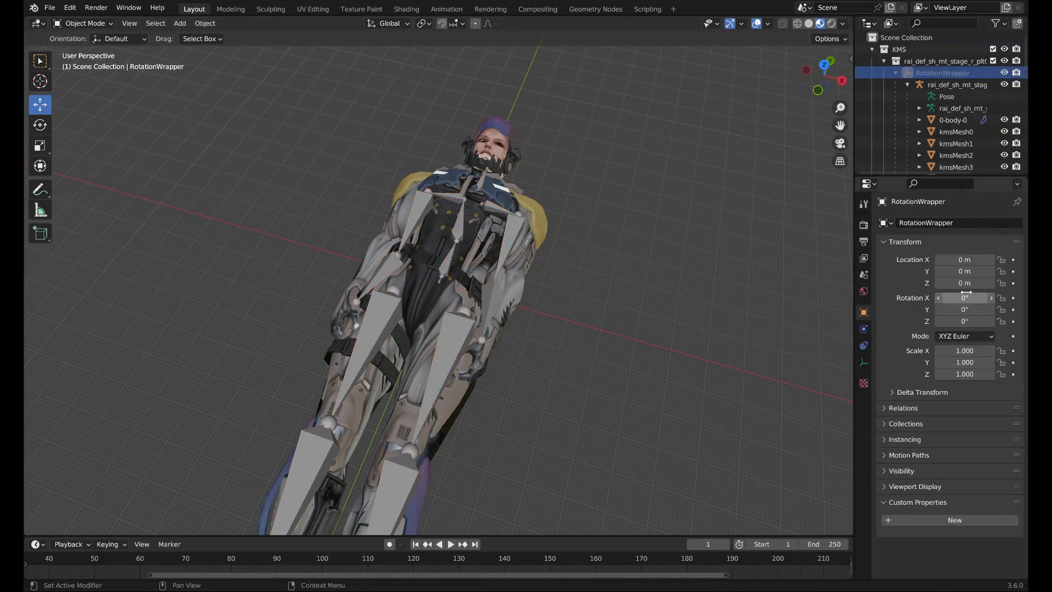
left_click(967, 296)
type("90")
key("Return")
Scale RotationWrapper to 0.001 on the X, Y and Z axes.
left_click(953, 349)
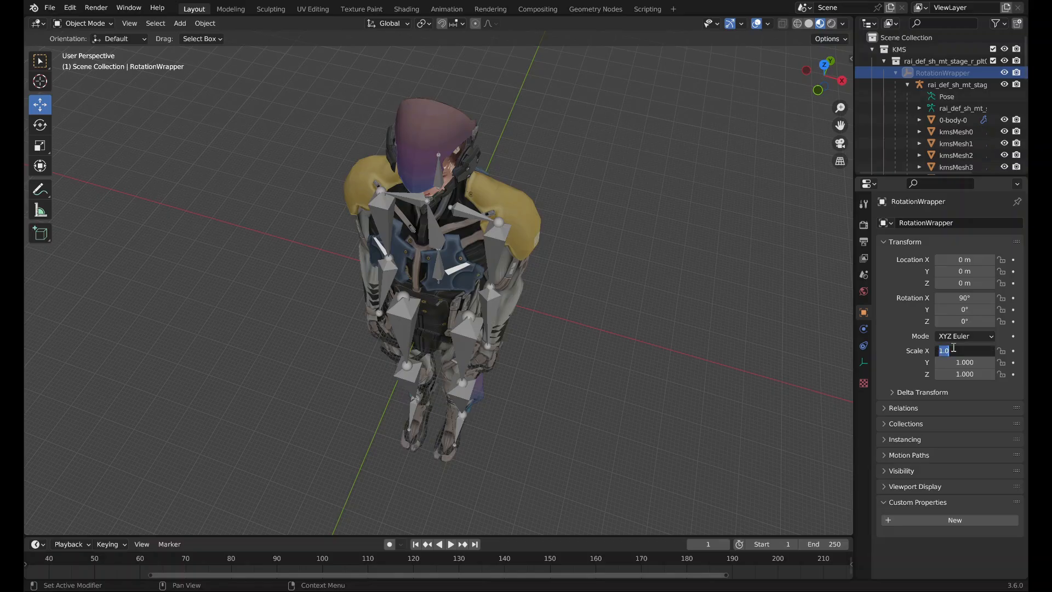
key("Return")
left_click(959, 361)
type("0.001")
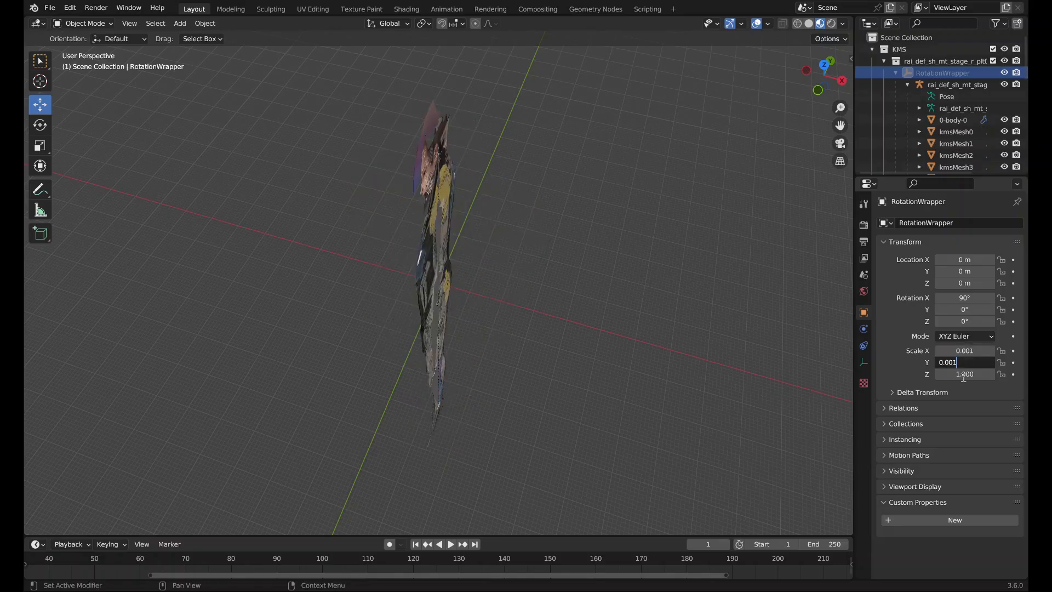
key("Return")
left_click(964, 375)
type("0.001")
key("Return")
scroll(547, 369, "up", 20)
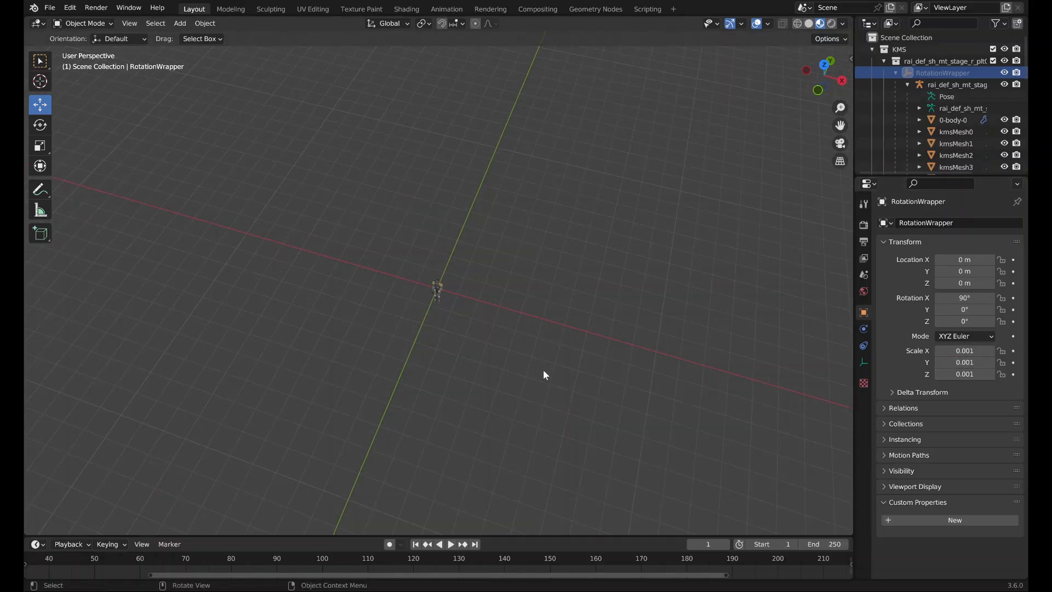
middle_click_drag(581, 272, 601, 317)
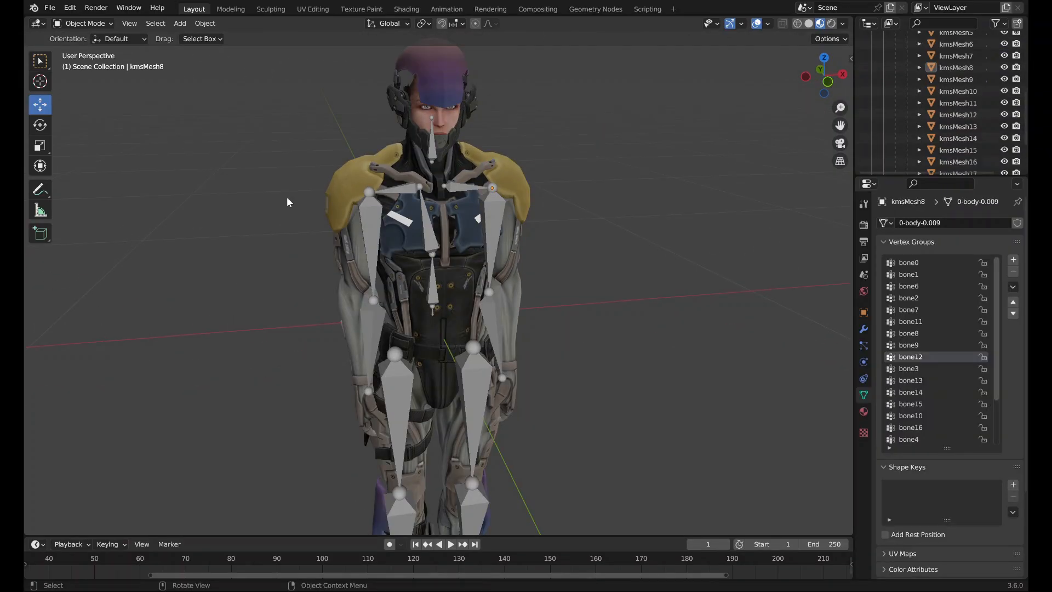
Join all the split body pieces, kmsMesh0 to kmsMesh20, back into a single object.
left_click(504, 168)
middle_click_drag(504, 168, 554, 211)
scroll(986, 123, "down", 3)
left_click(969, 151)
scroll(969, 148, "up", 7)
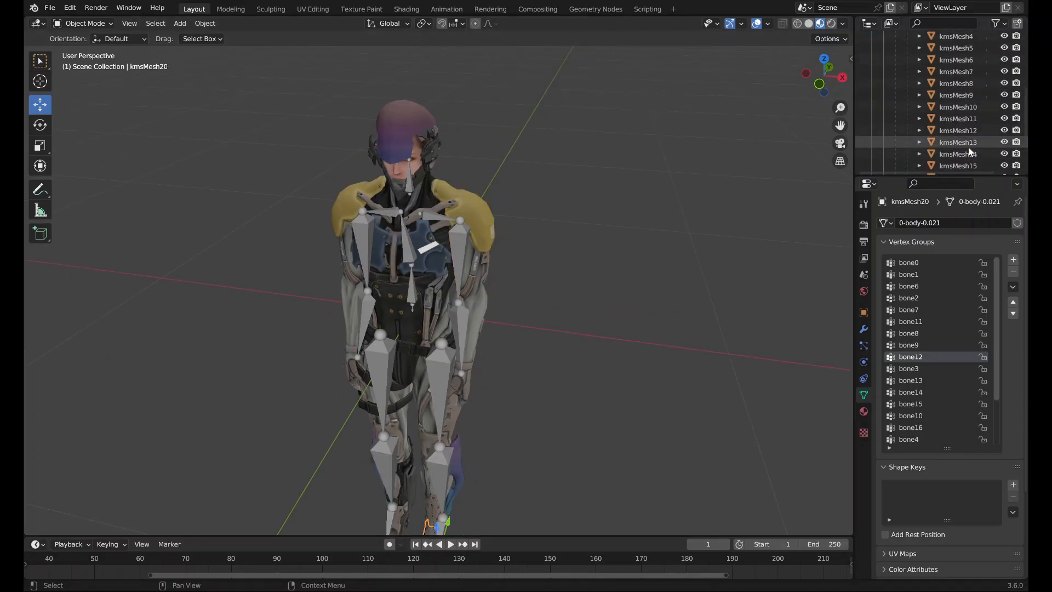
left_click(955, 73, "shift")
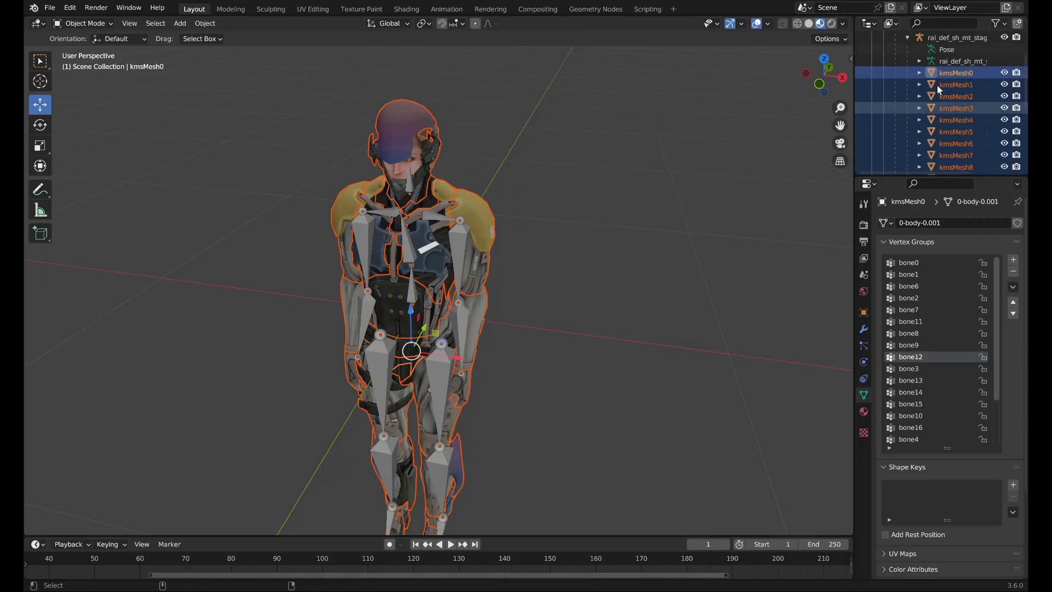
key("ctrl+j")
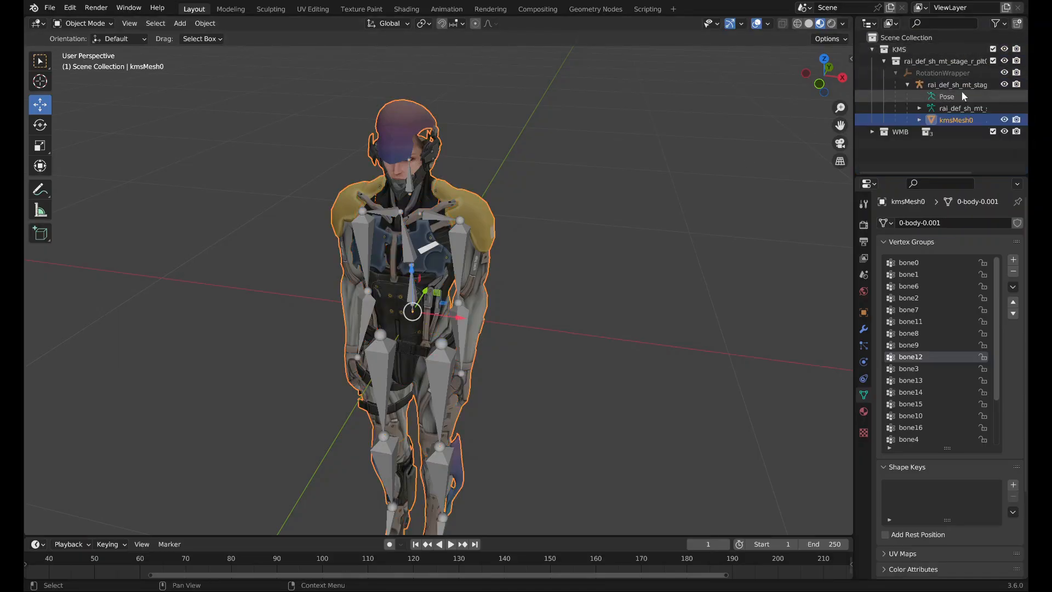
Rename the joined body object as mesh.
double_click(958, 120)
type("mes")
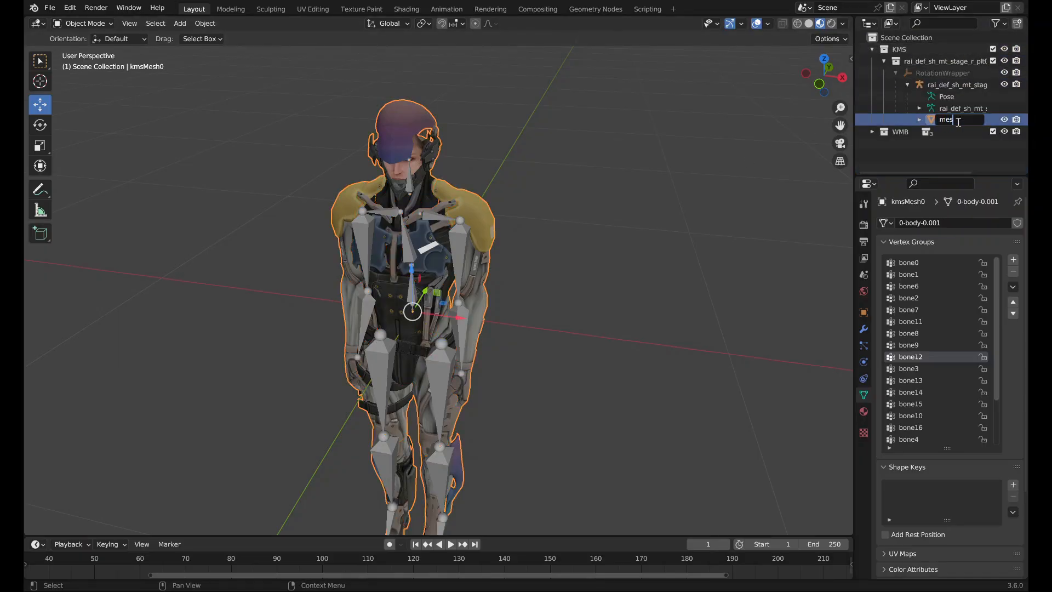
type("h")
key("Return")
middle_click_drag(592, 205, 509, 177)
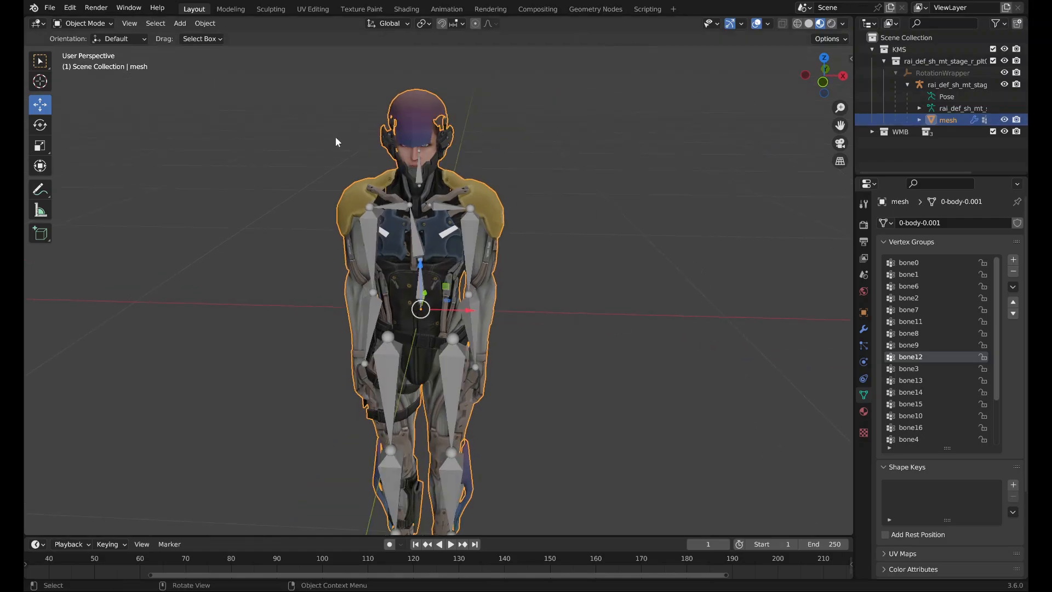
Limit the total bone weights per vertex to 2 for all vertex groups of the joined mesh.
left_click(104, 23)
left_click(107, 86)
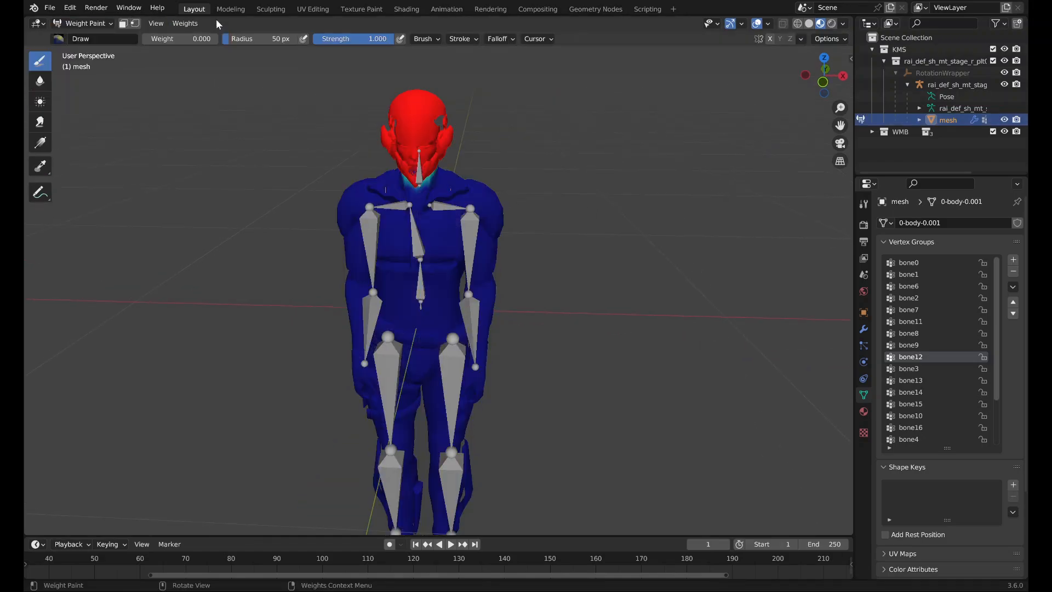
left_click(187, 23)
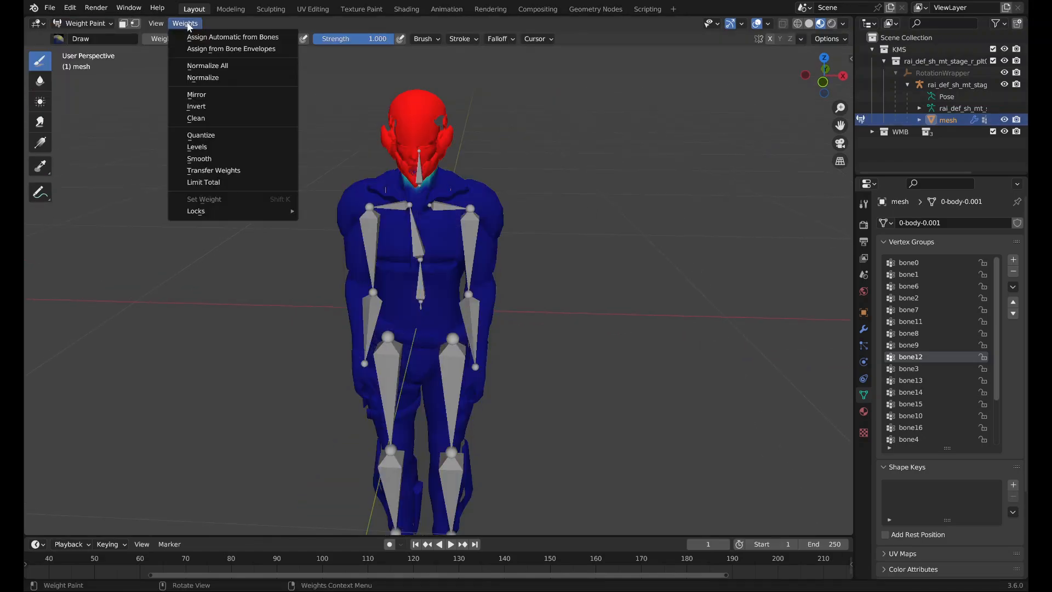
left_click(223, 183)
left_click(171, 522)
type("2")
key("Return")
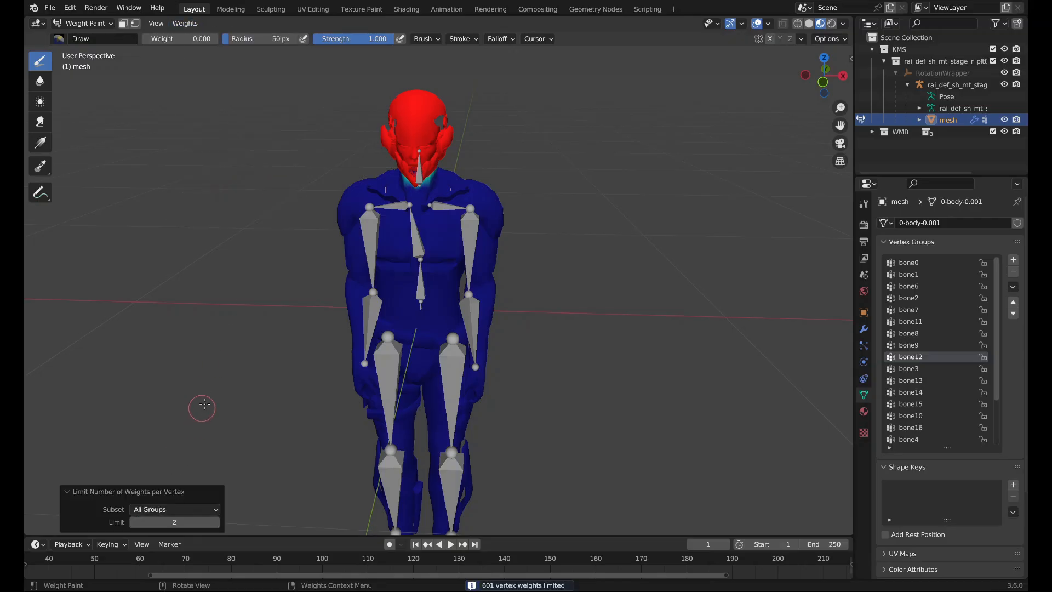
middle_click_drag(576, 132, 503, 396)
scroll(533, 292, "up", 3)
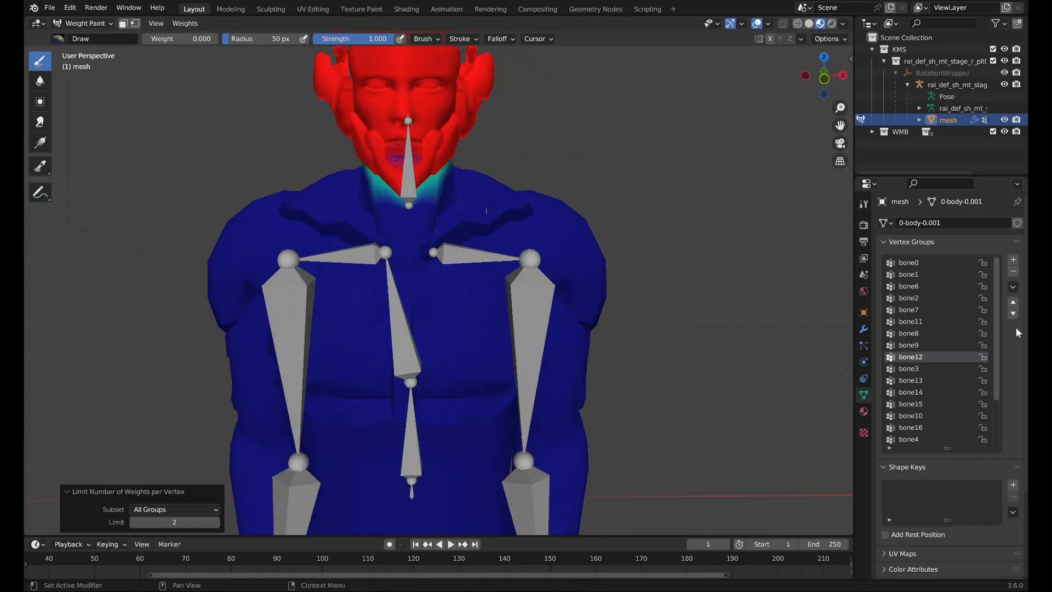
Leave Weight Paint mode and put the rai_def_sh_mt_stage_r_plt0_r armature in Pose Mode.
left_click(84, 23)
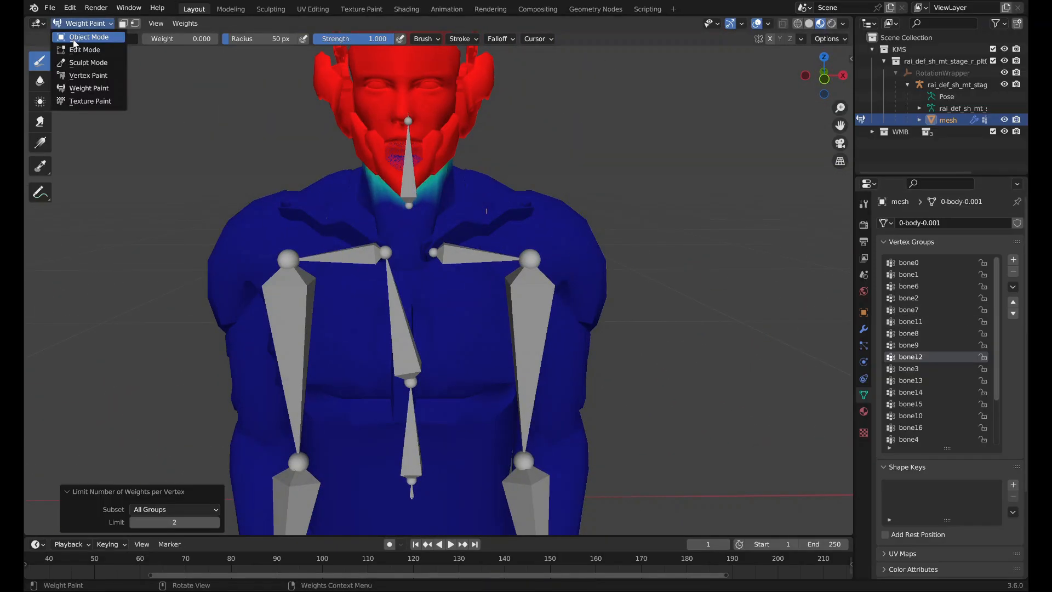
left_click(104, 26)
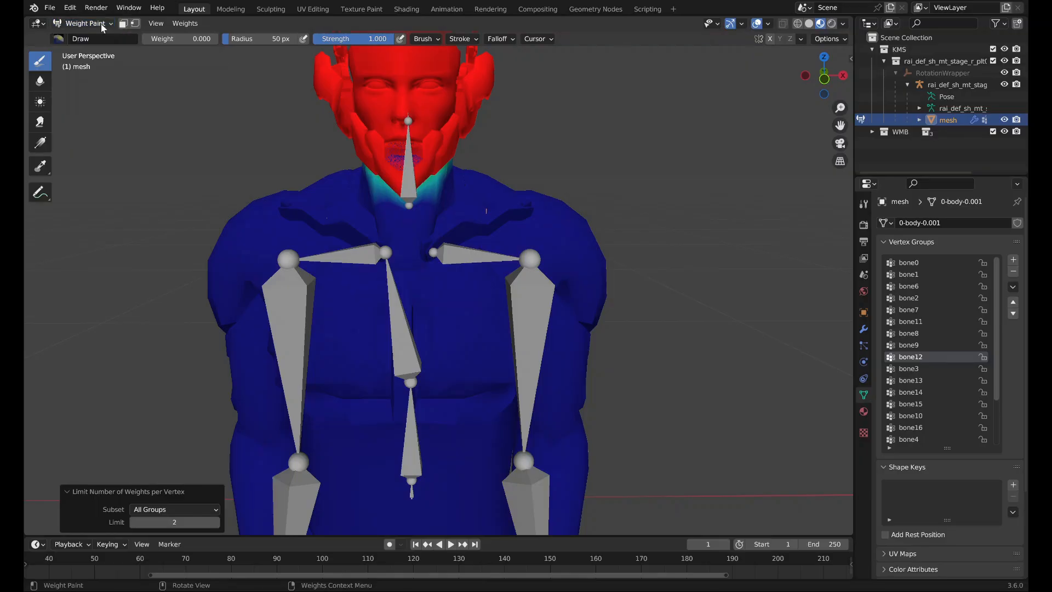
middle_click_drag(405, 212, 422, 219)
scroll(422, 220, "down", 4)
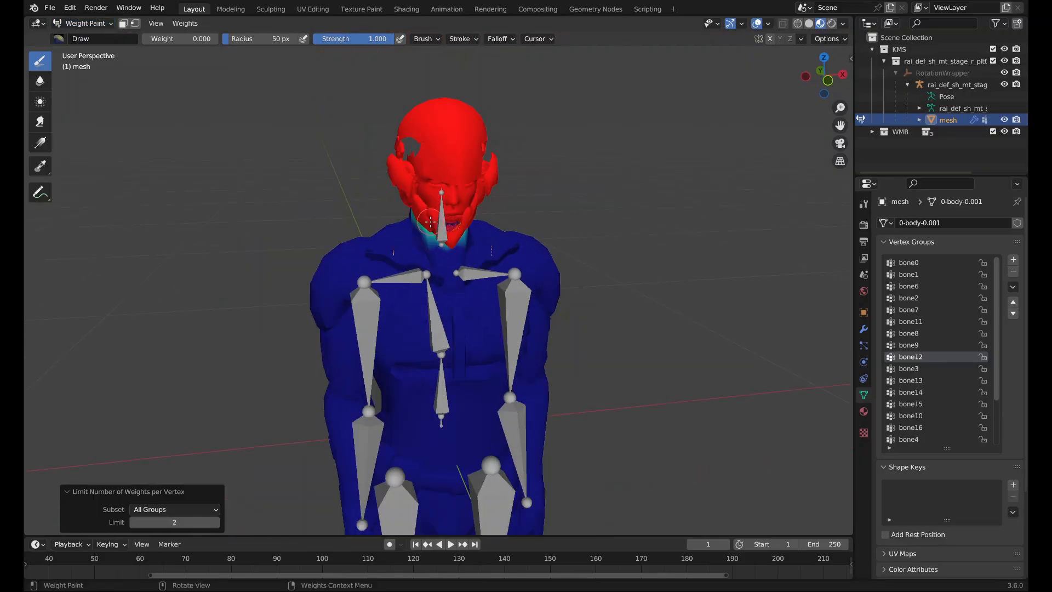
left_click(86, 23)
left_click(87, 36)
left_click(401, 305)
key("ctrl+Tab")
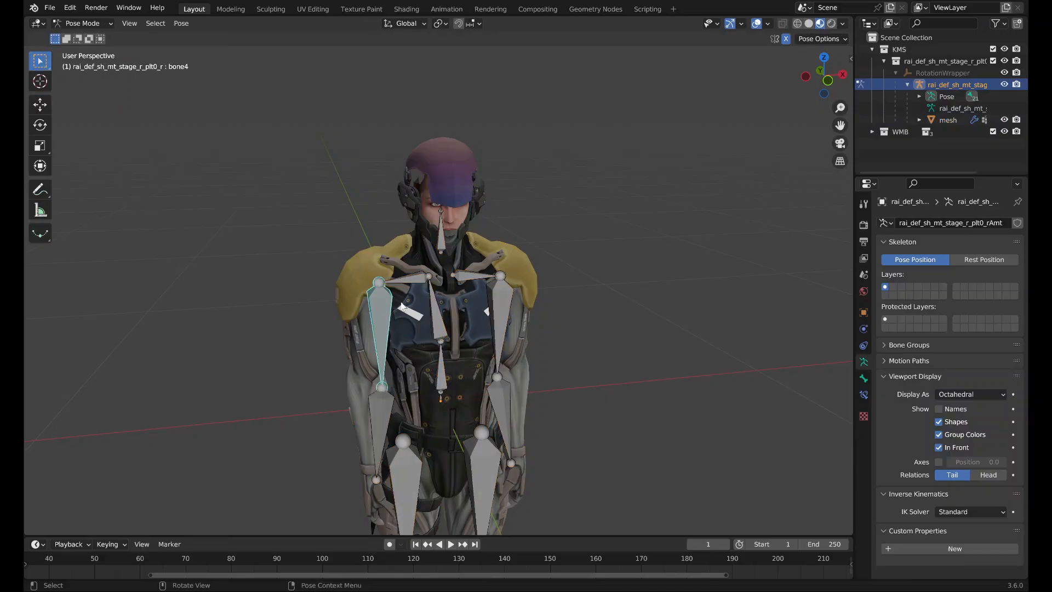
Rotate the upper-arm bone bone4 to test the mesh deformation, and undo the rotation.
key("r")
left_click(496, 409)
middle_click_drag(446, 377, 536, 308)
scroll(458, 336, "up", 3)
key("ctrl+z")
scroll(538, 322, "down", 5)
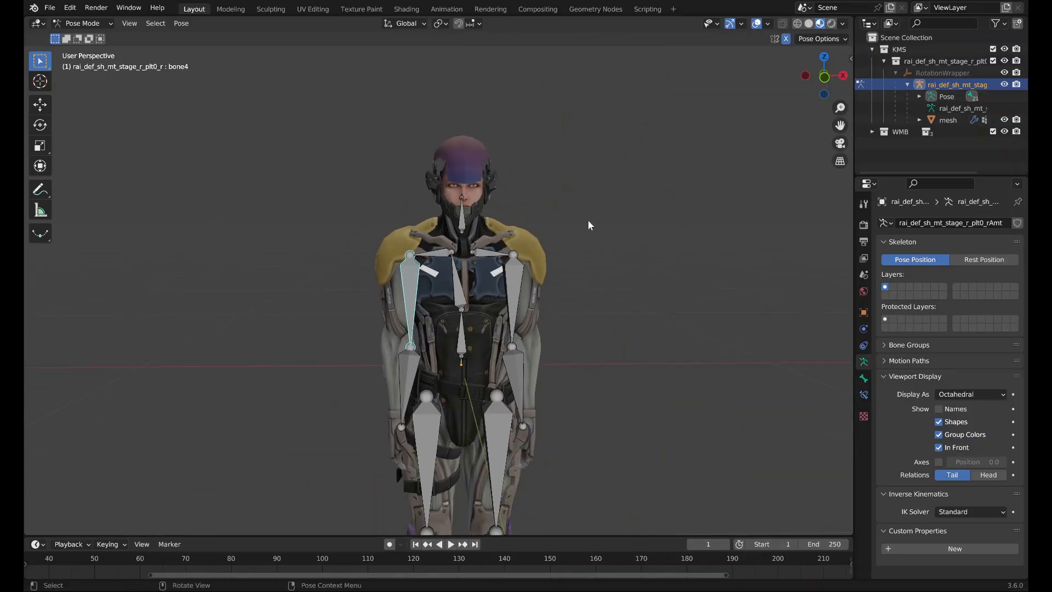
Return to Object Mode and split the joined mesh by bone with the SeaLouse tool.
left_click(947, 120)
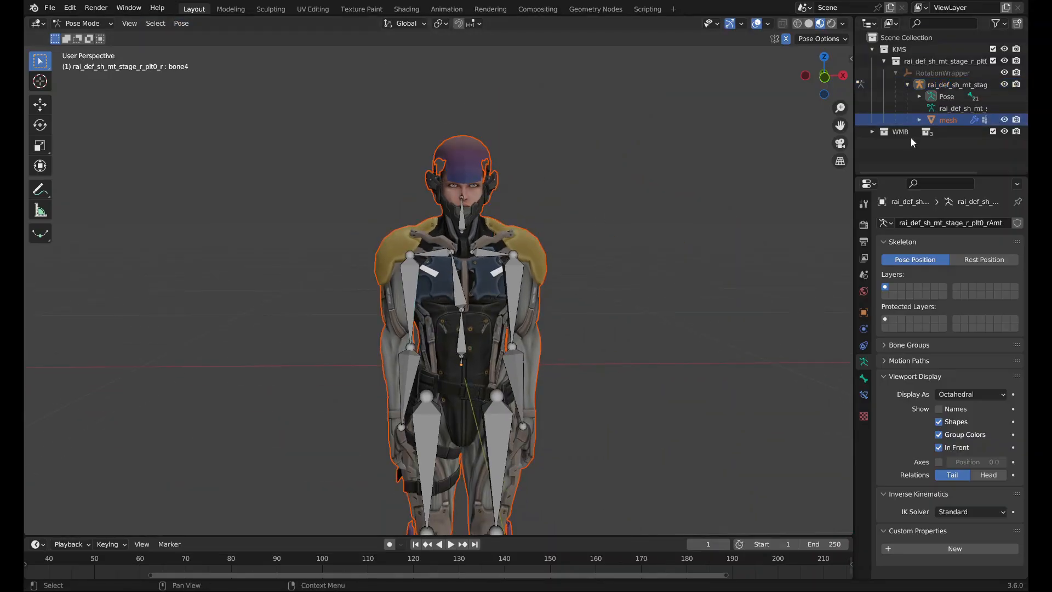
left_click(82, 23)
left_click(88, 34)
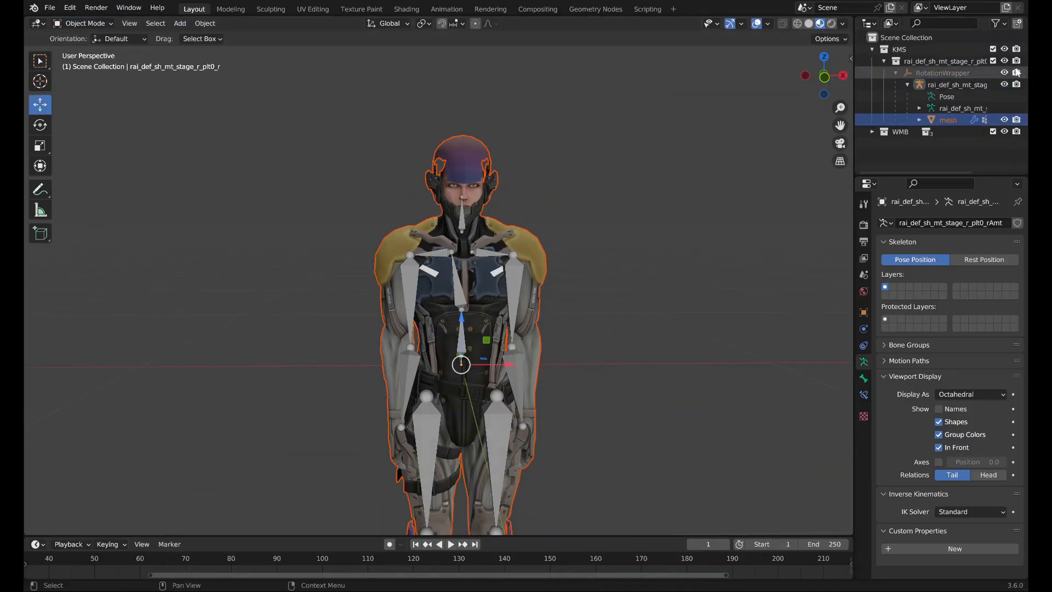
left_click(949, 120)
left_click(205, 23)
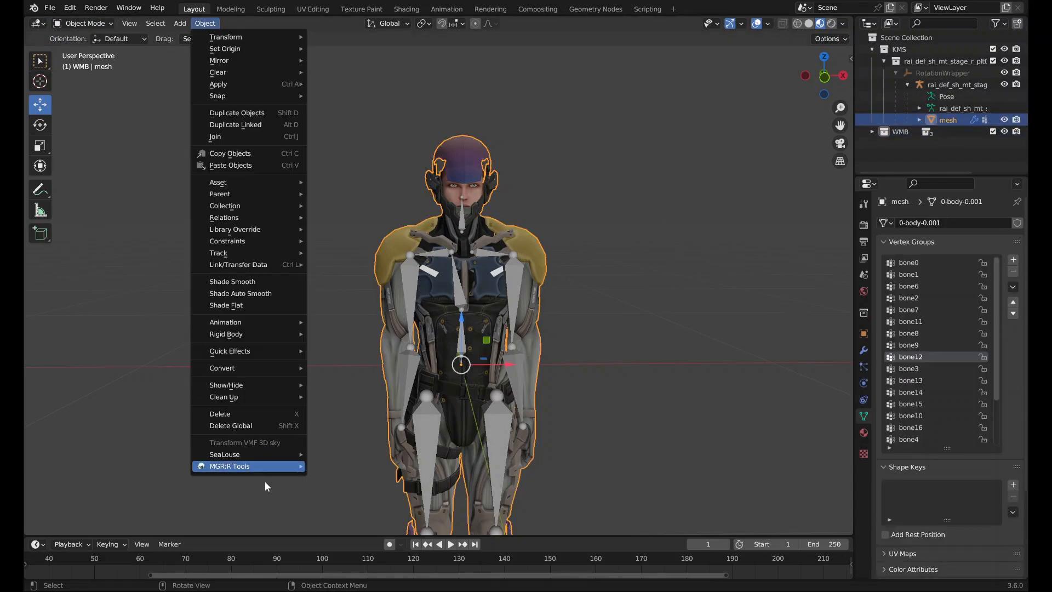
mouse_move(281, 461)
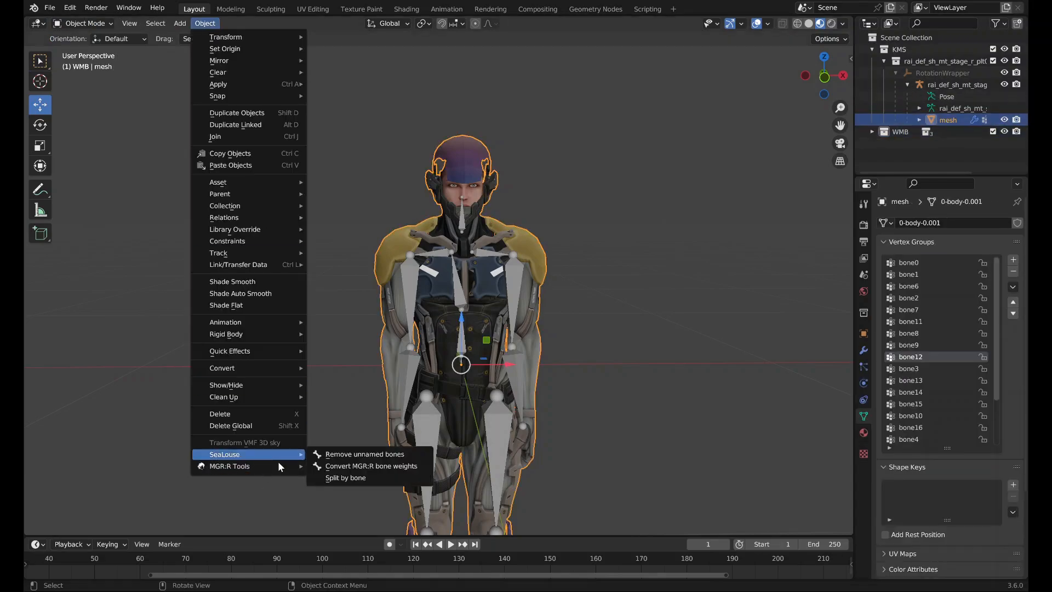
left_click(344, 478)
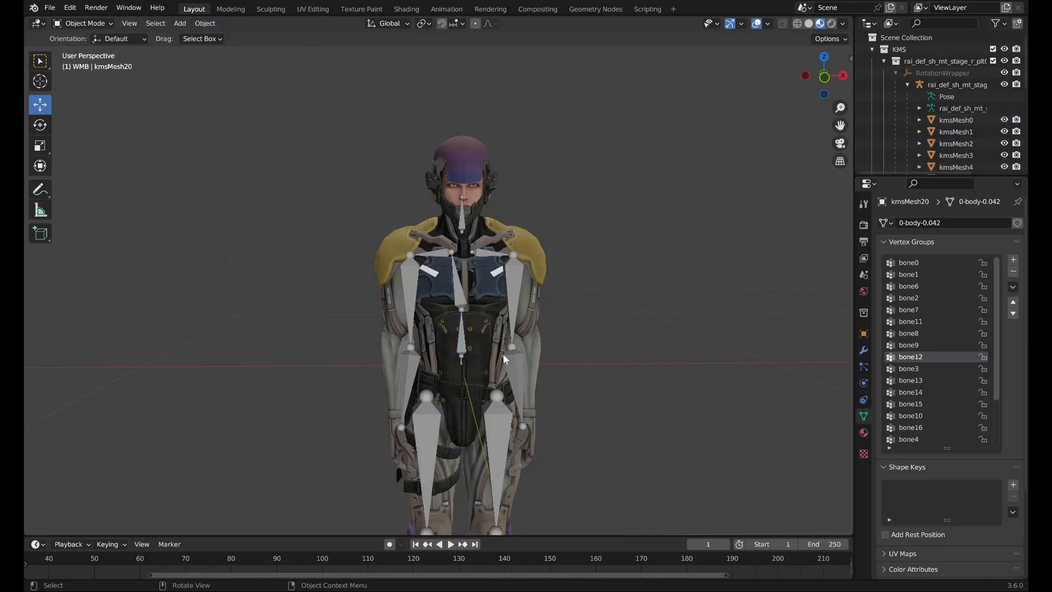
Delete the leftover unsplit mesh object beneath the armature.
left_click(952, 127)
scroll(950, 129, "down", 6)
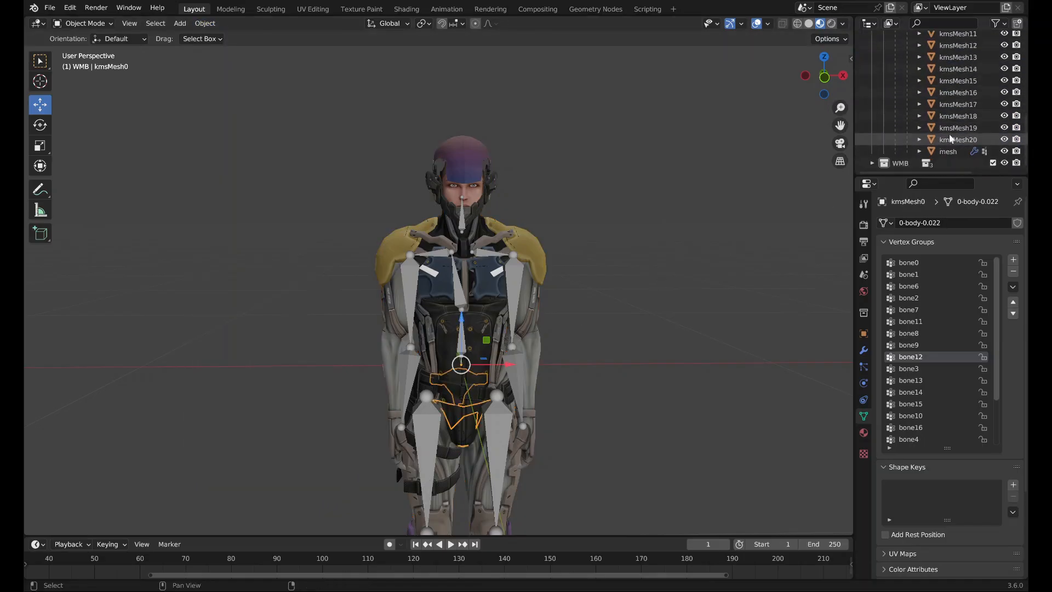
left_click(948, 151)
key("Delete")
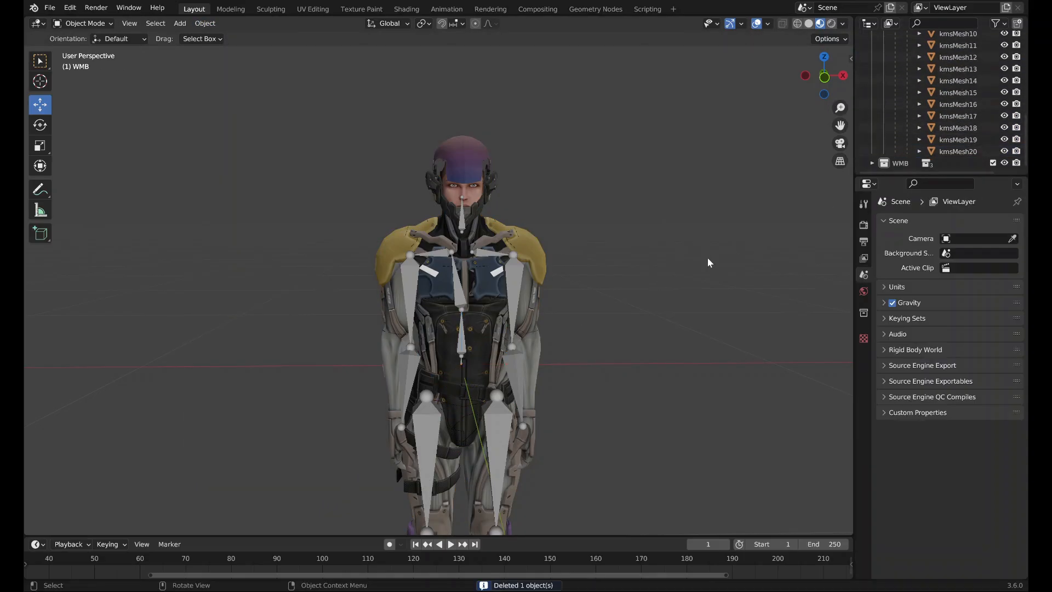
Select the split meshes kmsMesh0 through kmsMesh20 and remove unused vertex groups, with kmsMesh0 as the active object.
left_click(532, 255)
middle_click_drag(531, 254, 515, 258)
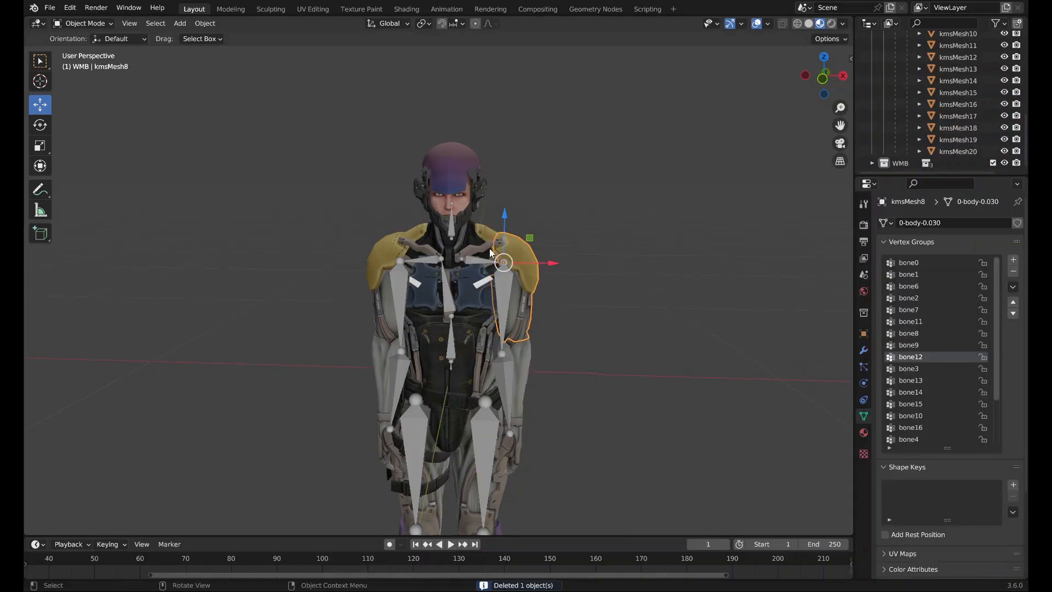
left_click(943, 151)
scroll(945, 143, "up", 10)
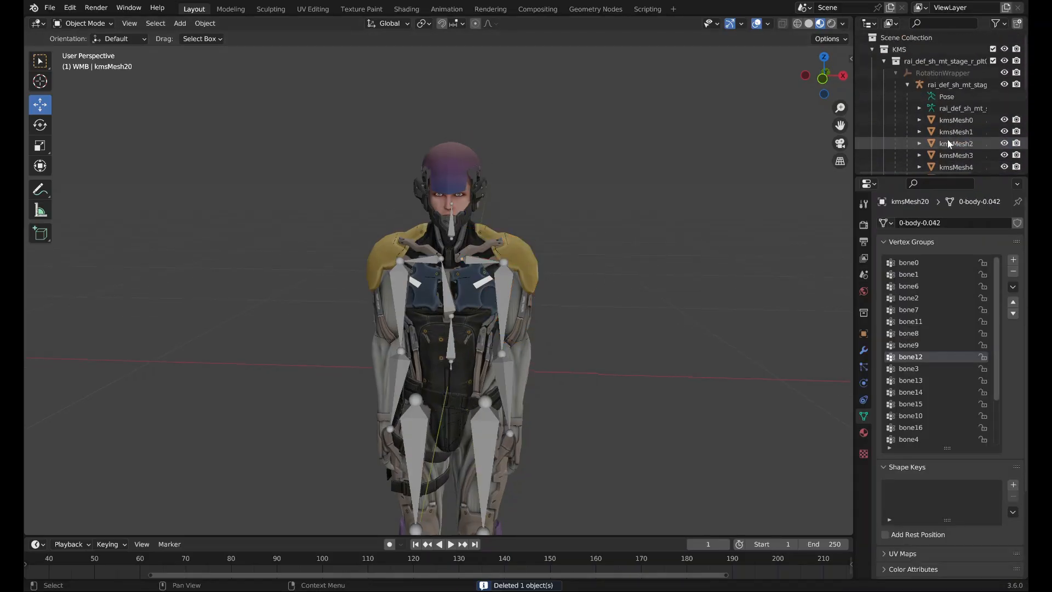
left_click(955, 120, "shift")
left_click(959, 122, "ctrl")
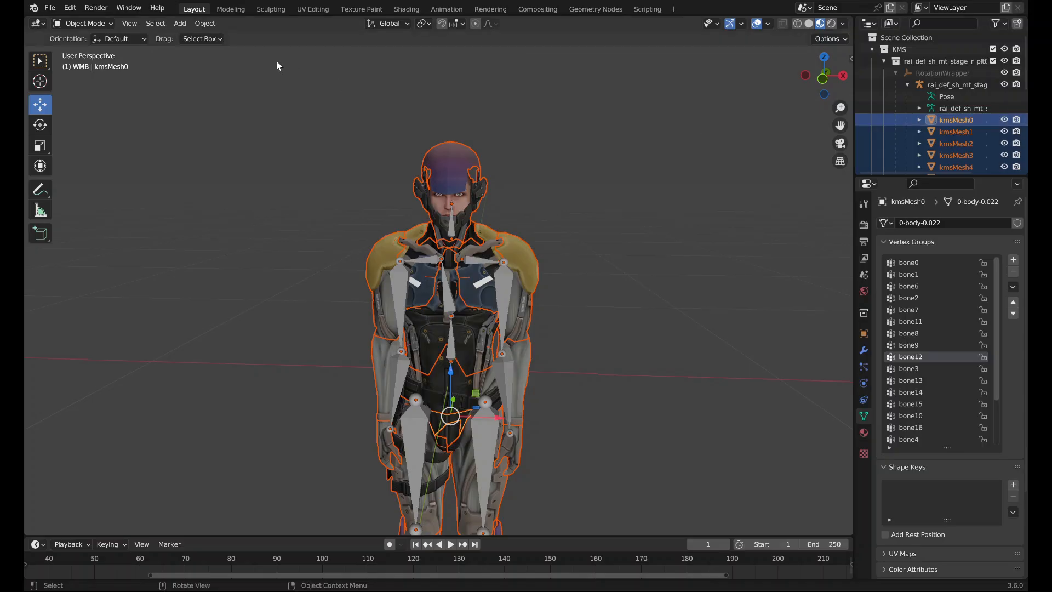
left_click(205, 23)
mouse_move(260, 467)
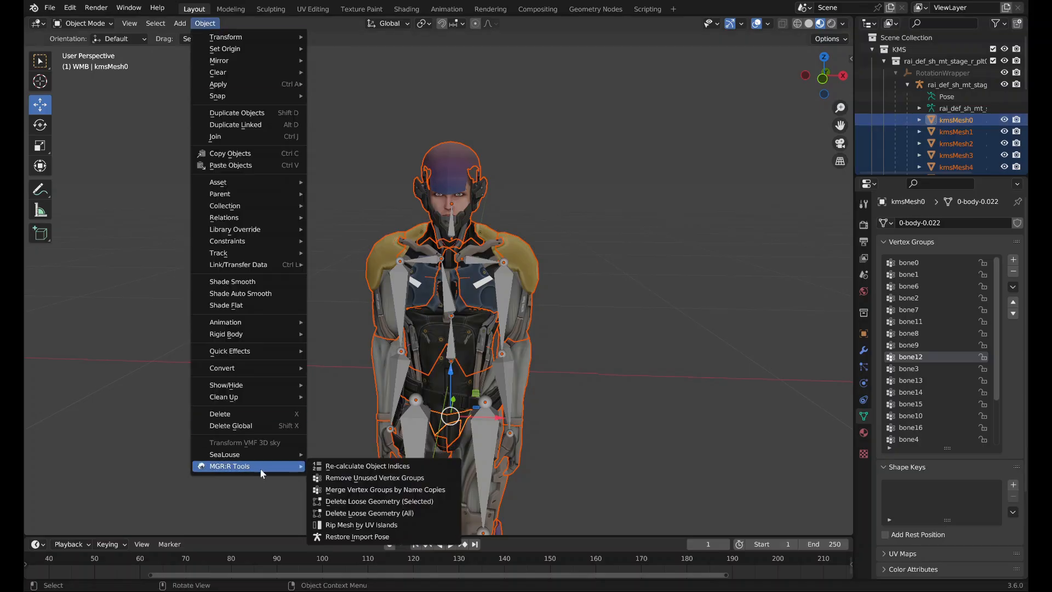
left_click(330, 474)
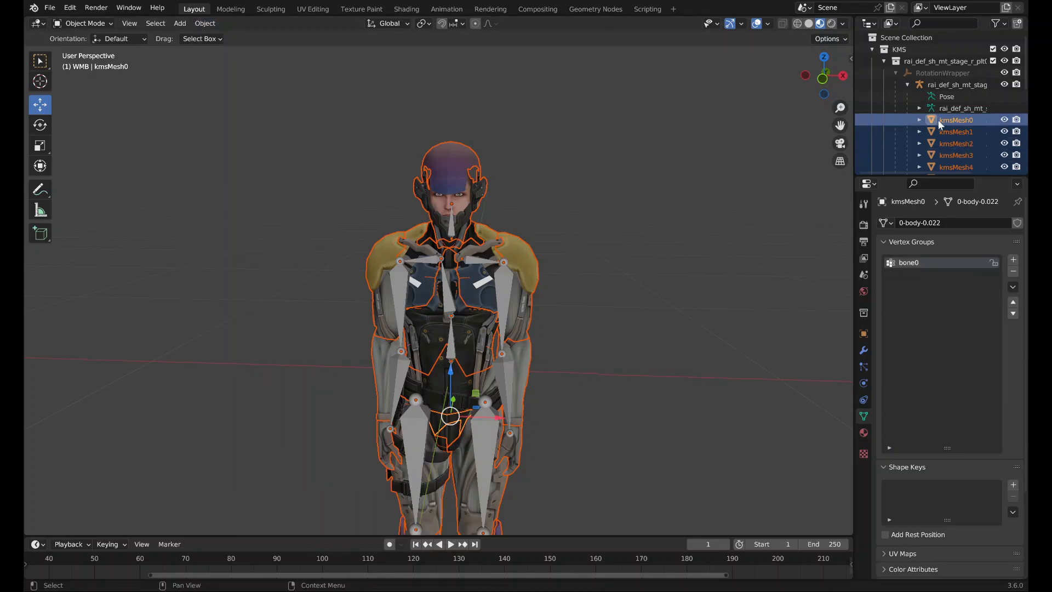
Remove the unused vertex groups from kmsMesh1 with the MGR:R tool.
left_click(955, 131)
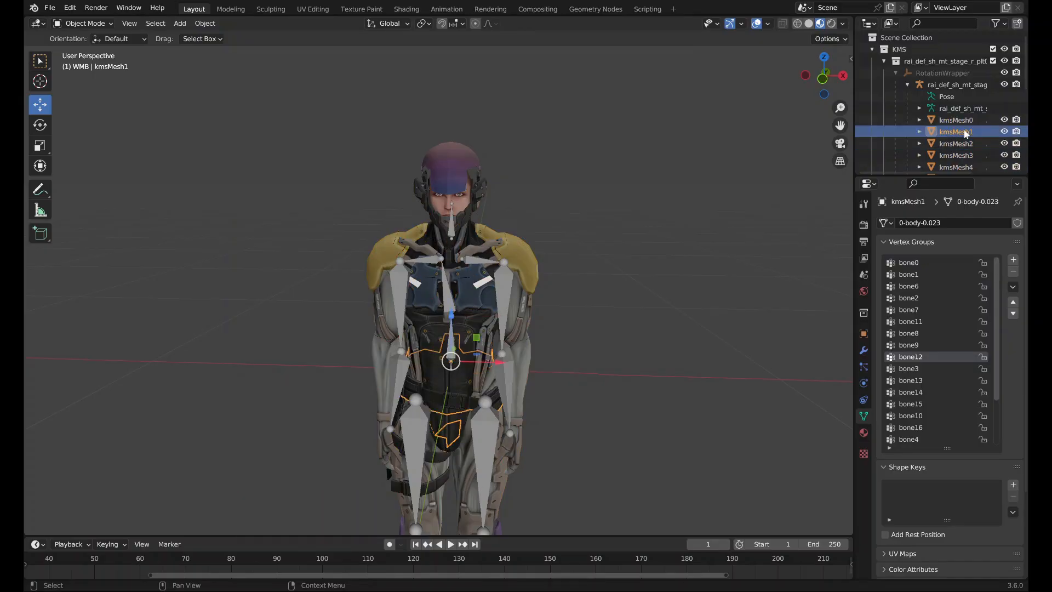
middle_click_drag(488, 241, 498, 213)
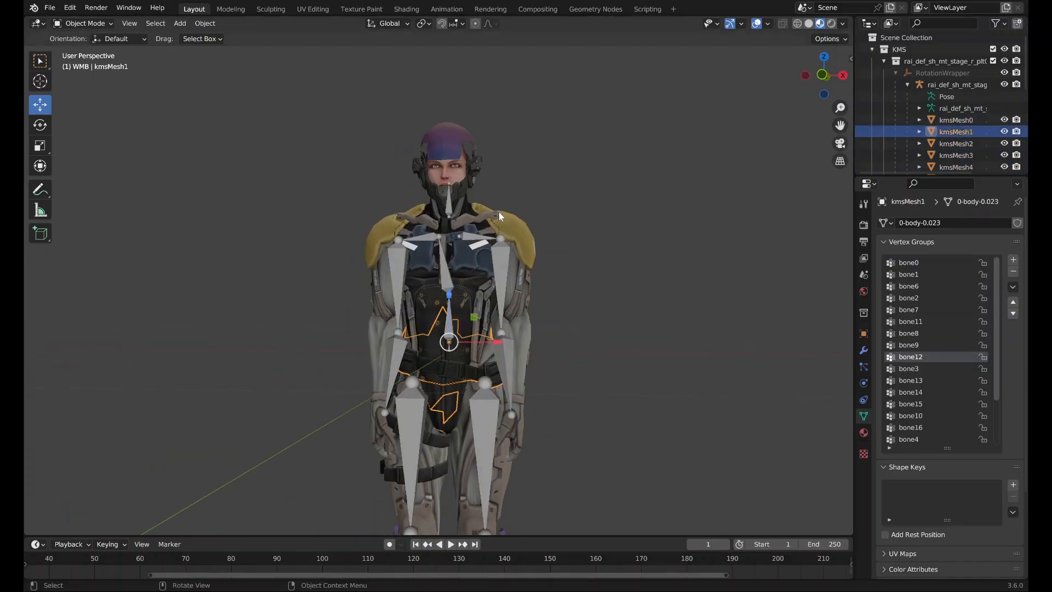
left_click(205, 23)
mouse_move(274, 467)
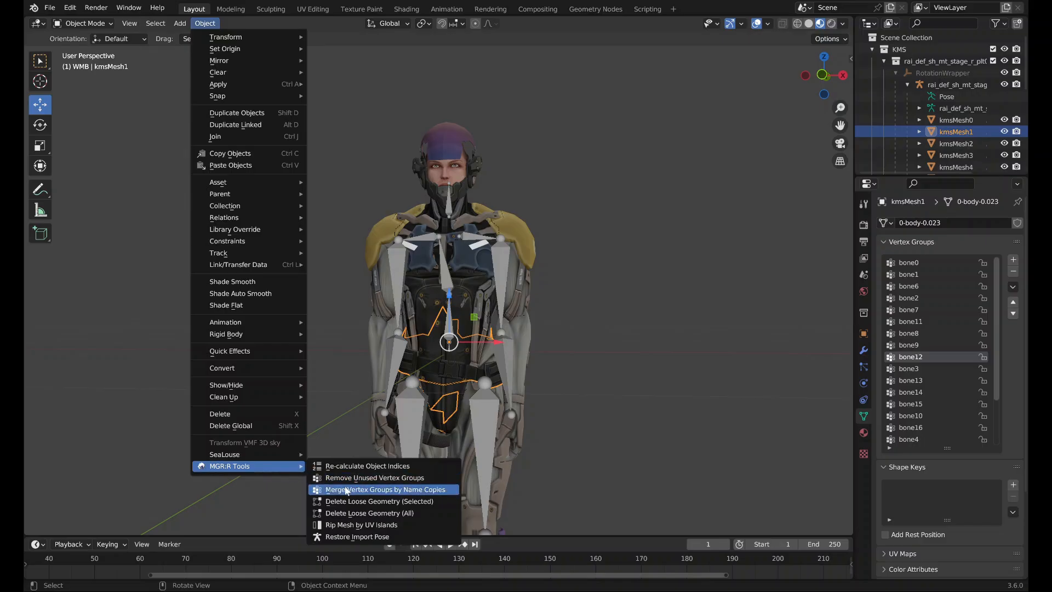
left_click(351, 478)
Move bone1 above bone0 in the vertex group order of kmsMesh1.
left_click(965, 143)
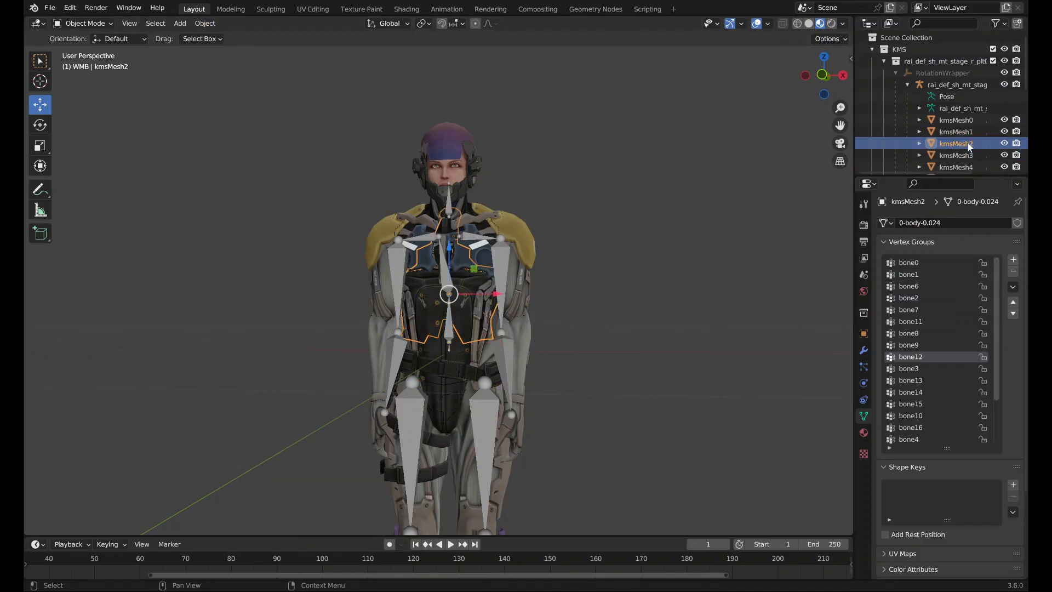
left_click(964, 124)
left_click(965, 132)
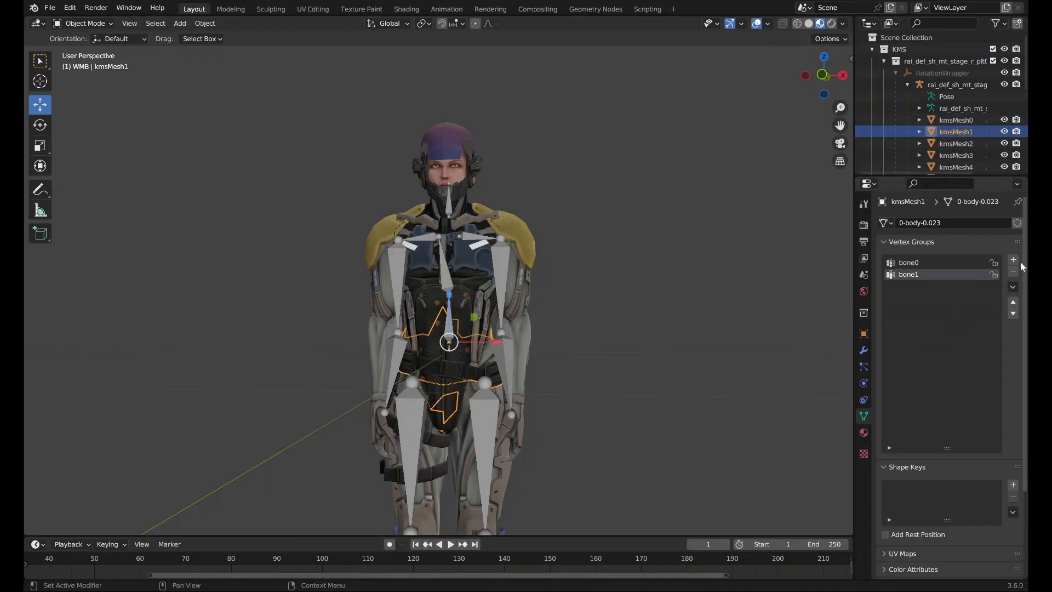
left_click(1014, 302)
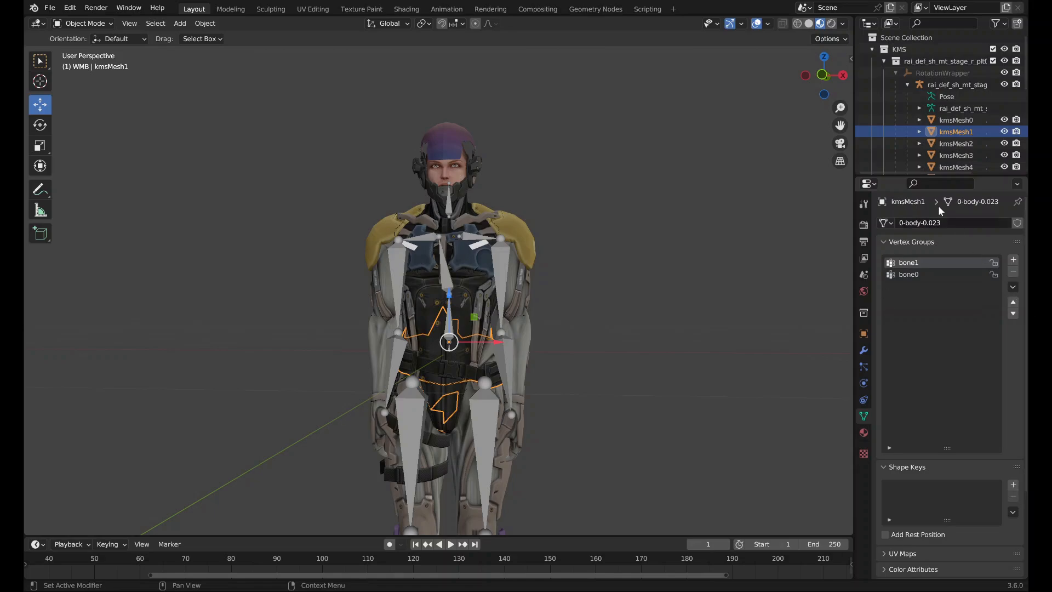
Examine the bone0 and bone1 weights of kmsMesh1 in Weight Paint mode, and return to Object Mode.
key("alt+a")
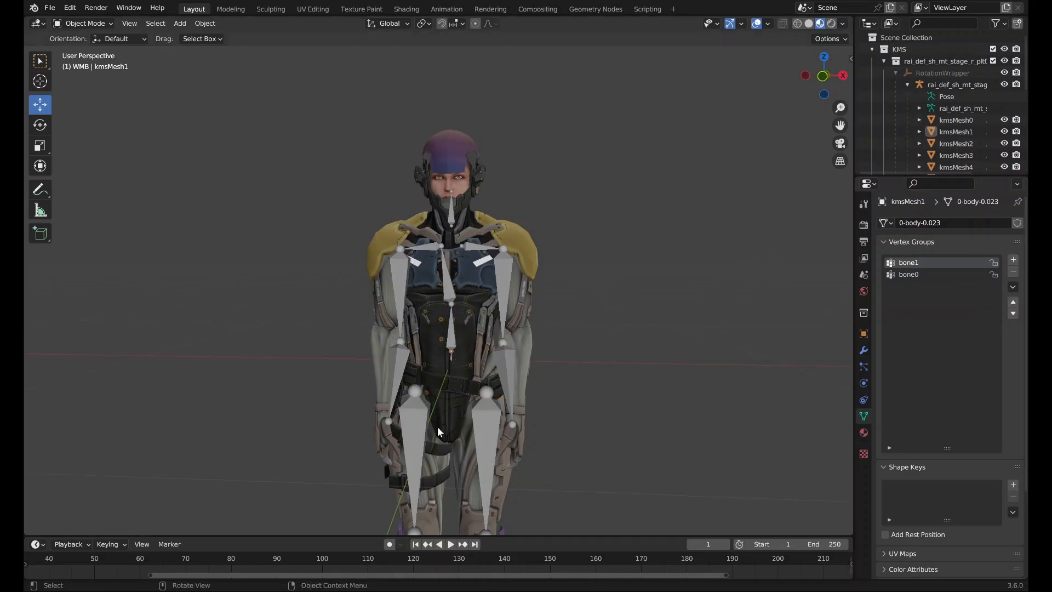
left_click(459, 424)
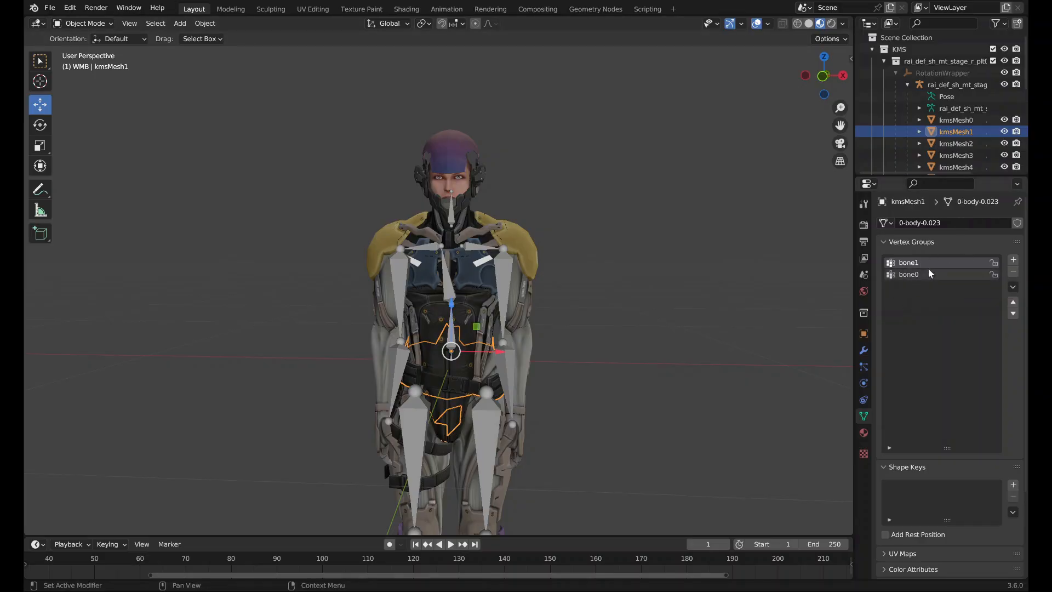
left_click(908, 275)
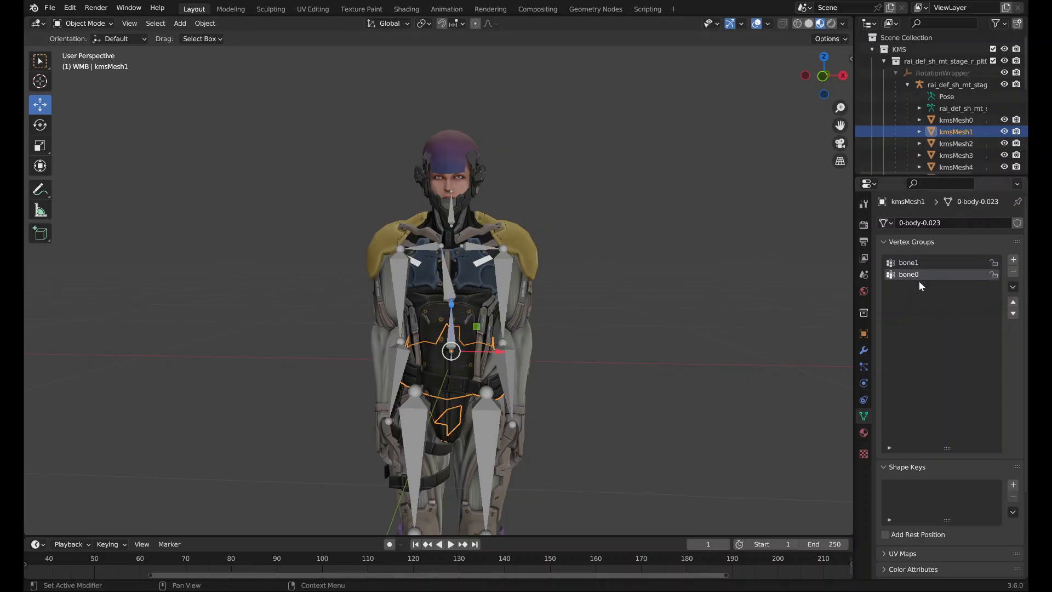
scroll(425, 515, "up", 1)
left_click(108, 24)
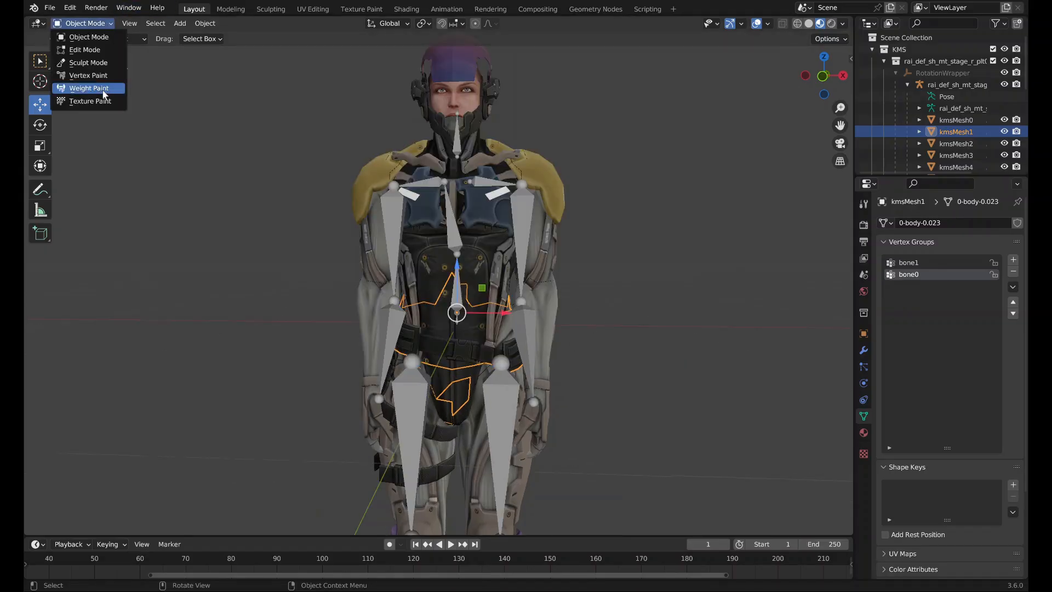
left_click(98, 88)
middle_click_drag(438, 277, 461, 280)
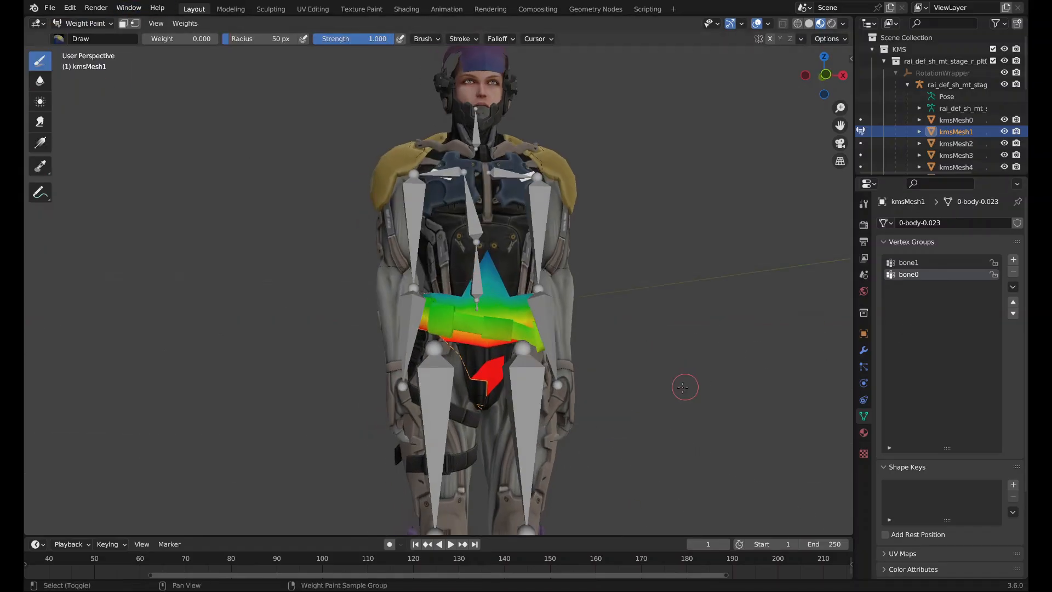
scroll(639, 291, "up", 6)
scroll(570, 273, "down", 5)
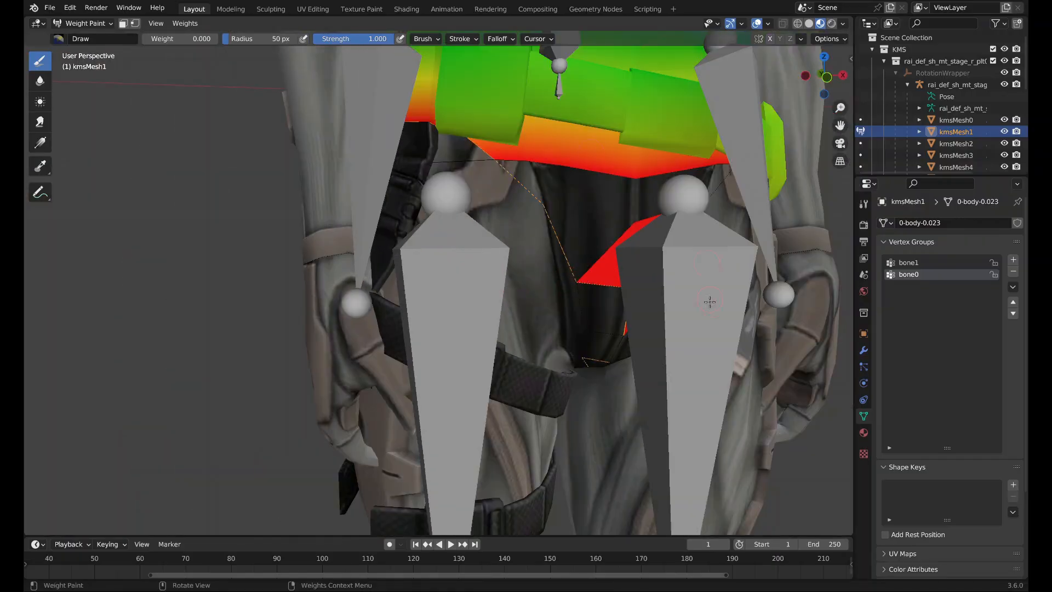
left_click(940, 261)
middle_click_drag(657, 247, 628, 108)
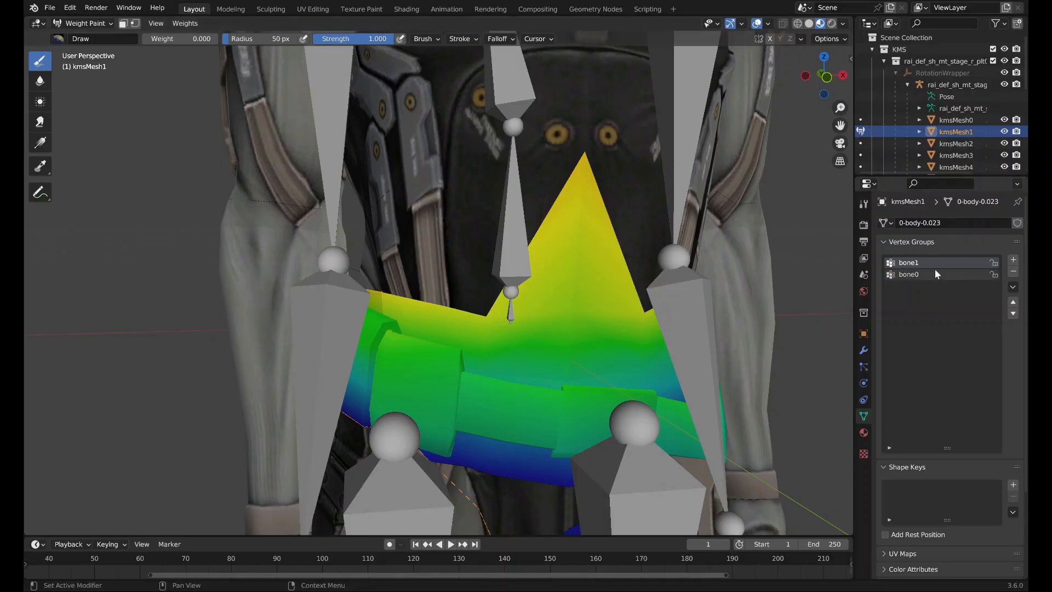
left_click(92, 25)
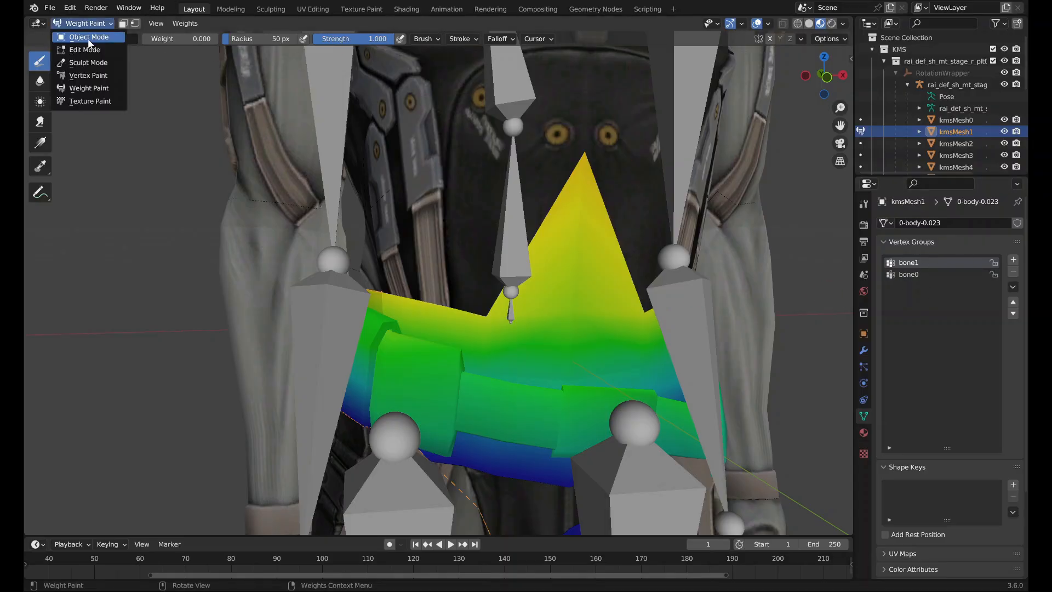
left_click(82, 37)
Delete loose geometry from all objects with the MGR:R tool, and inspect kmsMesh1 in Edit Mode.
key("a")
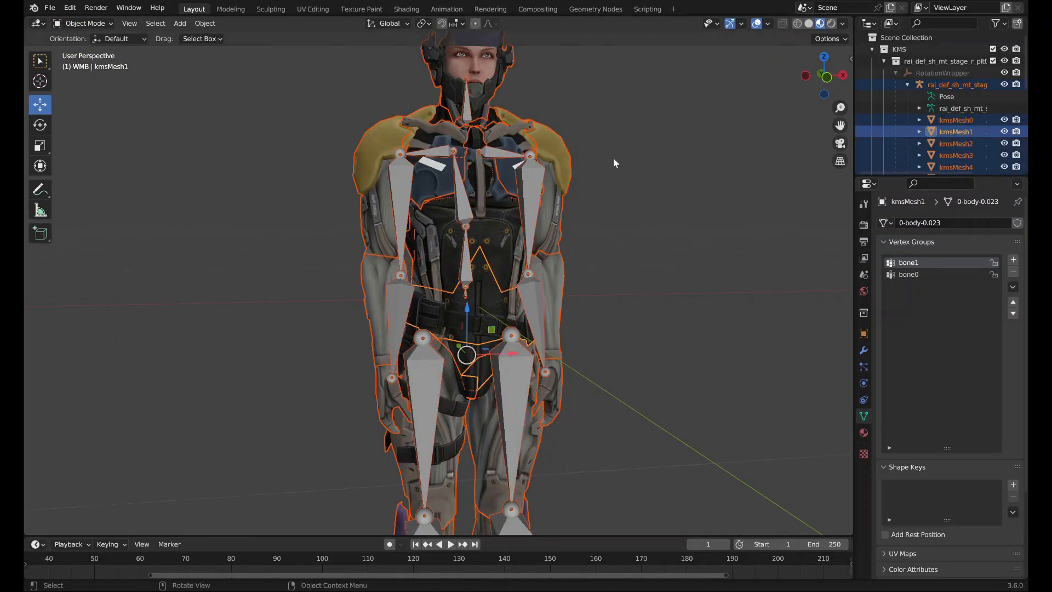
left_click(205, 23)
mouse_move(283, 465)
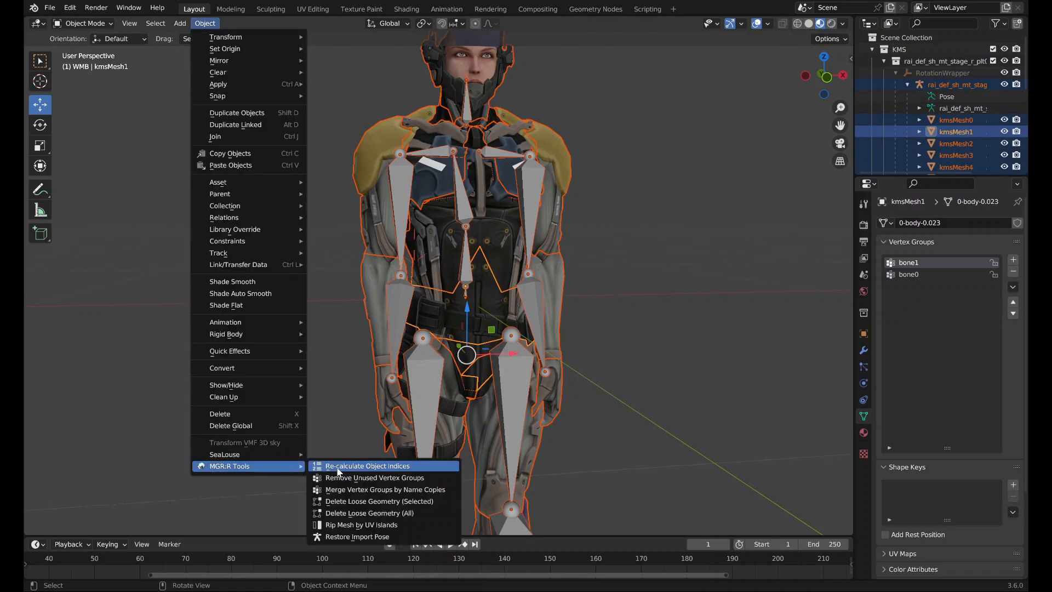
left_click(403, 513)
left_click(484, 379)
key("Tab")
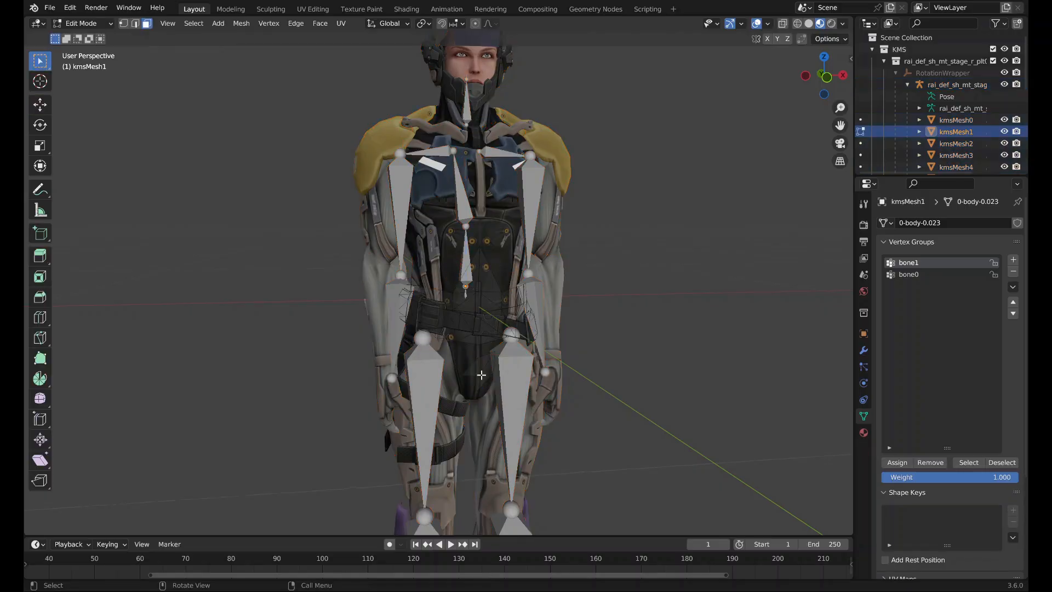
middle_click_drag(481, 375, 475, 373)
key("a")
key("Tab")
left_click(667, 349)
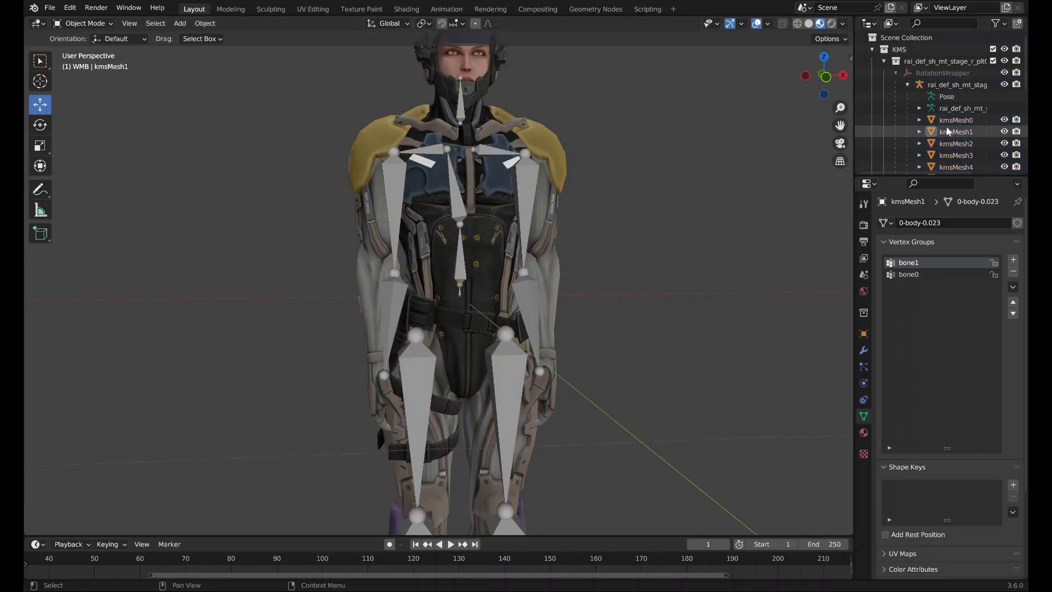
Remove the unused vertex groups from the torso mesh kmsMesh2, and briefly inspect it in Edit Mode.
left_click(955, 143)
left_click(205, 23)
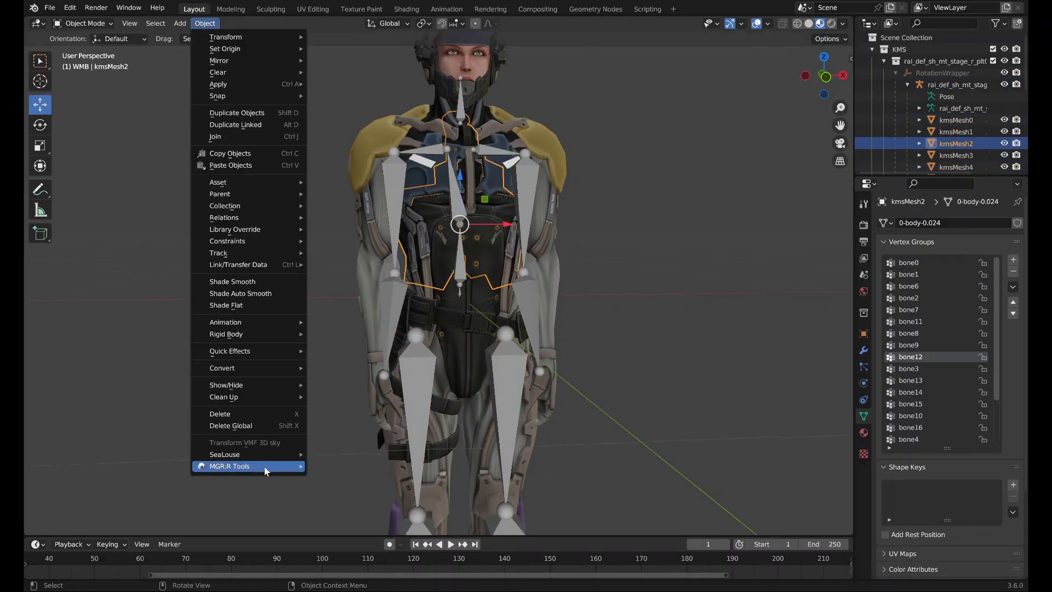
mouse_move(265, 471)
left_click(374, 477)
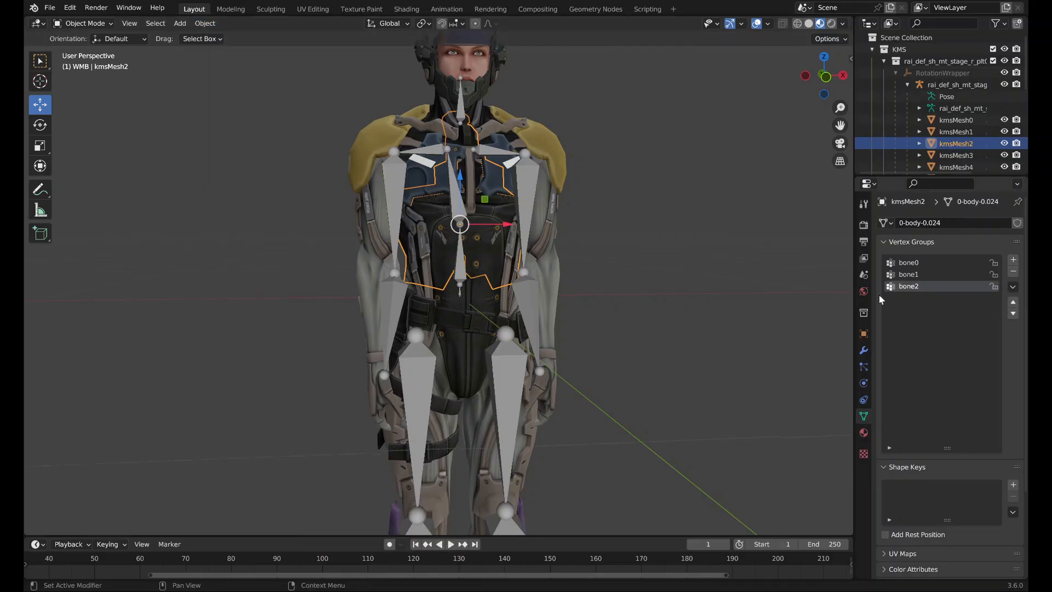
middle_click_drag(444, 296, 426, 294)
key("Tab")
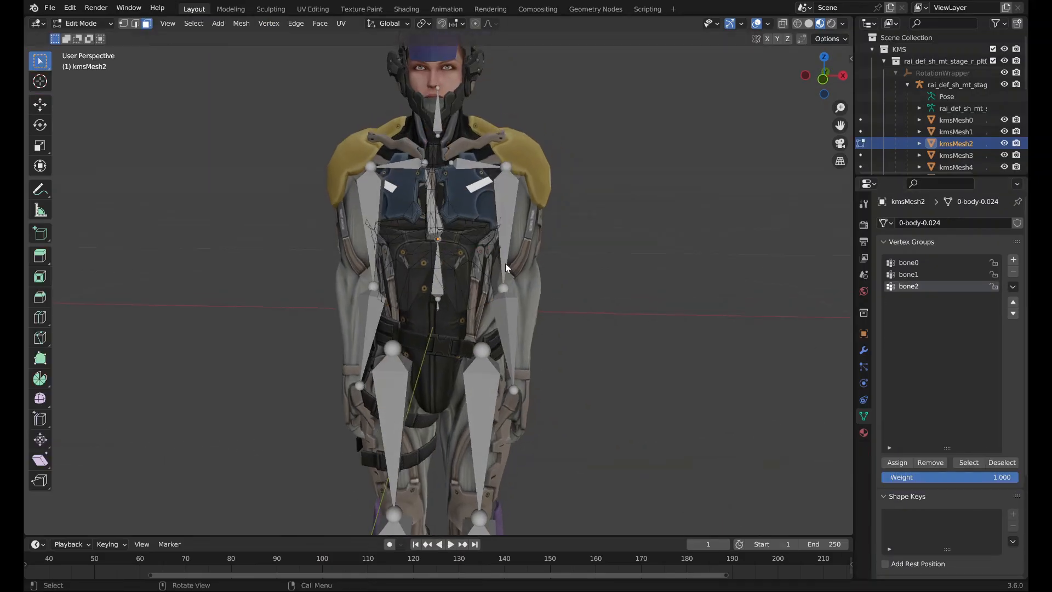
key("Tab")
middle_click_drag(617, 260, 628, 265)
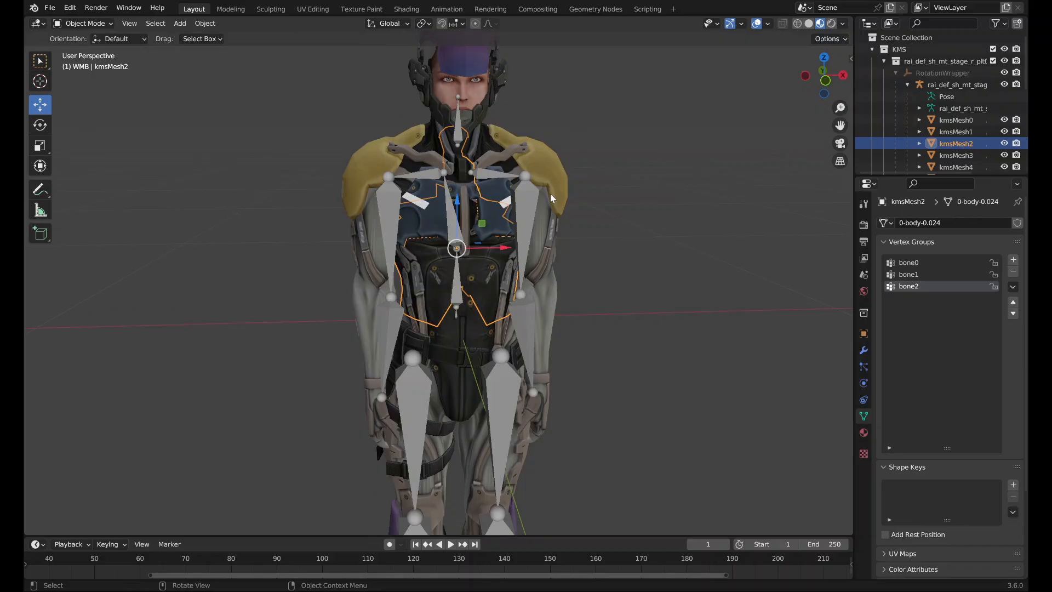
Review the bone weights of kmsMesh2 in Weight Paint mode and remove its bone0 vertex group.
left_click(111, 23)
left_click(113, 89)
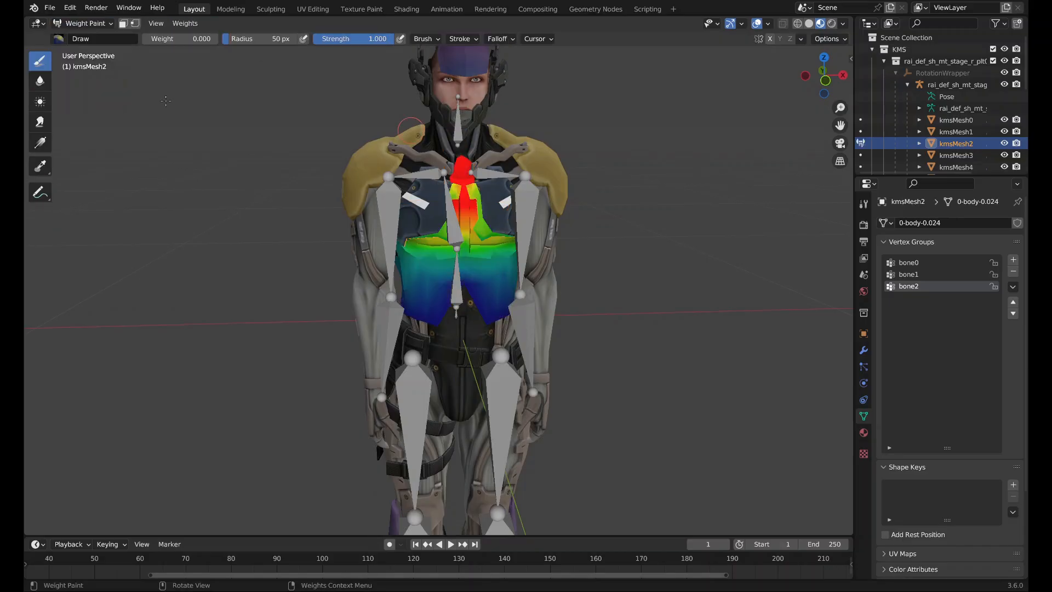
left_click(927, 274)
left_click(927, 263)
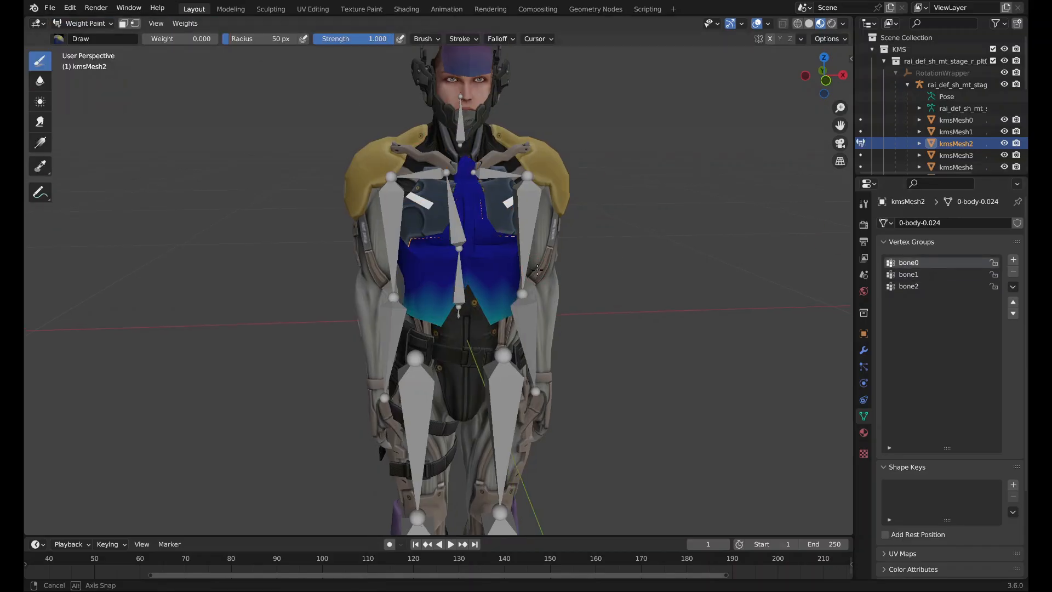
middle_click_drag(493, 269, 501, 300)
scroll(523, 268, "up", 1)
scroll(500, 298, "up", 3)
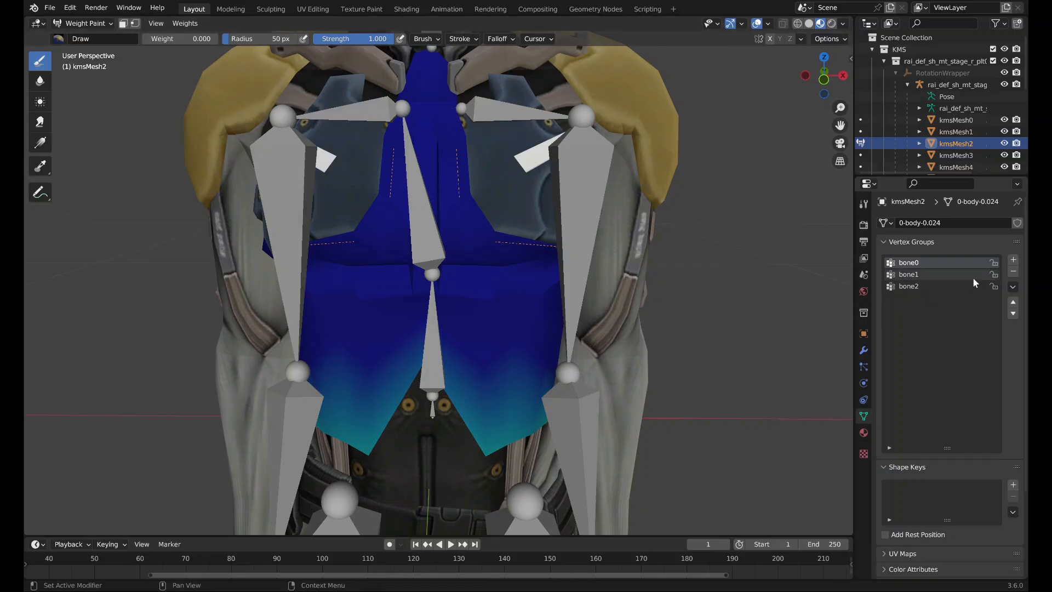
left_click(1013, 273)
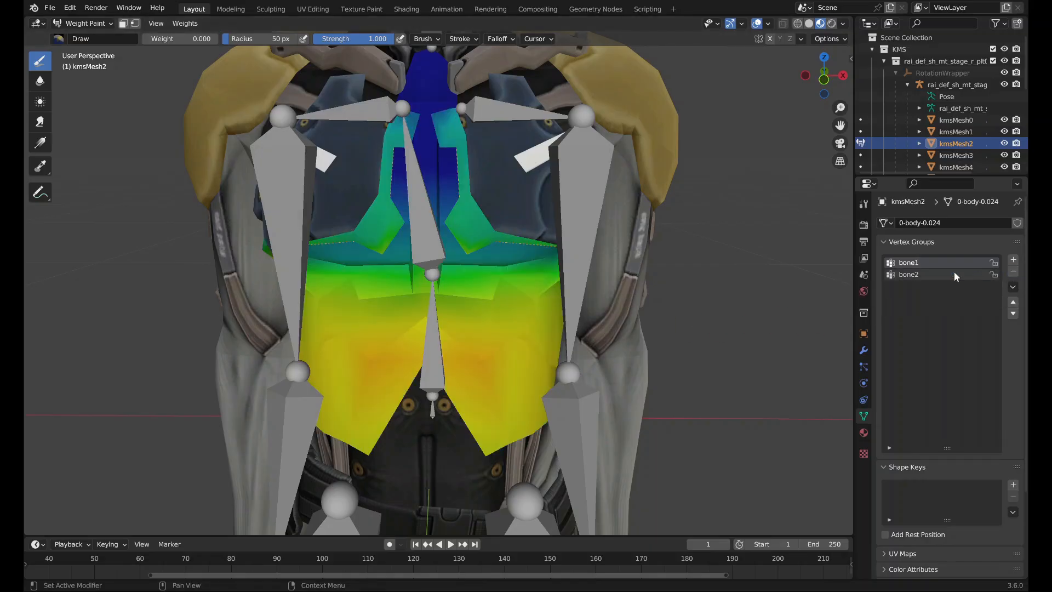
Normalize all vertex groups of kmsMesh2 with Lock Active off, and move bone1 below bone2 in the group order.
left_click(198, 26)
left_click(241, 68)
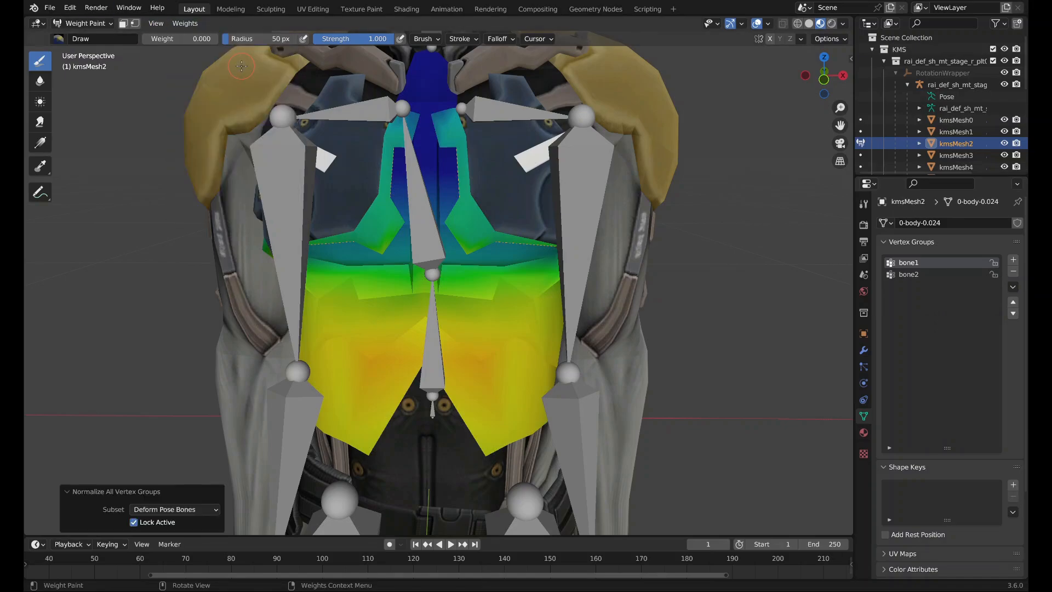
left_click(133, 522)
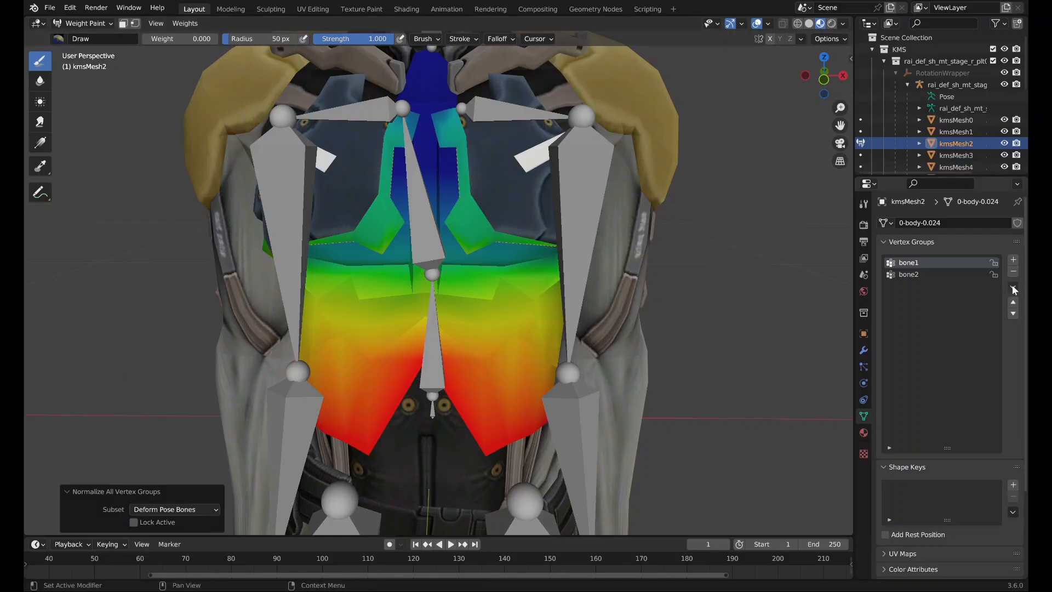
left_click(1013, 312)
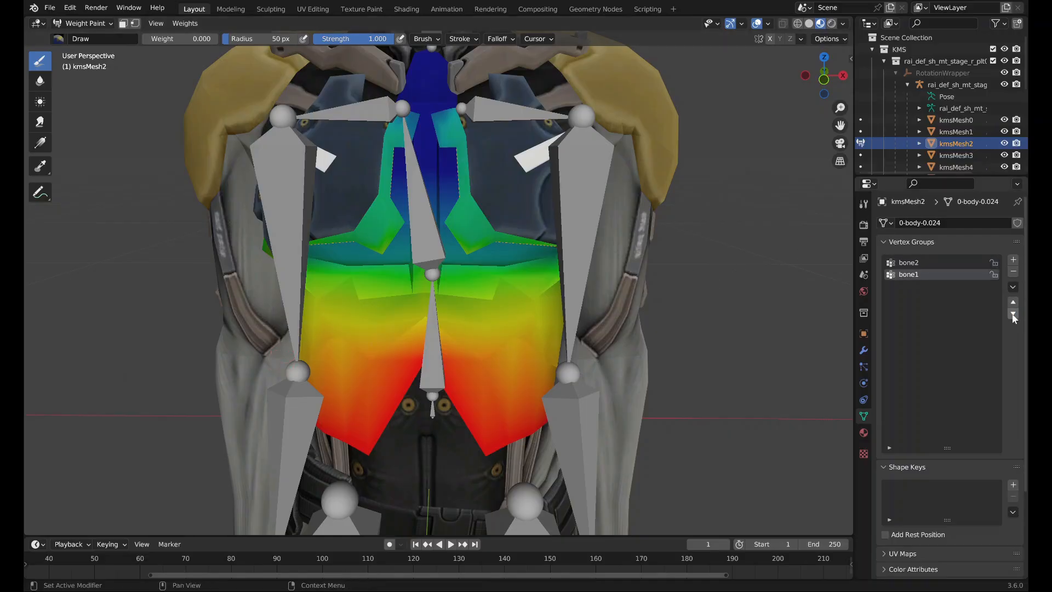
Normalize all vertex groups of kmsMesh0 and kmsMesh1 in Weight Paint mode.
left_click(954, 123)
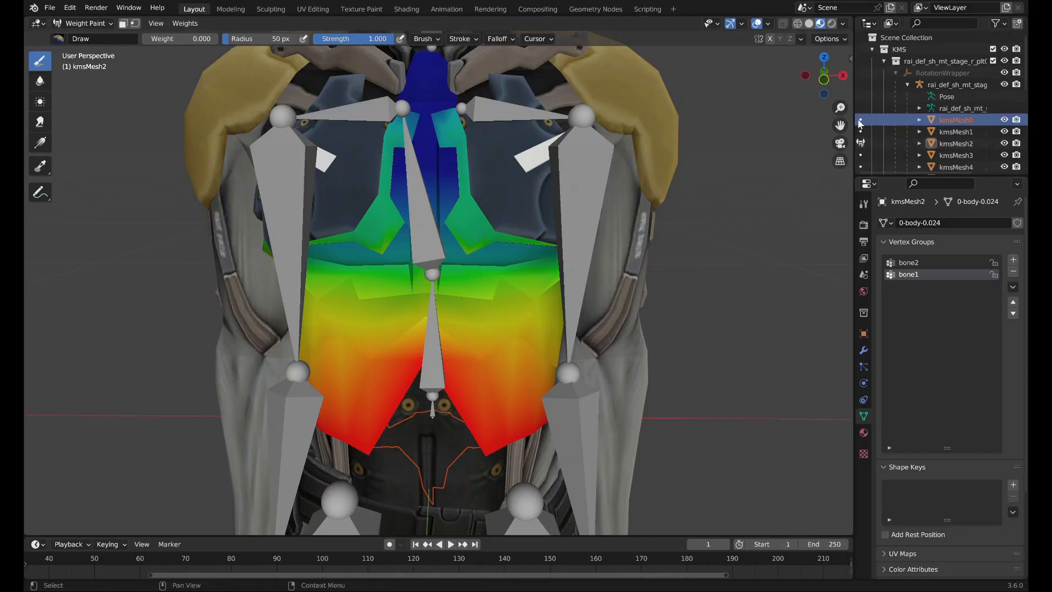
left_click(860, 120)
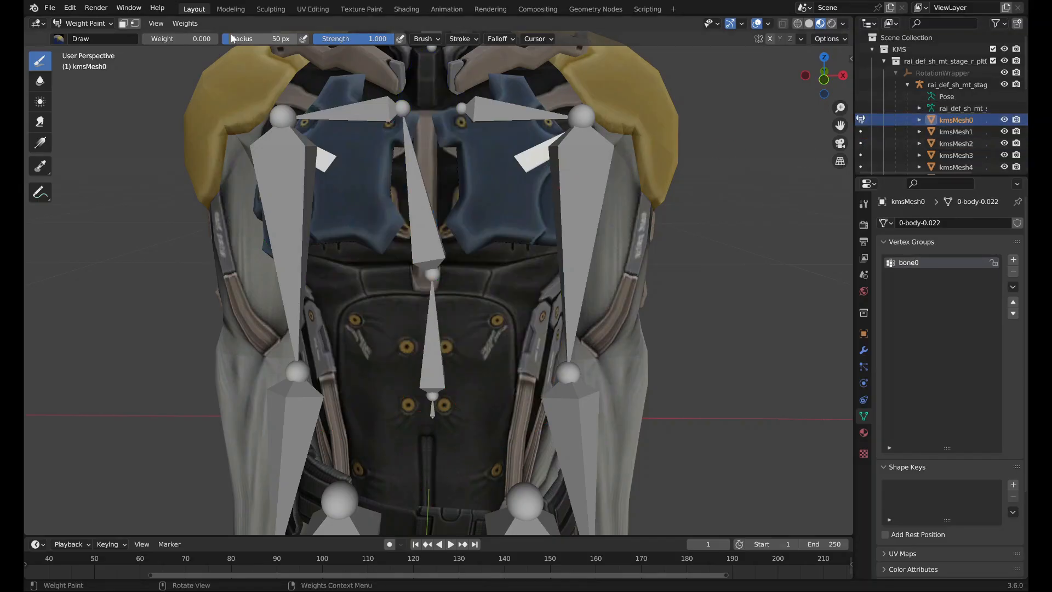
left_click(198, 27)
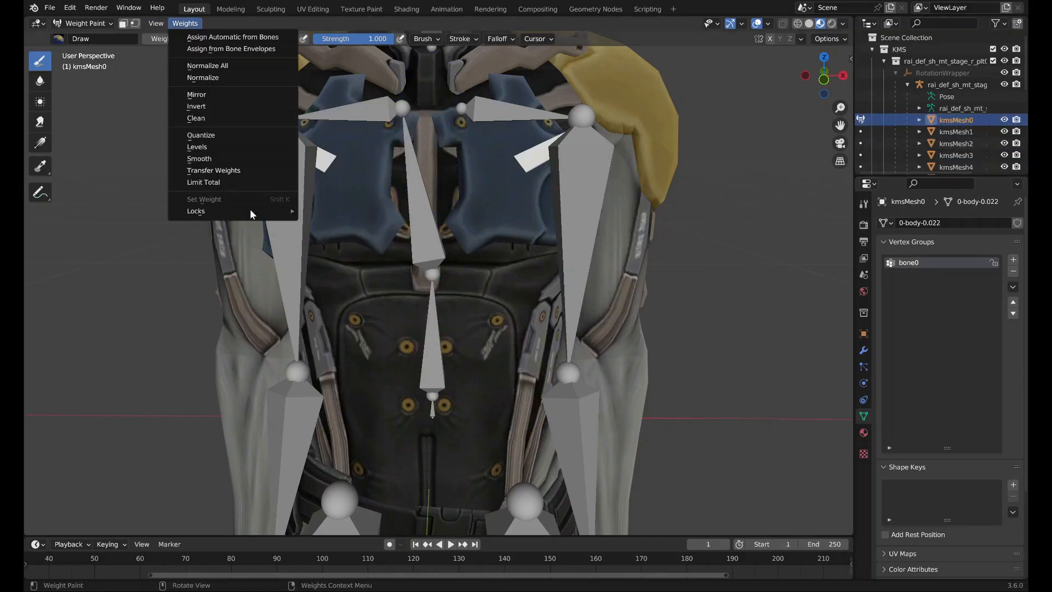
left_click(251, 65)
left_click(860, 132)
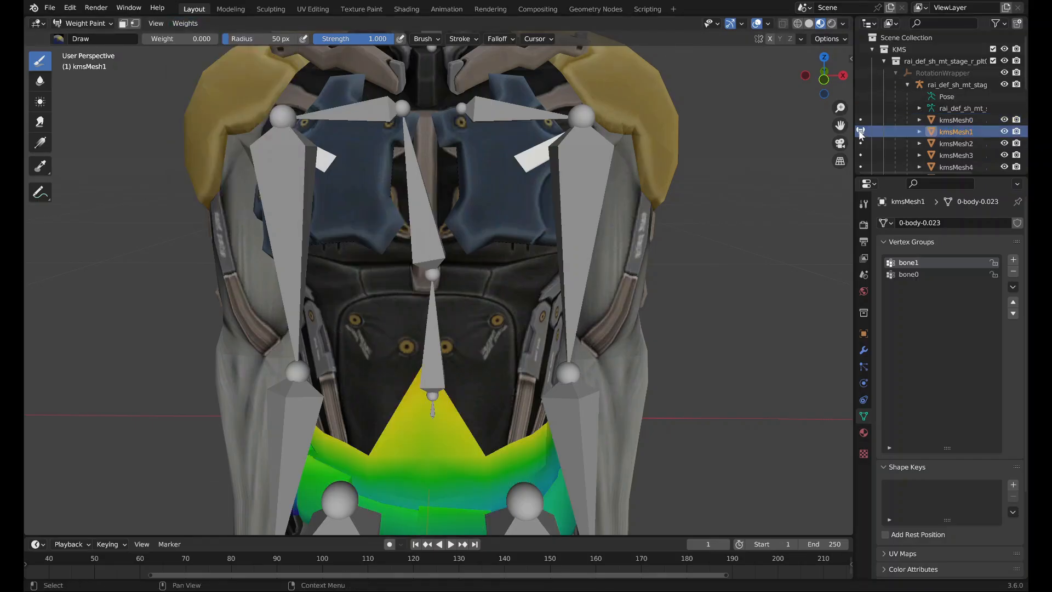
left_click(185, 23)
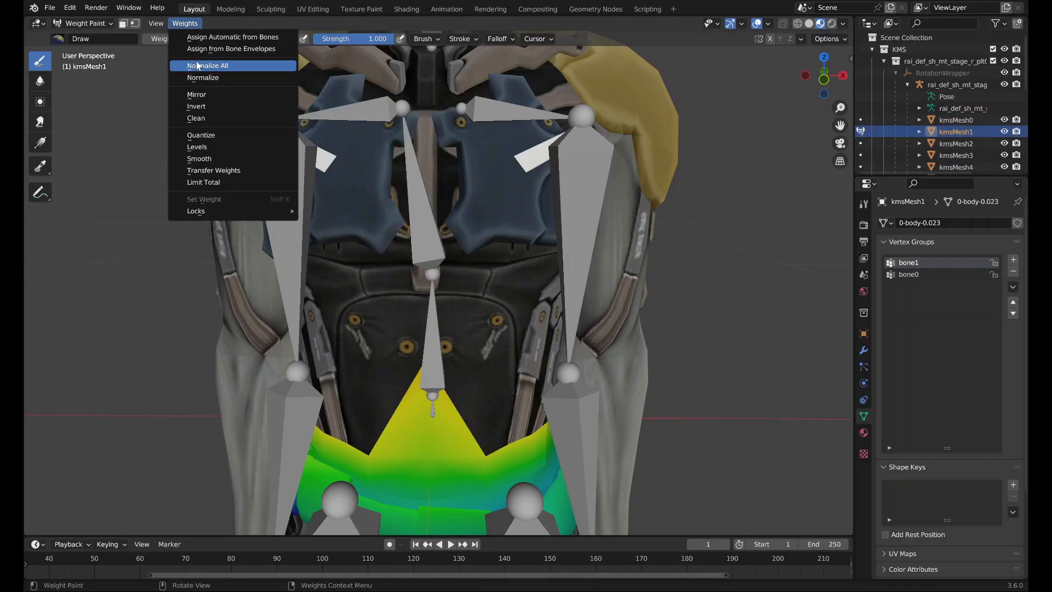
left_click(198, 66)
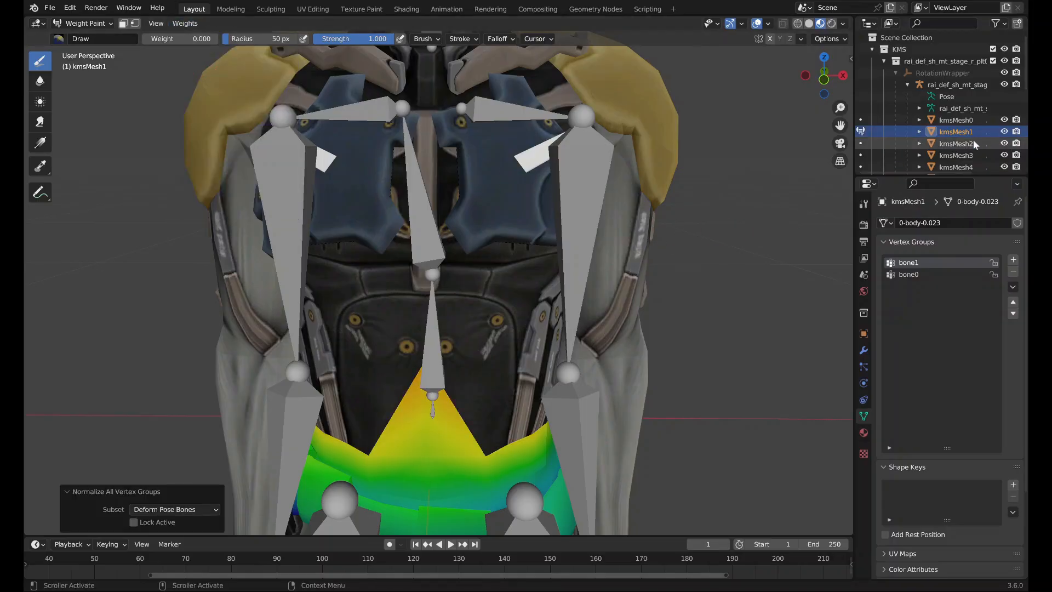
Remove the unused vertex groups from the chest mesh kmsMesh3 with the MGR:R tool, and inspect the mesh in Edit Mode.
left_click(860, 143)
left_click(860, 155)
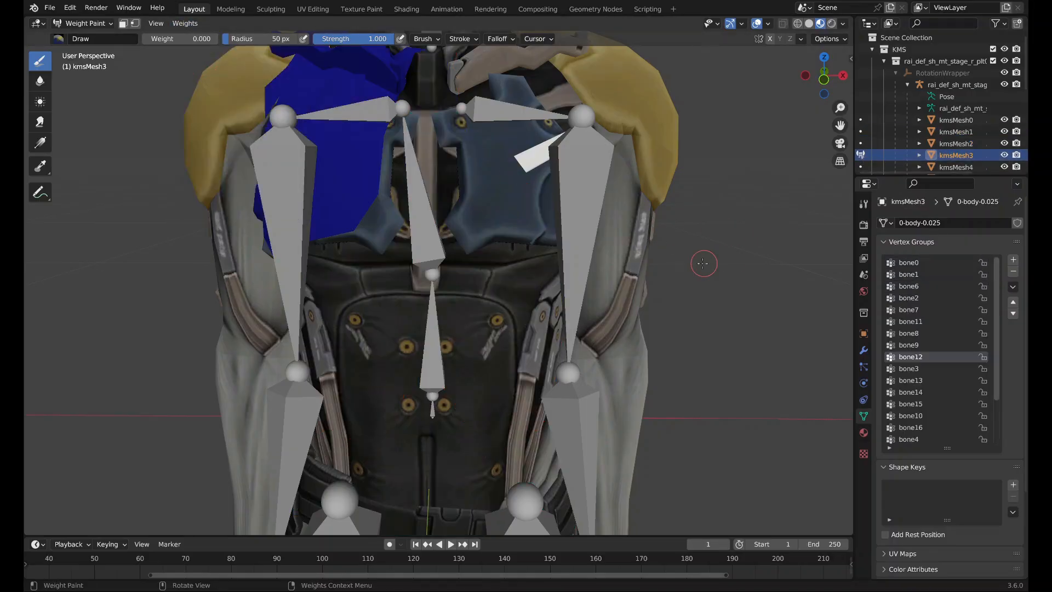
left_click(185, 23)
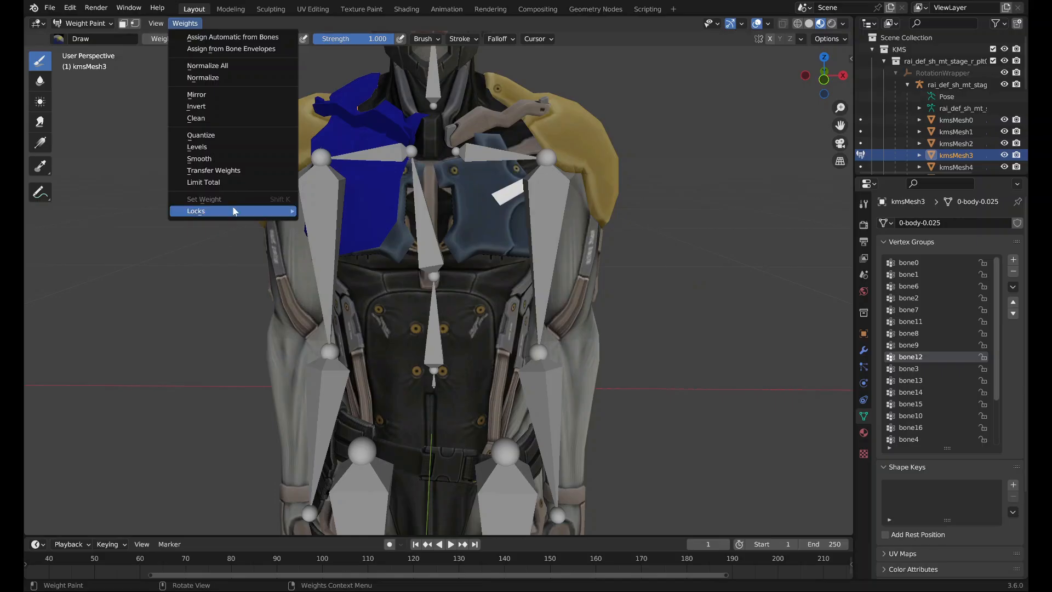
left_click(83, 23)
left_click(77, 37)
left_click(205, 23)
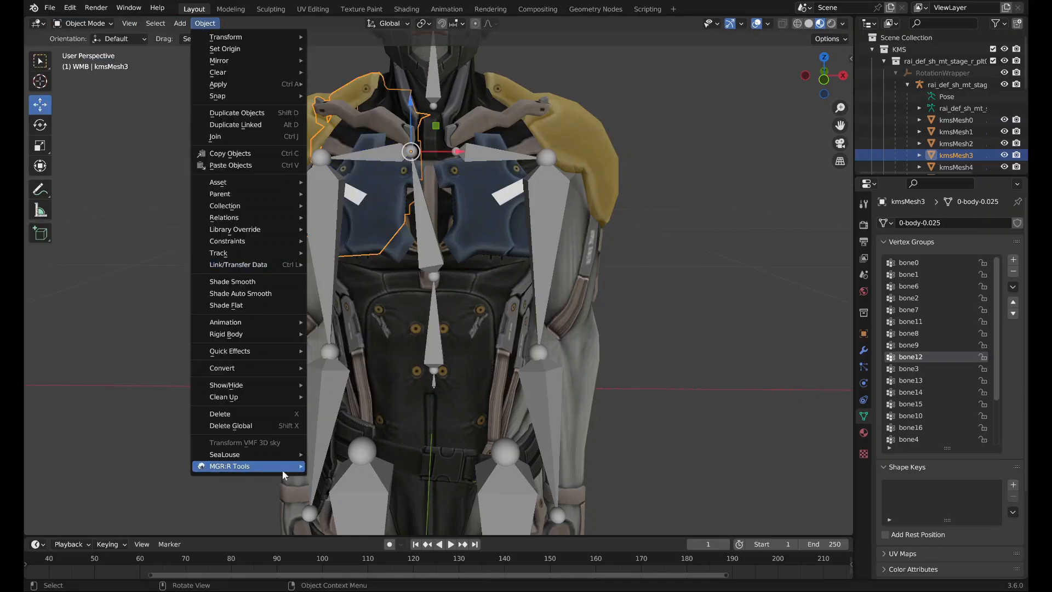
mouse_move(277, 466)
left_click(356, 477)
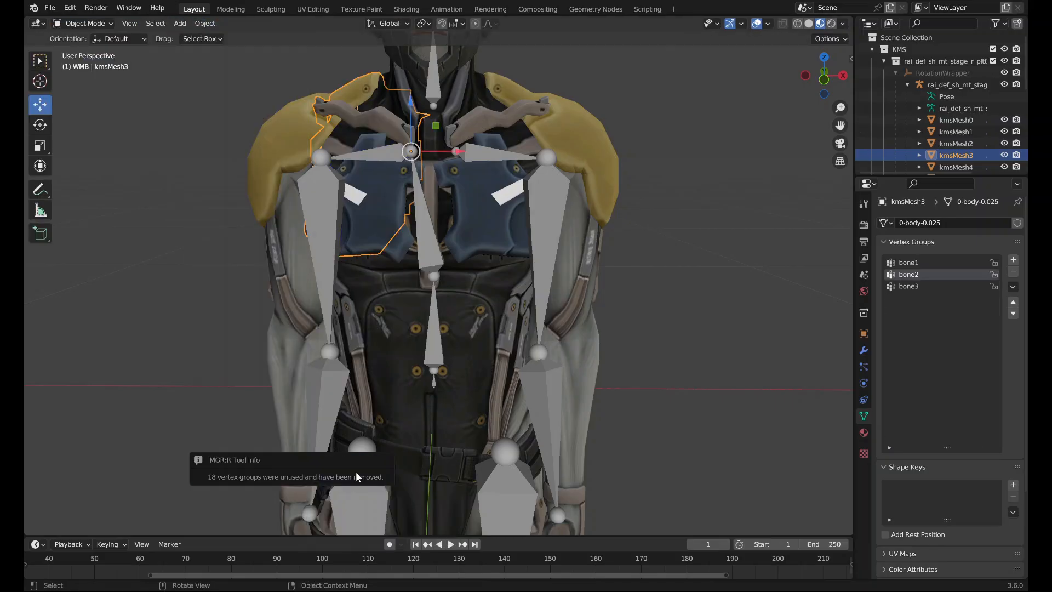
middle_click_drag(484, 258, 481, 248)
key("Tab")
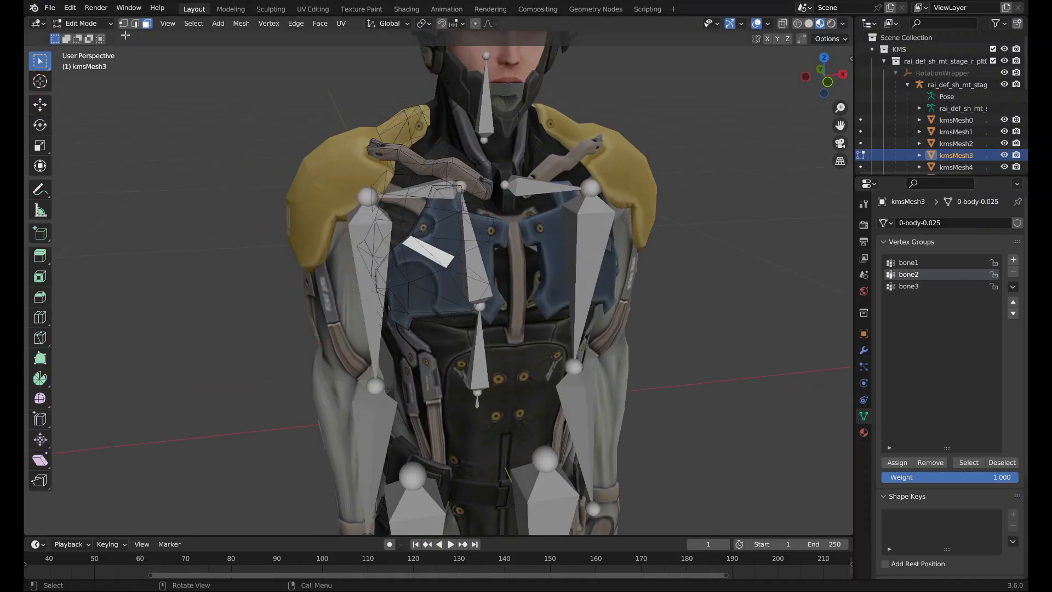
Compare the bone1, bone2 and bone3 weights of kmsMesh3 in Weight Paint mode.
left_click(82, 23)
left_click(88, 86)
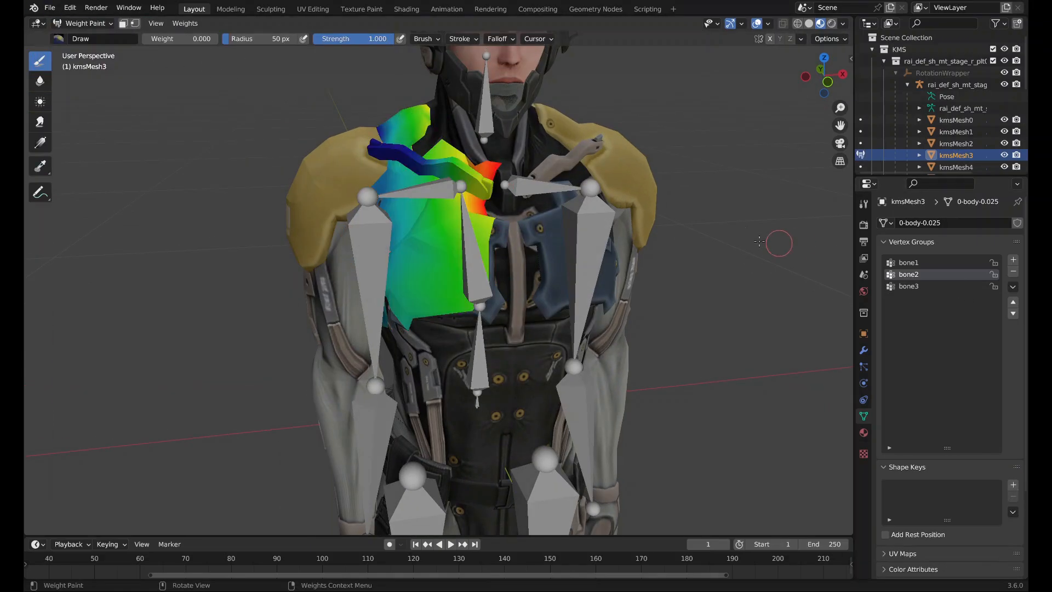
left_click(907, 263)
middle_click_drag(657, 274, 531, 275)
left_click(910, 274)
left_click(916, 286)
left_click(908, 274)
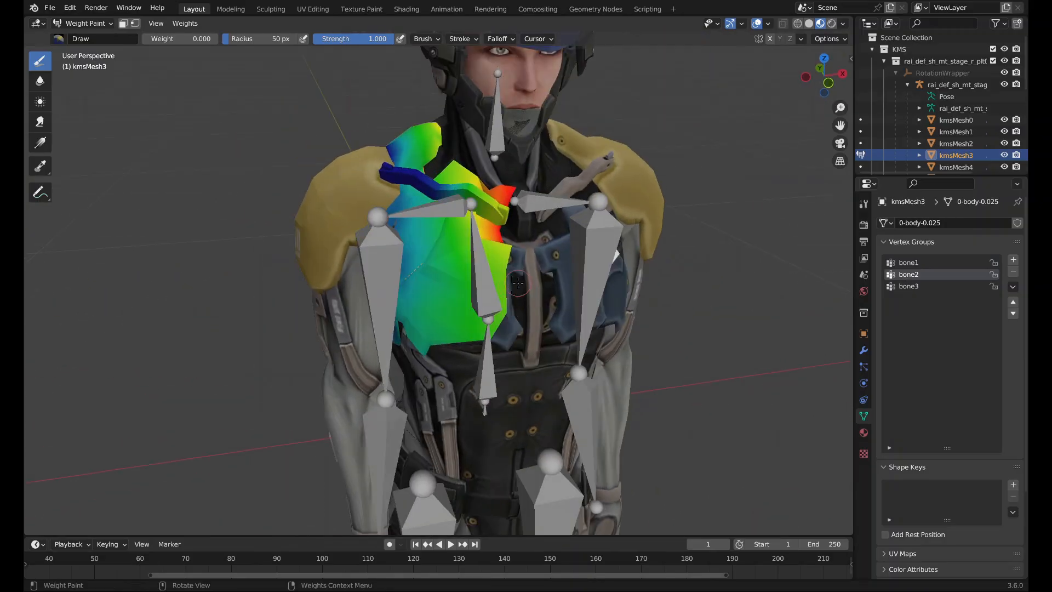
Check the bone1 weights of kmsMesh3 from several angles and remove the bone1 vertex group.
left_click(918, 264)
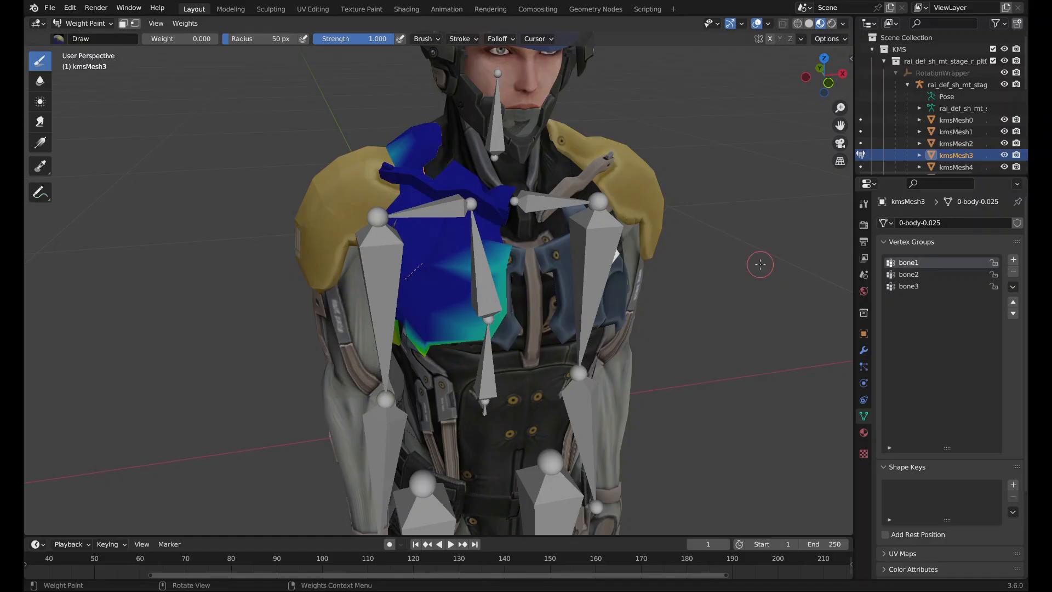
middle_click_drag(701, 230, 689, 230)
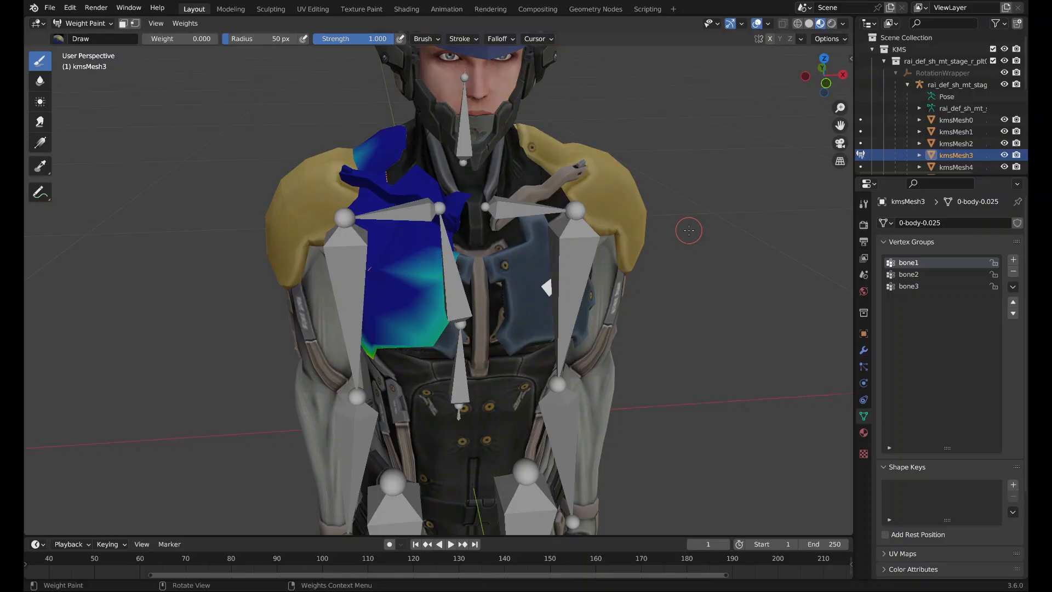
middle_click_drag(652, 253, 630, 254)
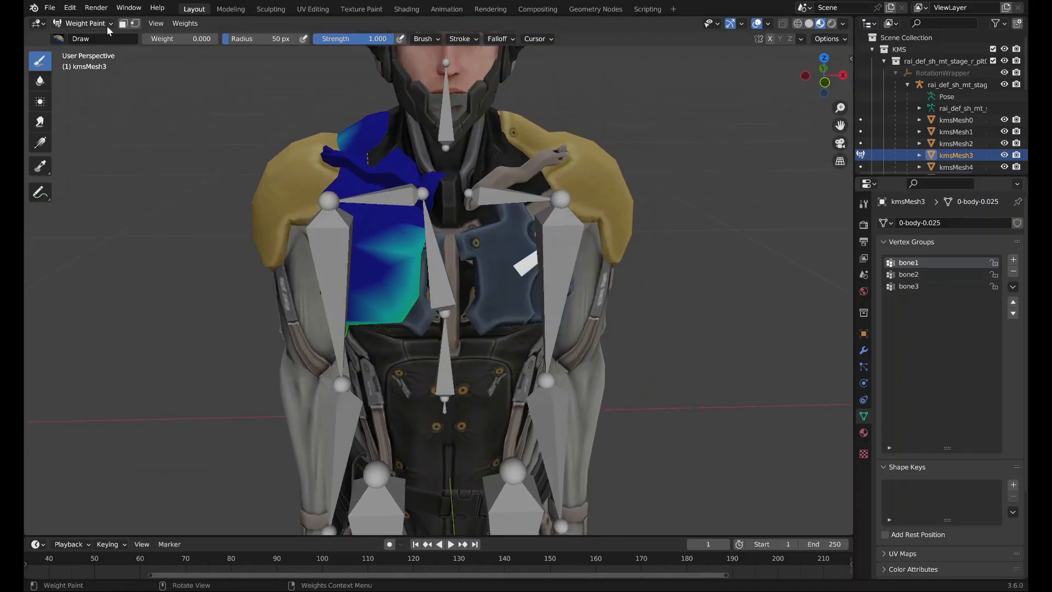
middle_click_drag(432, 183, 423, 181)
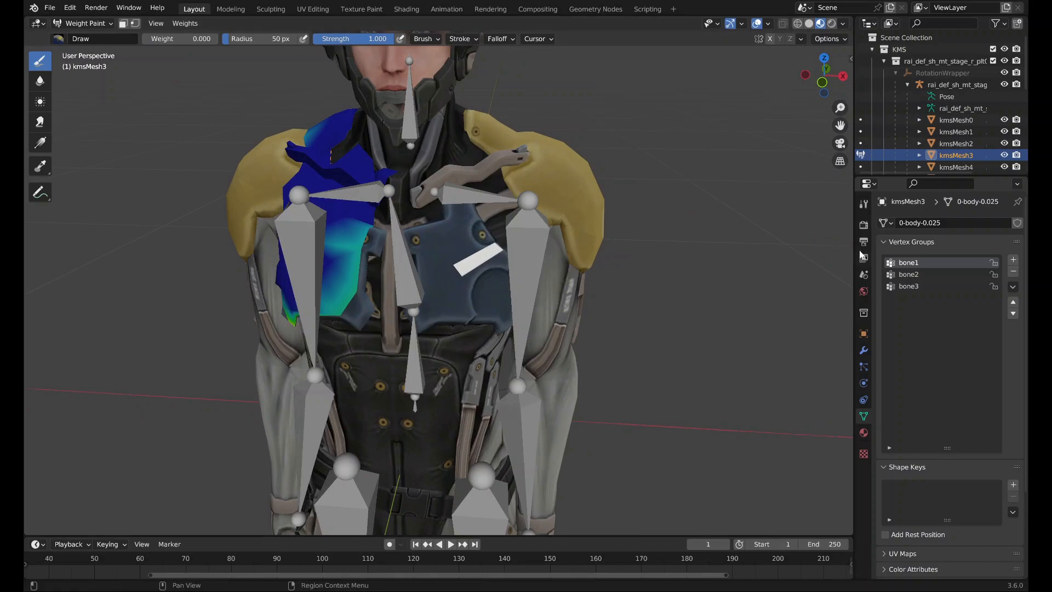
middle_click_drag(279, 116, 301, 121)
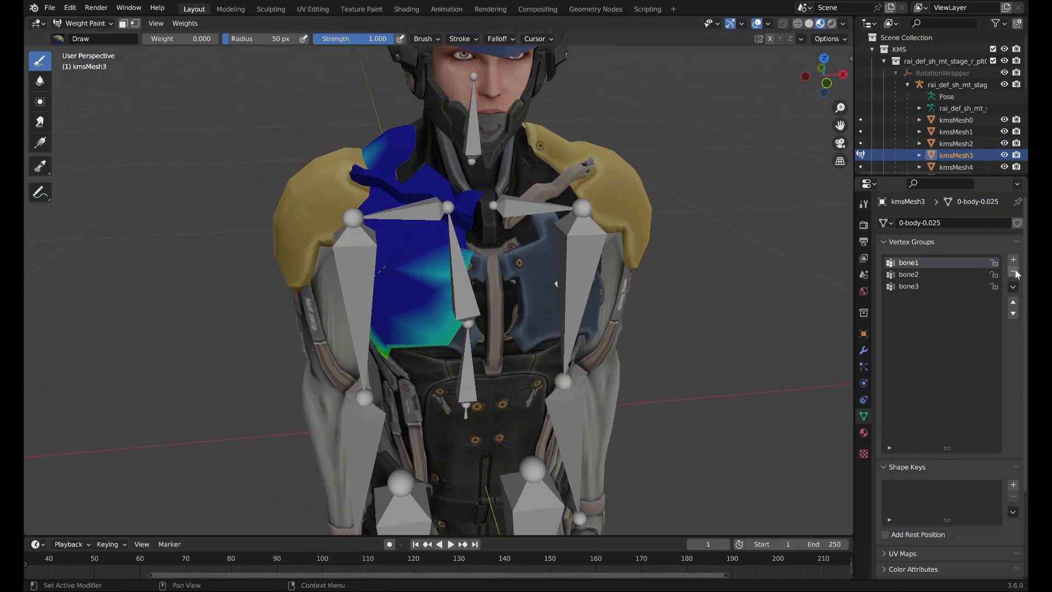
left_click(1014, 272)
Normalize all vertex groups of kmsMesh3 with Lock Active on.
left_click(942, 274)
left_click(184, 23)
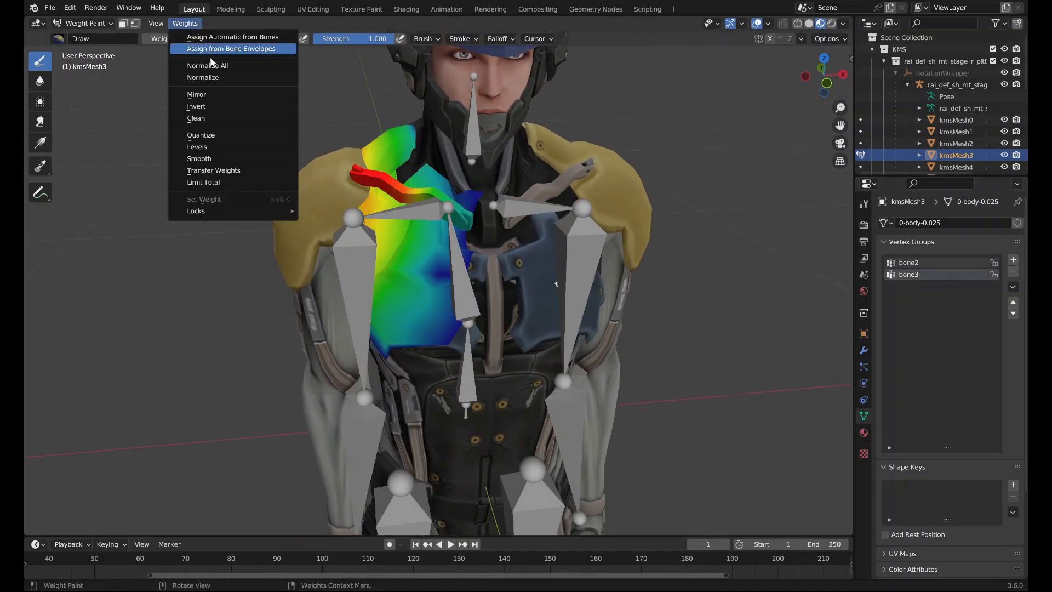
left_click(212, 65)
left_click(134, 522)
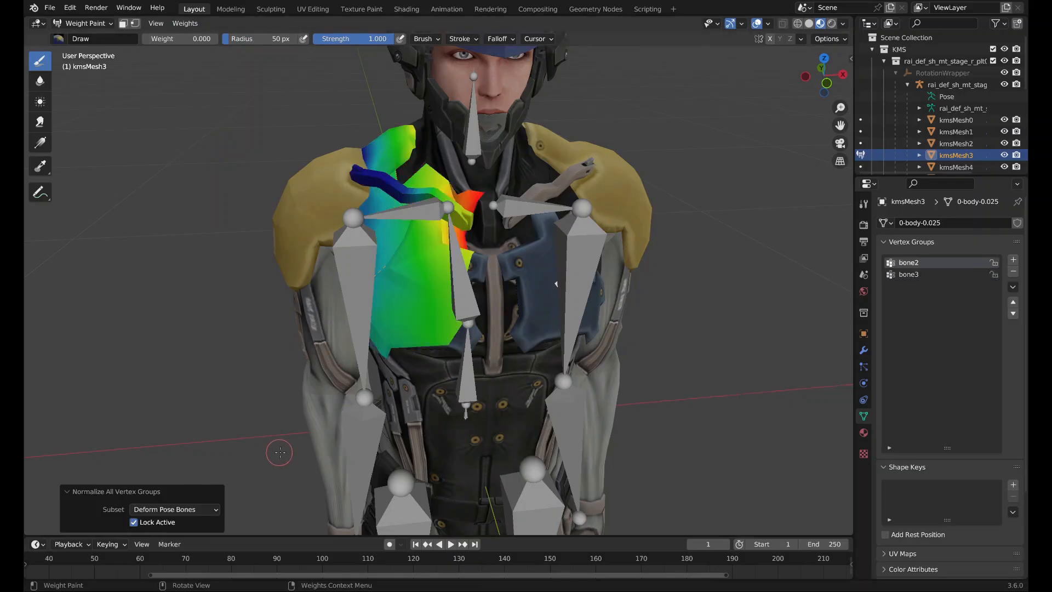
Examine the bone2 and bone3 weights of kmsMesh3 from the side, comparing them with the textured mesh in Object Mode.
middle_click_drag(279, 452, 338, 434)
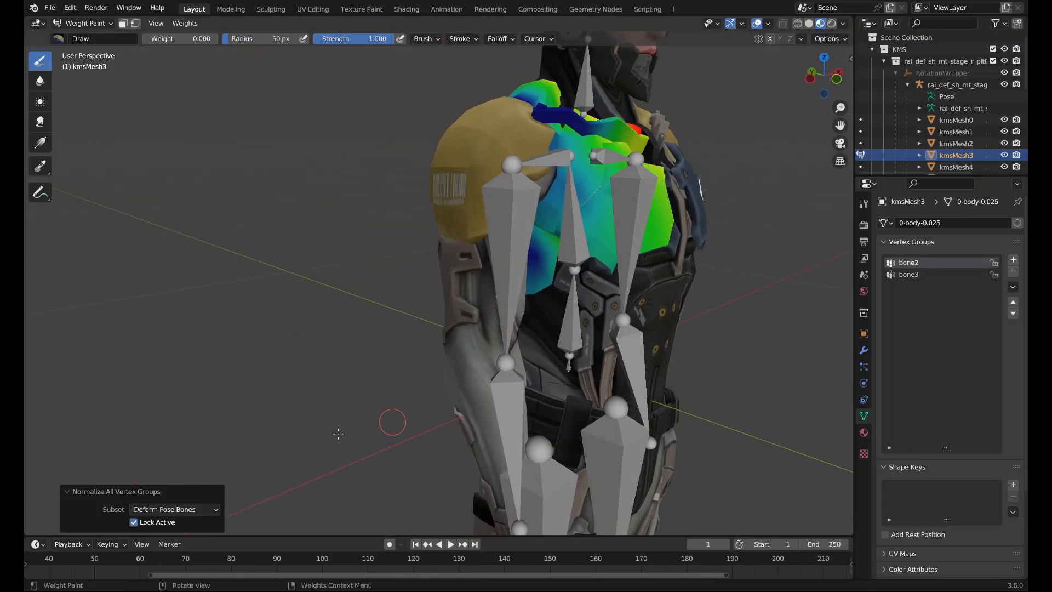
left_click(909, 275)
middle_click_drag(771, 294, 259, 67)
left_click(87, 23)
left_click(105, 41)
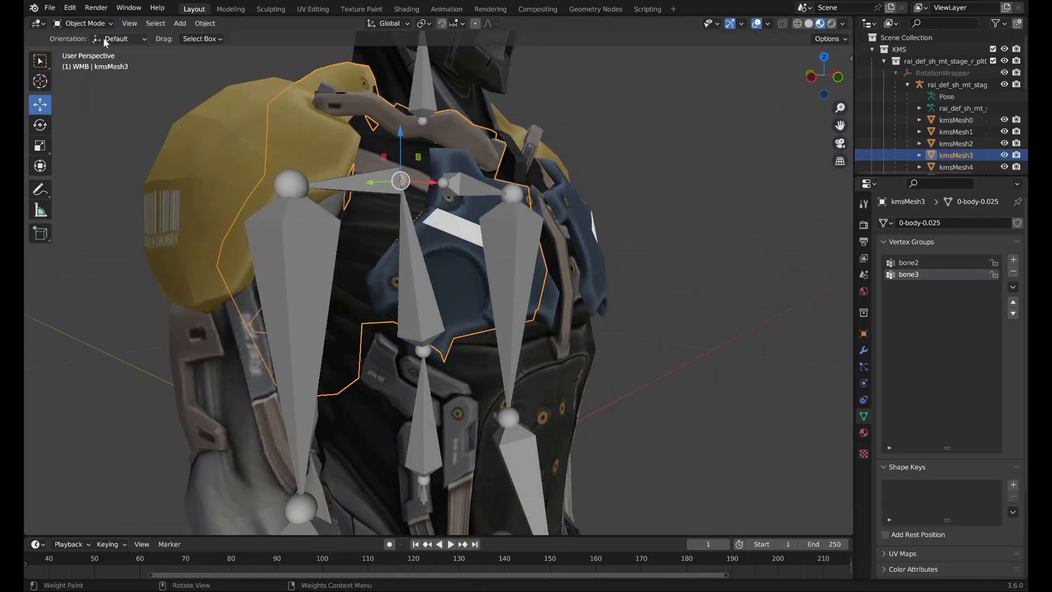
left_click(83, 23)
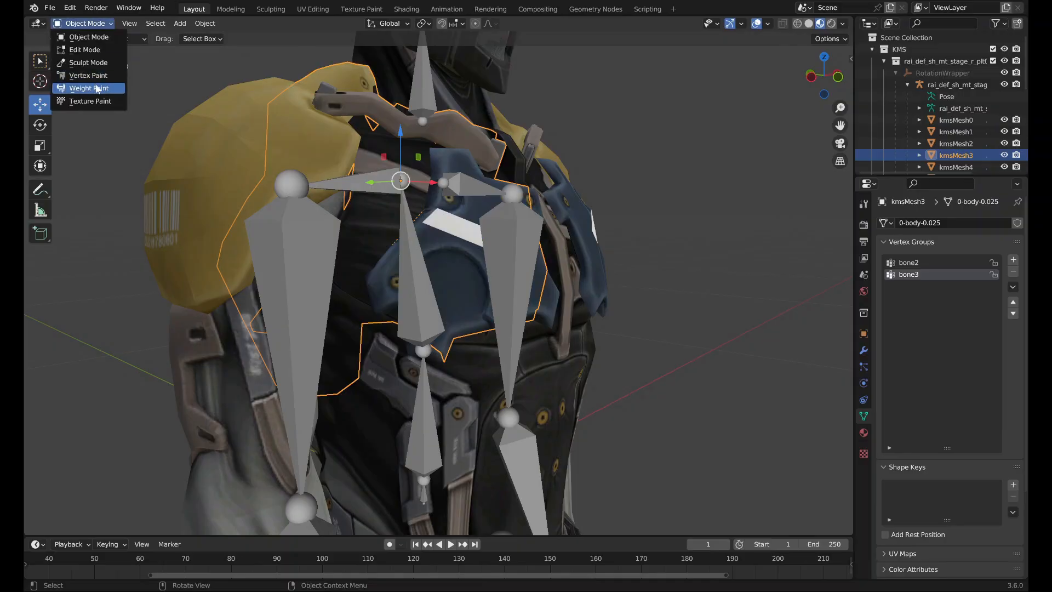
left_click(91, 86)
left_click(908, 263)
middle_click_drag(630, 274, 607, 285)
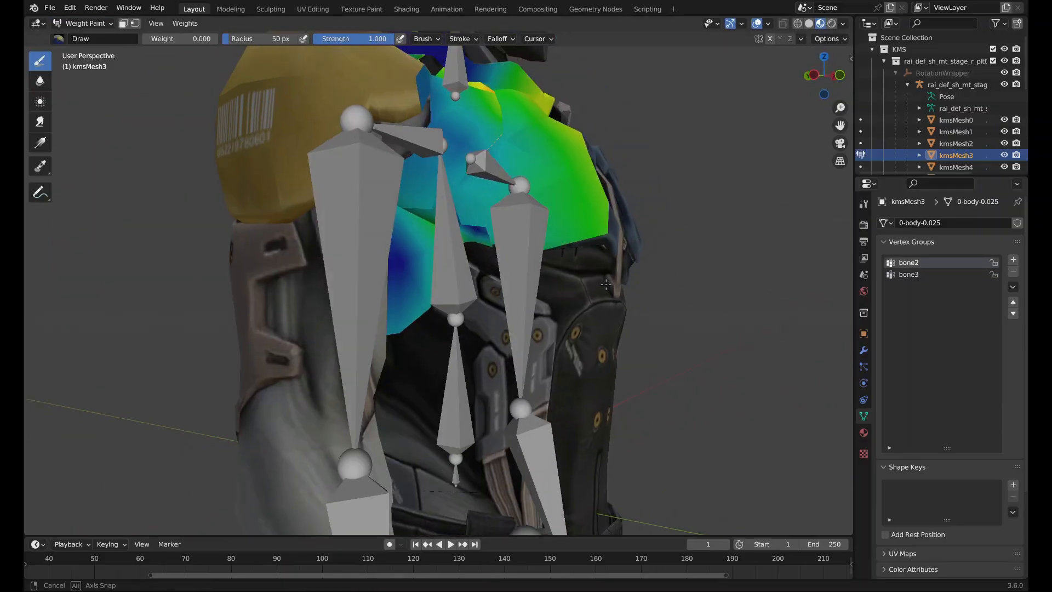
left_click(962, 274)
left_click(961, 262)
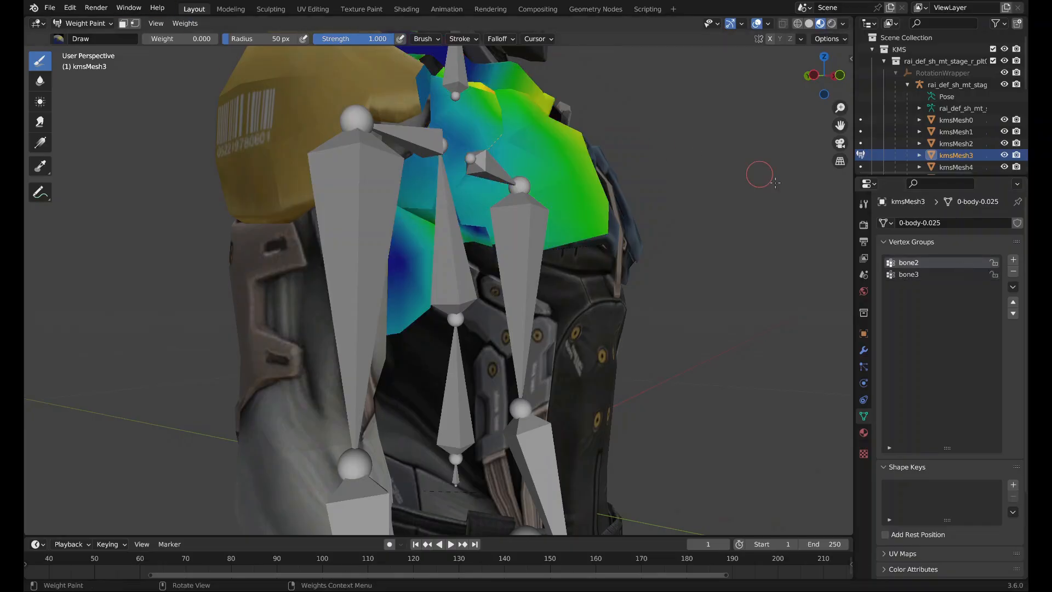
Normalize kmsMesh3's vertex groups again with bone3 active and locked, and move bone2 below bone3 in the group order.
left_click(942, 274)
left_click(186, 23)
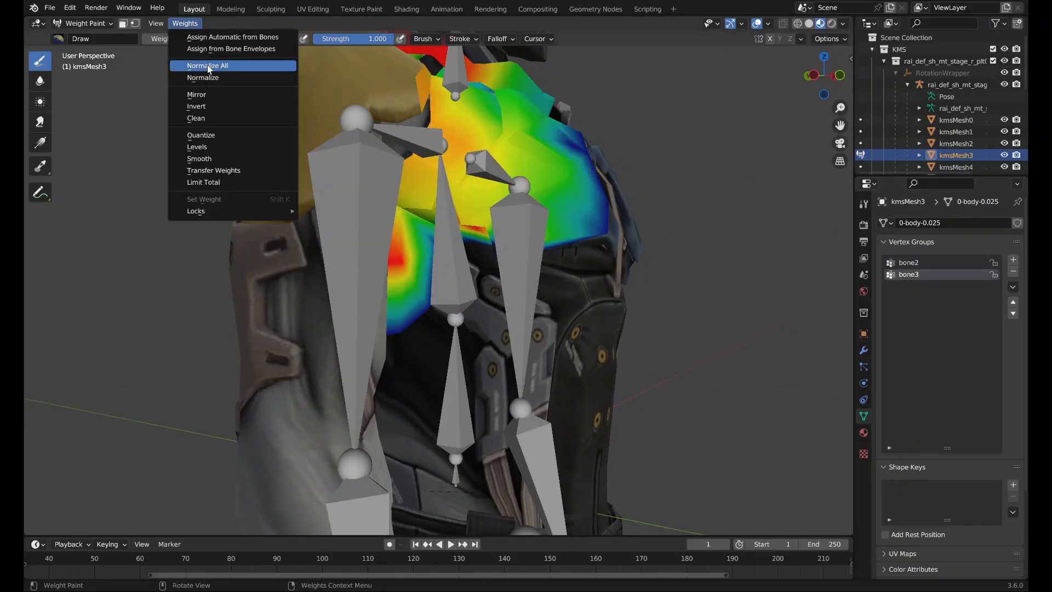
left_click(207, 66)
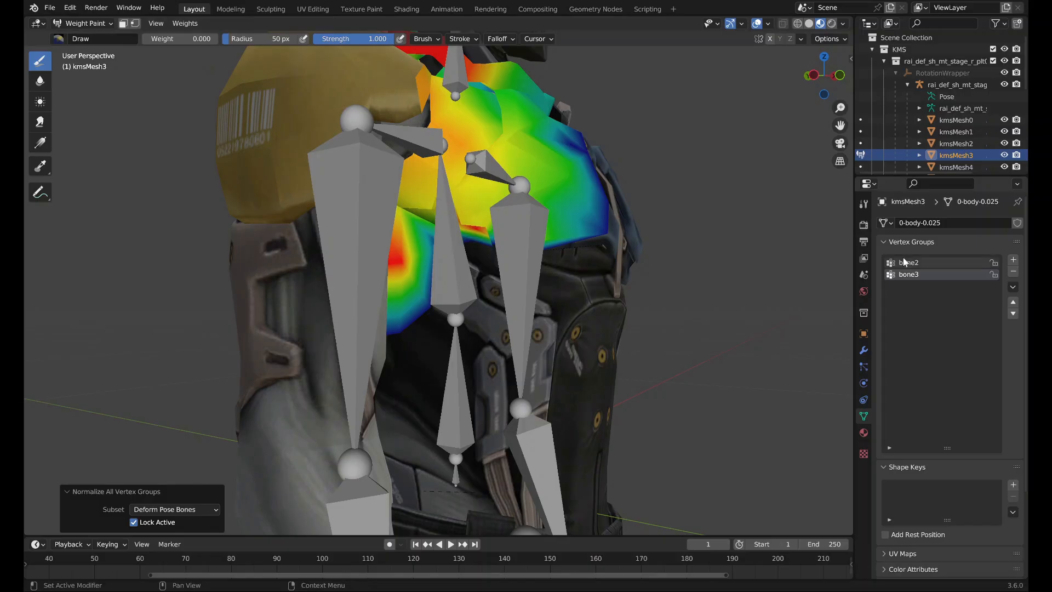
left_click(932, 262)
middle_click_drag(721, 279, 636, 222)
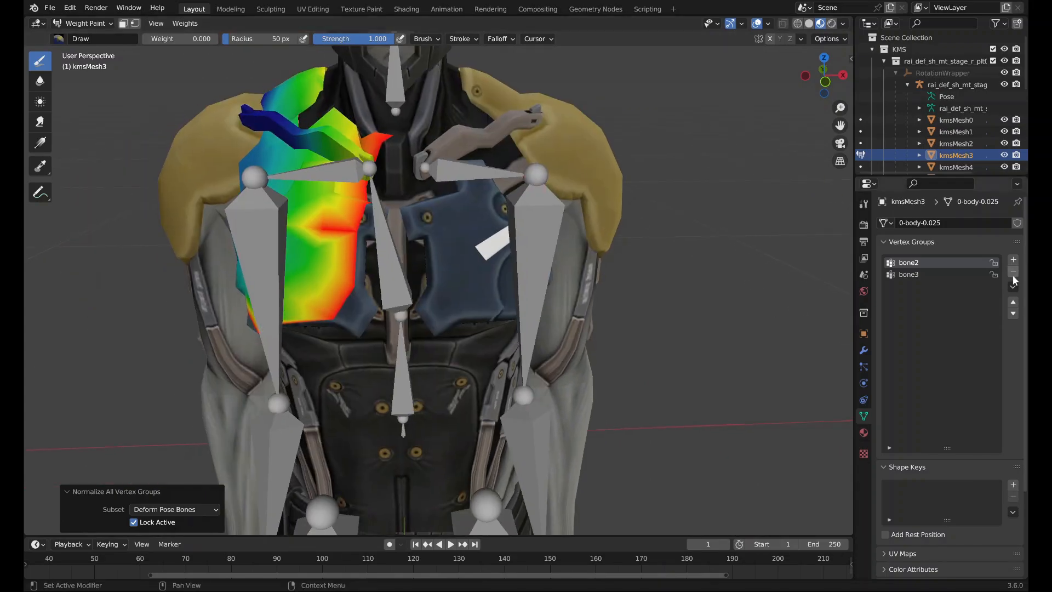
left_click(1014, 312)
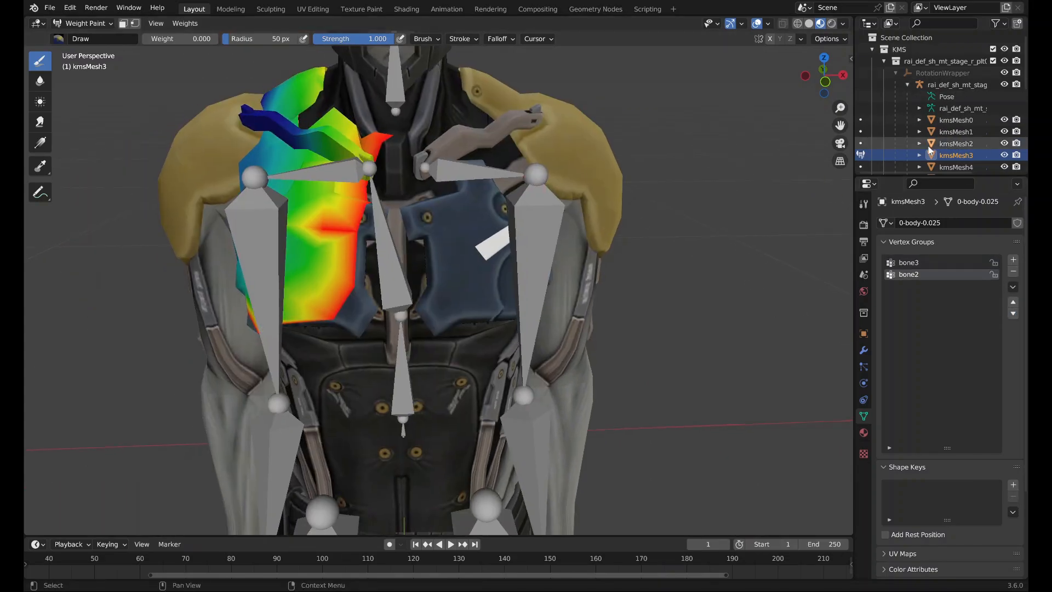
Remove the bone1 and bone2 vertex groups from the upper-arm mesh kmsMesh4 and show its weights in Weight Paint mode.
scroll(928, 146, "down", 2)
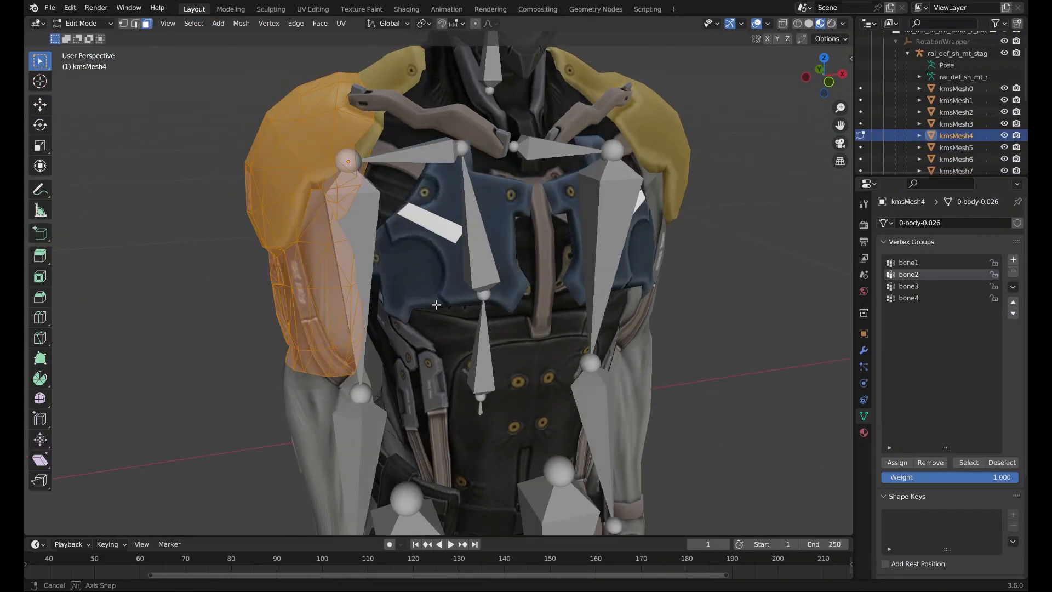
key("ctrl+Tab")
left_click(185, 23)
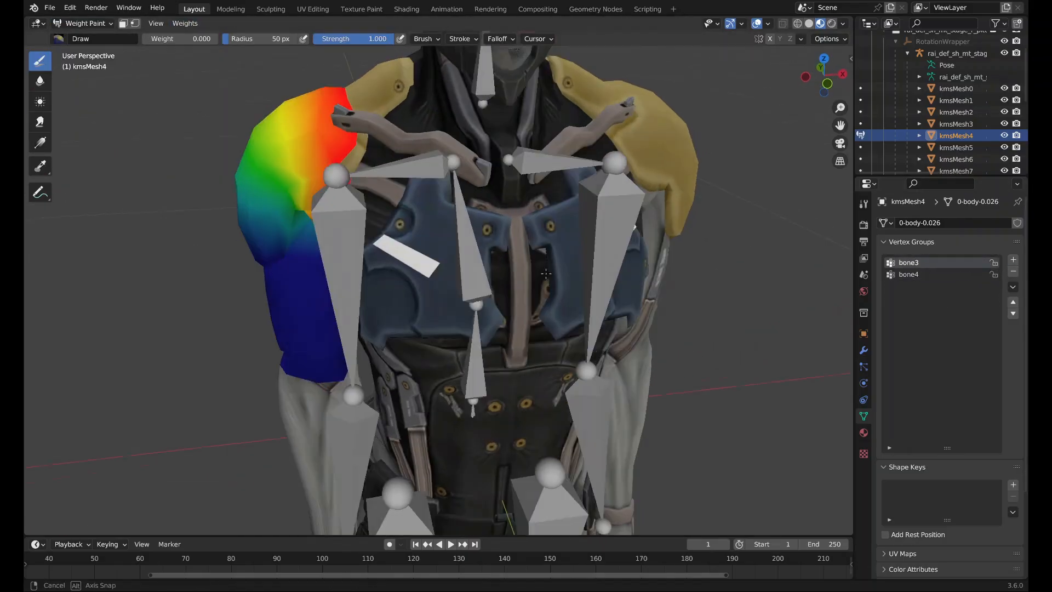
Return to Object Mode and remove the unused vertex groups from the forearm mesh kmsMesh5.
left_click(82, 23)
left_click(91, 36)
left_click(956, 148)
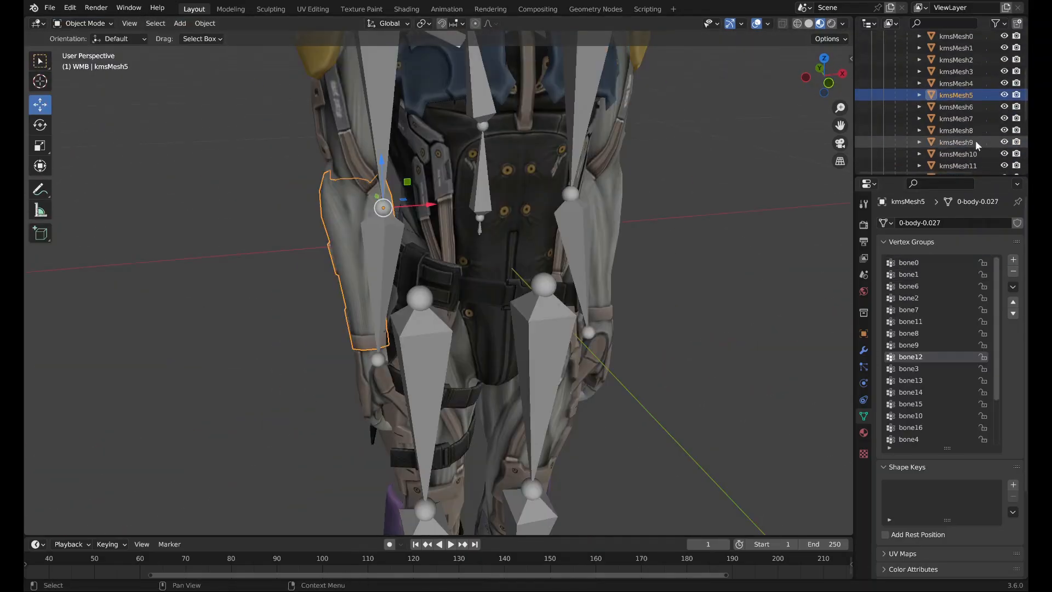
left_click(205, 23)
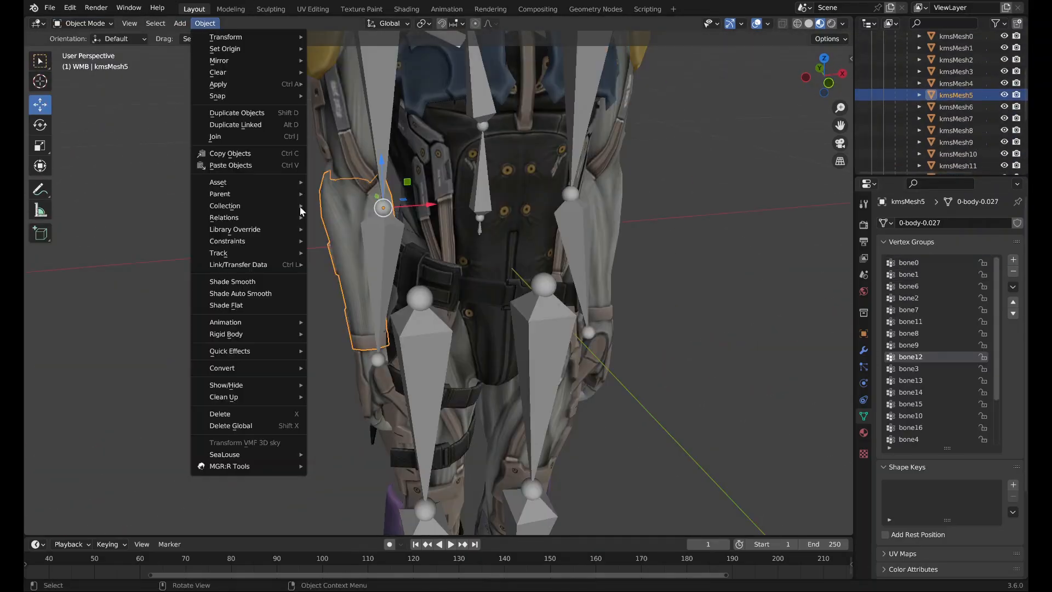
key("ctrl+Tab")
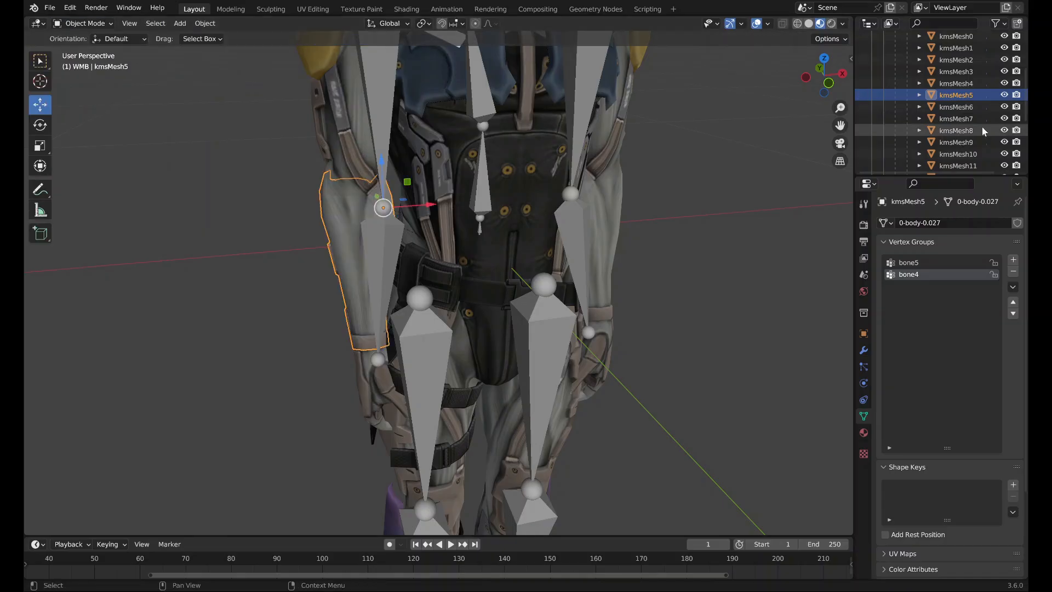
Remove the unused vertex groups from the hand mesh kmsMesh6 and normalize its weights in Weight Paint mode.
left_click(205, 23)
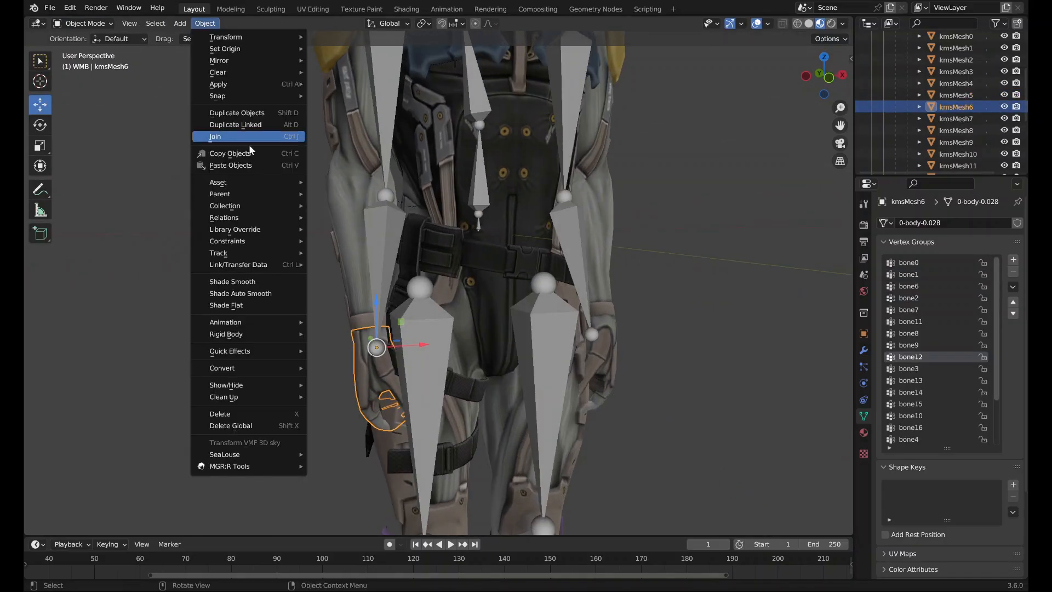
left_click(82, 23)
left_click(96, 38)
key("ctrl+Tab")
left_click(184, 23)
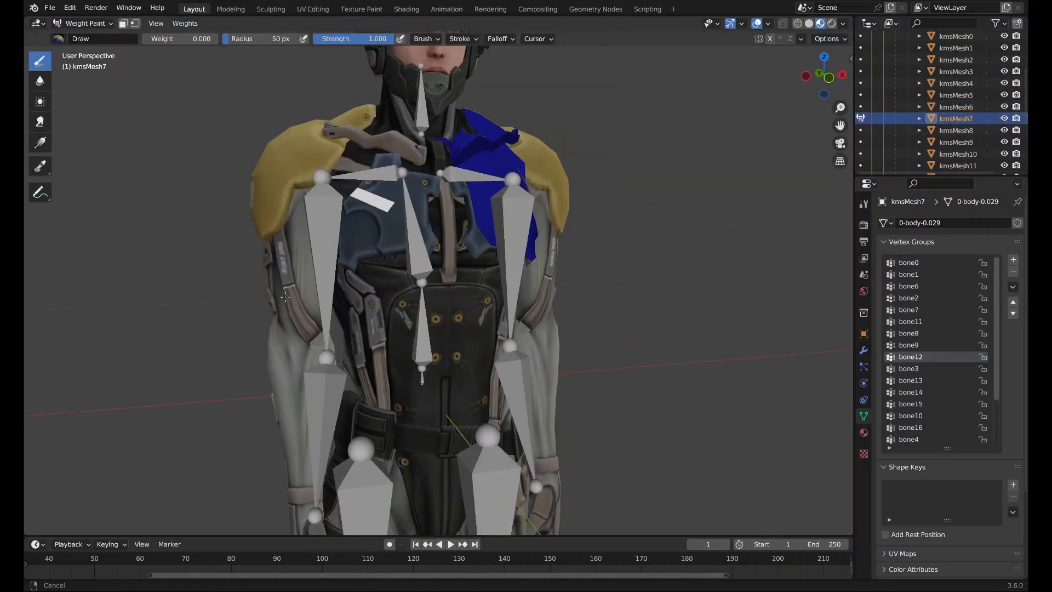
Remove the unused vertex groups from the chest mesh kmsMesh7 and make bone1 its active group.
left_click(204, 23)
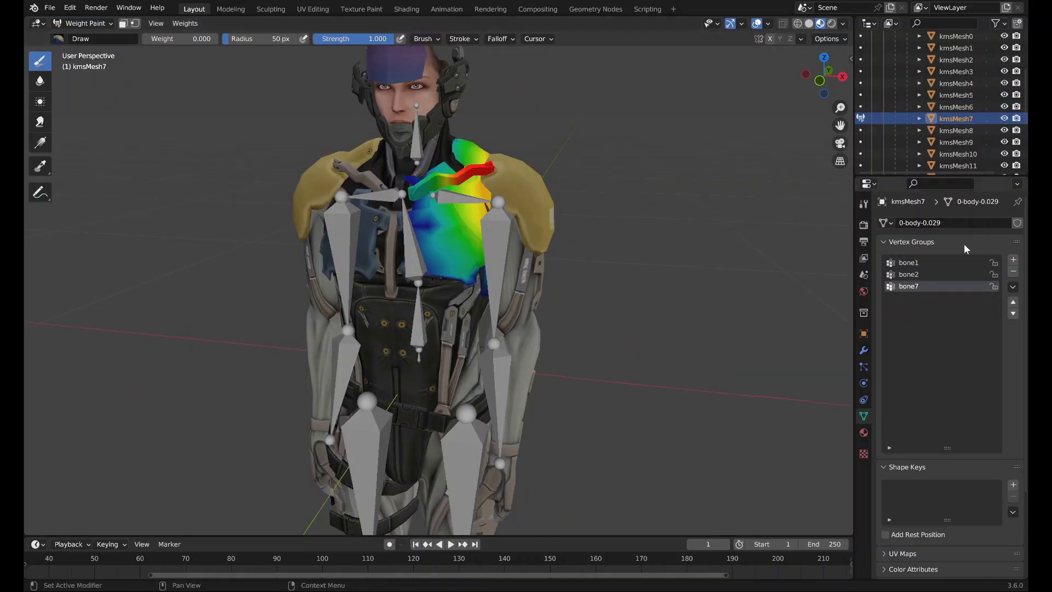
left_click(908, 262)
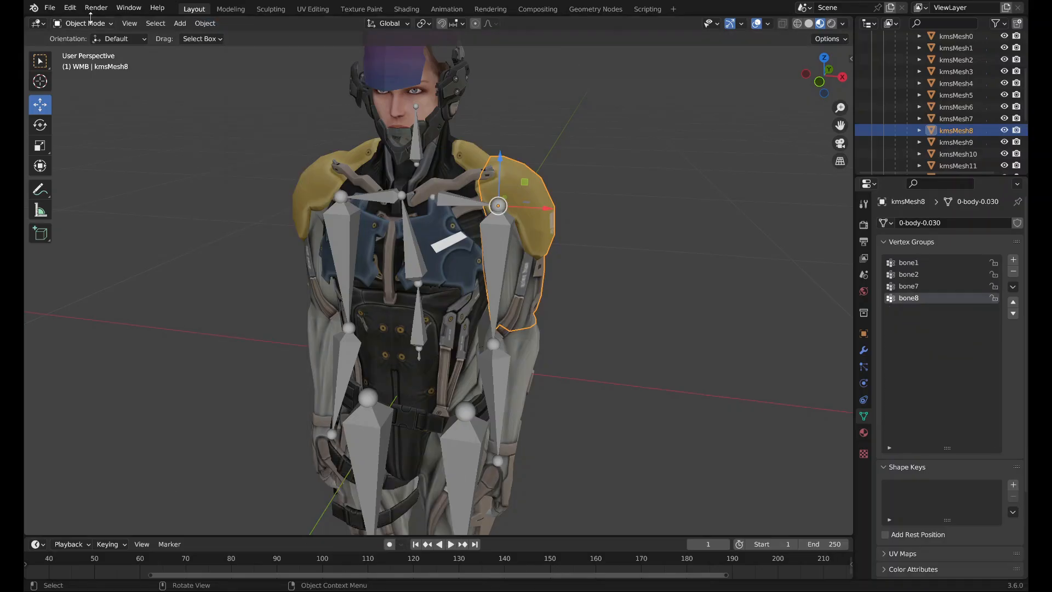
Reduce the upper-arm mesh kmsMesh8 to the bone7 and bone8 vertex groups and normalize its weights in Weight Paint mode.
left_click(85, 23)
left_click(93, 85)
left_click(184, 23)
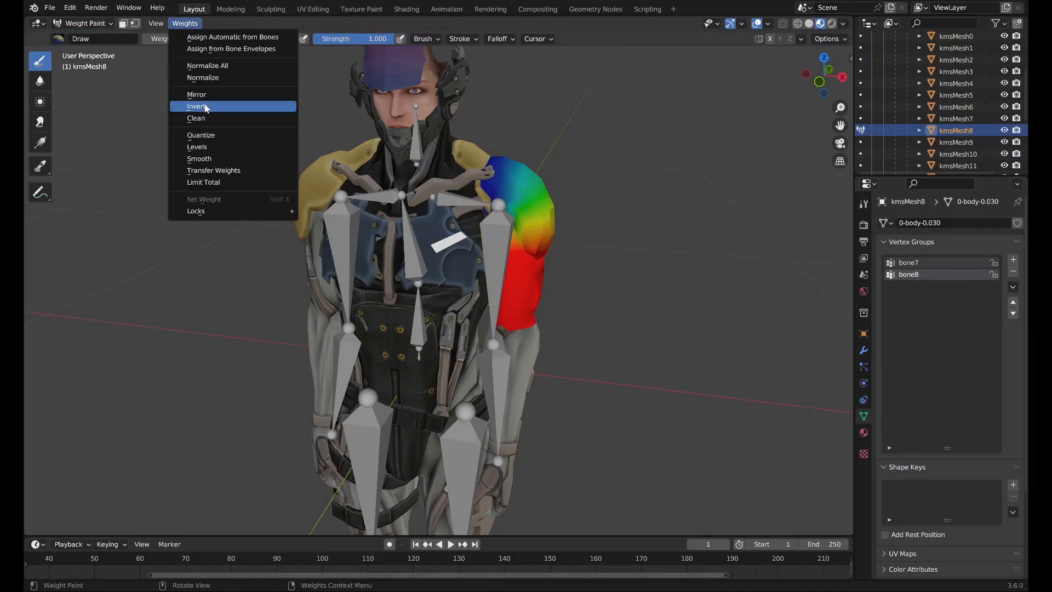
left_click(202, 104)
Remove the unused vertex groups from the forearm mesh kmsMesh9 and normalize its weights in Weight Paint mode.
left_click(205, 23)
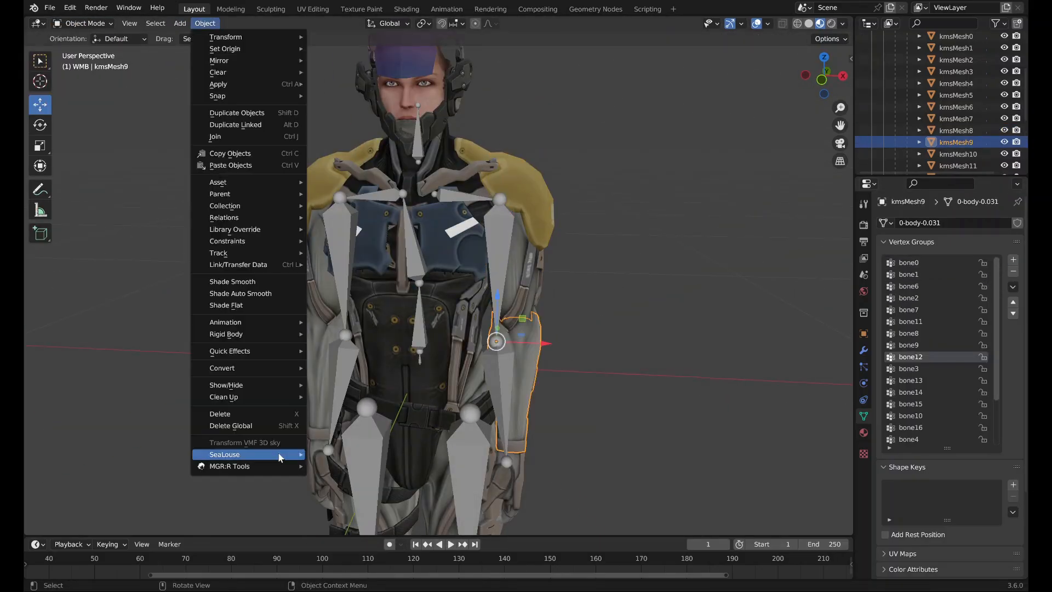
left_click(356, 478)
left_click(85, 23)
left_click(93, 85)
left_click(185, 23)
left_click(202, 104)
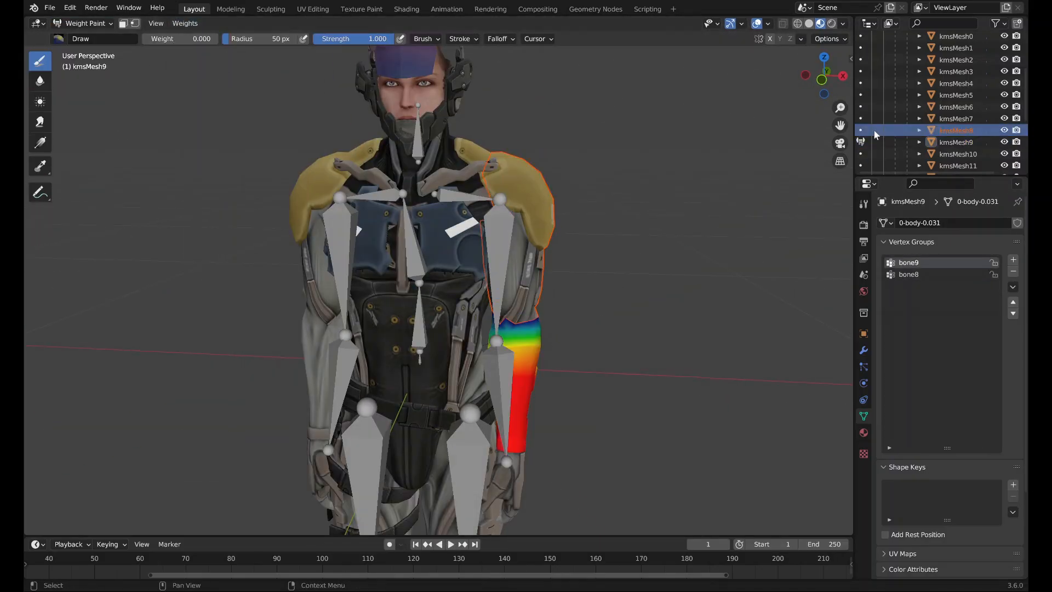
Switch Weight Paint mode to kmsMesh8, kmsMesh7 and kmsMesh2 in turn to check their weights.
left_click(860, 131)
left_click(860, 118)
left_click(860, 60)
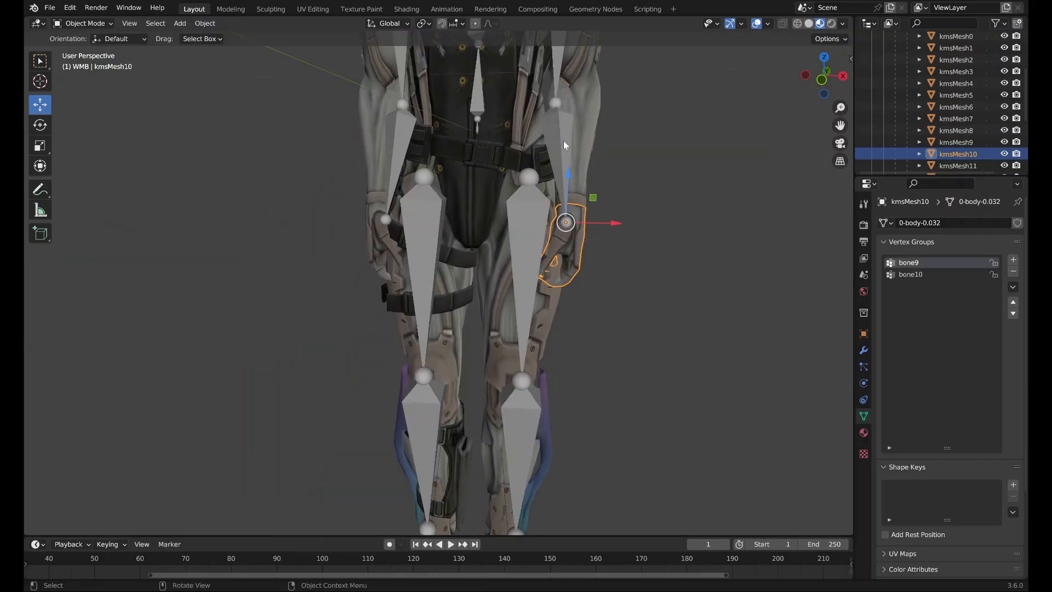
Normalize all vertex groups of the hand mesh kmsMesh10 with bone10 ordered above bone9, and return to Object Mode.
left_click(85, 23)
left_click(93, 85)
left_click(185, 23)
left_click(202, 103)
left_click(85, 23)
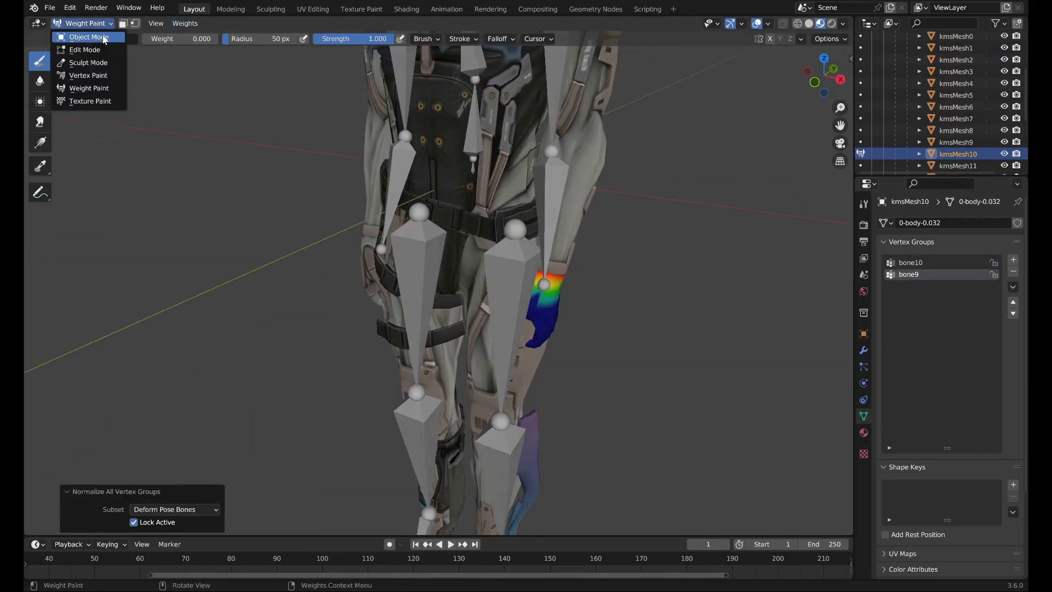
left_click(87, 36)
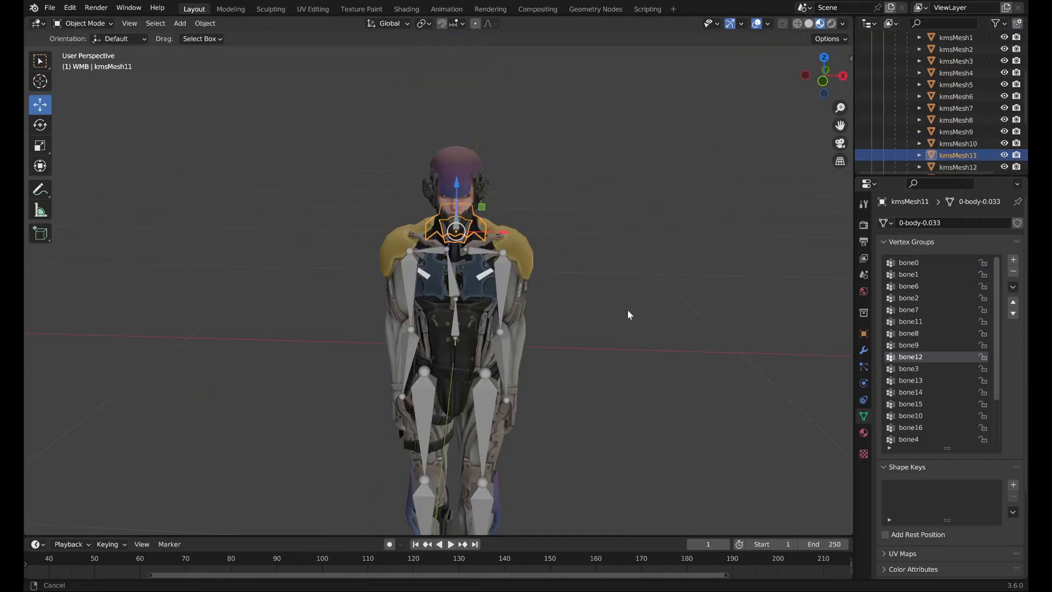
Remove the unused vertex groups from the neck mesh kmsMesh11.
left_click(205, 23)
mouse_move(247, 463)
left_click(325, 475)
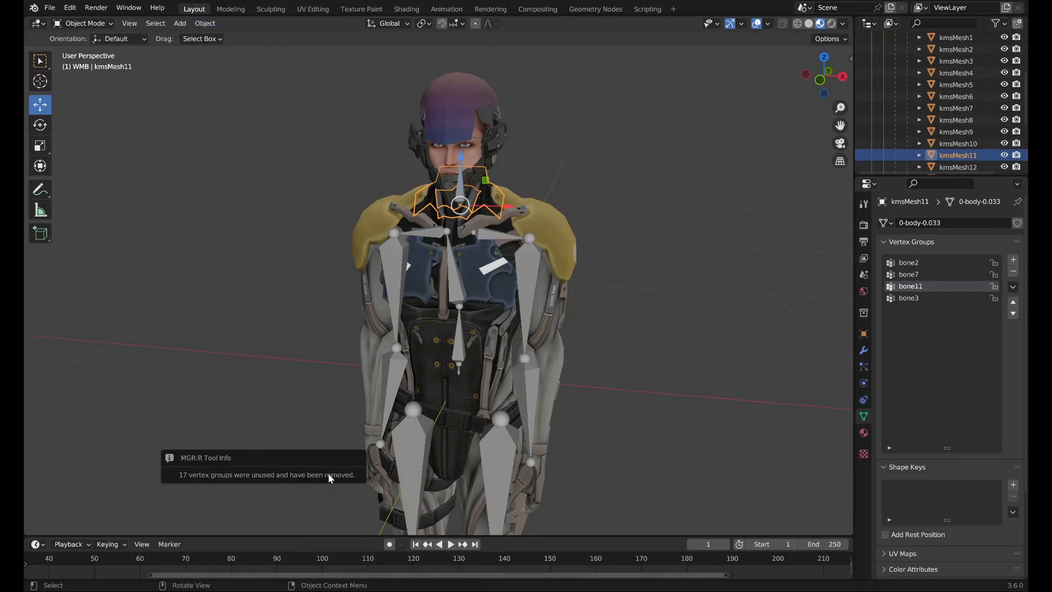
Inspect the head bone's name and parent relations in Pose Mode, and return to Object Mode.
scroll(513, 265, "up", 5)
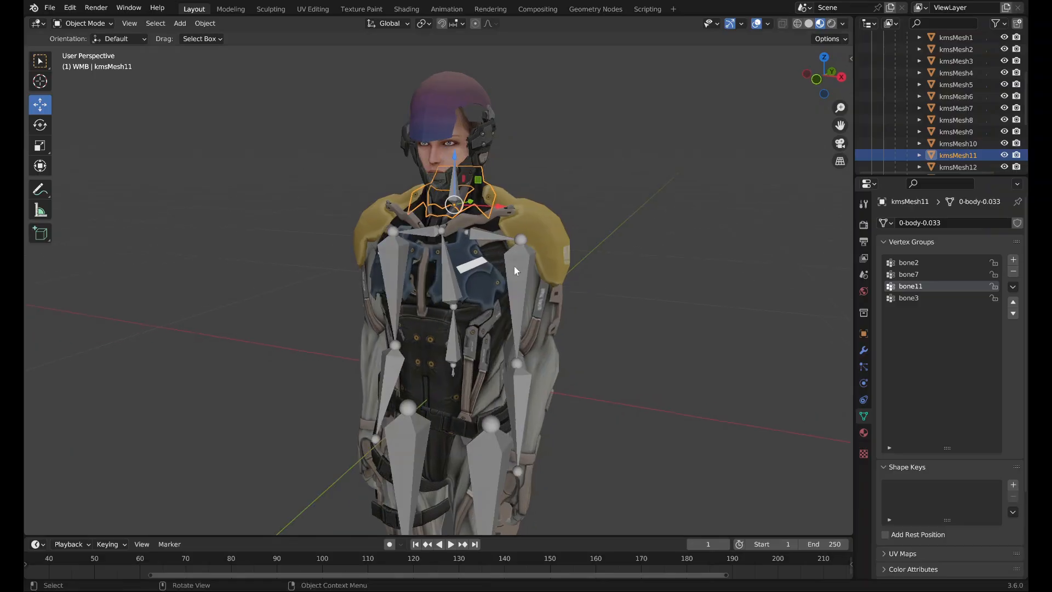
scroll(506, 284, "up", 3)
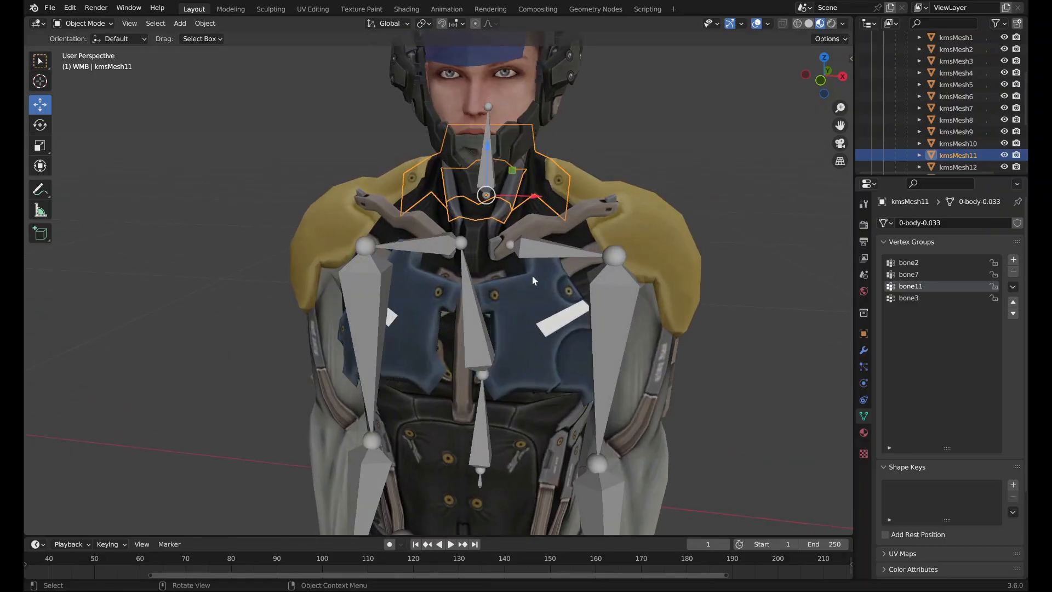
middle_click_drag(493, 170, 513, 184)
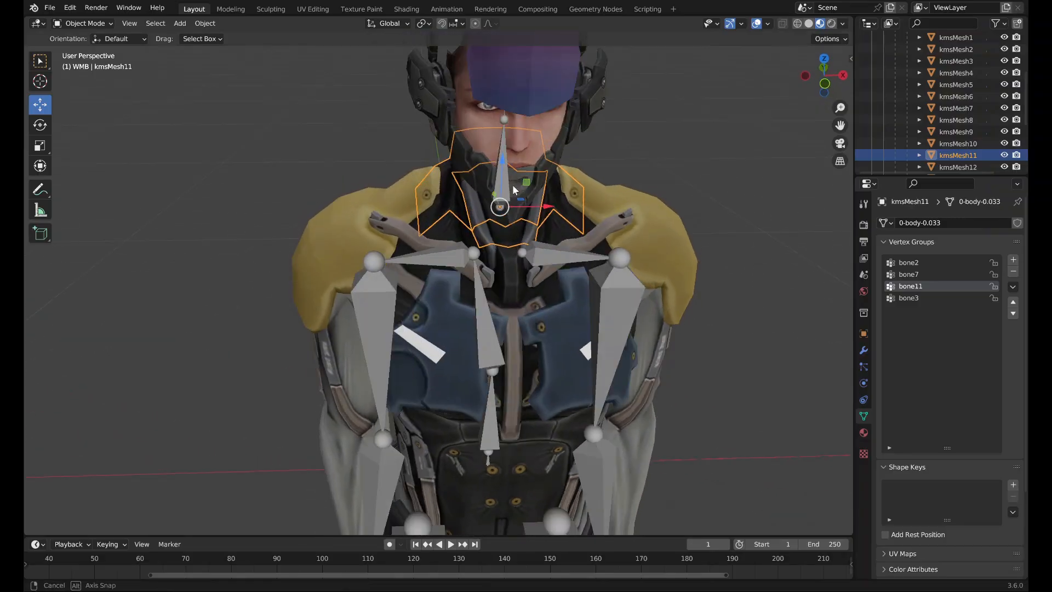
left_click(504, 185)
key("ctrl+Tab")
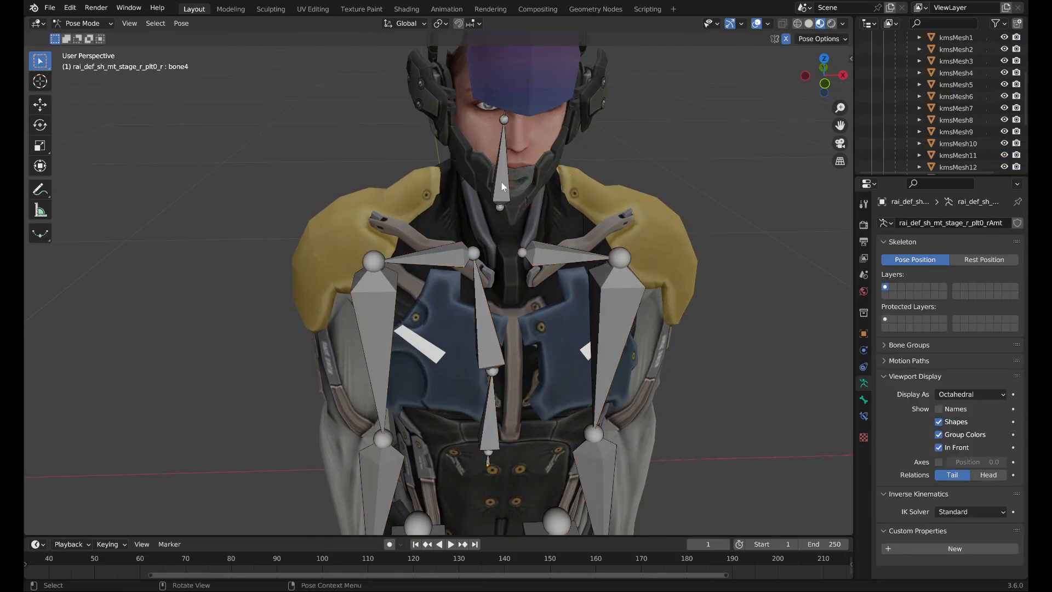
left_click(503, 183)
left_click(864, 400)
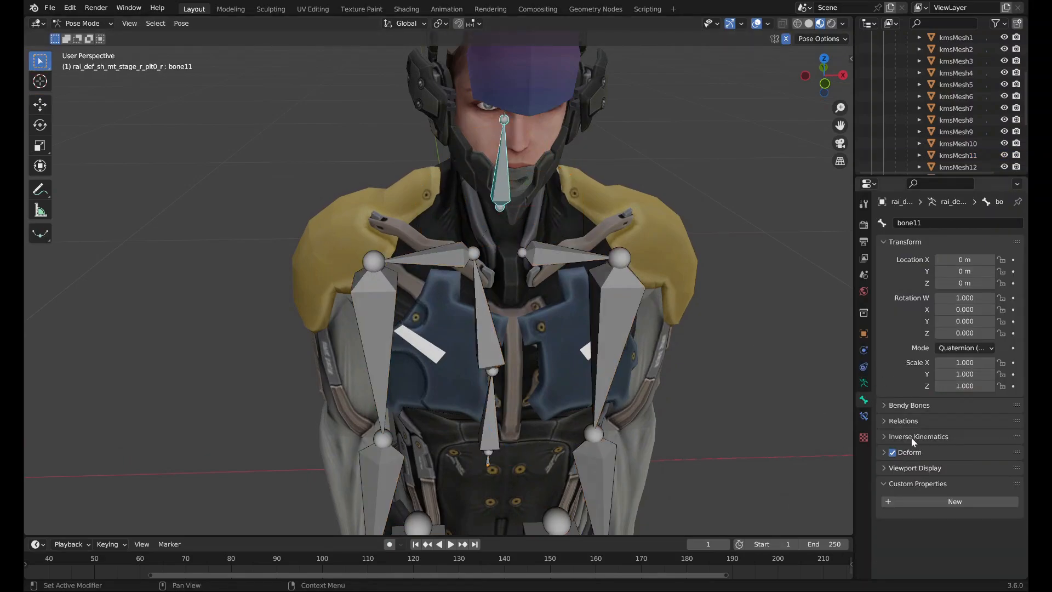
left_click(909, 421)
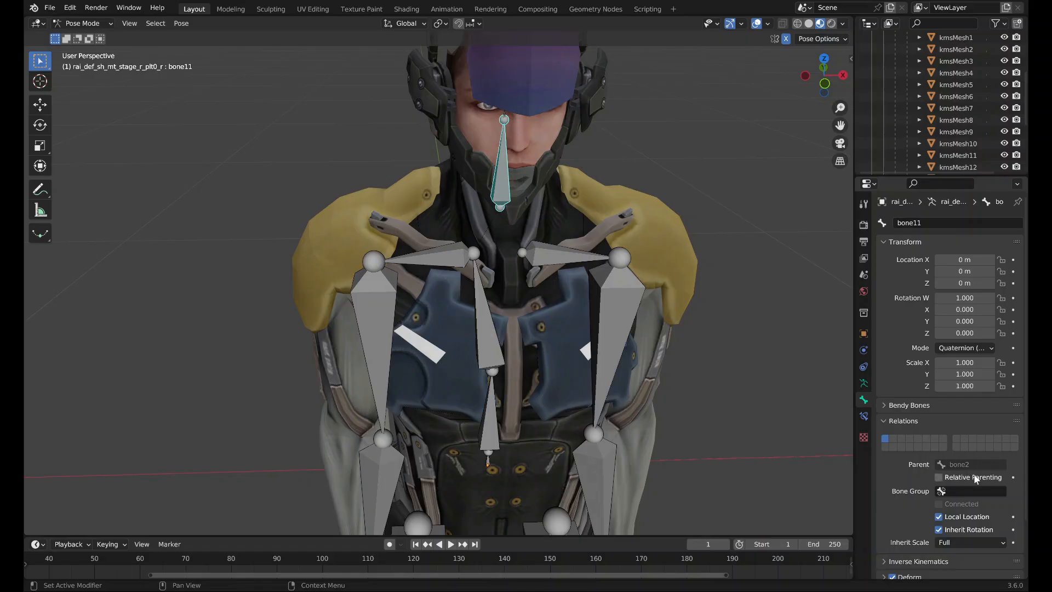
left_click(102, 23)
left_click(85, 35)
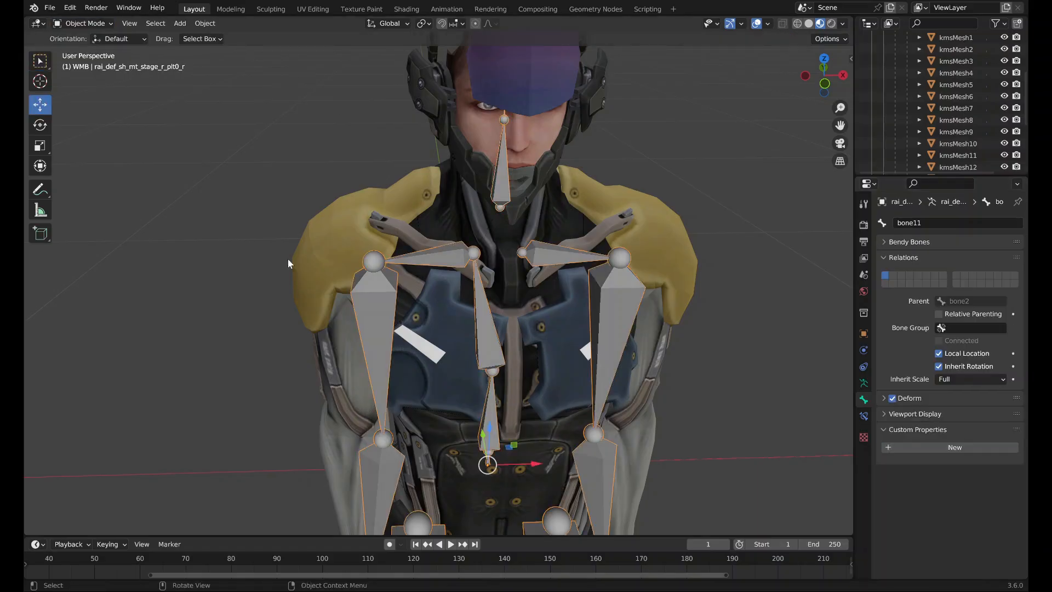
Check the names of the spine and shoulder bones in Pose Mode, and return to Object Mode.
key("ctrl+Tab")
left_click(487, 321)
left_click(455, 257)
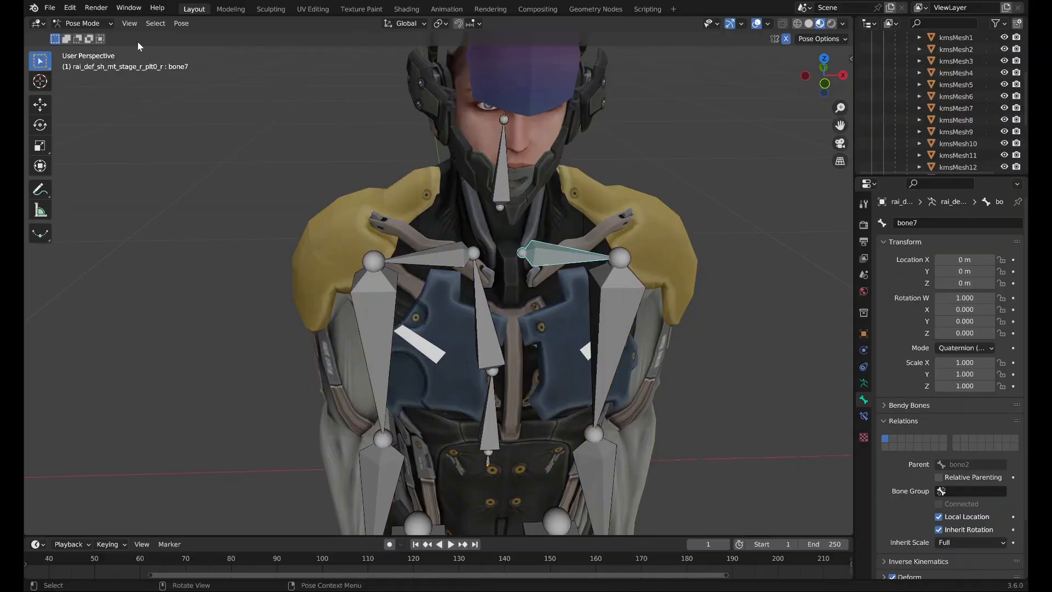
left_click(82, 23)
left_click(85, 35)
Select the neck mesh kmsMesh11, run the unused vertex group removal again, and display its vertex group list.
left_click(463, 213)
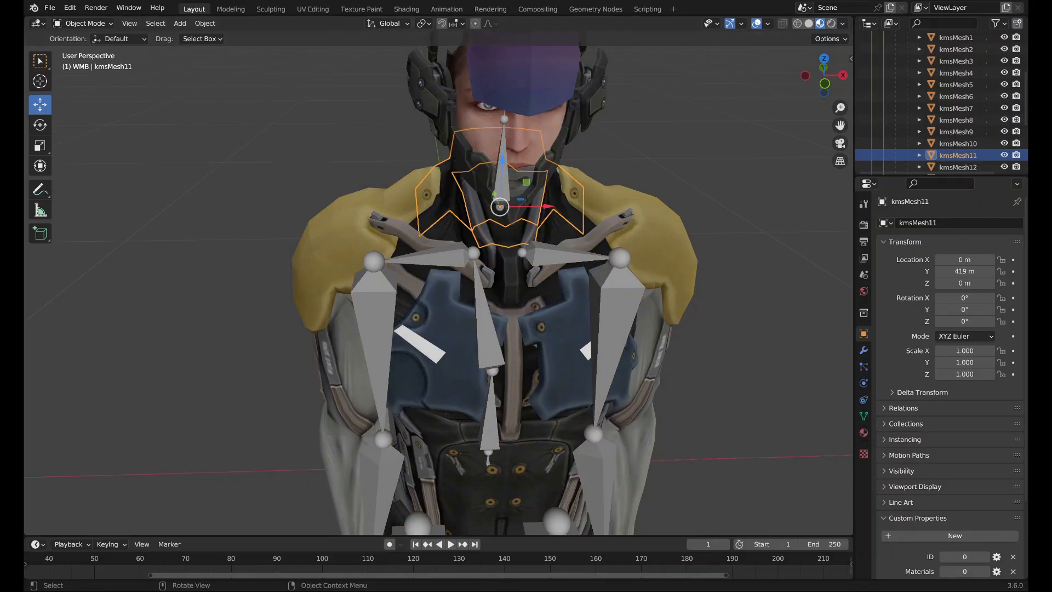
middle_click_drag(782, 201, 766, 193)
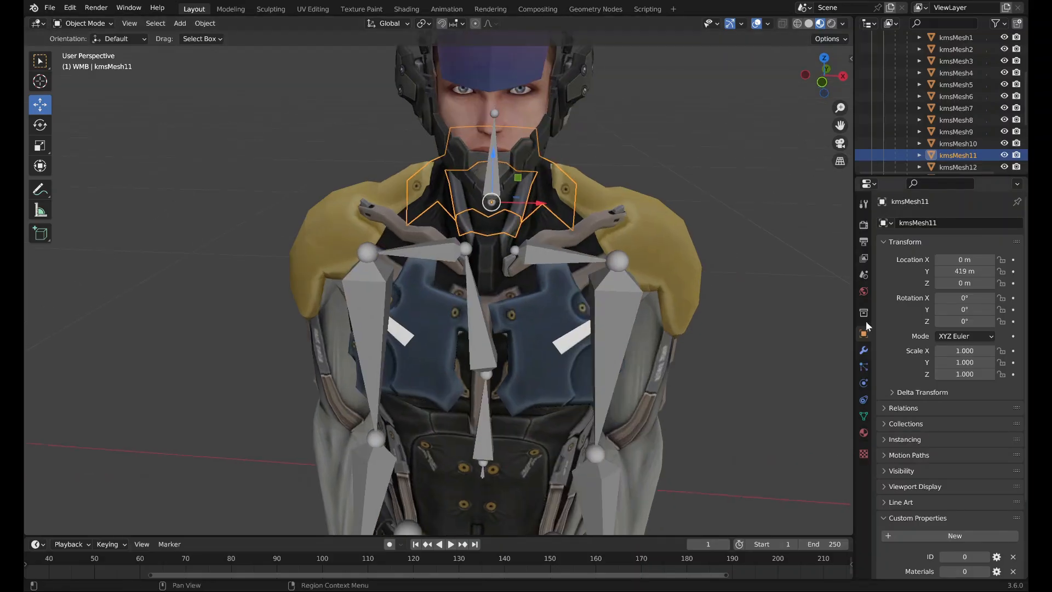
scroll(929, 169, "down", 1)
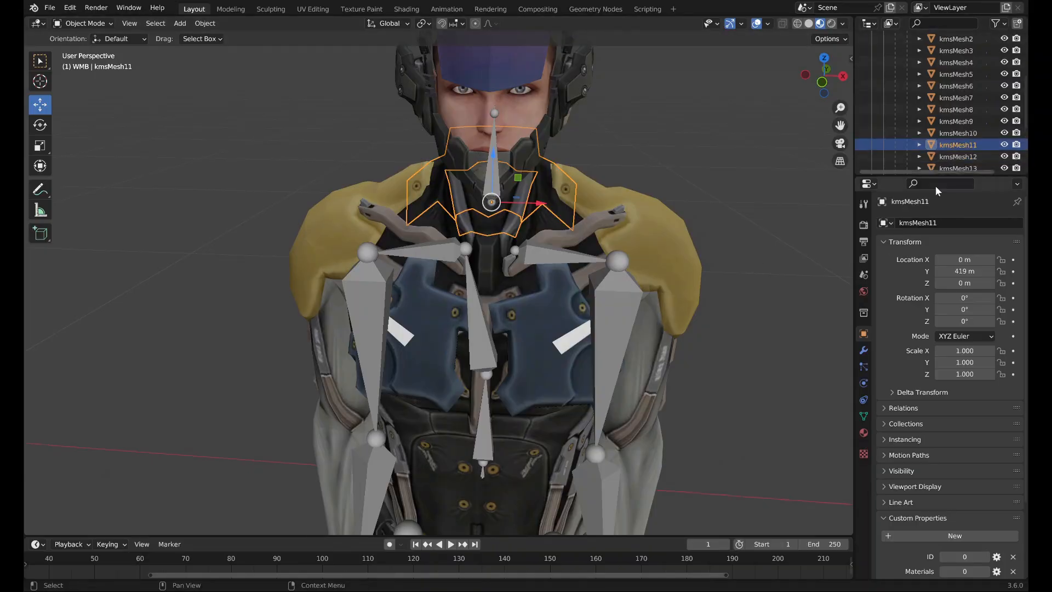
scroll(888, 334, "down", 2)
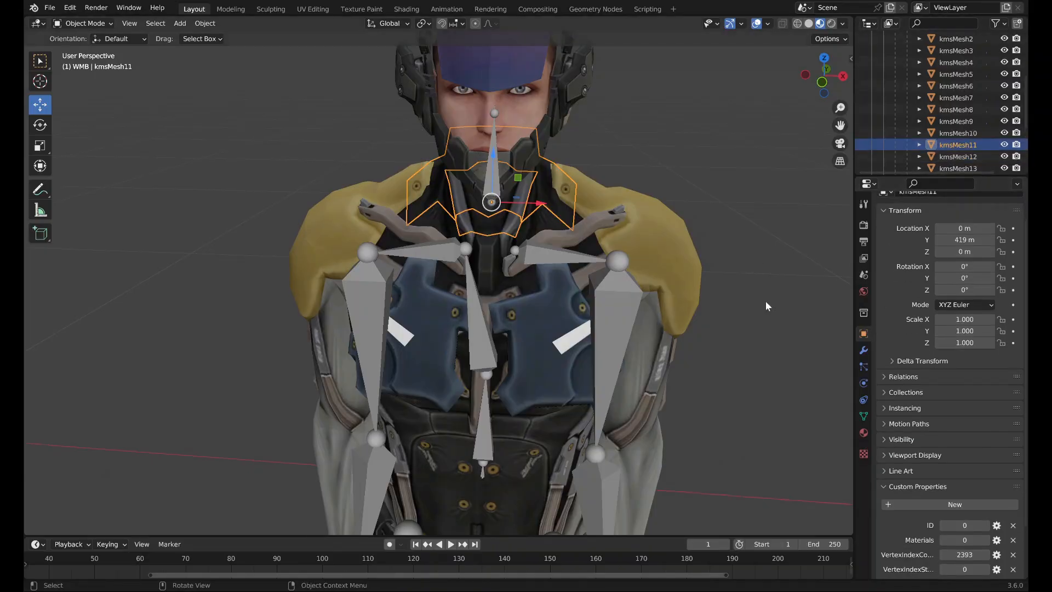
left_click(203, 23)
mouse_move(249, 466)
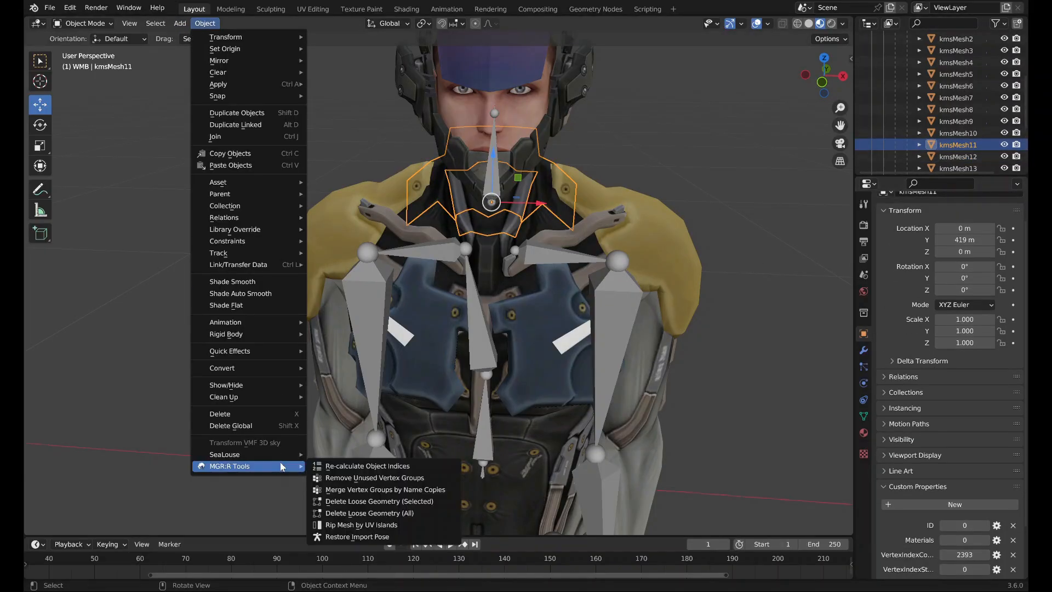
left_click(357, 478)
left_click(864, 415)
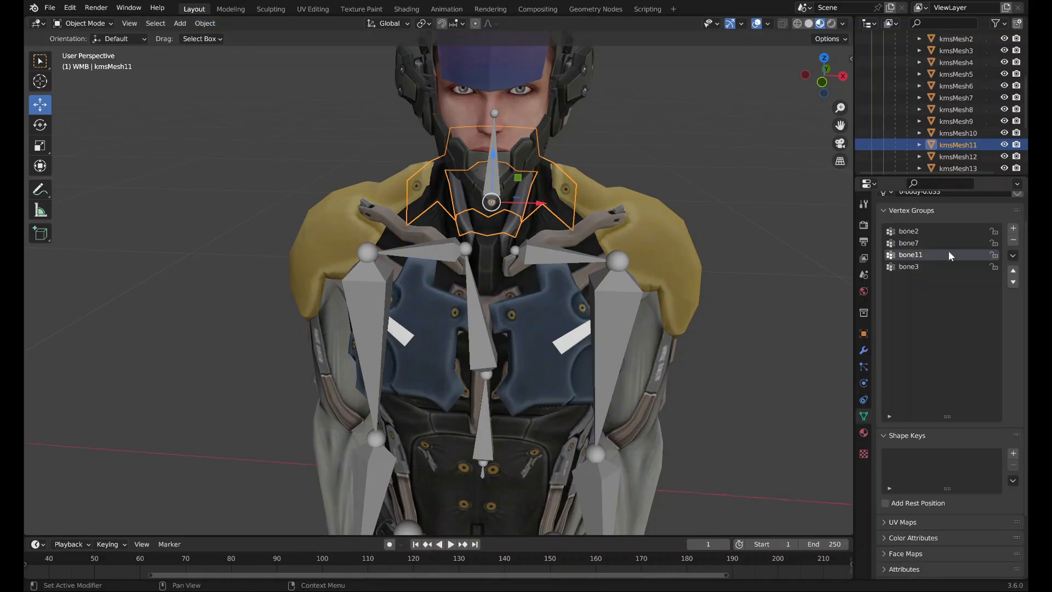
Remove the bone7 and bone3 vertex groups from kmsMesh11 and move bone11 above bone2.
left_click(980, 243)
left_click(1013, 240)
left_click(981, 254)
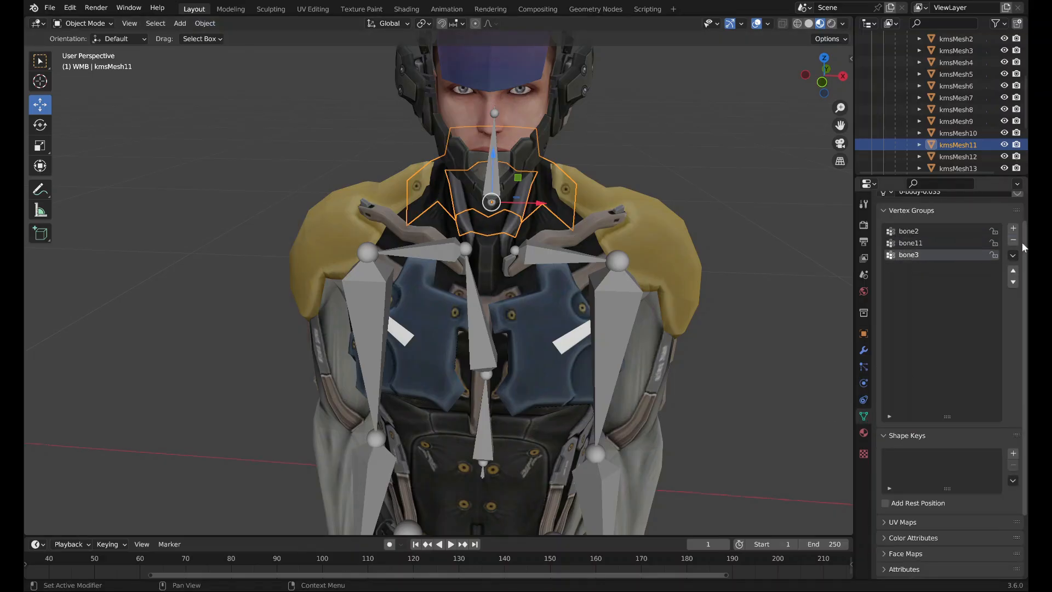
left_click(1016, 240)
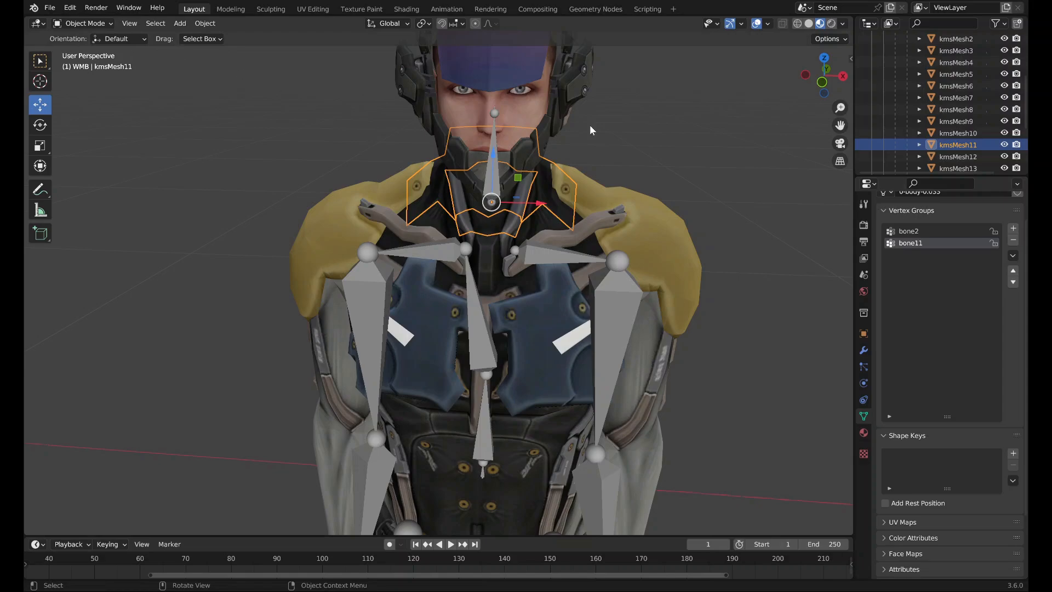
left_click(1013, 270)
Normalize all of kmsMesh11's vertex groups in Weight Paint mode with bone11 active and locked, and examine the bone2 weights.
left_click(82, 23)
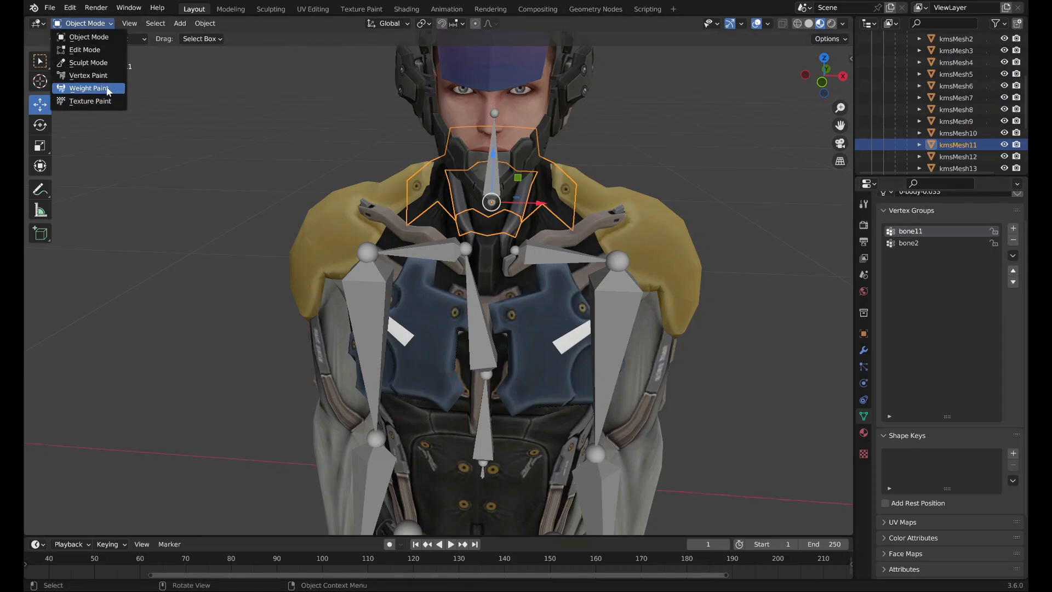
left_click(89, 88)
left_click(185, 23)
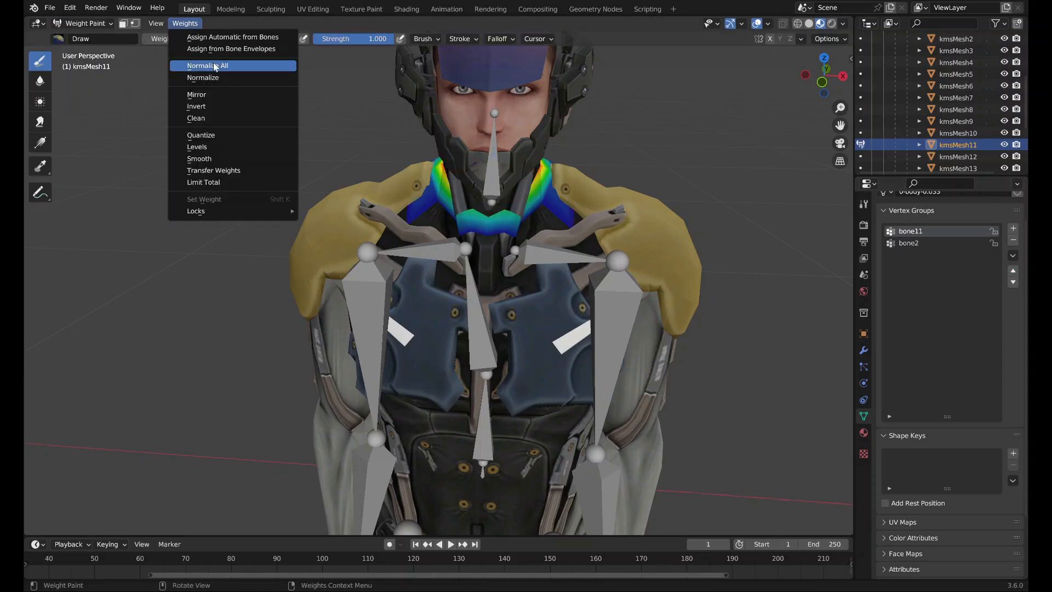
left_click(246, 65)
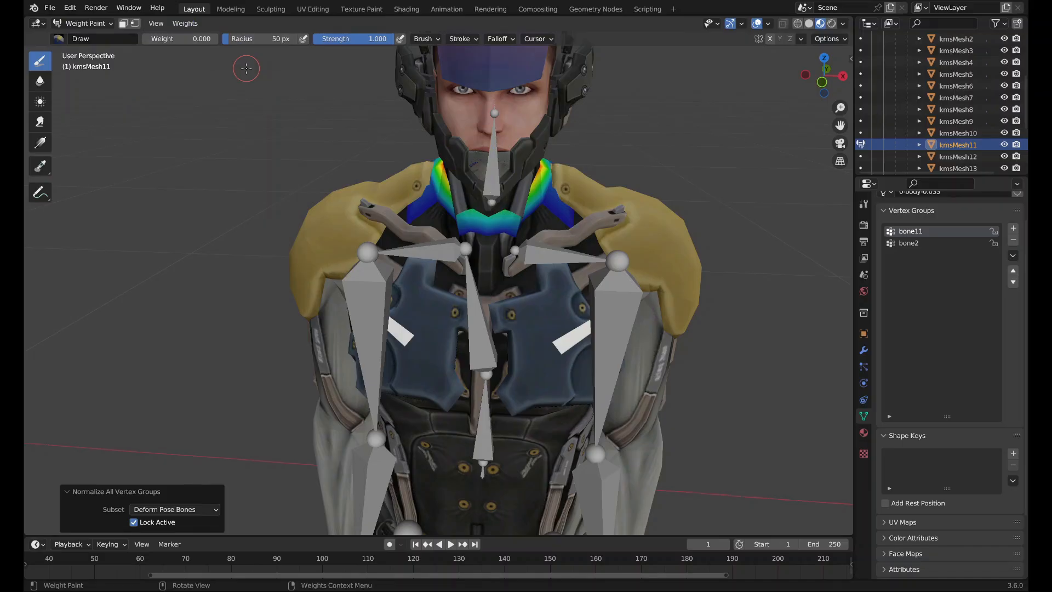
left_click(909, 243)
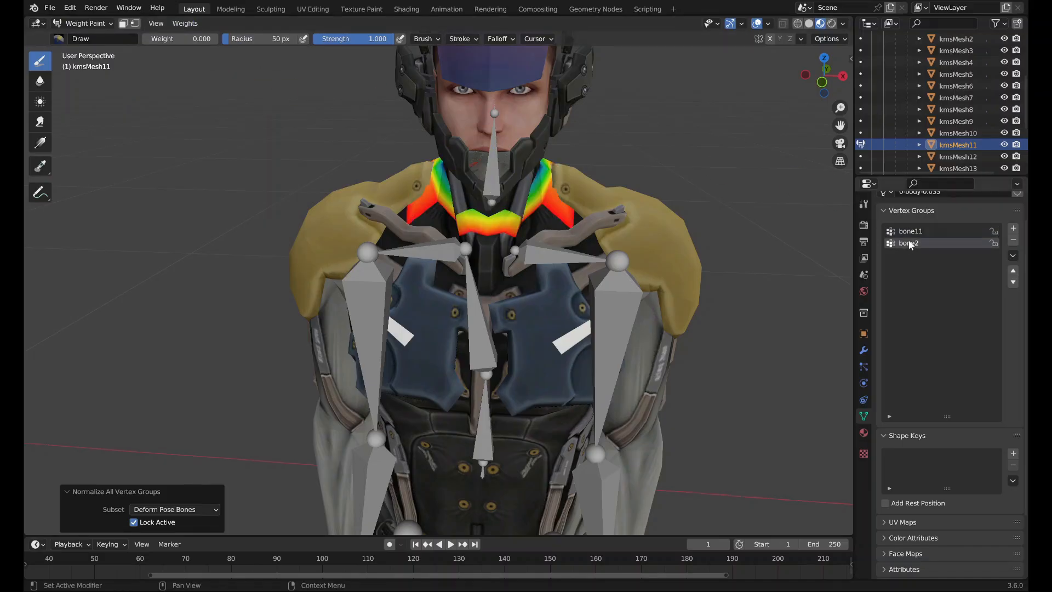
middle_click_drag(561, 234, 500, 212)
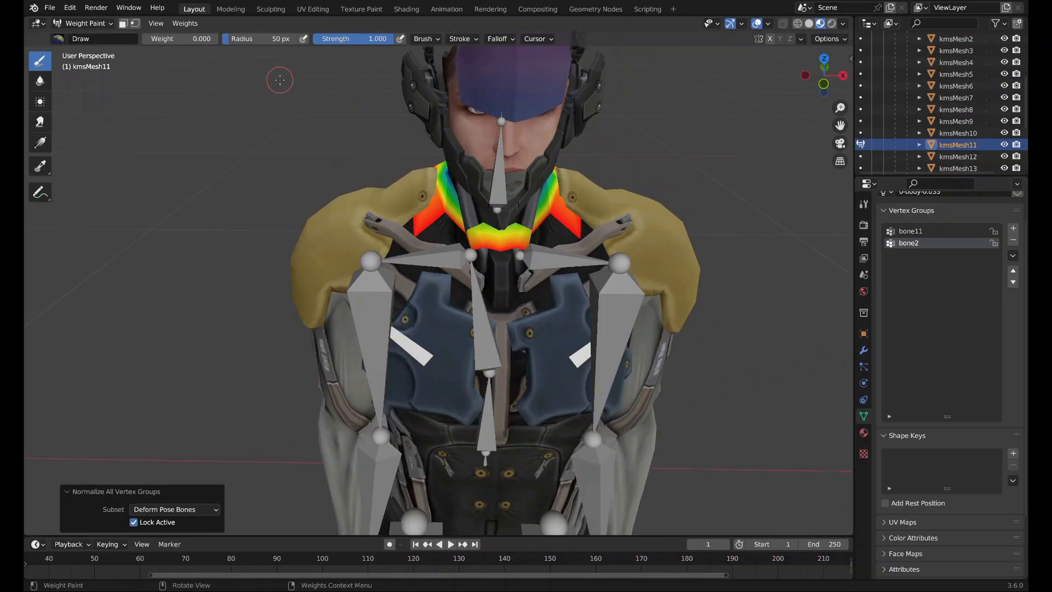
Return to Object Mode, select the head mesh kmsMesh12, and remove its unused vertex groups.
left_click(85, 23)
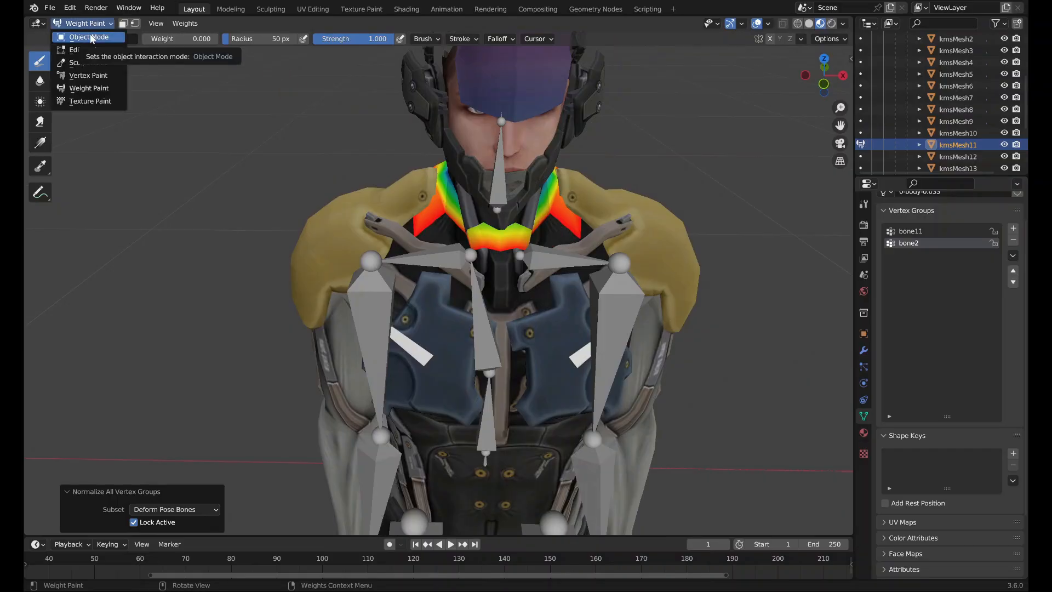
left_click(89, 37)
middle_click_drag(718, 123, 728, 164)
left_click(975, 157)
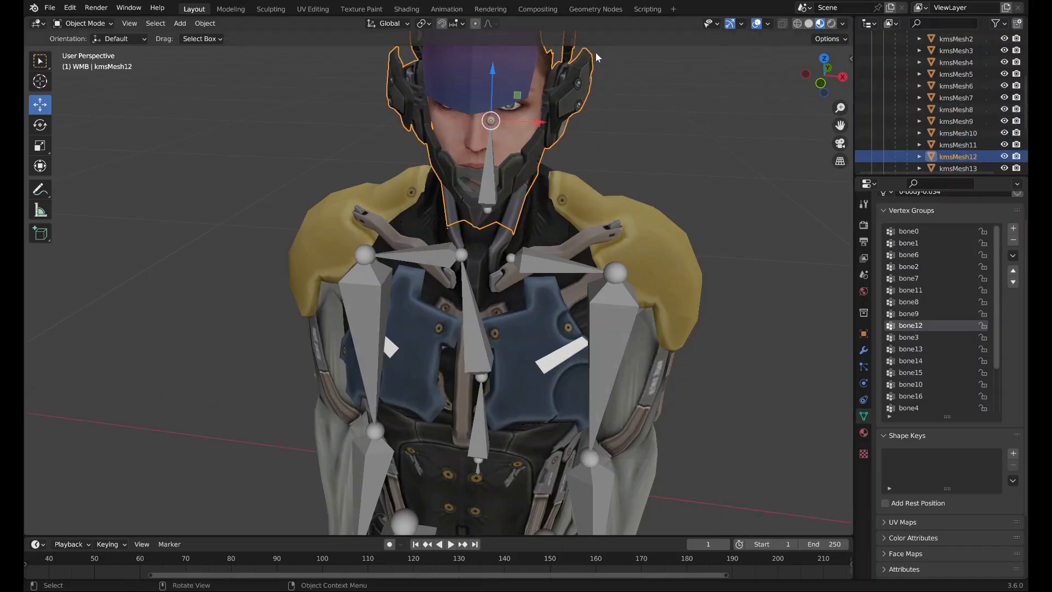
left_click(204, 25)
mouse_move(280, 471)
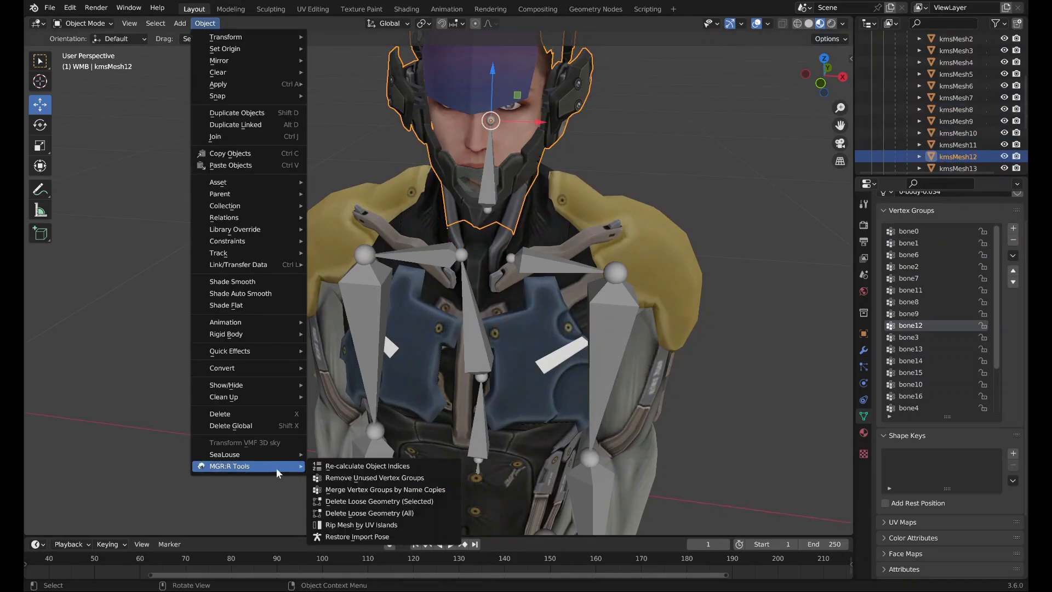
left_click(322, 478)
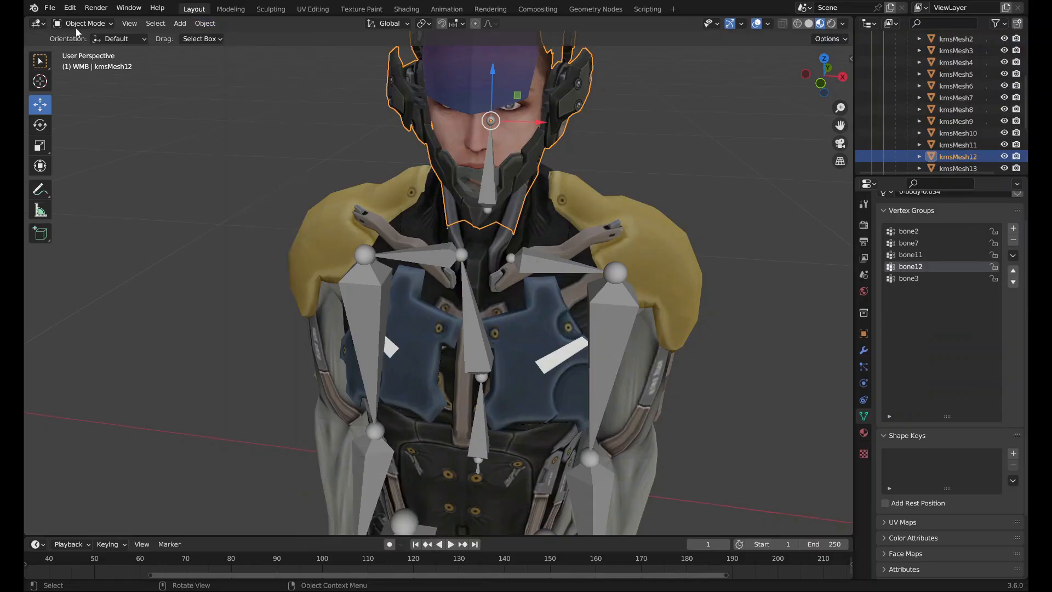
Reduce kmsMesh12's vertex groups to bone12 above bone11, and normalize them all in Weight Paint mode with bone12 active and locked.
key("ctrl+Tab")
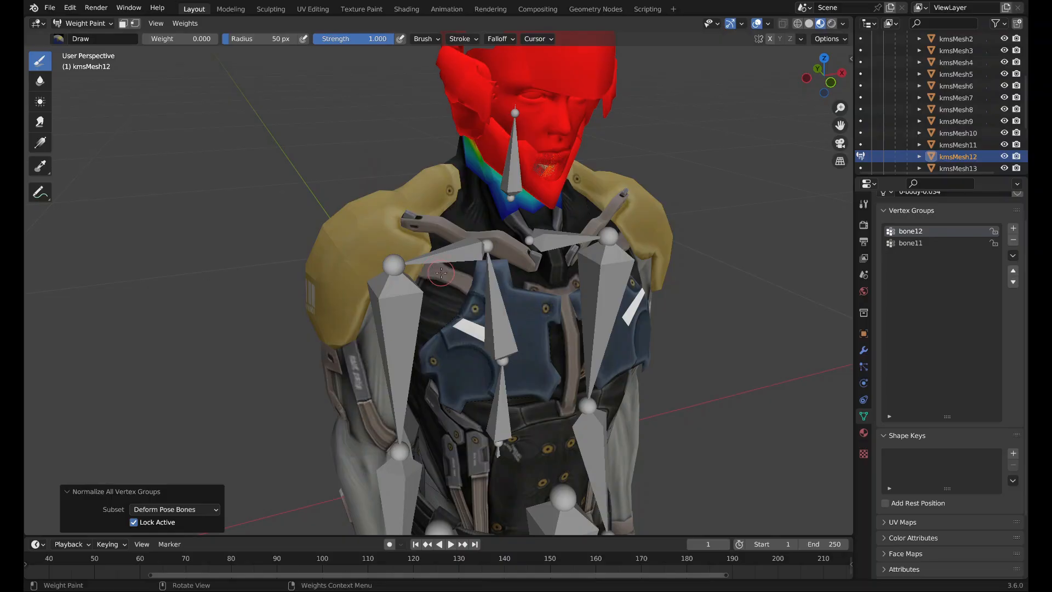
middle_click_drag(441, 272, 408, 268)
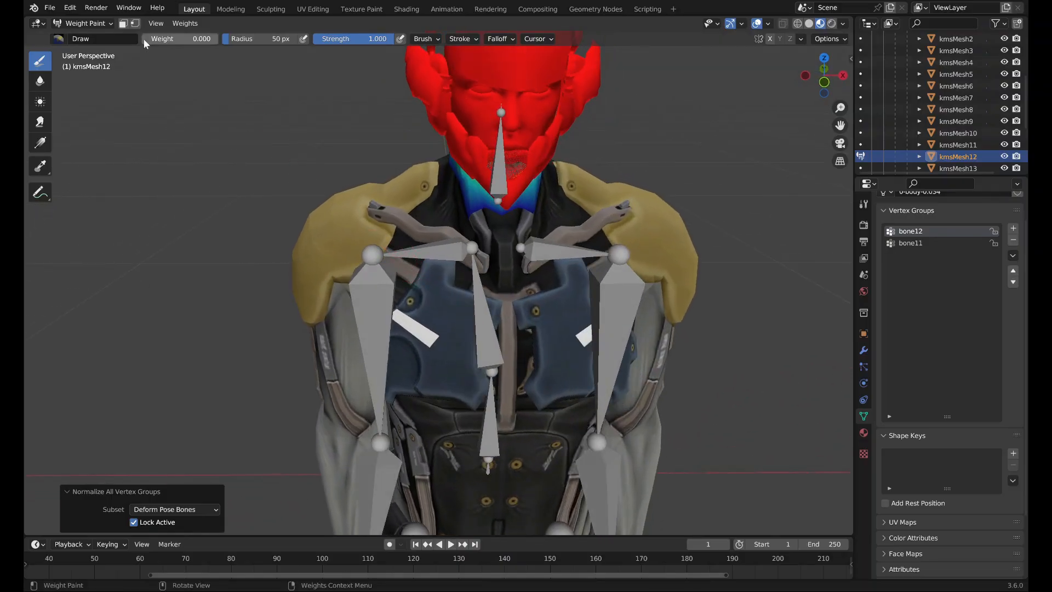
left_click(83, 23)
left_click(88, 35)
Select the thigh mesh kmsMesh13 and reduce its vertex groups to bone13 and bone0, with bone13 first.
scroll(911, 163, "down", 2)
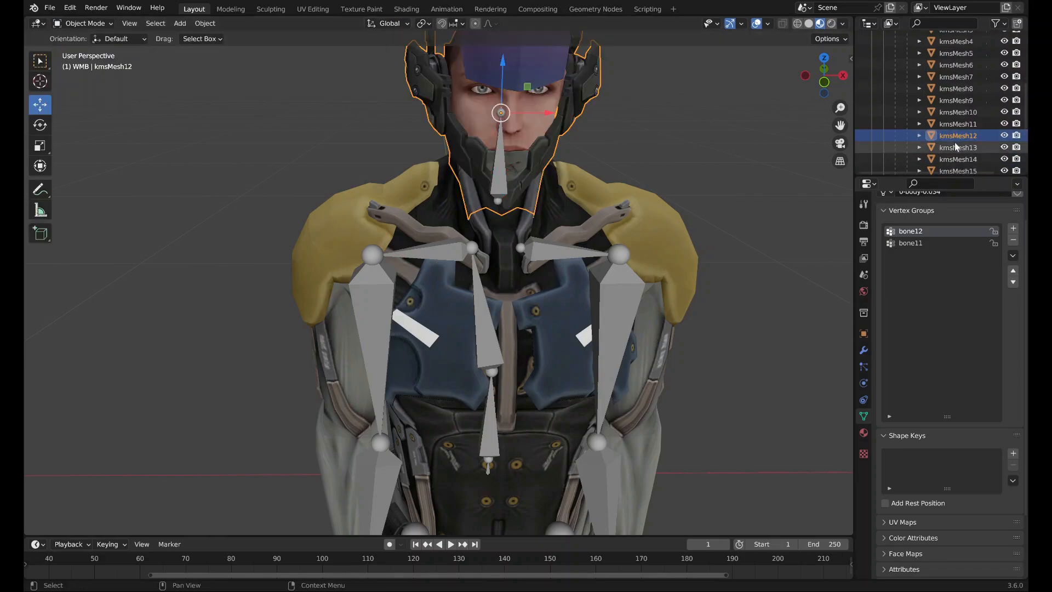
left_click(954, 147)
middle_click_drag(521, 296, 537, 211)
left_click(953, 243)
middle_click_drag(548, 263, 531, 264)
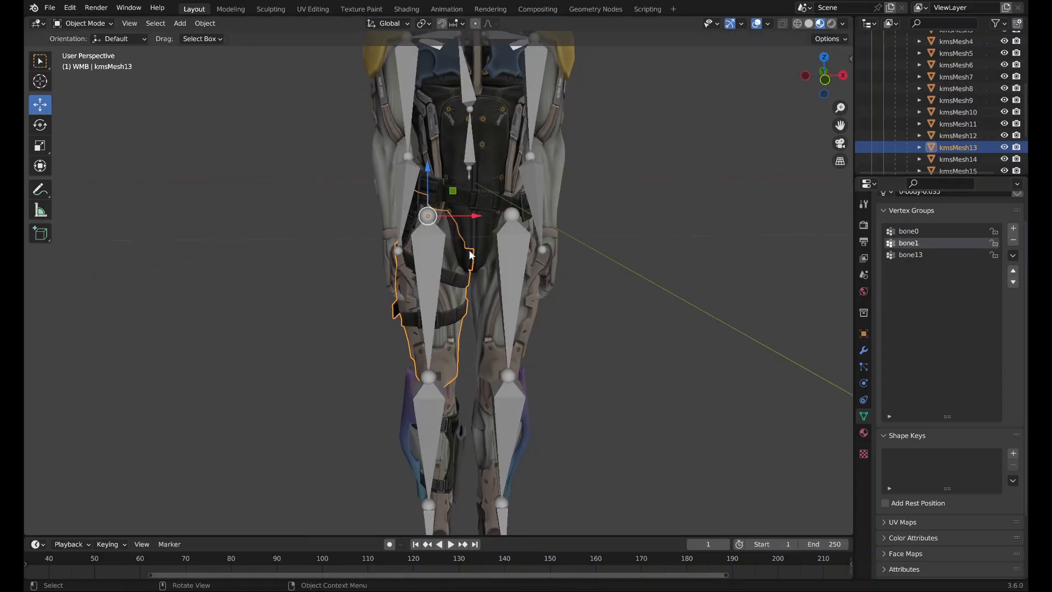
left_click(435, 274)
scroll(466, 247, "up", 4)
left_click(422, 329)
Normalize all of kmsMesh13's vertex groups in Weight Paint mode with bone13 active, and examine the bone0 weights.
left_click(65, 24)
left_click(85, 37)
left_click(468, 351)
left_click(863, 417)
left_click(930, 263)
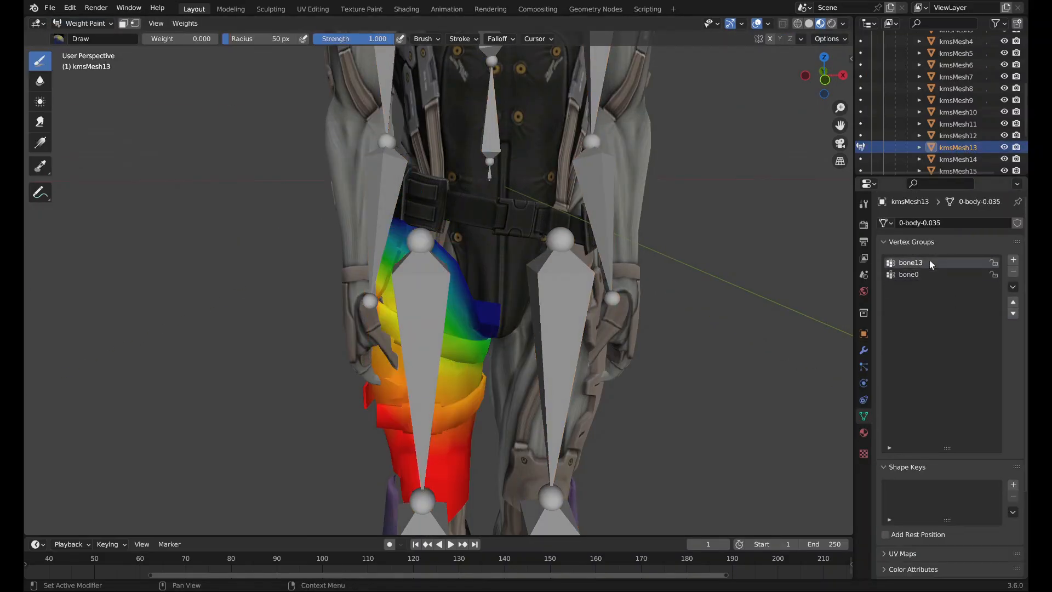
left_click(83, 23)
left_click(202, 66)
left_click(915, 274)
middle_click_drag(521, 285, 482, 291)
Switch to the shin mesh kmsMesh14, keep only its bone13 and bone14 vertex groups, and move bone13 below bone14.
left_click(861, 159)
left_click(84, 24)
left_click(85, 37)
left_click(1013, 271)
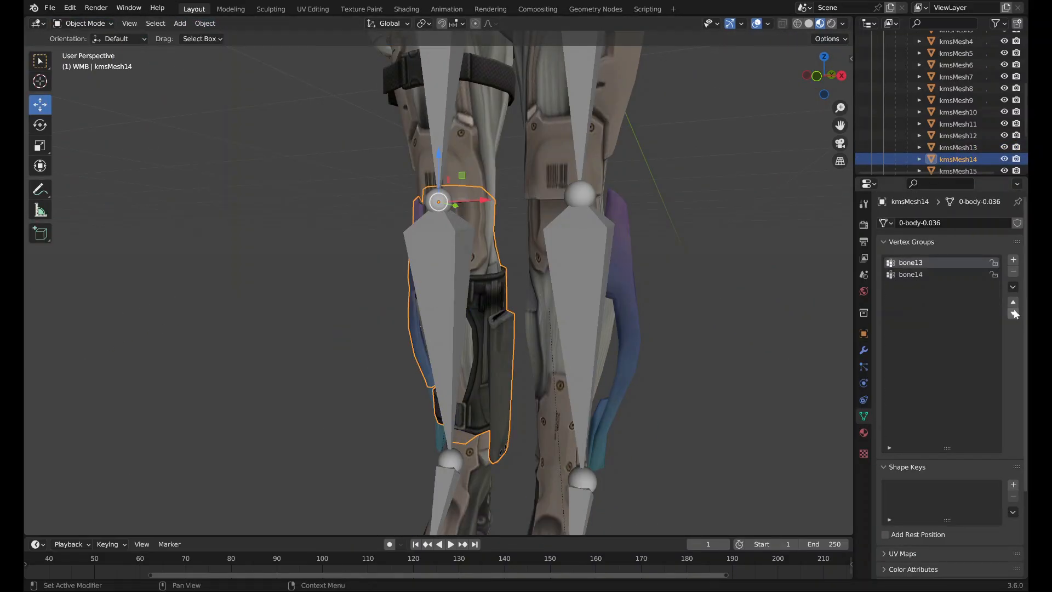
left_click(1013, 313)
Normalize all of kmsMesh14's vertex groups in Weight Paint mode with bone14 active.
left_click(83, 23)
left_click(104, 89)
left_click(912, 263)
left_click(194, 24)
left_click(202, 67)
middle_click_drag(349, 137, 263, 137)
Switch to kmsMesh15, remove its unused vertex groups in Object Mode, and normalize all its weights in Weight Paint mode.
left_click(860, 139)
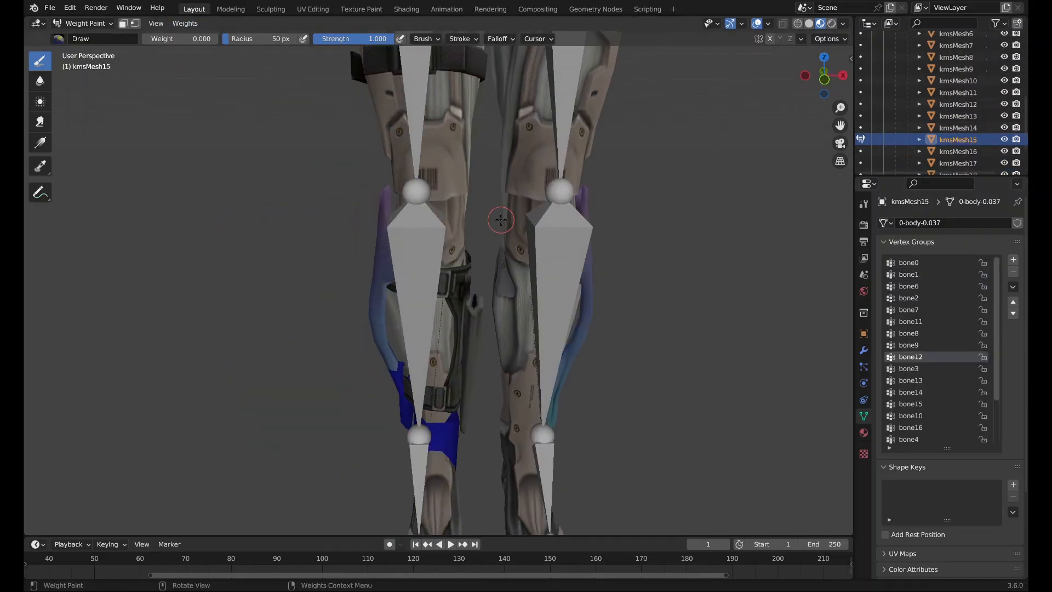
left_click(83, 24)
left_click(85, 36)
left_click(83, 23)
left_click(104, 89)
left_click(202, 66)
Switch to the foot mesh kmsMesh16 and reduce its vertex groups to bone16 and bone15, with bone16 first.
left_click(860, 152)
middle_click_drag(635, 306, 531, 285)
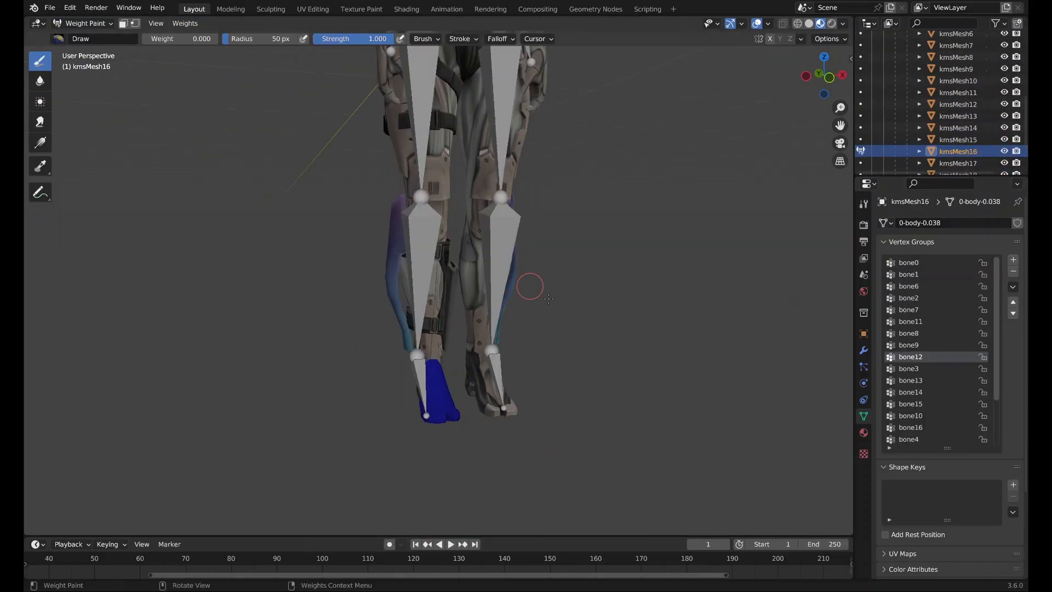
left_click(84, 24)
left_click(85, 37)
left_click(205, 23)
left_click(367, 476)
Normalize all of kmsMesh16's vertex groups in Weight Paint mode with bone16 active and locked.
left_click(83, 24)
left_click(104, 89)
left_click(183, 25)
left_click(203, 66)
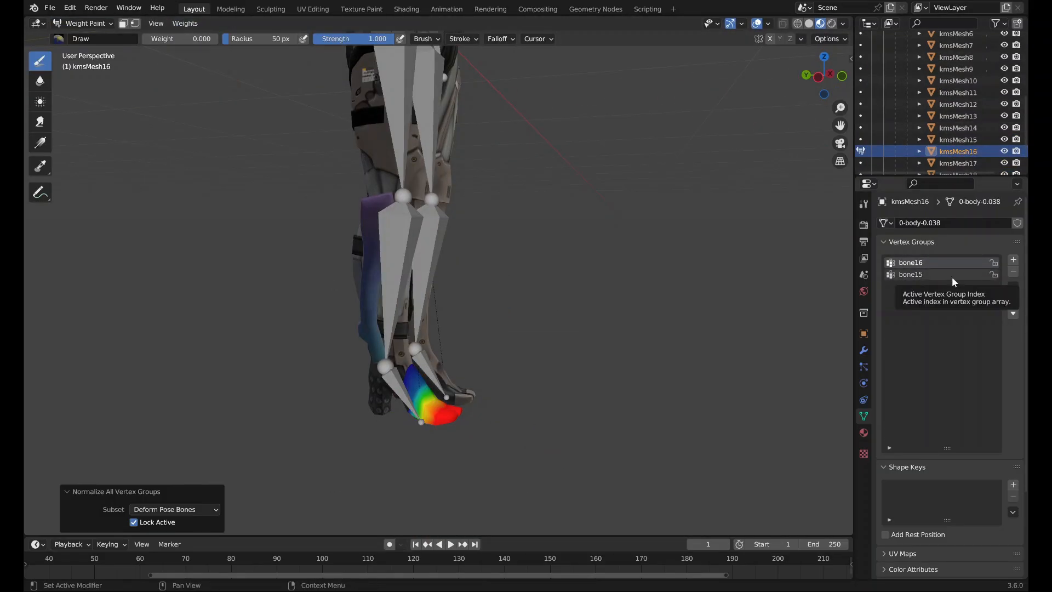
Switch to the other thigh mesh kmsMesh17, remove its unused vertex groups in Object Mode, and move bone17 above bone0.
scroll(931, 137, "down", 3)
left_click(860, 116)
middle_click_drag(754, 143, 646, 145)
left_click(83, 23)
left_click(85, 37)
left_click(204, 24)
left_click(351, 477)
left_click(1013, 302)
Normalize all of kmsMesh17's vertex groups in Weight Paint mode with bone17 active.
left_click(83, 24)
left_click(104, 89)
left_click(184, 24)
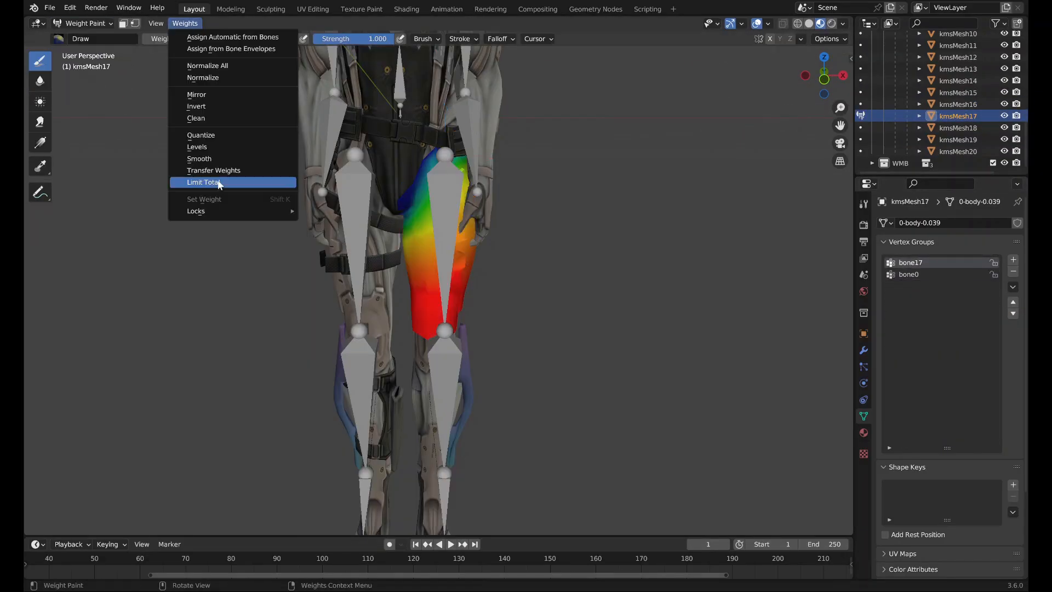
left_click(218, 183)
Reduce kmsMesh18's vertex groups to bone18 above bone17, normalize all its weights, and return to Object Mode.
left_click(861, 128)
left_click(83, 24)
left_click(85, 37)
left_click(191, 24)
left_click(203, 66)
left_click(83, 23)
left_click(85, 36)
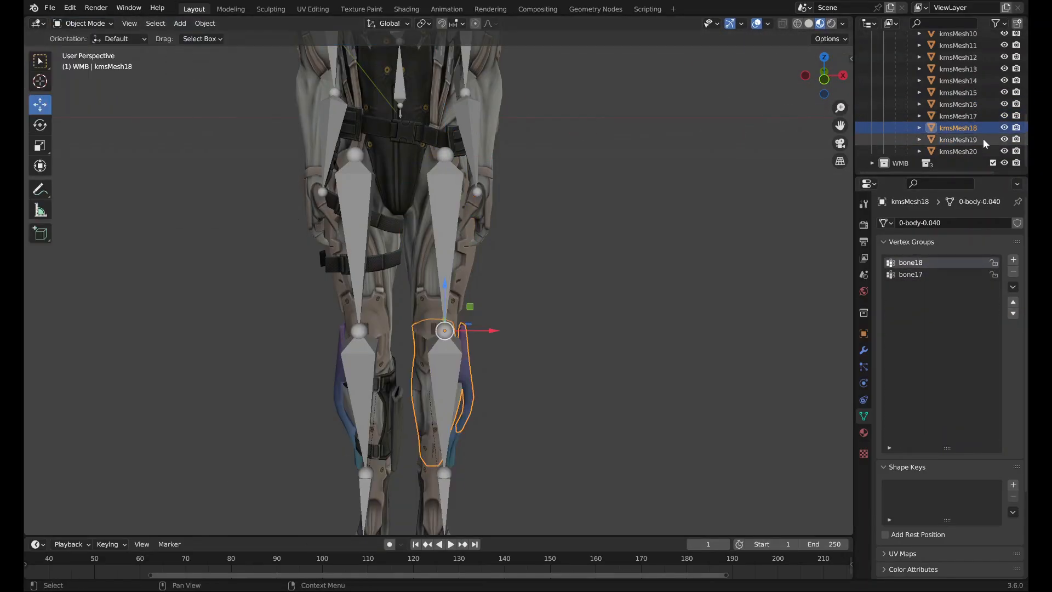
Reduce kmsMesh19's vertex groups to bone19 above bone18, and normalize them all in Weight Paint mode with bone19 locked.
left_click(972, 141)
left_click(204, 24)
left_click(351, 477)
left_click(963, 152)
left_click(204, 65)
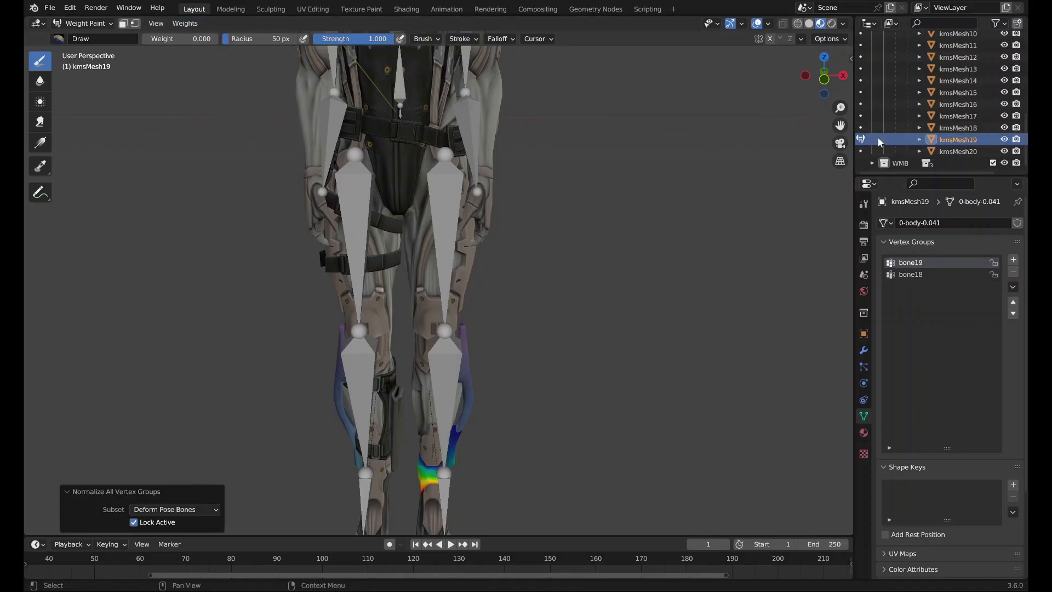
Switch to the foot mesh kmsMesh20, put bone20 above bone19 as its only vertex groups, and normalize all its weights.
left_click(861, 151)
left_click(926, 274)
left_click(172, 25)
left_click(204, 66)
left_click(1013, 302)
mouse_move(482, 227)
middle_mouse_down()
mouse_move(565, 229)
mouse_move(483, 234)
middle_mouse_up()
Return to Object Mode, deselect everything, and save the scene as mgs4raidenwip5.blend.
left_click(71, 24)
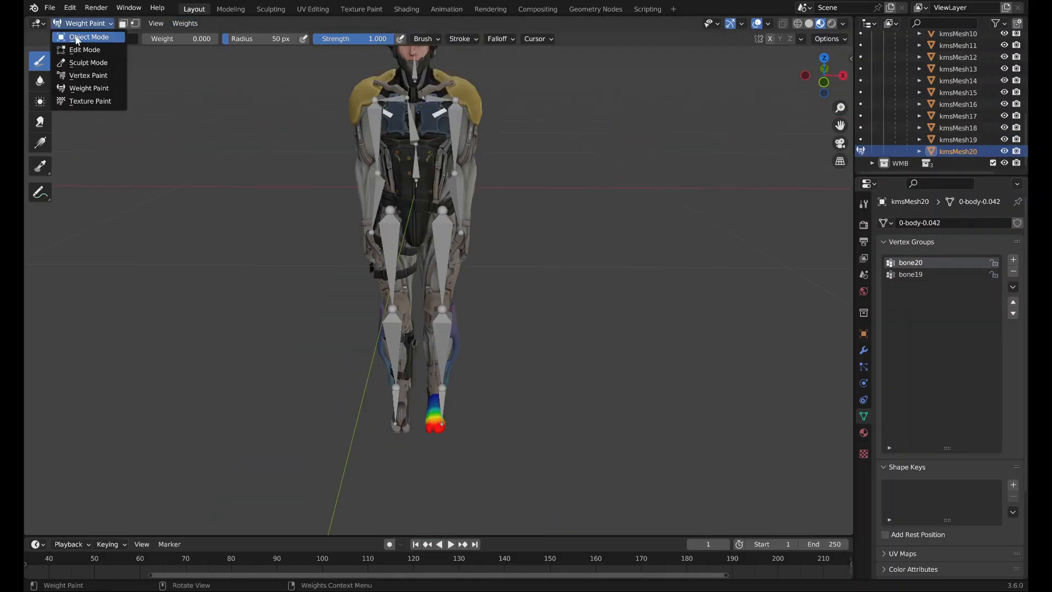
left_click(77, 37)
left_click(615, 242)
middle_click_drag(615, 242, 618, 223)
middle_click_drag(618, 223, 654, 322, "shift")
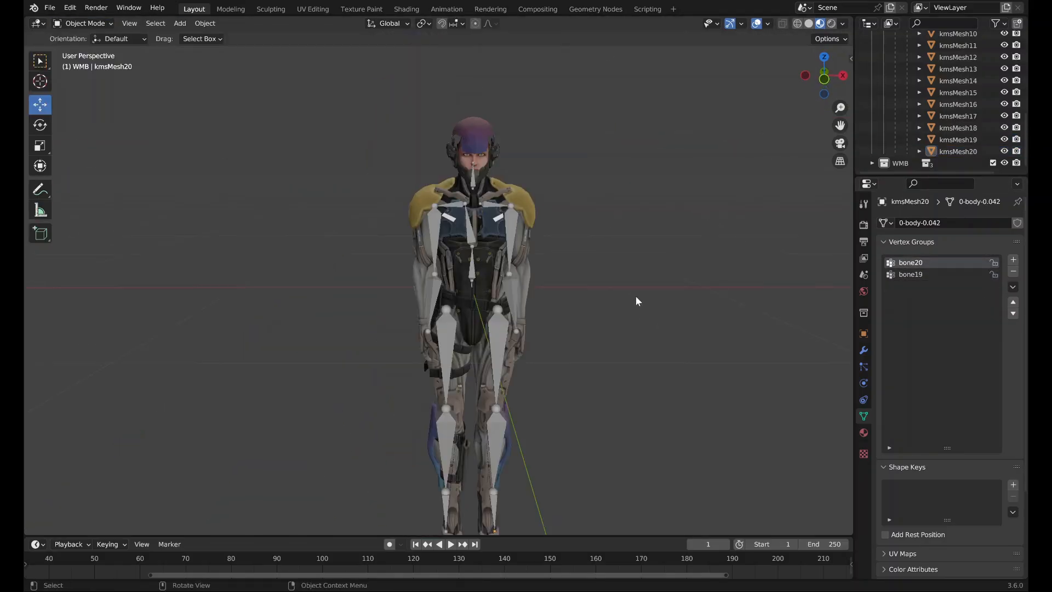
left_click(48, 10)
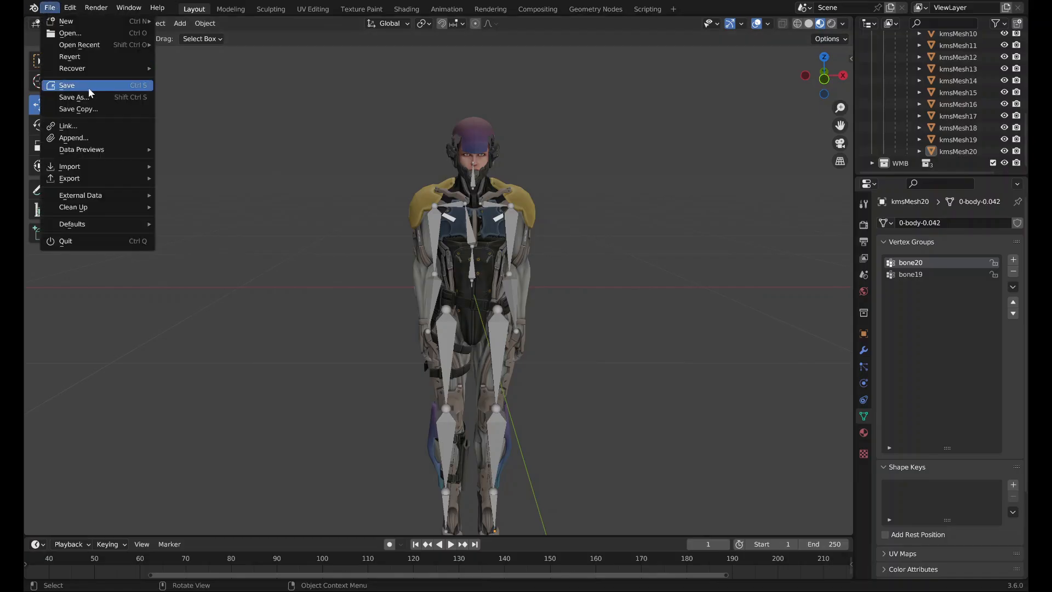
left_click(95, 99)
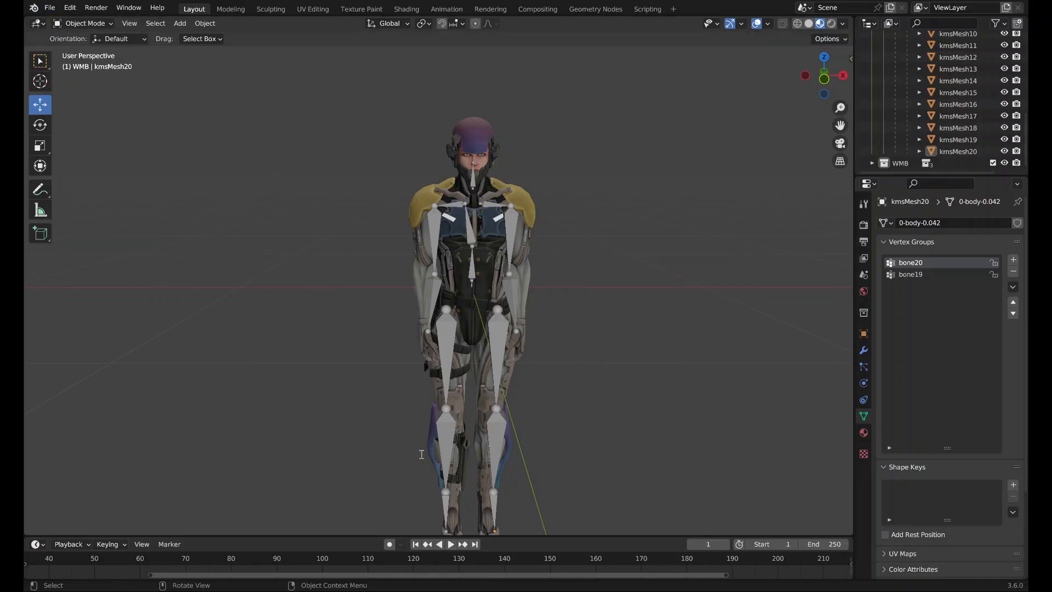
key("ctrl+s")
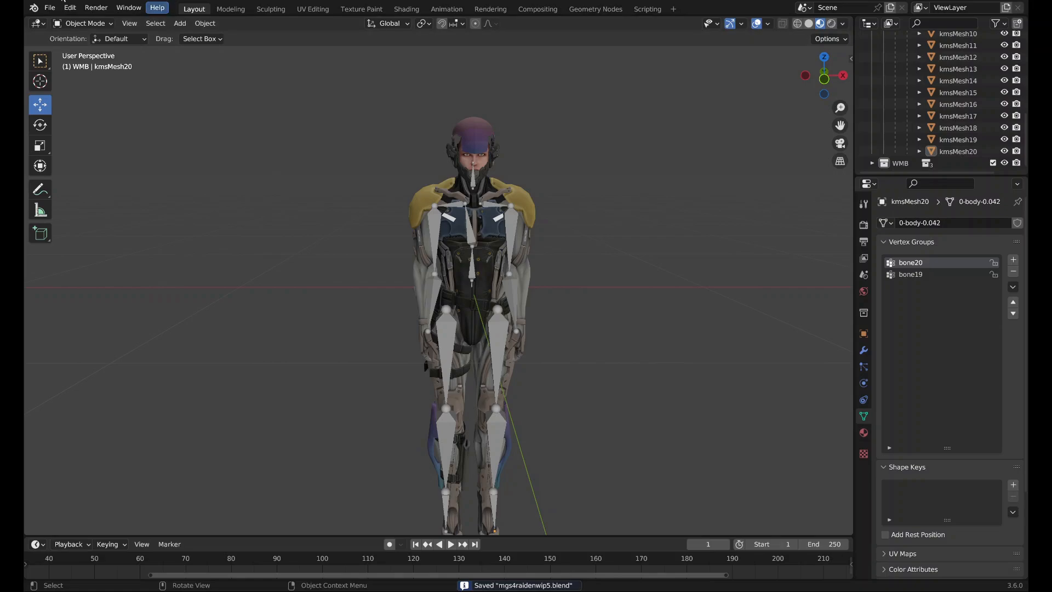
Export the model as a KMS file for MGS2.
left_click(50, 8)
mouse_move(132, 179)
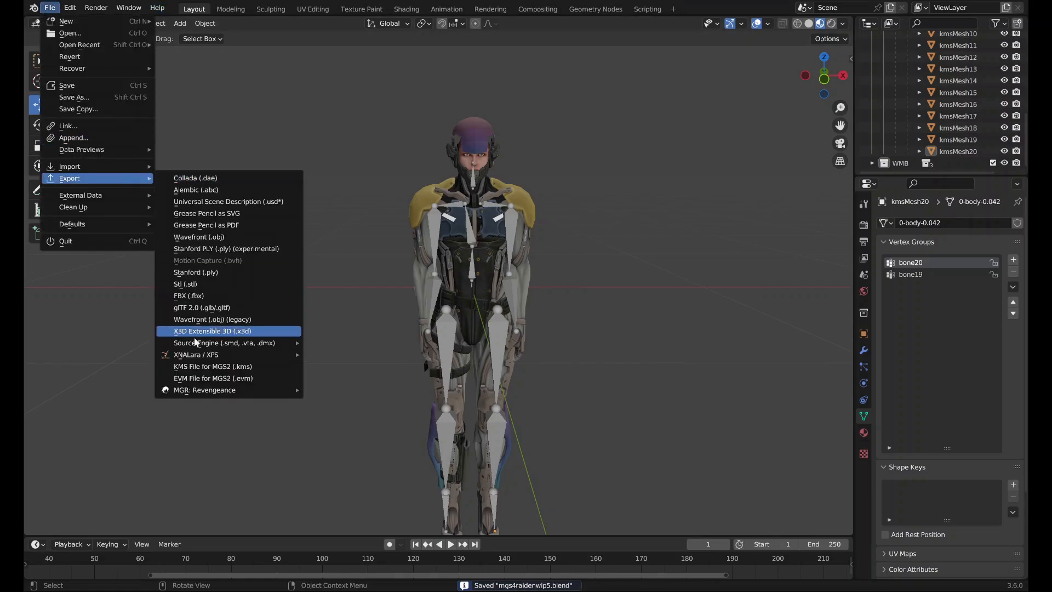
left_click(200, 366)
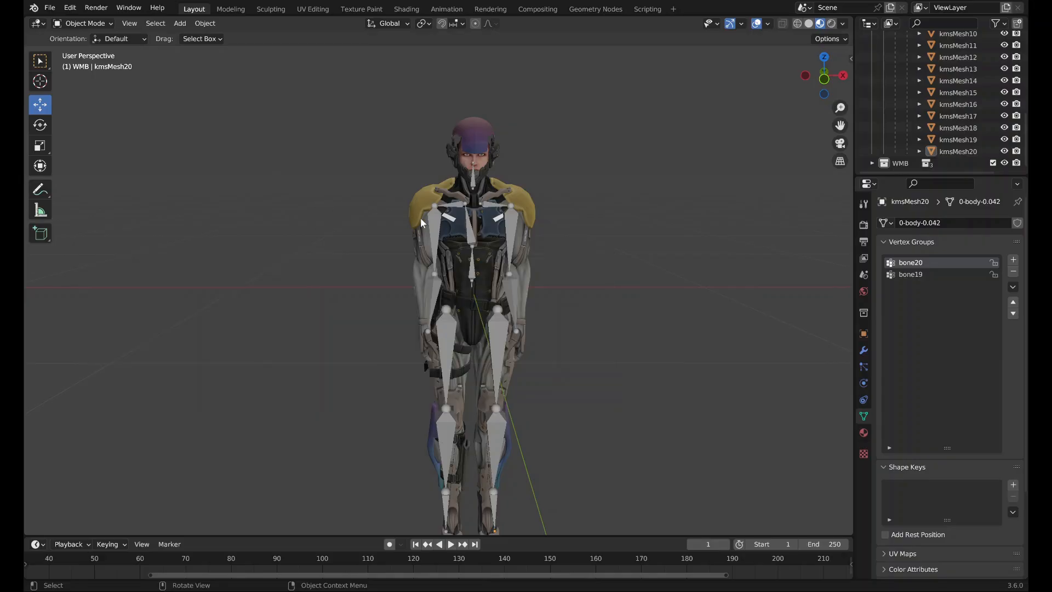
Open the system console to check the export output.
middle_click_drag(419, 218, 281, 96)
left_click(129, 8)
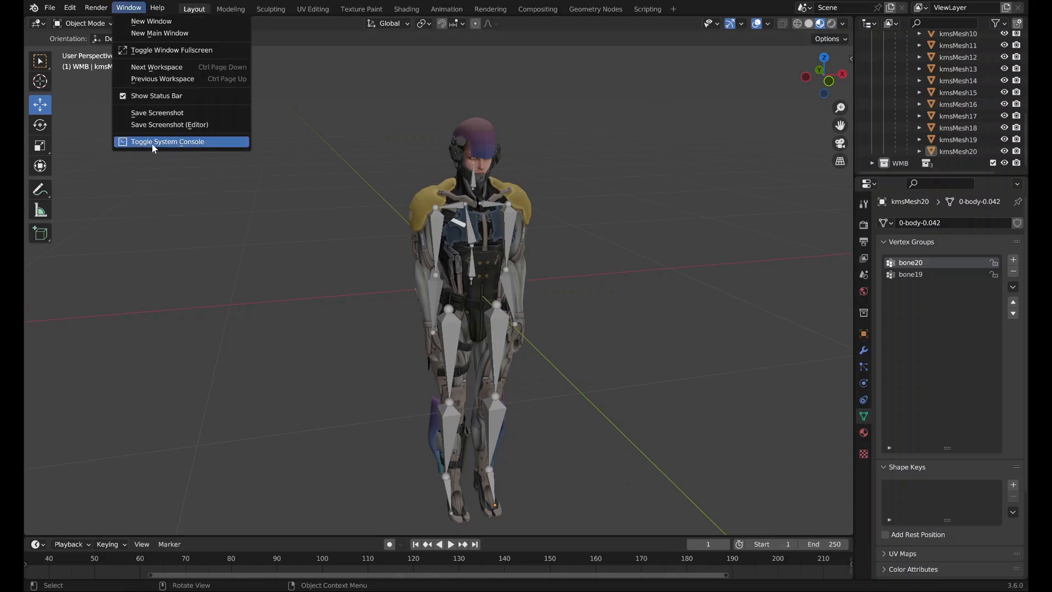
left_click(151, 146)
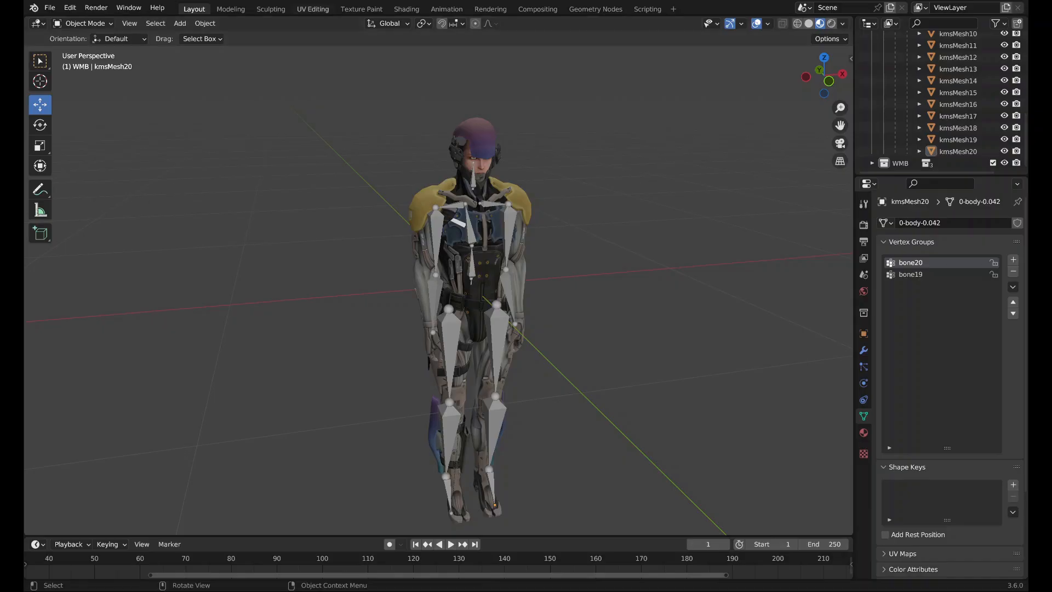
Select the head mesh kmsMesh12 and examine its bone12 weights in Weight Paint mode from several sides.
left_click(971, 58)
scroll(740, 238, "up", 3)
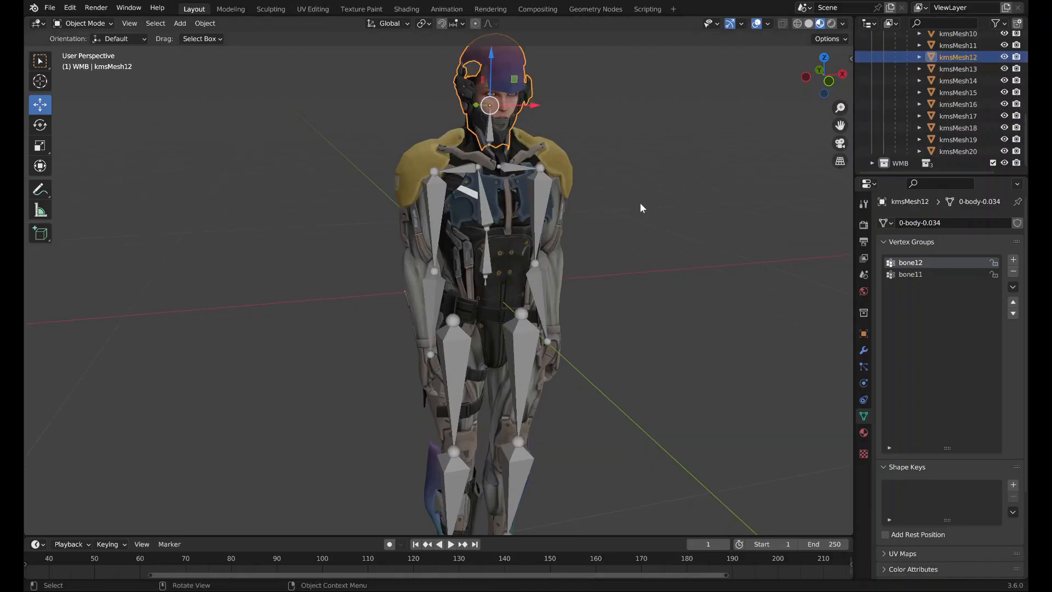
middle_click_drag(640, 203, 580, 302)
scroll(515, 397, "up", 4)
key("Tab")
left_click(84, 24)
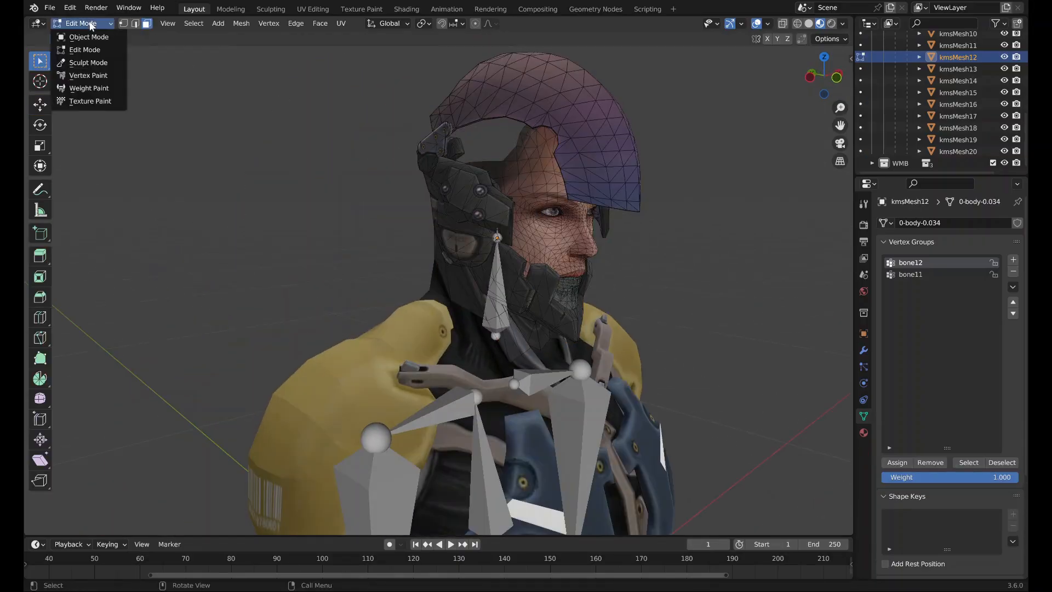
left_click(103, 88)
middle_click_drag(178, 120, 327, 131)
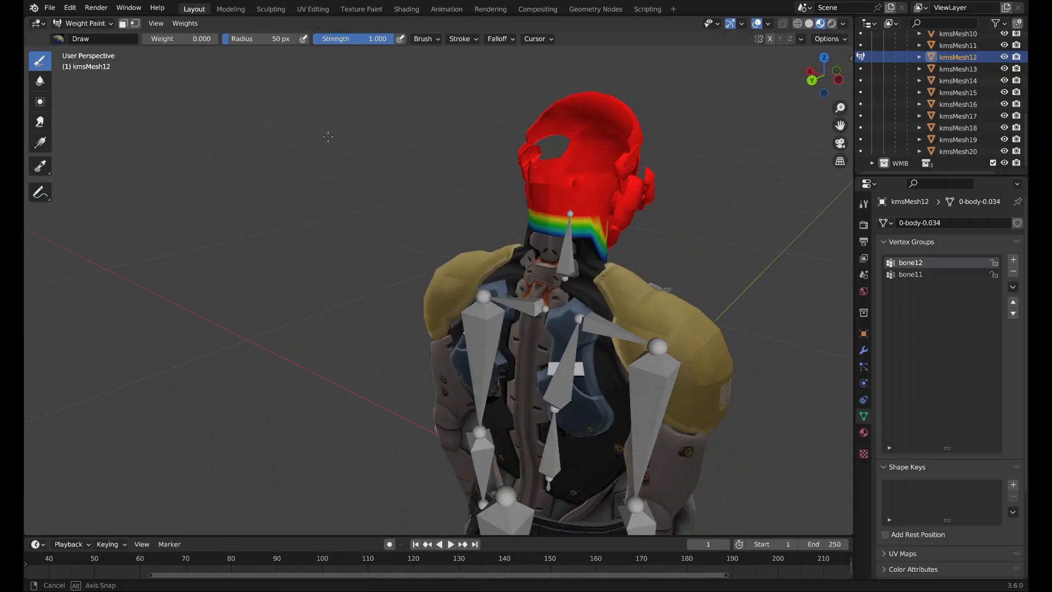
Compare kmsMesh12's bone11 and bone12 weights up close along the neck edge.
left_click(909, 275)
middle_click_drag(835, 275, 501, 245)
scroll(509, 247, "up", 10)
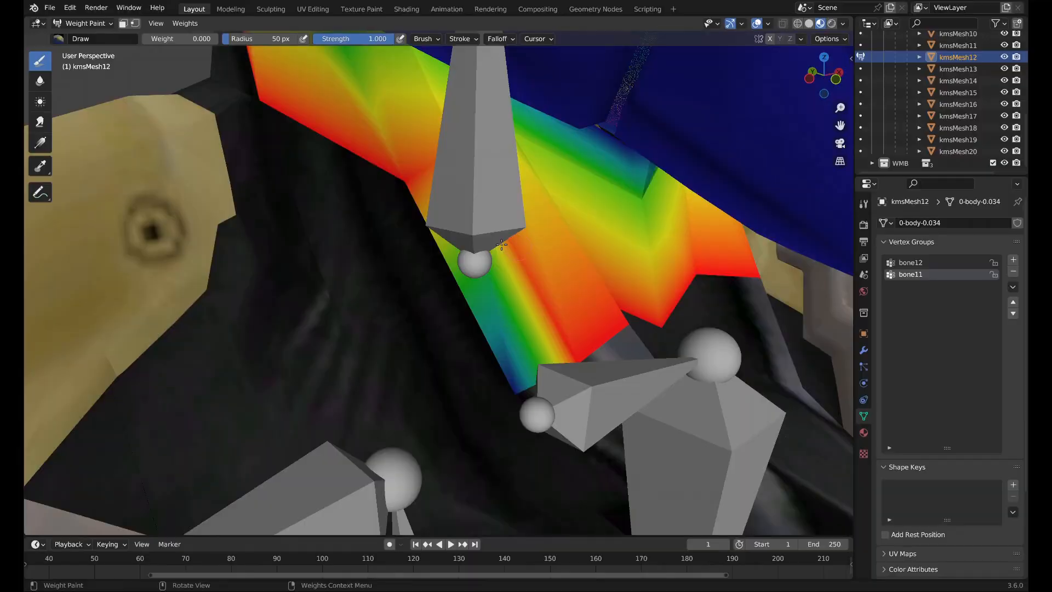
left_click(910, 263)
left_click(910, 274)
left_click(911, 263)
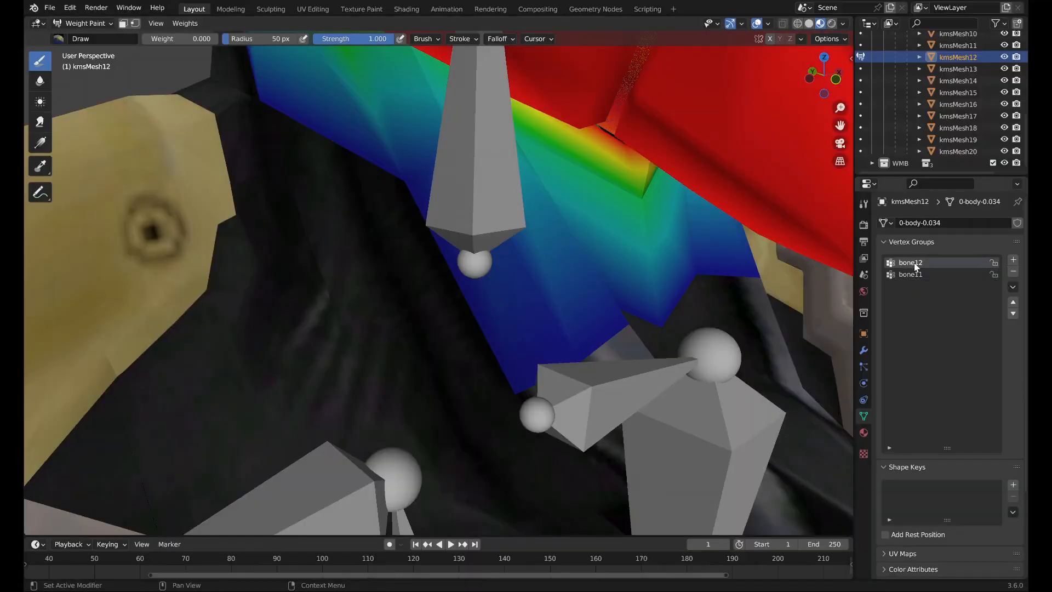
left_click(916, 274)
scroll(730, 287, "down", 5)
middle_click_drag(701, 291, 649, 310)
middle_click_drag(464, 281, 510, 325)
scroll(498, 282, "down", 1)
scroll(516, 298, "down", 2)
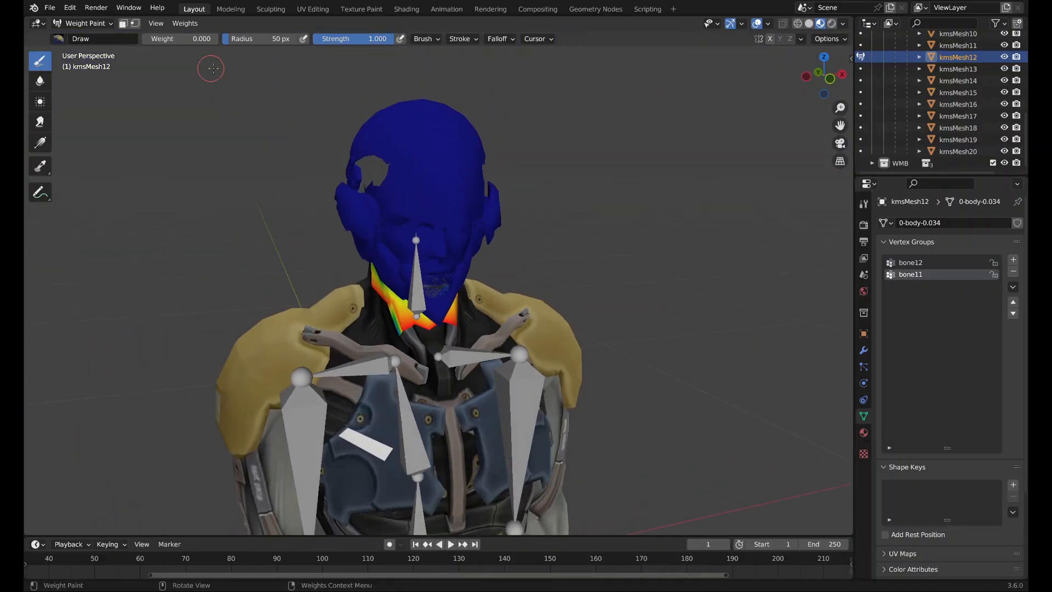
Select the bone11 vertices of kmsMesh12 in Edit Mode and examine which faces they cover.
left_click(77, 23)
left_click(75, 51)
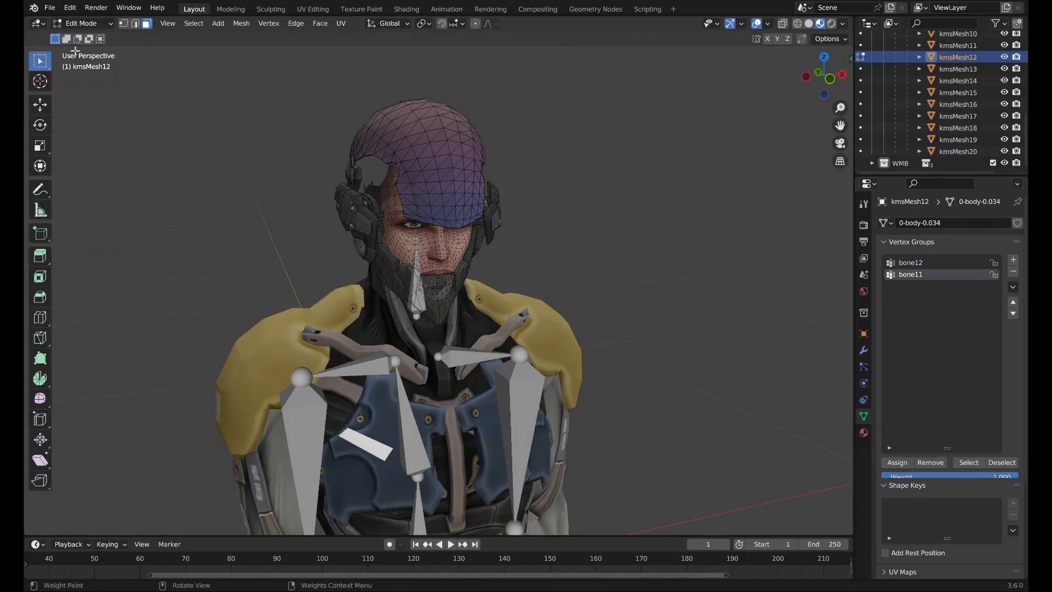
left_click(968, 462)
middle_click_drag(526, 299, 568, 297)
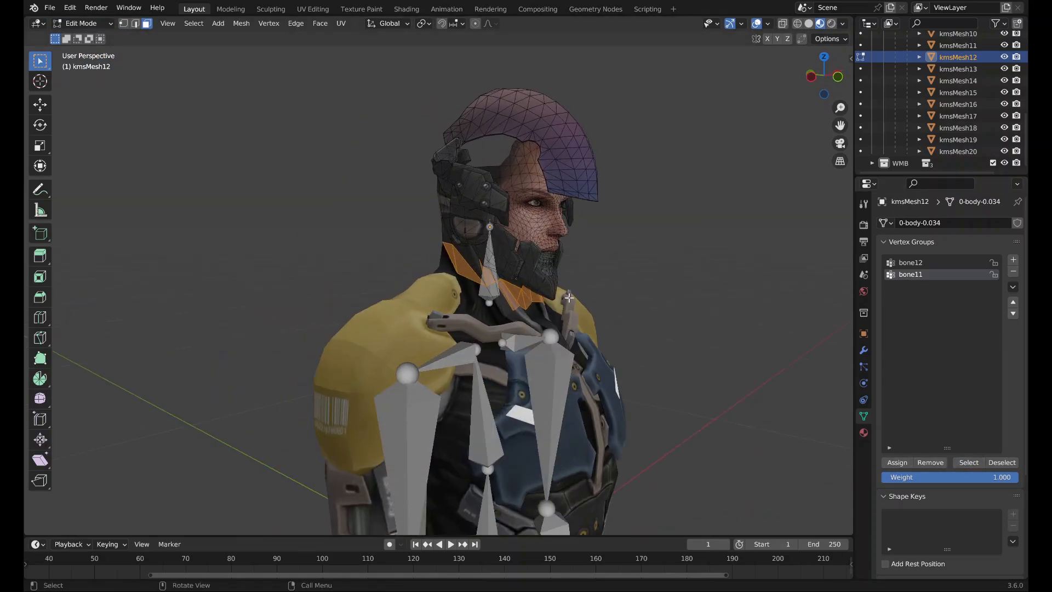
Select all of kmsMesh12's geometry and assign it to the bone11 vertex group with weight 1.000.
key("a")
middle_click_drag(604, 233, 566, 233)
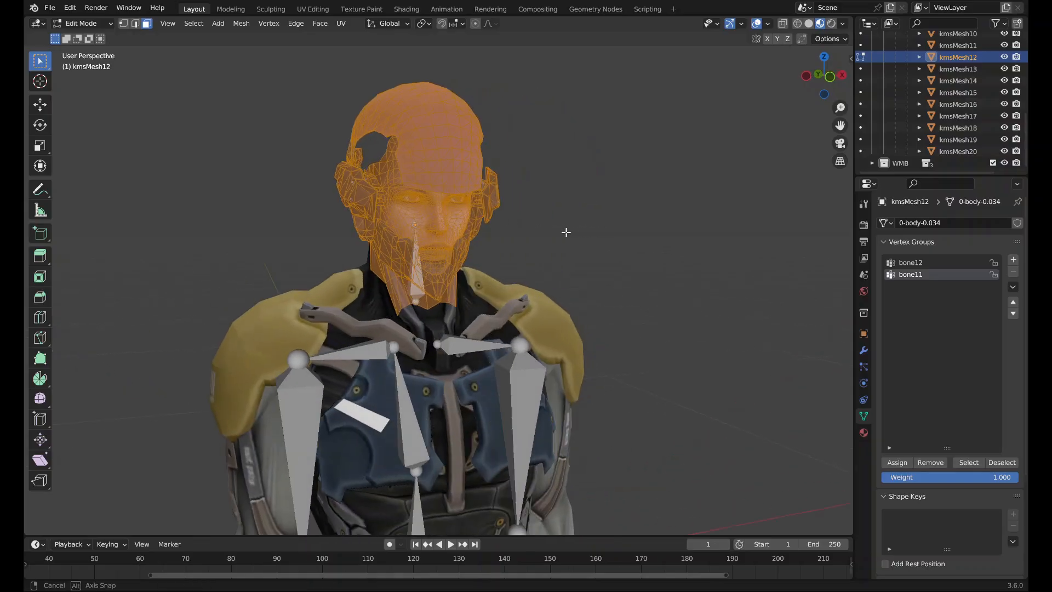
left_click(898, 462)
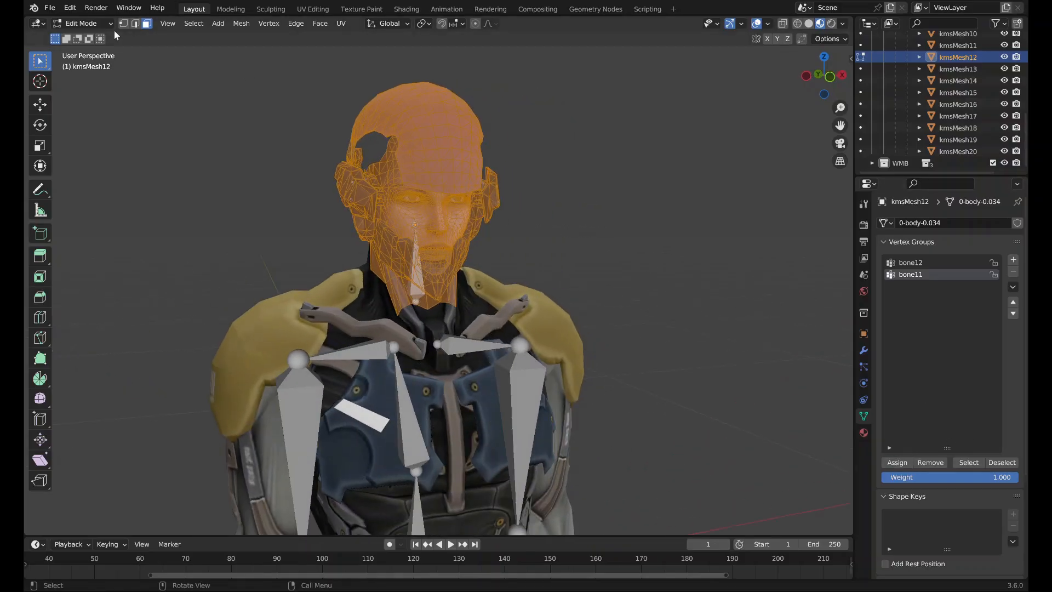
Normalize all of kmsMesh12's vertex groups in Weight Paint mode with bone12 as the locked active group, and check the bone11 weights around the neck.
left_click(83, 23)
left_click(90, 88)
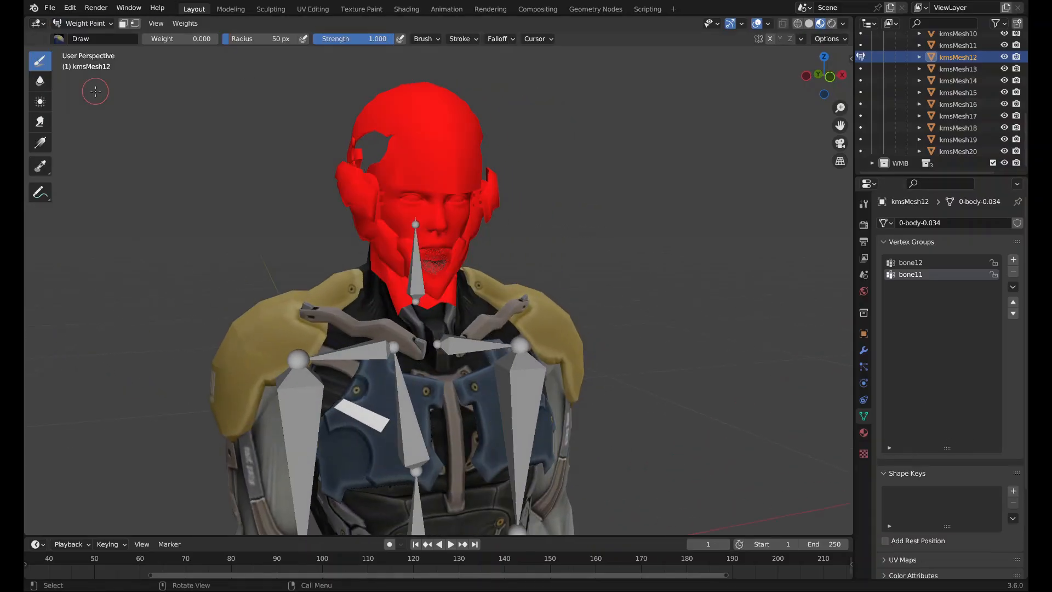
left_click(933, 265)
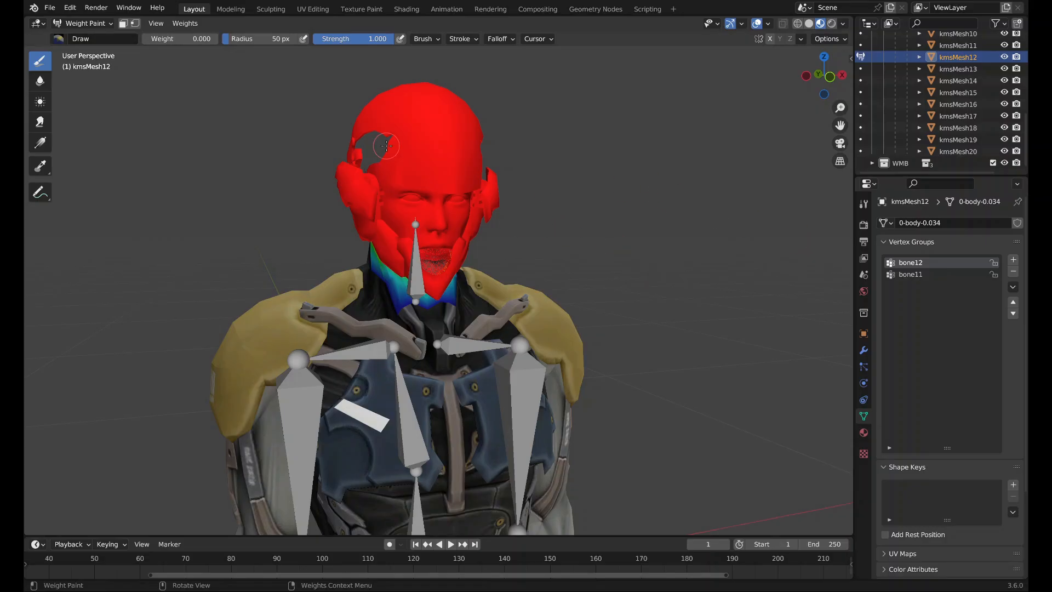
left_click(952, 276)
left_click(957, 263)
left_click(196, 24)
left_click(215, 70)
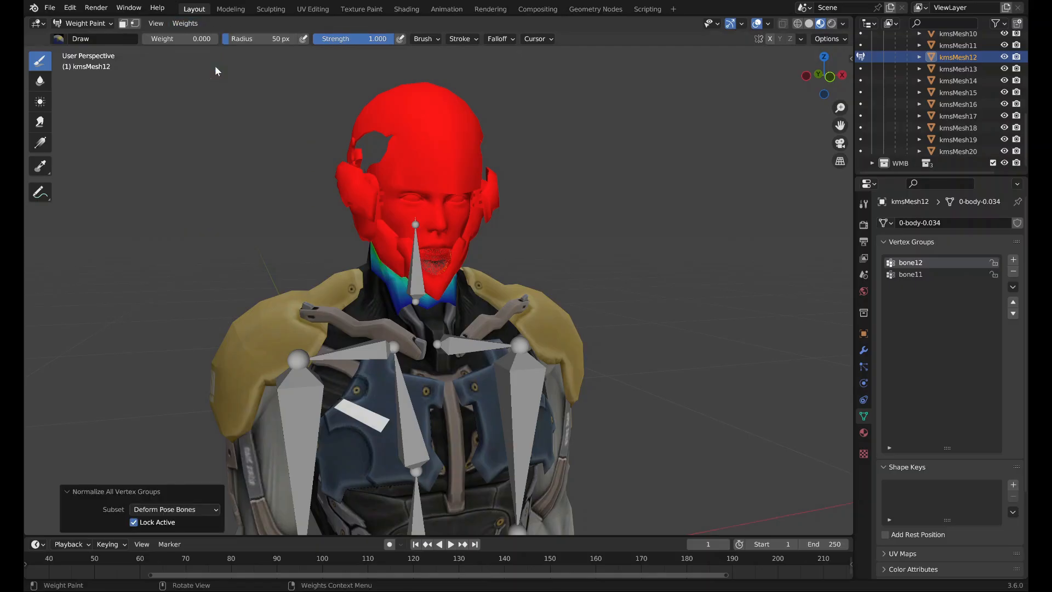
left_click(928, 275)
scroll(490, 292, "up", 4)
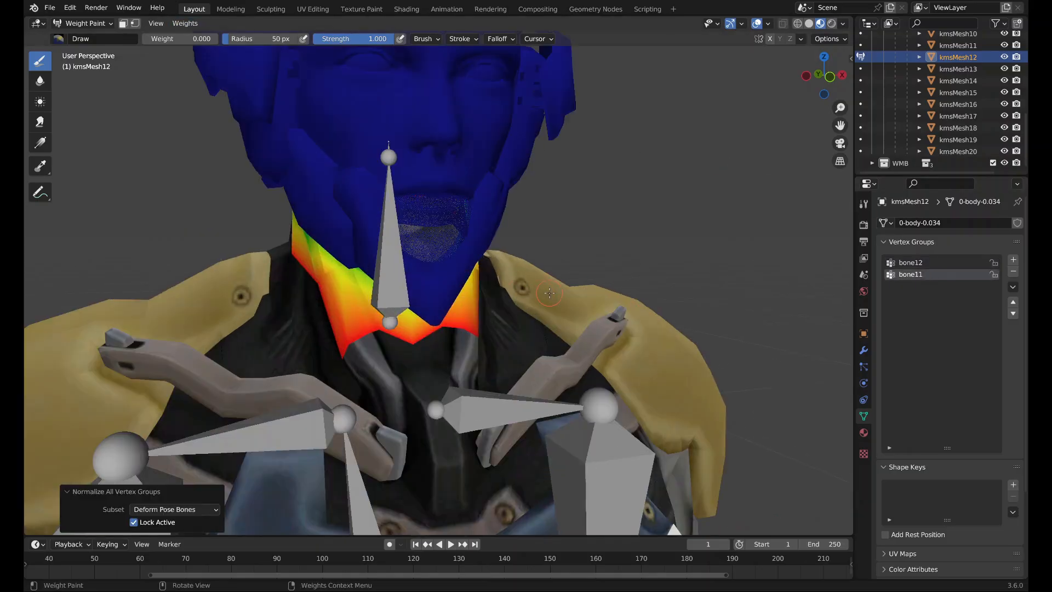
mouse_move(490, 292)
middle_mouse_down()
mouse_move(505, 300)
mouse_move(482, 298)
middle_mouse_up()
scroll(521, 291, "down", 3)
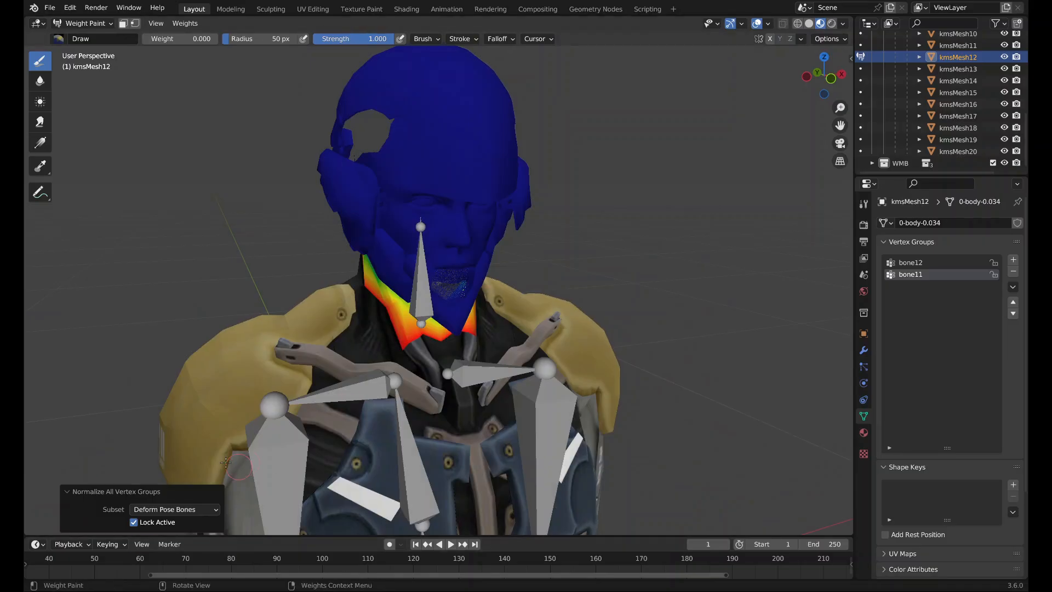
left_click(183, 286)
Return to Object Mode, select the body armature and export the model as a KMS File for MGS2.
left_click(90, 23)
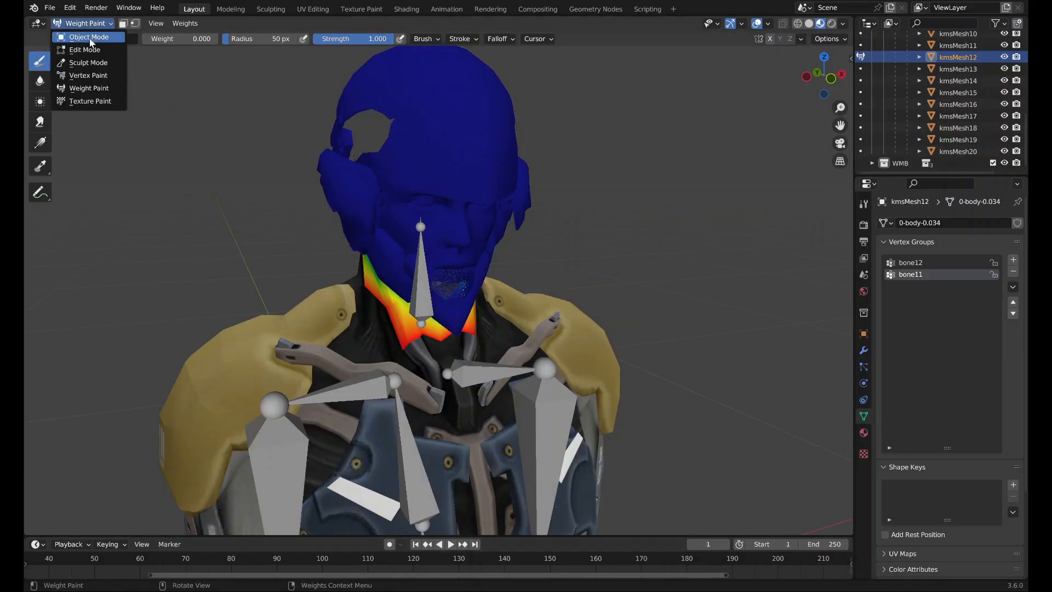
left_click(82, 35)
scroll(280, 195, "down", 3)
left_click(438, 292)
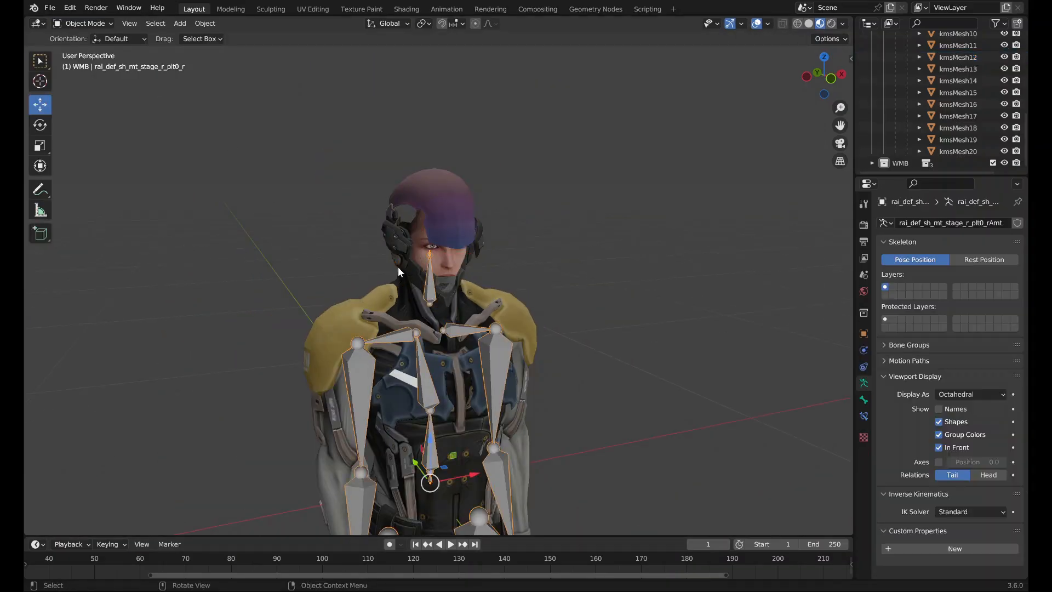
left_click(49, 13)
mouse_move(132, 184)
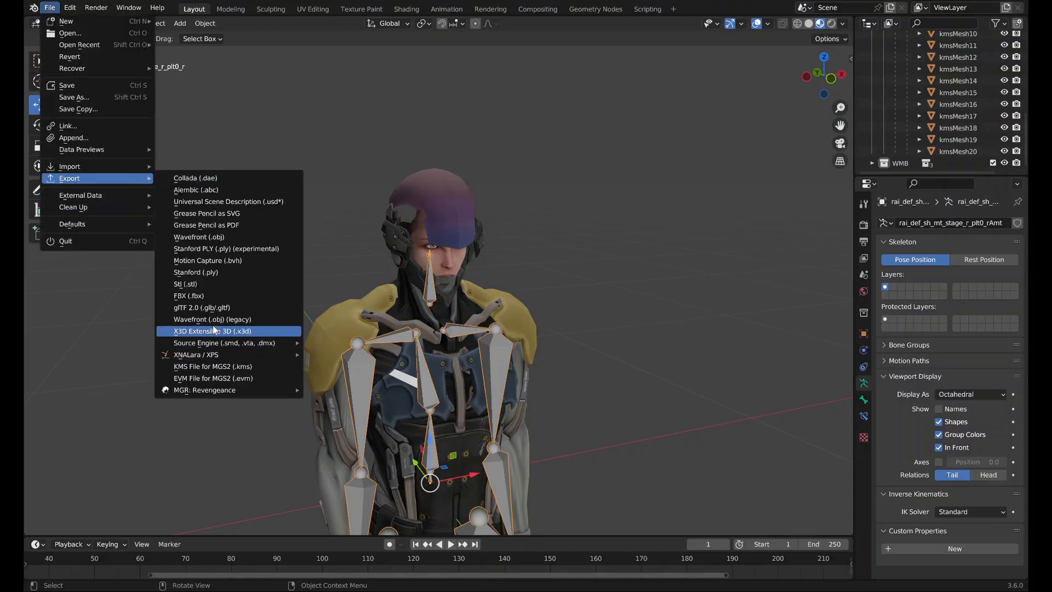
left_click(214, 367)
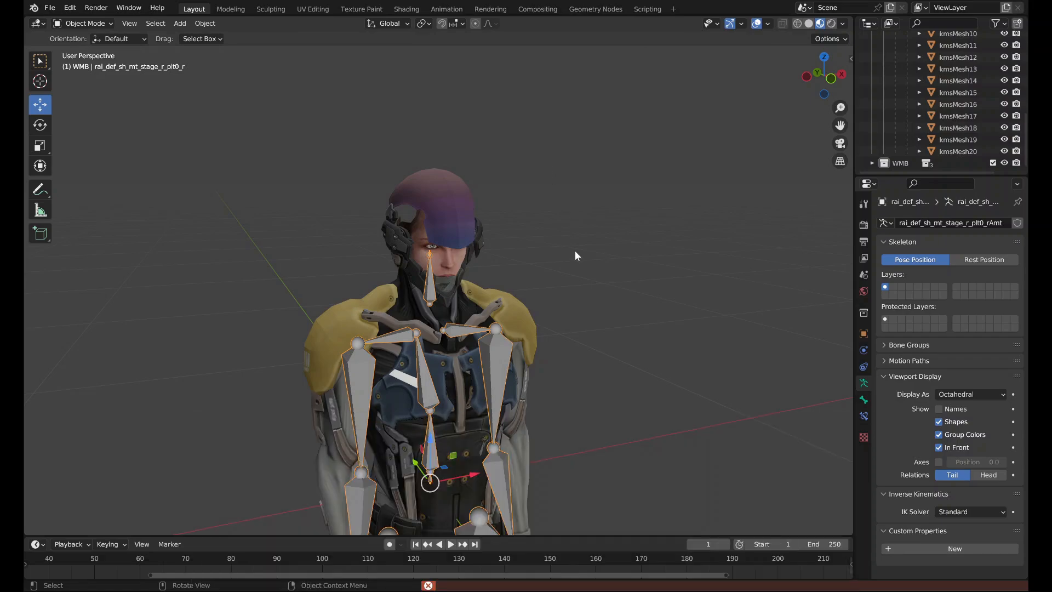
Select the hip mesh kmsMesh1 and examine its gurd-0 material slot and geometry in Edit Mode.
middle_click_drag(576, 251, 553, 247)
scroll(562, 252, "down", 2)
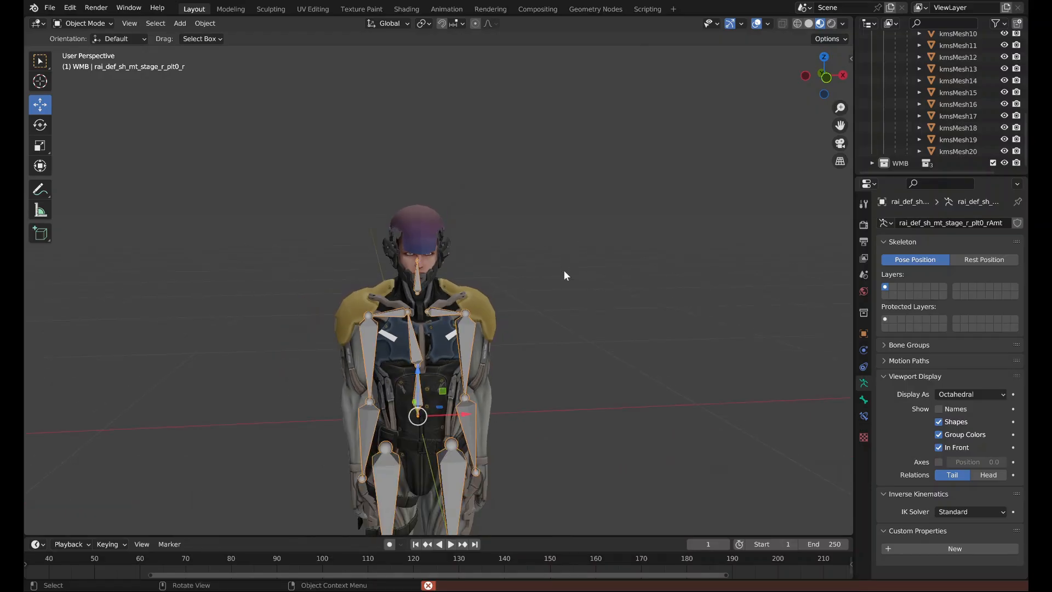
left_click(444, 465)
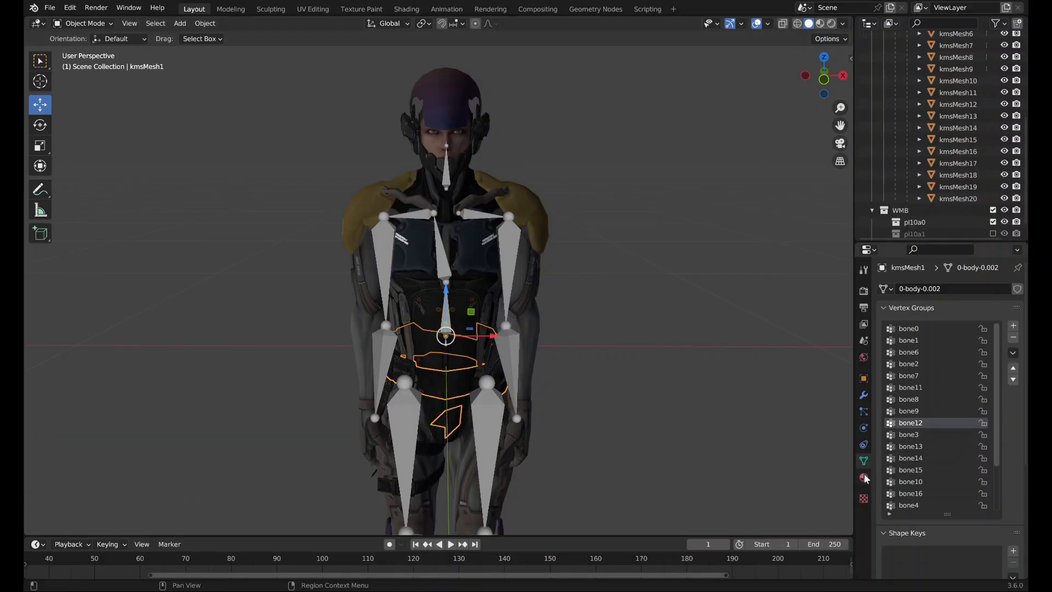
left_click(864, 476)
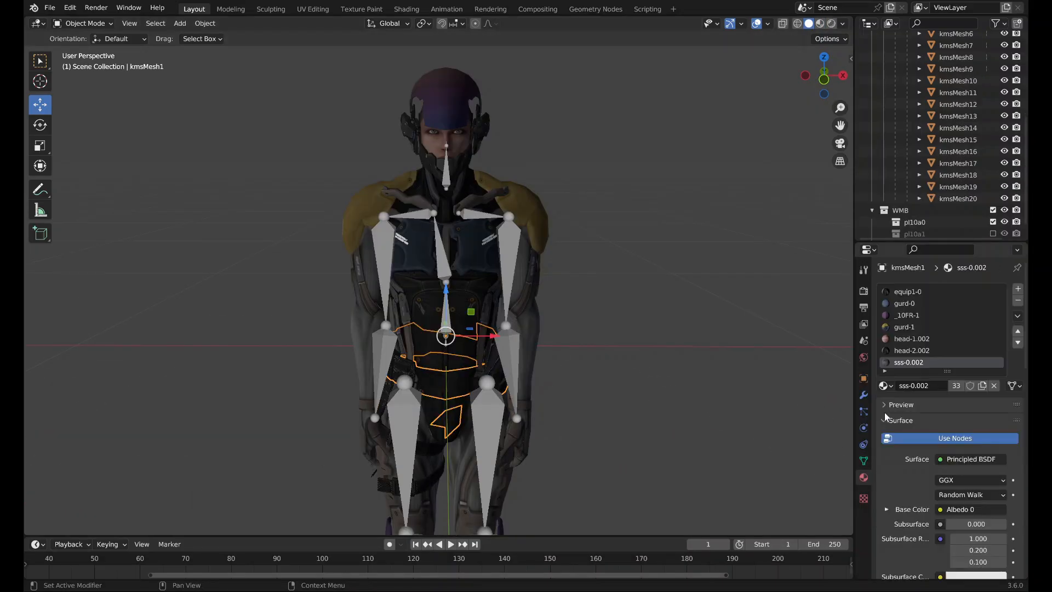
left_click(921, 303)
key("Tab")
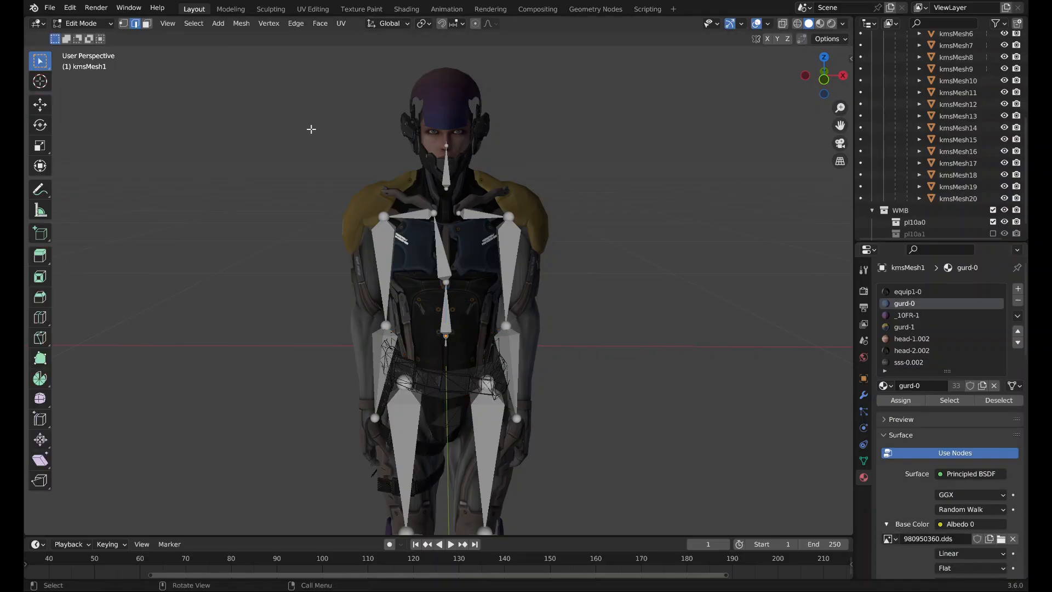
middle_click_drag(805, 319, 756, 314)
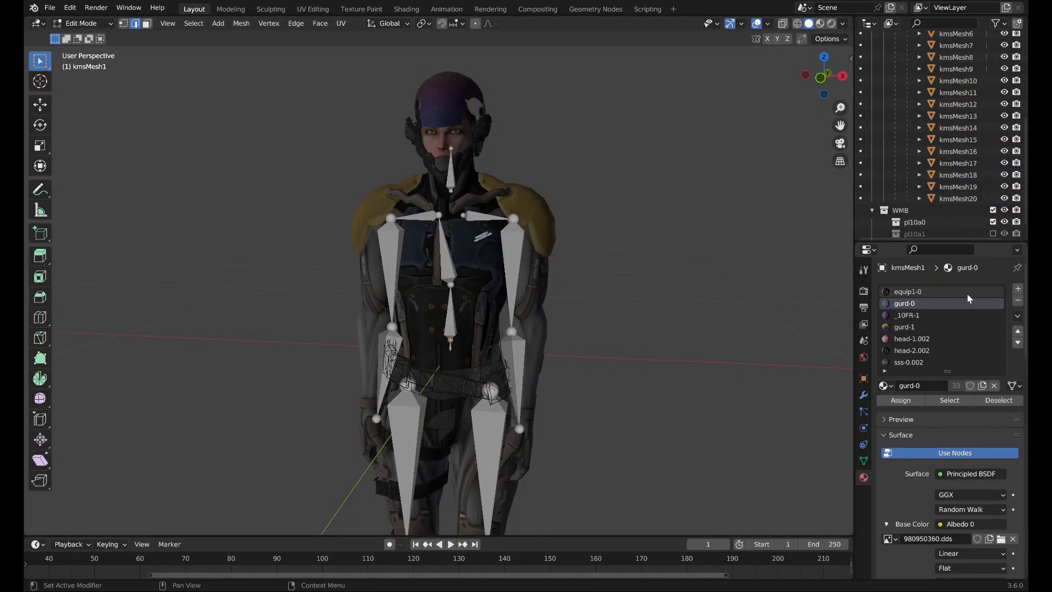
Return to Object Mode and remove every material slot of kmsMesh1 except equip1-0.
left_click(965, 358)
key("Tab")
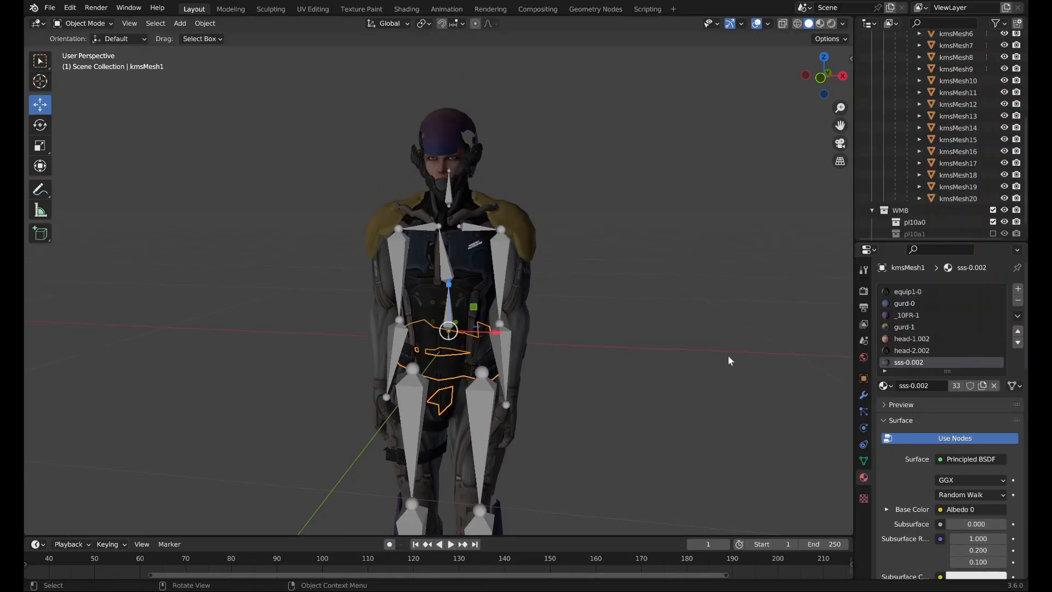
left_click(1018, 301)
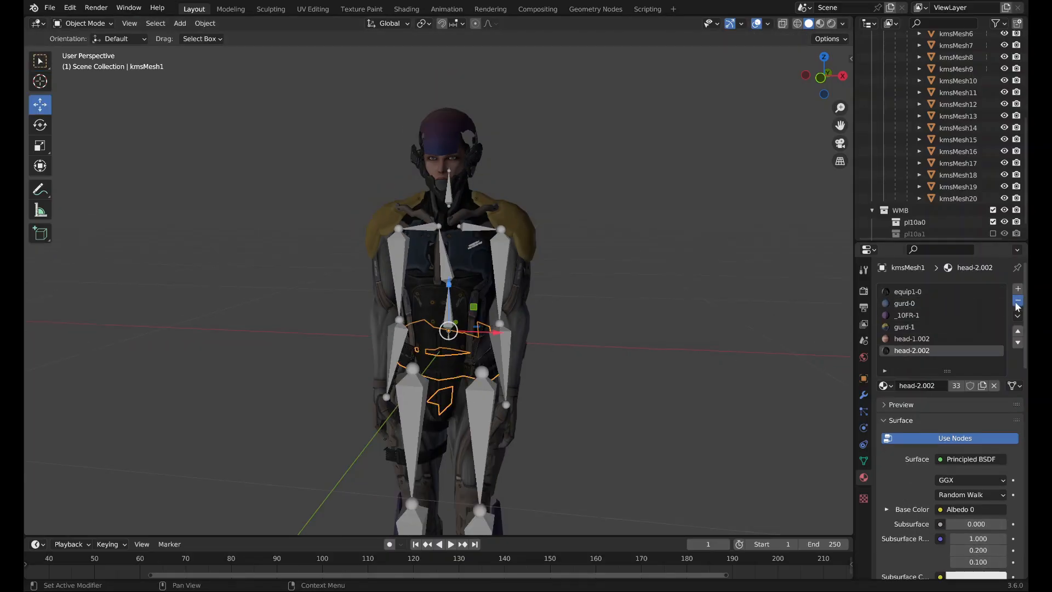
left_click(1017, 301)
left_click(1018, 301)
left_click(1017, 302)
left_click(1017, 302)
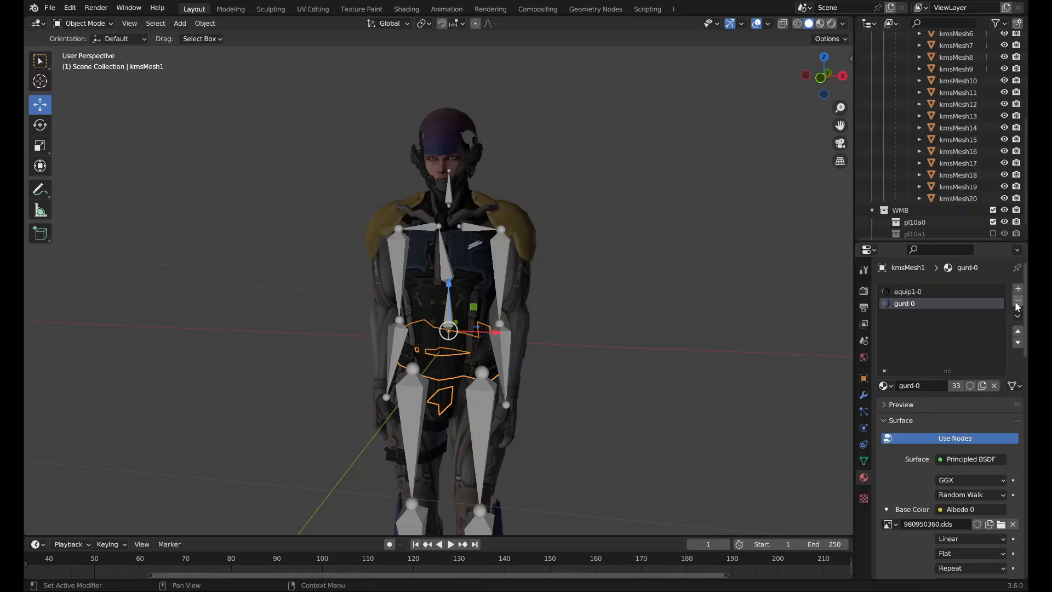
left_click(1018, 302)
Reduce kmsMesh0's material slots to equip1-0 only and go over kmsMesh1's material slots.
middle_click_drag(567, 390, 504, 389)
scroll(956, 137, "up", 5)
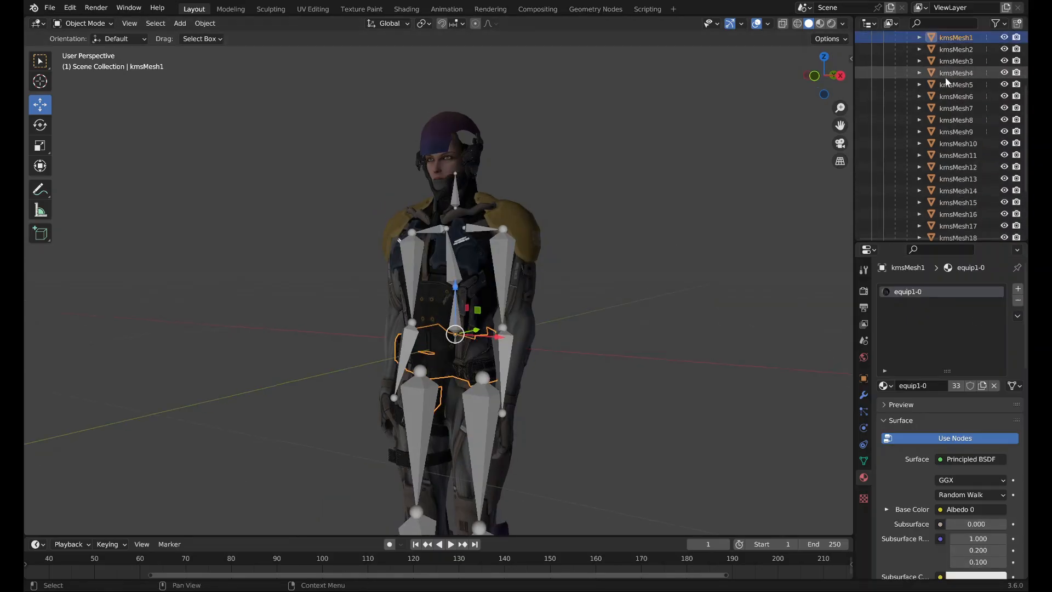
left_click(956, 68)
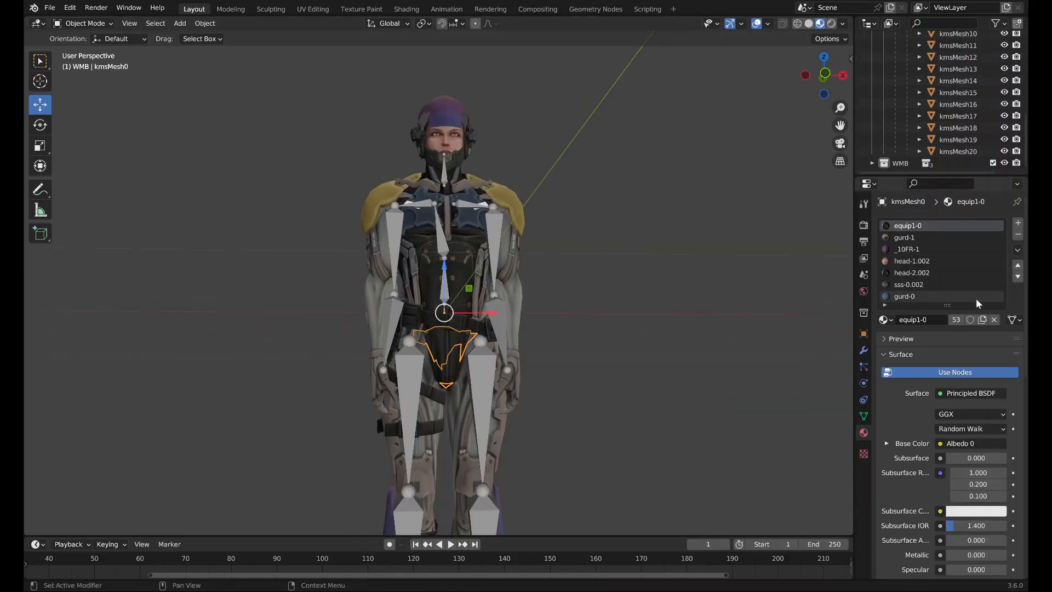
left_click(956, 64)
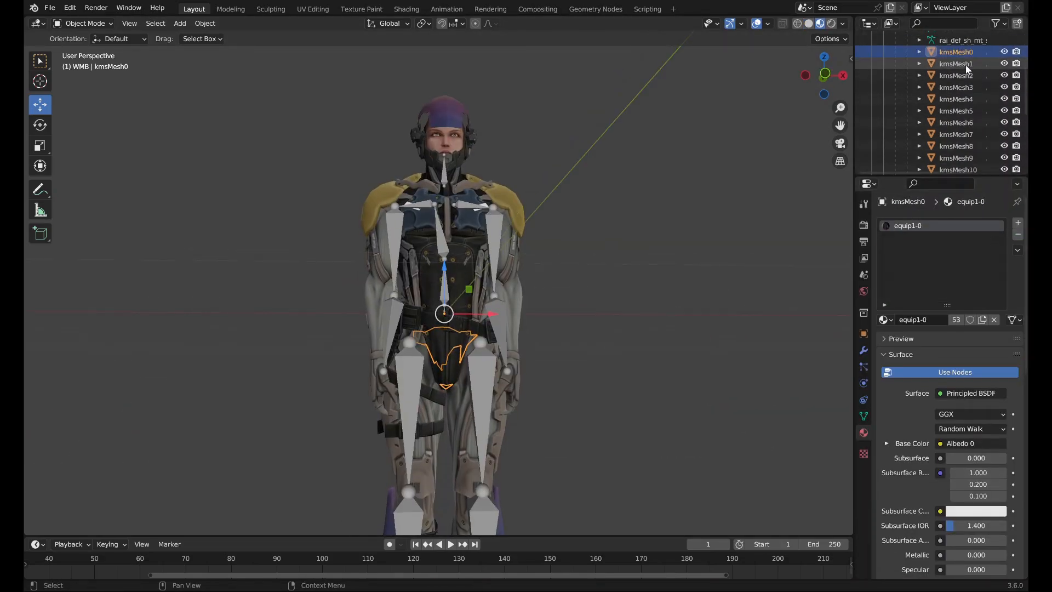
left_click(958, 297)
Remove all material slots of the chest mesh kmsMesh2 except equip1-0 and gurd-1.
left_click(960, 76)
scroll(959, 291, "down", 1)
left_click(953, 286)
left_click(1018, 224)
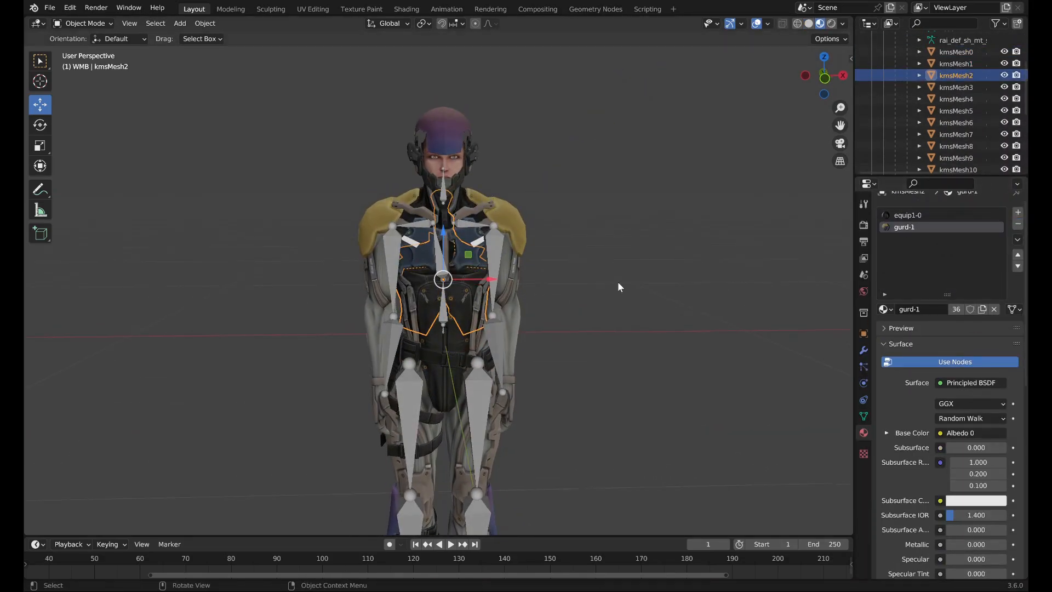
scroll(616, 282, "up", 4)
Remove the unused material slots from kmsMesh3 and kmsMesh4.
left_click(958, 87)
left_click(953, 286)
left_click(1018, 241)
left_click(957, 99)
left_click(954, 286)
left_click(959, 75)
left_click_drag(506, 293, 307, 298)
key("ctrl+z")
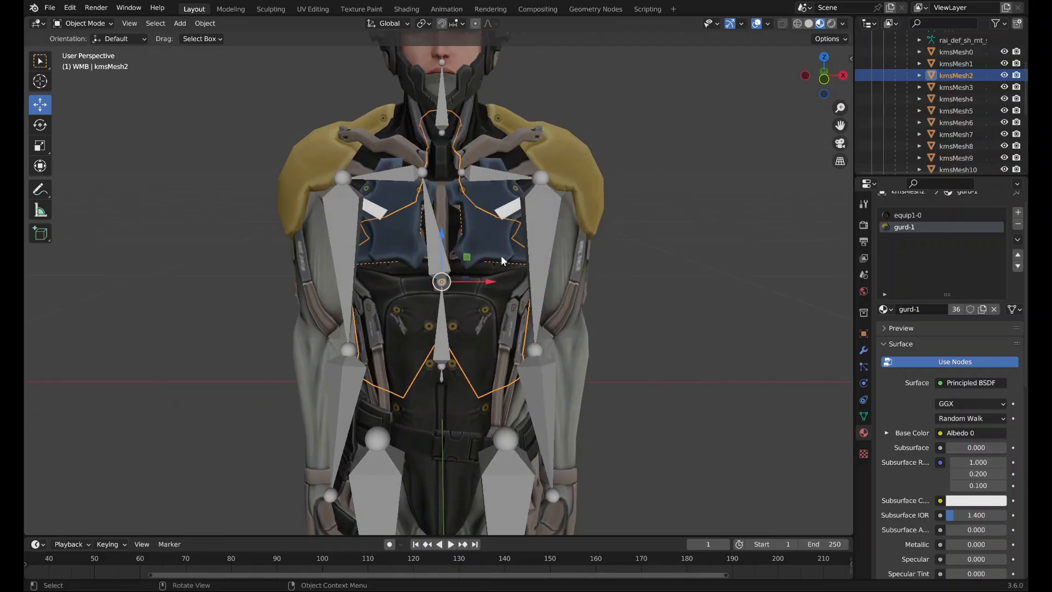
Go over kmsMesh3 and kmsMesh4 again and remove the unused material slots from kmsMesh5.
left_click(959, 87)
middle_click_drag(679, 206, 744, 207)
left_click(956, 99)
left_click(956, 111)
left_click(1017, 240)
scroll(712, 219, "down", 3)
Remove the unused material slots from the hand mesh kmsMesh6 and from kmsMesh7.
left_click(954, 121)
left_click(960, 298)
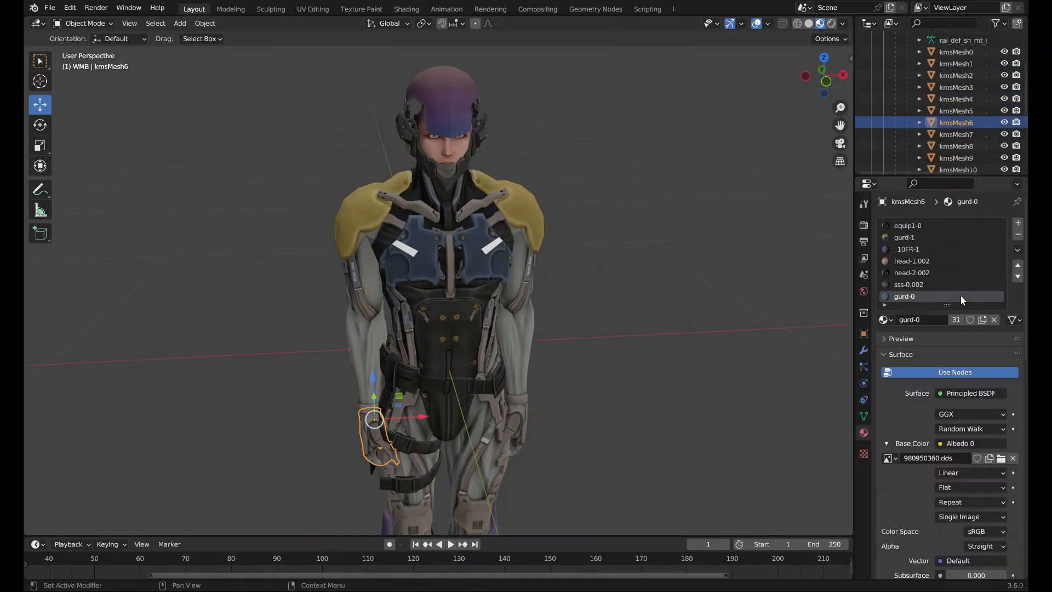
left_click(956, 134)
left_click(959, 297)
left_click(1019, 236)
Remove the unused material slots from kmsMesh8, kmsMesh9 and kmsMesh10.
left_click(957, 146)
left_click(1018, 237)
left_click(959, 158)
left_click(975, 170)
scroll(975, 159, "down", 3)
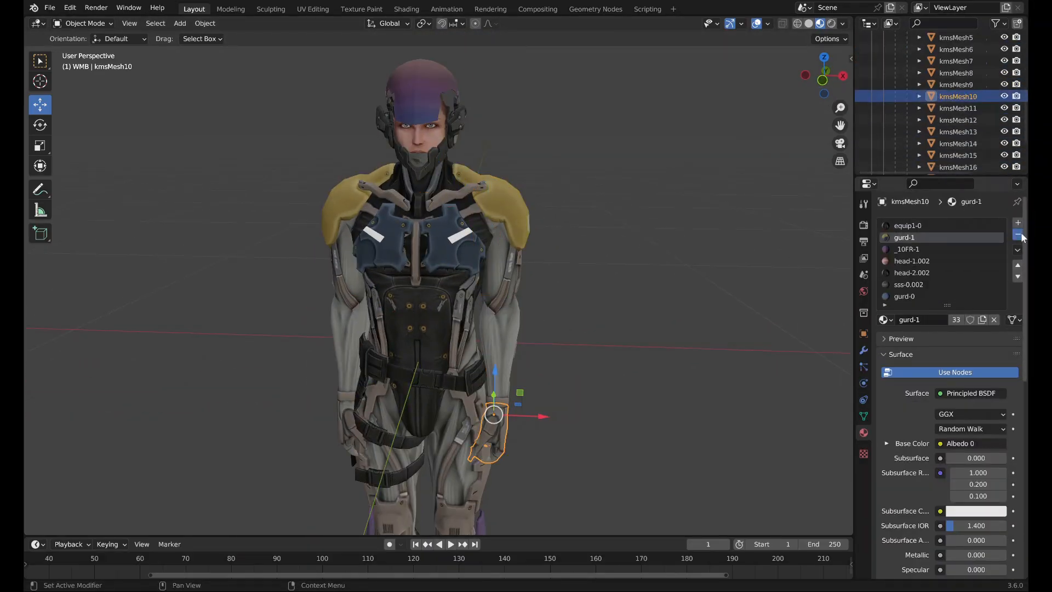
Remove the unused material slots from kmsMesh11 and select the head mesh kmsMesh12.
left_click(958, 108)
left_click(959, 297)
left_click(1021, 238)
scroll(657, 236, "up", 3)
middle_click_drag(680, 219, 645, 255)
key("Tab")
key("Tab")
left_click(958, 120)
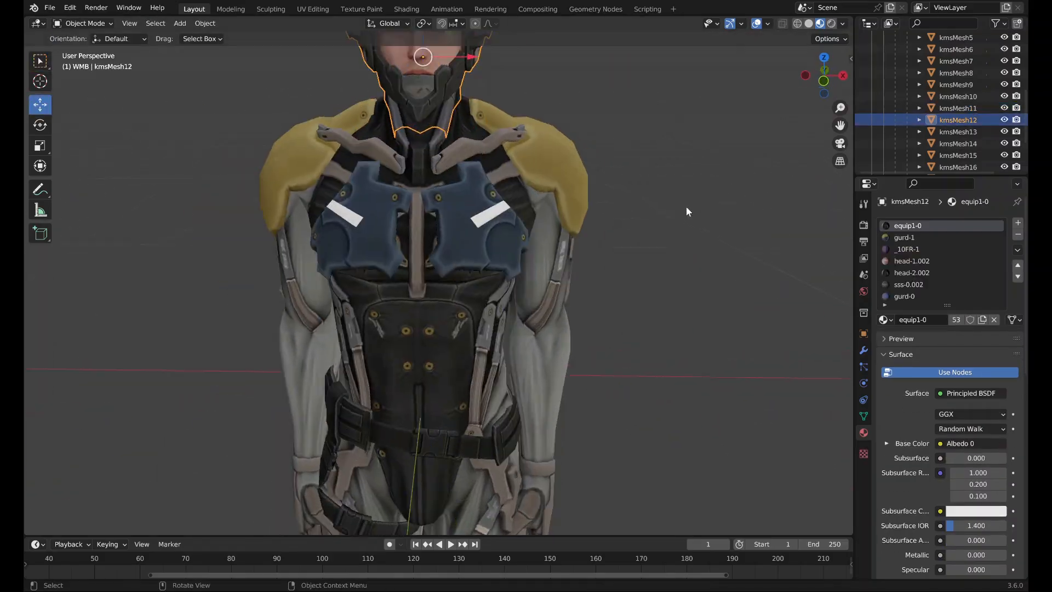
Remove the gurd-0 and gurd-1 material slots from the head mesh kmsMesh12.
middle_click_drag(685, 205, 738, 378, "shift")
scroll(734, 328, "up", 2)
left_click(897, 299)
left_click(1018, 235)
left_click(904, 250)
left_click(1018, 235)
key("ctrl+z")
left_click(905, 237)
left_click(1018, 236)
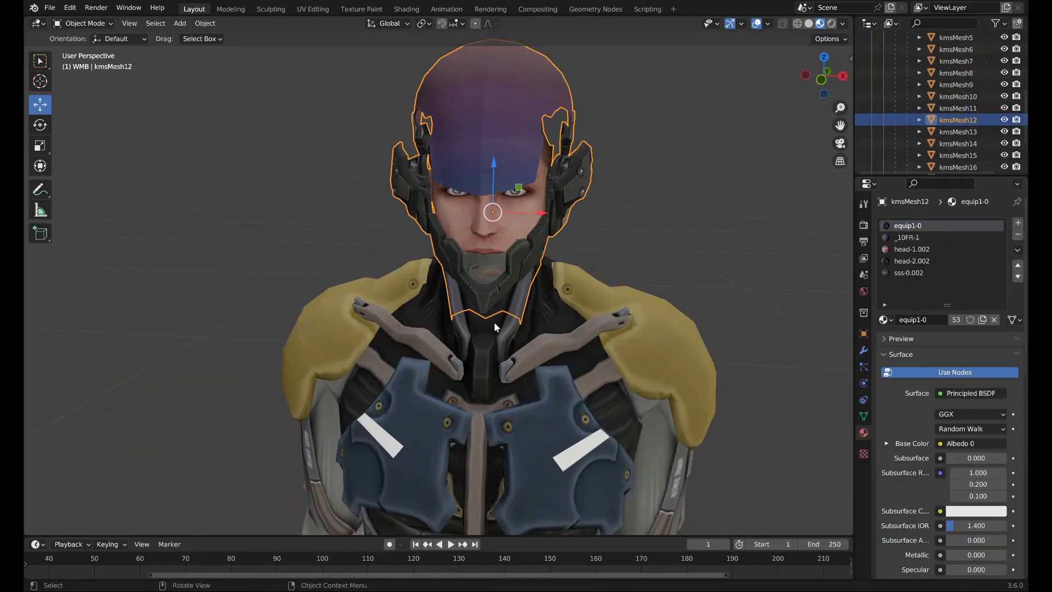
Remove the unused material slots from kmsMesh13 and kmsMesh14.
left_click(958, 132)
left_click(954, 285)
left_click(962, 146)
middle_click_drag(657, 263, 712, 252)
left_click(953, 296)
Remove the unused material slots from kmsMesh15 and kmsMesh16.
left_click(958, 156)
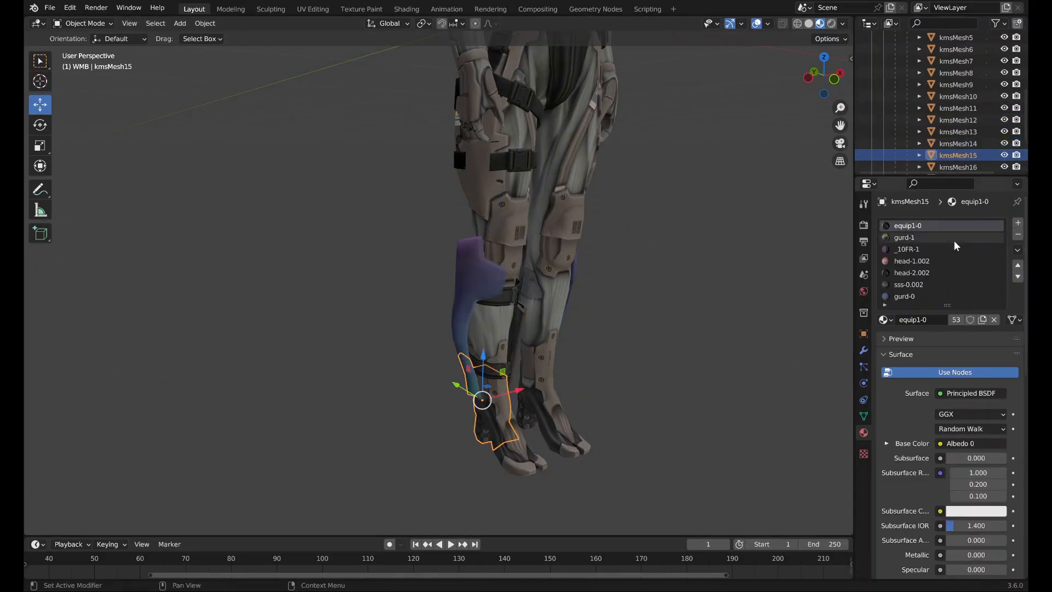
left_click(954, 238)
scroll(959, 155, "down", 1)
left_click(958, 156)
left_click(955, 238)
left_click(1017, 236)
Strip the unused material slots from kmsMesh17 through kmsMesh20, keeping only equip1-0 on kmsMesh20.
scroll(969, 137, "down", 2)
left_click(970, 137)
left_click(969, 148)
left_click(970, 238)
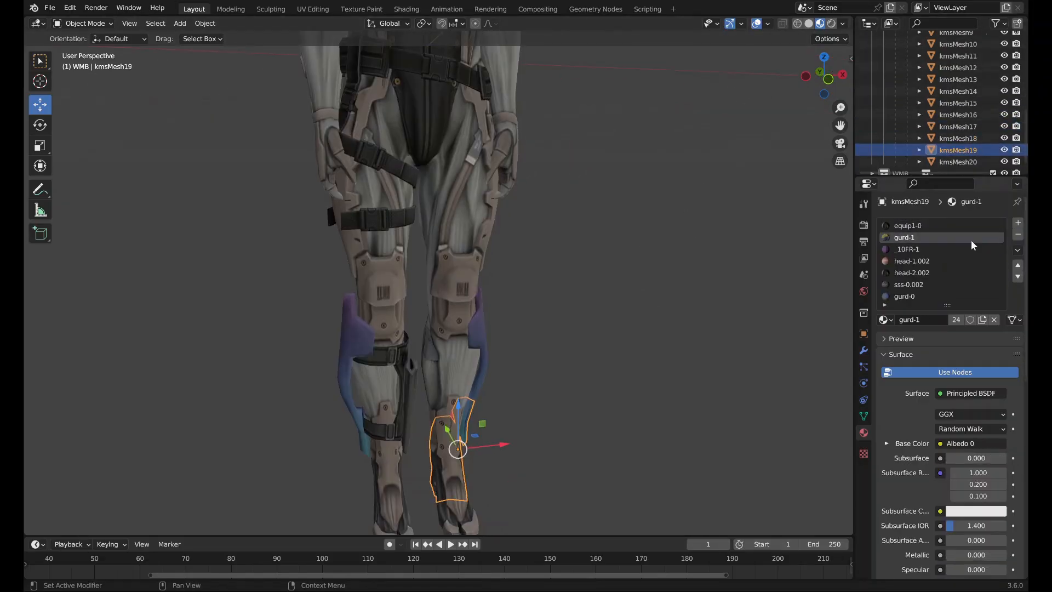
left_click(969, 159)
left_click(1016, 236)
left_click(1016, 236)
left_click(1017, 237)
Save the file as mgs4raidenwip5.1.blend and export the model as a KMS file for MGS2.
left_click(50, 7)
left_click(80, 97)
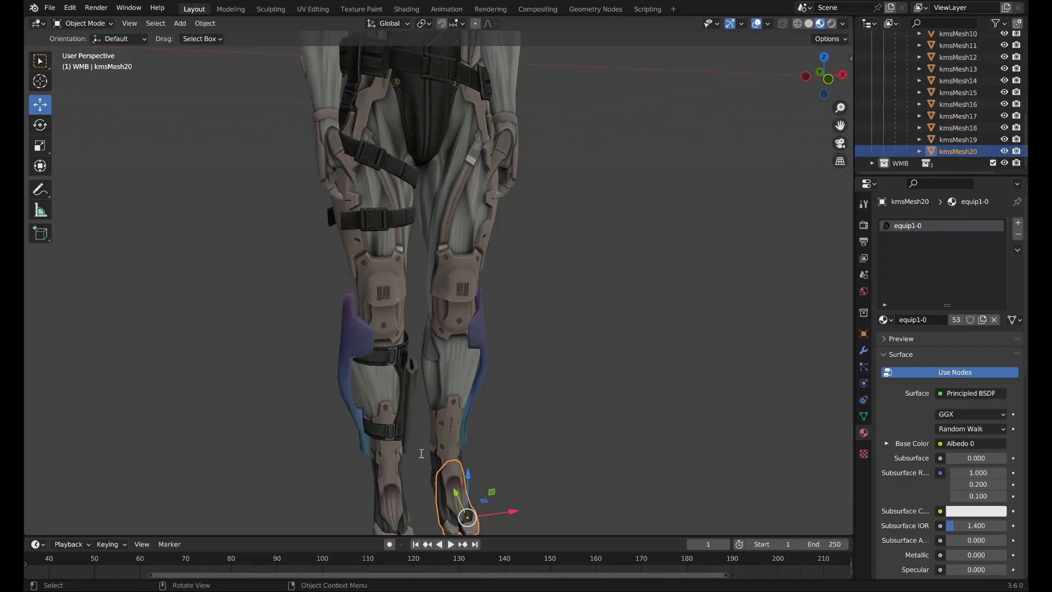
left_click(50, 8)
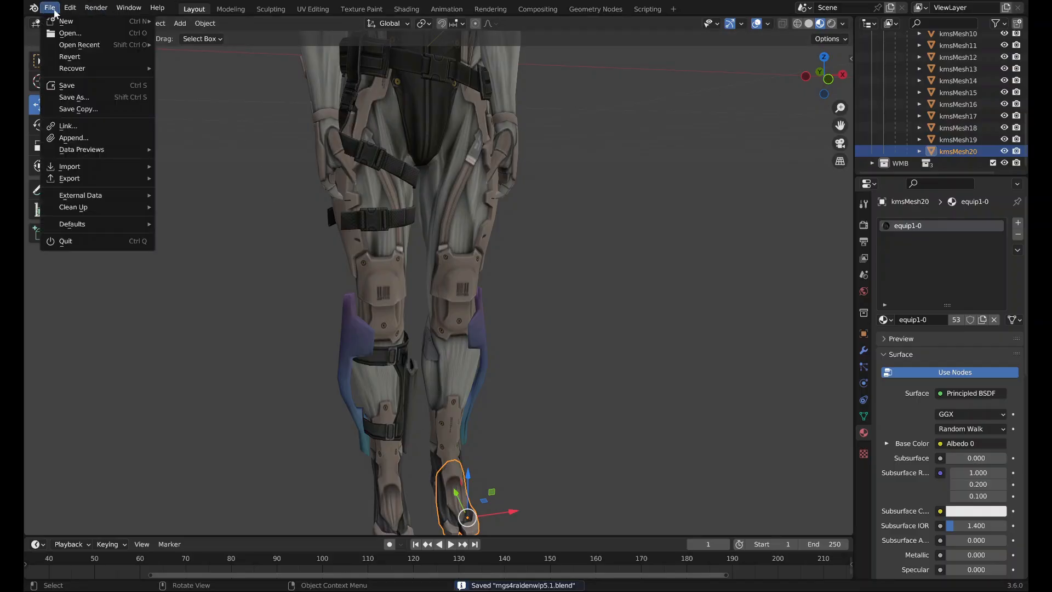
mouse_move(125, 179)
left_click(179, 367)
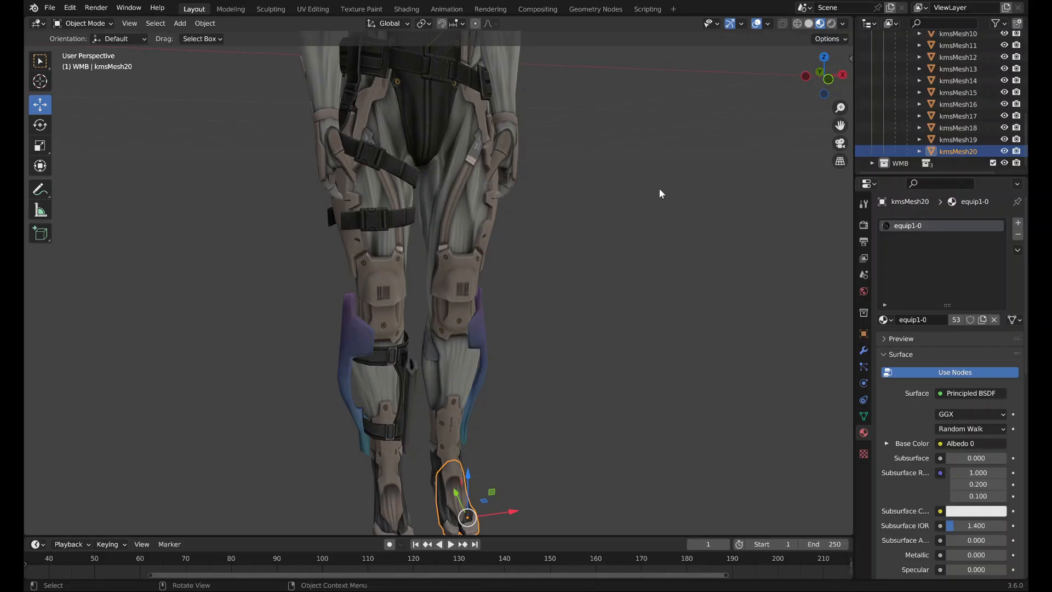
scroll(614, 191, "down", 4)
middle_click_drag(608, 193, 637, 272)
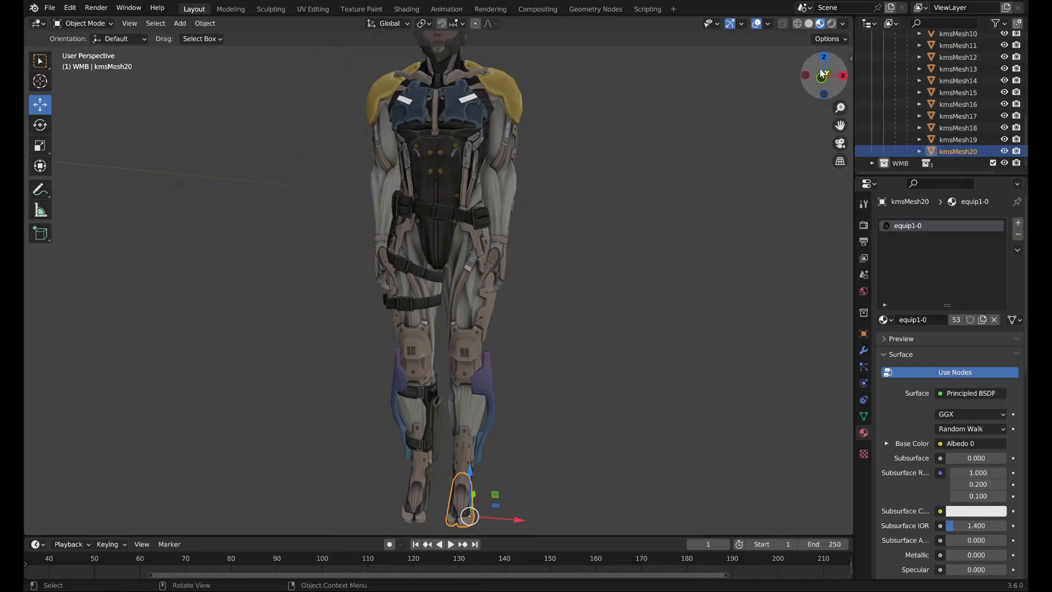
left_click_drag(811, 78, 806, 101)
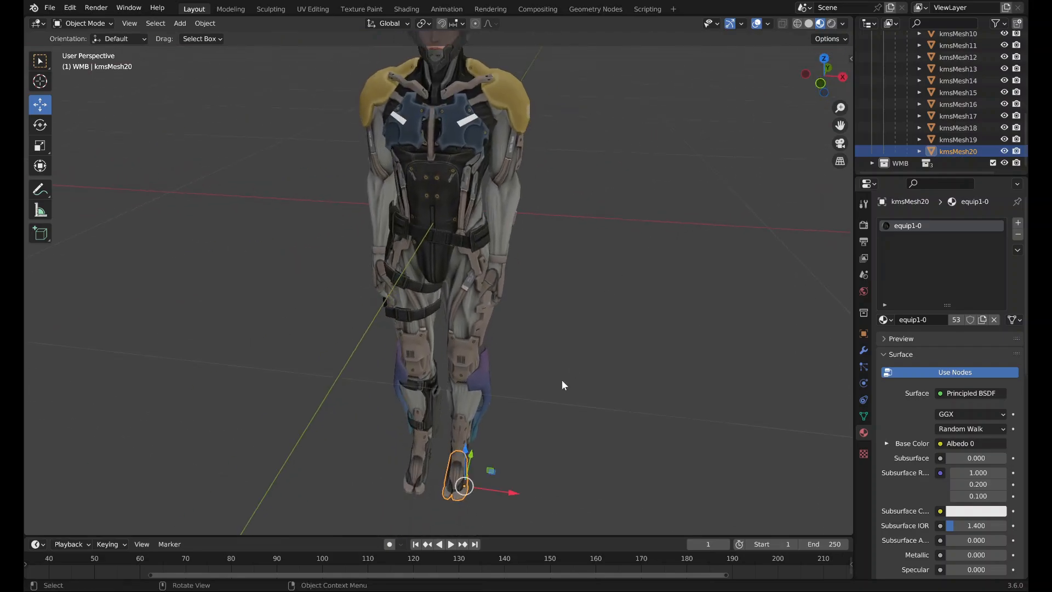
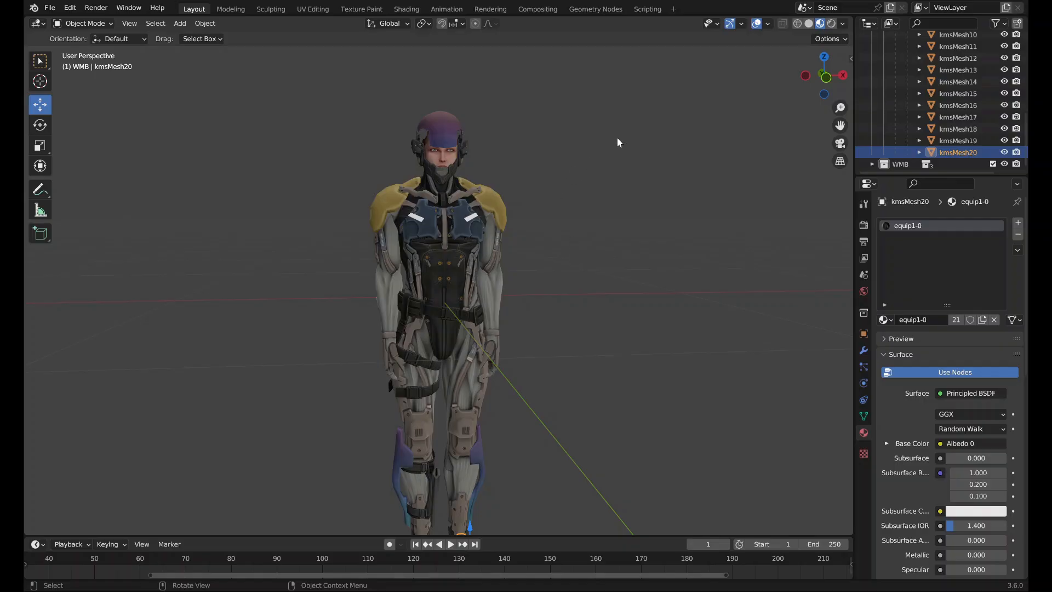
Turn on the Statistics overlay in the viewport and leave all objects deselected.
left_click(769, 24)
left_click(712, 119)
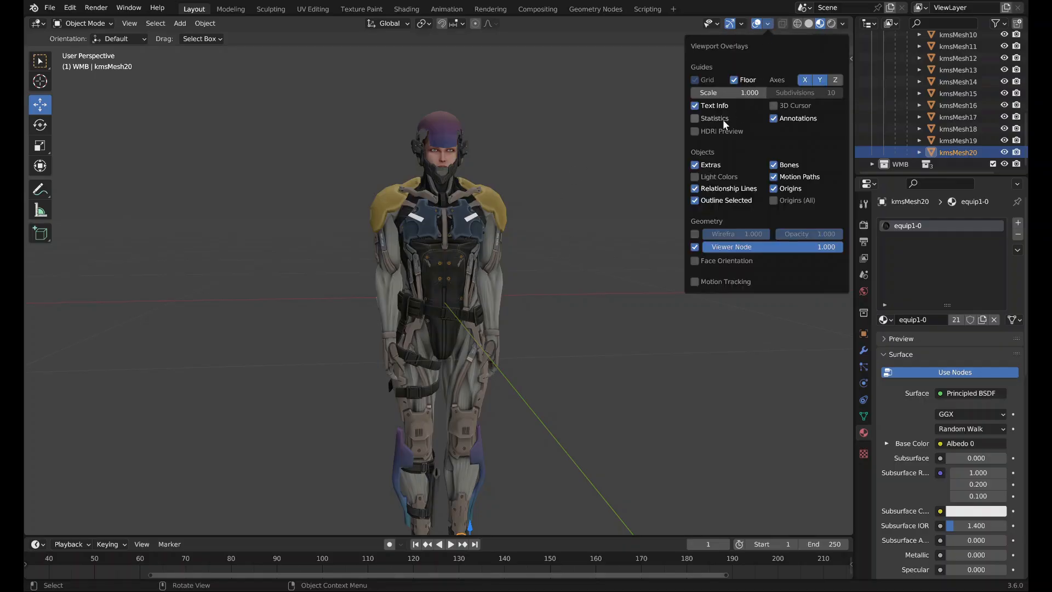
left_click(466, 251)
left_click(560, 263)
middle_click_drag(559, 261, 519, 279)
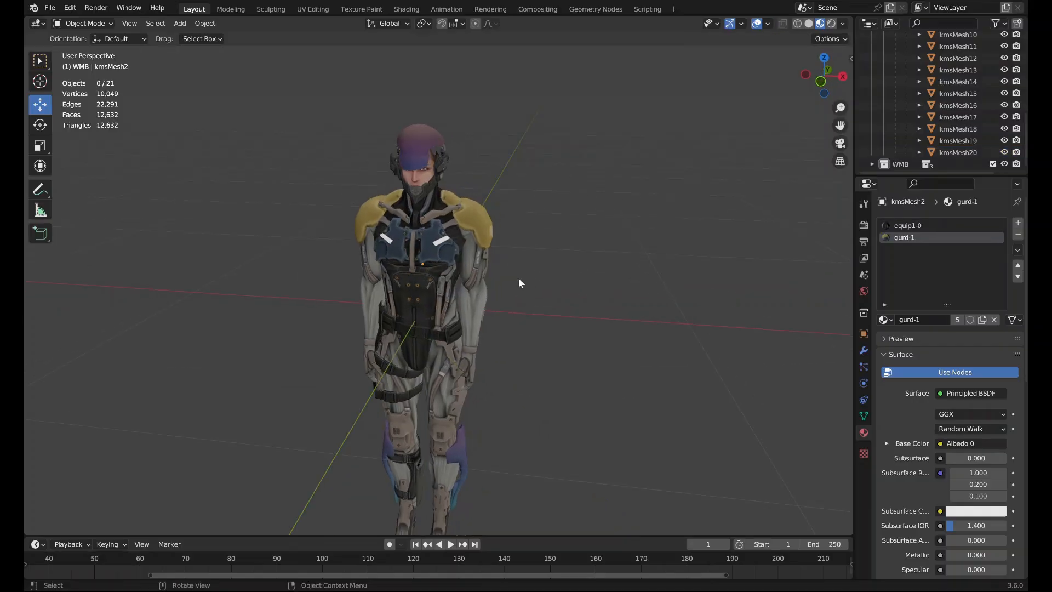
Check the vertex, edge and face counts of the torso mesh kmsMesh2 with all its geometry selected in Edit Mode.
left_click(425, 286)
key("Tab")
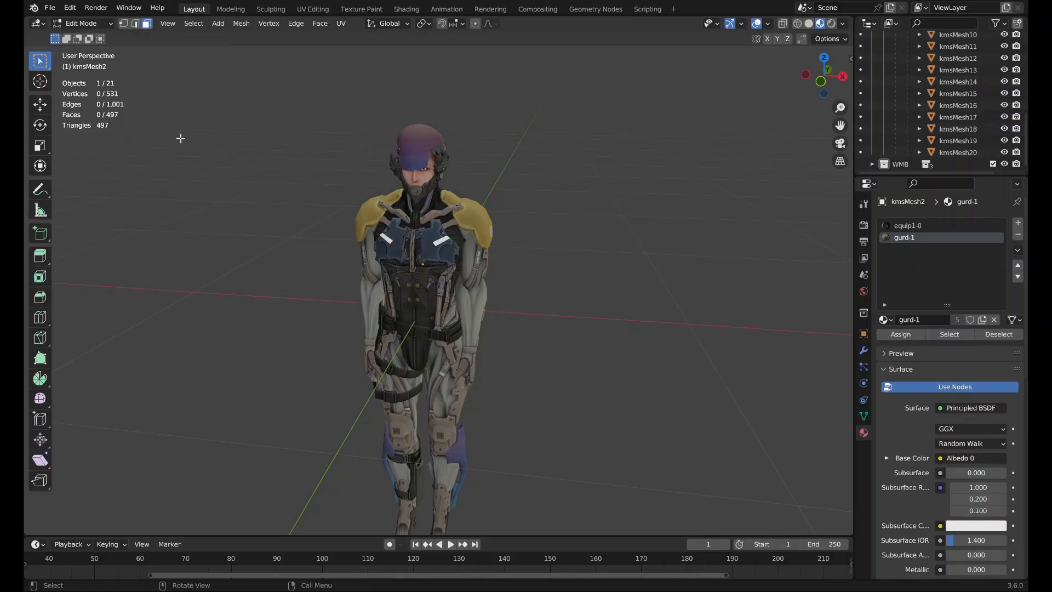
key("a")
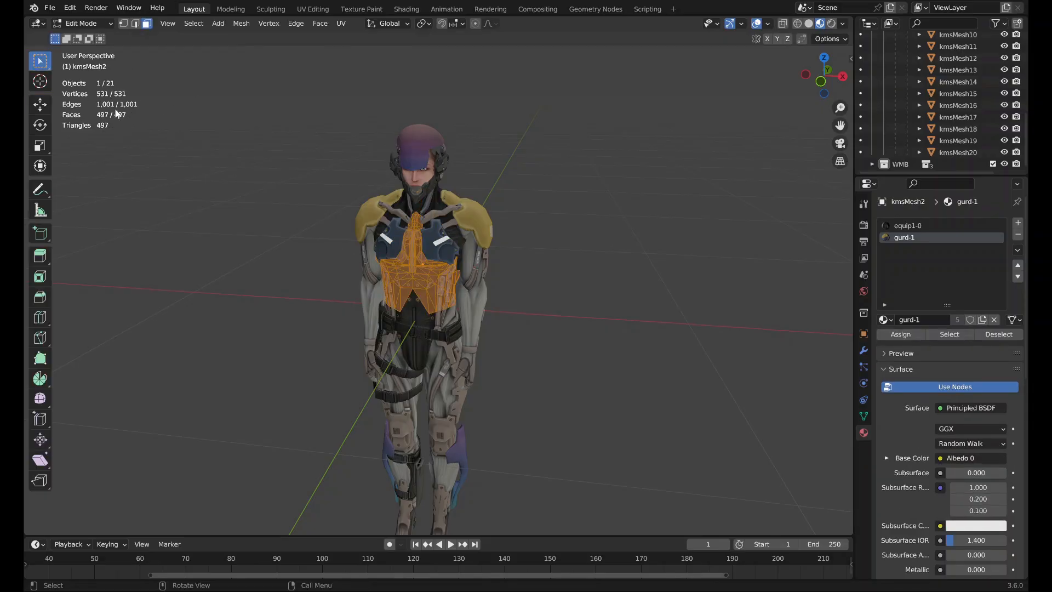
key("Tab")
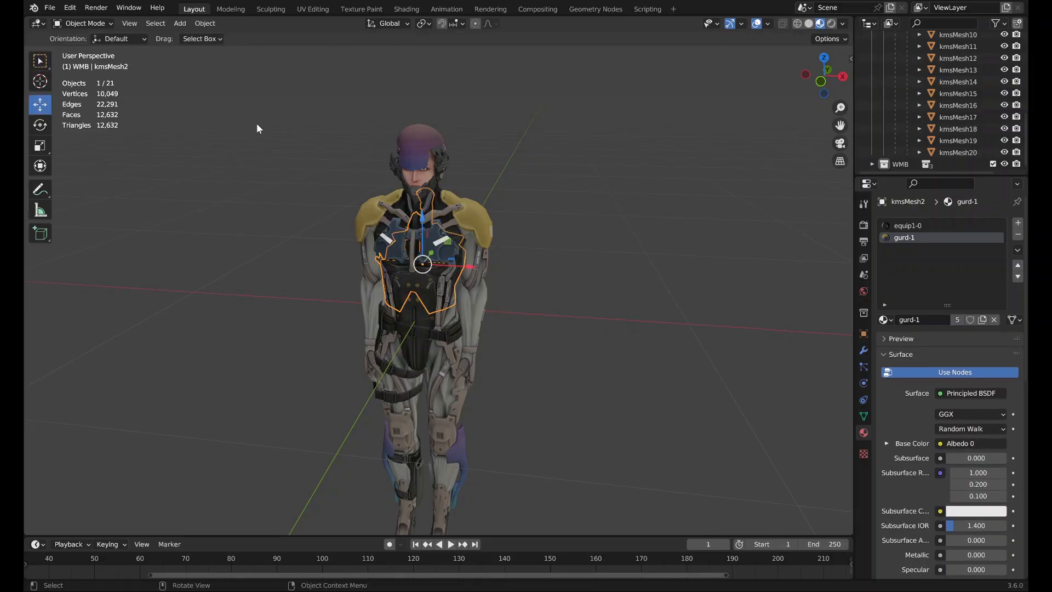
key("alt+a")
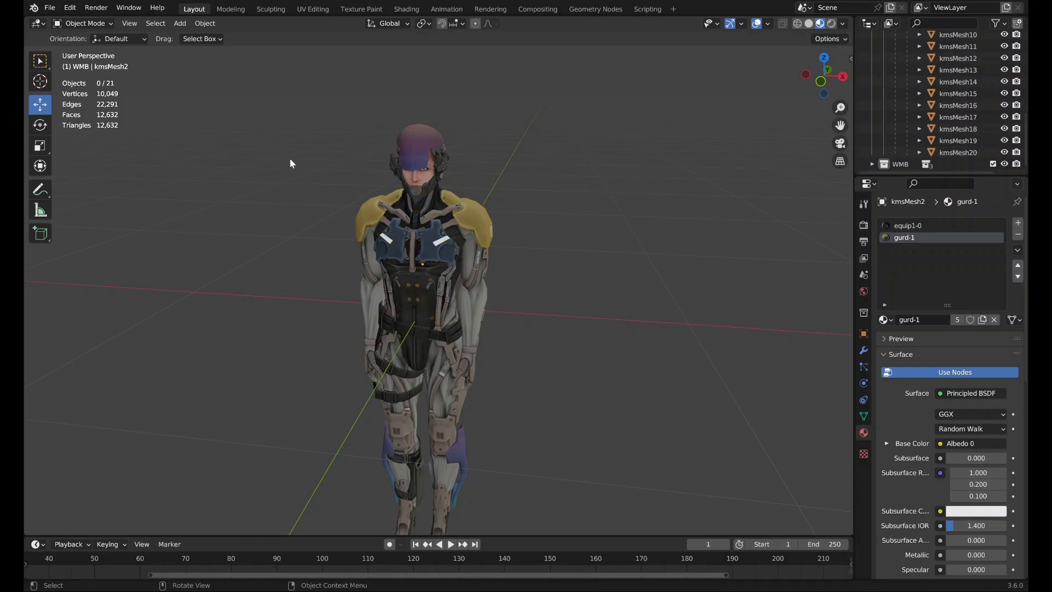
middle_click_drag(291, 159, 371, 202)
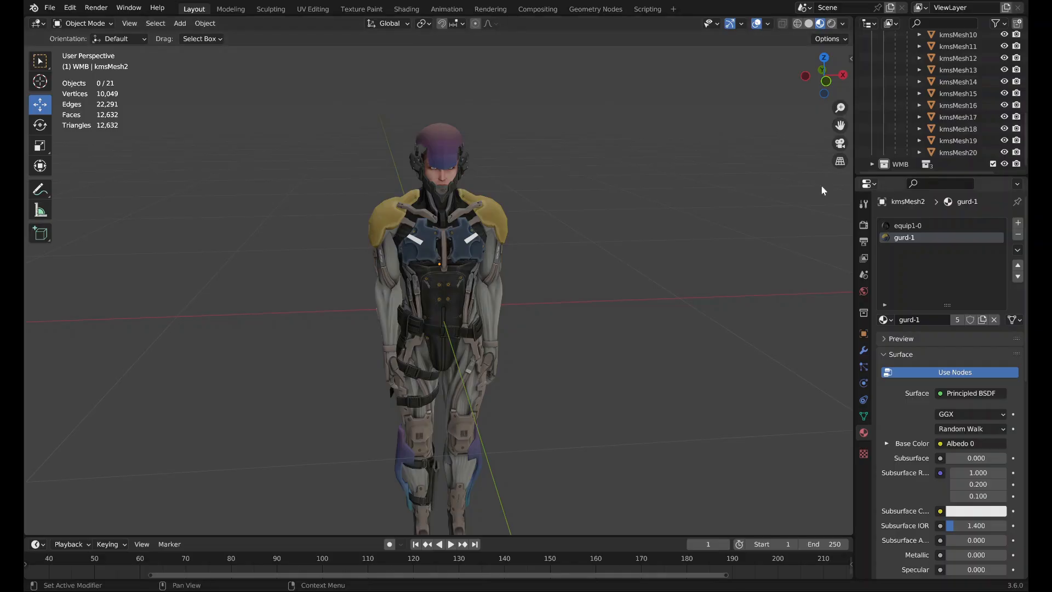
Unhide the rai_def_sh_mt_stage armature and examine its object custom properties, including the bounding box, kmsType and strcode.
left_click(455, 258)
scroll(933, 144, "up", 3)
scroll(933, 143, "up", 5)
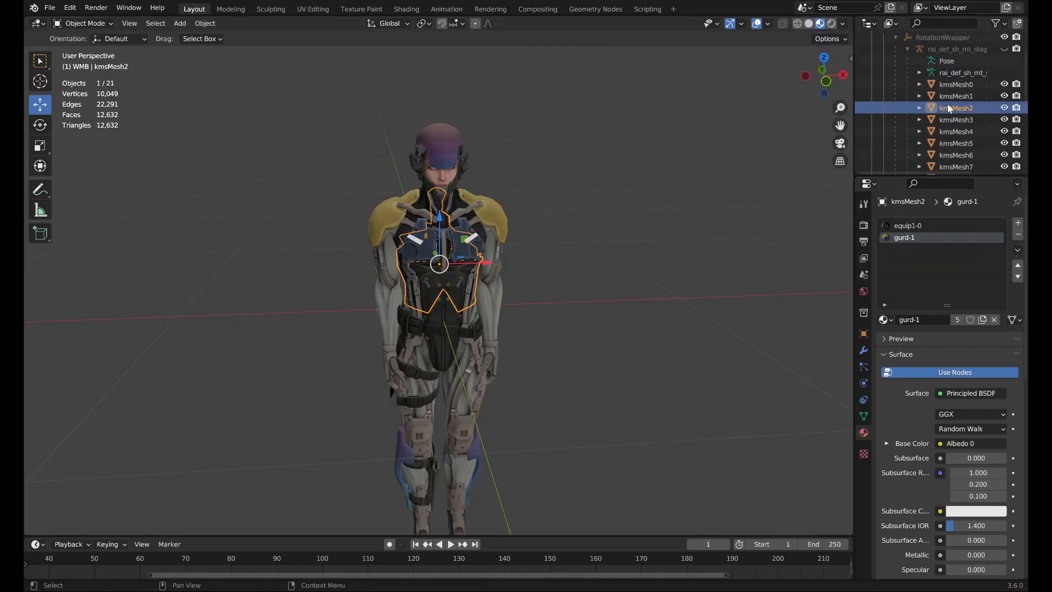
left_click(989, 48)
left_click(864, 333)
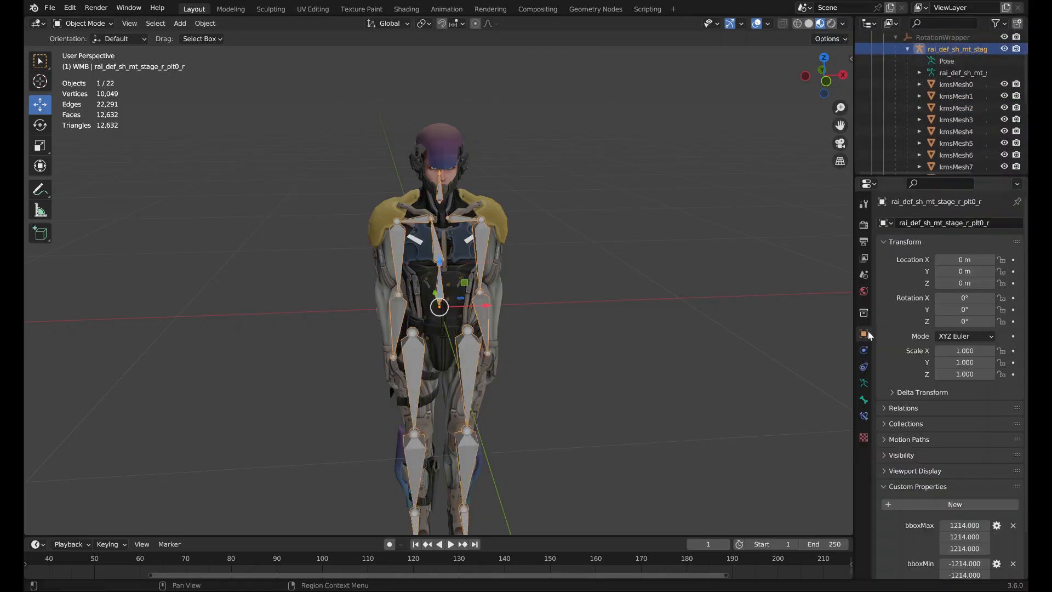
scroll(937, 493, "down", 2)
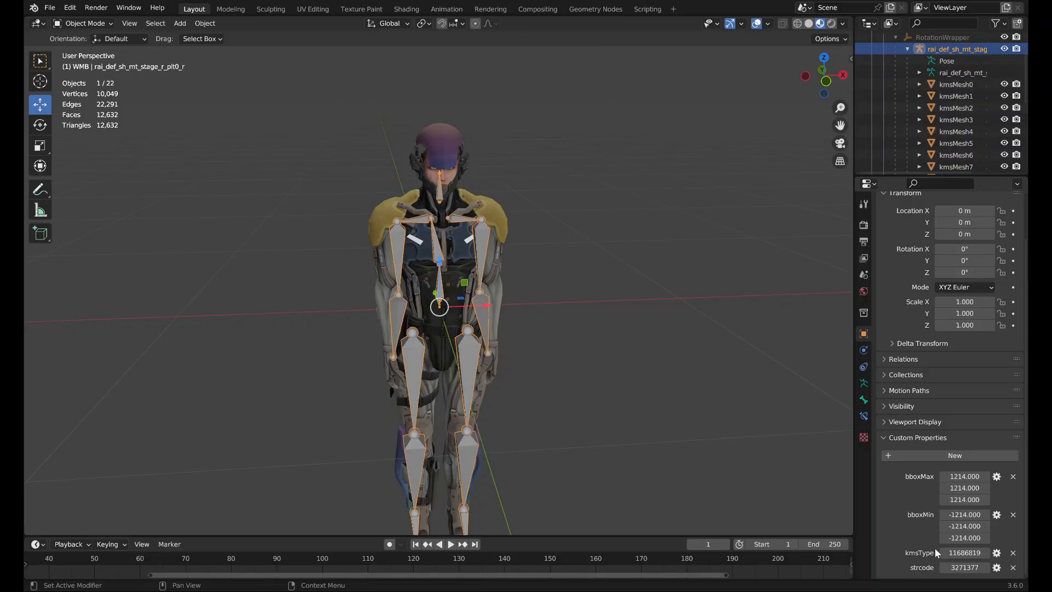
middle_click_drag(794, 436, 767, 411)
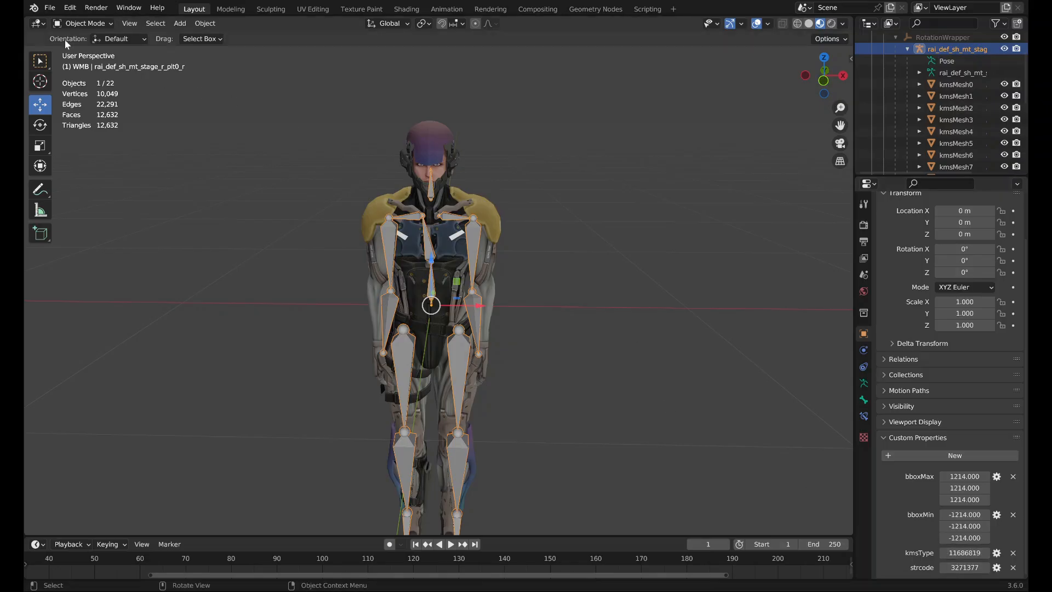
Export the model with its armature as a KMS file for MGS2, then clear the selection.
left_click(49, 8)
mouse_move(145, 181)
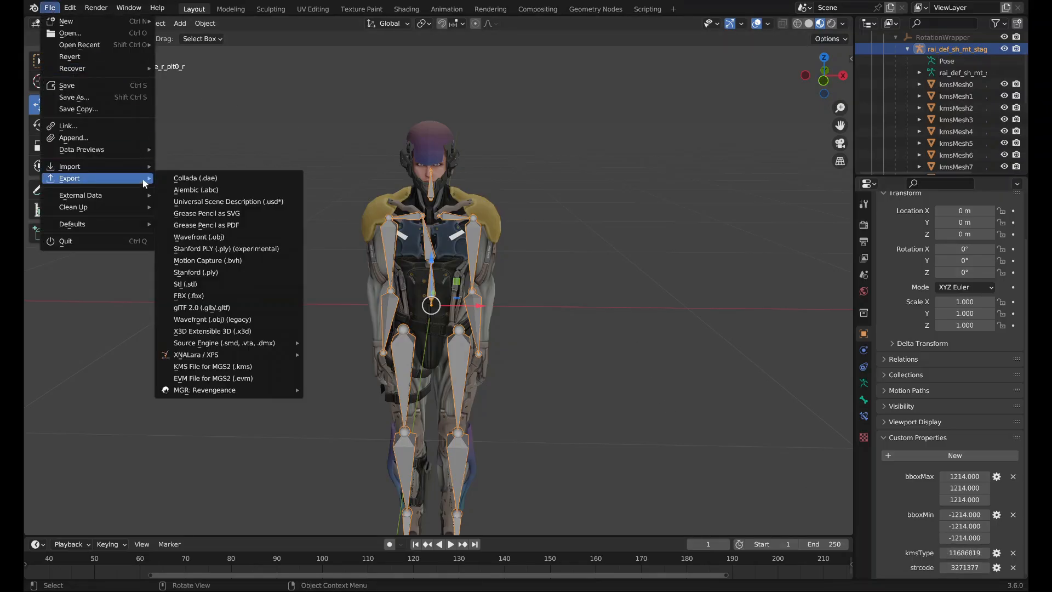
left_click(192, 368)
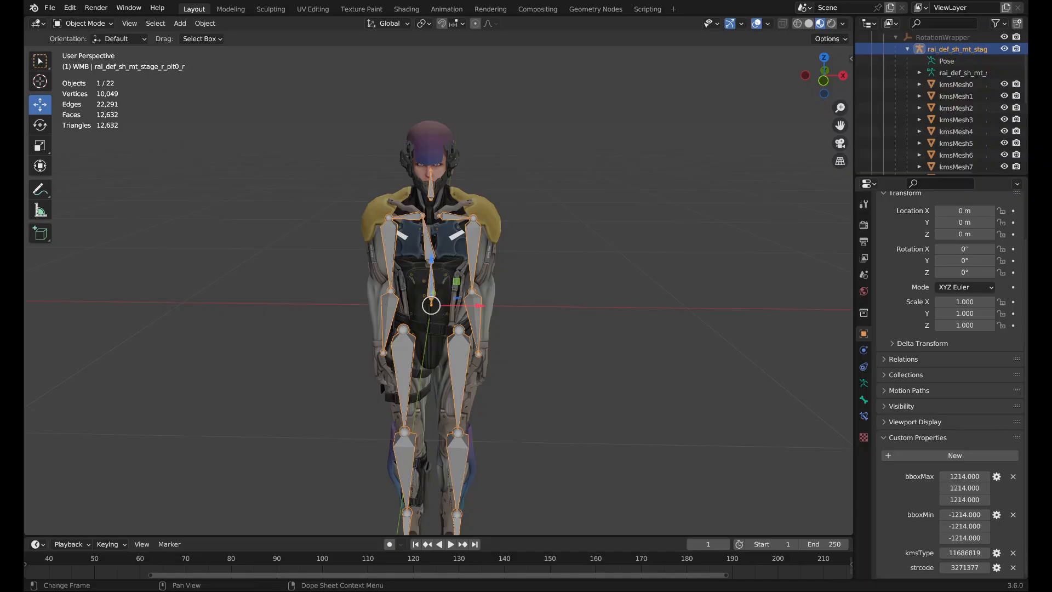
left_click(85, 374)
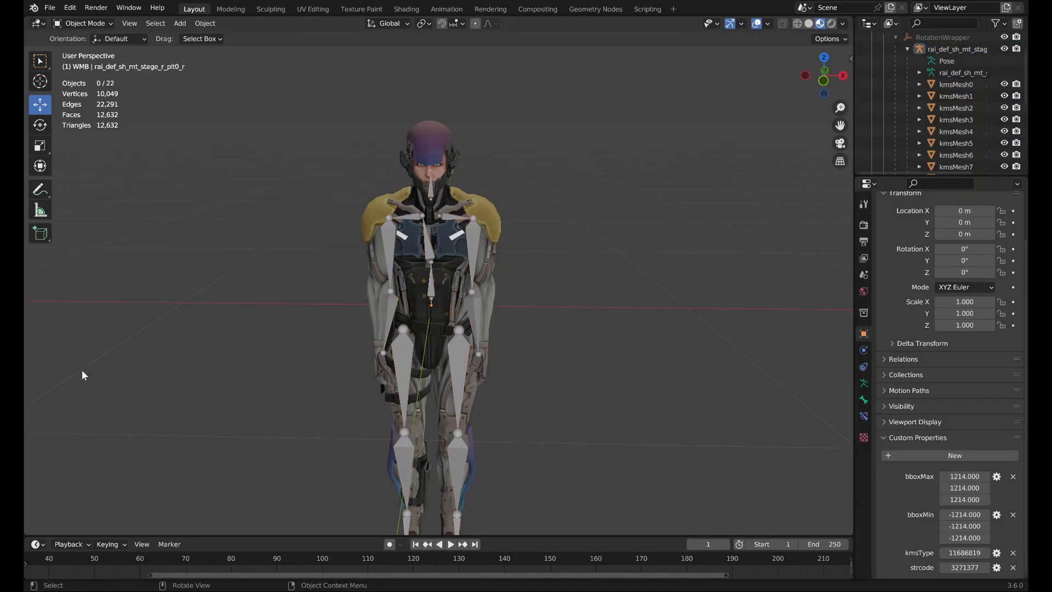
Start a new blank file without saving the changes to mgs4raidenwip5.1.blend.
left_click(50, 8)
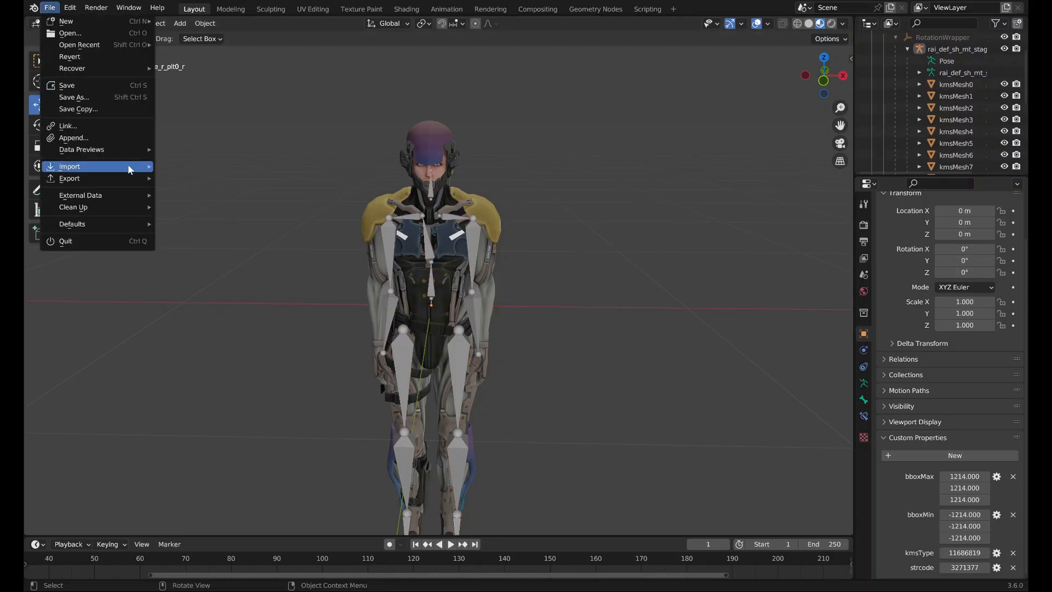
mouse_move(125, 21)
left_click(182, 34)
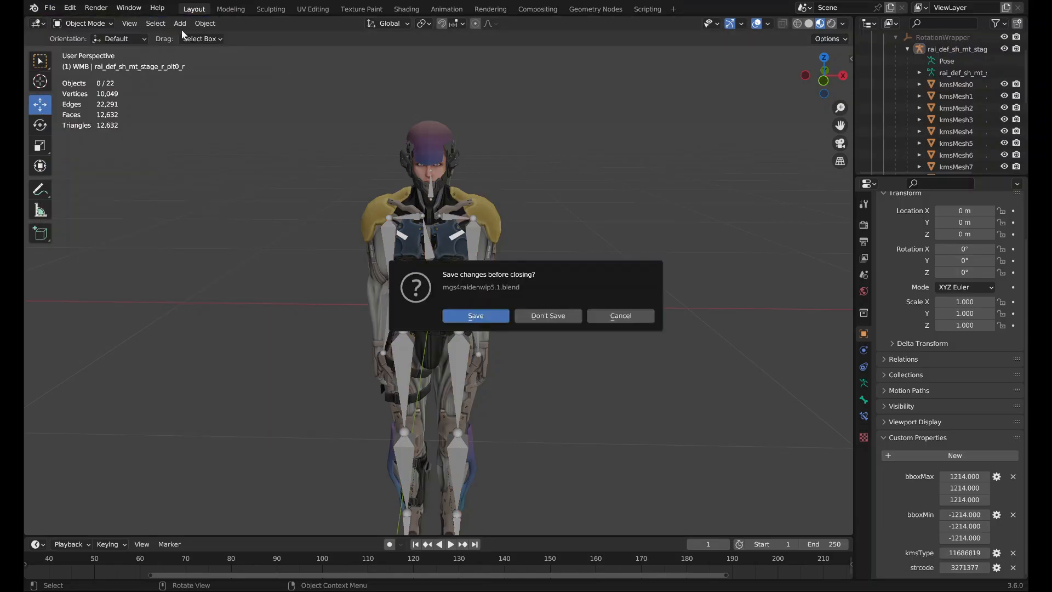
left_click(564, 315)
Import the rai_def_sh_mt_stage_r_plt0_r model as a KMS file for MGS2 into the empty scene.
left_click(50, 7)
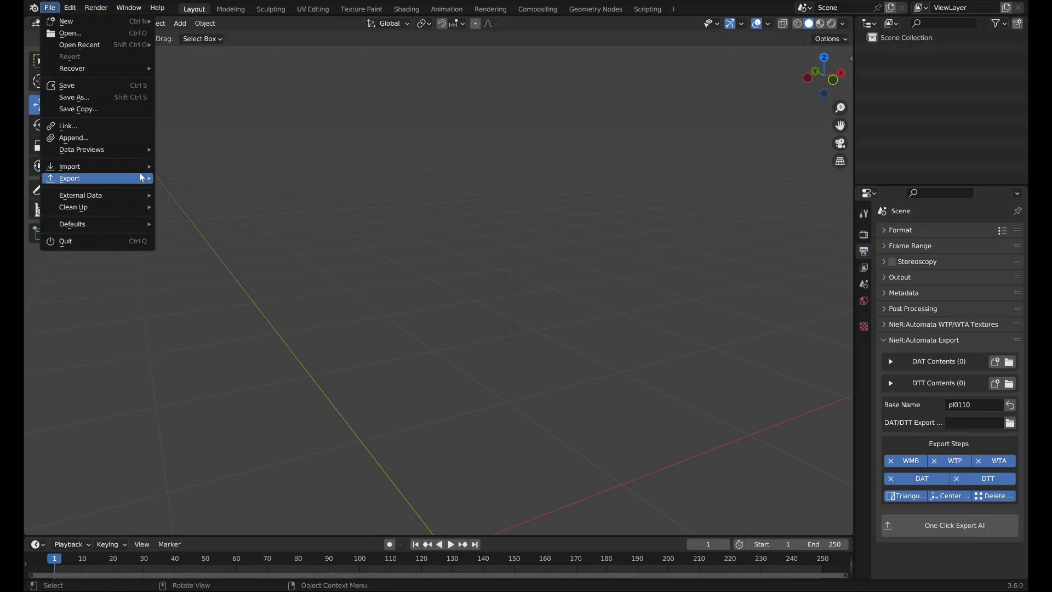
left_click(50, 7)
mouse_move(131, 178)
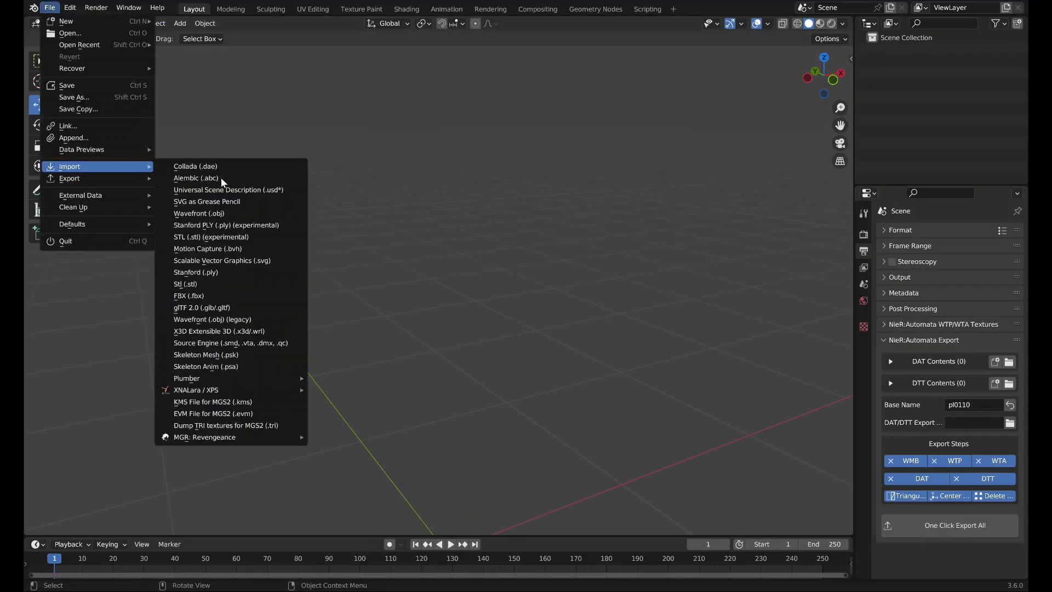
left_click(217, 403)
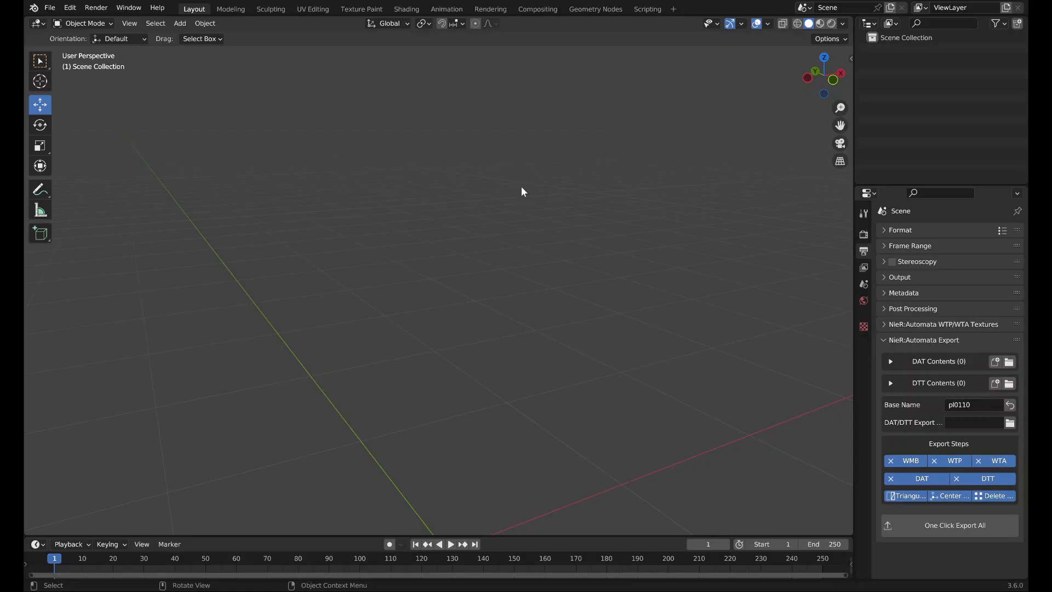
scroll(521, 186, "down", 3)
middle_click_drag(532, 351, 505, 179)
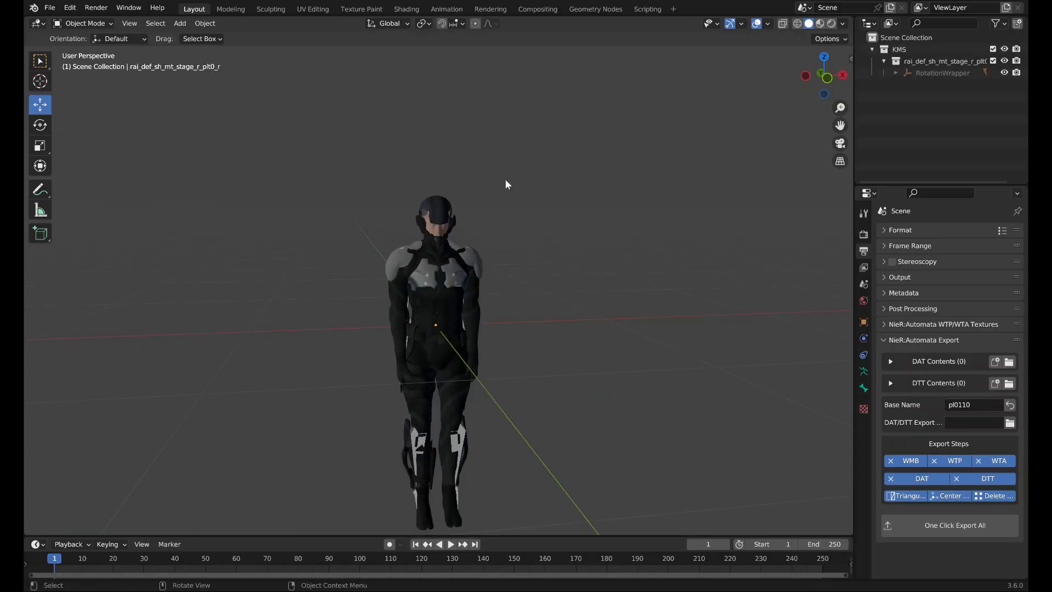
Select the imported torso mesh kmsMesh2 and turn on the Statistics overlay to check the model's geometry counts.
scroll(516, 225, "up", 4)
middle_click_drag(516, 225, 469, 235)
left_click(469, 235)
left_click(768, 24)
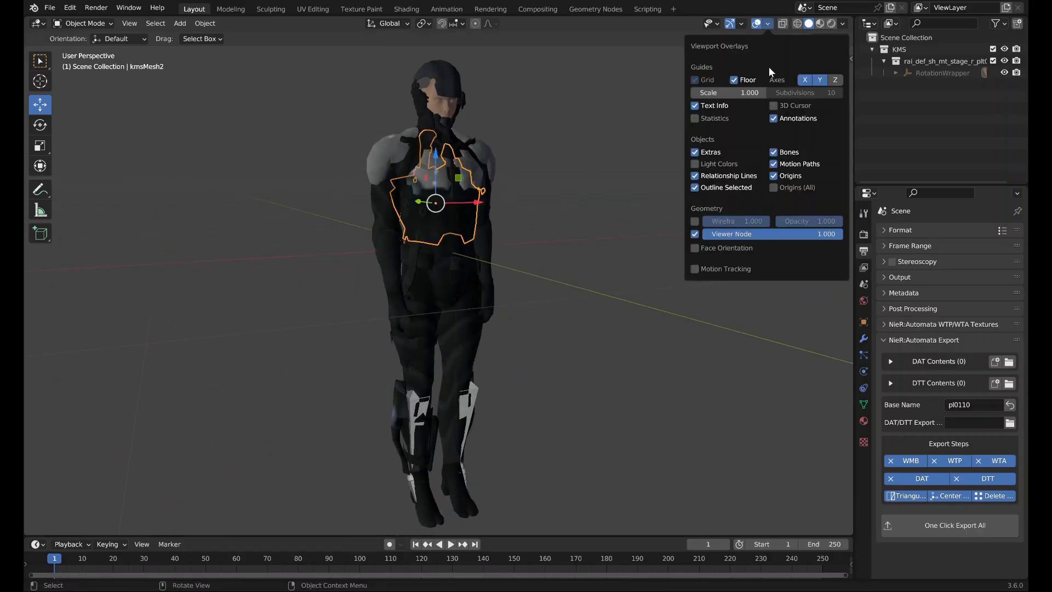
left_click(720, 118)
middle_click_drag(473, 161, 467, 187)
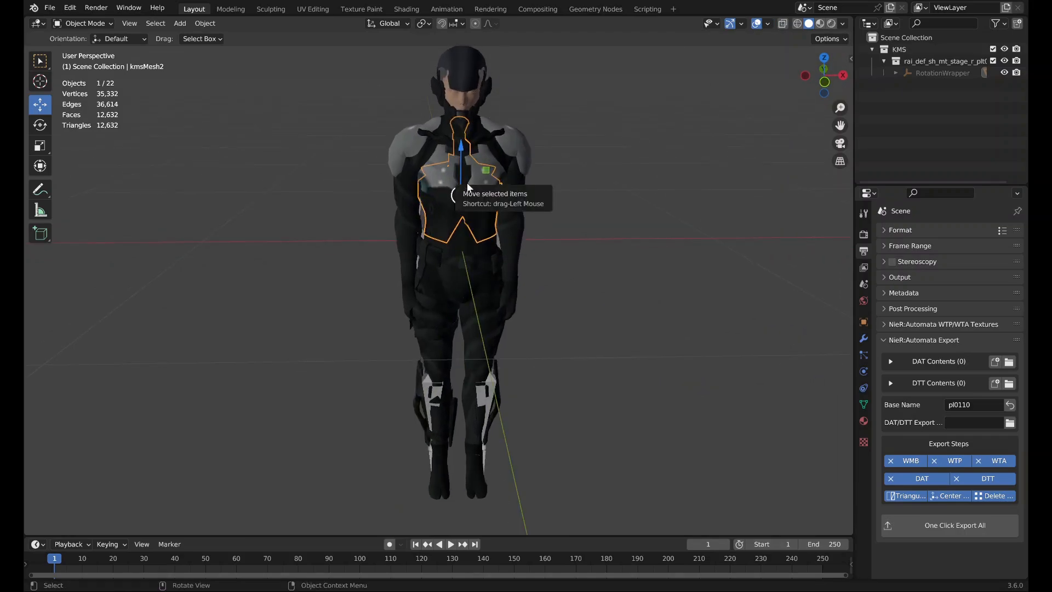
Inspect the imported model from several angles and hide its armature.
left_click(551, 225)
scroll(563, 215, "up", 6)
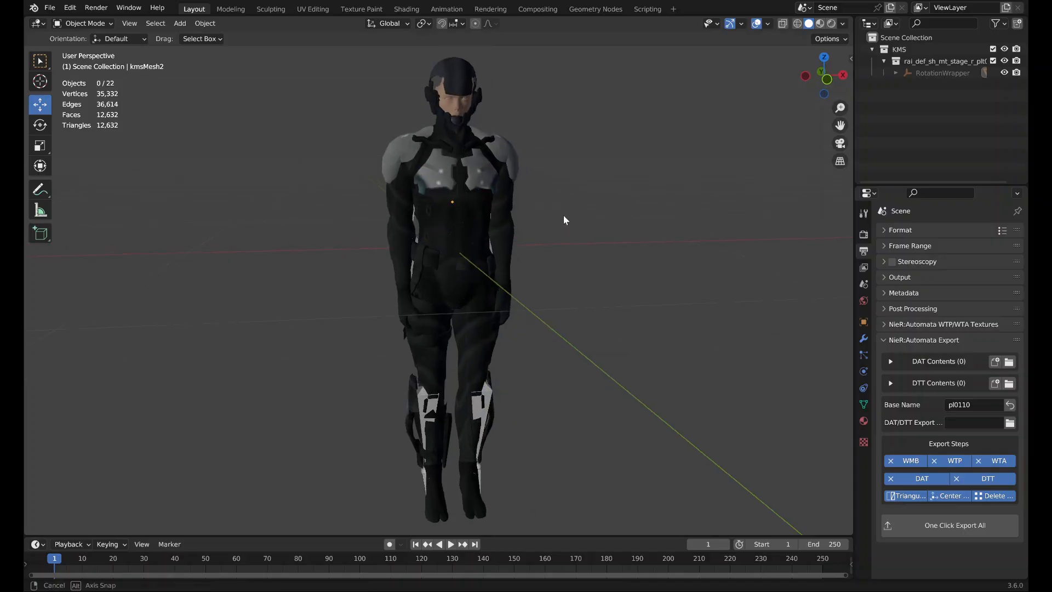
scroll(563, 214, "down", 6)
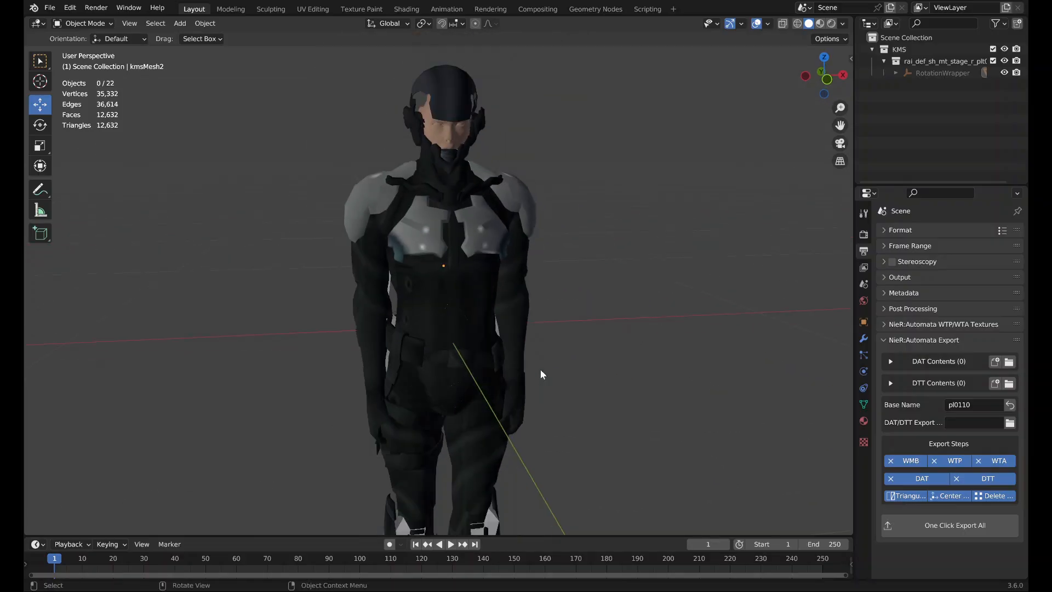
middle_click_drag(540, 369, 368, 201)
left_click(546, 218)
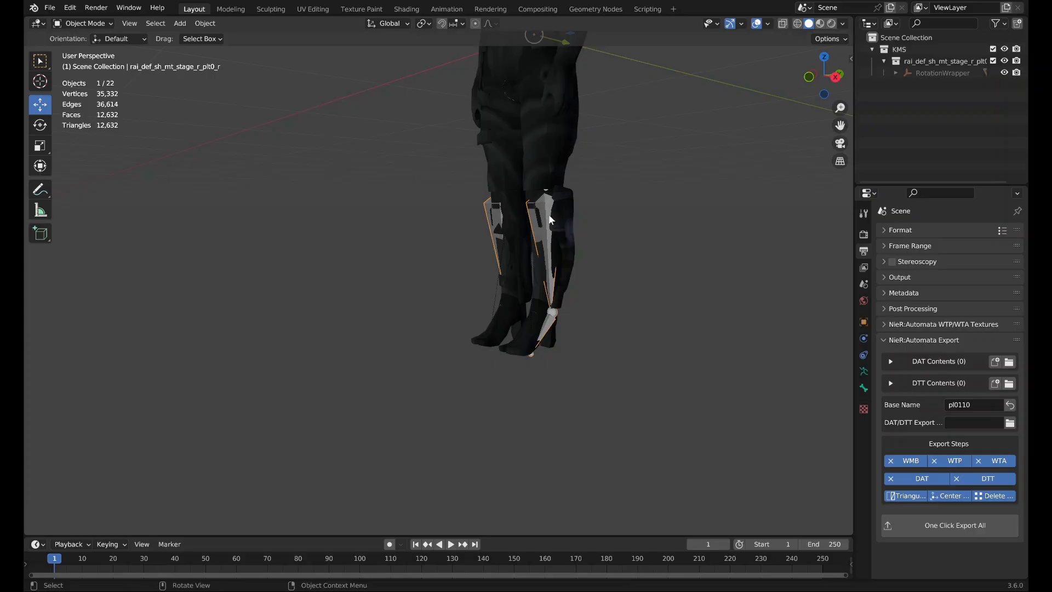
key("h")
Select kmsMesh16 on the imported model and examine its geometry in Edit Mode.
scroll(575, 266, "up", 4)
middle_click_drag(580, 278, 575, 335)
left_click(390, 349)
key("Tab")
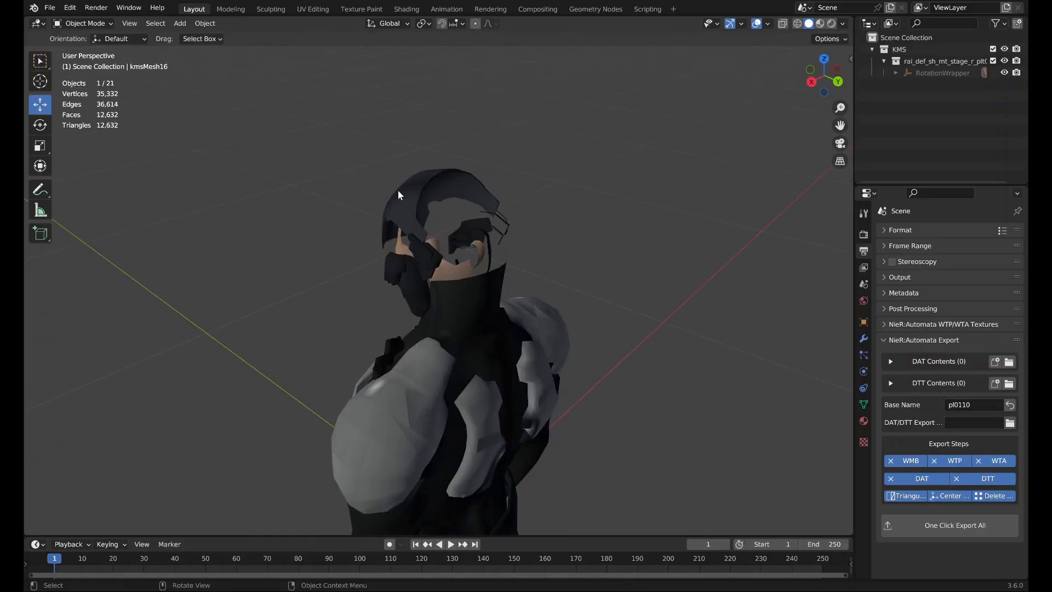
Open the head mesh kmsMesh12 in Edit Mode with all of its vertices selected.
scroll(399, 192, "up", 3)
left_click(403, 214)
middle_click_drag(403, 214, 488, 203)
key("Tab")
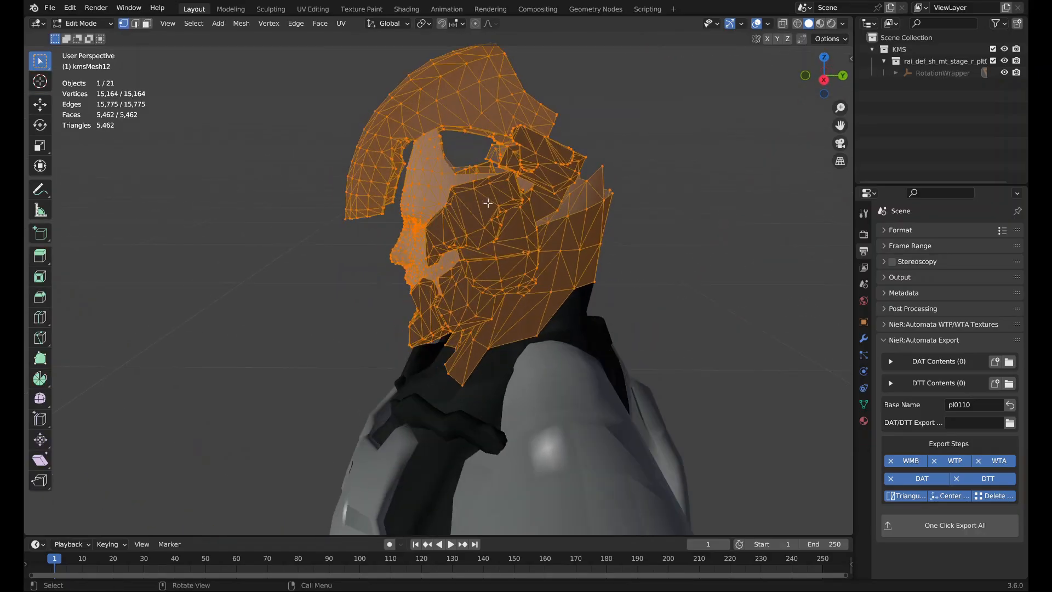
left_click(607, 132)
key("a")
right_click(515, 195)
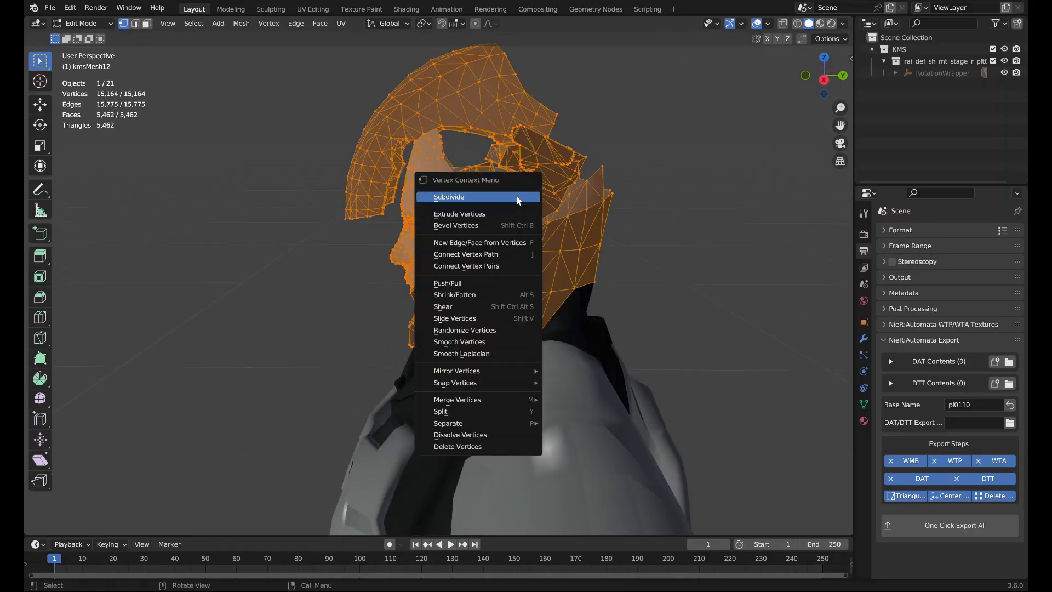
mouse_move(526, 399)
left_click(559, 400)
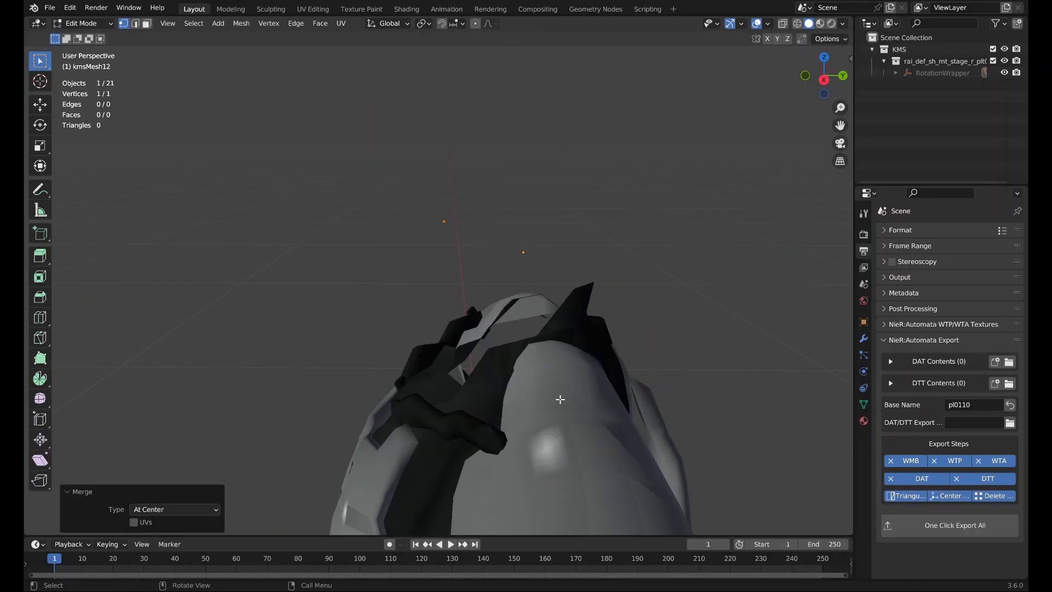
key("ctrl+z")
Merge the head mesh's duplicate vertices by distance.
right_click(522, 336)
mouse_move(523, 336)
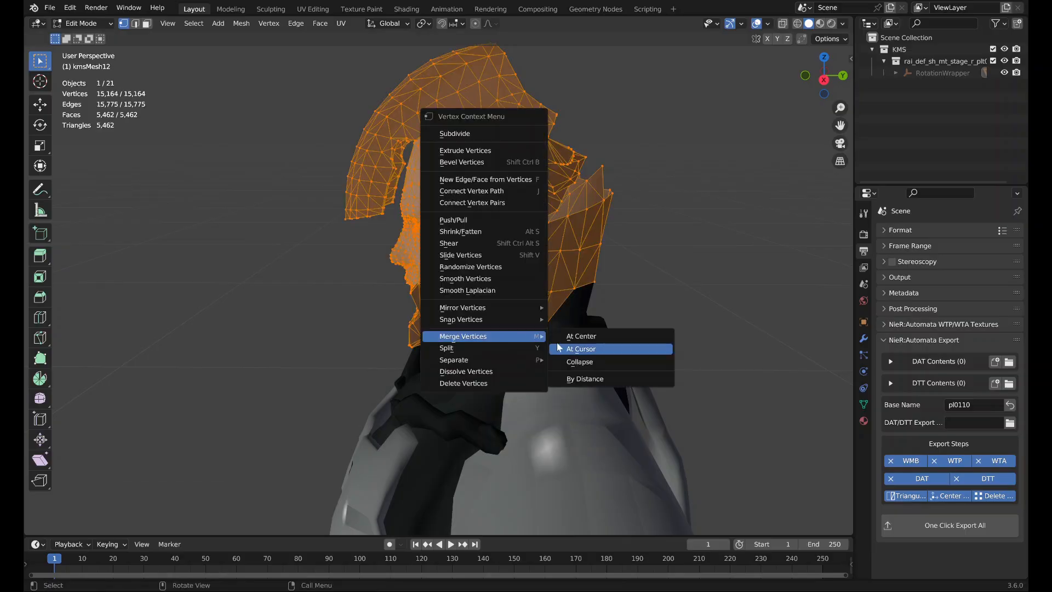
left_click(571, 382)
middle_click_drag(544, 223, 570, 233)
right_click(569, 234)
mouse_move(581, 233)
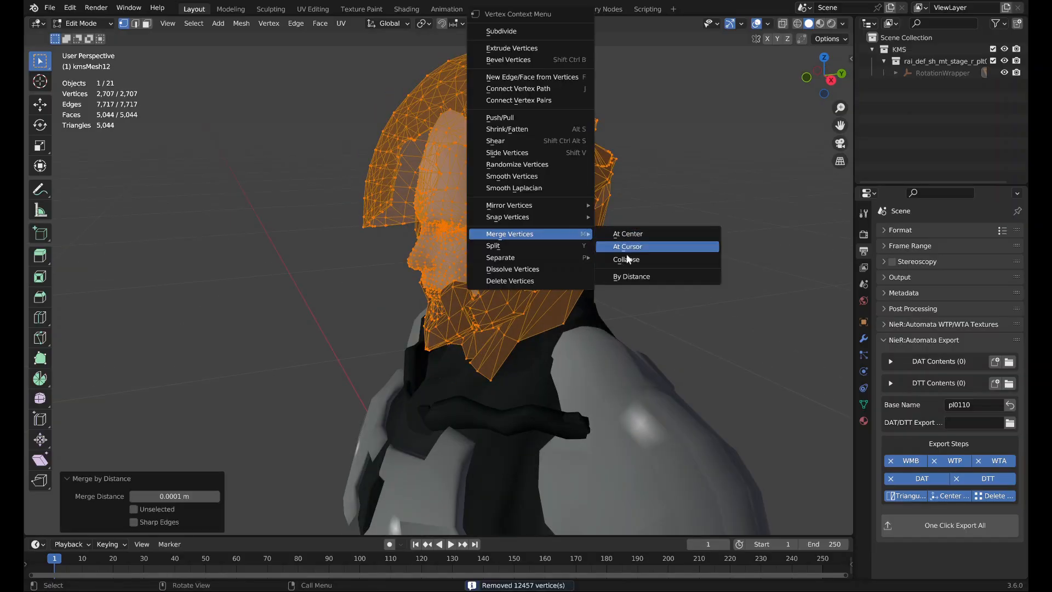
left_click(619, 276)
right_click(580, 249)
left_click(635, 293)
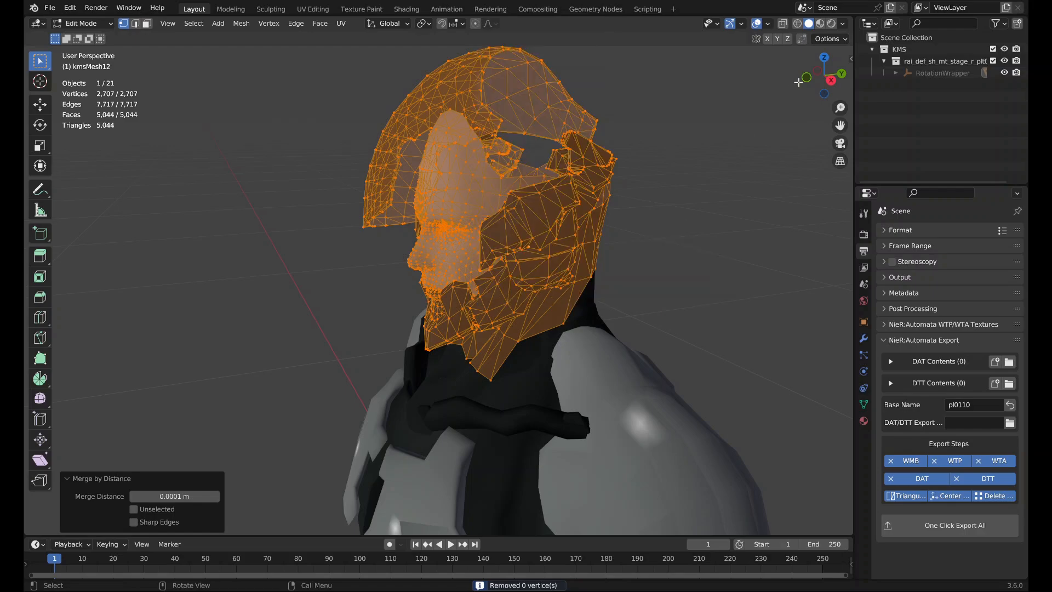
Try to move the linked headpiece shell over the skull away from the head.
middle_click_drag(661, 214, 639, 207)
key("alt+a")
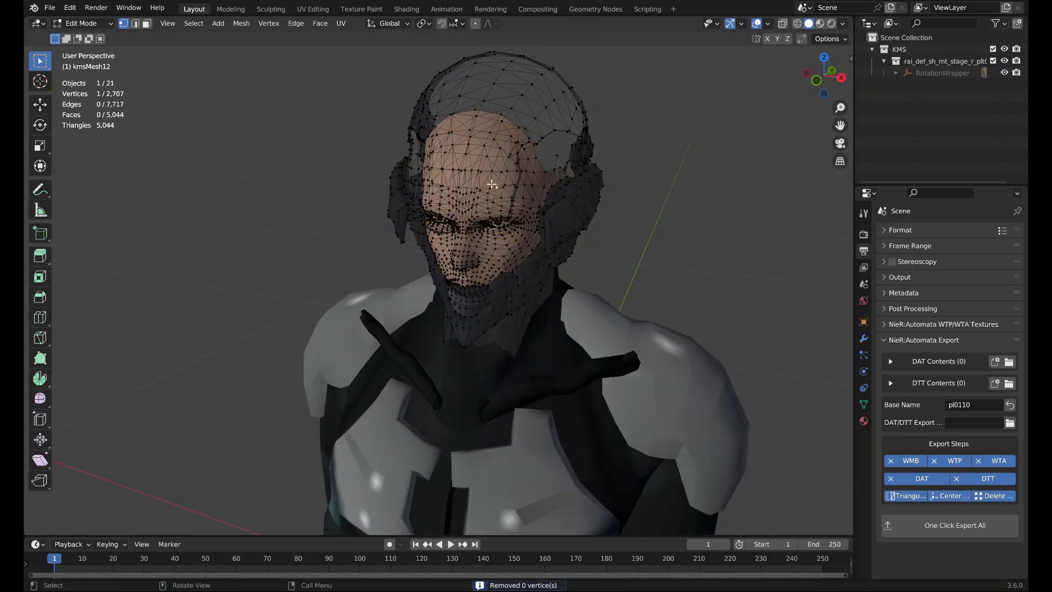
key("l")
middle_click_drag(492, 181, 489, 195)
key("g")
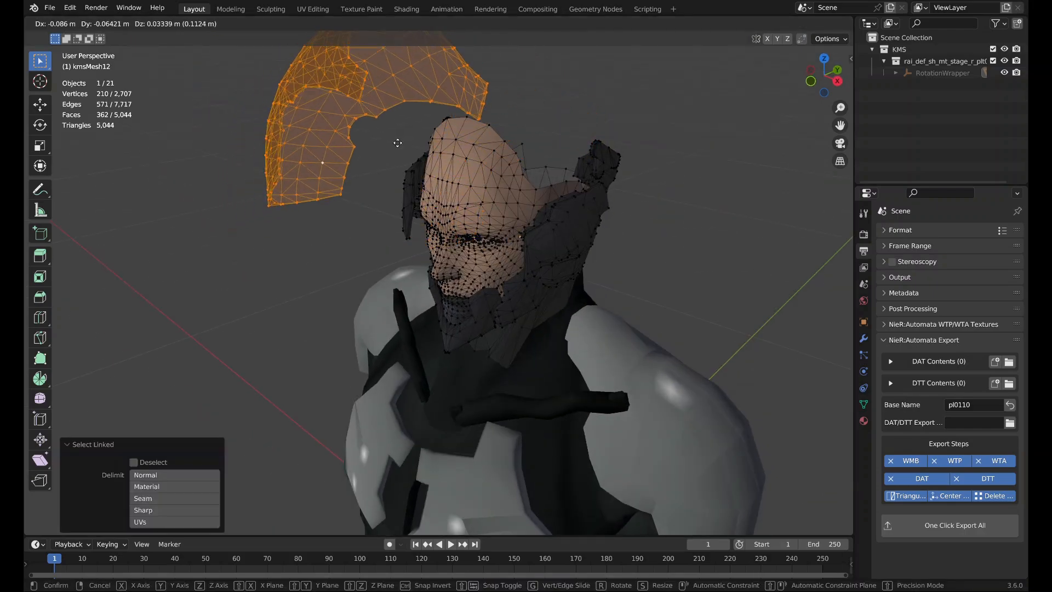
left_click(595, 146)
key("ctrl+z")
Select the small linked piece at the side of the head and examine the mesh density around the eyes.
left_click(653, 152)
middle_click_drag(653, 152, 567, 151)
scroll(567, 149, "up", 2)
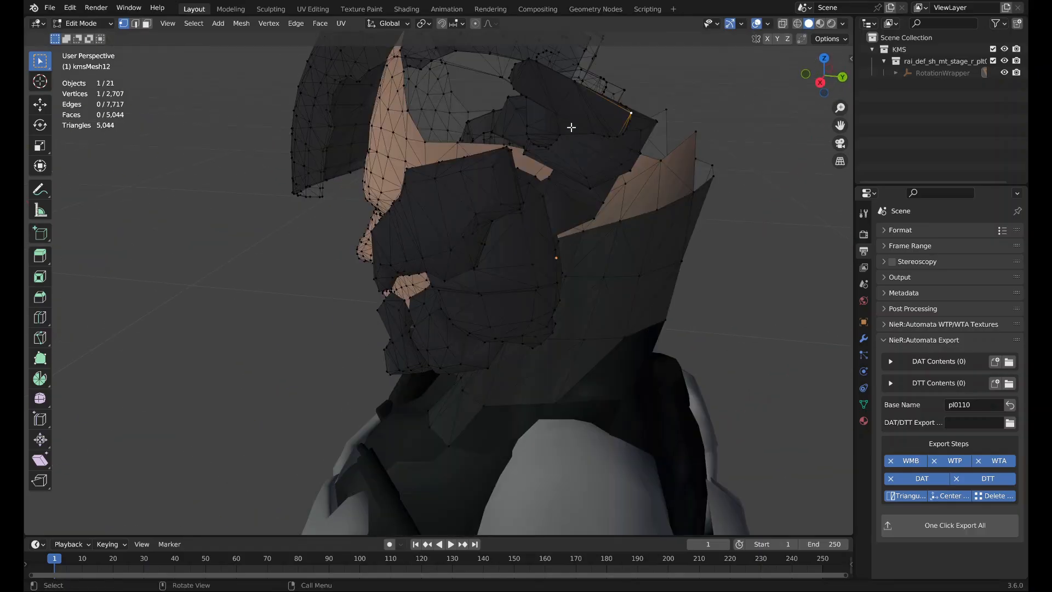
key("l")
middle_click_drag(556, 112, 686, 97)
scroll(643, 156, "up", 3)
middle_click_drag(643, 156, 512, 278)
middle_click_drag(571, 184, 563, 182)
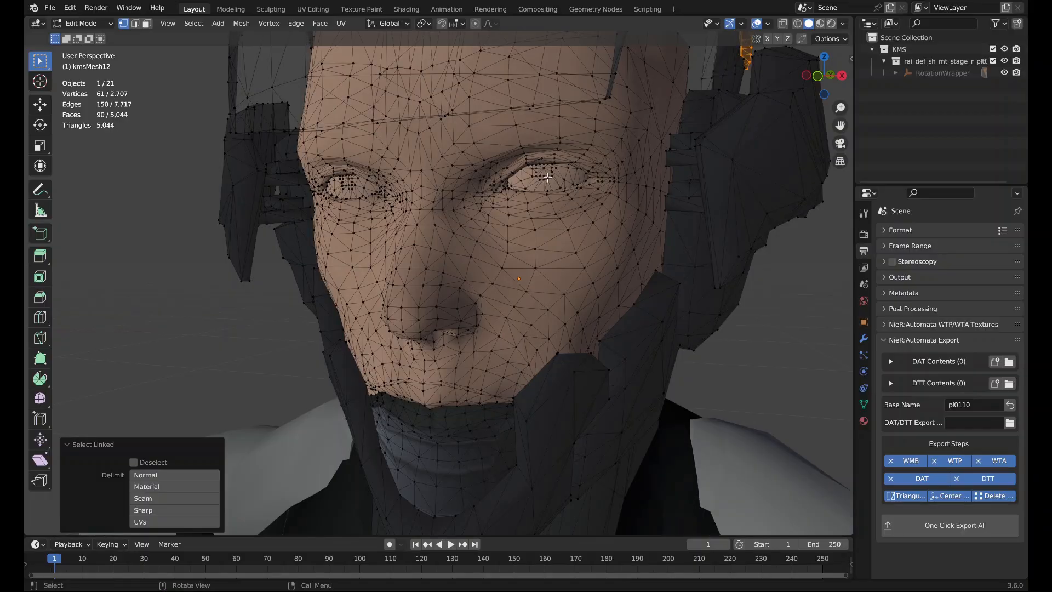
scroll(548, 175, "up", 4)
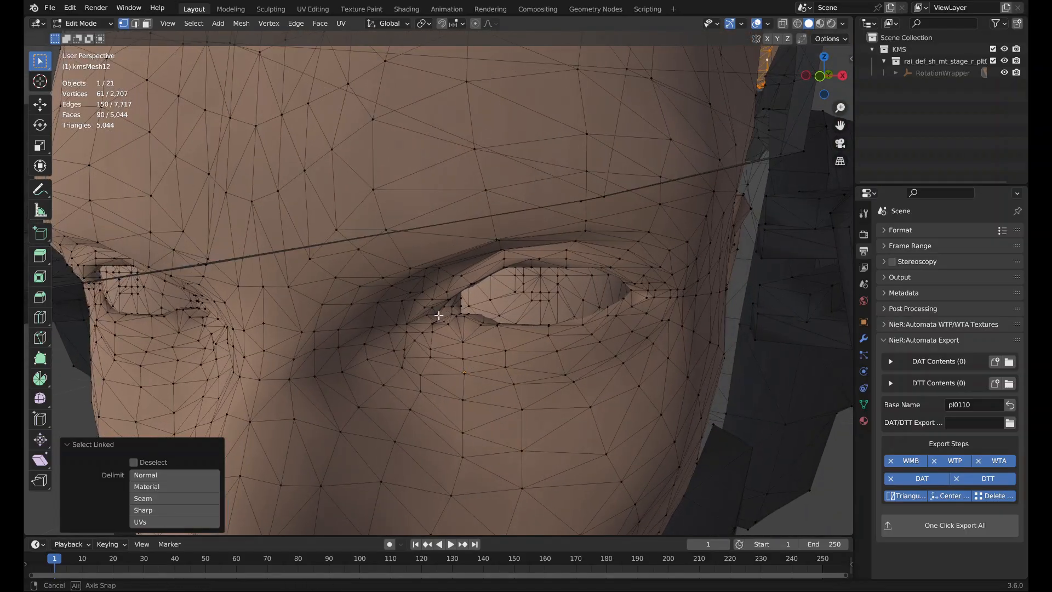
middle_click_drag(439, 315, 439, 296)
Select the linked face geometry on the head mesh and inspect it from several angles.
key("ctrl+l")
scroll(439, 290, "down", 4)
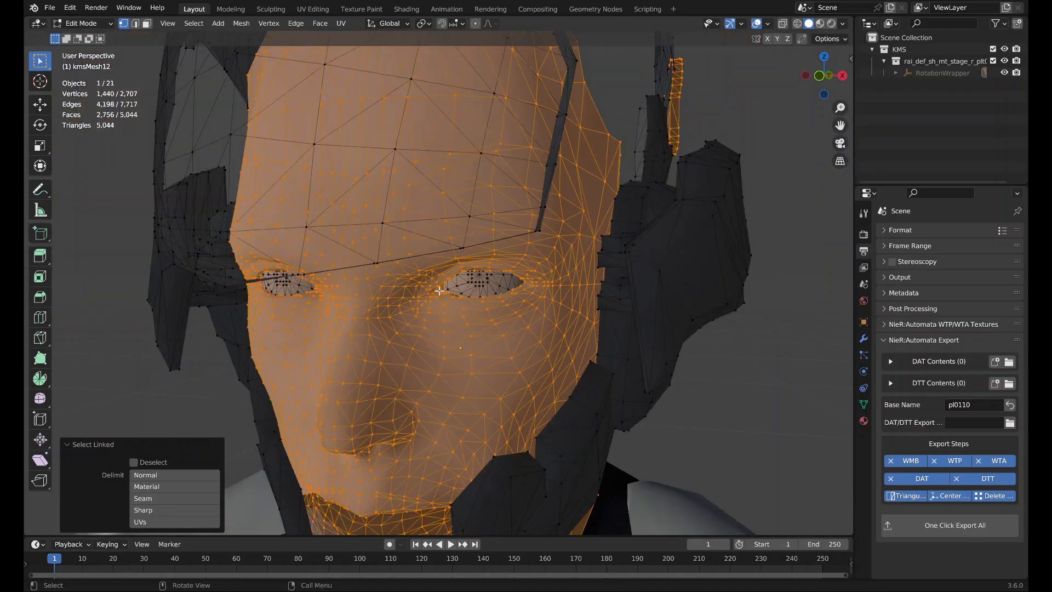
scroll(693, 372, "down", 3)
middle_click_drag(663, 365, 638, 365)
left_click(631, 359)
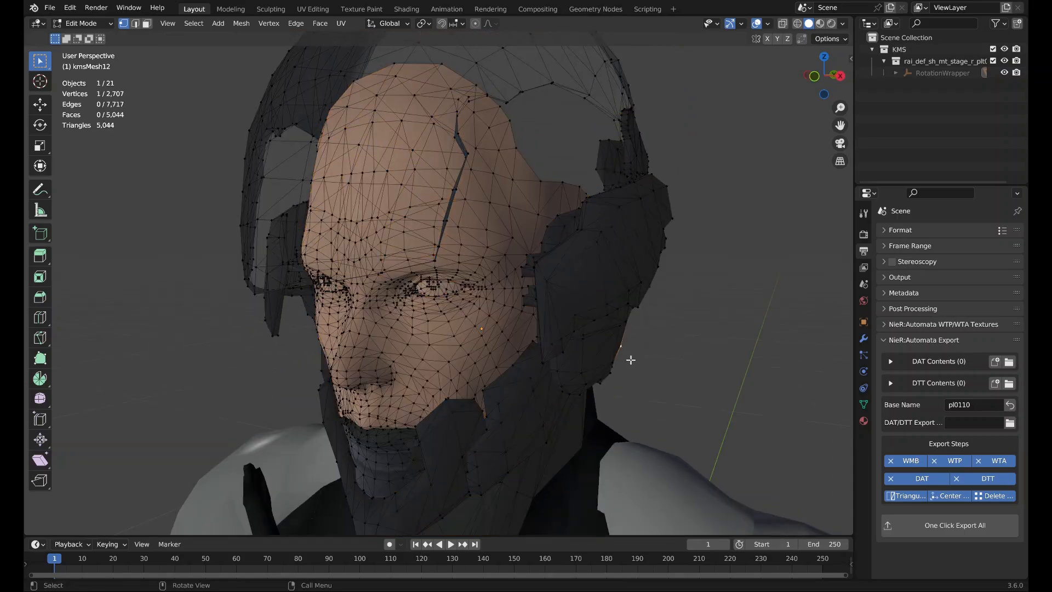
key("l")
middle_click_drag(533, 251, 594, 236)
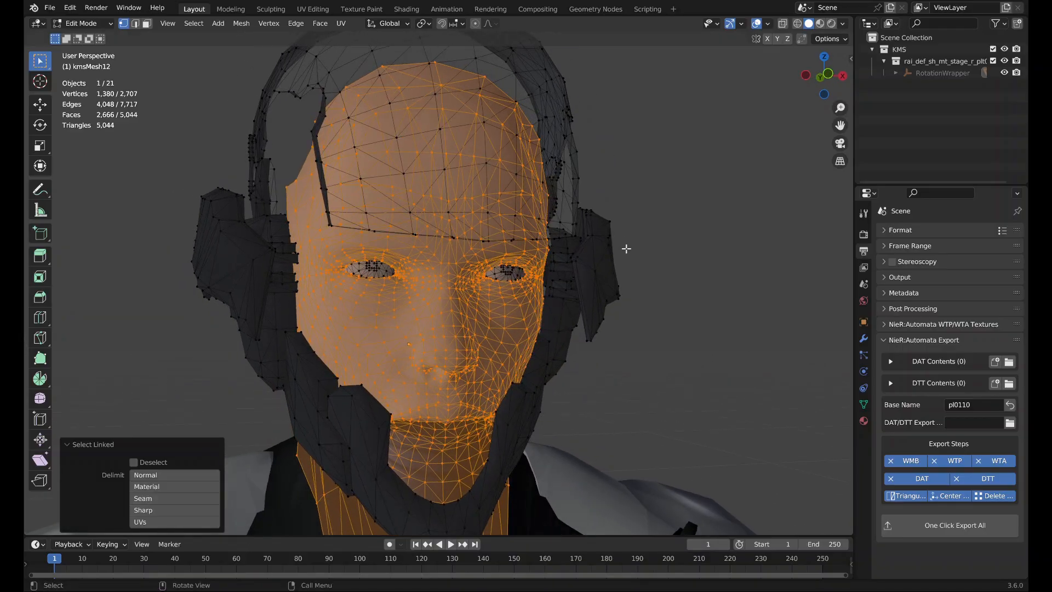
Compare the head's appearance in Object Mode with its wireframe in Edit Mode, near and far.
key("Tab")
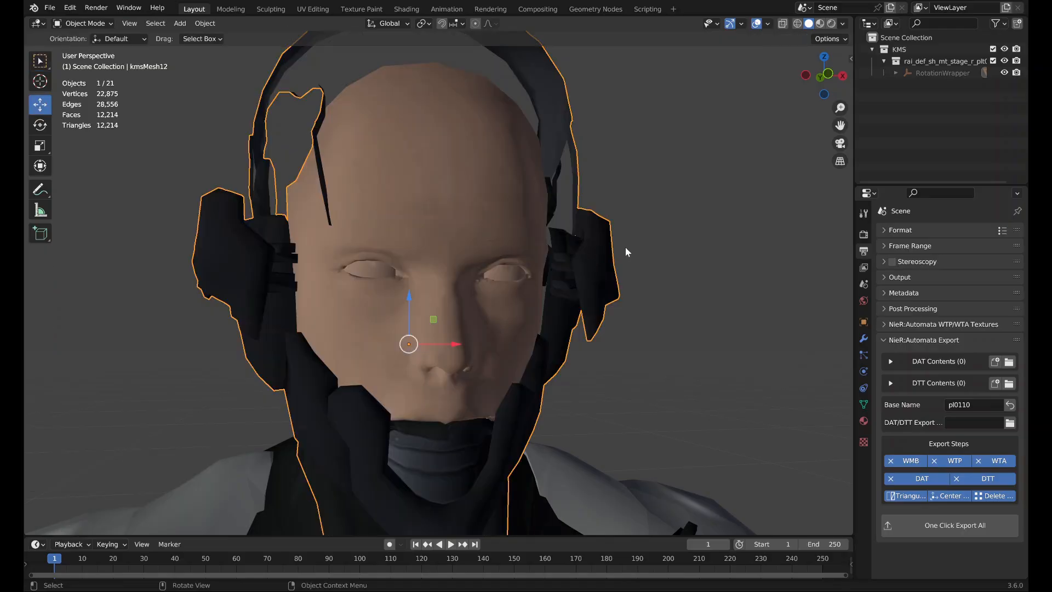
key("Tab")
middle_click_drag(695, 247, 656, 255)
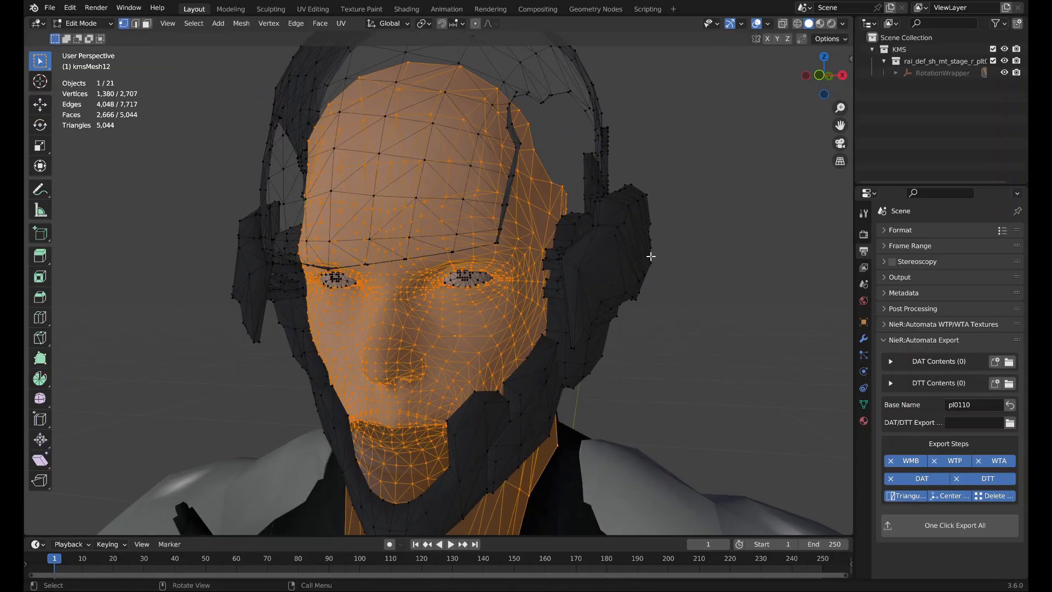
key("Tab")
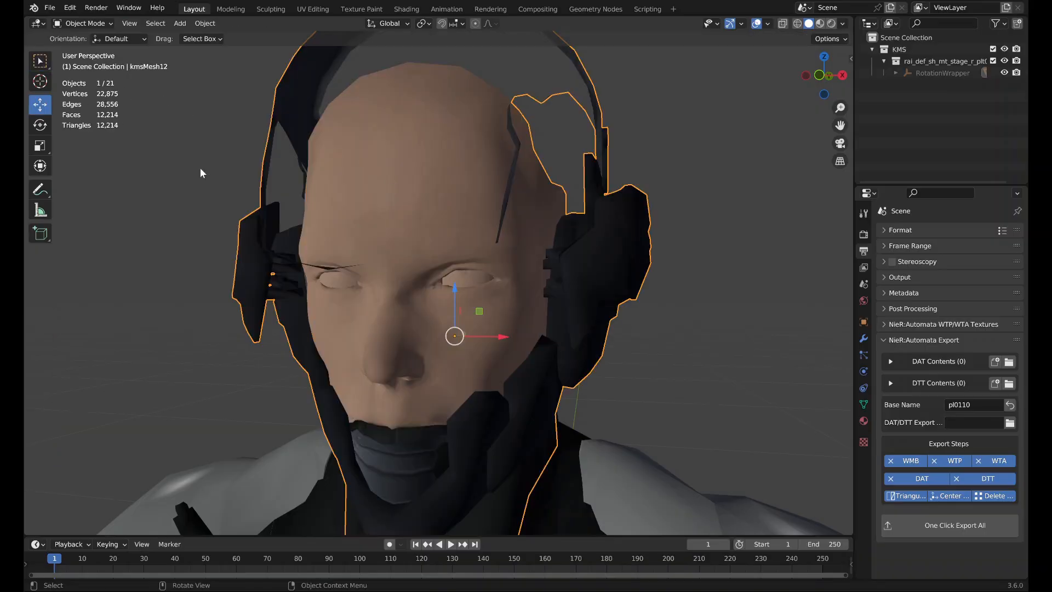
scroll(200, 169, "down", 5)
scroll(406, 248, "up", 2)
scroll(405, 247, "up", 3)
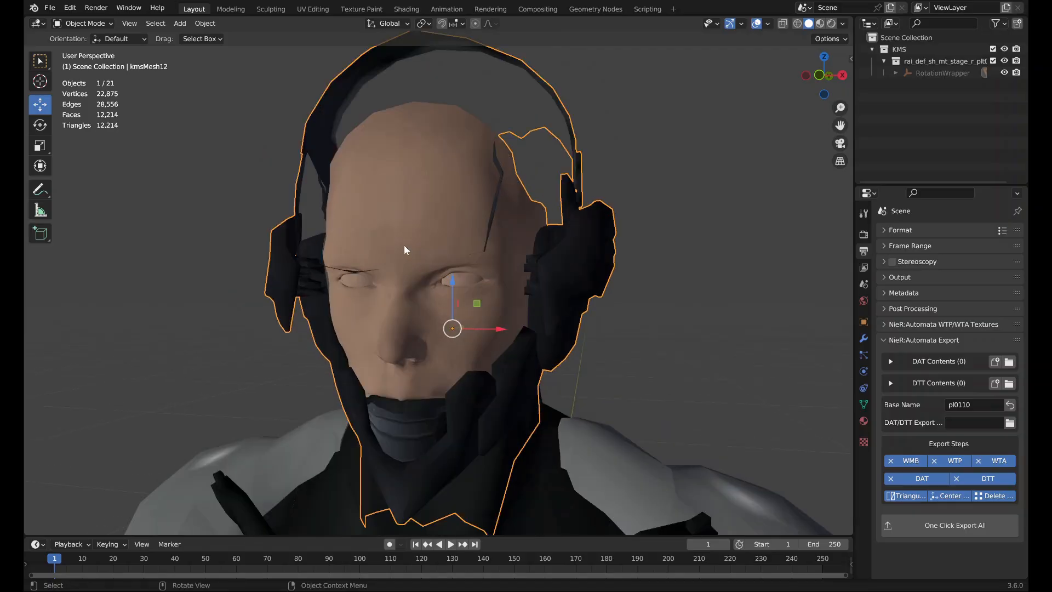
scroll(404, 246, "down", 1)
middle_click_drag(404, 249, 422, 225)
Delete the two linked plate pieces on each side of the head from kmsMesh12 and return to Object Mode.
key("Tab")
scroll(412, 250, "up", 3)
key("alt+a")
key("l")
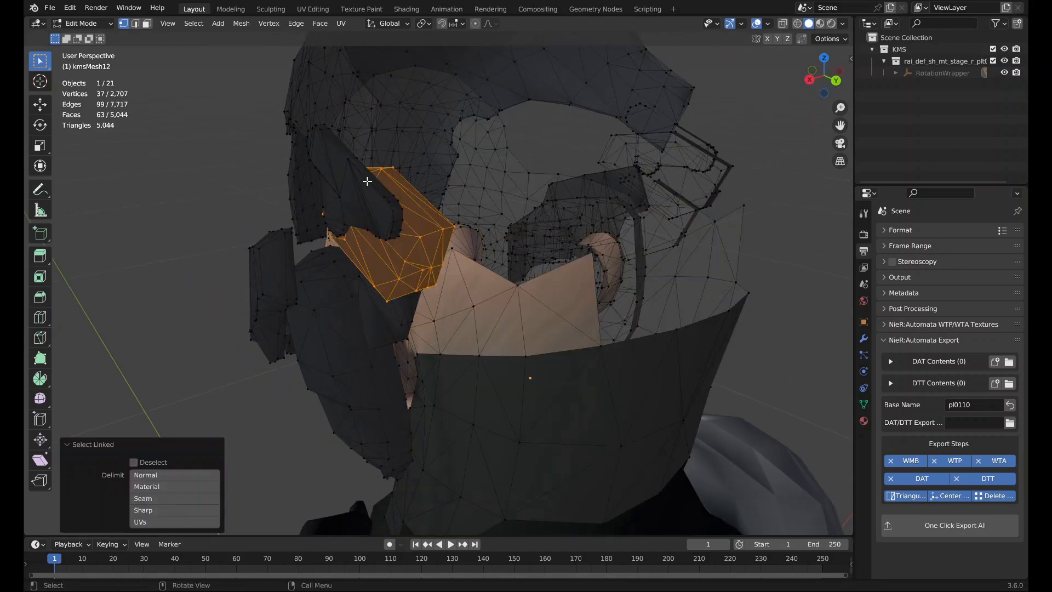
key("l")
middle_click_drag(401, 203, 284, 202)
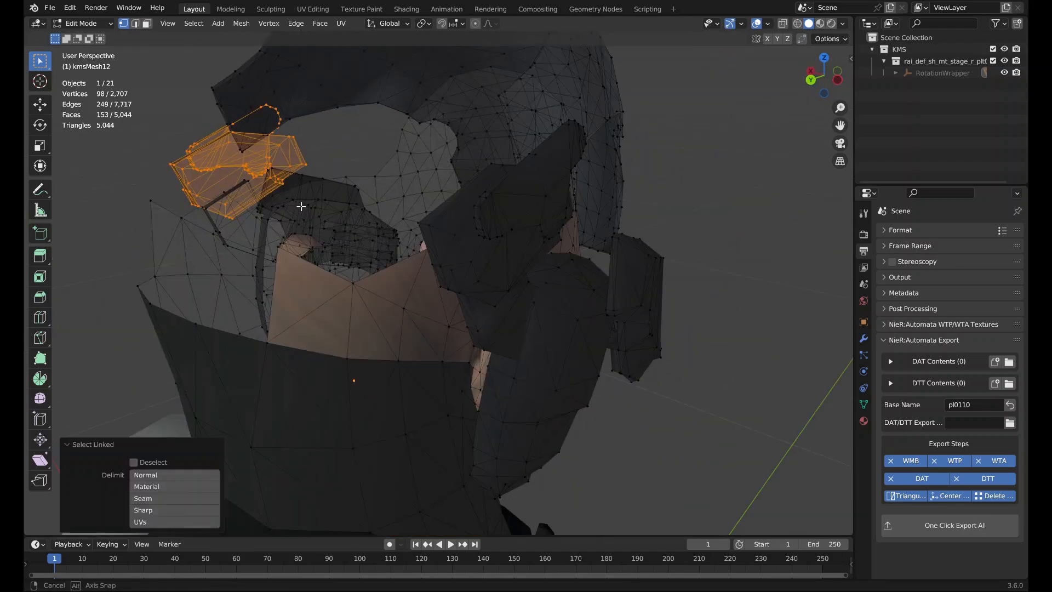
key("l")
middle_click_drag(480, 204, 290, 204)
key("l")
key("x")
left_click(305, 223)
key("Tab")
left_click(291, 203)
Export the edited model as a KMS file for MGS2.
left_click(50, 8)
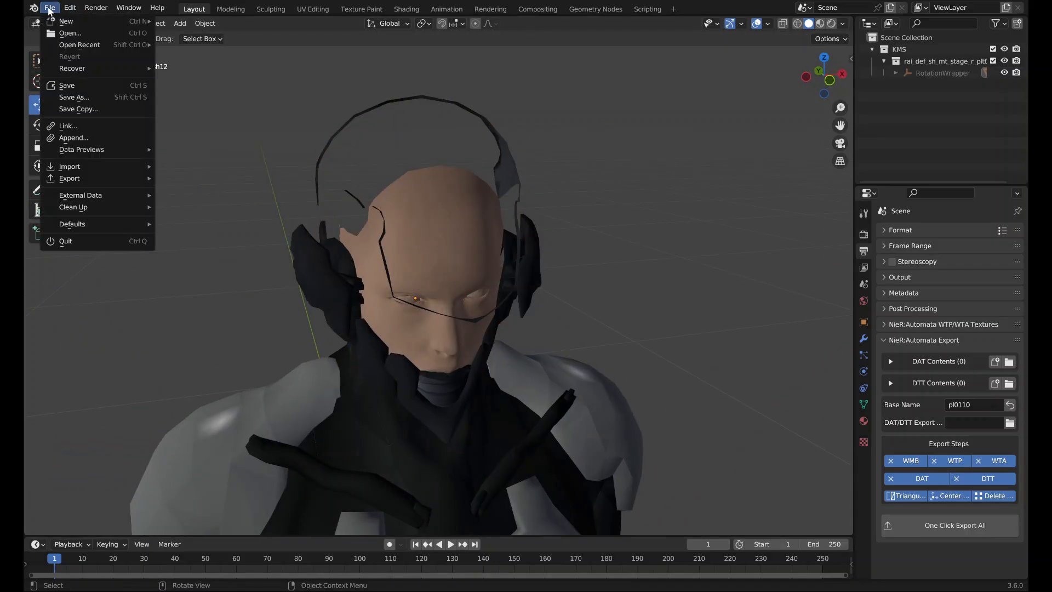
mouse_move(69, 178)
left_click(214, 366)
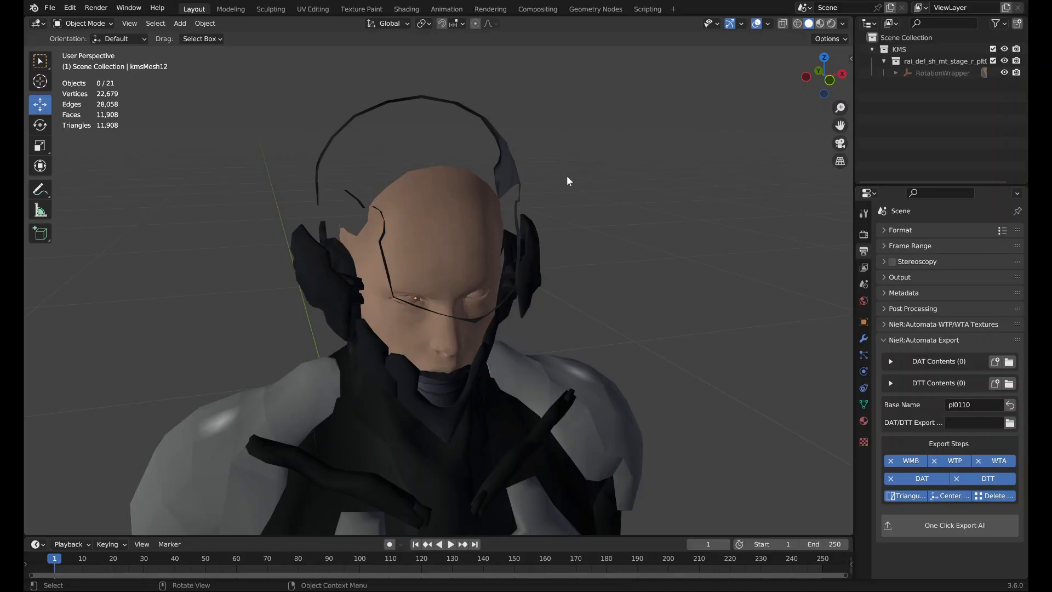
Import the rai_def model as a KMS file for MGS2.
left_click(49, 8)
mouse_move(137, 166)
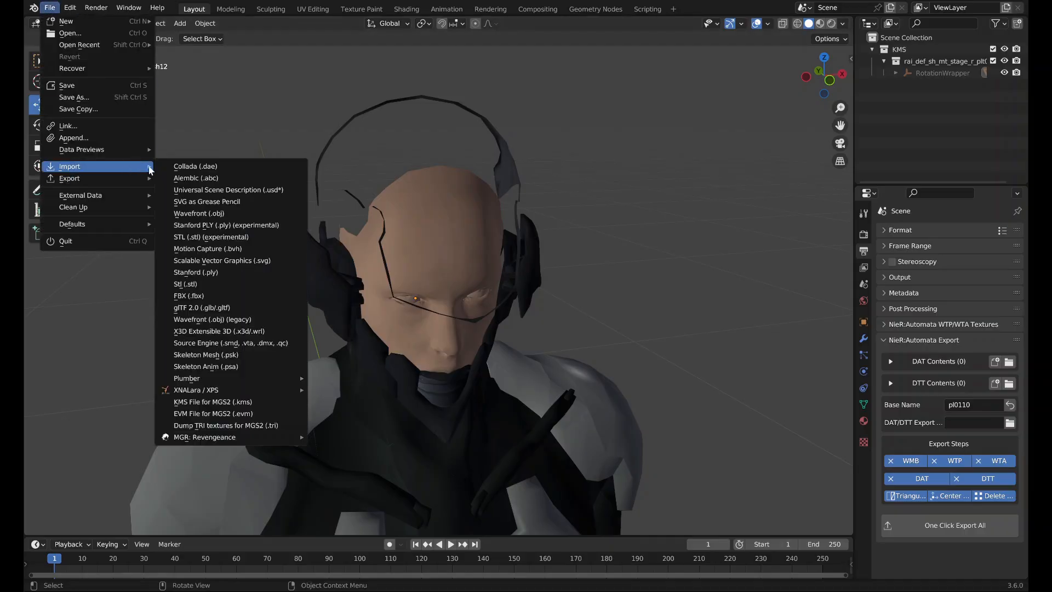
left_click(211, 403)
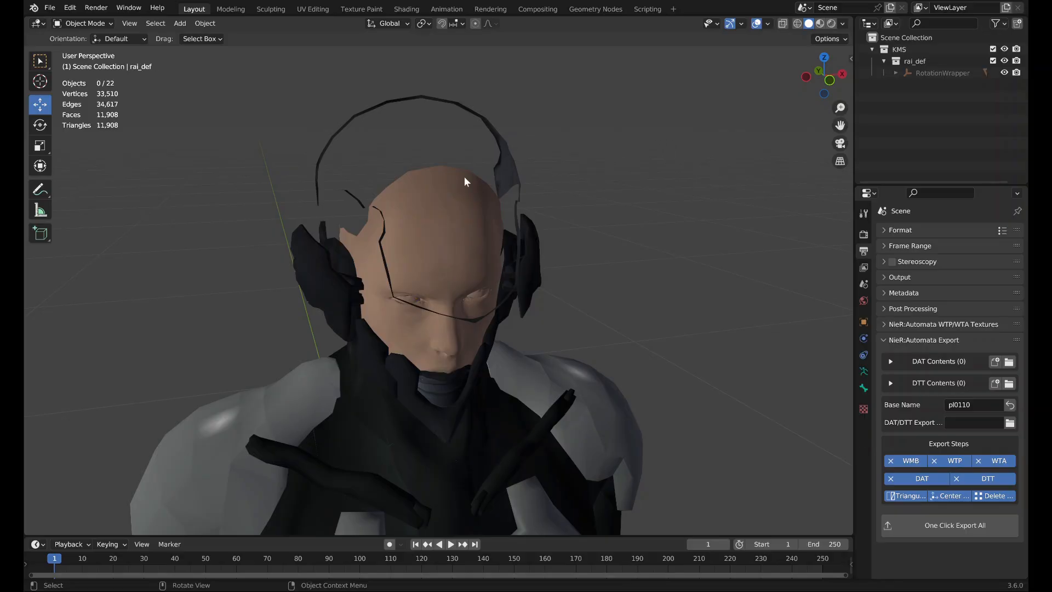
Open the reimported head mesh kmsMesh12 in Edit Mode and inspect its geometry, especially around the eyes.
middle_click_drag(411, 187, 168, 120)
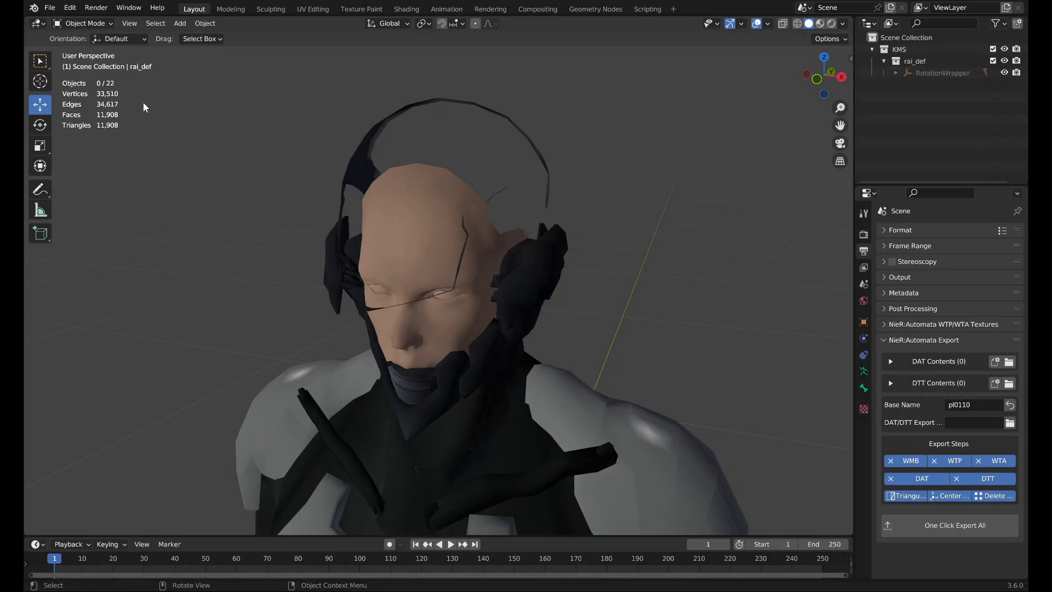
left_click(476, 238)
key("Tab")
middle_click_drag(446, 278, 534, 284)
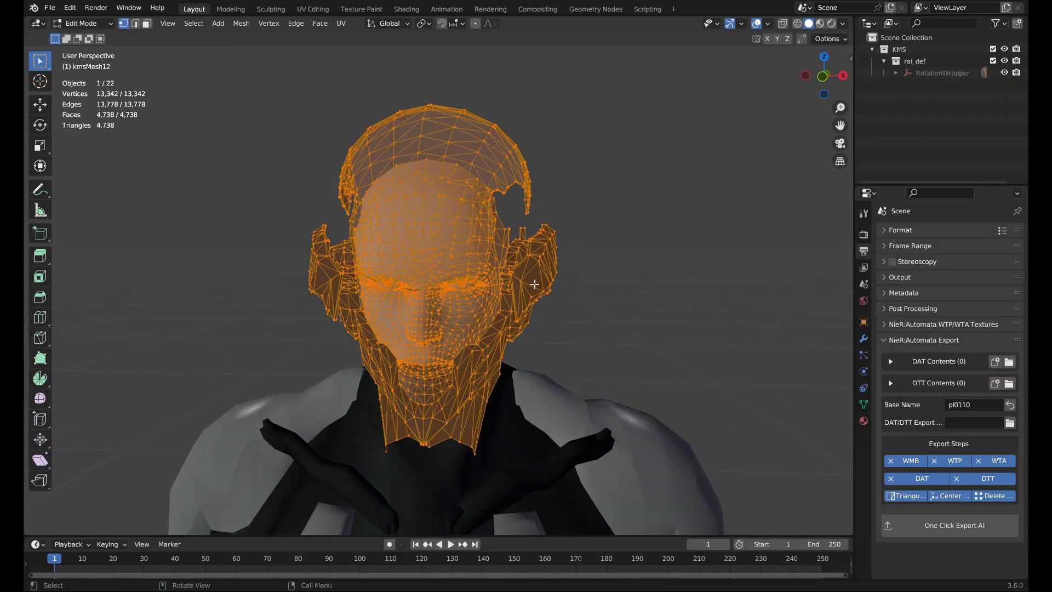
scroll(392, 271, "up", 3)
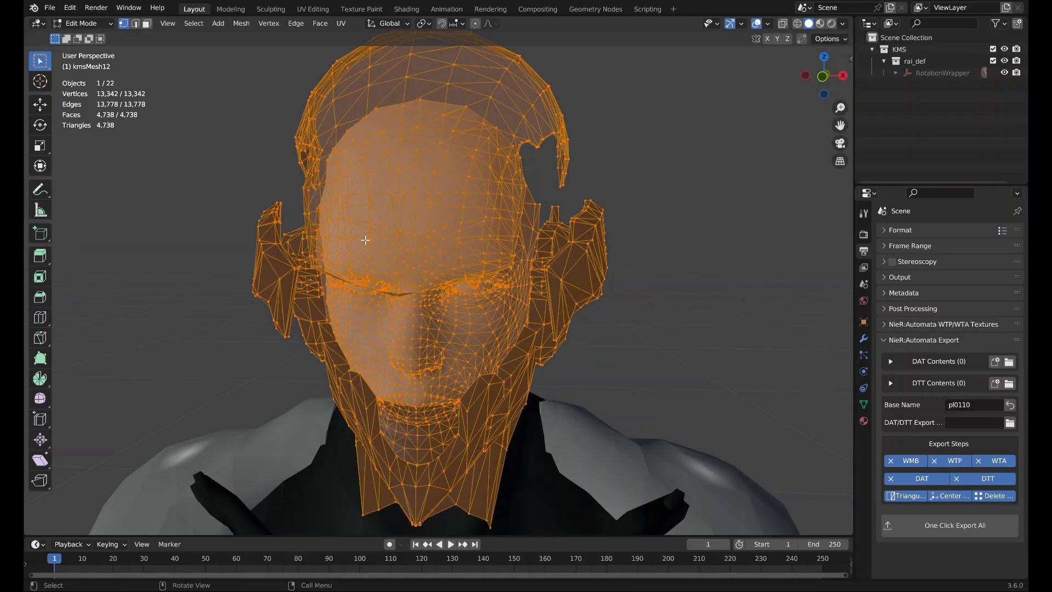
scroll(365, 240, "up", 5)
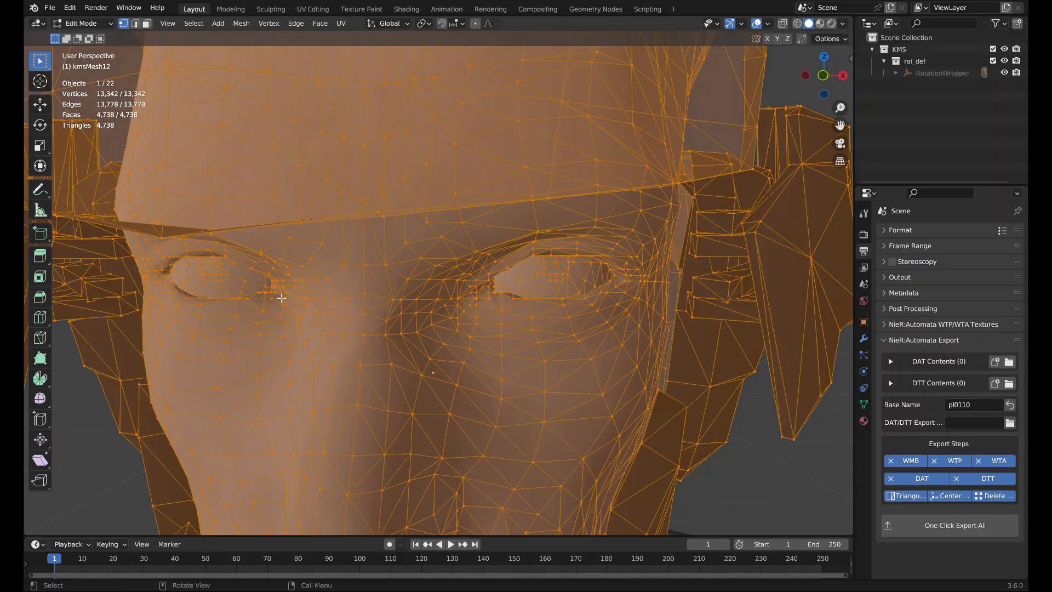
middle_click_drag(281, 297, 283, 293)
middle_click_drag(496, 286, 556, 292)
scroll(556, 292, "down", 6)
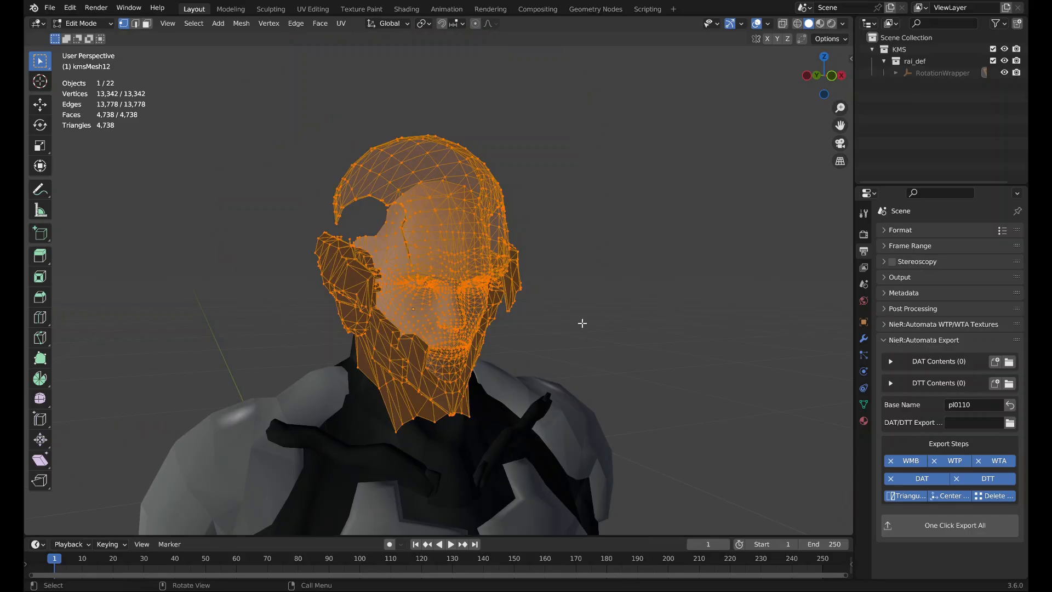
Show kmsMesh12's vertex groups and merge all of its vertices by distance.
left_click(863, 404)
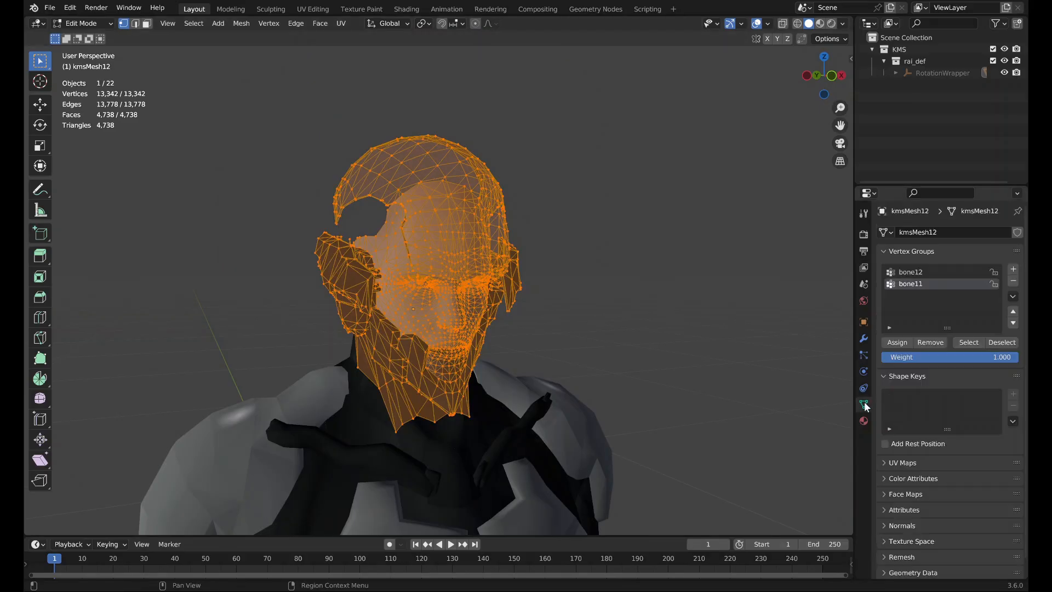
right_click(462, 278)
mouse_move(471, 481)
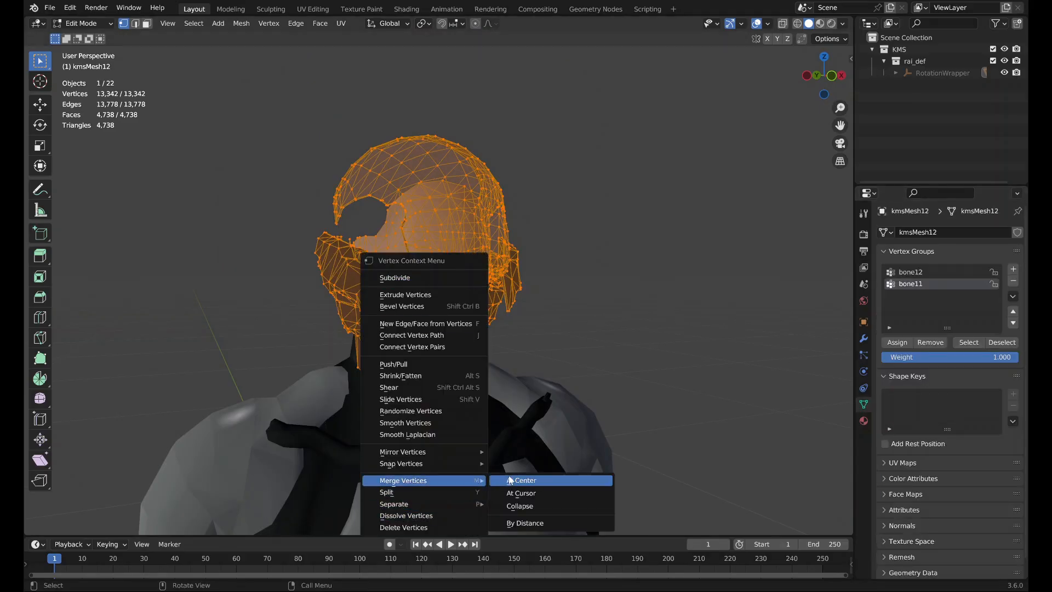
left_click(519, 523)
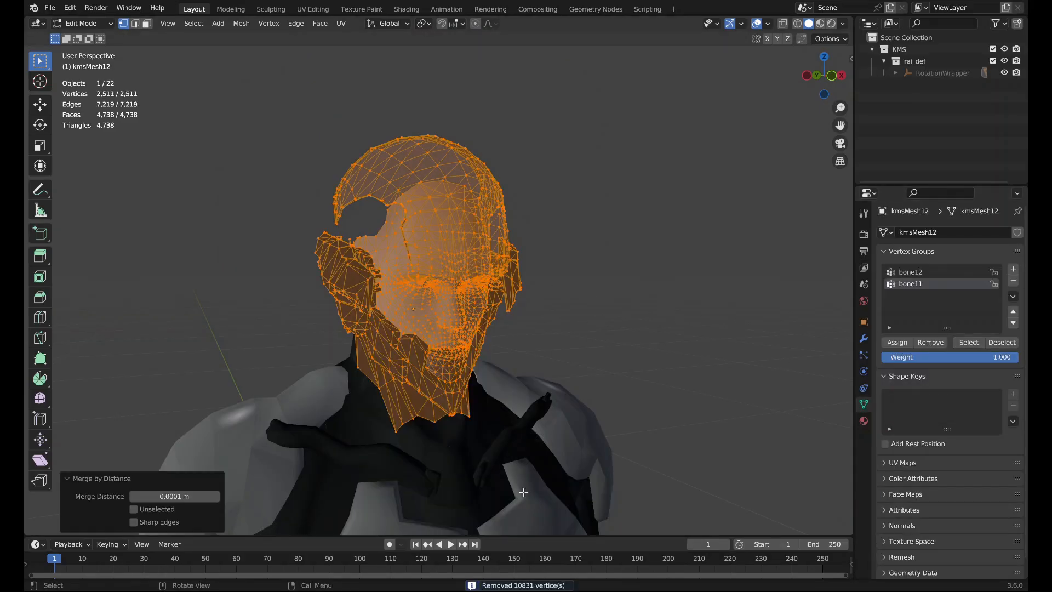
Add a Decimate modifier to kmsMesh12 with a collapse ratio of 0.3978 and view the head in Object Mode.
left_click(864, 338)
left_click(918, 232)
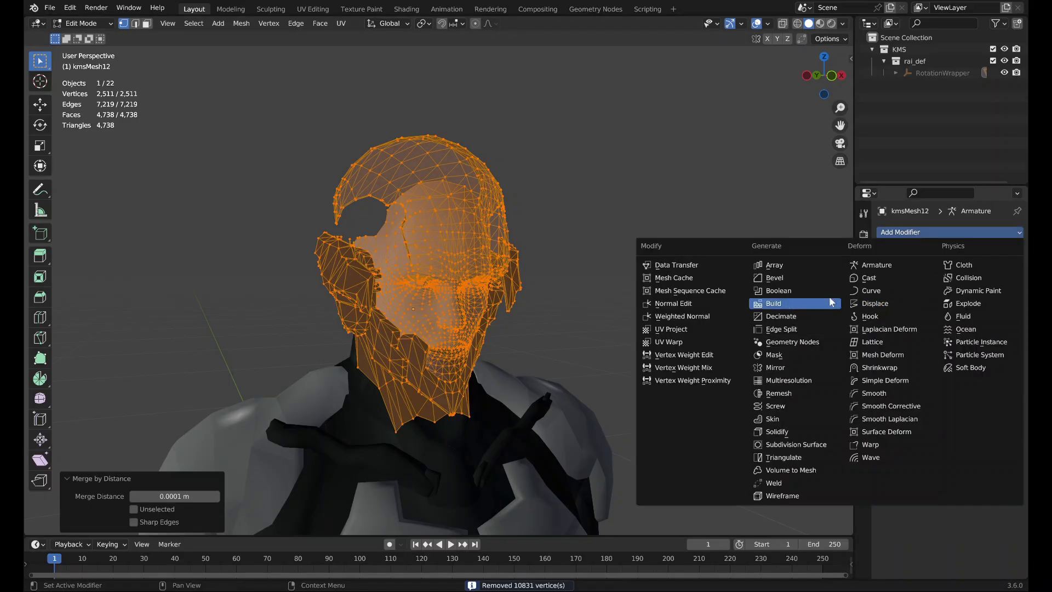
left_click(789, 316)
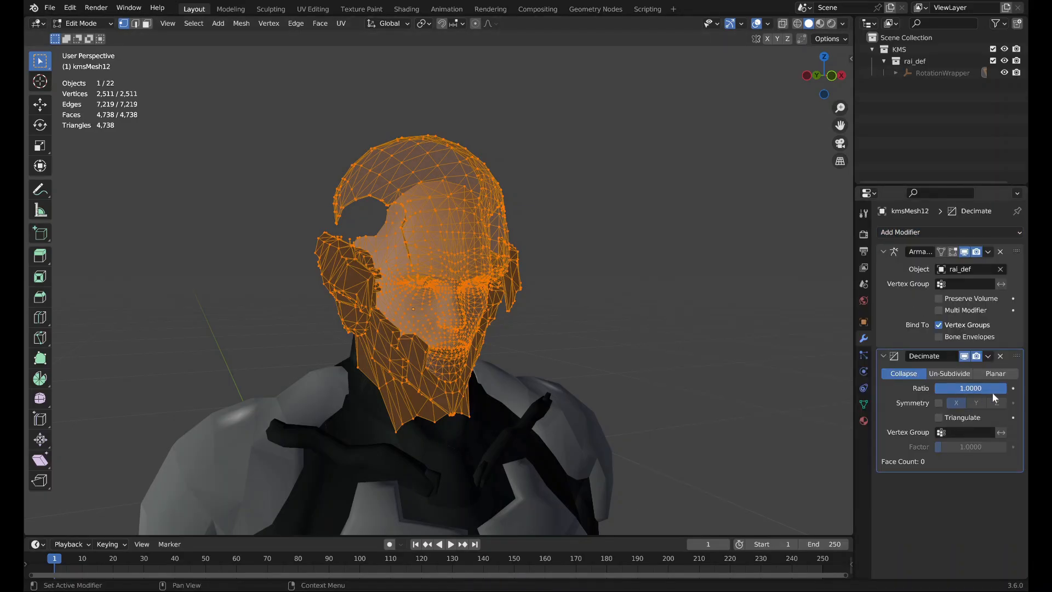
left_click_drag(993, 392, 962, 387)
key("Tab")
middle_click_drag(536, 323, 485, 314)
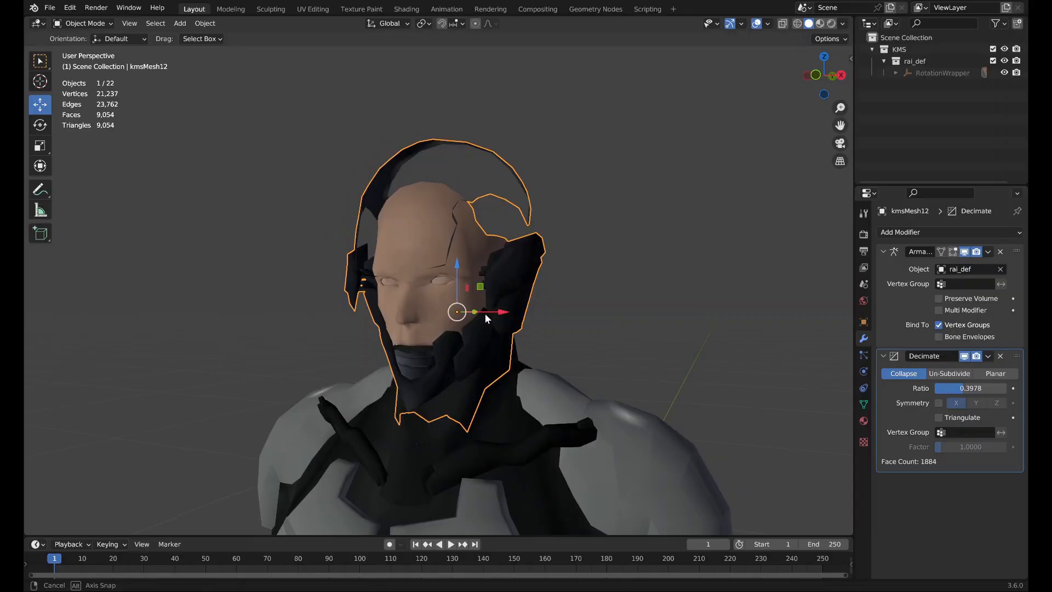
Switch the solid viewport shading colour so the model displays in plain grey, without its textures.
left_click(843, 24)
left_click(794, 169)
middle_click_drag(499, 205, 540, 221)
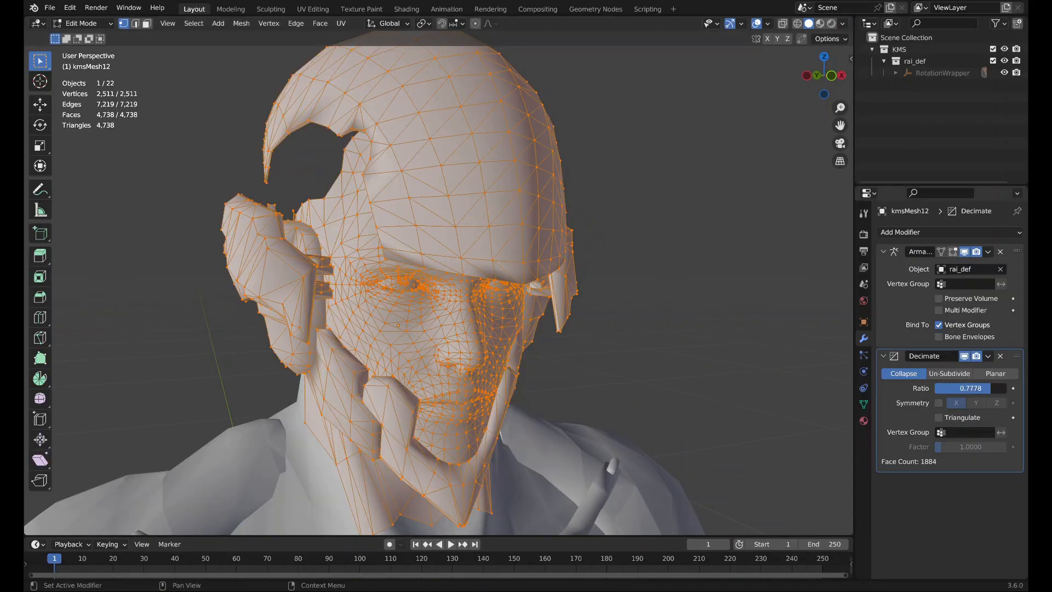
Try a Decimate ratio of 0.3369 on kmsMesh12 in Object Mode and check the head's shape.
key("Tab")
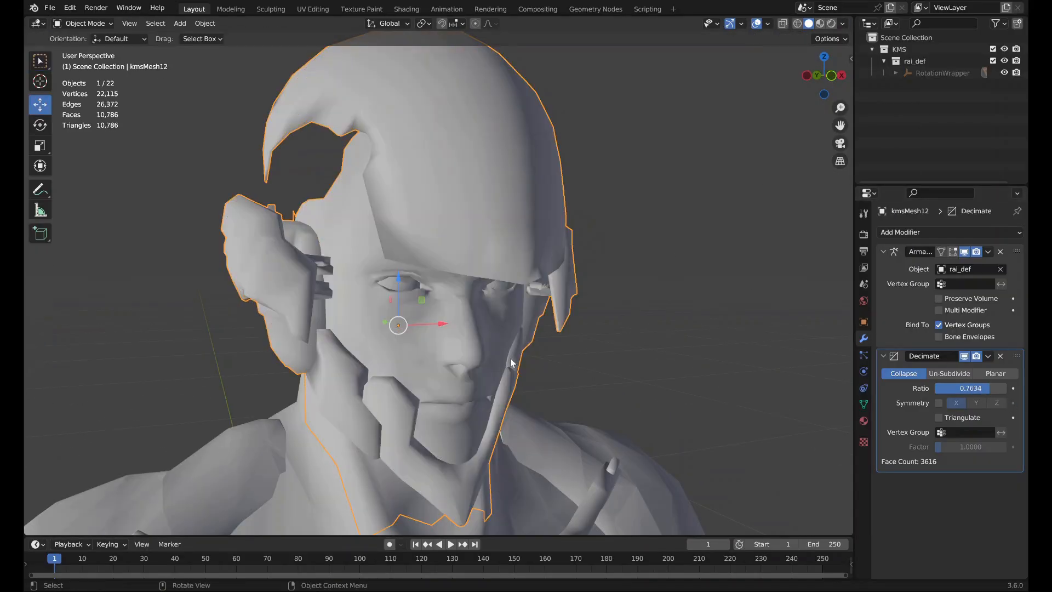
left_click_drag(968, 388, 934, 388)
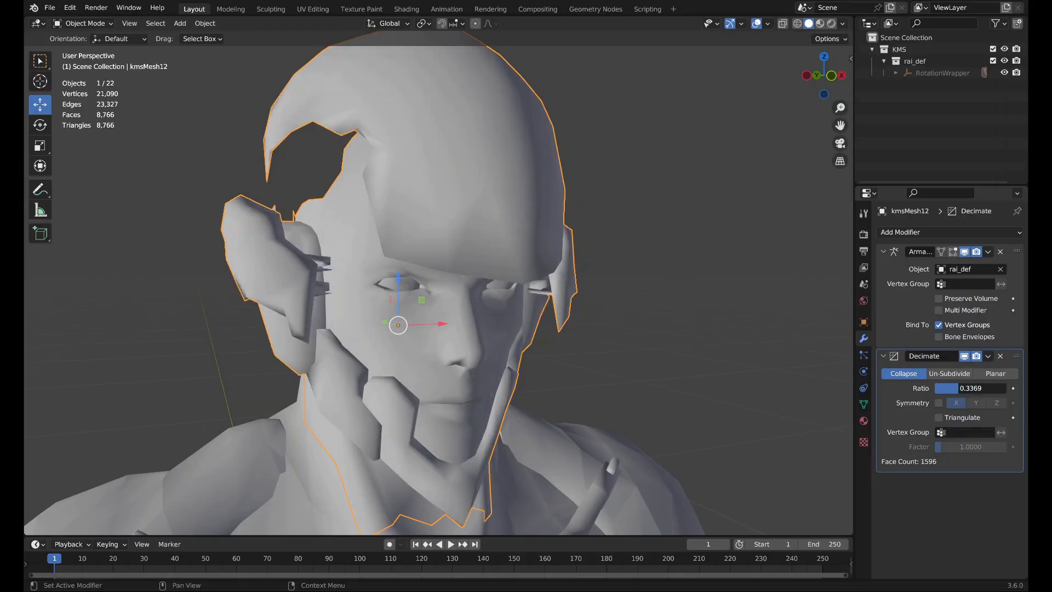
scroll(445, 344, "down", 8)
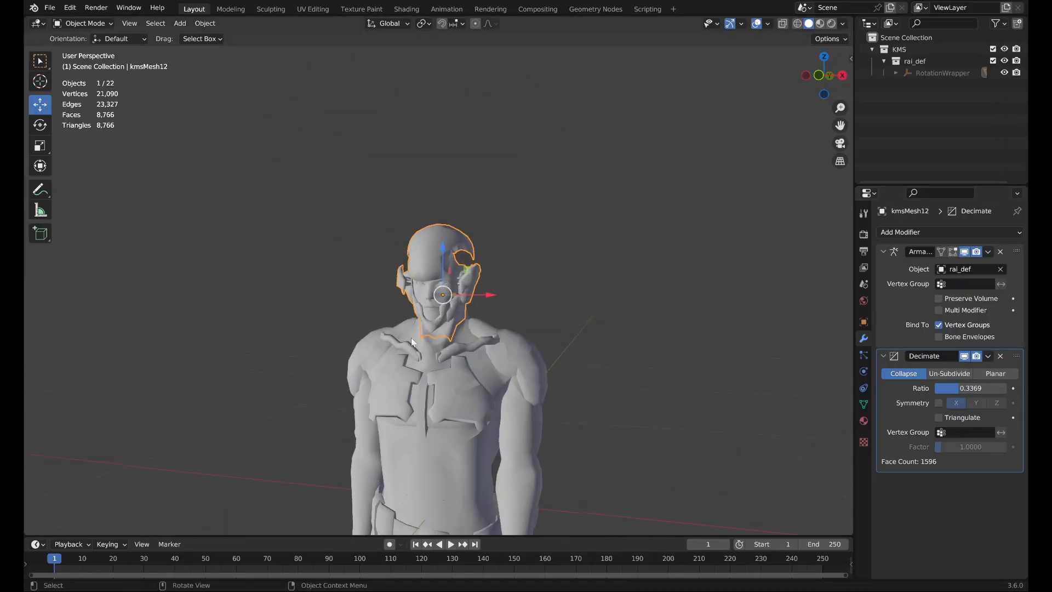
scroll(564, 323, "up", 6)
middle_click_drag(532, 315, 614, 362)
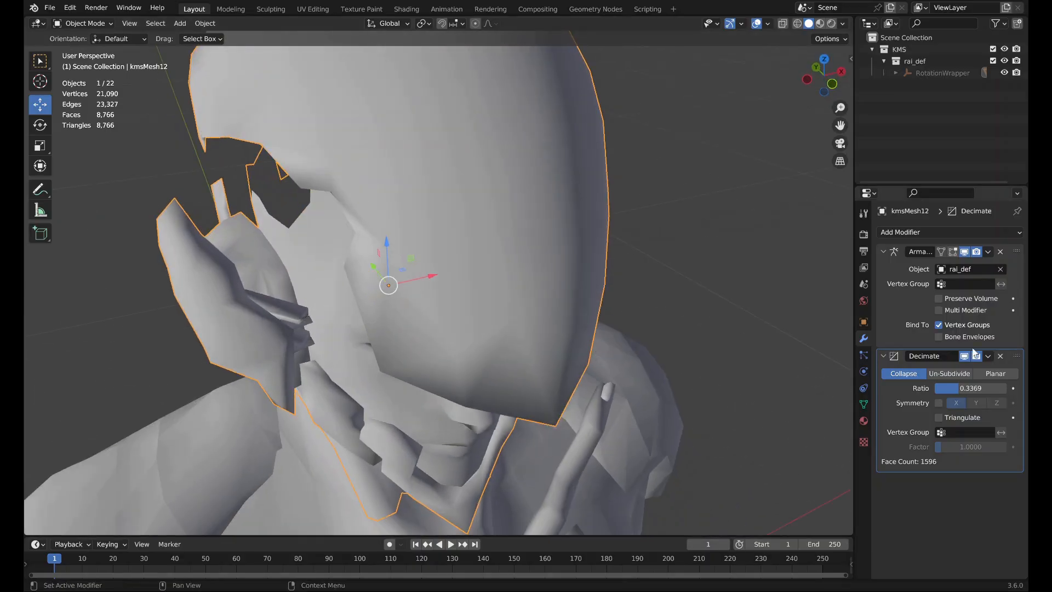
Remove kmsMesh12's Decimate modifier and open the mesh in Edit Mode with nothing selected.
left_click(1000, 357)
mouse_move(525, 327)
middle_mouse_down()
mouse_move(501, 329)
mouse_move(521, 335)
middle_mouse_up()
key("Tab")
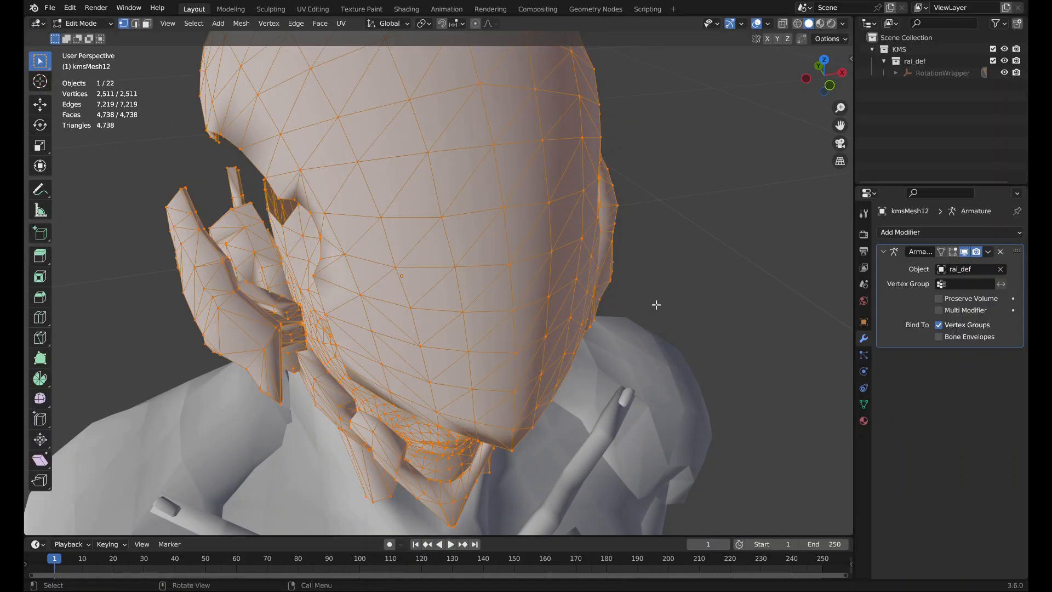
key("alt+a")
middle_click_drag(707, 223, 653, 249)
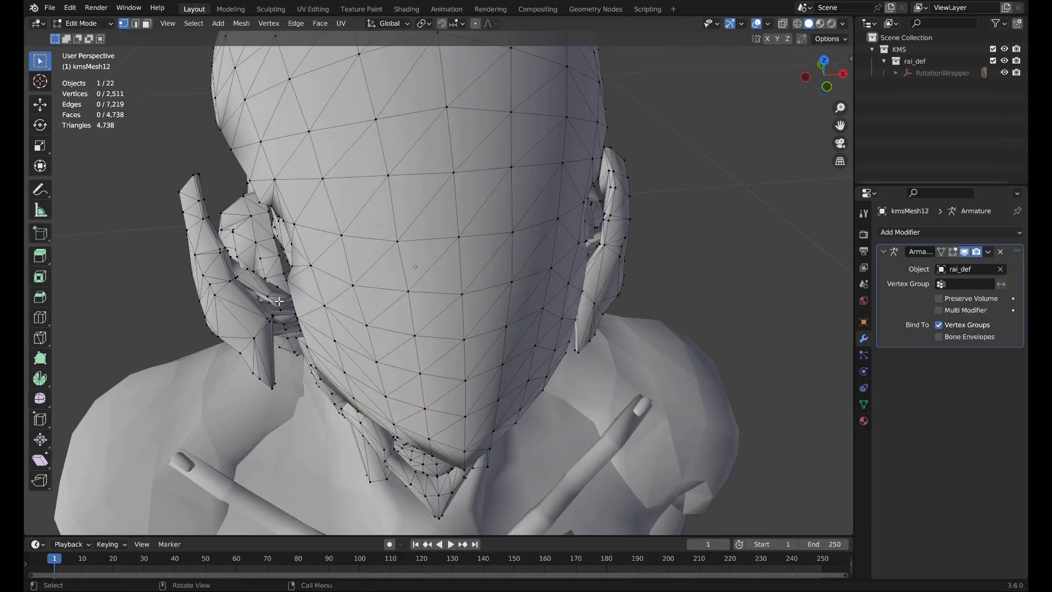
Delete the small linked connector pieces between the head and the ear guards on both sides, and return to Object Mode.
key("l")
middle_click_drag(278, 302, 554, 286)
key("l")
key("l")
key("l")
key("l")
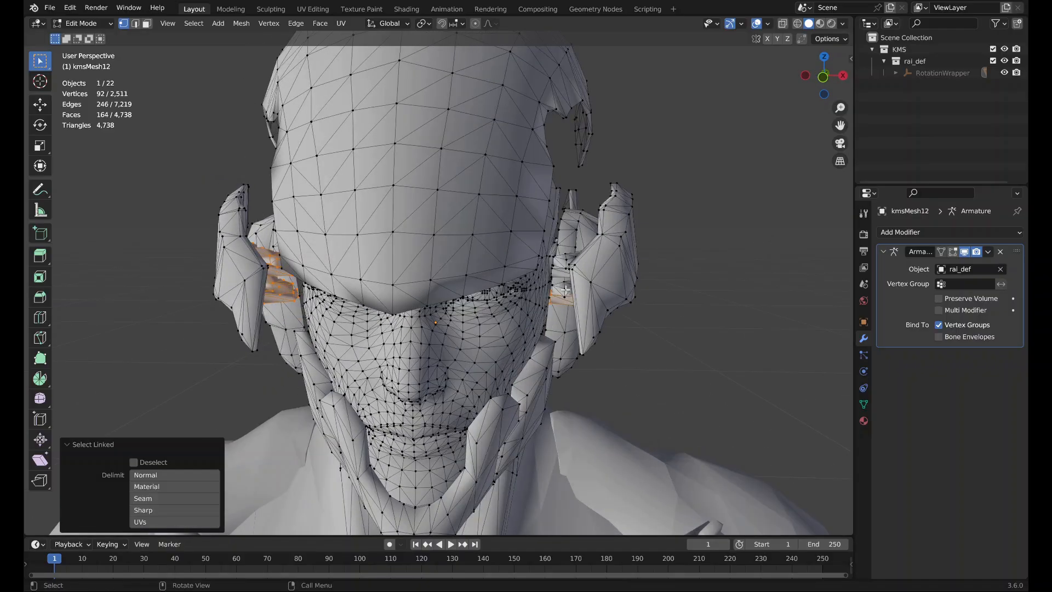
key("l")
key("l")
key("l")
key("x")
left_click(570, 260)
mouse_move(570, 260)
middle_mouse_down()
mouse_move(784, 246)
mouse_move(784, 295)
mouse_move(728, 305)
mouse_move(580, 271)
middle_mouse_up()
scroll(580, 271, "down", 2)
middle_click_drag(594, 311, 554, 289)
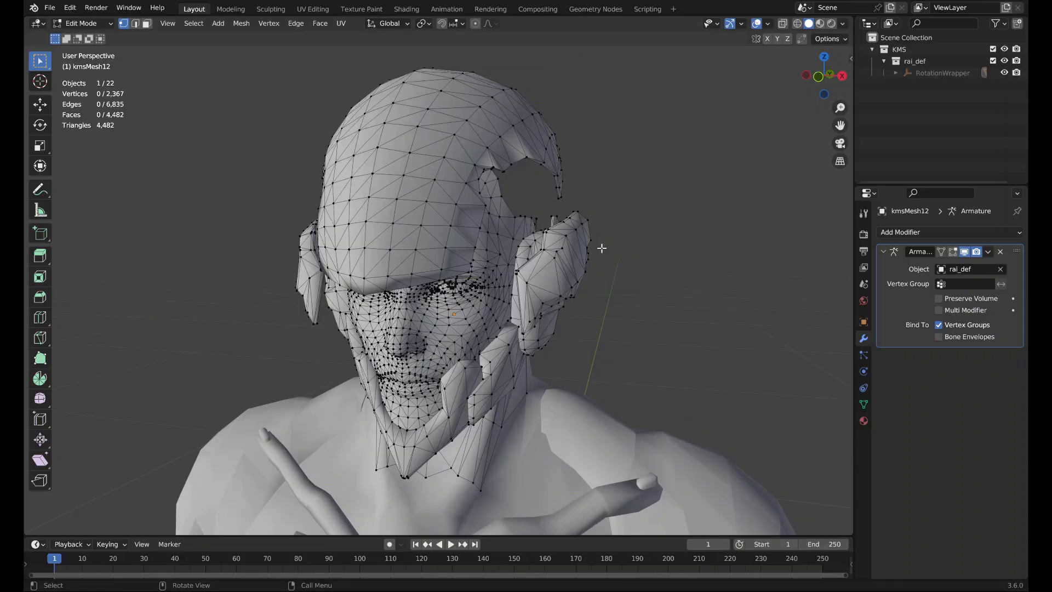
key("Tab")
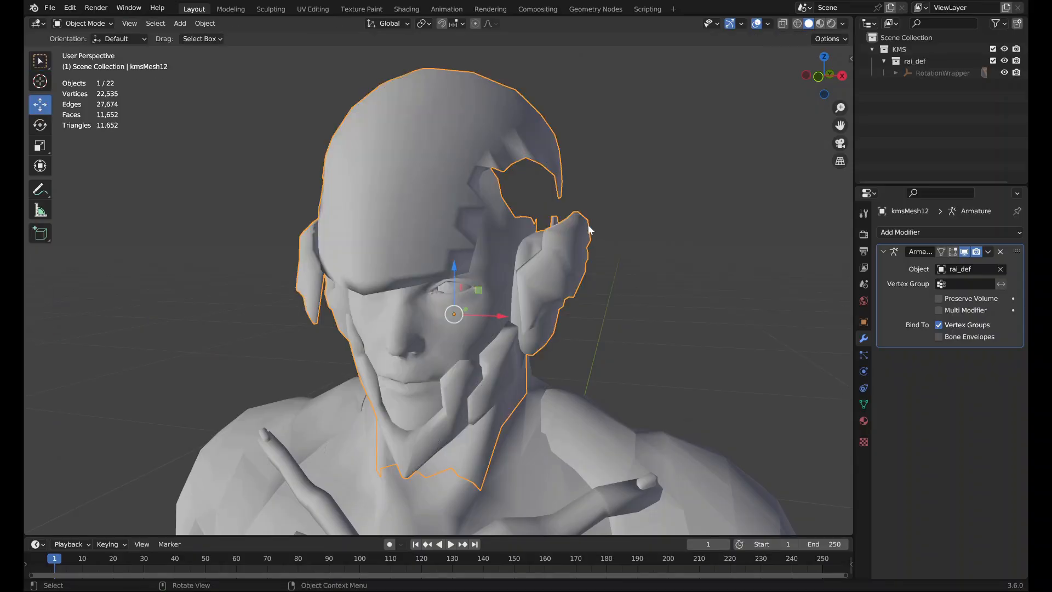
Export the edited model as a KMS file for MGS2 and import rai_def again from KMS.
left_click(49, 7)
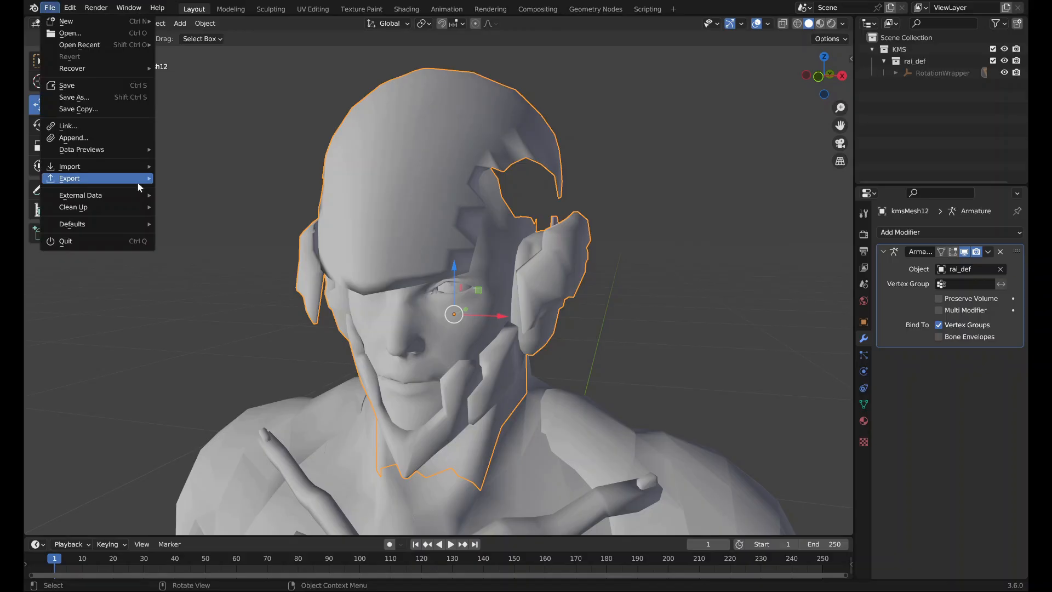
mouse_move(138, 181)
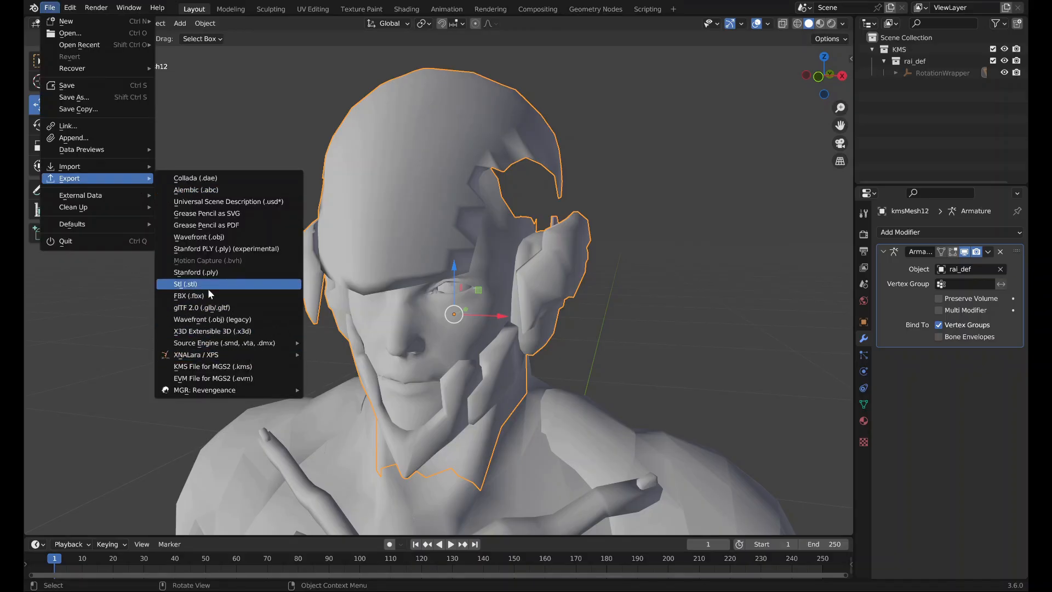
left_click(205, 365)
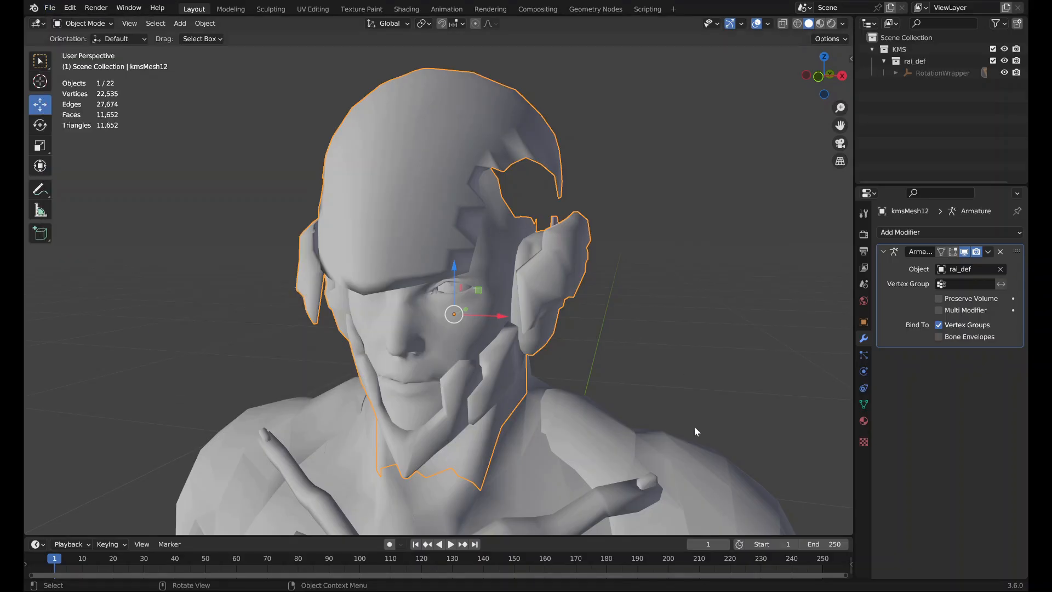
left_click(49, 8)
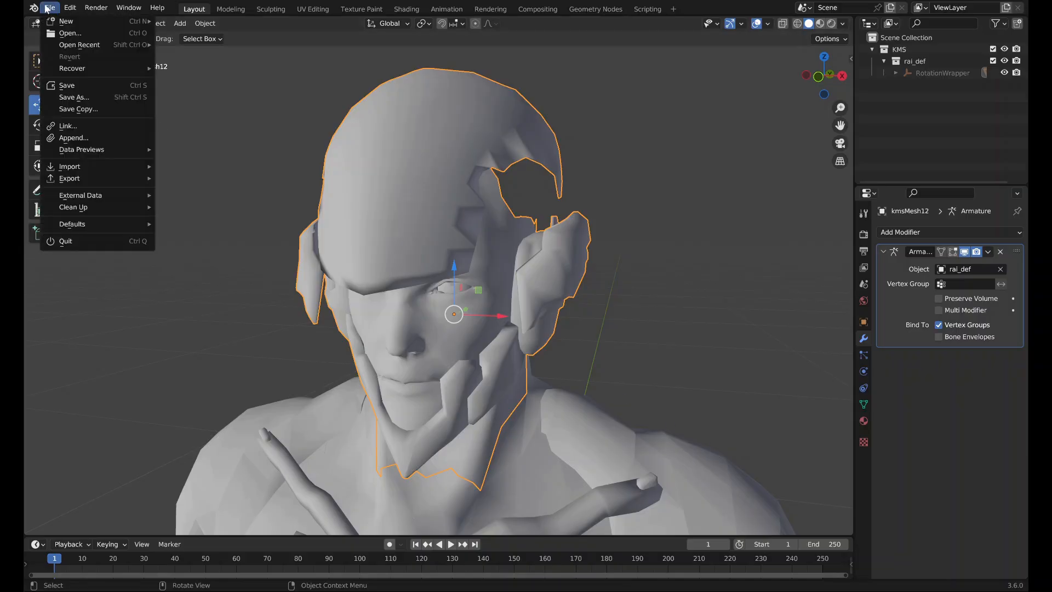
mouse_move(134, 159)
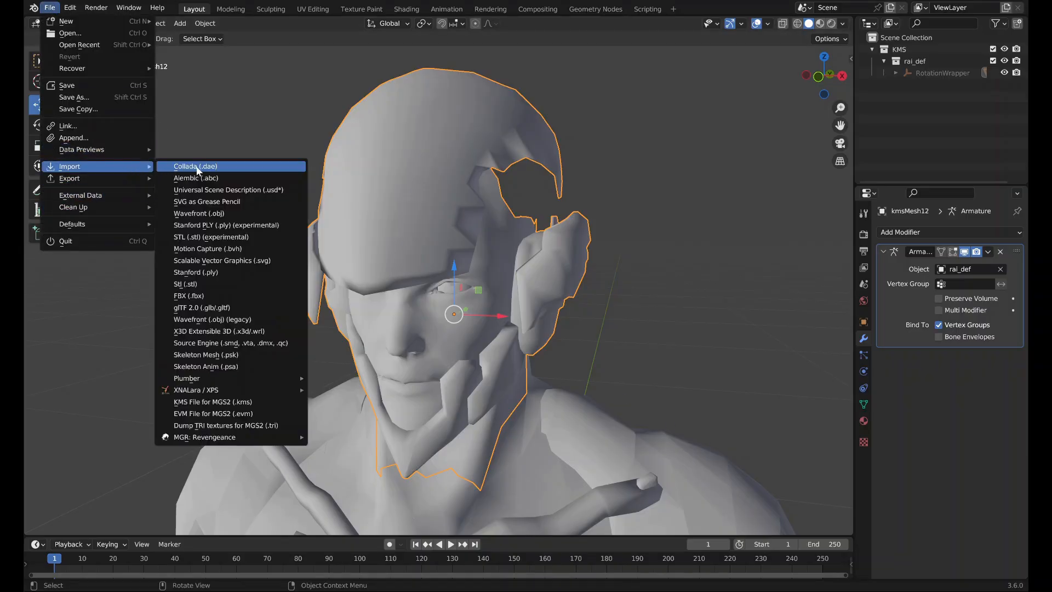
left_click(206, 396)
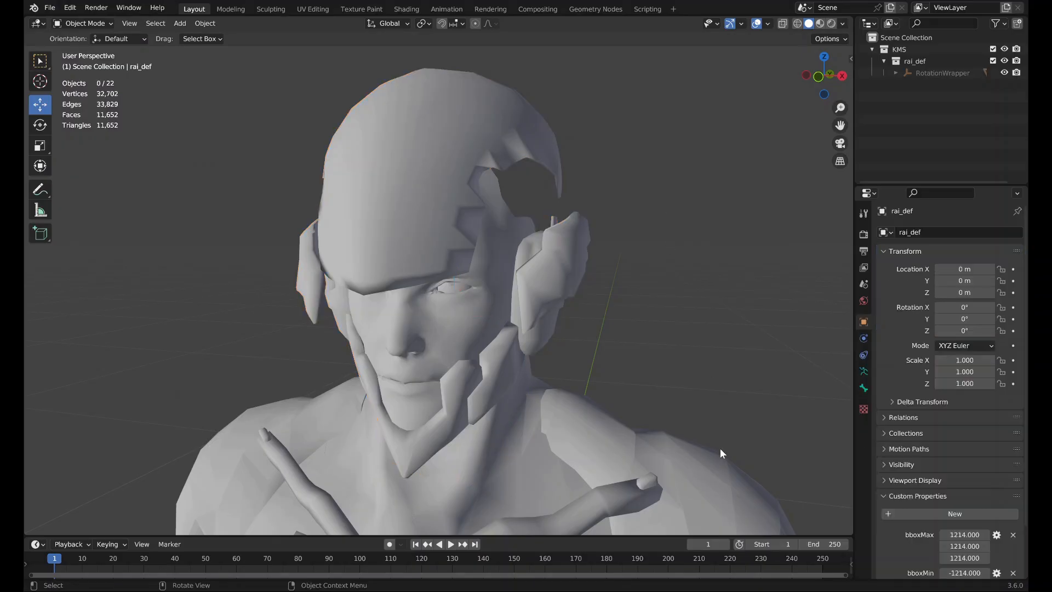
Try a Decimate modifier with a collapse ratio of 0.3943 on the reimported kmsMesh12, inspect the face, and remove the modifier.
middle_click_drag(575, 297, 641, 305)
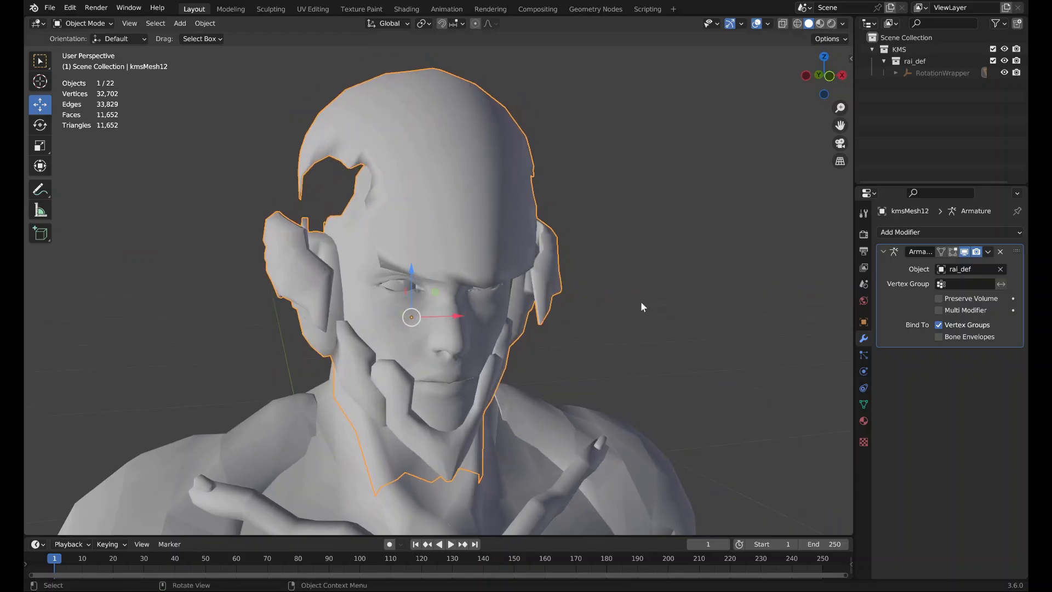
scroll(641, 305, "up", 1)
left_click(938, 233)
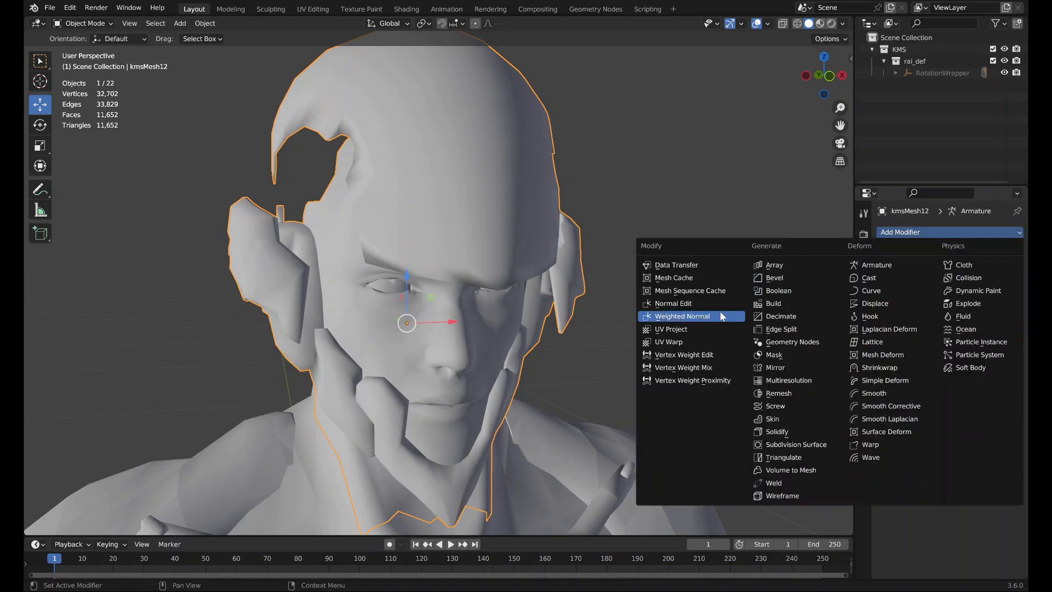
left_click(789, 316)
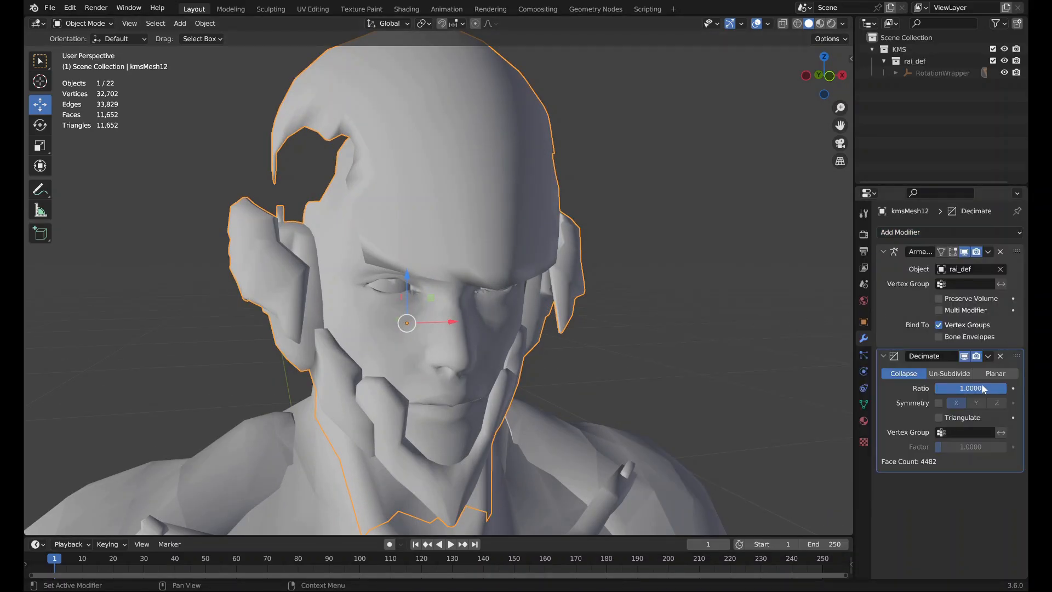
left_click_drag(970, 388, 941, 388)
middle_click_drag(648, 362, 573, 328)
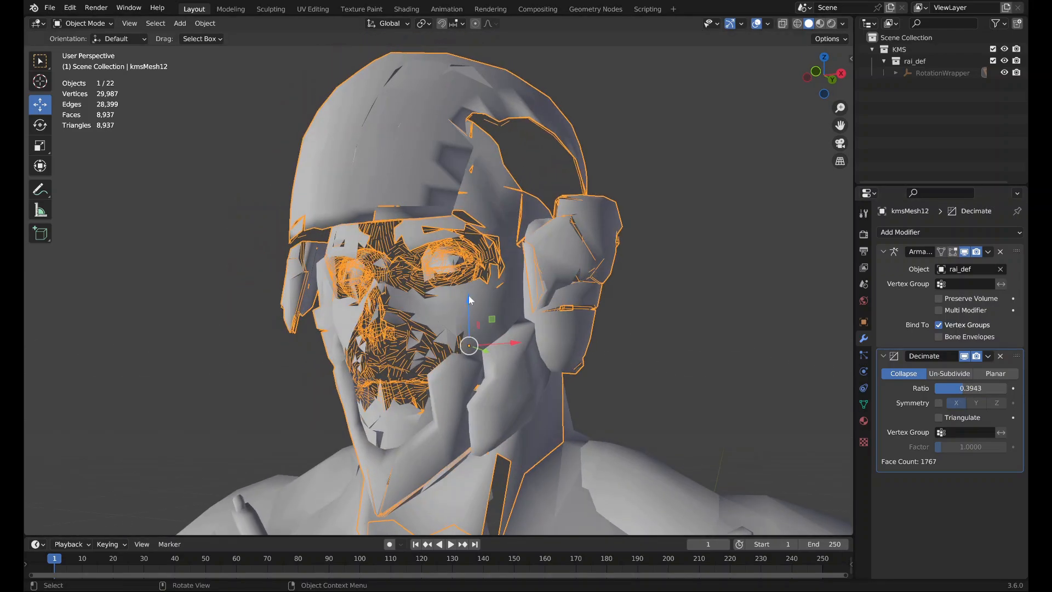
middle_click_drag(468, 295, 409, 311)
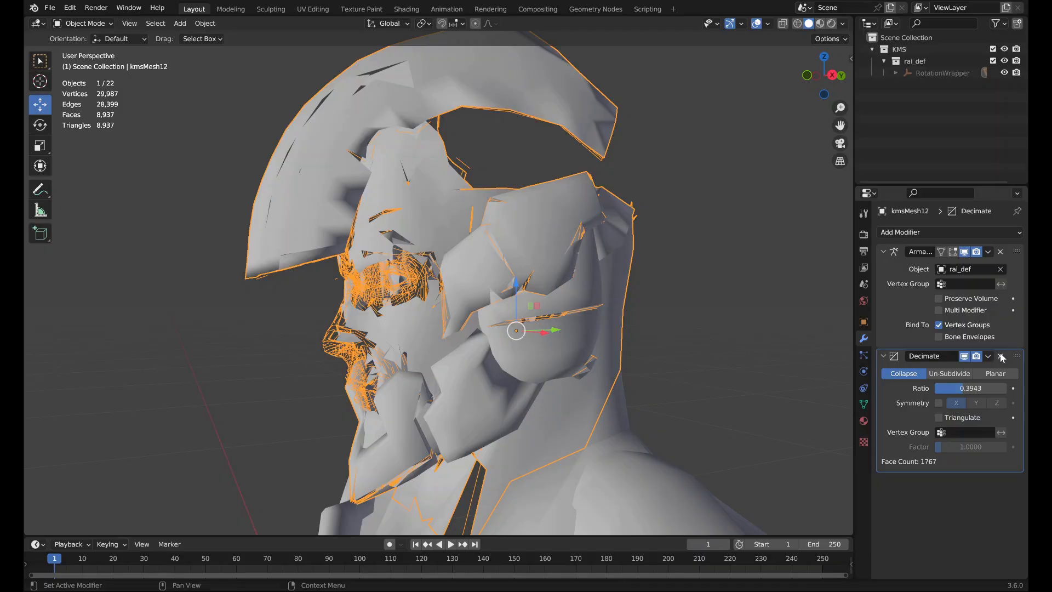
left_click(1000, 356)
Merge all of kmsMesh12's vertices by distance in Edit Mode and return to Object Mode.
key("Tab")
right_click(384, 300)
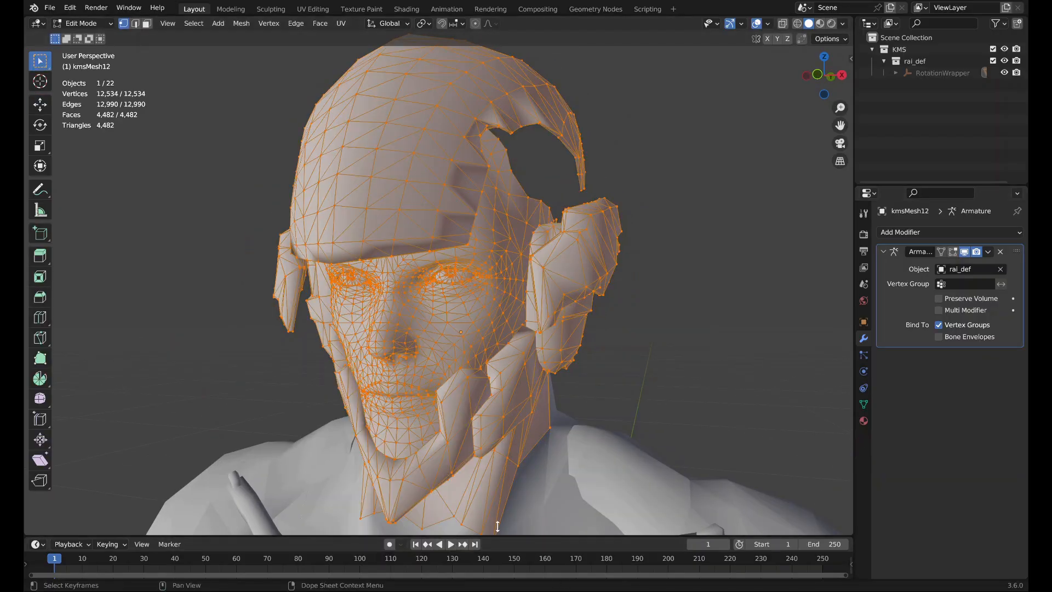
right_click(419, 225)
mouse_move(419, 395)
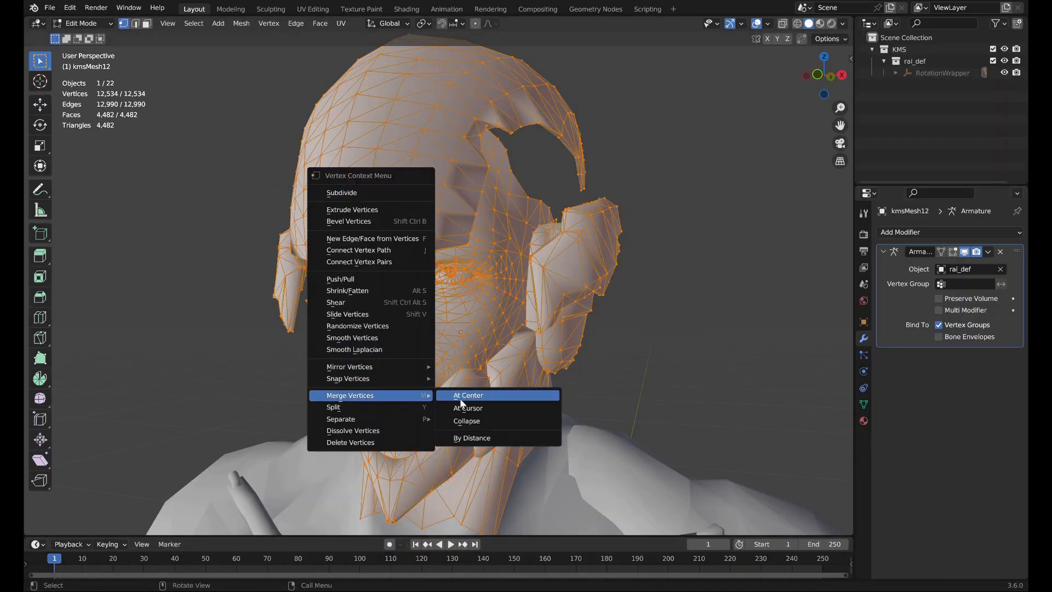
left_click(470, 438)
key("Tab")
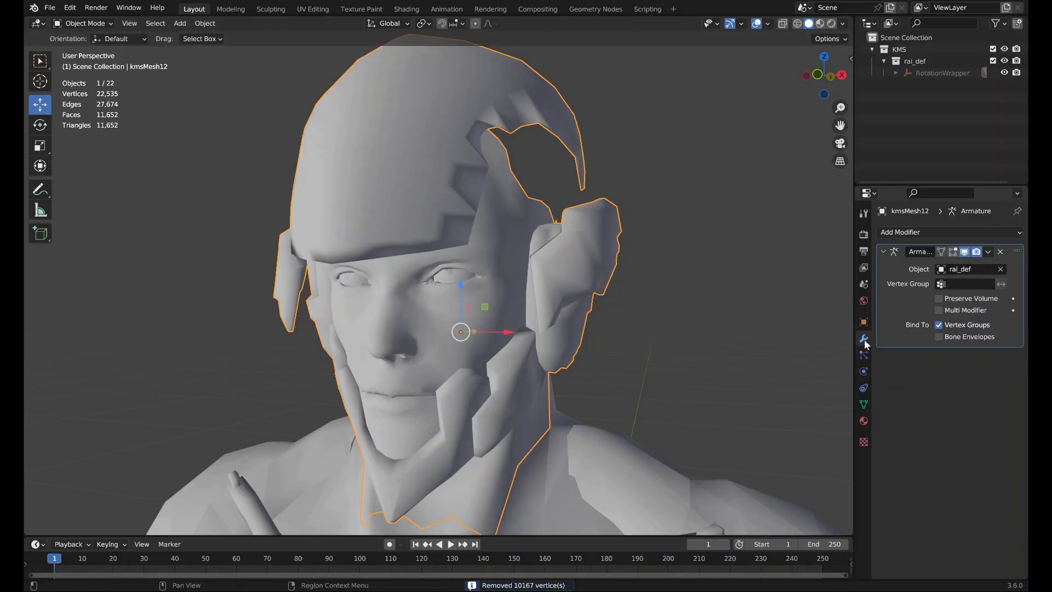
Add a Decimate modifier to the merged kmsMesh12 with a collapse ratio of 0.3.
left_click(914, 232)
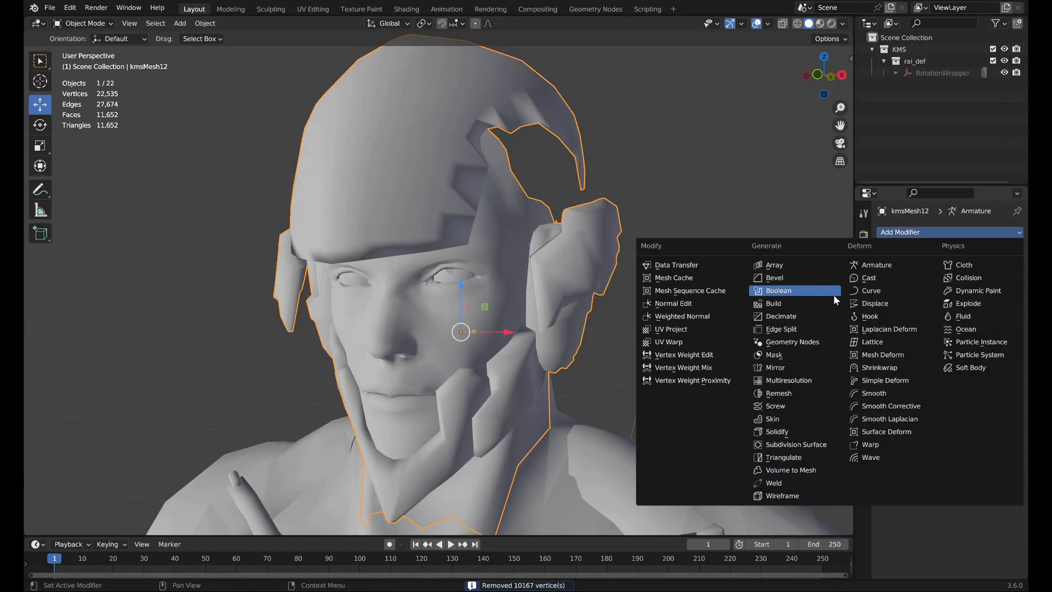
left_click(819, 320)
left_click_drag(980, 388, 958, 388)
left_click(958, 389)
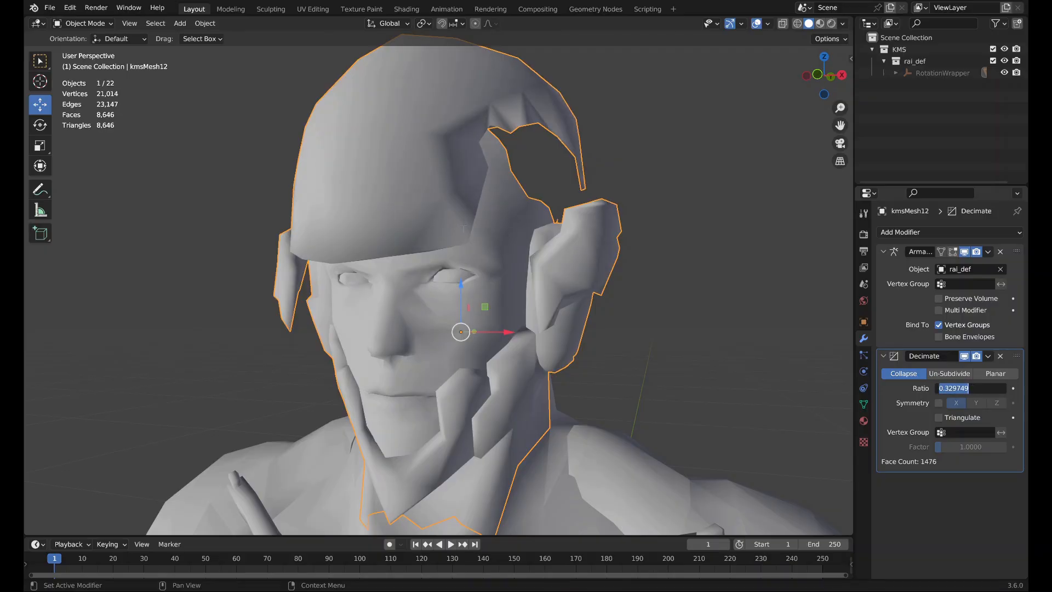
type("0.3")
key("Return")
Lower kmsMesh12's Decimate ratio to 0.2 and apply the modifier.
middle_click_drag(213, 280, 290, 274)
left_click_drag(961, 391, 943, 390)
left_click(944, 389)
type("0.2")
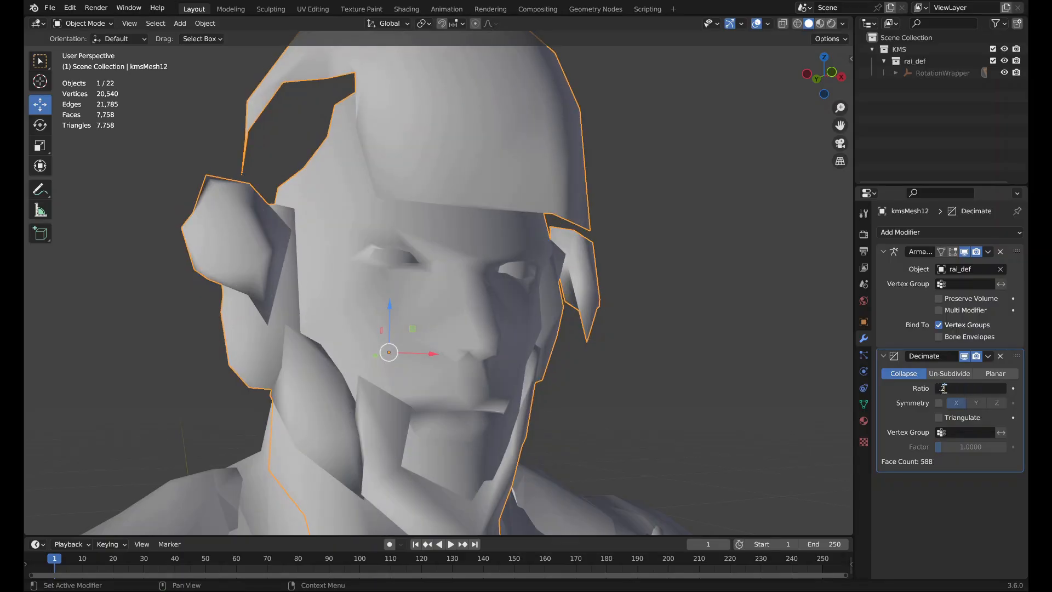
key("Return")
scroll(571, 341, "down", 6)
middle_click_drag(530, 337, 536, 370)
scroll(536, 370, "up", 4)
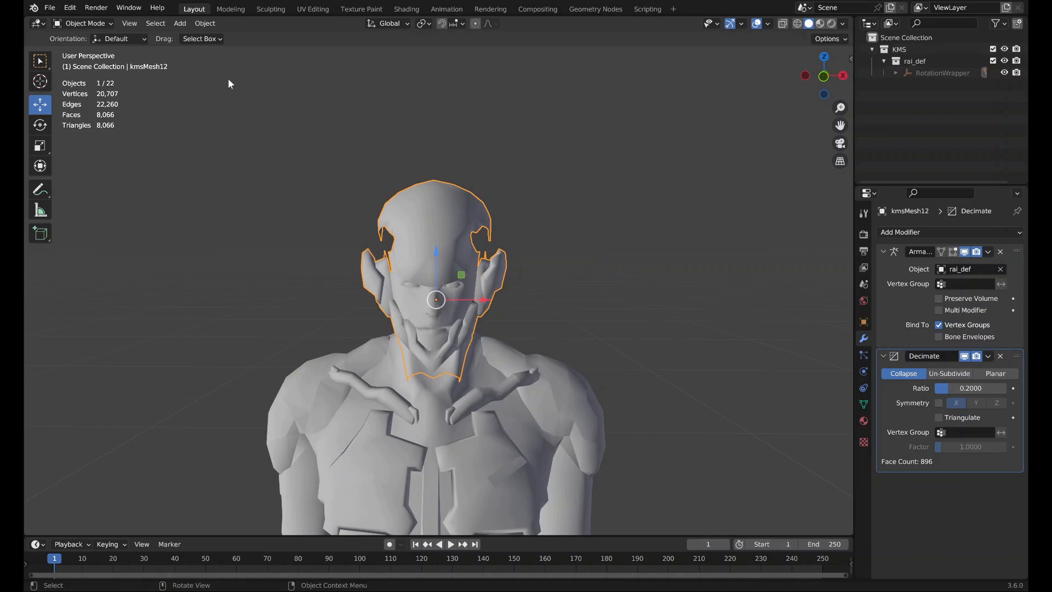
key("ctrl+a")
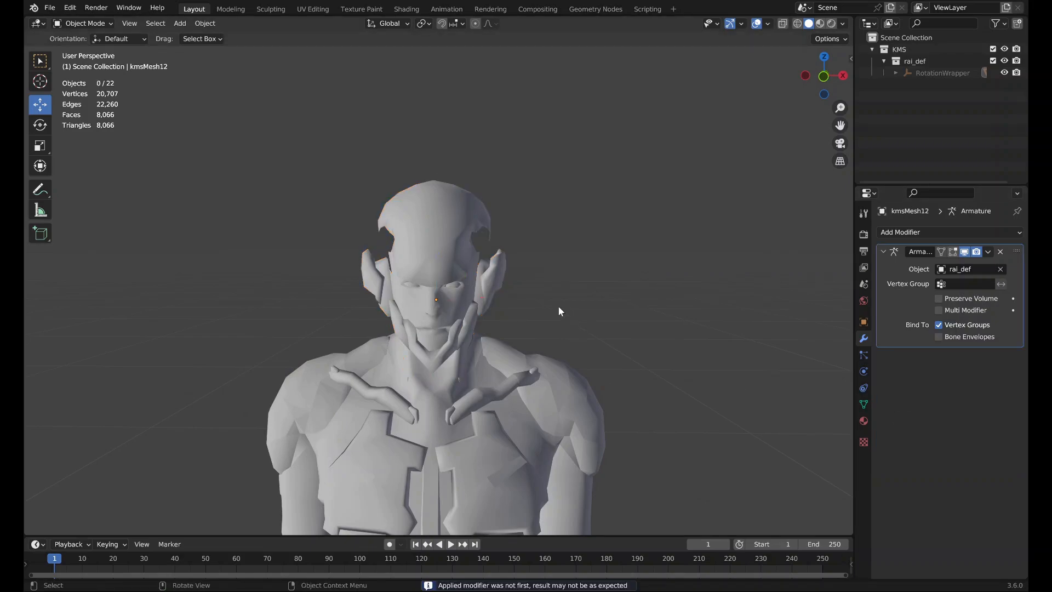
middle_click_drag(558, 305, 435, 301)
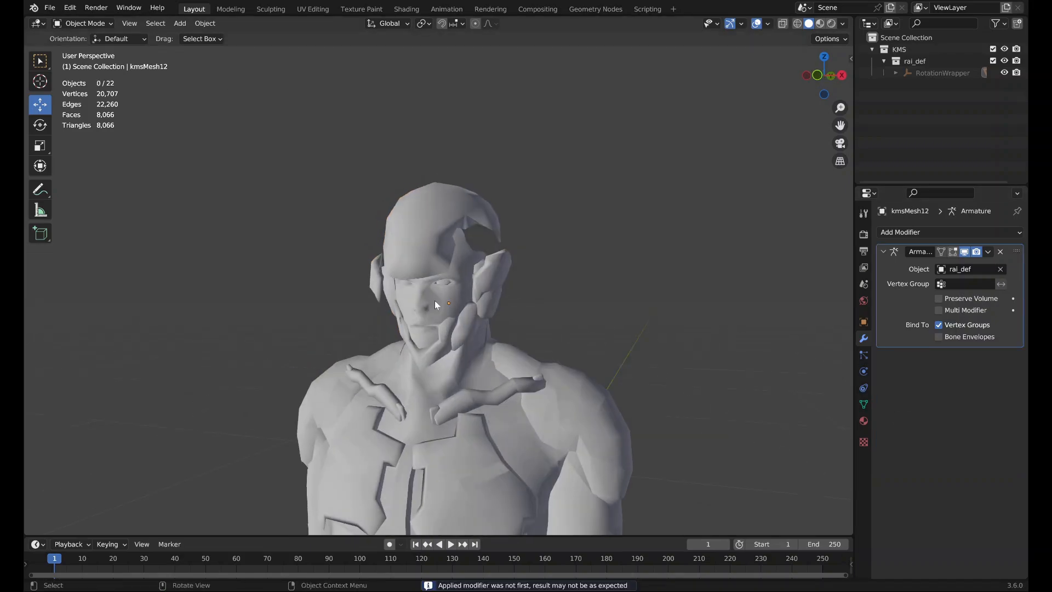
Export the decimated model as a KMS file for MGS2 and reimport rai_def to check it.
left_click(49, 8)
mouse_move(82, 178)
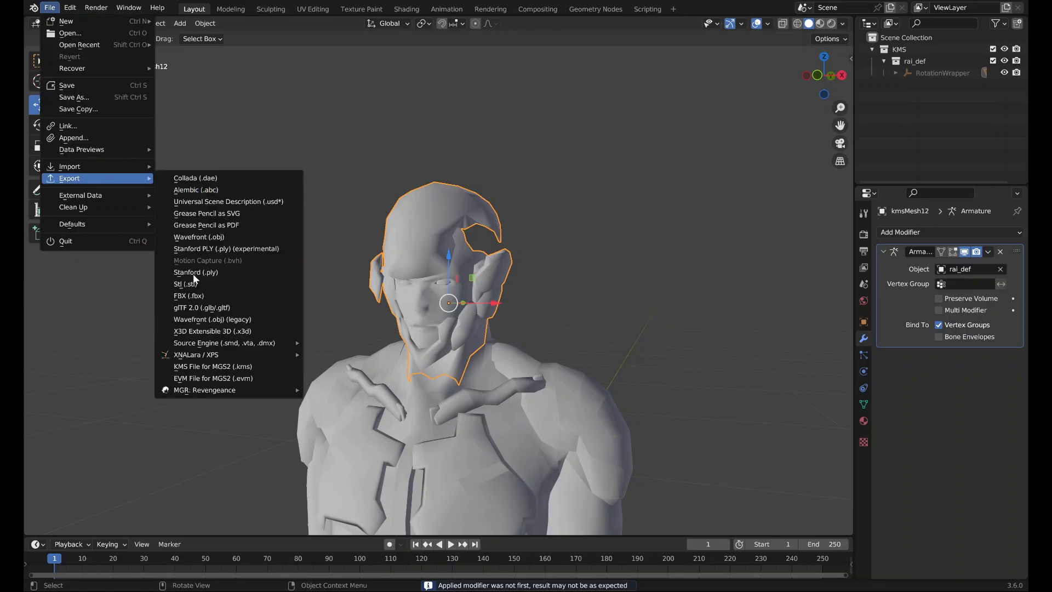
left_click(199, 366)
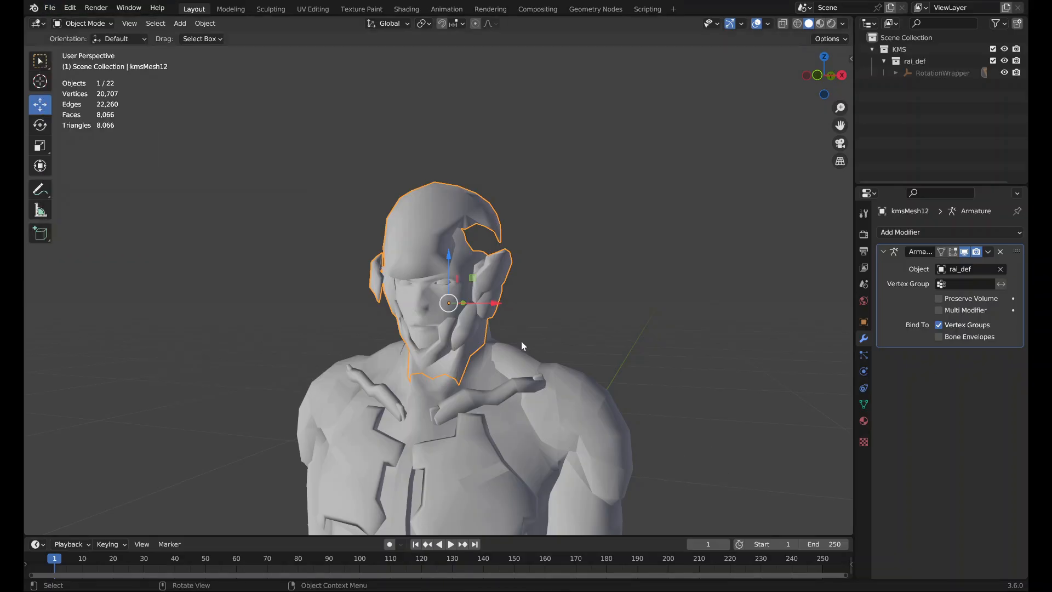
left_click(50, 8)
mouse_move(110, 167)
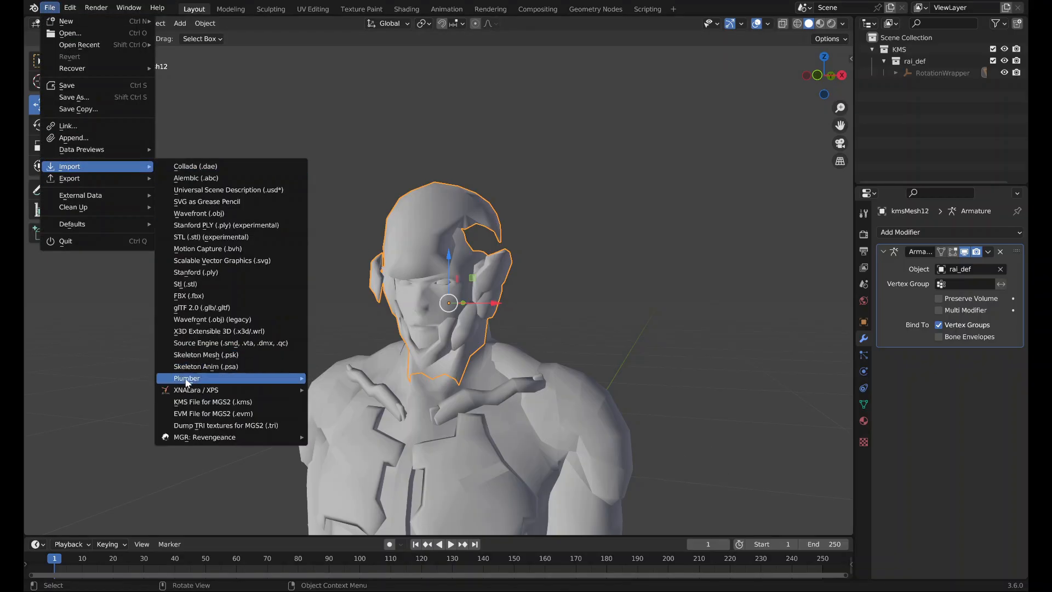
left_click(213, 402)
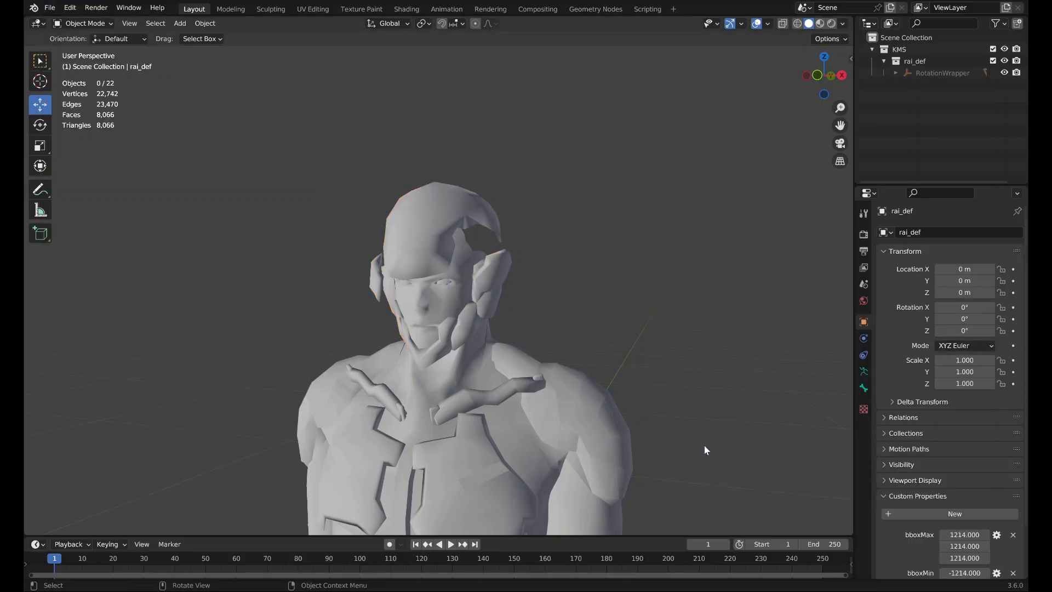
middle_click_drag(621, 348, 514, 379)
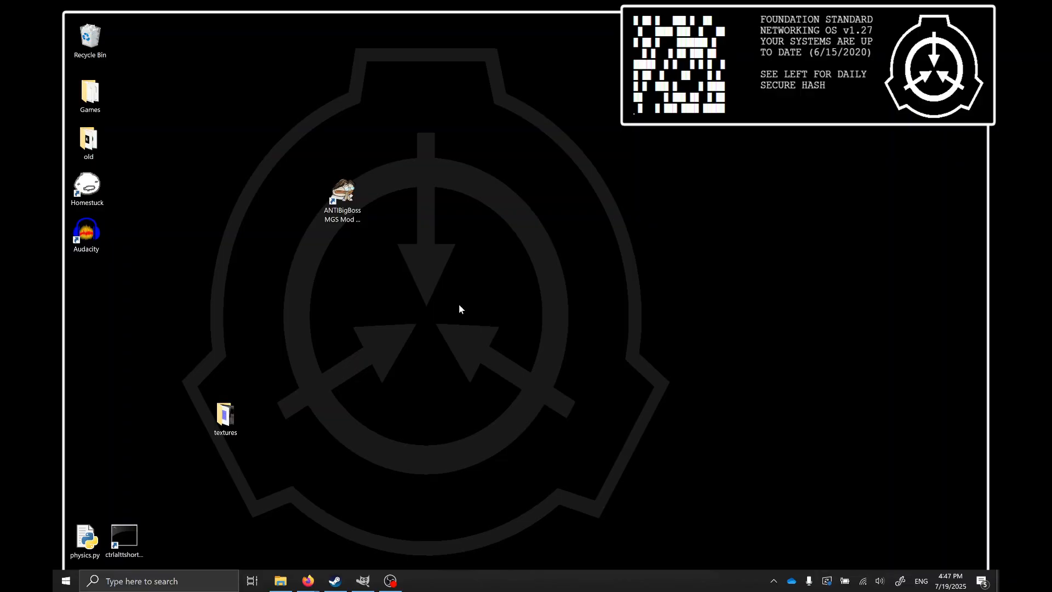
Launch ANTIBigBoss's MGS Mod Manager and open its MGS2/MGS3 Texture Import/Export tool.
double_click(351, 201)
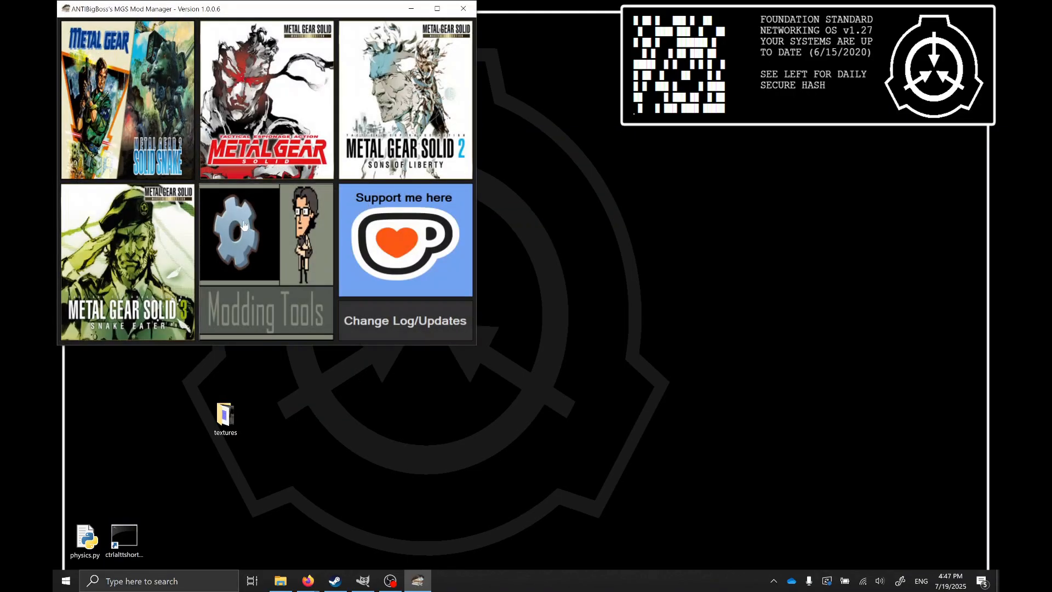
left_click(254, 217)
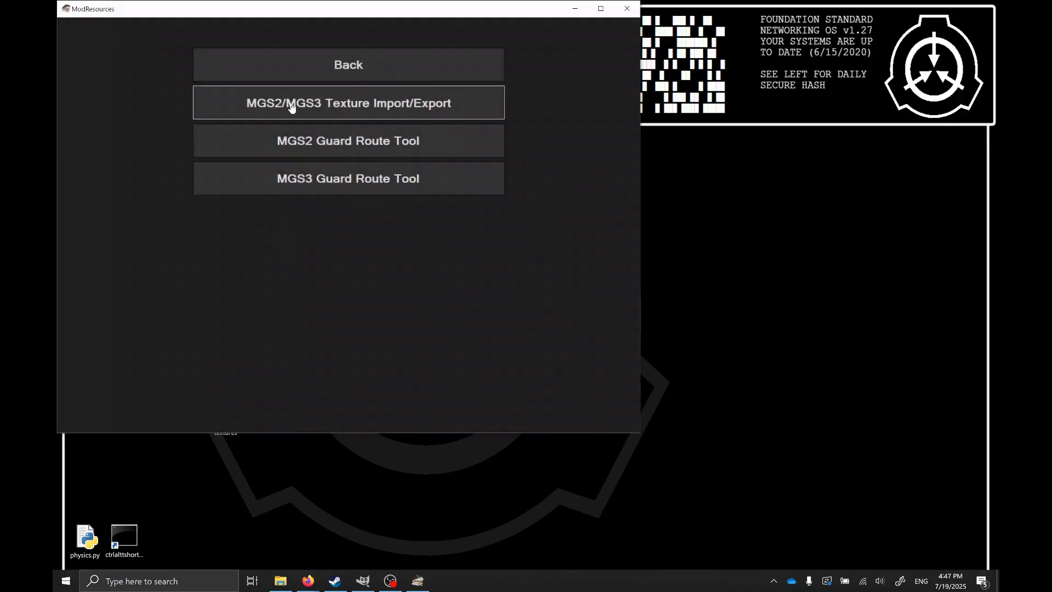
left_click(292, 106)
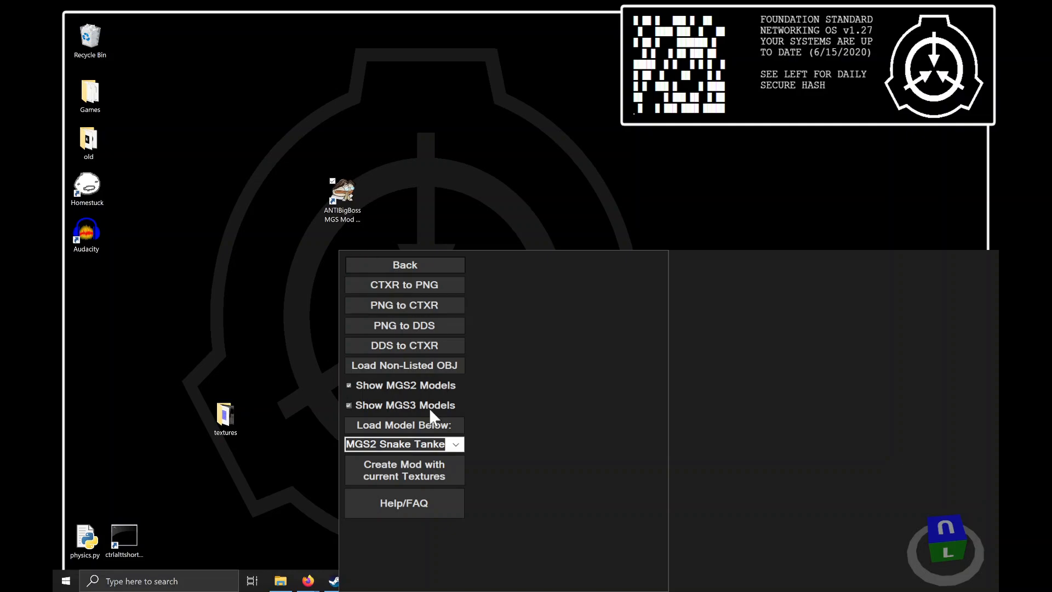
Open the desktop's textures folder and place its window beside the texture tool.
double_click(225, 415)
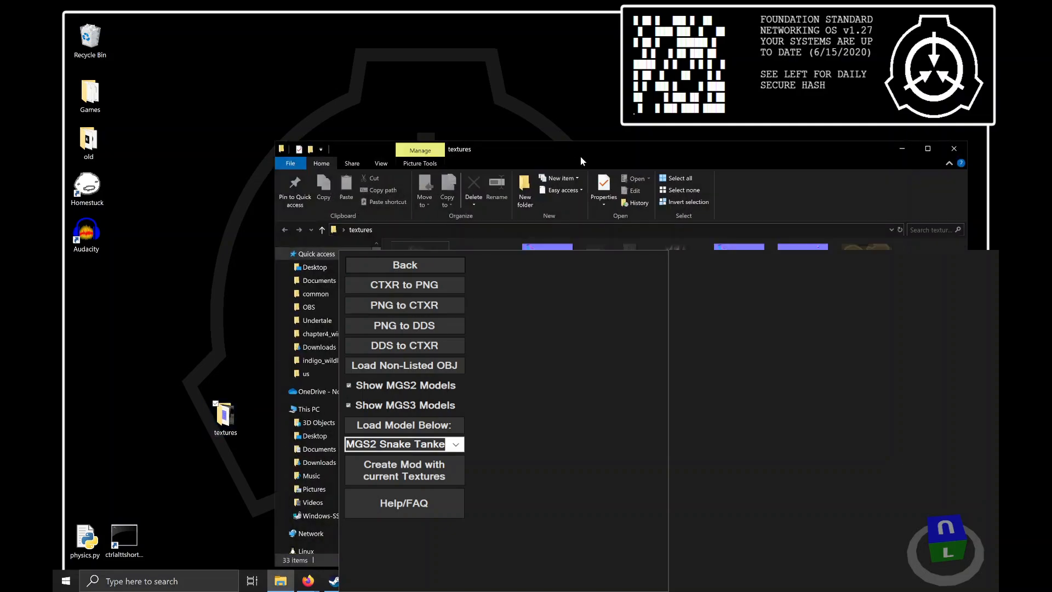
left_click_drag(580, 156, 249, 130)
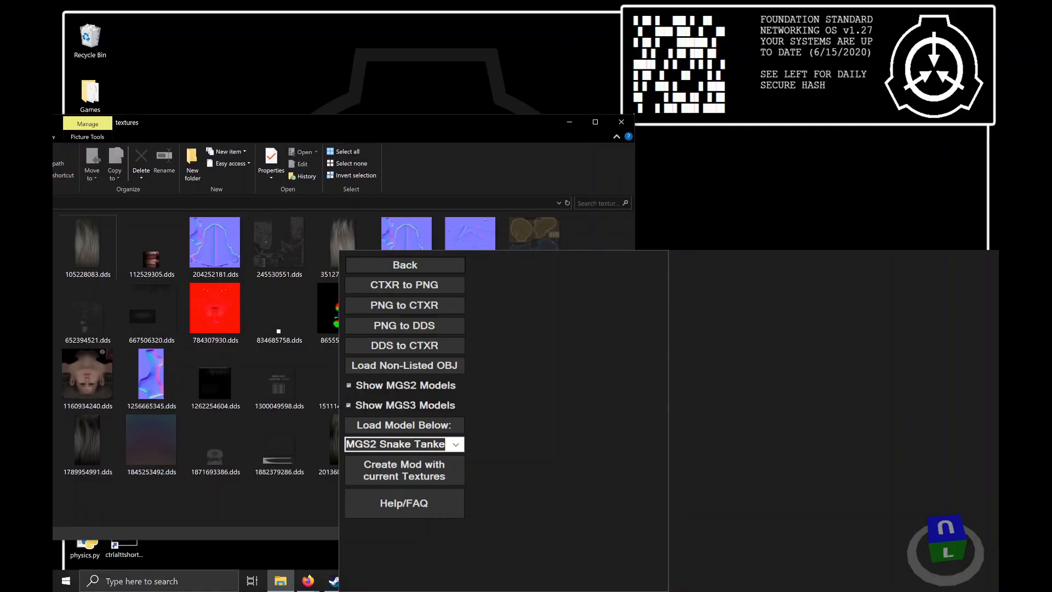
key("alt+Tab")
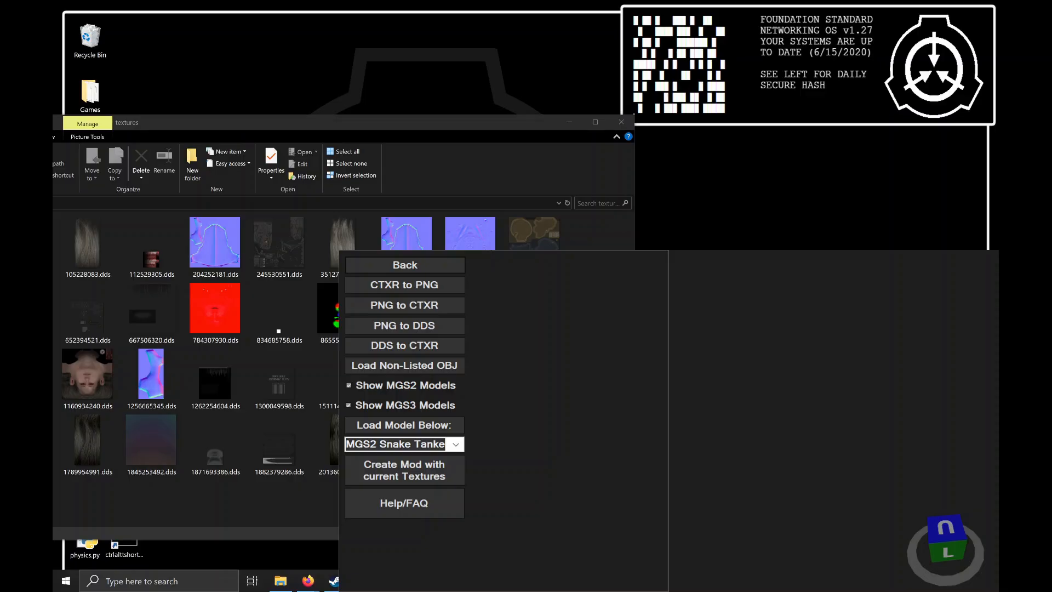
Load the MGS2 Raiden model in the texture tool and turn the preview to show him upright from the front.
left_click(445, 444)
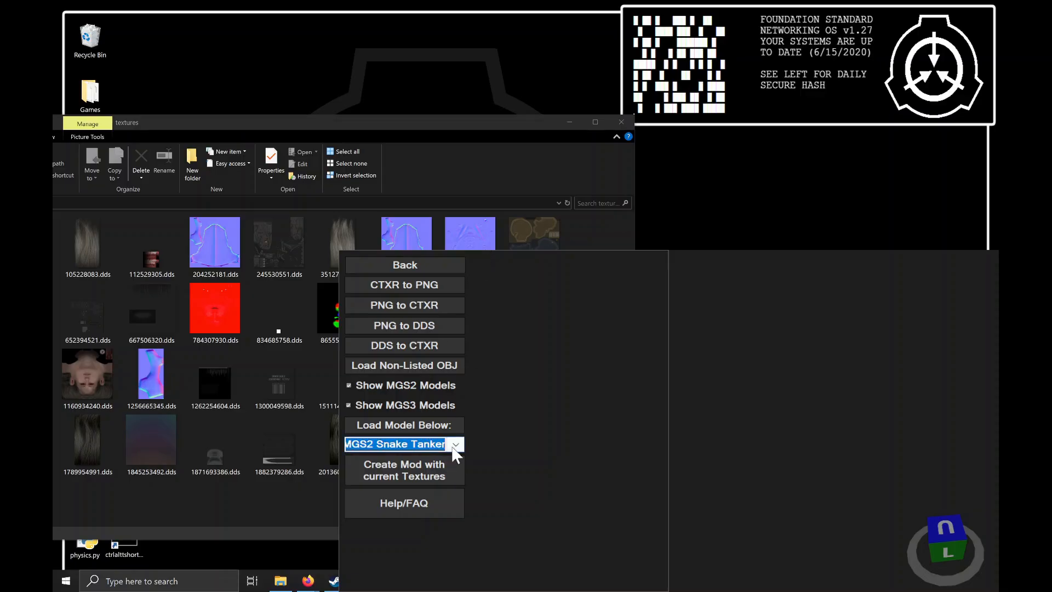
key("Down")
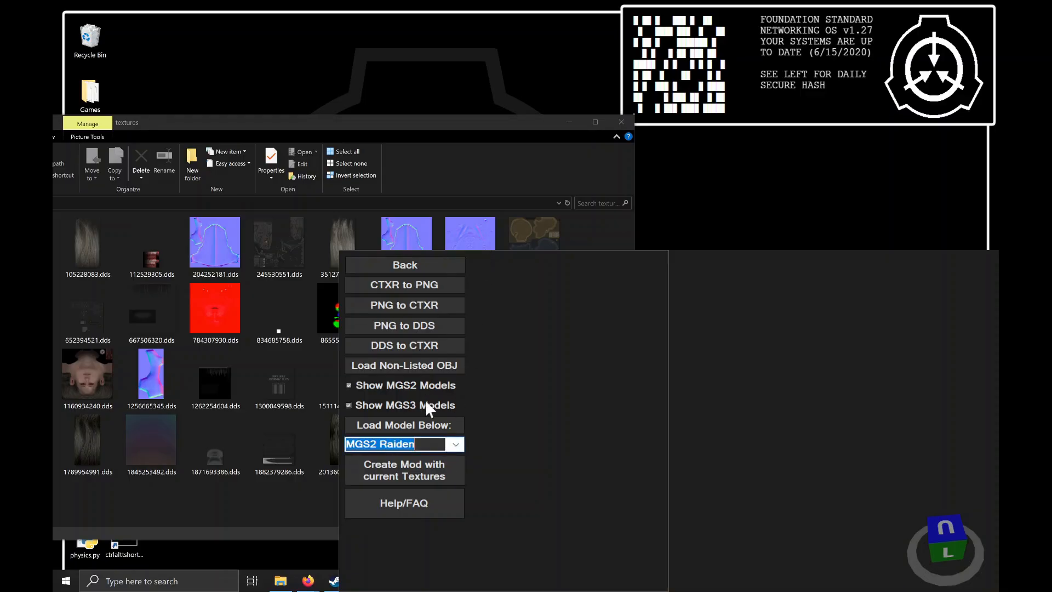
left_click(429, 425)
right_click_drag(763, 432, 944, 379)
right_click_drag(819, 465, 943, 544)
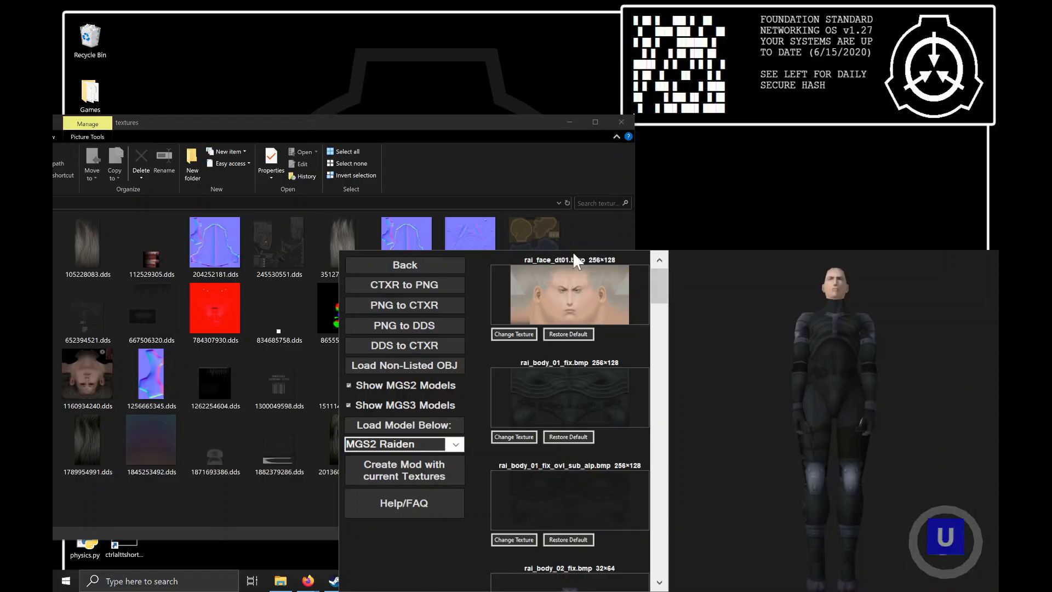
Look through Raiden's texture list, from the face and body to the finger, arm and hand textures.
scroll(569, 388, "down", 2)
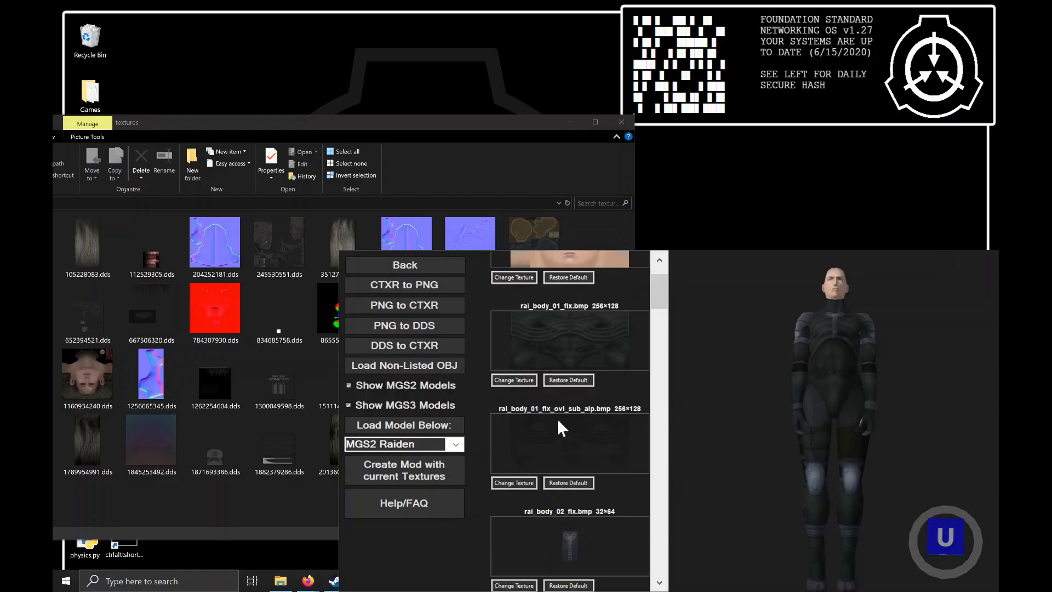
scroll(564, 408, "down", 10)
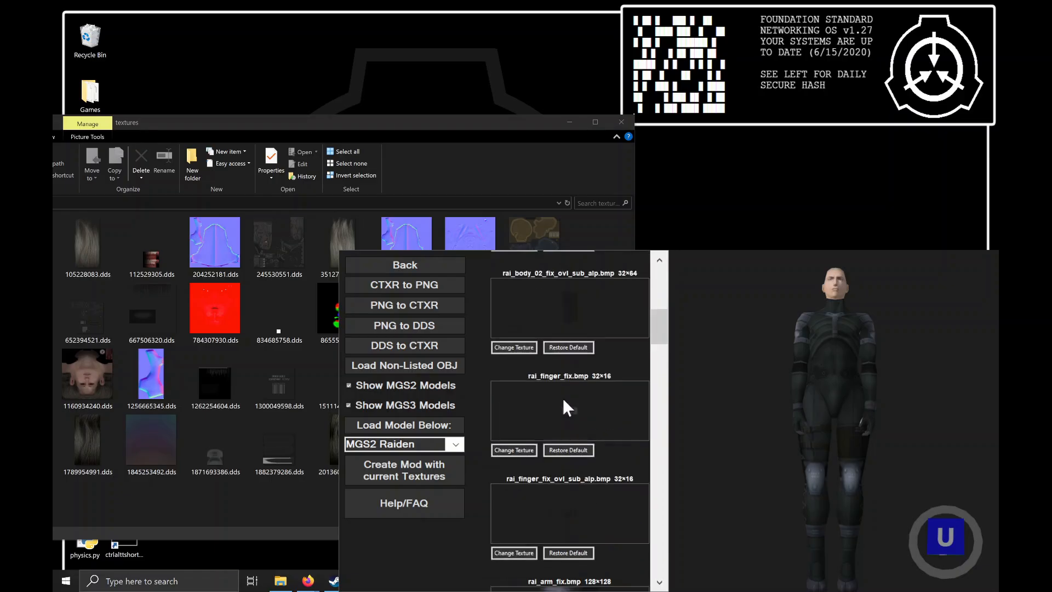
scroll(595, 379, "up", 2)
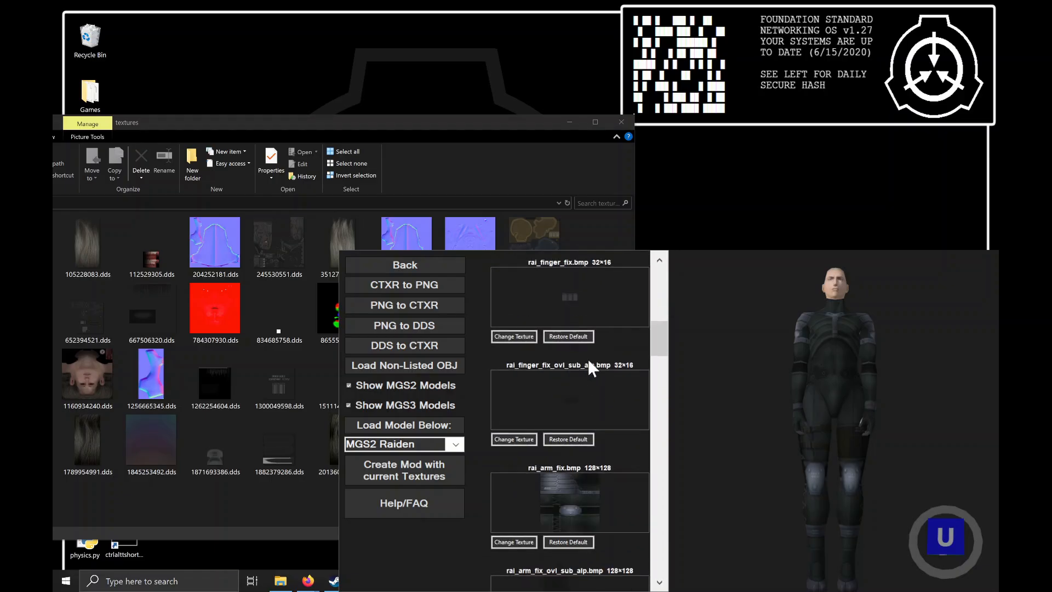
scroll(584, 356, "down", 4)
scroll(582, 351, "down", 12)
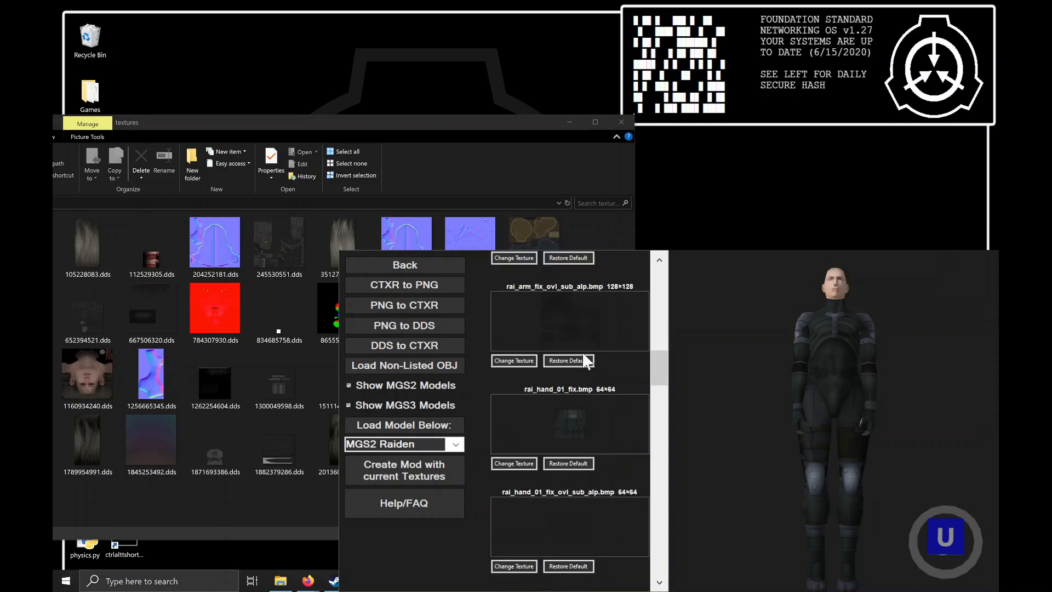
left_click_drag(665, 501, 678, 280)
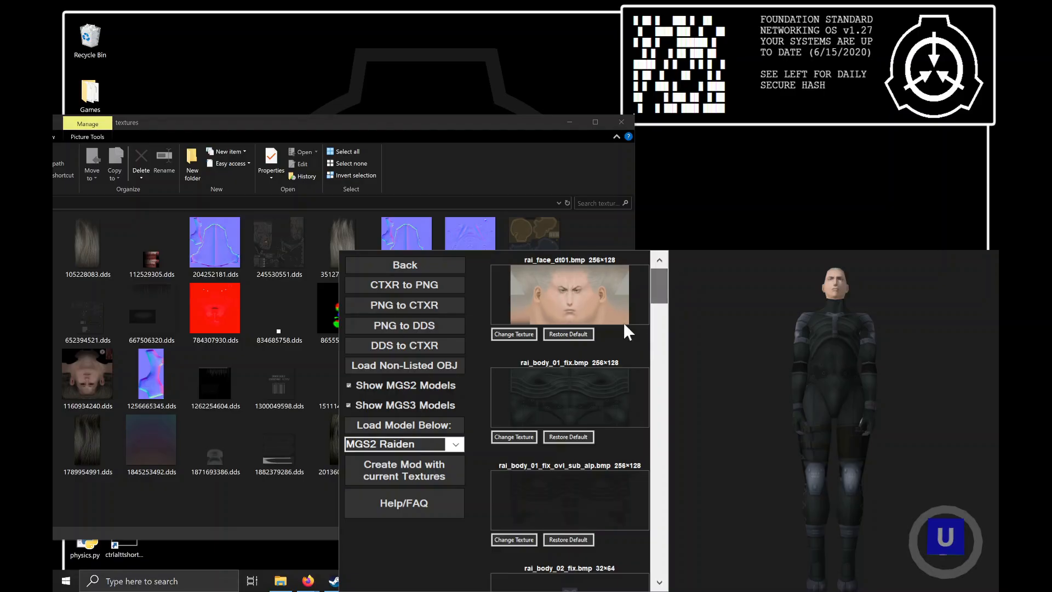
scroll(588, 303, "down", 2)
scroll(587, 302, "down", 4)
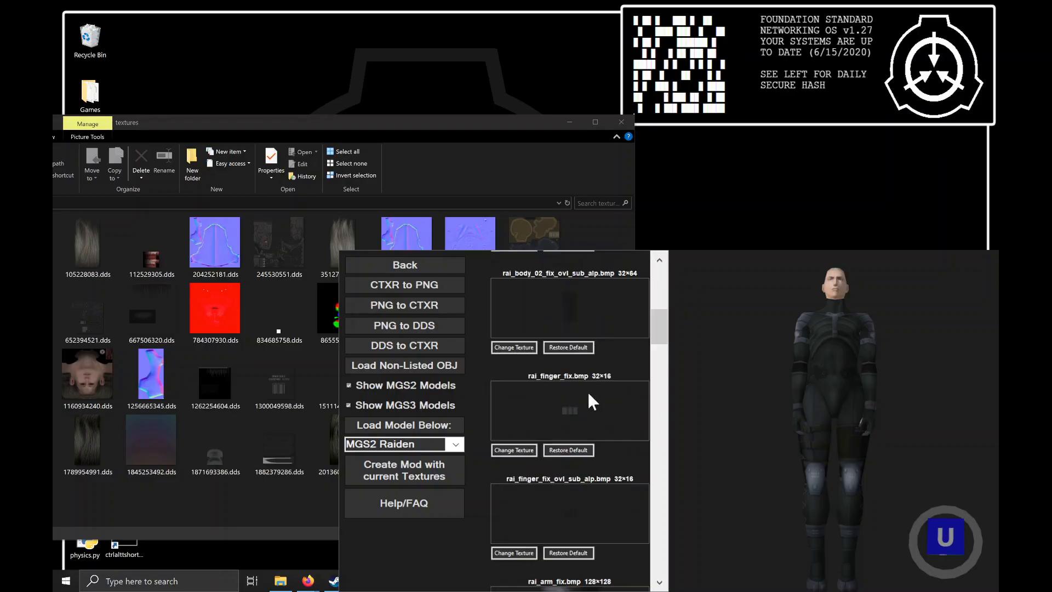
scroll(587, 392, "down", 2)
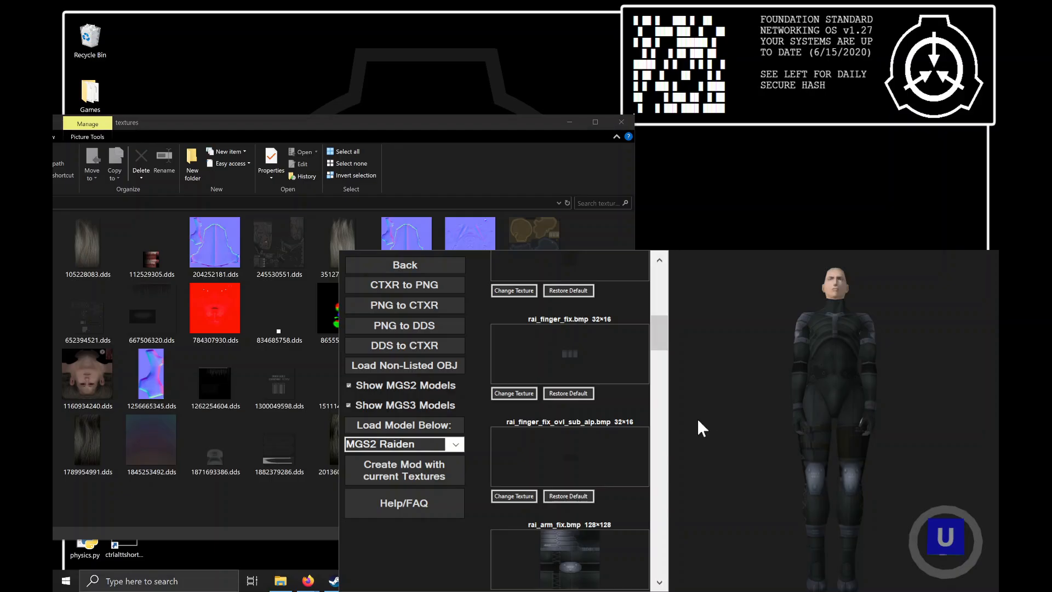
scroll(573, 421, "up", 10)
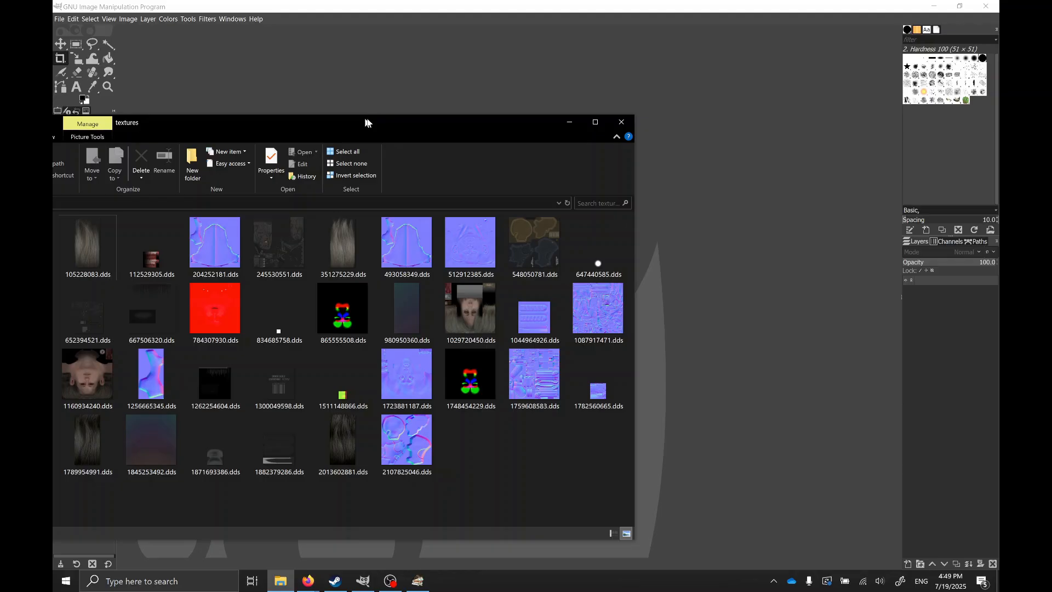
Open 245530551.dds from the textures folder in GIMP with the default DDS loading options.
left_click_drag(363, 118, 553, 139)
left_click(290, 285)
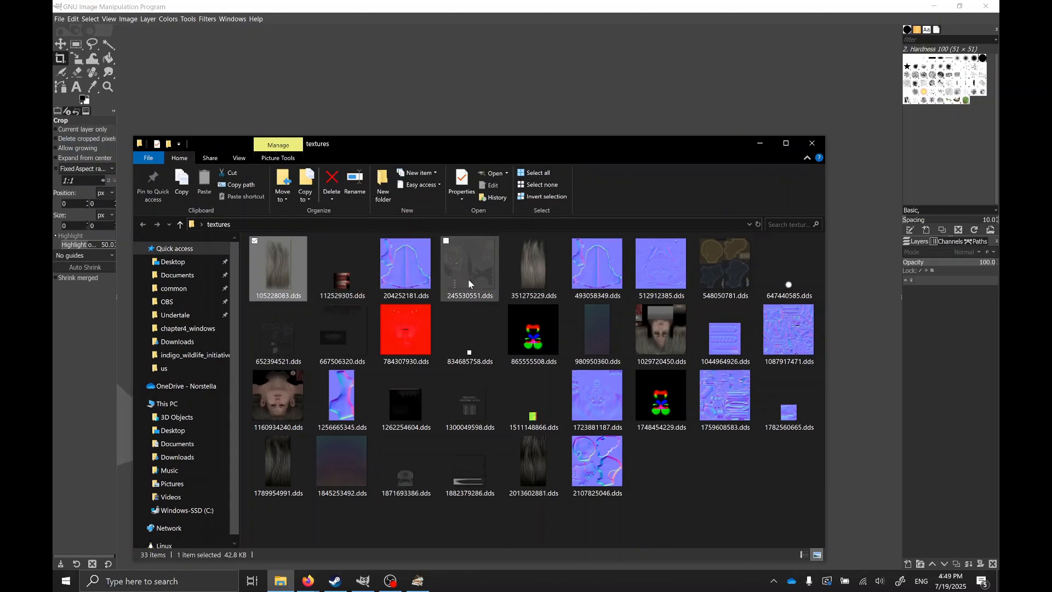
left_click_drag(468, 283, 439, 85)
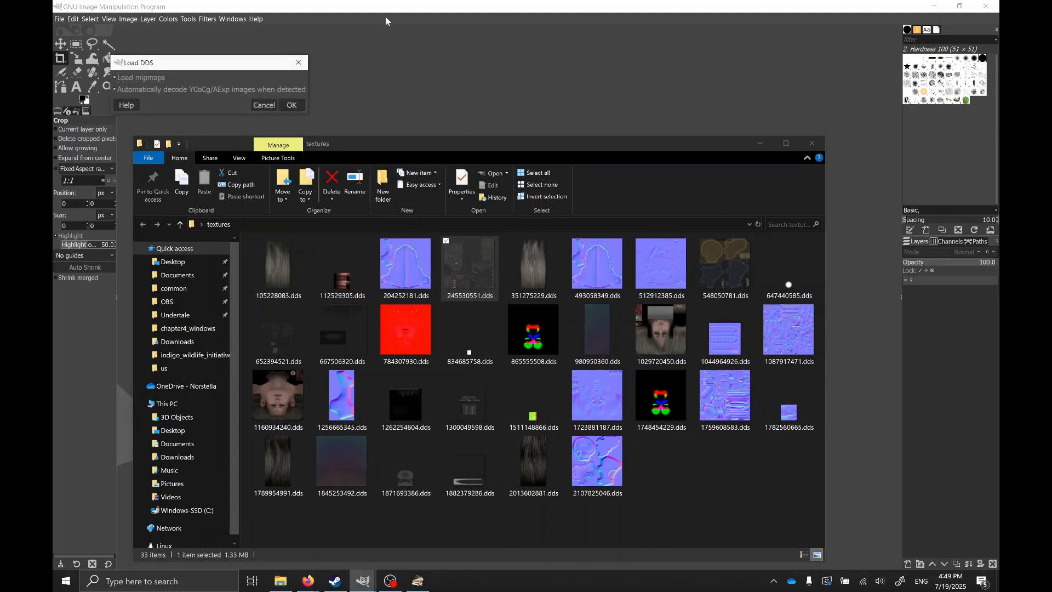
left_click(292, 104)
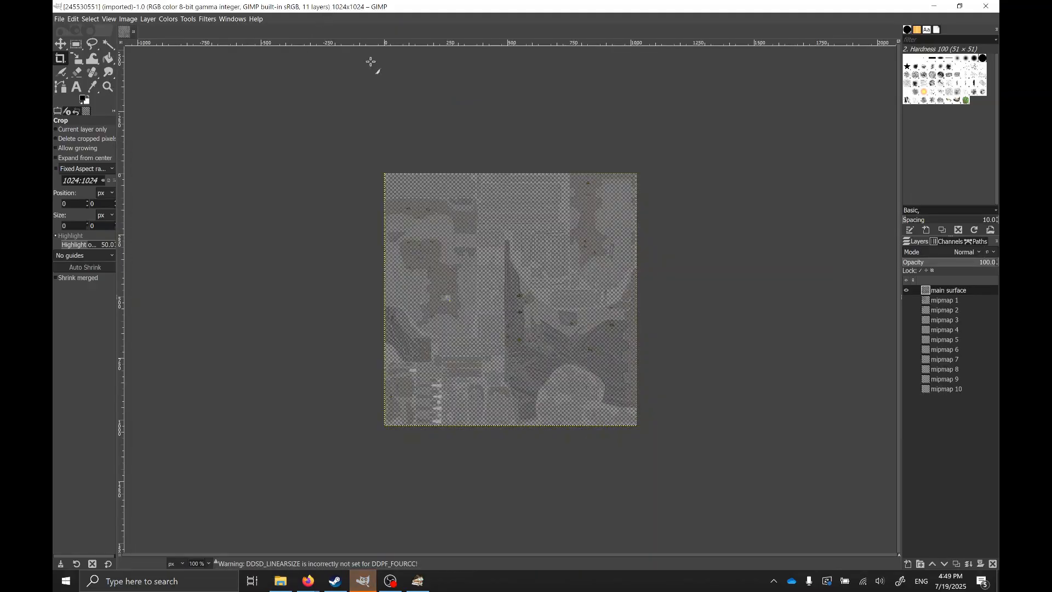
Decompose the 245530551 texture into separate RGB channel layers, and toggle the red and green layers' visibility.
scroll(349, 167, "up", 2, "ctrl")
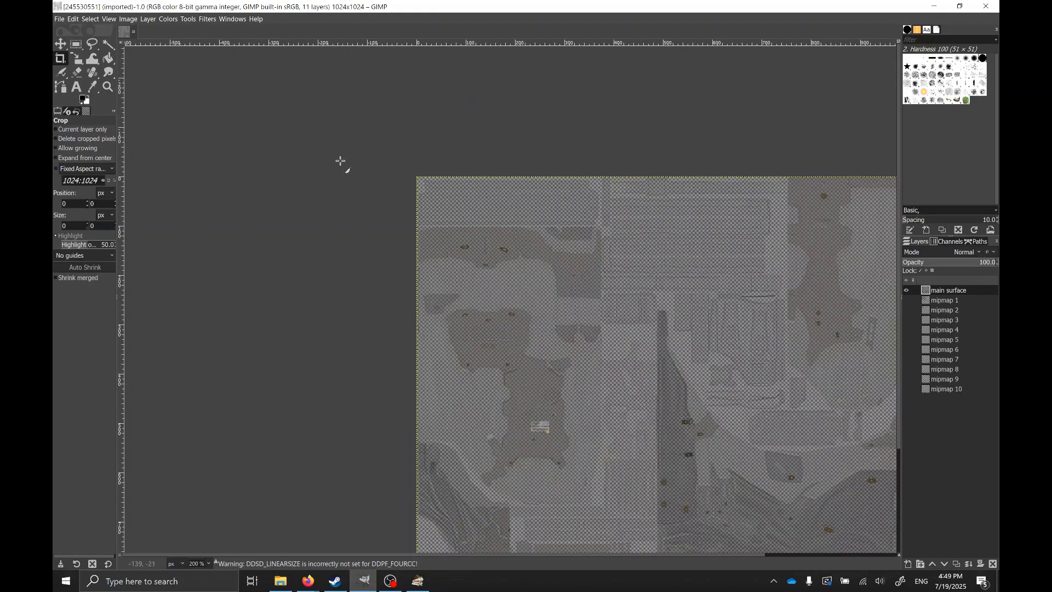
left_click(168, 18)
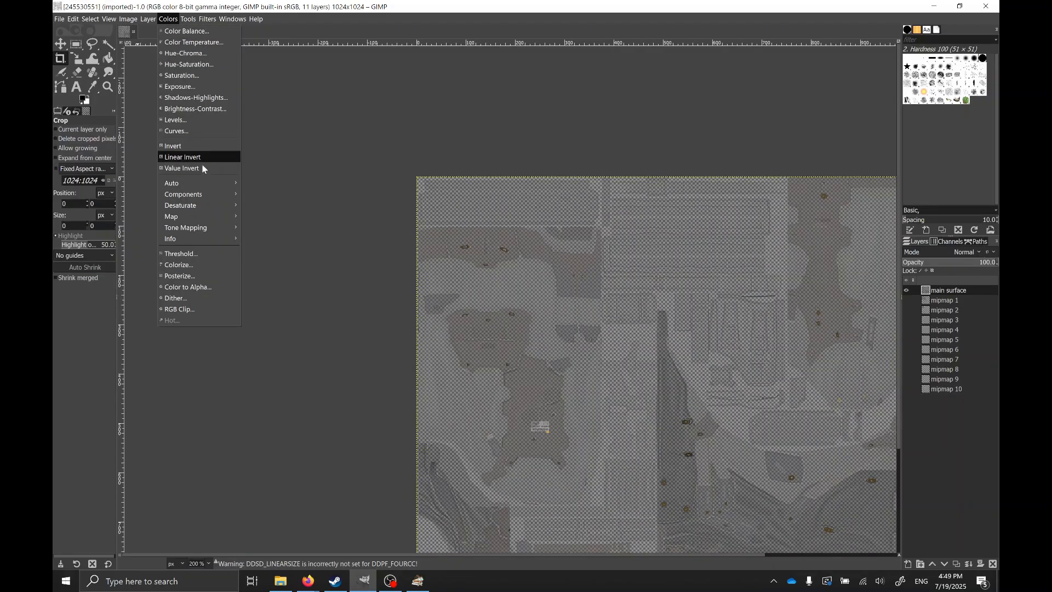
mouse_move(228, 194)
left_click(264, 239)
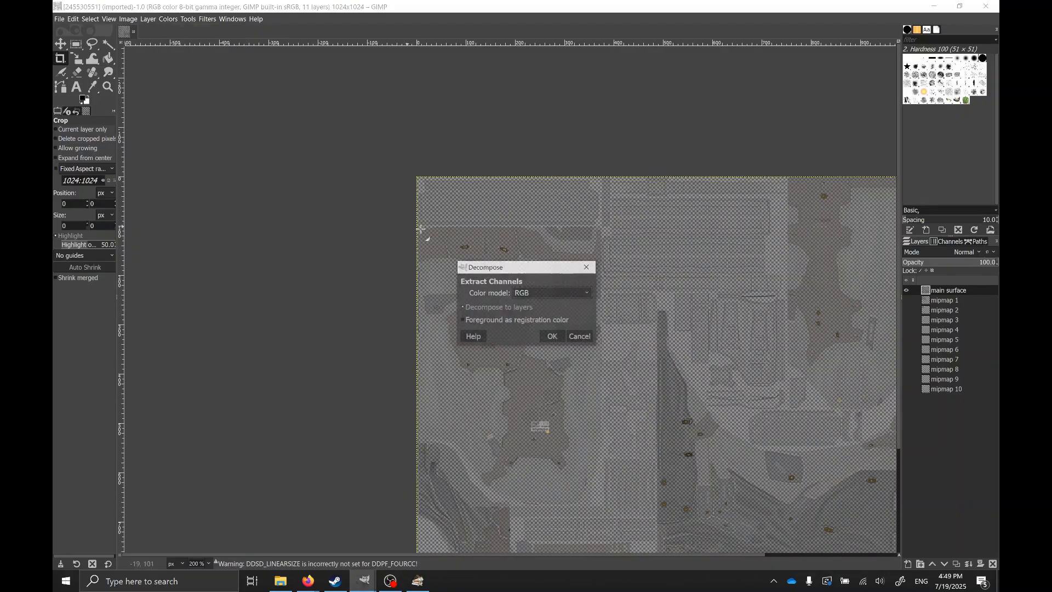
left_click(553, 335)
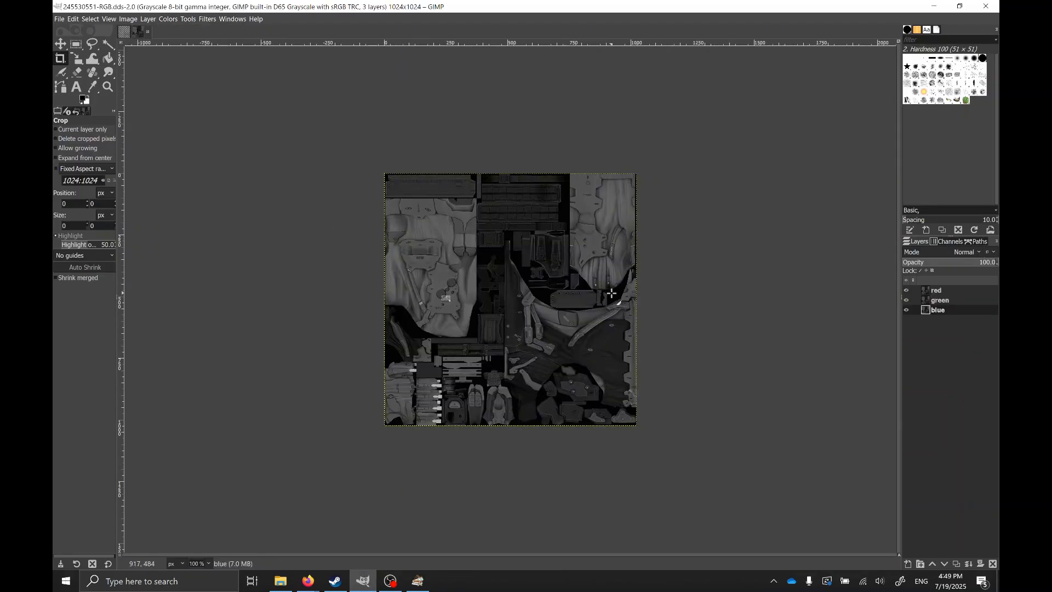
left_click(905, 289)
left_click(905, 300)
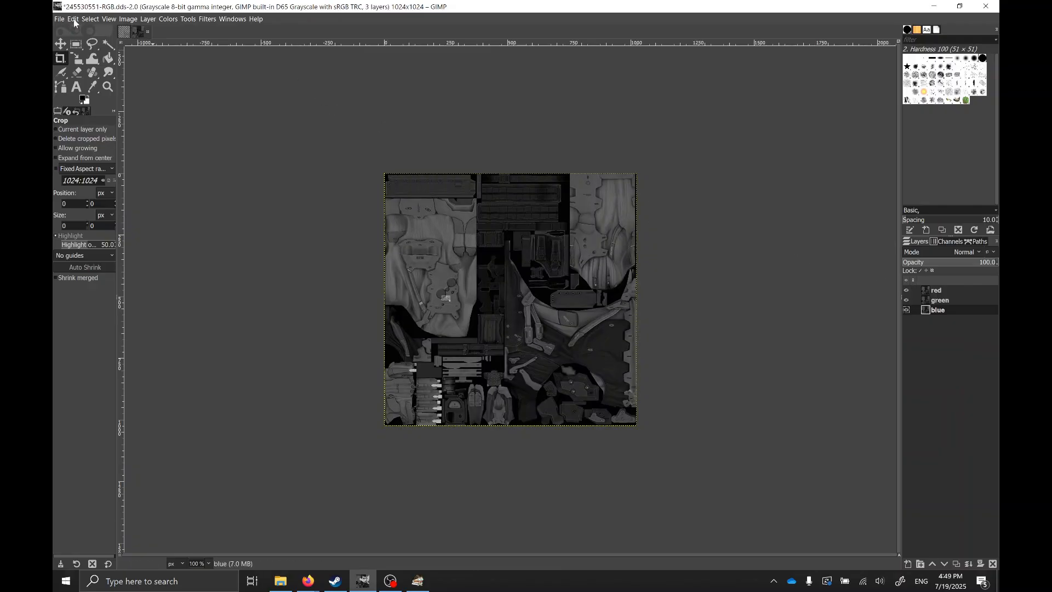
Recompose the RGB channels into the original 245530551 image and return to that image.
left_click(165, 19)
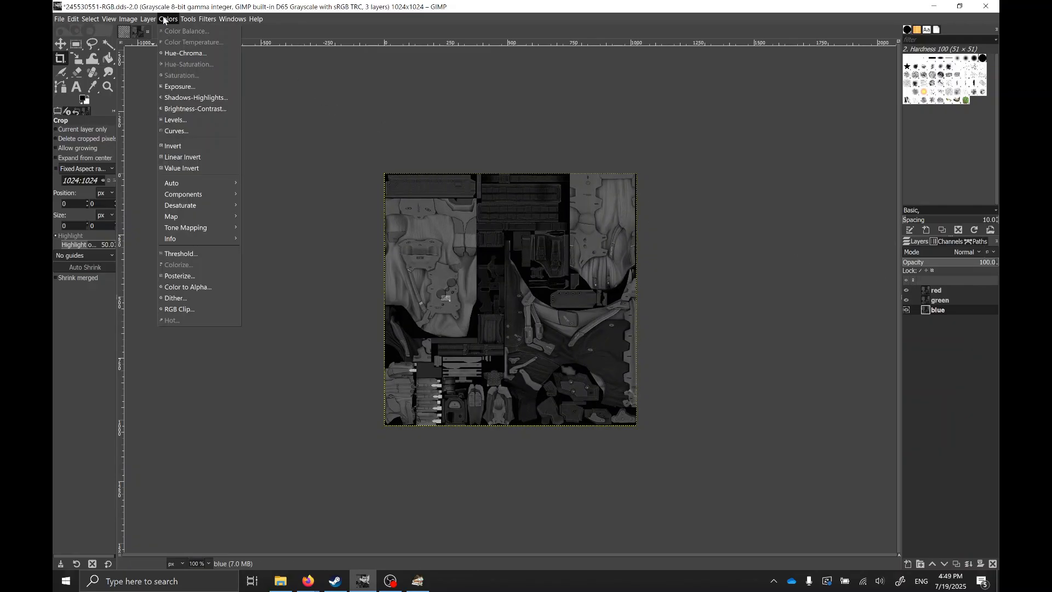
mouse_move(225, 192)
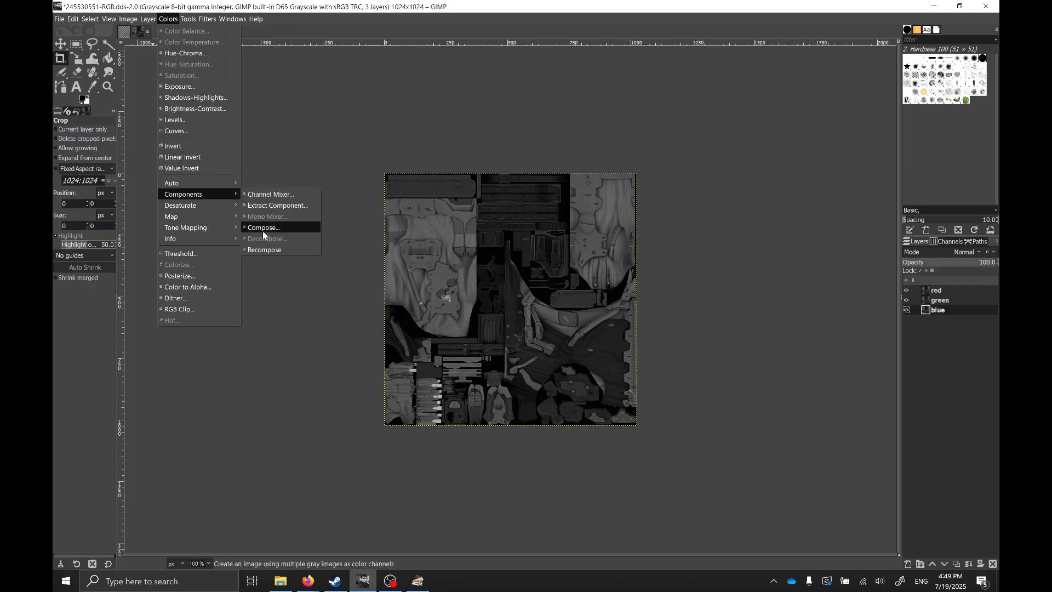
left_click(266, 250)
left_click(124, 34)
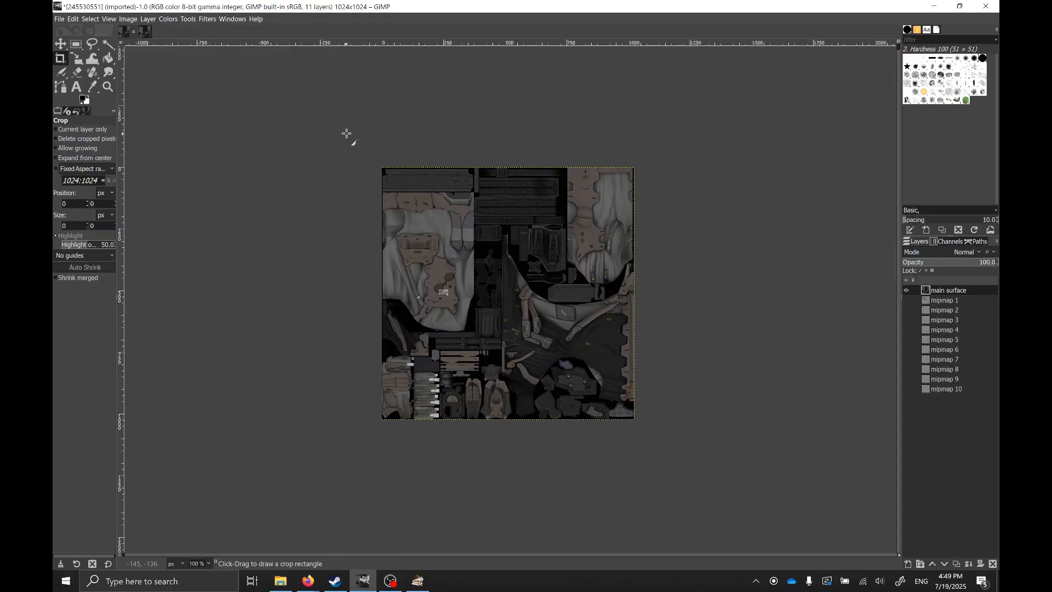
Export the recomposed texture to the textures folder as 245530551.png with the default PNG options.
left_click(60, 19)
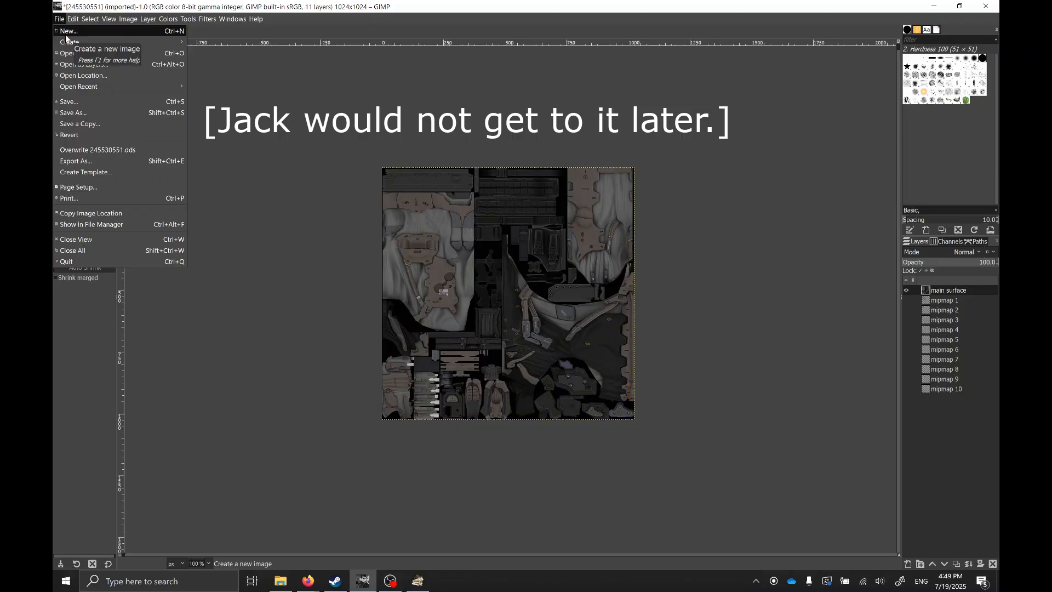
left_click(120, 162)
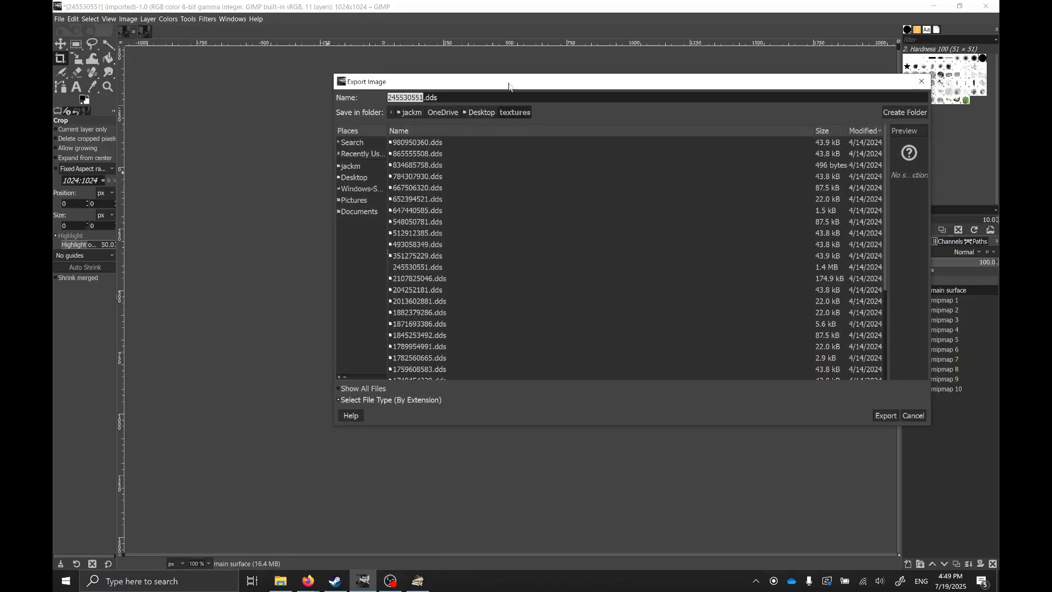
key("End")
type("png")
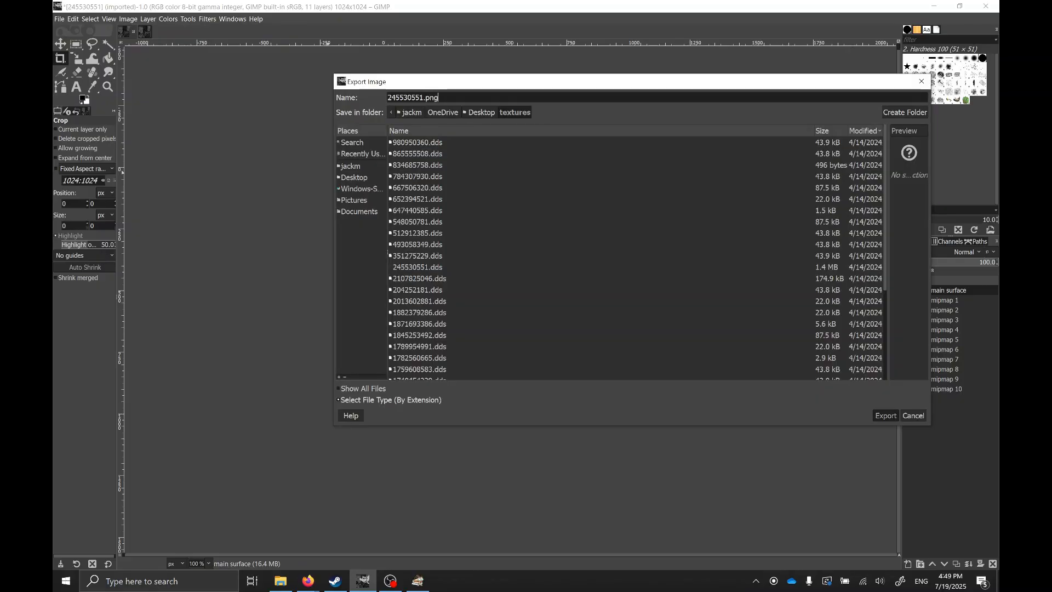
left_click(885, 415)
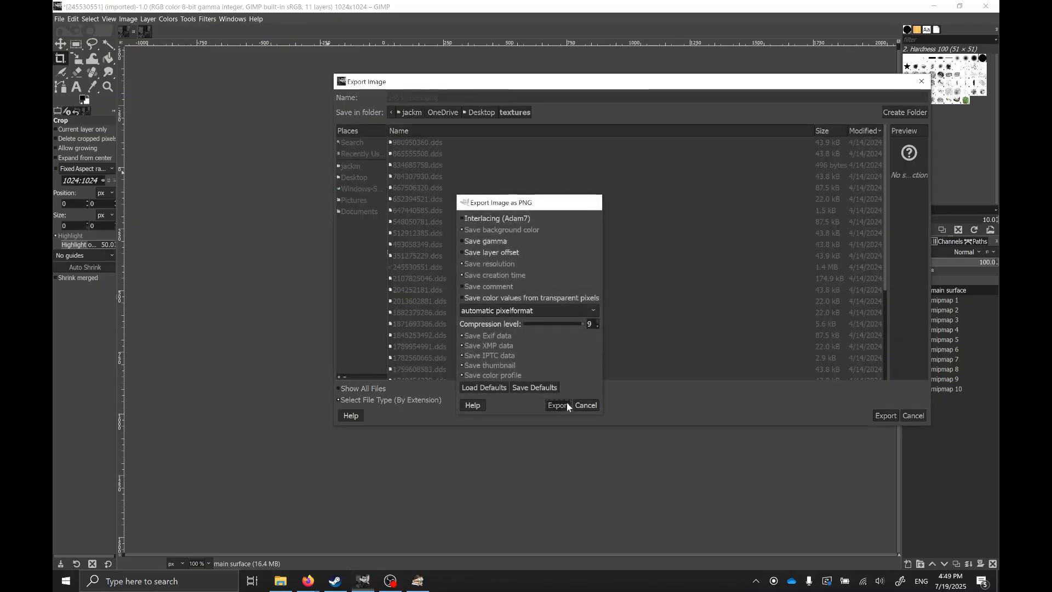
left_click(565, 404)
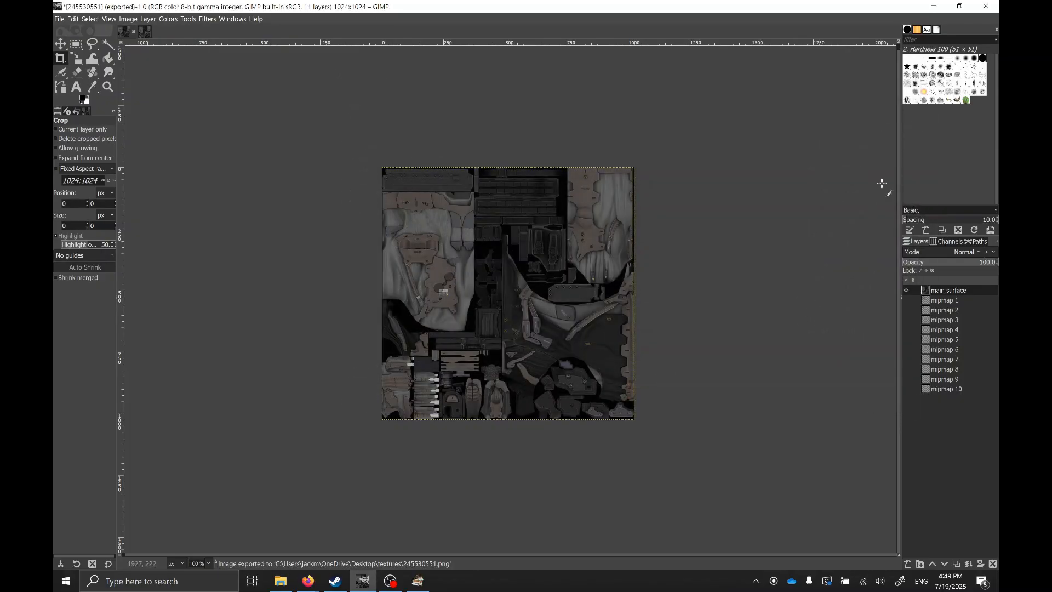
Switch back to the textures folder, place it beside the texture tool and select 245530551.png.
left_click(934, 6)
left_click_drag(642, 155, 366, 157)
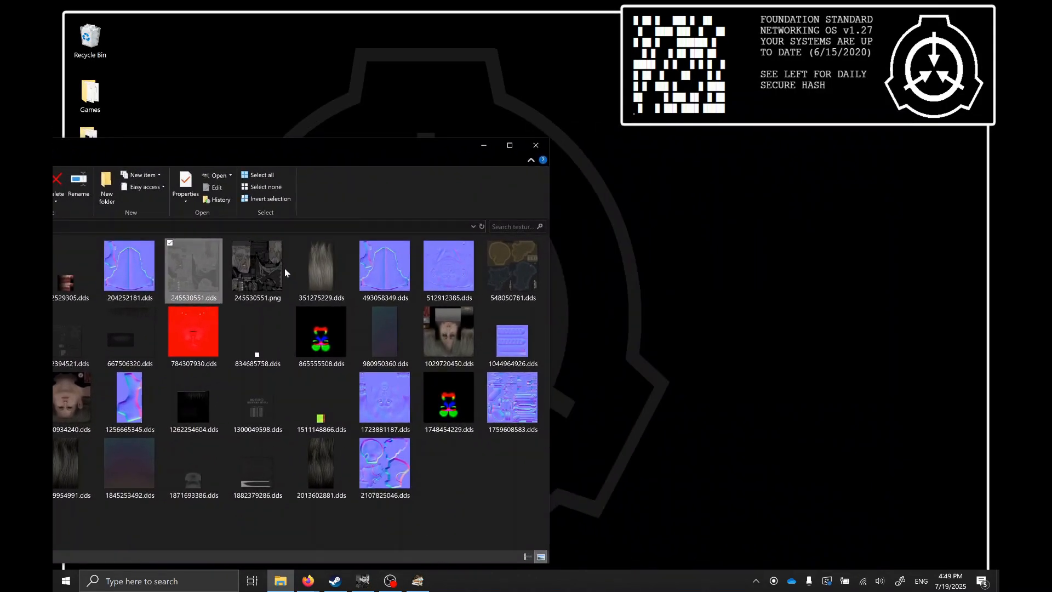
left_click(263, 273)
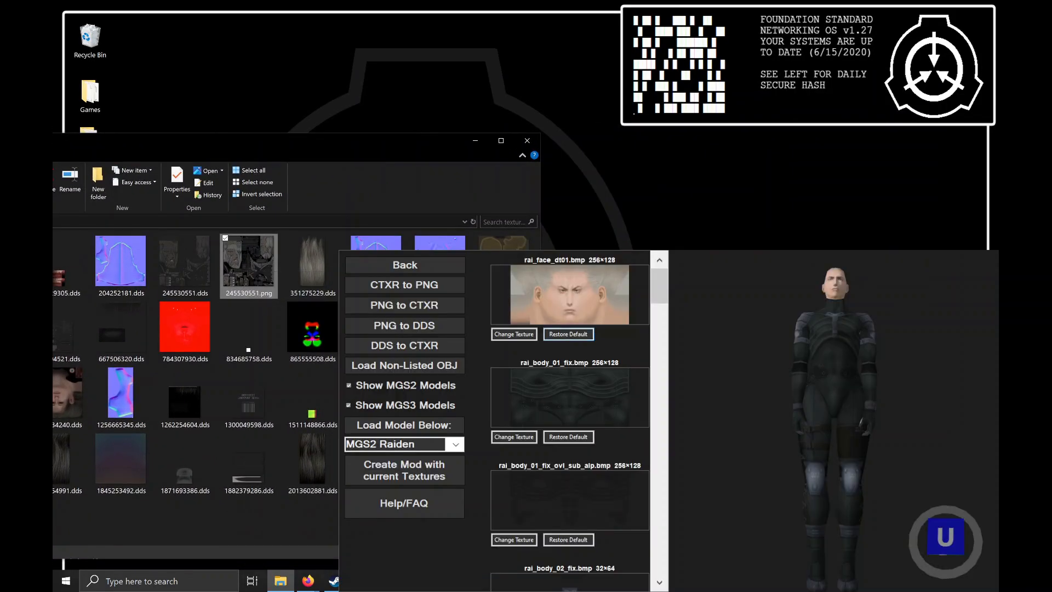
Try 245530551.png as the rai_face_dt01.bmp texture on the MGS2 Raiden model, and restore that texture's default.
left_click(521, 334)
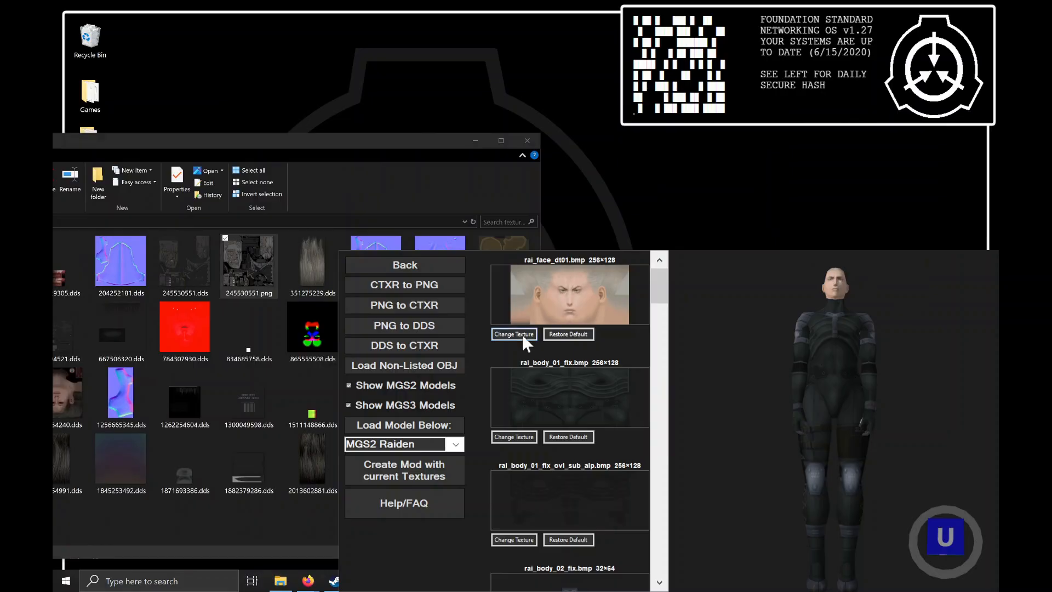
left_click_drag(569, 225, 232, 30)
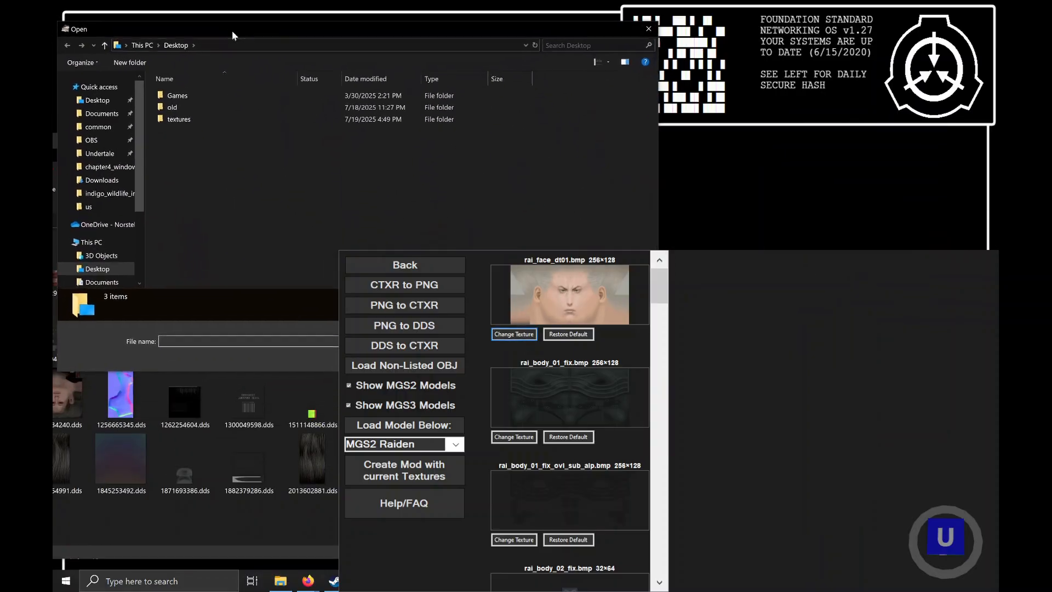
double_click(196, 115)
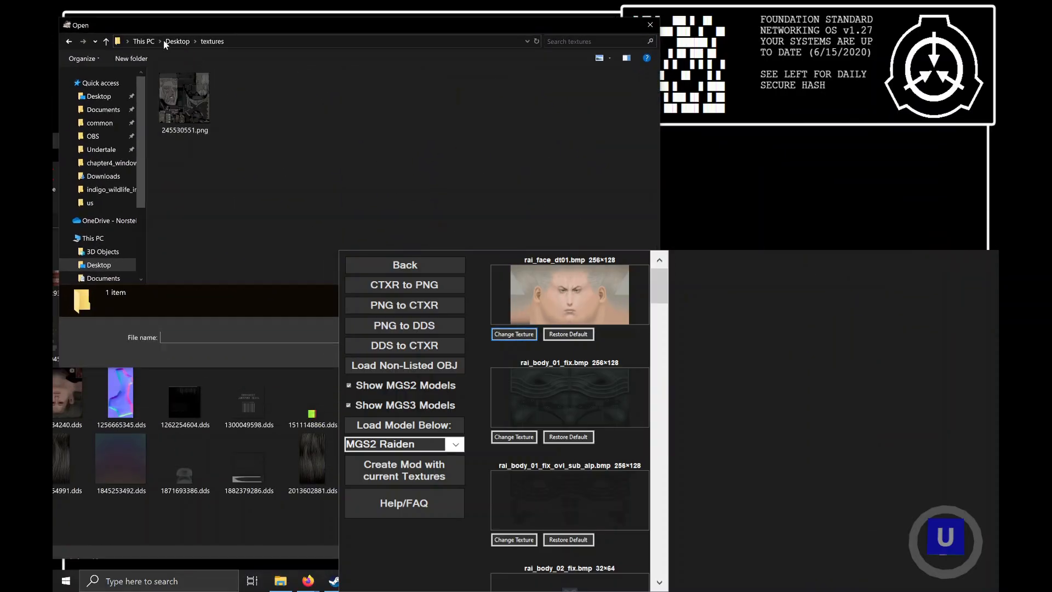
double_click(190, 116)
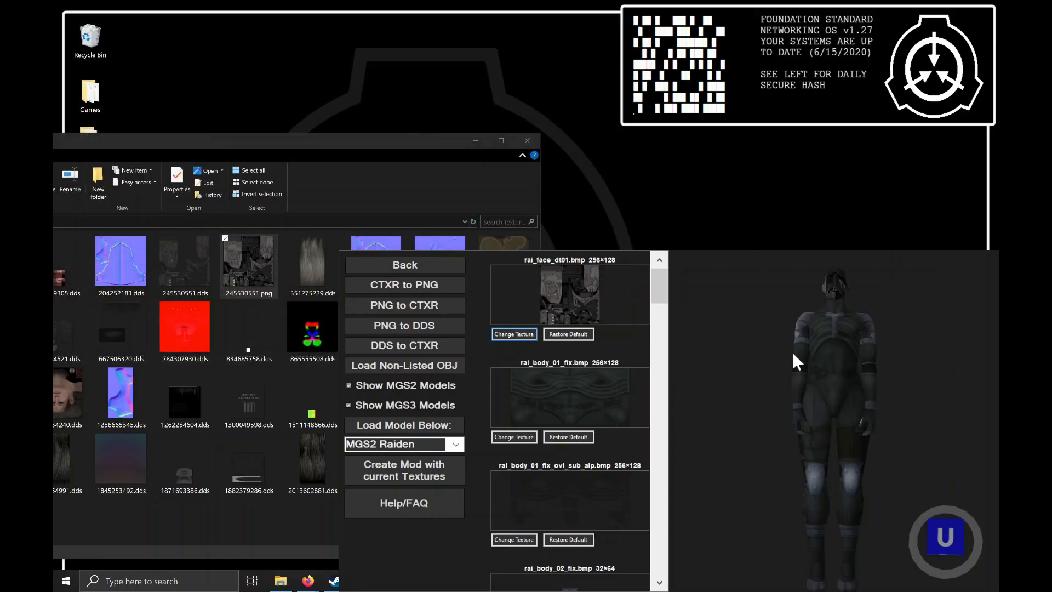
right_click_drag(825, 368, 820, 391)
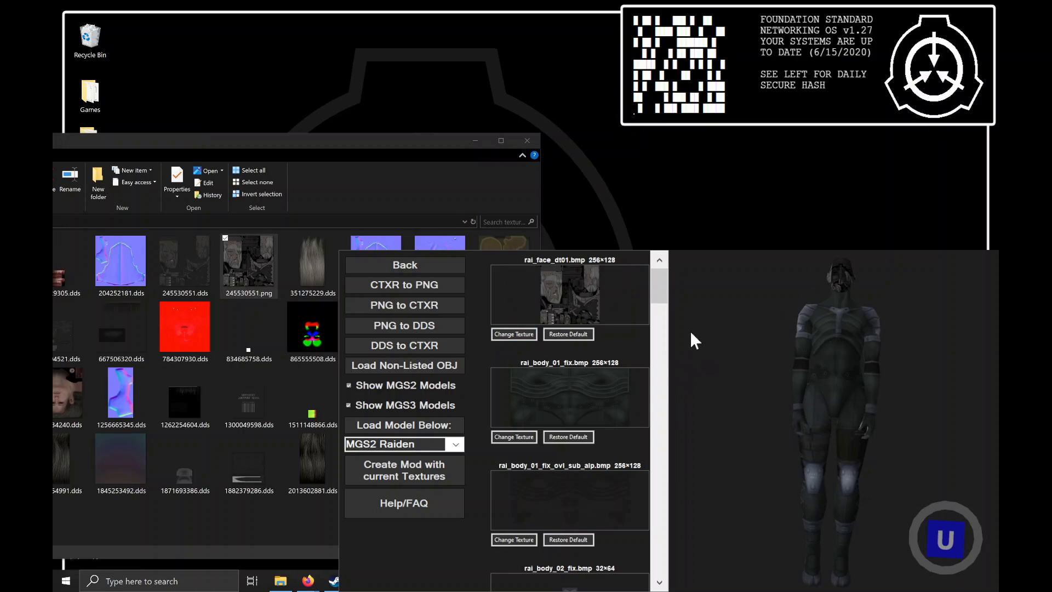
left_click(582, 332)
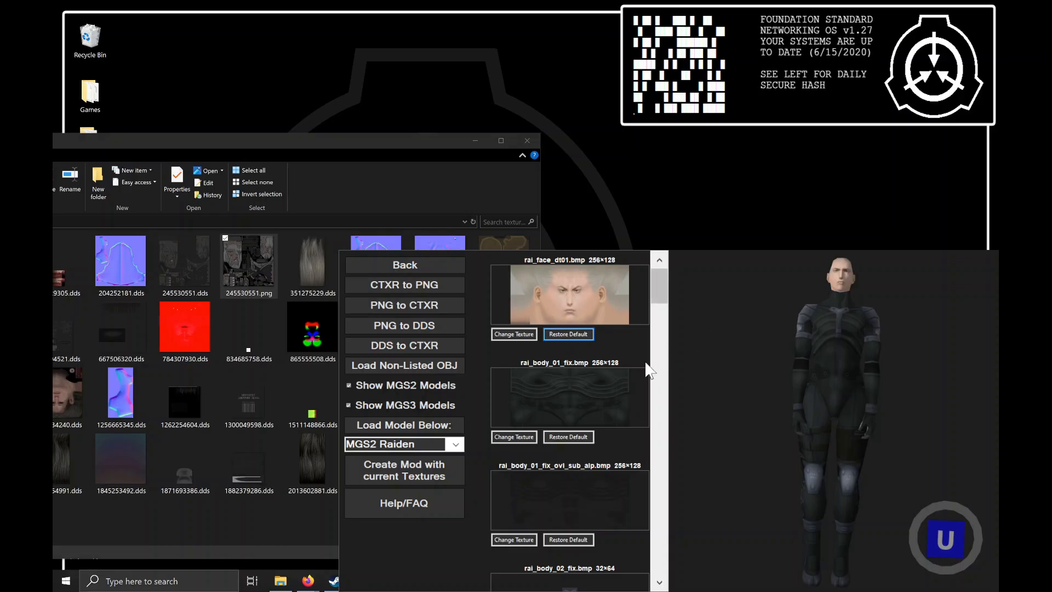
Replace the rai_body_01_fix.bmp texture with 245530551.png and check it on the Raiden model.
left_click(516, 437)
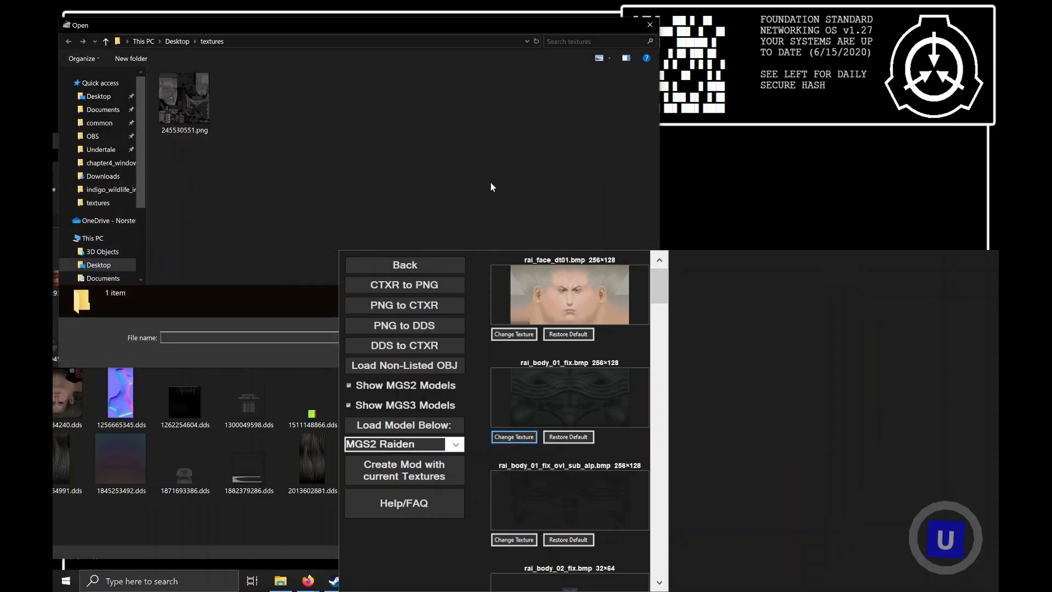
double_click(185, 105)
left_click_drag(849, 425, 880, 415)
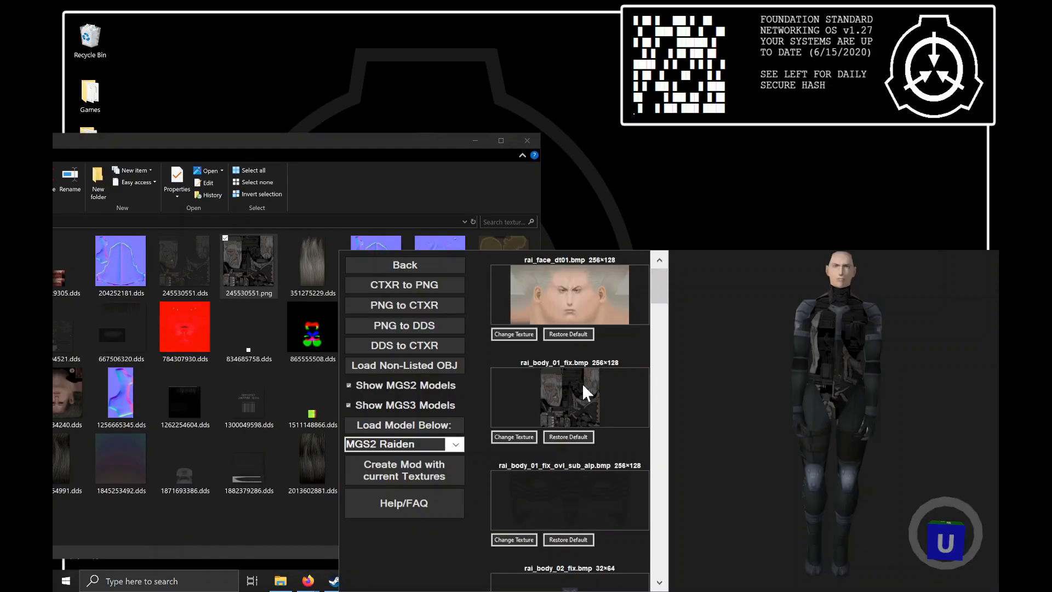
scroll(582, 383, "down", 1)
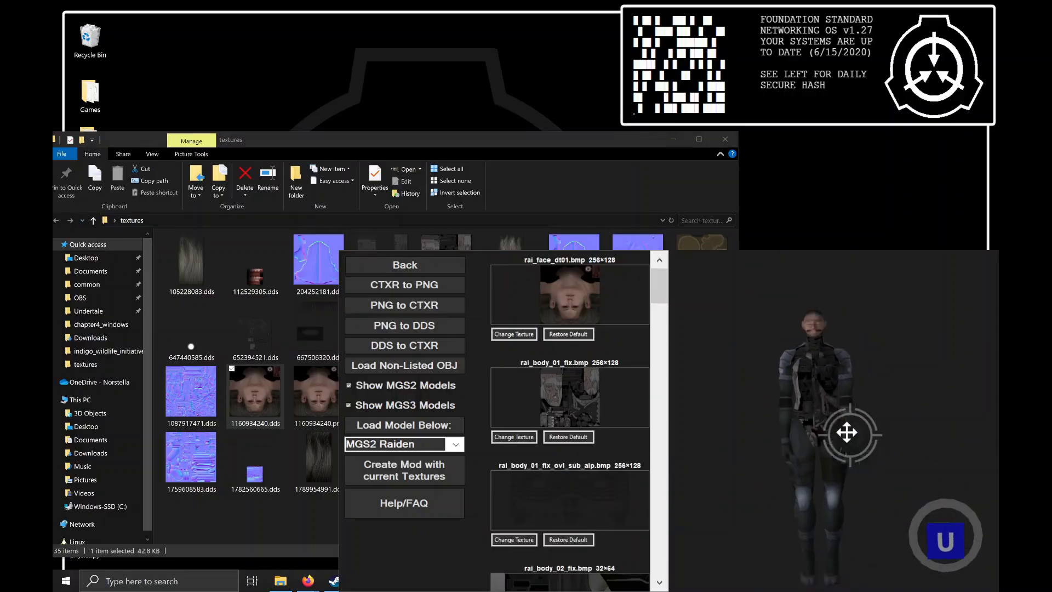
right_click_drag(847, 433, 850, 410)
scroll(555, 355, "down", 7)
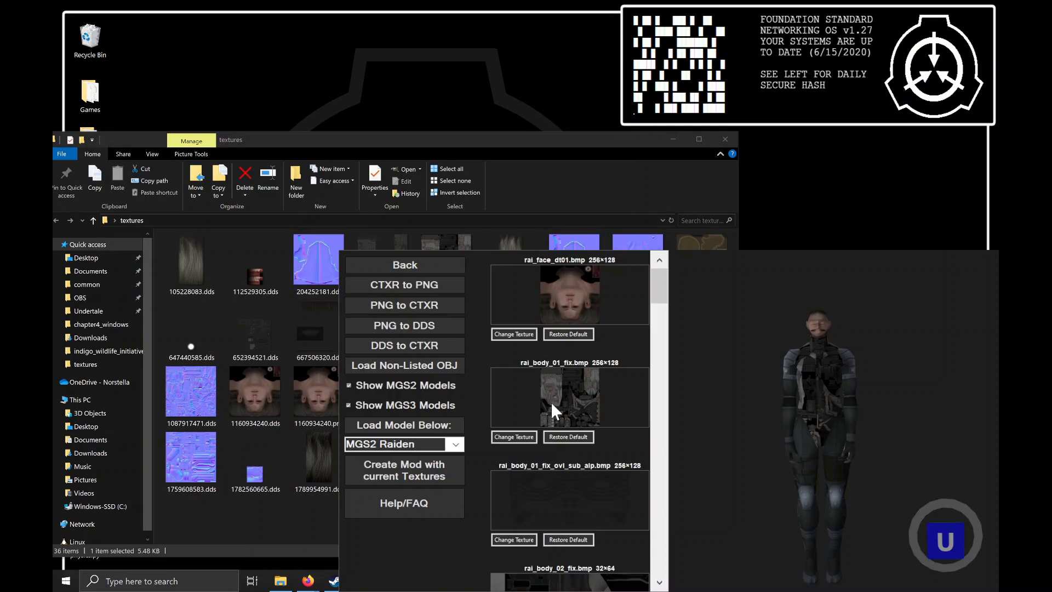
scroll(550, 402, "down", 5)
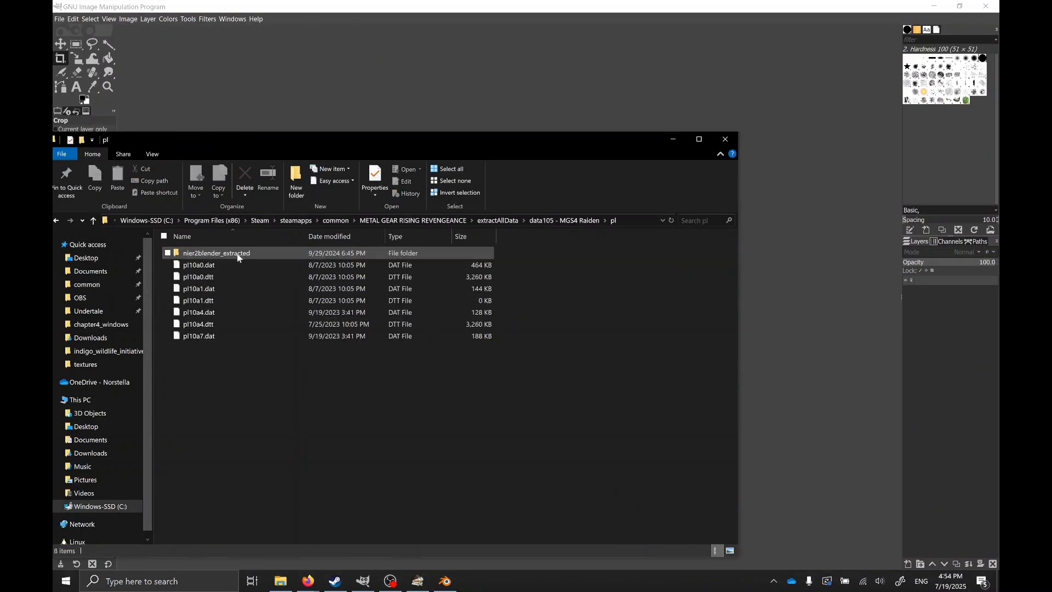
Browse the extracted MGS4 Raiden textures of pl10a4.dat for the visor's gradient image, and check the helmet's _10FR-1 material in Blender.
double_click(234, 251)
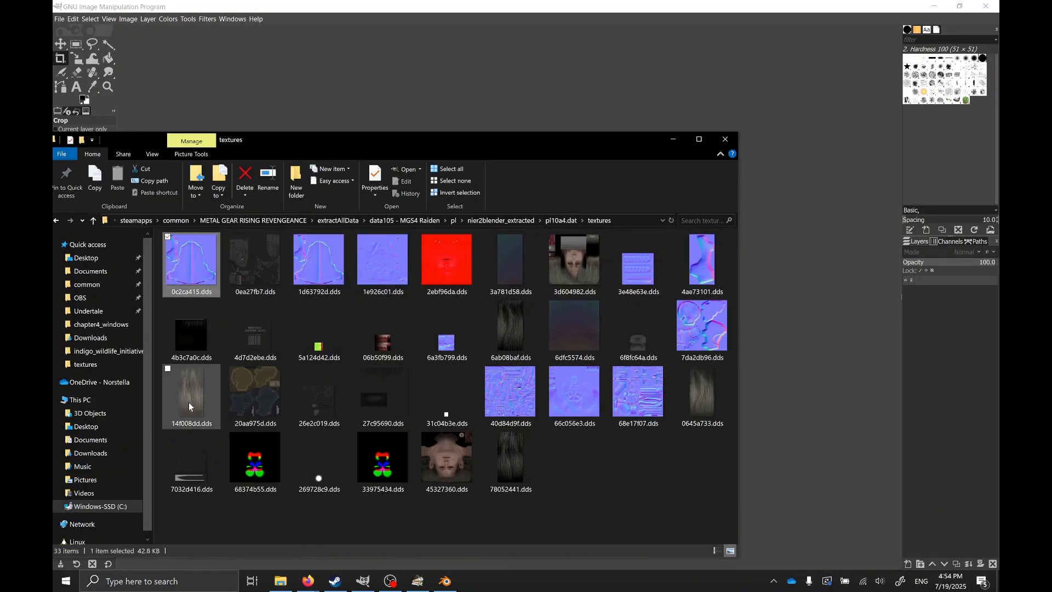
left_click(661, 401, "shift")
left_click(600, 484)
left_click(521, 266)
left_click(560, 220)
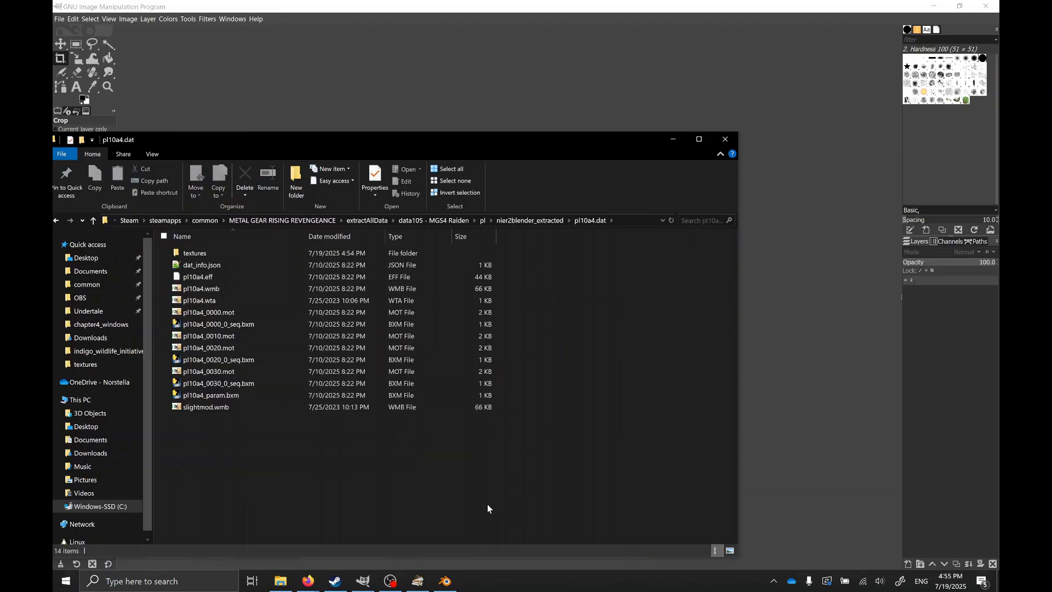
key("alt+Left")
left_click(574, 329)
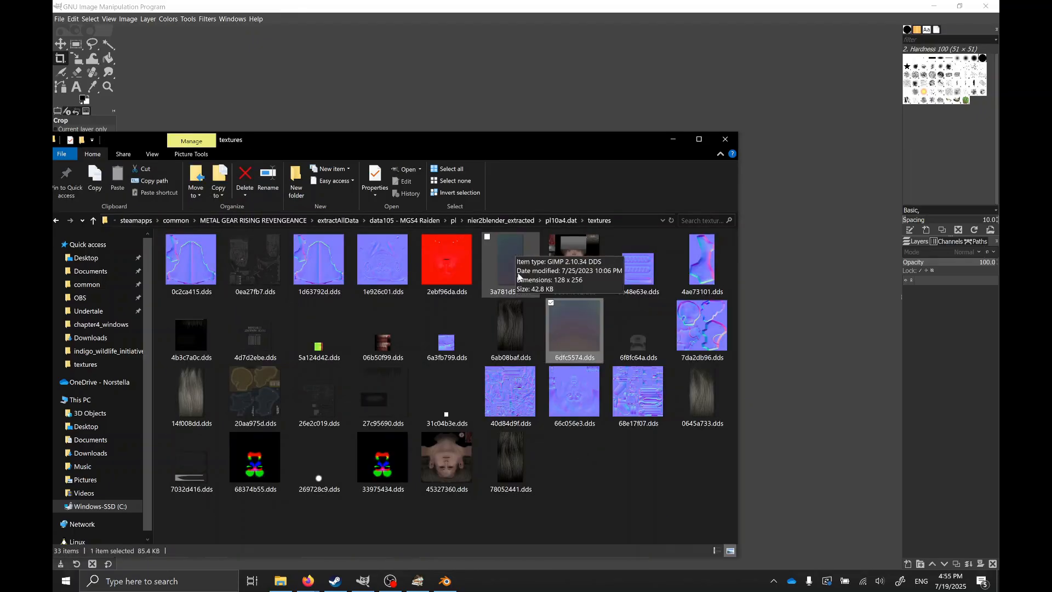
left_click(509, 463)
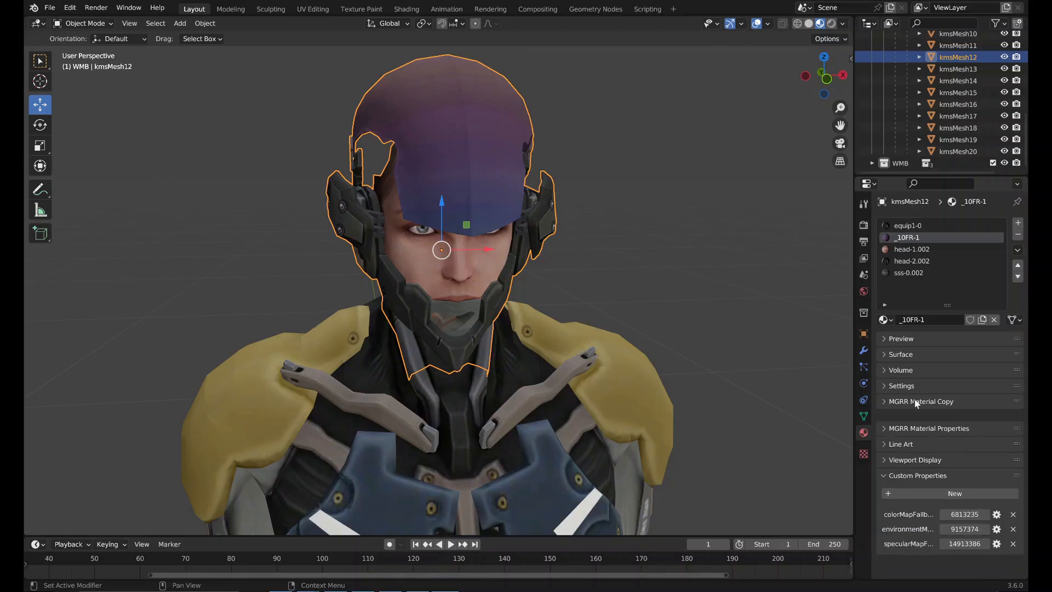
double_click(921, 394)
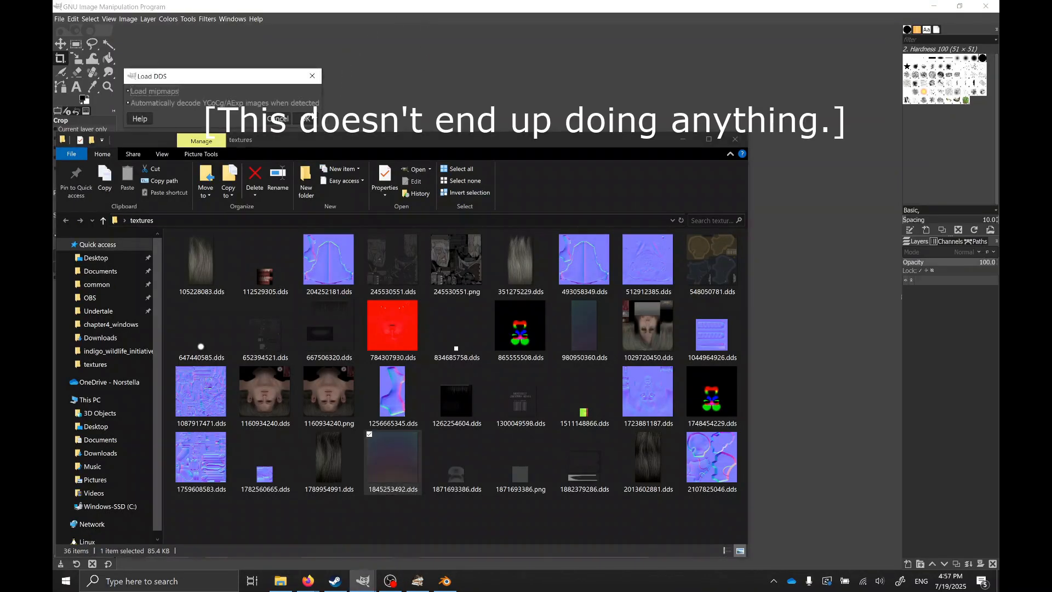
Load 1845253492.dds in GIMP and export it to the textures folder as 1845253492.png with the default PNG options.
left_click(310, 116)
scroll(508, 302, "up", 4, "ctrl")
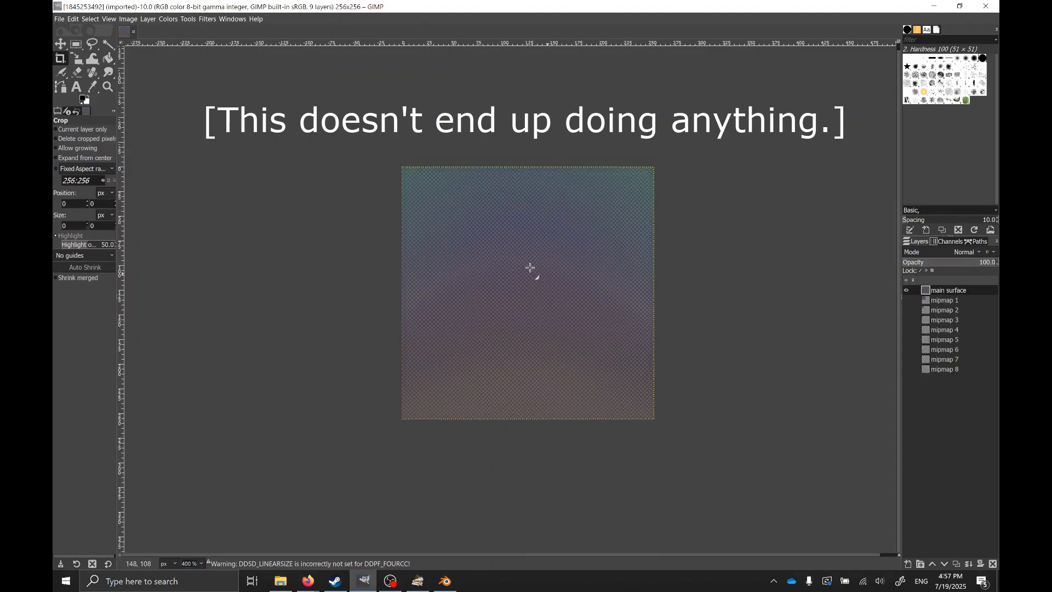
left_click(60, 19)
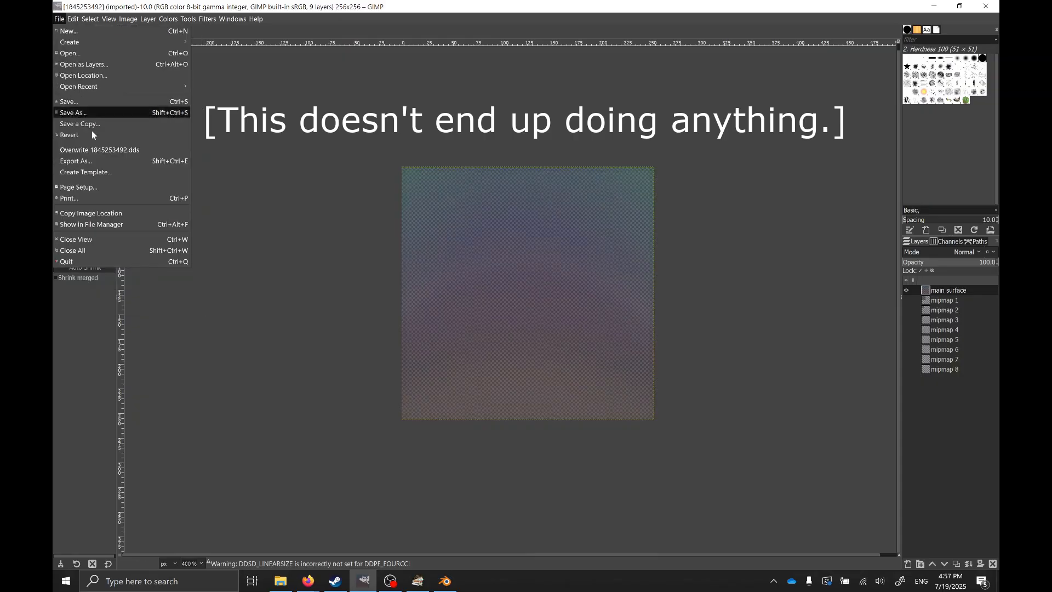
left_click(75, 160)
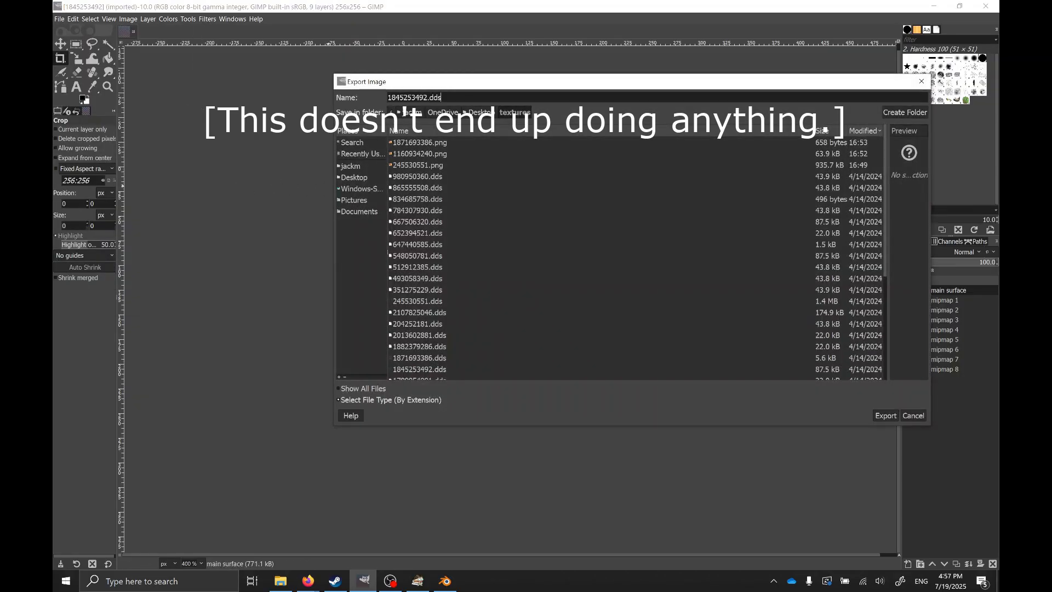
key("Return")
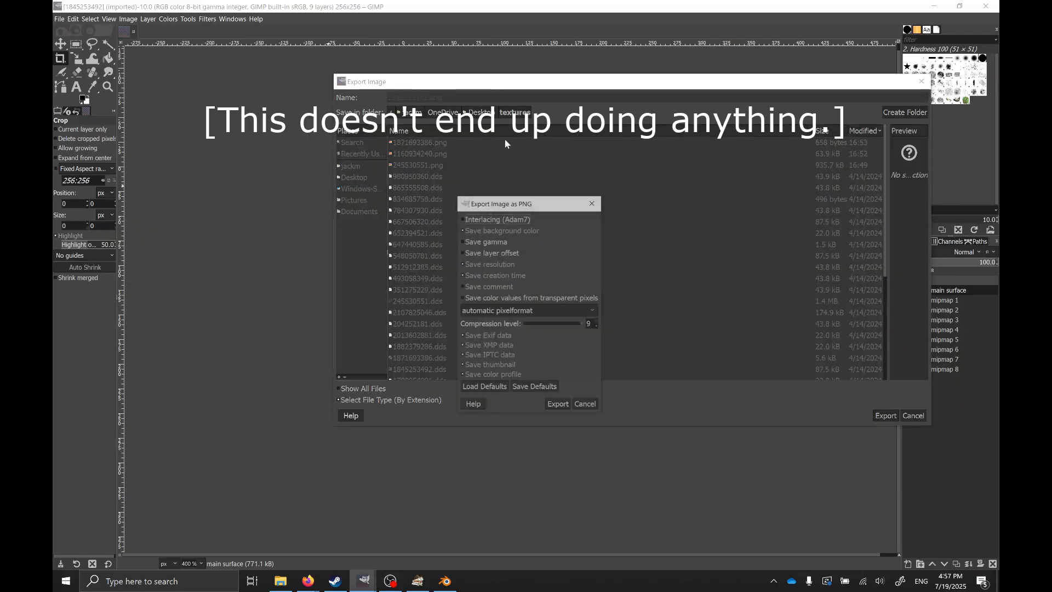
left_click(564, 404)
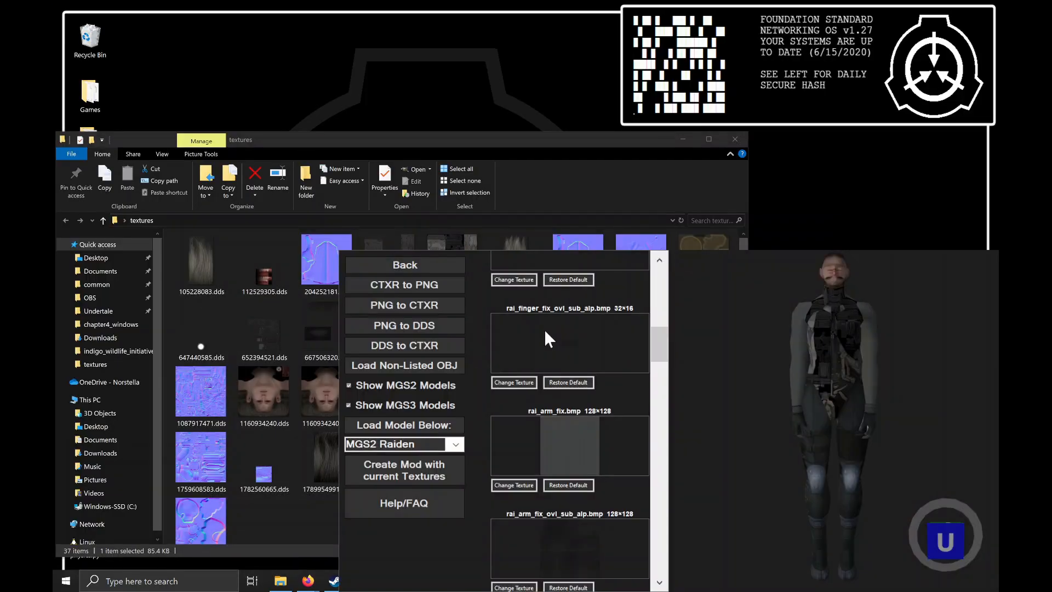
Replace the rai_finger_fix.bmp texture with 1845253492.png in the texture tool and inspect the model's hands.
scroll(544, 330, "up", 8)
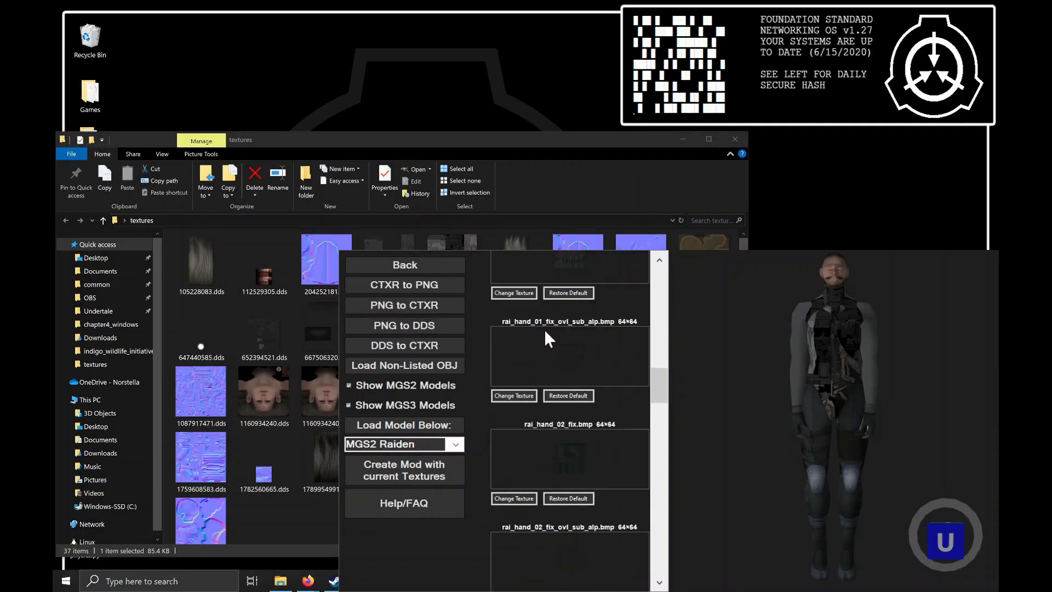
left_click_drag(657, 281, 656, 324)
left_click(503, 410)
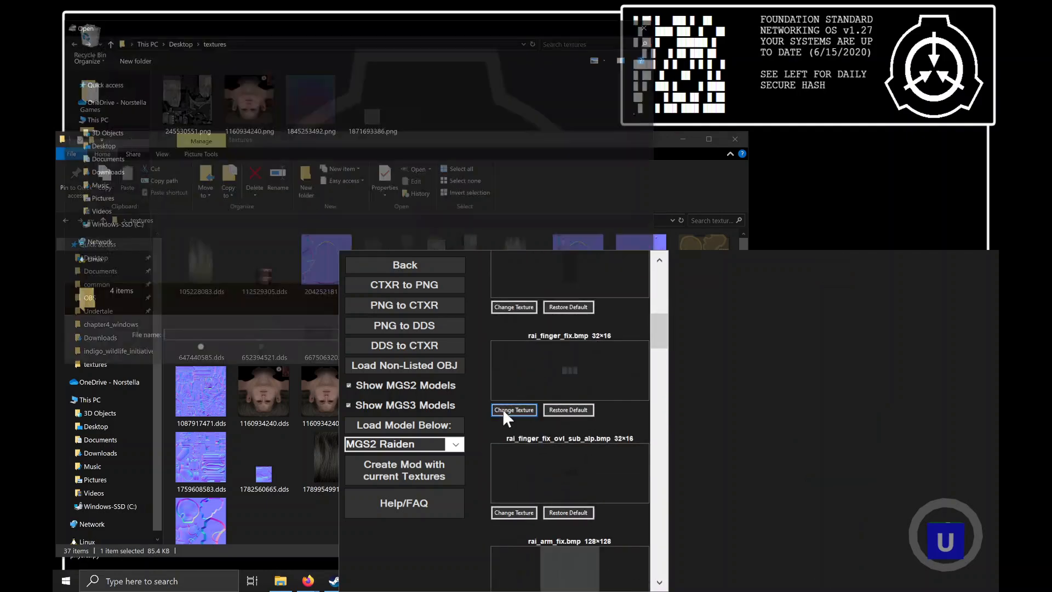
mouse_move(806, 433)
right_mouse_down()
mouse_move(875, 364)
mouse_move(810, 389)
mouse_move(804, 411)
right_mouse_up()
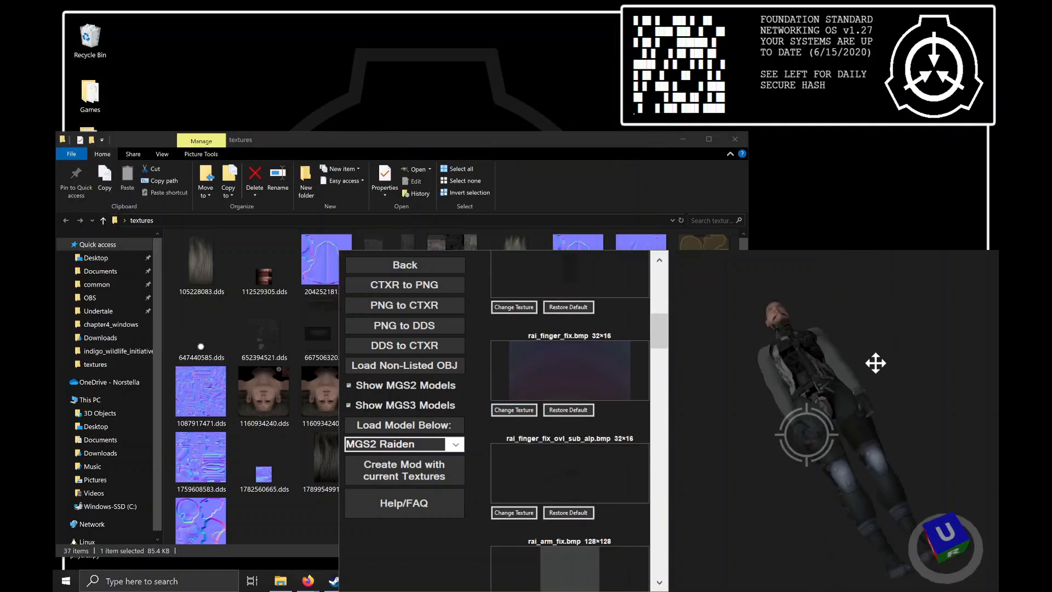
scroll(861, 389, "up", 6)
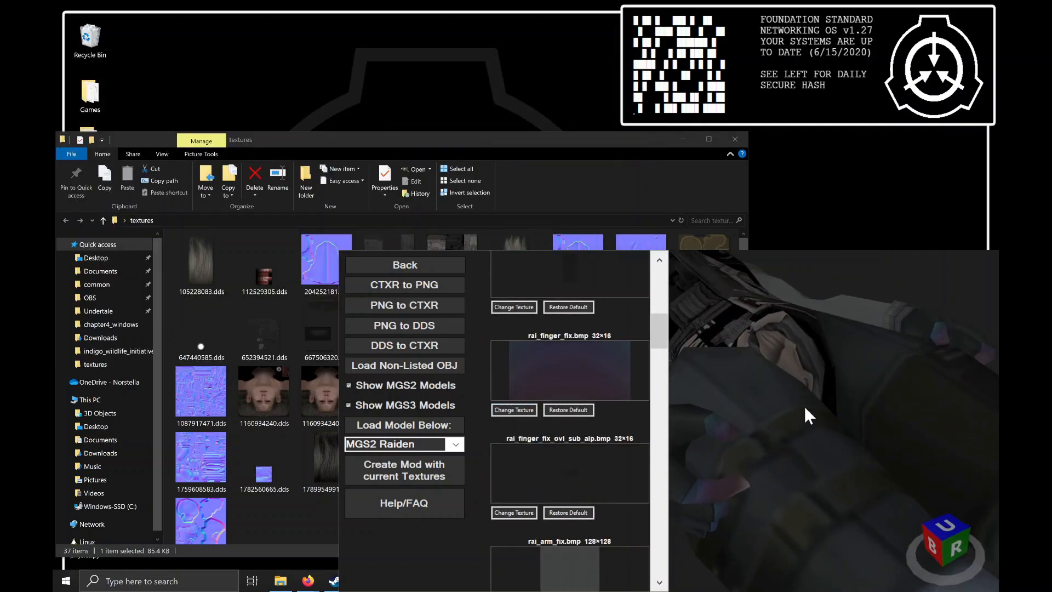
scroll(863, 454, "down", 4)
right_click_drag(864, 459, 849, 476)
scroll(849, 476, "down", 5)
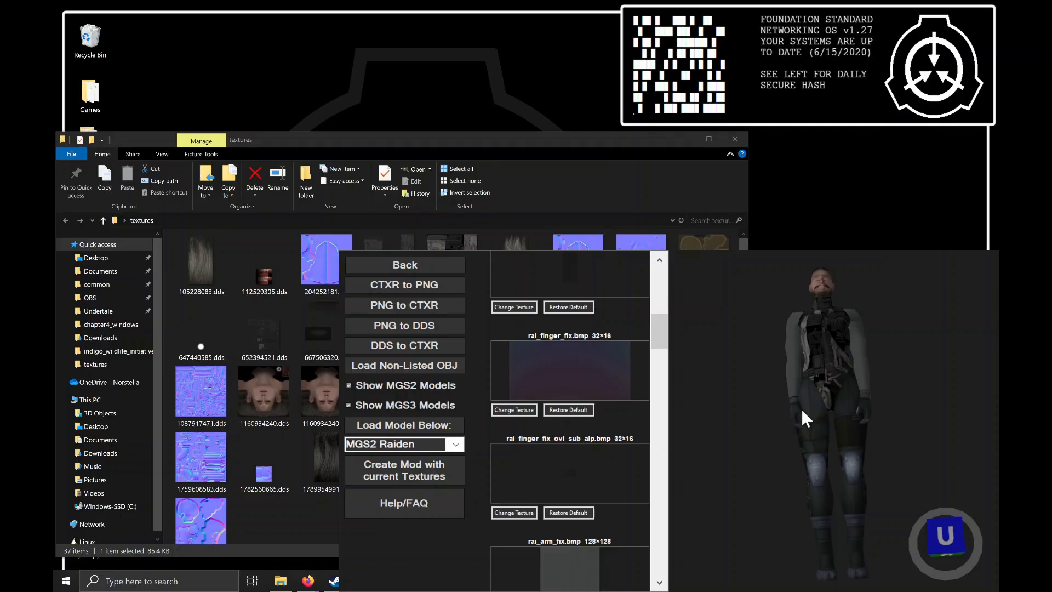
Load 980950360.dds from the textures folder into GIMP and export it as 980950360.png with the default PNG options.
left_click(280, 581)
left_click(363, 581)
key("alt+Tab")
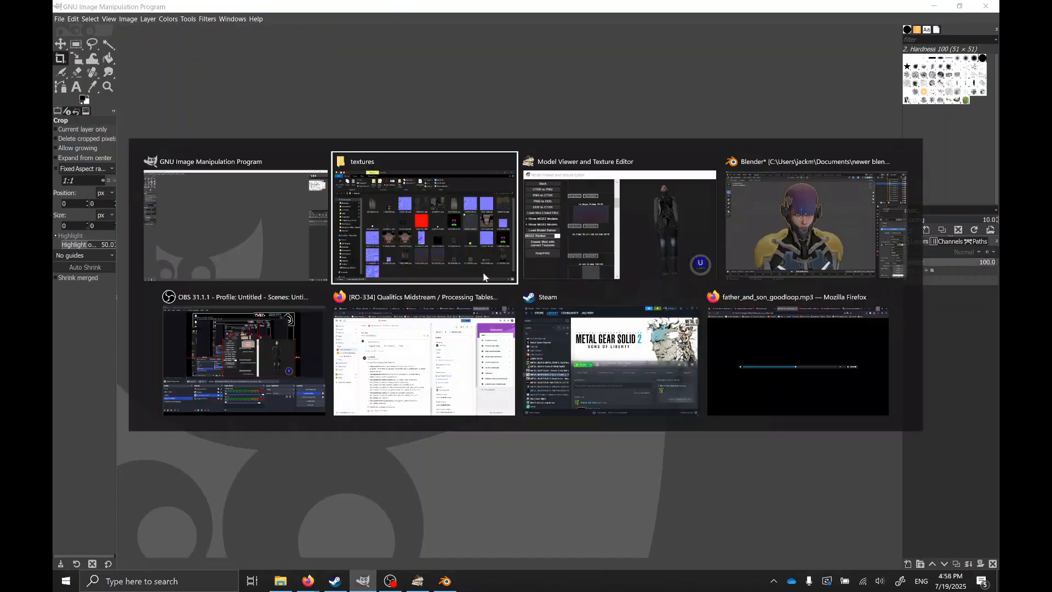
left_click_drag(575, 331, 466, 87)
left_click(252, 64)
left_click(60, 20)
left_click(76, 161)
key("Return")
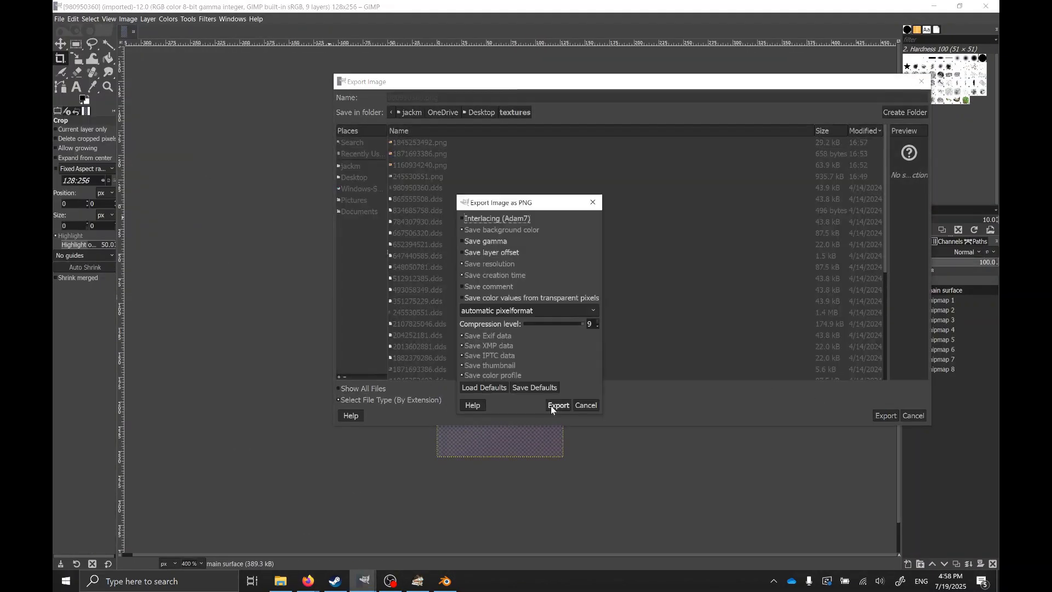
left_click(553, 403)
Select 548050781.dds in the textures folder, compare it with the shoulder guard's gurd-1 material in Blender, and return to the texture tool.
key("alt+Tab")
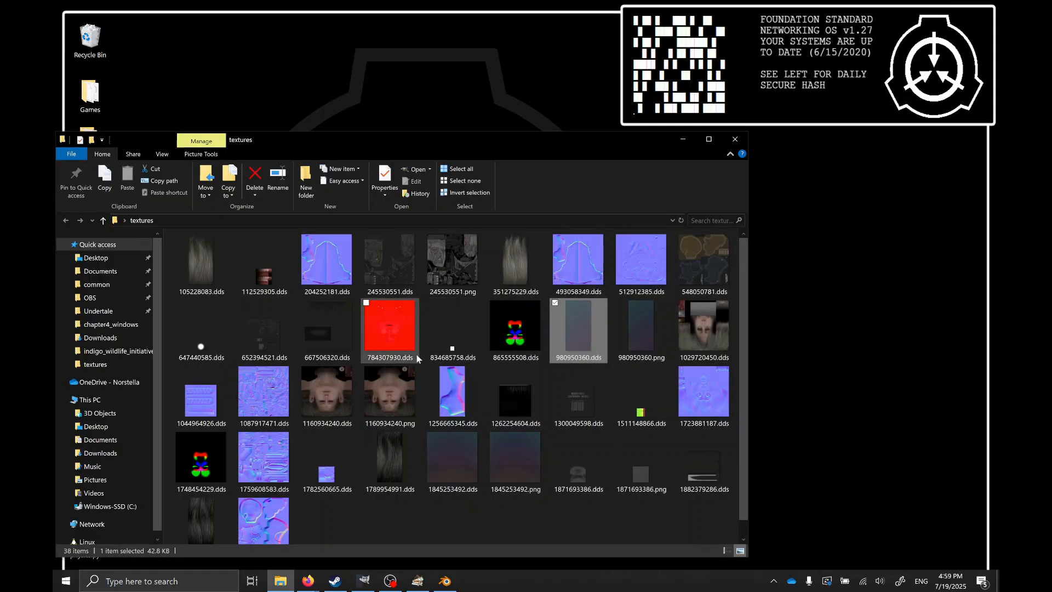
left_click(704, 263)
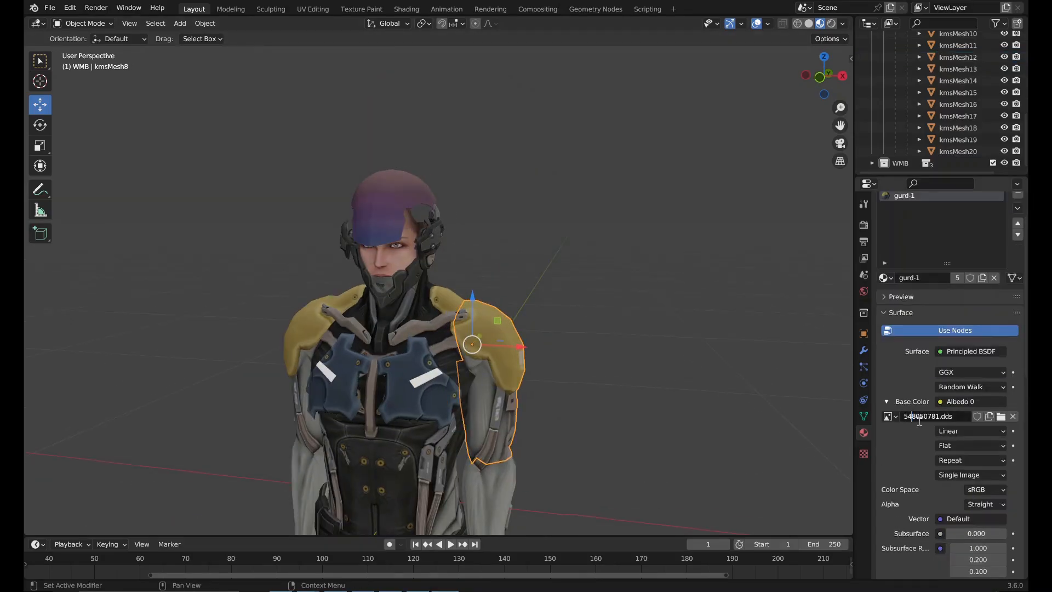
left_click(417, 581)
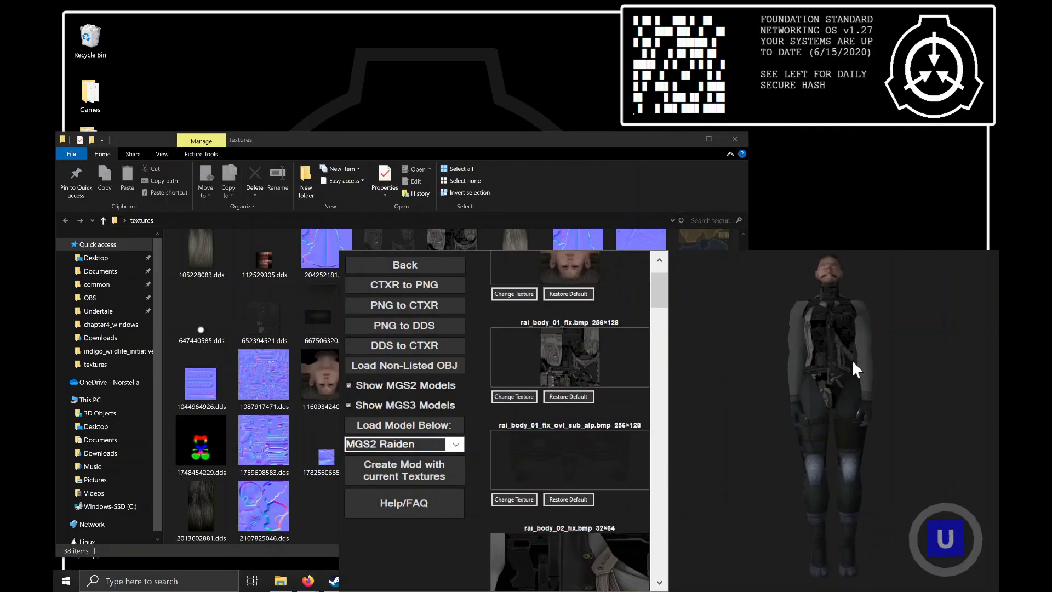
Locate gimp-console-2.10.exe within the AppData Local folders for the texture tool and finish creating the mod with the current textures.
left_click_drag(285, 40, 323, 111)
left_click(234, 128)
left_click(230, 129)
left_click(272, 130)
scroll(300, 222, "down", 14)
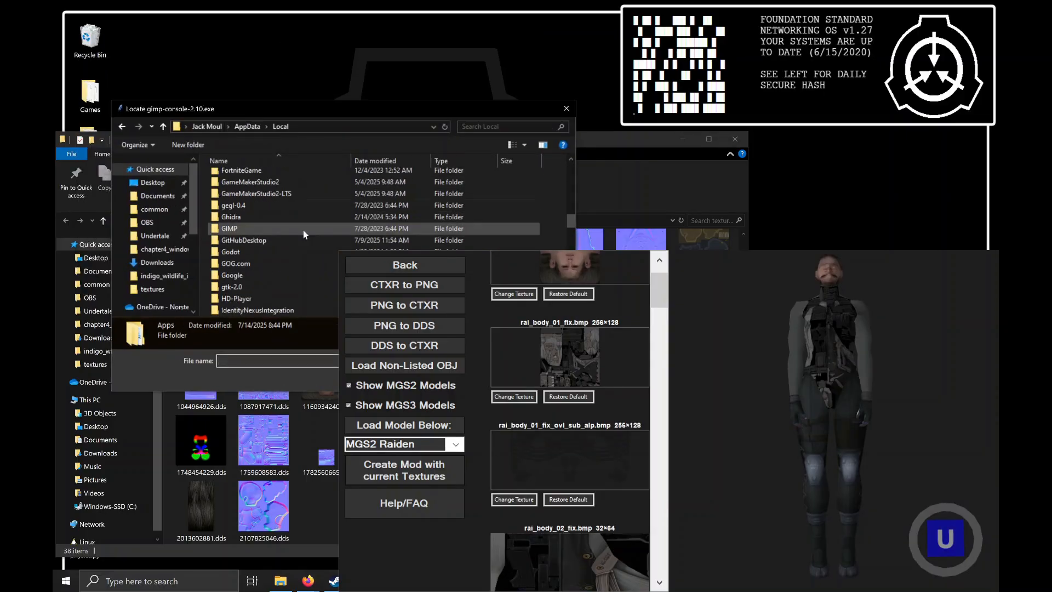
scroll(304, 230, "down", 12)
double_click(267, 272)
double_click(263, 212)
double_click(263, 189)
left_click(272, 223)
double_click(272, 224)
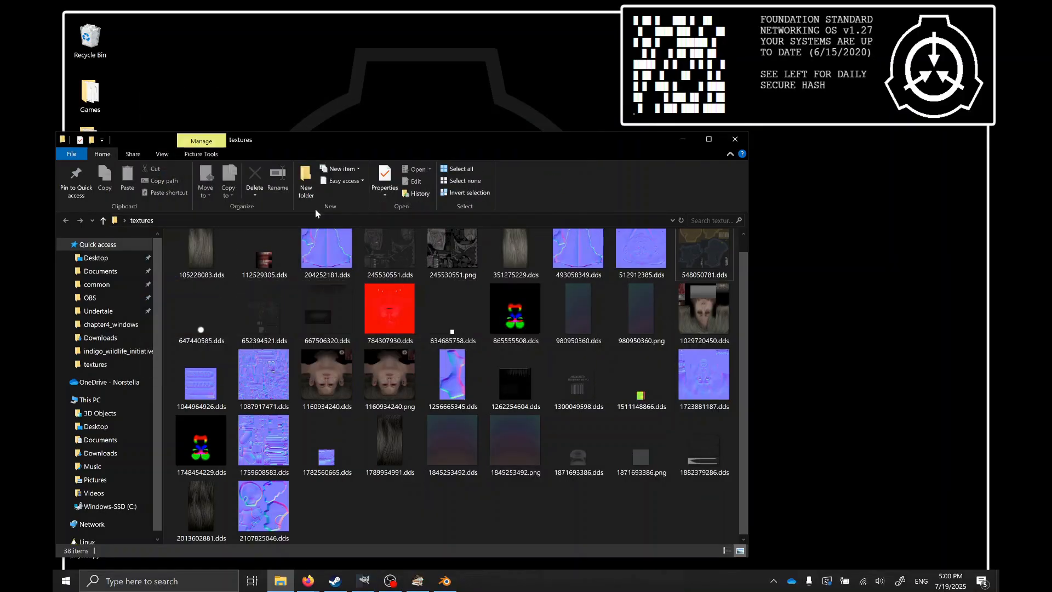
double_click(324, 199)
left_click(596, 328)
Open the mgs4raiden mod's textures\flatlist\ovr_stm\_win folder under MGS2 Mods in the MGS Mod Manager and Trainer documents folder.
left_click(100, 271)
double_click(247, 394)
double_click(244, 265)
double_click(241, 258)
double_click(241, 258)
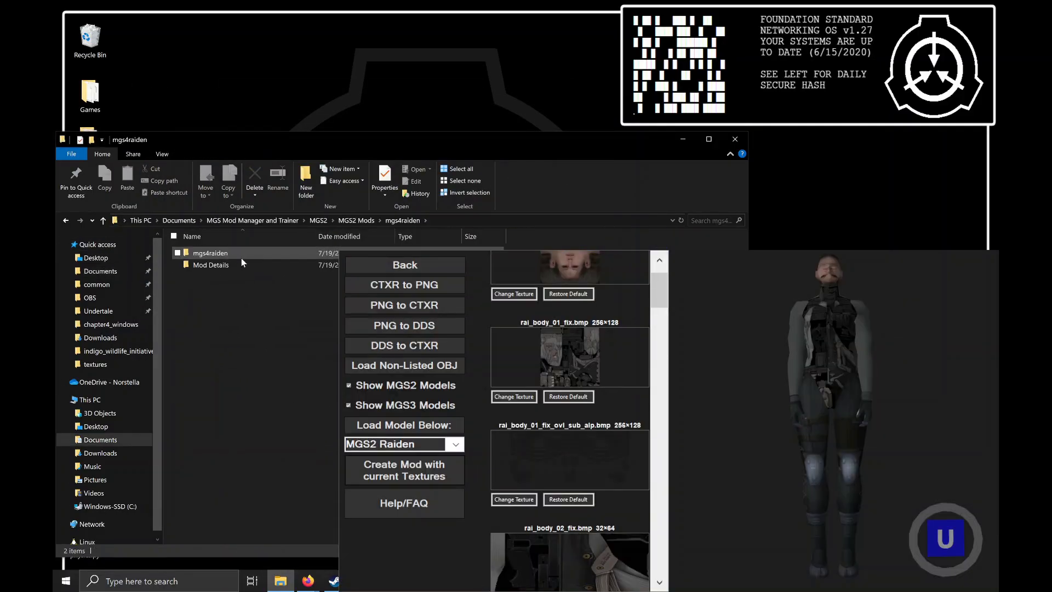
double_click(241, 255)
double_click(241, 255)
left_click(278, 254)
left_click(278, 323)
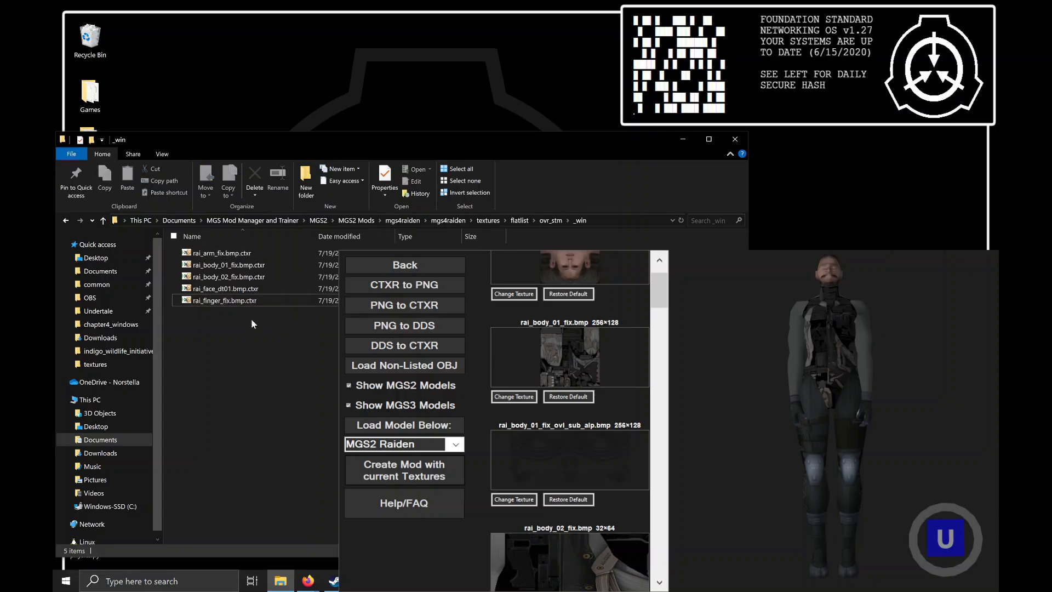
Duplicate rai_finger_fix.bmp.ctxr in the mod's _win folder and name the copy rai_hi_mtf_alp_ovl.bmp.ctxr.
left_click(252, 302)
key("ctrl+c")
key("ctrl+v")
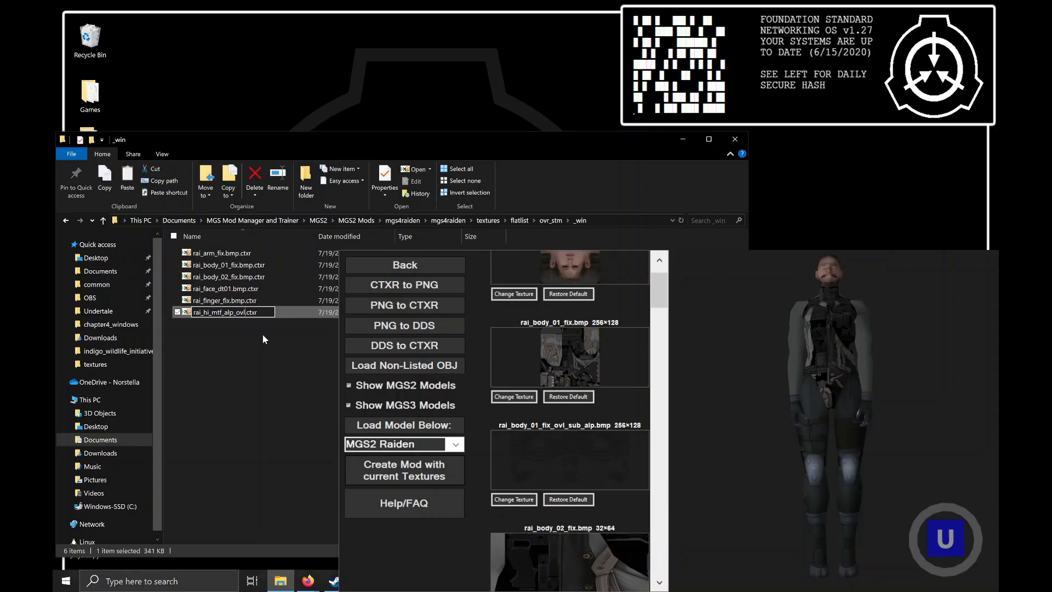
Load 548050781.dds from the textures folder into GIMP and export it as 548050781.png.
left_click(362, 580)
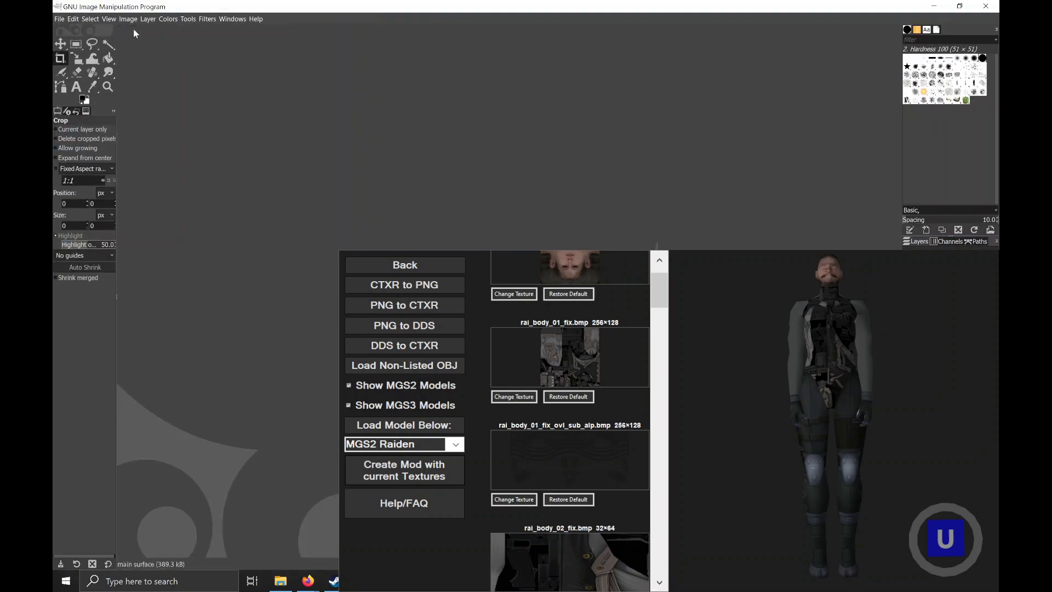
left_click(280, 580)
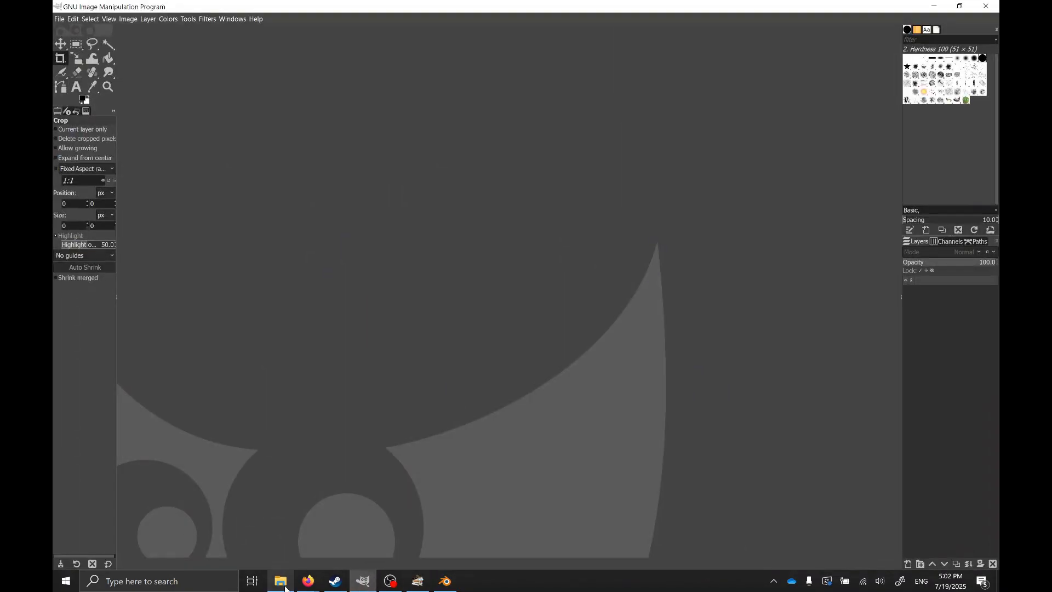
left_click(280, 582)
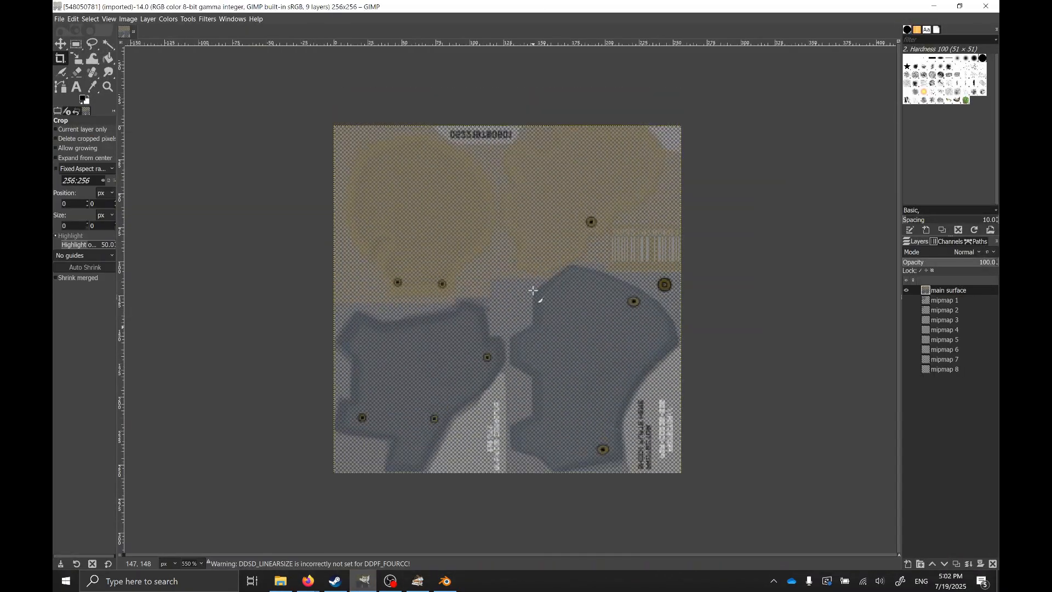
key("ctrl+shift+e")
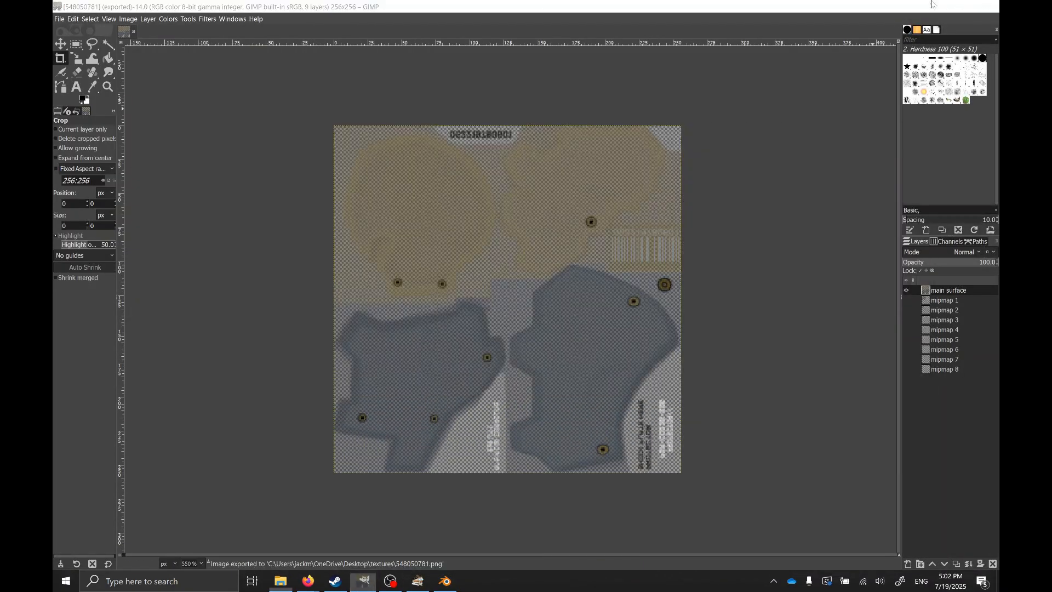
left_click(931, 4)
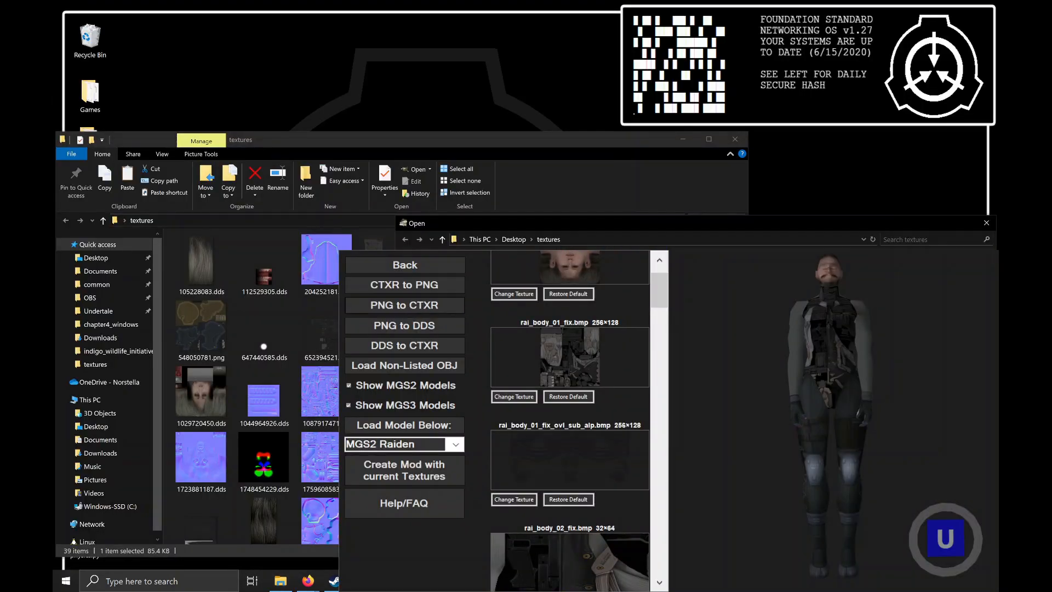
Convert 548050781.png to CTXR and store it in the mgs4raiden mod's _win folder as rai_hi_eye2.ctxr.
left_click(100, 439)
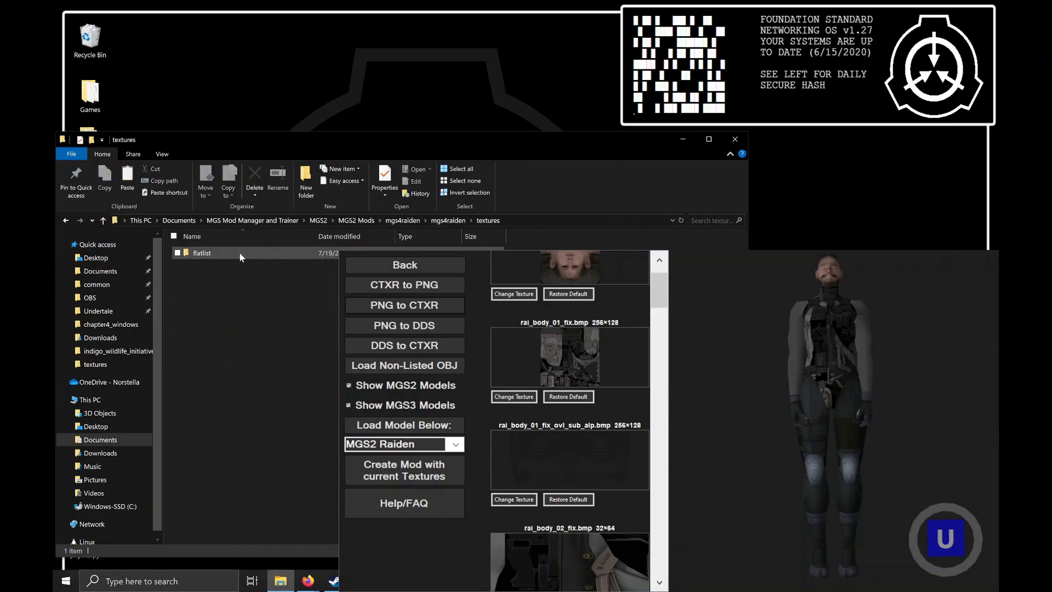
key("F2")
type("rai_hi_eye2.ctxr")
key("Return")
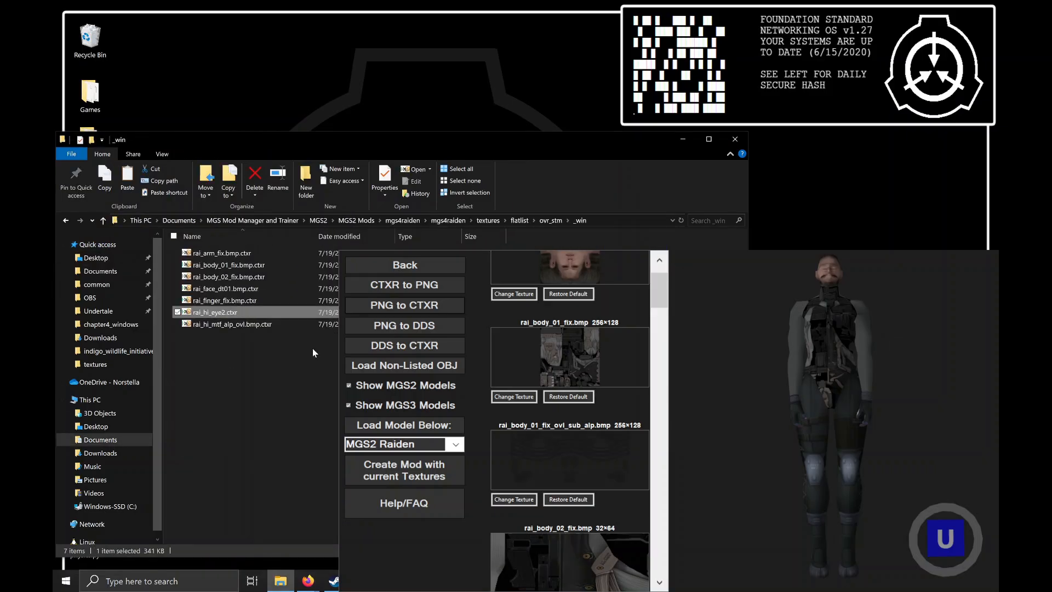
Restore the default face texture on the MGS2 Raiden preview, examine the eyes up close, and close the texture tool.
left_click(591, 294)
scroll(831, 493, "up", 10)
right_click_drag(968, 371, 895, 428)
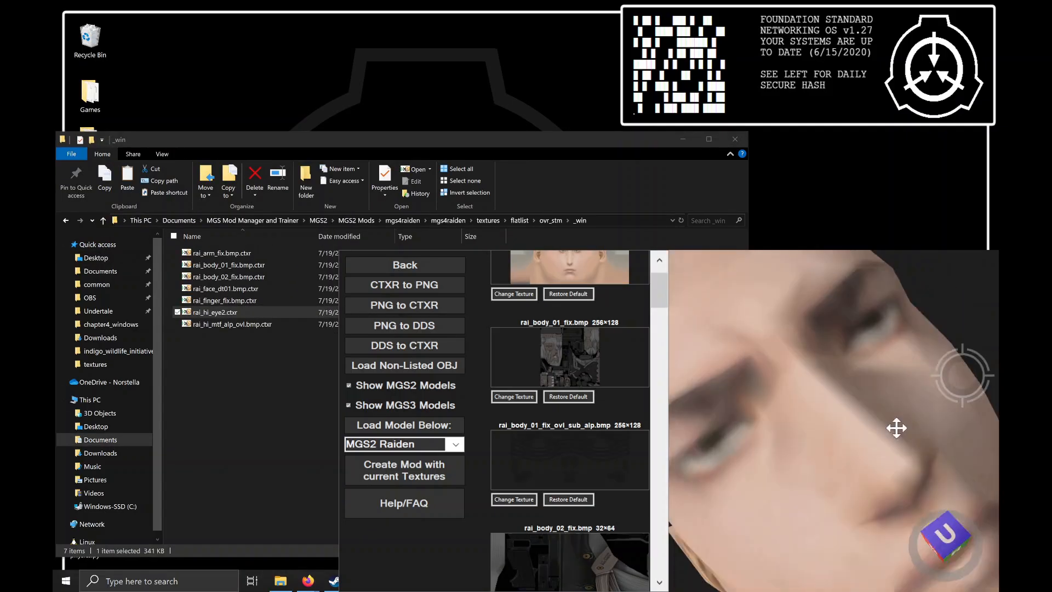
scroll(839, 552, "down", 10)
right_click_drag(838, 552, 838, 553)
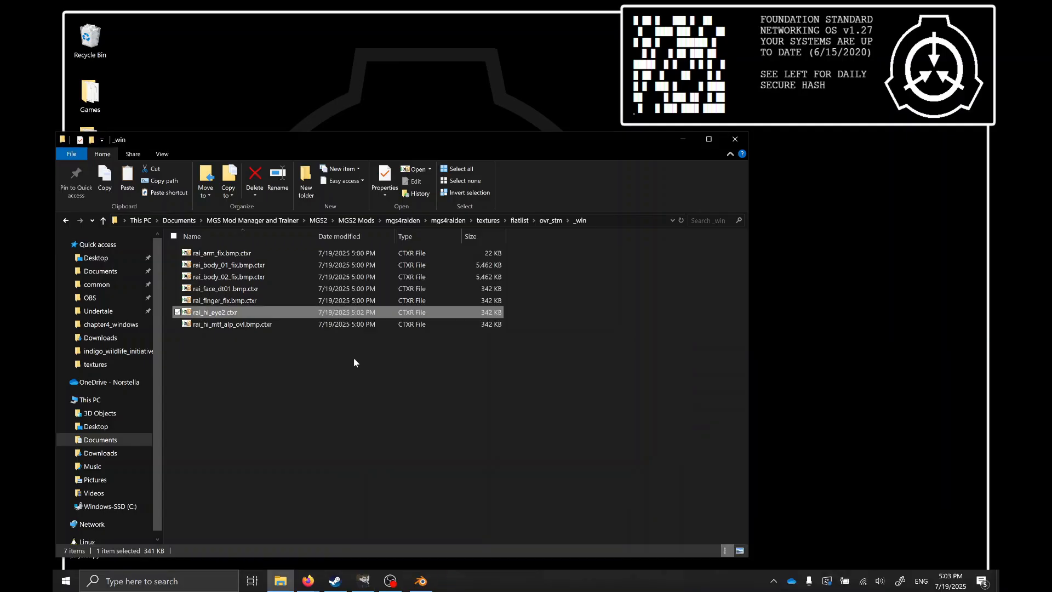
Copy the mgs4raiden mod's textures folder into the MGS2 game folder under Steam's steamapps\common, merging it with the existing textures folder.
key("ctrl+a")
left_click(96, 284)
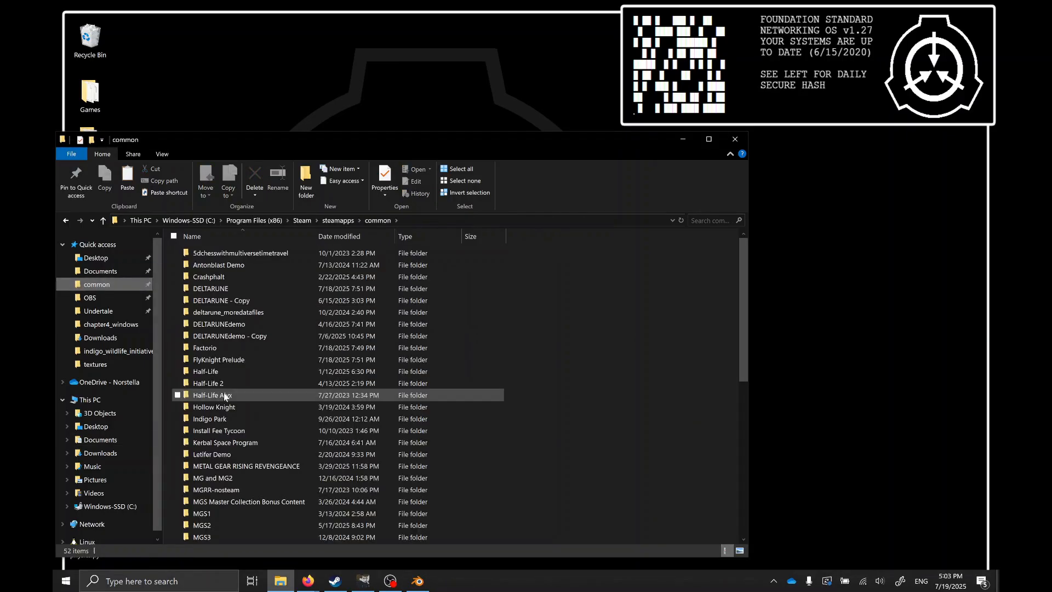
scroll(223, 394, "down", 4)
double_click(225, 394)
double_click(243, 394)
double_click(252, 253)
left_click(442, 221)
left_click(410, 221)
key("ctrl+v")
left_click(459, 276)
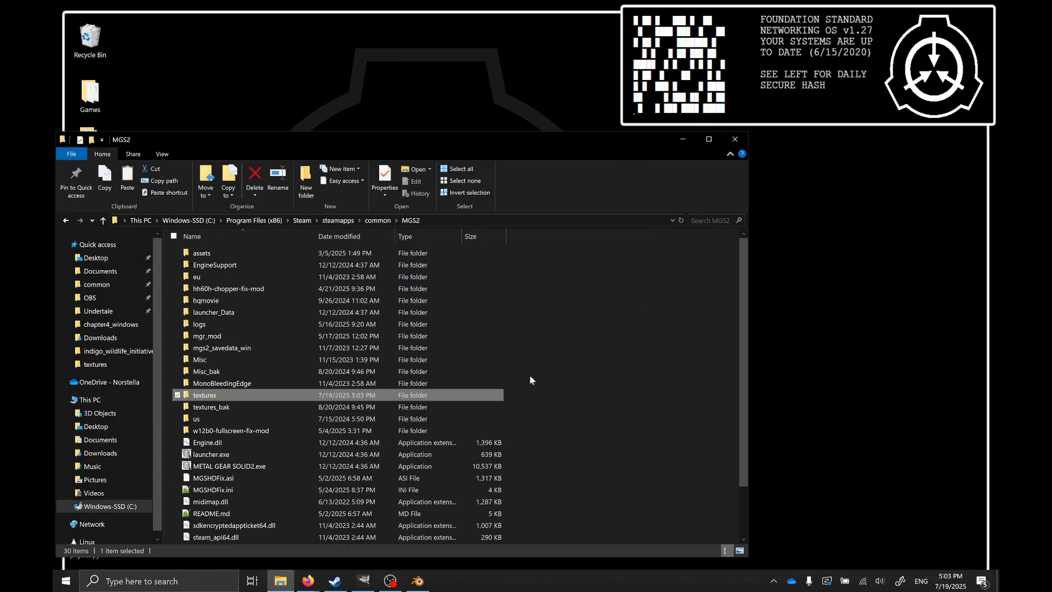
Launch Metal Gear Solid 2 from Steam and load a saved game.
left_click(335, 580)
left_click(104, 225)
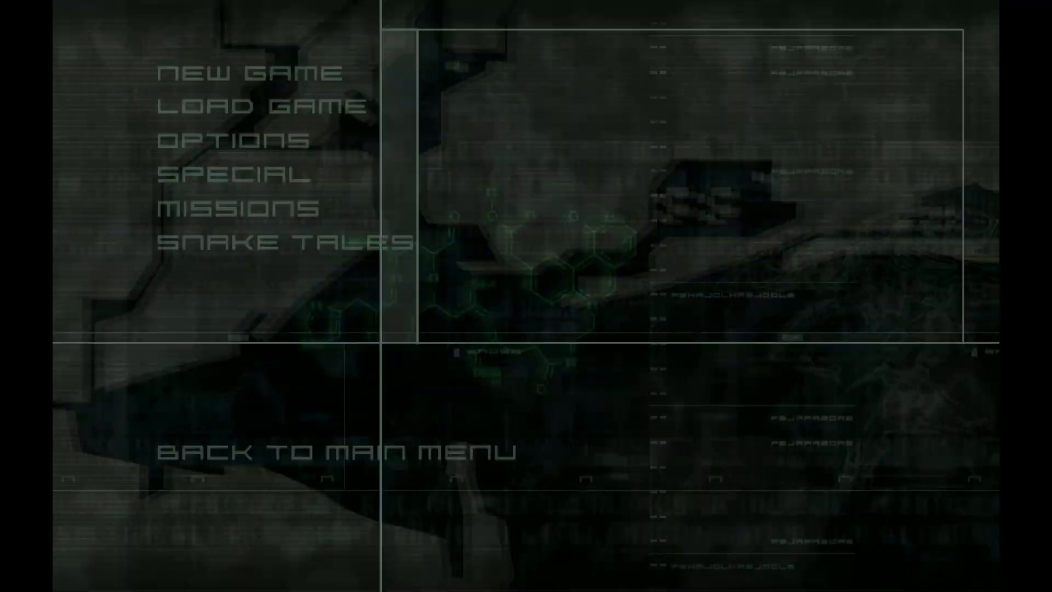
key("Return")
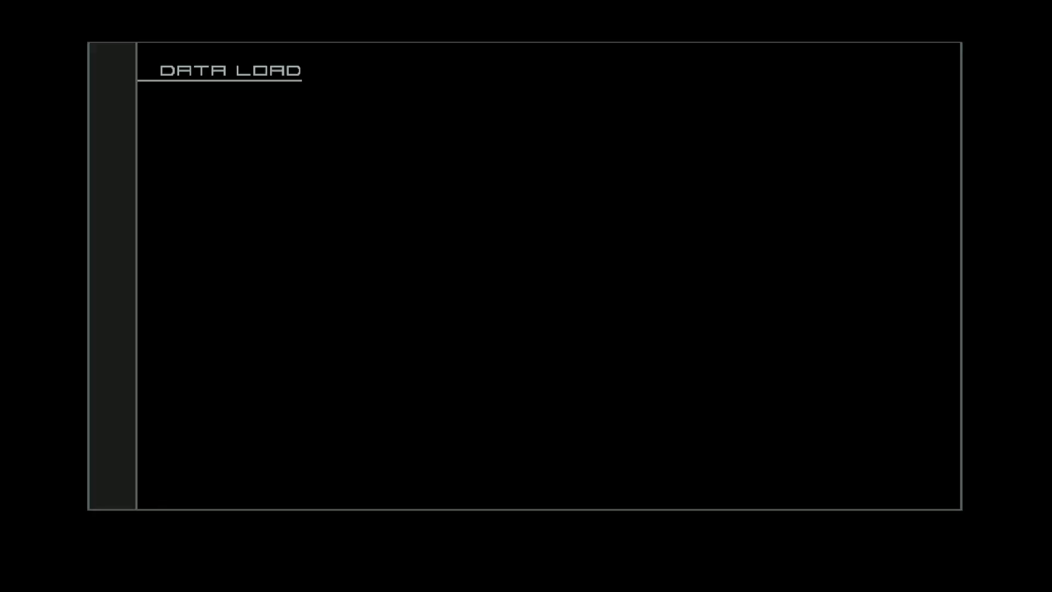
key("Return")
key("Return")
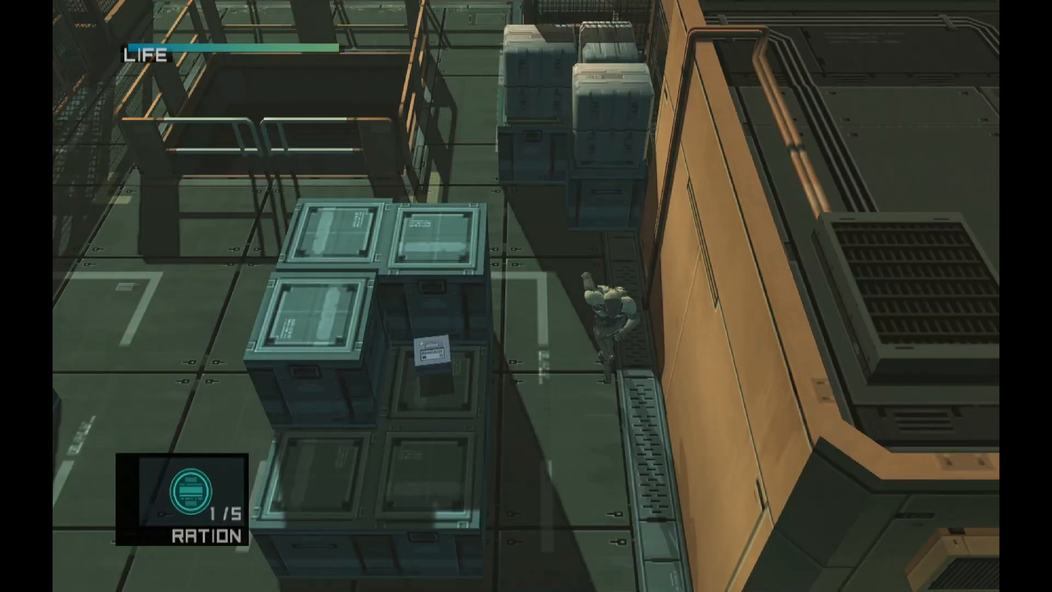
Move Raiden along the orange wall in the game and examine the modded model from the front, standing and crouching.
key("d")
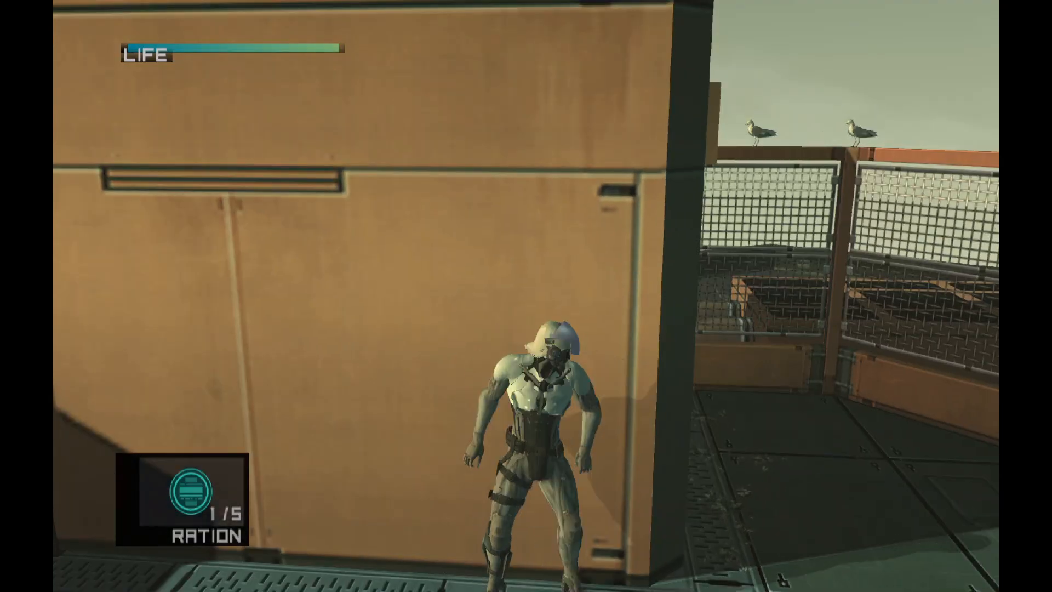
key("d")
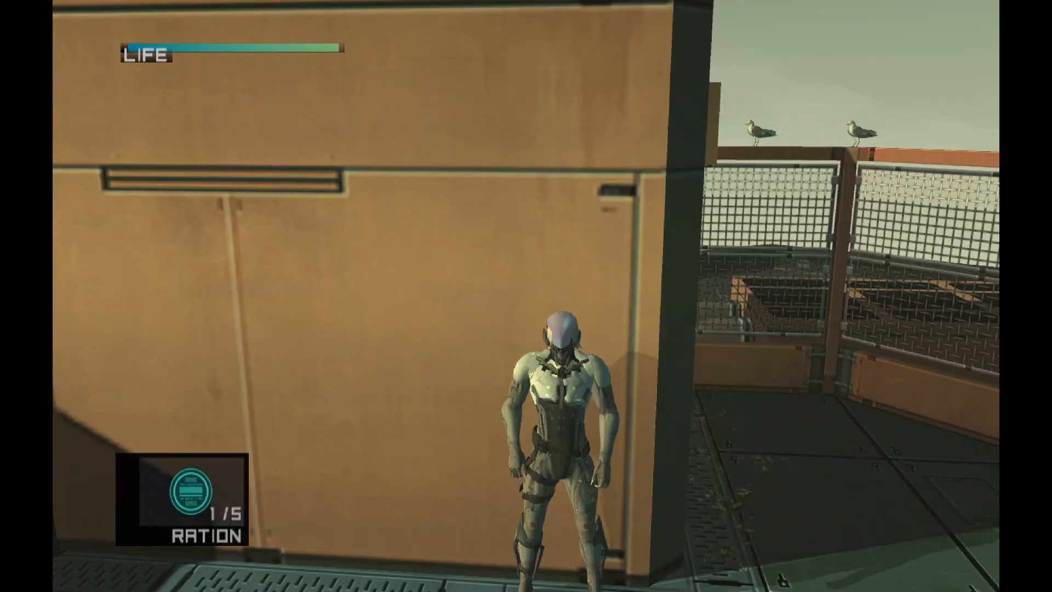
key("a")
key("a")
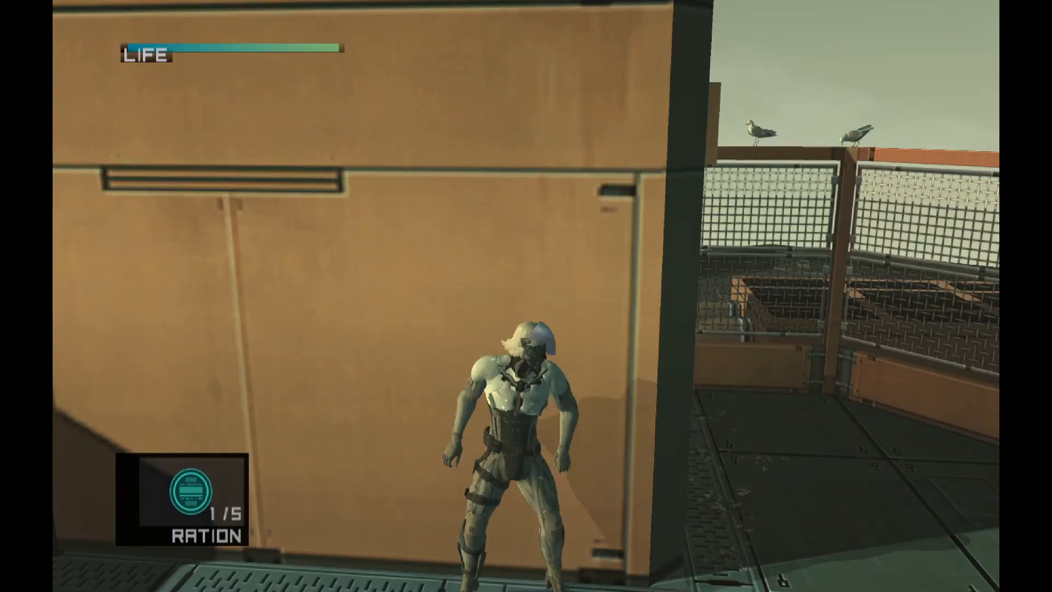
key("c")
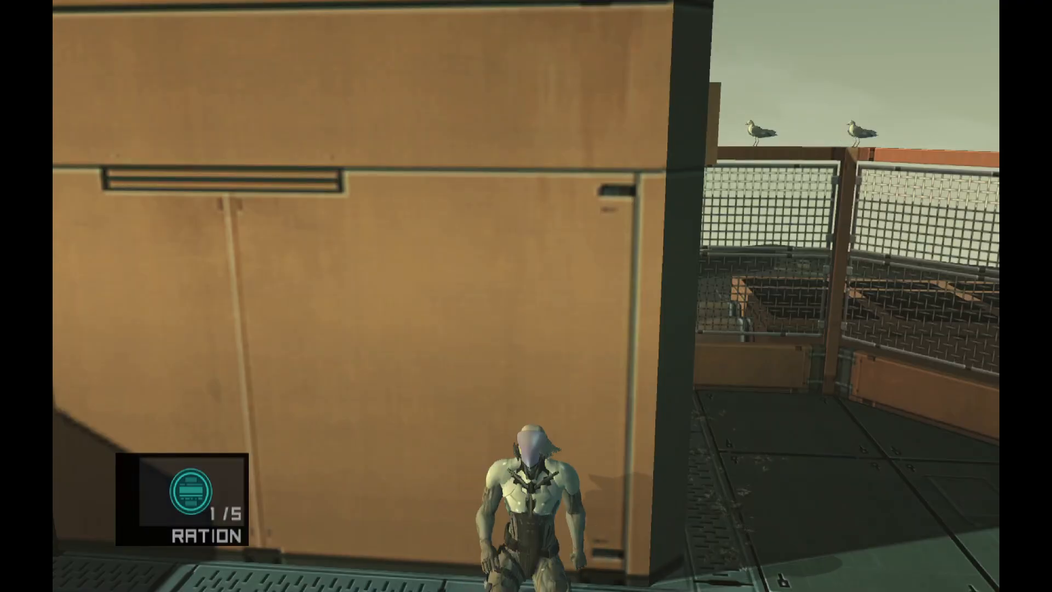
key("c")
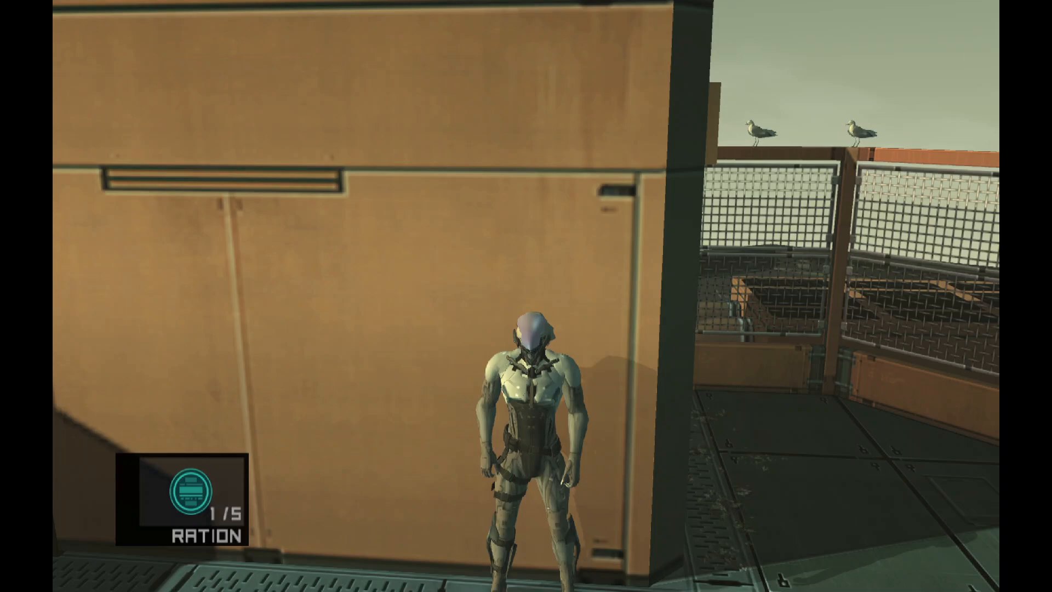
key("d")
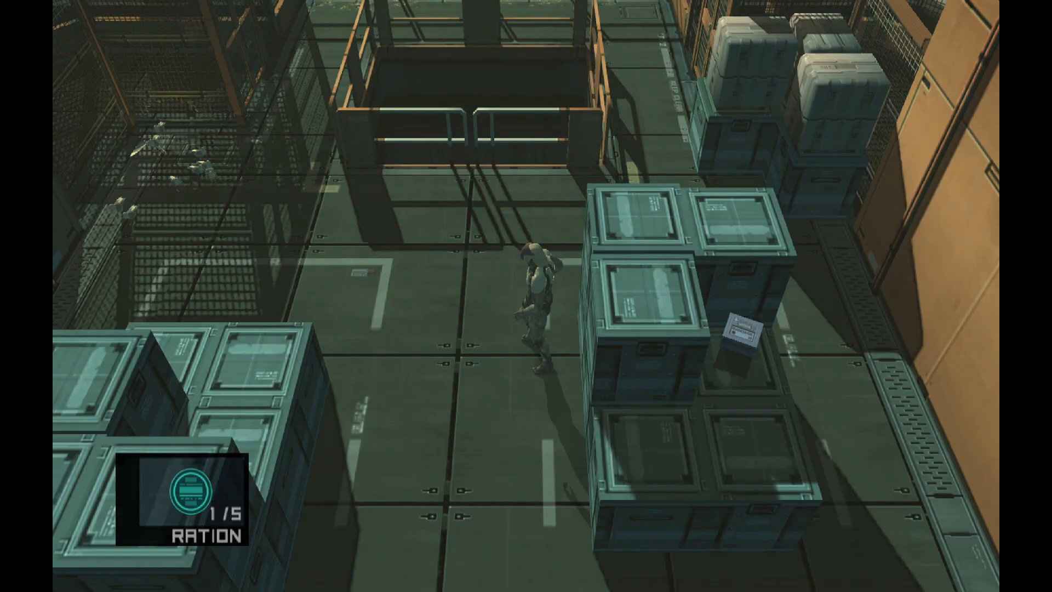
Switch from the game to File Explorer and open MGS2's textures\flatlist\ovr_stm\_win folder at its rai_ texture files.
key("alt+Tab")
left_click(545, 321)
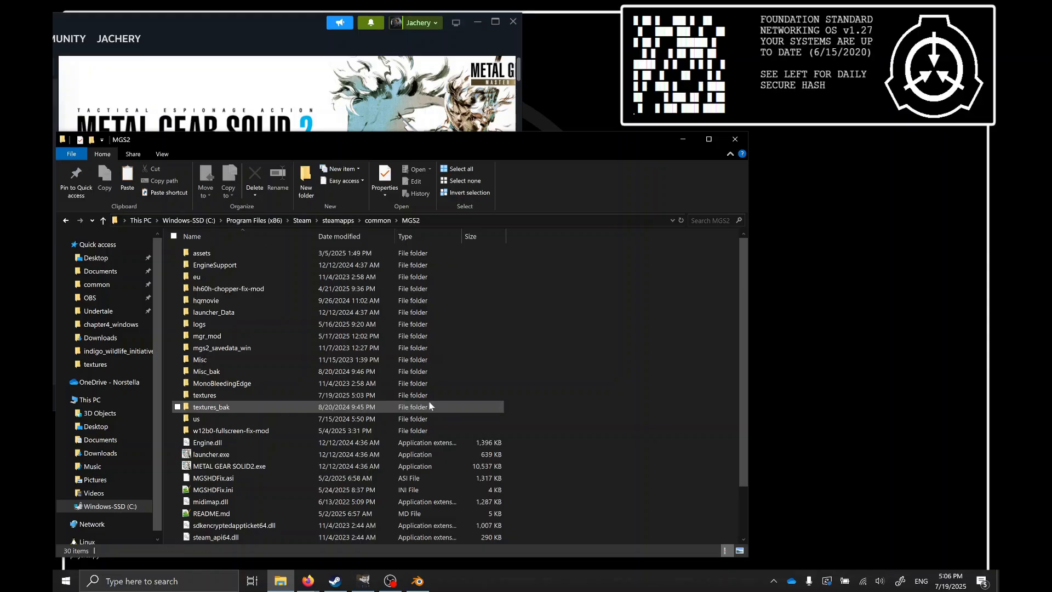
double_click(424, 395)
double_click(358, 287)
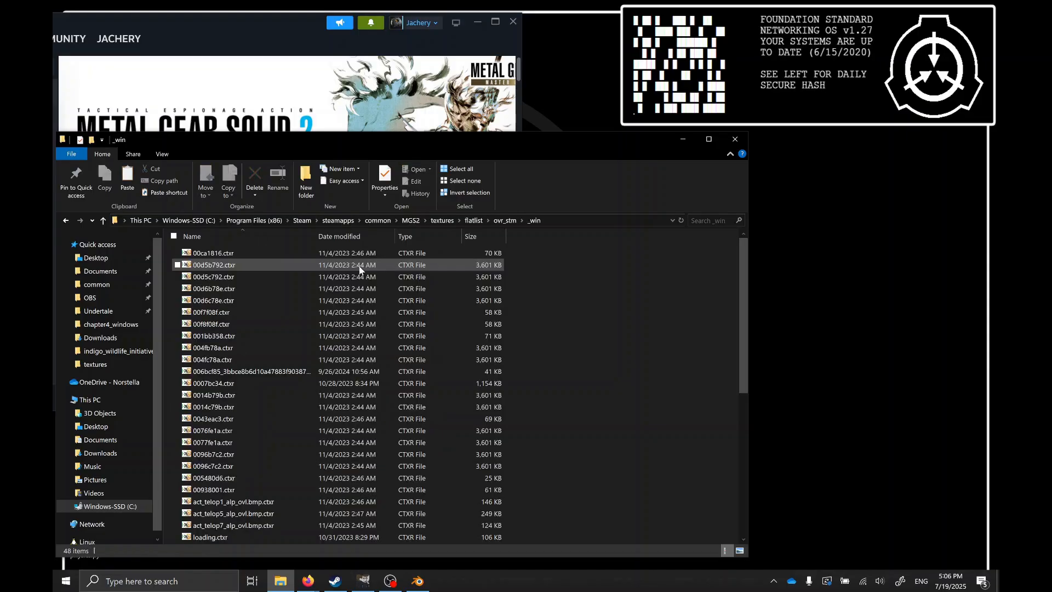
scroll(360, 265, "down", 8)
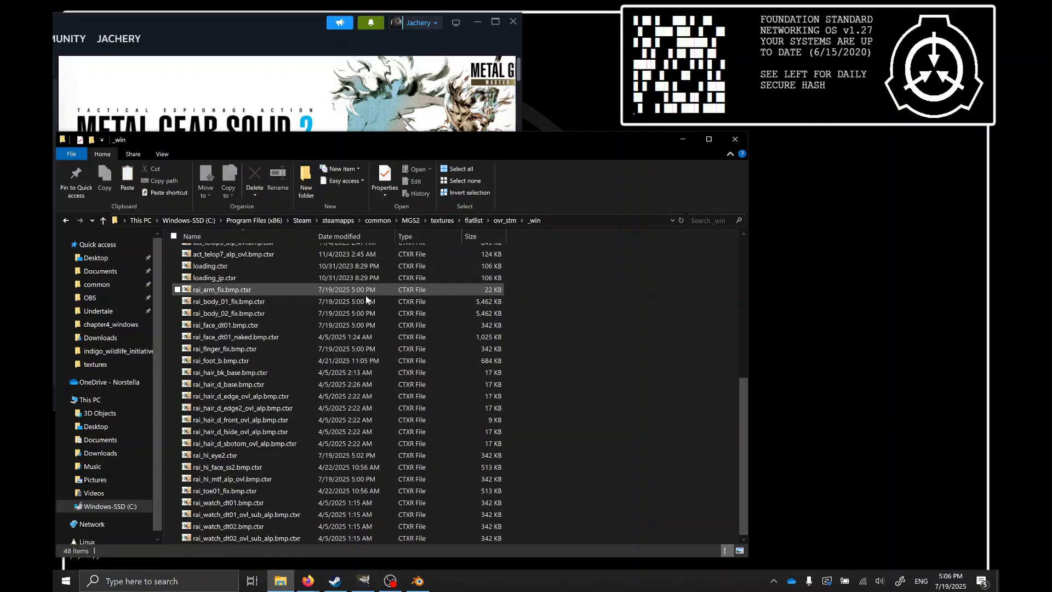
Look over the rai_hair textures, sort the files by newest modification date, and select rai_hi_eye2.ctxr through rai_face_dt01.bmp.ctxr.
left_click(366, 373)
left_click(329, 443, "shift")
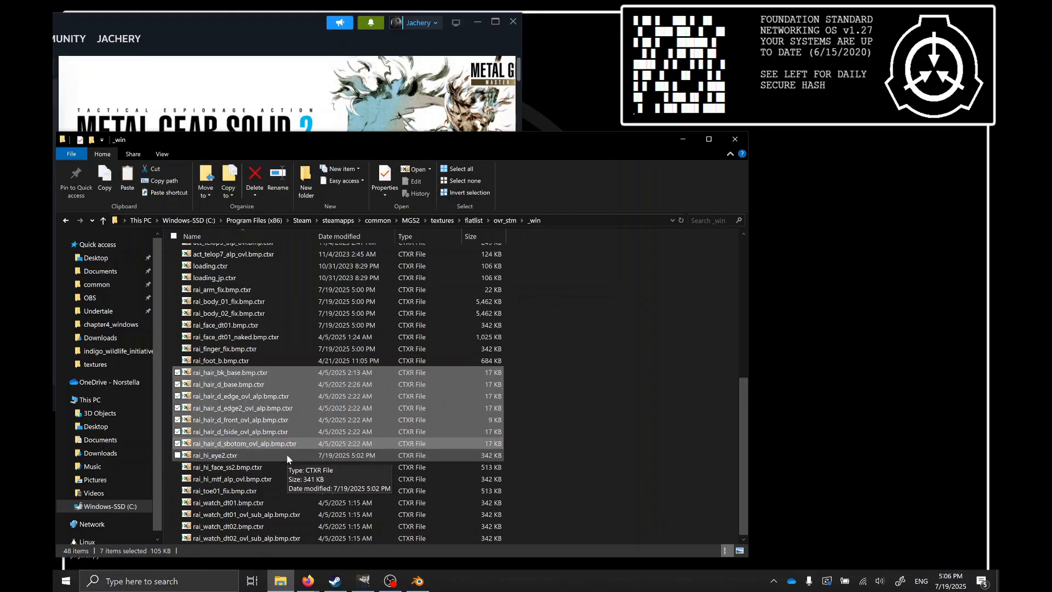
scroll(433, 351, "up", 5)
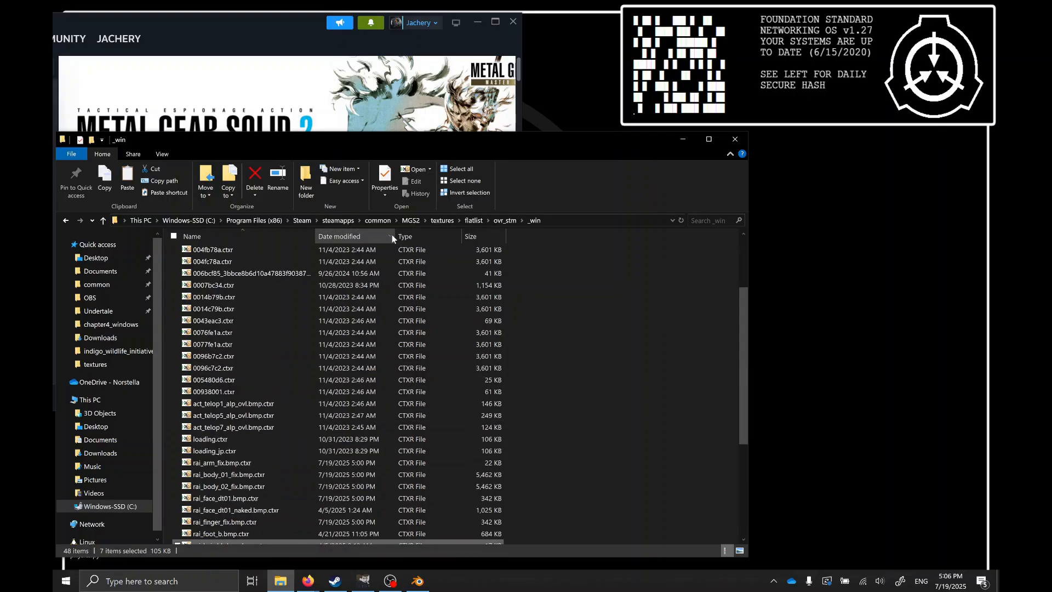
left_click(372, 235)
left_click(376, 257)
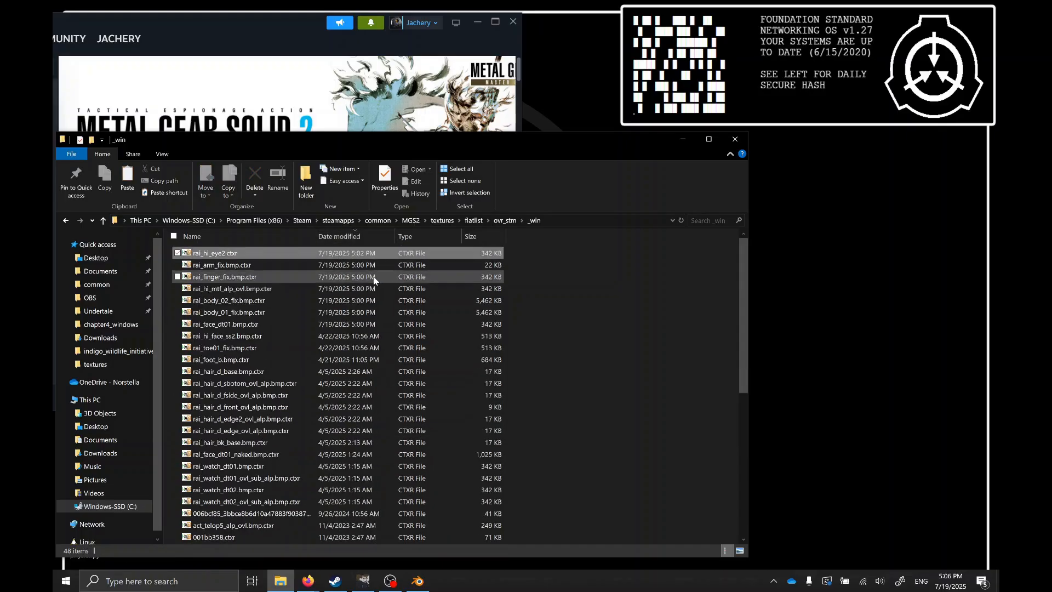
left_click(369, 320, "shift")
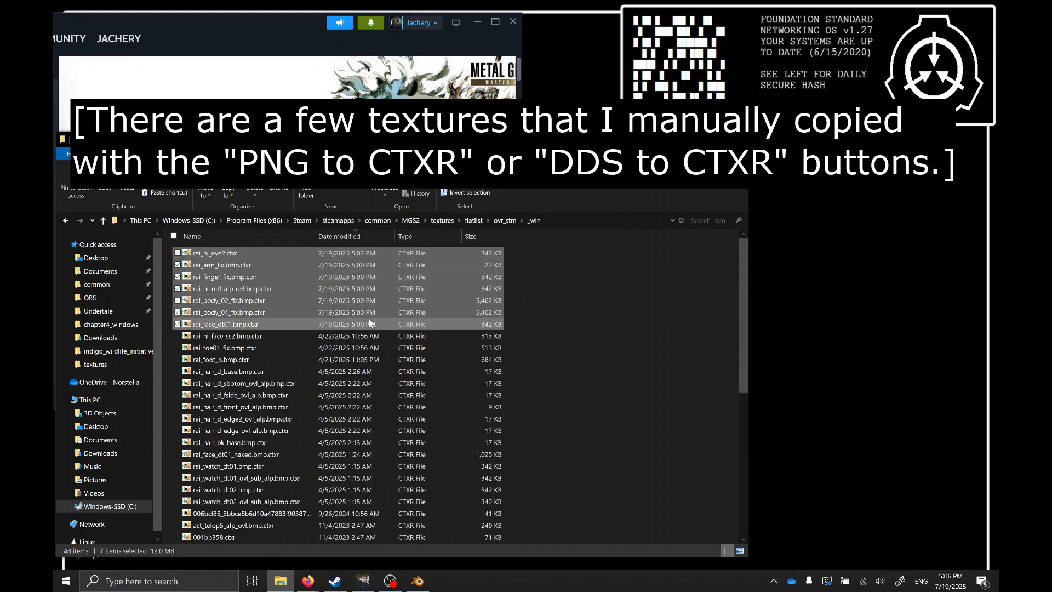
Rename rai_hi_eye2.ctxr in the game's _win folder as rai_hi_eye2.bmp.ctxr.
left_click(256, 256)
key("F2")
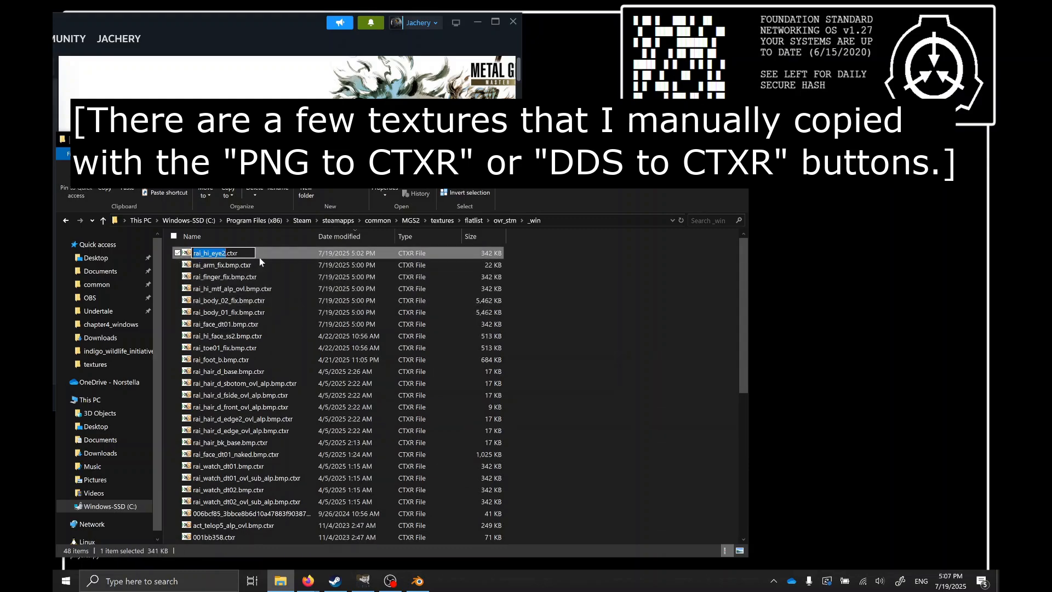
type(".bmp")
key("Return")
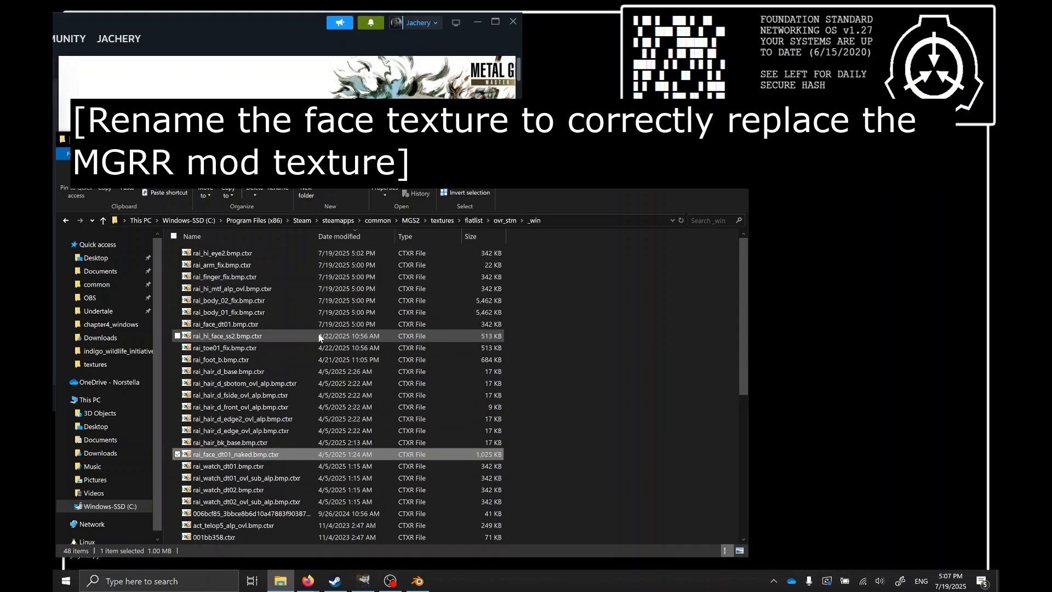
Delete the old rai_hi_face_ss2.bmp.ctxr and rename the face texture rai_face_dt01.bmp.ctxr with the name rai_hi_face_ss2.
left_click(329, 334)
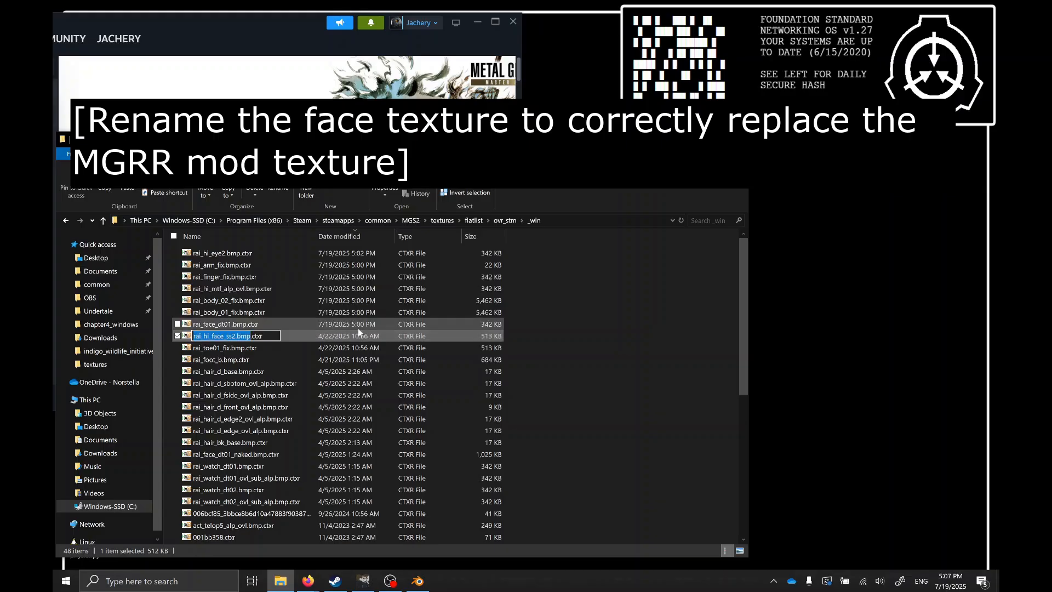
key("Delete")
key("Up")
key("Up")
key("Up")
key("Up")
key("Up")
key("Up")
key("Up")
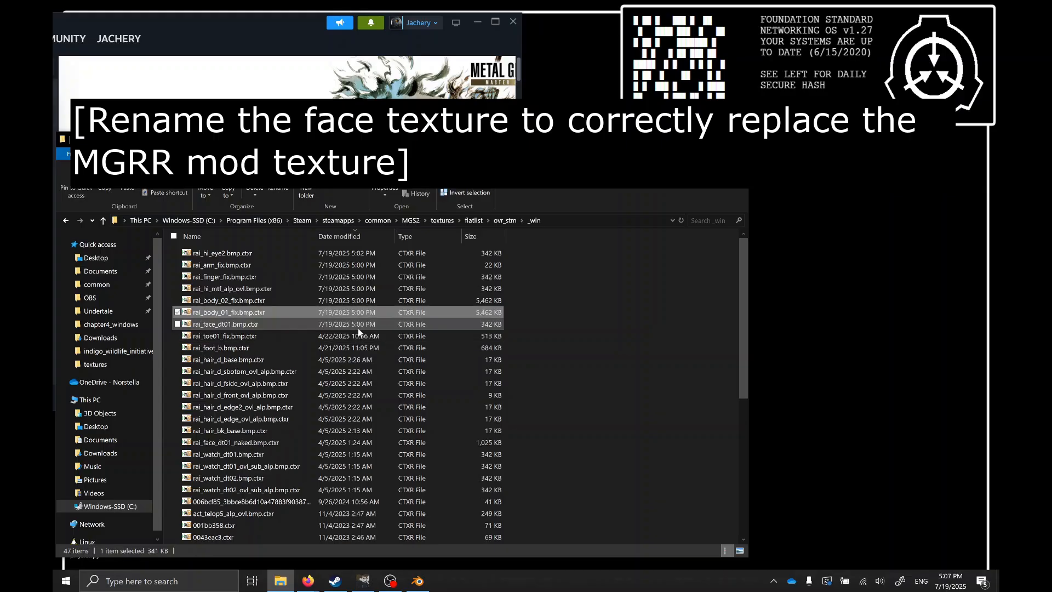
key("Down")
key("Down")
key("Down")
key("Down")
key("Down")
key("Down")
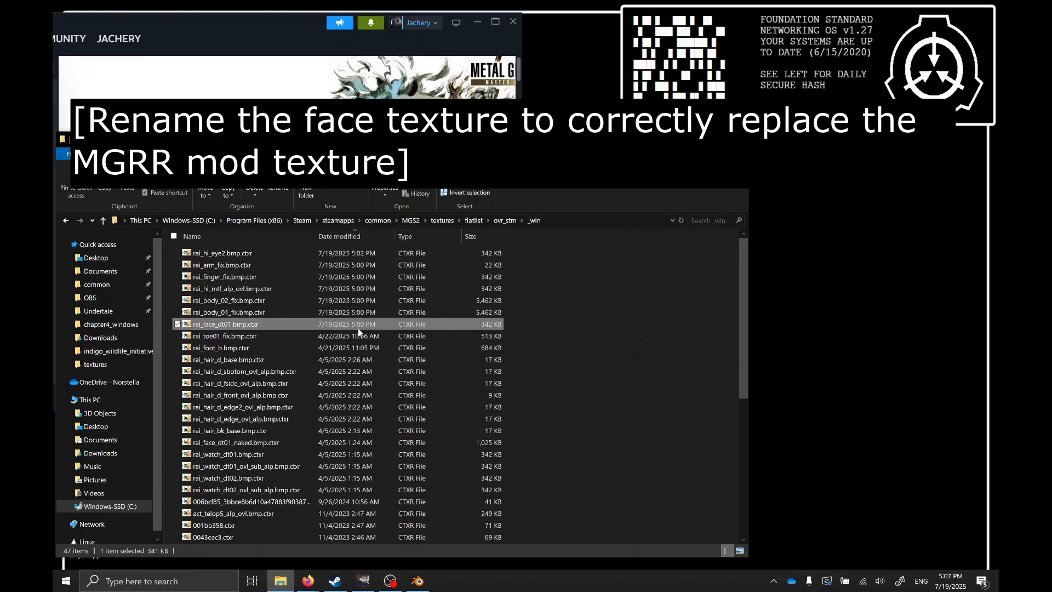
key("F2")
type("rai_hi_face_ss2")
key("Return")
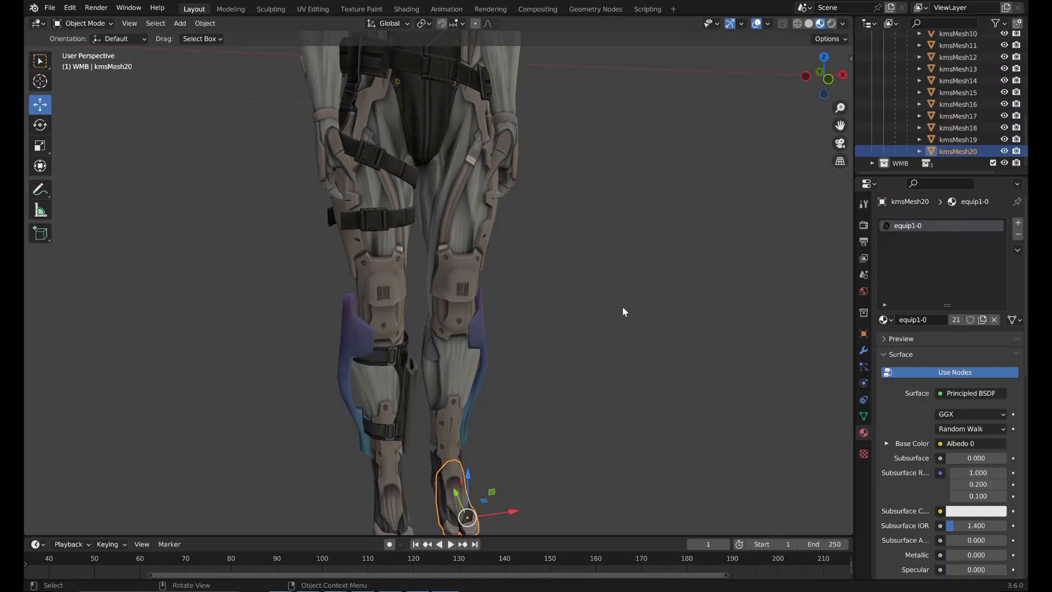
Import the rai_def_sh_mt_stage_r_plt0_r_bak KMS model in place of the textured Raiden model in Blender.
left_click_drag(472, 61, 562, 331, "shift")
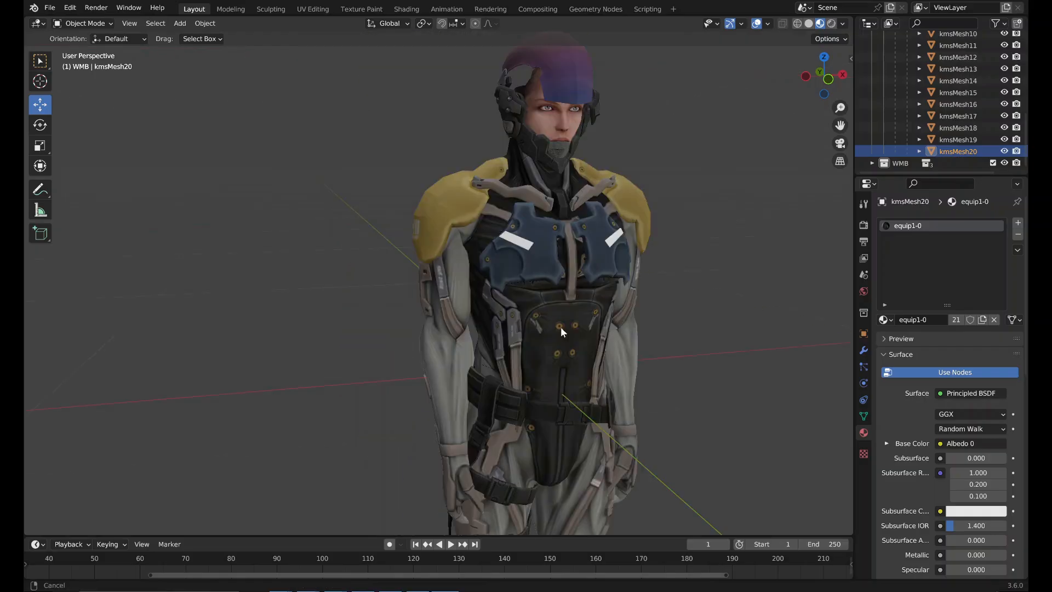
middle_click_drag(562, 331, 566, 339, "shift")
scroll(592, 435, "down", 1)
left_click(49, 8)
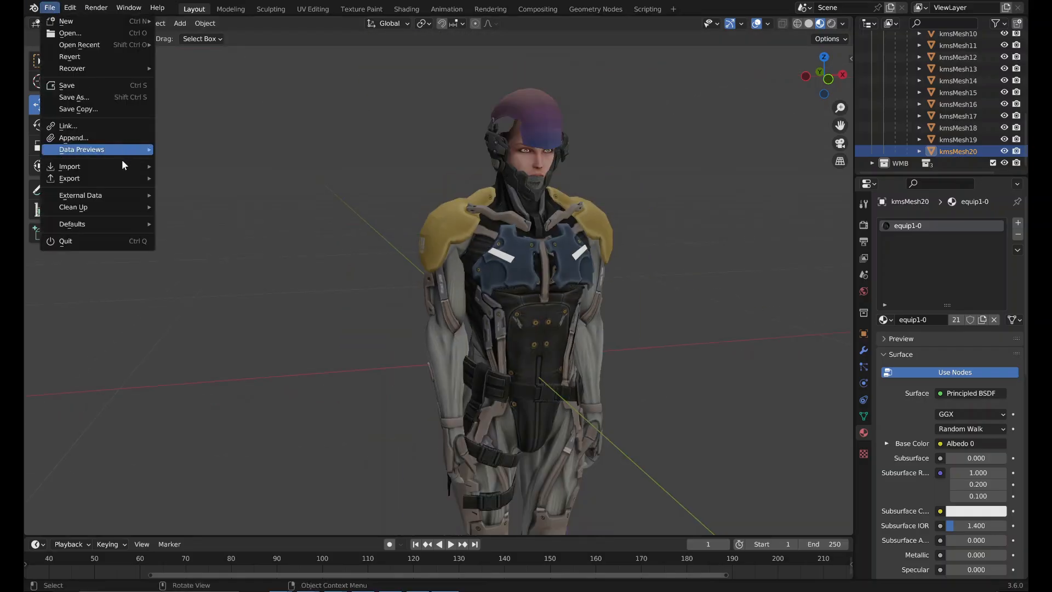
mouse_move(134, 166)
left_click(252, 402)
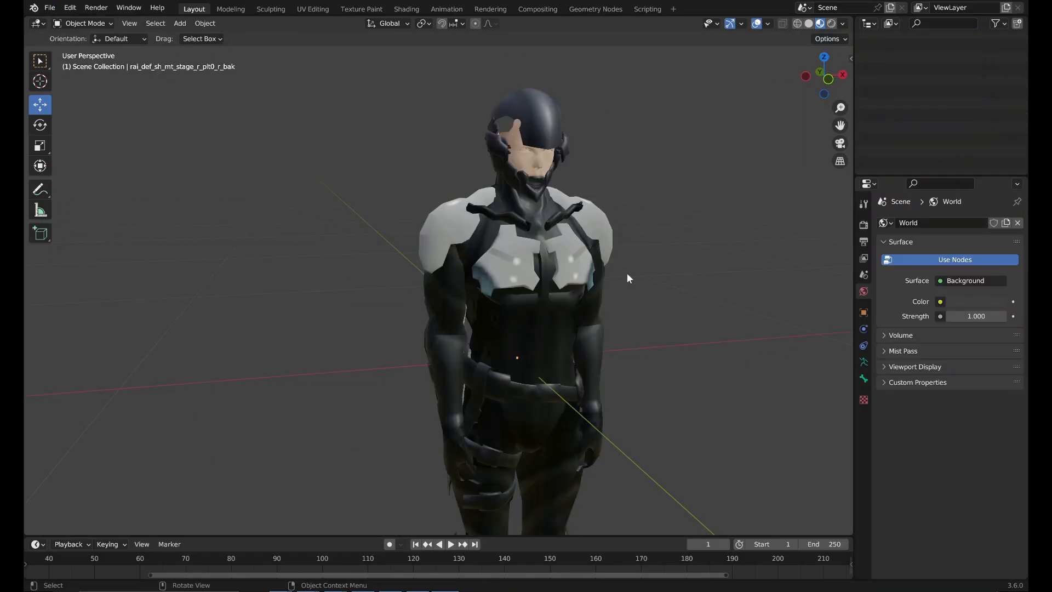
Look over the imported model from several sides and select its head mesh, kmsMesh12.
middle_click_drag(626, 272, 536, 272)
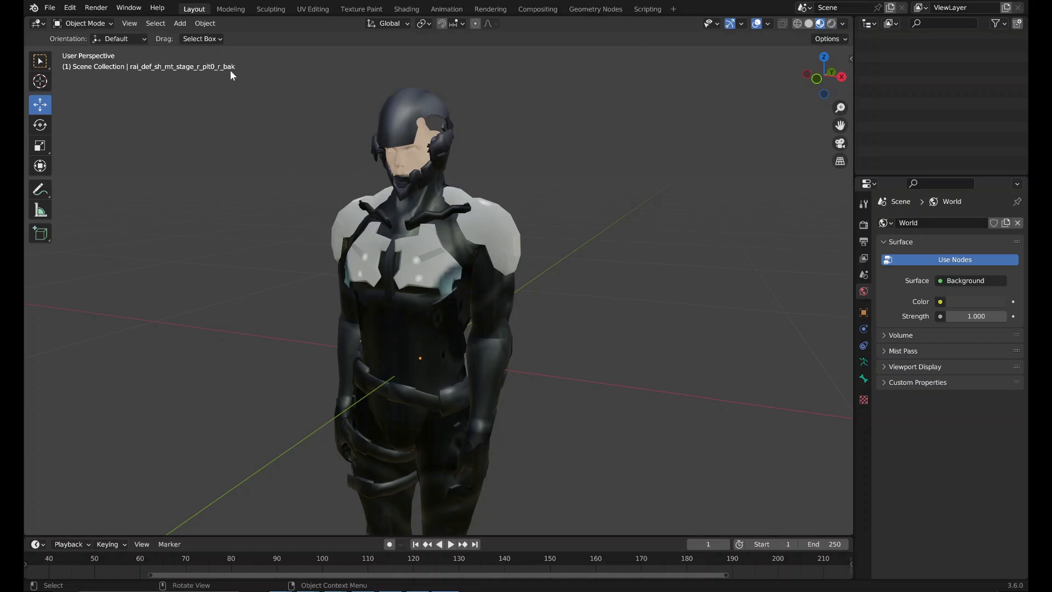
middle_click_drag(272, 216, 380, 229)
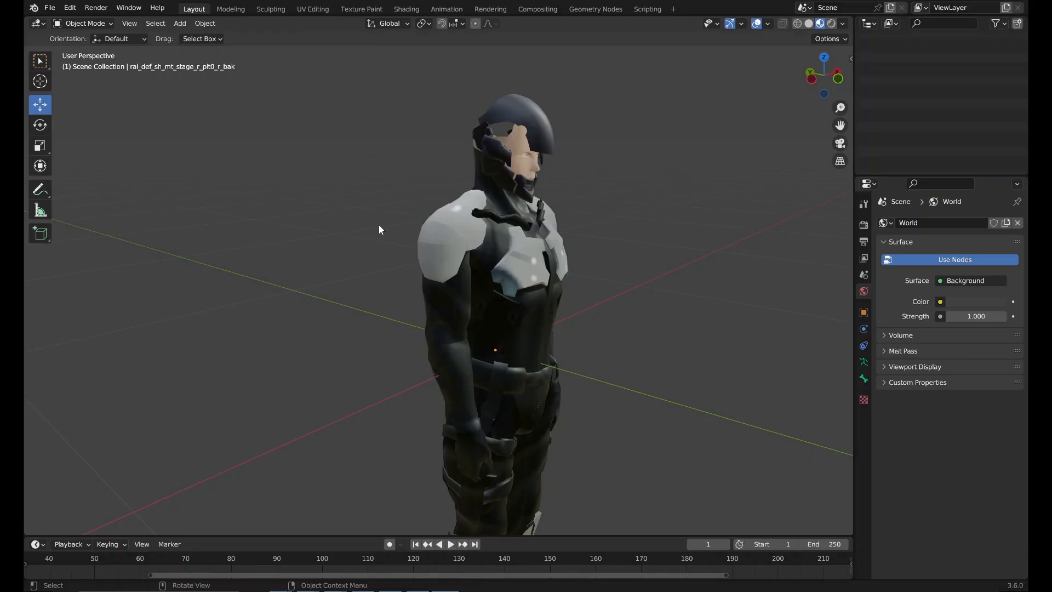
middle_click_drag(390, 228, 570, 271)
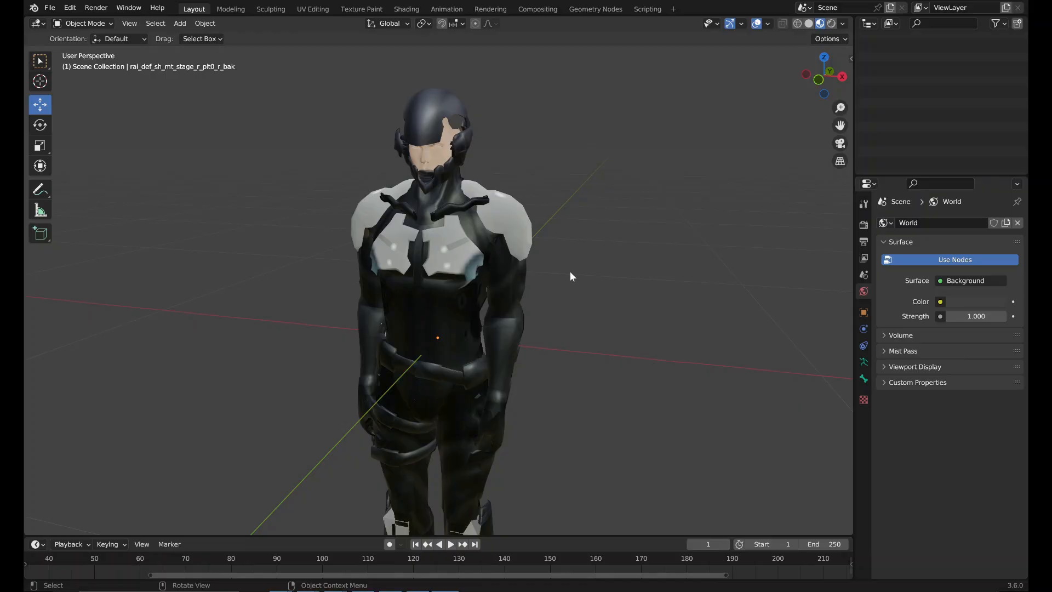
middle_click_drag(468, 205, 540, 202)
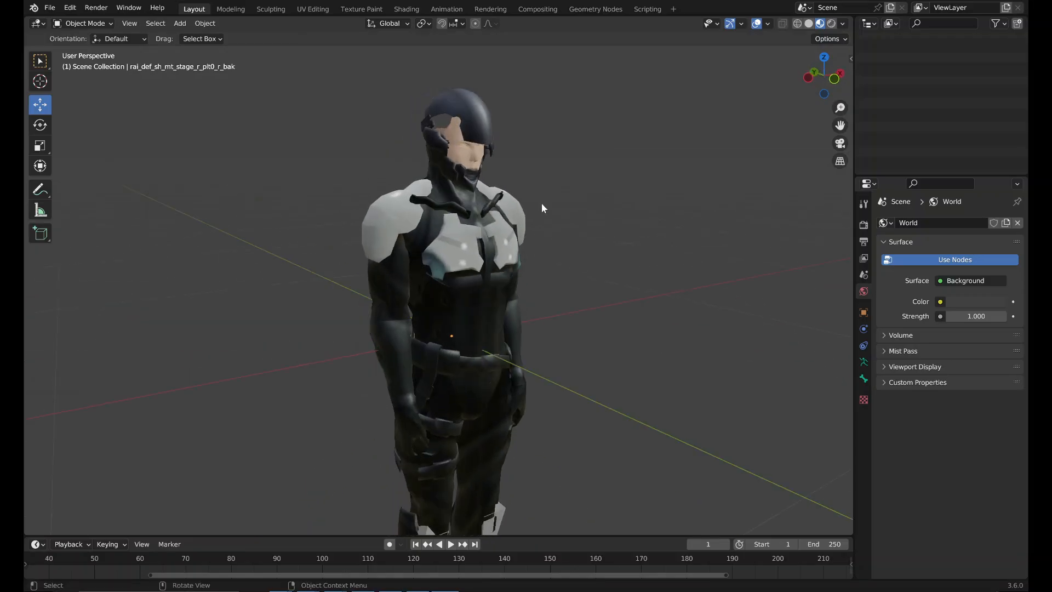
left_click(472, 131)
middle_click_drag(585, 114, 552, 226)
scroll(552, 226, "up", 2)
scroll(552, 226, "up", 3)
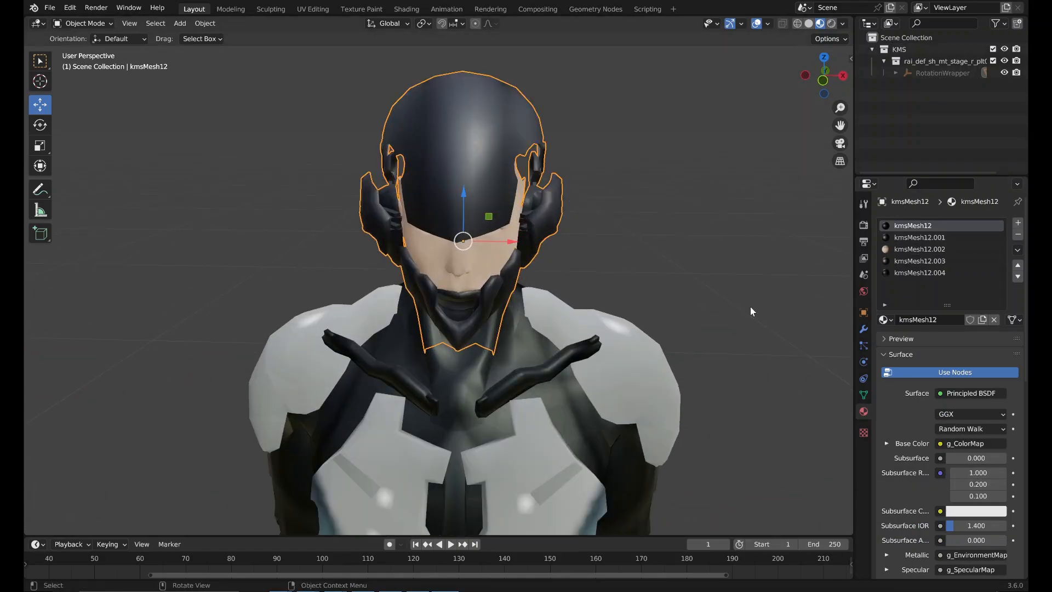
In Edit Mode, select the head faces assigned to material kmsMesh12, plus those assigned to kmsMesh12.001.
key("Tab")
key("alt+a")
left_click(949, 334)
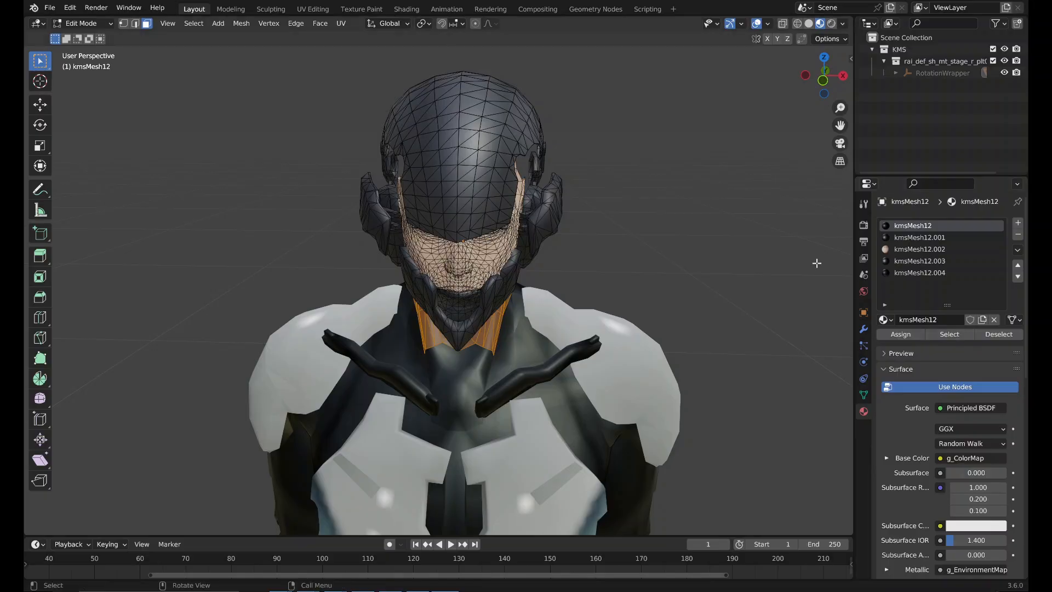
left_click(923, 238)
left_click(956, 338)
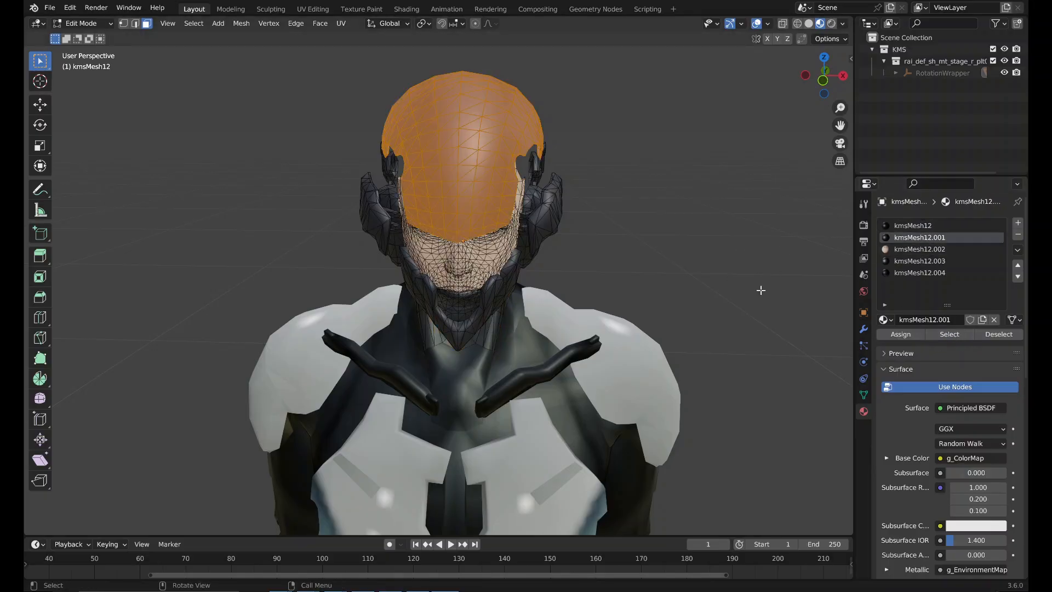
Check the image behind the kmsMesh12.001 material's base color, and remove the g_ColorMap texture from it.
middle_click_drag(751, 265, 851, 285)
scroll(886, 392, "down", 15)
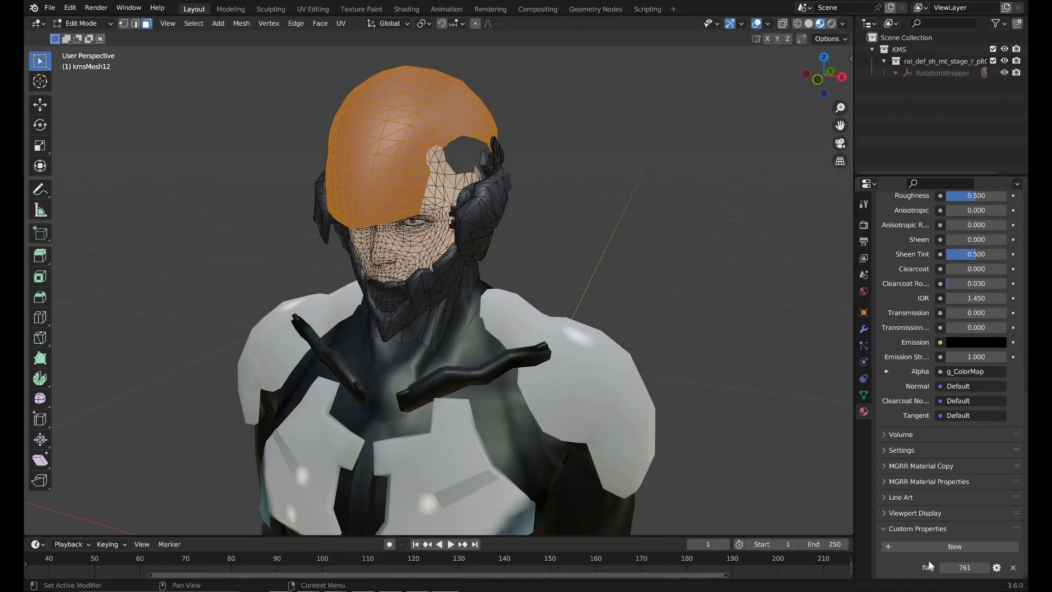
scroll(921, 550, "up", 5)
scroll(889, 304, "up", 6)
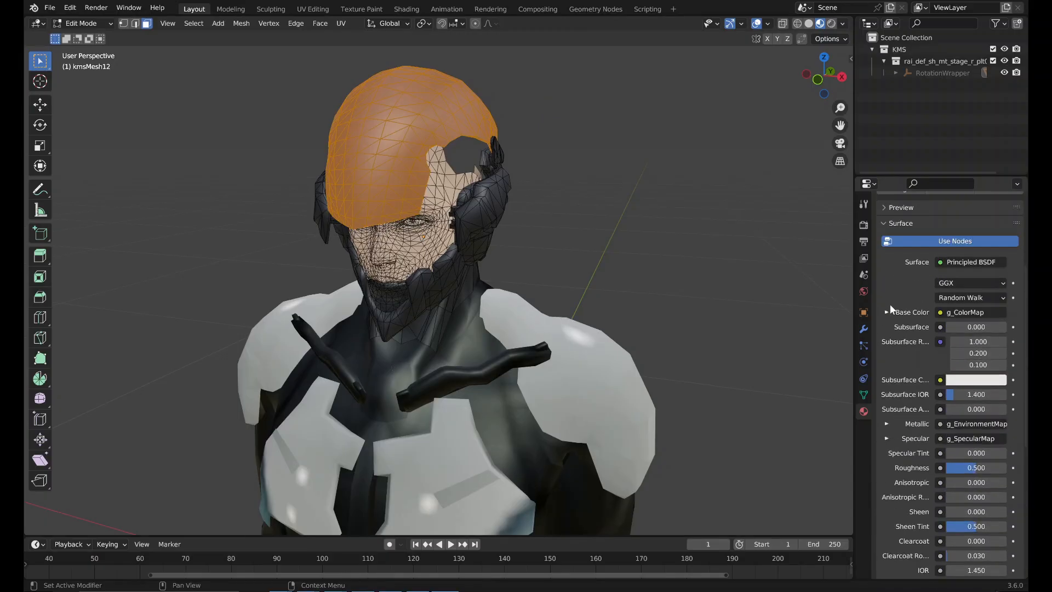
left_click(886, 312)
double_click(912, 330)
left_click(912, 328)
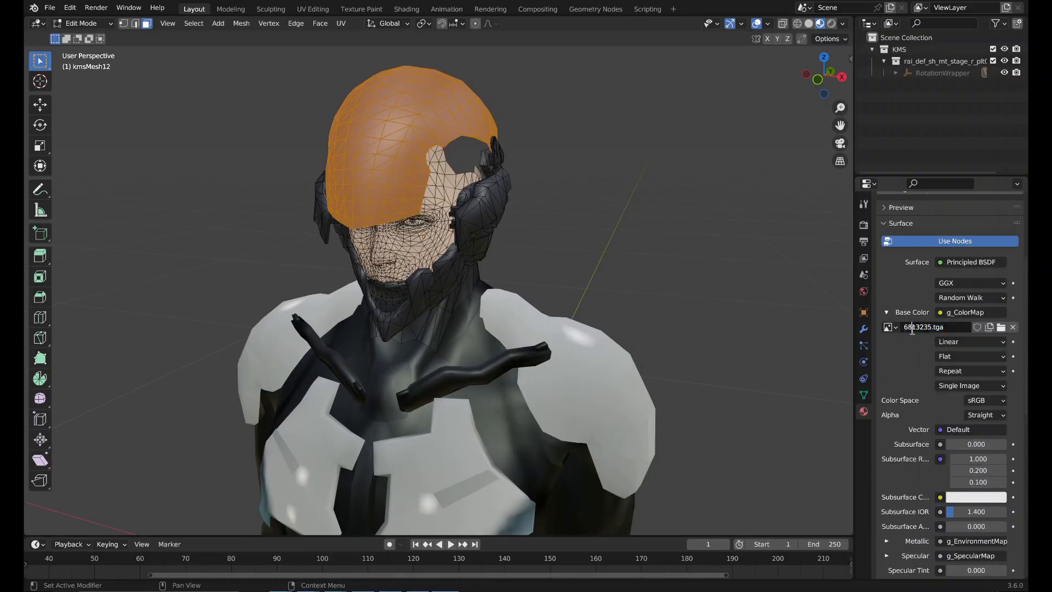
left_click_drag(932, 328, 900, 327)
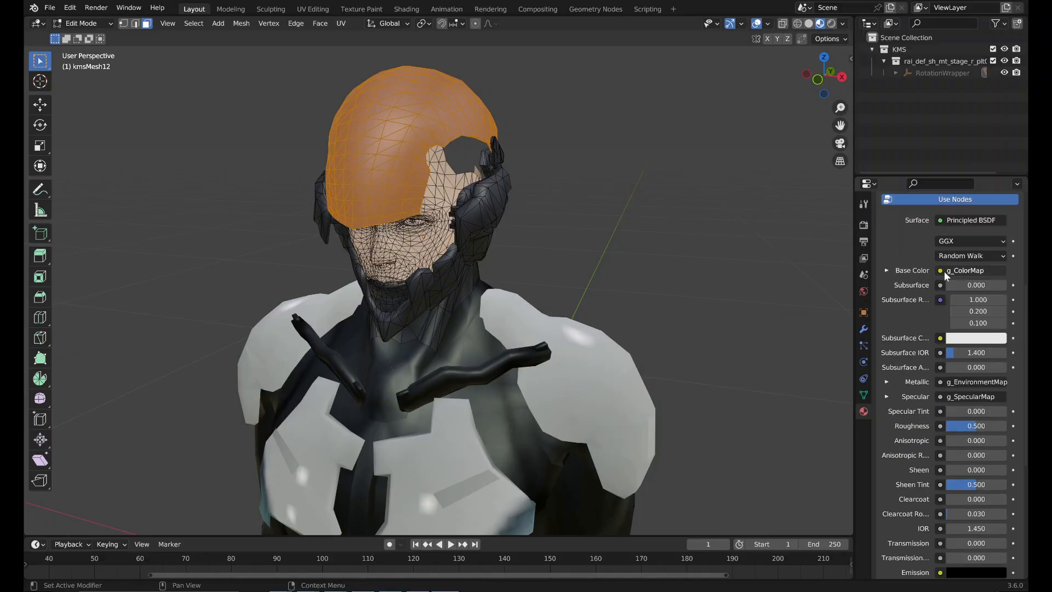
left_click(945, 271)
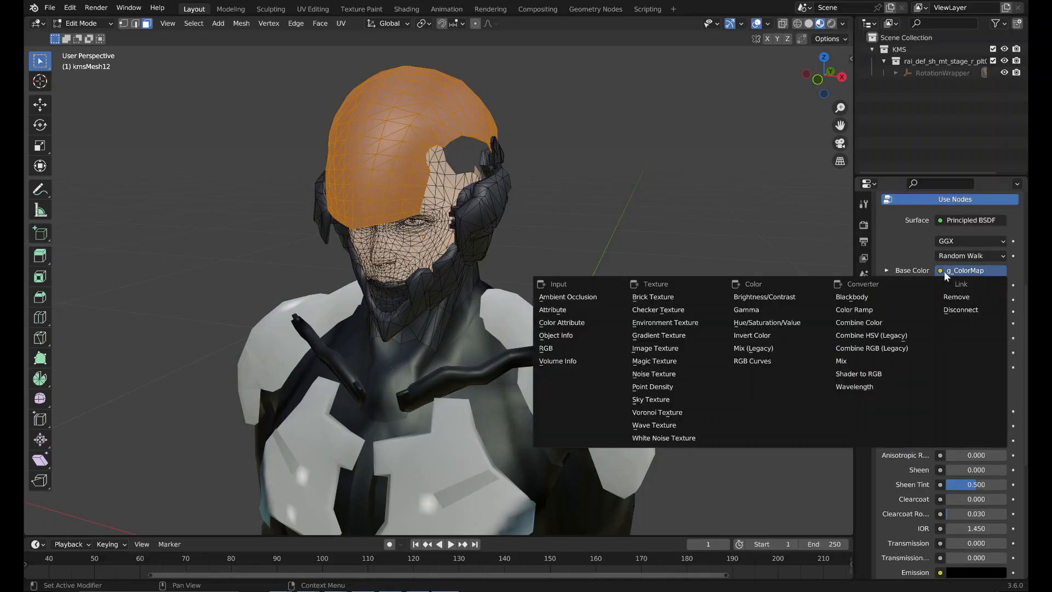
left_click(961, 297)
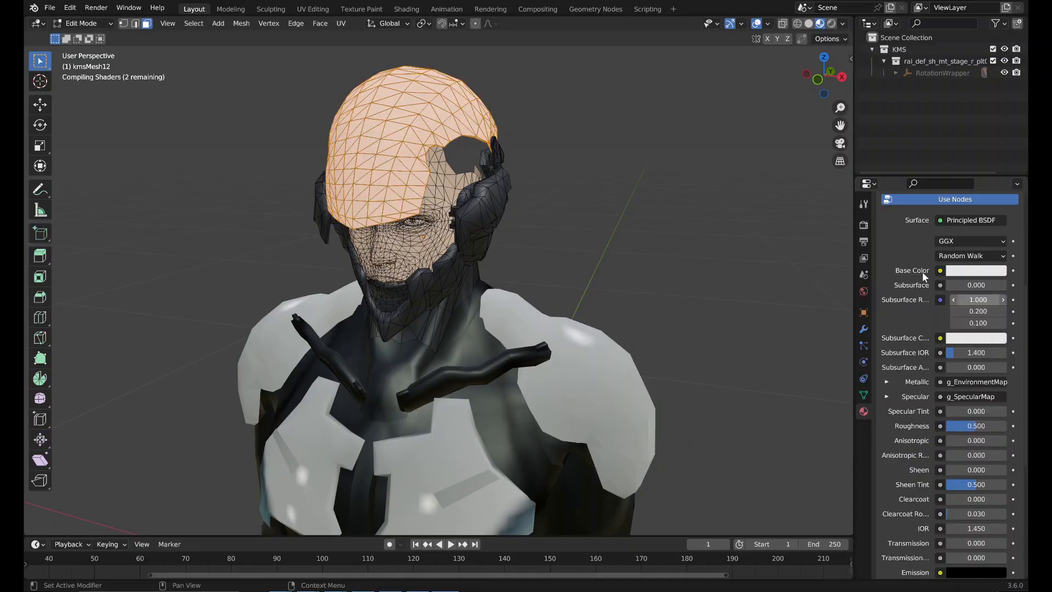
Add a custom property named colorMapFallback of type Integer to the kmsMesh12.001 material.
scroll(917, 279, "down", 6)
scroll(913, 288, "down", 1)
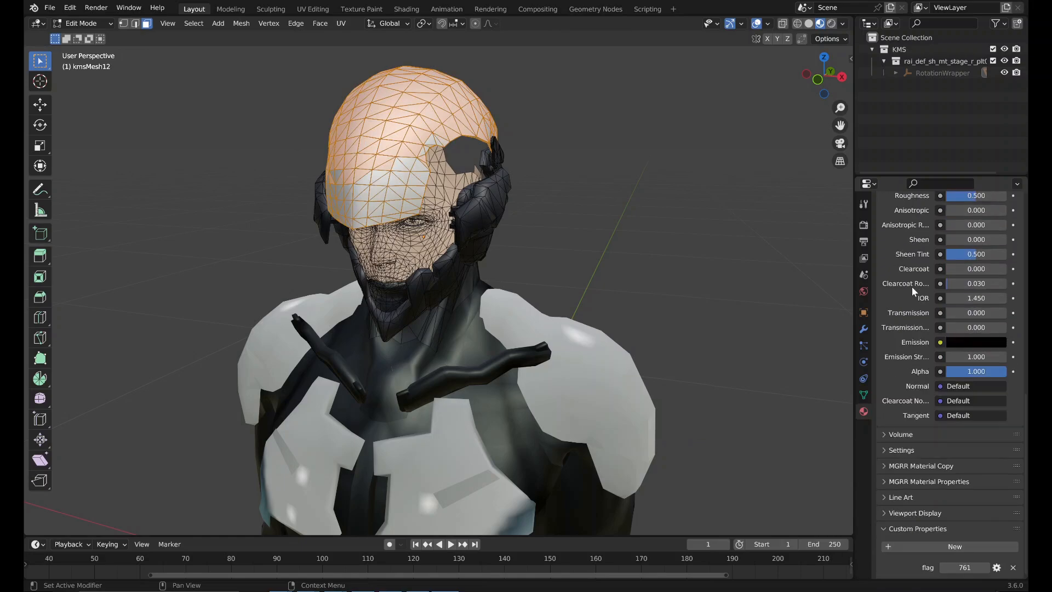
left_click(926, 546)
left_click(995, 567)
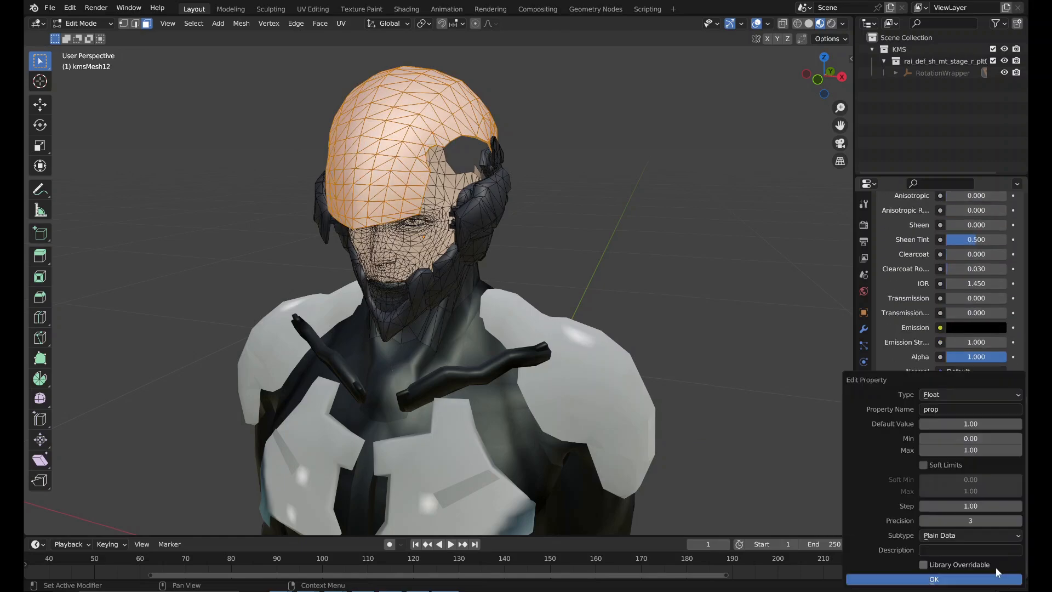
left_click(946, 408)
type("colorMapFallback")
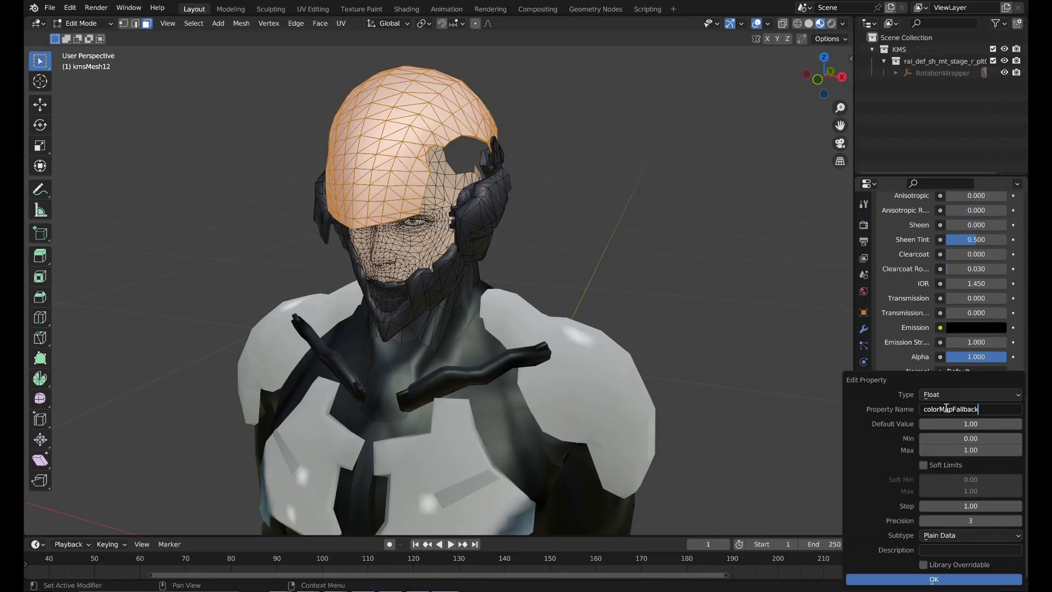
left_click(945, 393)
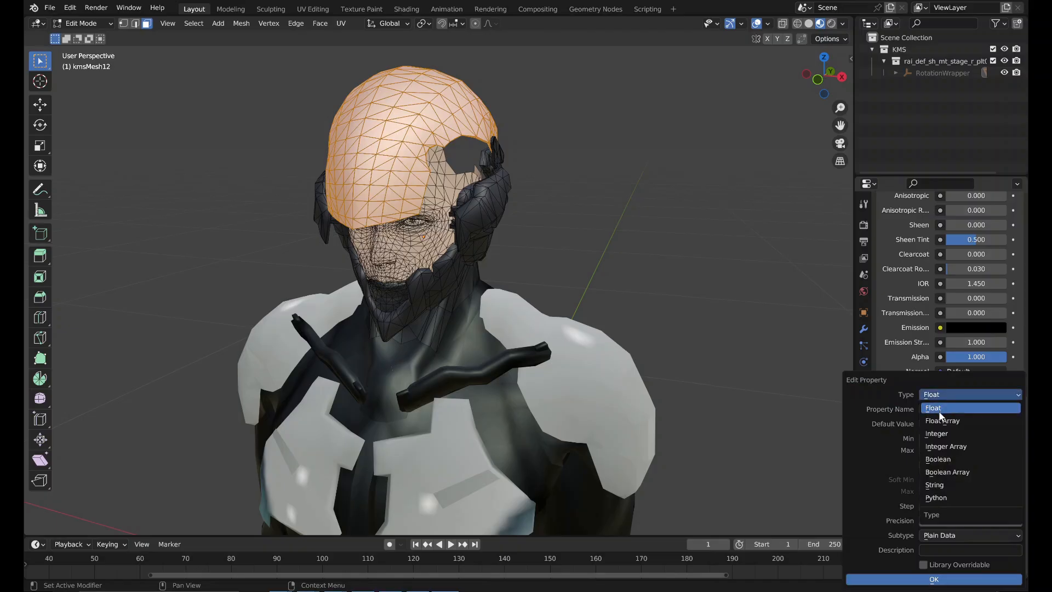
left_click(942, 433)
left_click(959, 450)
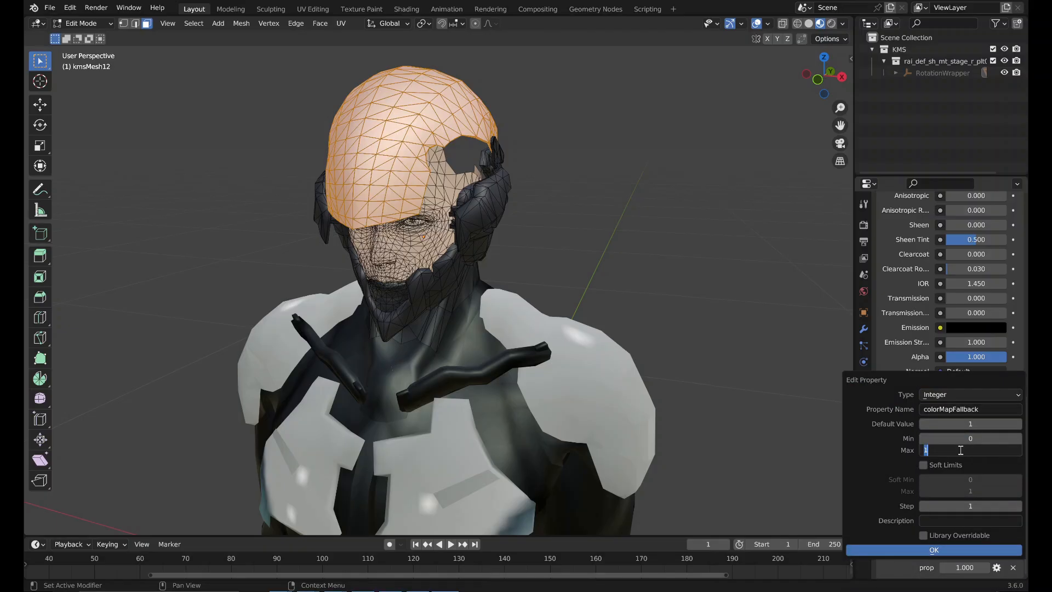
type("9999999999")
key("Return")
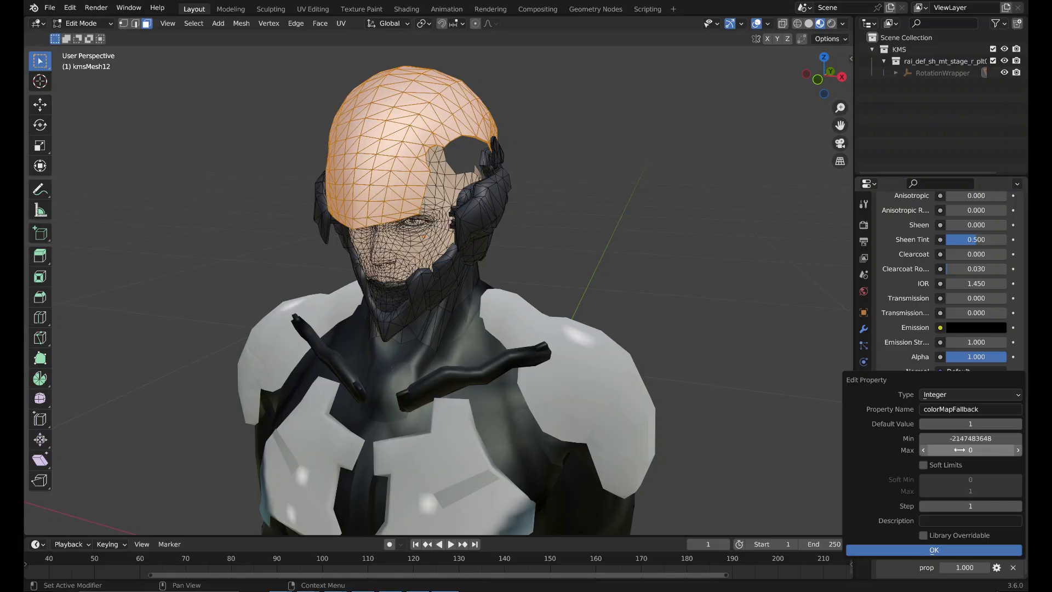
left_click(973, 440)
key("ctrl+c")
double_click(974, 453)
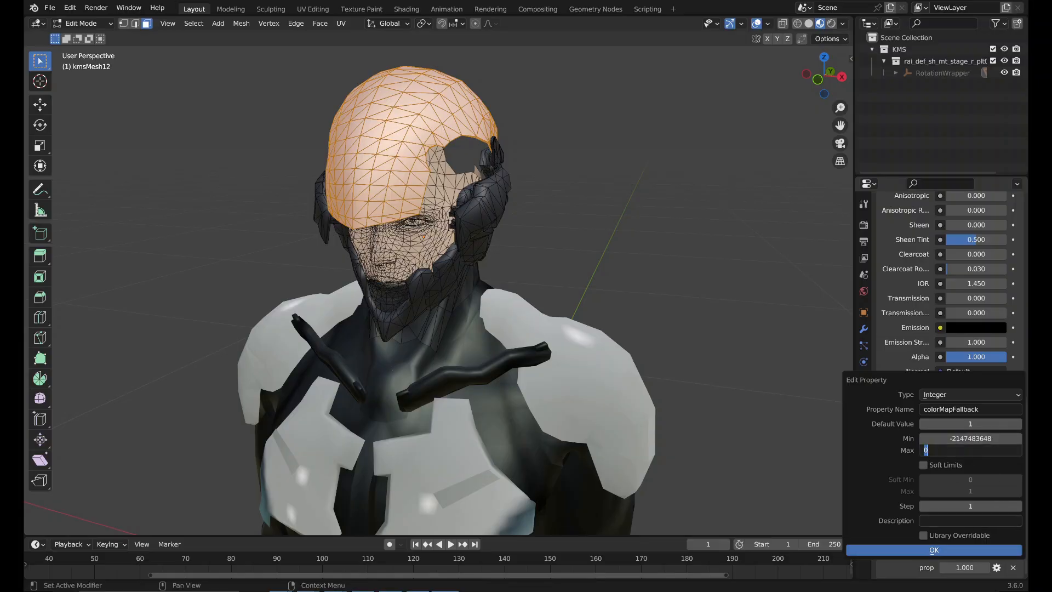
key("ctrl+v")
key("ctrl+Left")
key("BackSpace")
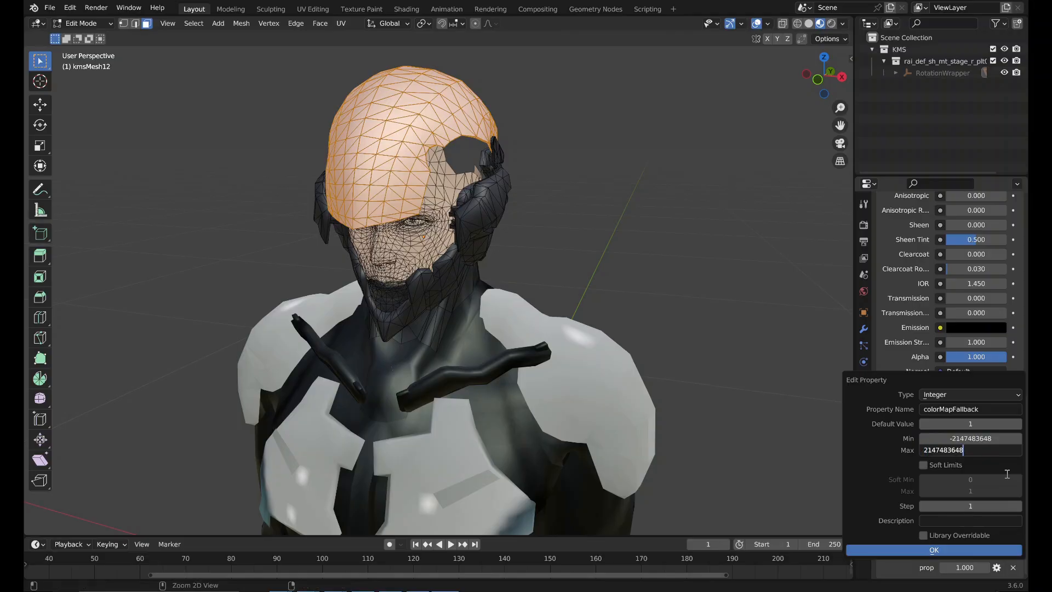
key("Return")
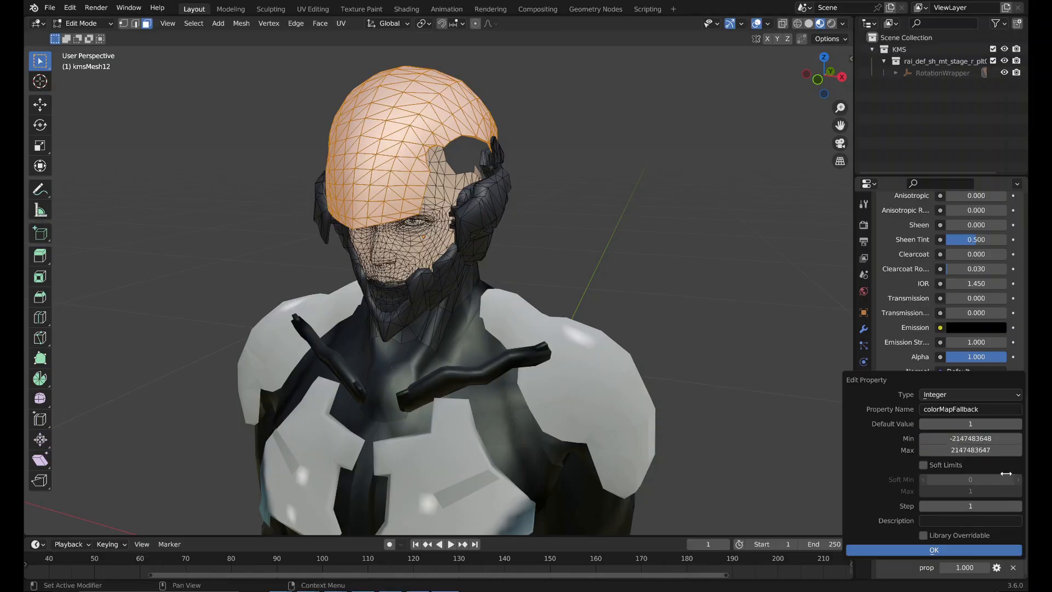
left_click(964, 550)
Set the kmsMesh12.001 material's colorMapFallback value to 12632558.
left_click(963, 567)
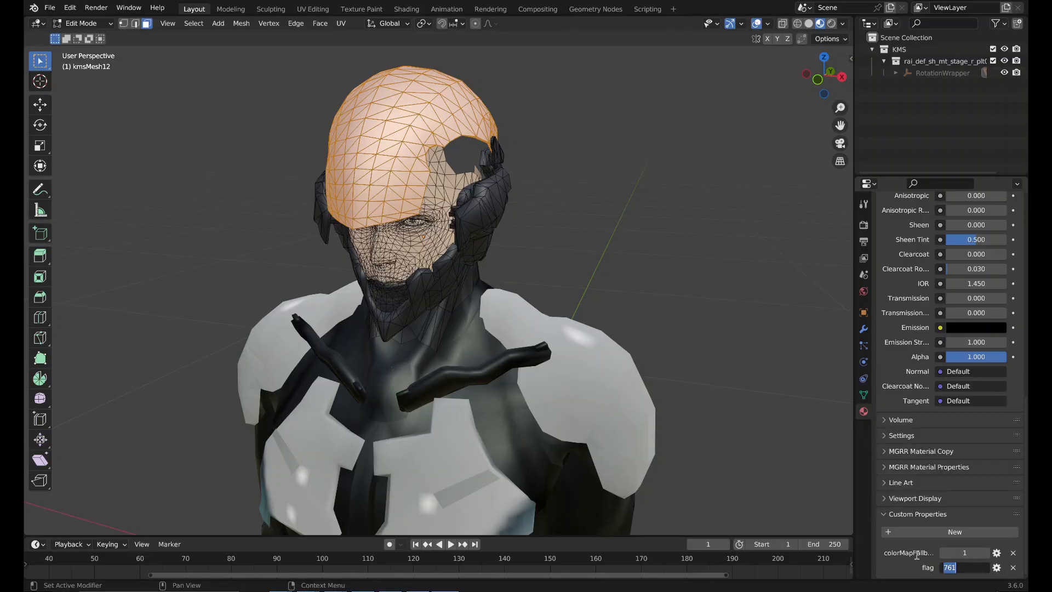
left_click(940, 550)
type("12632558")
key("Return")
left_click(986, 552)
scroll(909, 550, "up", 10)
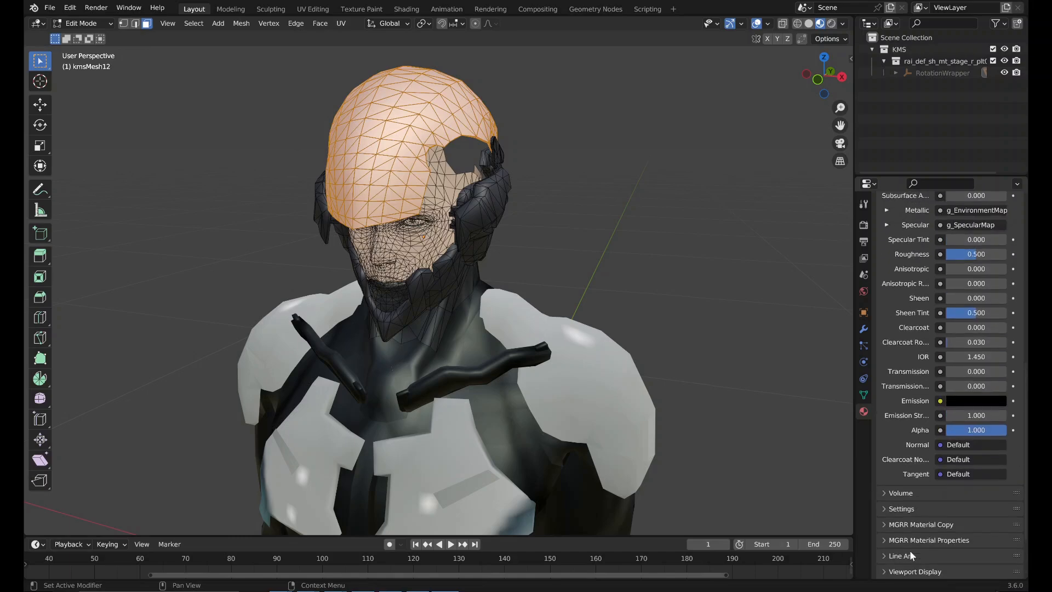
Reselect the head mesh and detach g_EnvironmentMap from Metallic and g_SpecularMap from Specular in its kmsMesh12.001 material.
scroll(909, 550, "up", 5)
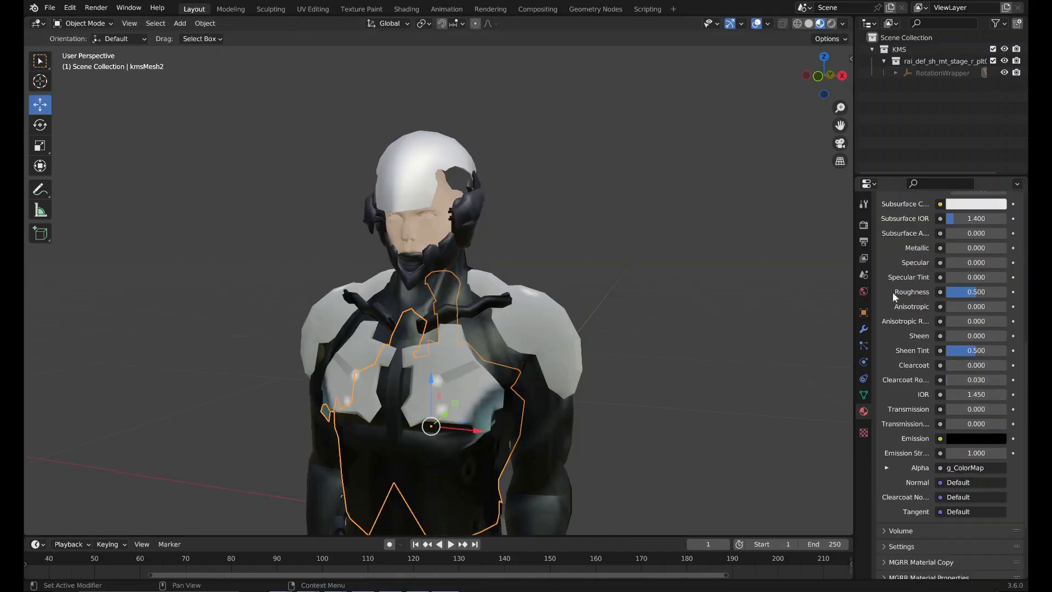
scroll(931, 384, "up", 5)
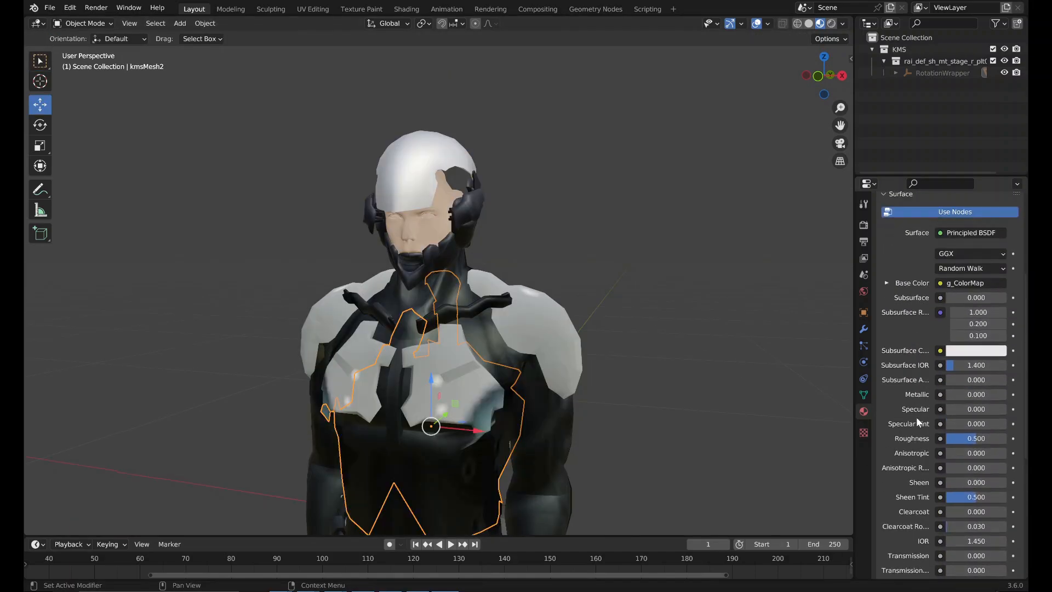
left_click(429, 160)
scroll(893, 369, "down", 4)
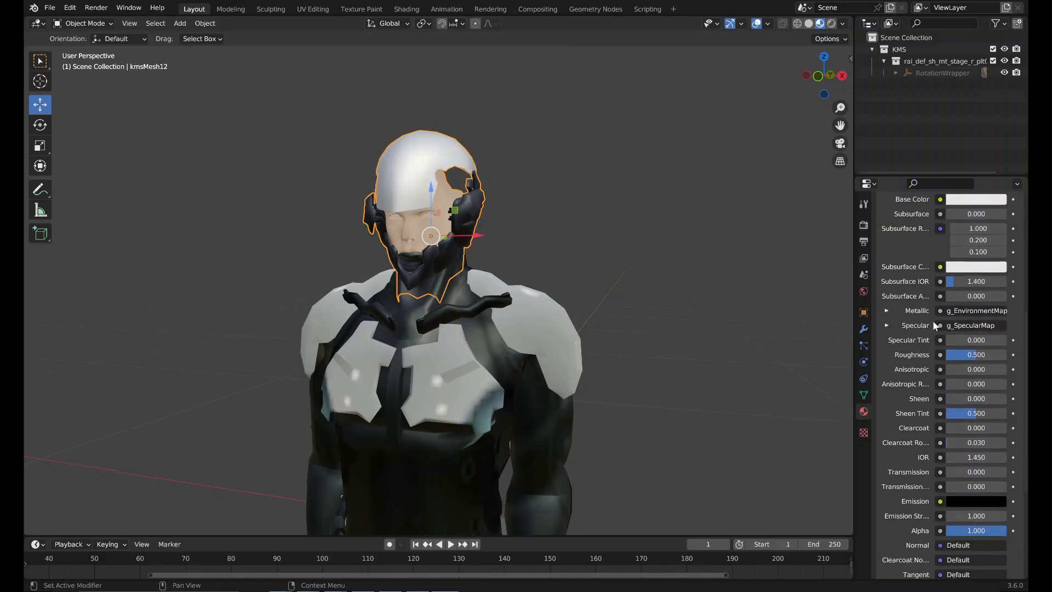
left_click(965, 311)
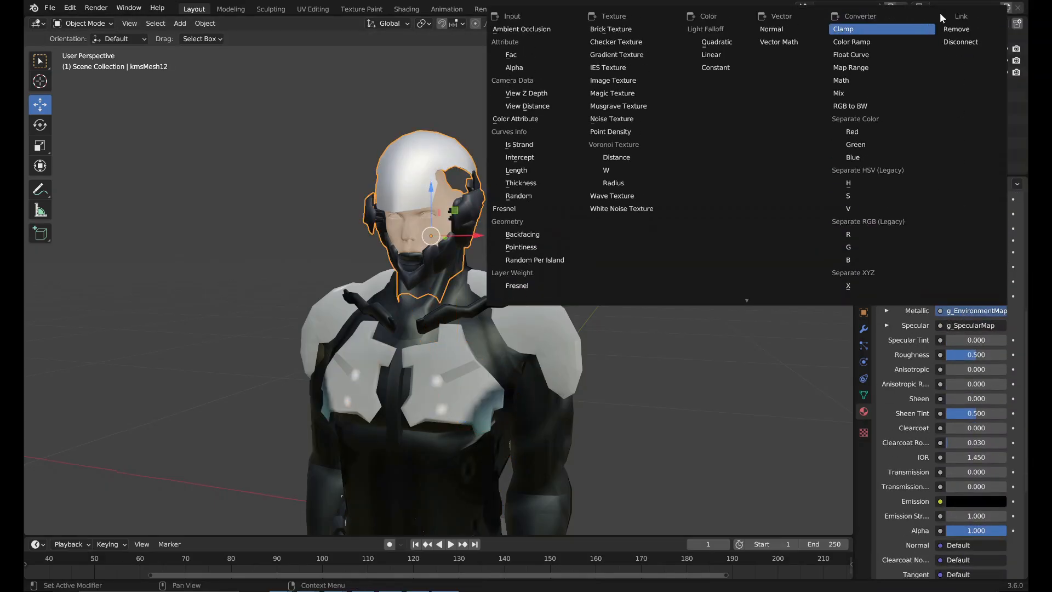
left_click(956, 46)
left_click(953, 325)
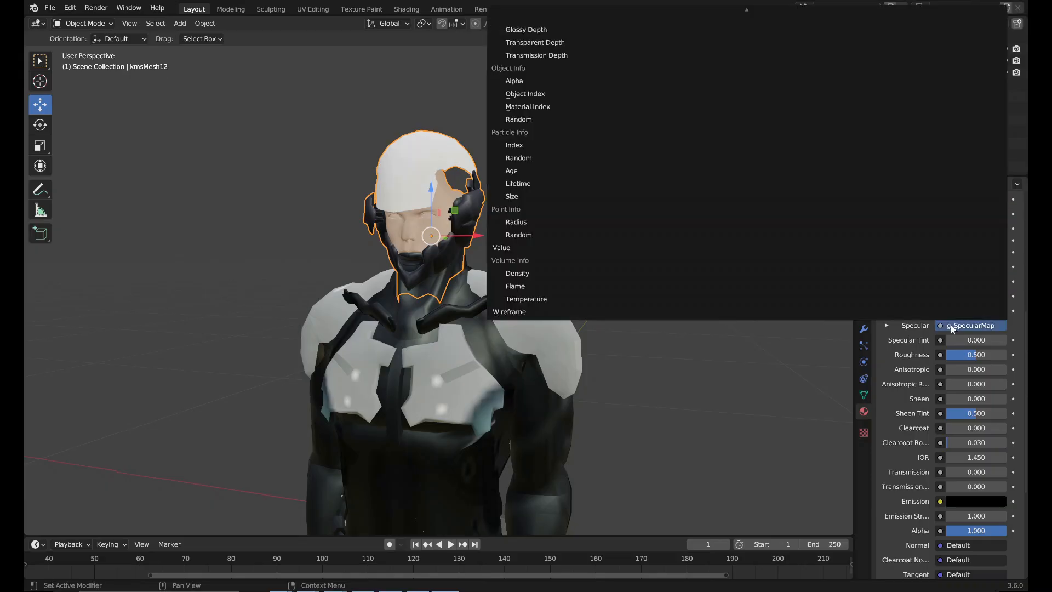
scroll(951, 137, "up", 6)
left_click(957, 19)
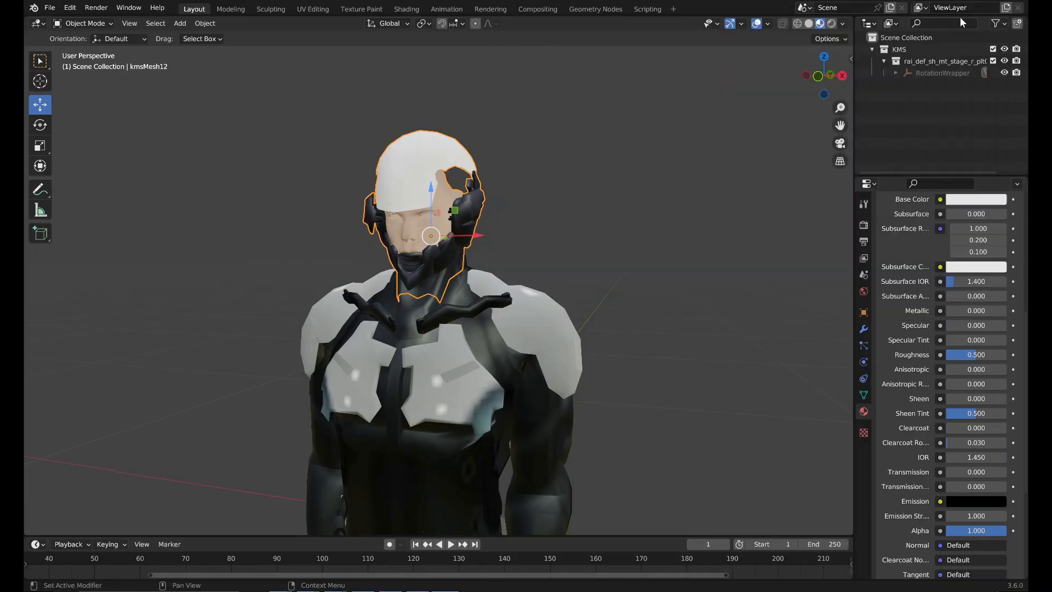
Examine the Base Color texture assignments of the head's kmsMesh12.003, kmsMesh12.004 and kmsMesh12 materials.
scroll(879, 380, "up", 10)
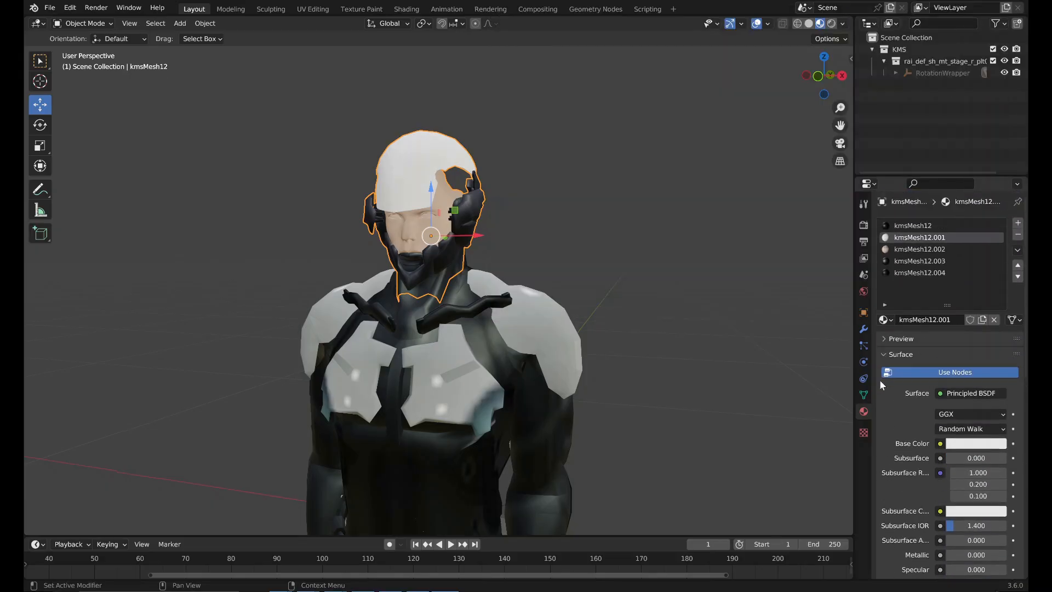
middle_click_drag(789, 356, 688, 310)
left_click(918, 262)
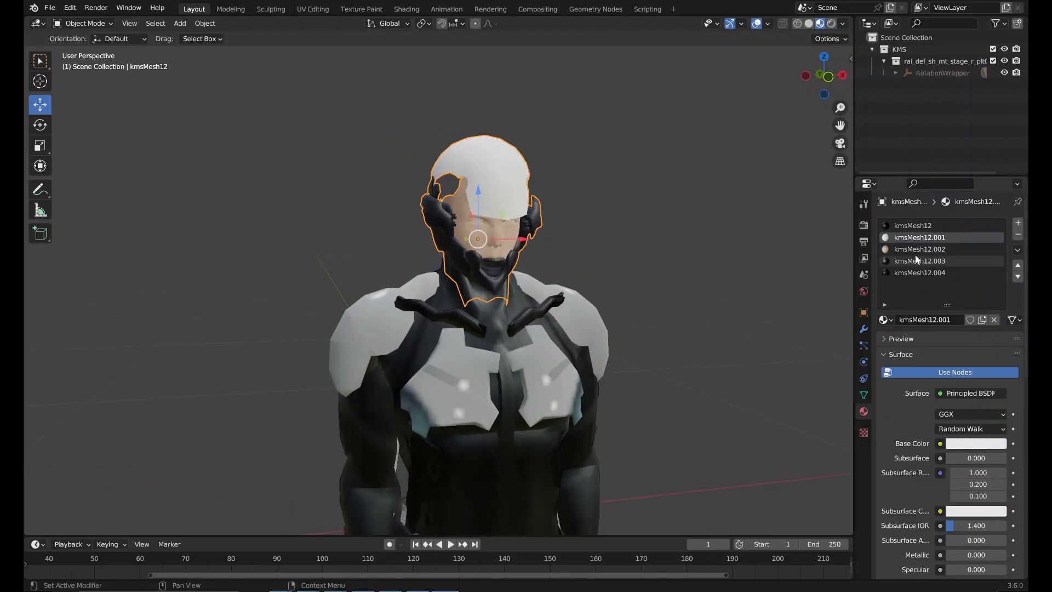
scroll(929, 429, "down", 3)
left_click(887, 382)
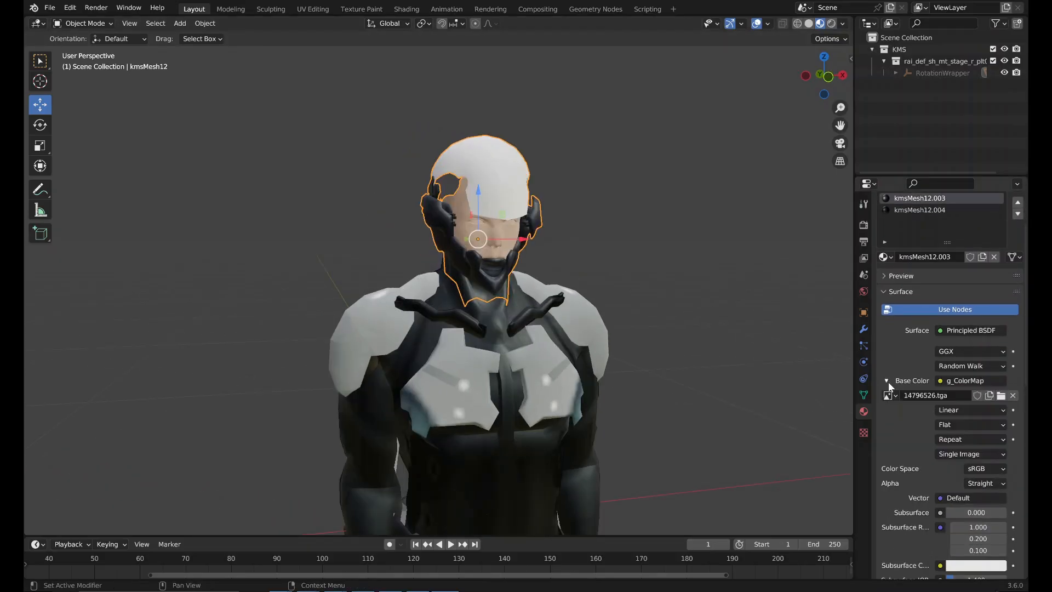
left_click(924, 209)
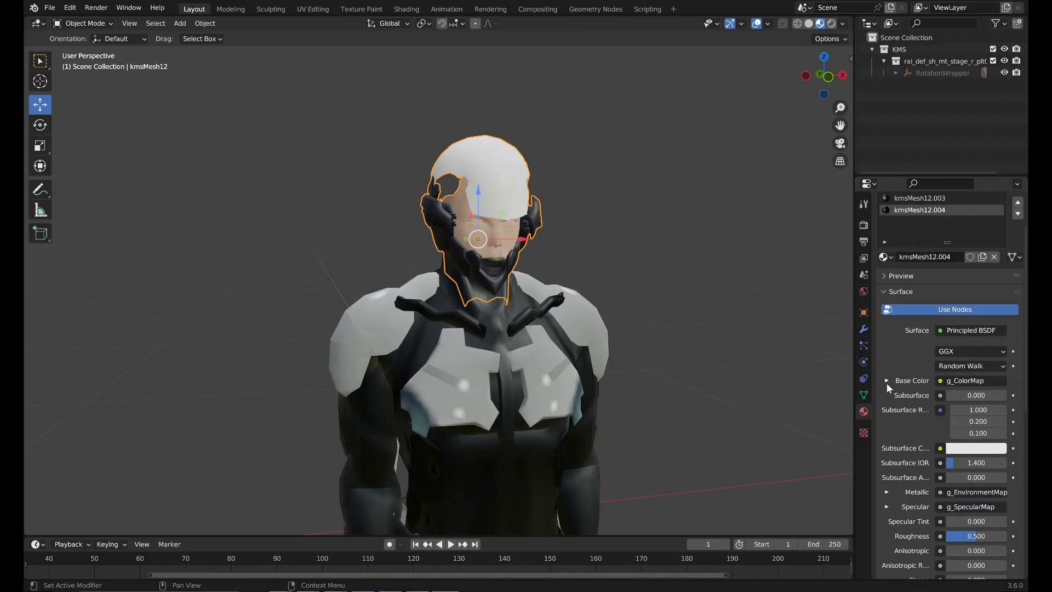
scroll(904, 329, "up", 3)
left_click(917, 217)
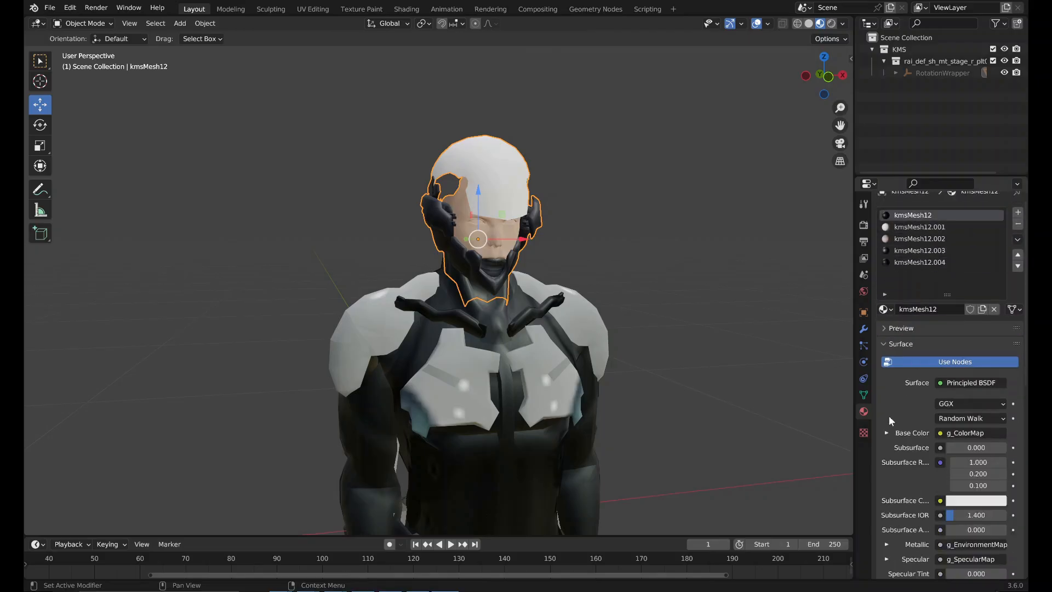
left_click(886, 432)
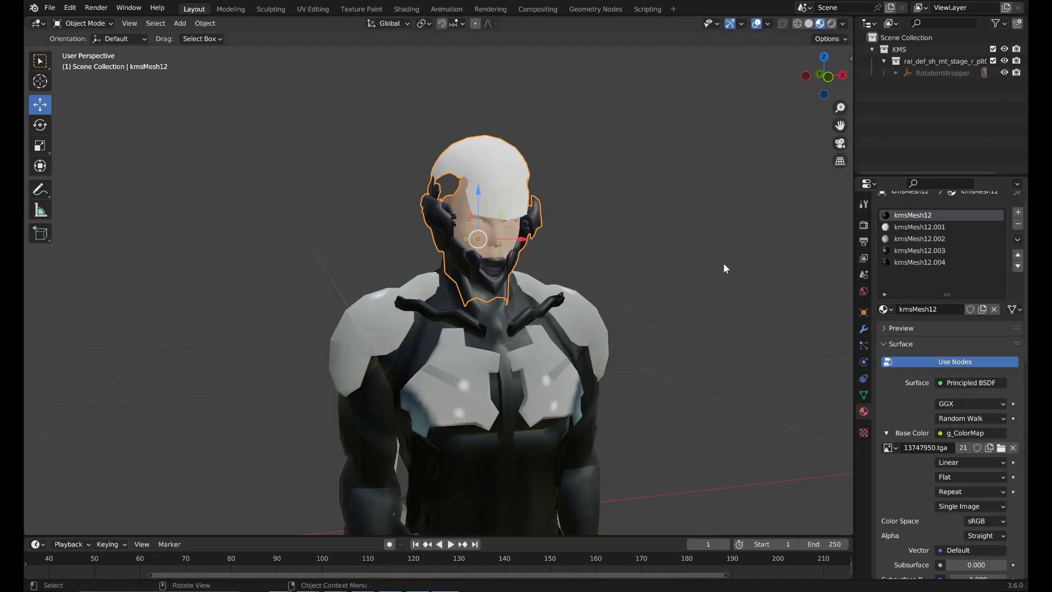
Deselect the head mesh and rename the KMS collection as EVM.
middle_click_drag(724, 263, 660, 278)
left_click(701, 258)
scroll(707, 283, "down", 3)
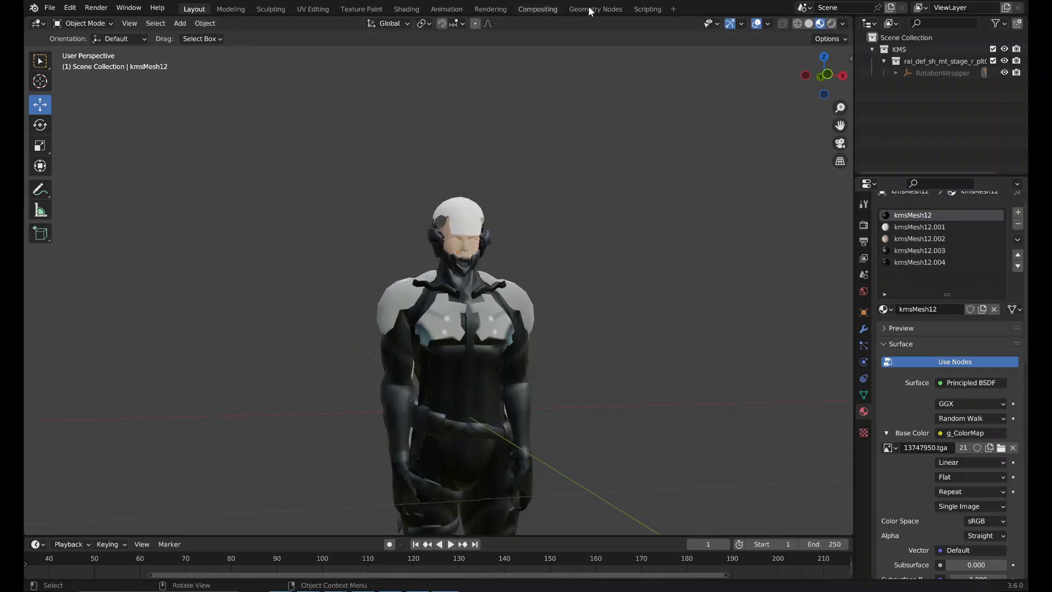
double_click(910, 50)
type("EVM")
key("Return")
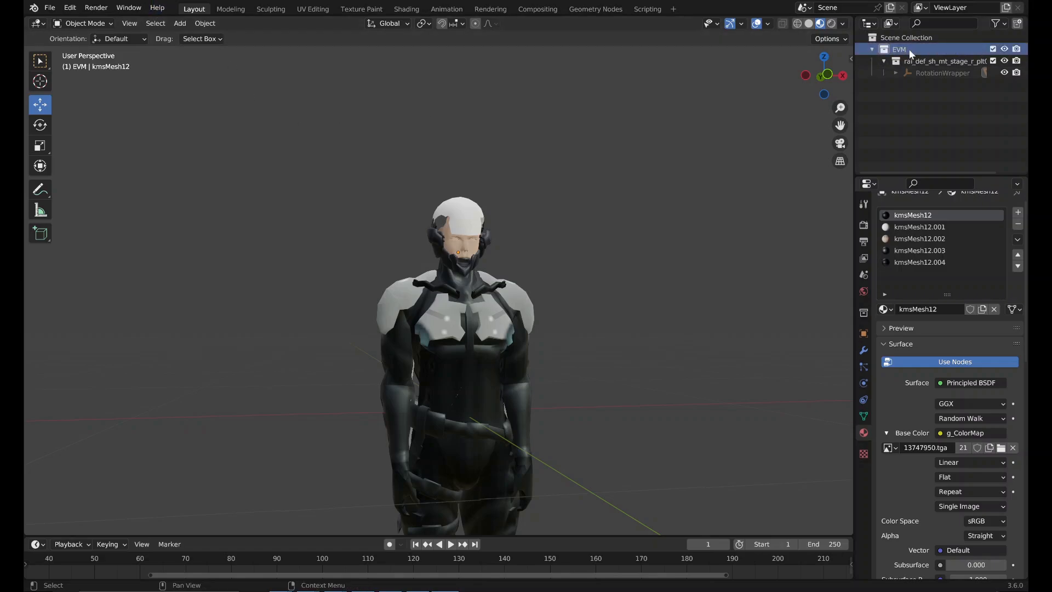
Join all the meshes from kmsMesh0 through kmsMesh20 under the armature into one object, with kmsMesh0 as the active object.
left_click(895, 73)
left_click(908, 84)
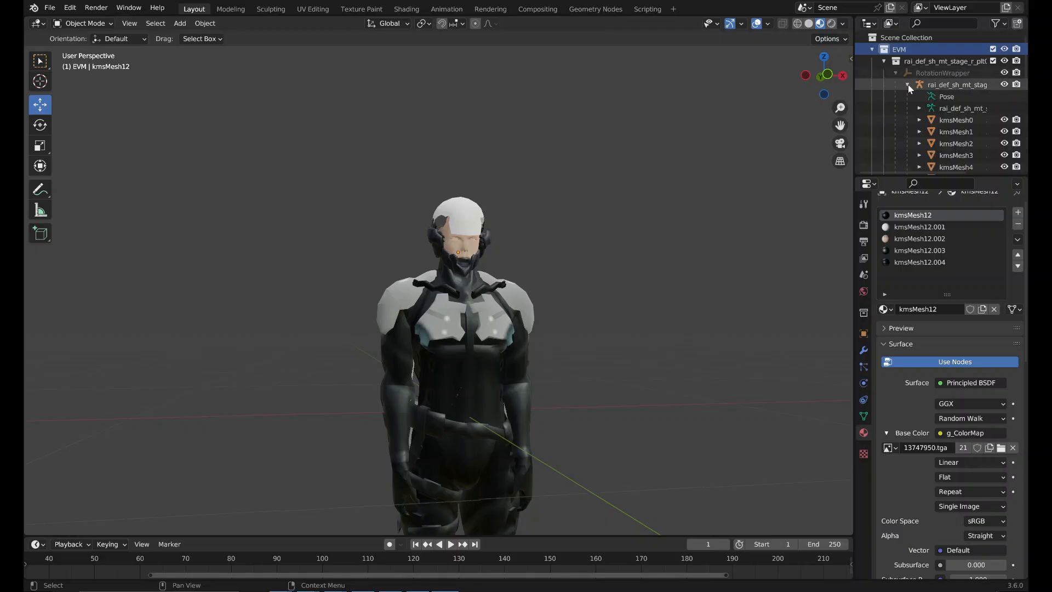
left_click(954, 120)
scroll(952, 114, "down", 6)
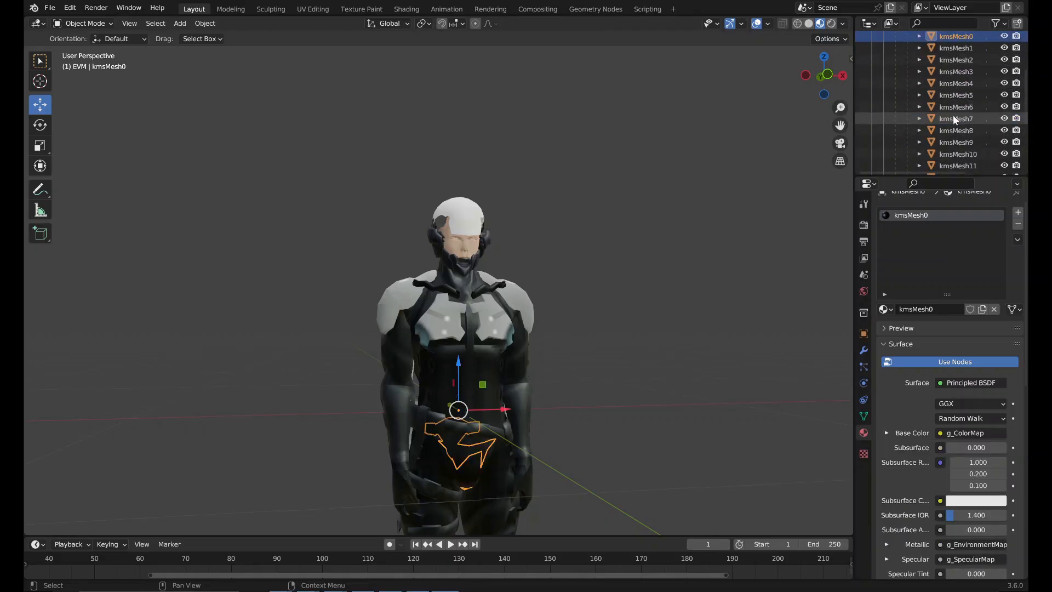
left_click(954, 163, "shift")
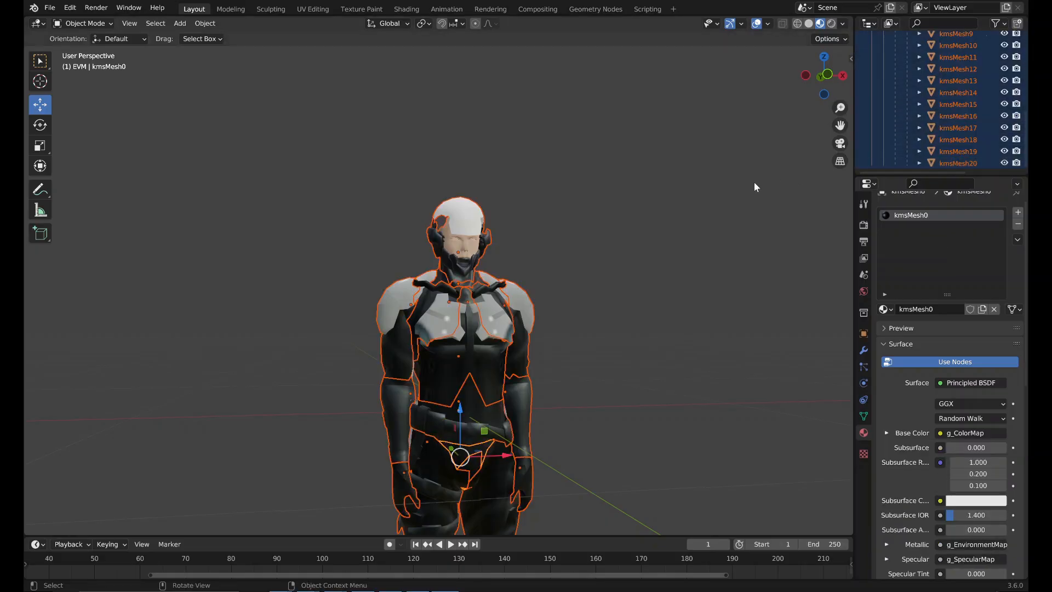
key("ctrl+j")
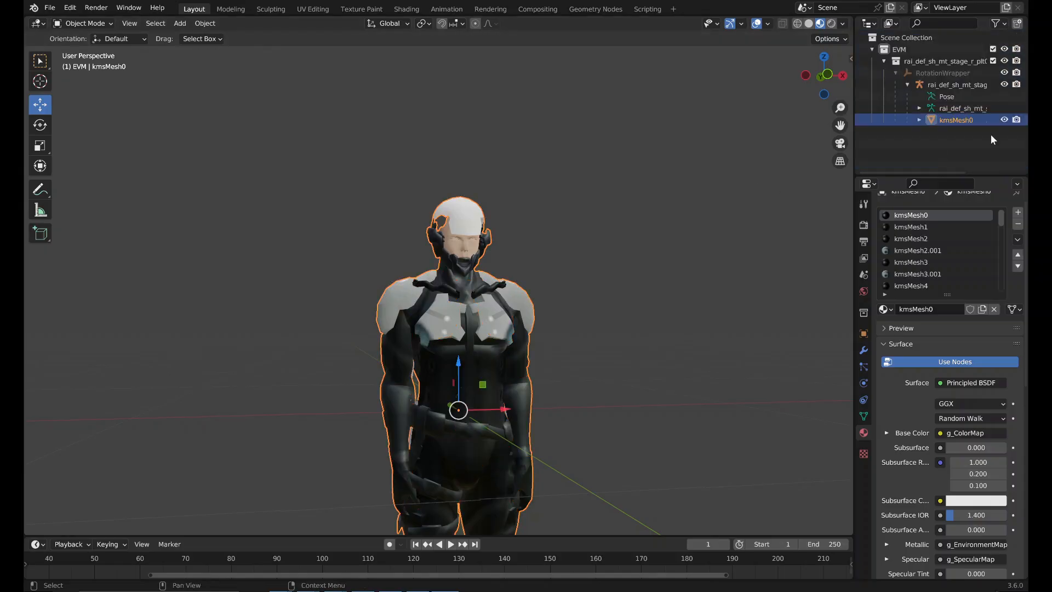
Rename the joined mesh as evmMesh and select its kmsMesh19 material slot.
double_click(964, 121)
type("evmMesh")
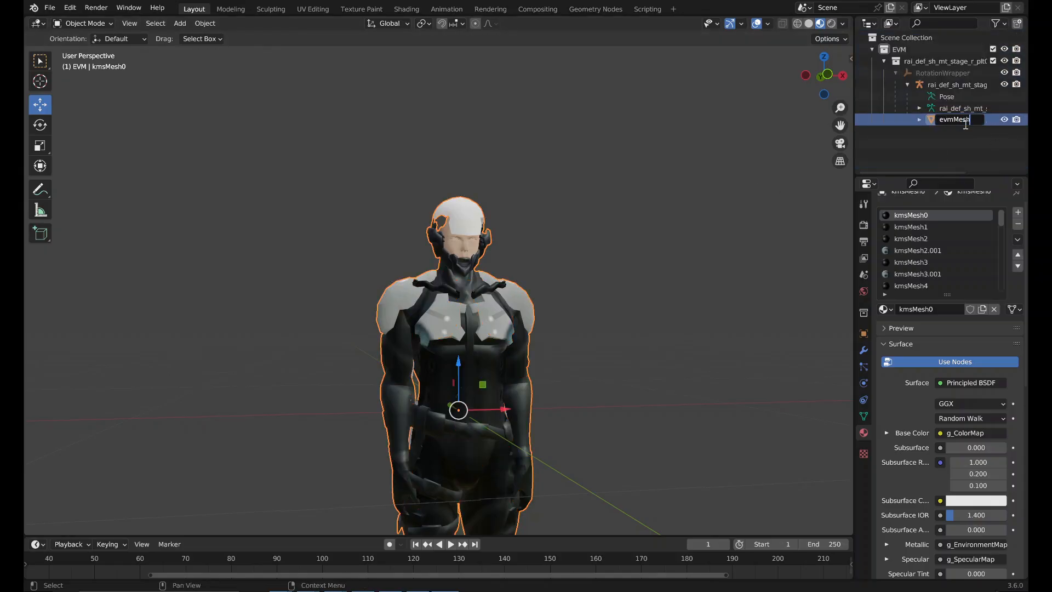
key("Return")
scroll(929, 221, "down", 5)
scroll(948, 235, "down", 8)
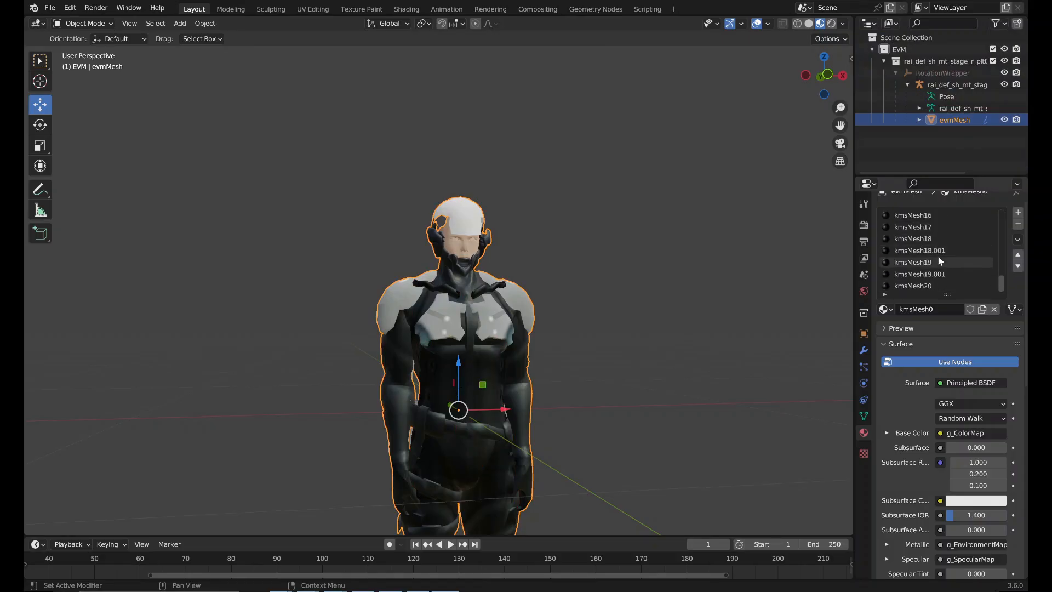
left_click(935, 260)
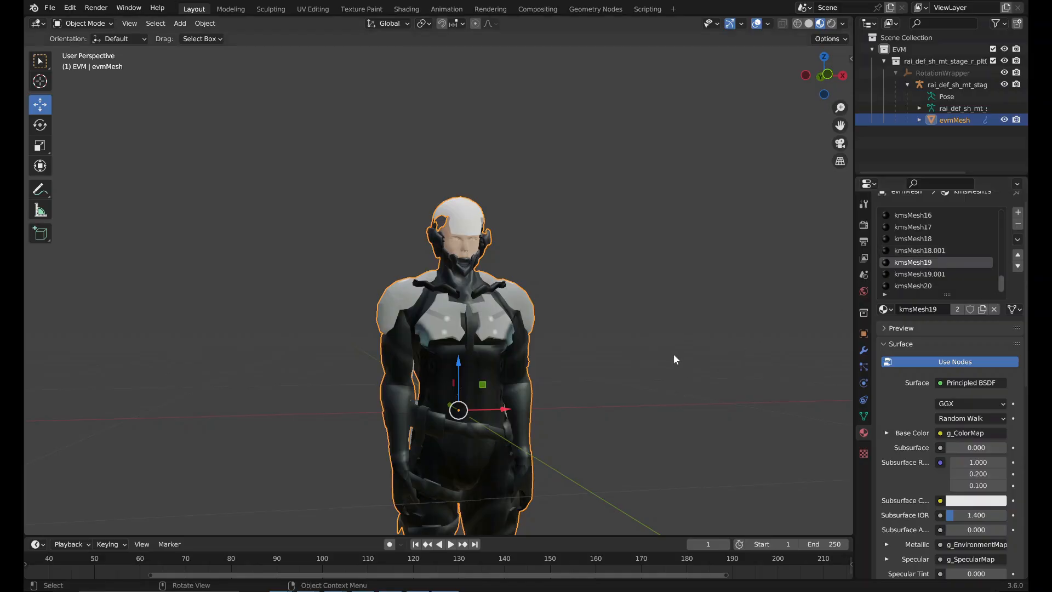
Merge all of evmMesh's vertices by distance, using a merge distance of 0.0001 m.
middle_click_drag(673, 354, 510, 360)
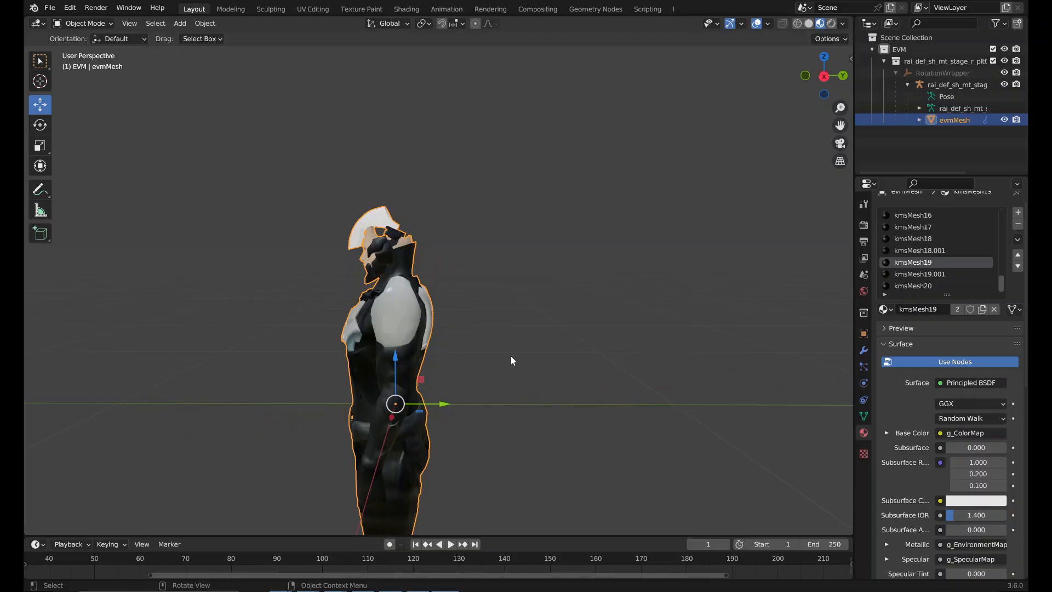
middle_click_drag(510, 360, 643, 347)
key("Tab")
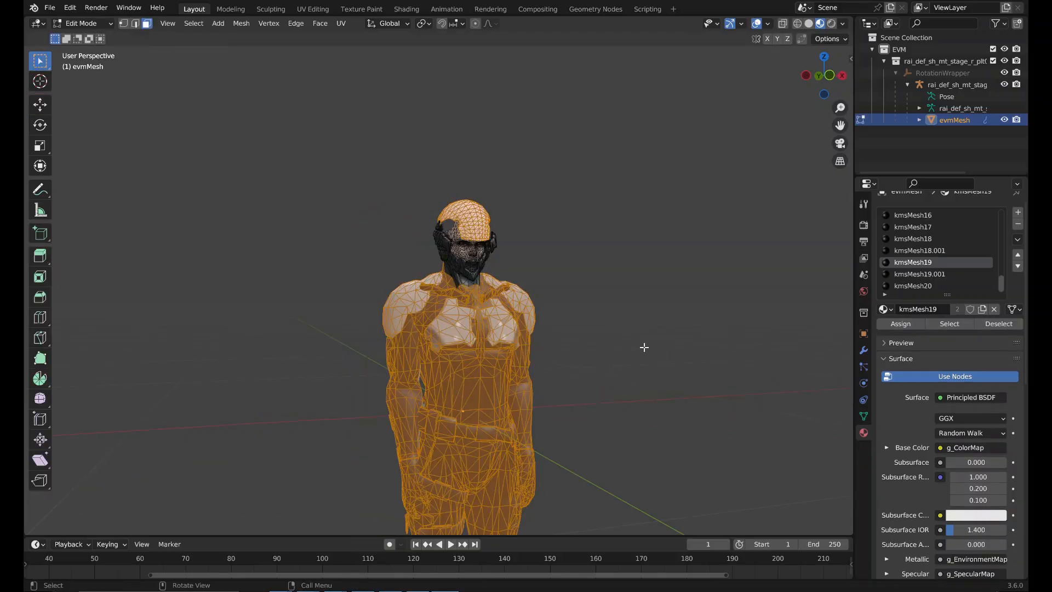
key("a")
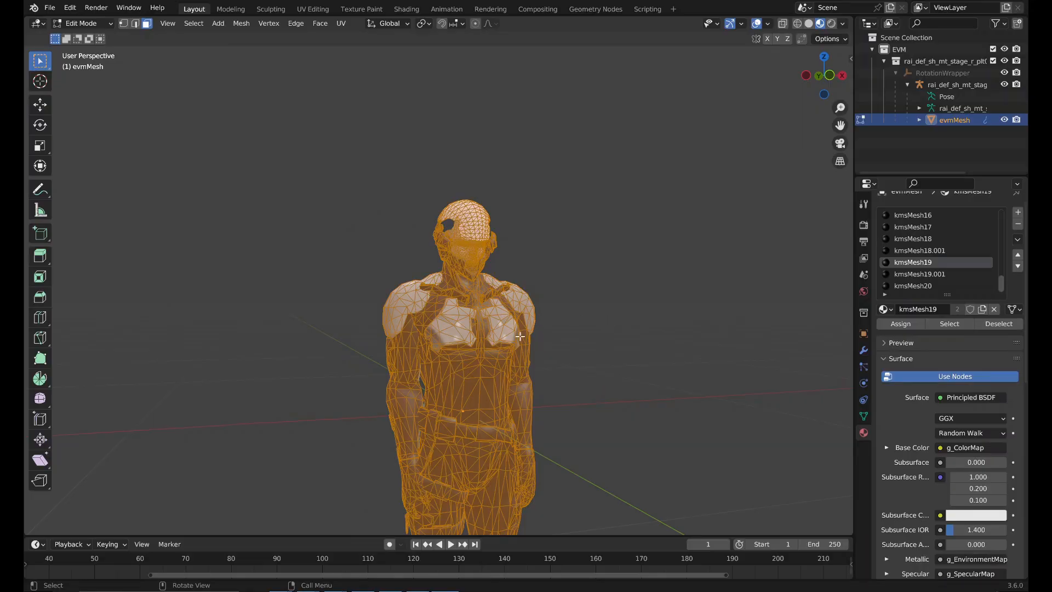
right_click(493, 322)
key("Escape")
right_click(482, 272)
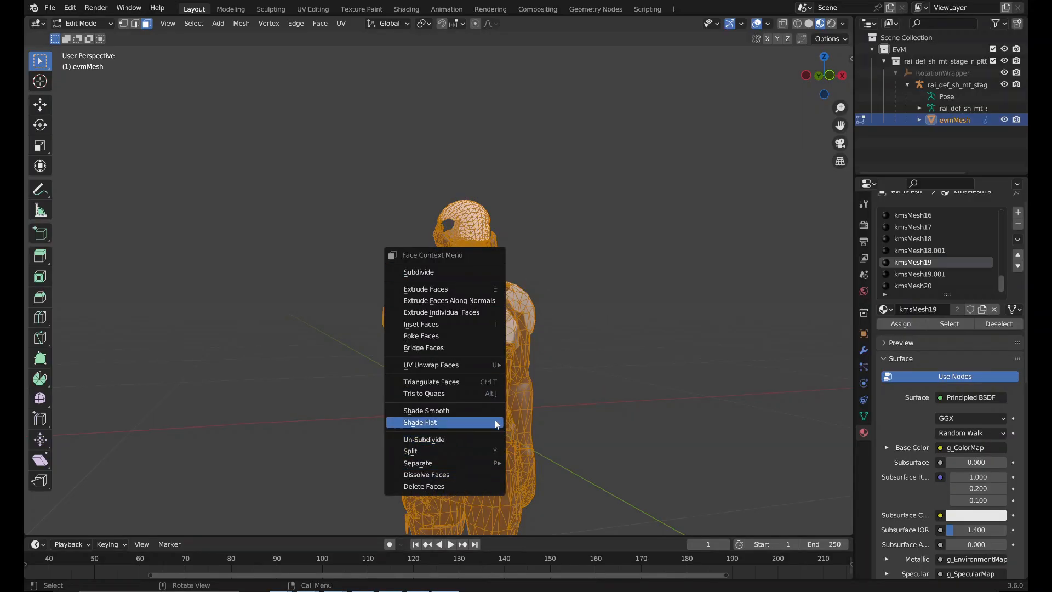
key("1")
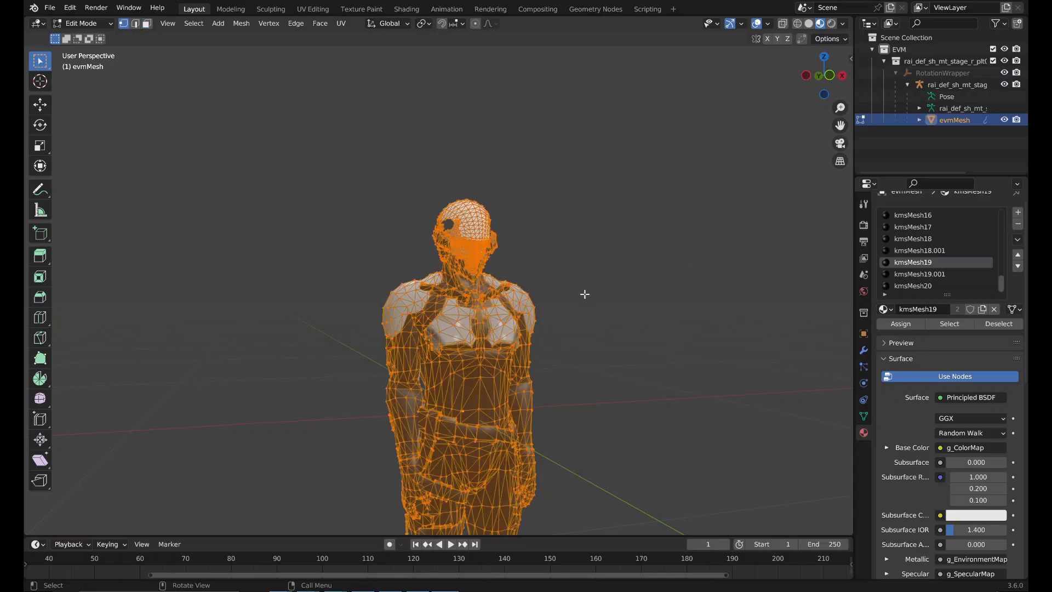
right_click(472, 323)
key("Escape")
right_click(474, 300)
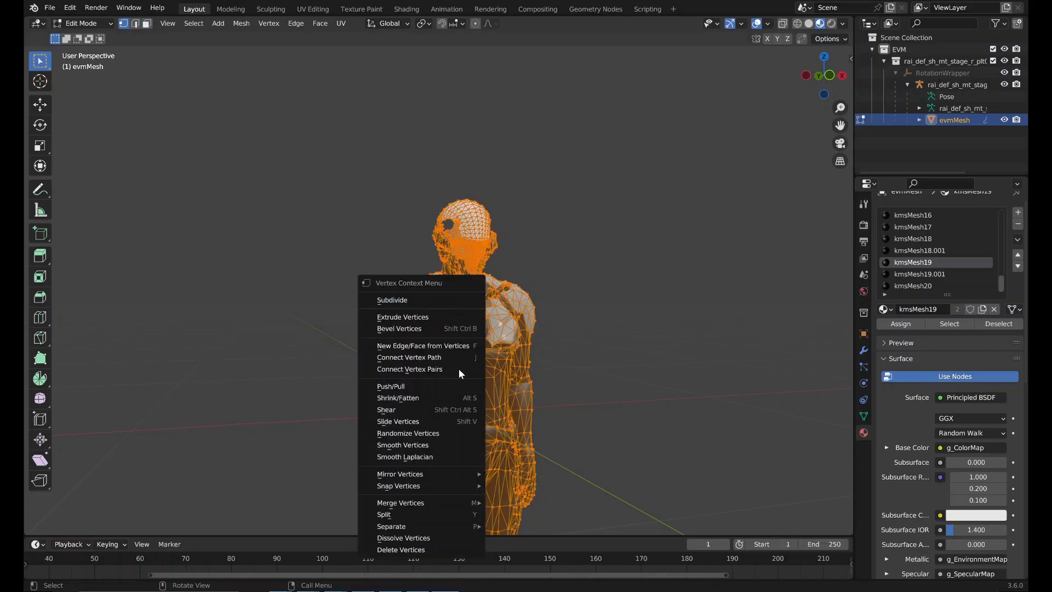
mouse_move(466, 505)
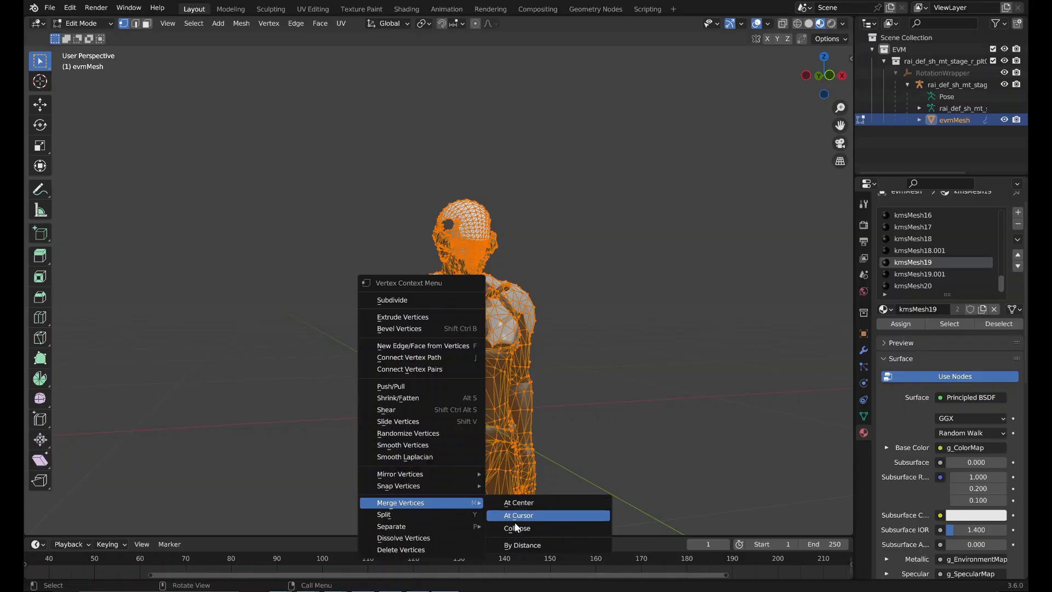
left_click(519, 545)
Run Merge by Distance once more on all of evmMesh's vertices and return to Object Mode.
right_click(433, 296)
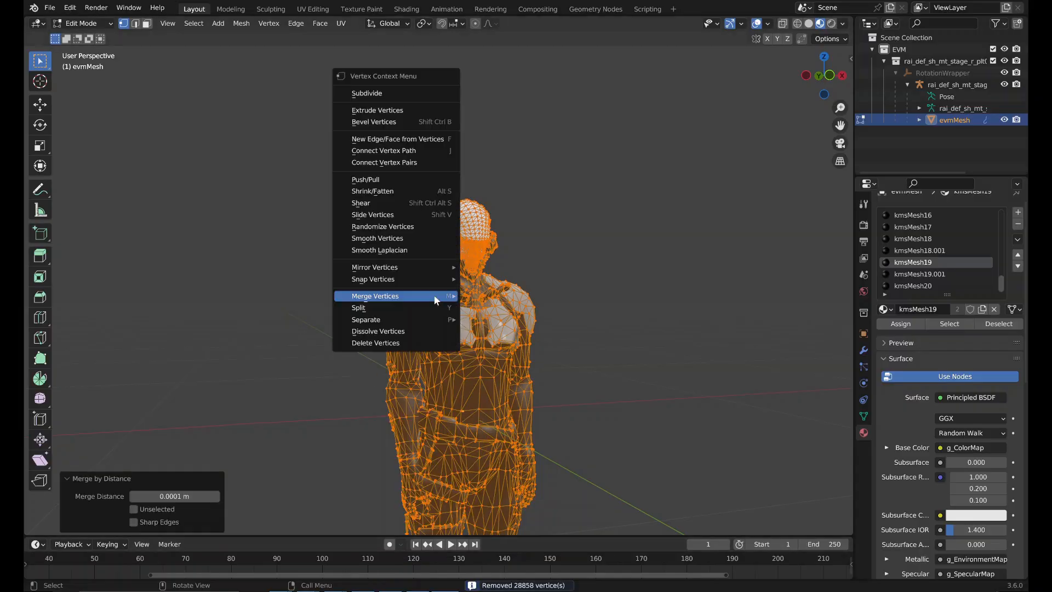
mouse_move(432, 296)
left_click(497, 338)
right_click(493, 334)
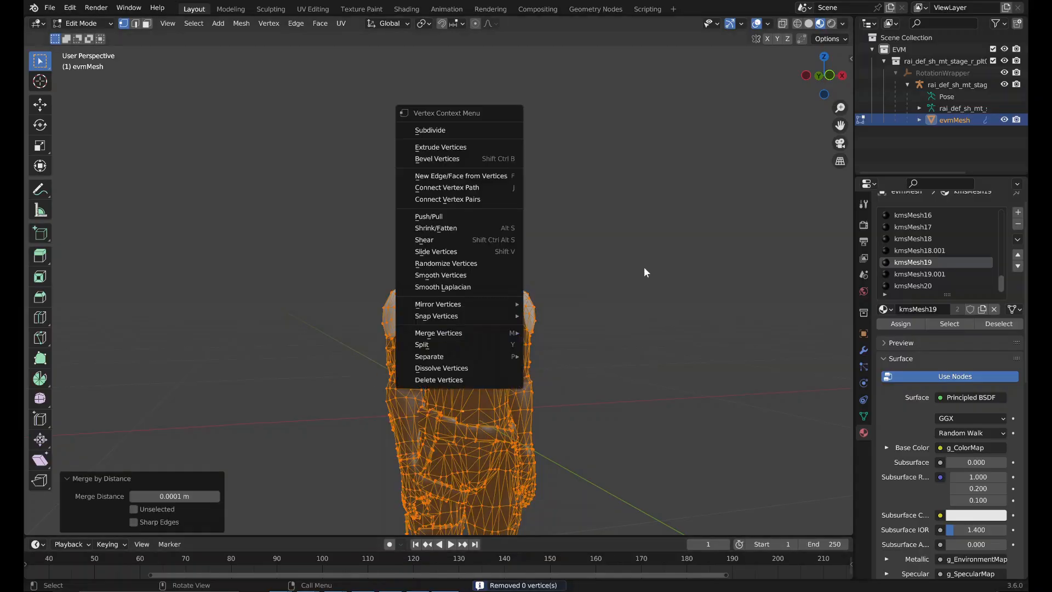
key("Escape")
middle_click_drag(636, 225, 559, 227)
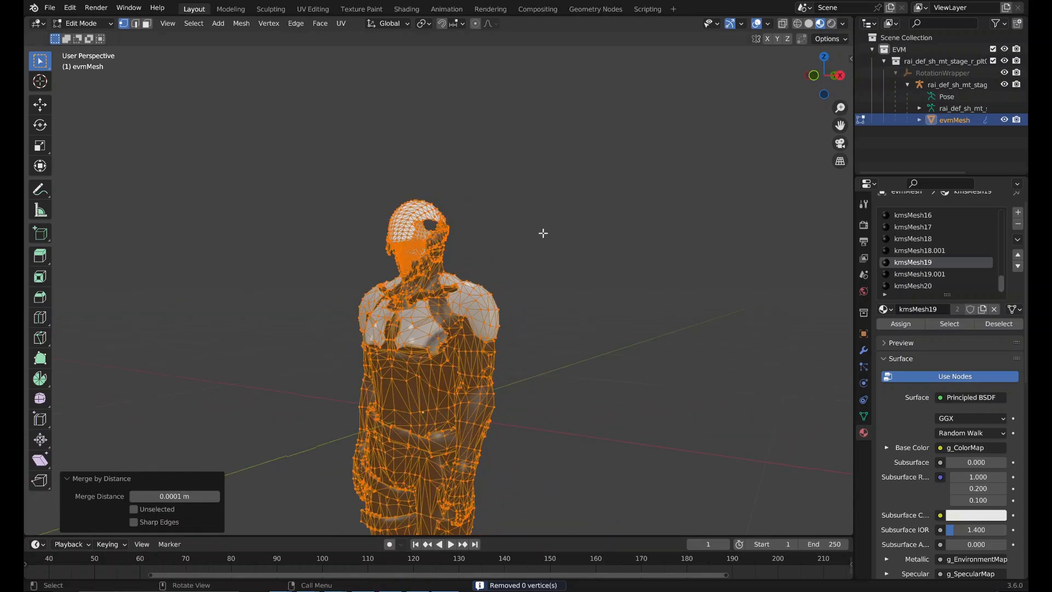
key("Tab")
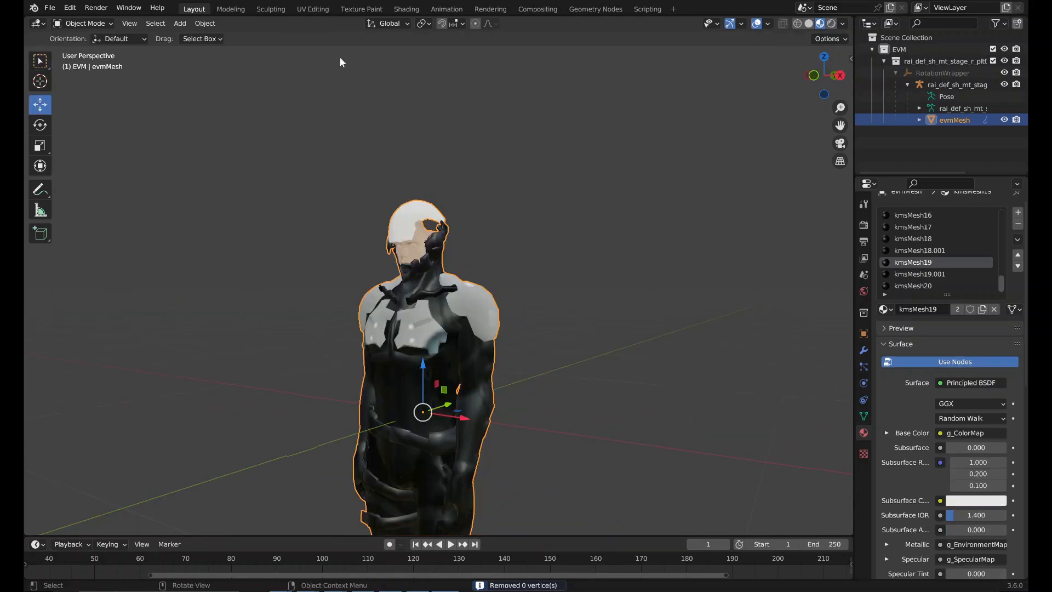
Rip evmMesh by its UV islands with the MGR:R tools, inspect the split edges, and return to Object Mode with all vertices selected.
left_click(205, 23)
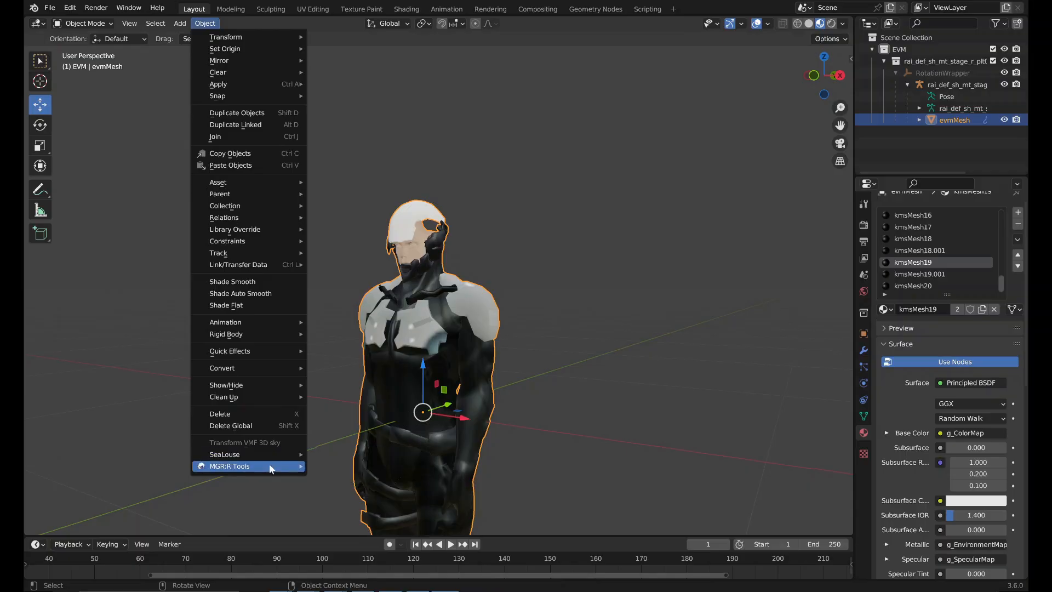
mouse_move(283, 467)
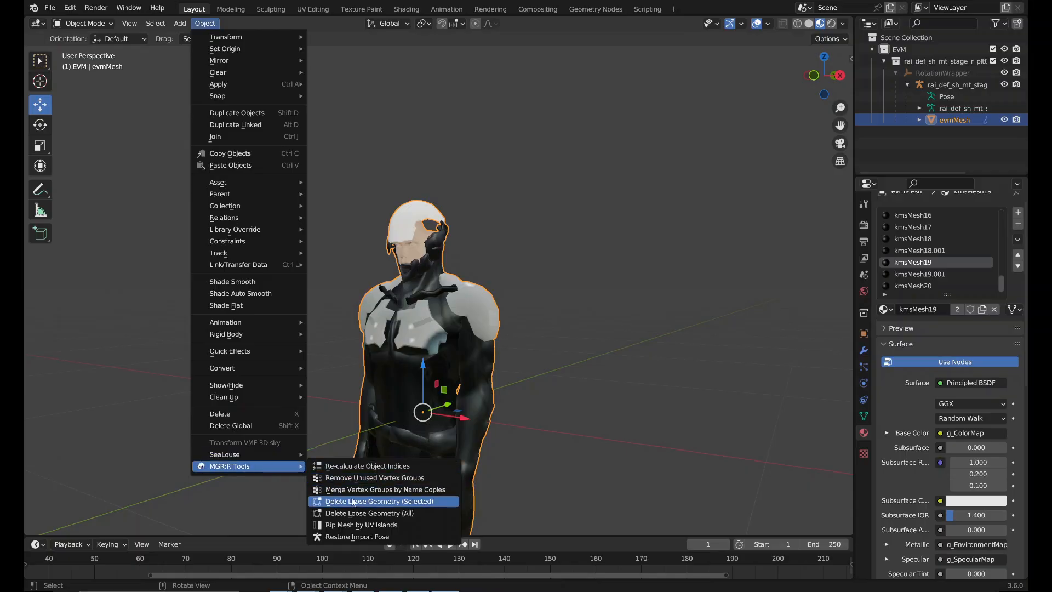
left_click(357, 525)
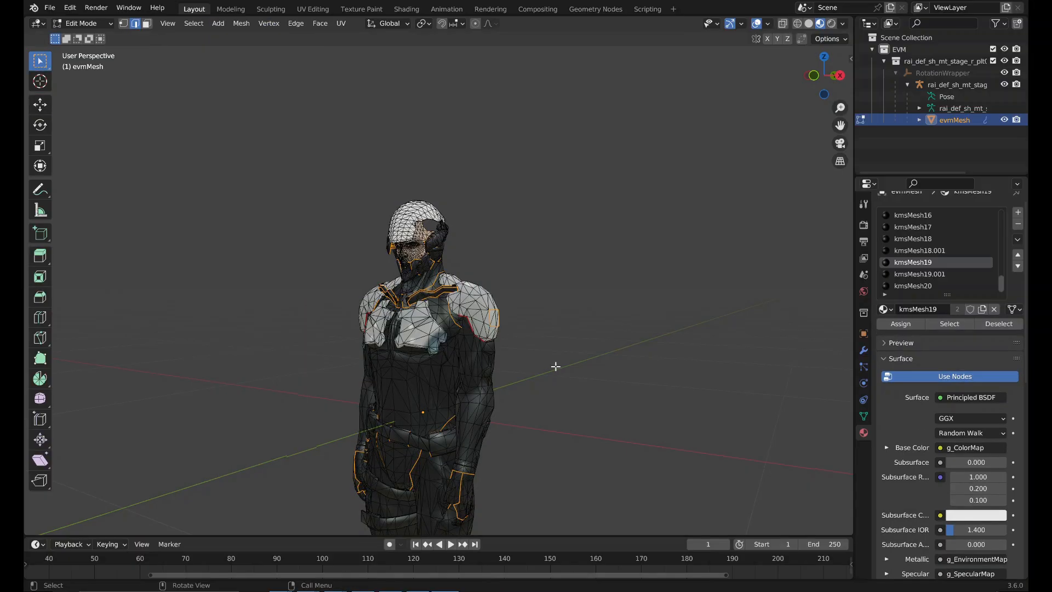
middle_click_drag(554, 367, 580, 346)
scroll(648, 376, "up", 5)
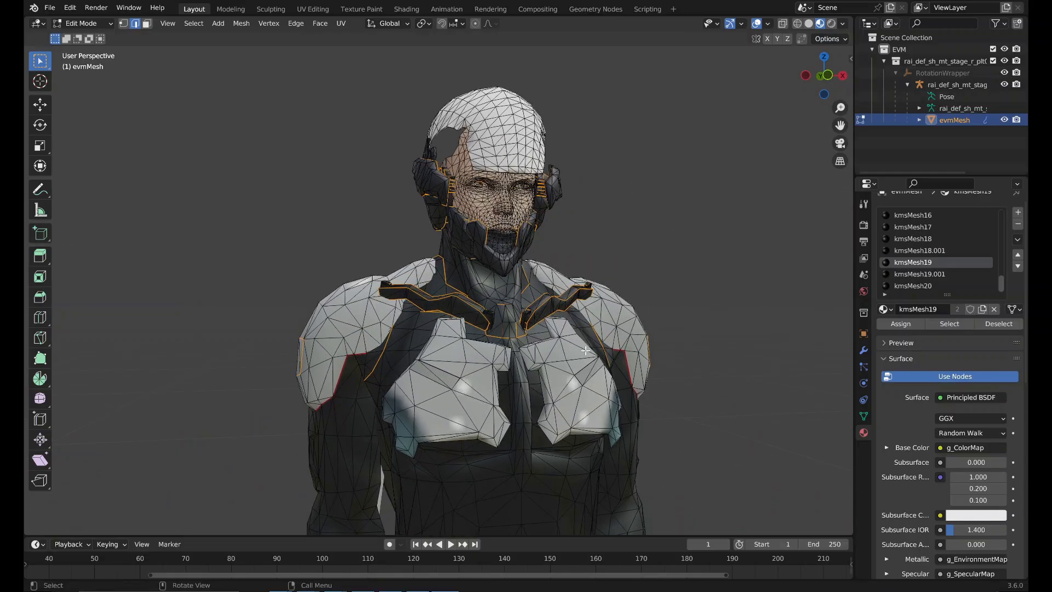
key("a")
key("1")
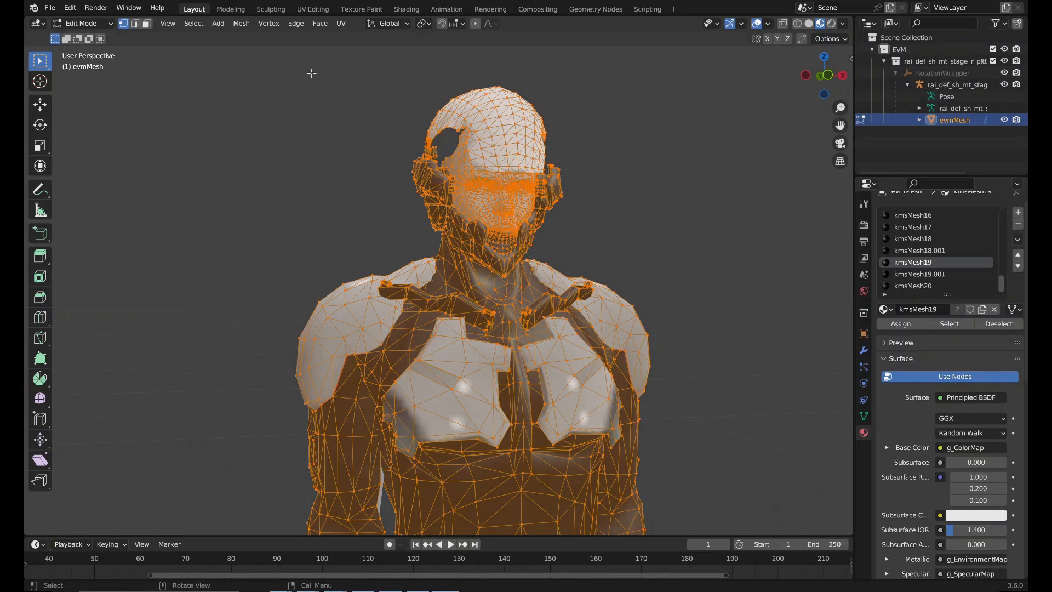
key("Tab")
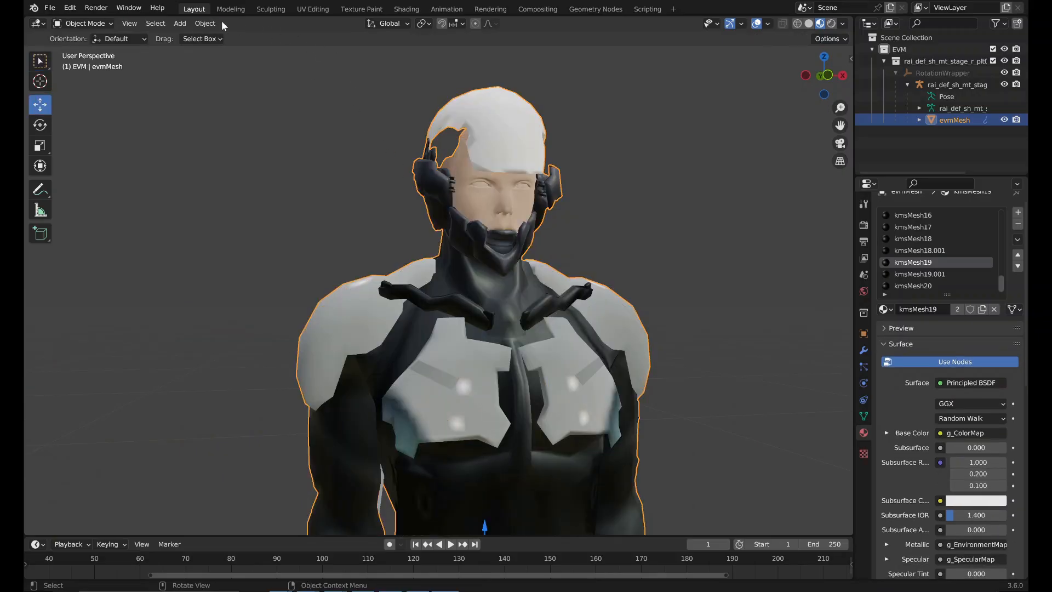
Delete all loose geometry with the MGR:R tools and clear evmMesh's vertex selection, ending in Object Mode.
left_click(206, 23)
mouse_move(290, 458)
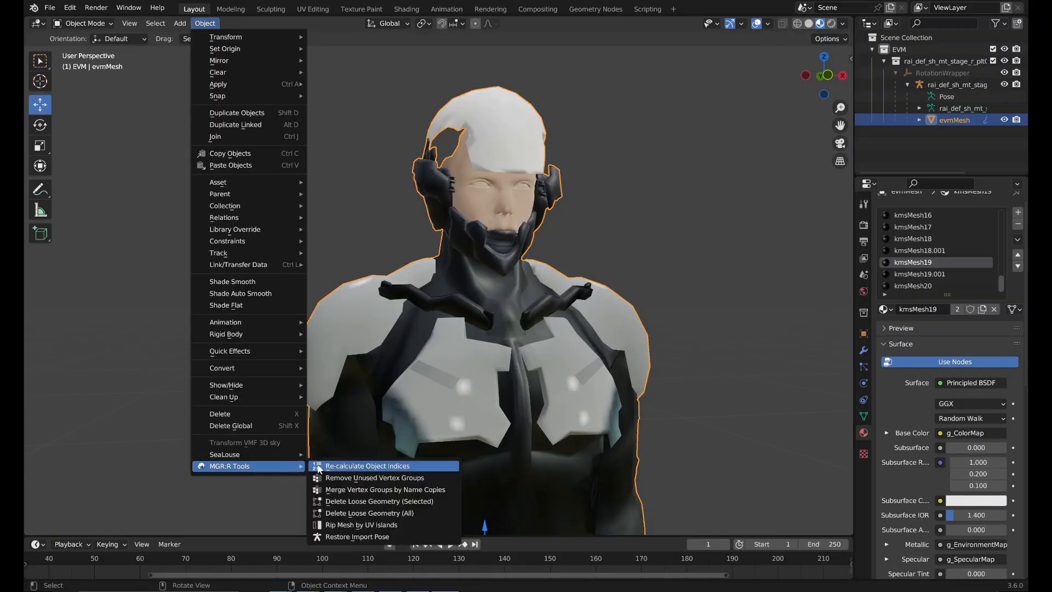
left_click(369, 513)
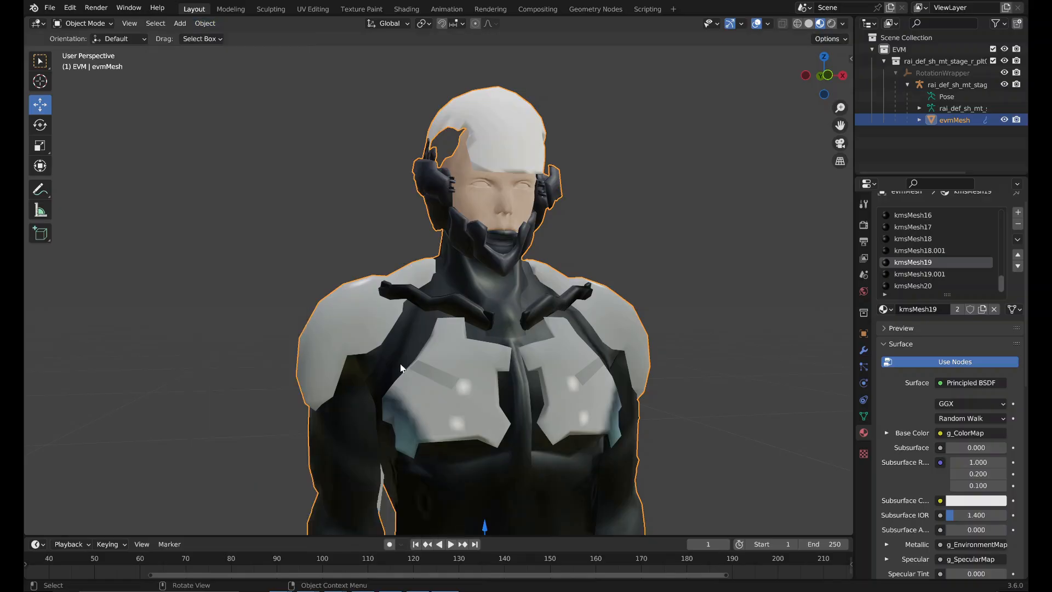
scroll(400, 366, "down", 4)
middle_click_drag(515, 344, 594, 375)
key("Tab")
key("1")
key("alt+a")
key("Tab")
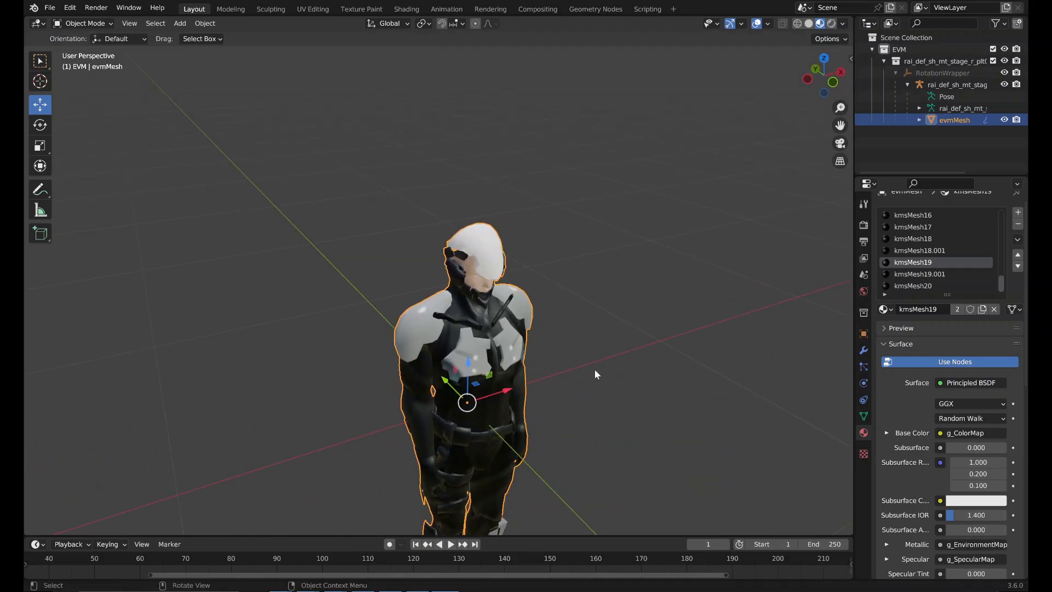
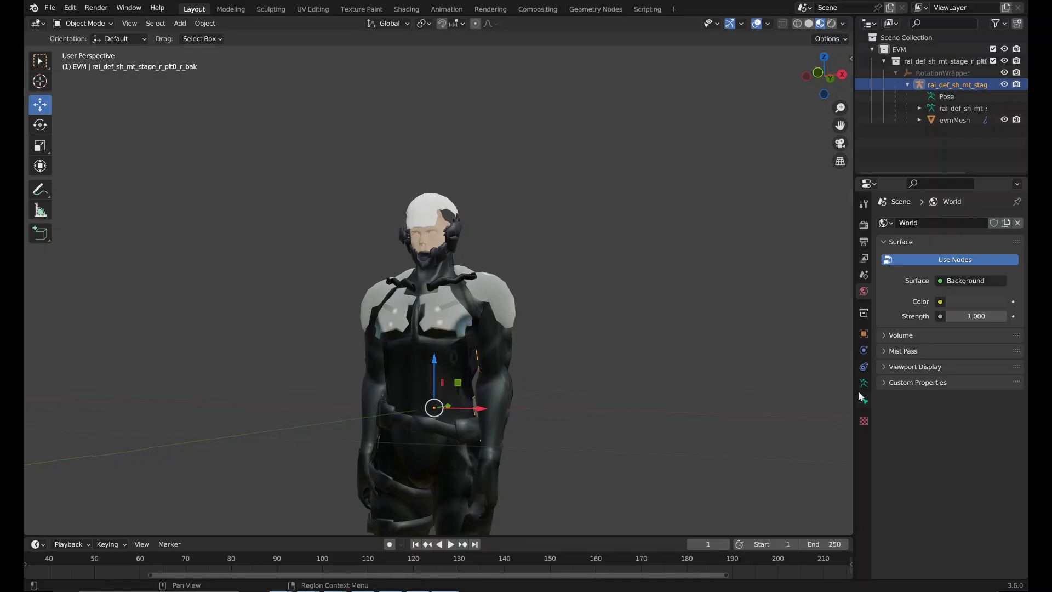
Set the armature's kmsType custom property to 50331648 and rename that property to flag.
left_click(863, 333)
scroll(891, 375, "down", 1)
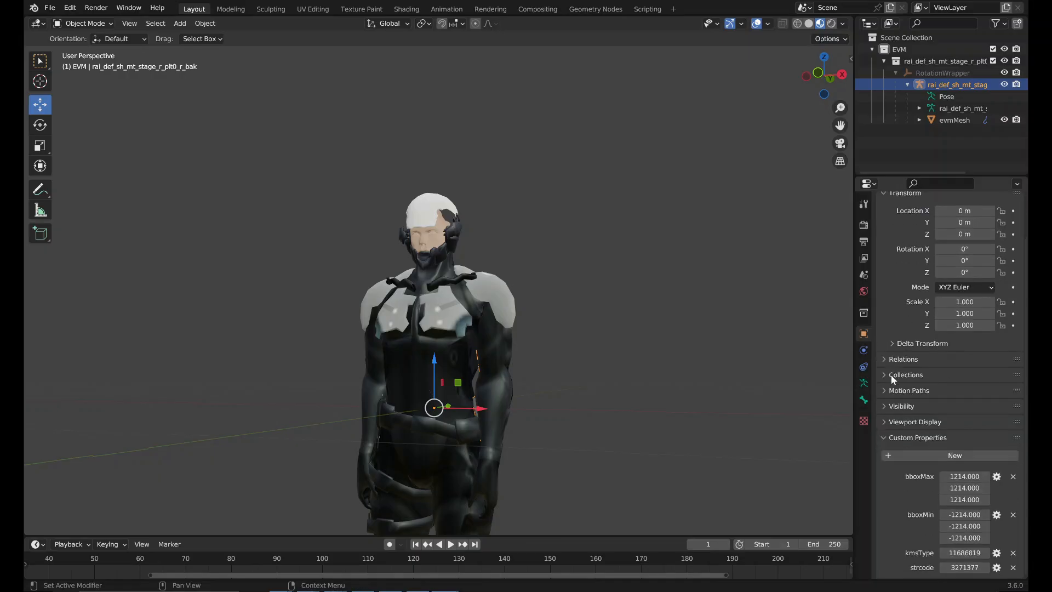
left_click(949, 553)
type("50331648")
left_click(924, 543)
left_click(996, 552)
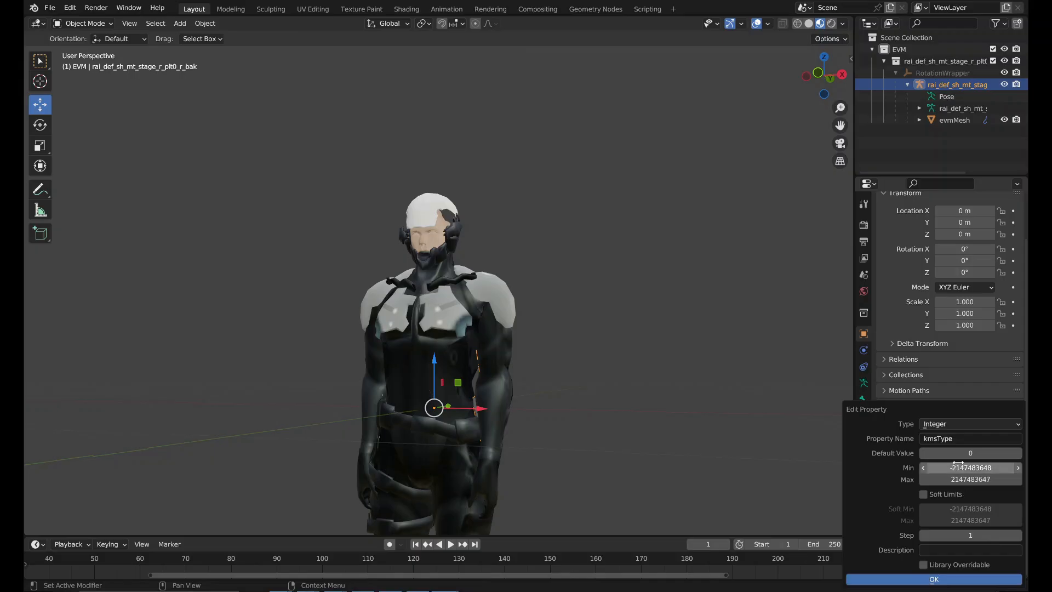
left_click(967, 438)
type("flag")
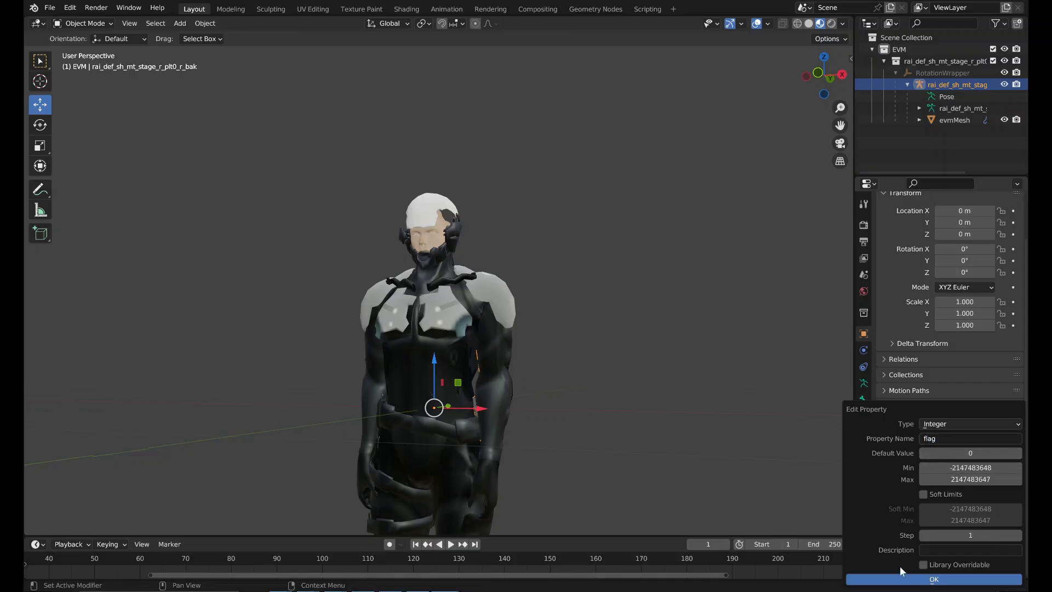
left_click(906, 580)
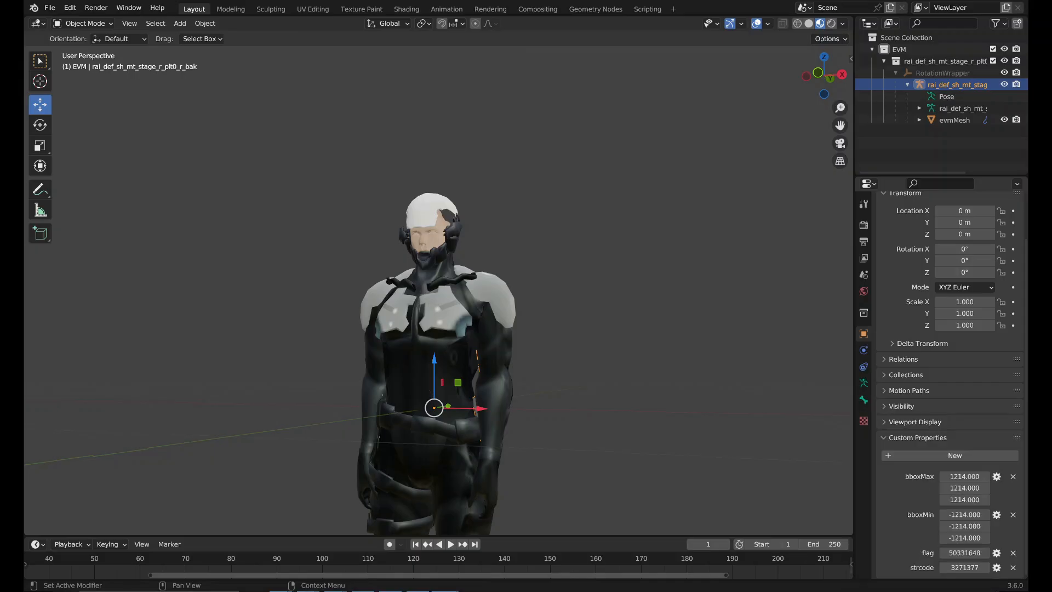
Set the armature's strcode custom property to 16083401.
double_click(964, 568)
type("16083401")
left_click(921, 539)
Rename both the model's collection and its armature object to rai_def_mh_mt_stage_d005p01.
left_click(955, 61)
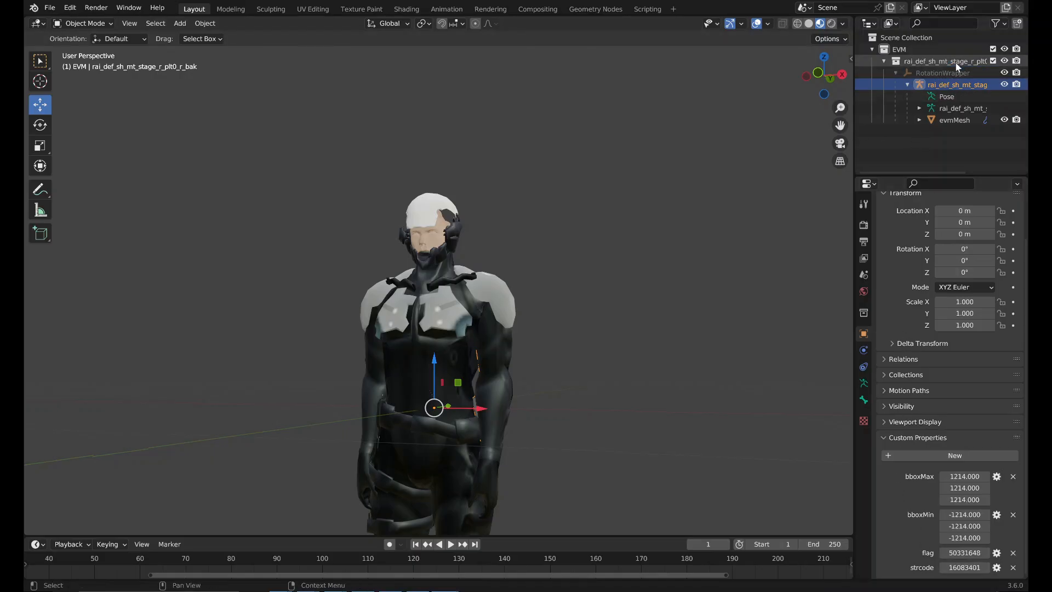
double_click(953, 85)
type("rai_def_mh_mt_stage_d005p01")
left_click(945, 100)
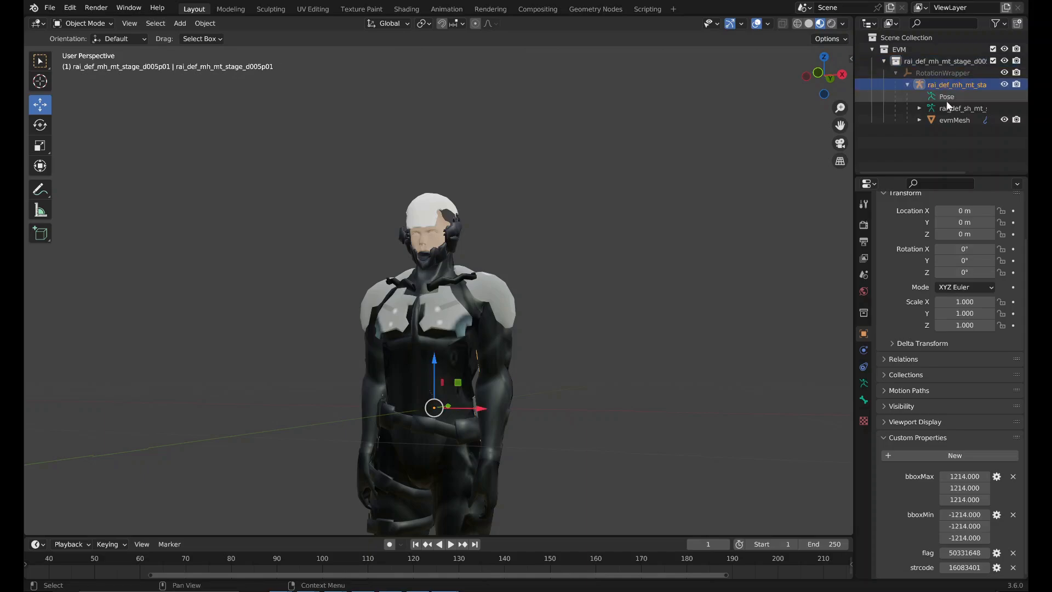
Export the rai_def_mh_mt_stage_d005p01 model as an EVM file for MGS2.
middle_click_drag(592, 233, 646, 254)
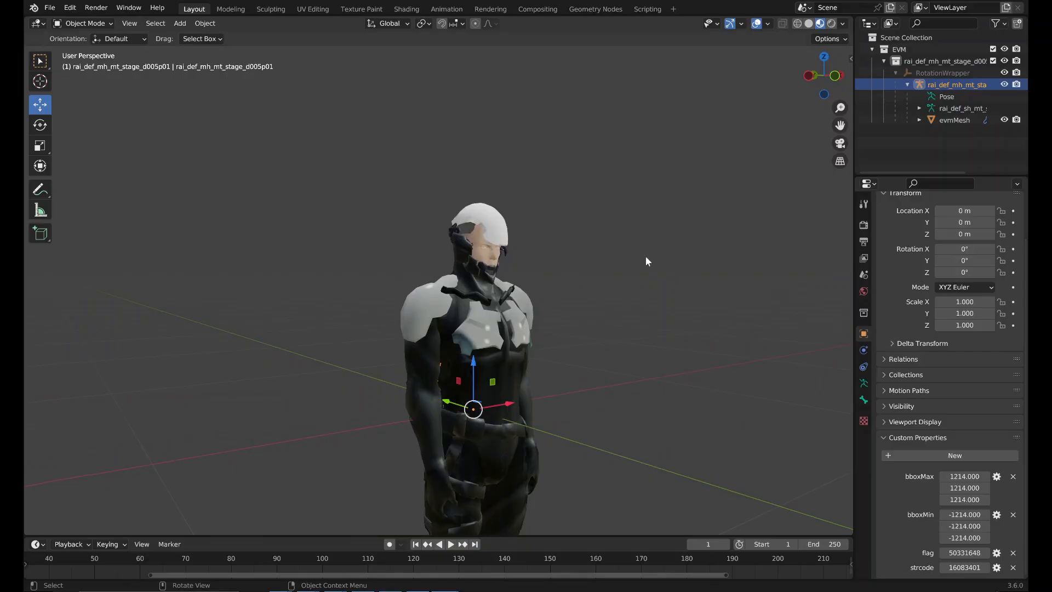
left_click(50, 7)
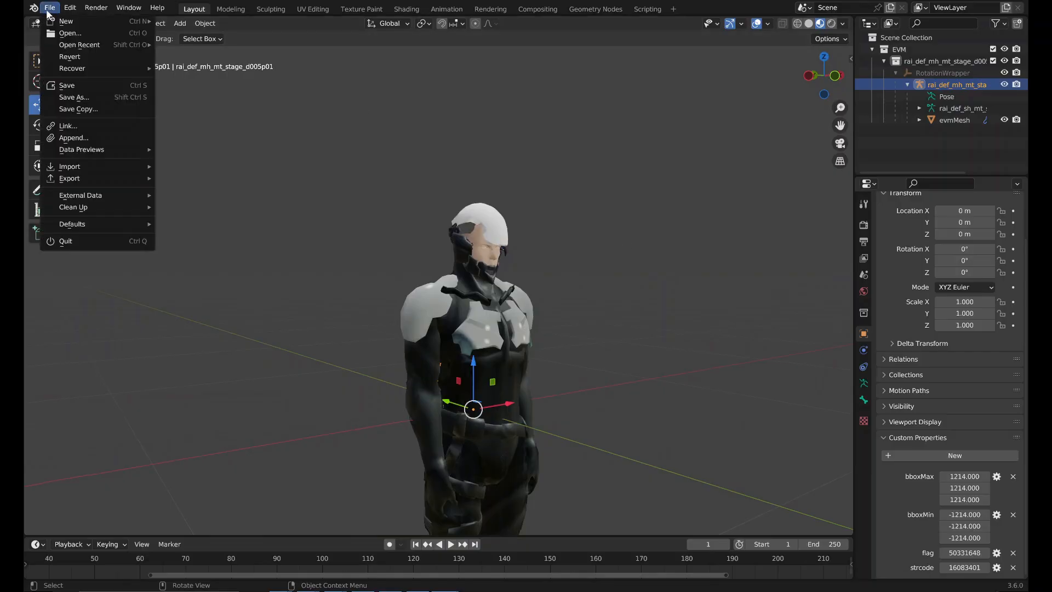
mouse_move(145, 180)
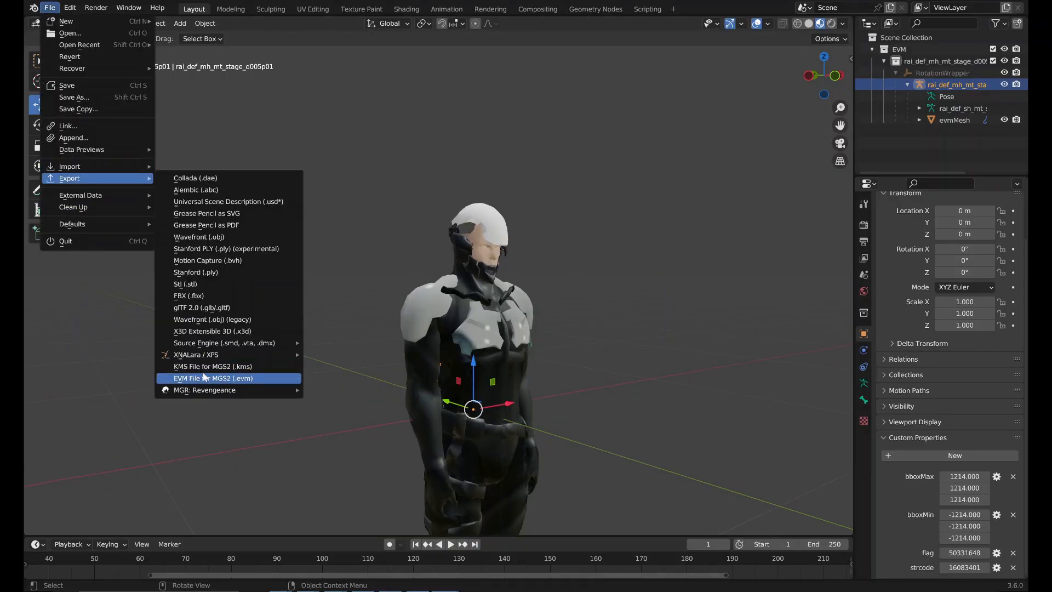
left_click(214, 378)
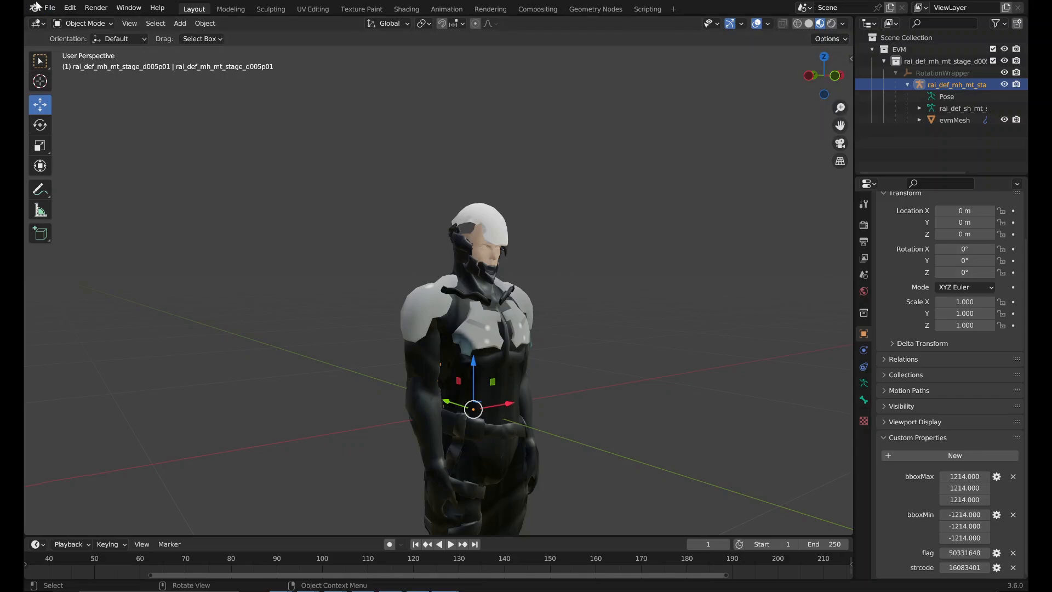
Show the system console to check the export output, and hide it again.
left_click(128, 7)
left_click(162, 142)
left_click(129, 7)
left_click(155, 143)
Save the current Blender file, mgs4raidenwip6.blend.
key("KP_1")
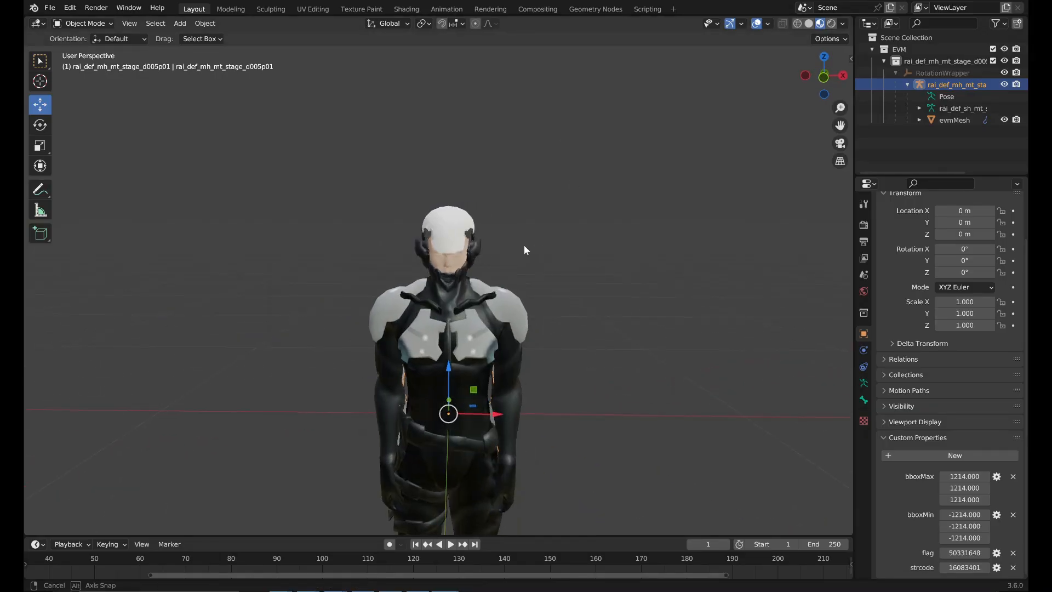
left_click(69, 8)
left_click(50, 9)
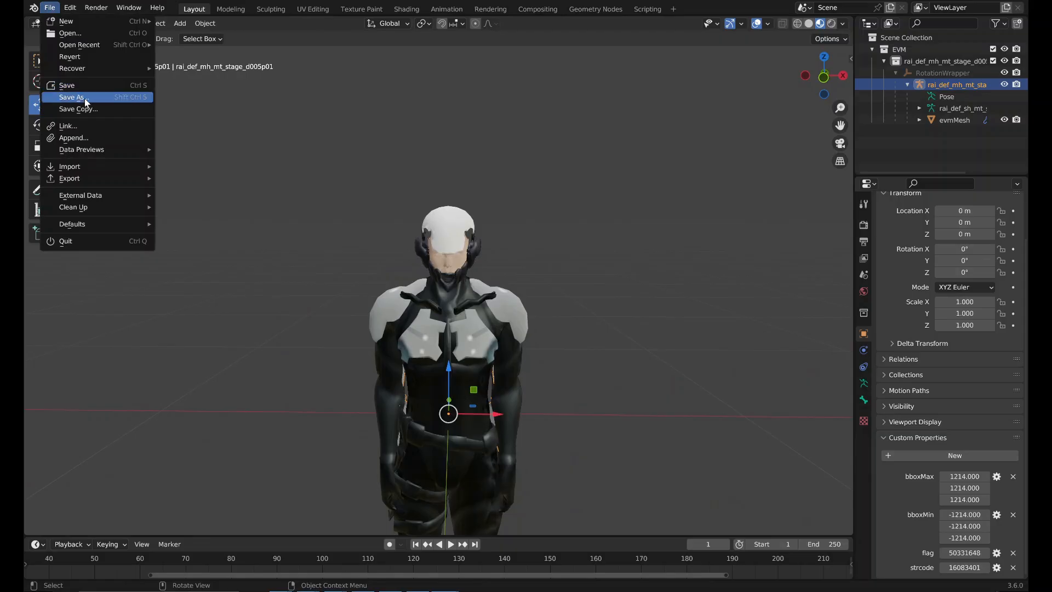
key("ctrl+s")
Import the exported EVM file for MGS2 back into the scene as a test.
left_click(49, 8)
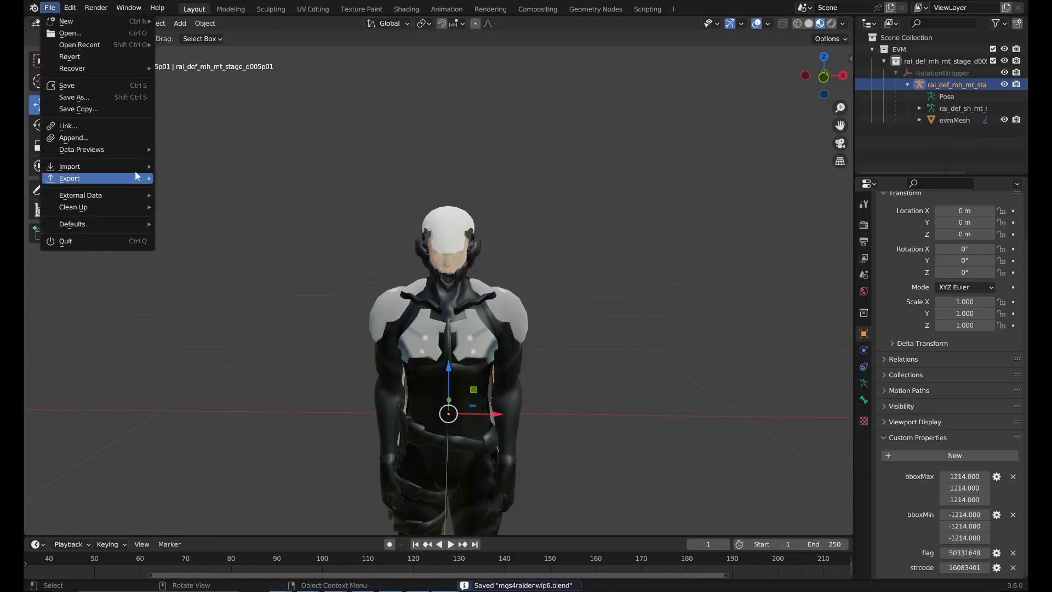
mouse_move(138, 170)
left_click(218, 413)
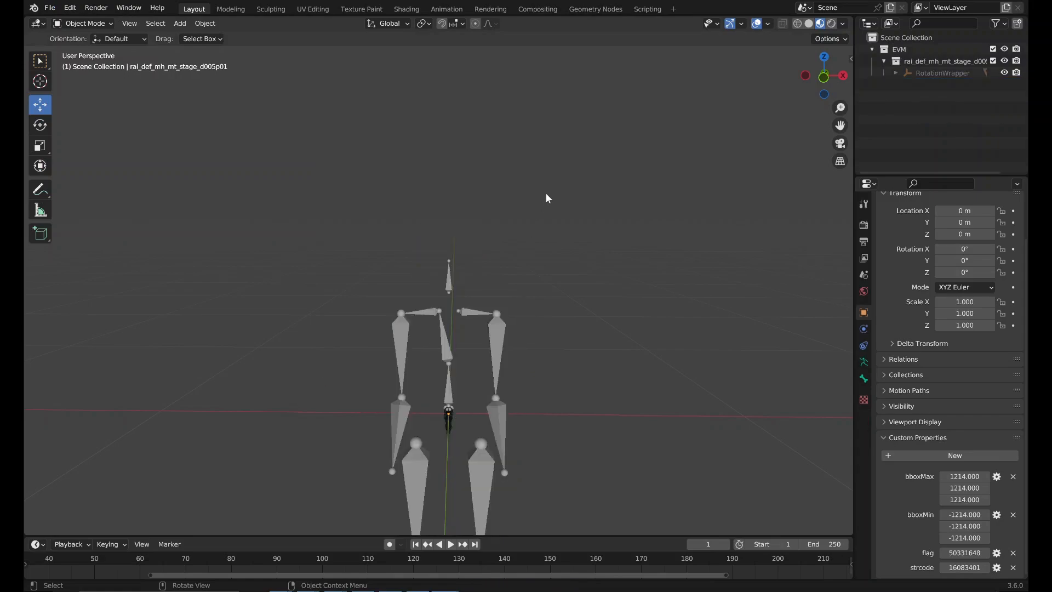
Examine the reimported evmMesh's size and placement relative to the armature's bones.
middle_click_drag(559, 242, 561, 303)
middle_click_drag(566, 482, 571, 342, "shift")
scroll(563, 220, "up", 8)
scroll(563, 225, "up", 3)
middle_click_drag(556, 213, 504, 463, "shift")
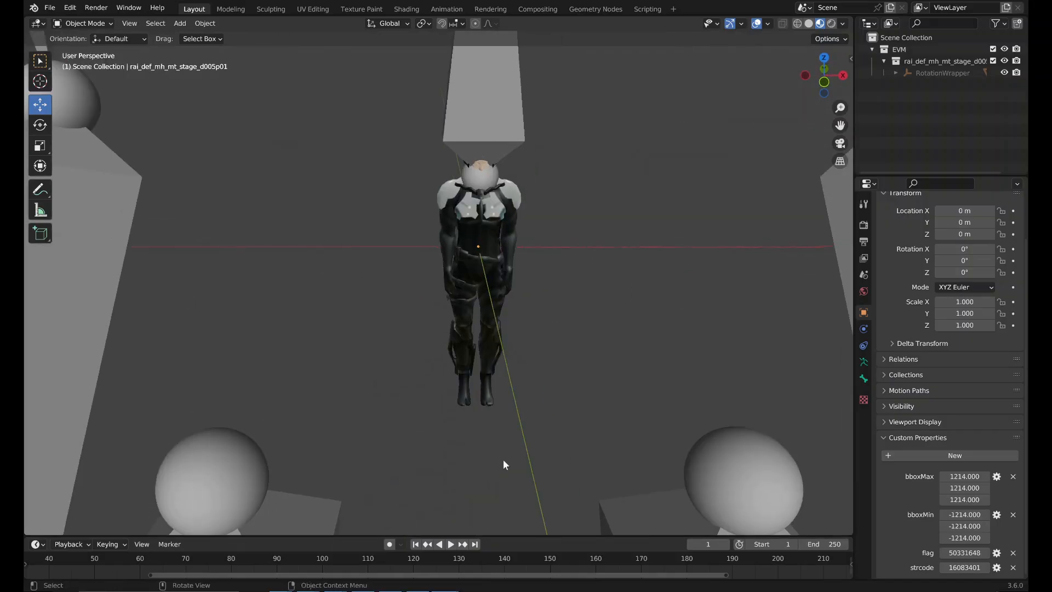
left_click(477, 241)
middle_click_drag(476, 241, 473, 426)
scroll(526, 230, "up", 4)
scroll(472, 431, "up", 1)
scroll(474, 419, "down", 12)
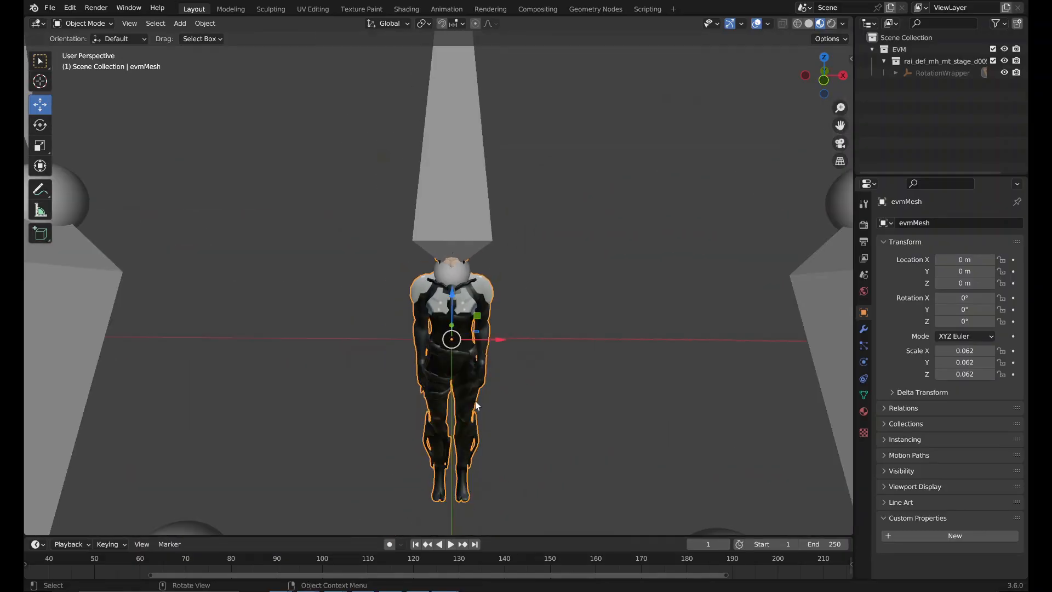
middle_click_drag(477, 378, 437, 186)
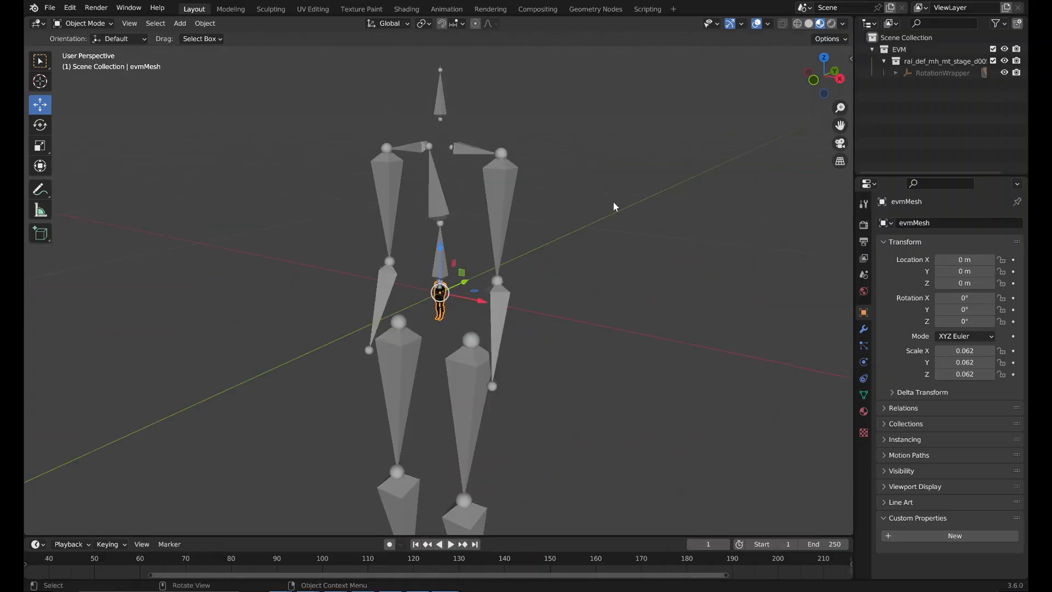
scroll(603, 207, "down", 2)
scroll(564, 217, "up", 1)
Reopen mgs4raidenwip6.blend without saving the changes made by the test import.
left_click(49, 9)
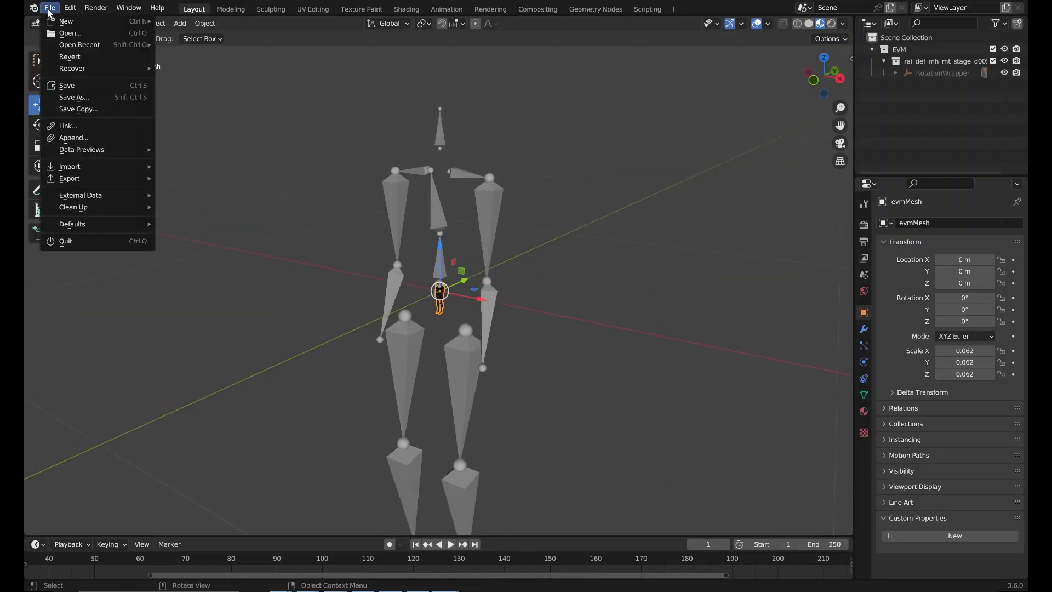
mouse_move(79, 44)
left_click(227, 42)
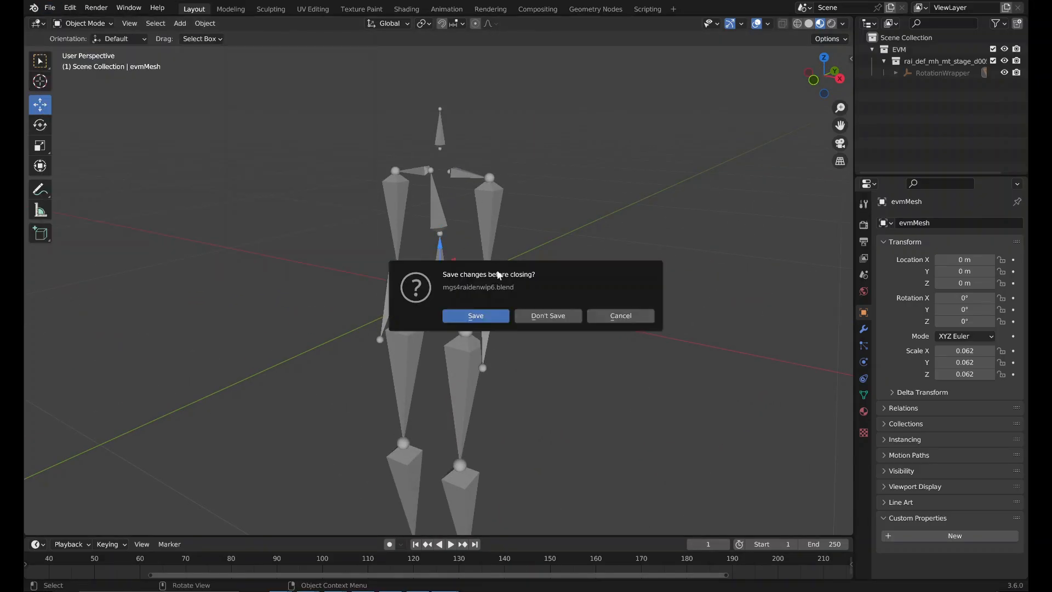
left_click(546, 316)
Rename both the rai_def_mh_mt_stage_d005p01 collection and its armature object to edited.
middle_click_drag(610, 286, 694, 273)
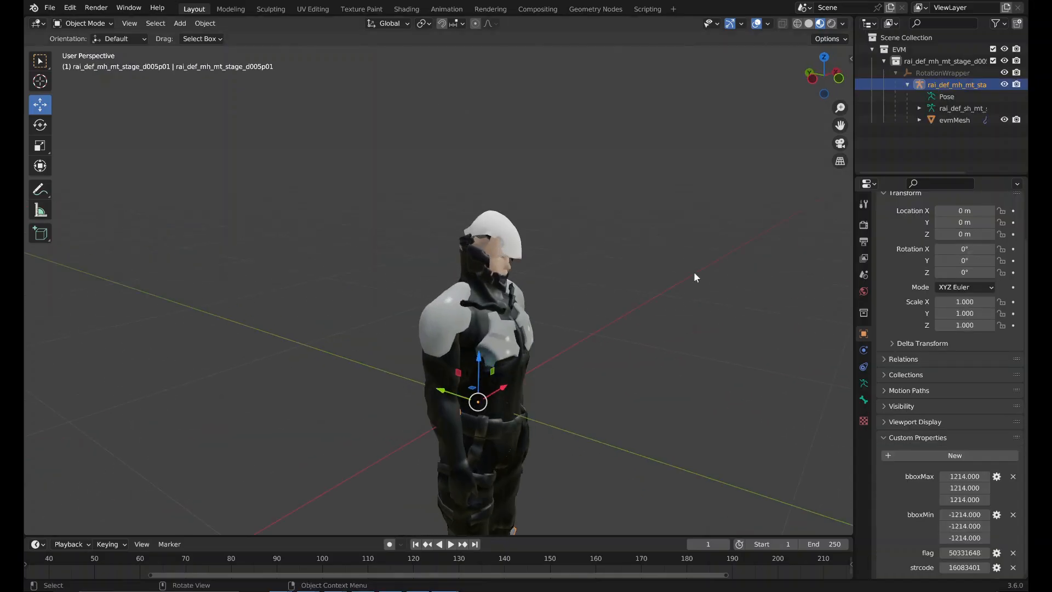
double_click(970, 61)
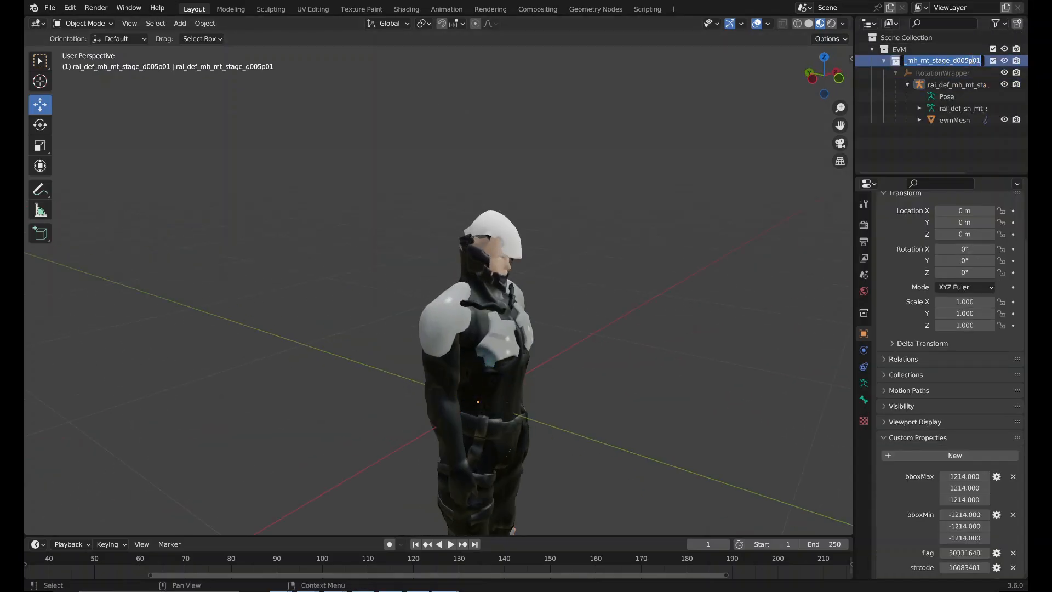
type("edited")
key("Return")
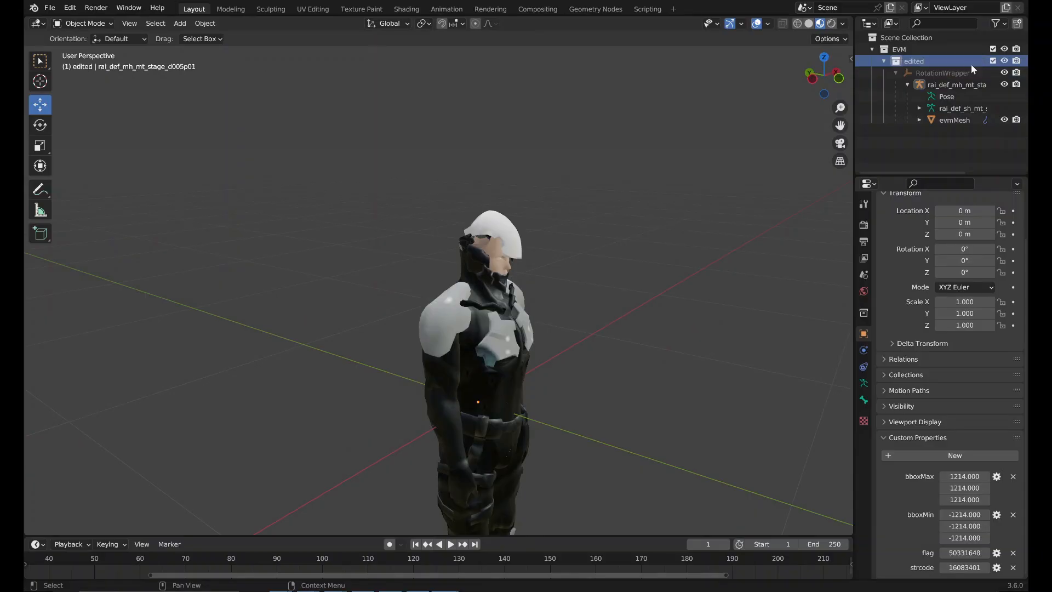
double_click(955, 88)
type("edited")
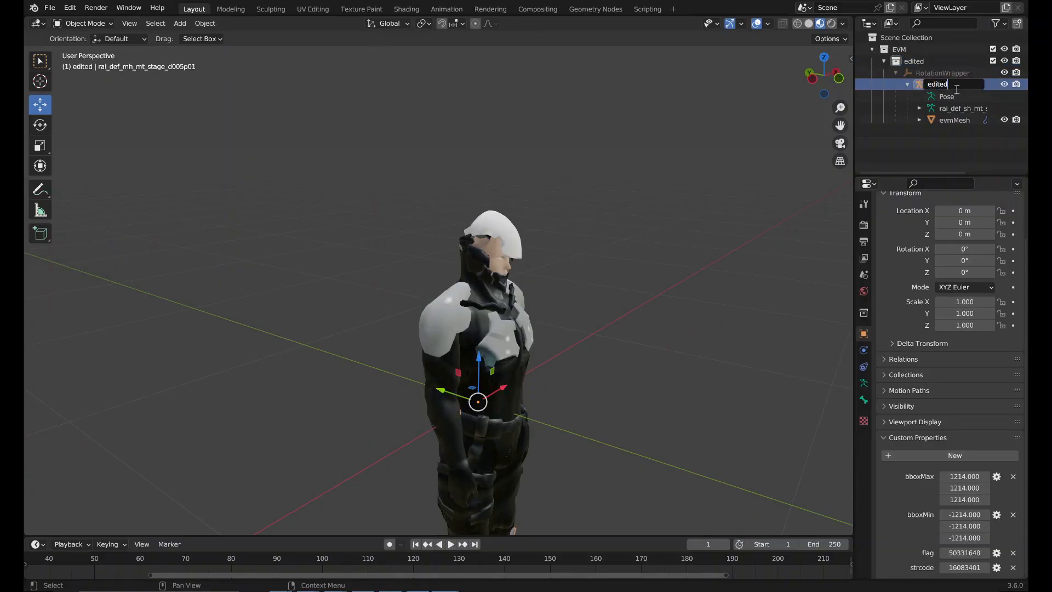
key("Return")
Try to import an EVM file for MGS2 into the scene with the edited model.
left_click(49, 7)
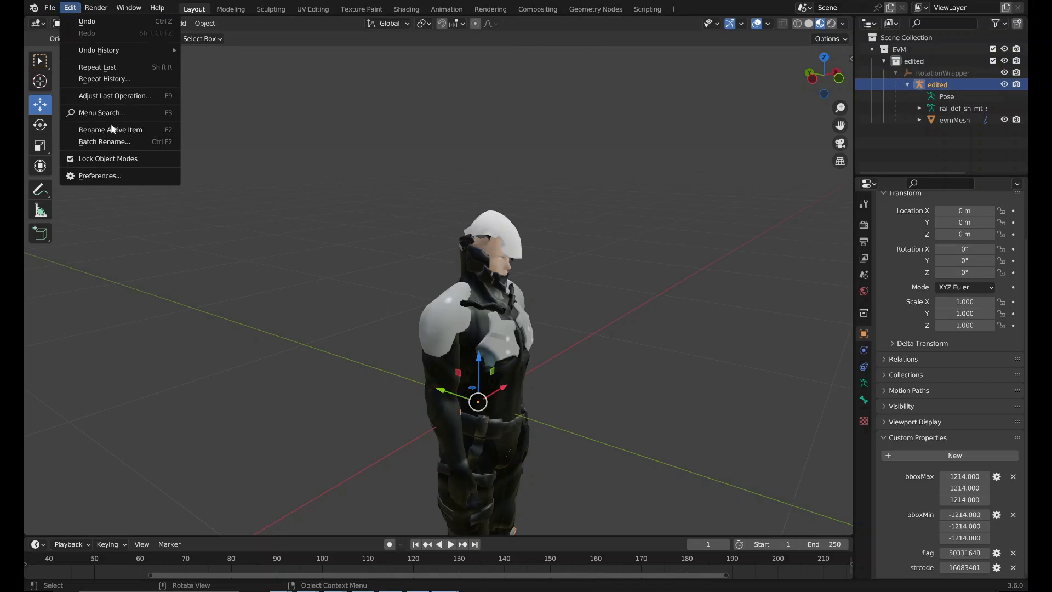
left_click(52, 9)
mouse_move(128, 167)
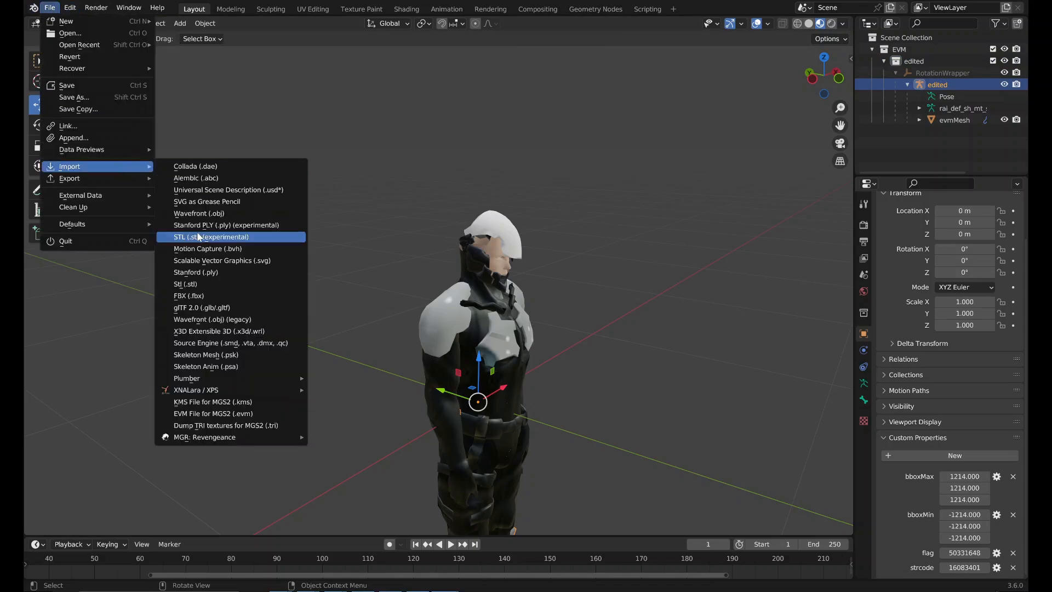
left_click(219, 414)
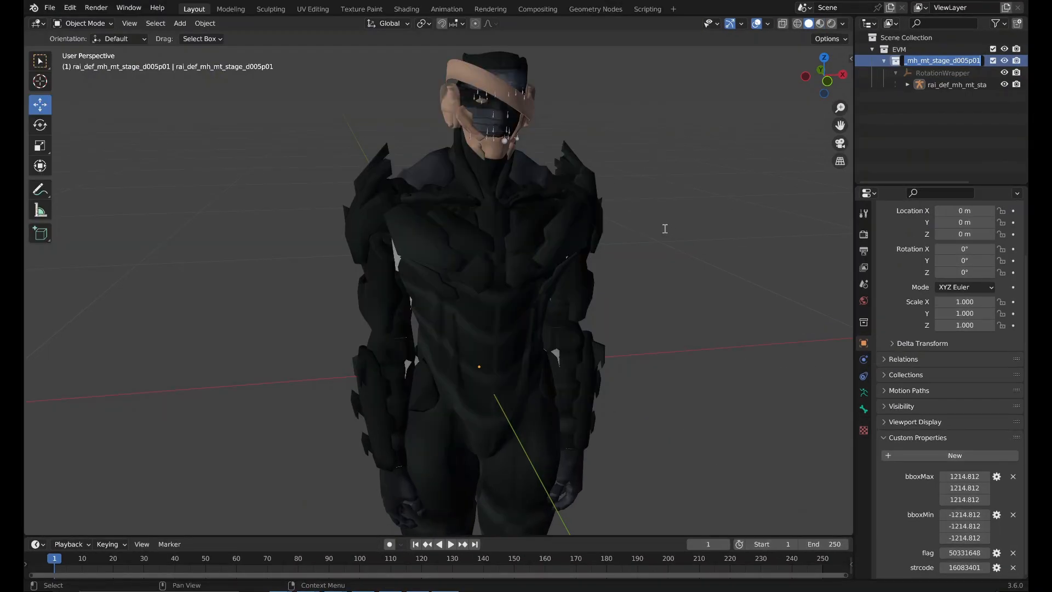
In the other Blender window with the original model, open mgs4raidenwip5.1.blend without saving the untitled scene.
key("Return")
scroll(656, 232, "down", 5)
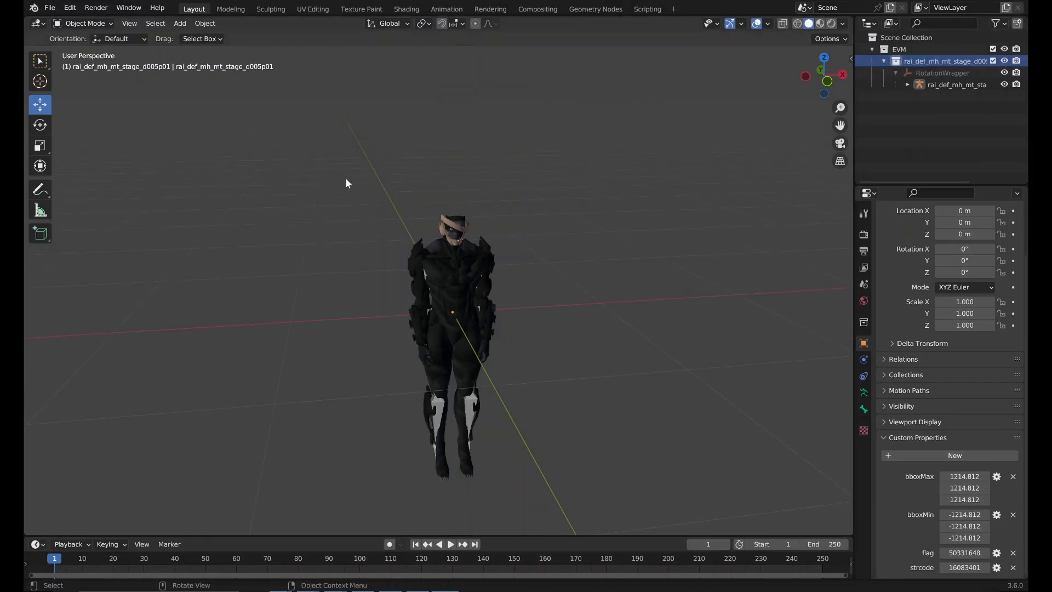
scroll(356, 285, "up", 2)
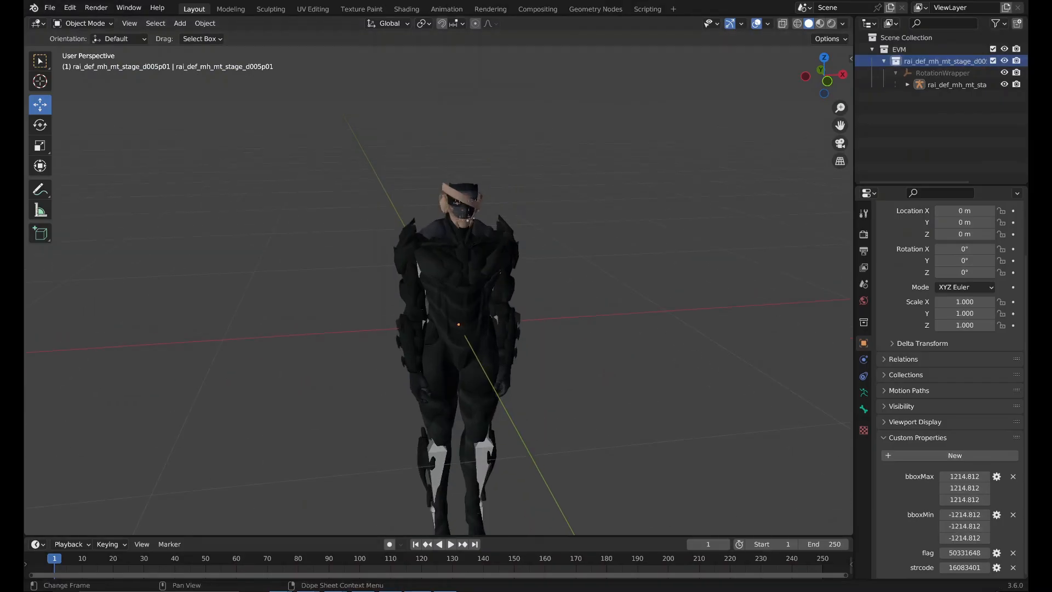
left_click(49, 8)
mouse_move(125, 169)
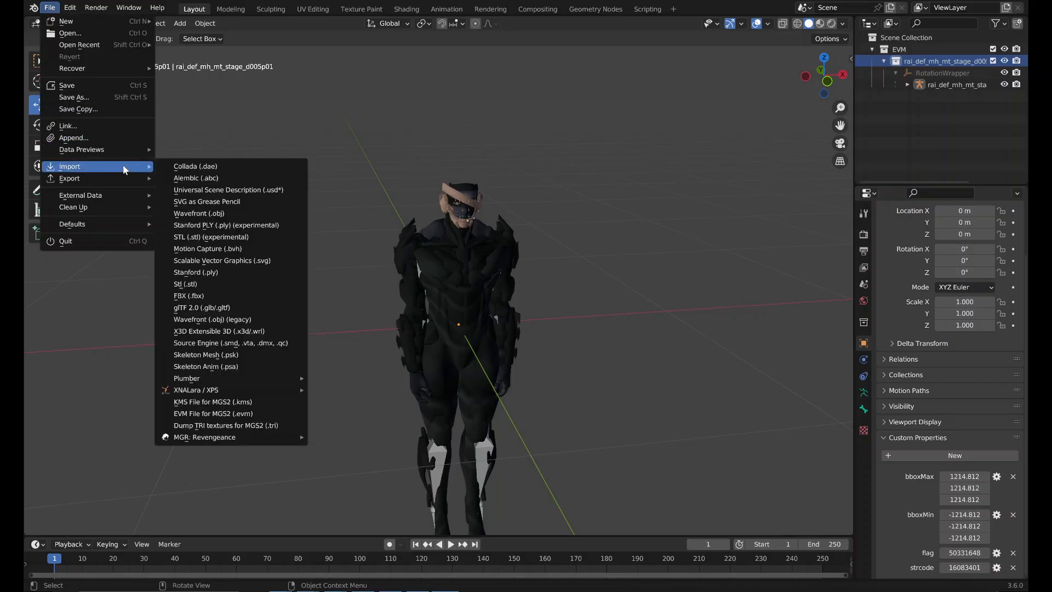
left_click(50, 8)
mouse_move(122, 47)
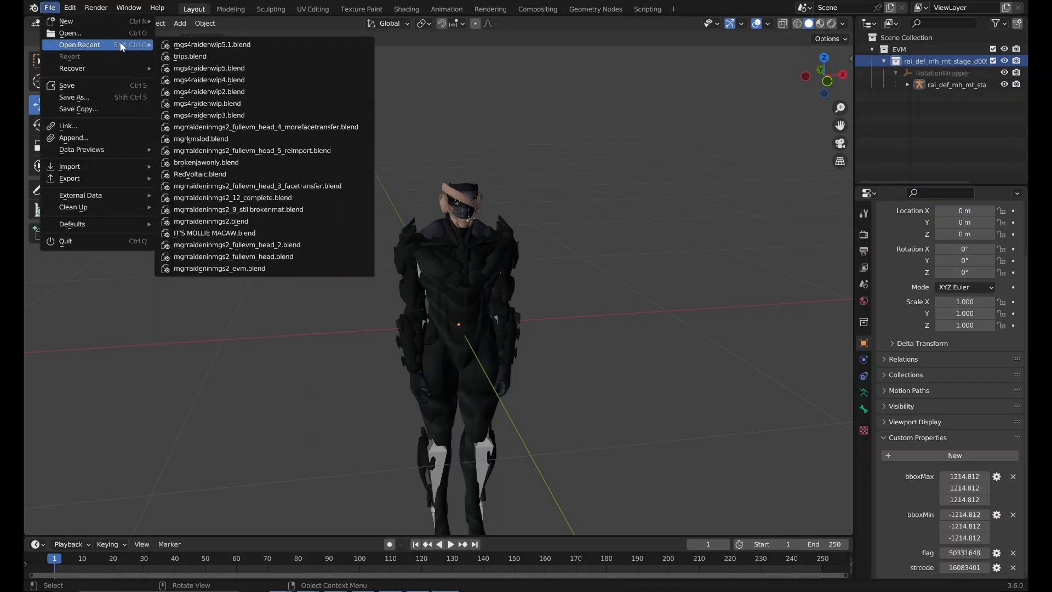
left_click(180, 45)
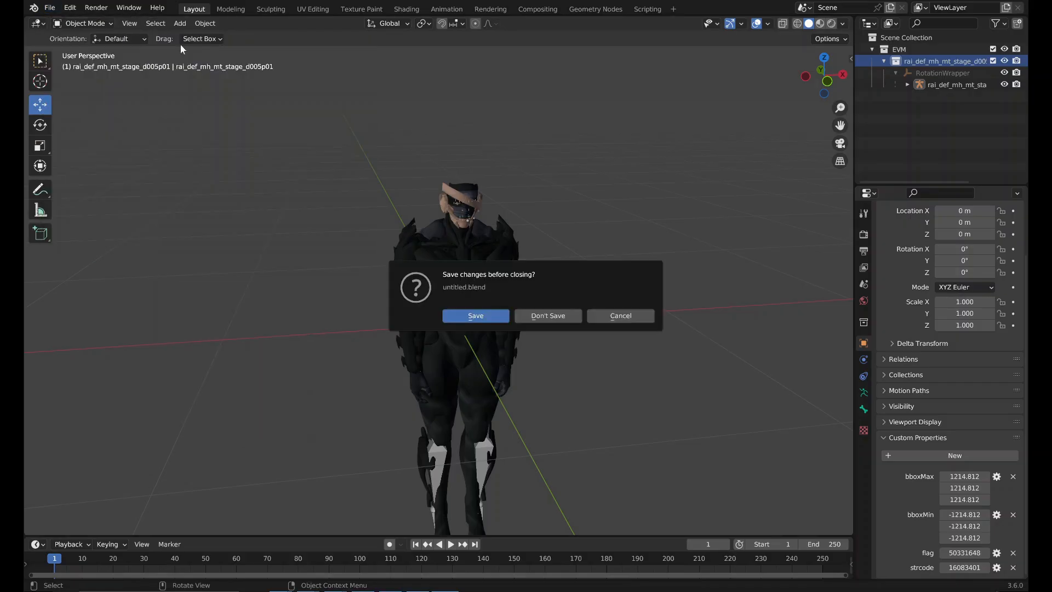
left_click(552, 319)
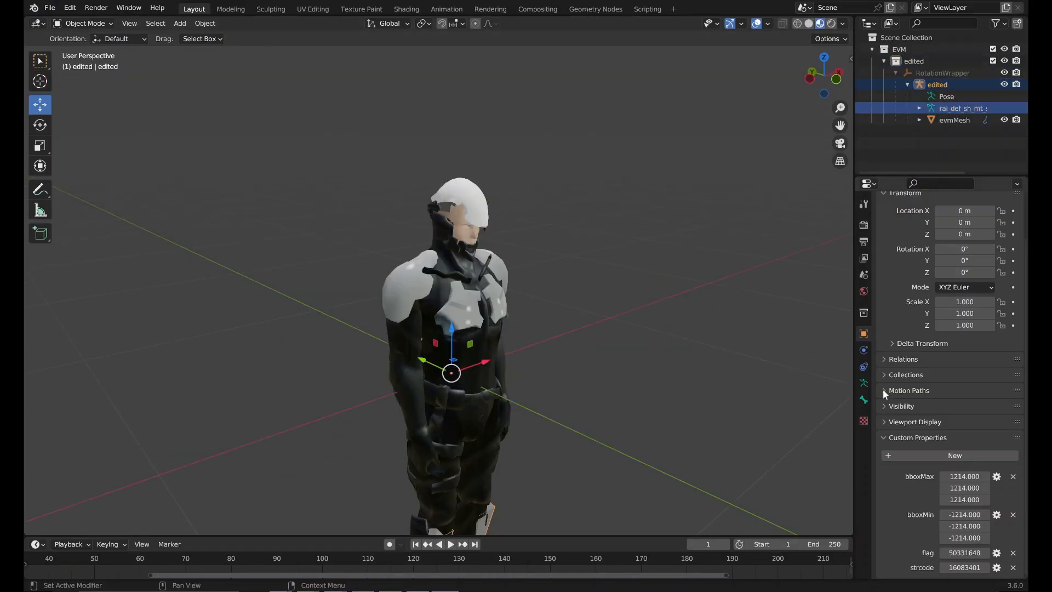
Rename the edited armature's data block to editedAmt.
left_click(864, 383)
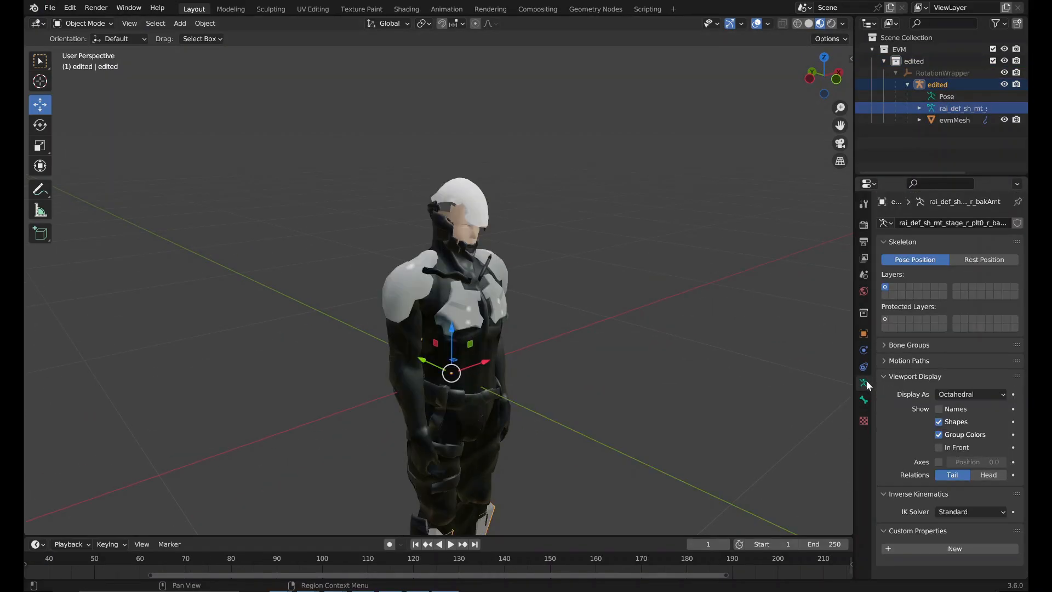
double_click(967, 223)
type("editedAmt")
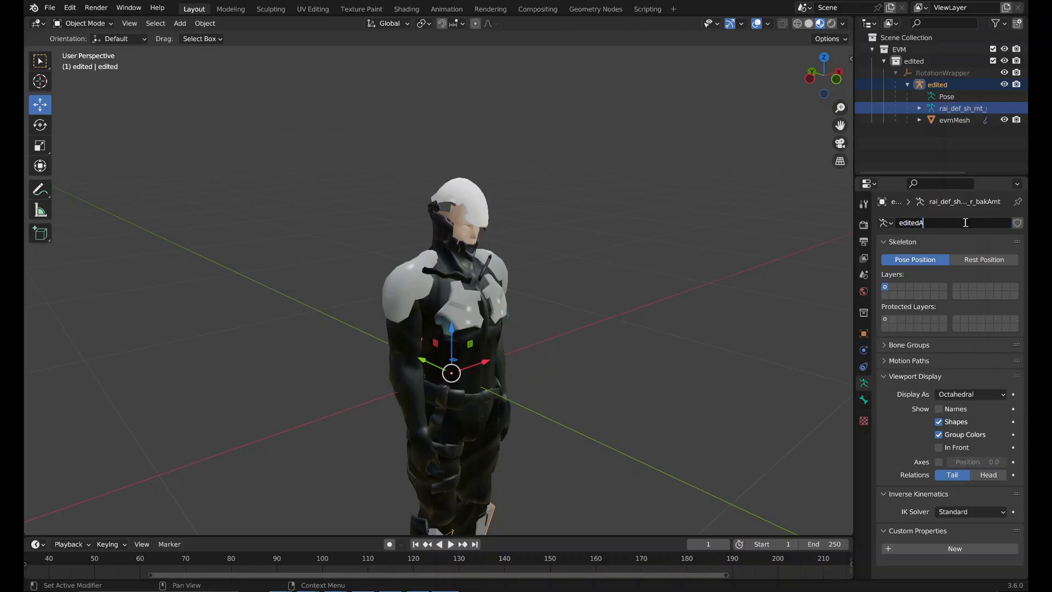
key("Return")
Try again to import an EVM file for MGS2 into the scene with the edited model.
left_click(50, 8)
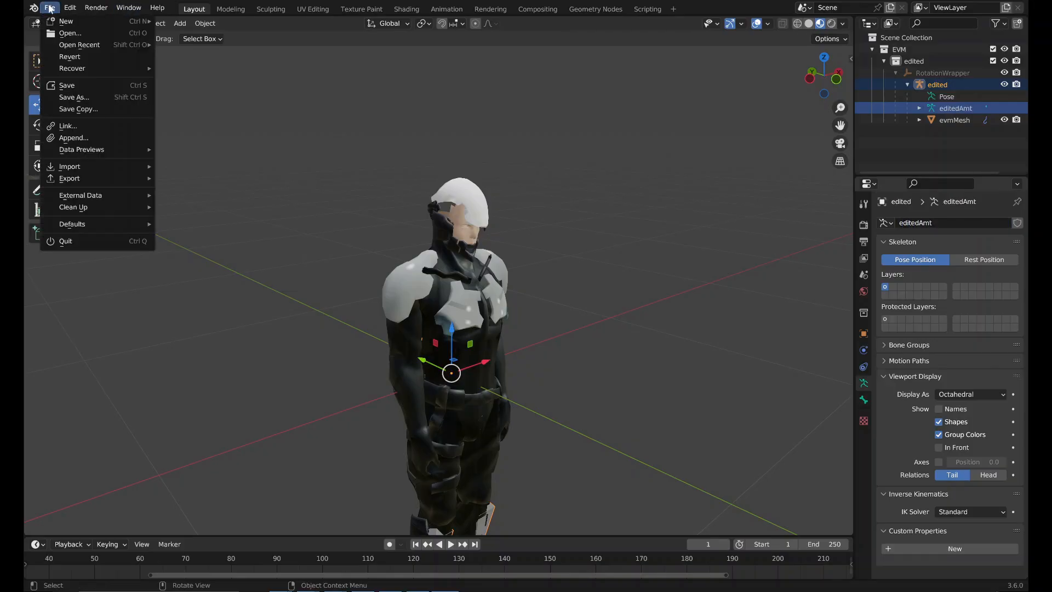
mouse_move(130, 164)
left_click(237, 413)
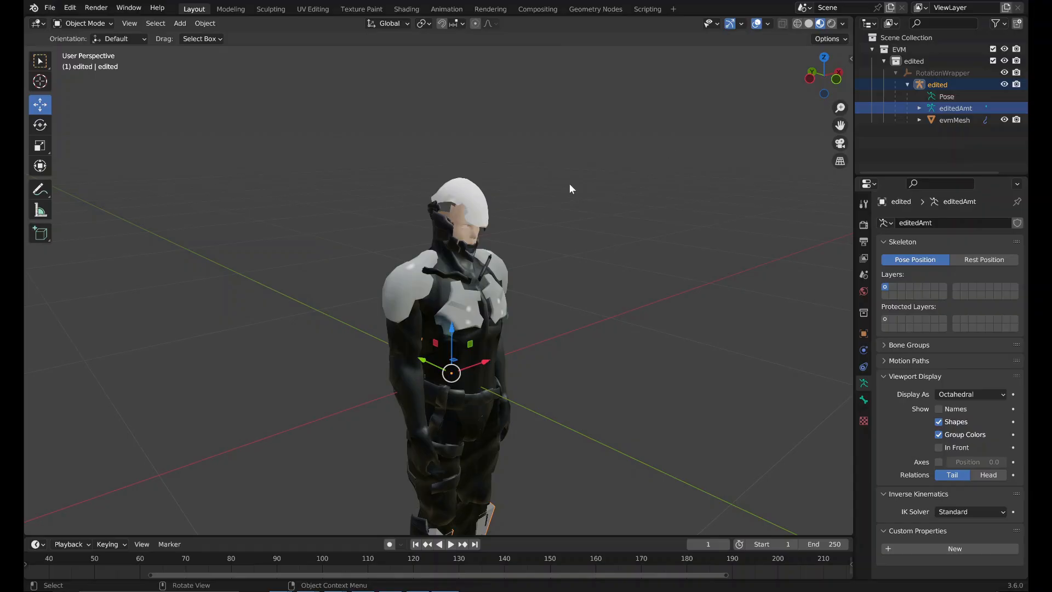
In the other Blender window with the original model, put evmMesh.001 in Edit Mode, clear its vertex selection and show its materials.
left_click(907, 155)
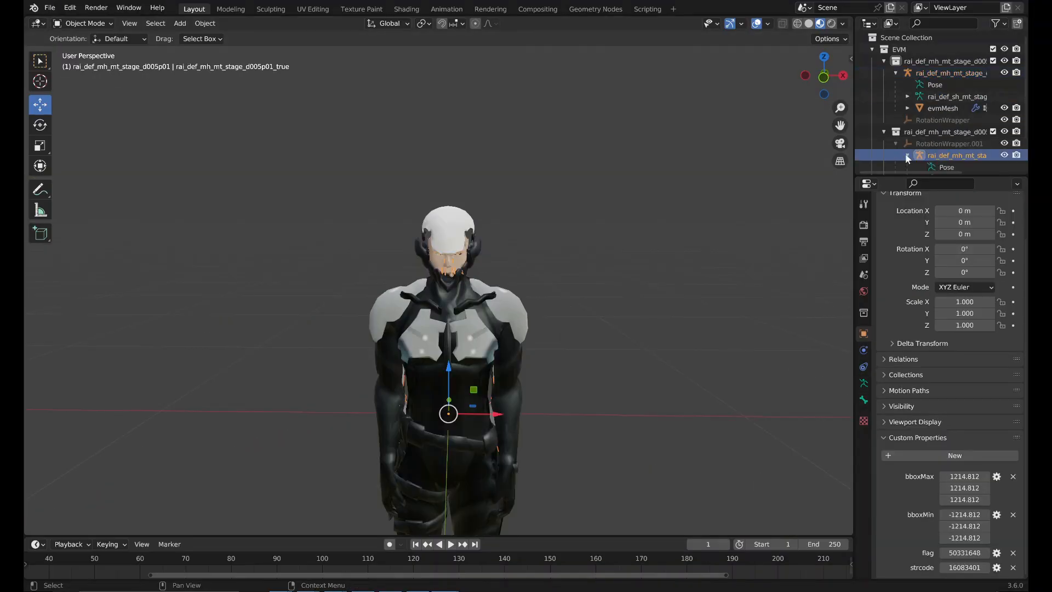
scroll(931, 155, "down", 2)
left_click(954, 152)
key("Tab")
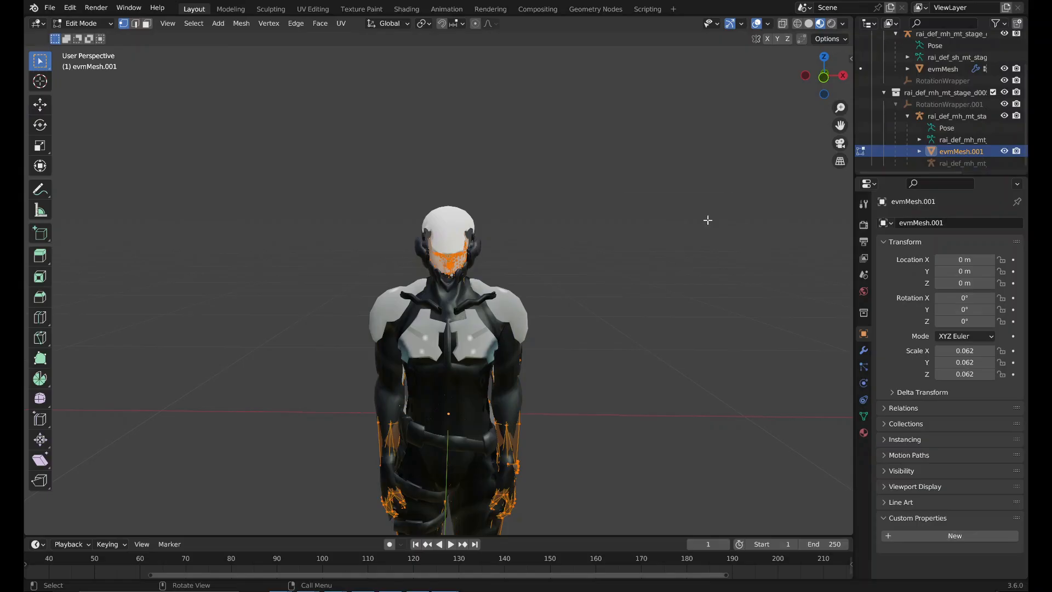
key("alt+a")
left_click(863, 433)
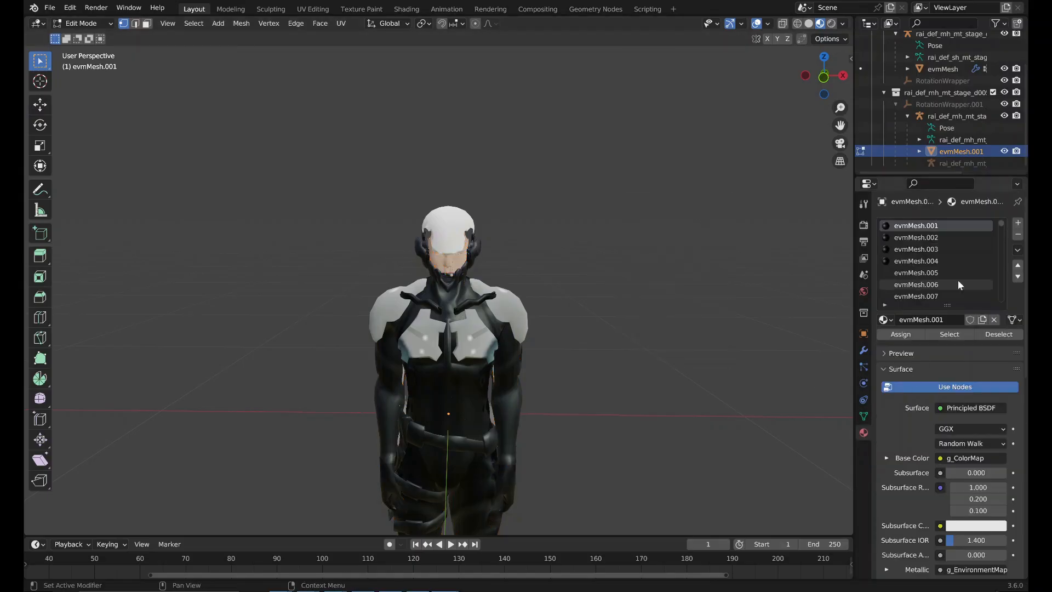
Return evmMesh.001 to Object Mode and remove all of its material slots.
left_click(1017, 235)
key("Tab")
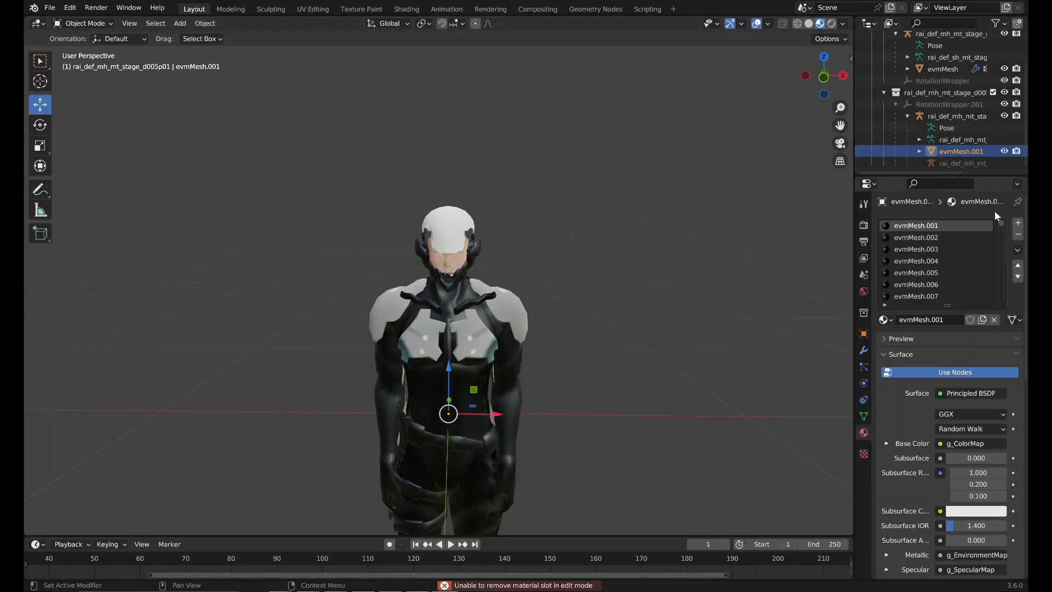
left_click(1017, 235)
left_click(1017, 236)
left_click(1017, 236)
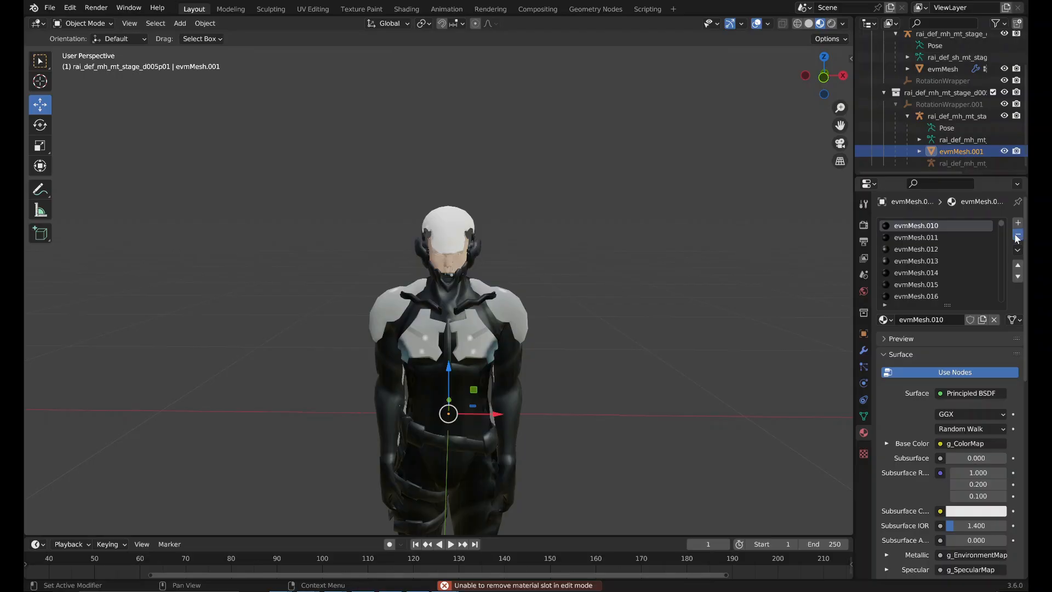
left_click(1017, 235)
left_click(1017, 235)
left_click(1017, 236)
left_click(1017, 236)
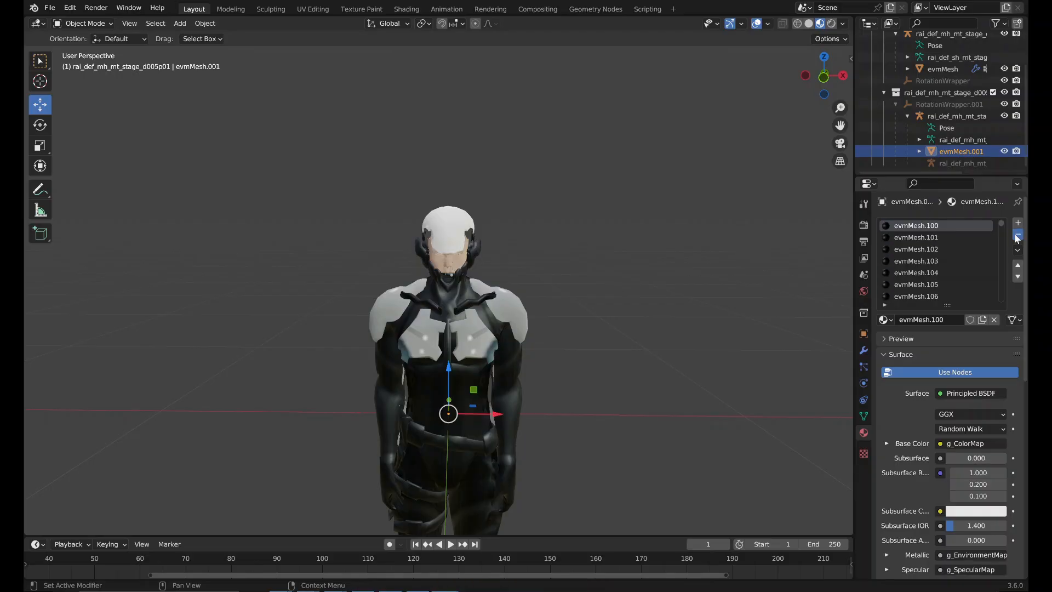
left_click(1017, 236)
left_click(1017, 235)
left_click(1017, 236)
left_click(1017, 236)
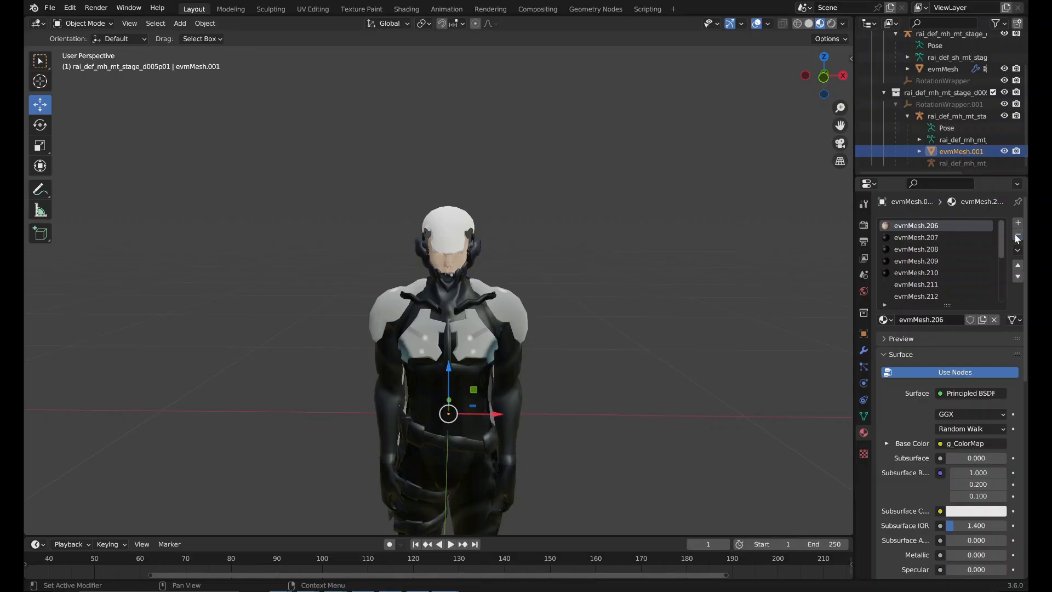
left_click(1017, 235)
left_click(1017, 236)
left_click(1017, 236)
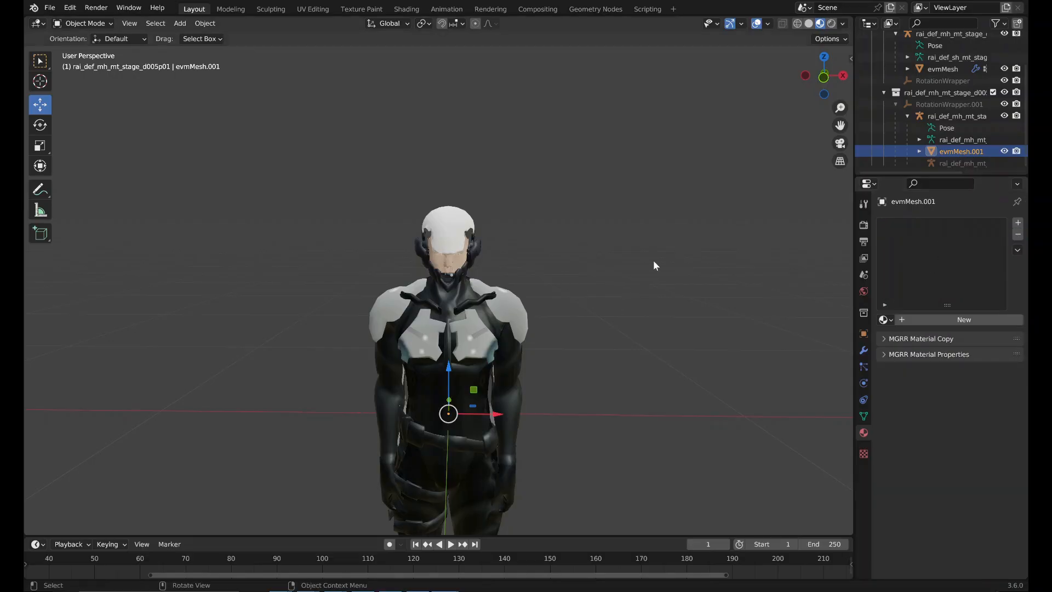
Join evmMesh into evmMesh.001 and look through the merged mesh's material slots.
left_click(942, 69)
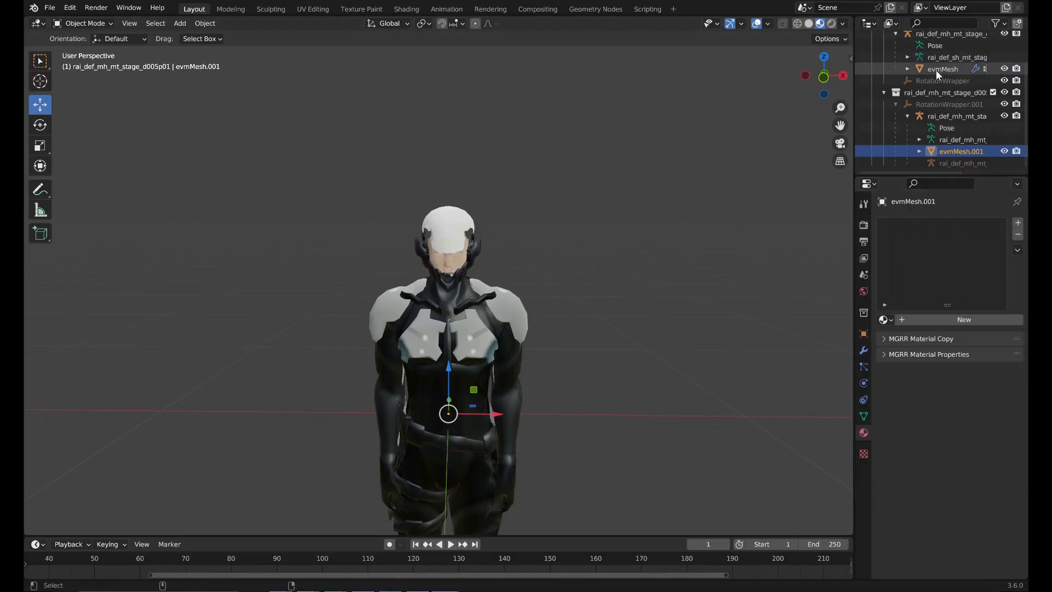
left_click(957, 152, "ctrl")
key("ctrl+j")
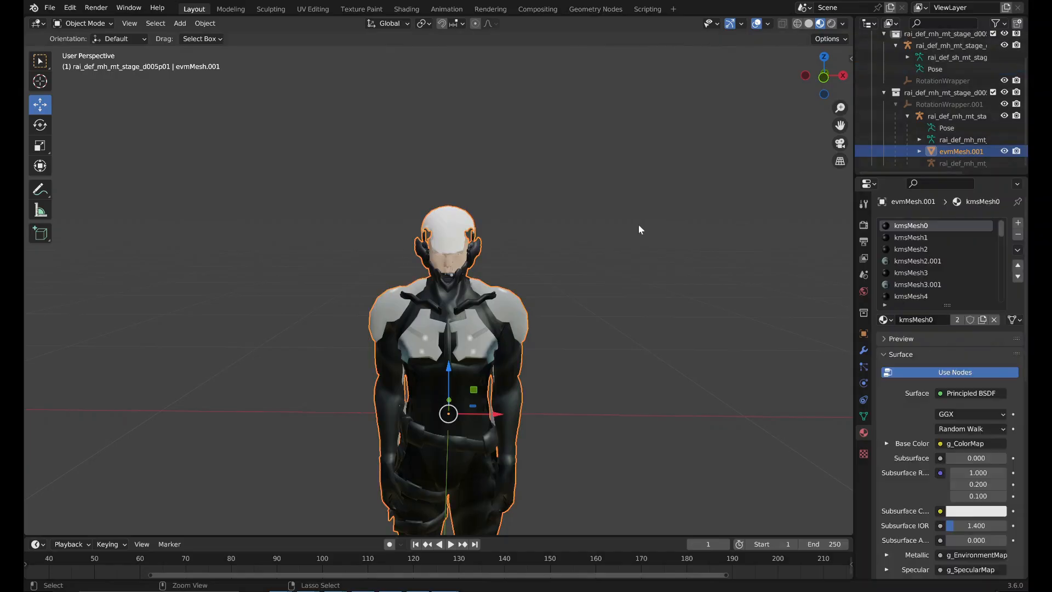
scroll(923, 257, "down", 10)
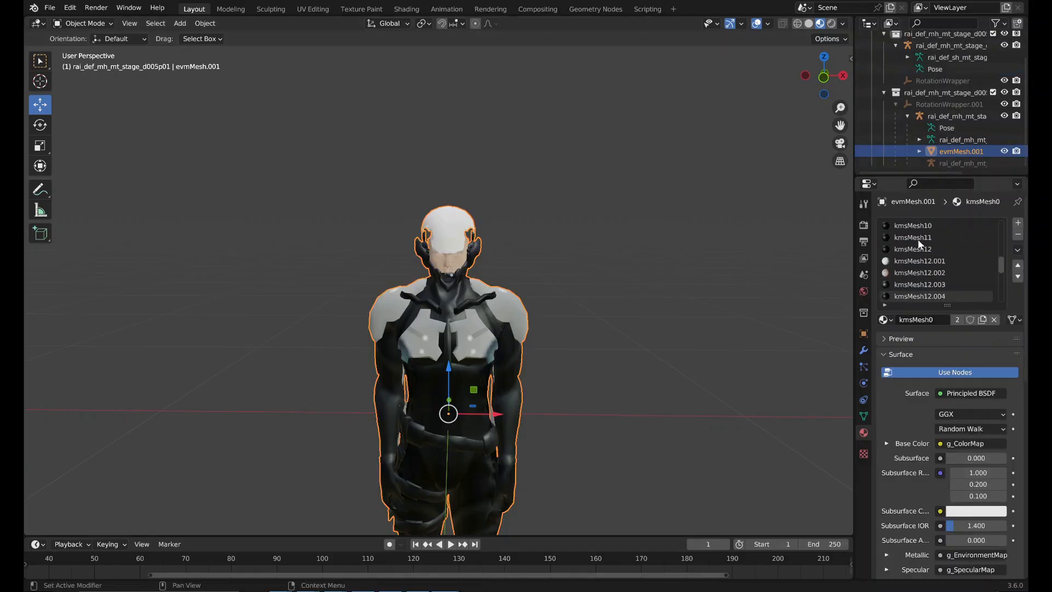
scroll(923, 283, "up", 10)
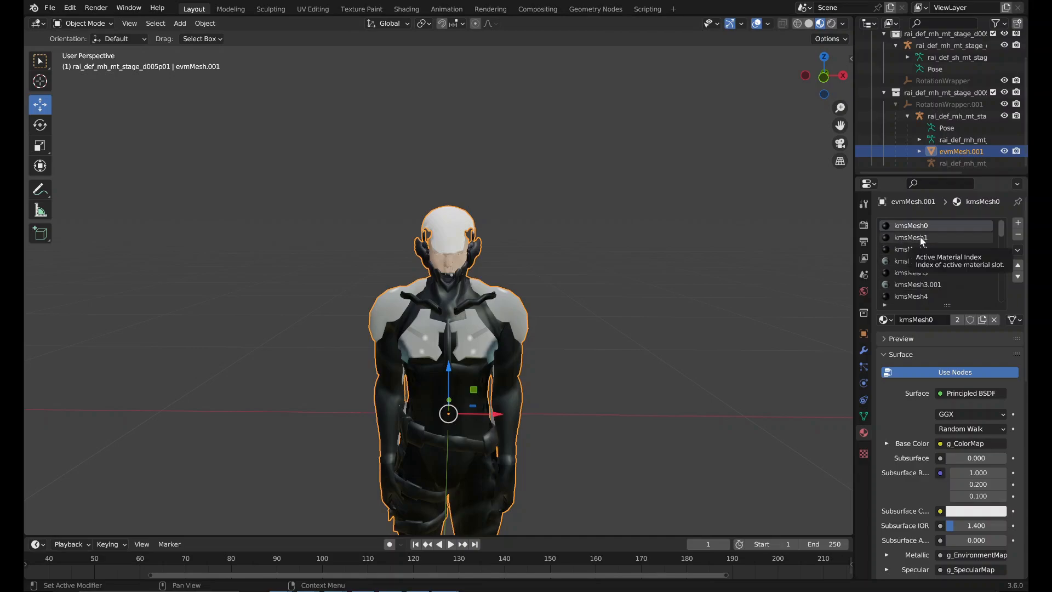
Delete the emptied first armature, its collection and the leftover RotationWrapper empty.
scroll(949, 67, "up", 3)
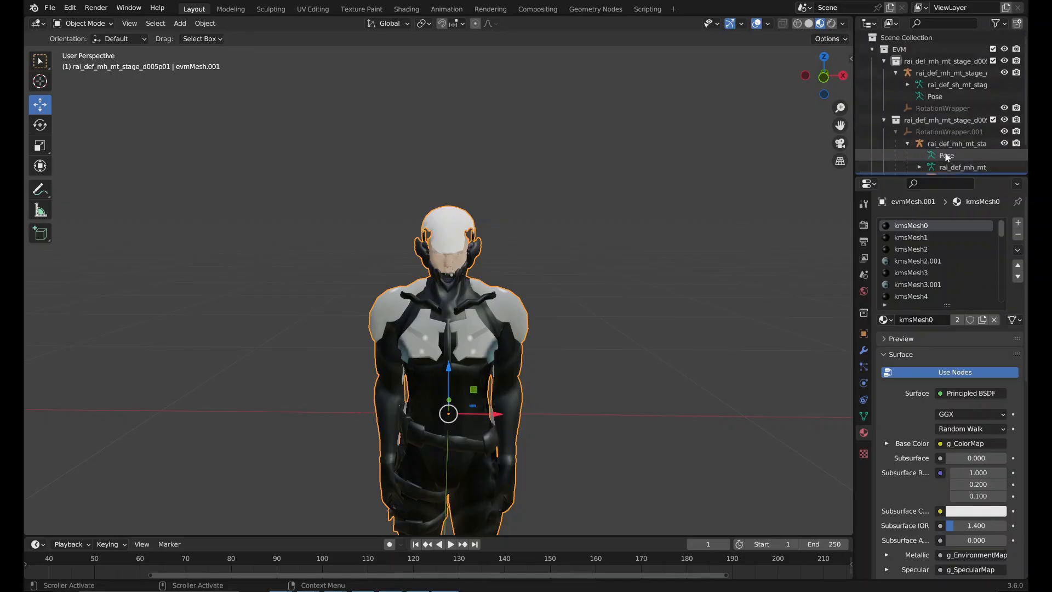
left_click(948, 70)
key("Delete")
left_click(943, 64)
key("Delete")
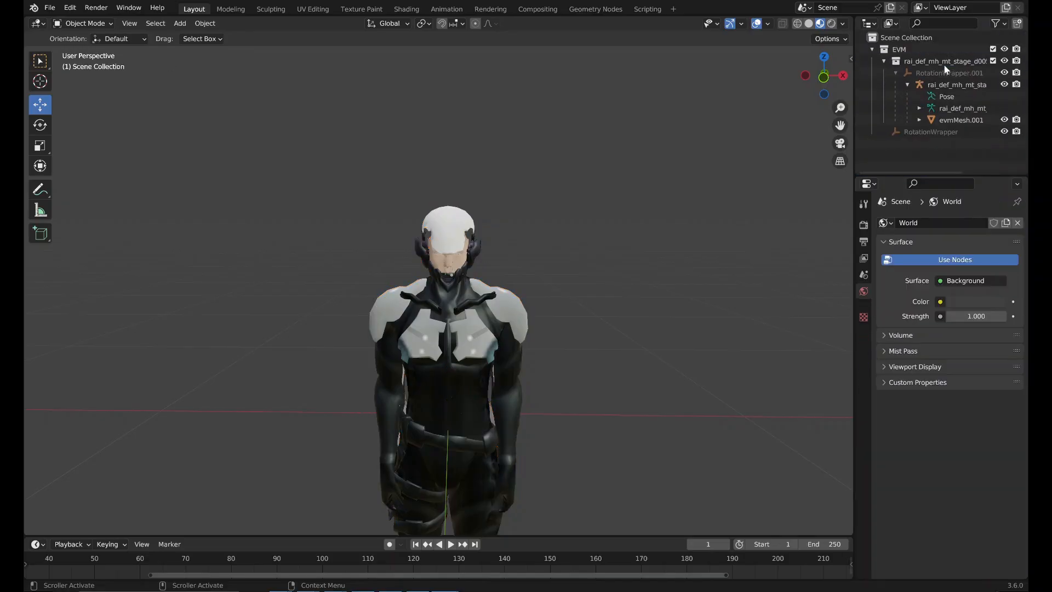
left_click(943, 64)
left_click(933, 131)
key("Delete")
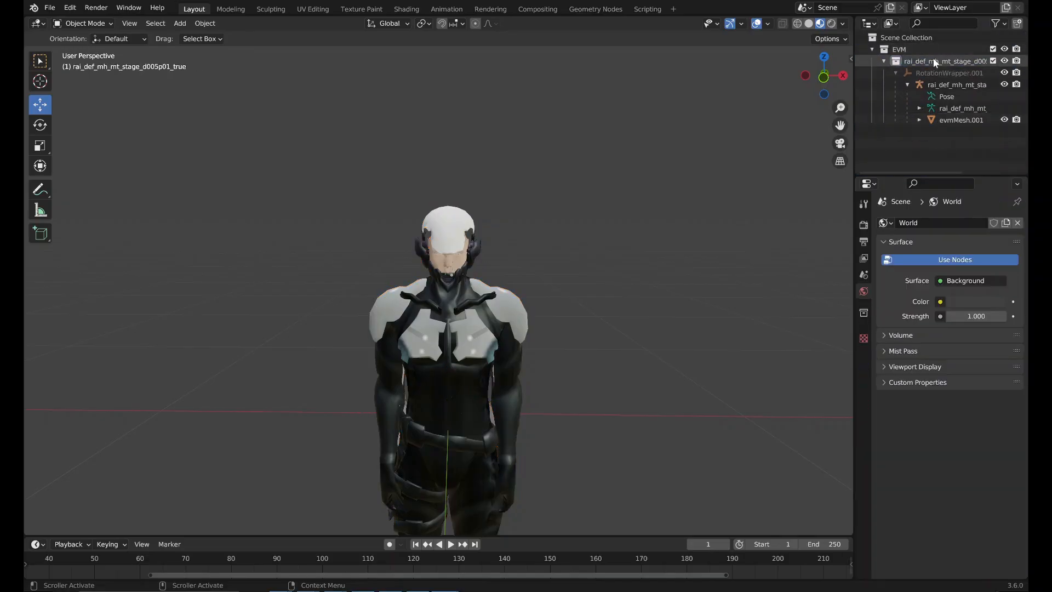
Rename RotationWrapper.001 to RotationWrapper.
double_click(966, 68)
key("Right")
key("BackSpace")
key("BackSpace")
key("BackSpace")
key("BackSpace")
key("Return")
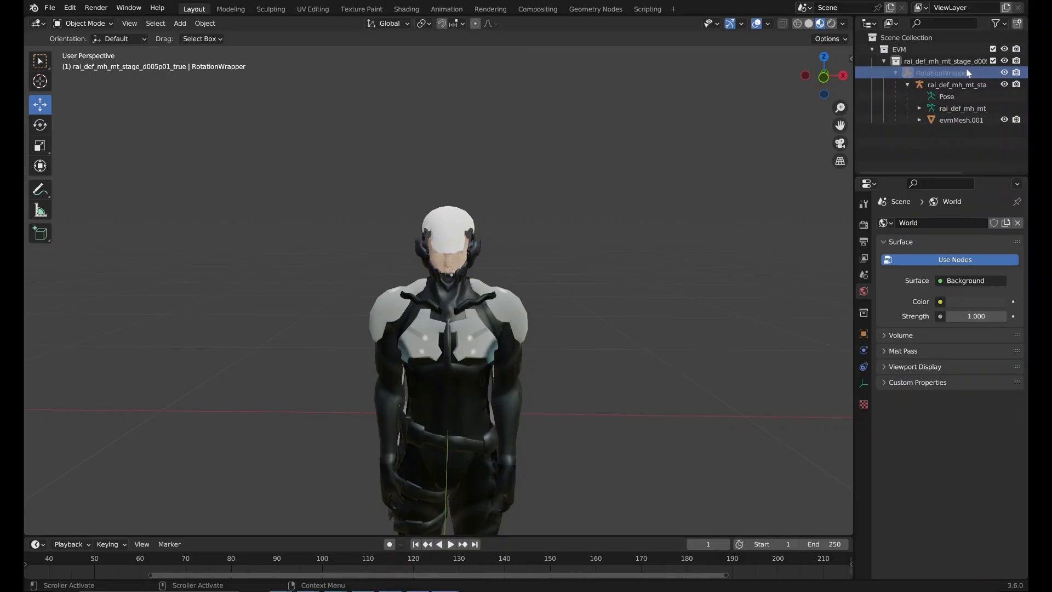
Rename the merged mesh object evmMesh.001 to evmMesh.
left_click(956, 120)
double_click(956, 120)
key("Right")
key("BackSpace")
key("BackSpace")
key("BackSpace")
key("BackSpace")
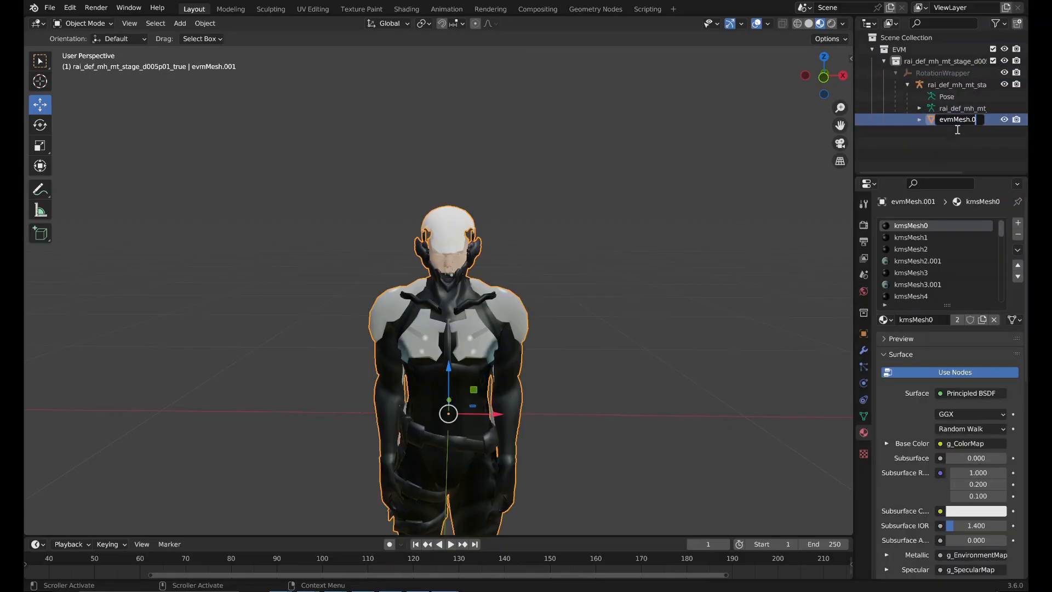
key("Return")
Export the merged model as an EVM file for MGS2.
left_click(49, 8)
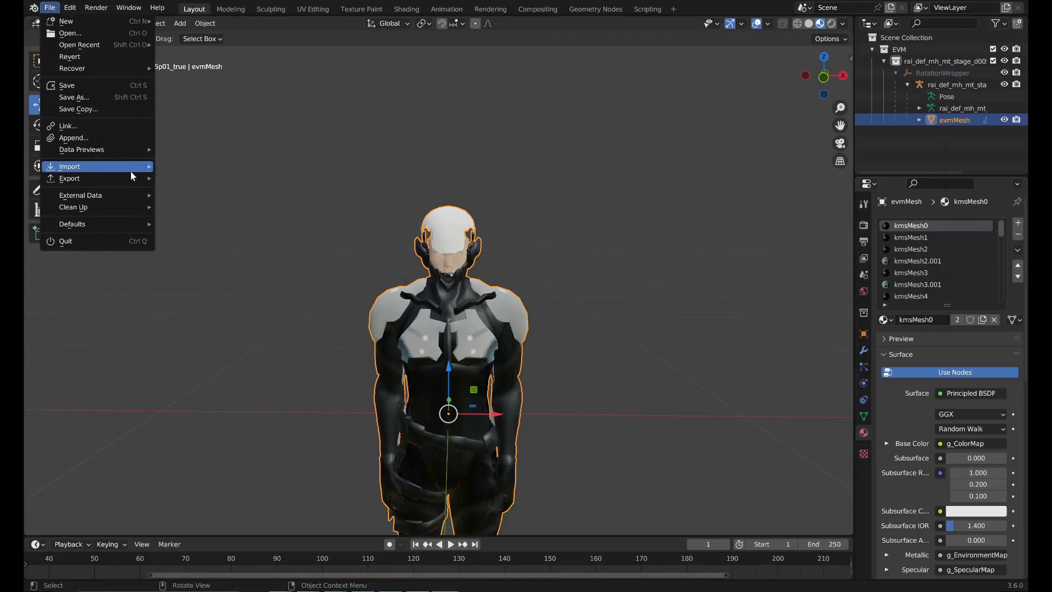
mouse_move(130, 176)
left_click(212, 378)
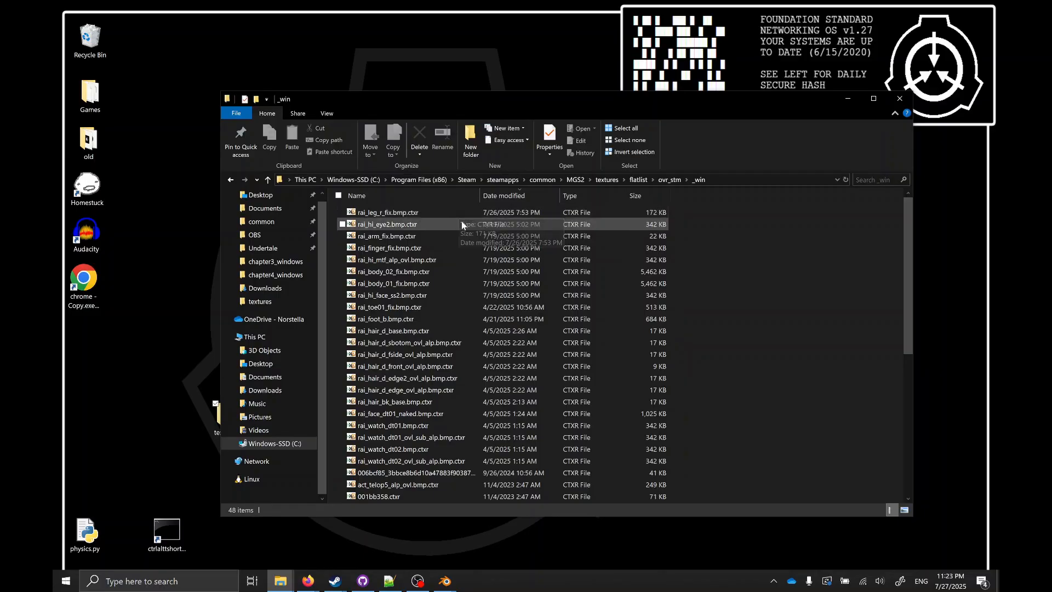
Duplicate rai_finger_fix.bmp.ctxr in the _win textures folder and name the copy rai_hi_mtg_alp_ovl.bmp.ctxr.
left_click(520, 249)
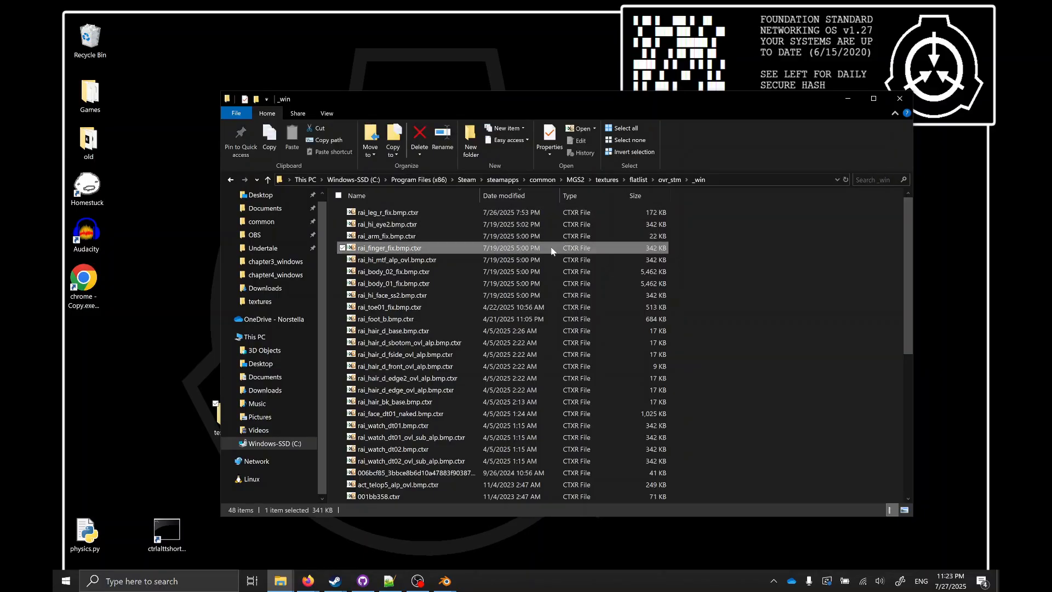
key("ctrl+c")
key("ctrl+v")
key("F2")
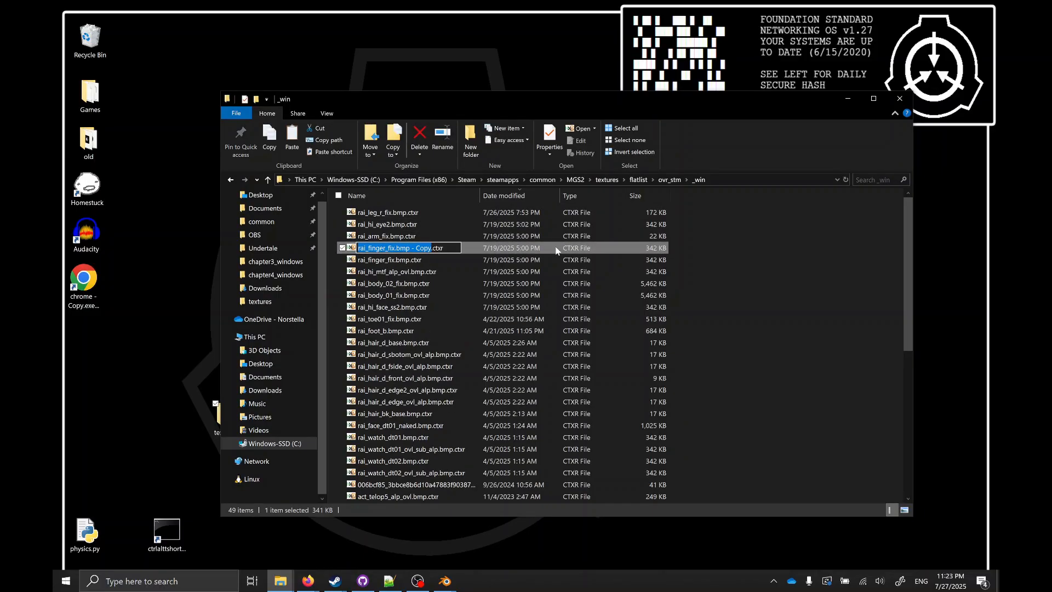
type("rai_hi_mtg_al")
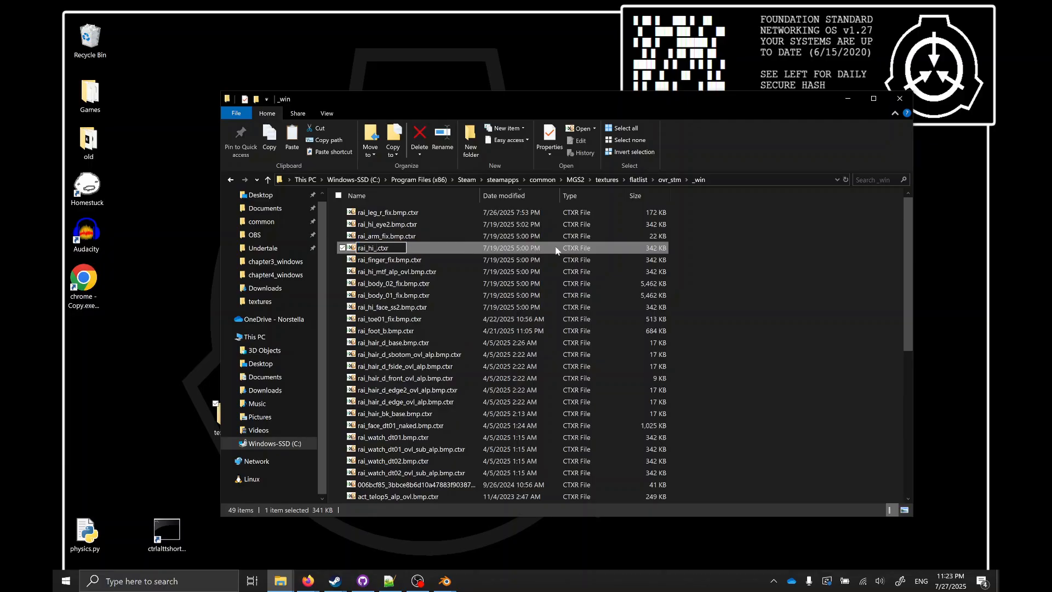
type("p_ovl.bmp")
key("Return")
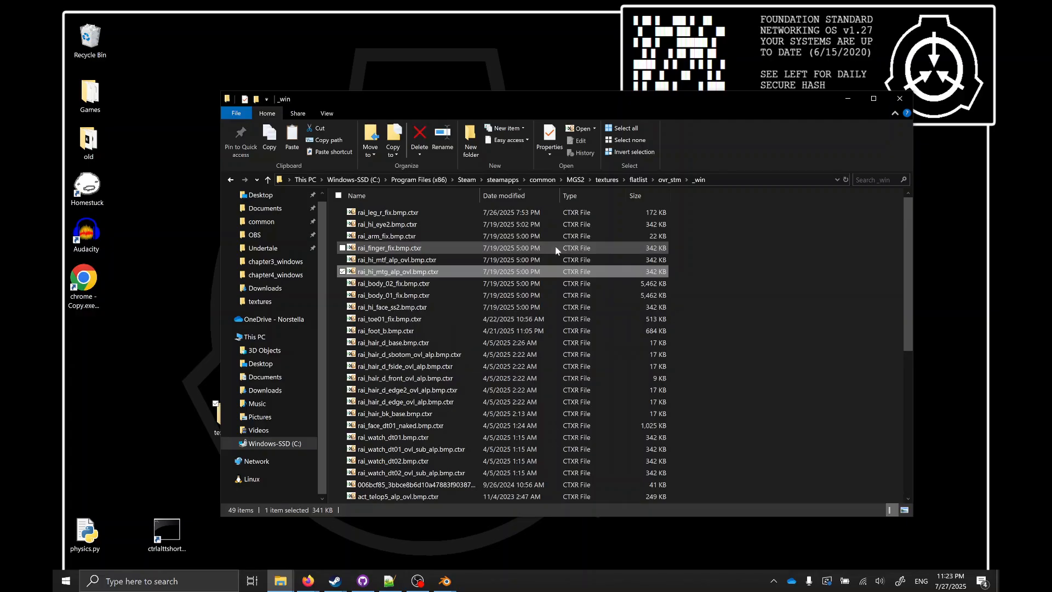
Delete rai_hi_mtf_alp_ovl.bmp.ctxr from the _win textures folder and switch back to Blender.
left_click(491, 261)
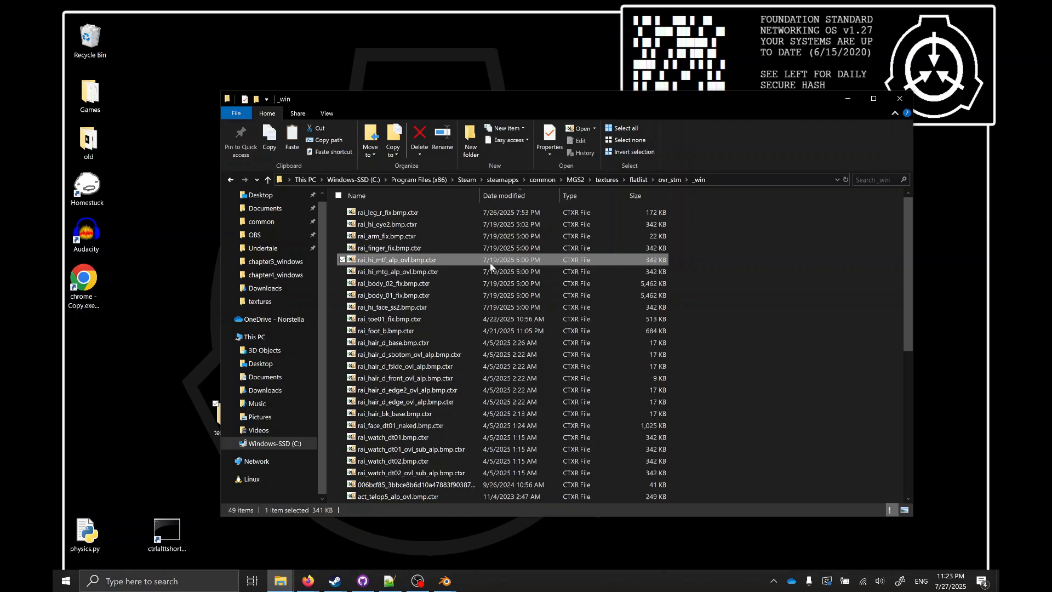
key("Delete")
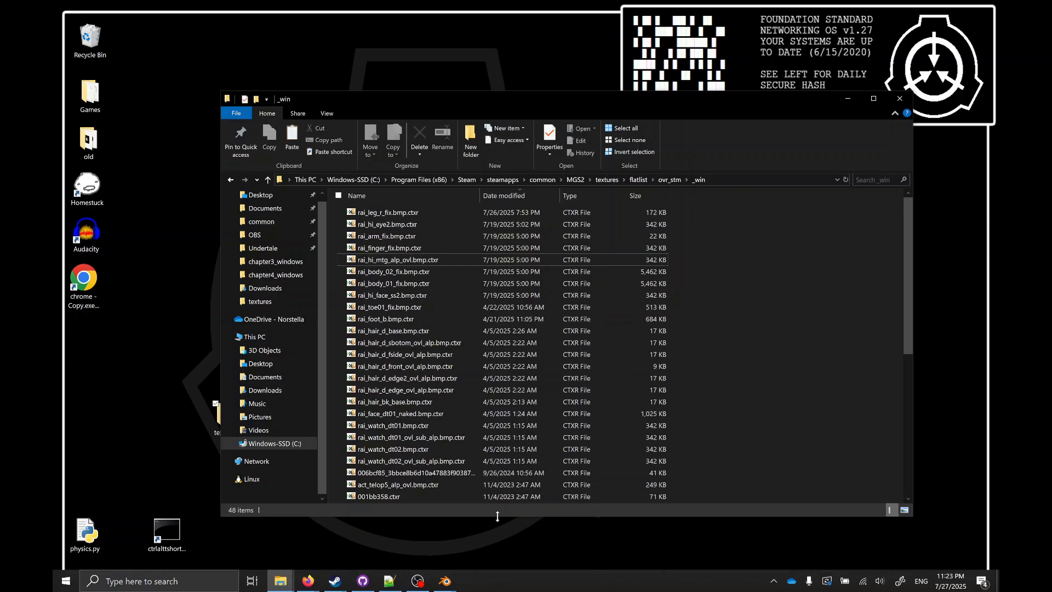
left_click(445, 580)
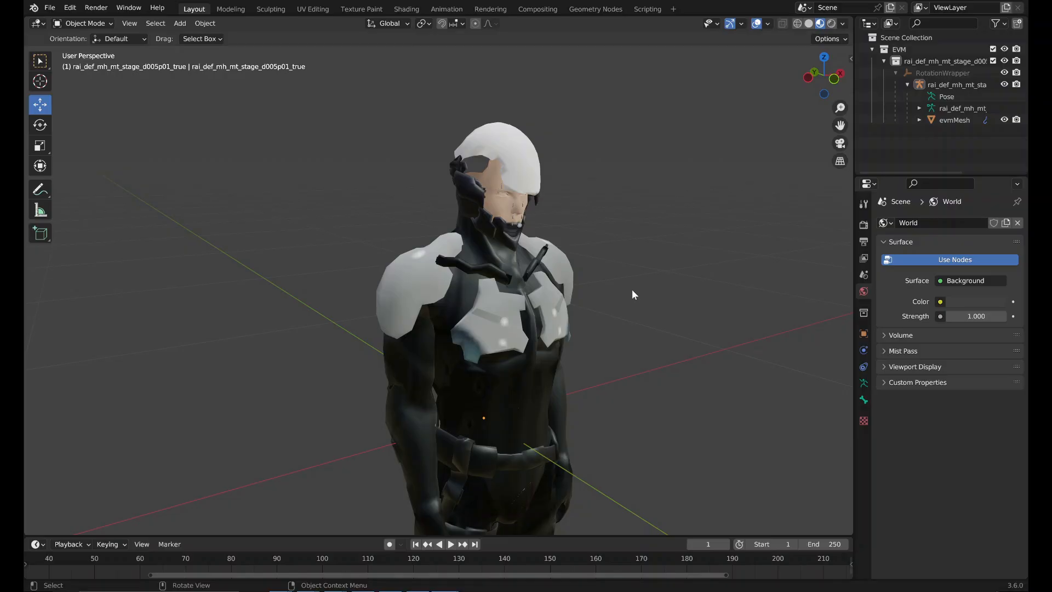
Inspect the model around the head, put evmMesh in Weight Paint mode and show its vertex groups.
middle_click_drag(633, 289, 600, 287)
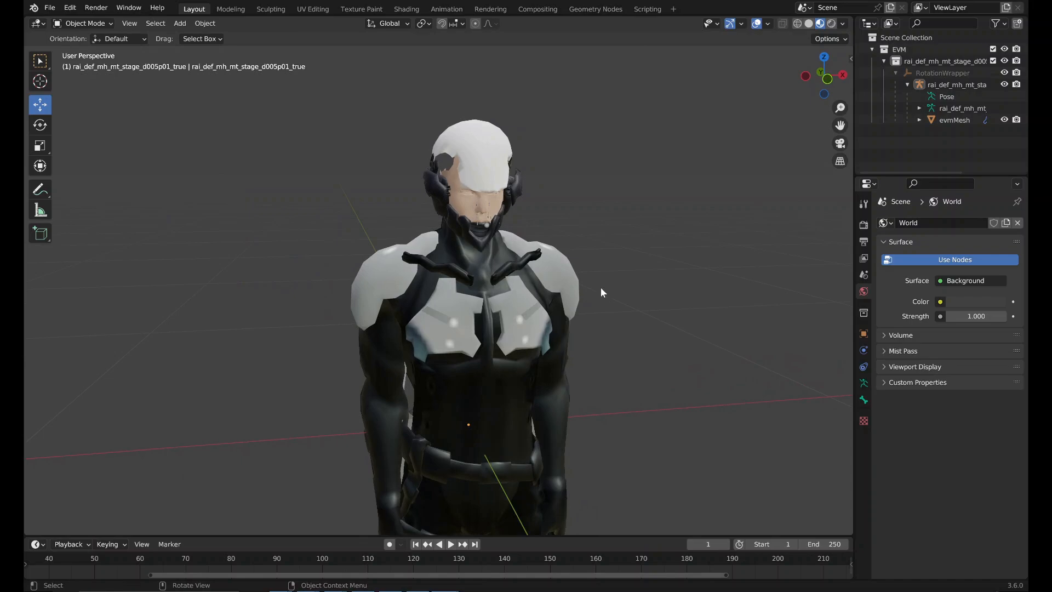
middle_click_drag(600, 287, 550, 284)
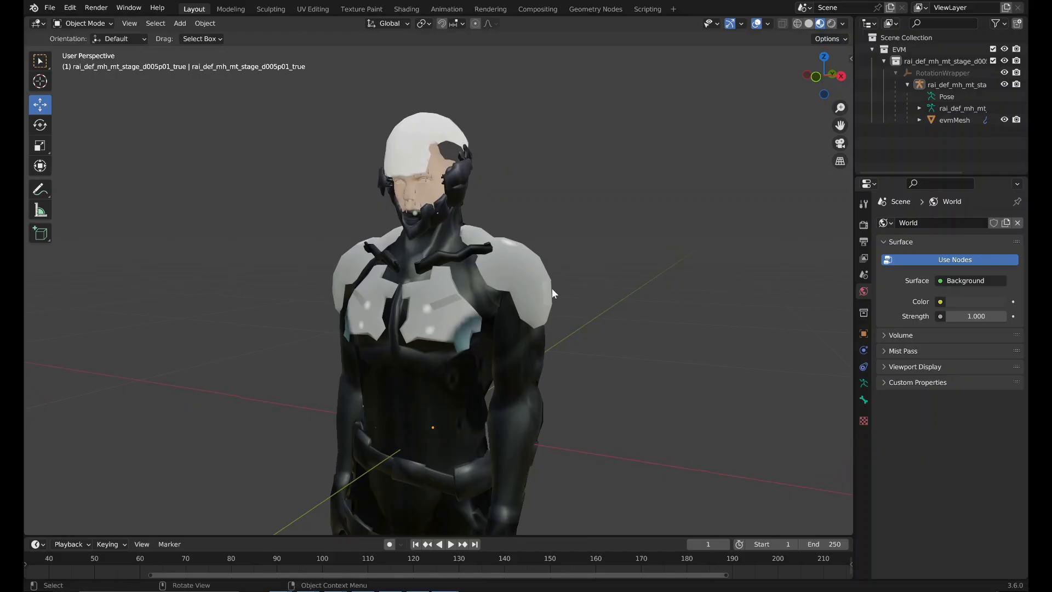
left_click(546, 316)
middle_click_drag(229, 232, 432, 262)
scroll(440, 273, "up", 4)
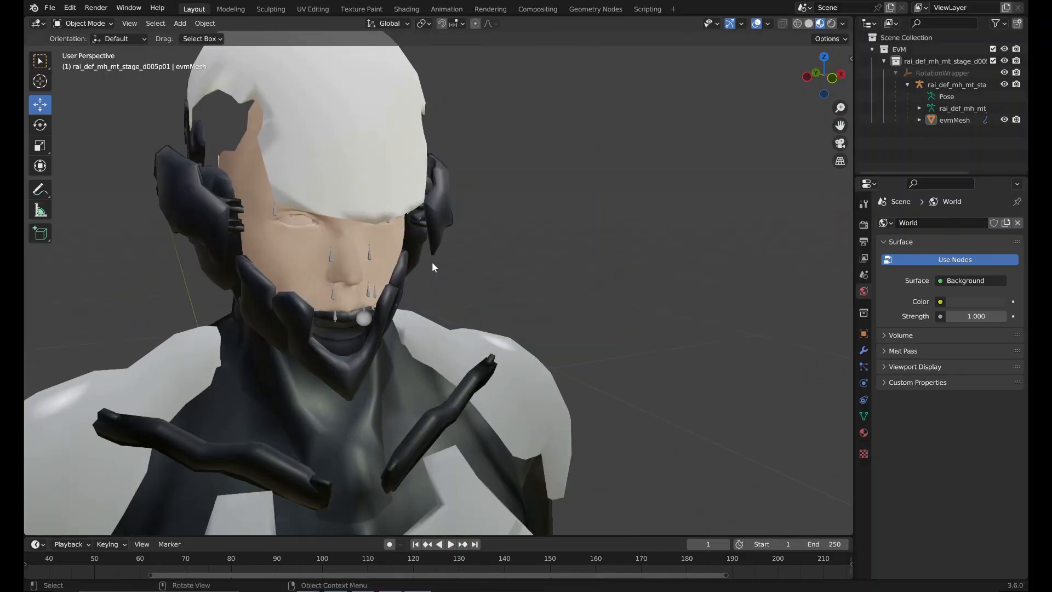
left_click(408, 241)
key("Tab")
left_click(111, 23)
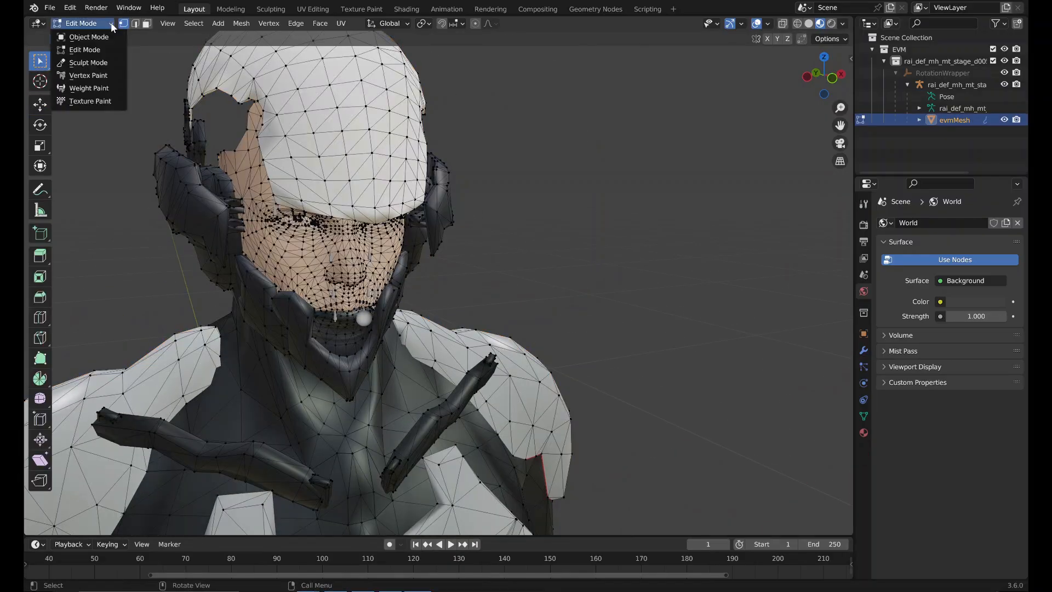
left_click(71, 88)
left_click(864, 416)
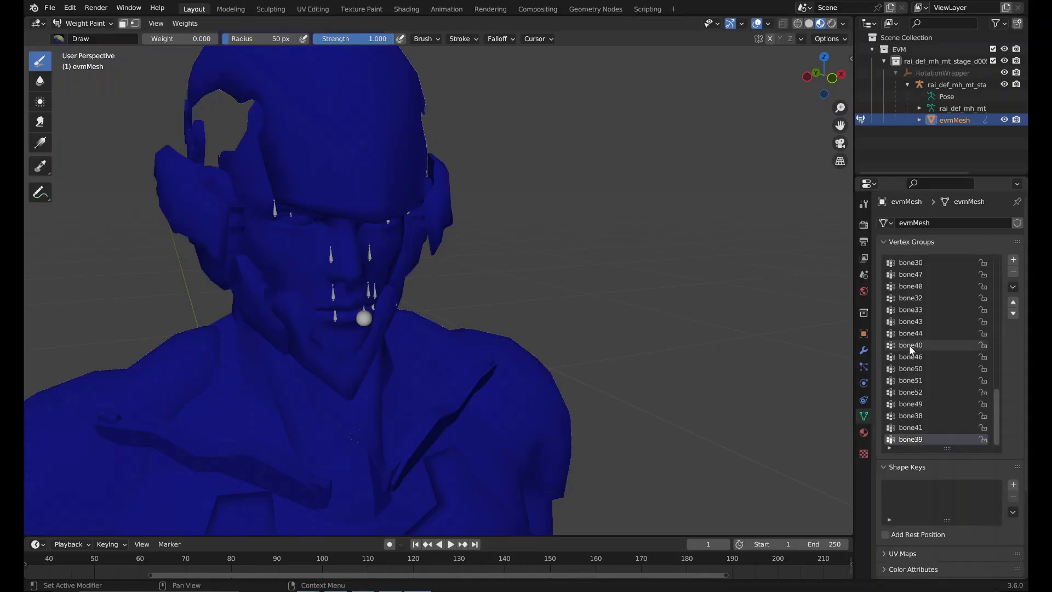
Find the vertex group of evmMesh that weights the whole head, bone12, and rename it bone21.
scroll(909, 345, "up", 5)
key("Up")
key("Up")
key("Up")
key("Up")
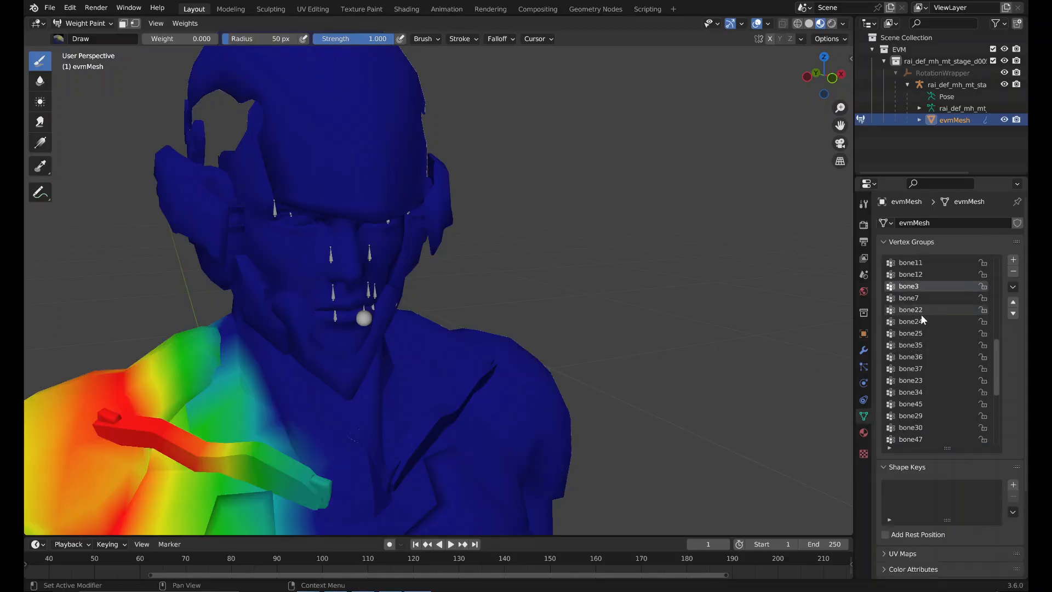
key("Down")
middle_click_drag(747, 323, 715, 322)
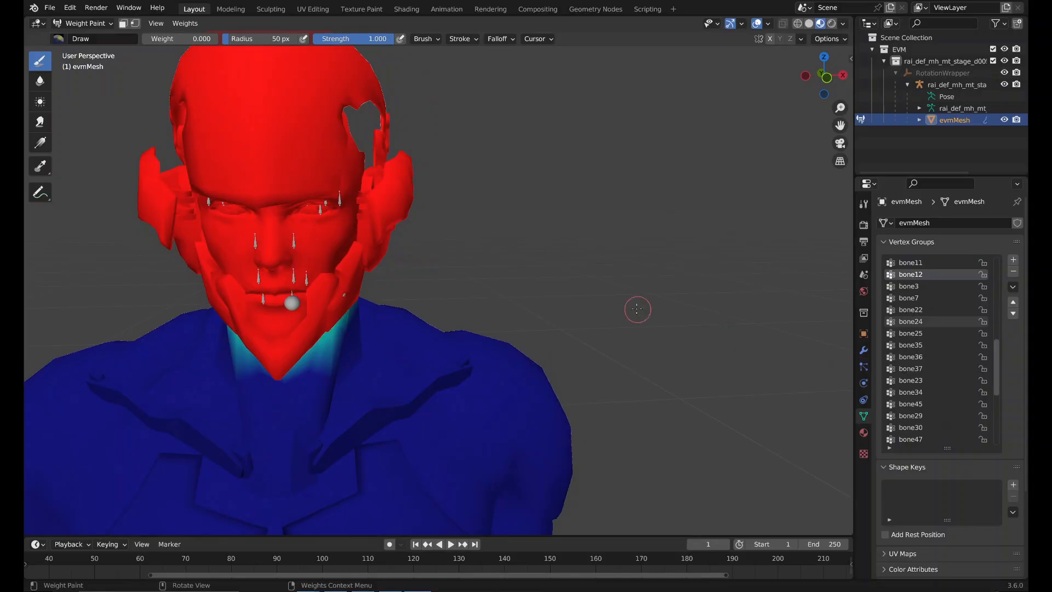
middle_click_drag(636, 308, 672, 312)
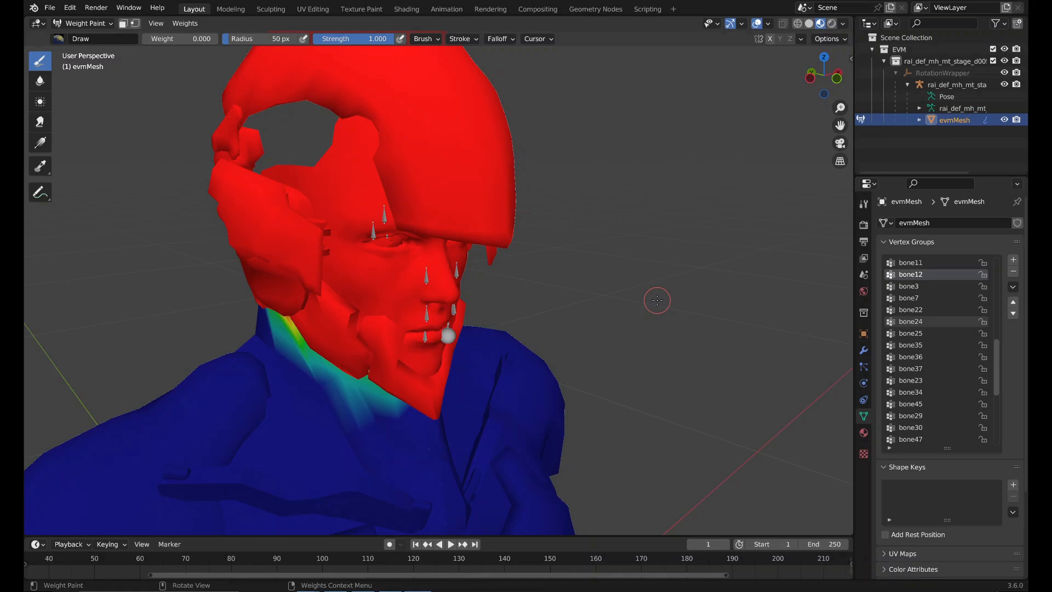
double_click(915, 275)
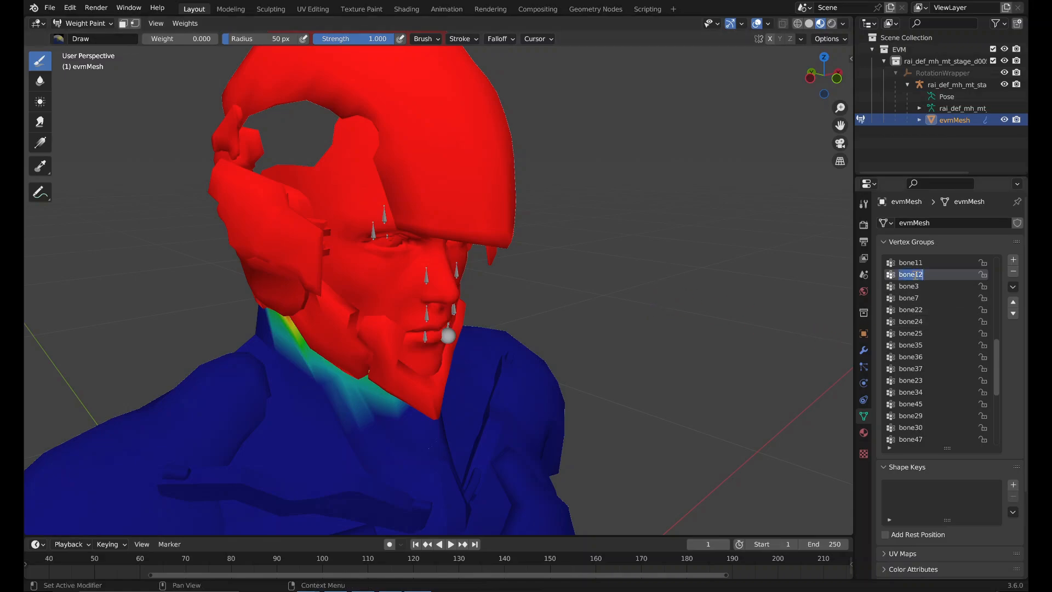
type("bone21")
key("Return")
Select the original bone21 vertex group of evmMesh and remove it from the list.
scroll(915, 291, "down", 5)
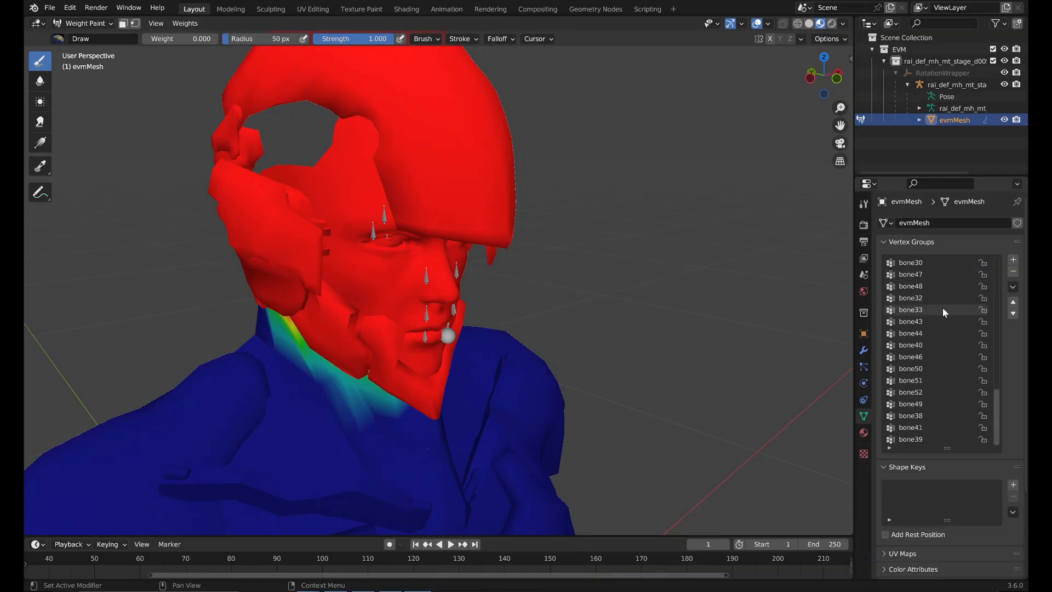
scroll(942, 308, "up", 6)
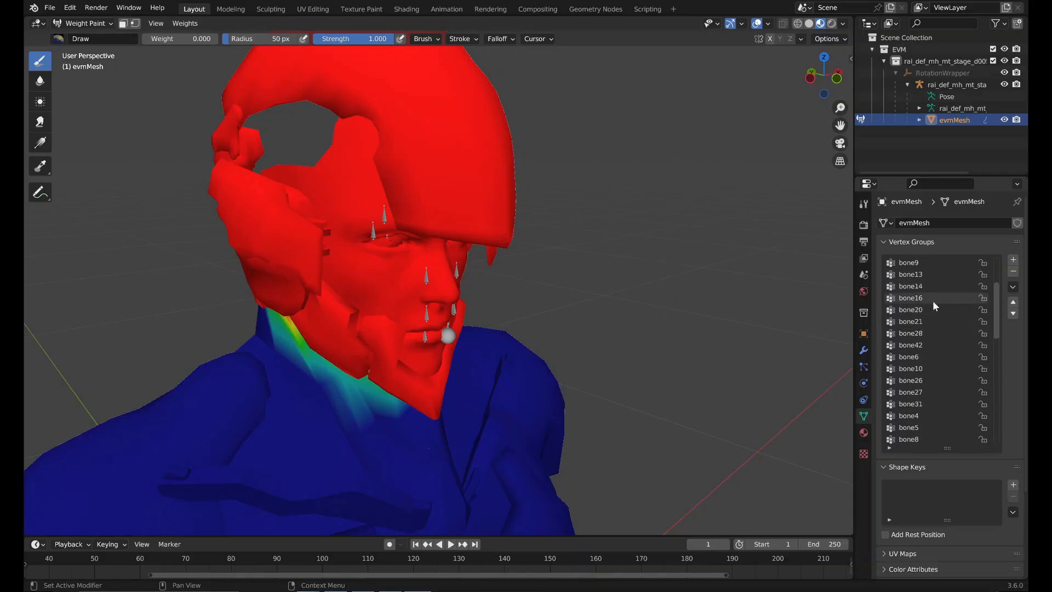
left_click(921, 323)
scroll(750, 298, "down", 6)
middle_click_drag(734, 325, 687, 379)
scroll(687, 380, "down", 5)
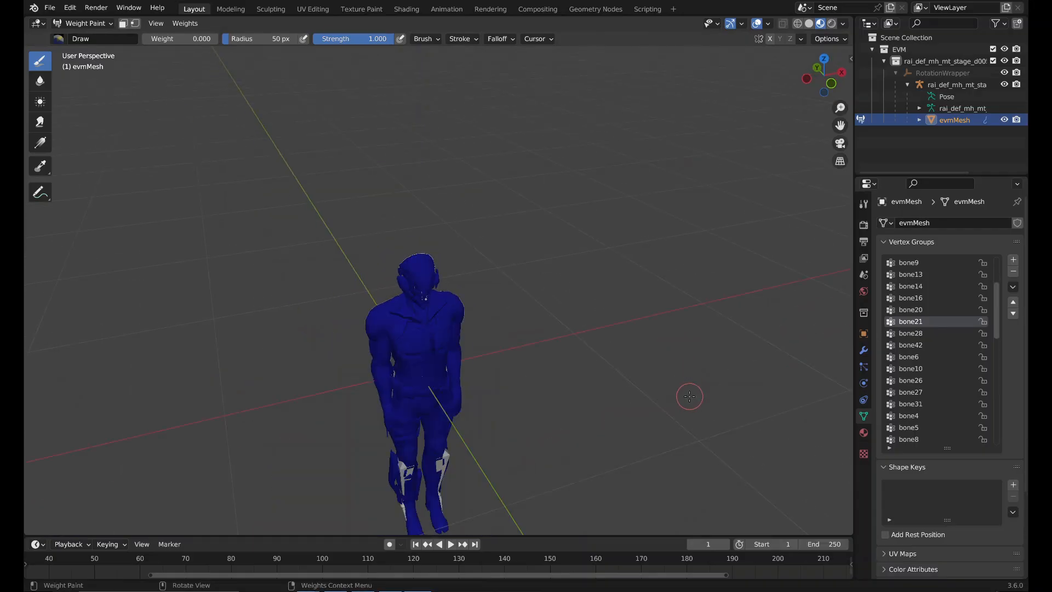
scroll(689, 396, "down", 2)
left_click(956, 310)
scroll(956, 315, "down", 2)
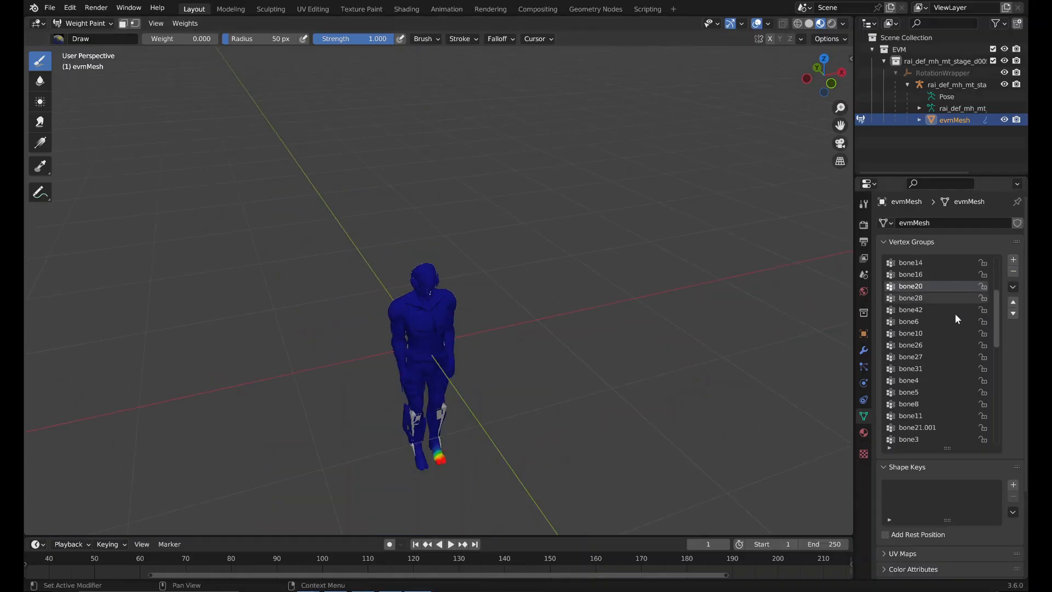
Rename the head's vertex group bone21.001 as bone21.
scroll(954, 315, "down", 3)
double_click(931, 392)
key("End")
key("BackSpace")
key("BackSpace")
key("BackSpace")
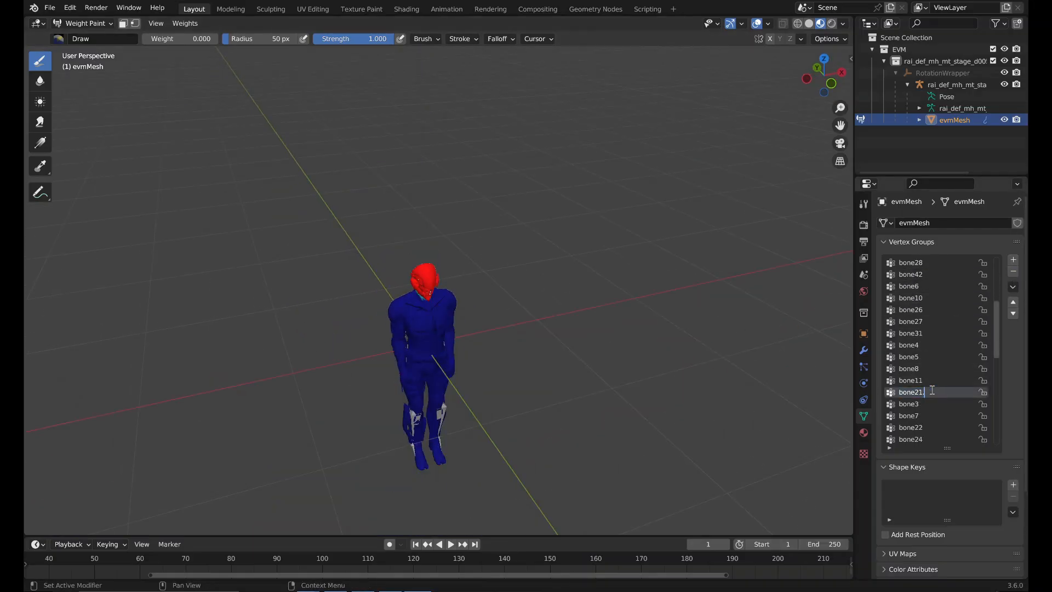
key("Return")
scroll(685, 321, "up", 6)
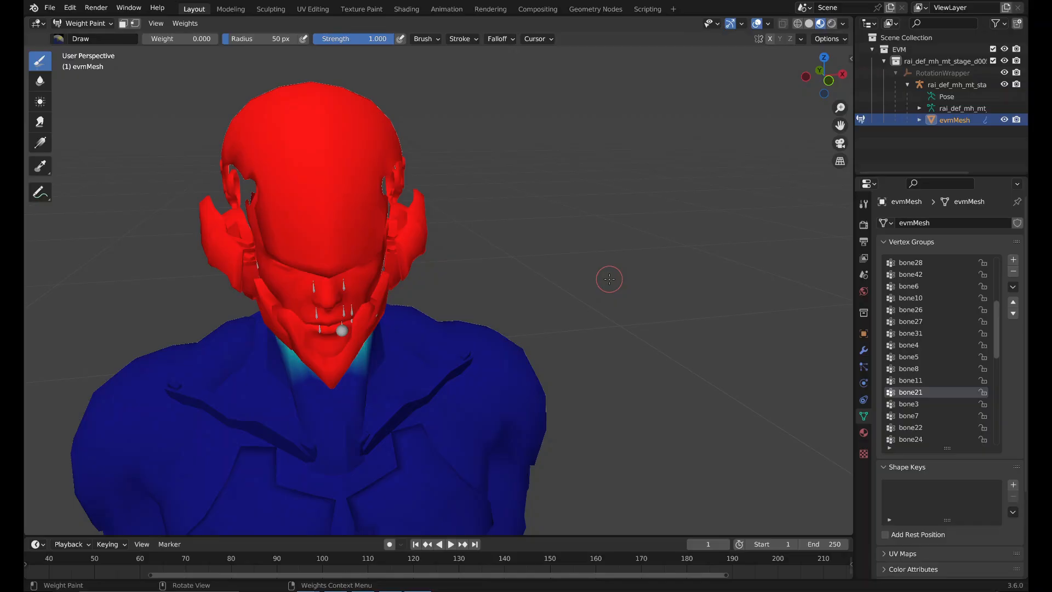
Return evmMesh to Object Mode and import the rai_def_mh_mt_true EVM model for MGS2.
scroll(609, 279, "down", 3)
left_click(82, 23)
left_click(102, 36)
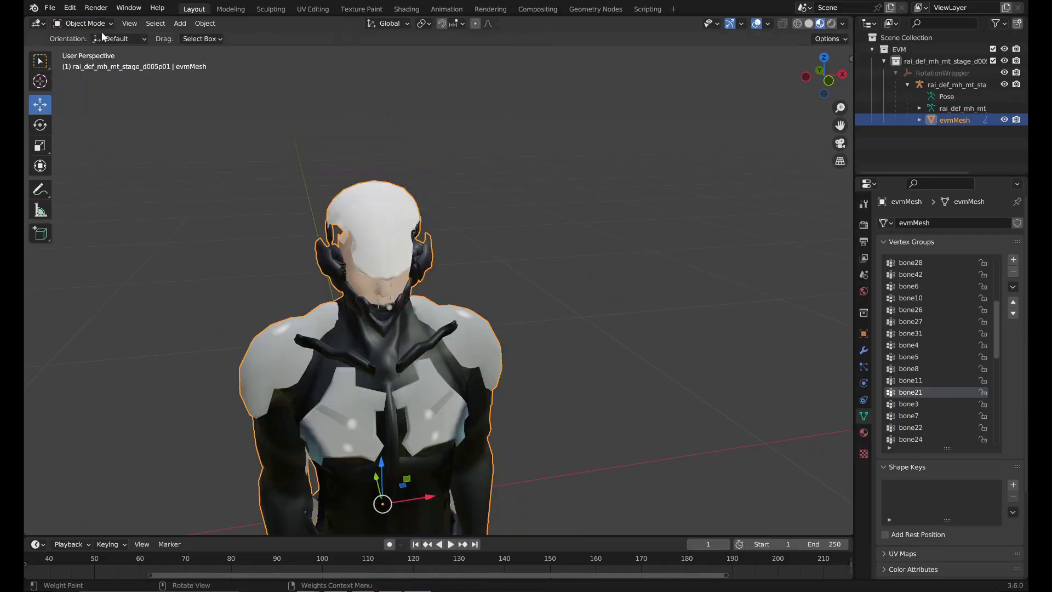
left_click(50, 8)
left_click(49, 8)
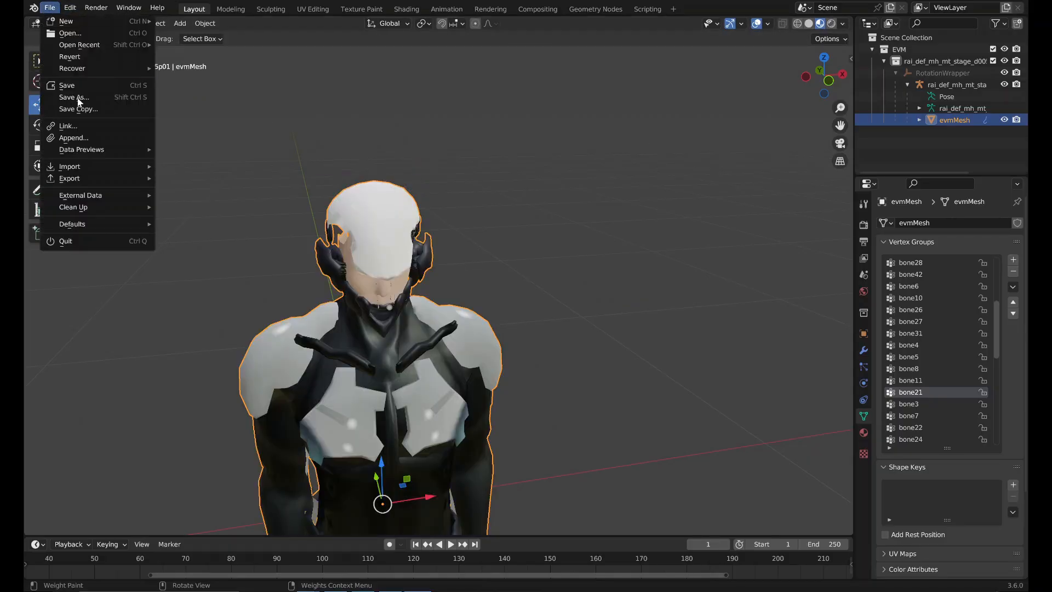
mouse_move(114, 167)
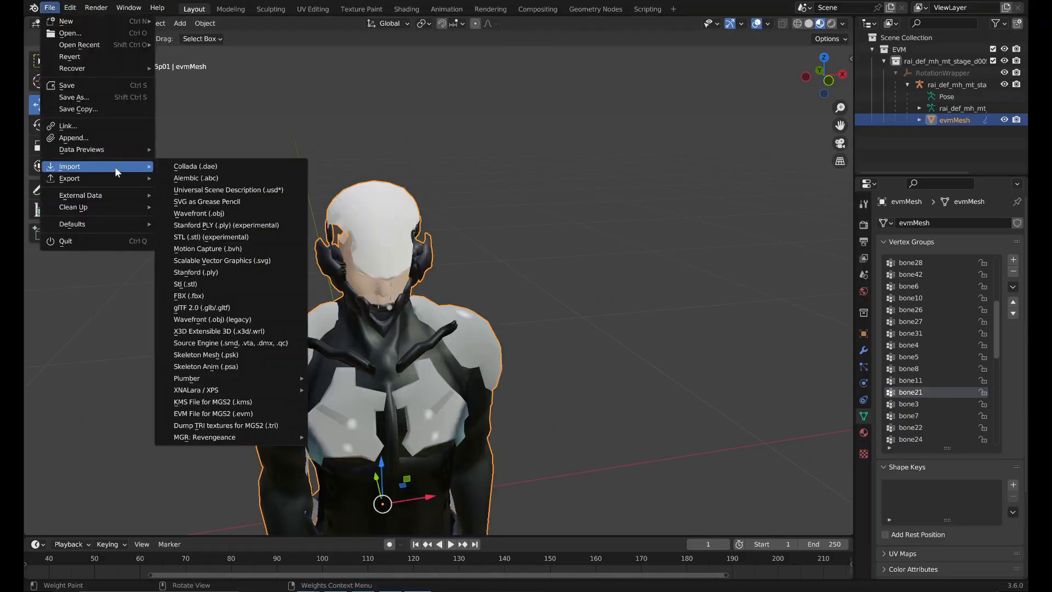
left_click(234, 414)
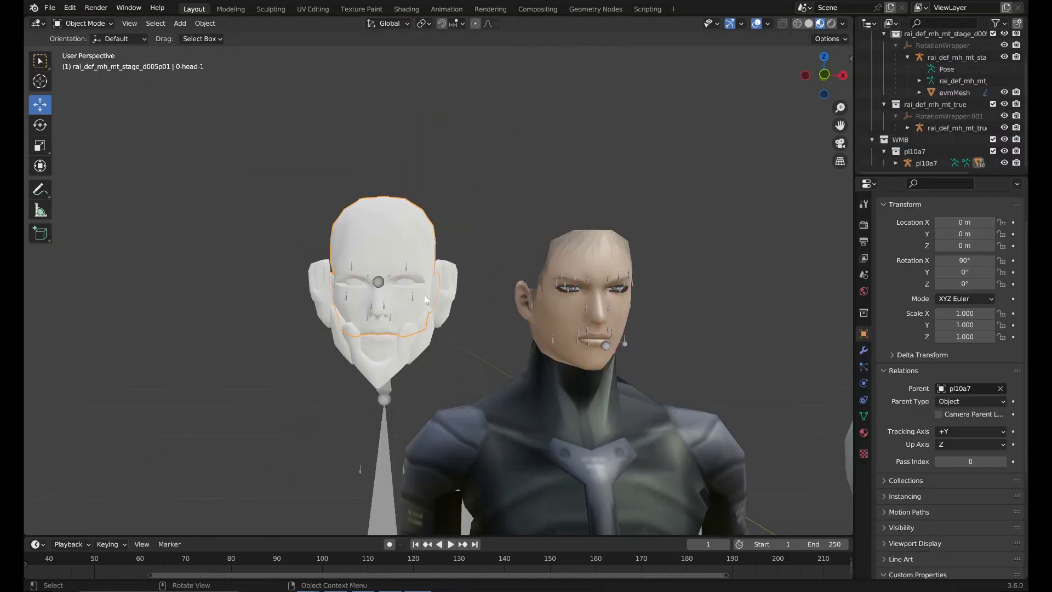
Examine the facial vertex groups of 0-head-1 one by one in Weight Paint mode, ending at head, and return to Object Mode.
left_click(62, 25)
left_click(87, 87)
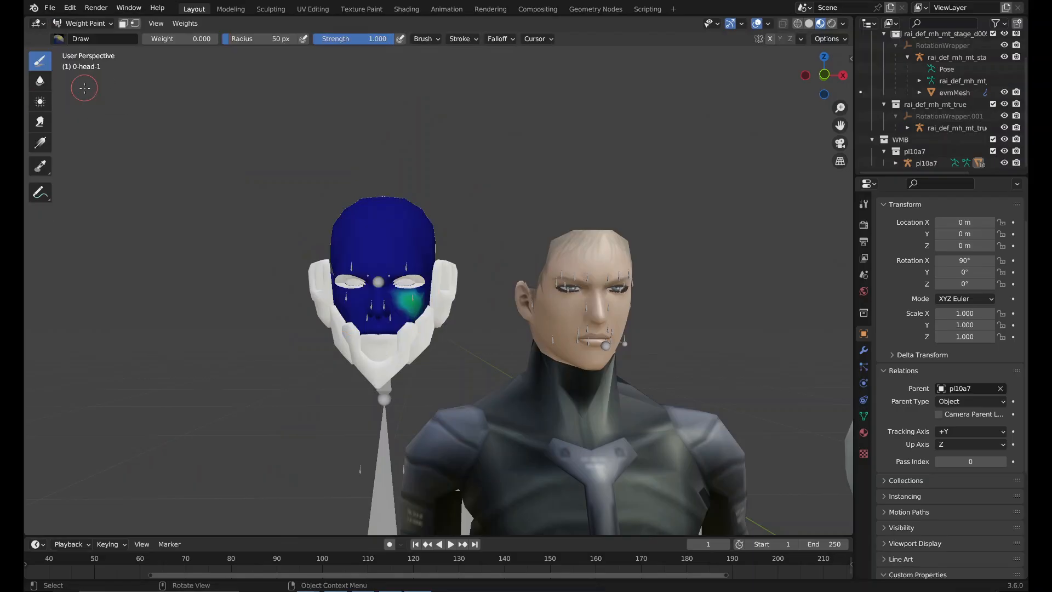
left_click(863, 416)
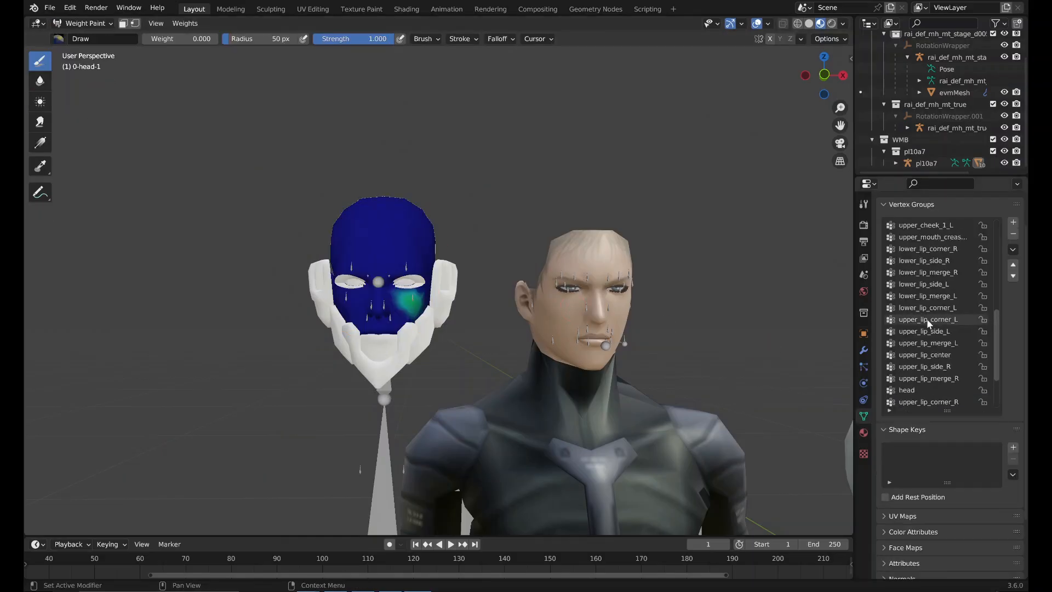
scroll(926, 318, "up", 5)
left_click(937, 239)
key("Down")
key("Down")
key("Down")
key("Down")
key("Down")
key("Down")
key("Down")
key("Down")
key("Down")
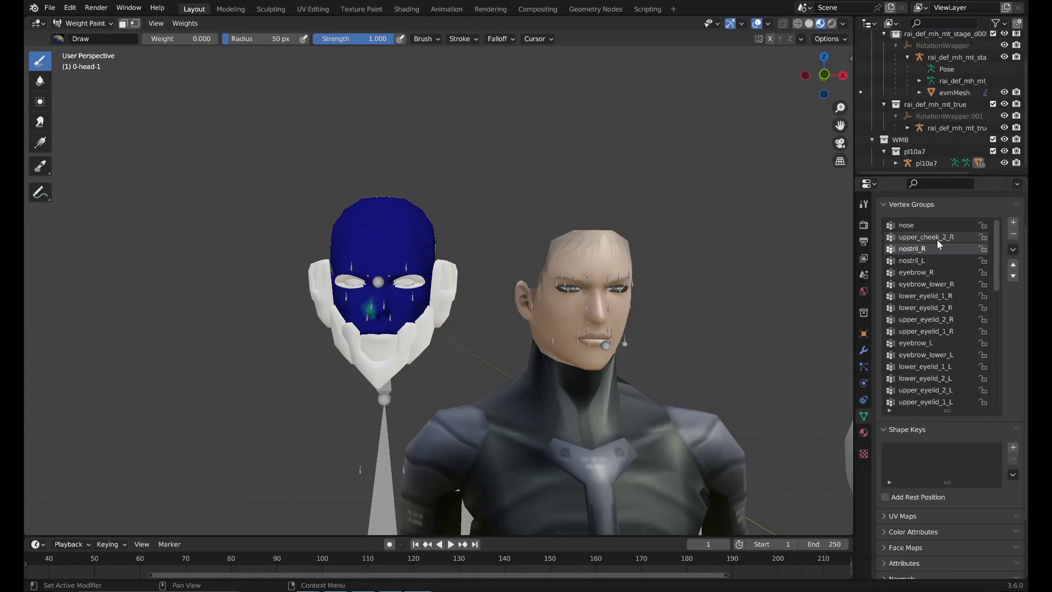
key("Down")
key("Down")
key("Down")
key("Down")
key("Down")
key("Down")
key("Down")
key("Down")
key("Down")
key("Down")
key("Down")
key("Down")
key("Down")
key("Down")
key("Down")
key("Down")
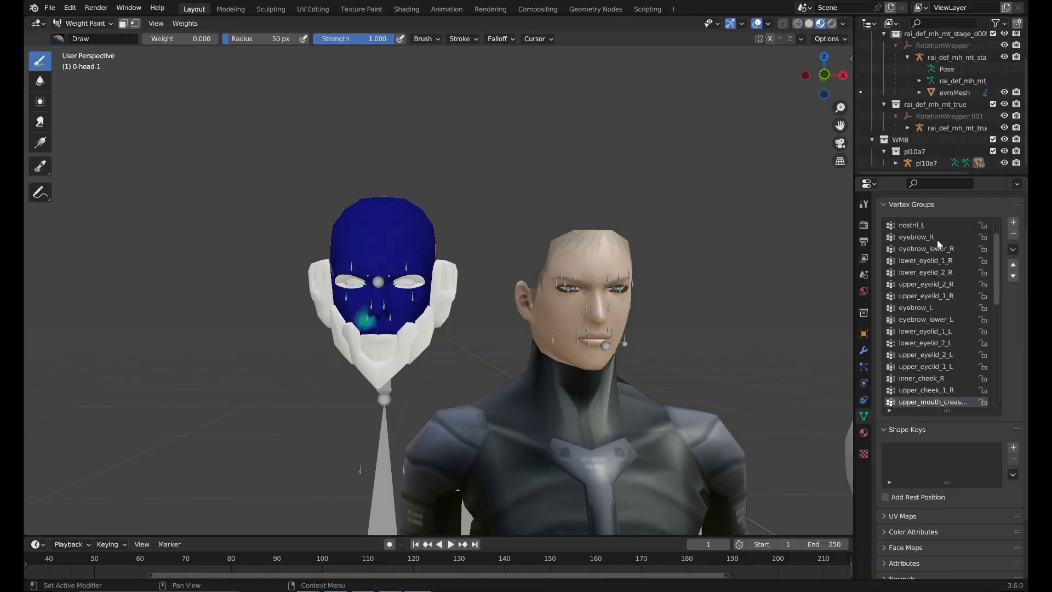
scroll(936, 239, "down", 5, "ctrl")
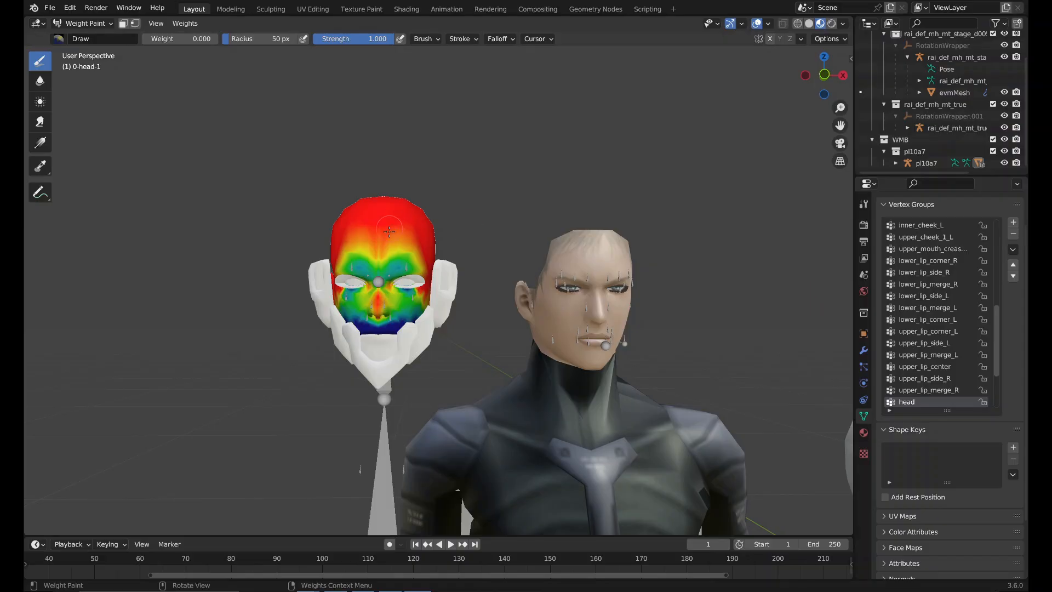
middle_click_drag(389, 232, 408, 236)
left_click(83, 23)
left_click(81, 38)
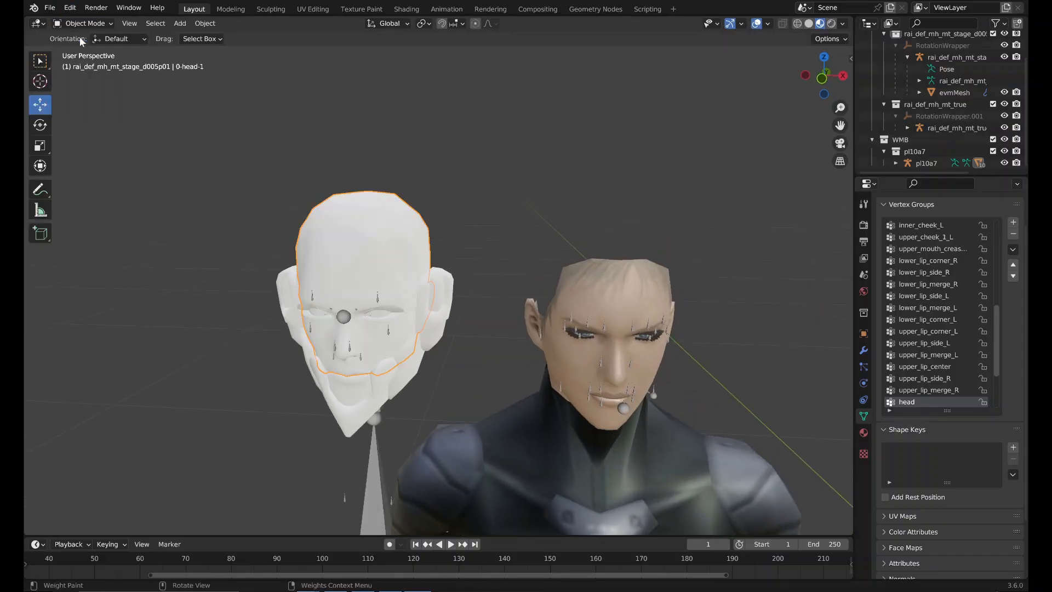
Examine the facial bone weights of evmMesh.001 in Weight Paint mode through bone39 and return to Object Mode.
left_click(614, 330)
middle_click_drag(617, 320, 610, 301)
left_click(83, 24)
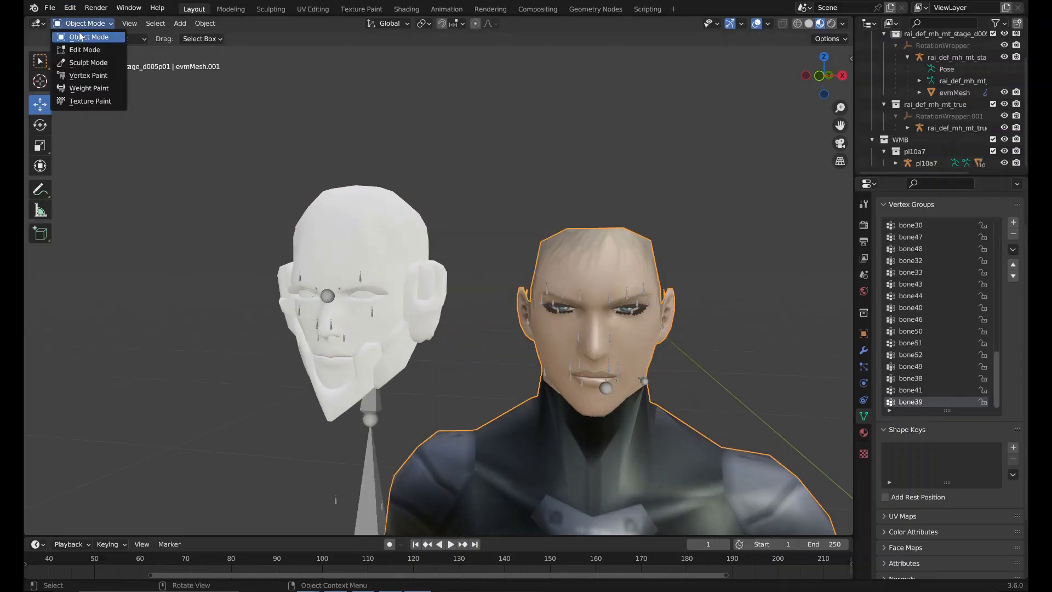
left_click(88, 89)
scroll(942, 285, "up", 5)
left_click(950, 240)
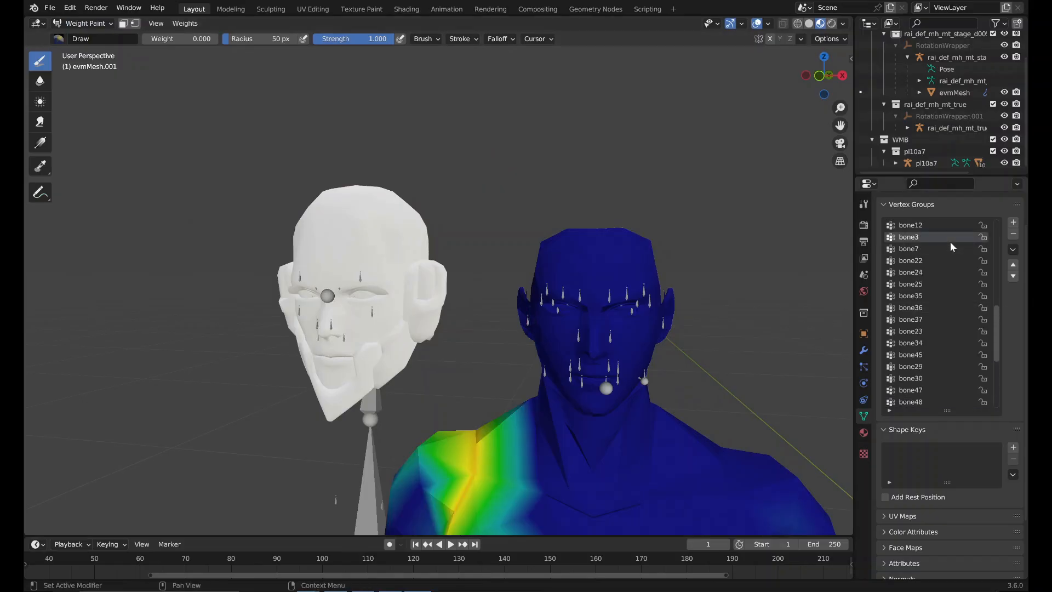
left_click(946, 304)
left_click(939, 321)
key("Down")
key("Down")
key("Down")
key("Down")
key("Down")
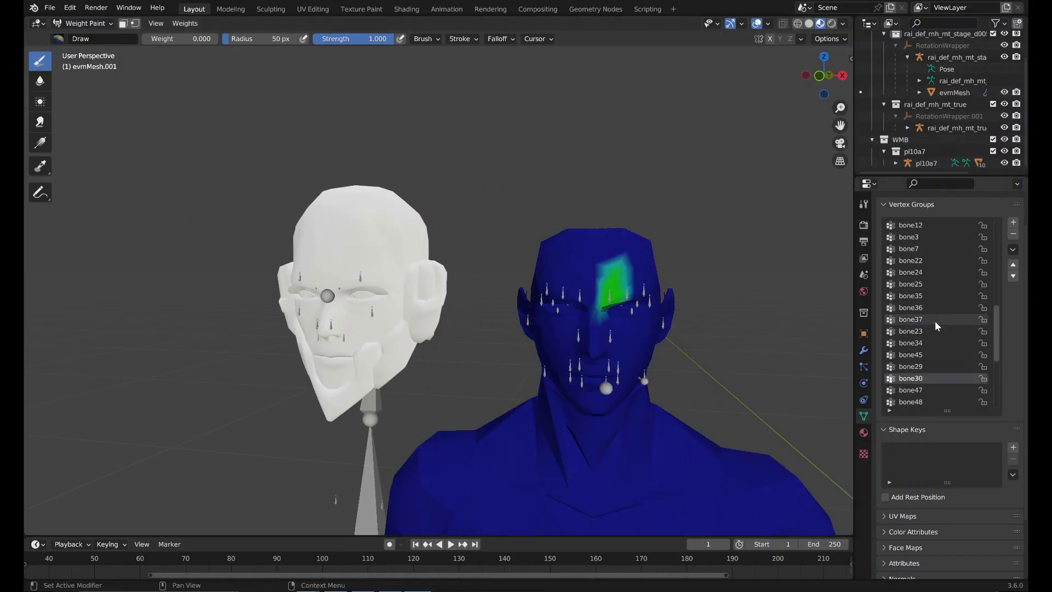
key("Down")
key("Down")
key("Down")
key("Down")
key("Down")
key("Down")
key("Down")
key("Down")
key("Down")
key("Down")
key("Down")
key("Down")
key("Down")
key("Down")
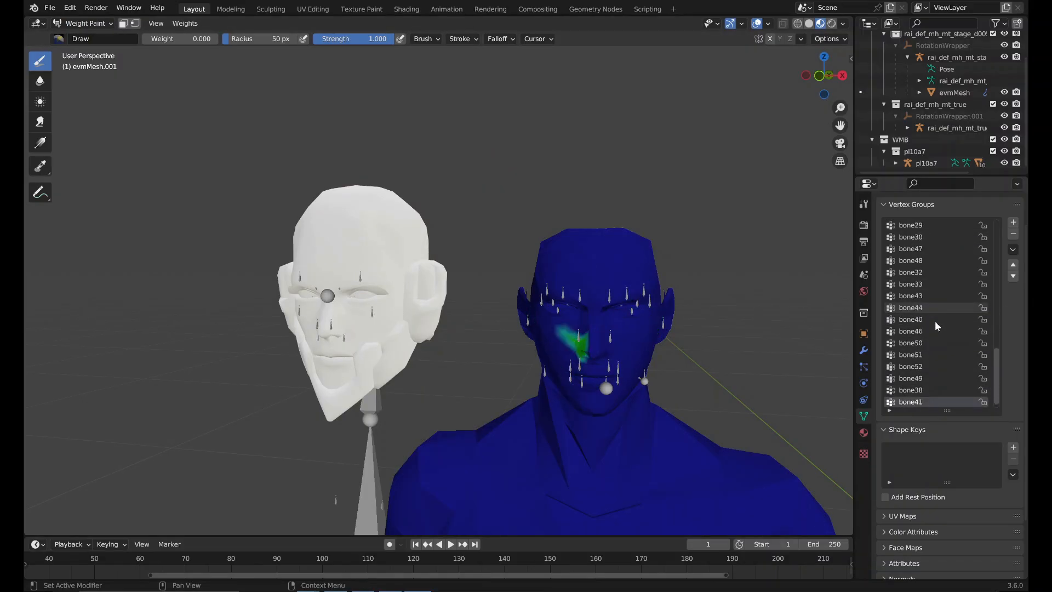
key("Down")
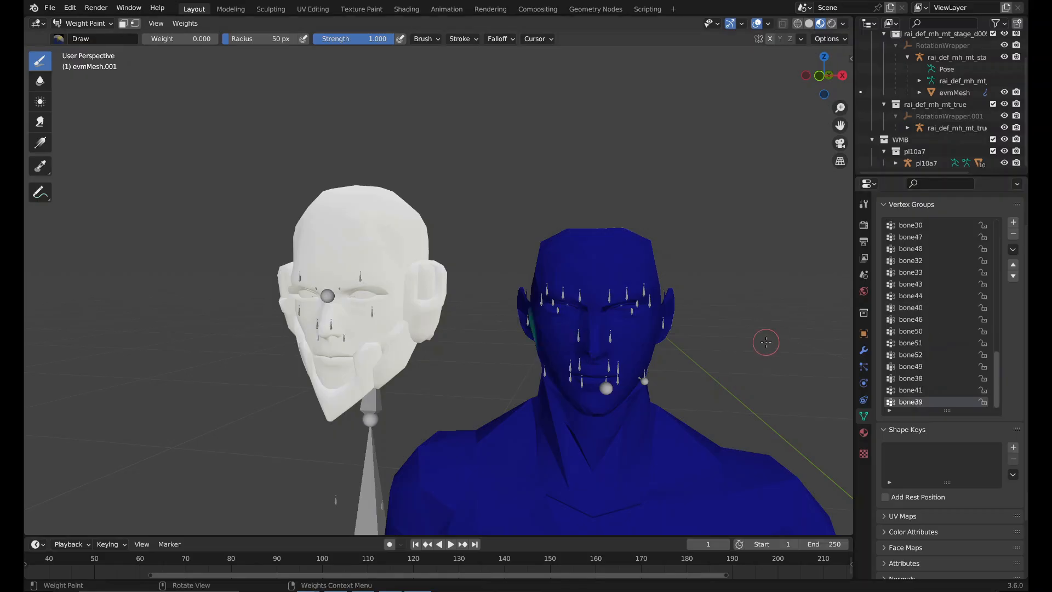
middle_click_drag(766, 342, 746, 312)
scroll(703, 308, "up", 3)
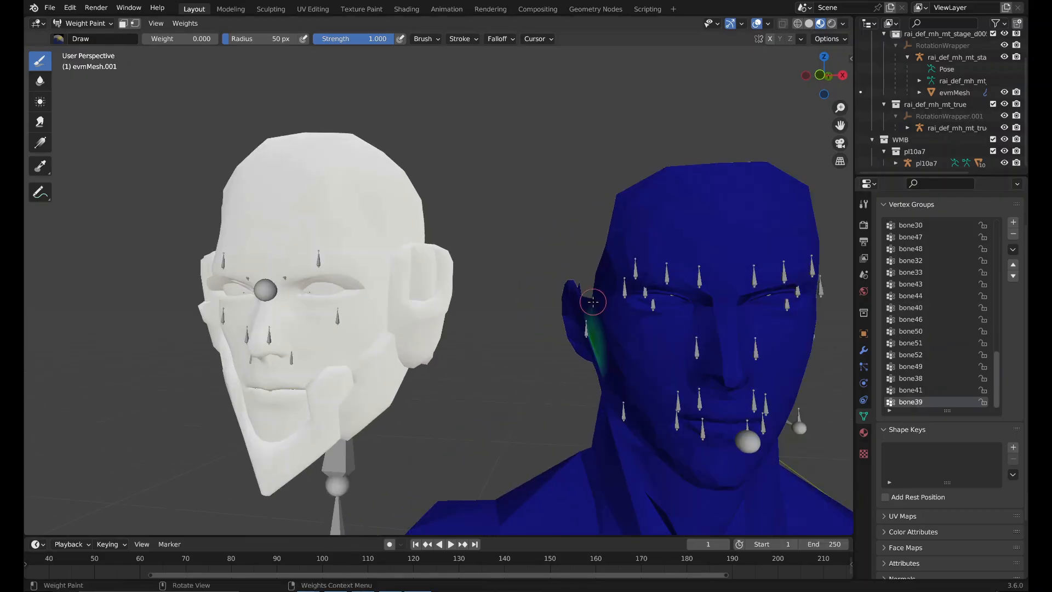
middle_click_drag(593, 302, 575, 296)
left_click(83, 23)
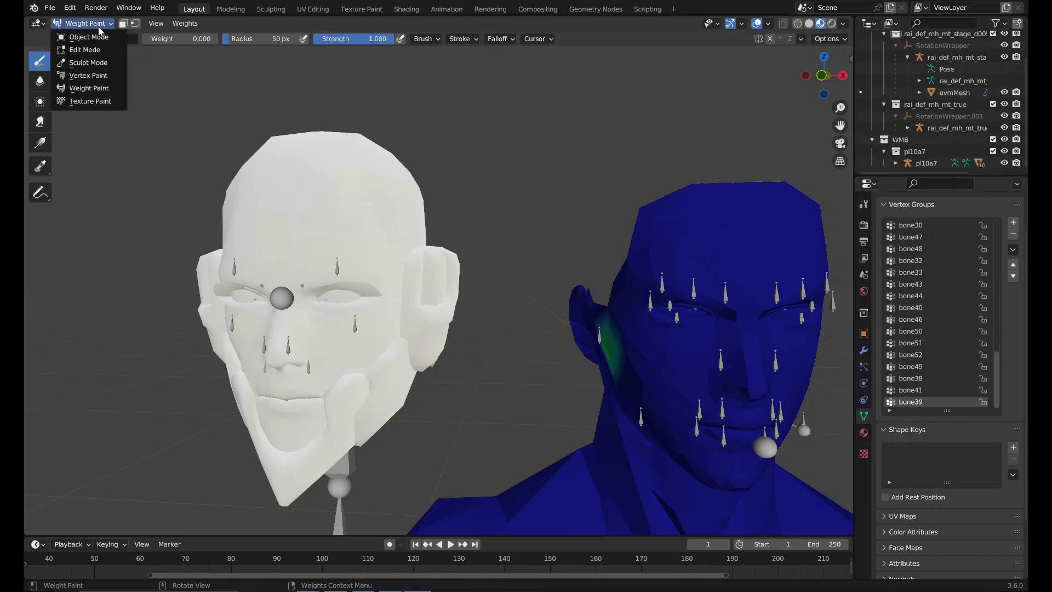
left_click(87, 36)
Hide the 0-head-1 mesh, the eyelid and eyeball meshes, and evmMesh.001.
left_click(354, 228)
key("h")
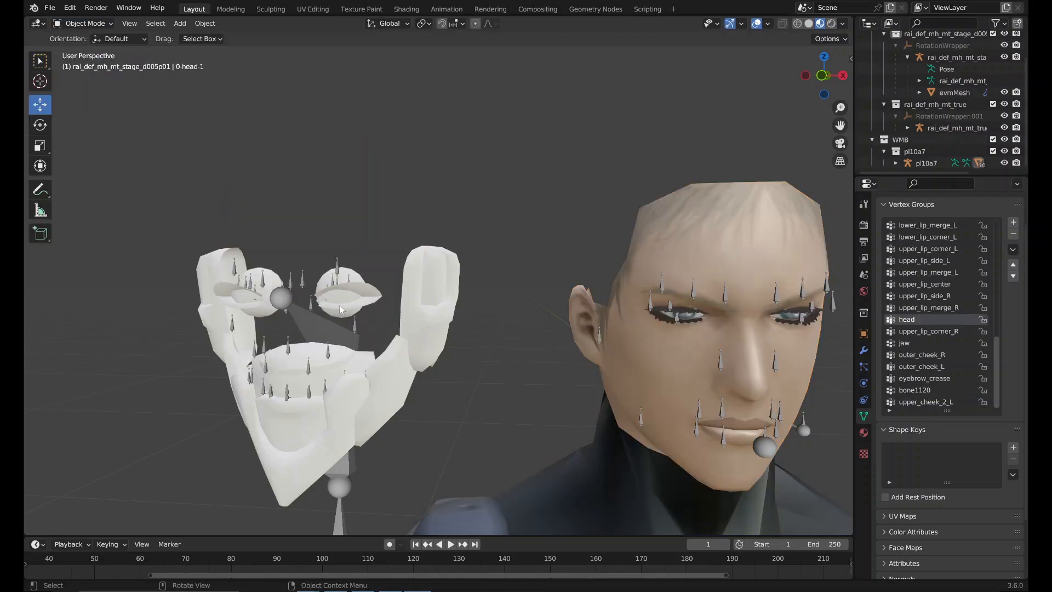
left_click(345, 300)
key("h")
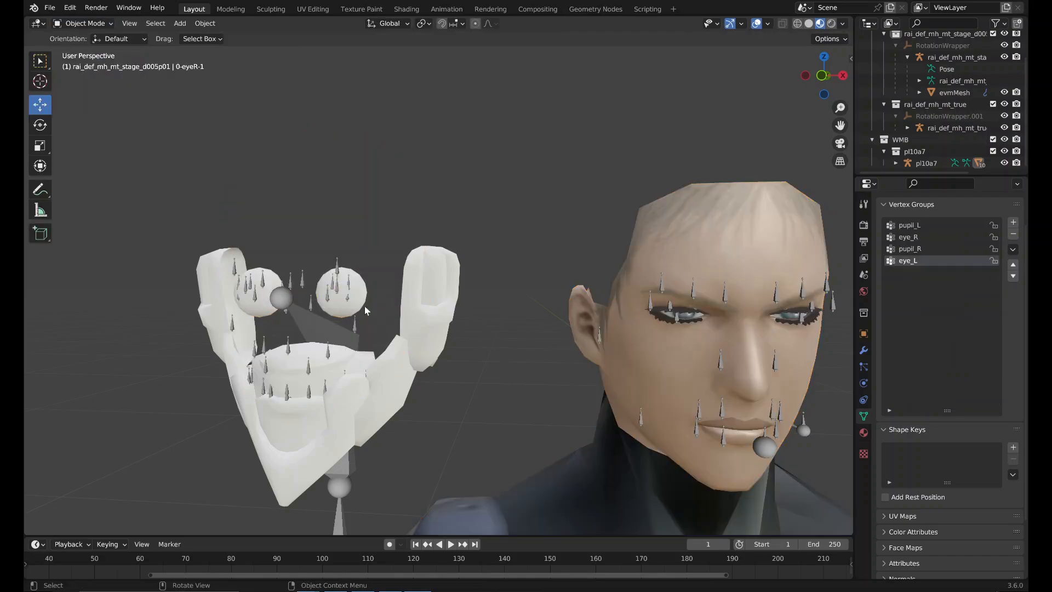
key("h")
left_click(669, 268)
key("h")
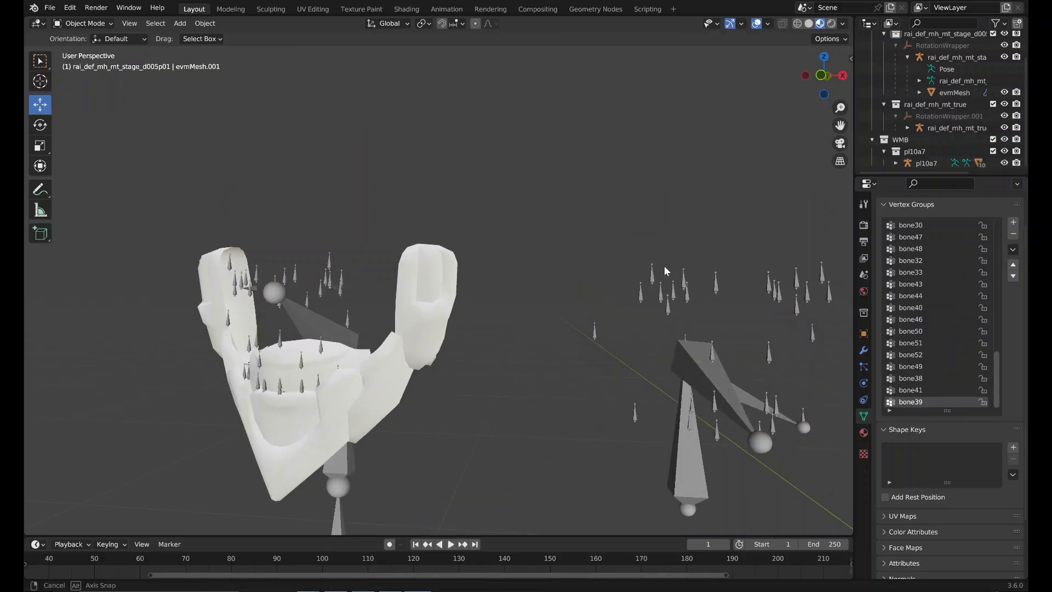
Hide the remaining face, mask and teeth meshes of pl10a7 and show both armatures' bones in front orthographic view.
left_click(302, 426)
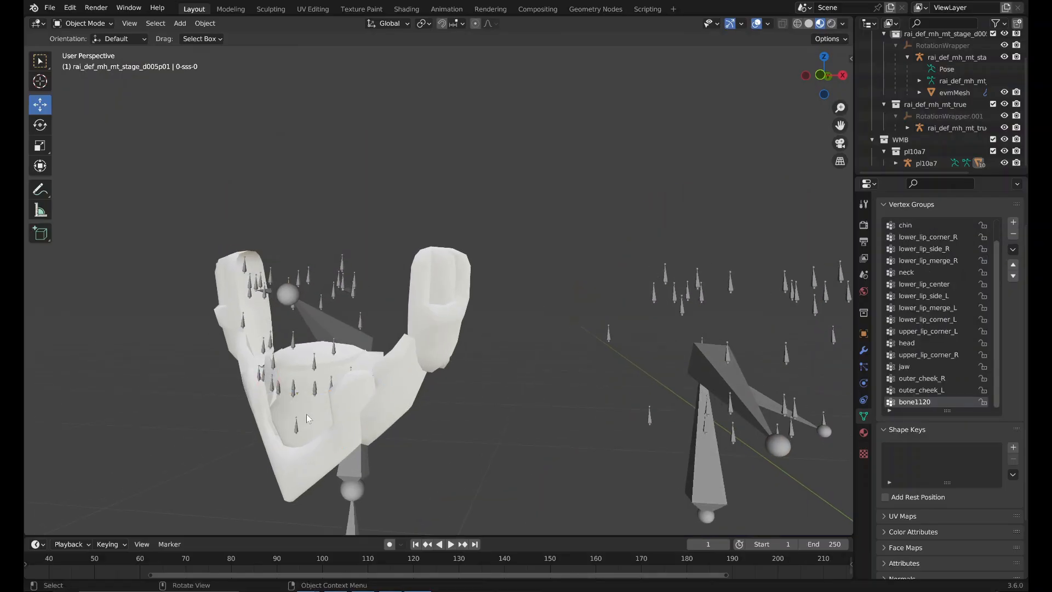
left_click(324, 421)
key("h")
left_click(429, 347)
key("h")
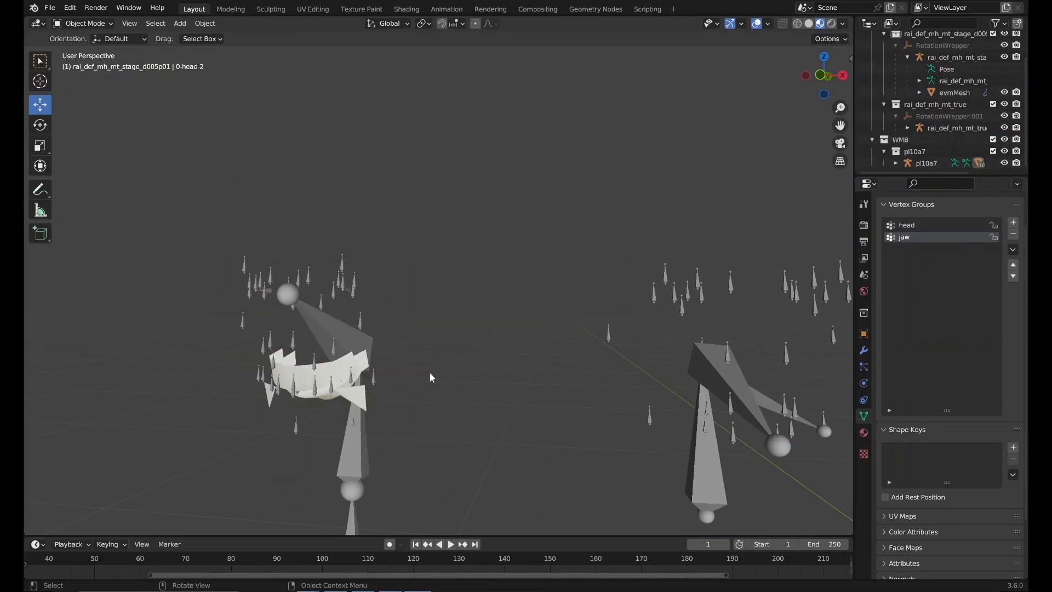
left_click(839, 161)
left_click(353, 355)
key("h")
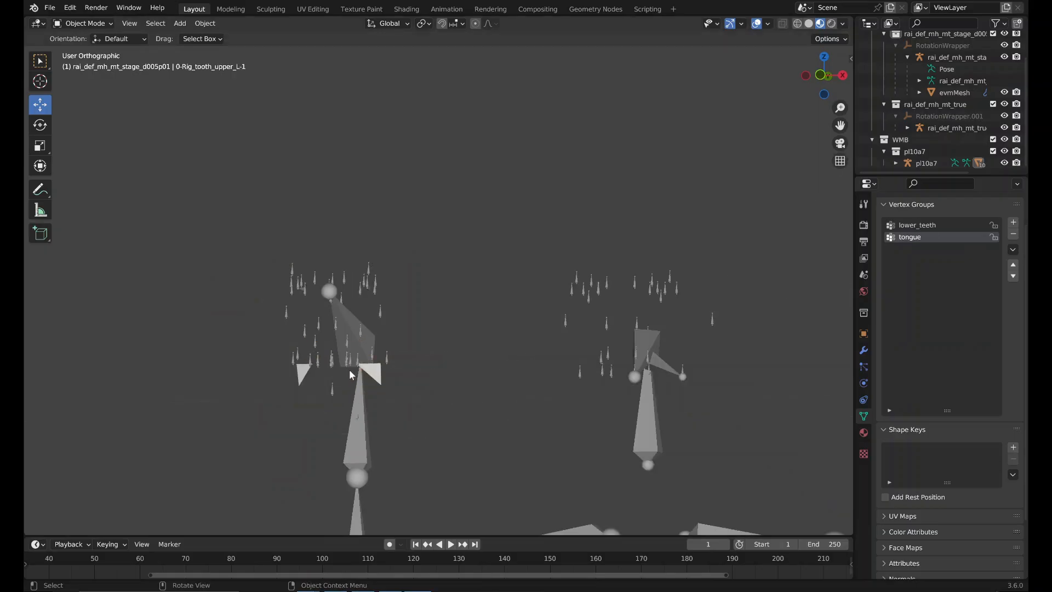
left_click(370, 377)
key("h")
middle_click_drag(411, 377, 435, 389)
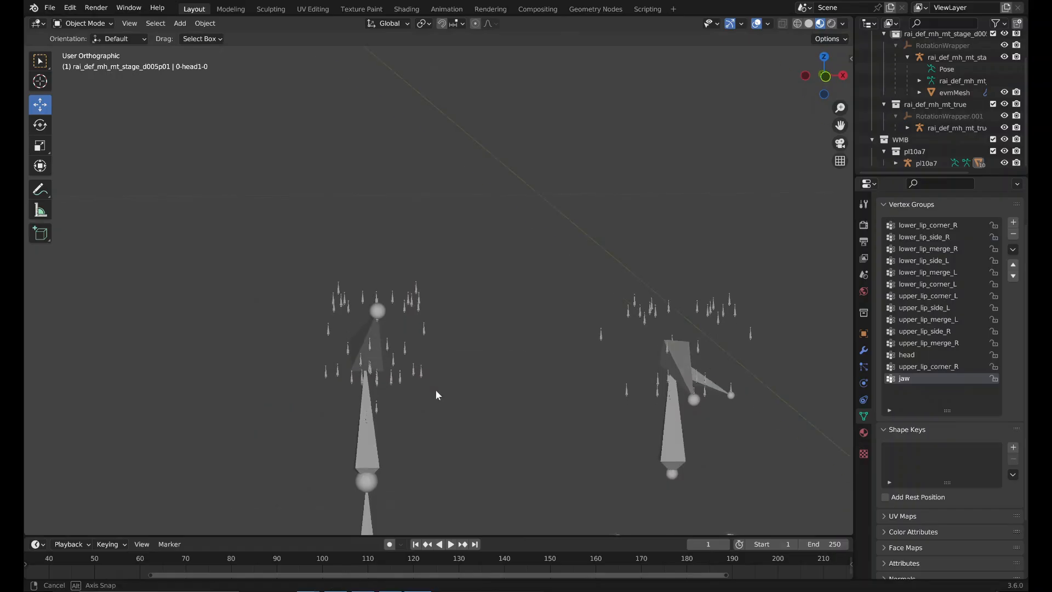
left_click(827, 81)
middle_click_drag(686, 317, 672, 261, "shift")
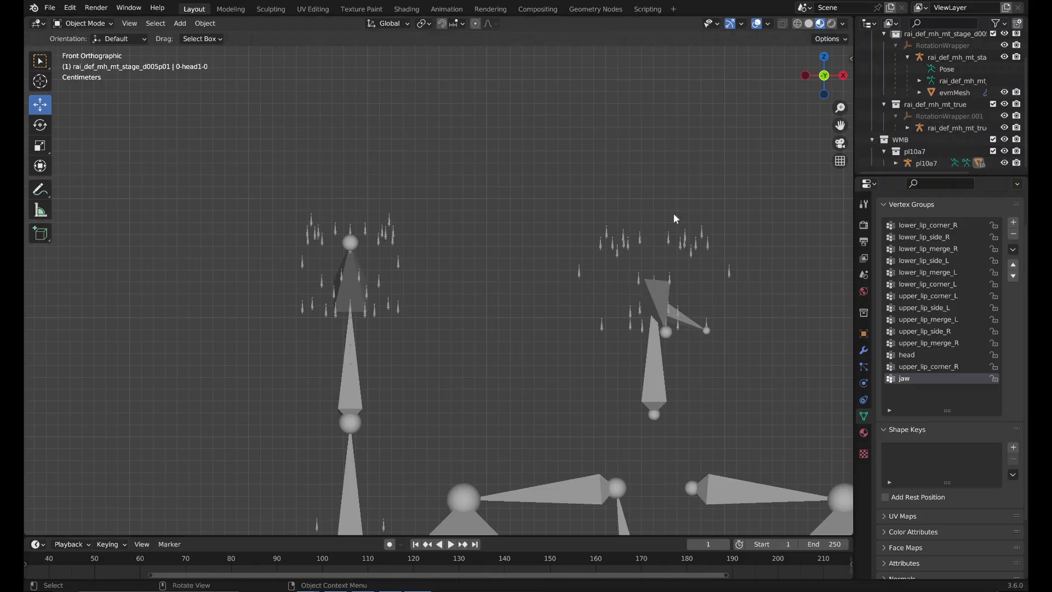
Delete the pl10a7 armature together with its pl10a7 collection and the parent WMB collection.
left_click(940, 165)
key("Delete")
scroll(923, 160, "up", 2)
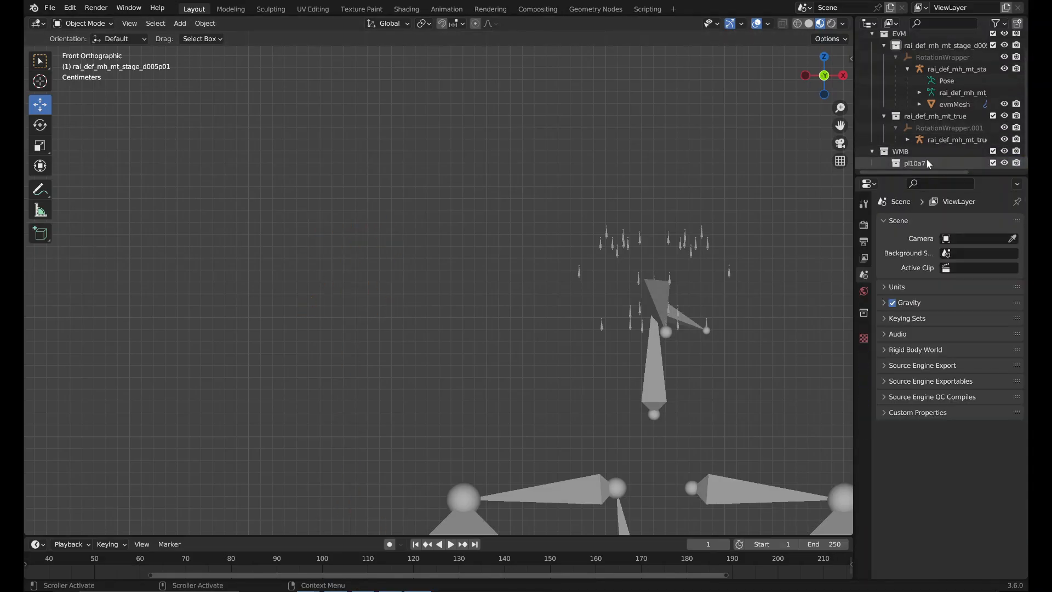
left_click(911, 163)
scroll(558, 254, "down", 5)
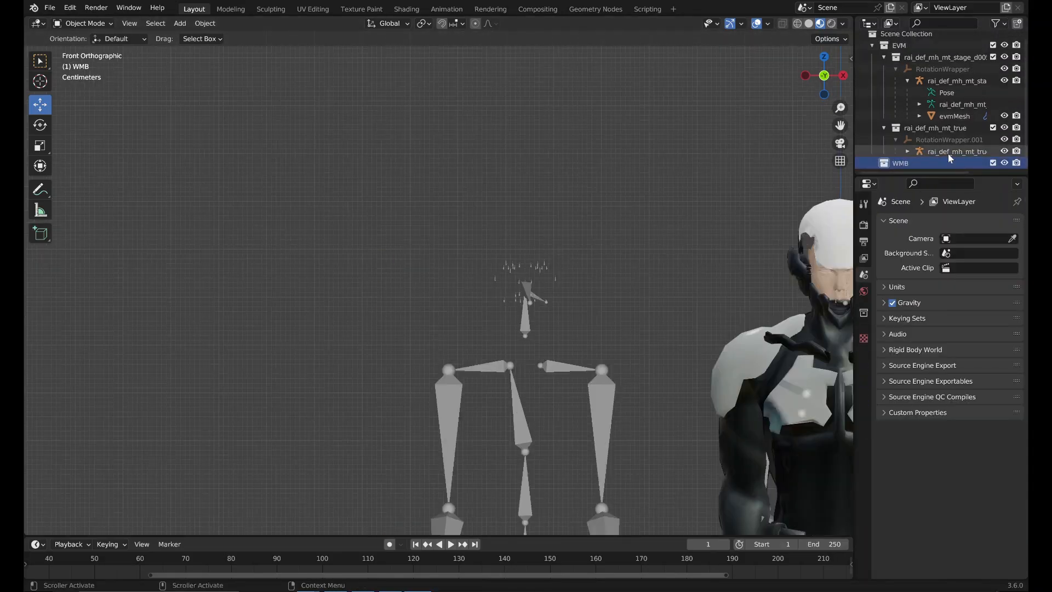
key("Delete")
Unhide evmMesh.001 and compare its head with the helmeted head of evmMesh up close.
left_click(907, 152)
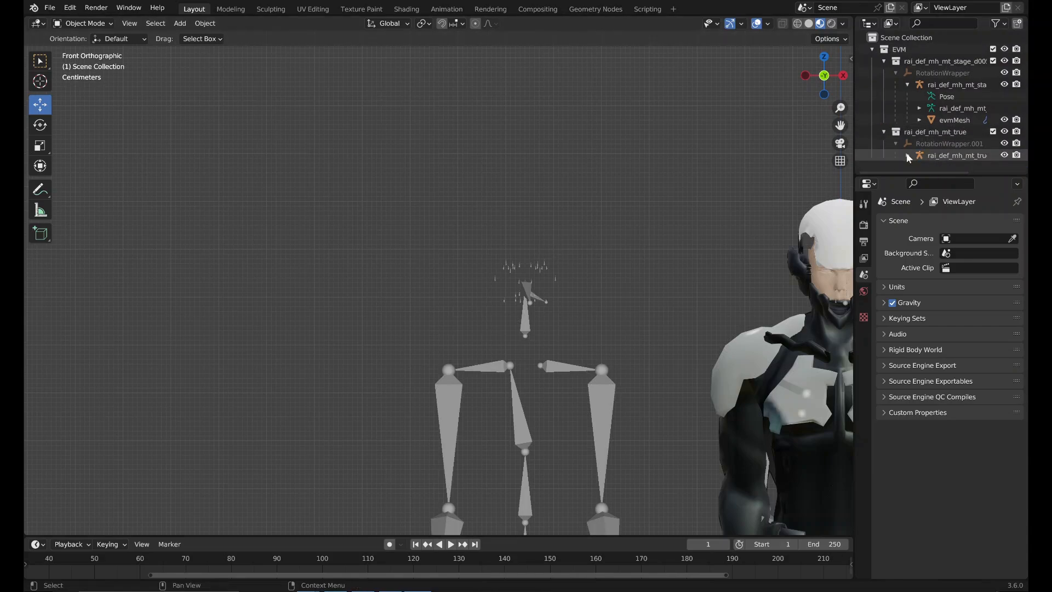
scroll(975, 153, "down", 2)
left_click(1004, 162)
scroll(665, 264, "down", 2)
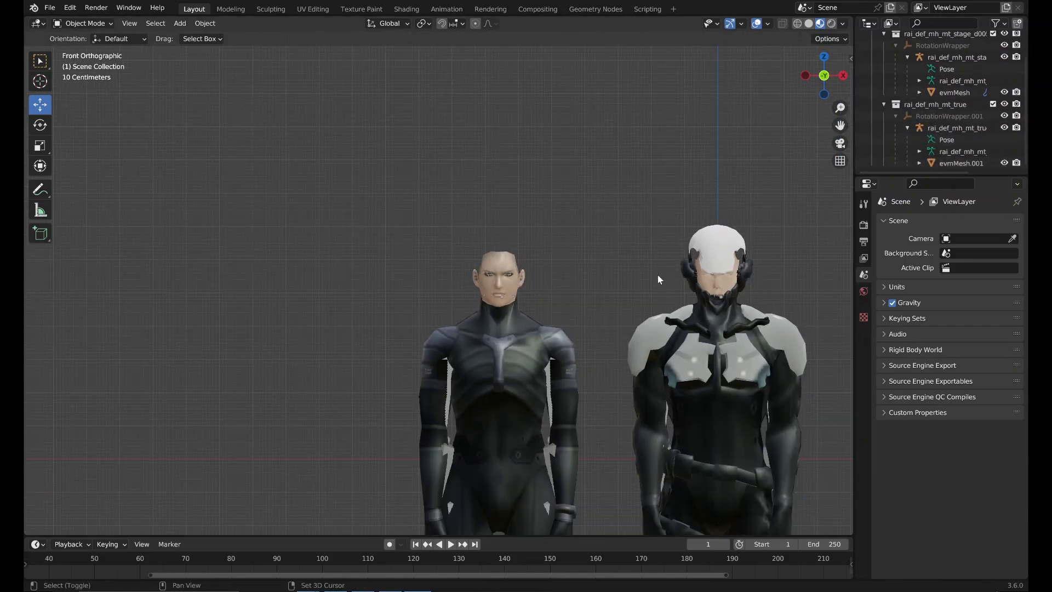
middle_click_drag(658, 275, 603, 262, "shift")
left_click(437, 293)
scroll(470, 282, "up", 5)
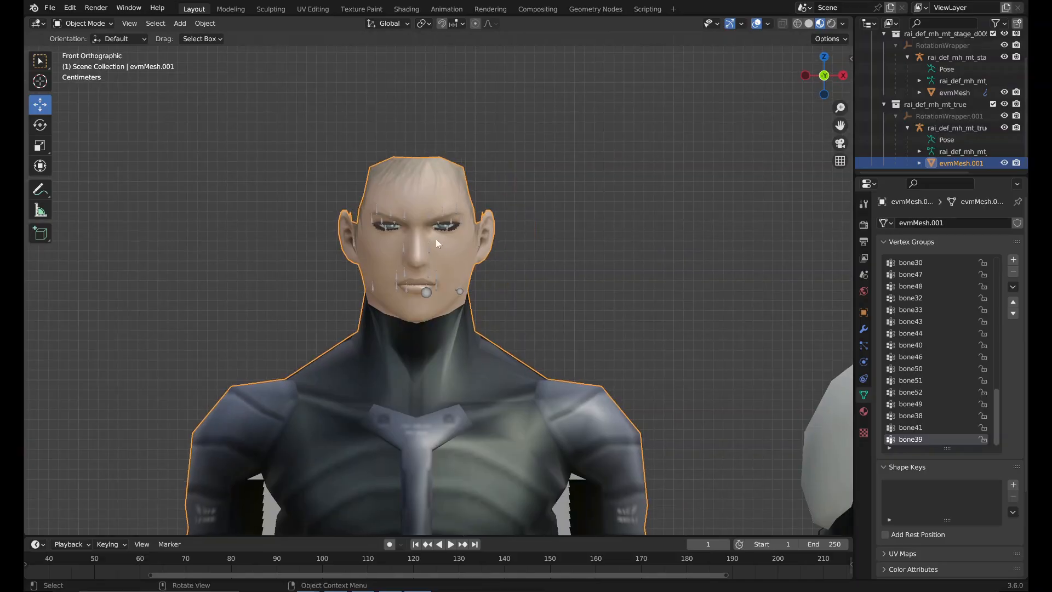
middle_click_drag(498, 188, 125, 207, "shift")
left_click(666, 265)
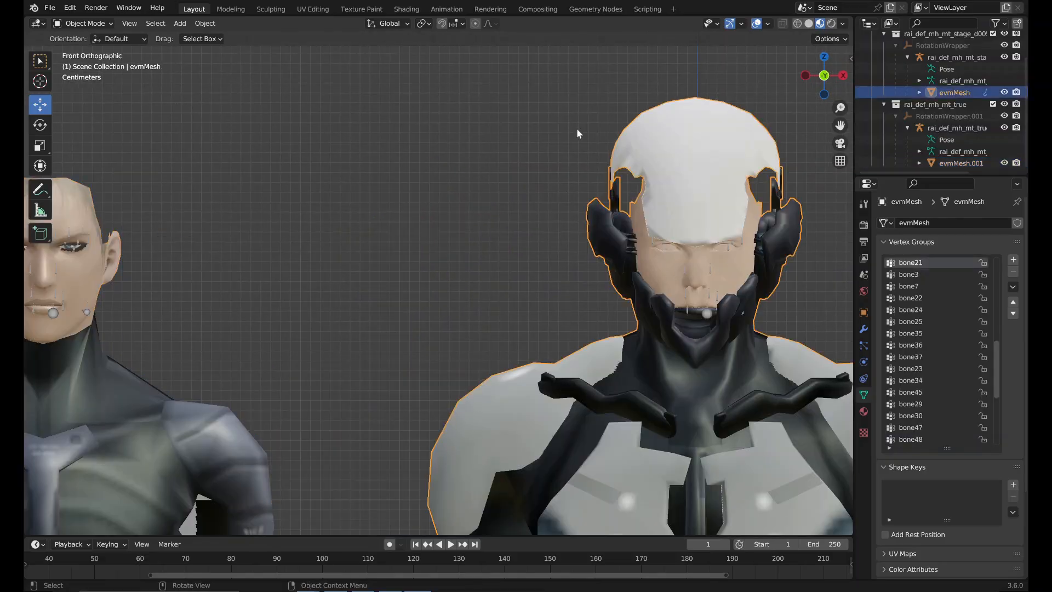
middle_click_drag(505, 274, 279, 242)
Move the pl10a7 armature with its white head about -1.05 m along X, clear of the two full-body characters.
left_click(279, 241)
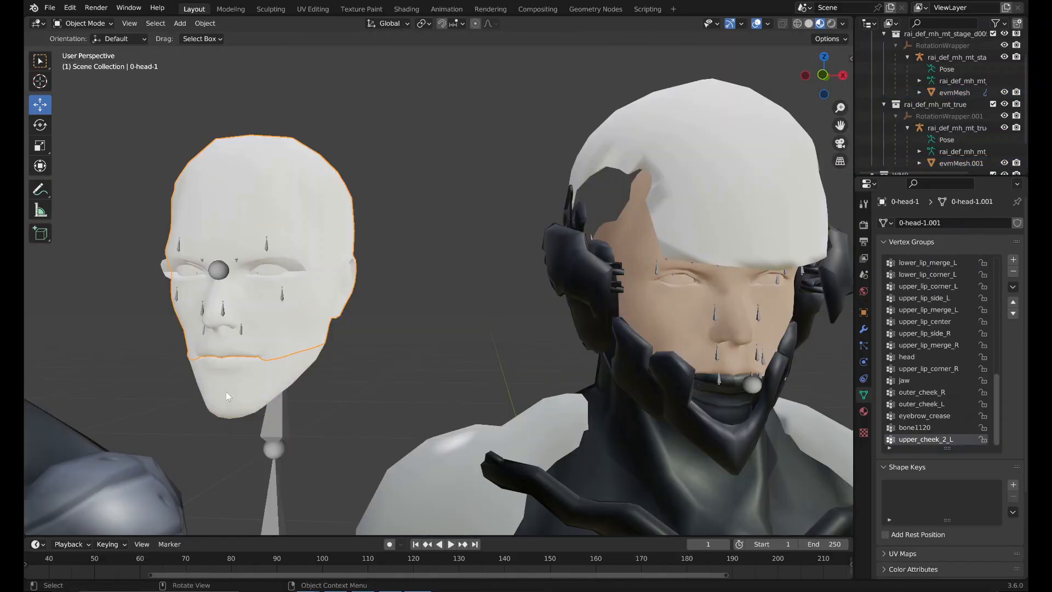
scroll(310, 394, "down", 5)
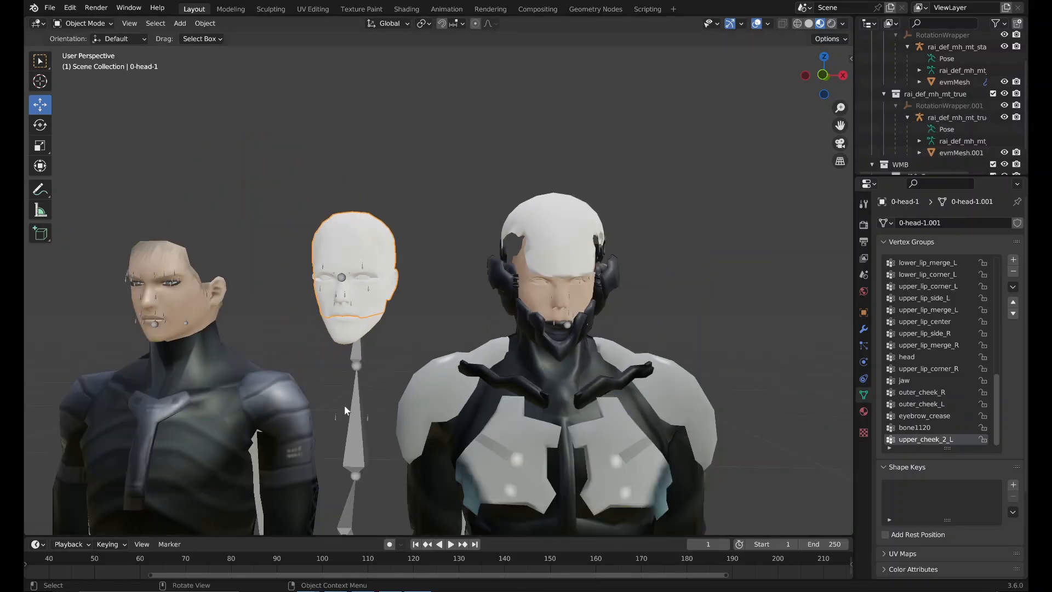
scroll(392, 404, "down", 2)
left_click(398, 372)
key("g")
left_click(103, 379)
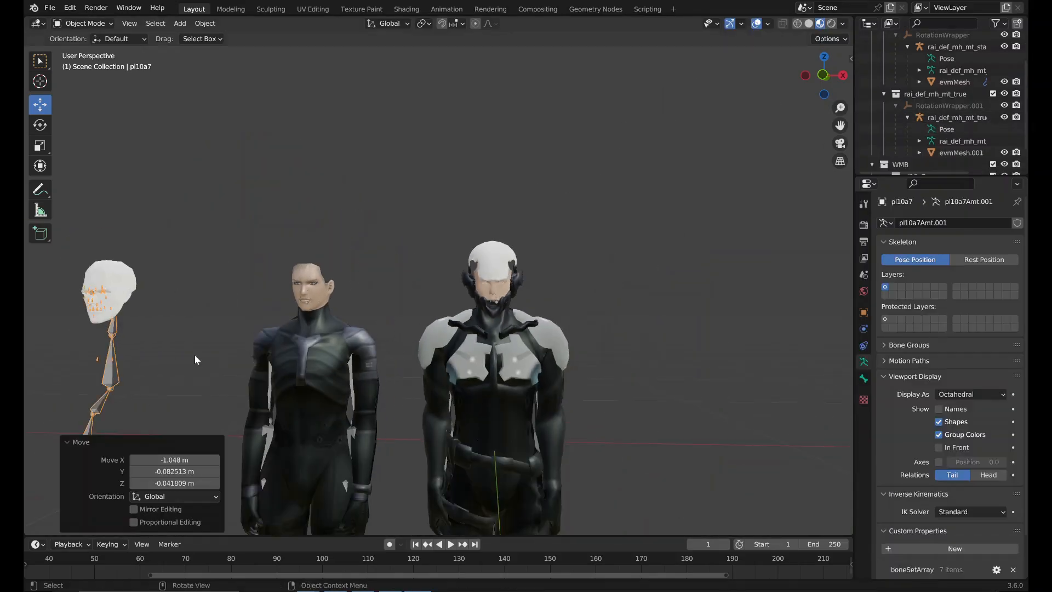
Put evmMesh.001 in Weight Paint mode and display the bone26 vertex group's weights on the face.
scroll(416, 293, "up", 5)
left_click(415, 288)
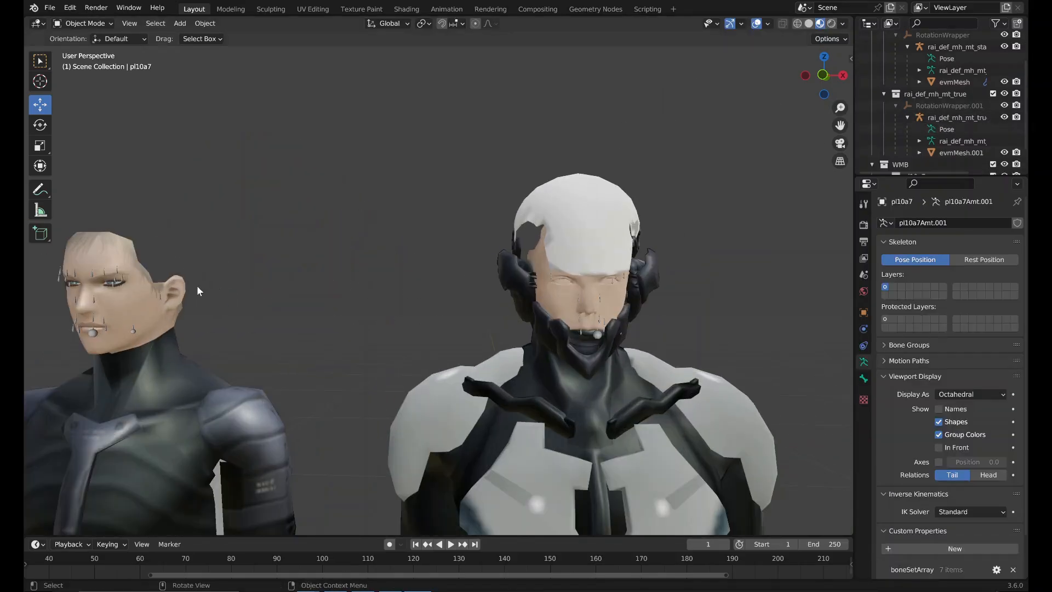
left_click(119, 289)
scroll(171, 288, "up", 3)
middle_click_drag(171, 287, 753, 291, "shift")
scroll(649, 293, "up", 4)
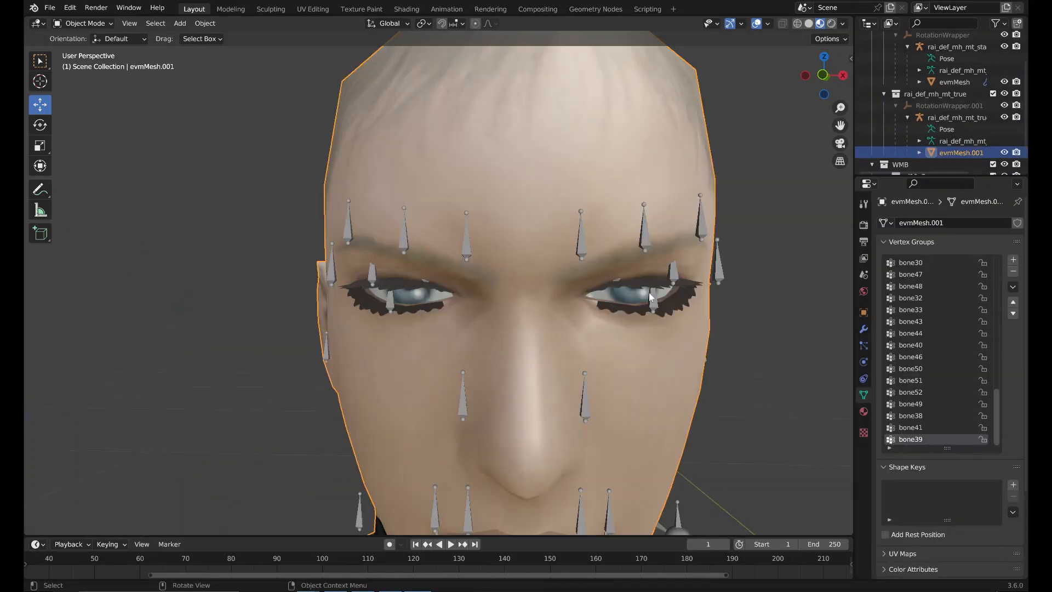
left_click(80, 23)
left_click(76, 83)
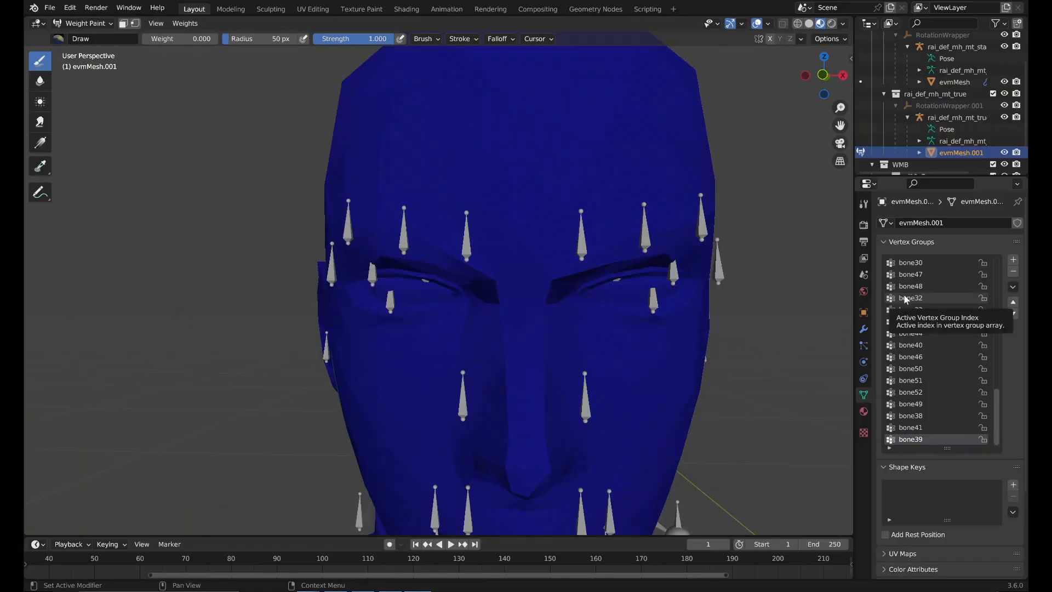
scroll(938, 288, "up", 4)
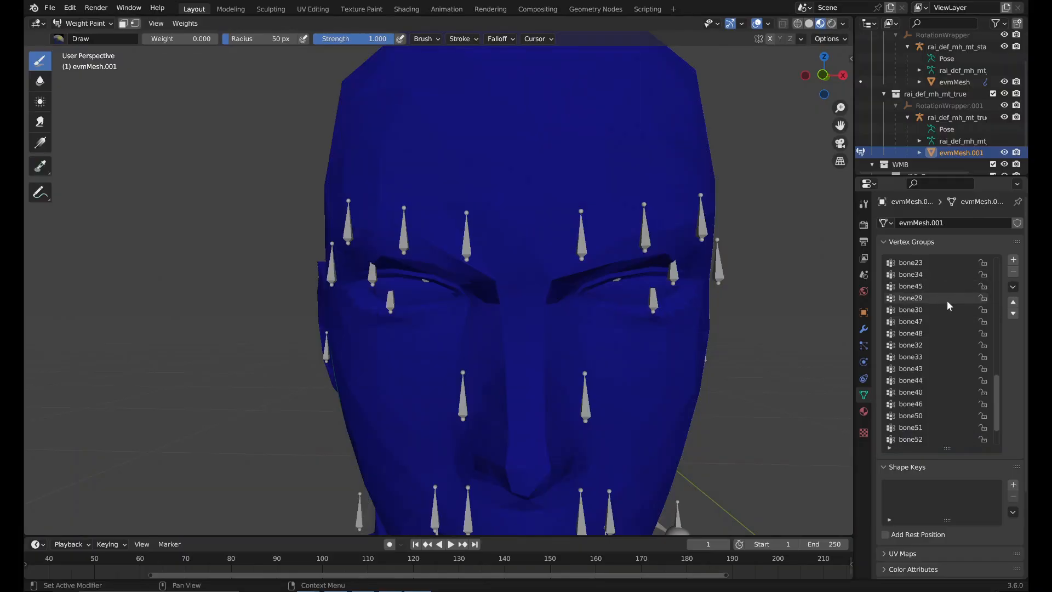
scroll(947, 300, "up", 8)
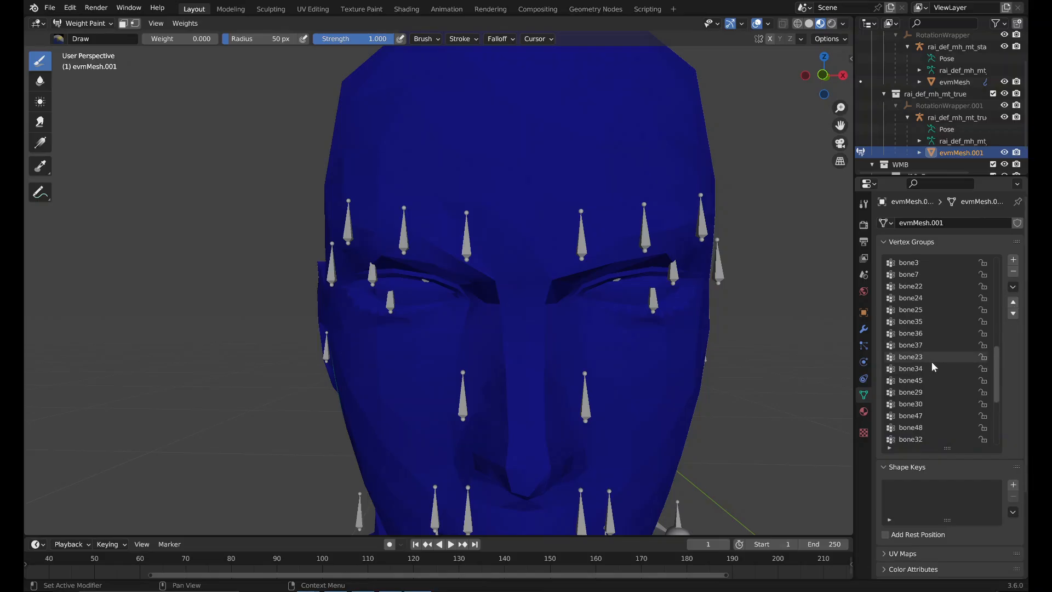
scroll(936, 354, "up", 14)
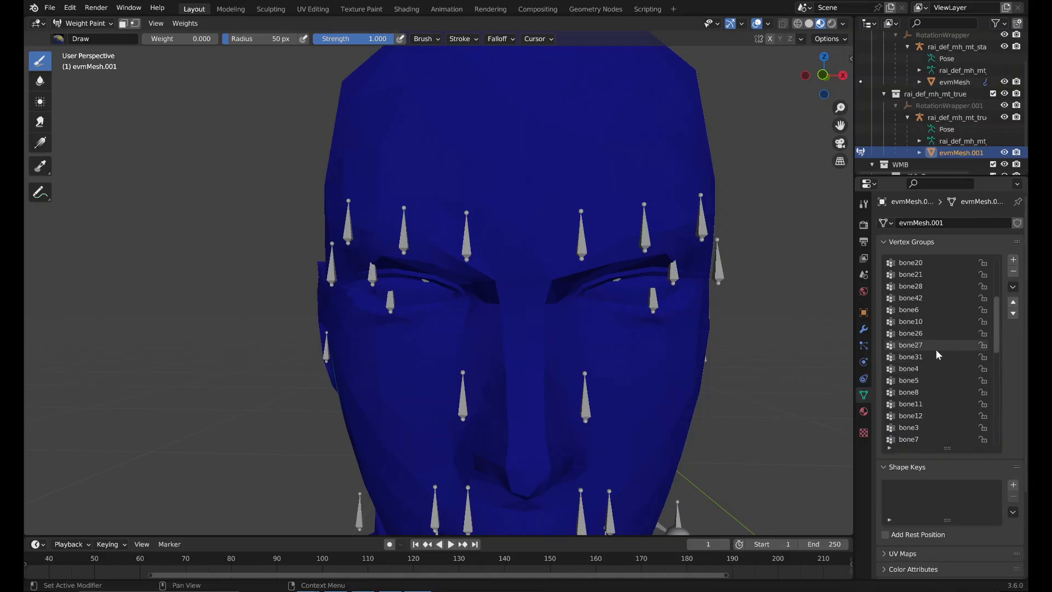
left_click(936, 336)
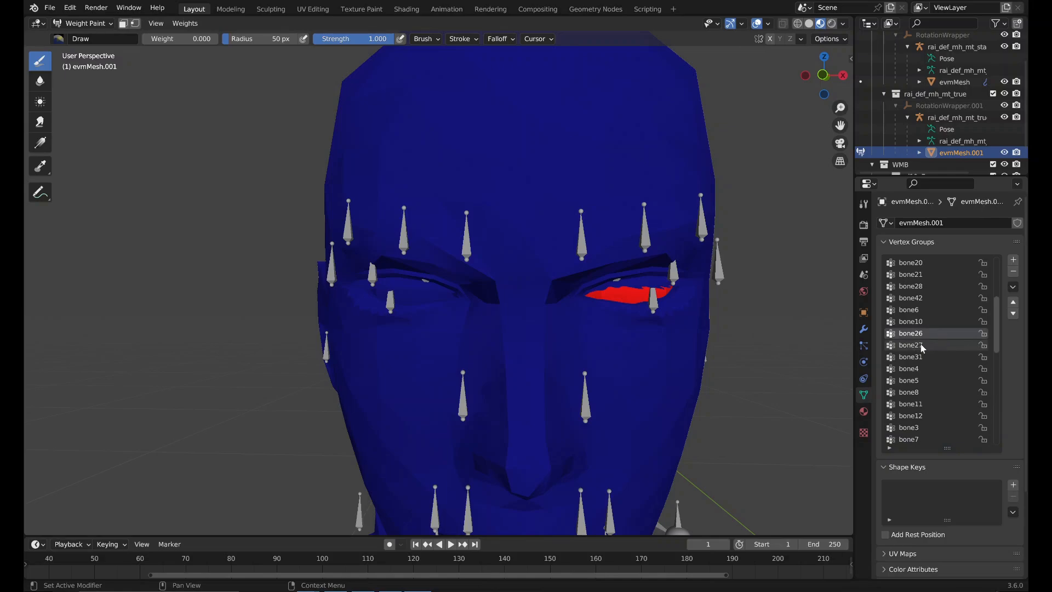
Examine the bone27 vertex group weights on the evmMesh.001 head.
left_click(954, 344)
middle_click_drag(735, 310, 568, 308)
scroll(713, 328, "down", 4)
middle_click_drag(652, 329, 315, 318, "shift")
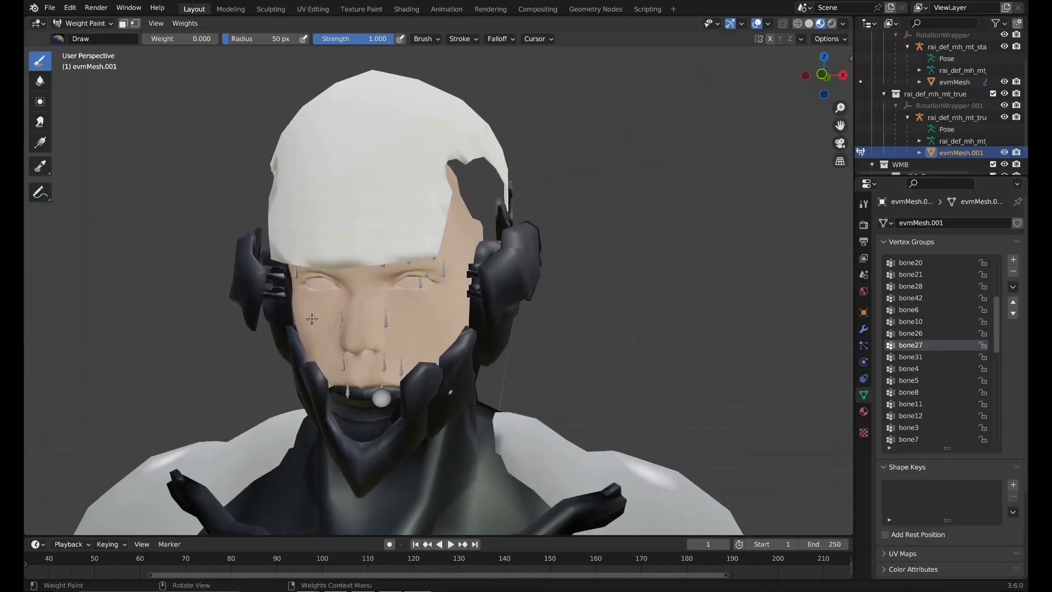
Switch to the evmMesh object and select the linked geometry of the character's left eyeball in Edit Mode.
left_click(85, 23)
left_click(90, 34)
left_click(369, 298)
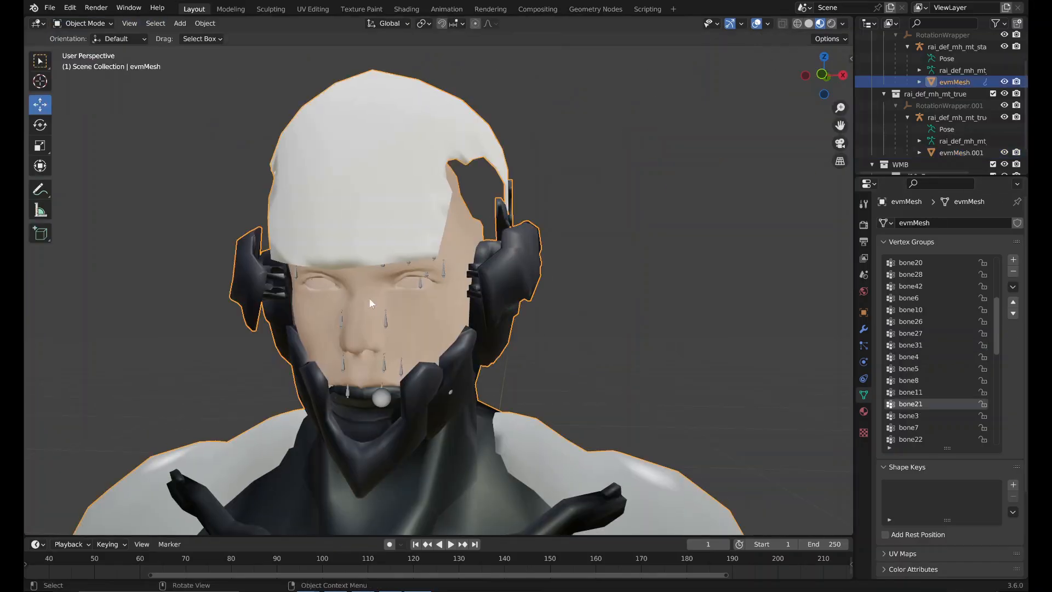
key("Tab")
scroll(372, 296, "up", 5)
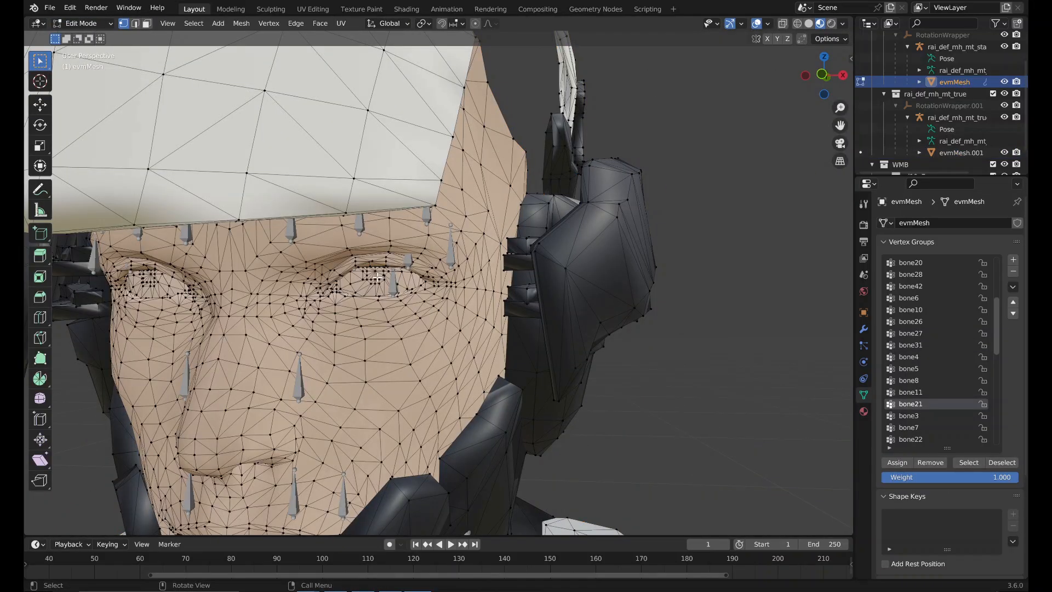
key("l")
scroll(396, 295, "down", 8)
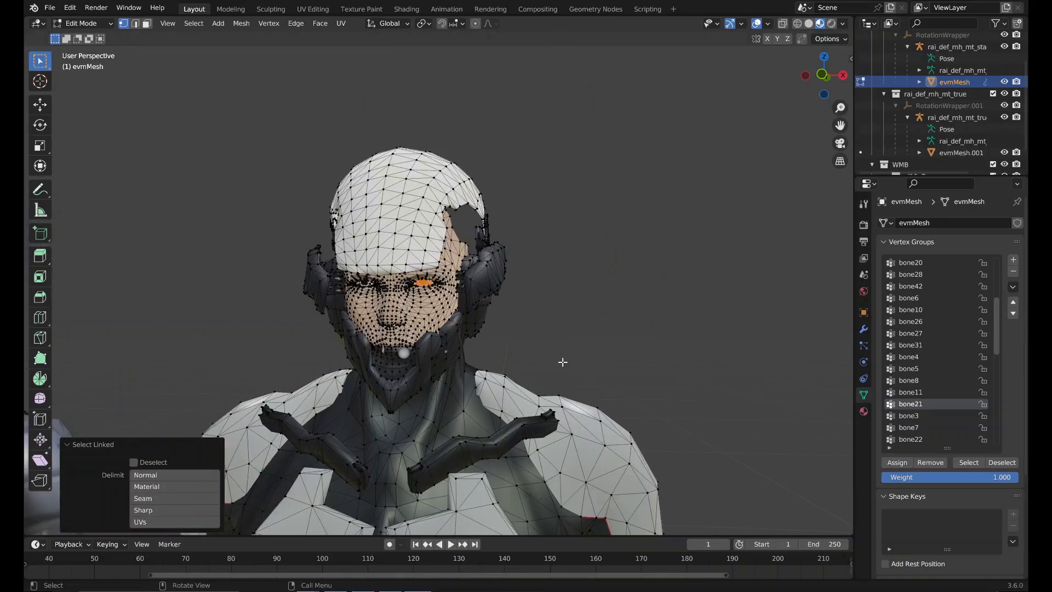
key("g")
left_click(391, 327)
scroll(480, 382, "down", 4)
key("ctrl+z")
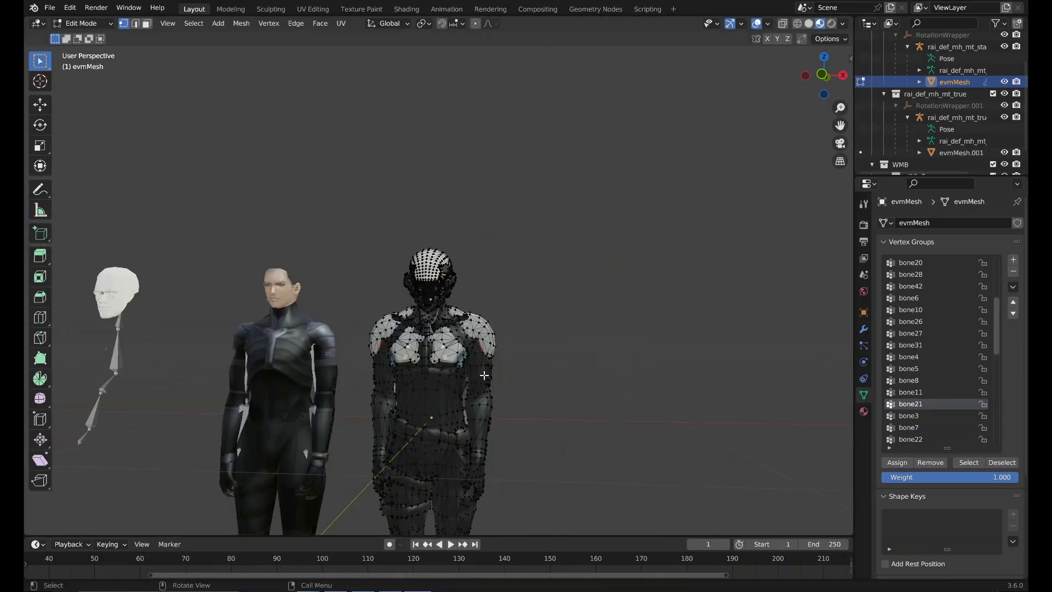
Assign the selected eyeball to the bone26 vertex group at weight 1.000 and remove it from bone21.
scroll(479, 364, "up", 15)
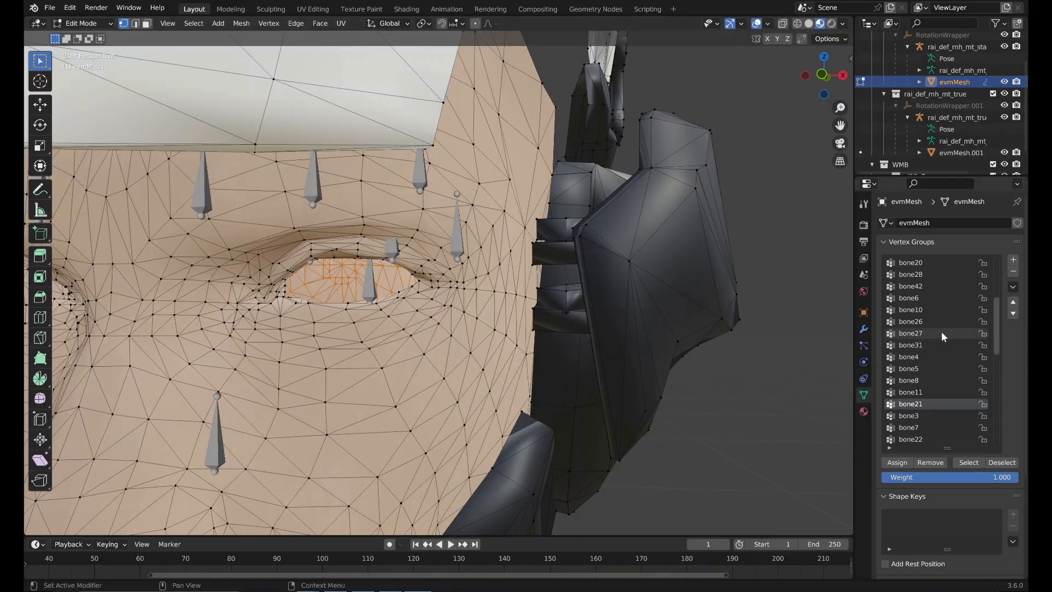
left_click(942, 324)
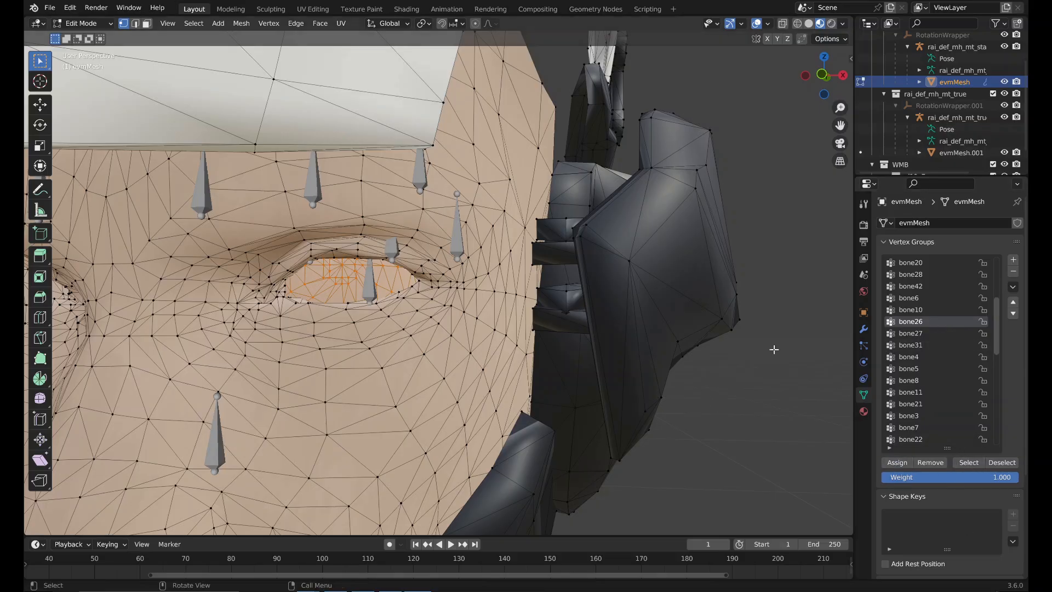
scroll(929, 362, "up", 3)
scroll(929, 362, "up", 7)
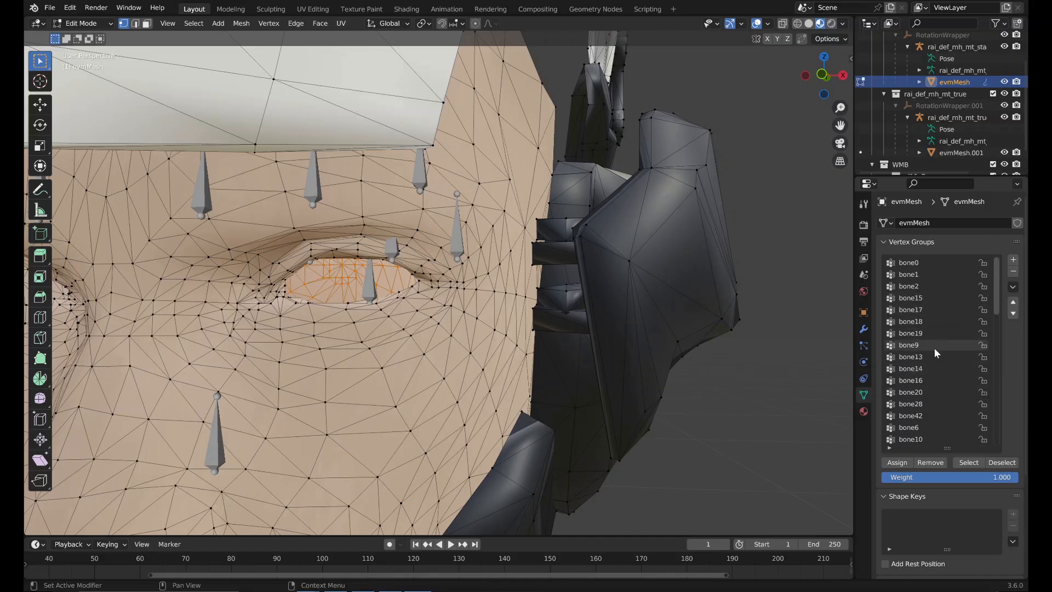
scroll(934, 347, "down", 9)
scroll(938, 371, "down", 4)
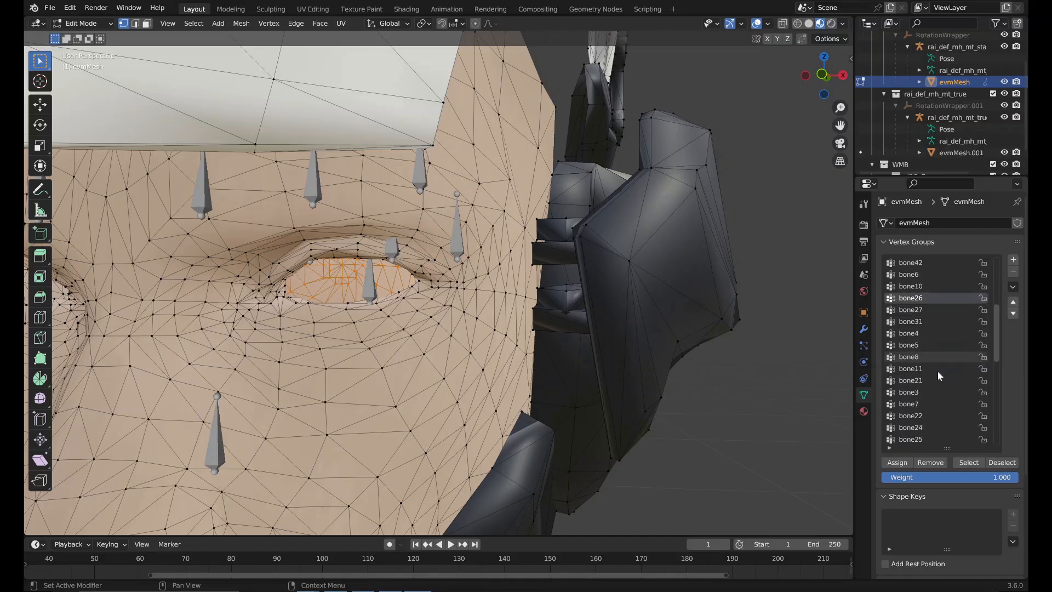
left_click(925, 382)
left_click_drag(949, 477, 1007, 478)
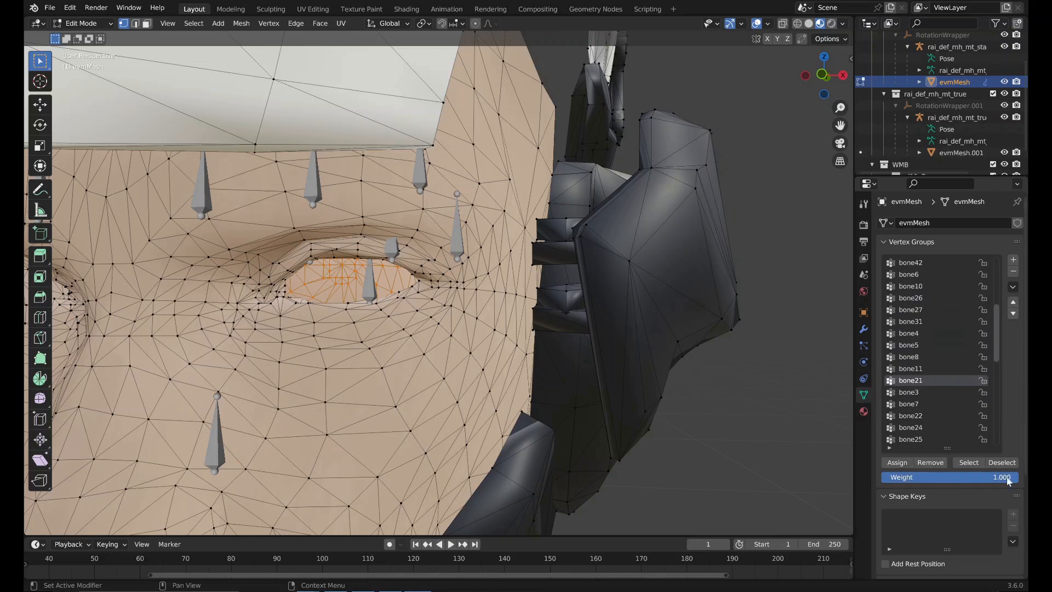
left_click(931, 462)
scroll(574, 211, "down", 9)
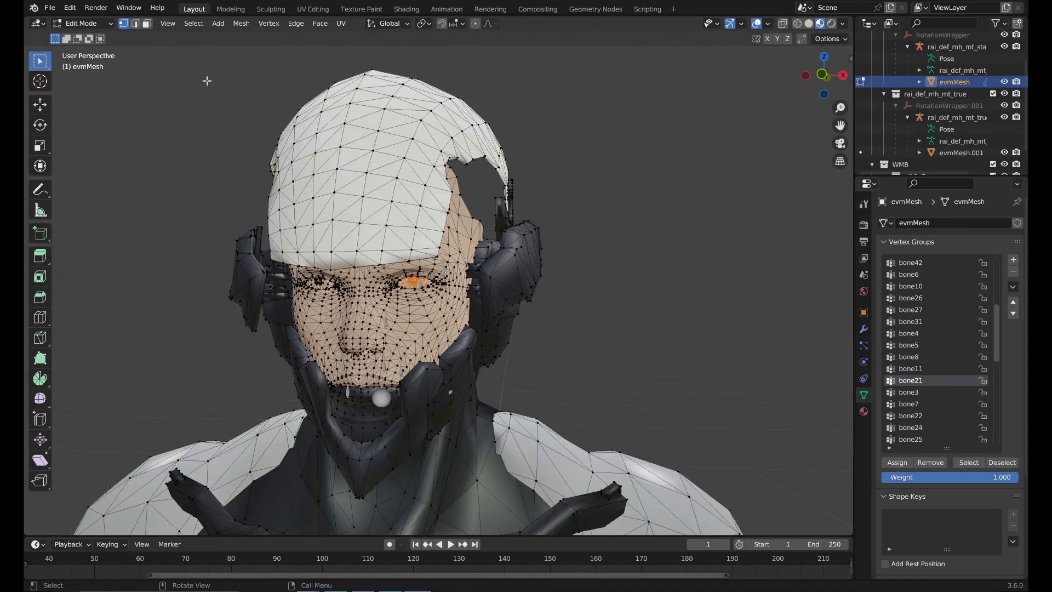
Check the bone21 and bone26 weights of evmMesh in Weight Paint mode.
left_click(81, 23)
left_click(80, 87)
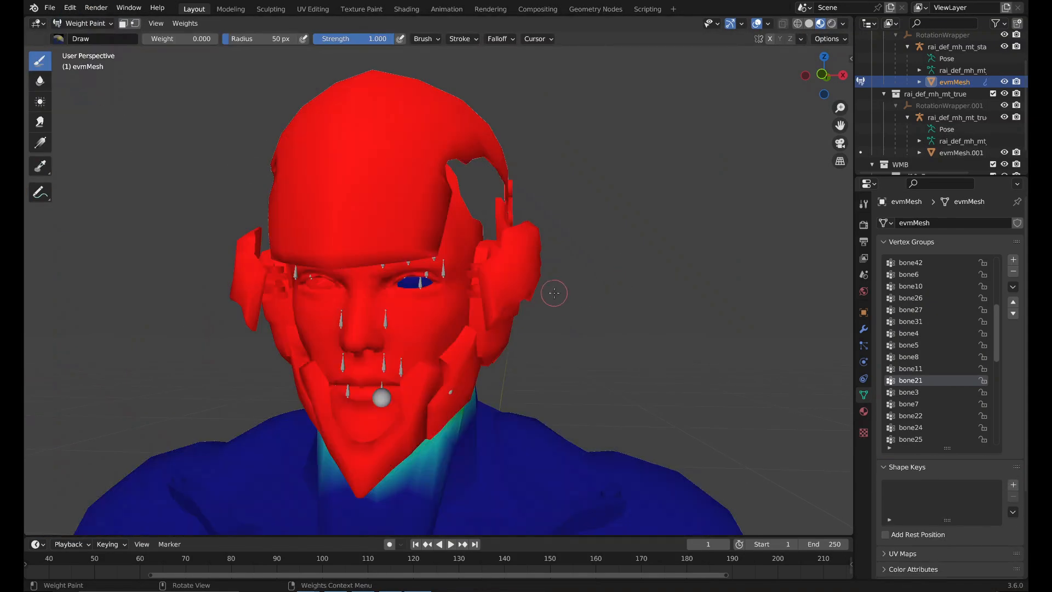
middle_click_drag(554, 293, 569, 291)
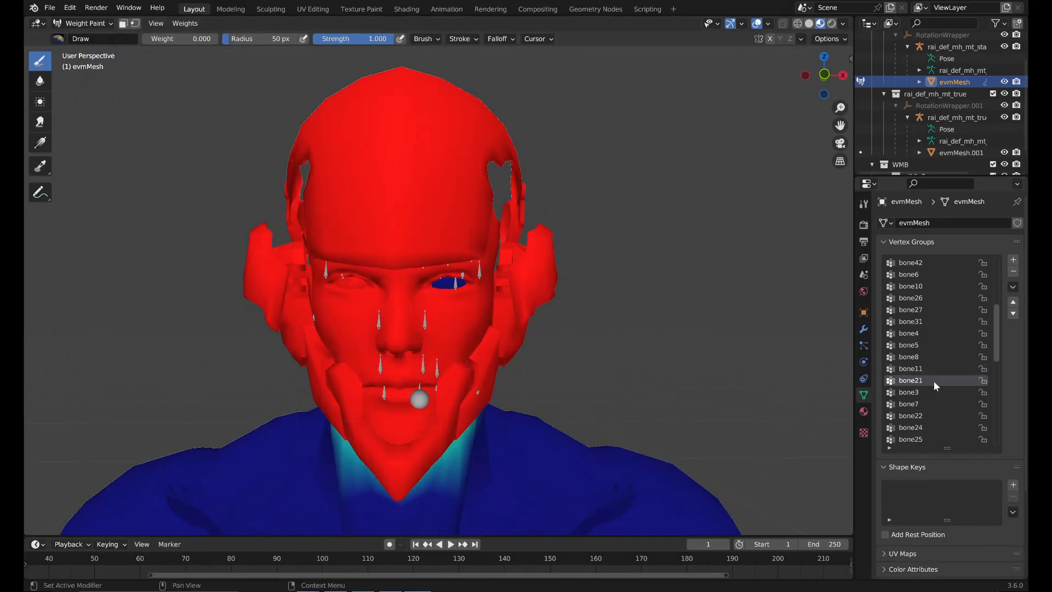
scroll(925, 340, "up", 2)
left_click(926, 321)
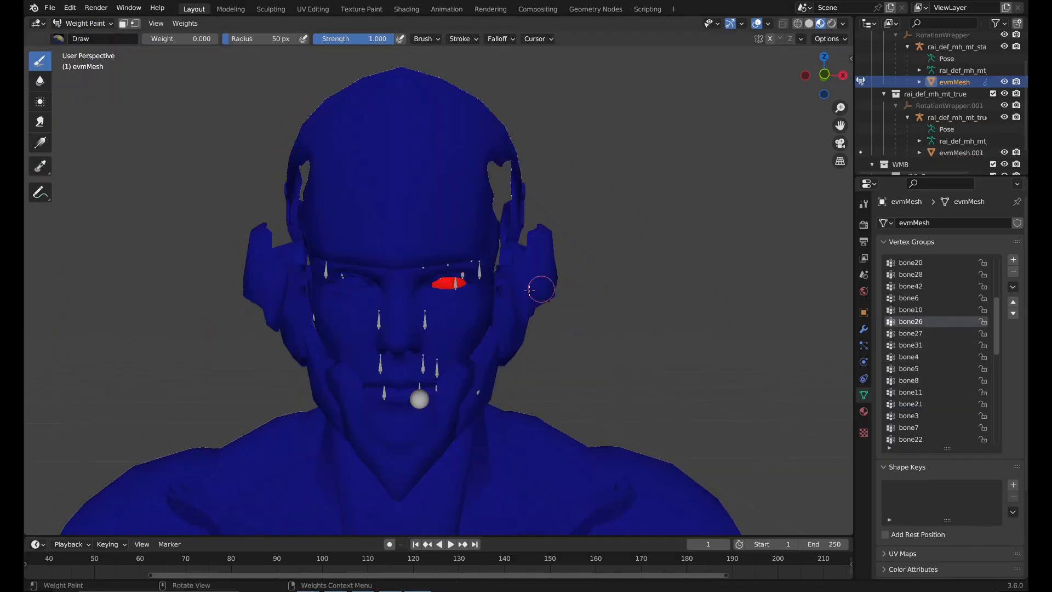
Return evmMesh to Edit Mode and select only the linked geometry of the character's right eyeball.
left_click(82, 23)
left_click(80, 37)
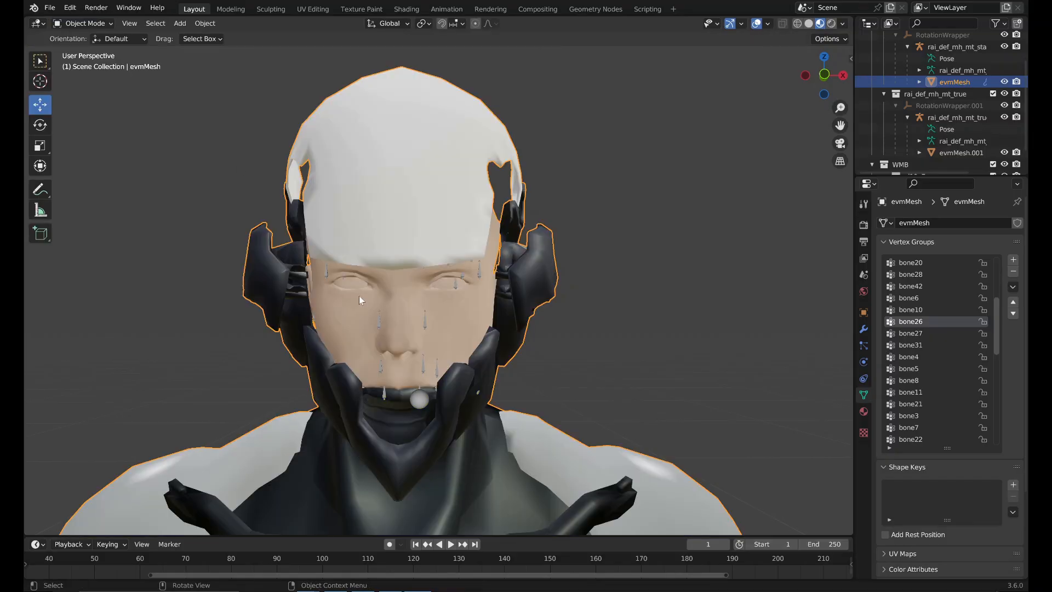
key("Tab")
right_click(355, 281)
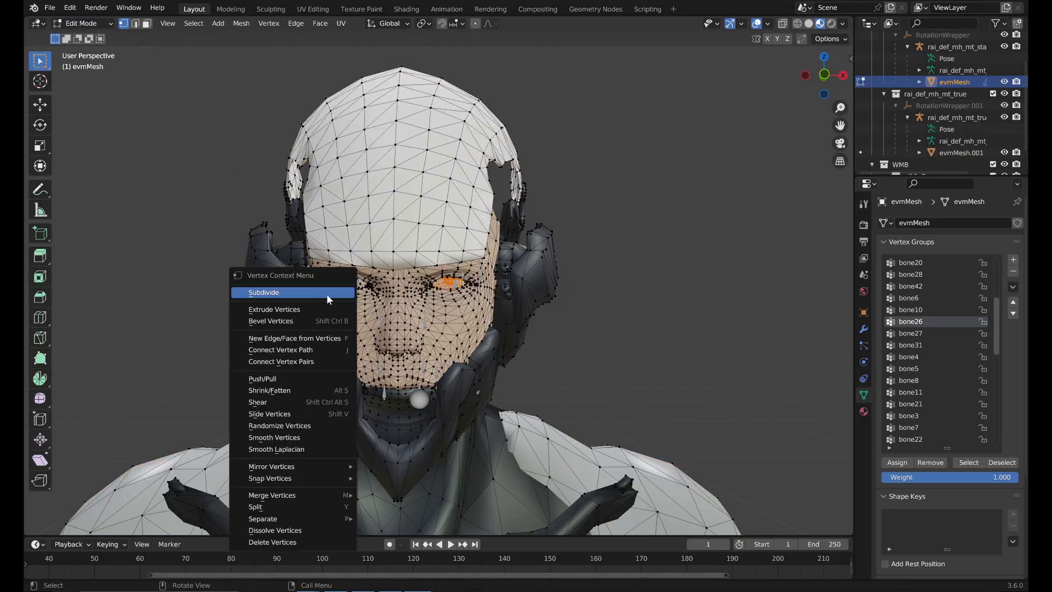
key("l")
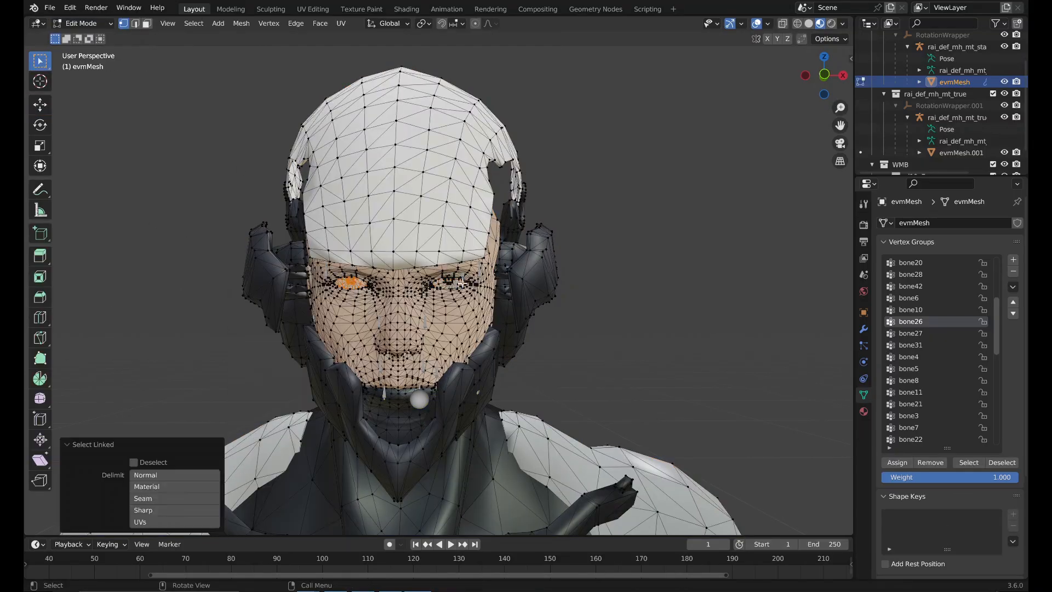
Assign the selected right eyeball to the bone27 vertex group at weight 1.000 and remove it from bone21.
left_click(910, 333)
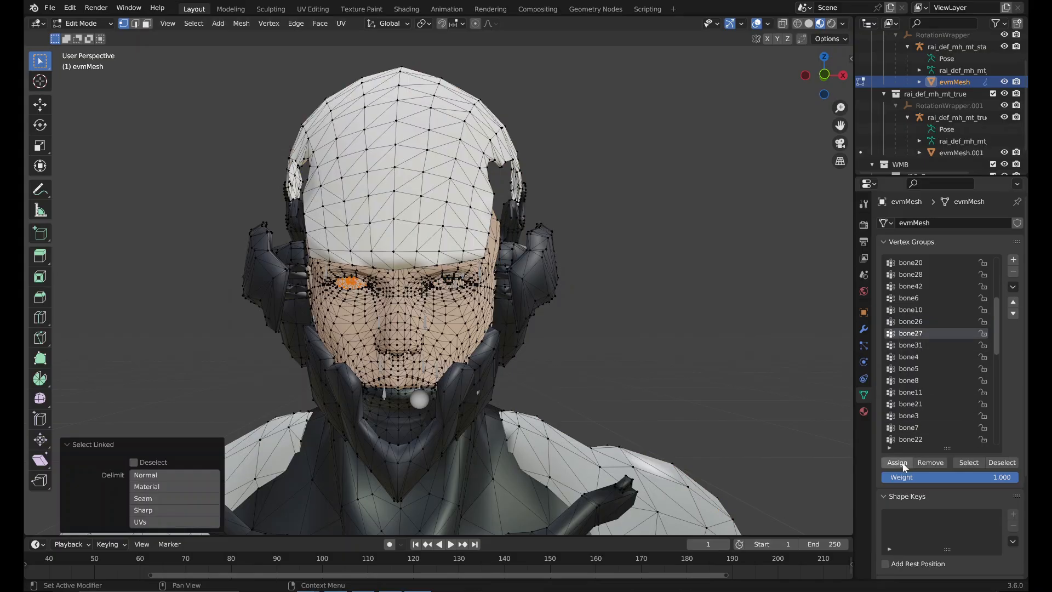
left_click(902, 462)
scroll(915, 426, "down", 2)
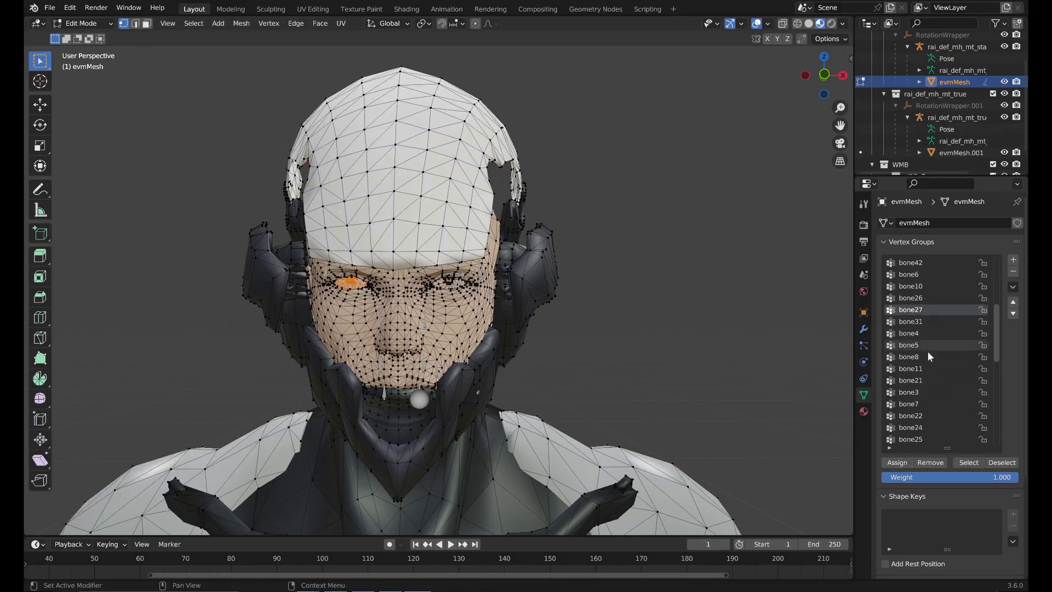
left_click(931, 380)
left_click(932, 463)
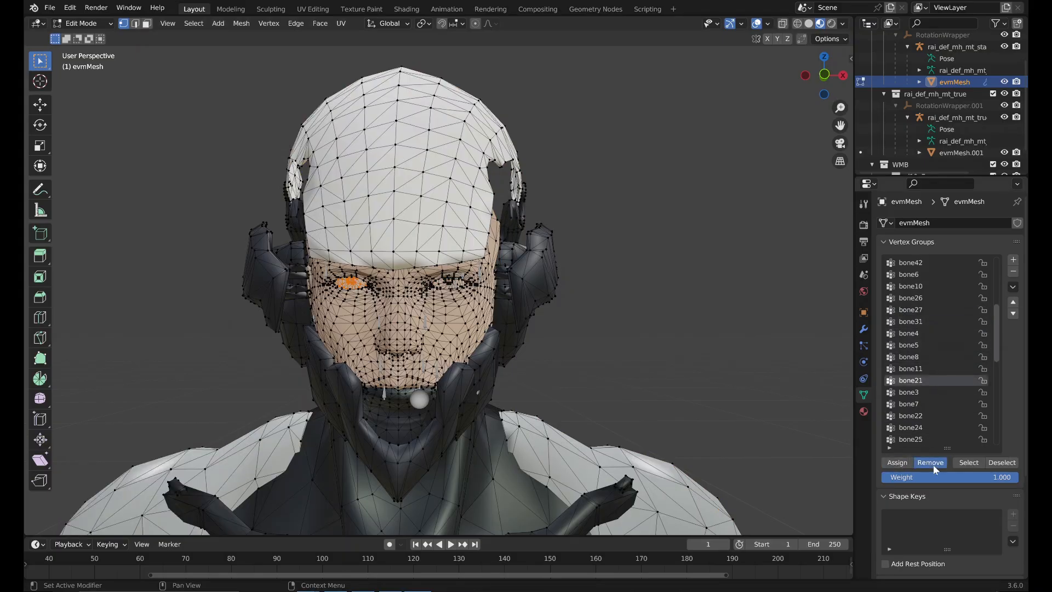
left_click(73, 26)
left_click(85, 35)
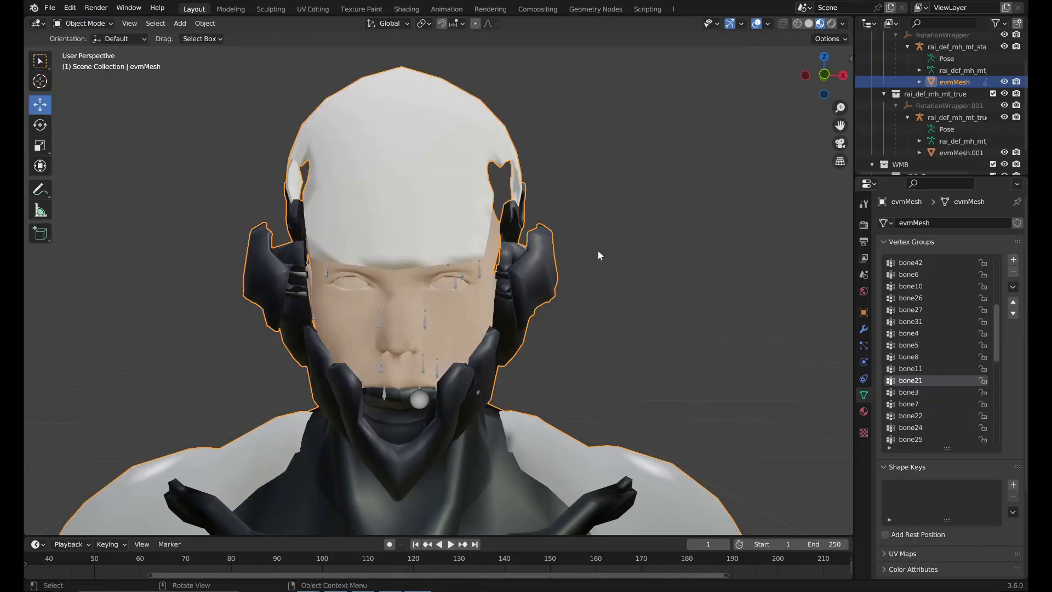
Select the linked face skin of evmMesh in Edit Mode and move it -1 m along X, away from the body.
scroll(630, 214, "down", 3)
key("Tab")
scroll(620, 301, "up", 5)
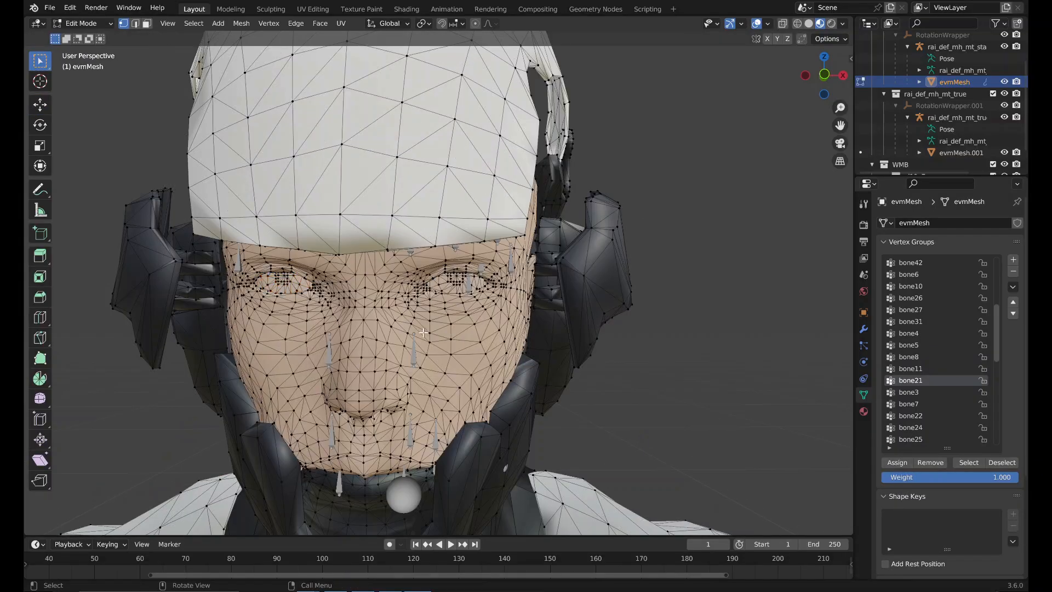
key("l")
scroll(355, 356, "down", 3)
key("g")
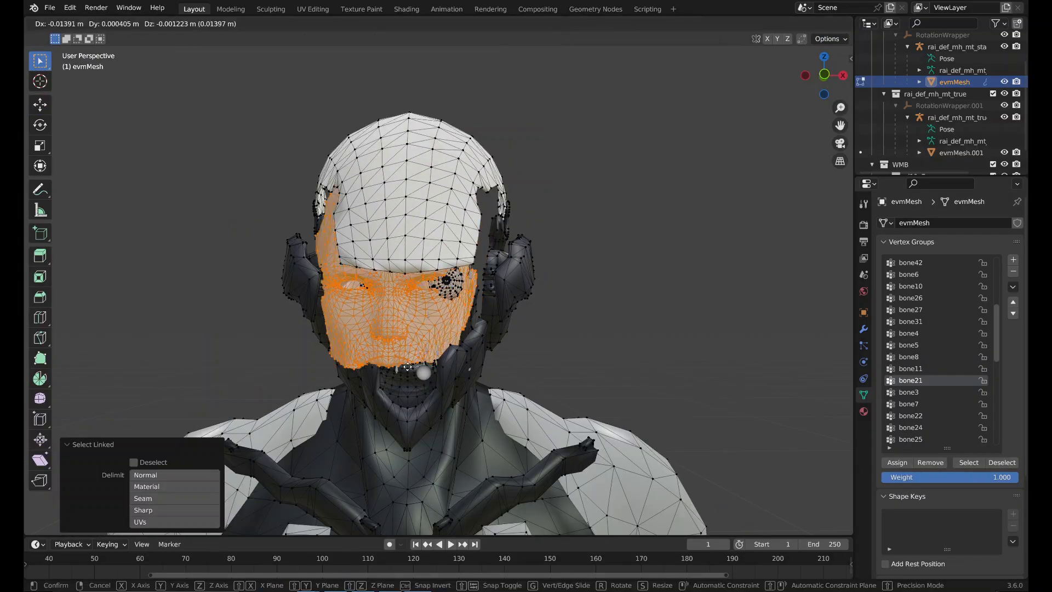
left_click(450, 356)
scroll(451, 361, "down", 5)
scroll(451, 361, "down", 3)
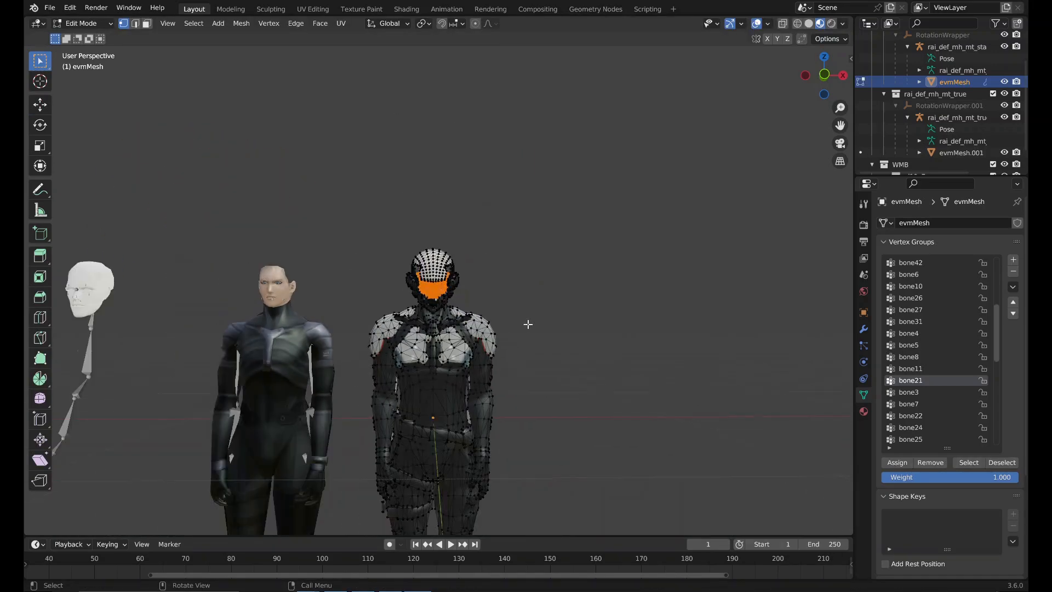
key("g")
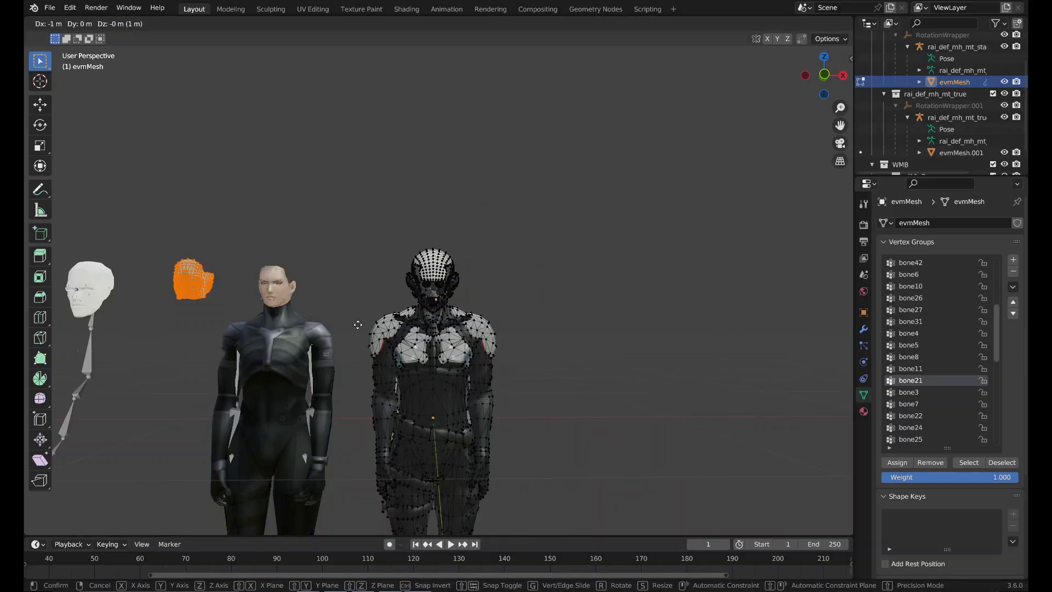
left_click(358, 325)
Select the rai_def_mh_mt_true armature in Object Mode and set its X location to 0 m.
scroll(341, 301, "up", 3)
middle_click_drag(341, 300, 751, 310, "shift")
scroll(712, 317, "up", 2)
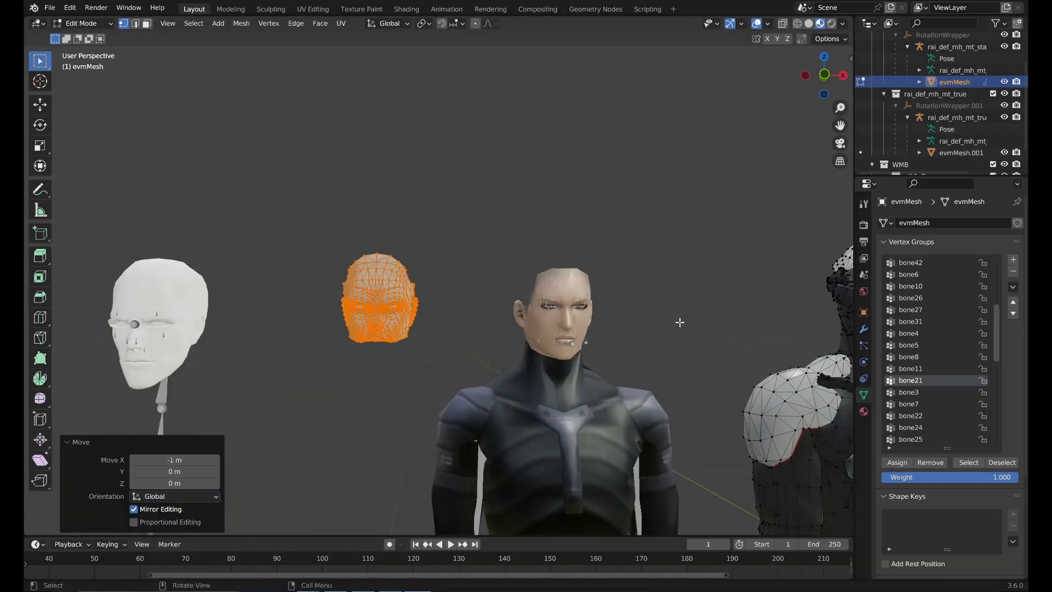
scroll(680, 322, "up", 3)
left_click(88, 25)
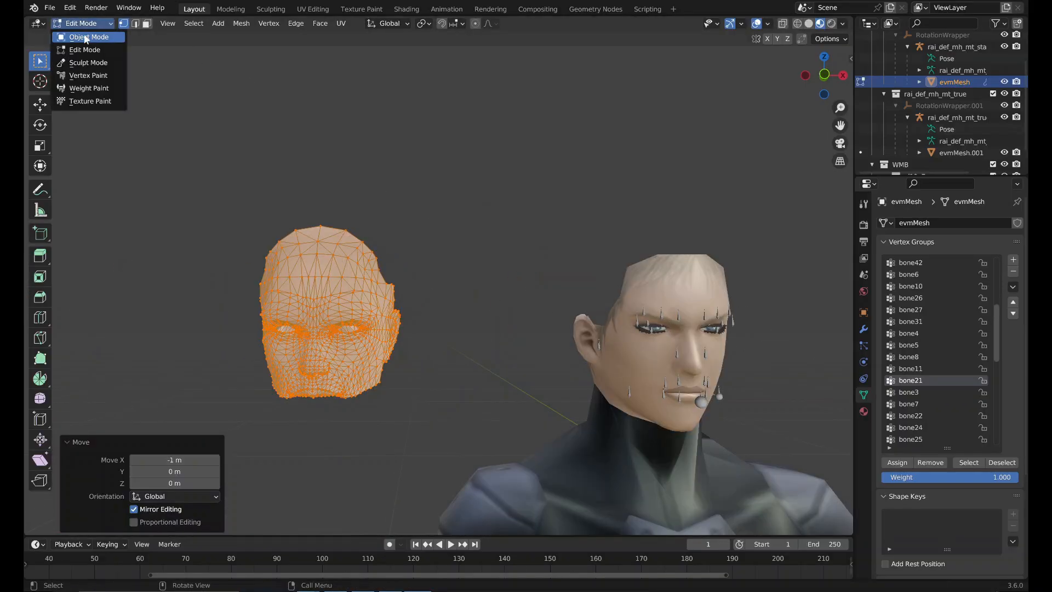
left_click(88, 35)
left_click(663, 314)
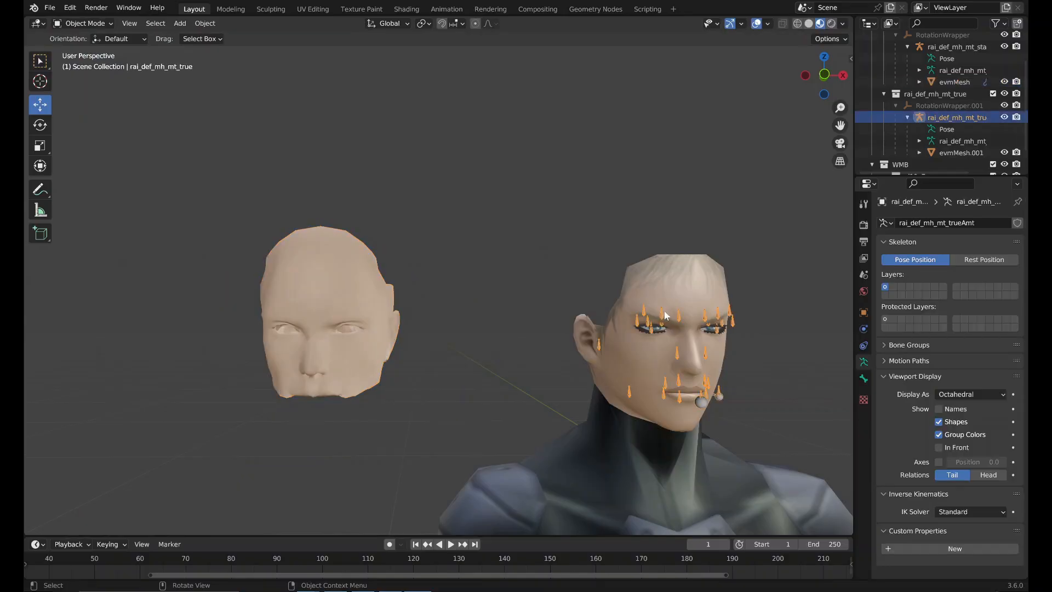
scroll(667, 315, "down", 6)
left_click(864, 312)
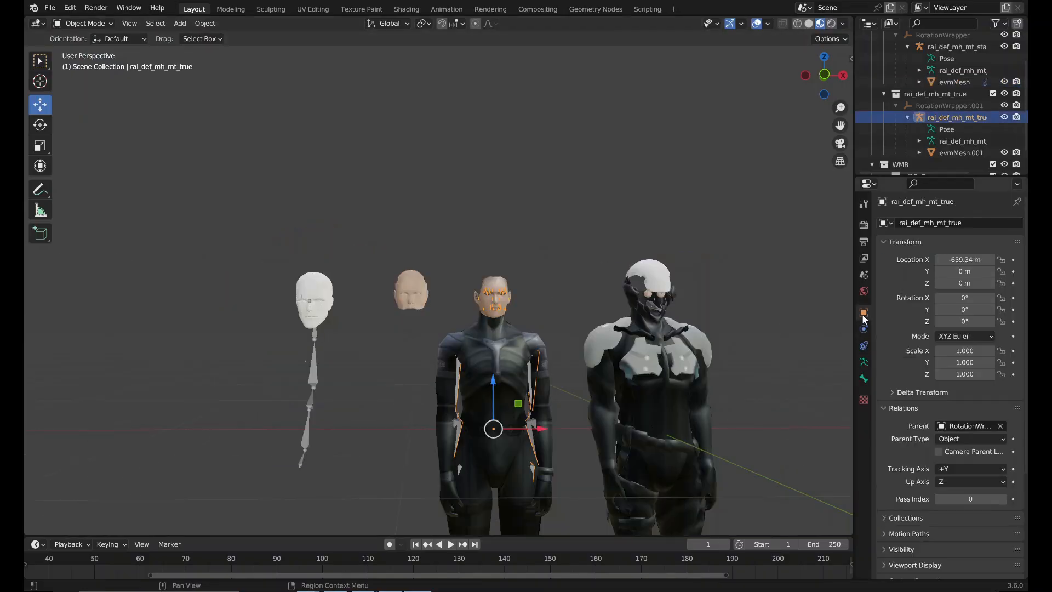
left_click(960, 259)
type("0")
key("Return")
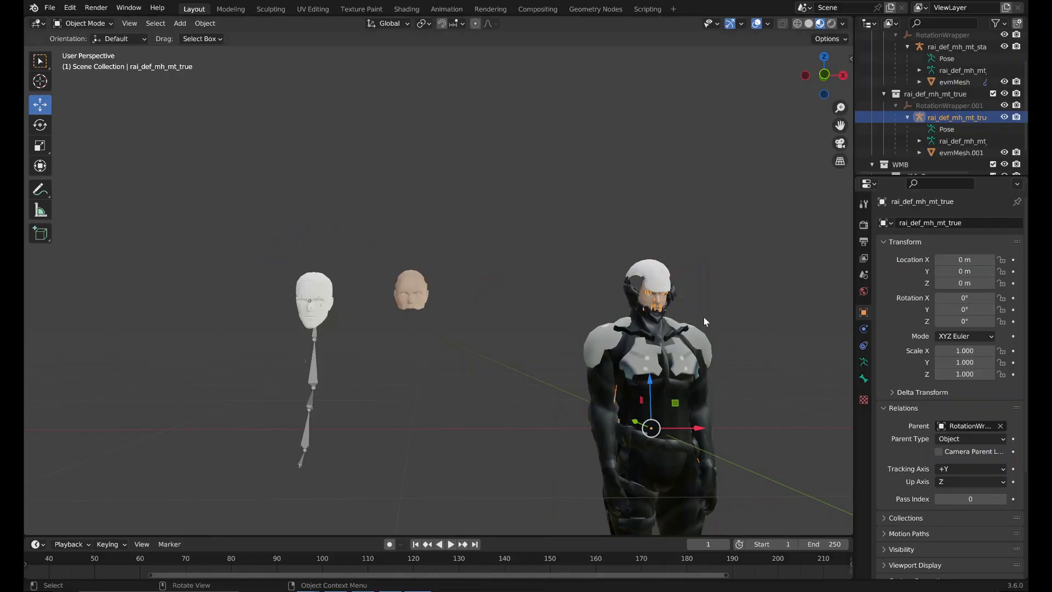
Move the rai_def_mh_mt_true armature -1 m along X so its head overlaps the separated face skin.
key("g")
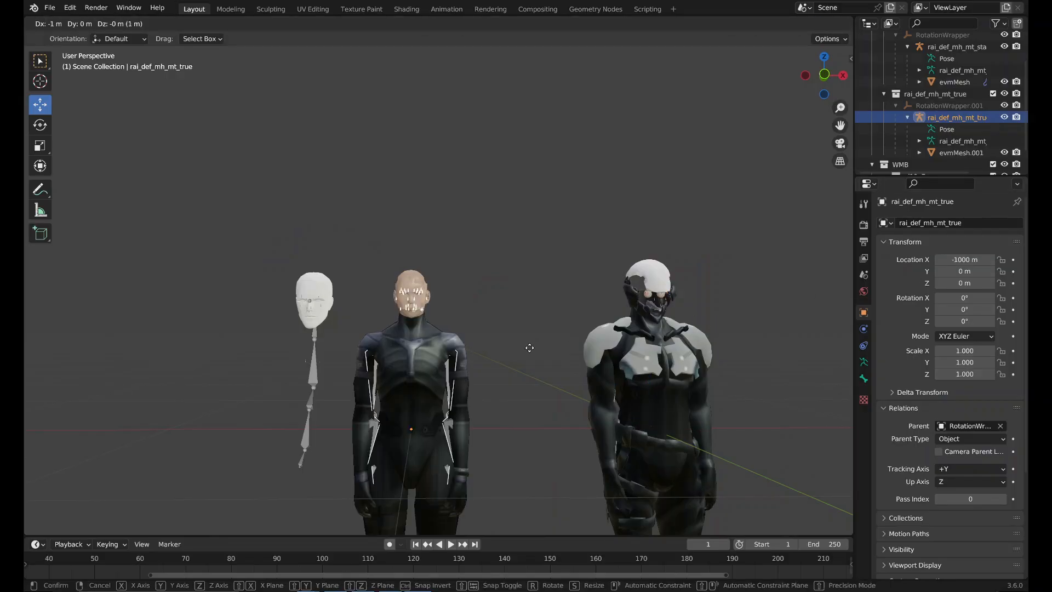
left_click(528, 346)
scroll(526, 340, "up", 8)
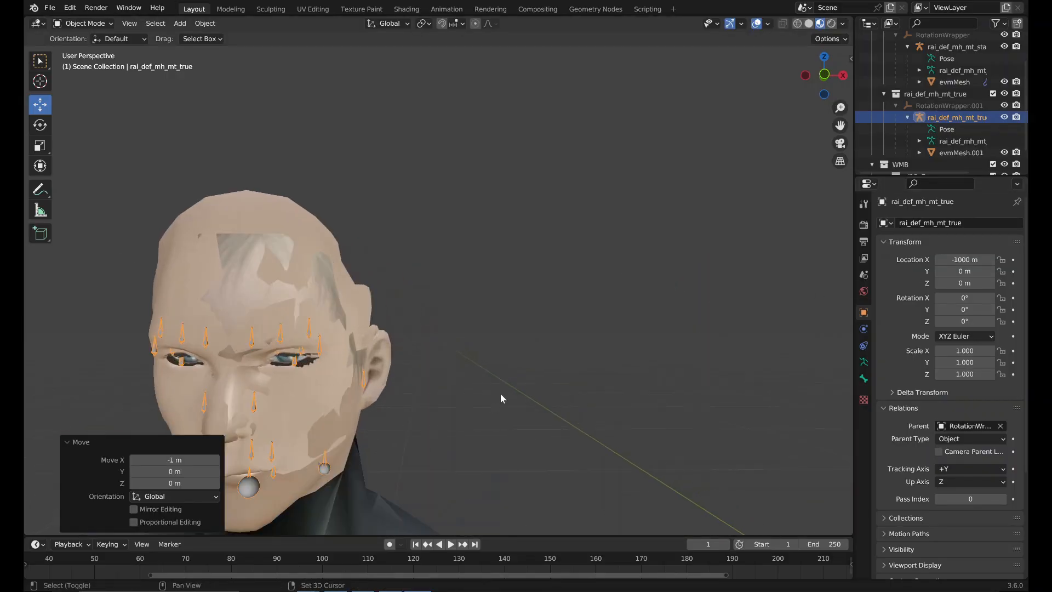
Hide the evmMesh face skin and enter Edit Mode on the evmMesh.001 character mesh.
middle_click_drag(553, 317, 502, 312)
scroll(459, 327, "up", 5)
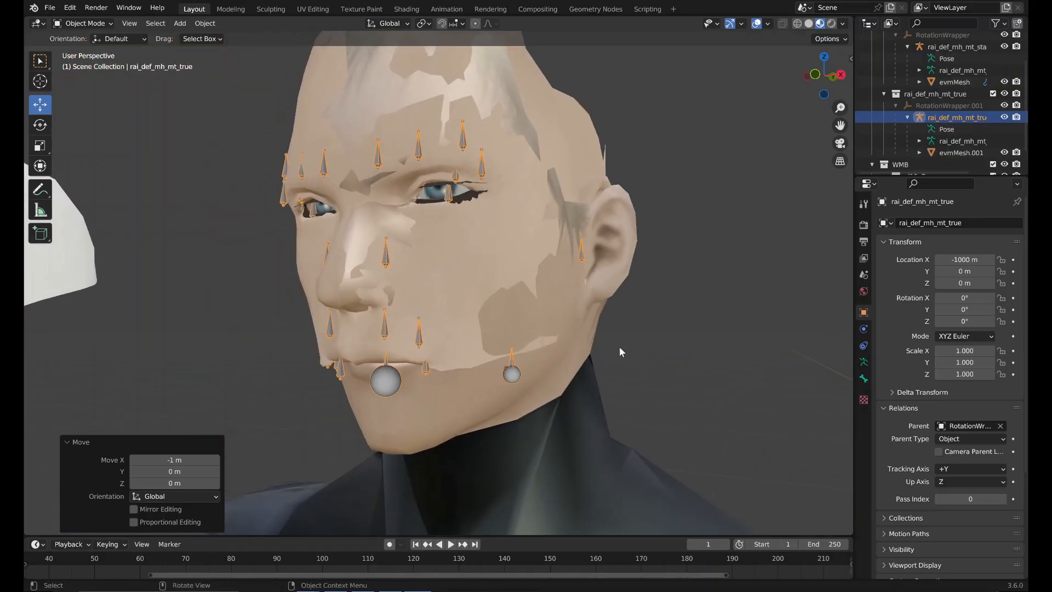
middle_click_drag(620, 353, 666, 353)
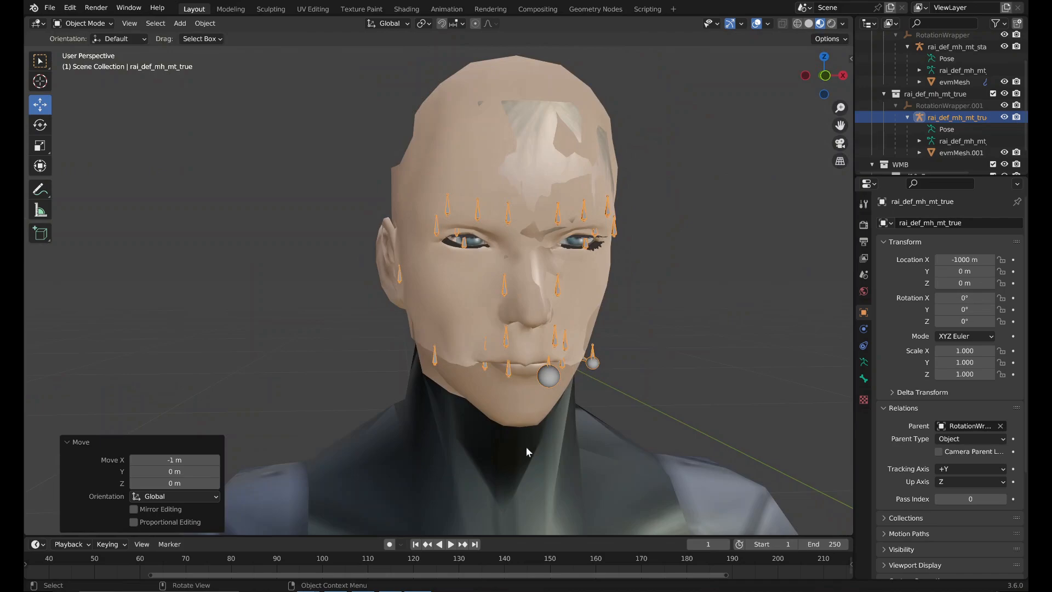
left_click(553, 285)
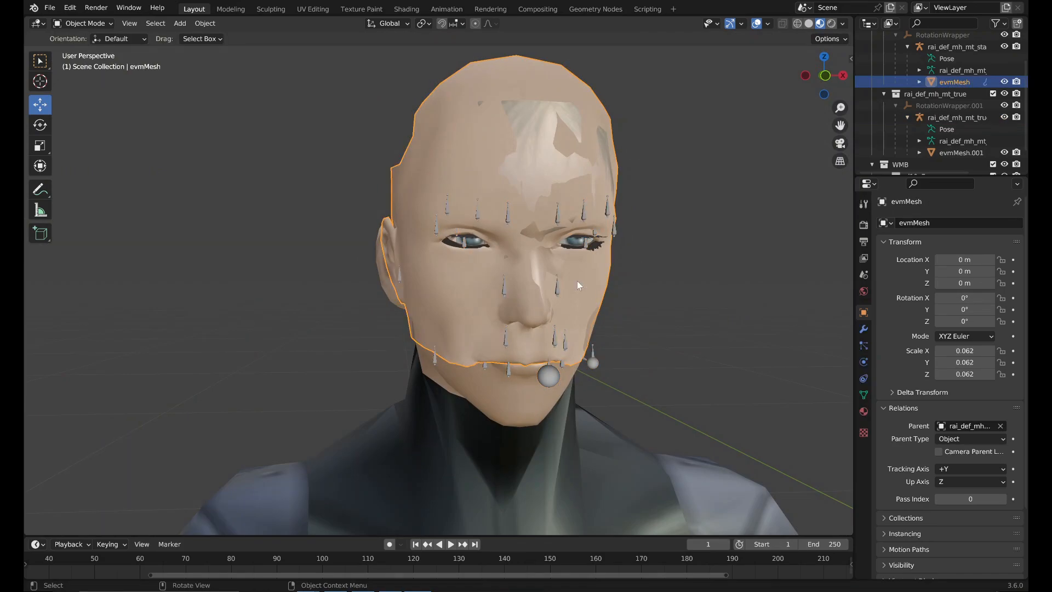
key("h")
left_click(504, 289)
left_click(474, 286)
key("Tab")
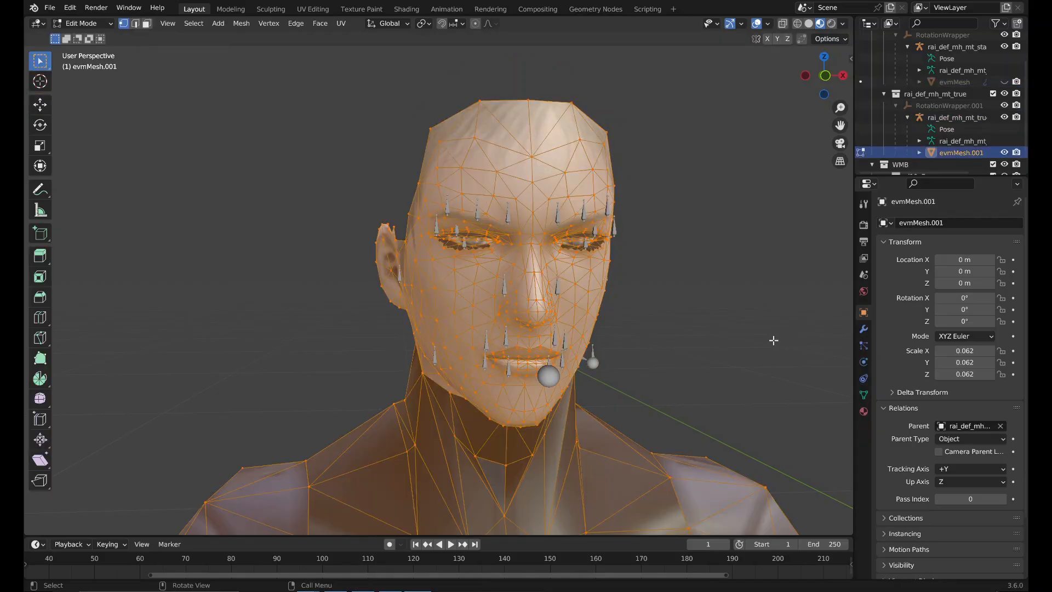
Merge all vertices of evmMesh.001 by distance at 0.0001 m, then clear the selection.
scroll(713, 334, "up", 3)
key("alt+a")
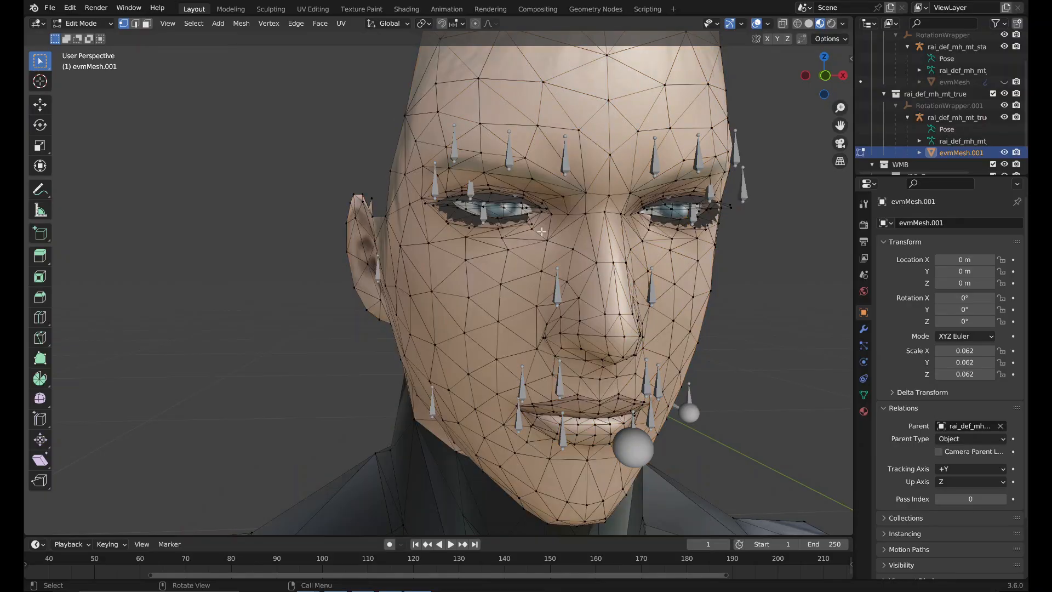
key("l")
key("a")
right_click(500, 211)
left_click(573, 378)
right_click(524, 366)
left_click(576, 410)
right_click(536, 319)
left_click(592, 364)
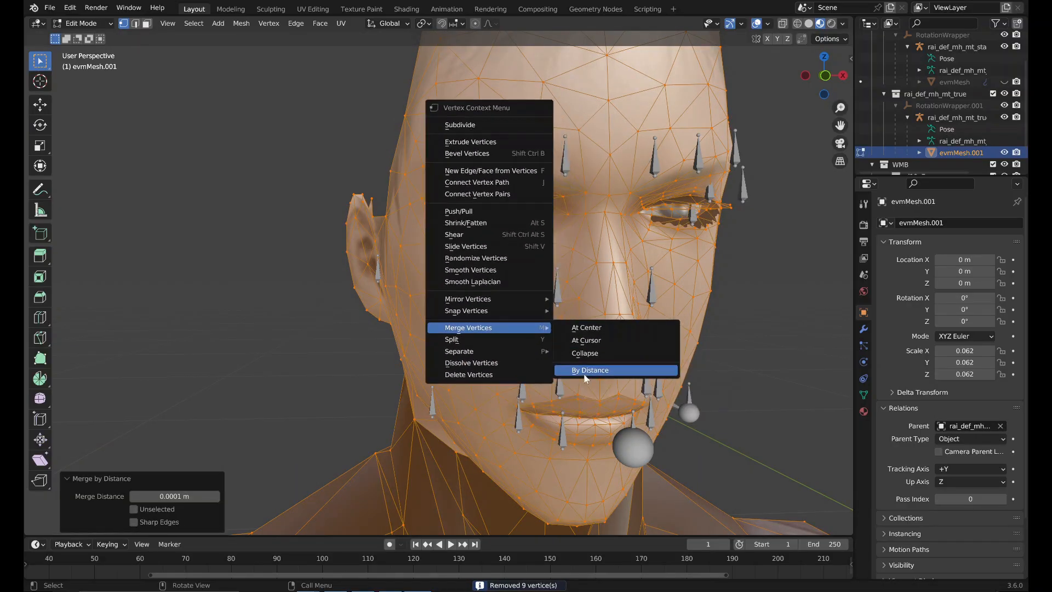
left_click(630, 406)
key("alt+a")
Select the neck and torso geometry of evmMesh.001 by material and delete it to isolate the head.
scroll(570, 230, "up", 3)
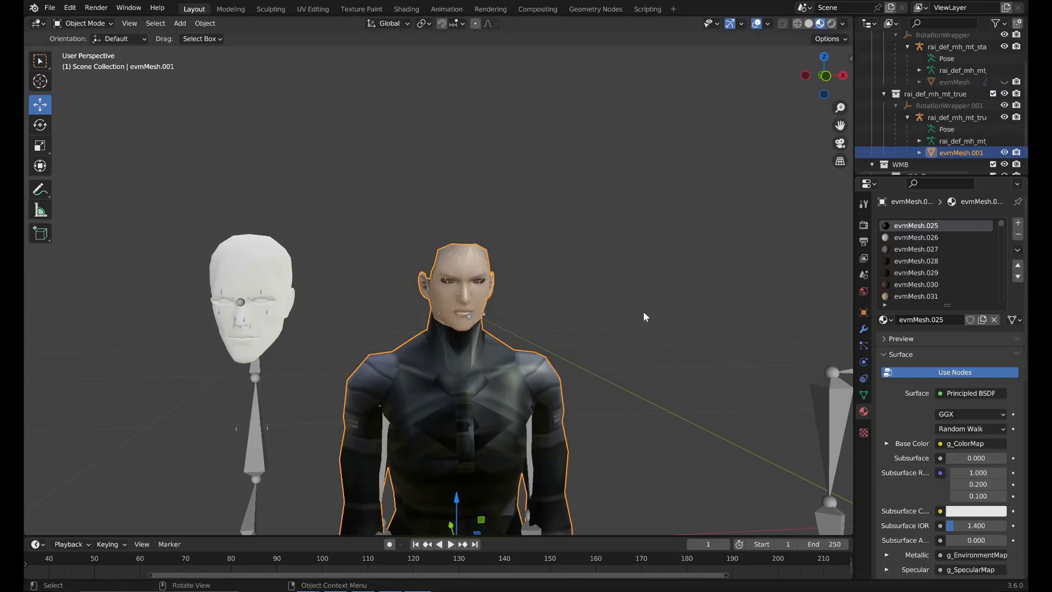
scroll(912, 239, "down", 8)
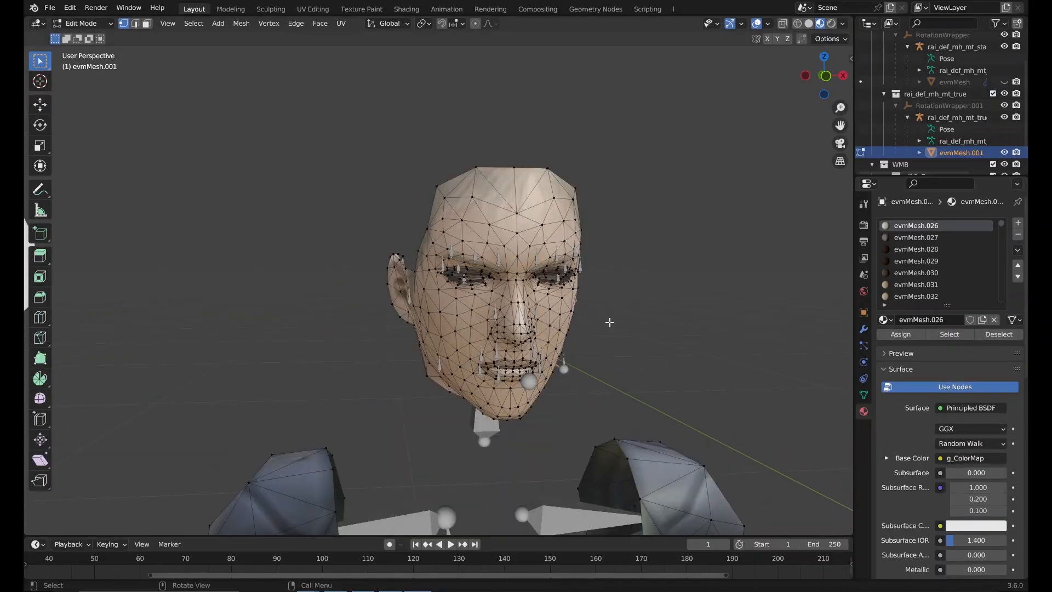
left_click(905, 239)
left_click(950, 251)
left_click(936, 262)
left_click(924, 273)
left_click(921, 274)
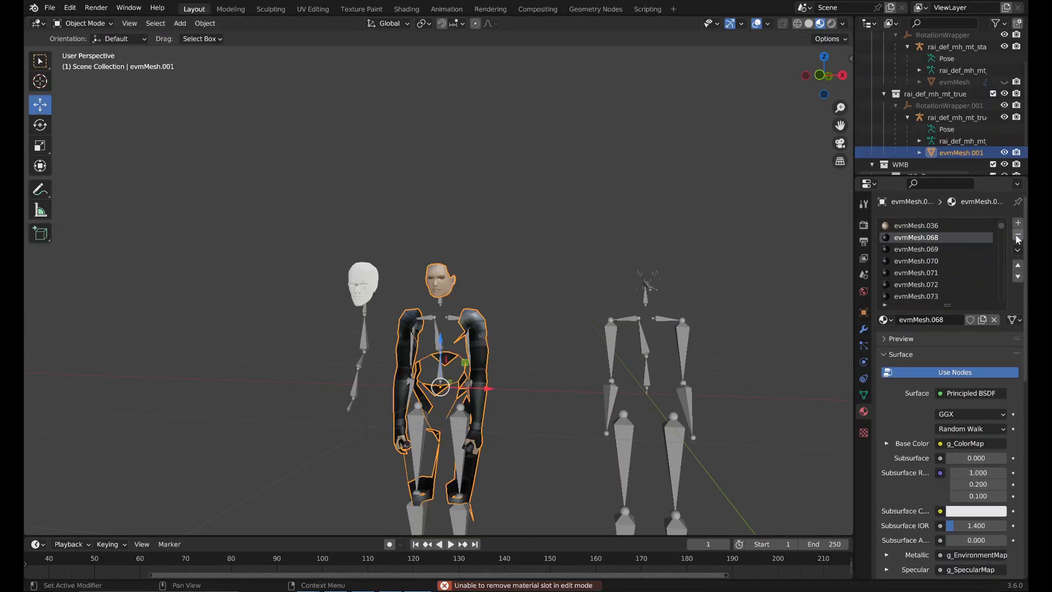
key("x")
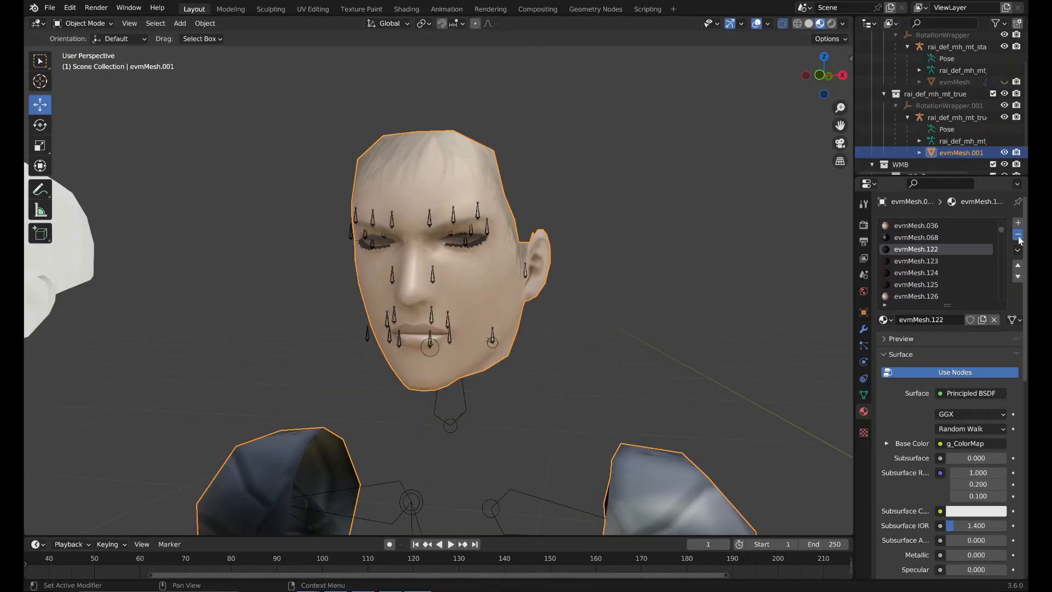
Remove unneeded material slots from evmMesh.001 and delete the eyelash geometry assigned to the evmMesh.220 material.
left_click(1017, 235)
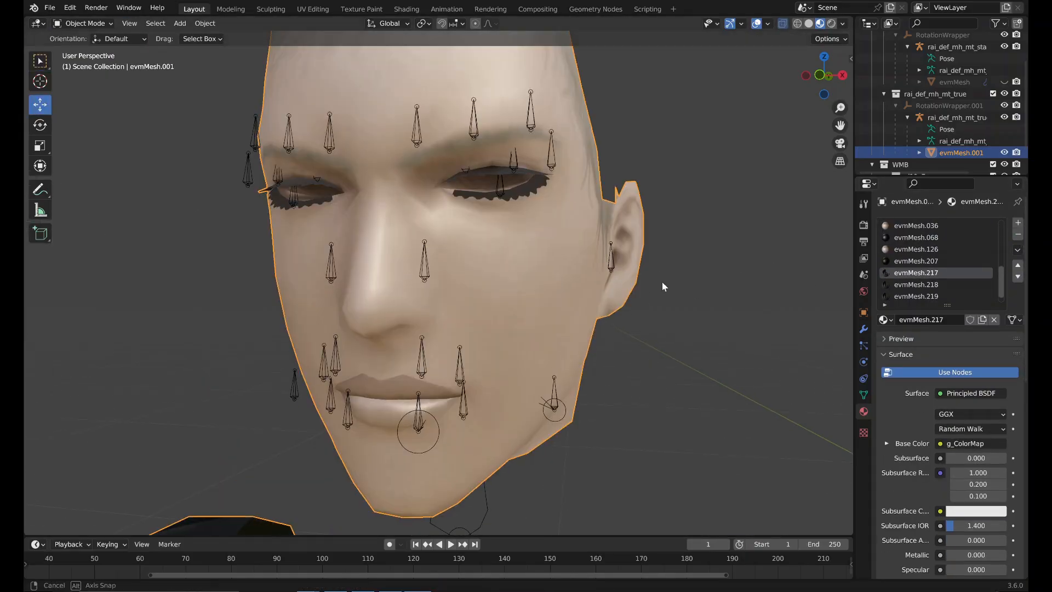
key("Tab")
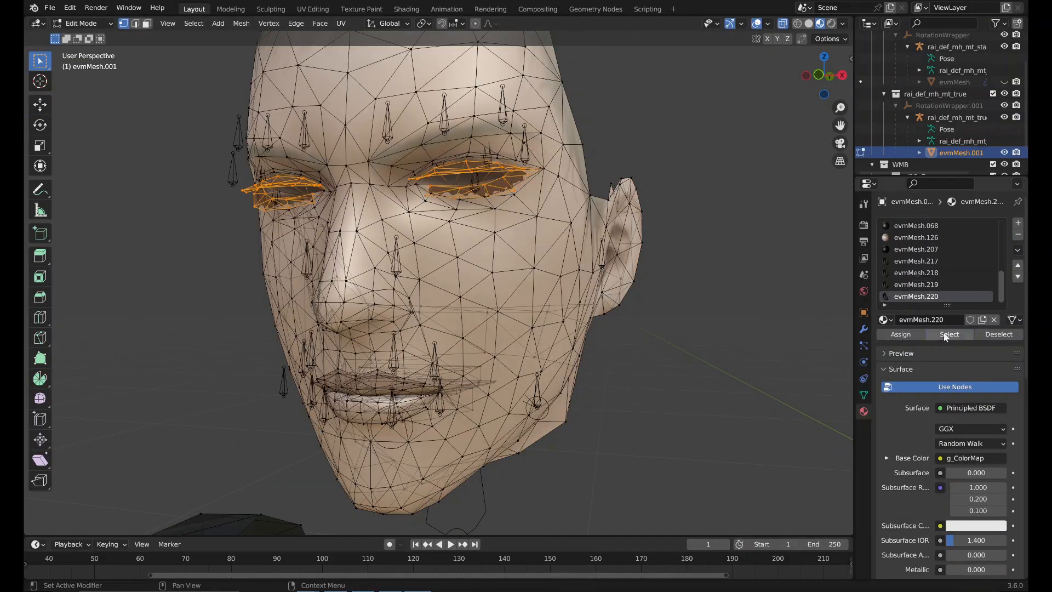
scroll(669, 313, "up", 2)
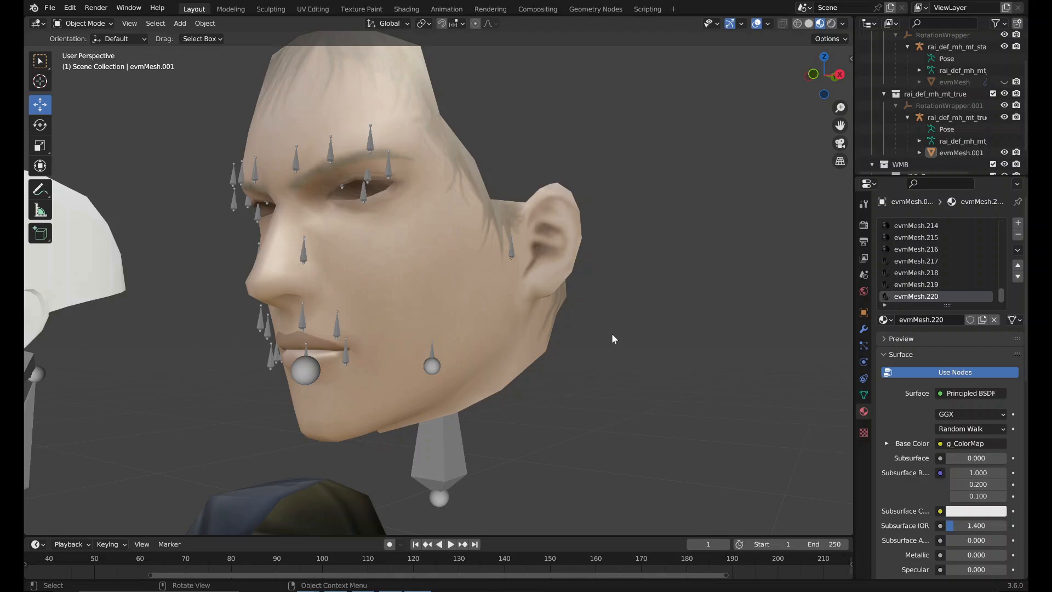
Select the lower-lip faces of evmMesh.001 in Edit Mode through the bone22, bone24 and bone25 vertex groups.
middle_click_drag(611, 333, 674, 346)
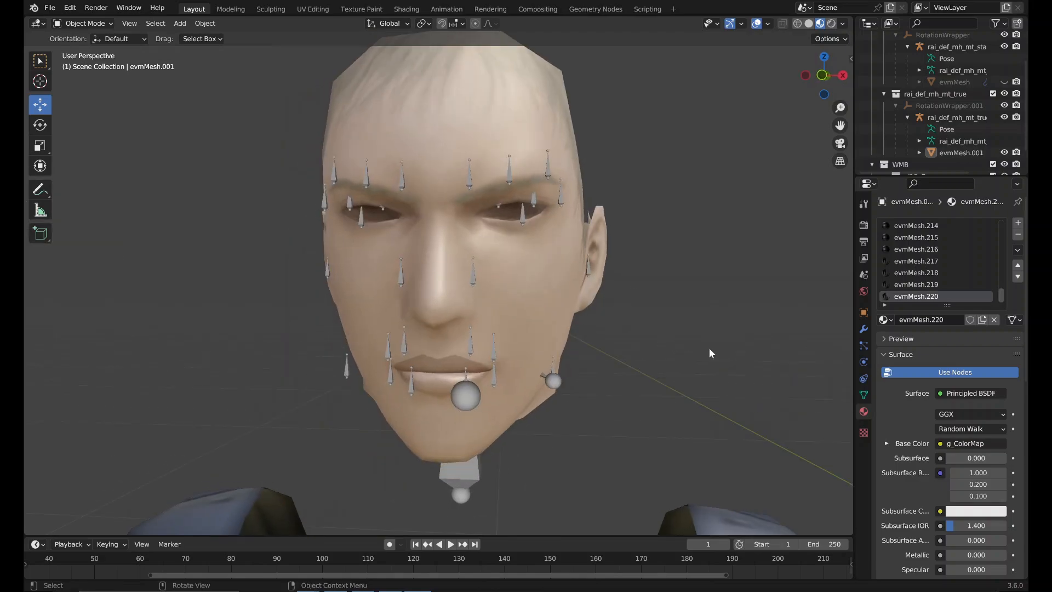
left_click(864, 394)
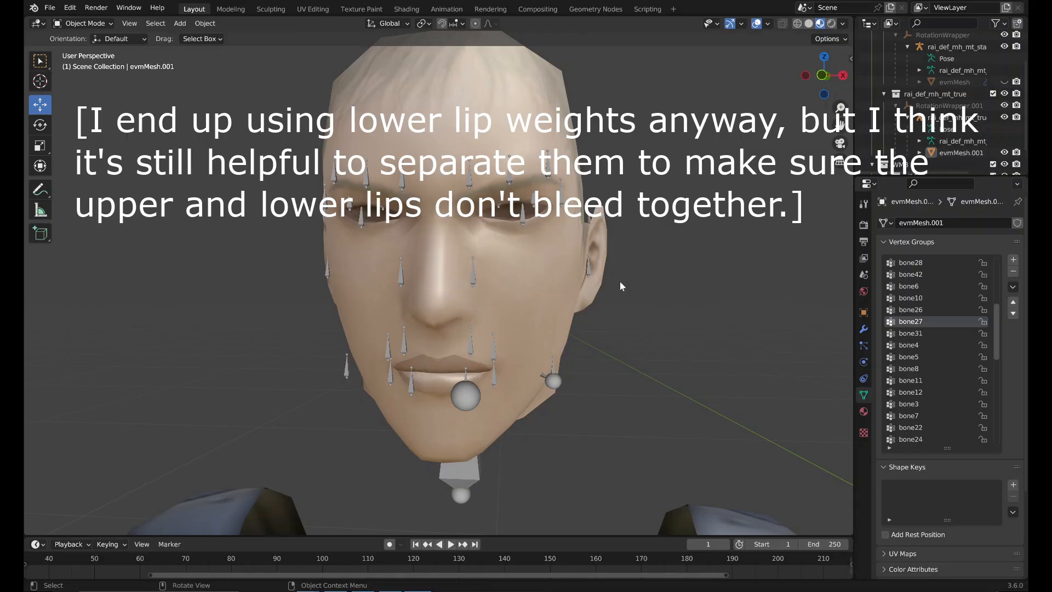
left_click(573, 299)
key("Tab")
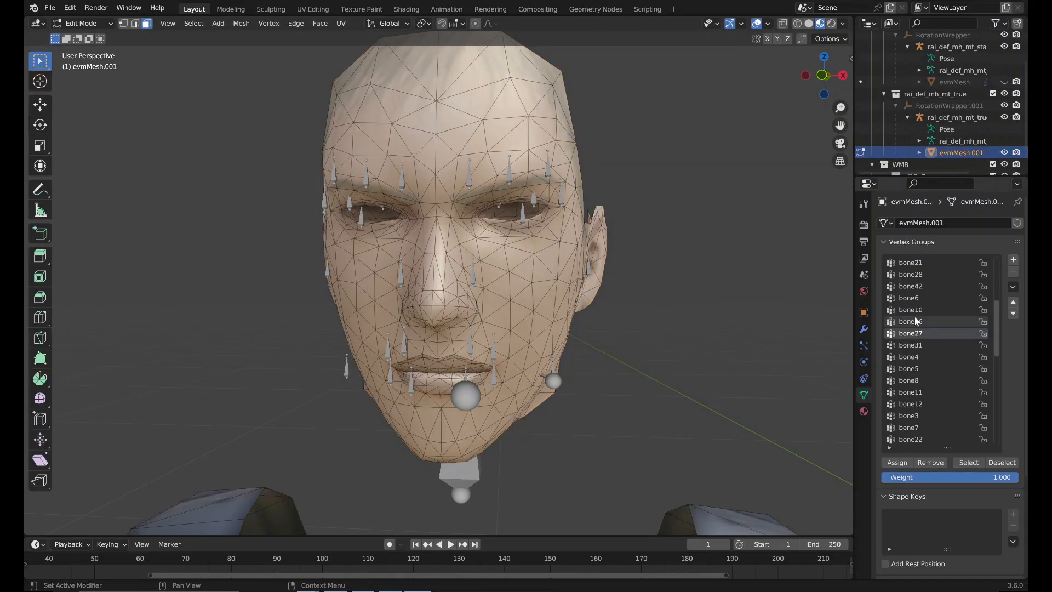
scroll(919, 305, "up", 1)
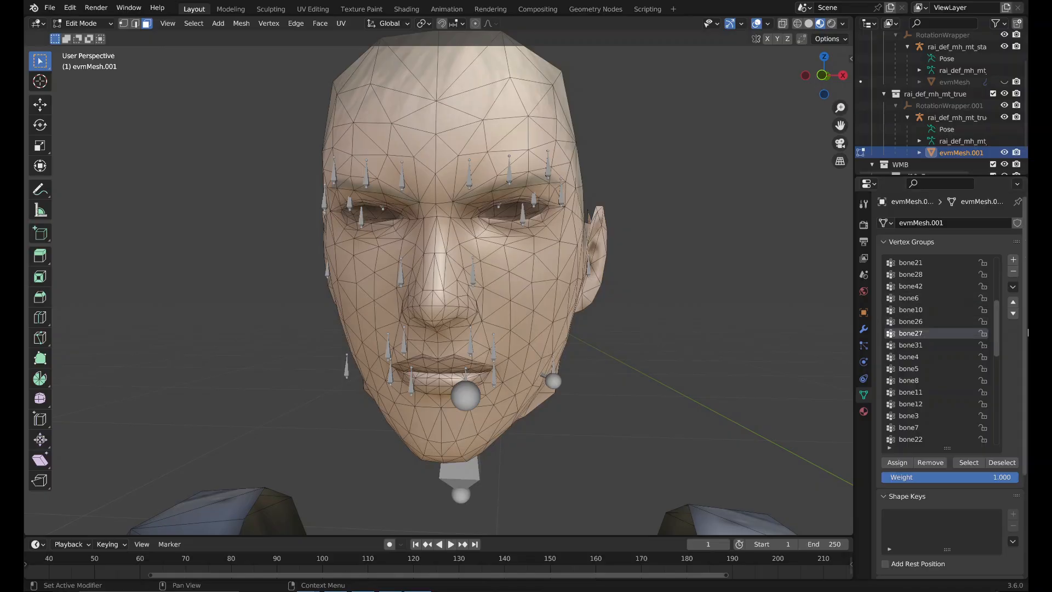
scroll(929, 366, "down", 2)
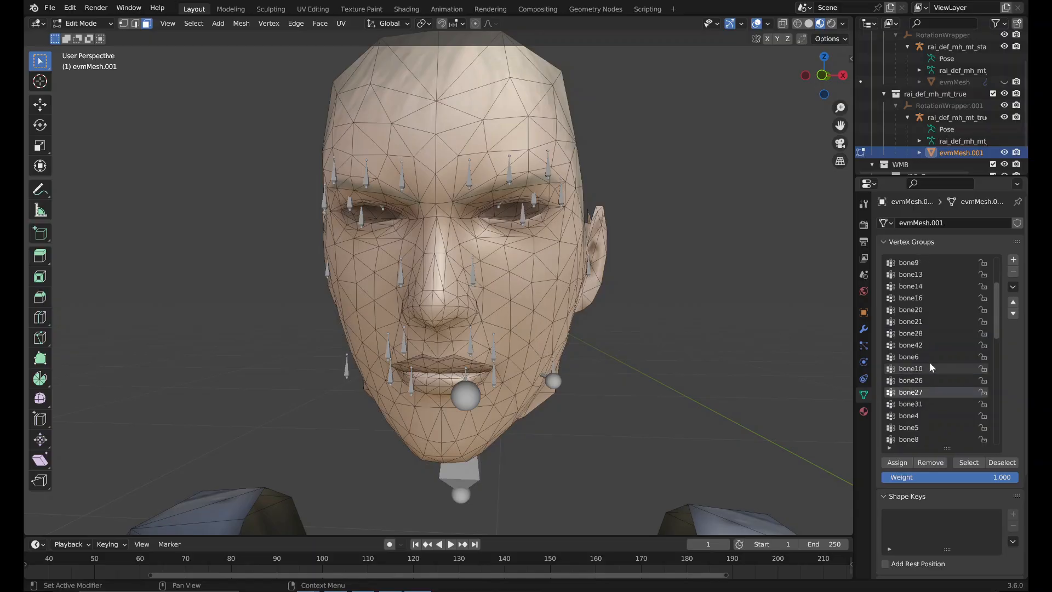
scroll(931, 369, "down", 2)
left_click(934, 391)
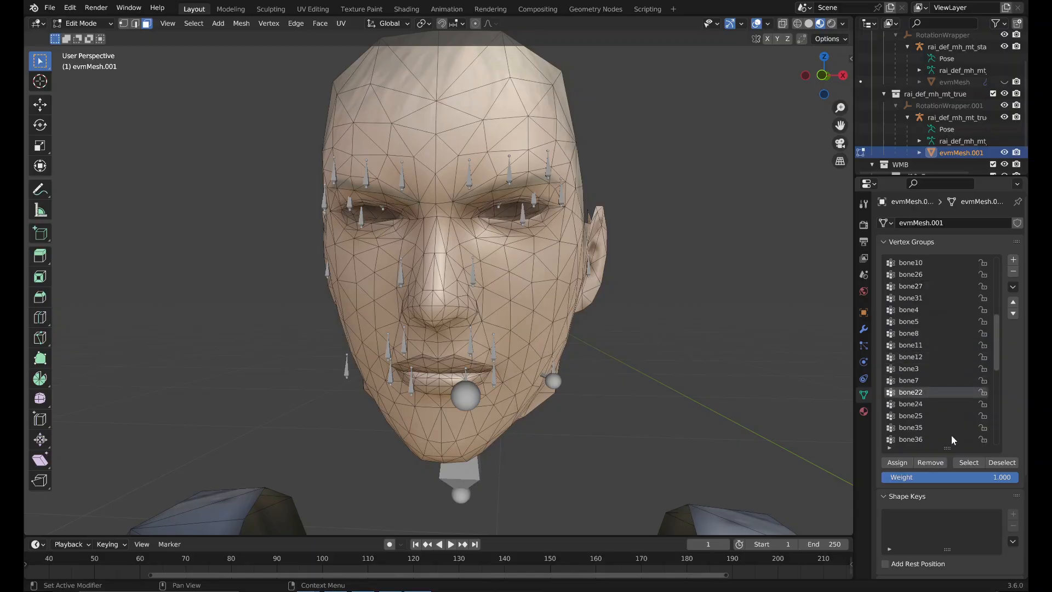
left_click(969, 463)
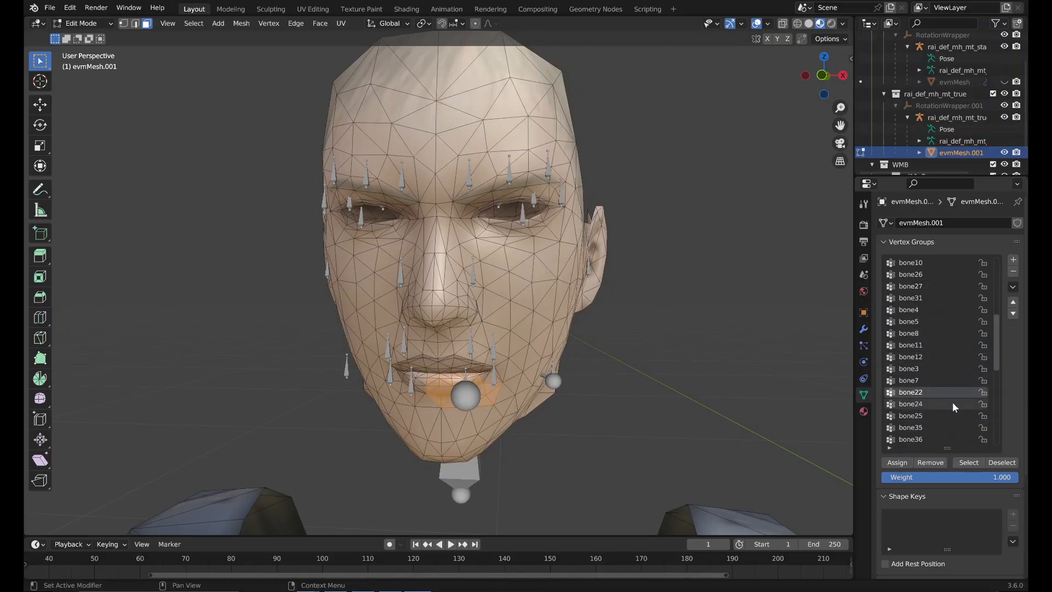
left_click(952, 404)
left_click(955, 416)
left_click(968, 463)
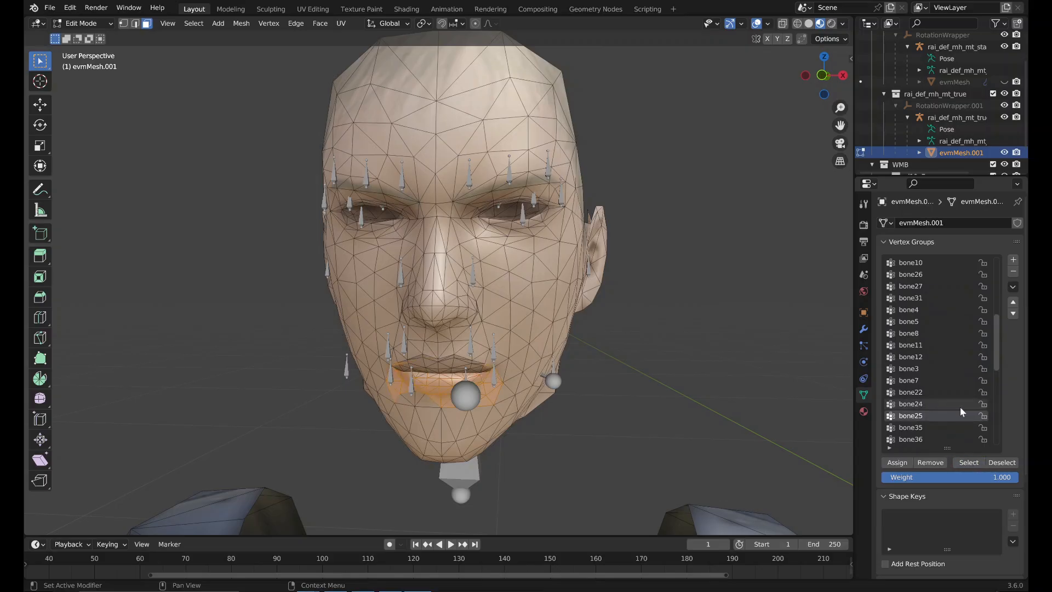
Find the remaining lower-lip vertex group, bone23, and add its faces to the selection.
scroll(959, 402, "up", 6)
scroll(959, 397, "up", 10)
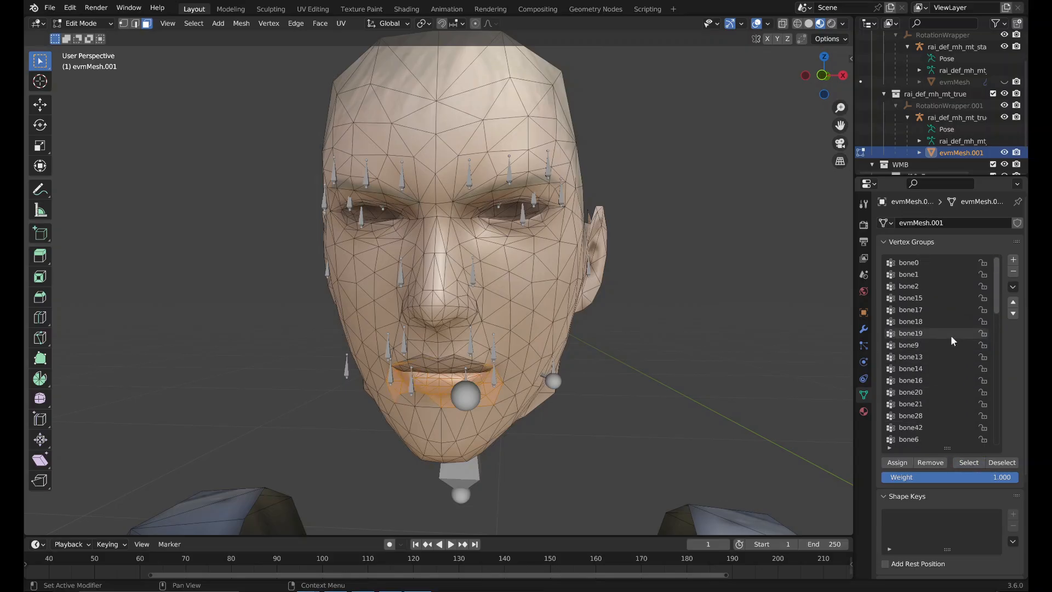
scroll(951, 335, "down", 14)
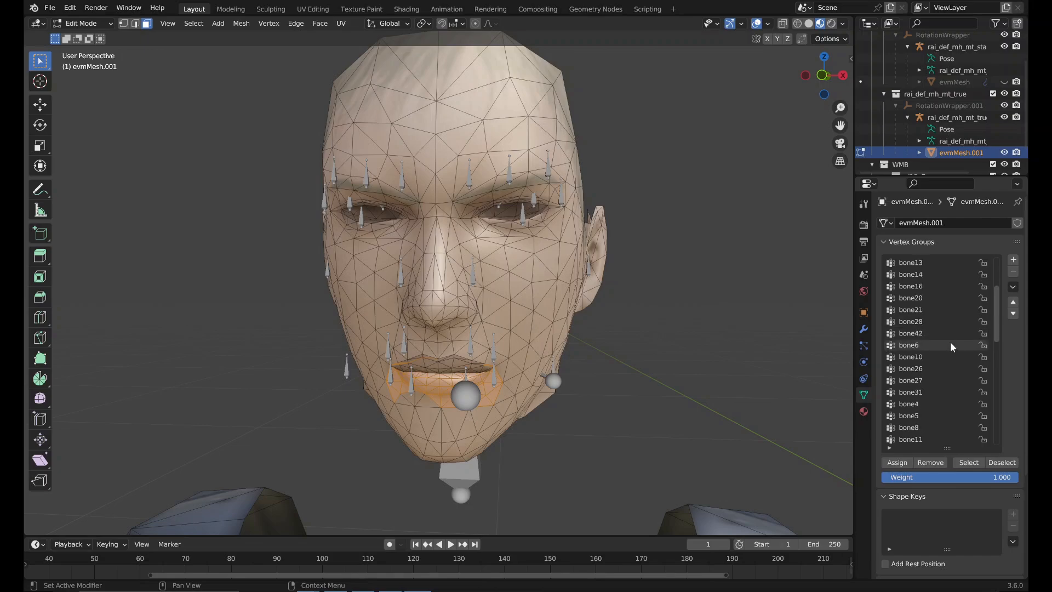
scroll(951, 344, "down", 15)
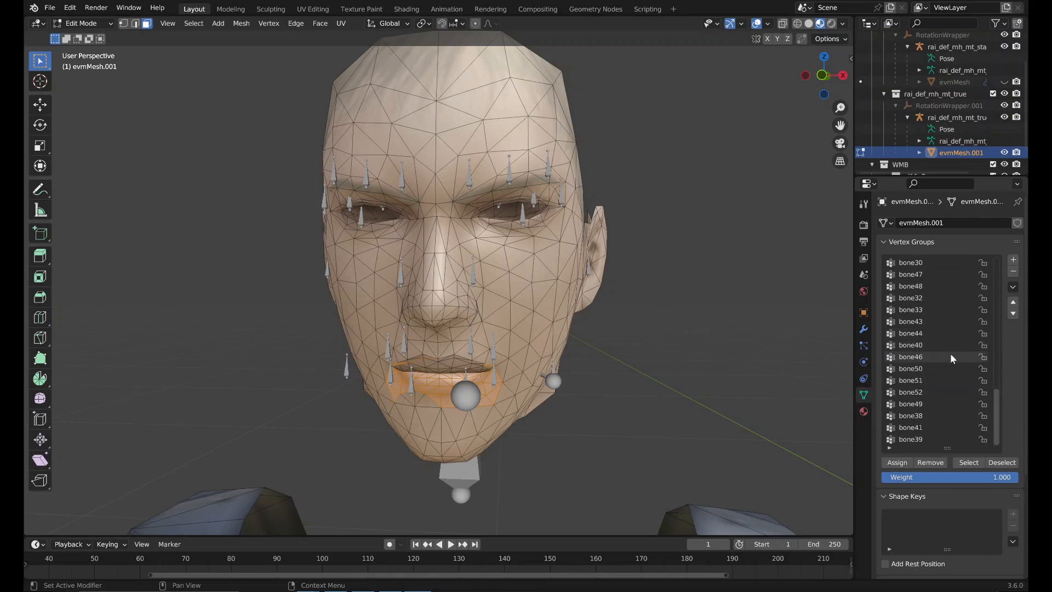
scroll(951, 355, "up", 2)
scroll(950, 359, "up", 4)
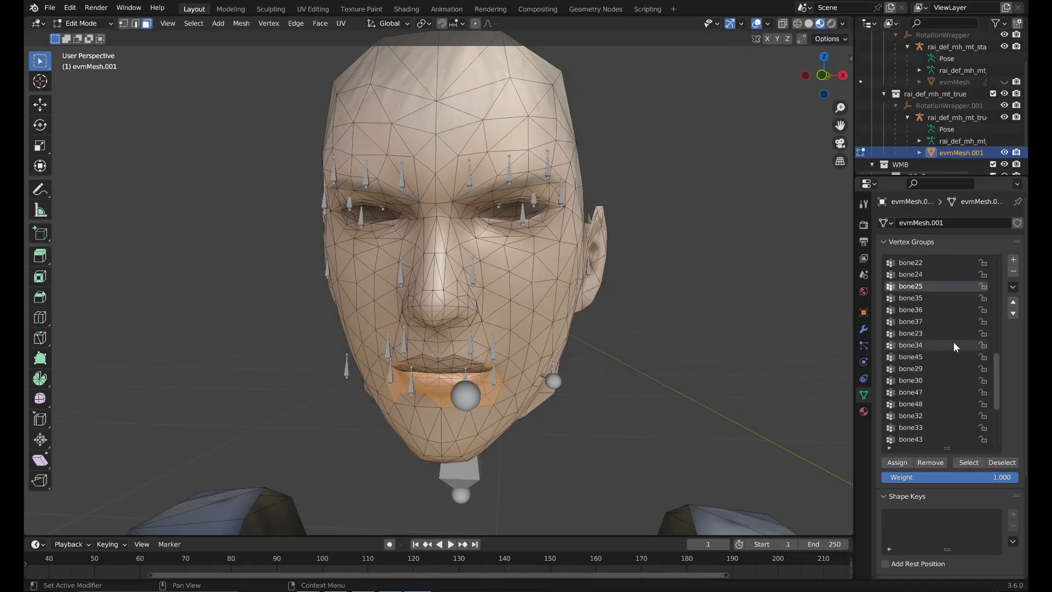
left_click(952, 333)
left_click(963, 465)
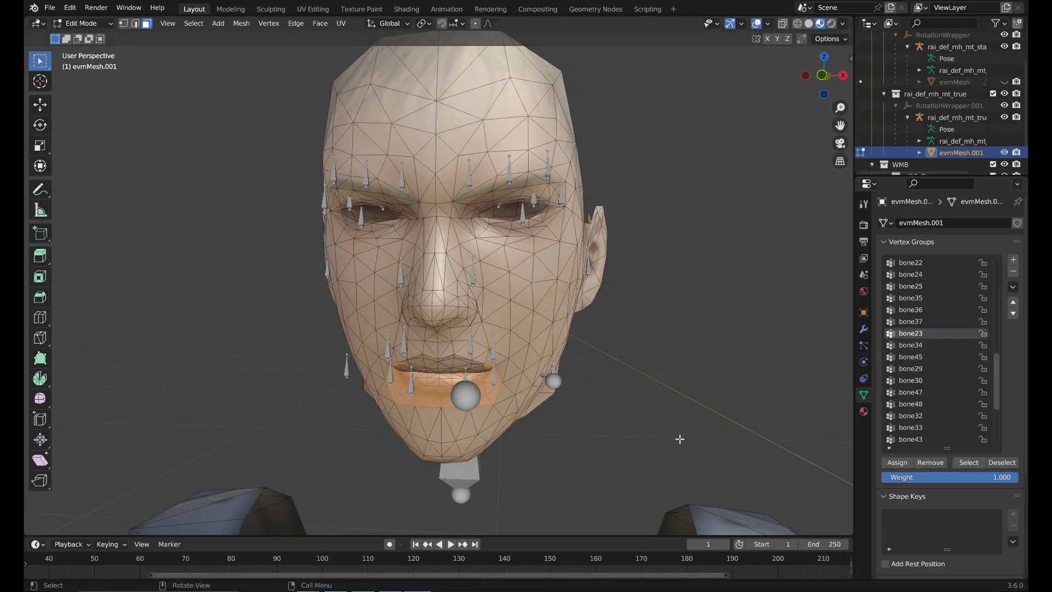
Add the jaw faces of the bone42 vertex group to the selection and delete only the selected faces.
scroll(646, 435, "up", 6)
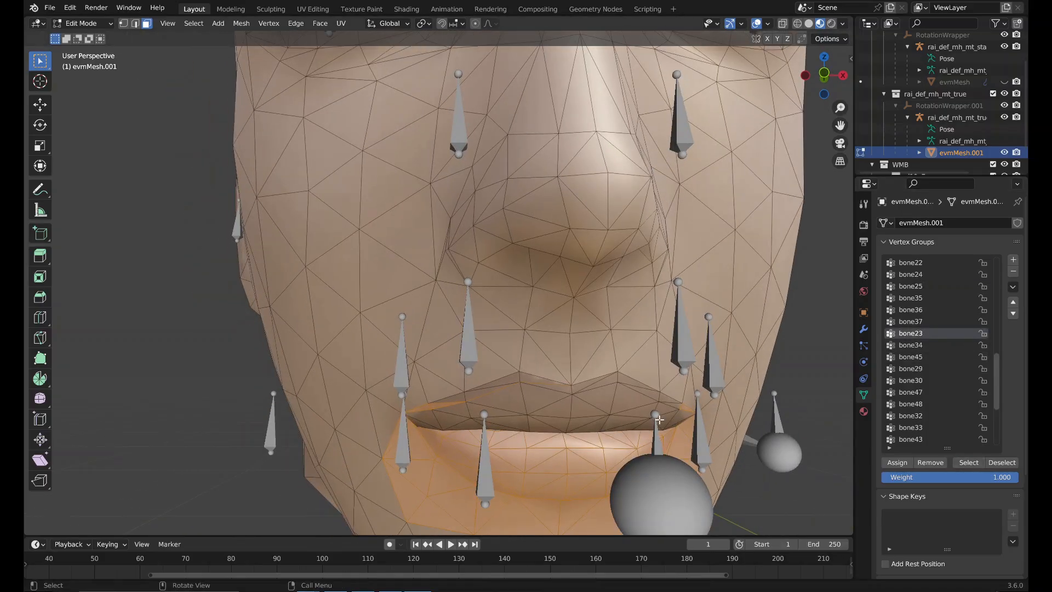
scroll(659, 420, "down", 5)
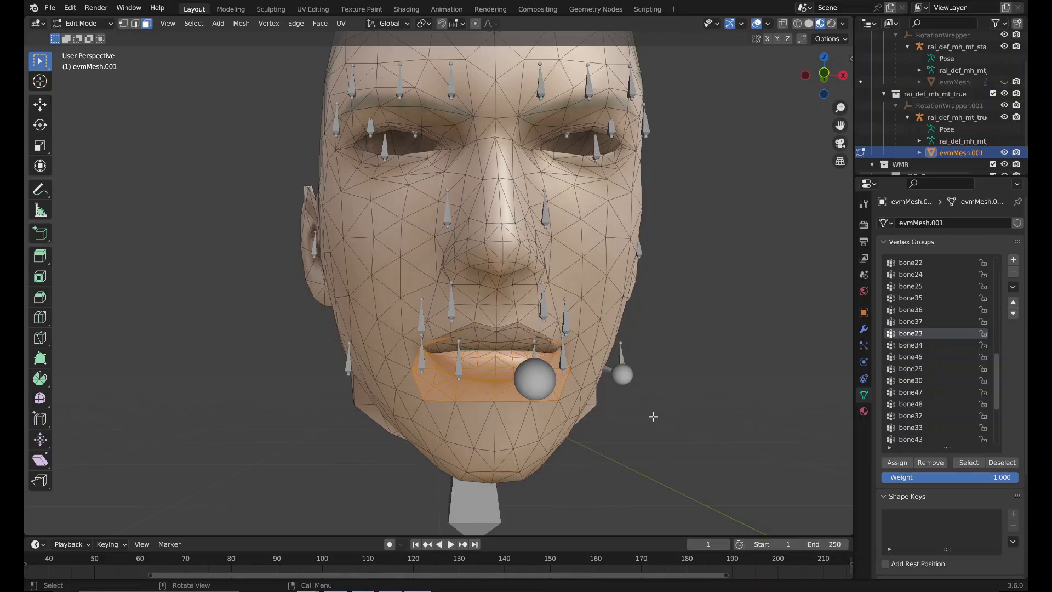
scroll(940, 351, "up", 10)
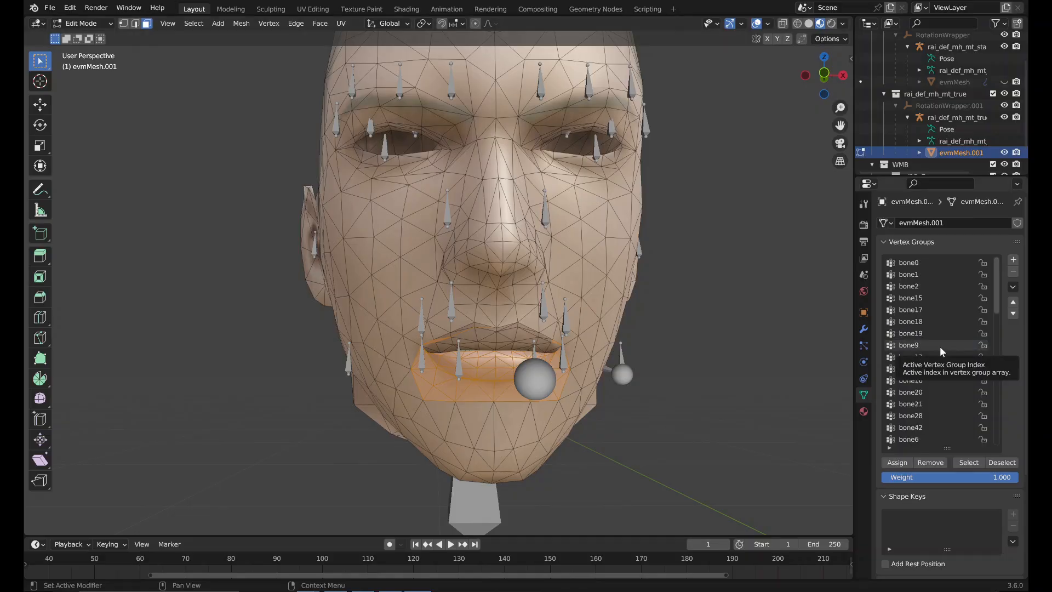
scroll(965, 334, "down", 5)
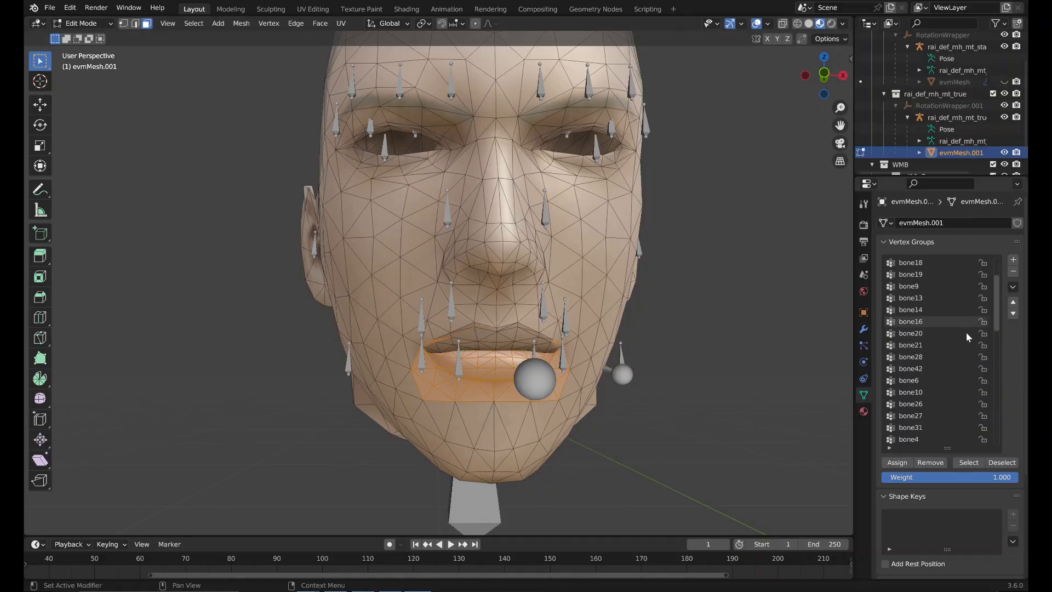
scroll(965, 332, "down", 3)
left_click(965, 332)
left_click(960, 462)
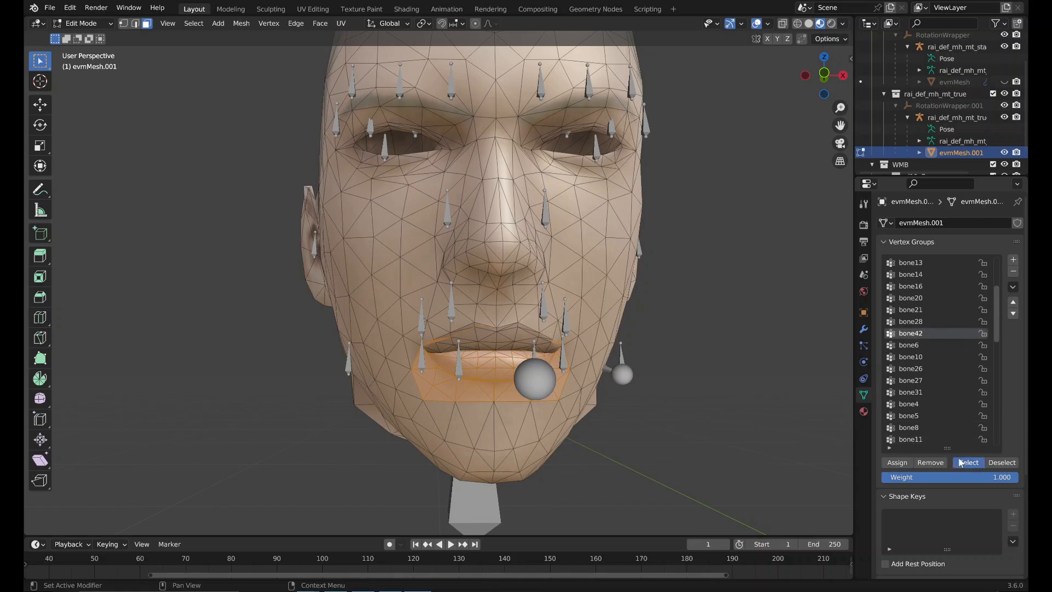
middle_click_drag(611, 434, 680, 430)
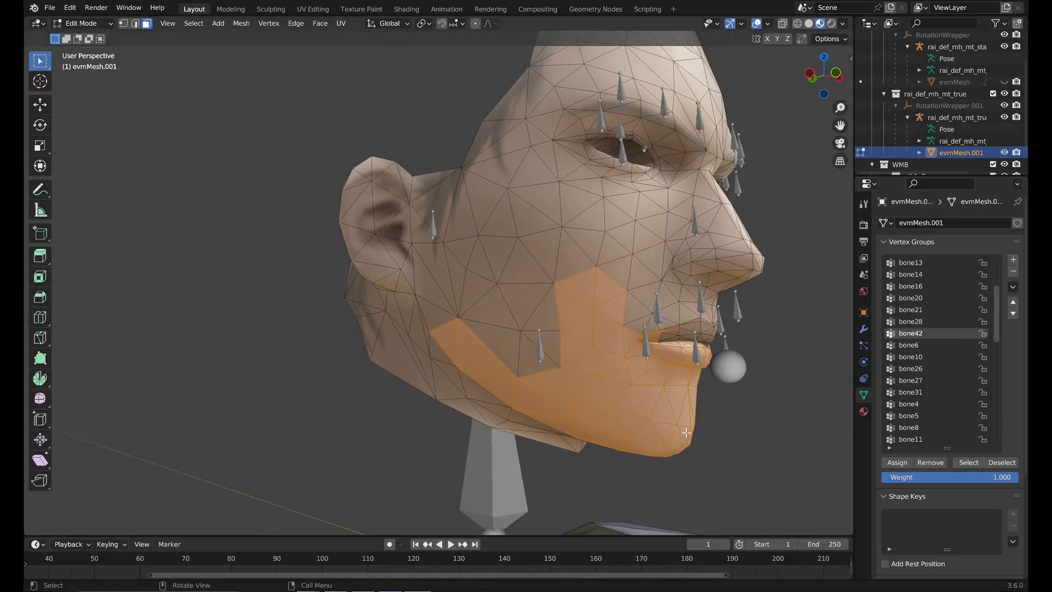
key("x")
left_click(685, 432)
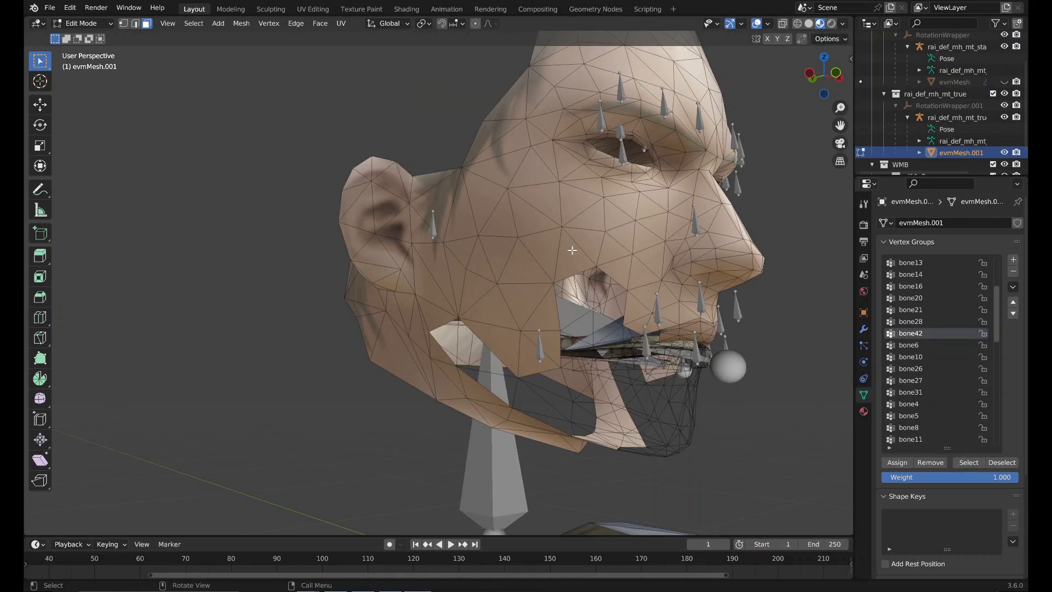
Delete the leftover loose vertices of evmMesh.001 in Object Mode with the MGR:R Tools cleanup.
key("Tab")
left_click(199, 23)
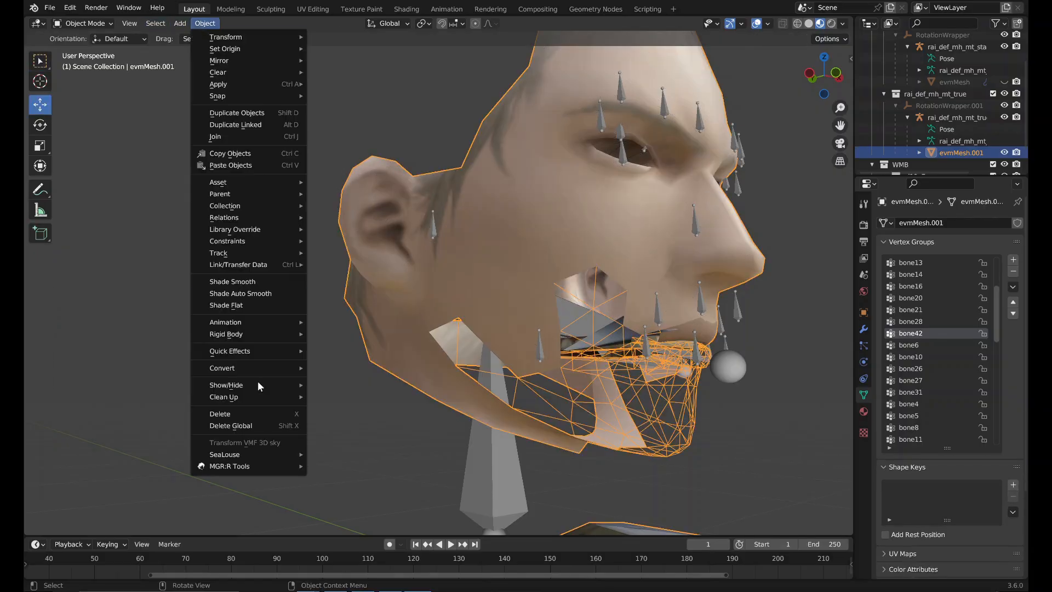
mouse_move(270, 466)
left_click(354, 503)
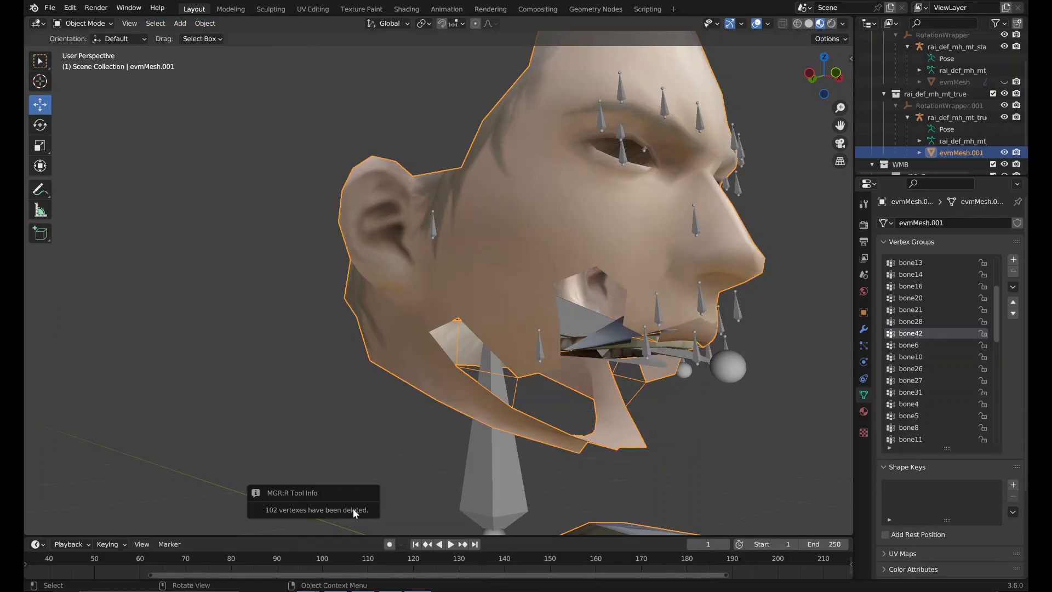
Deselect the trimmed reference face and unhide evmMesh so both heads can be compared.
middle_click_drag(353, 508, 436, 431)
left_click(675, 376)
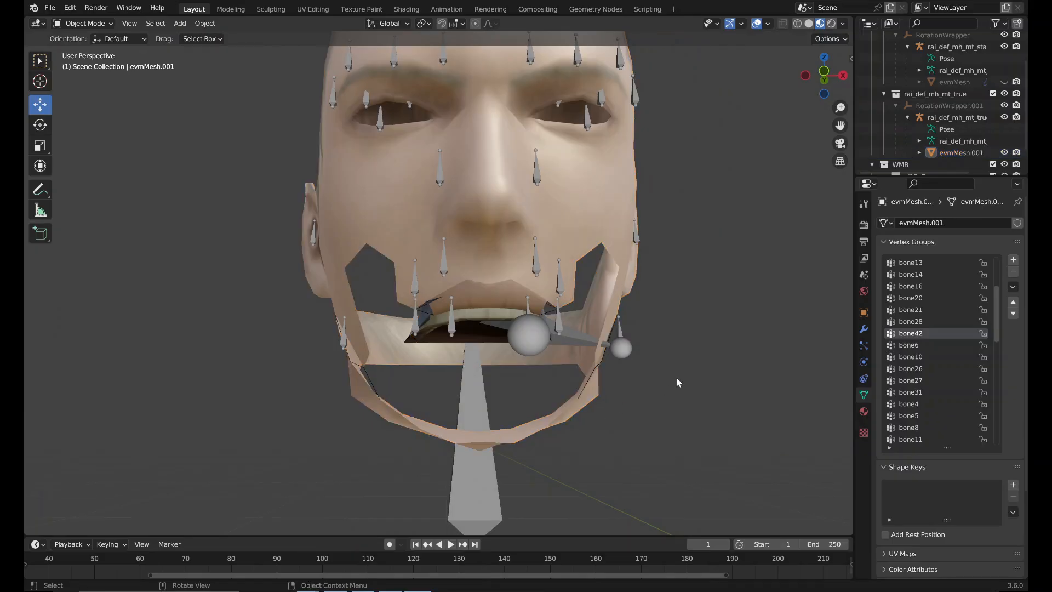
mouse_move(675, 376)
middle_mouse_down()
mouse_move(738, 390)
mouse_move(686, 397)
mouse_move(646, 369)
mouse_move(568, 400)
mouse_move(602, 416)
mouse_move(660, 411)
mouse_move(582, 300)
mouse_move(501, 304)
mouse_move(655, 324)
middle_mouse_up()
scroll(500, 303, "down", 2)
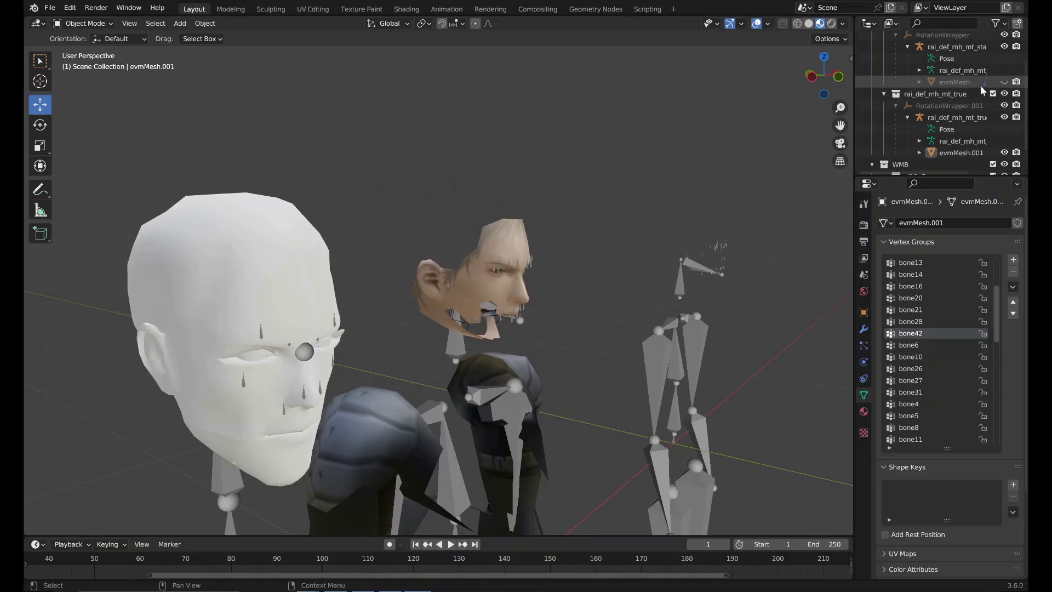
left_click(1004, 84)
scroll(678, 242, "up", 2)
middle_click_drag(671, 243, 609, 250)
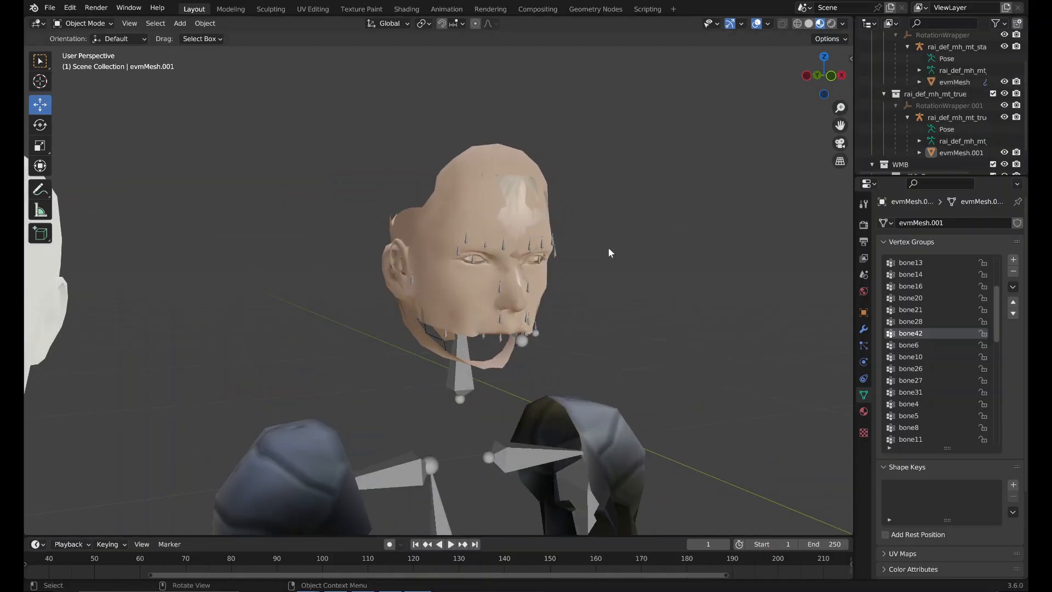
scroll(609, 250, "up", 3)
left_click(446, 251)
key("Tab")
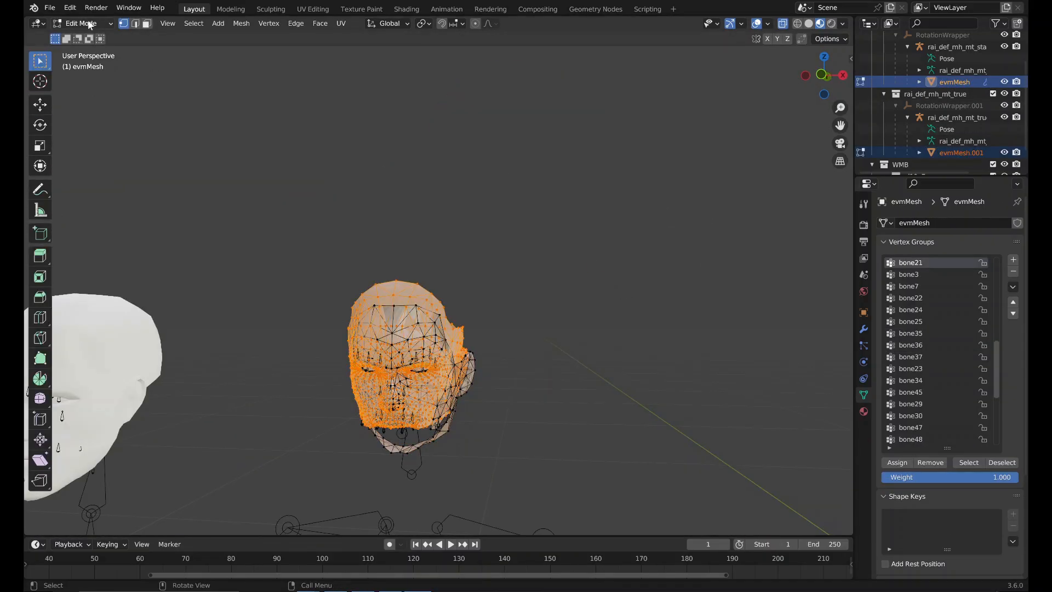
left_click(89, 24)
left_click(88, 36)
Separate the selected face vertices of evmMesh into their own object in Edit Mode and return to Object Mode.
left_click(941, 83)
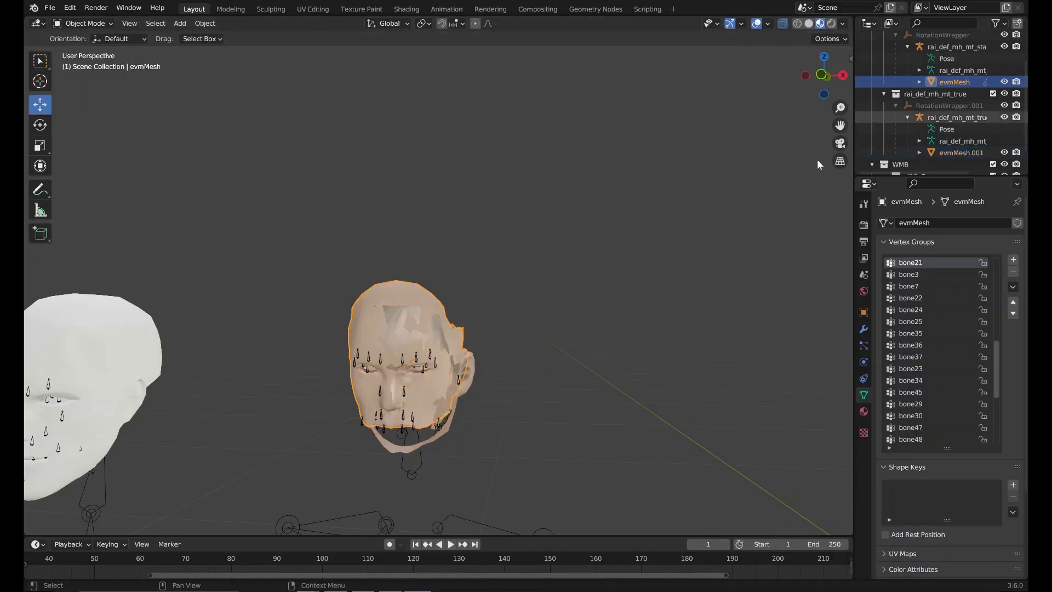
key("Tab")
scroll(481, 323, "down", 4)
right_click(437, 326)
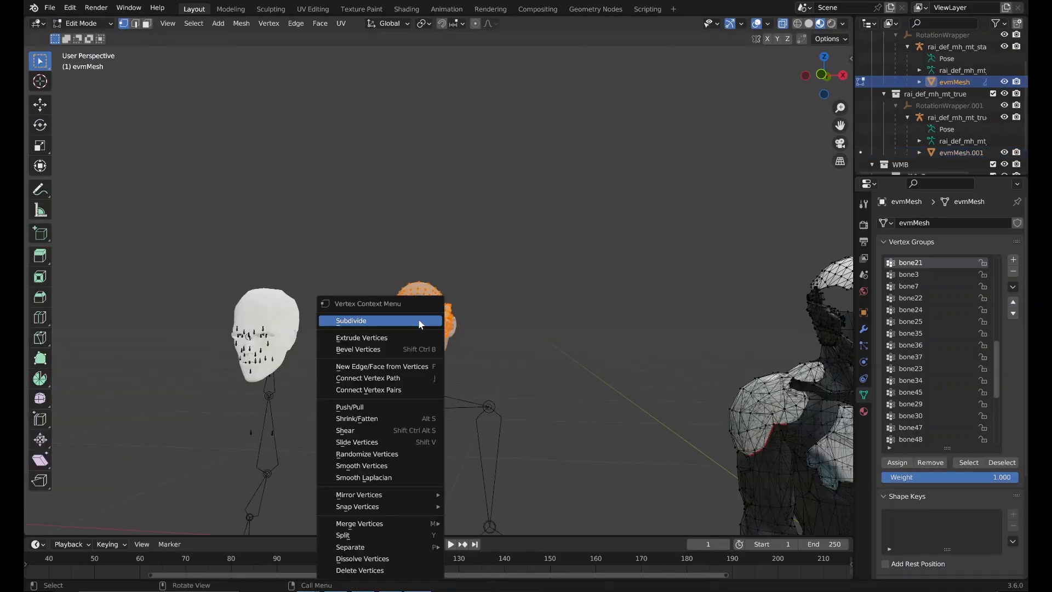
right_click(389, 226)
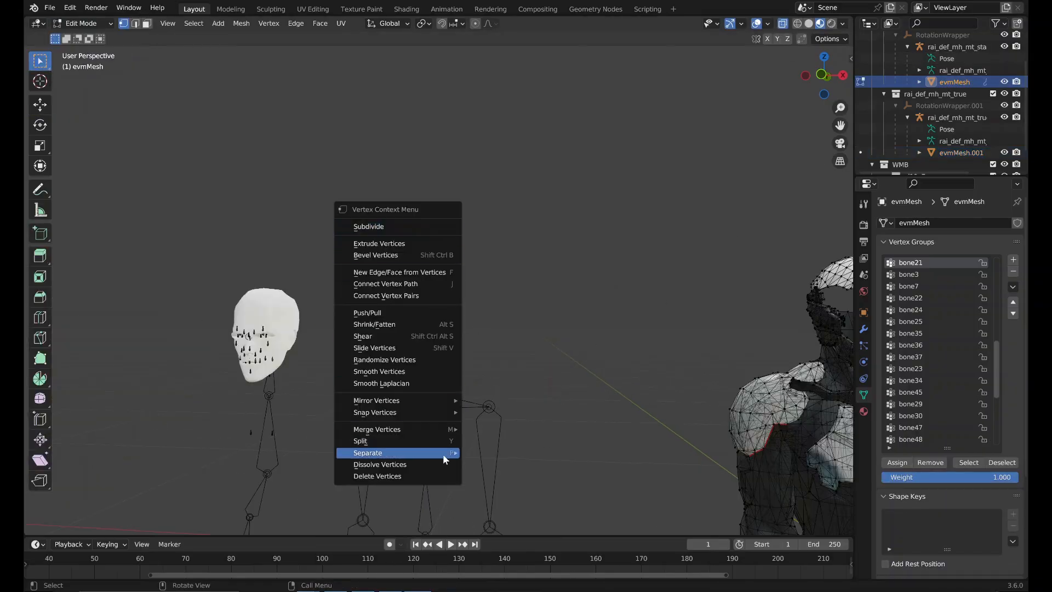
left_click(476, 454)
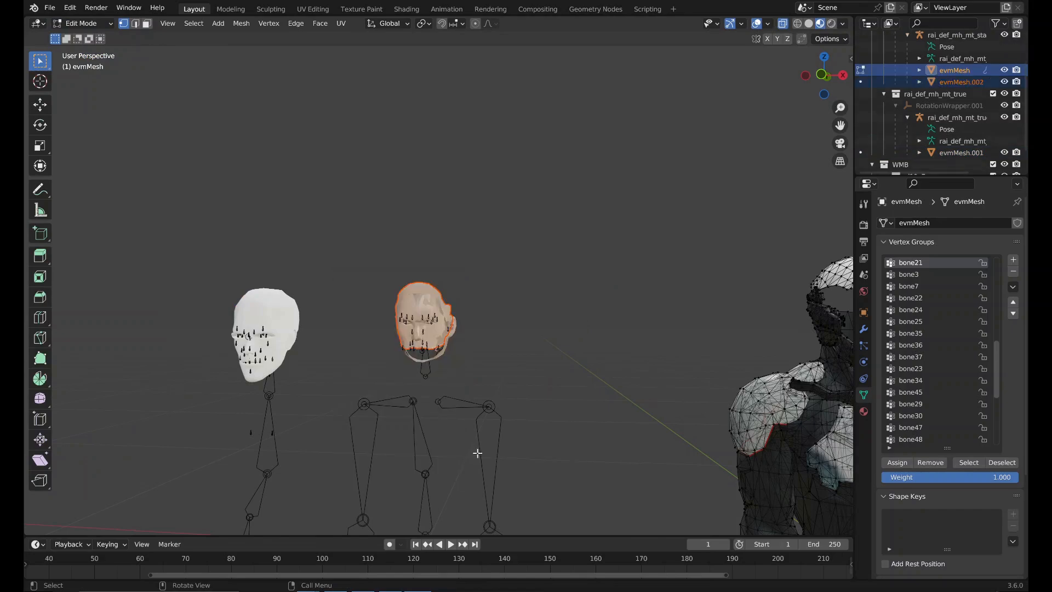
left_click(969, 84)
left_click(98, 24)
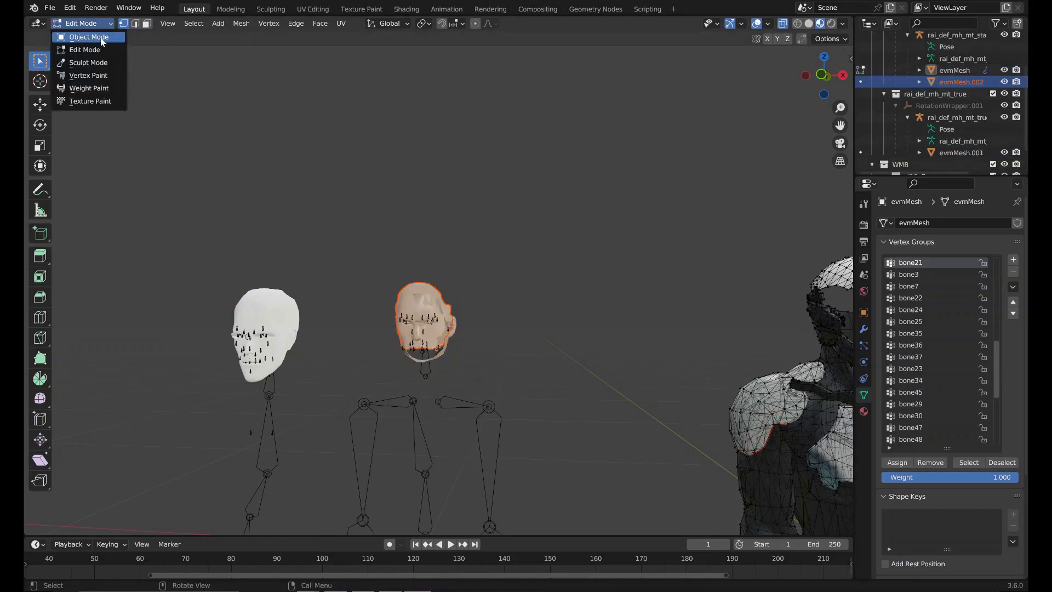
left_click(88, 34)
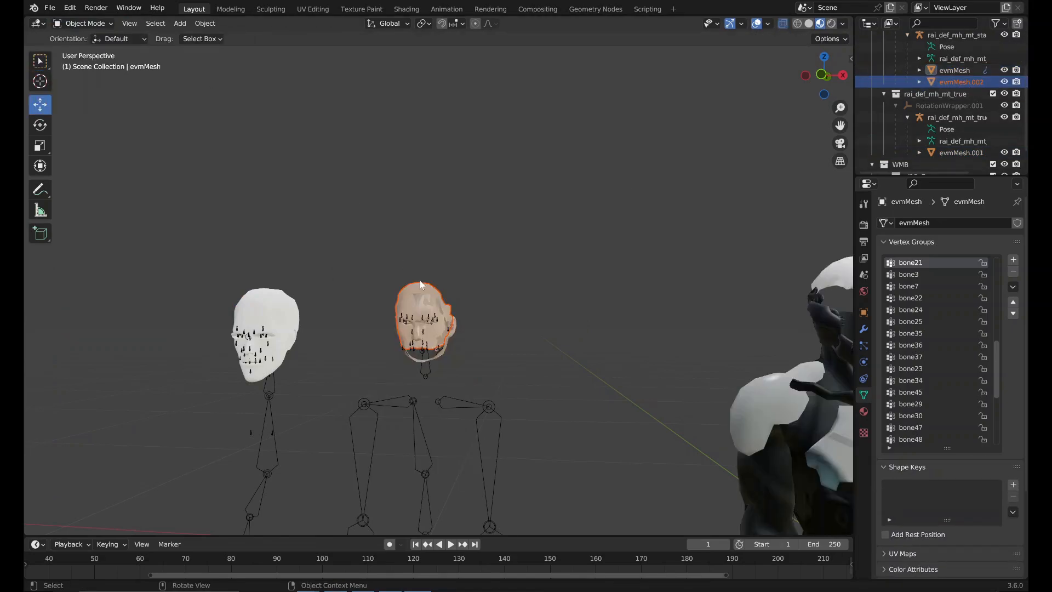
Put the separated face mesh in Weight Paint mode and add evmMesh.001 to the selection as the weight source.
left_click(85, 24)
left_click(82, 87)
left_click(962, 154)
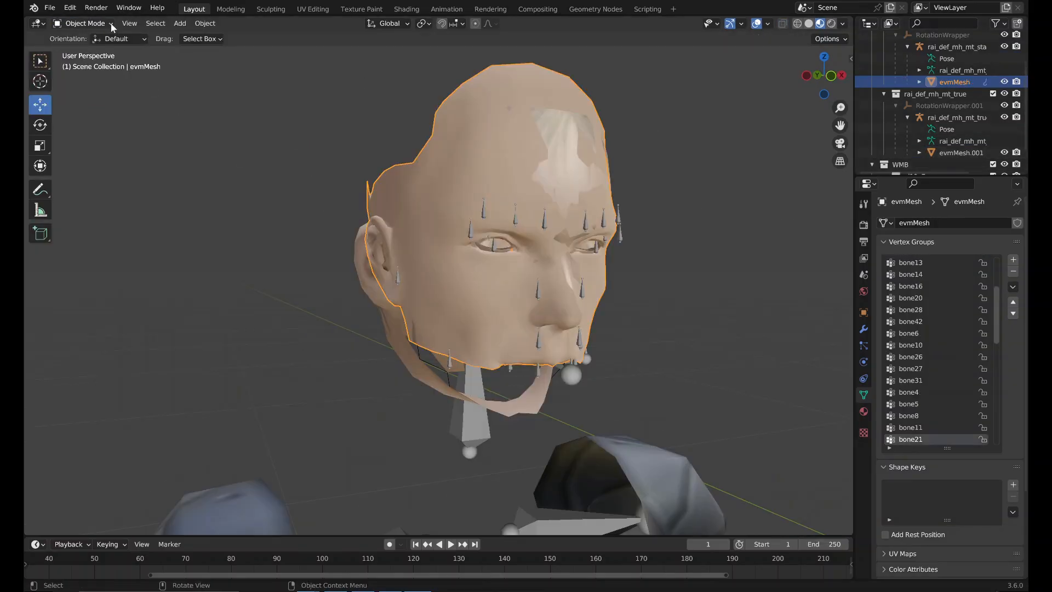
left_click(109, 24)
left_click(88, 88)
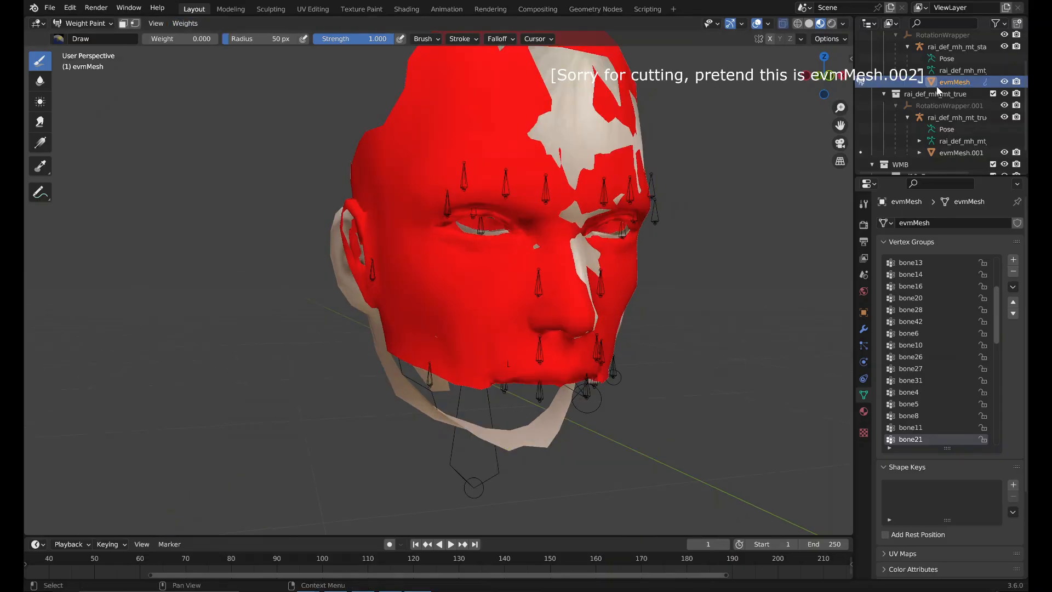
left_click(965, 154, "ctrl")
scroll(568, 281, "down", 2)
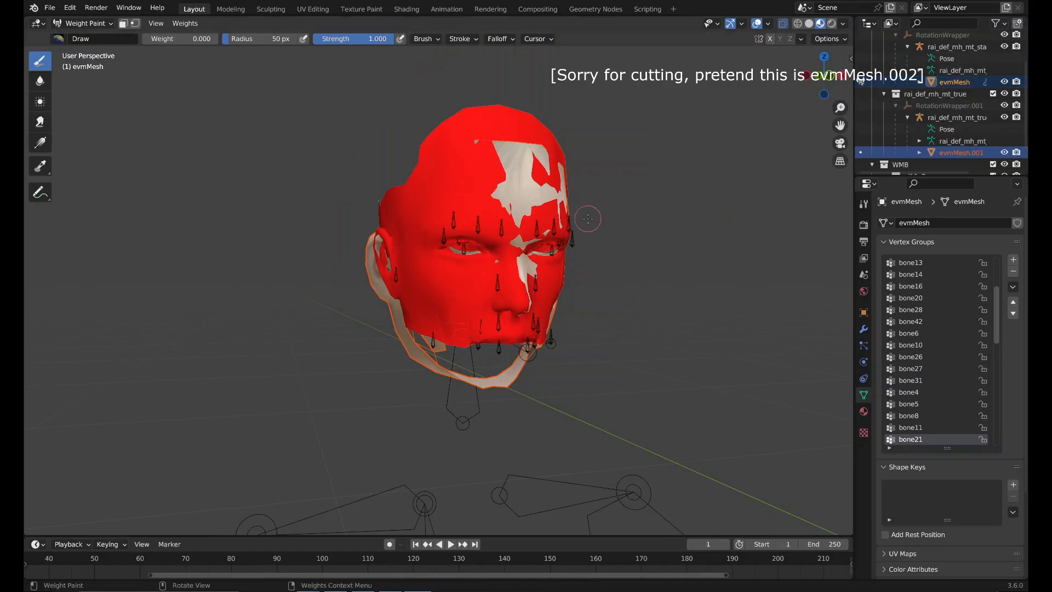
Transfer the weights from evmMesh.001 to the separated face mesh with a ray radius of 1 m.
left_click(90, 23)
left_click(184, 23)
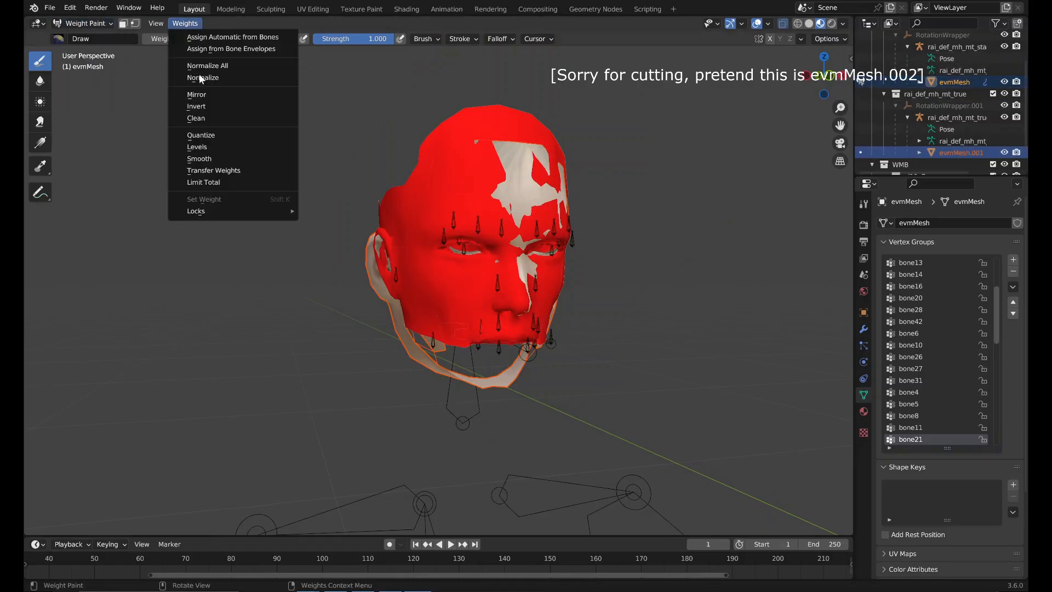
left_click(211, 170)
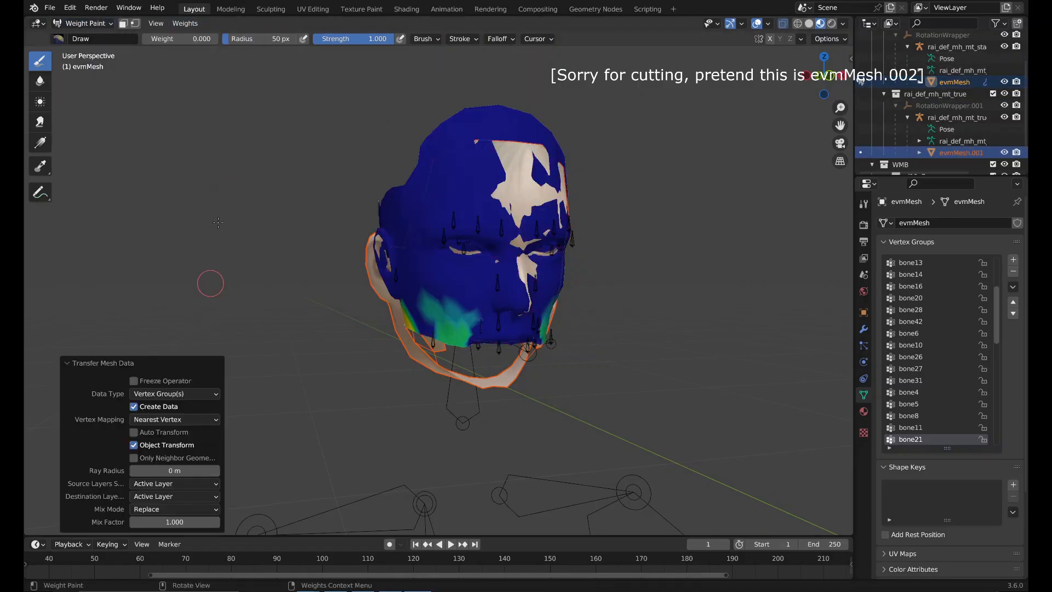
left_click(164, 470)
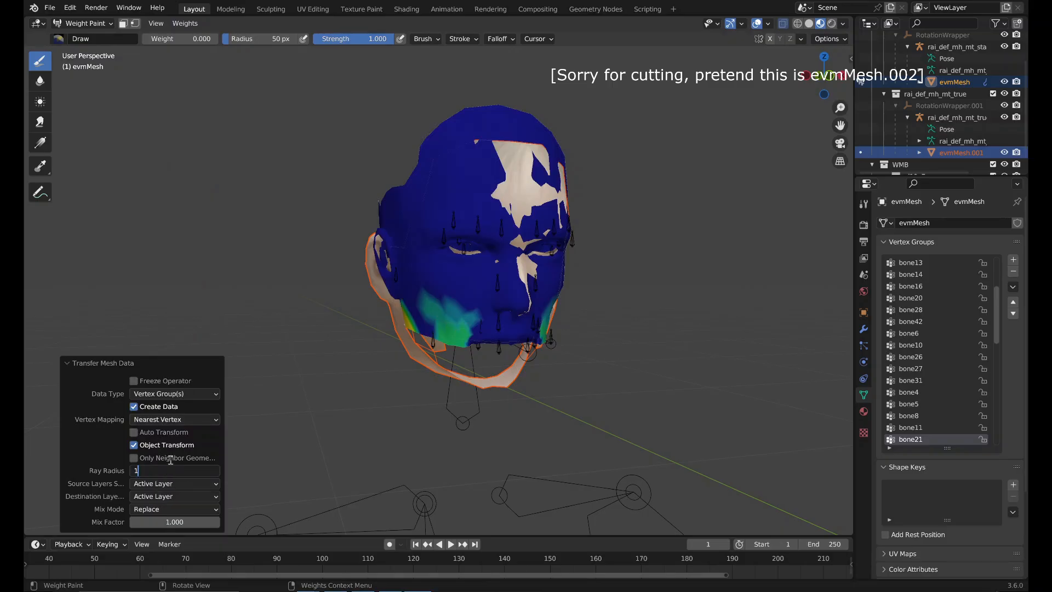
key("Return")
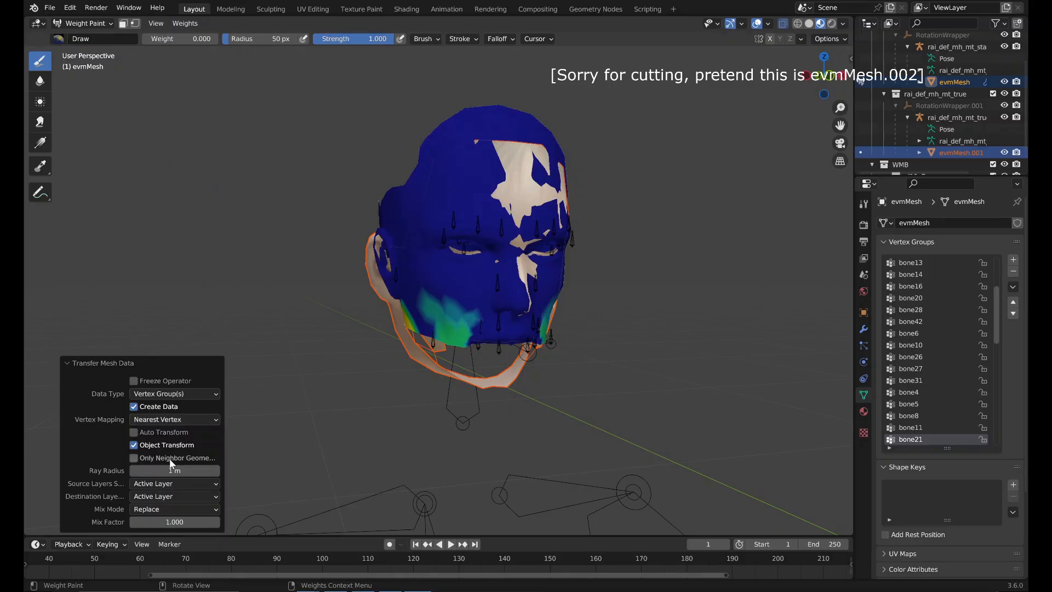
Set the weight transfer's source layers to By Name and its destination layers to All Layers.
left_click(182, 394)
left_click(182, 395)
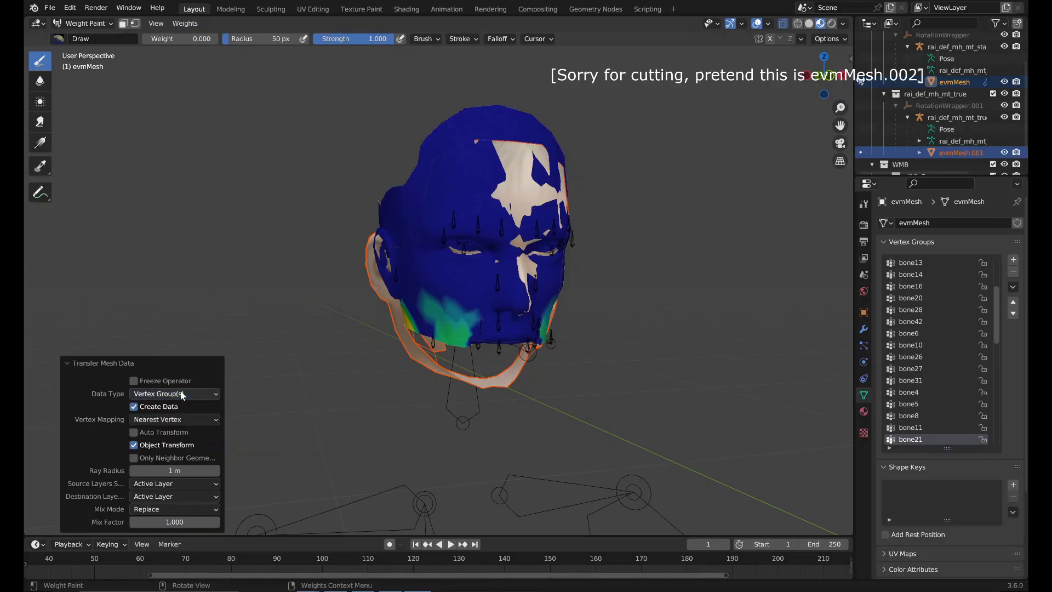
left_click(175, 419)
left_click(176, 420)
left_click(174, 487)
left_click(164, 508)
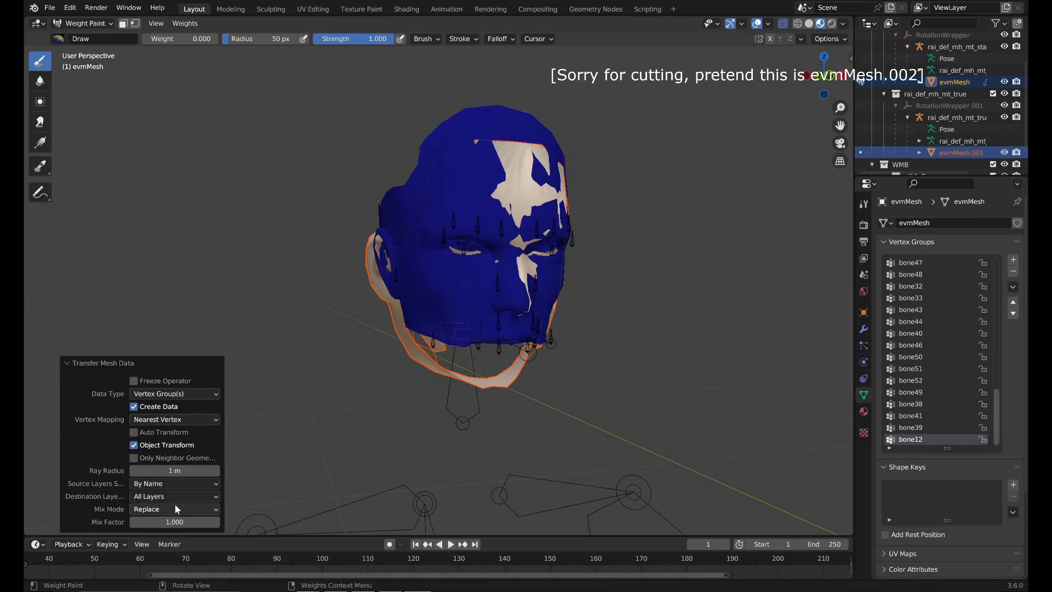
left_click(172, 498)
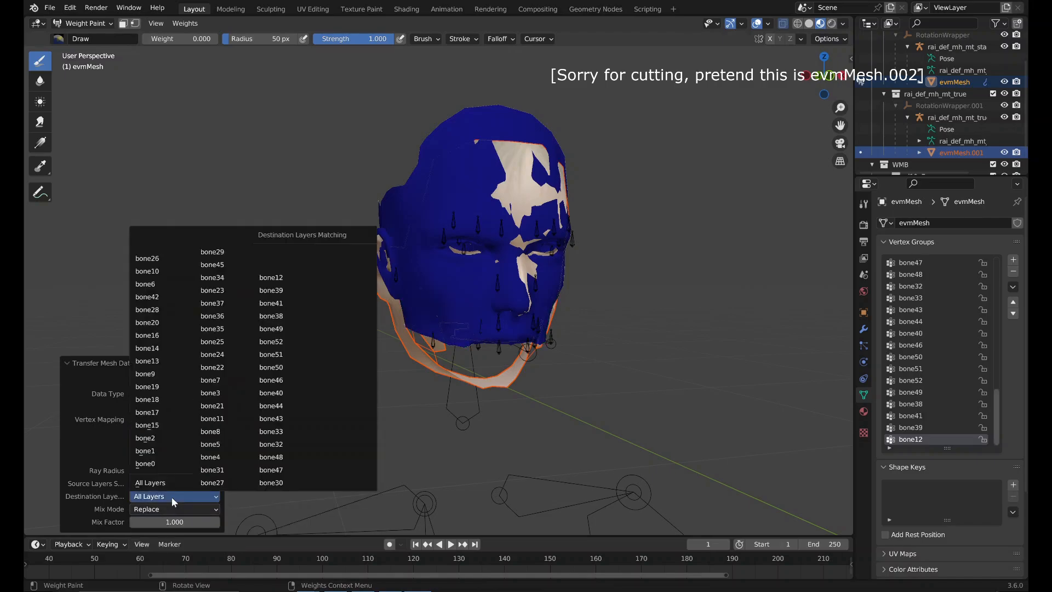
left_click(172, 496)
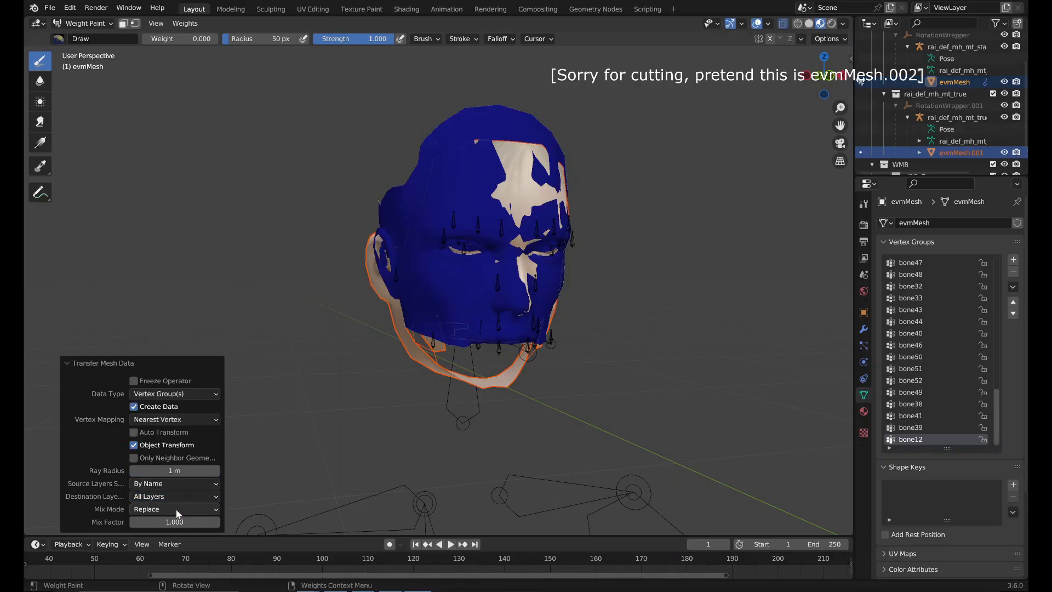
Inspect the transferred bone21 weights on evmMesh.002.
scroll(402, 395, "up", 2)
middle_click_drag(499, 344, 453, 340)
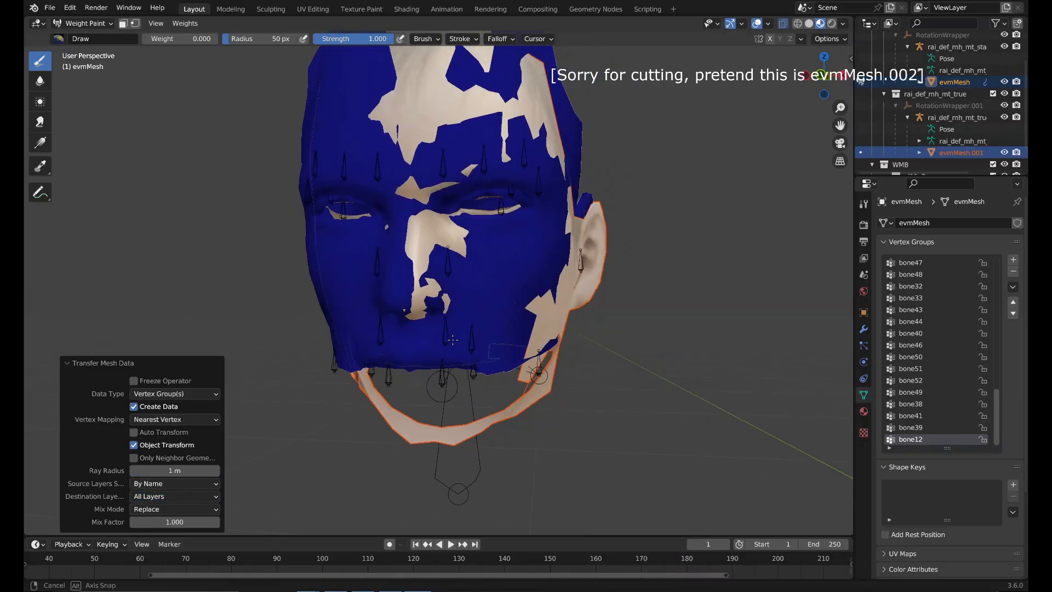
mouse_move(519, 329)
middle_mouse_down()
mouse_move(507, 336)
mouse_move(525, 343)
middle_mouse_up()
scroll(942, 334, "up", 8)
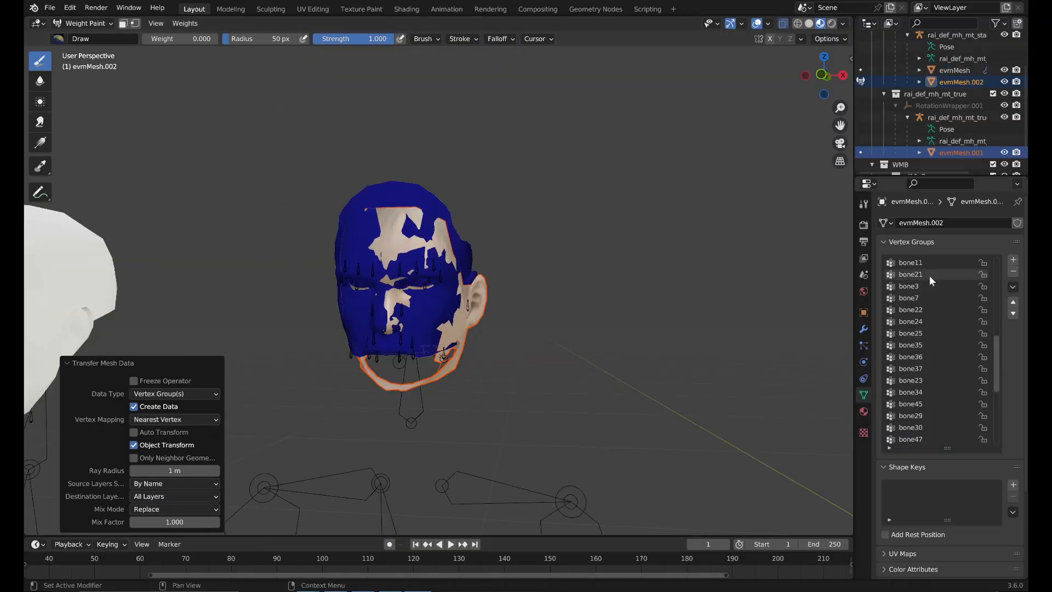
left_click(929, 275)
scroll(609, 335, "down", 7)
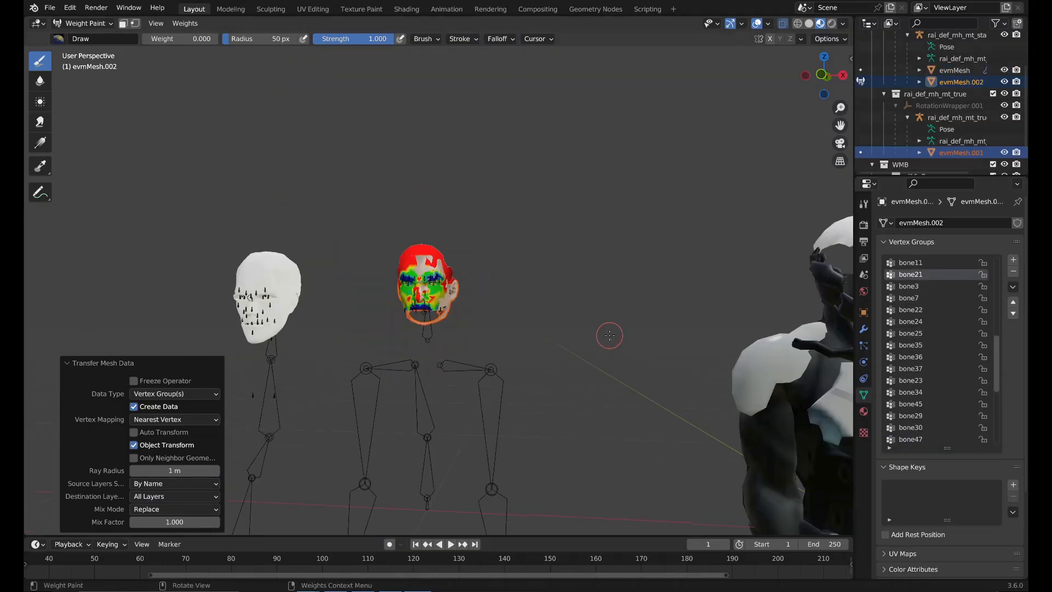
Move all vertices of evmMesh.002 by 1 m along X in Edit Mode, onto the body's head.
left_click(75, 25)
left_click(82, 37)
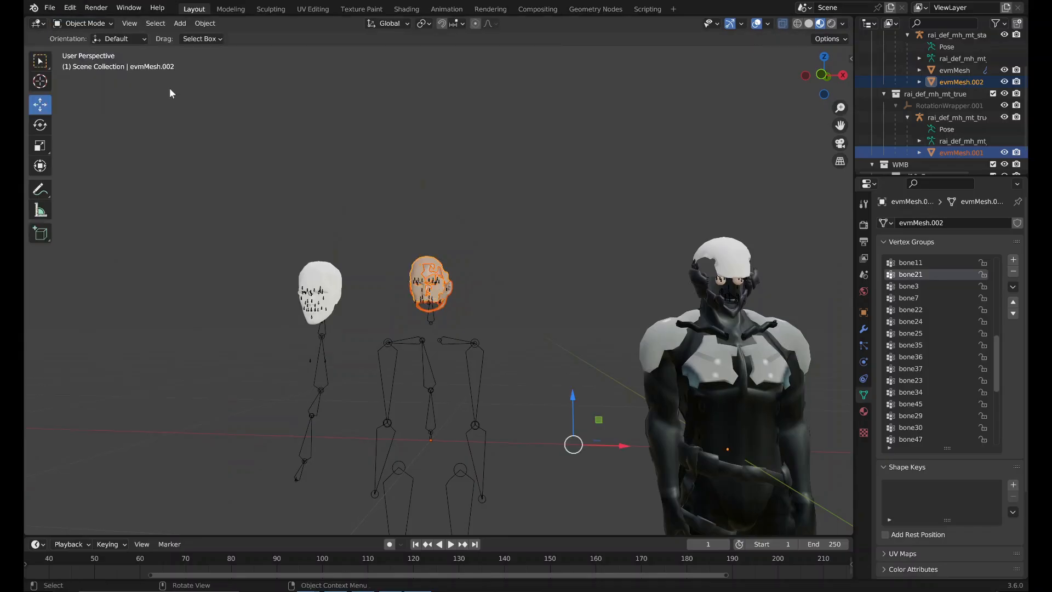
key("Tab")
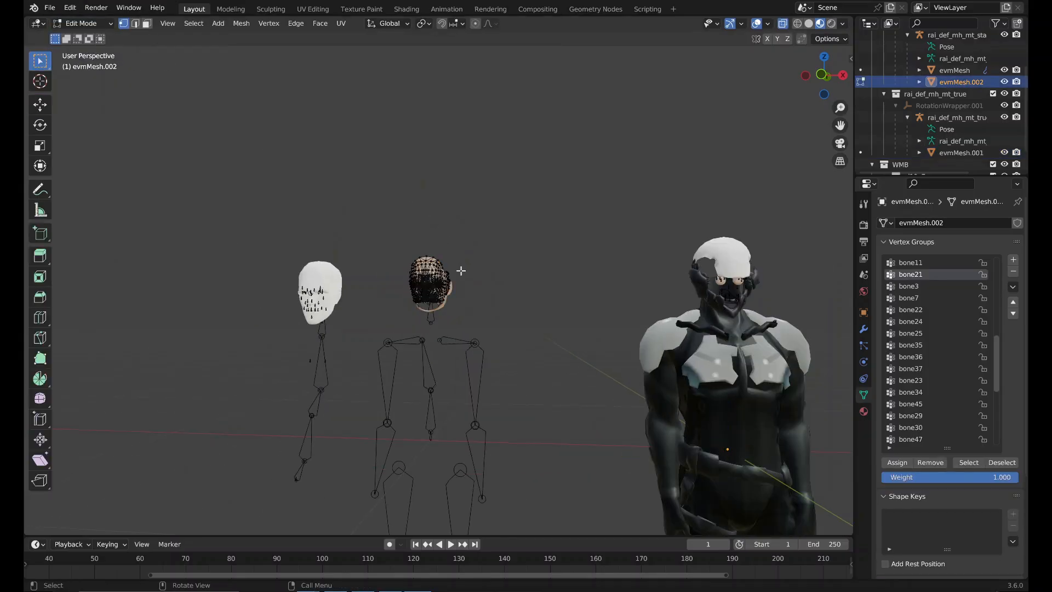
key("a")
scroll(460, 270, "down", 3)
key("g")
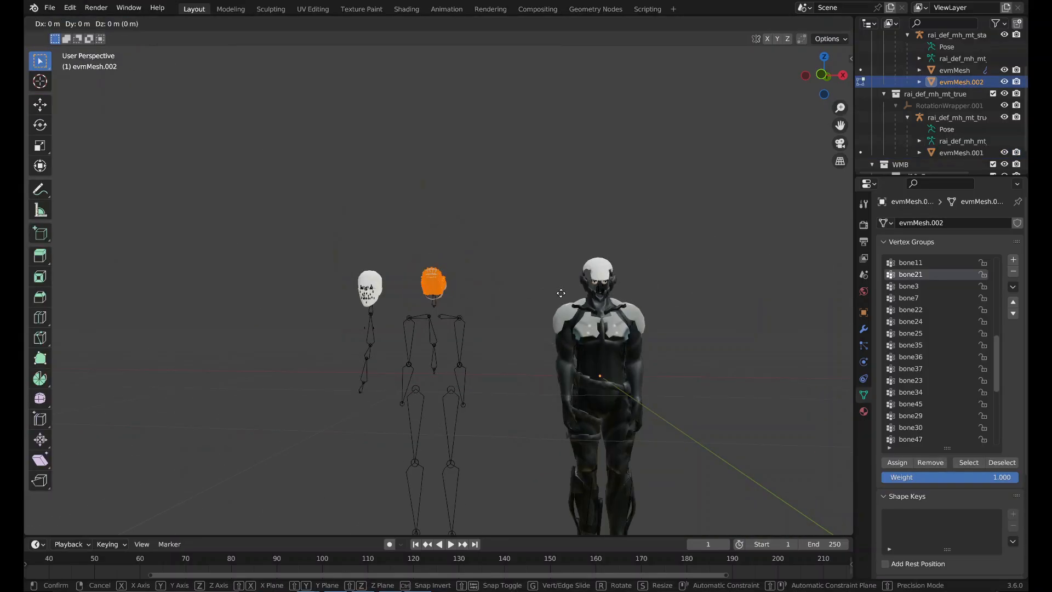
key("x")
key("1")
key("Return")
scroll(654, 298, "up", 3)
key("KP_Decimal")
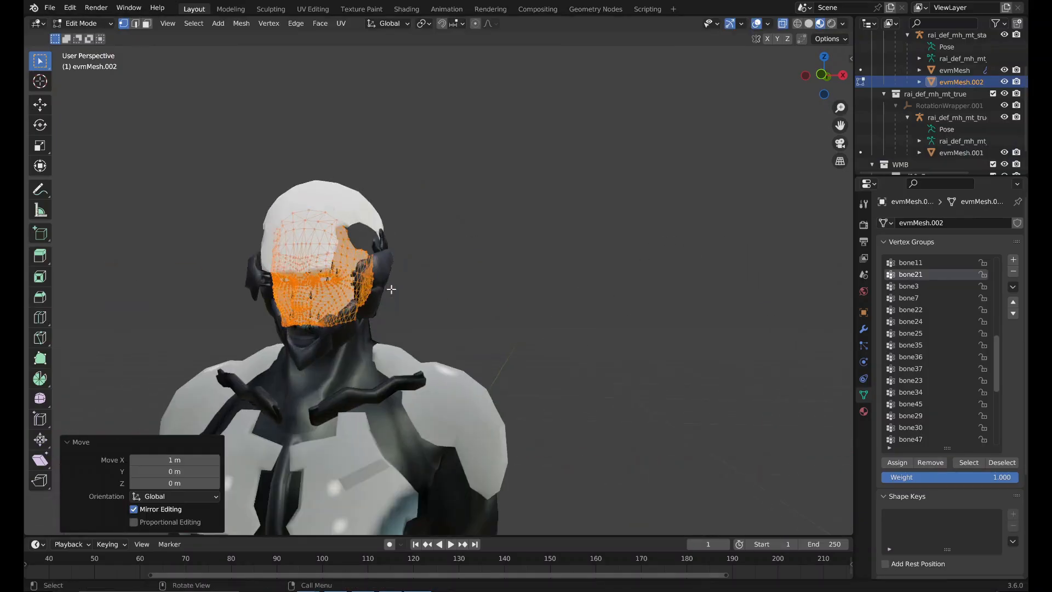
Return to Object Mode and join the separated face mesh back into evmMesh.
left_click(102, 25)
left_click(99, 37)
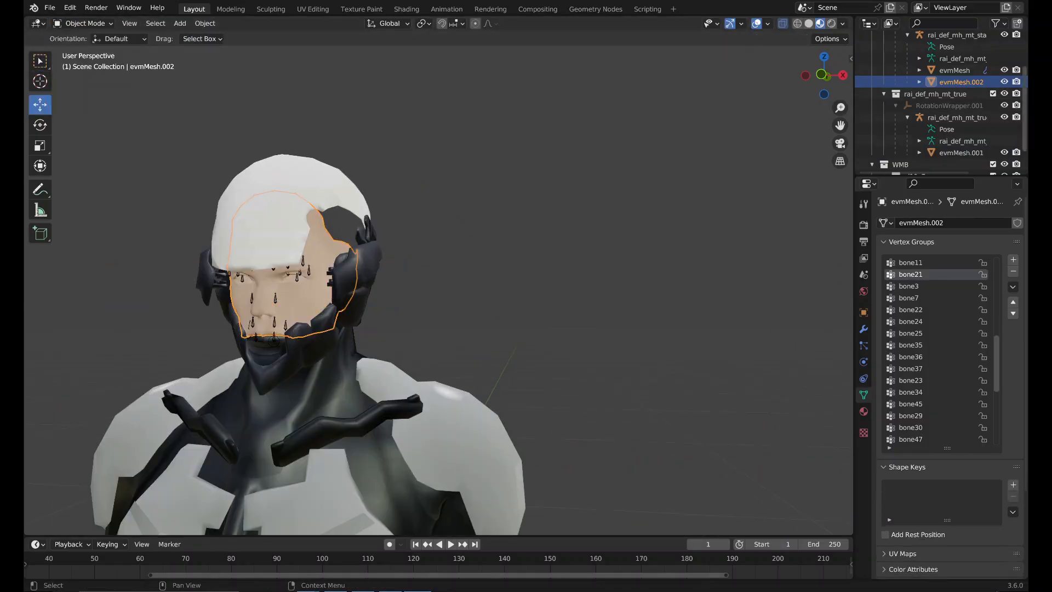
left_click(954, 70, "ctrl")
Switch the joined evmMesh to Weight Paint mode and inspect the bone21 weights around the face.
key("Tab")
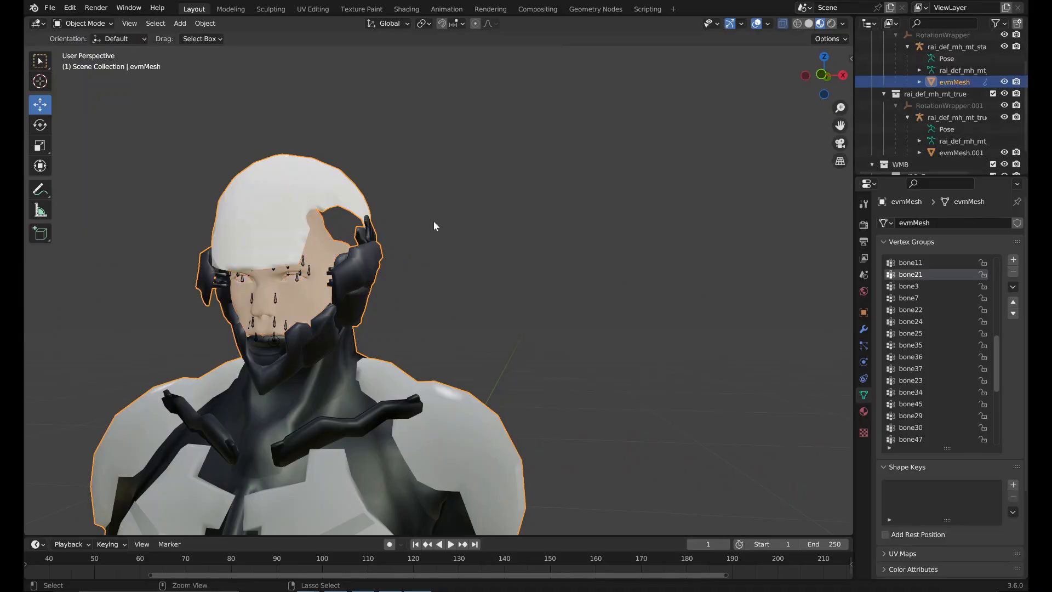
key("KP_Decimal")
left_click(88, 23)
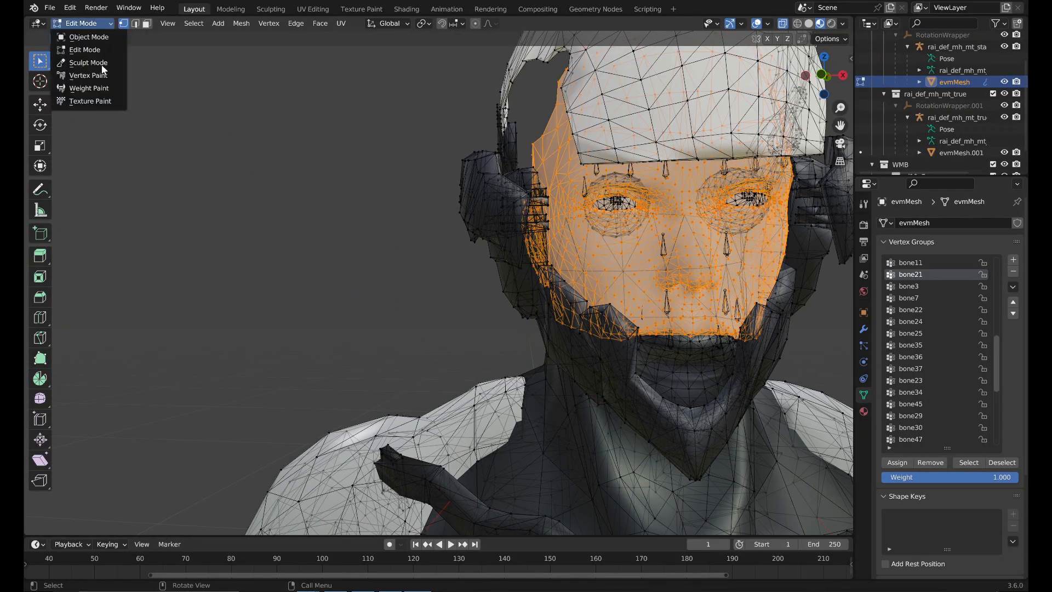
left_click(96, 85)
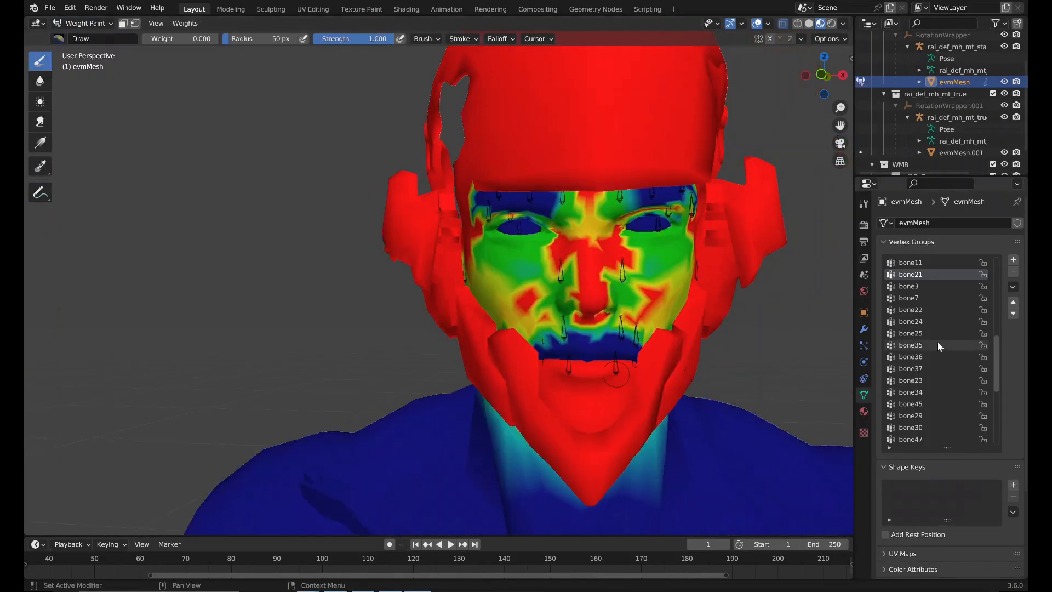
scroll(438, 343, "down", 3)
middle_click_drag(583, 363, 426, 342)
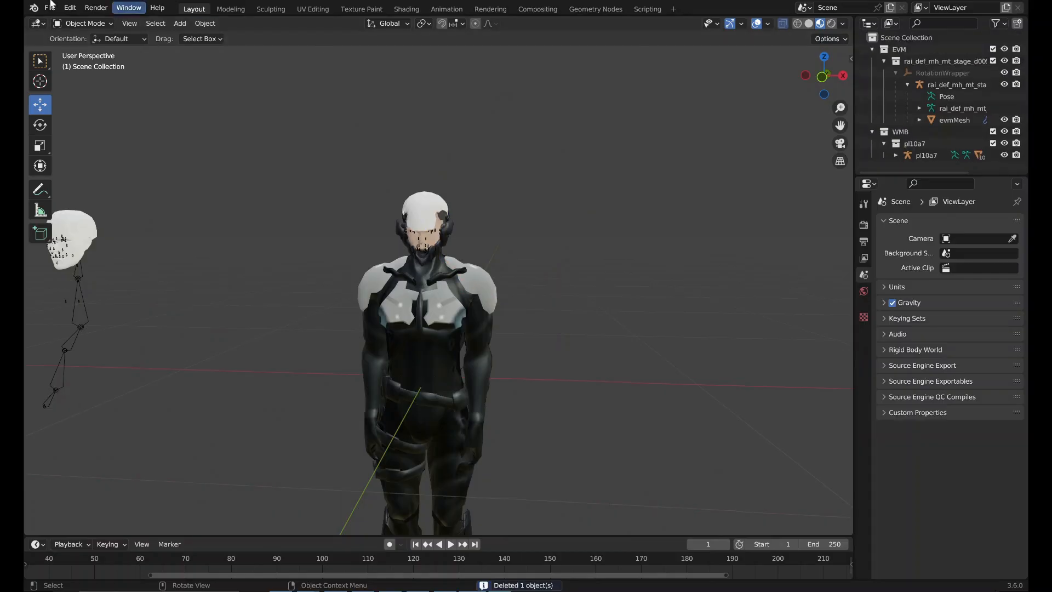
Import the rai_def_mh_mt_true reference face rig into the scene again.
left_click(49, 8)
mouse_move(70, 166)
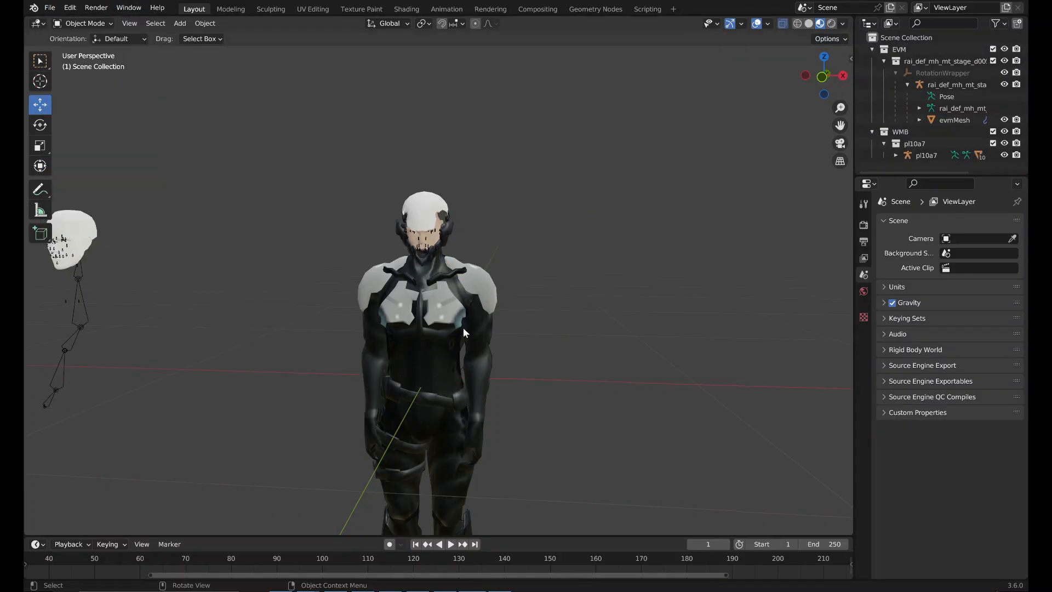
scroll(793, 233, "down", 2)
scroll(948, 136, "down", 2)
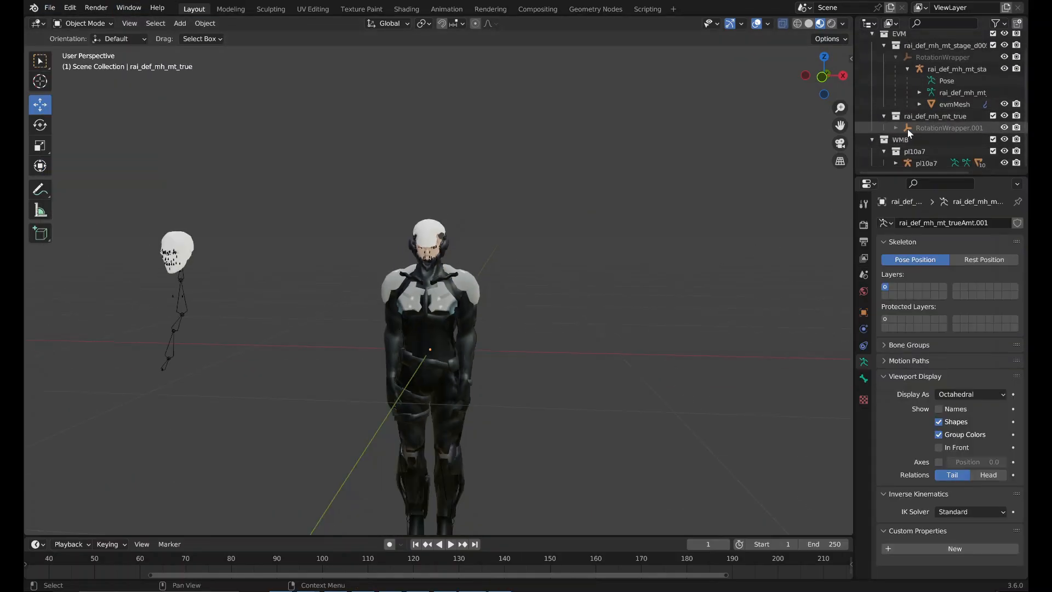
Move the newly imported rai_def_mh_mt_true reference rig -1 m along X, clear of the body.
left_click(896, 128)
left_click(922, 140)
key("g")
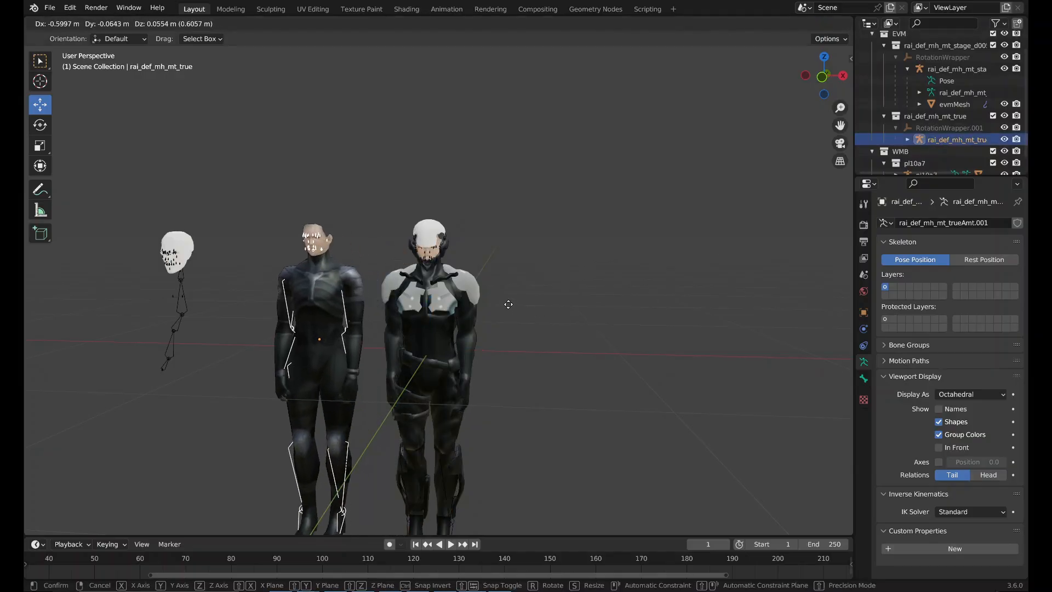
left_click(503, 303)
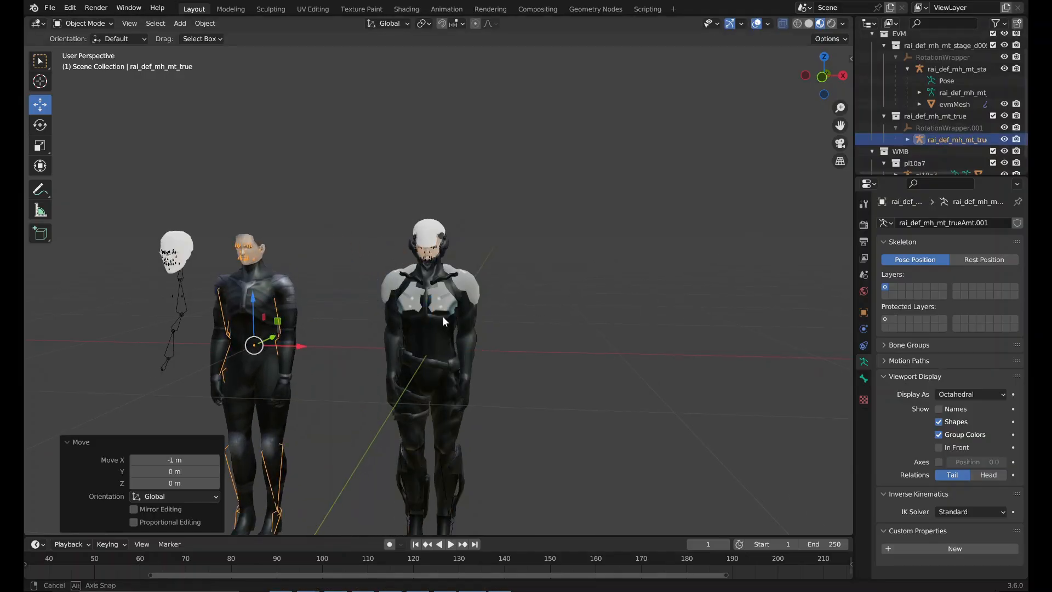
scroll(448, 318, "up", 4)
scroll(625, 338, "up", 3)
Remove the unneeded body material slots from the reference evmMesh.002 in Object Mode.
left_click(426, 333)
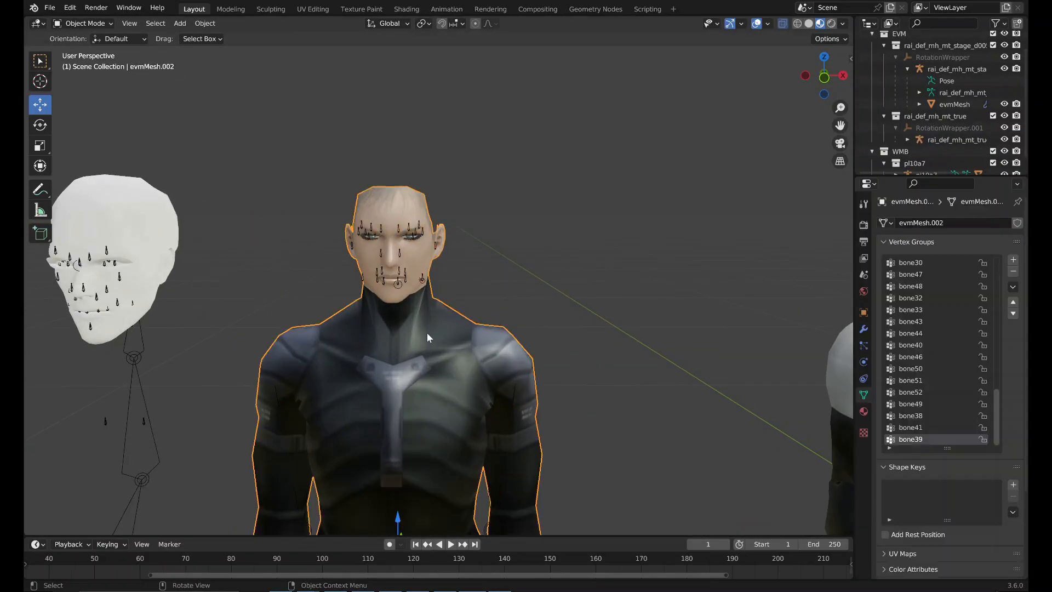
key("Tab")
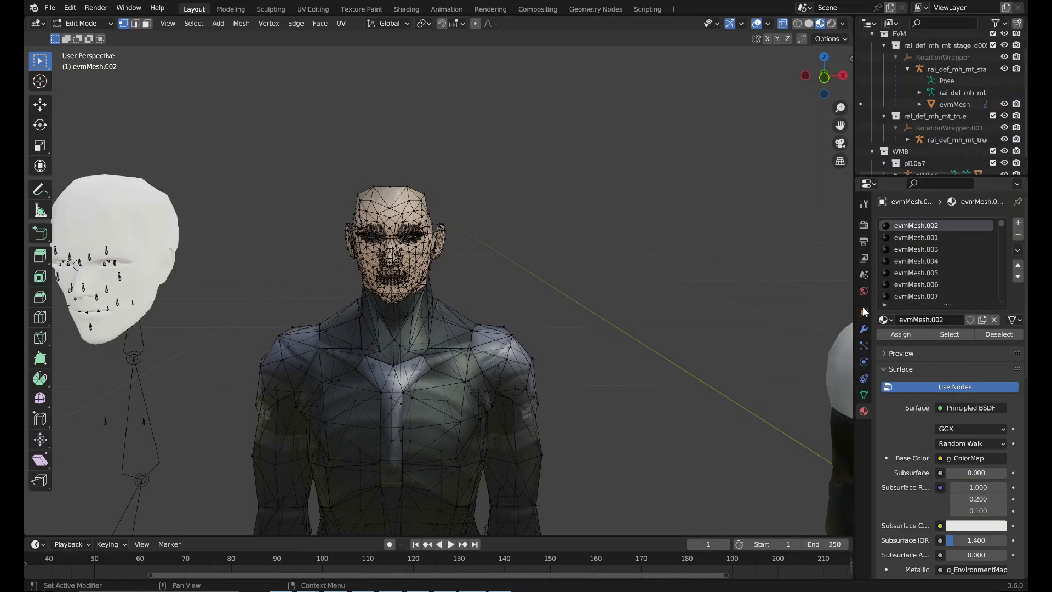
left_click(1018, 235)
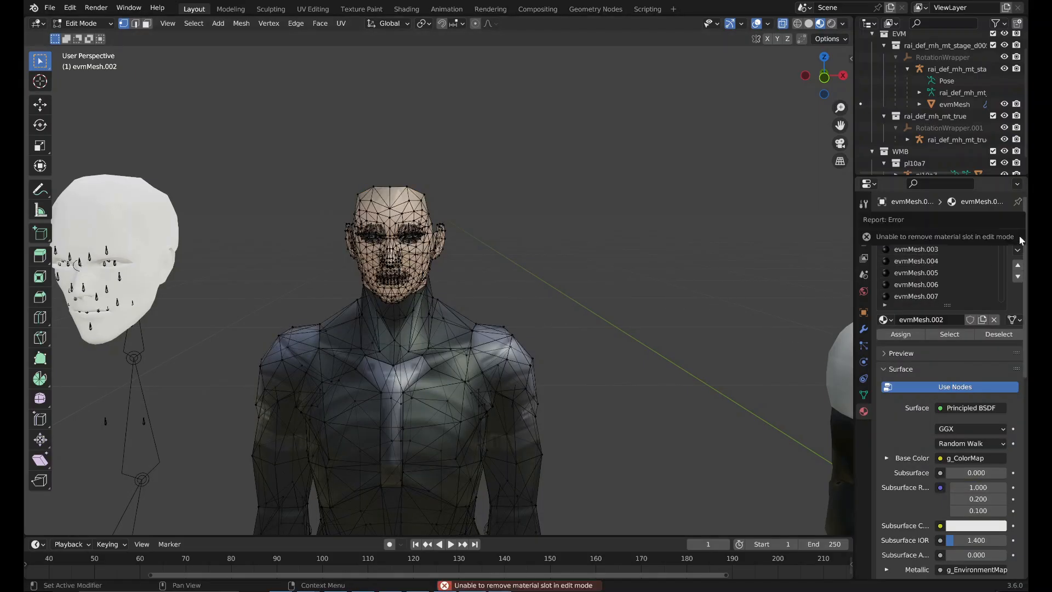
key("Tab")
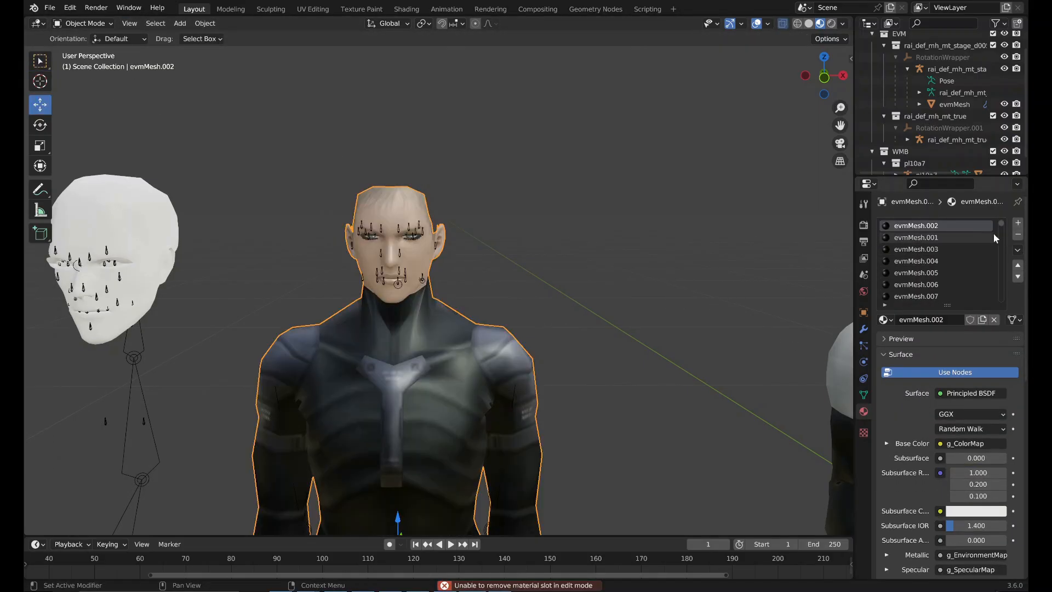
left_click(1018, 235)
left_click(1018, 235)
scroll(950, 270, "down", 3)
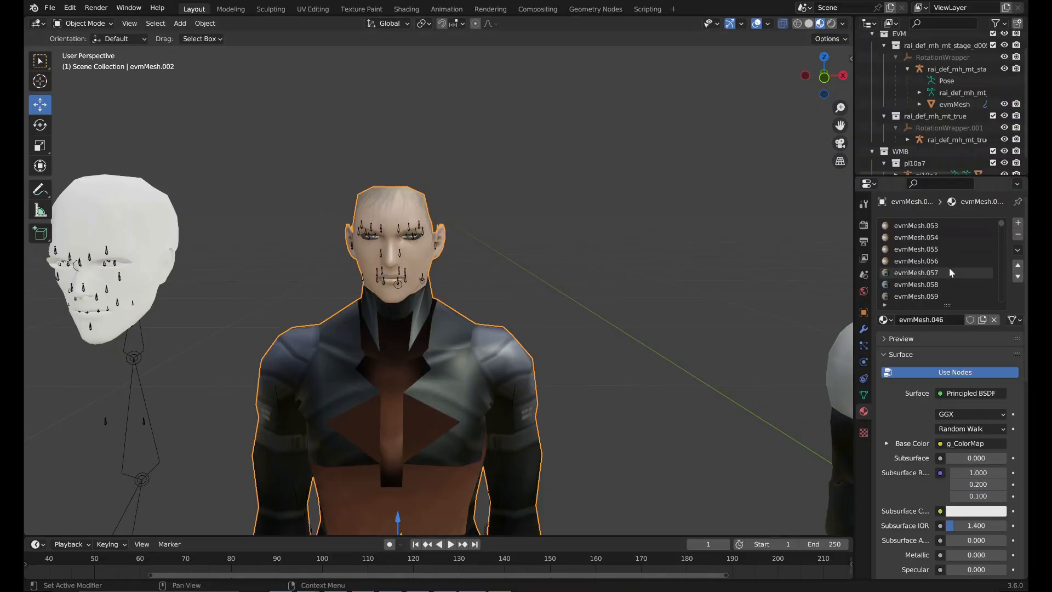
left_click(950, 239)
key("Tab")
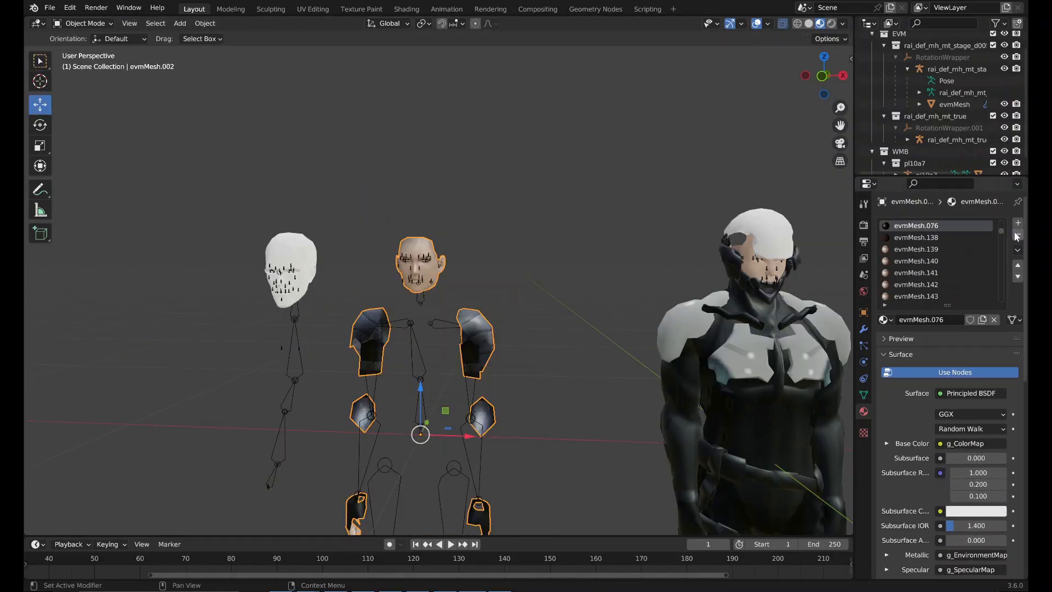
left_click(1018, 235)
left_click(1019, 236)
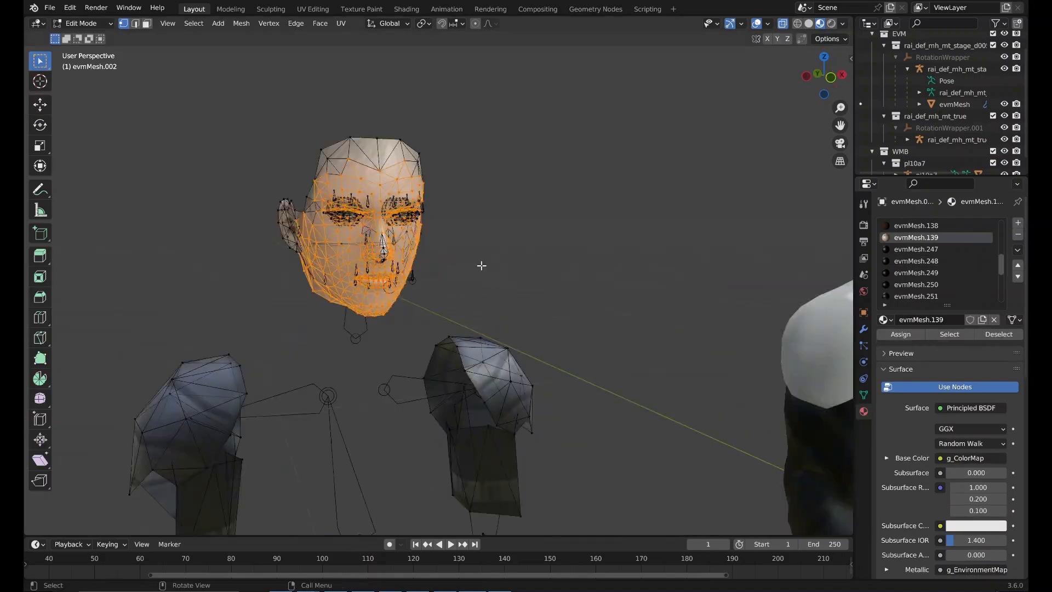
Delete all reference mesh geometry except the face assigned to material evmMesh.139.
key("a")
key("x")
left_click(481, 265)
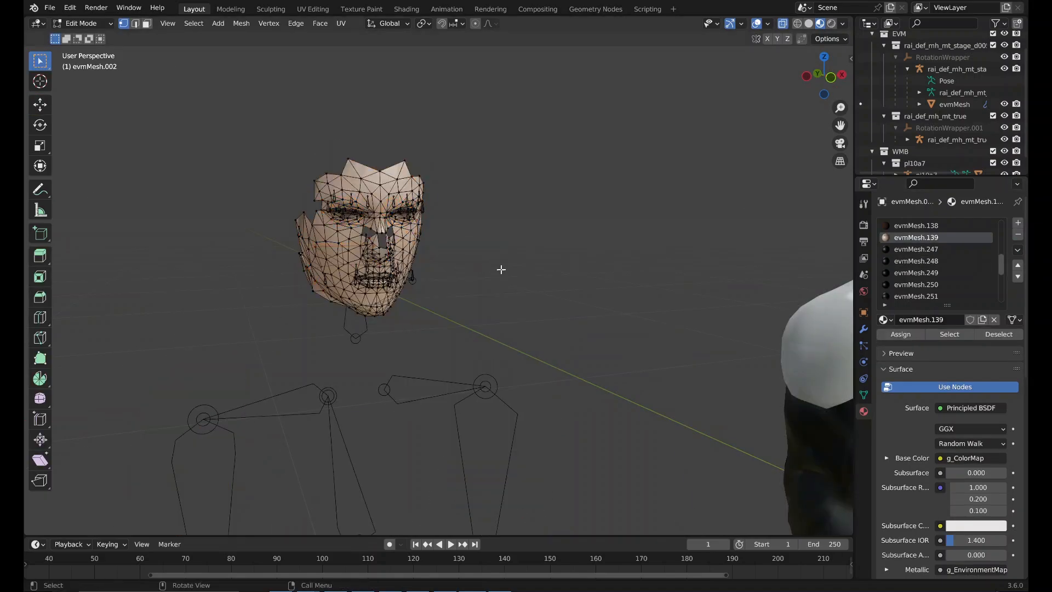
scroll(501, 269, "up", 3)
Select the upper-lip vertices of groups bone34, bone35 and bone36, delete the faces they form, and return to Object Mode.
left_click(864, 394)
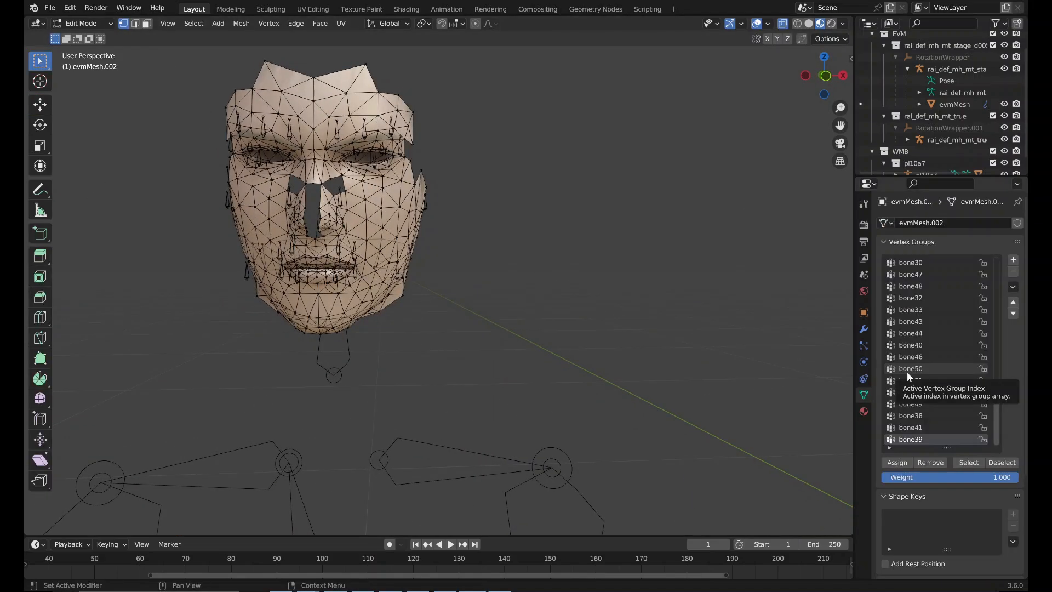
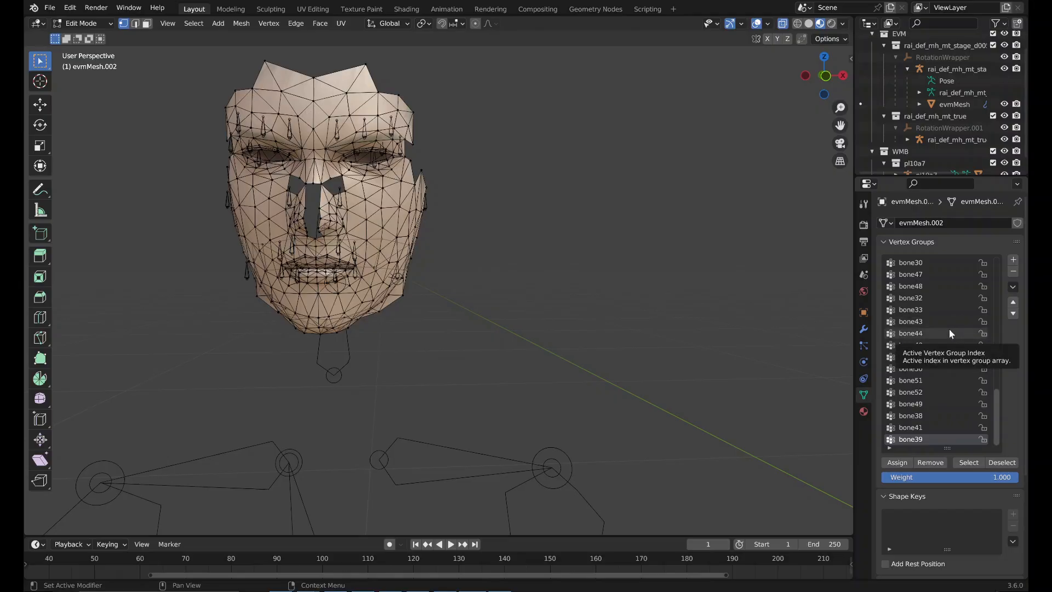
scroll(949, 329, "up", 3)
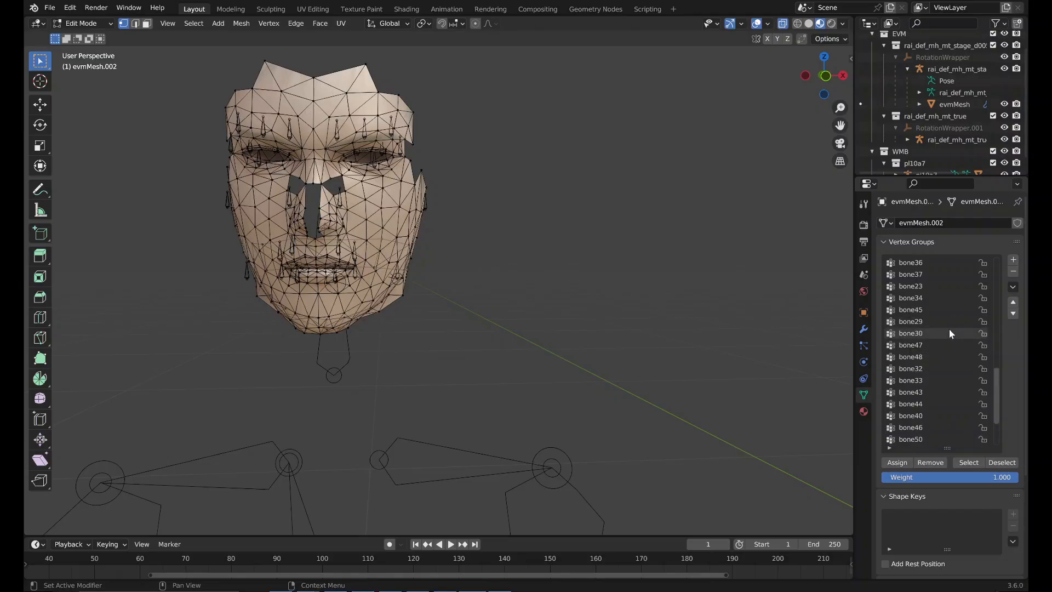
left_click(945, 300)
left_click(967, 462)
scroll(498, 315, "up", 6)
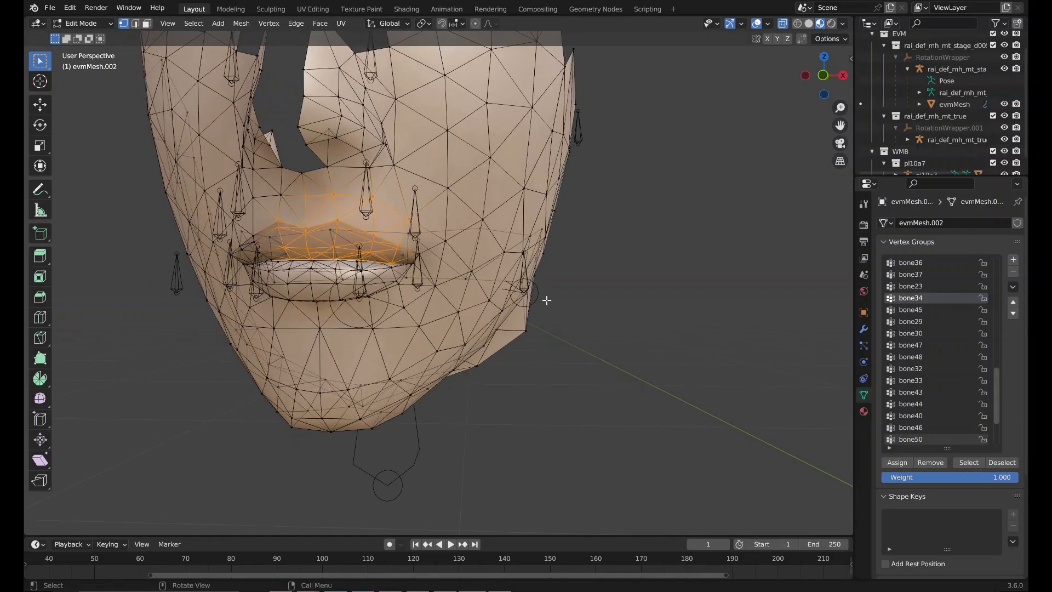
scroll(909, 318, "up", 2)
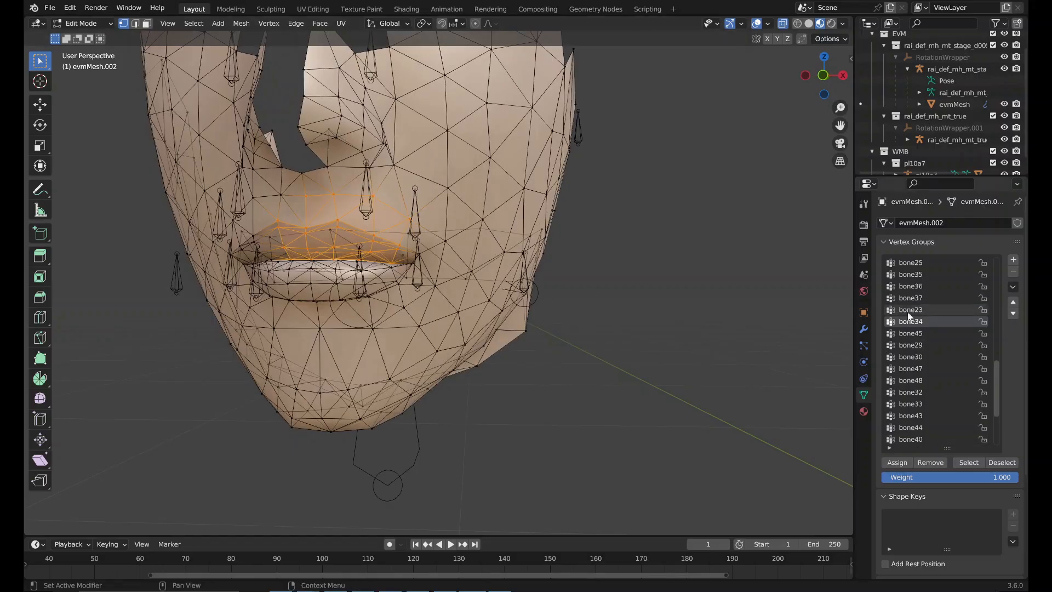
left_click(922, 294)
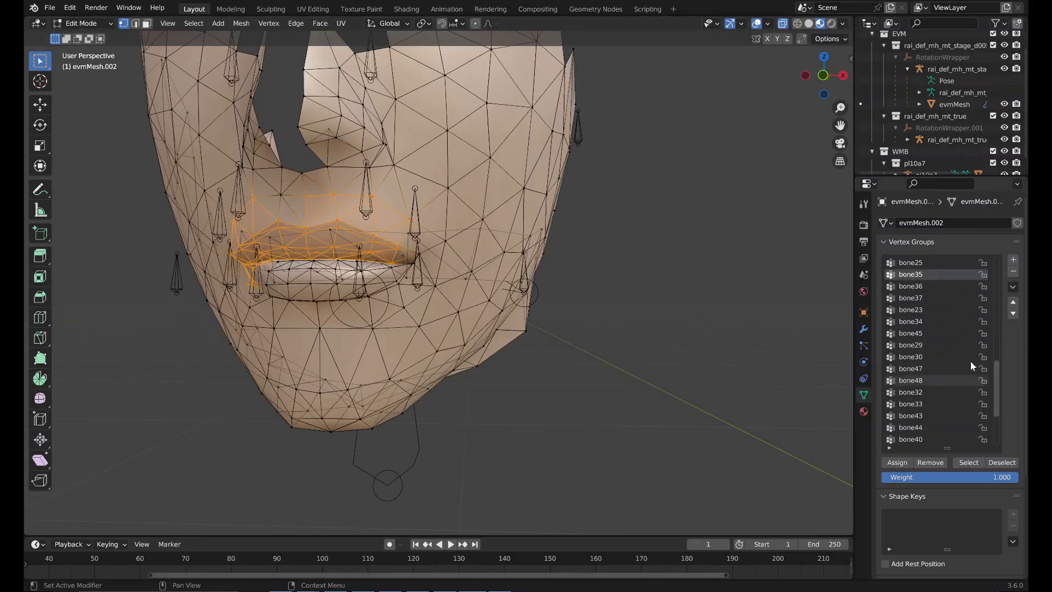
scroll(946, 312, "up", 3)
left_click(946, 321)
left_click(970, 464)
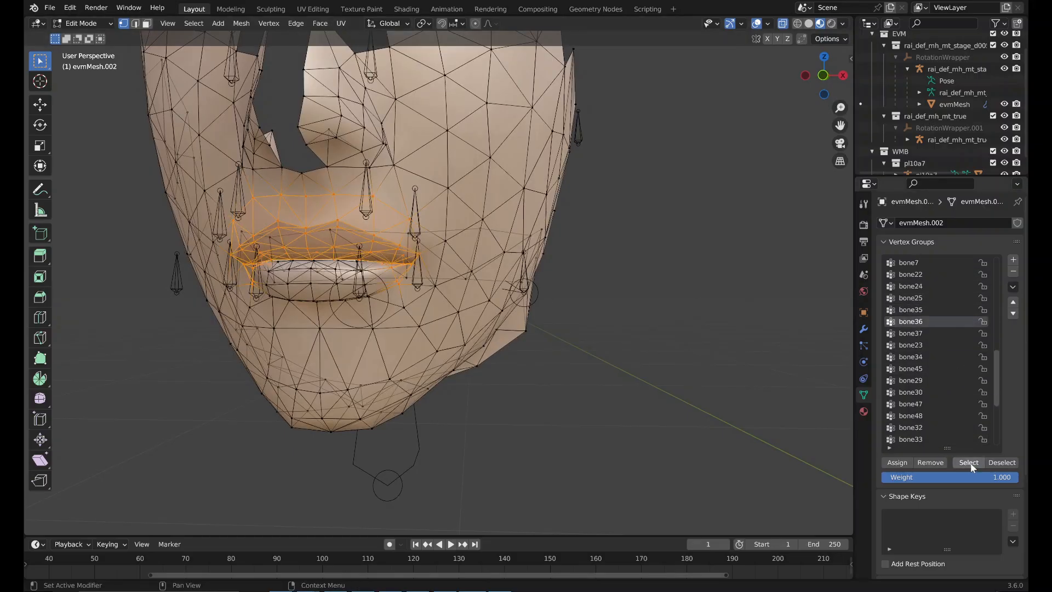
middle_click_drag(493, 354, 459, 366)
key("3")
key("h")
key("Tab")
Select the linked lower-jaw piece of evmMesh in Edit Mode and move it -1 m along X onto the reference face.
scroll(514, 354, "down", 3)
left_click(205, 24)
scroll(459, 366, "down", 8)
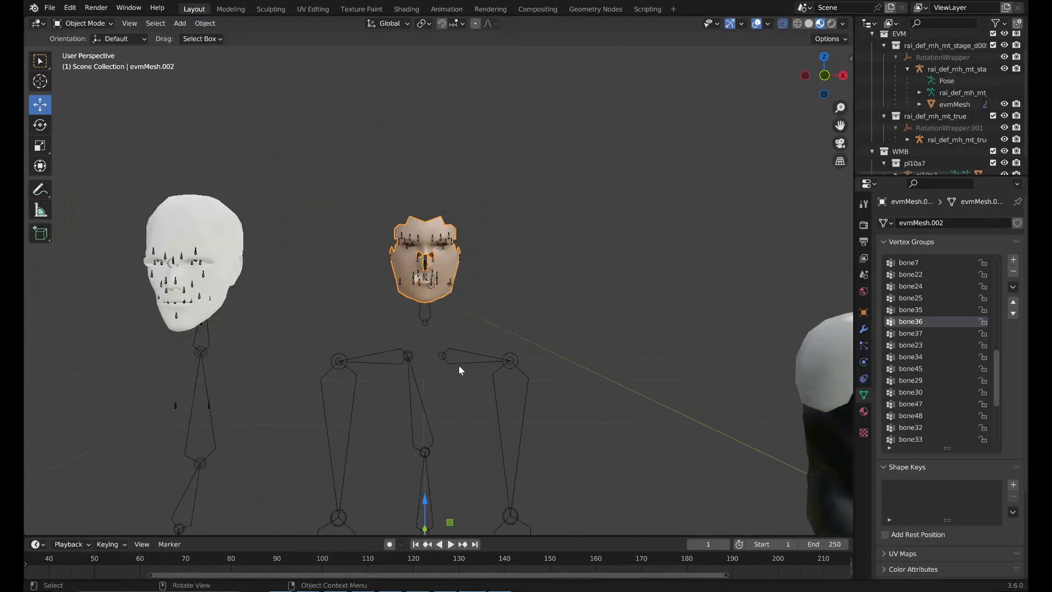
middle_click_drag(590, 326, 163, 339, "shift")
left_click(490, 287)
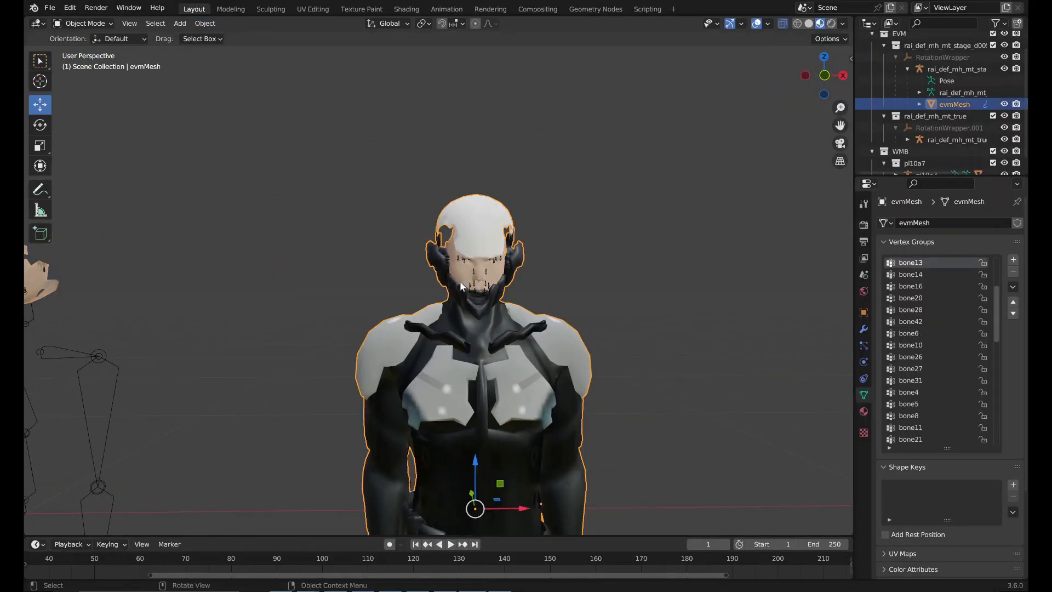
key("Tab")
scroll(460, 282, "up", 5)
key("alt+a")
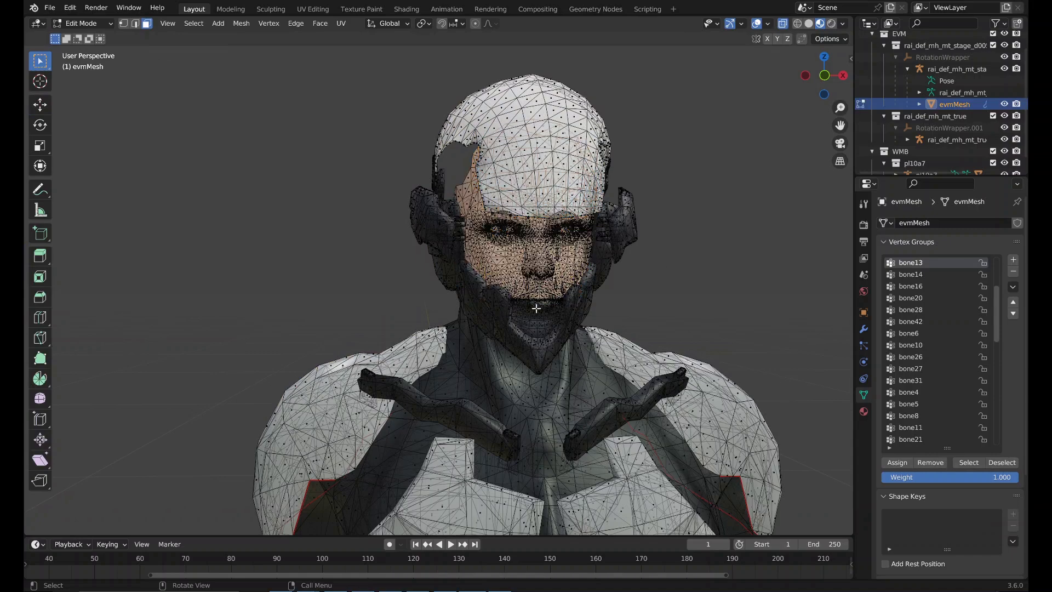
key("l")
left_click(781, 27)
scroll(691, 220, "down", 4)
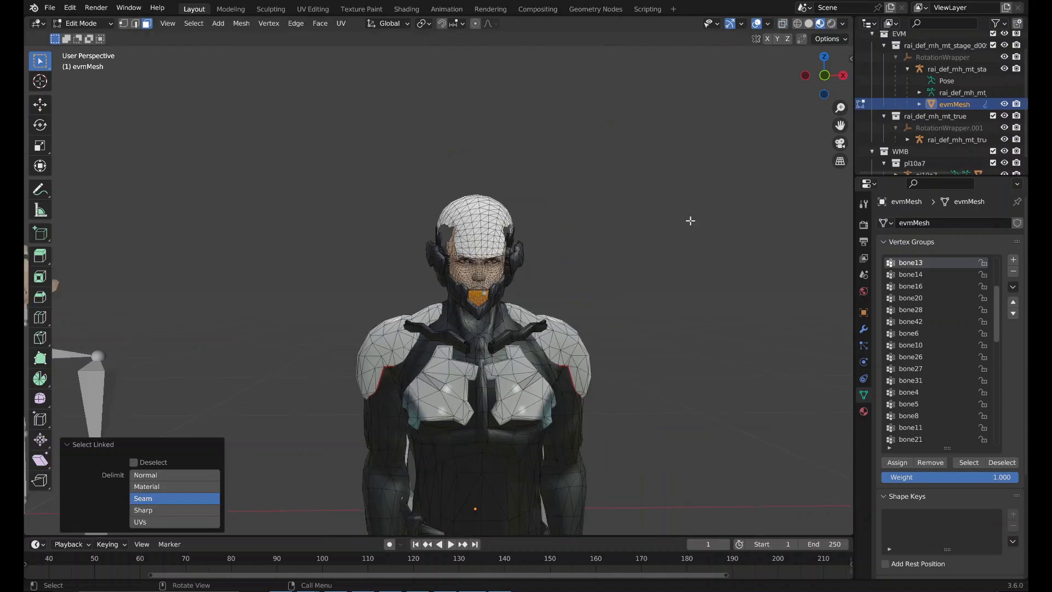
key("g")
left_click(230, 345, "ctrl")
middle_click_drag(230, 345, 462, 302)
scroll(525, 293, "up", 3)
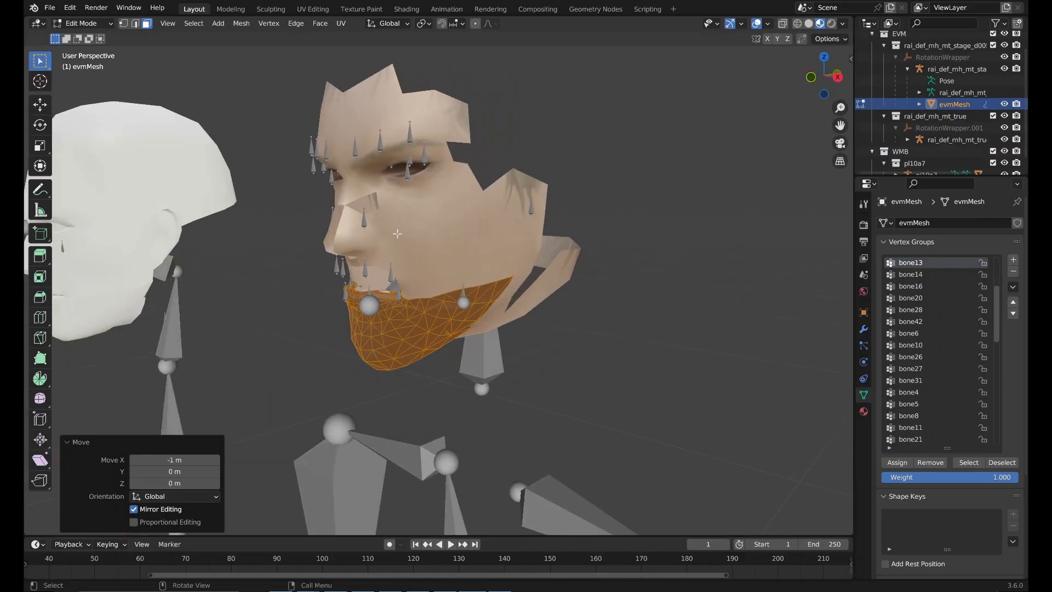
Separate the selected lower-jaw piece from evmMesh into its own object and return to Object Mode.
left_click(68, 24)
left_click(87, 25)
right_click(382, 295)
key("1")
right_click(450, 296)
mouse_move(458, 525)
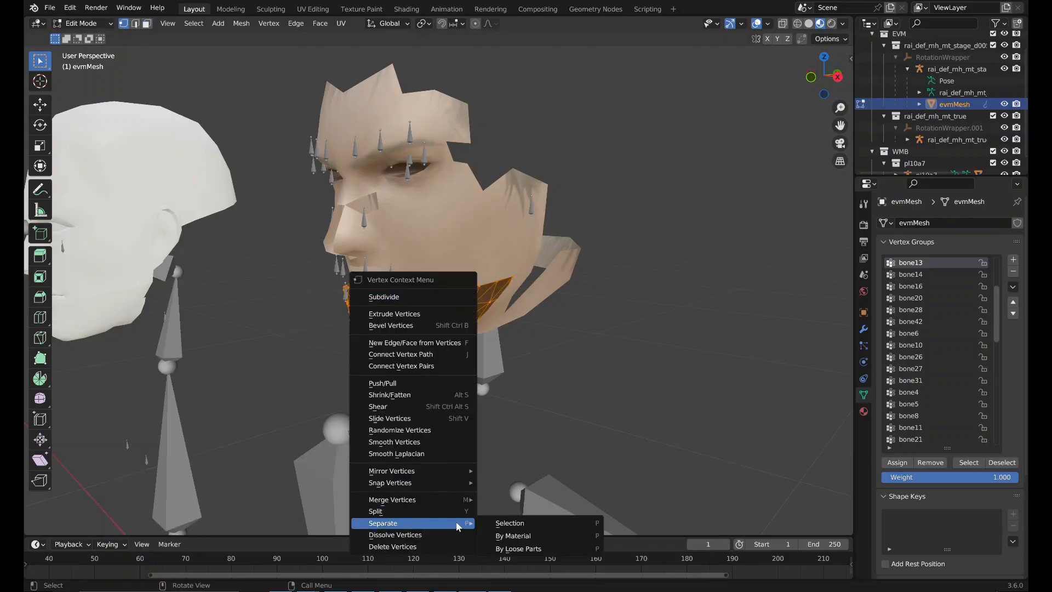
left_click(491, 523)
left_click(82, 23)
left_click(85, 37)
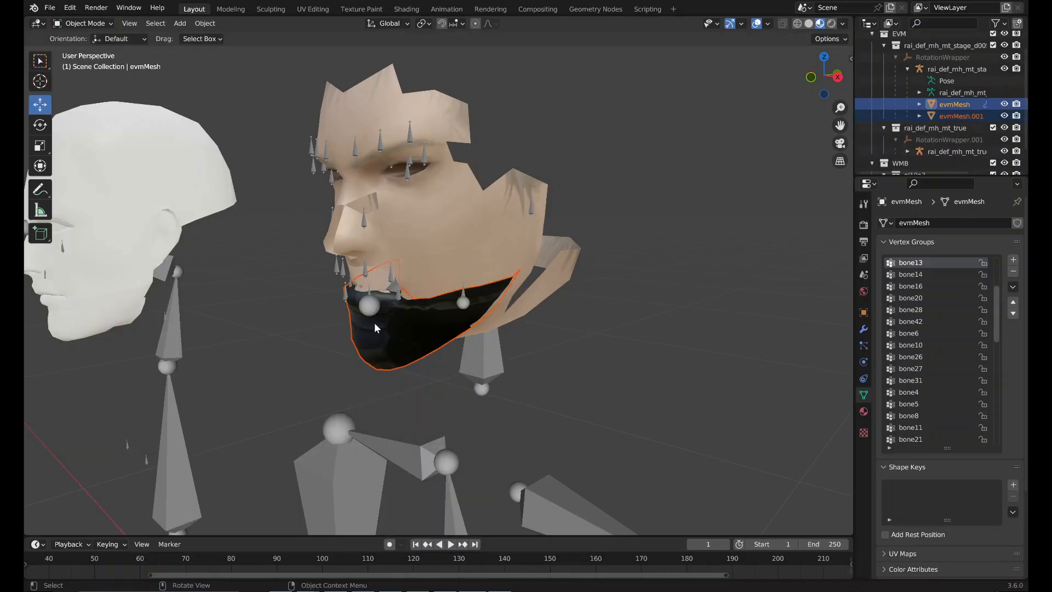
Merge the reference face's vertices by distance at 0.0001 m, and return evmMesh.002 to Object Mode.
left_click(375, 328)
left_click(438, 256)
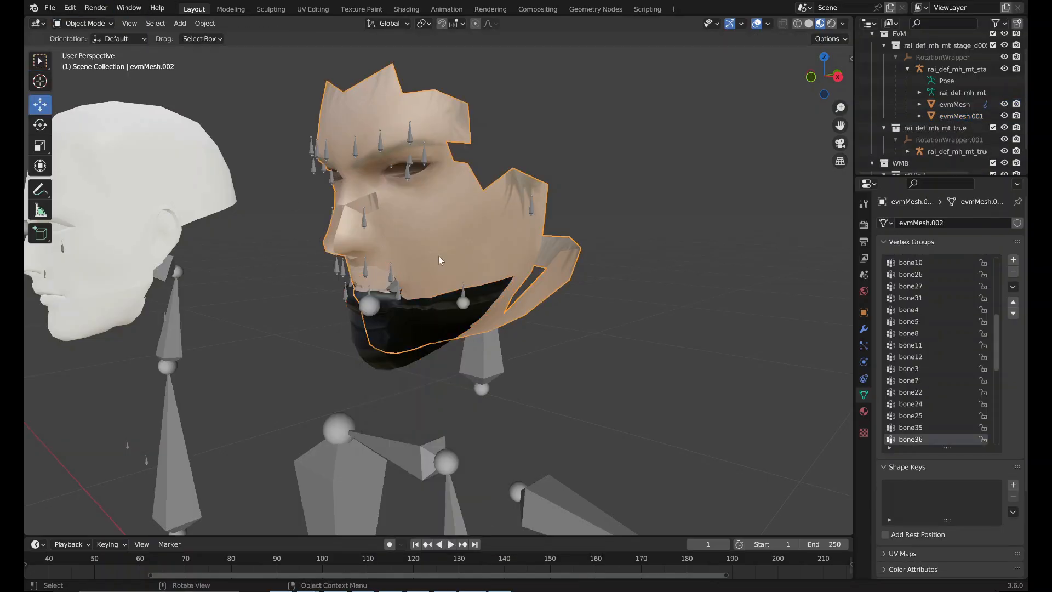
key("Tab")
middle_click_drag(439, 255, 490, 241)
right_click(490, 241)
mouse_move(465, 440)
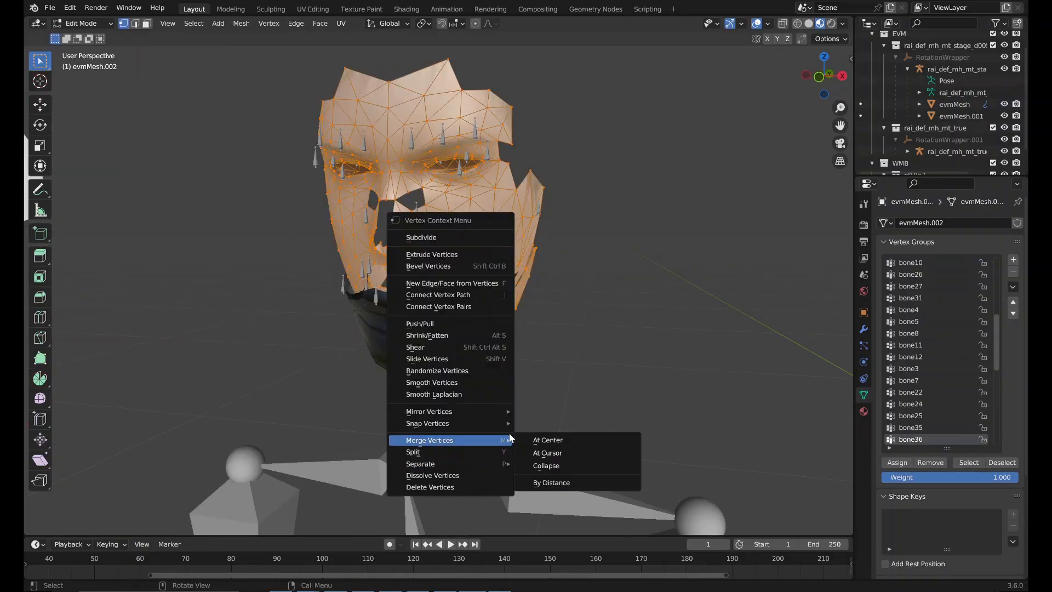
left_click(539, 487)
right_click(484, 356)
mouse_move(485, 357)
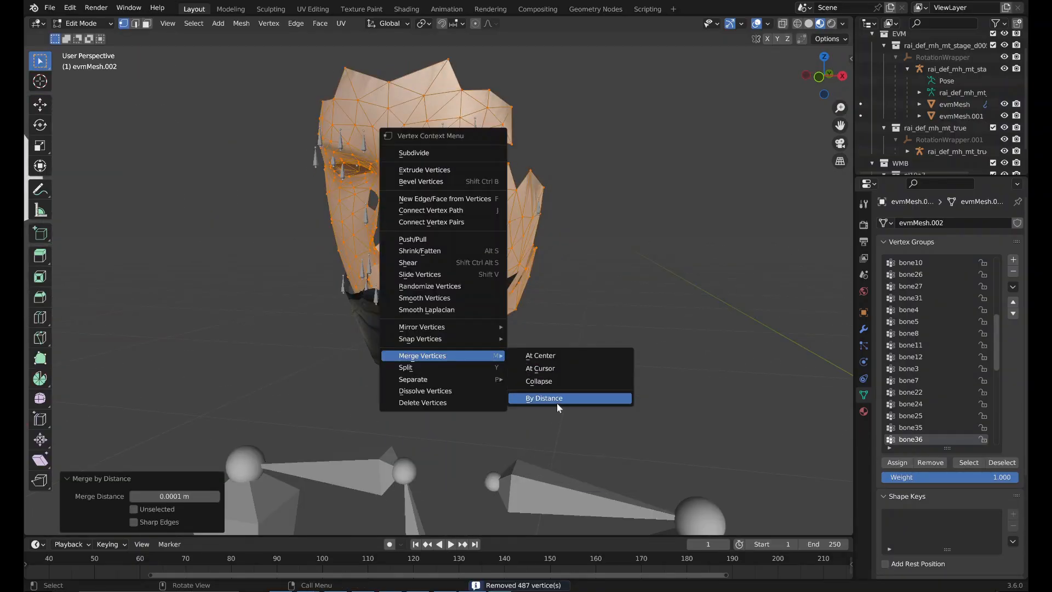
left_click(556, 402)
right_click(527, 360)
middle_click_drag(487, 196, 537, 192)
key("Tab")
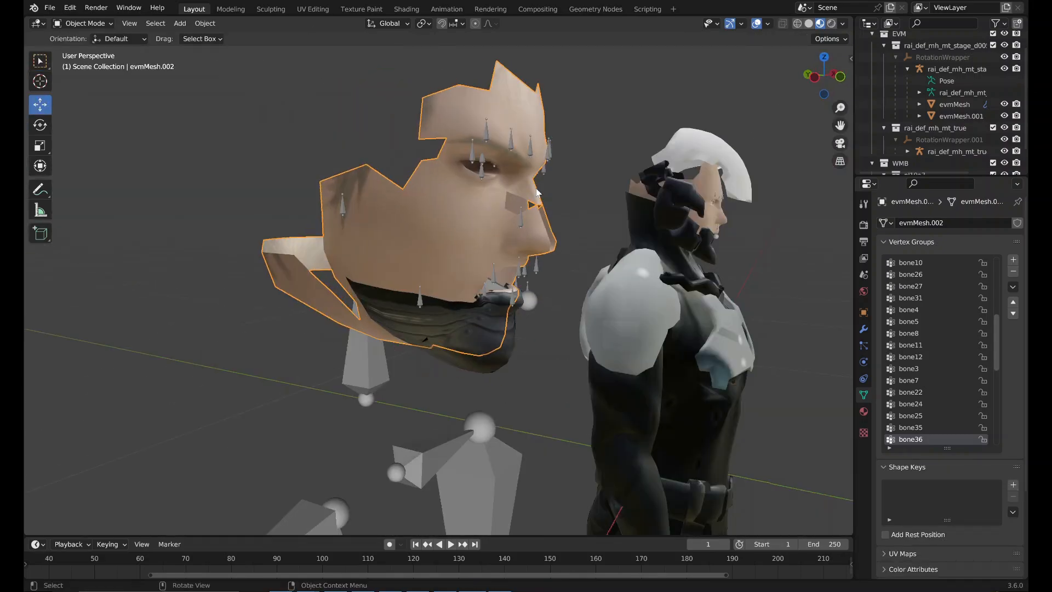
Transfer weights from the reference face to the separated jaw, evmMesh.001, in Weight Paint mode.
left_click(492, 361)
left_click(83, 23)
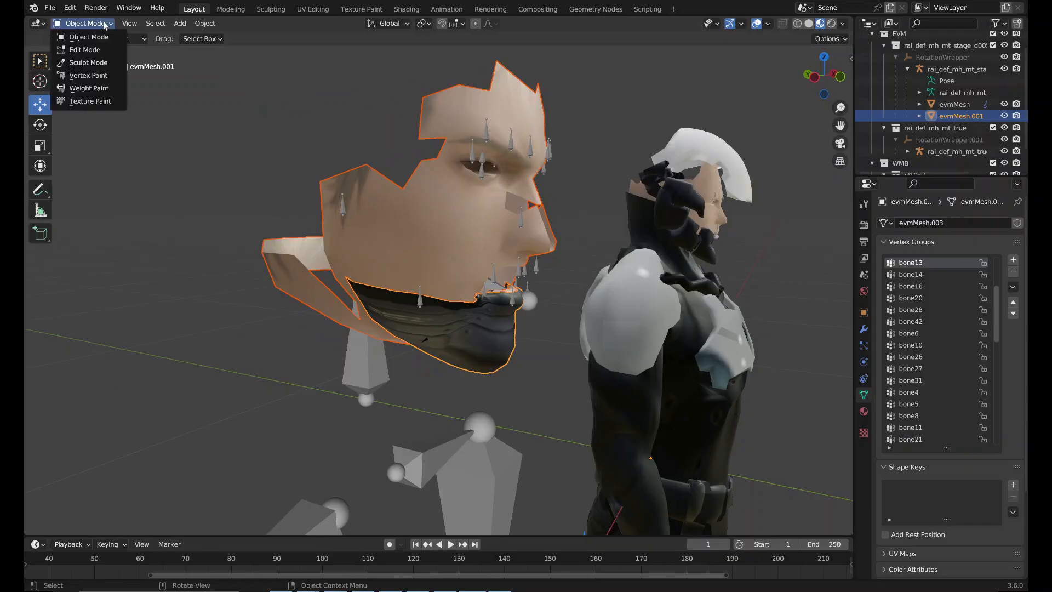
left_click(87, 89)
left_click(185, 23)
left_click(208, 171)
Set the weight transfer's ray radius to 1 m and match its source layers By Name.
middle_click_drag(219, 169, 115, 151)
scroll(123, 165, "up", 2)
left_click(173, 471)
type("1")
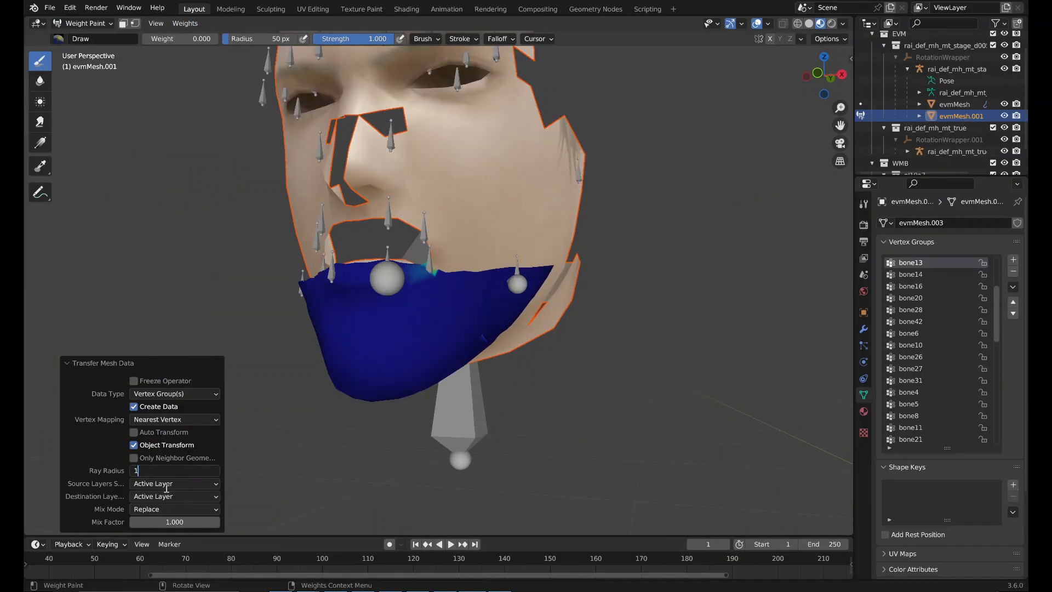
key("Return")
left_click(156, 485)
left_click(149, 510)
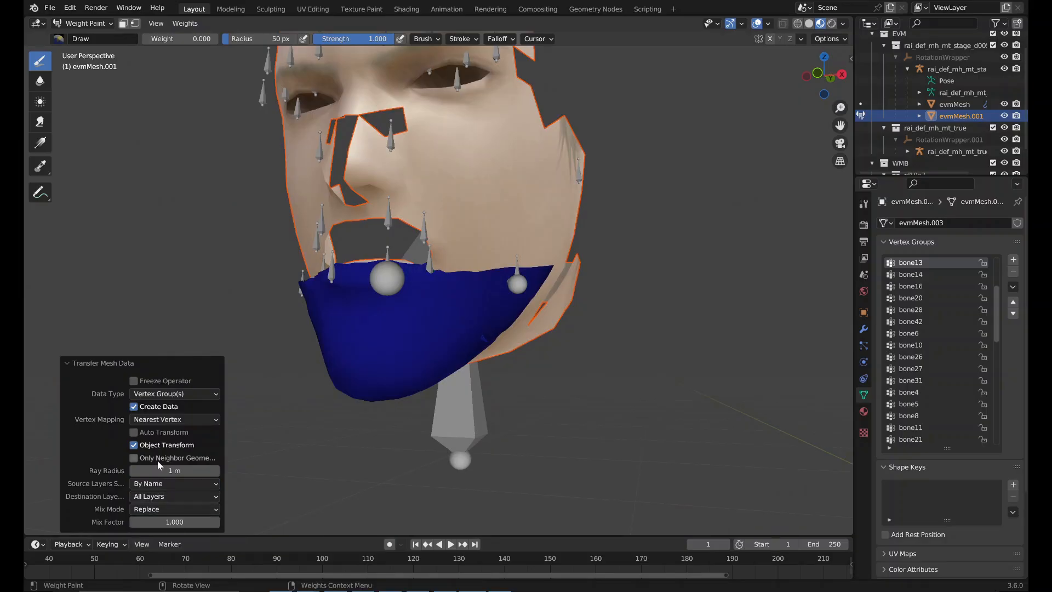
Inspect the transferred bone22 and bone24 weights on the lower jaw.
middle_click_drag(278, 374, 306, 385)
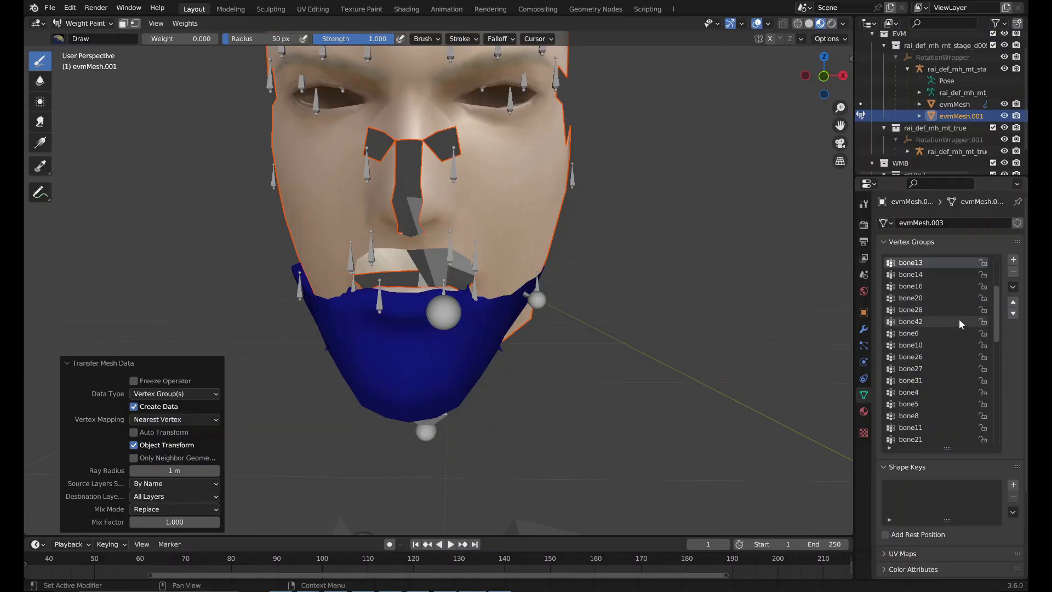
scroll(958, 323, "up", 4)
scroll(958, 319, "down", 9)
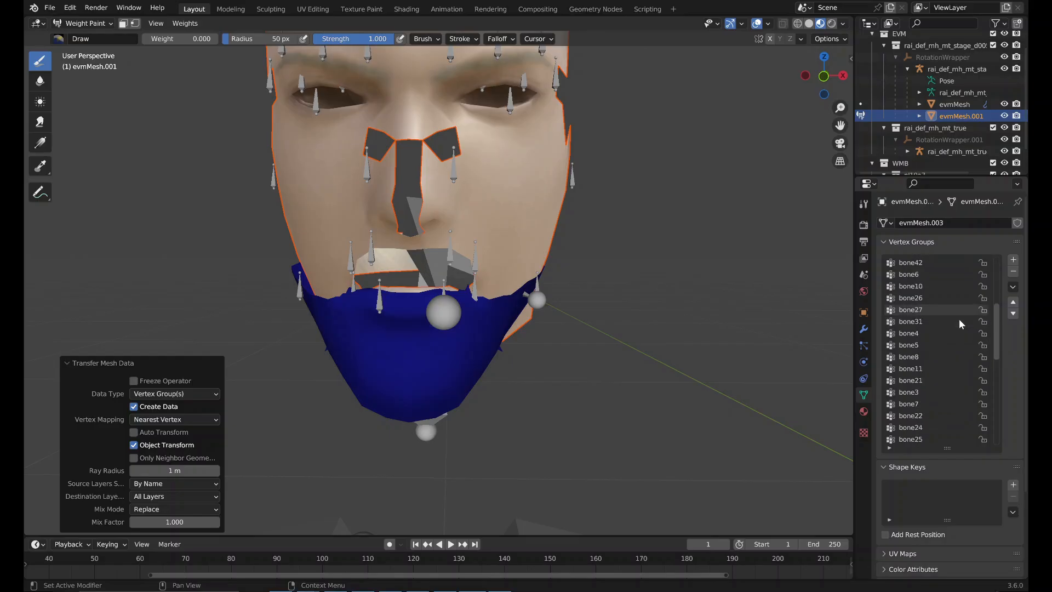
scroll(940, 376, "down", 4)
left_click(939, 369)
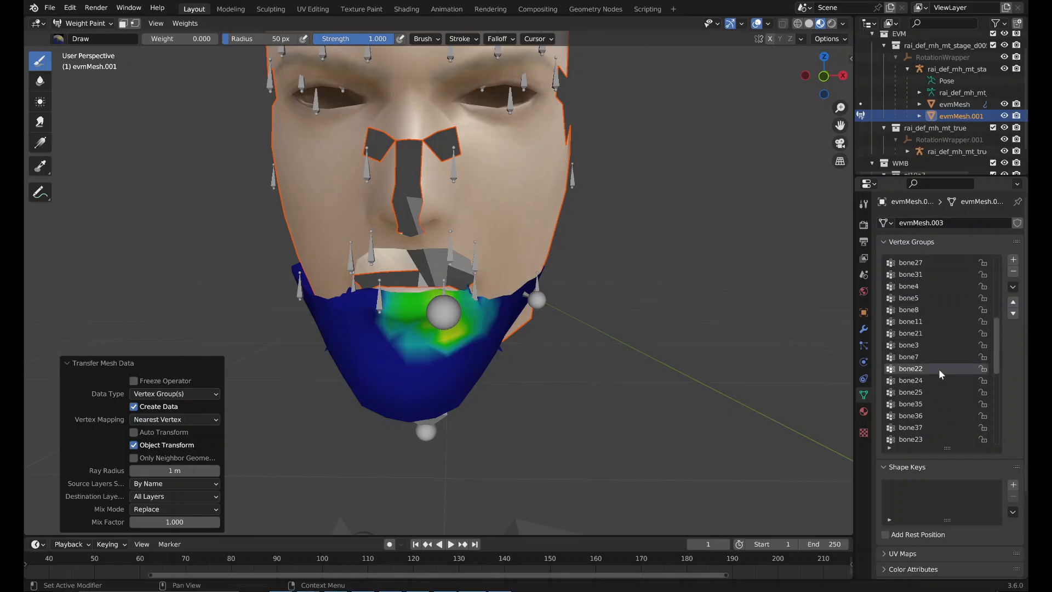
left_click(938, 380)
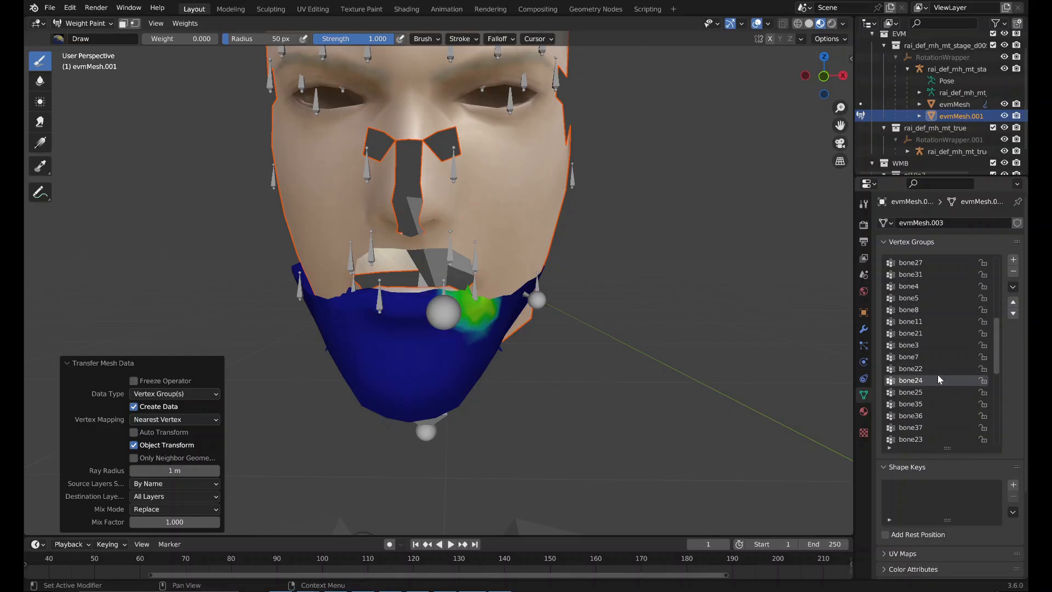
Inspect the transferred bone23 and bone42 weights on the lower jaw, including the view from below.
scroll(938, 366, "down", 3)
scroll(944, 361, "down", 6)
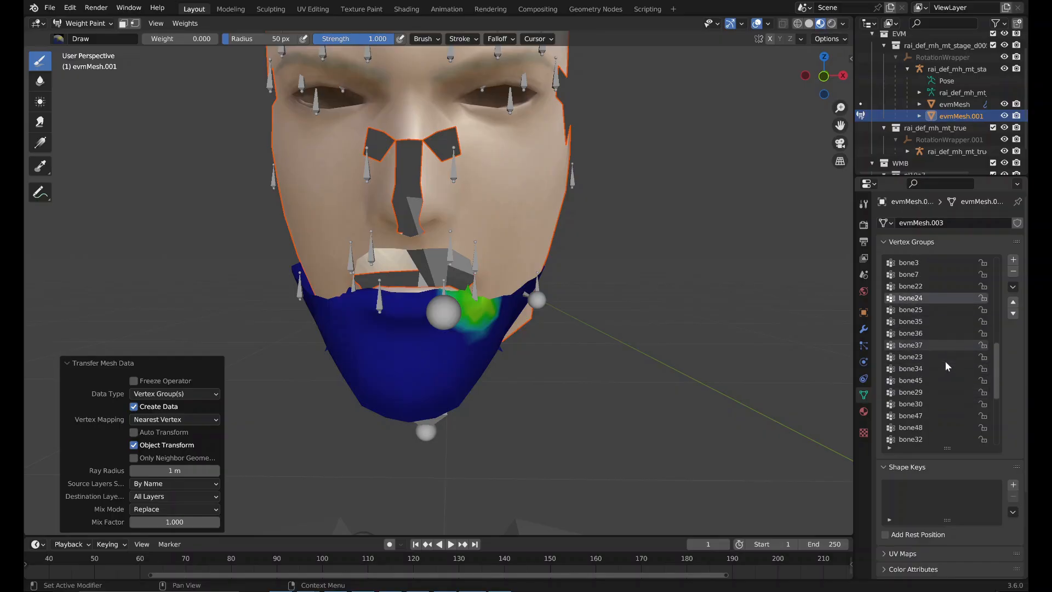
left_click(945, 332)
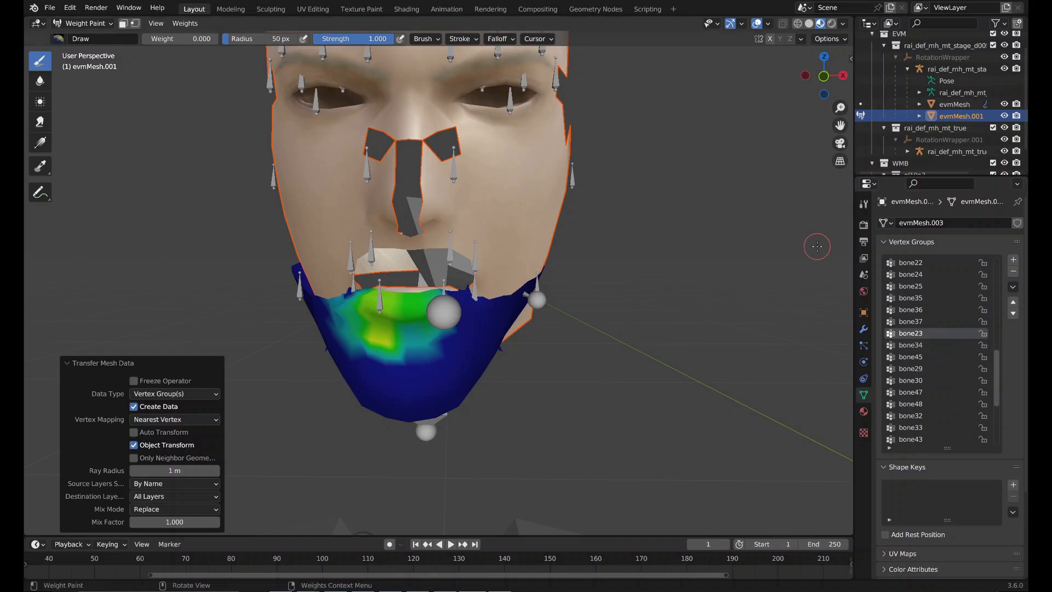
scroll(928, 313, "up", 4)
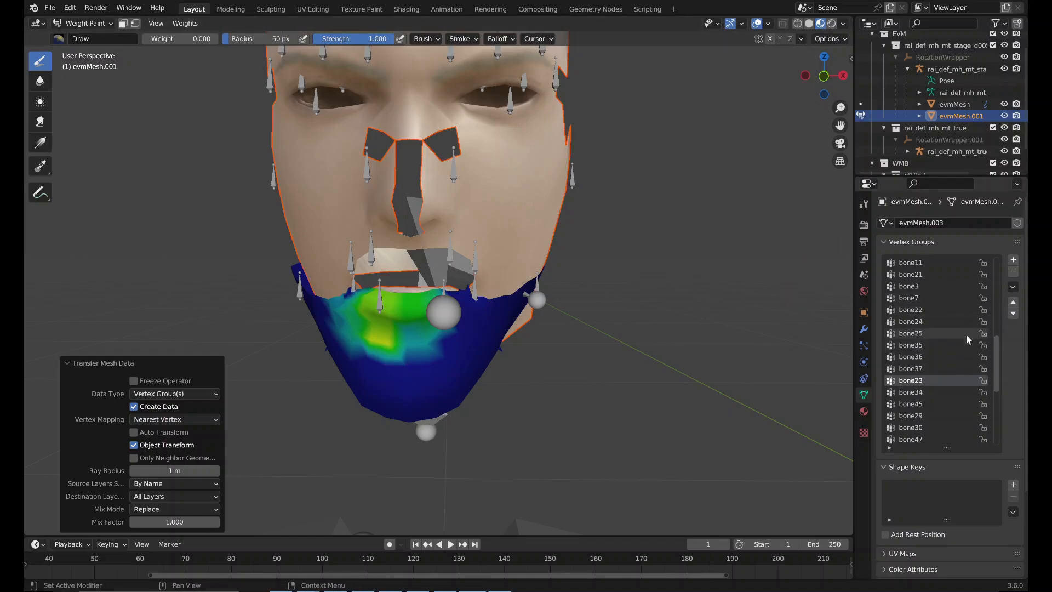
scroll(968, 330, "down", 10)
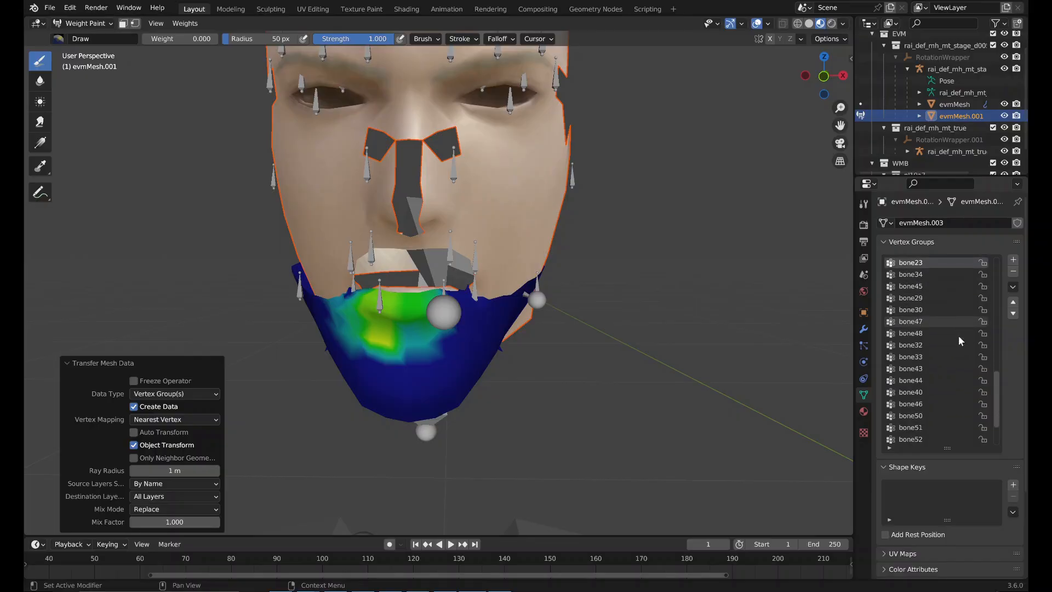
scroll(958, 335, "down", 1)
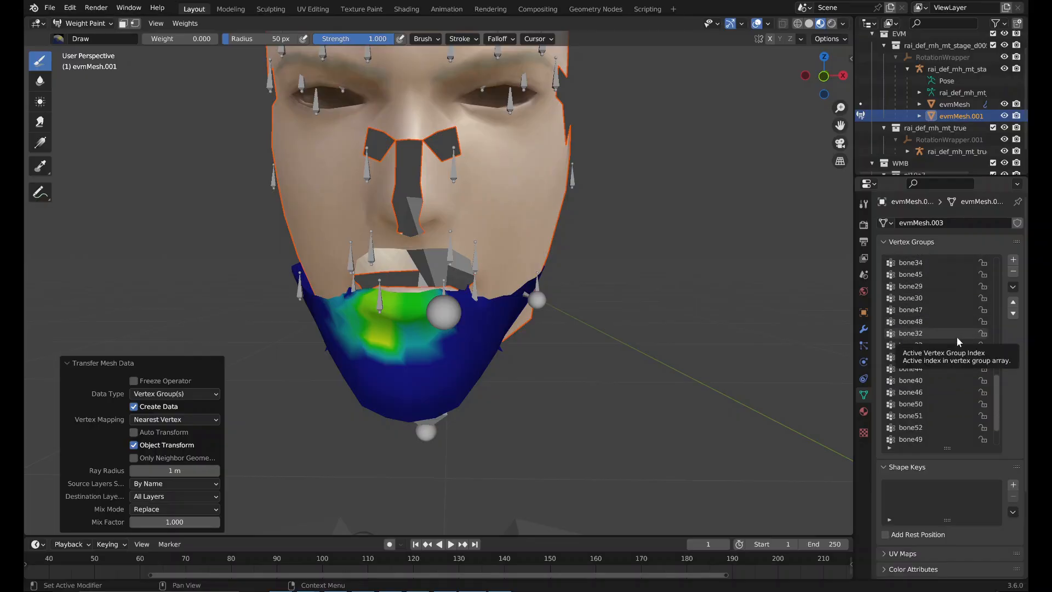
scroll(955, 351, "down", 4)
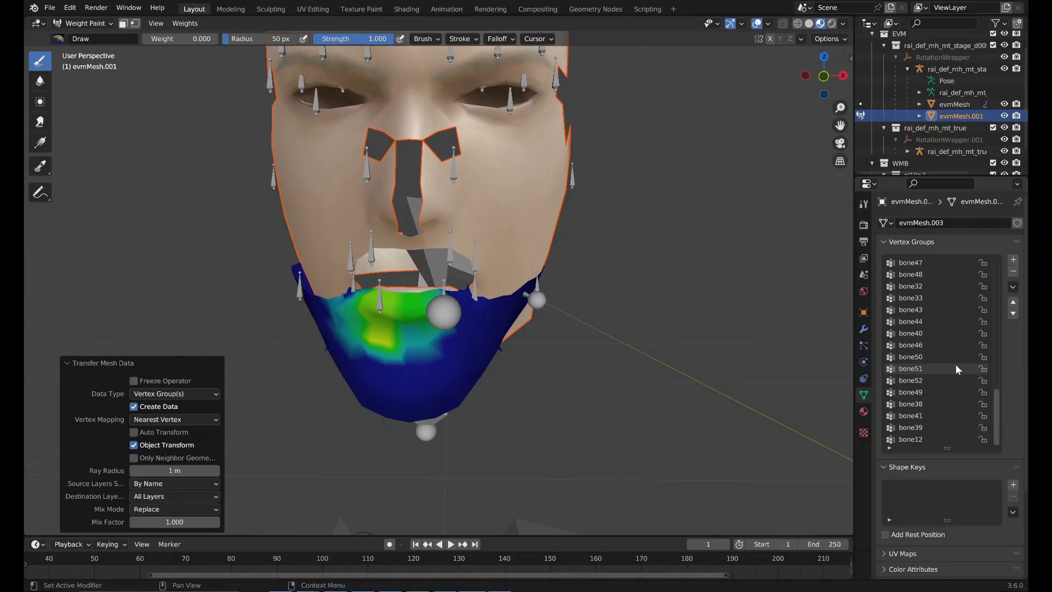
scroll(957, 421, "up", 15)
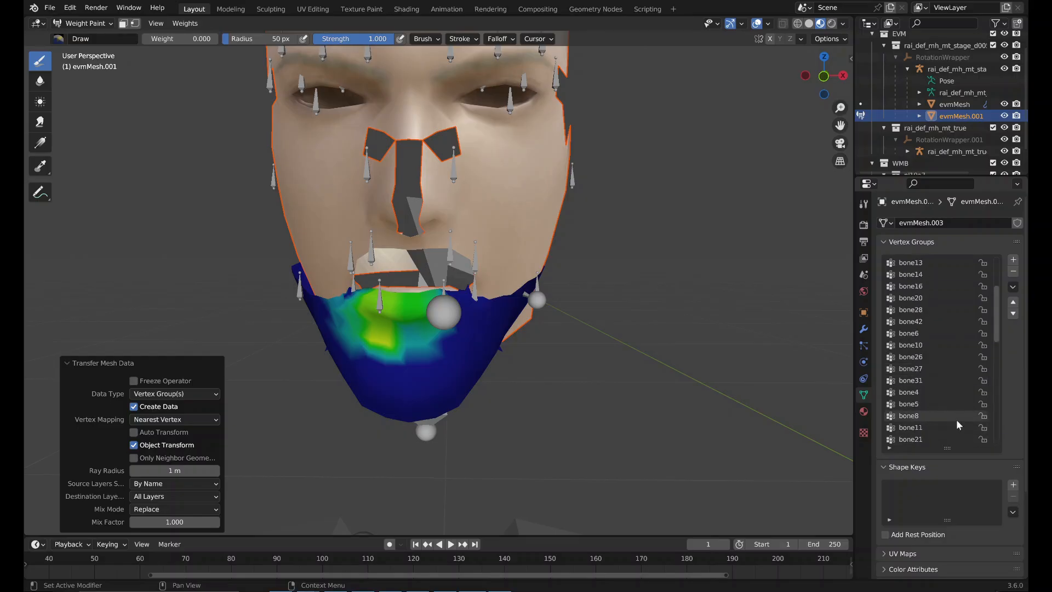
scroll(957, 424, "up", 6)
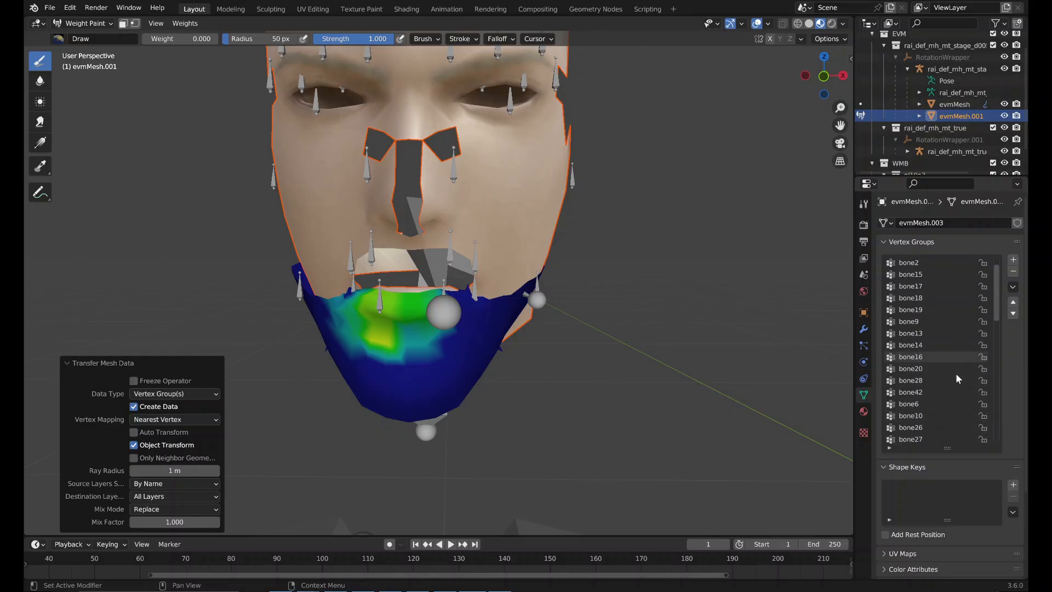
scroll(955, 373, "down", 2)
left_click(955, 367)
middle_click_drag(707, 329, 582, 311)
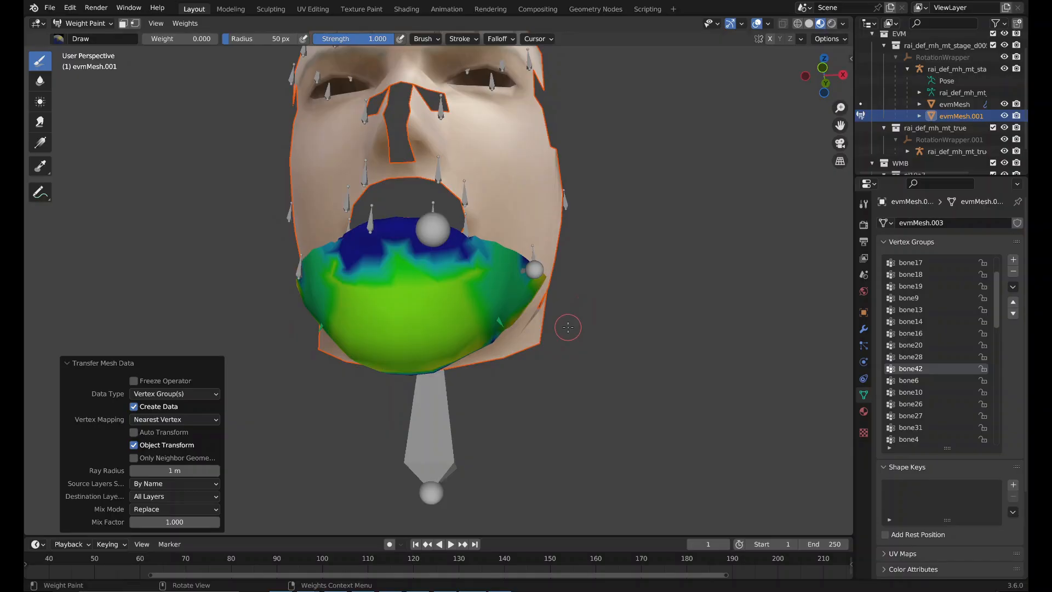
Review the jaw's vertex group weights one by one, from bone0 through bone21.
scroll(925, 318, "up", 4)
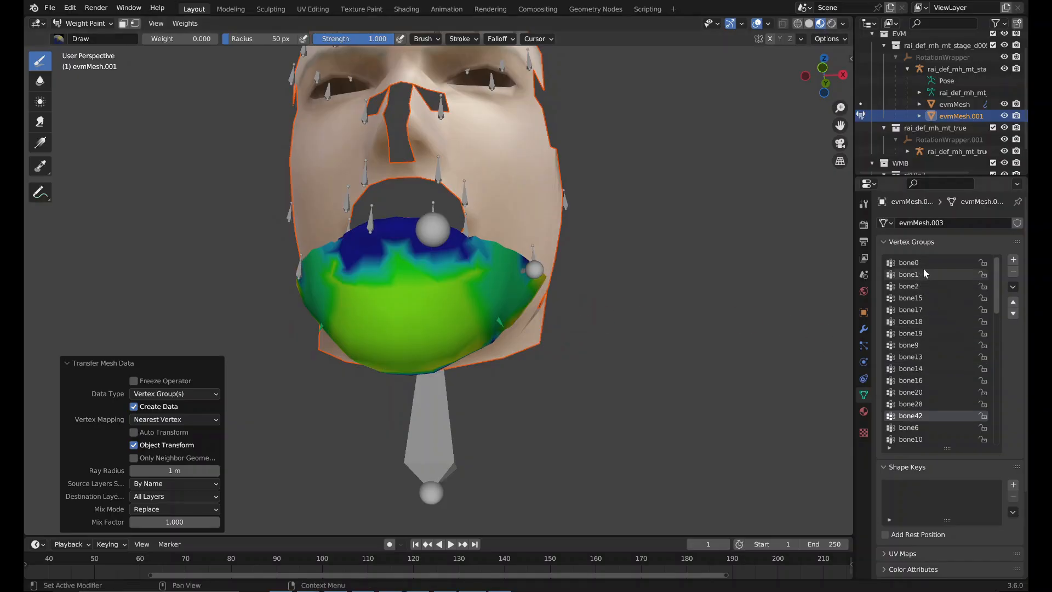
left_click(923, 265)
key("Down")
key("Down")
key("Down")
key("Down")
key("Down")
key("Down")
key("Down")
key("Down")
key("Down")
key("Down")
key("Down")
key("Down")
key("Down")
key("Down")
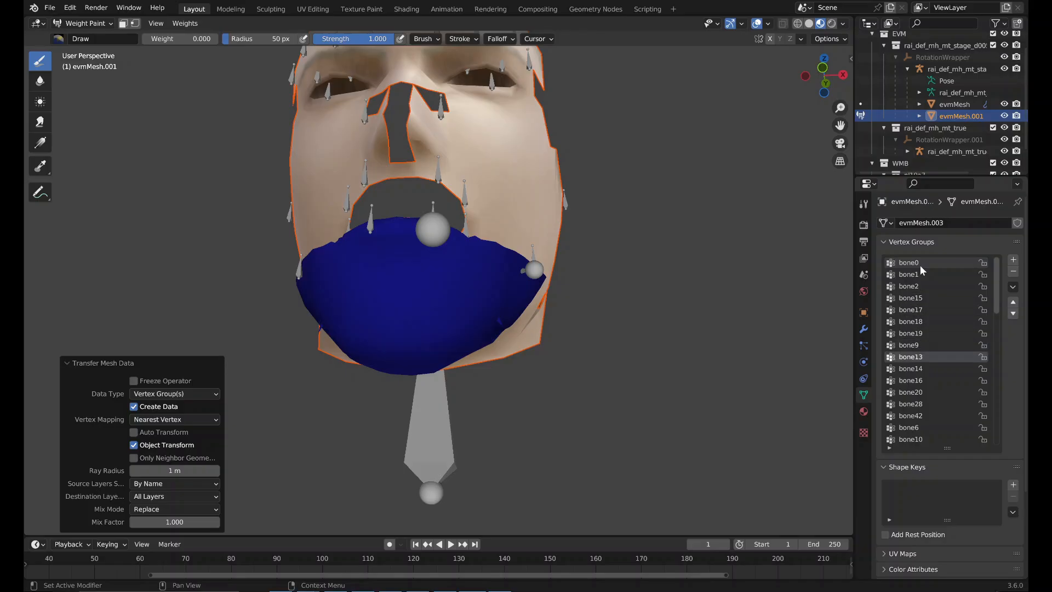
key("Down")
key("Down")
key("Down")
key("Down")
key("Down")
key("Down")
key("Down")
key("Down")
key("Down")
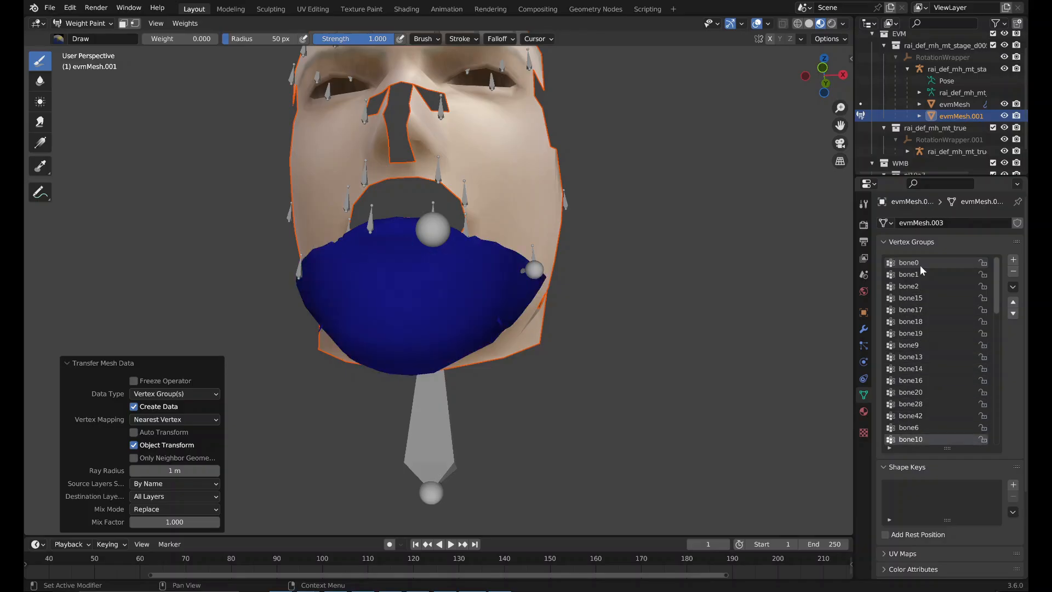
key("Down")
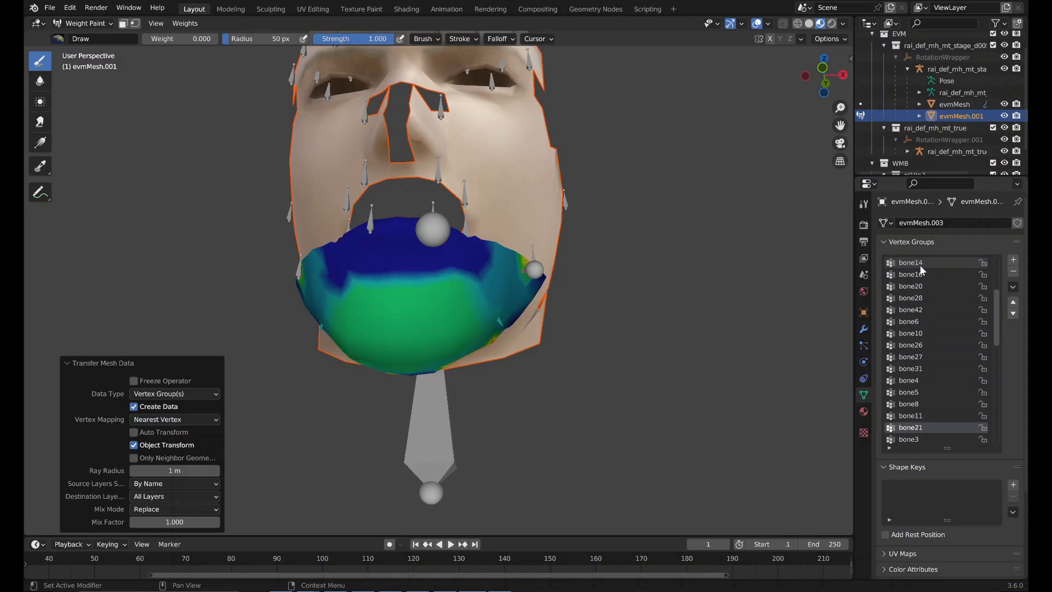
mouse_move(712, 298)
middle_mouse_down()
mouse_move(608, 319)
mouse_move(770, 320)
mouse_move(736, 361)
mouse_move(686, 339)
middle_mouse_up()
Delete the reference face evmMesh.002 and the rai_def_mh_mt_true armature with its collection.
middle_click_drag(549, 325, 665, 350)
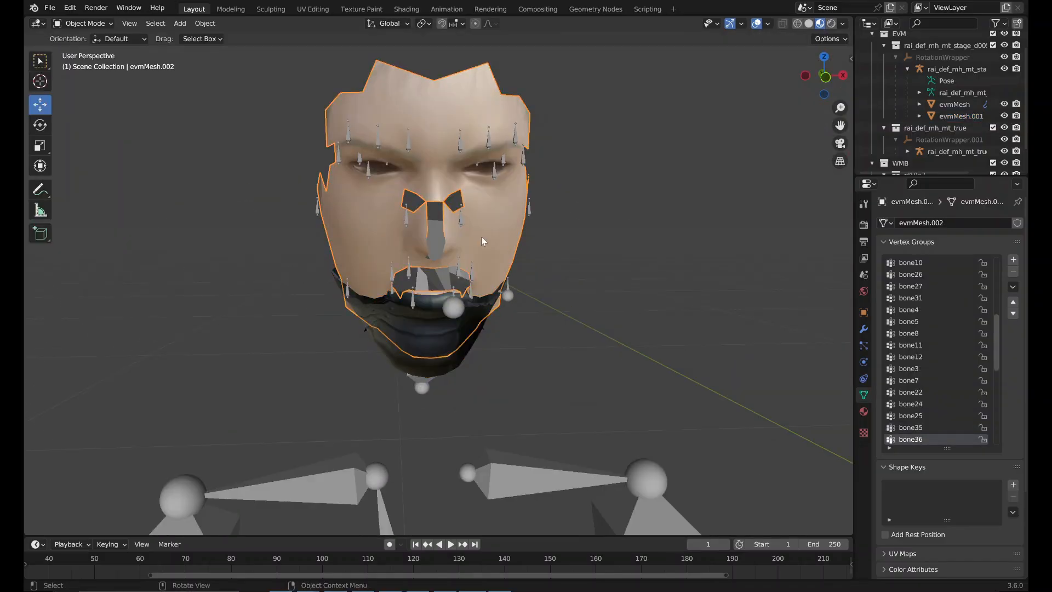
key("Delete")
left_click(445, 238)
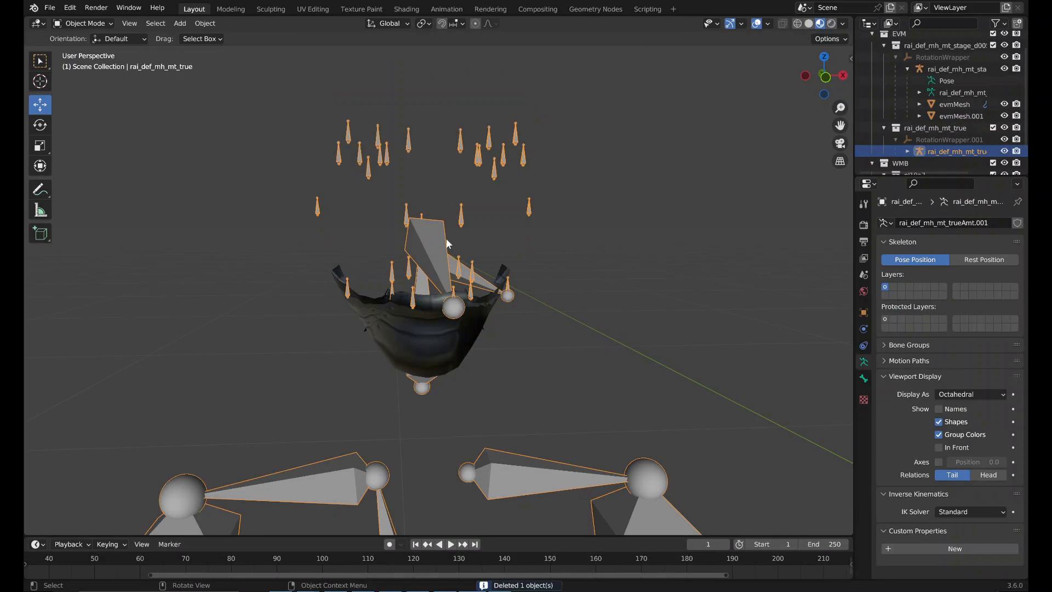
key("Delete")
left_click(928, 137)
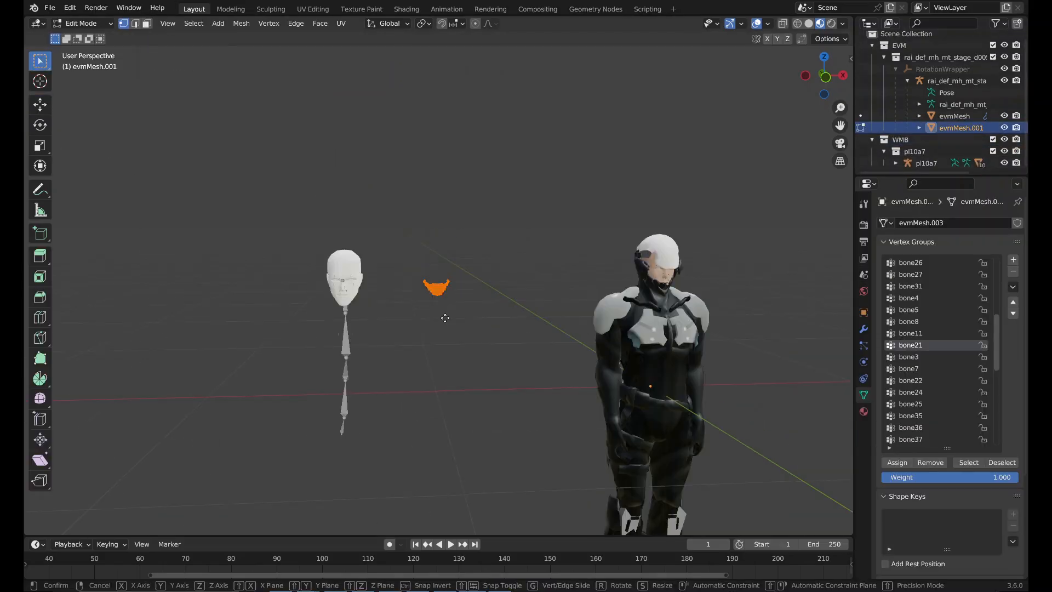
Move the jaw geometry 1 m along X back onto the body, and join evmMesh.001 into evmMesh.
key("g")
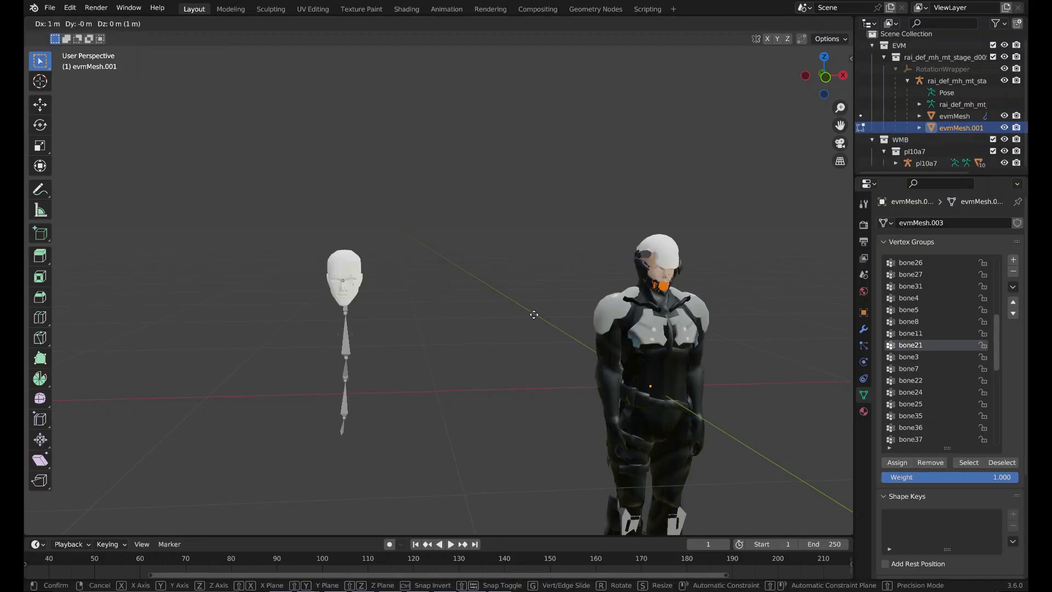
left_click(640, 315)
middle_click_drag(639, 315, 612, 314)
middle_click_drag(612, 314, 530, 313, "shift")
scroll(531, 312, "up", 3)
key("Tab")
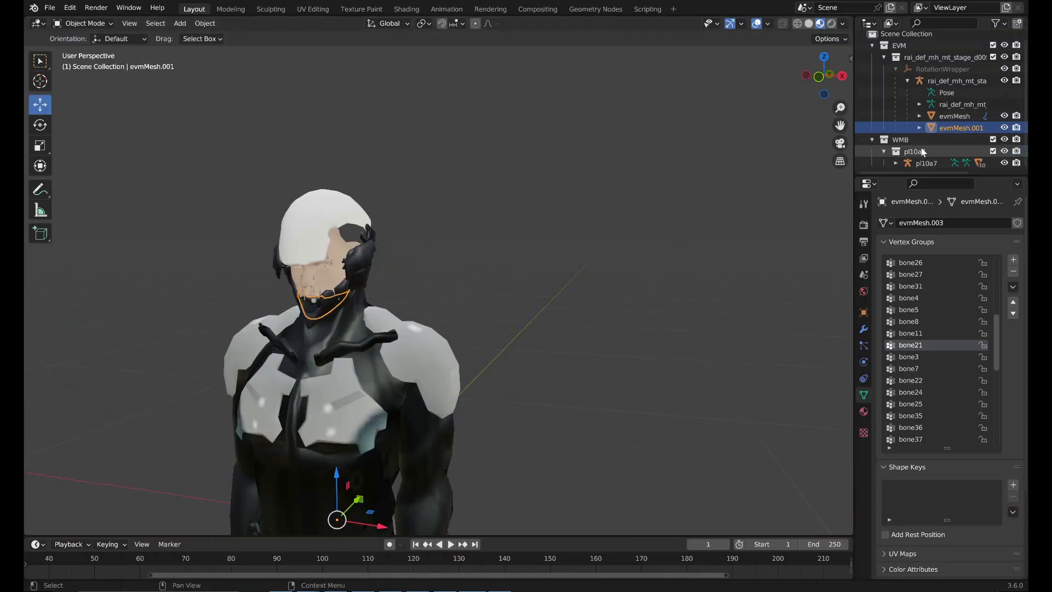
left_click(954, 116, "ctrl")
key("ctrl+j")
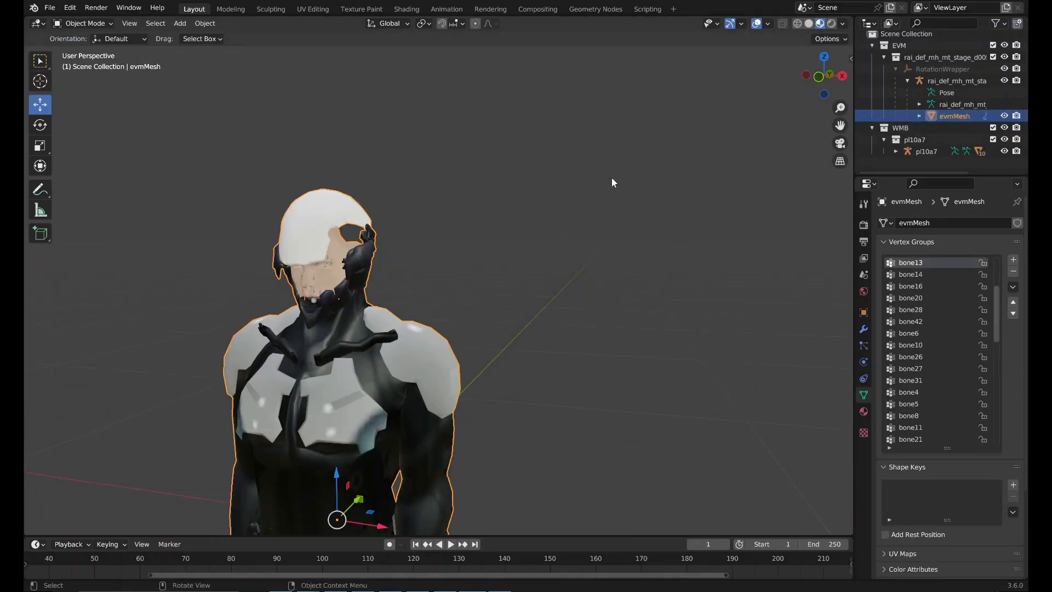
Select the linked armor pieces around evmMesh's jaw in Edit Mode and assign them to bone42 with weight 1.000.
scroll(612, 178, "up", 5)
middle_click_drag(397, 289, 683, 286, "shift")
scroll(635, 280, "down", 1)
key("Tab")
left_click(674, 290)
key("l")
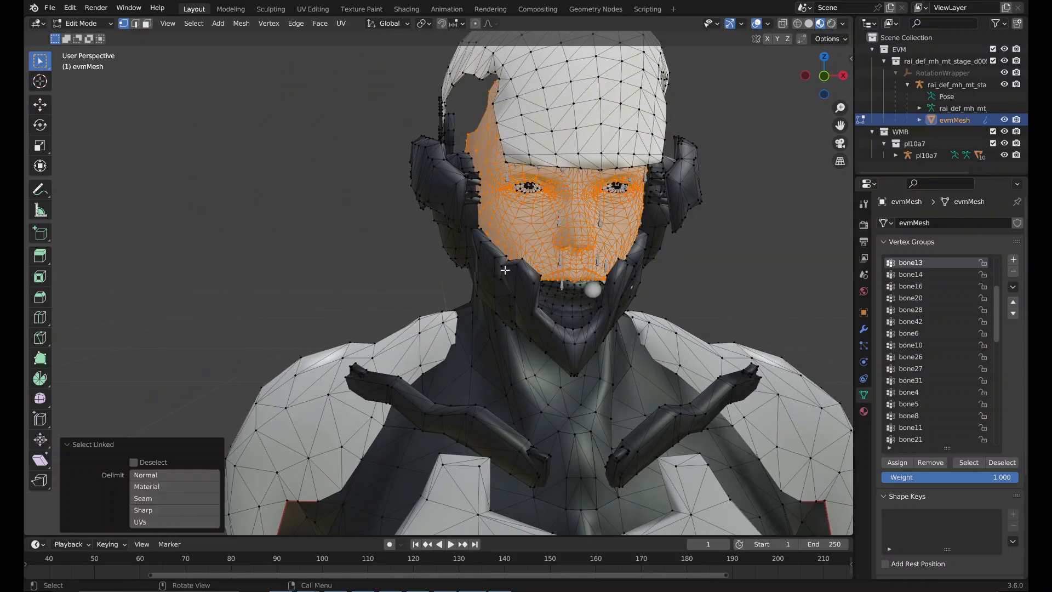
left_click(731, 292)
key("l")
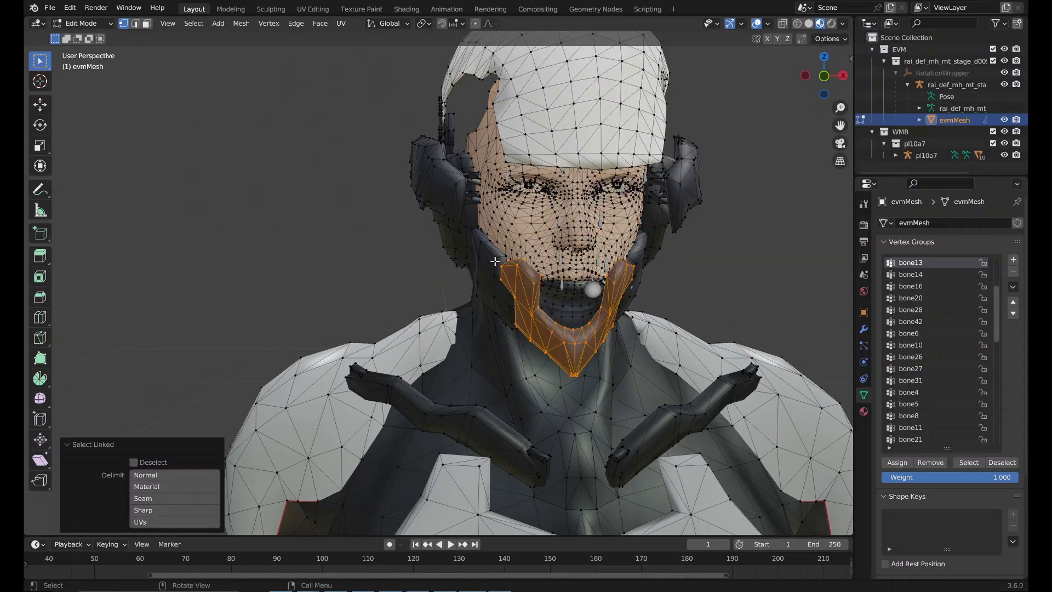
middle_click_drag(662, 264, 646, 265)
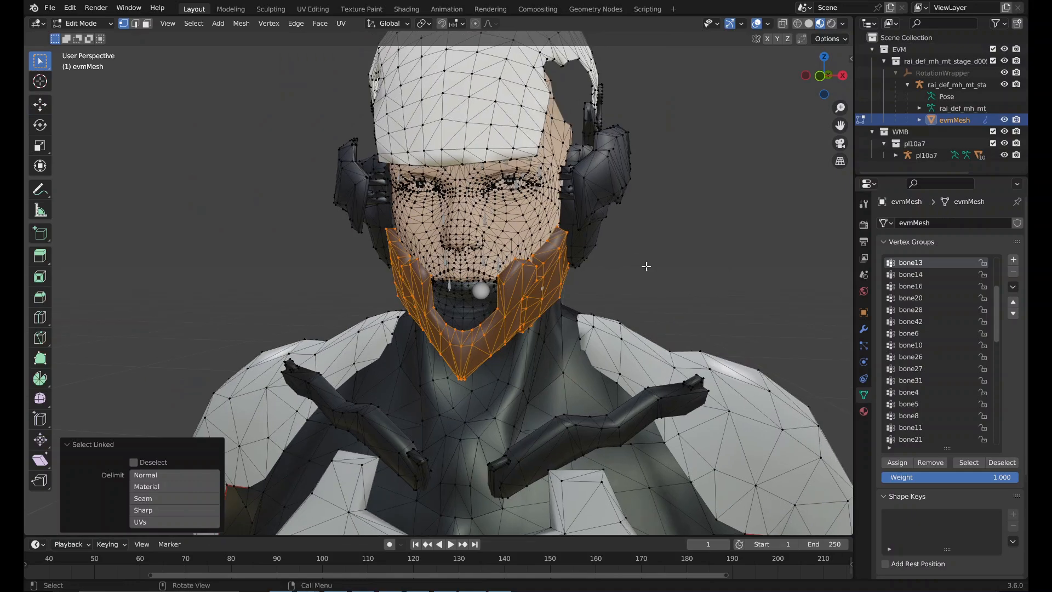
left_click(929, 321)
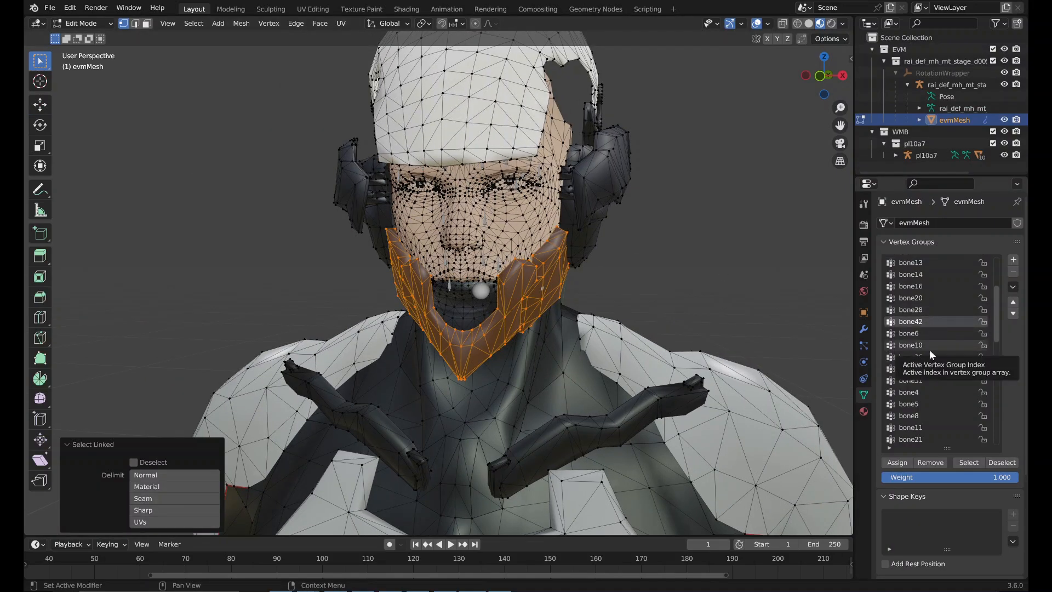
left_click(896, 463)
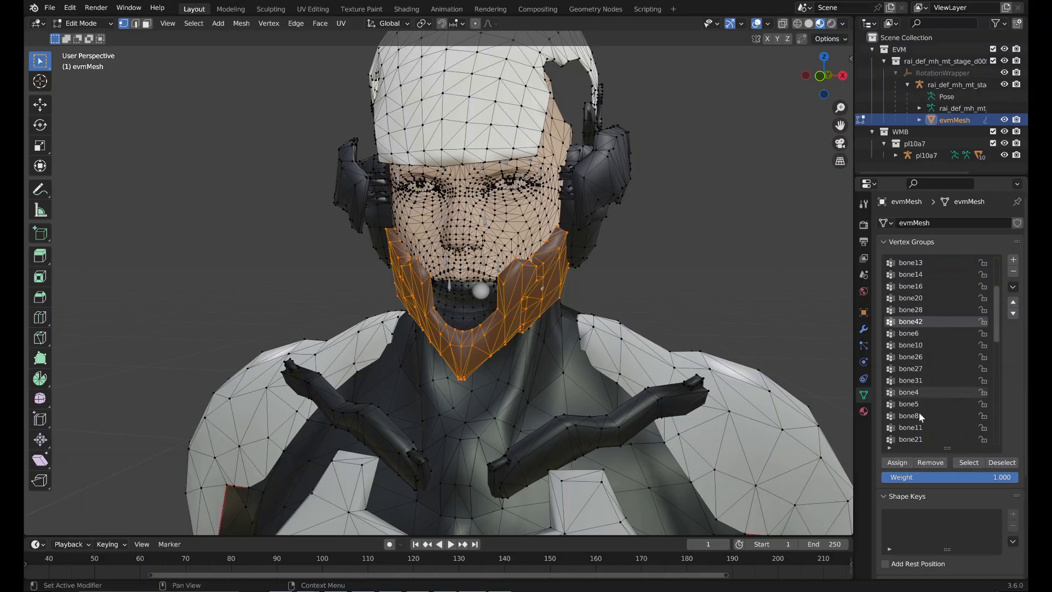
Make bone21 the active vertex group and show evmMesh in Weight Paint mode.
scroll(926, 327, "up", 5)
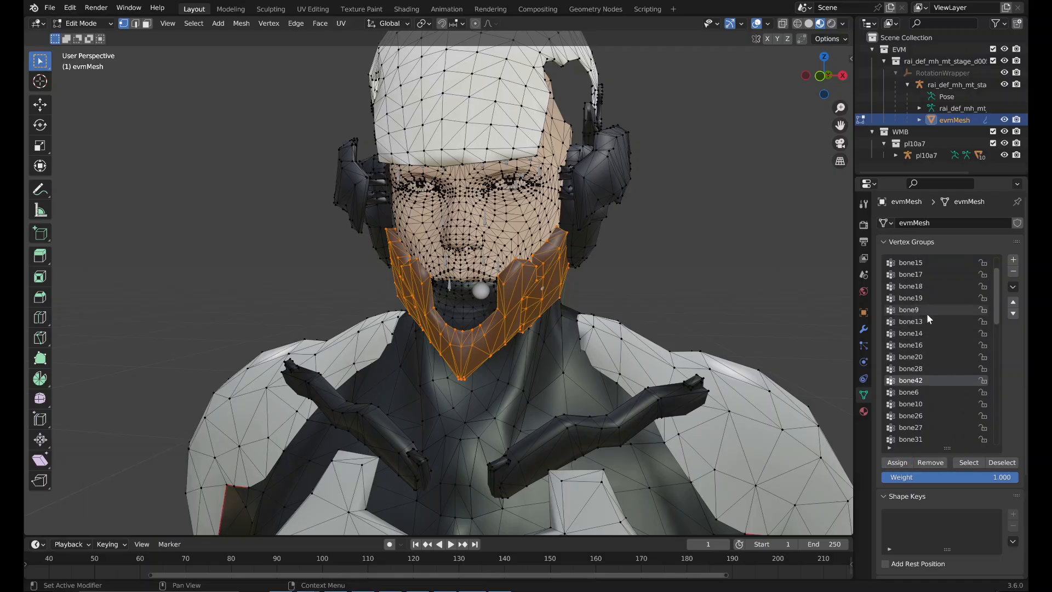
scroll(925, 313, "down", 6)
scroll(936, 316, "down", 6)
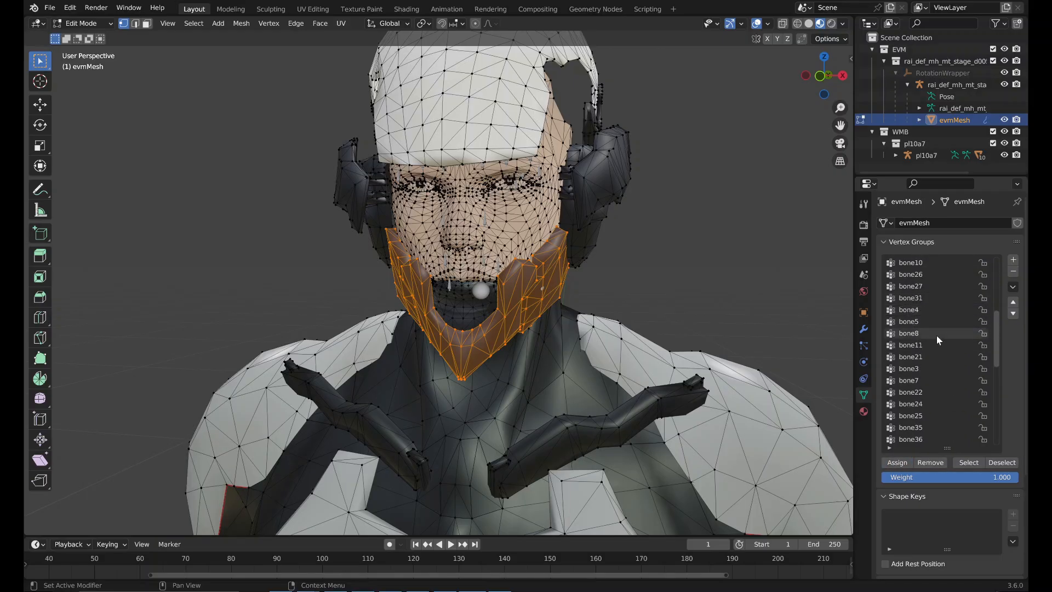
left_click(933, 357)
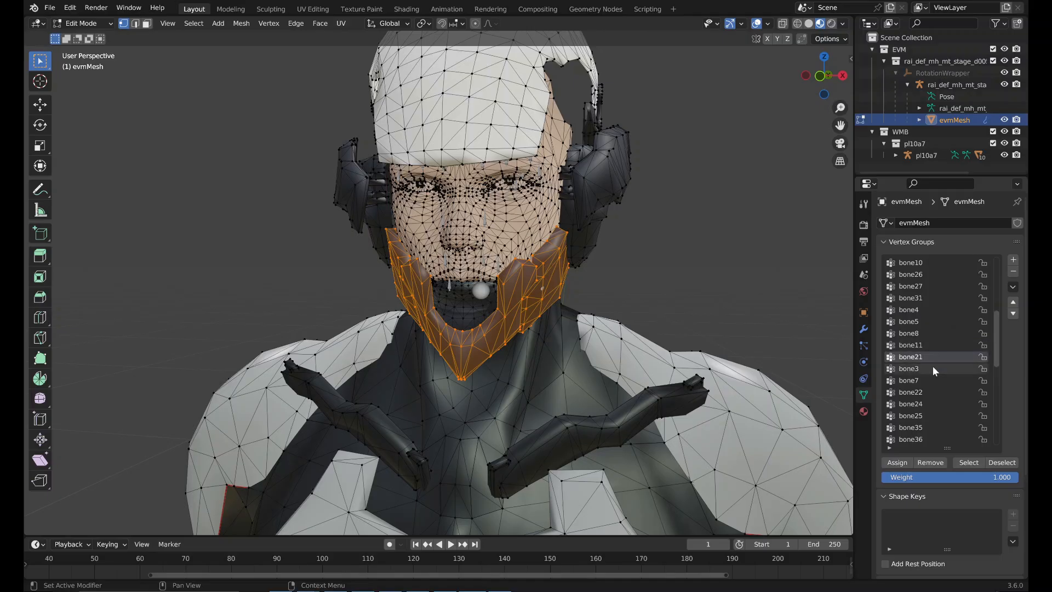
left_click(96, 26)
left_click(115, 89)
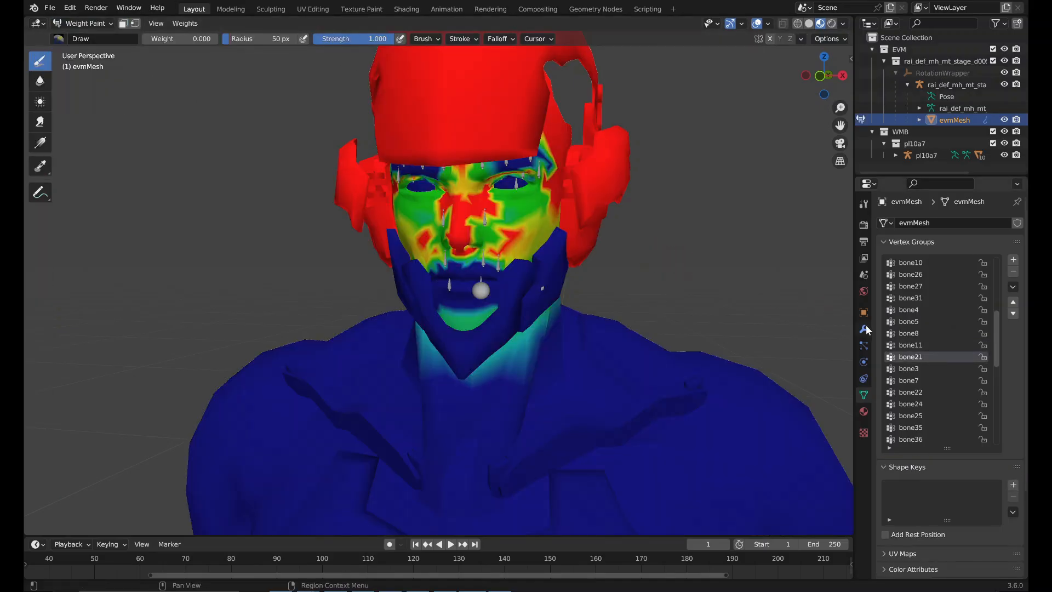
middle_click_drag(701, 263, 767, 307)
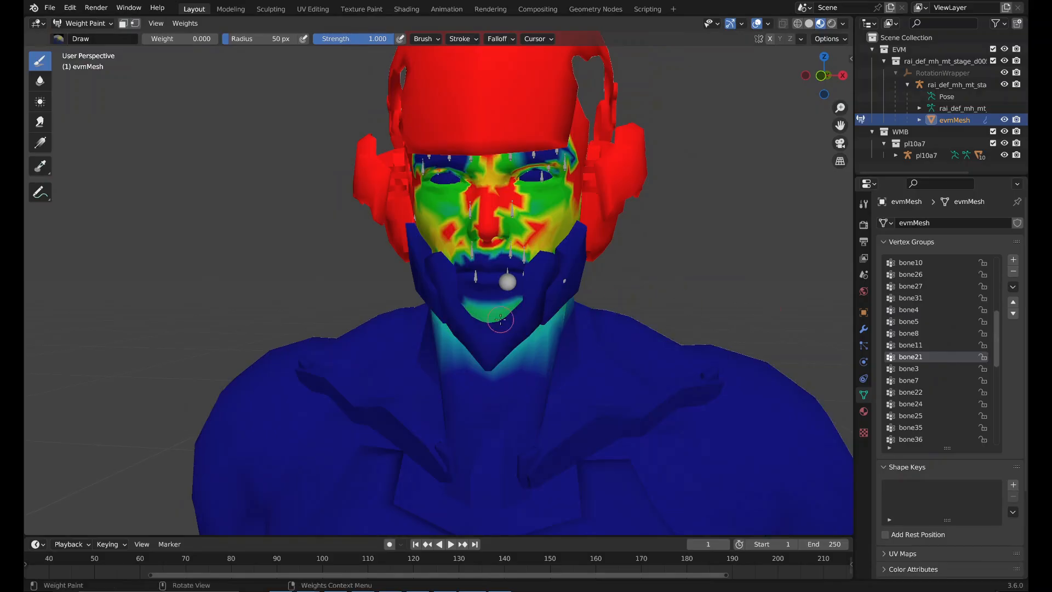
Compare the bone42 and bone21 weights across evmMesh's jaw, face and neck.
scroll(923, 329, "up", 9)
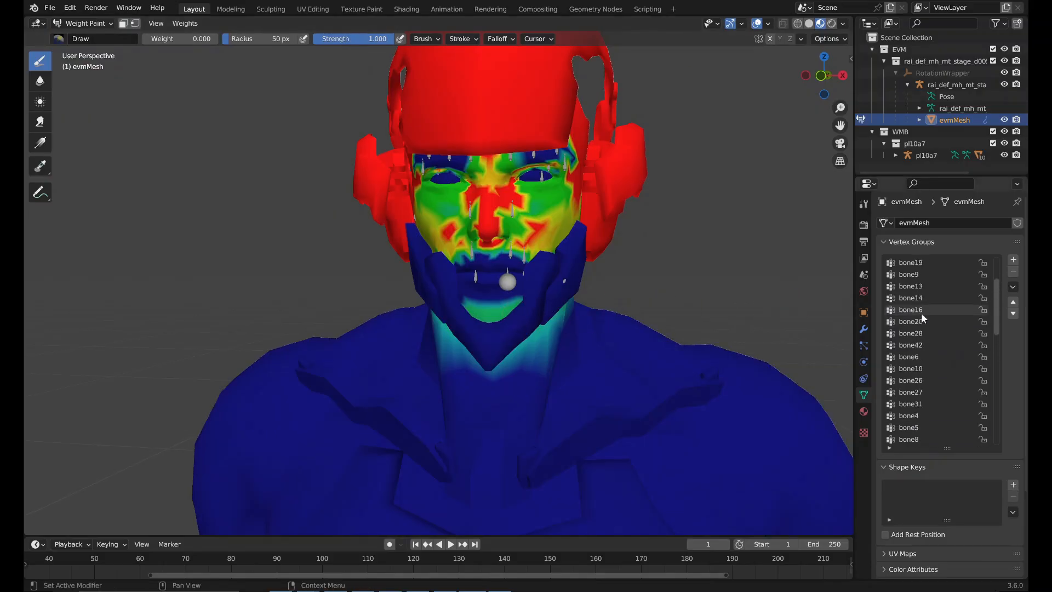
left_click(925, 345)
middle_click_drag(756, 324, 660, 287)
scroll(948, 323, "down", 3)
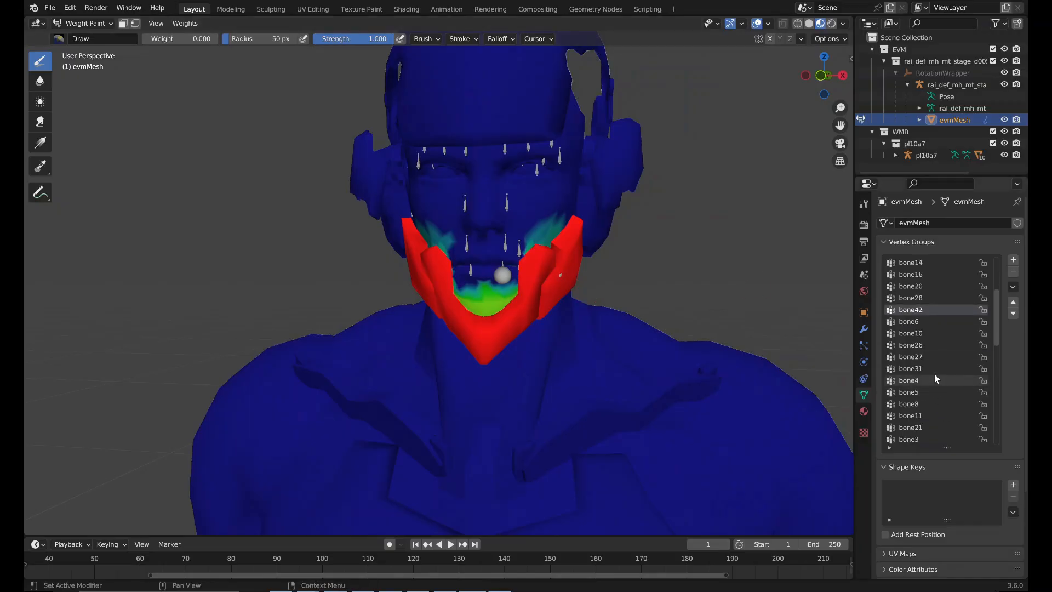
left_click(925, 424)
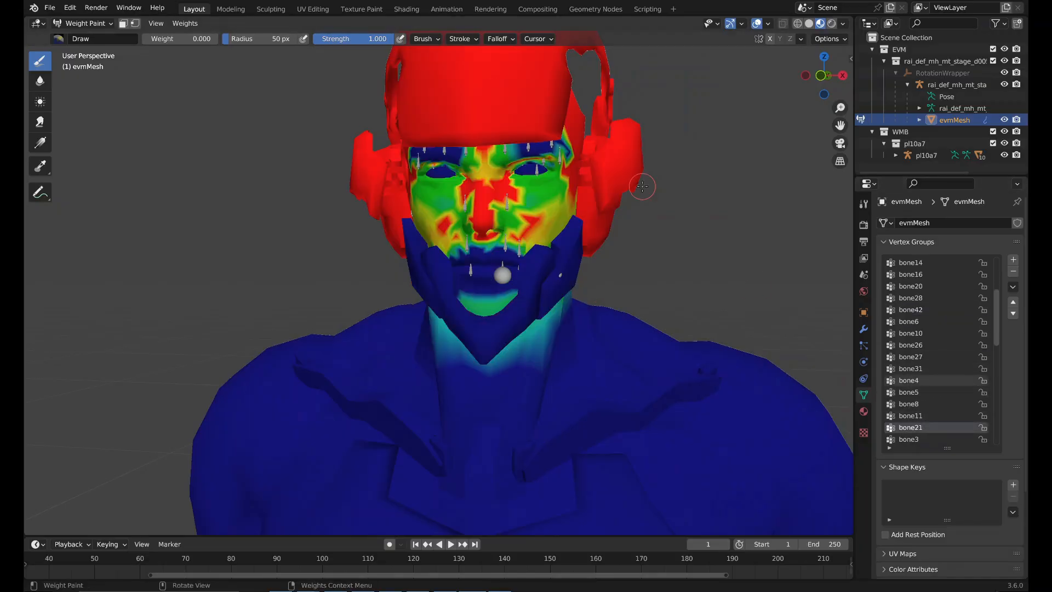
middle_click_drag(642, 186, 690, 181)
scroll(931, 291, "up", 5)
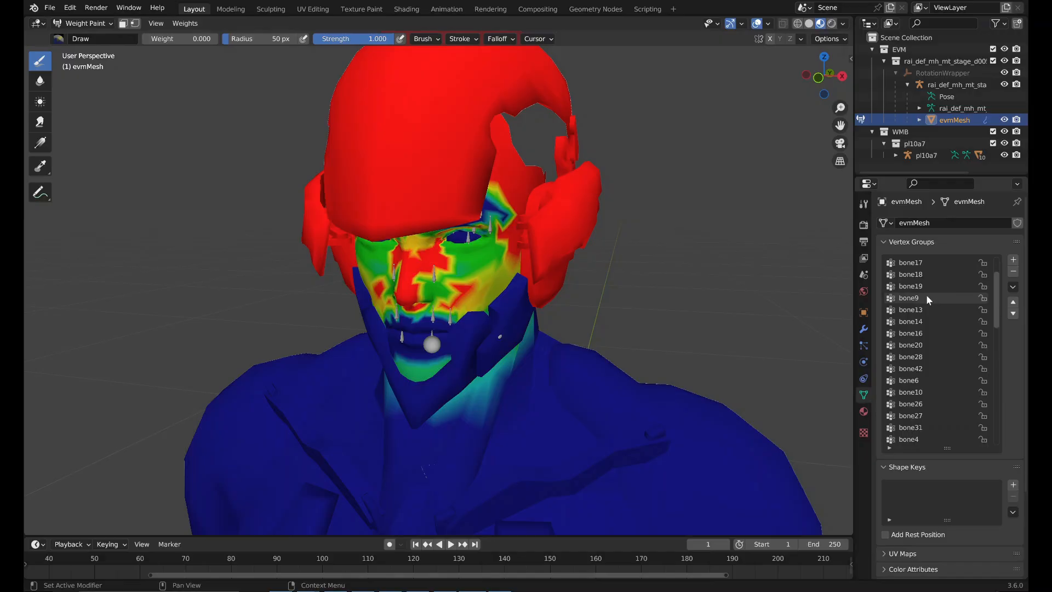
scroll(928, 321, "down", 3)
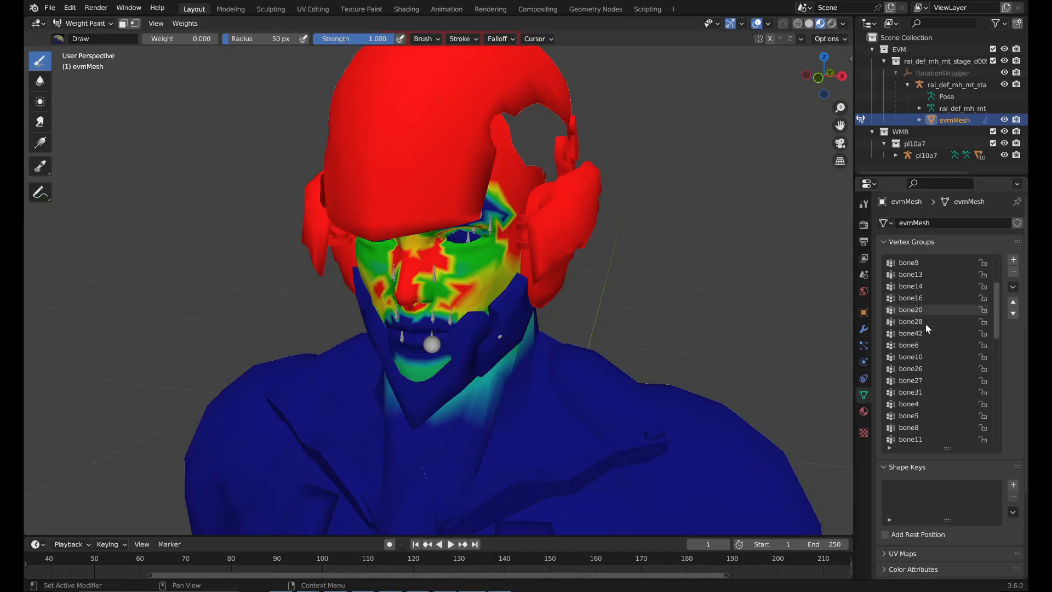
scroll(630, 366, "down", 6)
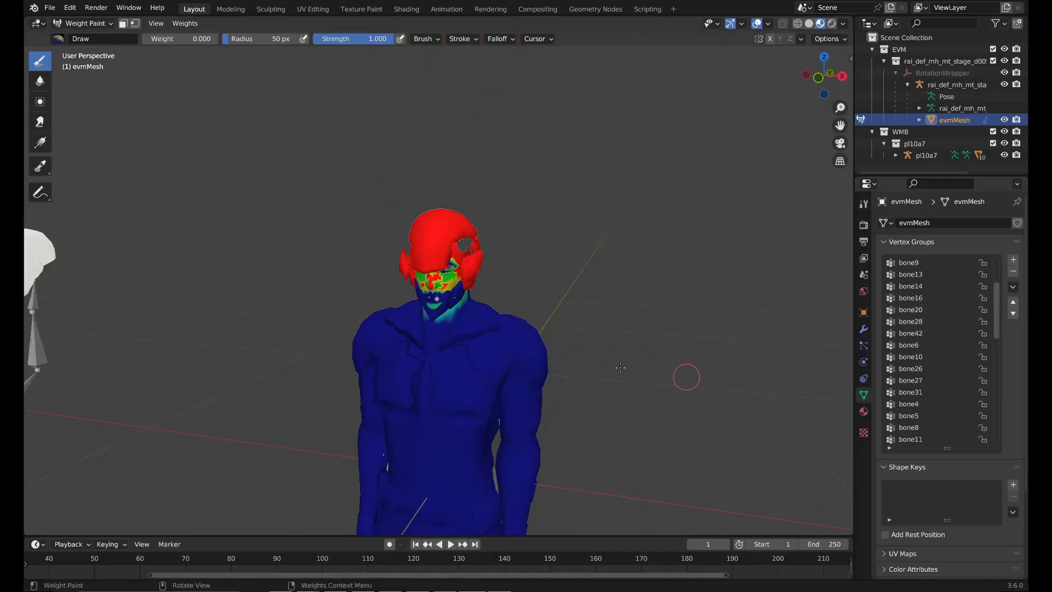
Make bone13 the active vertex group on evmMesh and inspect its weights across the whole body.
left_click(930, 272)
scroll(930, 271, "down", 1)
scroll(499, 447, "down", 2)
scroll(498, 448, "up", 8)
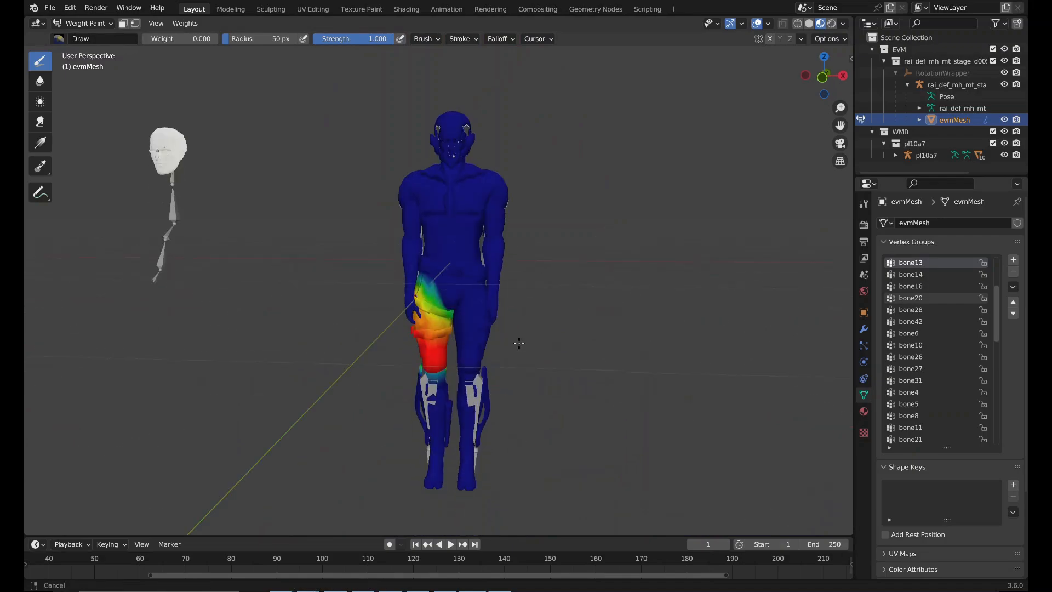
middle_click_drag(521, 324, 542, 403)
scroll(542, 51, "down", 2)
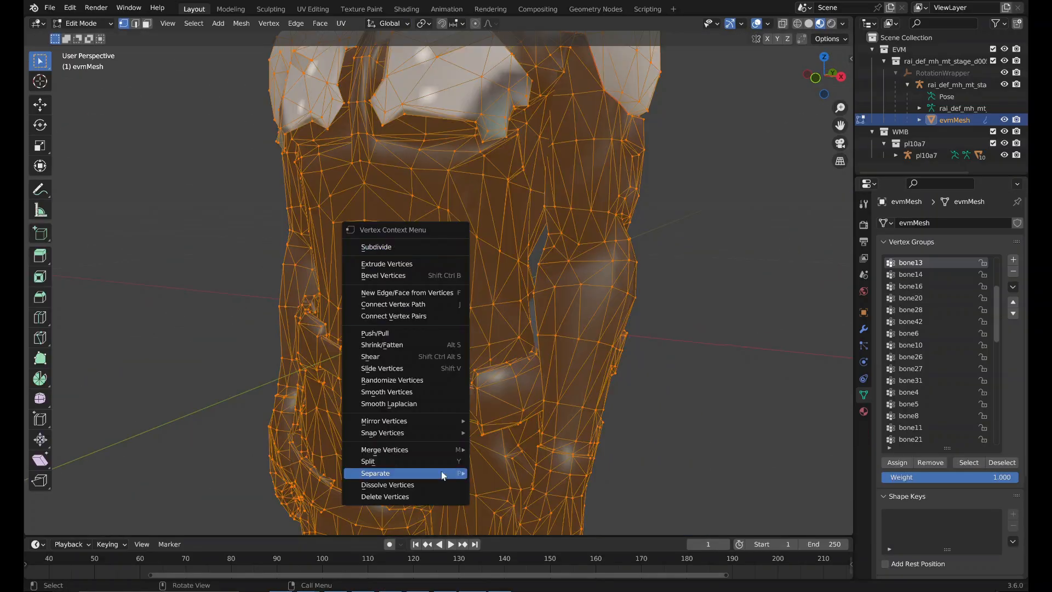
Merge all of evmMesh's vertices by distance at 0.0001 m, repeat the merge, and return to Object Mode.
mouse_move(454, 449)
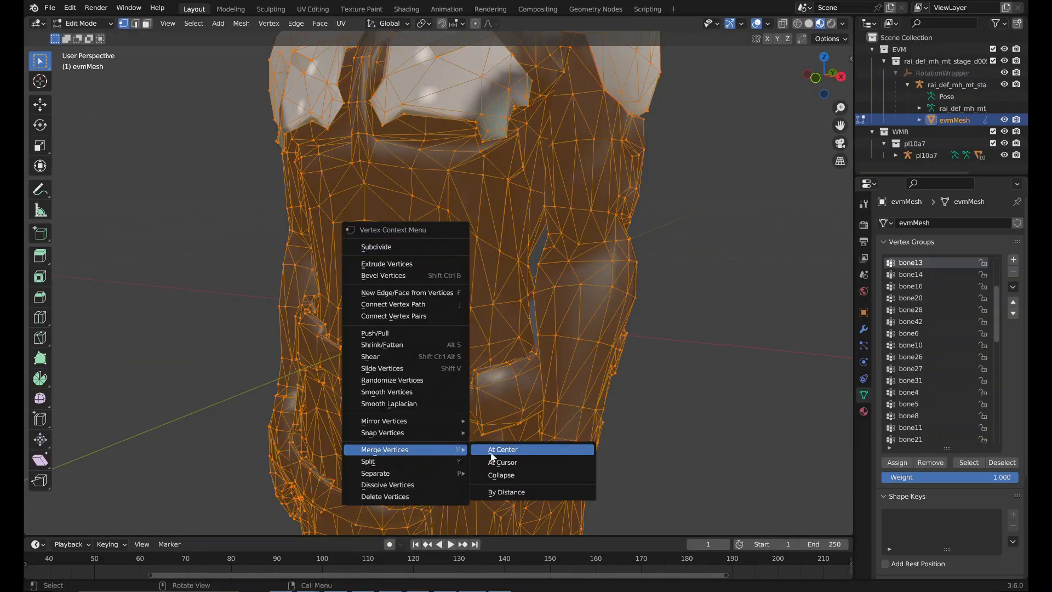
left_click(492, 494)
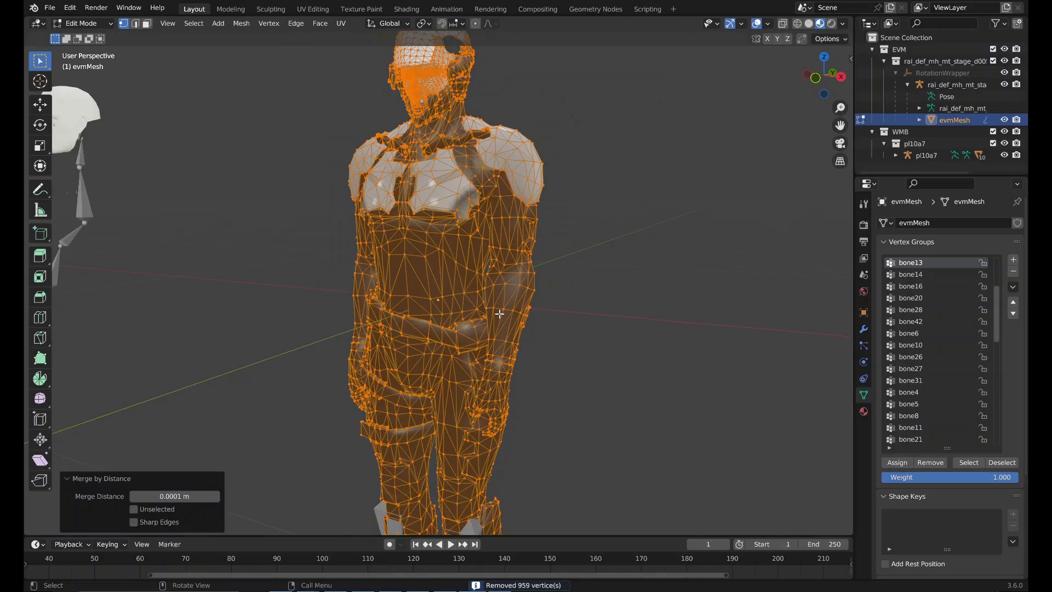
right_click(500, 317)
mouse_move(500, 323)
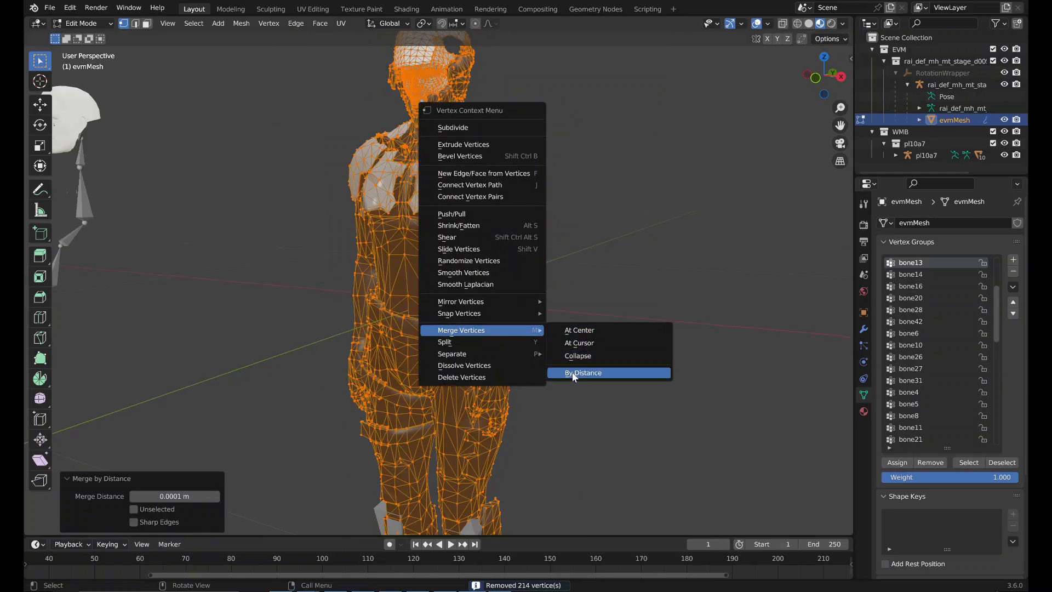
double_click(176, 496)
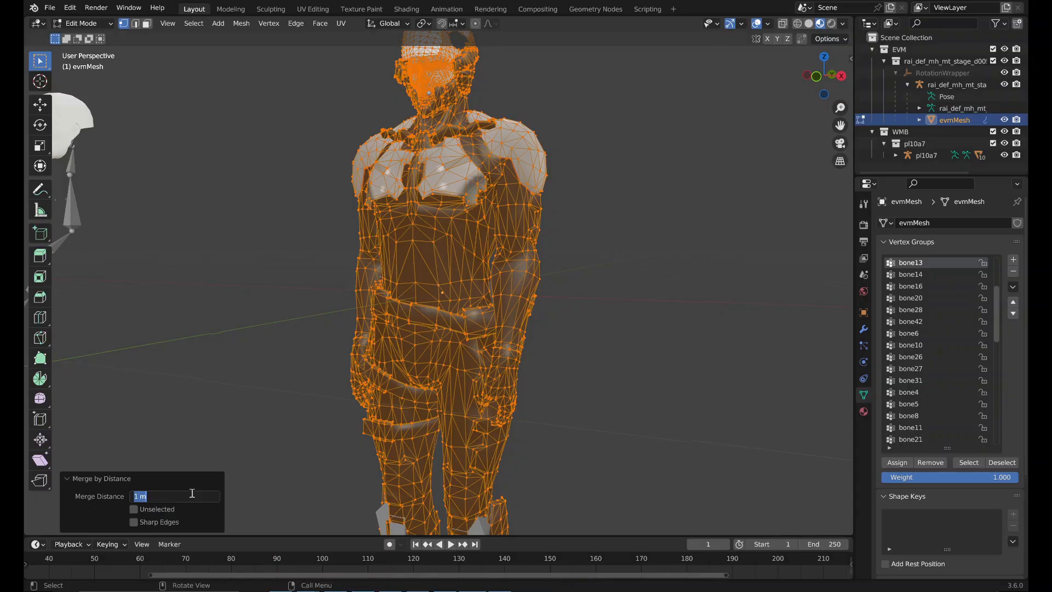
key("Return")
key("Tab")
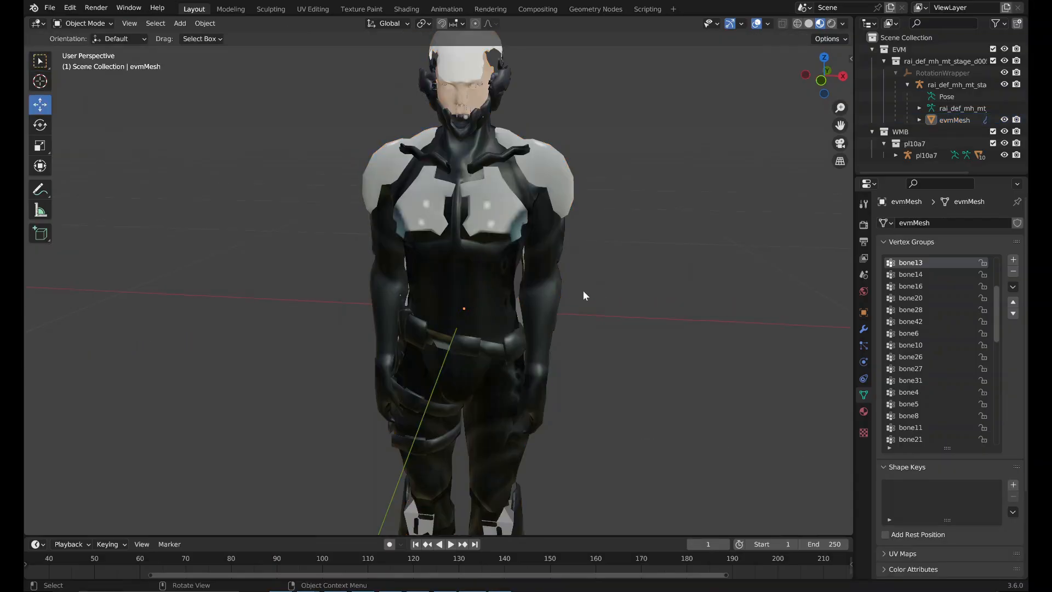
Delete the pl10a7 reference armature beside the body along with the remaining WMB collection.
middle_click_drag(583, 290, 635, 279)
middle_click_drag(623, 281, 569, 158, "shift")
scroll(574, 307, "down", 5)
middle_click_drag(559, 312, 542, 309)
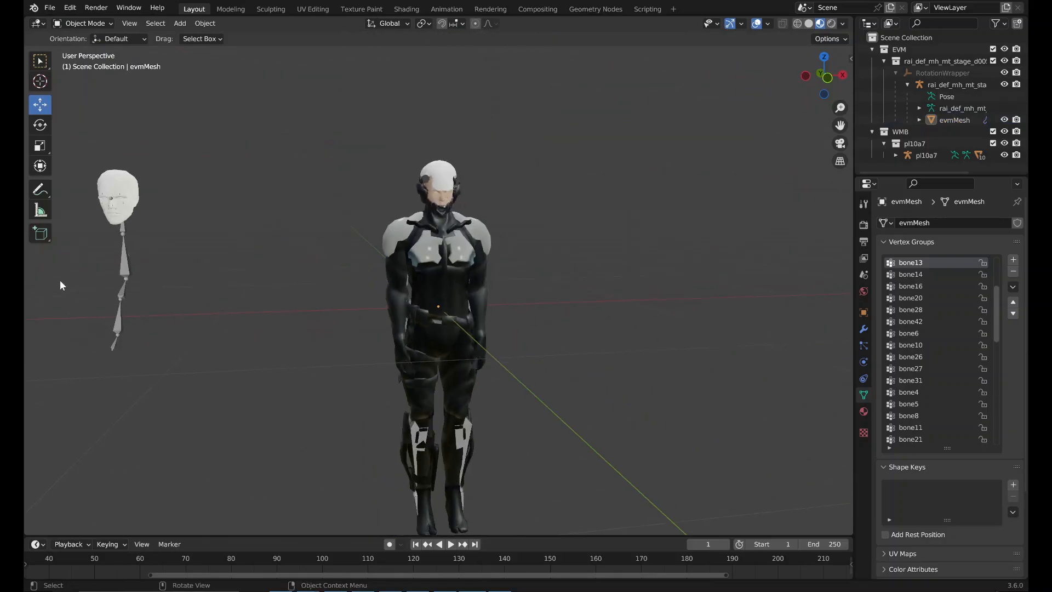
left_click(122, 258)
key("Delete")
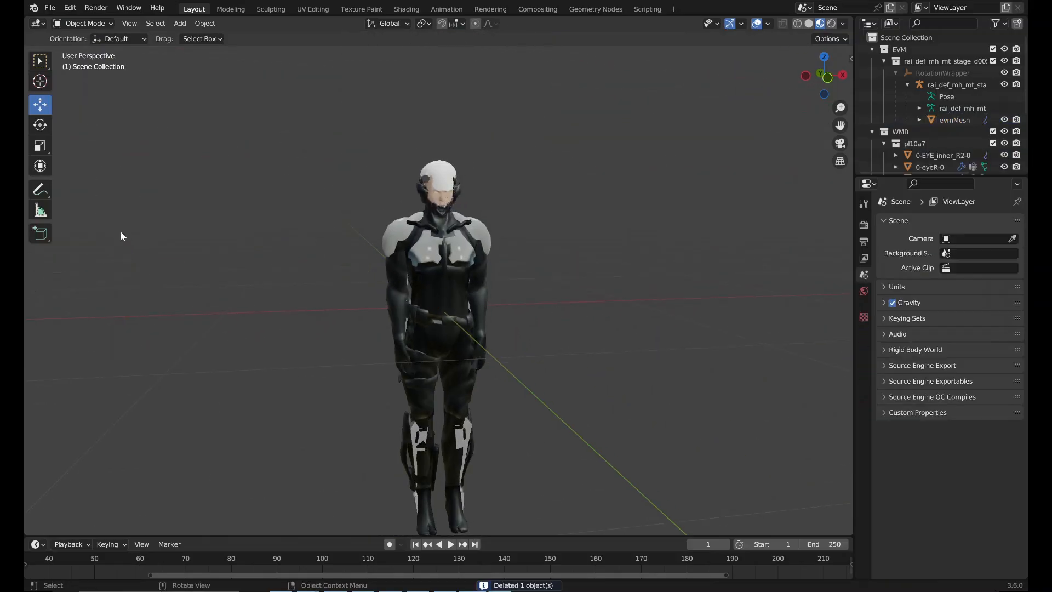
scroll(595, 326, "up", 3)
mouse_move(595, 326)
middle_mouse_down()
mouse_move(578, 330)
mouse_move(601, 327)
middle_mouse_up()
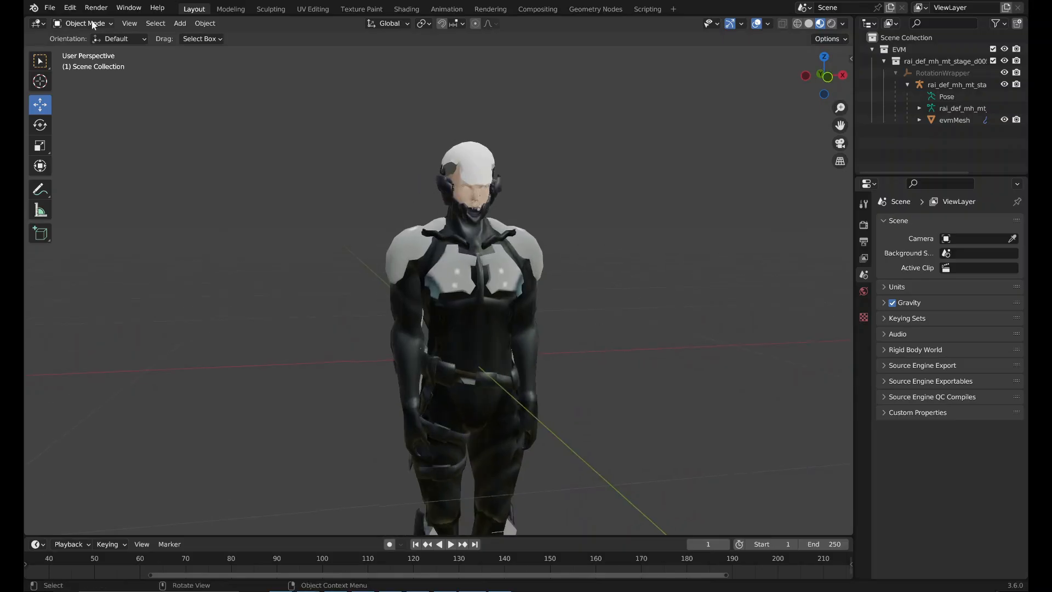
Try to export the character as an EVM file for MGS2.
left_click(43, 9)
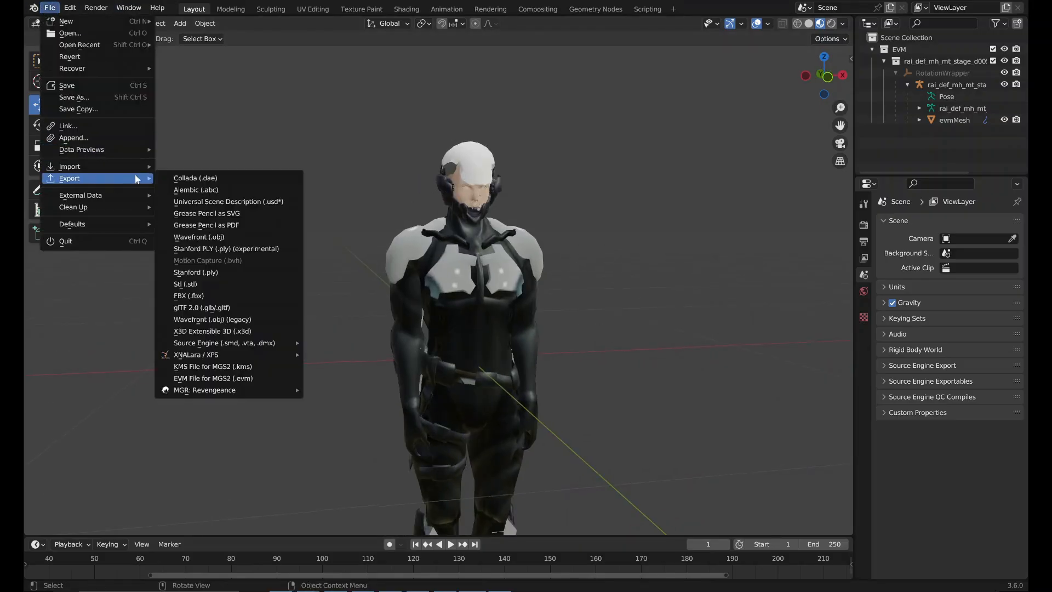
mouse_move(138, 179)
left_click(227, 378)
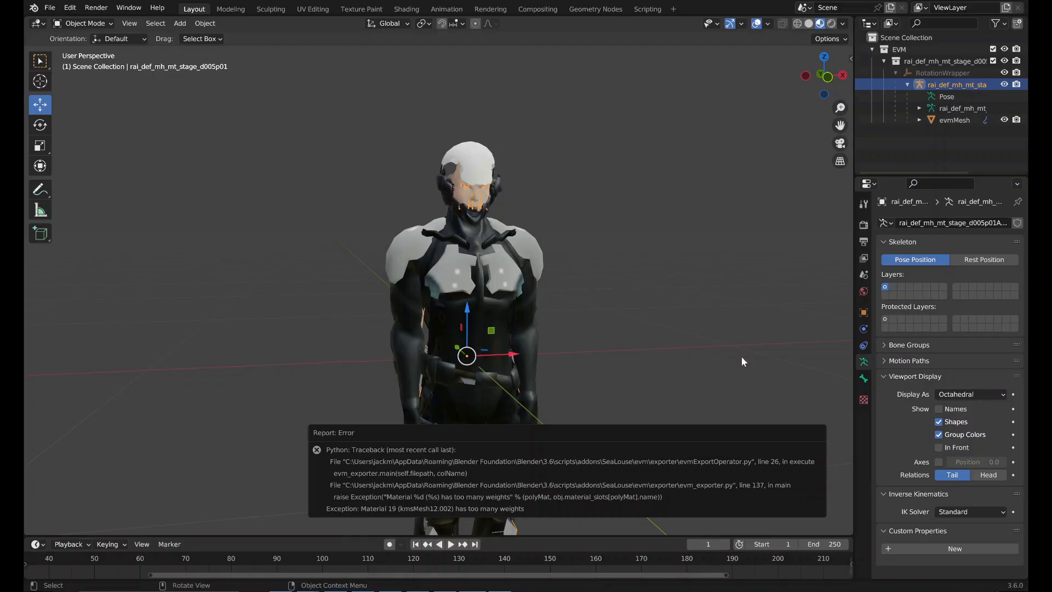
Select evmMesh and find material kmsMesh12.002 among its material slots, making it active.
left_click(529, 308)
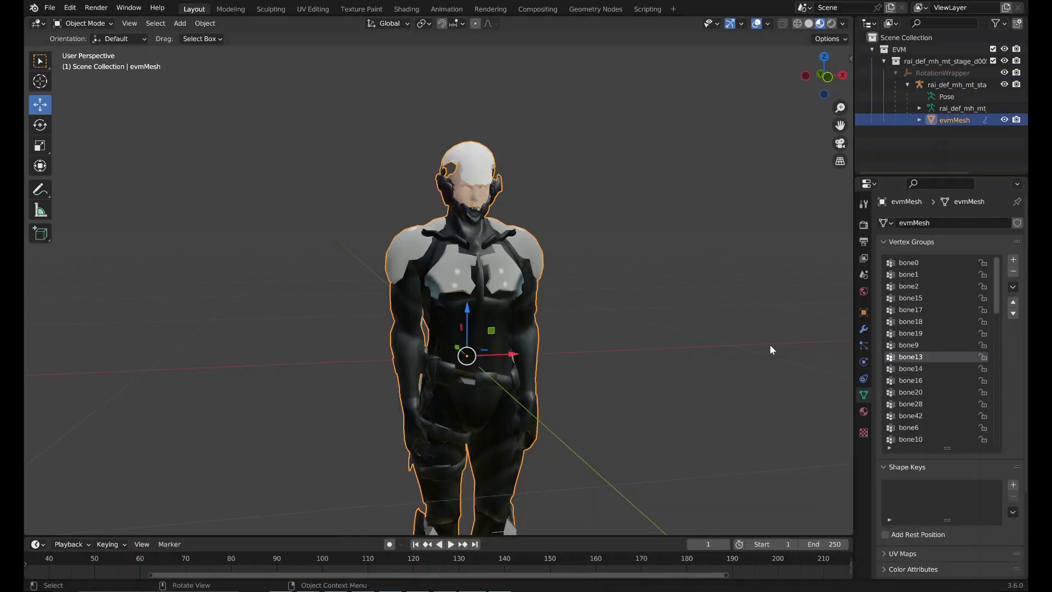
left_click(863, 411)
scroll(924, 251, "down", 3)
scroll(926, 258, "down", 7)
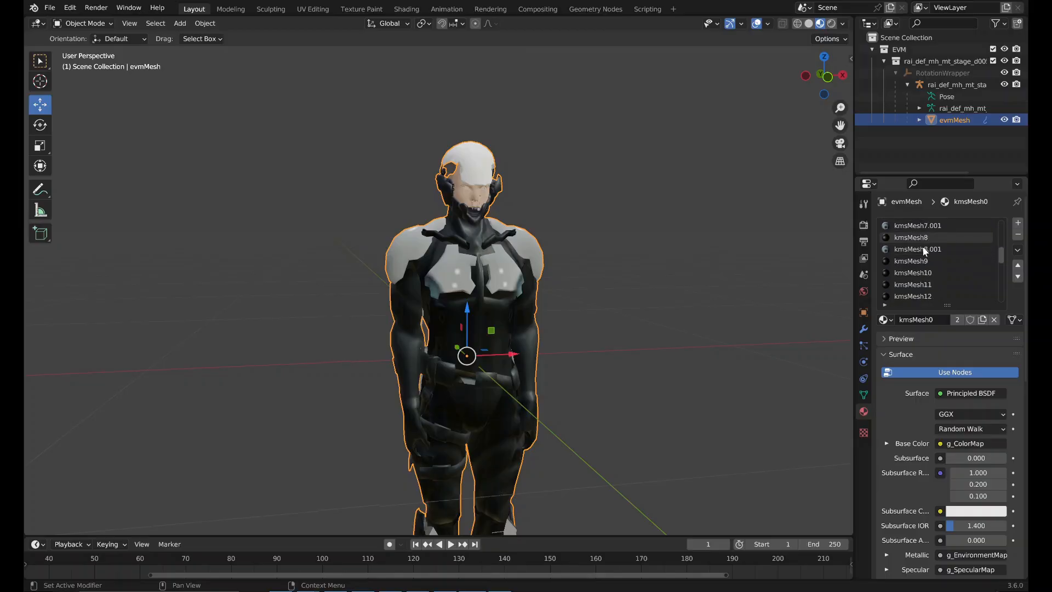
left_click(931, 285)
scroll(931, 284, "down", 1)
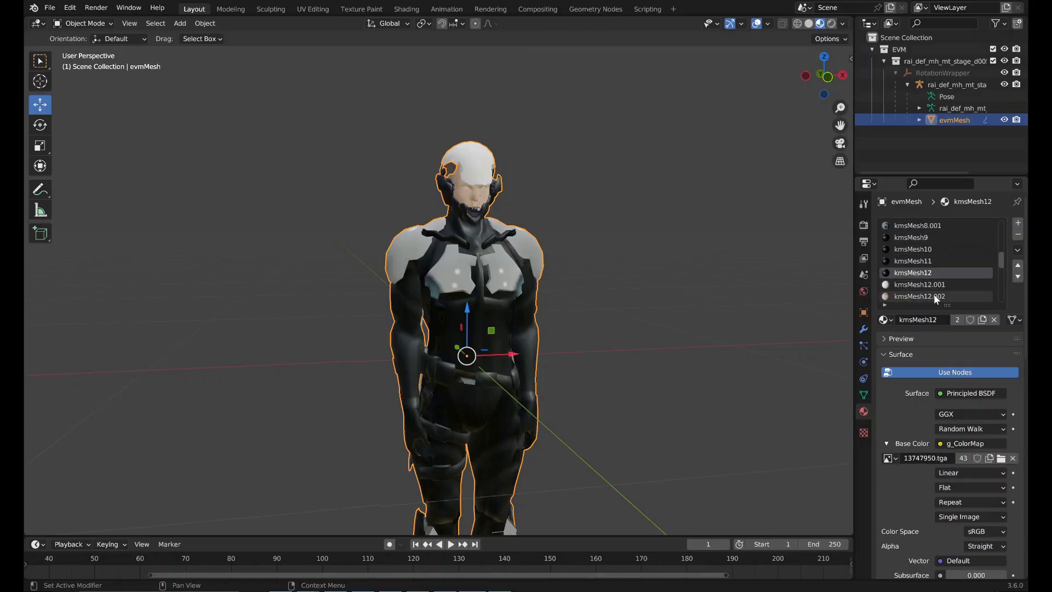
left_click(932, 296)
In Edit Mode, select only the geometry assigned to kmsMesh12.002 and examine which part of the head it covers.
key("Tab")
middle_click_drag(627, 242, 615, 230)
key("alt+a")
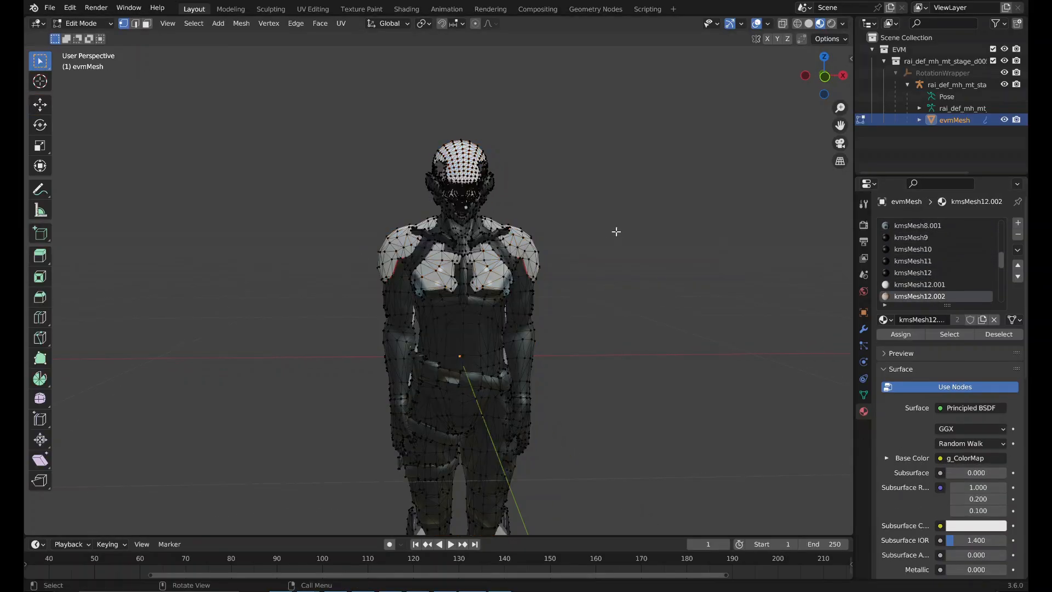
left_click(950, 334)
key("KP_Decimal")
scroll(583, 377, "up", 8)
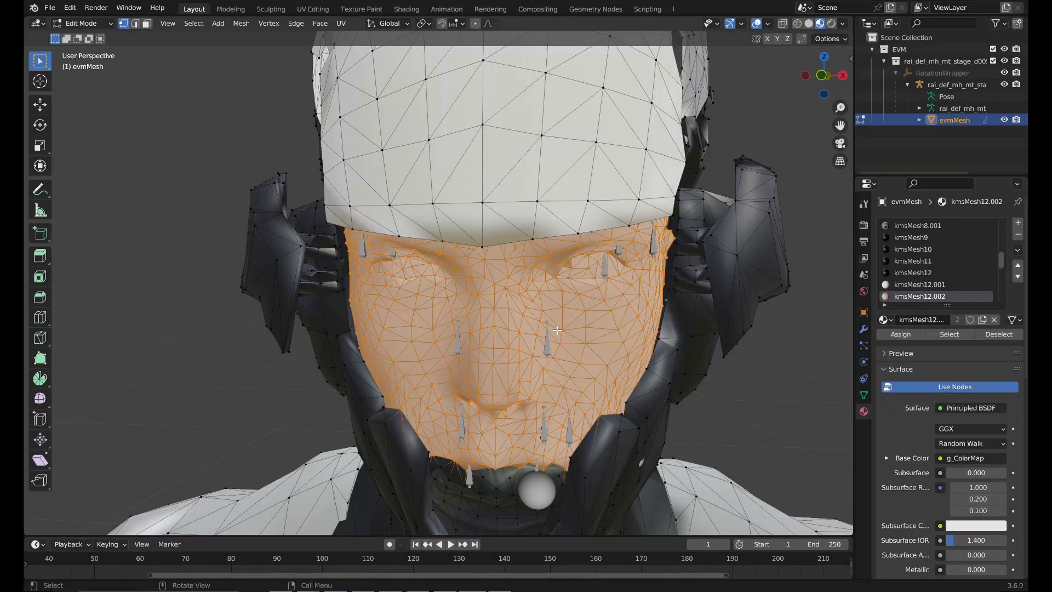
middle_click_drag(557, 331, 550, 327)
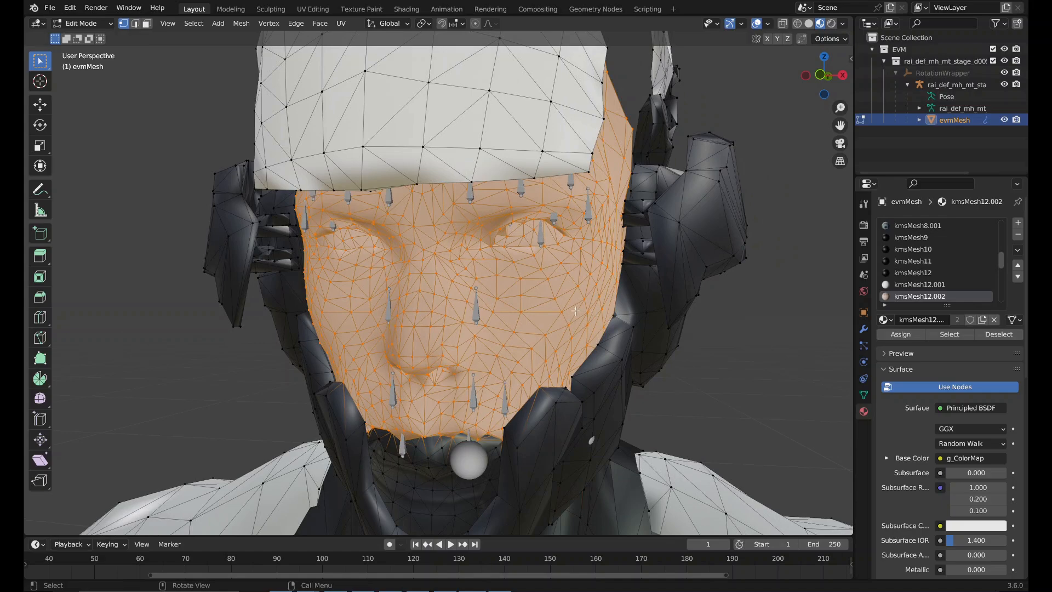
middle_click_drag(575, 311, 722, 333)
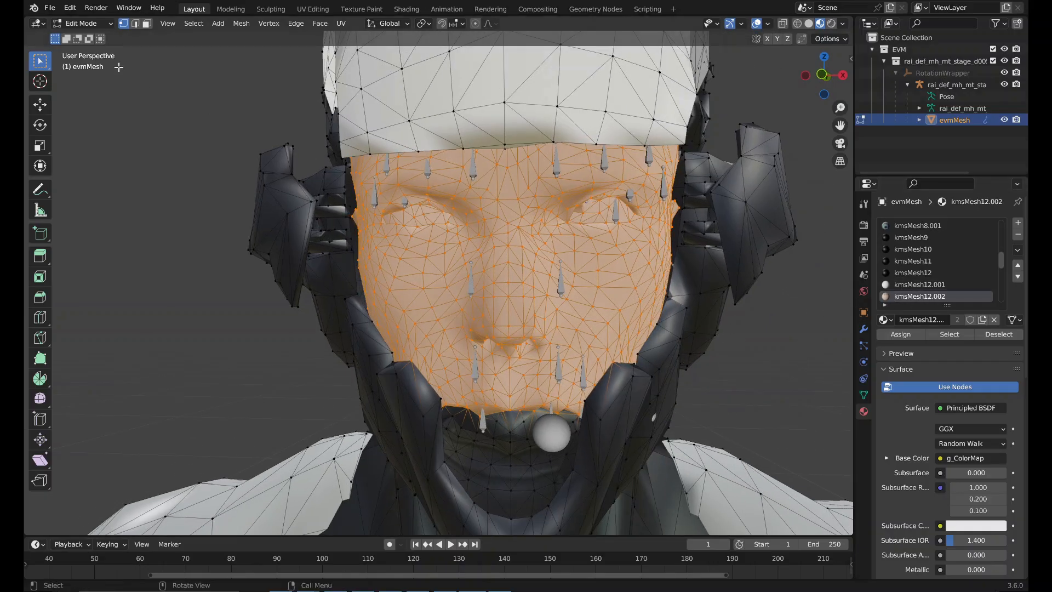
scroll(258, 161, "down", 8)
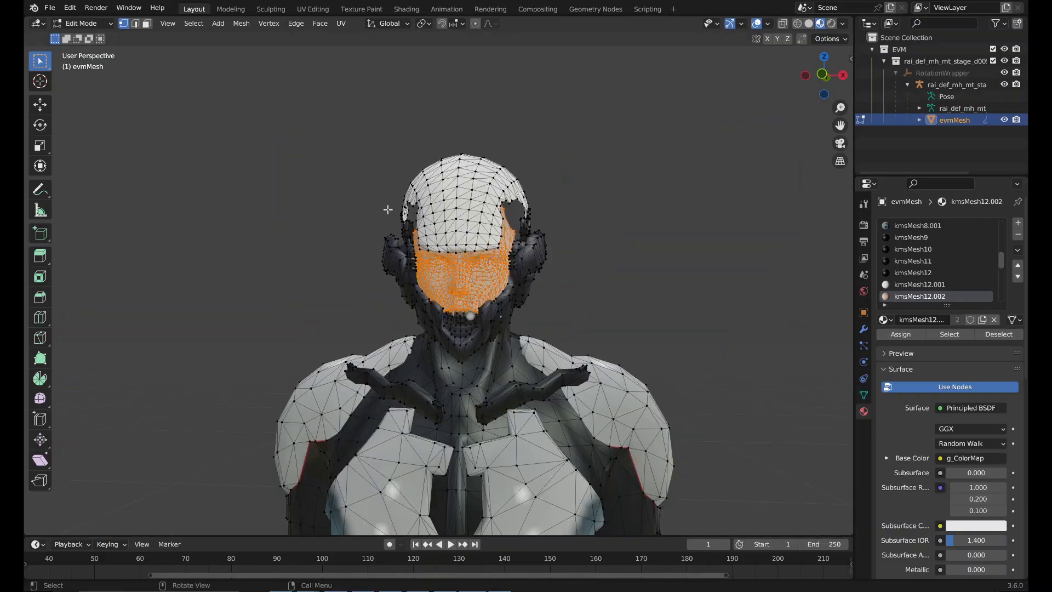
Select all of evmMesh's geometry in Edit Mode and separate it into objects by material.
key("Tab")
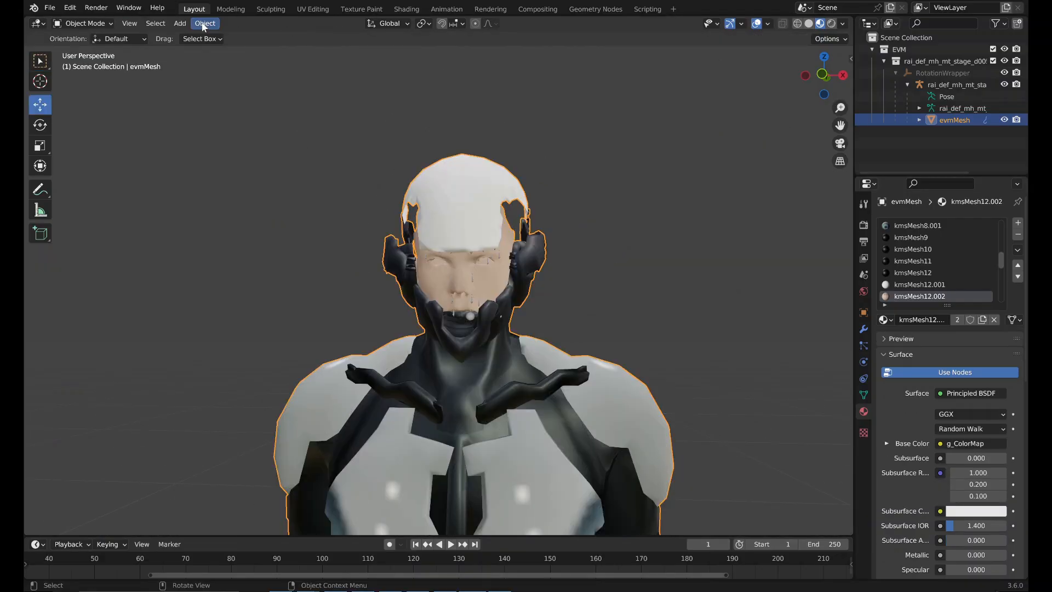
key("Tab")
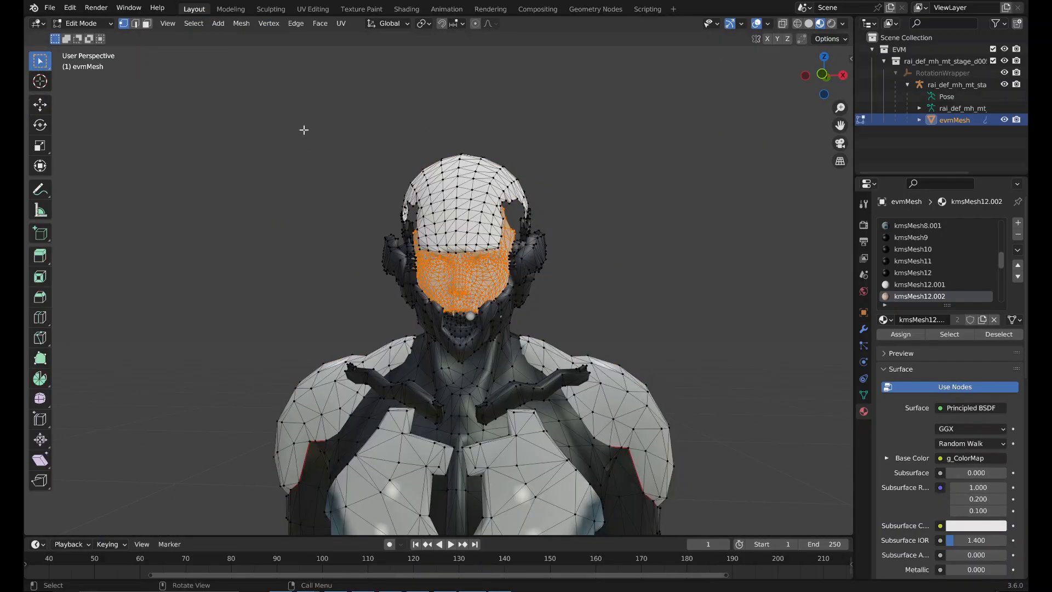
key("a")
right_click(403, 325)
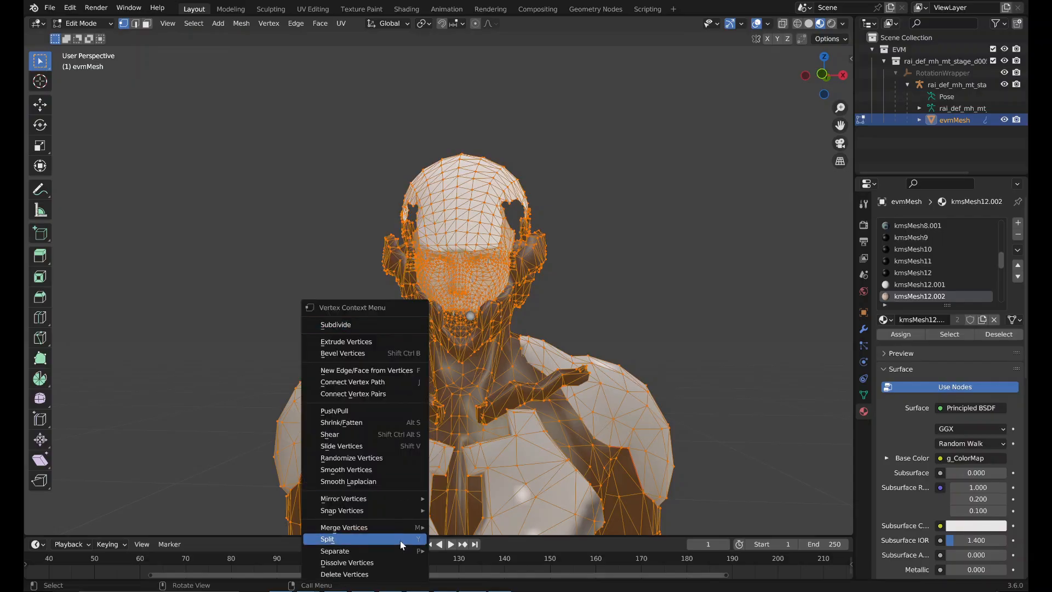
mouse_move(403, 551)
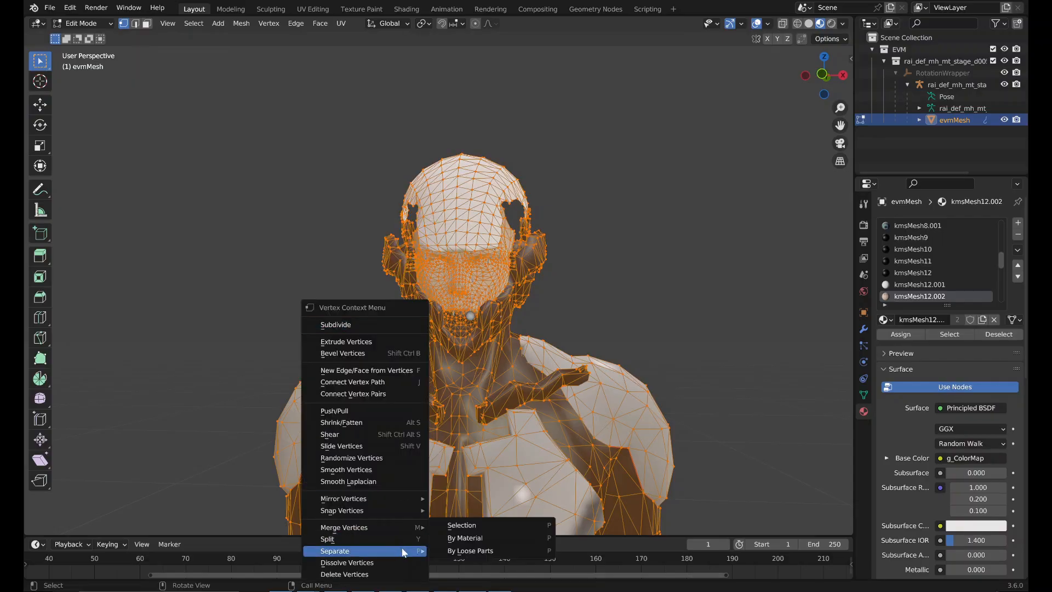
left_click(471, 542)
scroll(624, 308, "down", 4)
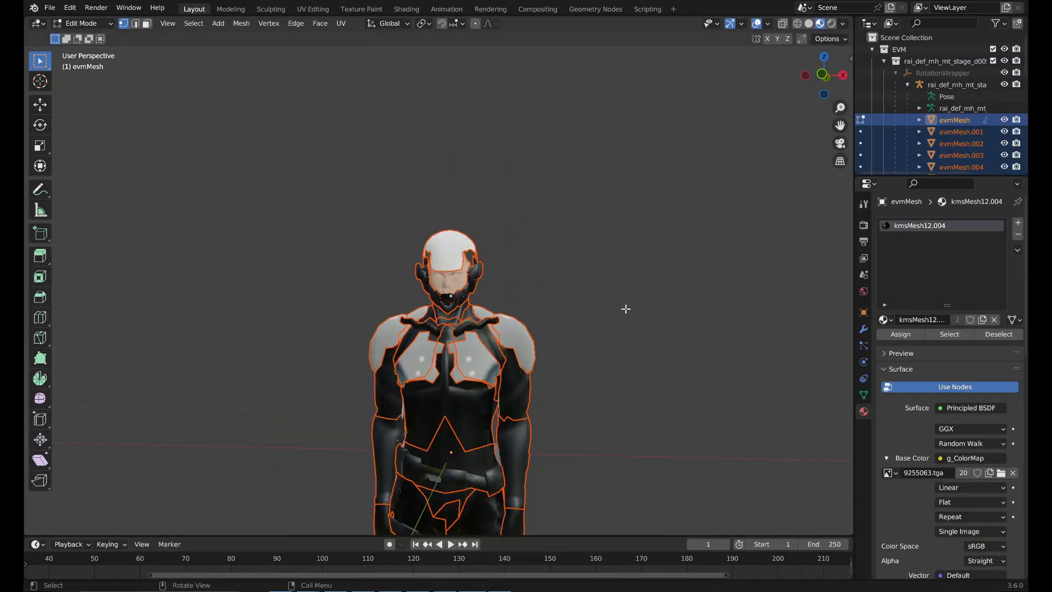
scroll(592, 334, "up", 2)
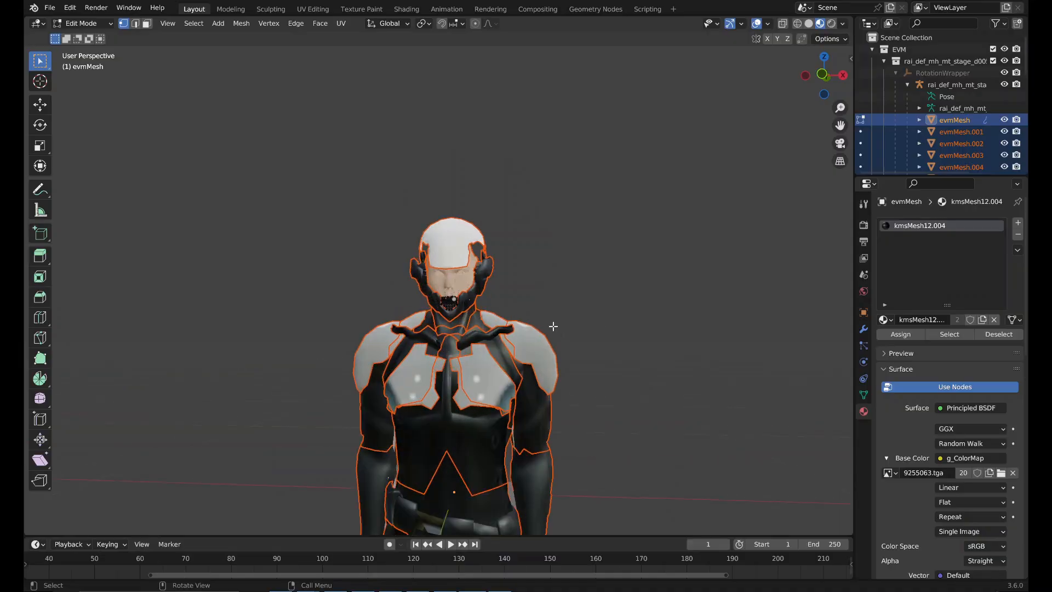
Return to Object Mode and select the separated face mesh that uses kmsMesh12.002.
left_click(82, 23)
left_click(90, 36)
left_click(458, 283)
scroll(458, 284, "up", 6)
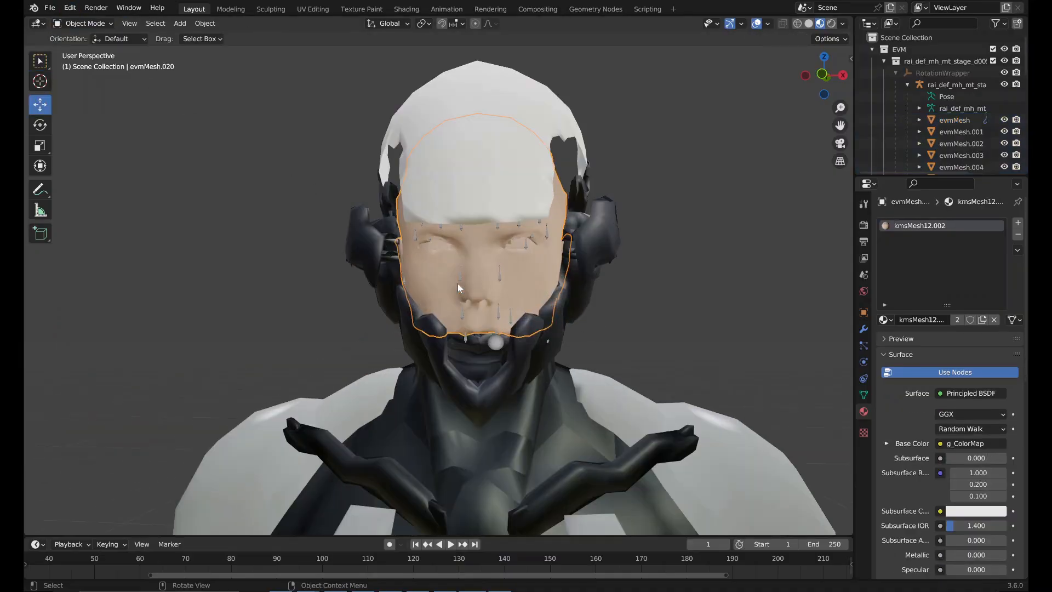
middle_click_drag(458, 283, 411, 263)
Remove the unused vertex groups from the face mesh with MGR:R Tools.
left_click(863, 395)
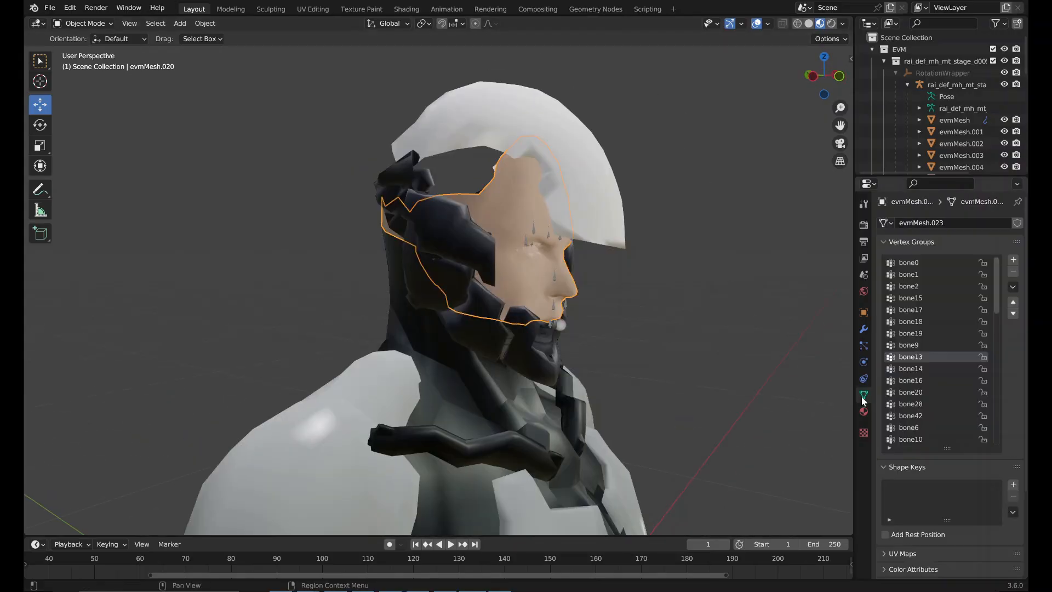
left_click(205, 23)
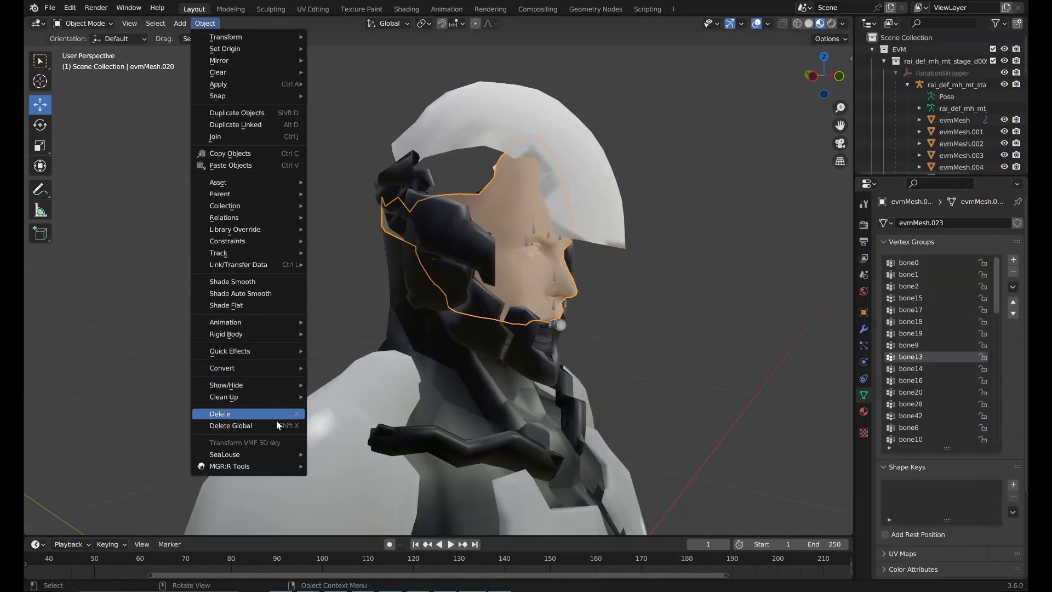
mouse_move(283, 456)
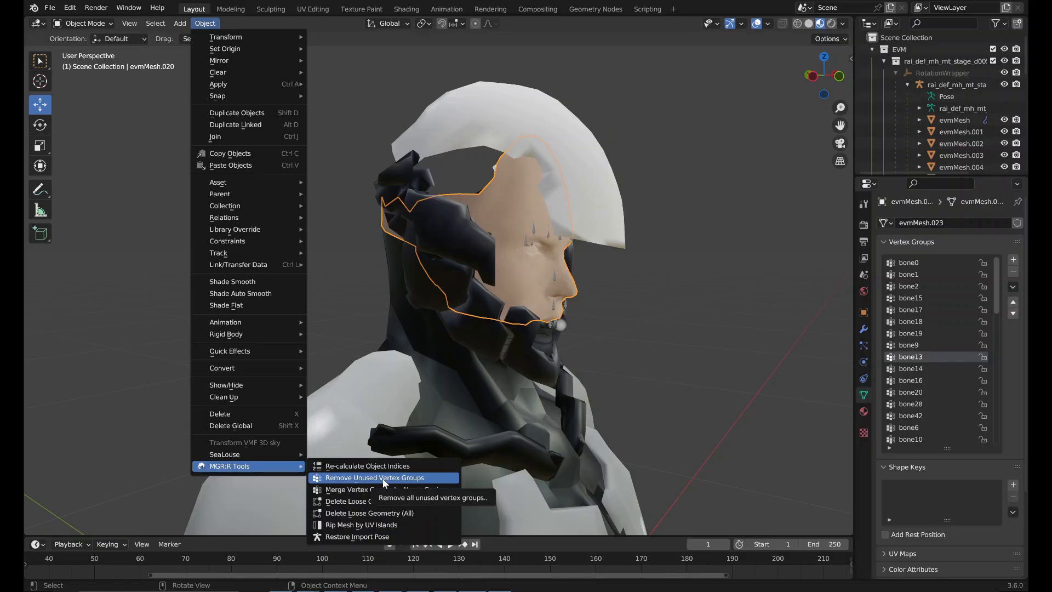
left_click(385, 478)
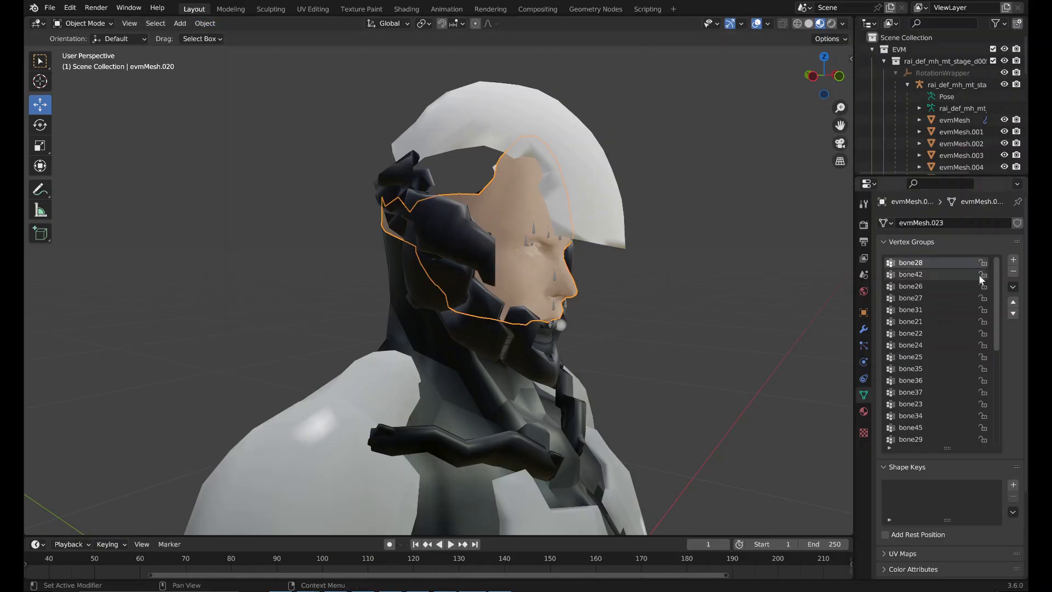
Look through the face mesh's remaining vertex groups, from bone42 to bone24, and shorten the list's display.
scroll(958, 286, "down", 5)
scroll(948, 301, "up", 8)
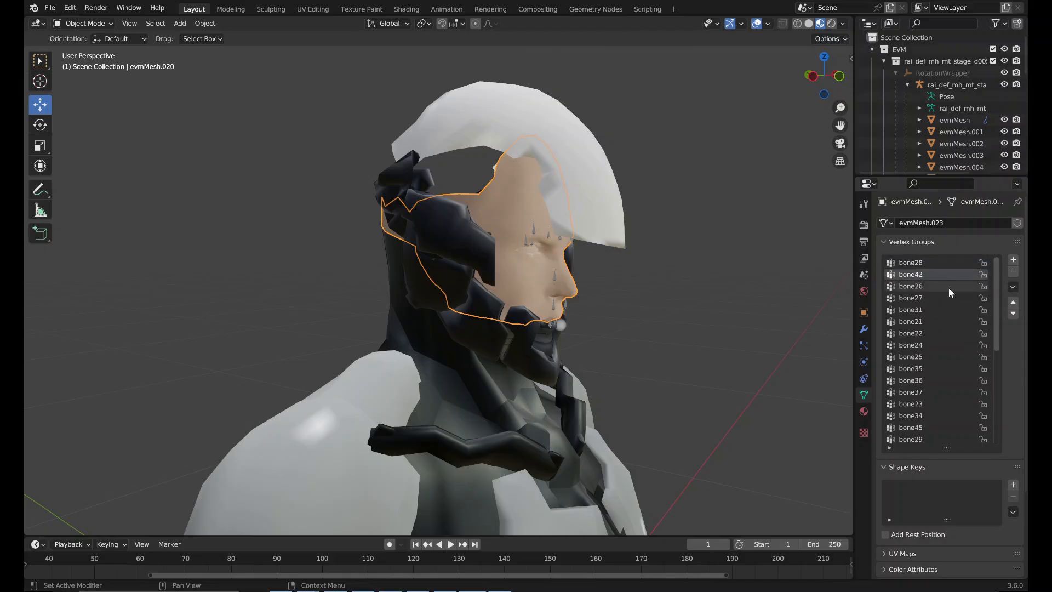
left_click(946, 310)
left_click(946, 321)
left_click(946, 333)
left_click(947, 345)
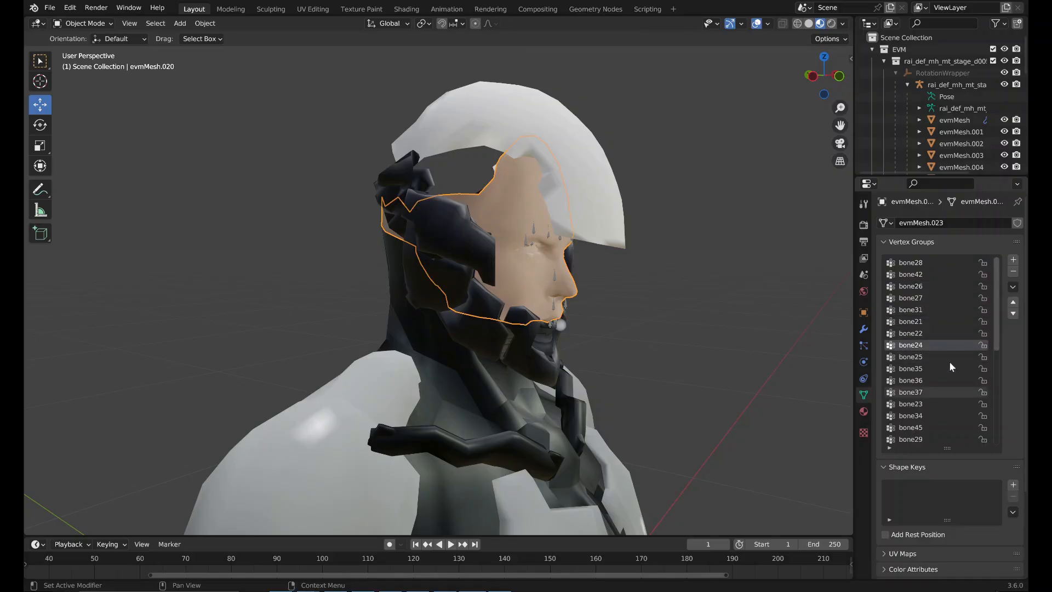
left_click_drag(951, 450, 959, 353)
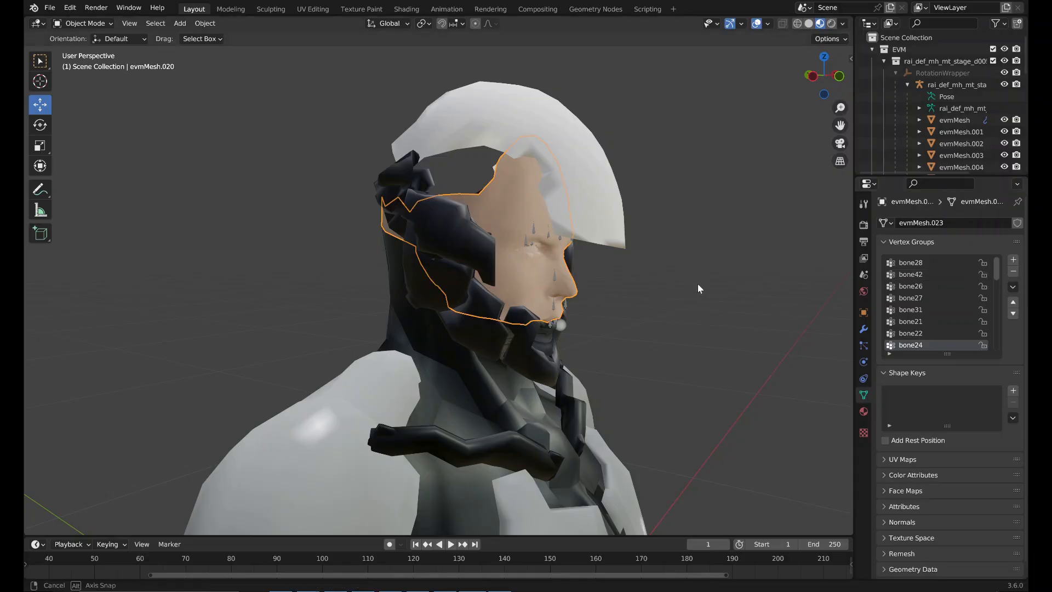
In Edit Mode, select the linked geometry of both eyeballs in the face mesh and separate it into its own object.
middle_click_drag(698, 283, 658, 291)
scroll(675, 292, "up", 2)
key("Tab")
left_click(823, 78)
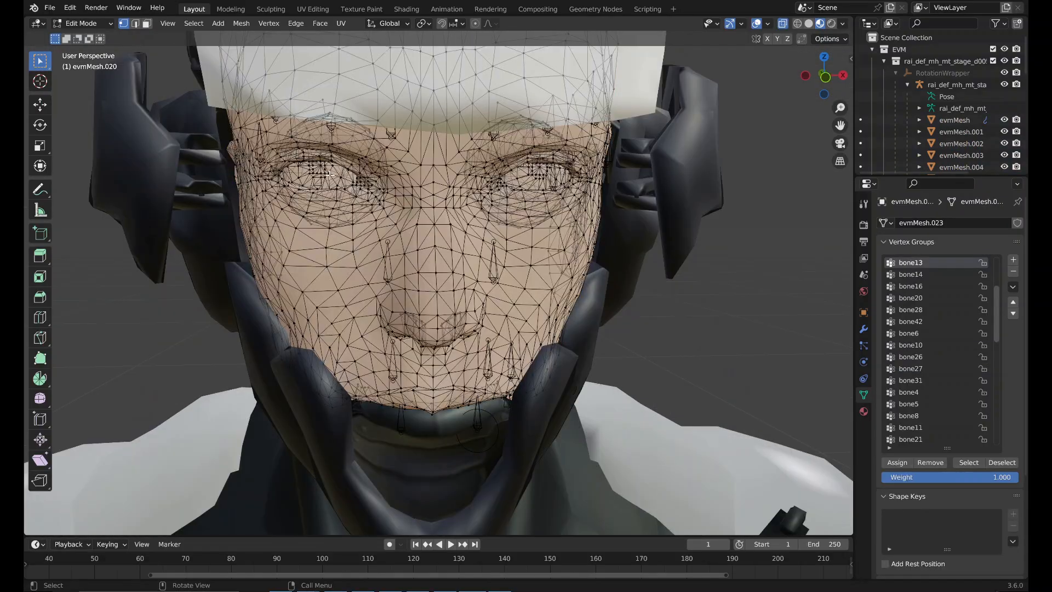
key("l")
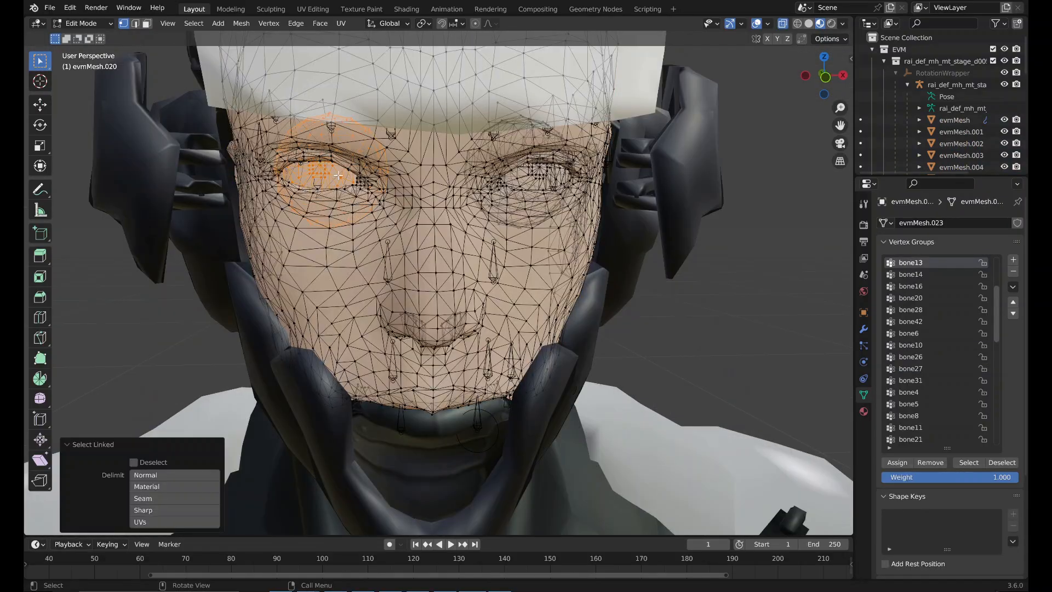
key("l")
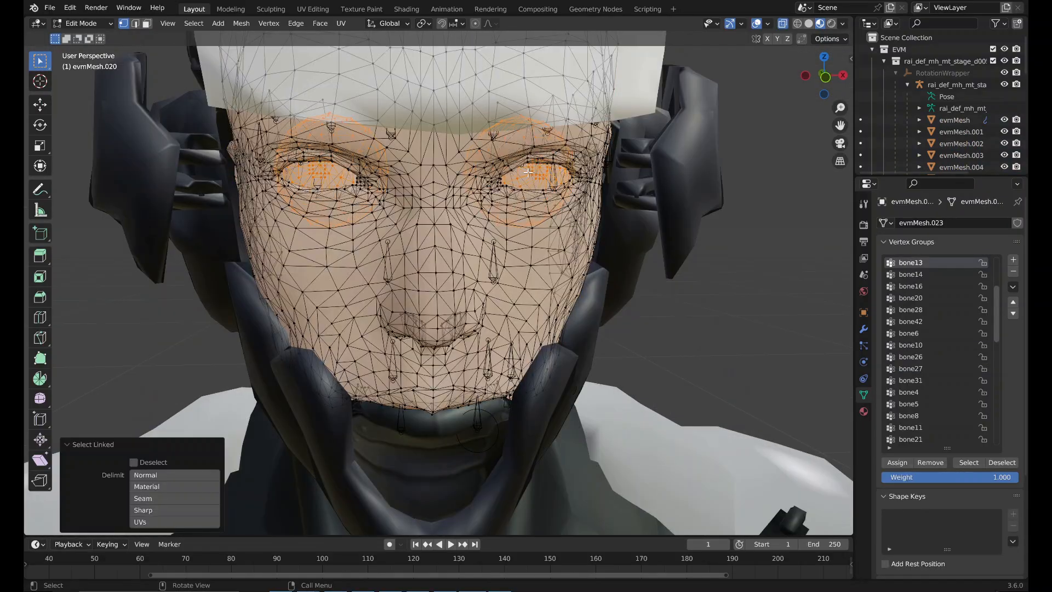
left_click(782, 24)
scroll(707, 148, "up", 2)
middle_click_drag(716, 151, 688, 155)
scroll(688, 155, "down", 4)
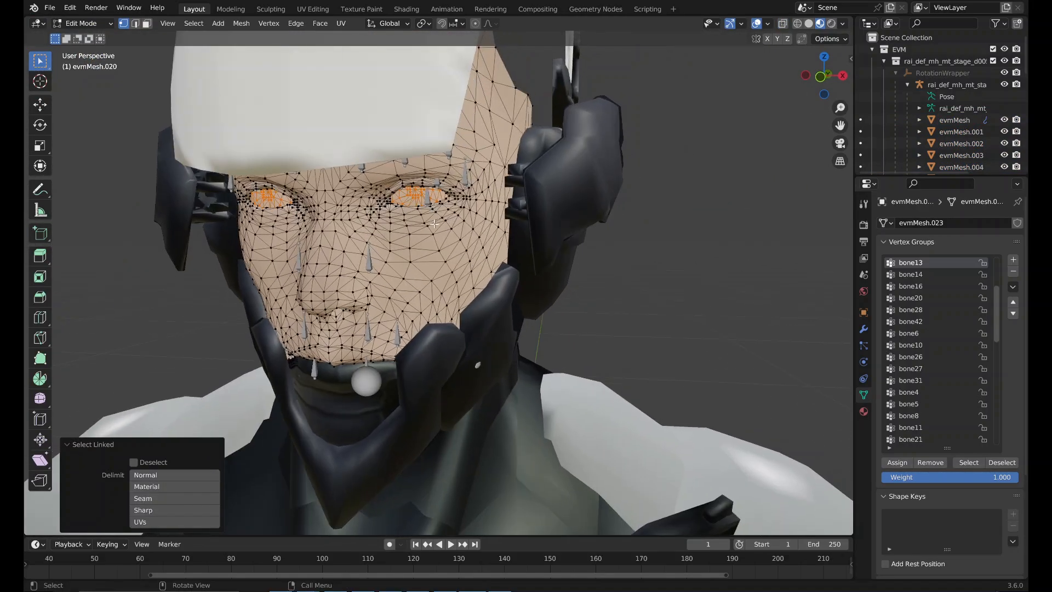
right_click(434, 223)
mouse_move(444, 451)
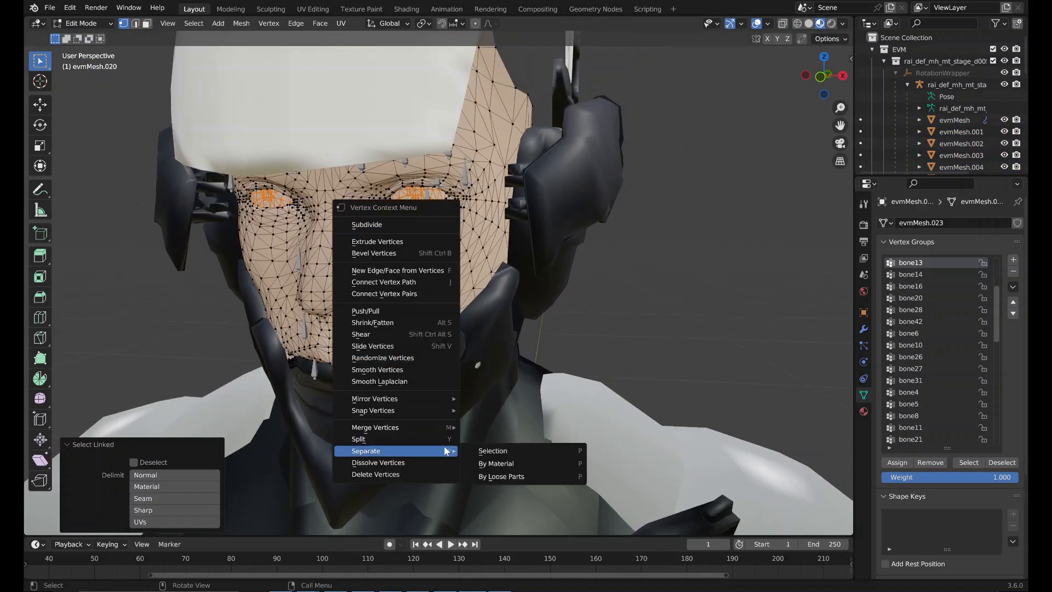
left_click(494, 451)
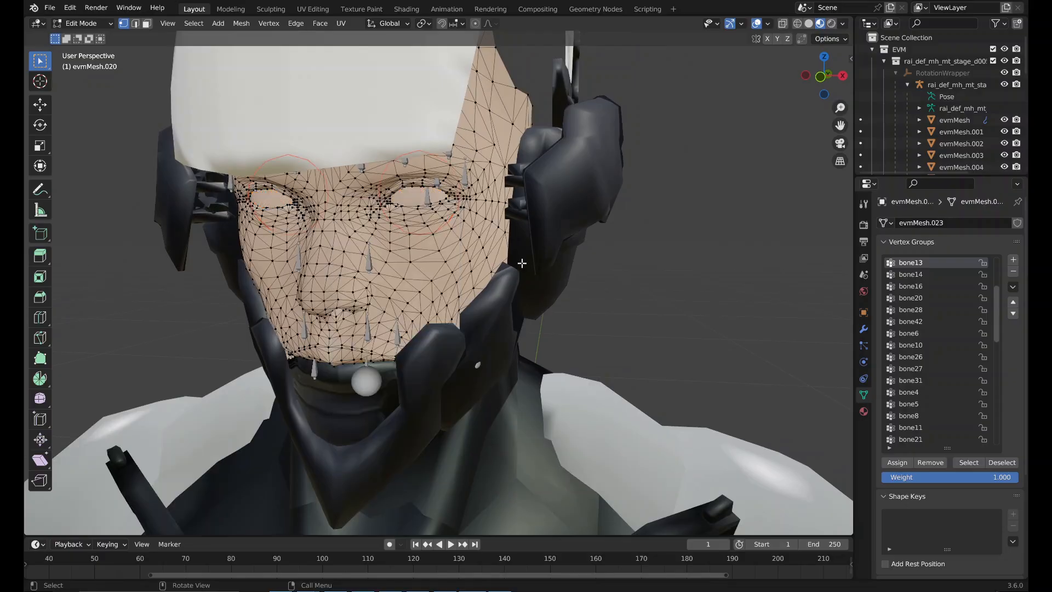
Return to Object Mode, select the separated eyes mesh and show its material.
left_click(83, 23)
left_click(76, 35)
left_click(410, 201)
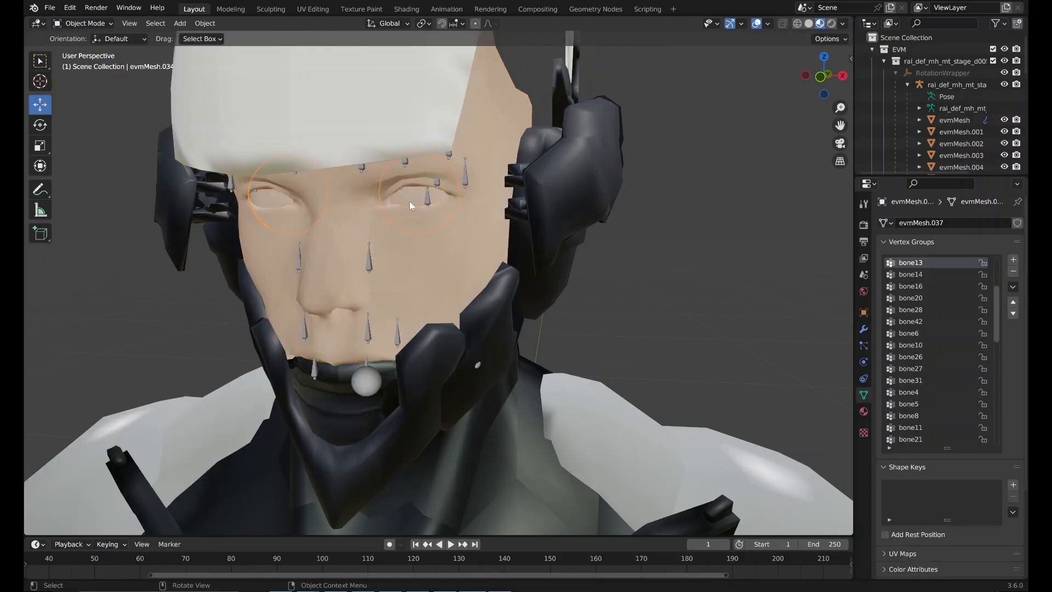
left_click(863, 410)
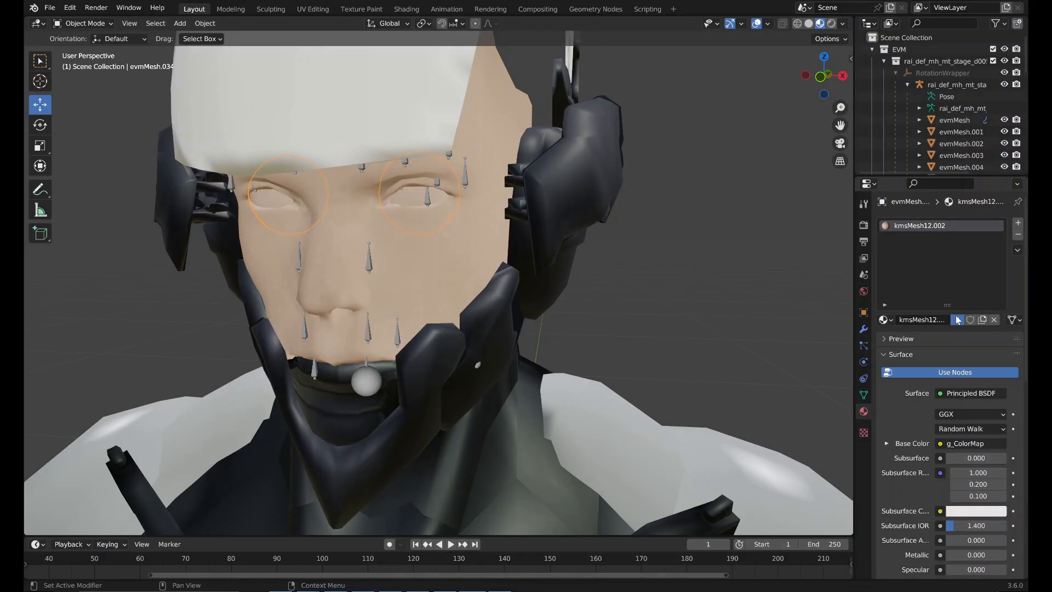
Remove the unused vertex groups from the remaining face mesh with MGR:R Tools and shorten its vertex group list's display.
left_click(352, 230)
middle_click_drag(352, 229, 364, 237)
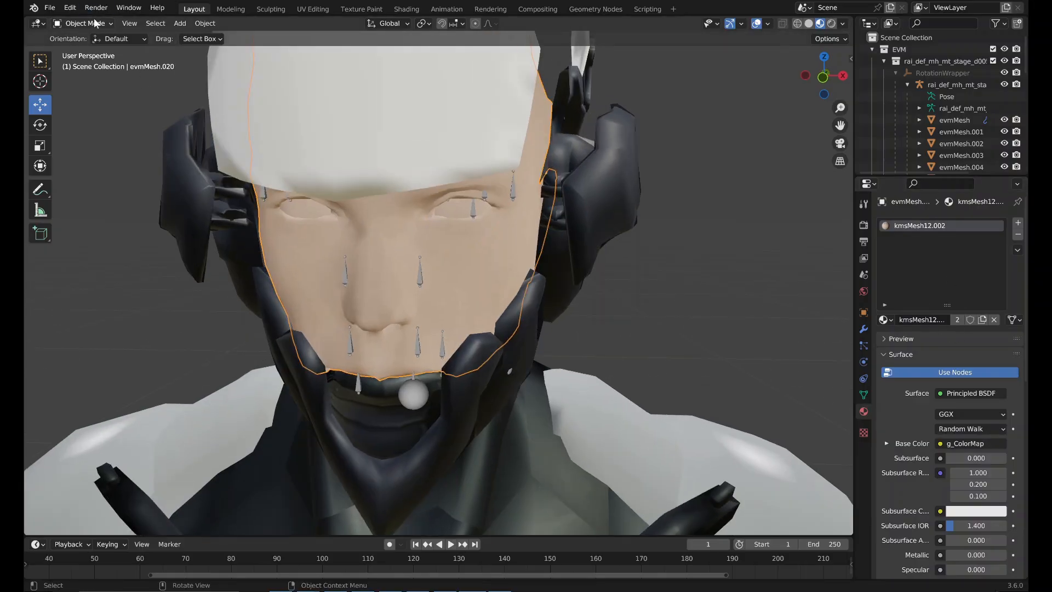
left_click(208, 23)
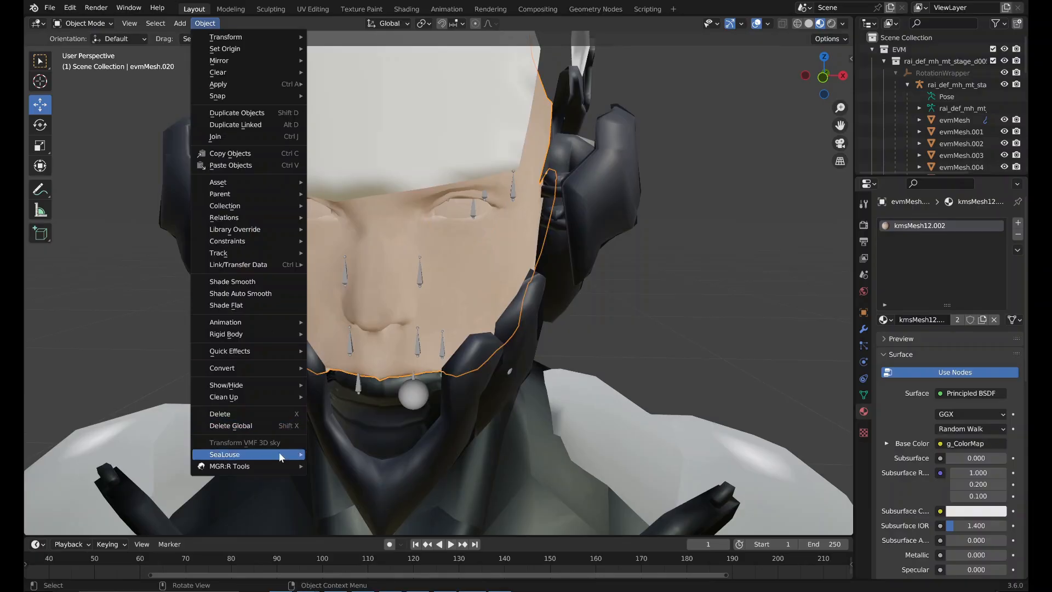
mouse_move(281, 469)
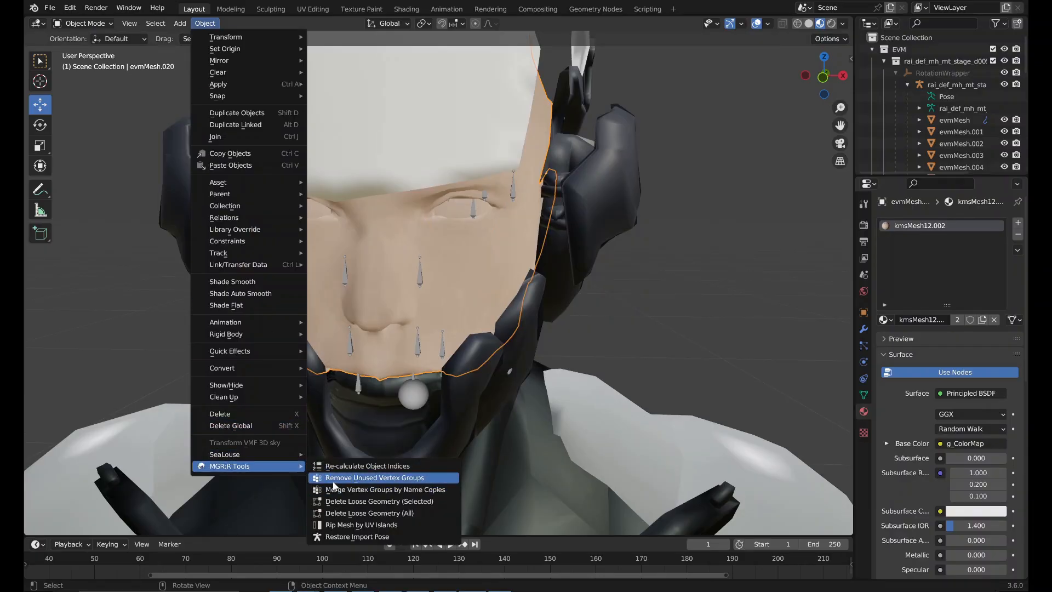
left_click(863, 395)
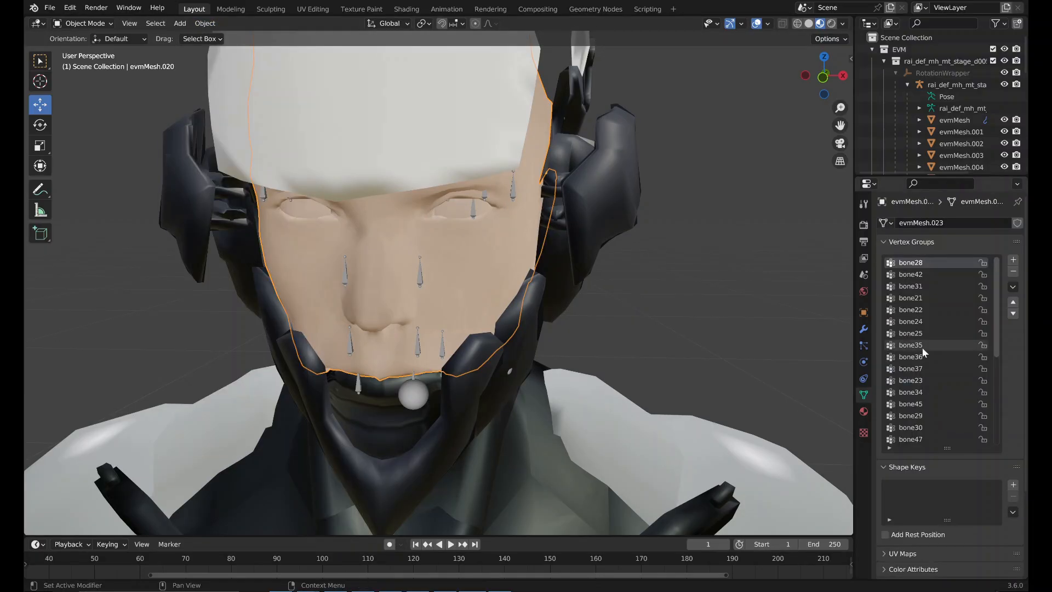
left_click_drag(948, 446, 947, 354)
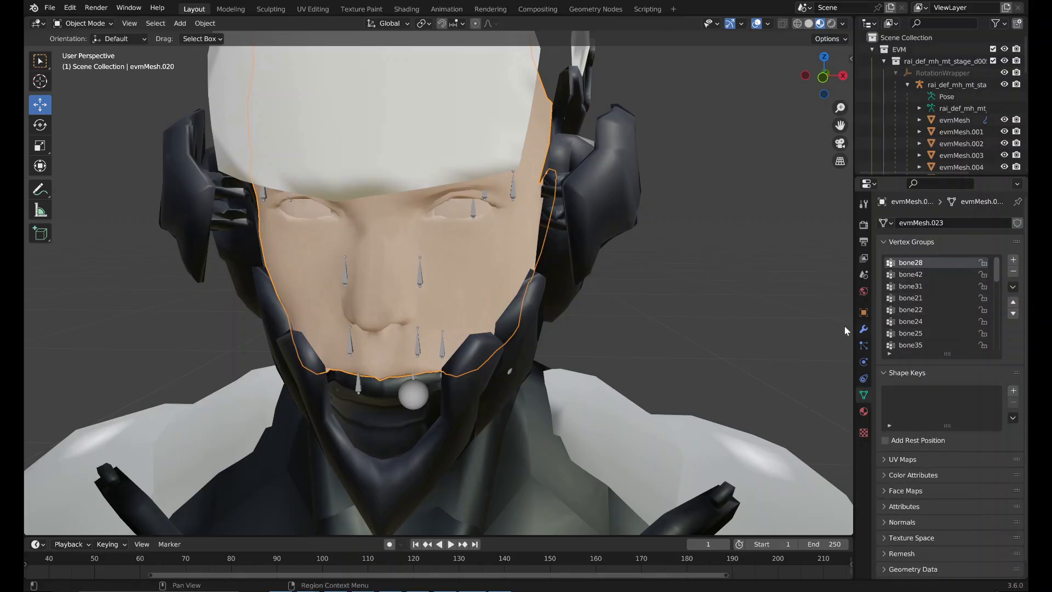
In front view with X-ray on, box-select the character's left half of the face mesh and separate it by selection.
key("Tab")
middle_click_drag(615, 294, 646, 293)
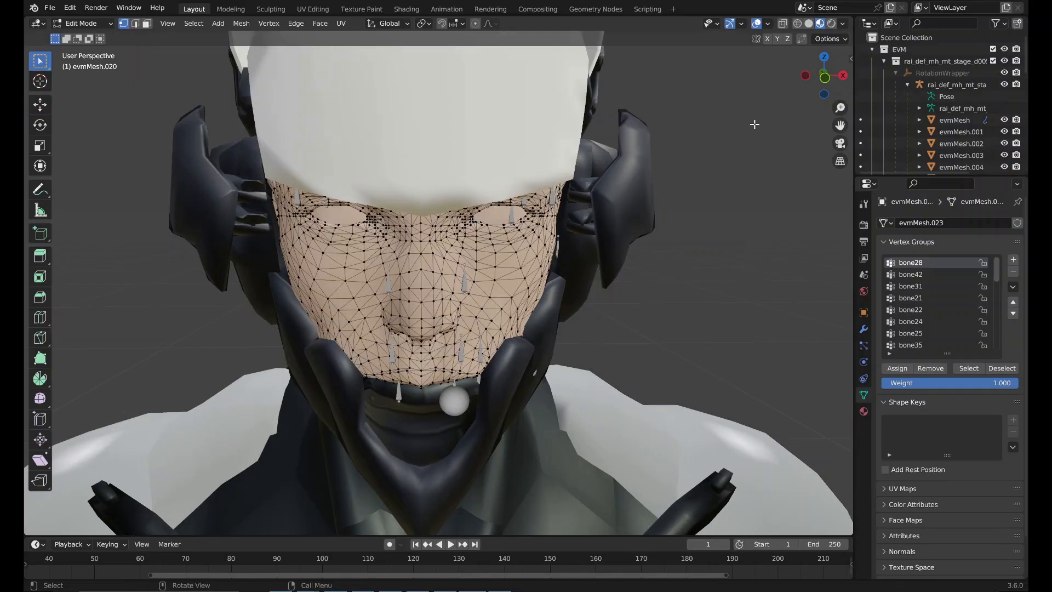
left_click(823, 77)
left_click(782, 23)
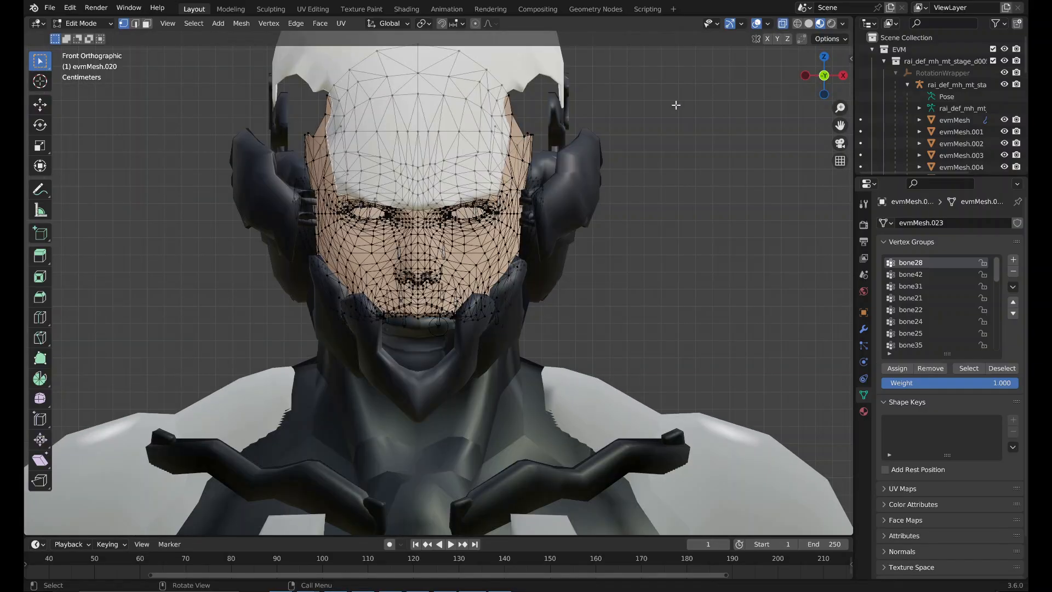
middle_click_drag(627, 81, 652, 158, "shift")
left_click_drag(660, 80, 422, 461)
right_click(422, 461)
mouse_move(497, 552)
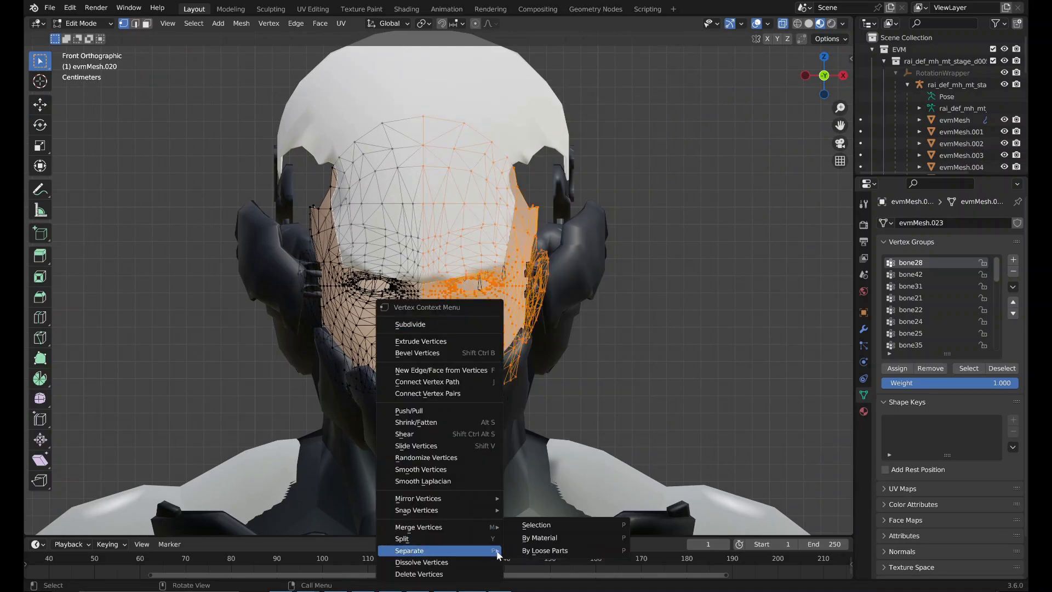
left_click(537, 525)
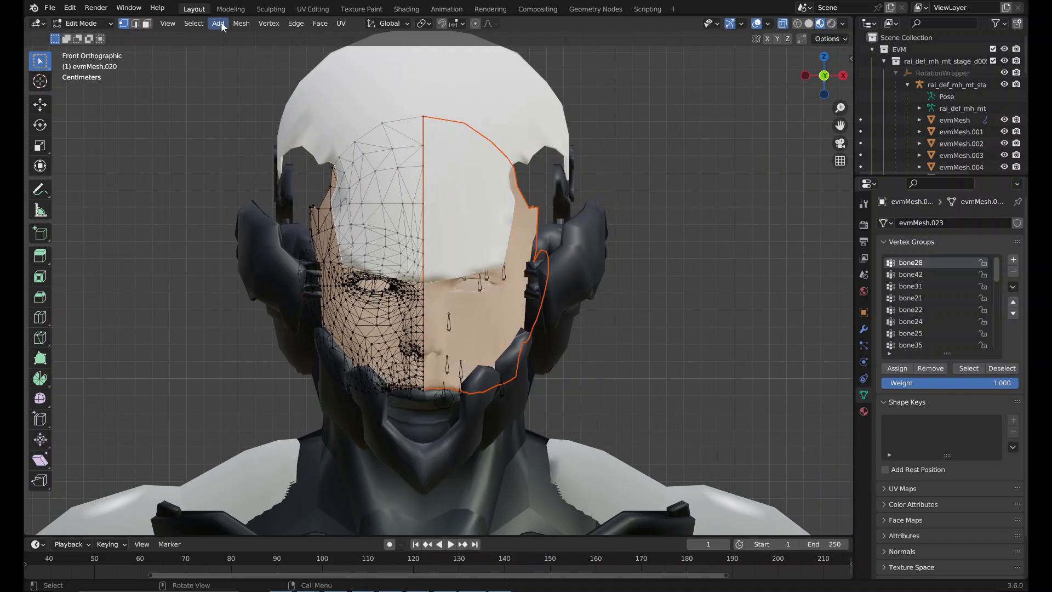
Return to Object Mode and remove the unused vertex groups from the separated left half of the face with MGR:R Tools.
left_click(90, 23)
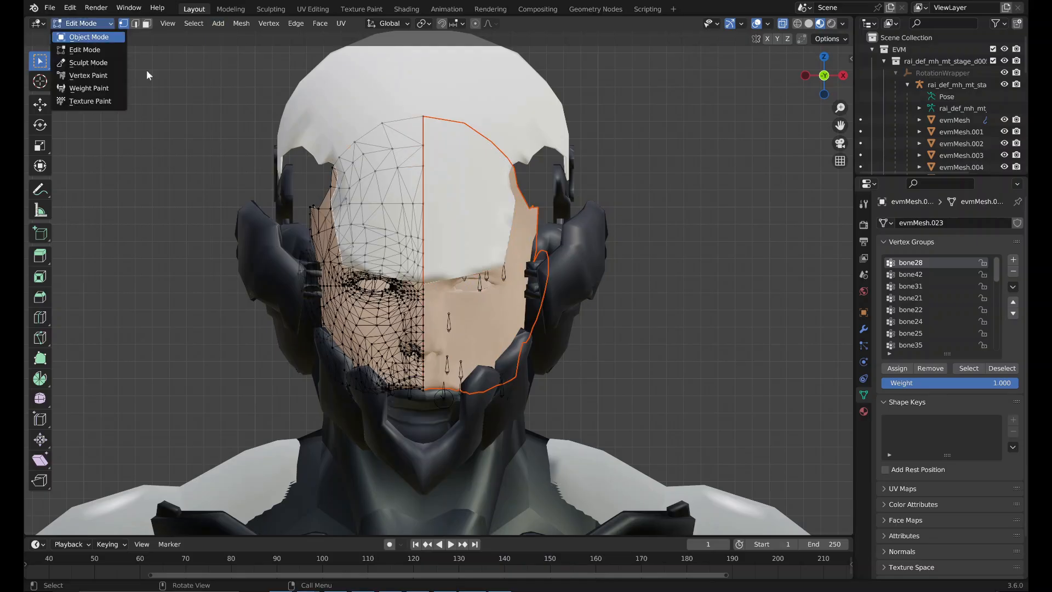
left_click(87, 36)
left_click(862, 413)
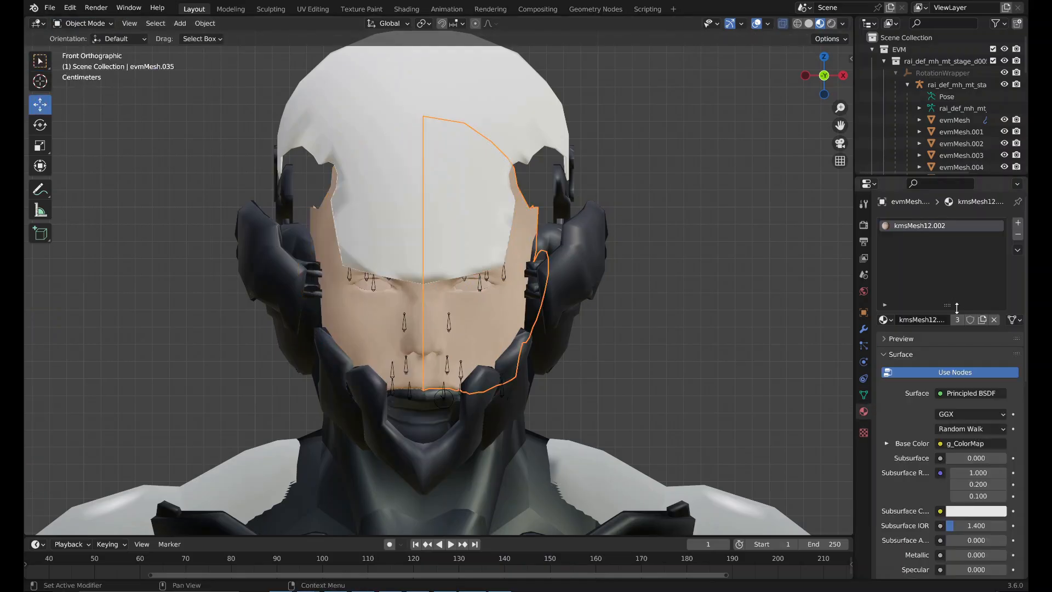
left_click(863, 394)
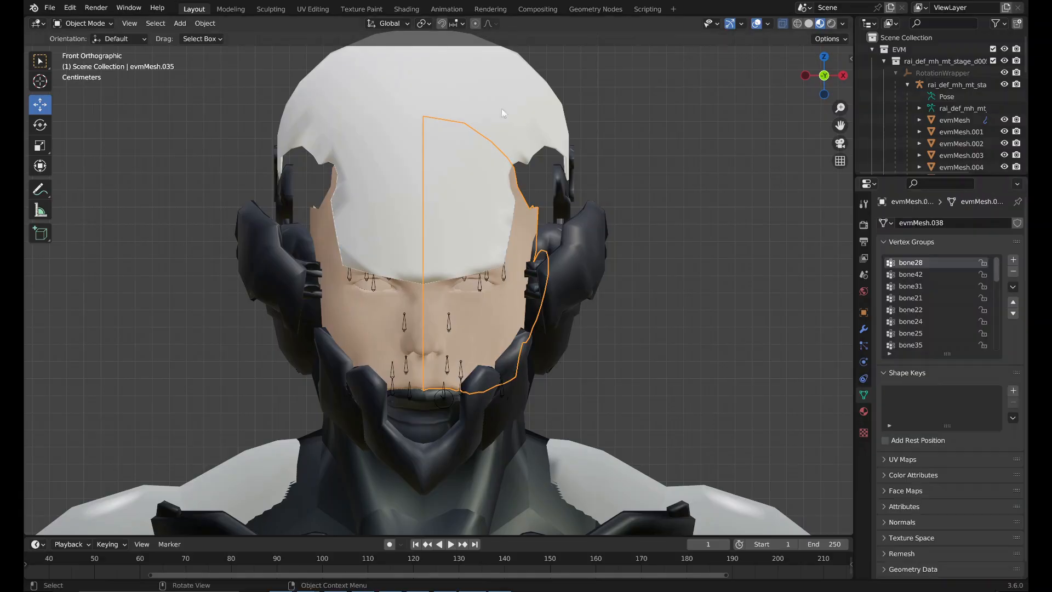
left_click(205, 23)
mouse_move(274, 466)
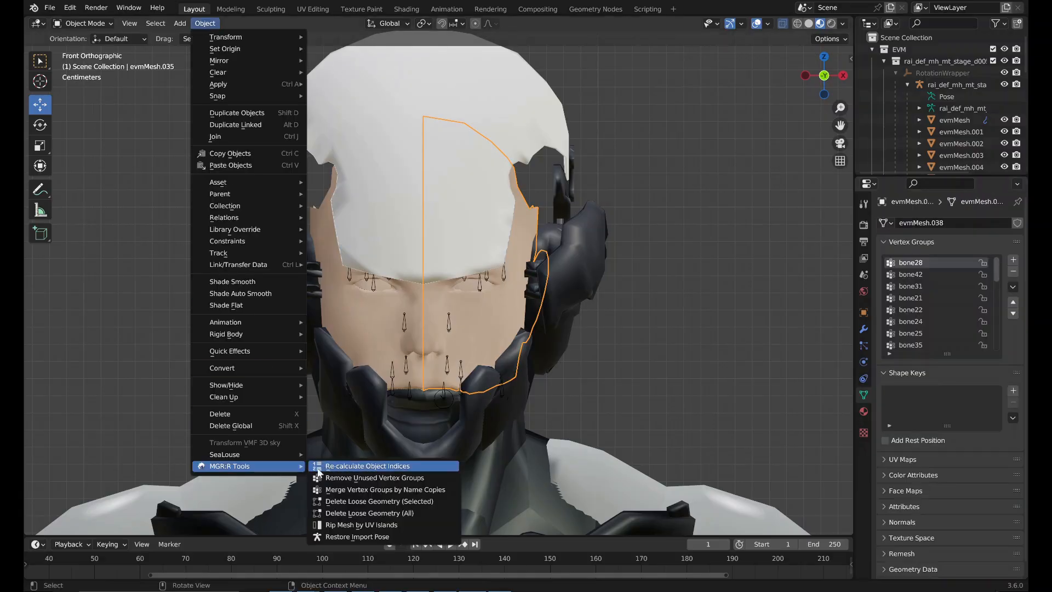
left_click(338, 478)
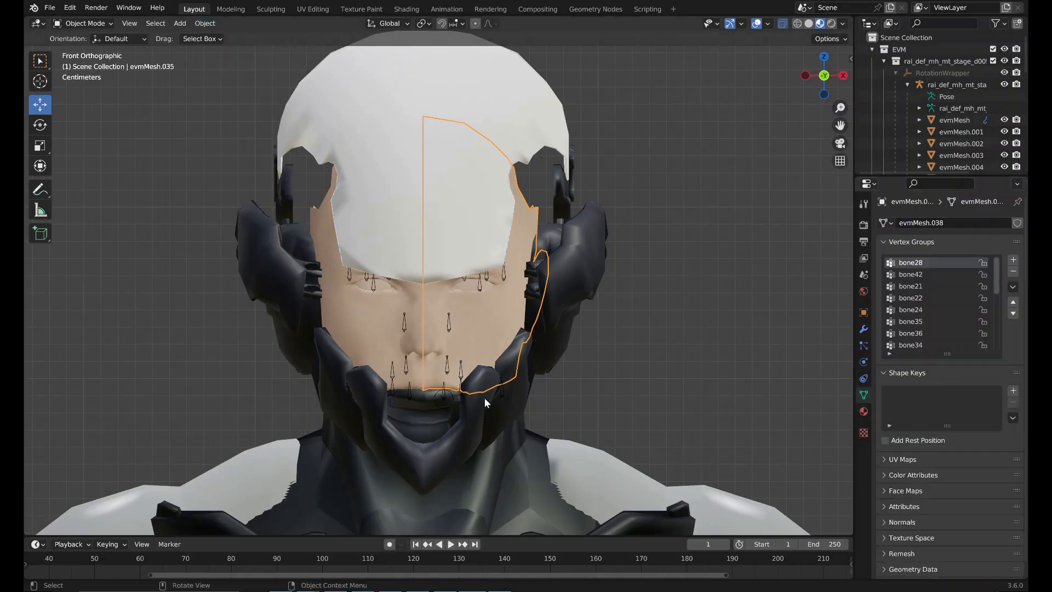
Select the part of the left face half from the eye line upward in Edit Mode and separate it by selection.
key("Tab")
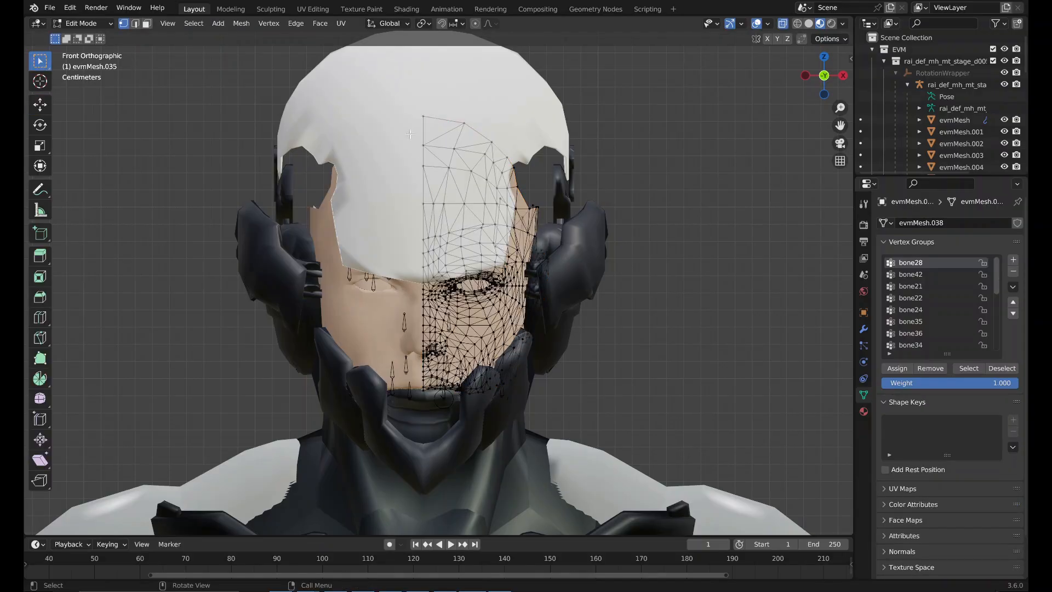
left_click_drag(404, 93, 578, 284)
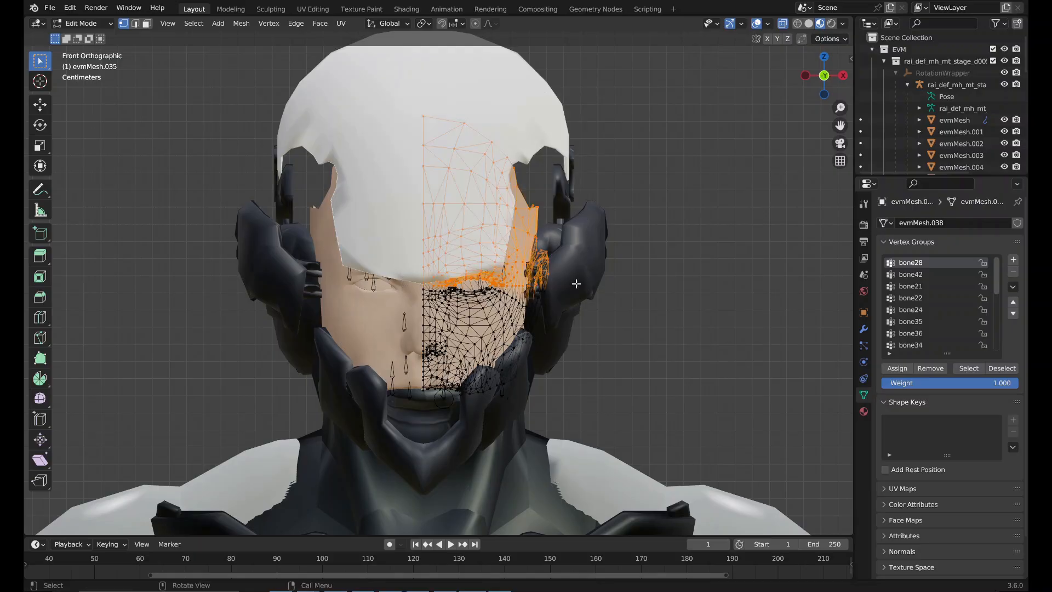
right_click(516, 252)
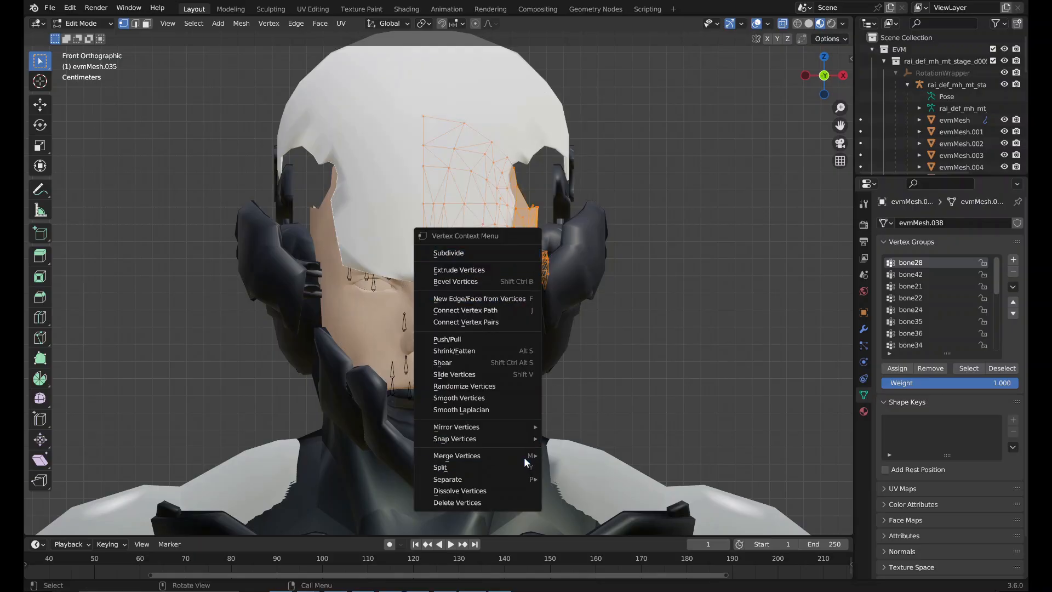
mouse_move(529, 479)
left_click(570, 479)
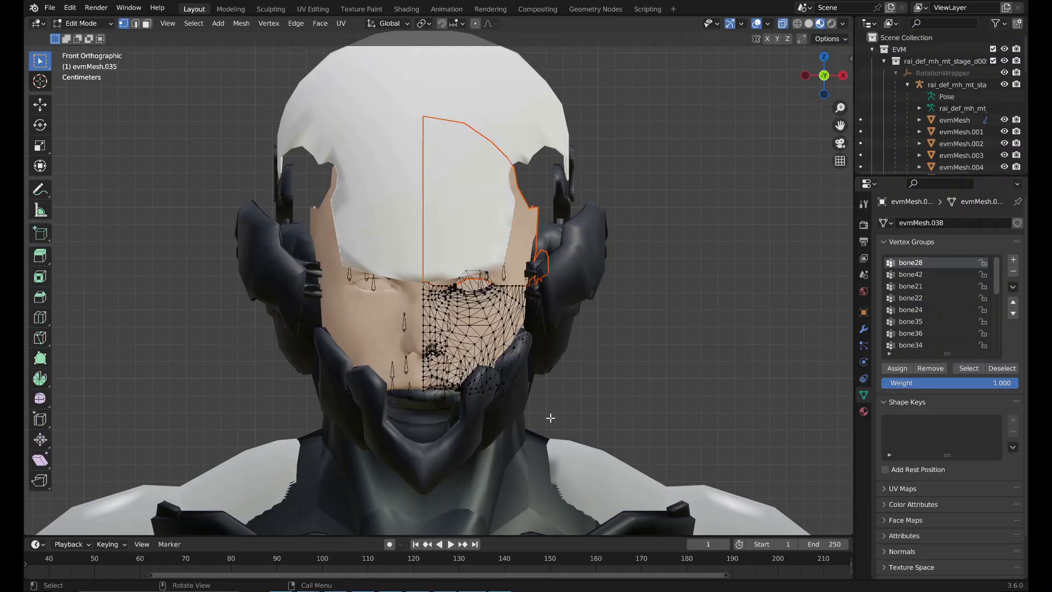
In Object Mode, remove the unused vertex groups from the separated upper-left face piece and look through its remaining groups.
left_click(82, 23)
left_click(82, 37)
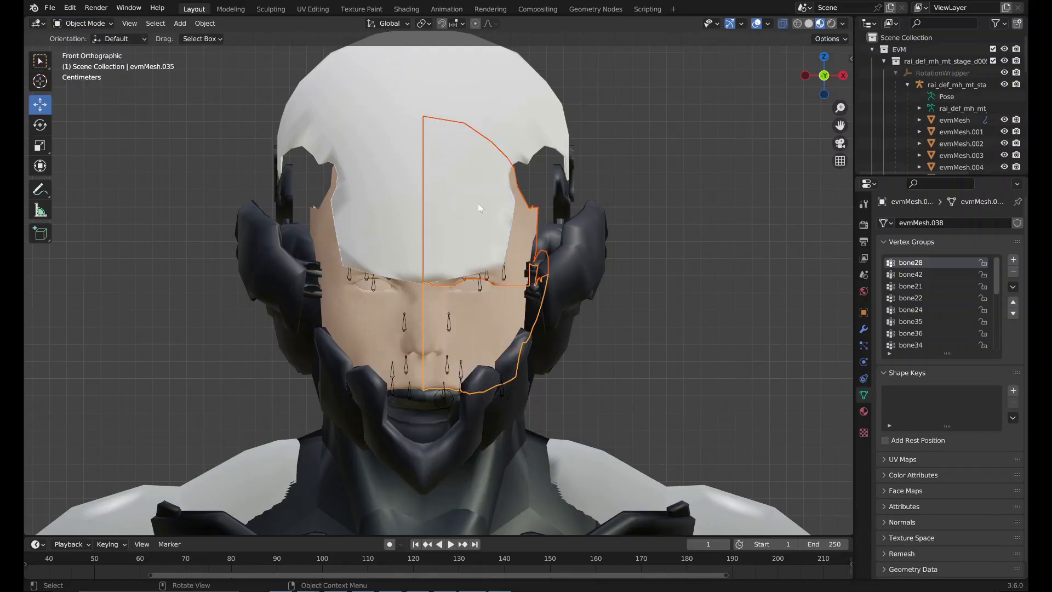
left_click(520, 216)
left_click(205, 23)
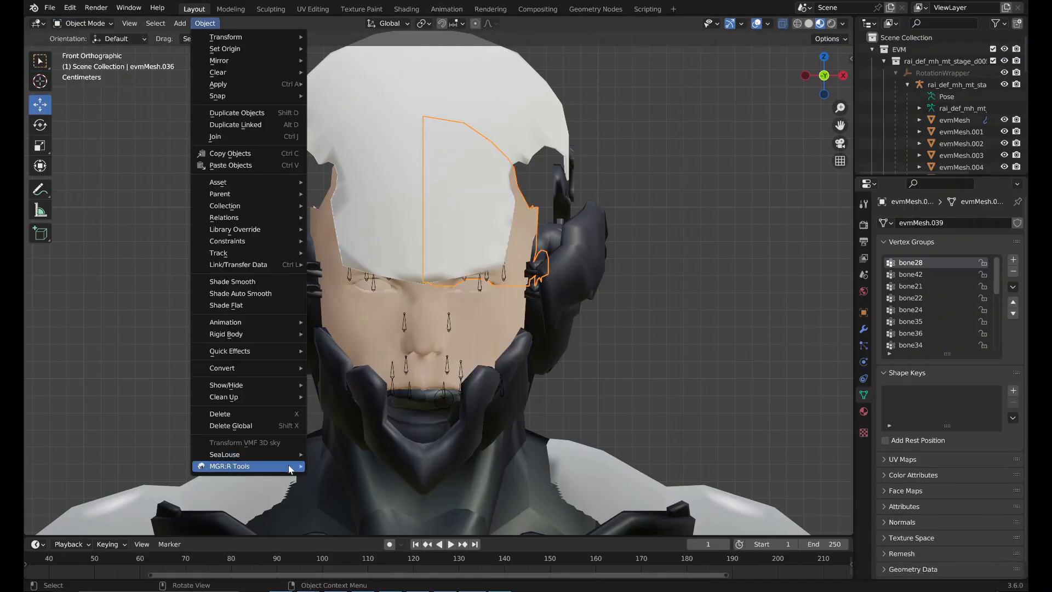
mouse_move(288, 469)
left_click(324, 478)
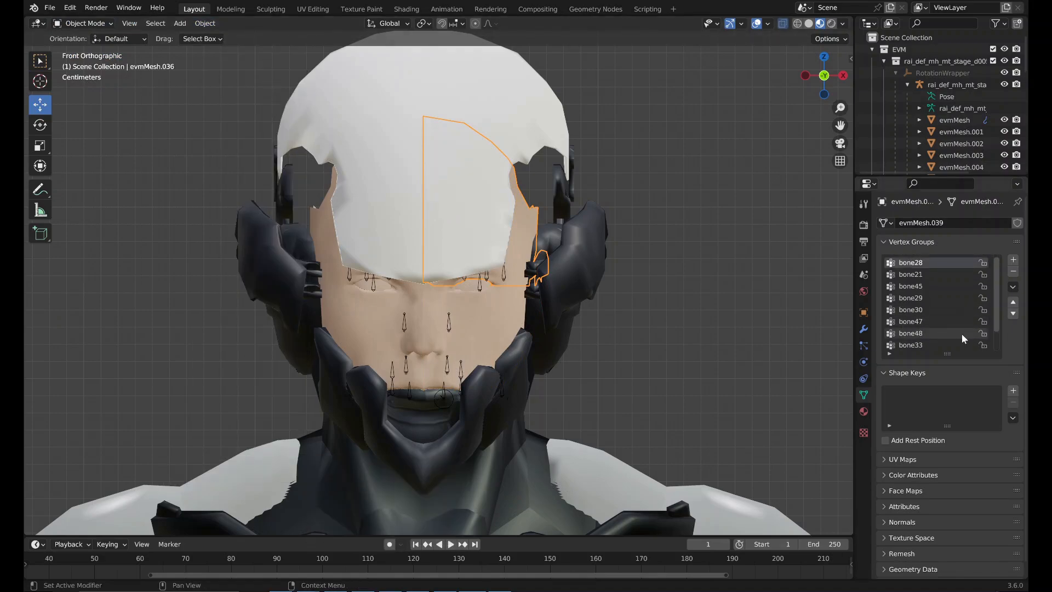
scroll(963, 341, "down", 2)
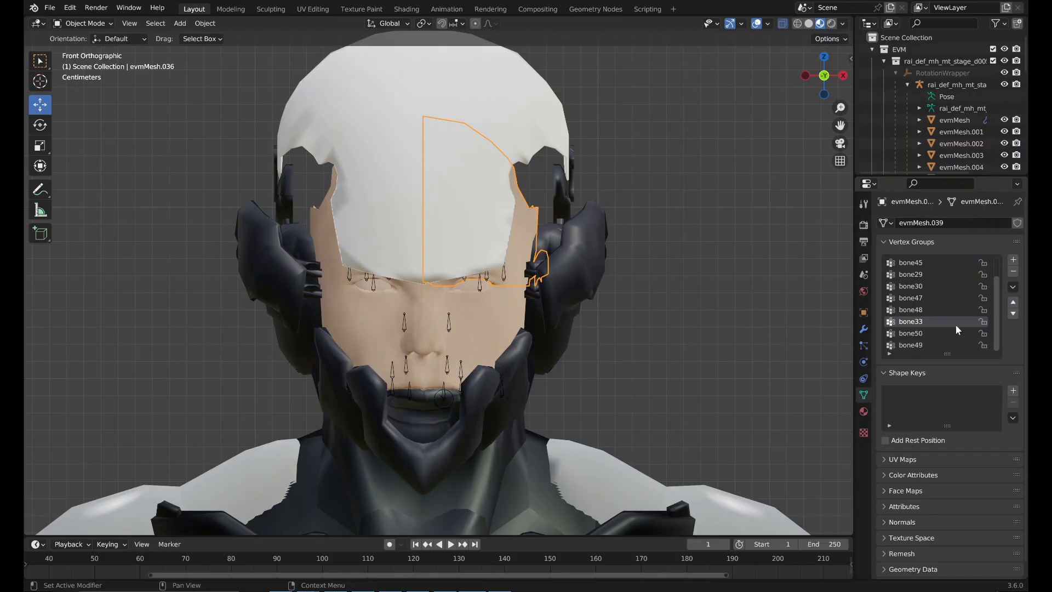
scroll(956, 326, "up", 2)
Separate the inner-eye and brow vertices beside the nose bridge from the upper-left face piece, and return to Object Mode.
key("Tab")
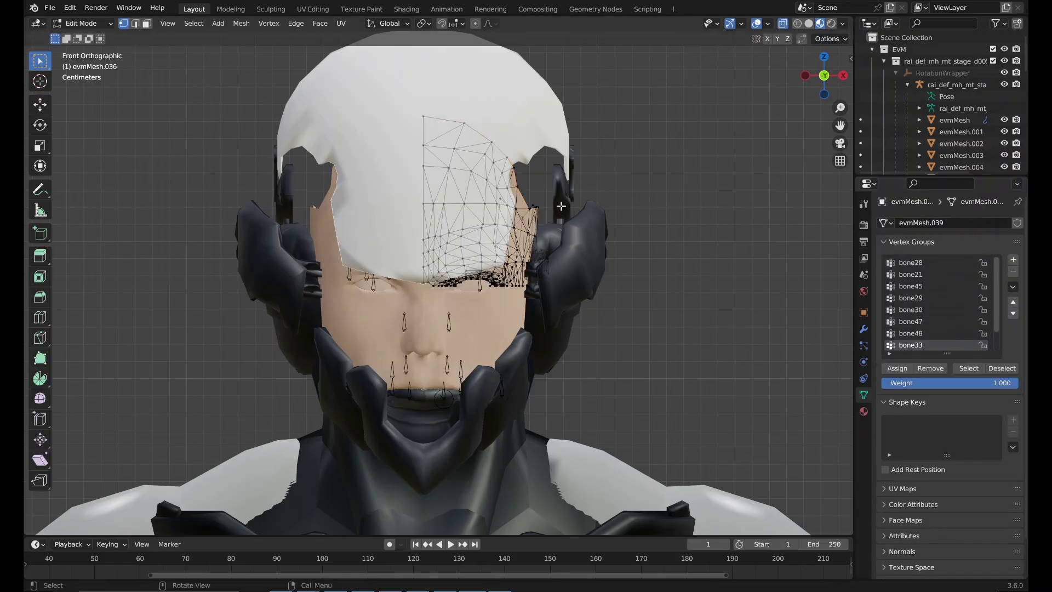
key("b")
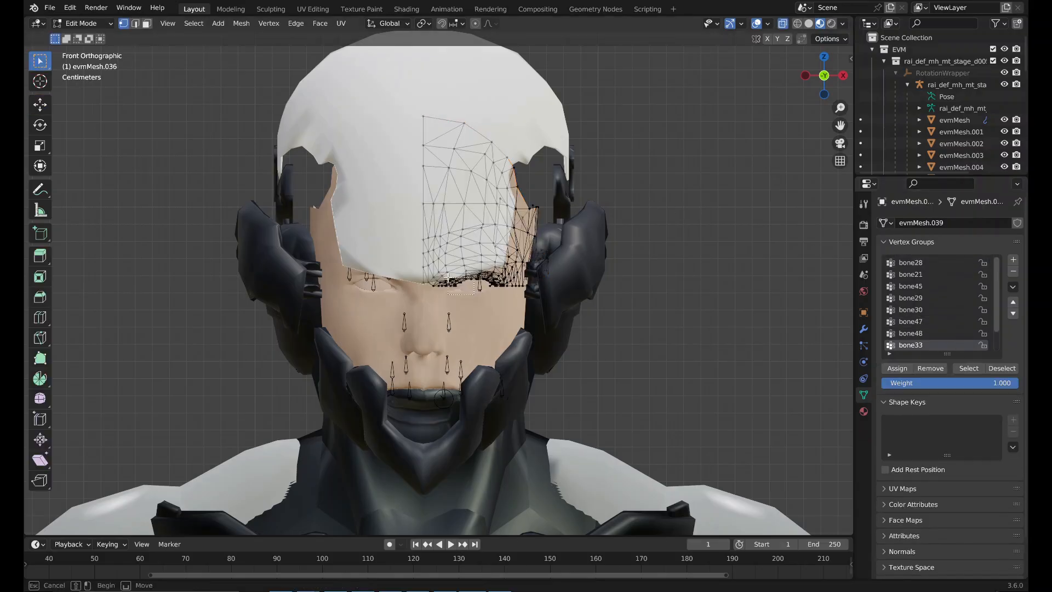
left_click_drag(474, 294, 420, 268)
right_click(445, 287)
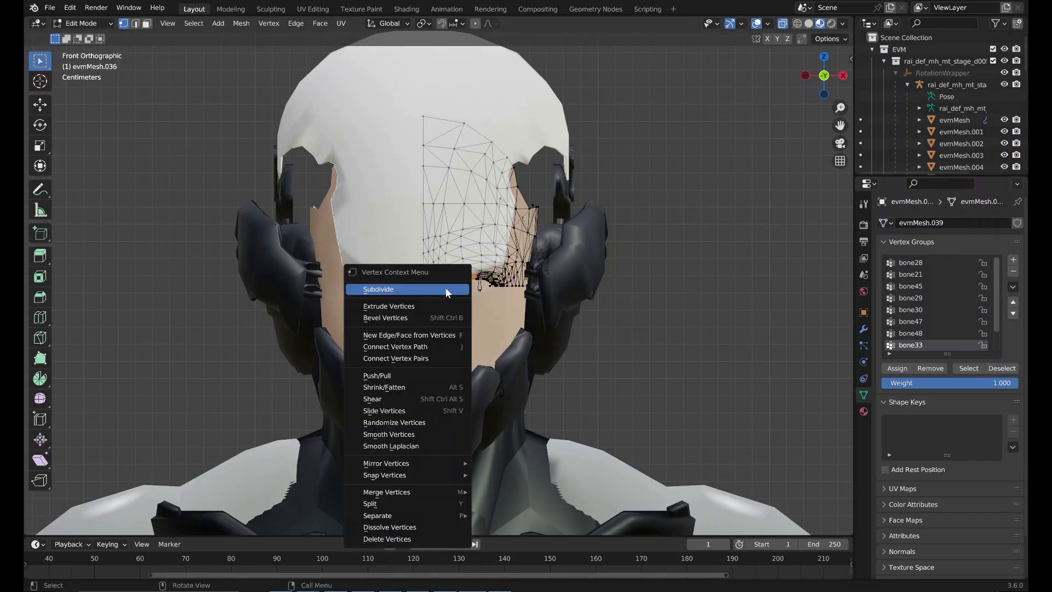
left_click(482, 515)
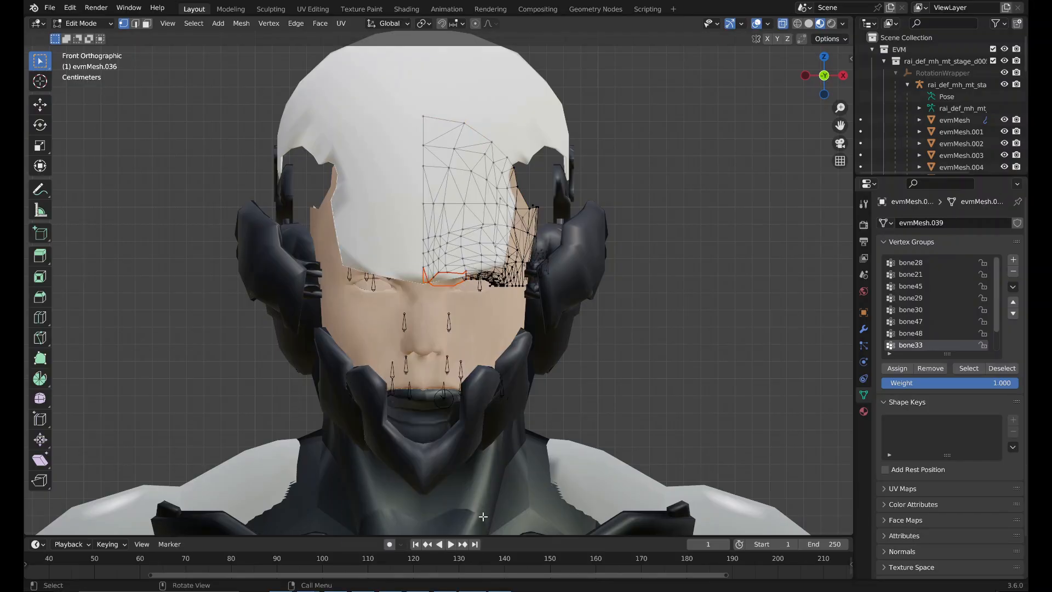
left_click(81, 23)
left_click(78, 37)
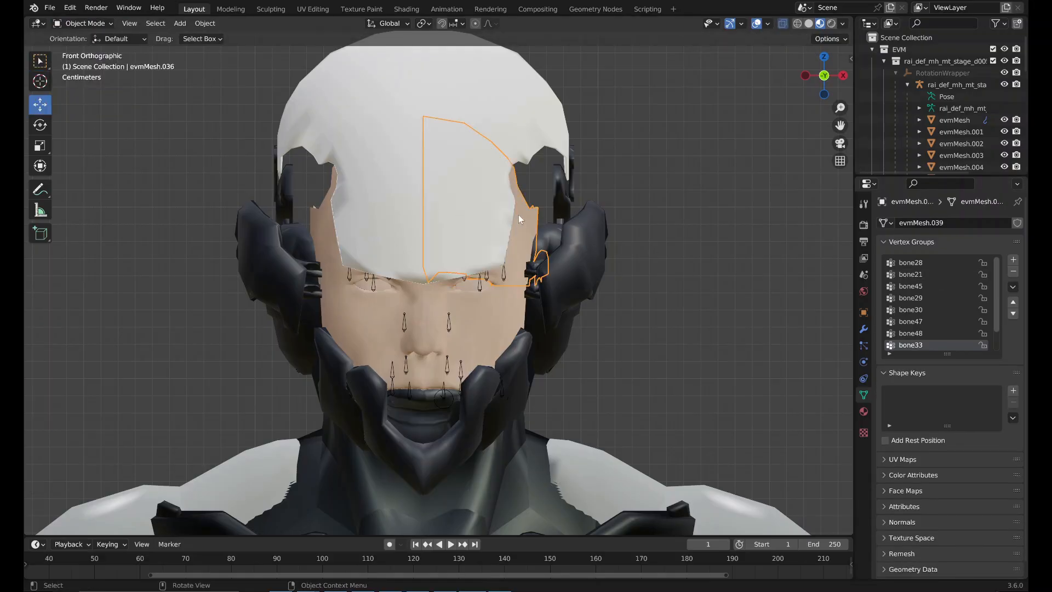
Remove the unused vertex groups from the upper-left face piece with MGR:R Tools.
left_click(205, 23)
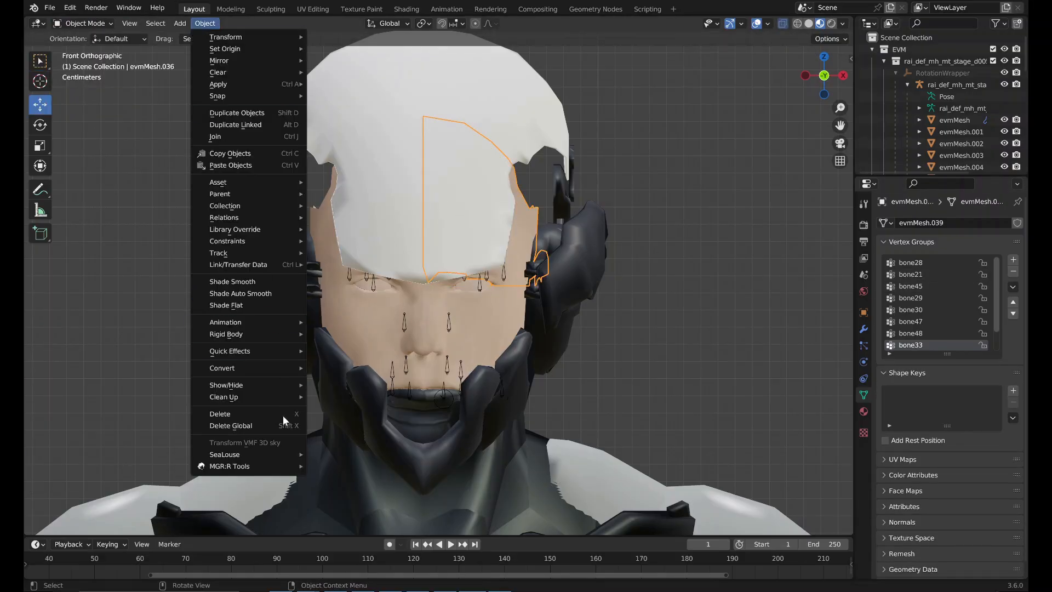
mouse_move(282, 452)
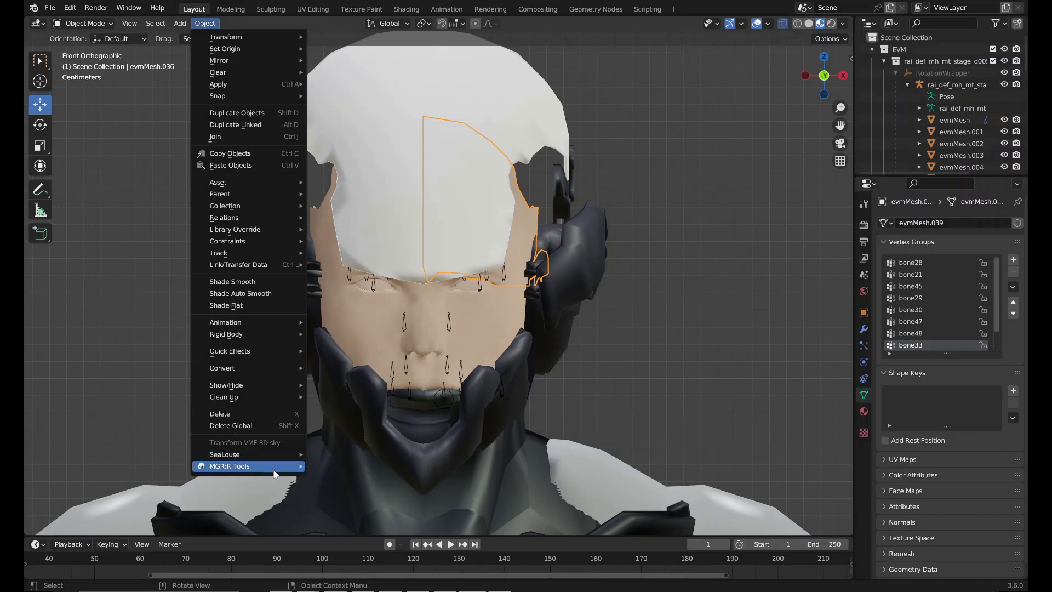
mouse_move(257, 466)
left_click(336, 482)
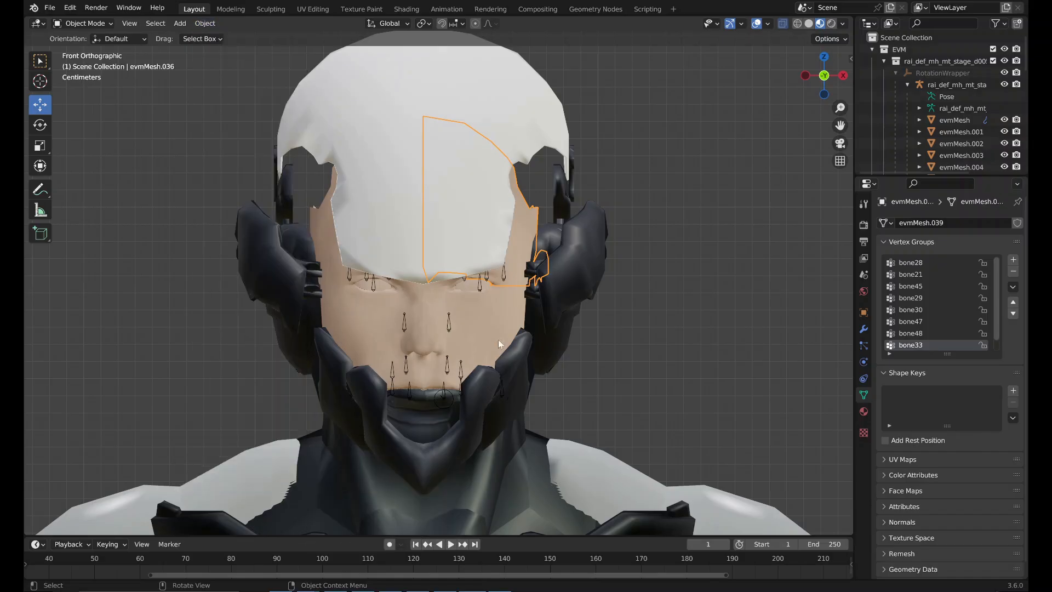
Undo the previous brow separation, separate a larger inner-eye and brow area of the upper-left face piece by selection, and return to Object Mode.
scroll(560, 282, "up", 2)
key("Tab")
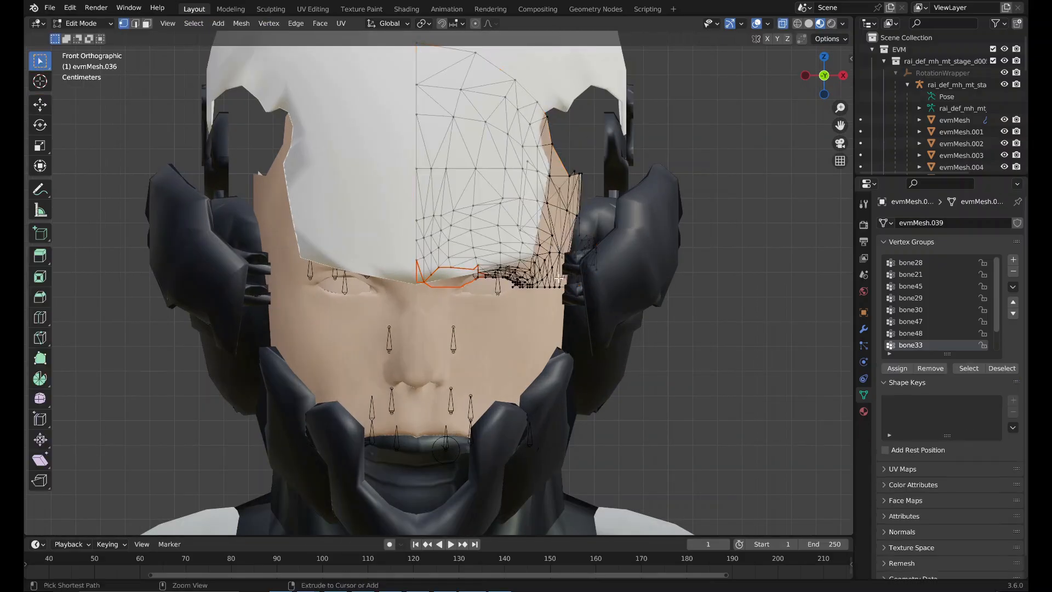
key("alt+h")
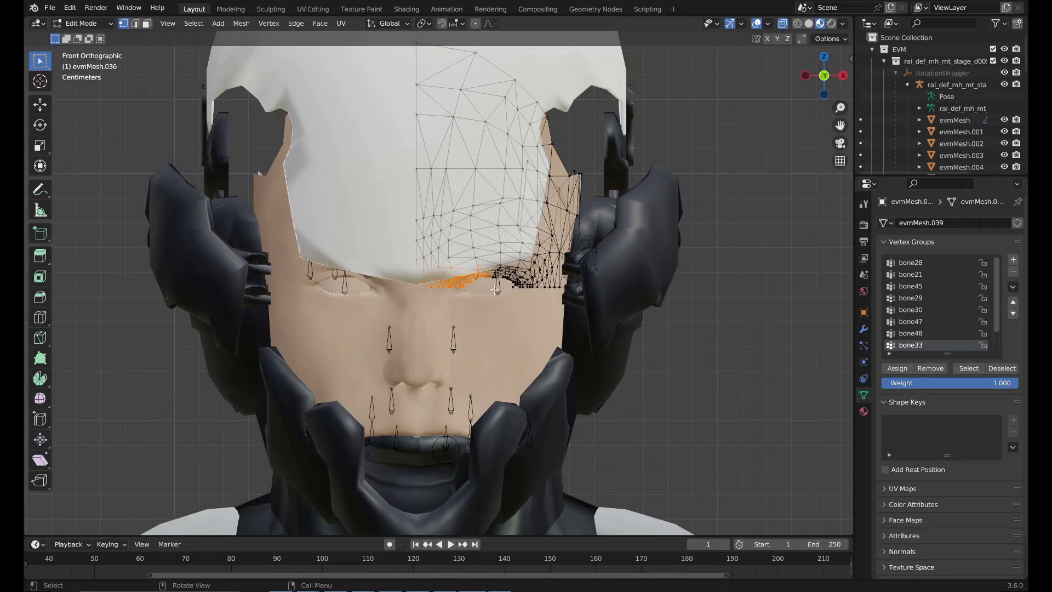
key("a")
left_click_drag(501, 294, 411, 253)
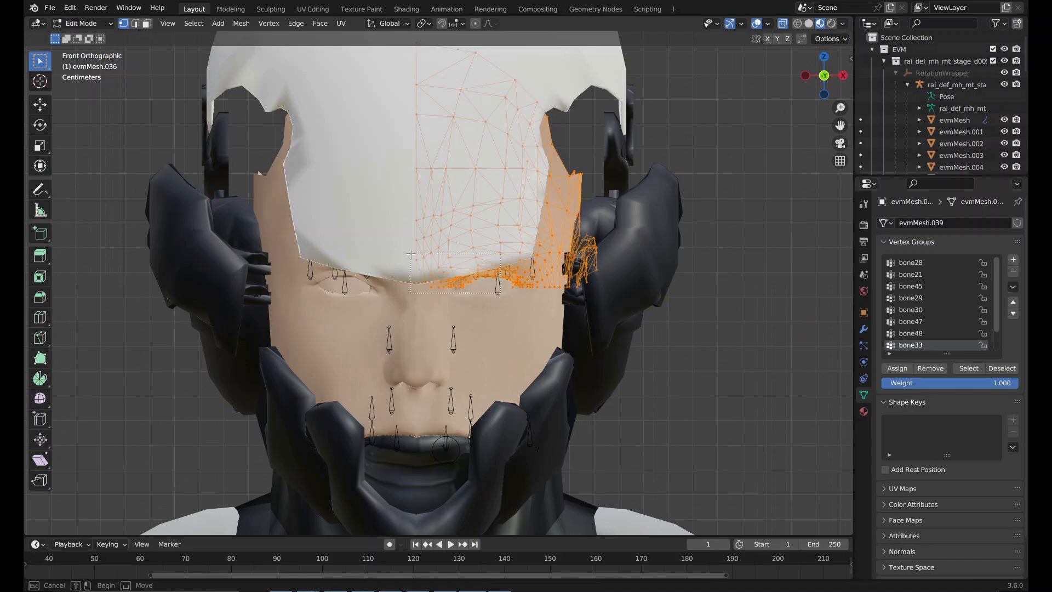
right_click(452, 269)
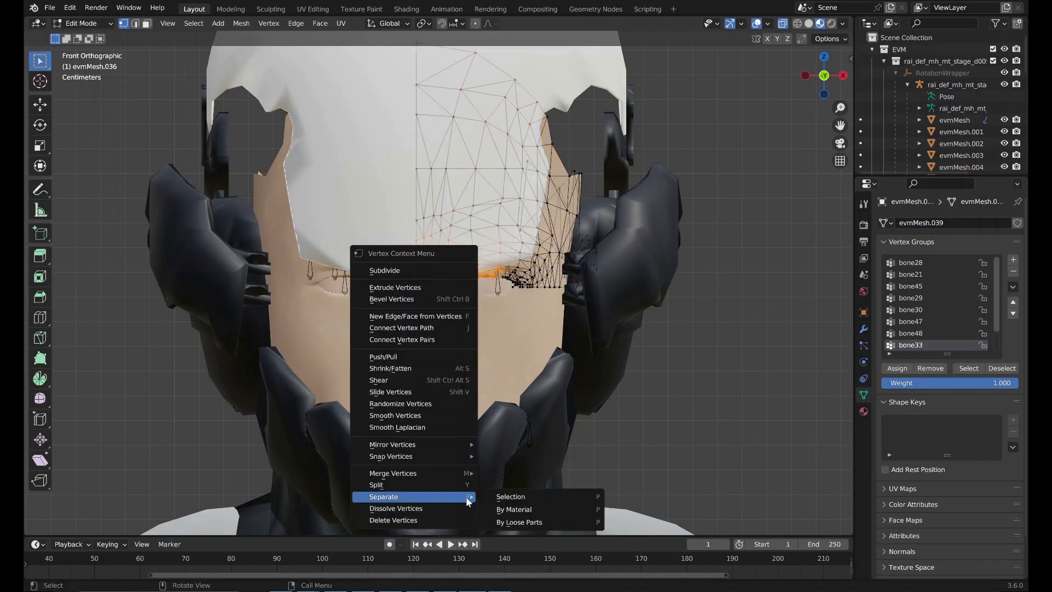
left_click(491, 497)
left_click(83, 23)
left_click(83, 31)
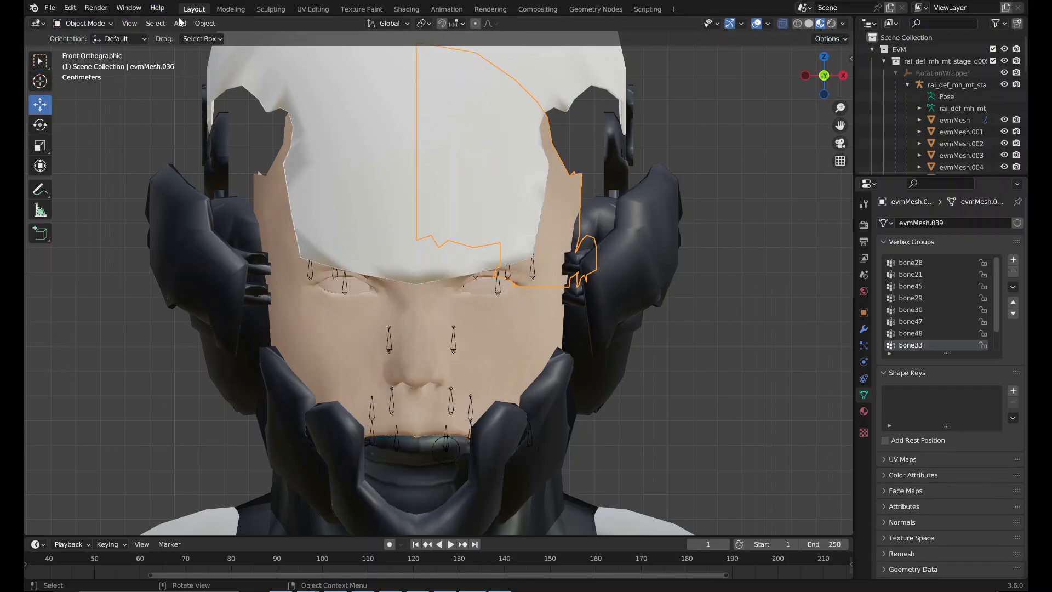
Remove the unused vertex groups from the remaining upper-left face piece and make its kmsMesh12.006 material single-user.
left_click(205, 23)
mouse_move(296, 467)
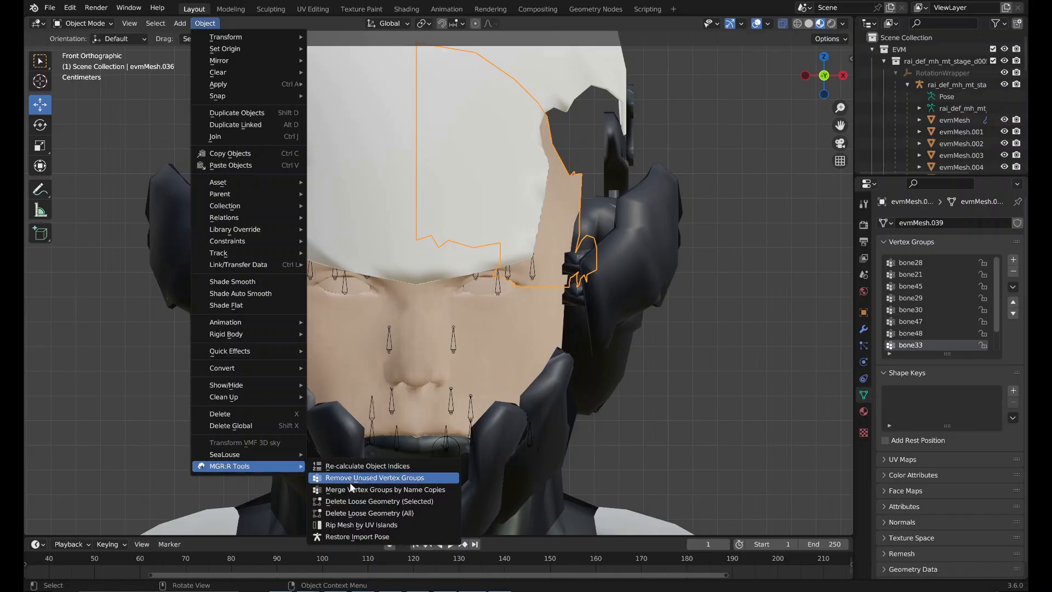
left_click(355, 480)
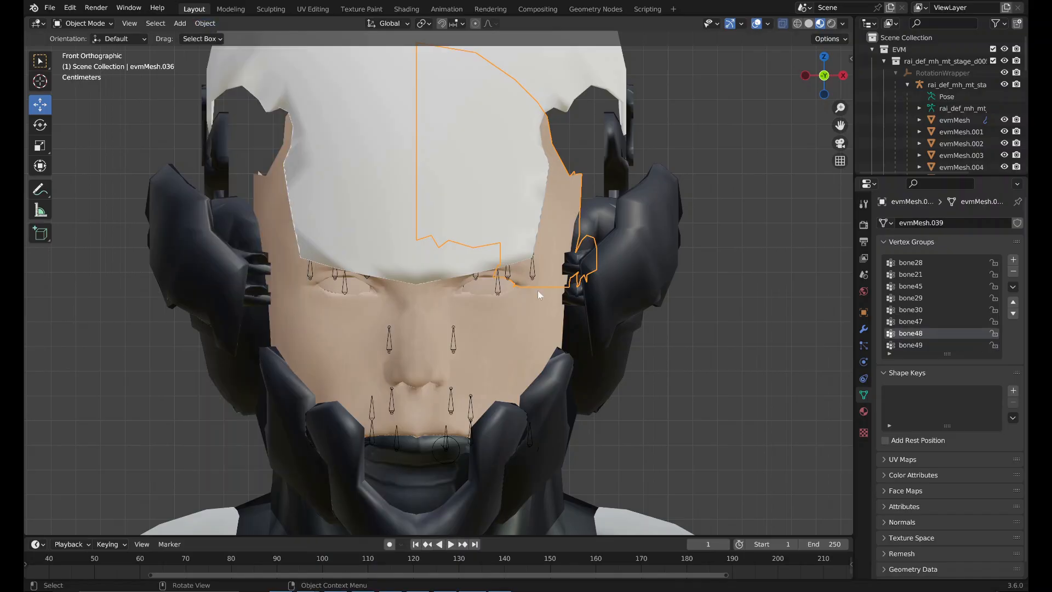
left_click(863, 411)
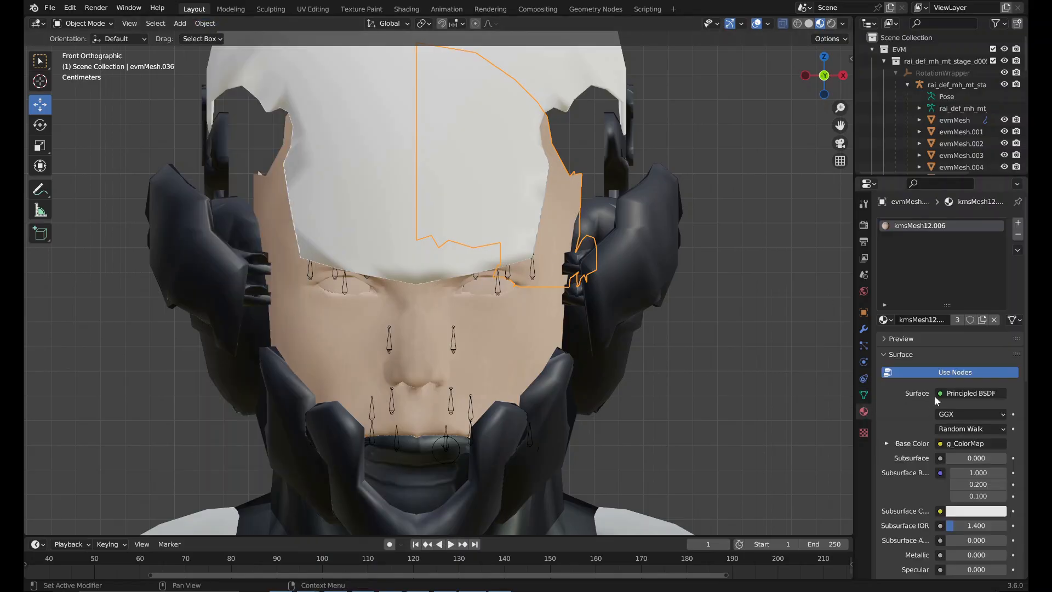
left_click(956, 320)
Select the separated inner-eye and brow piece, make its material single-user and remove its unused vertex groups.
left_click(459, 286)
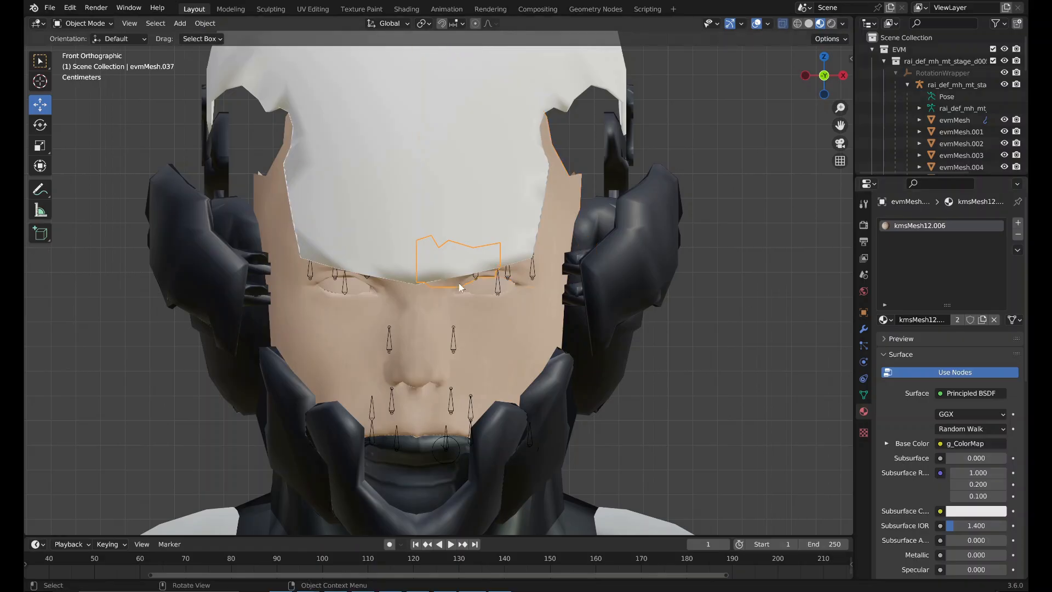
left_click(205, 23)
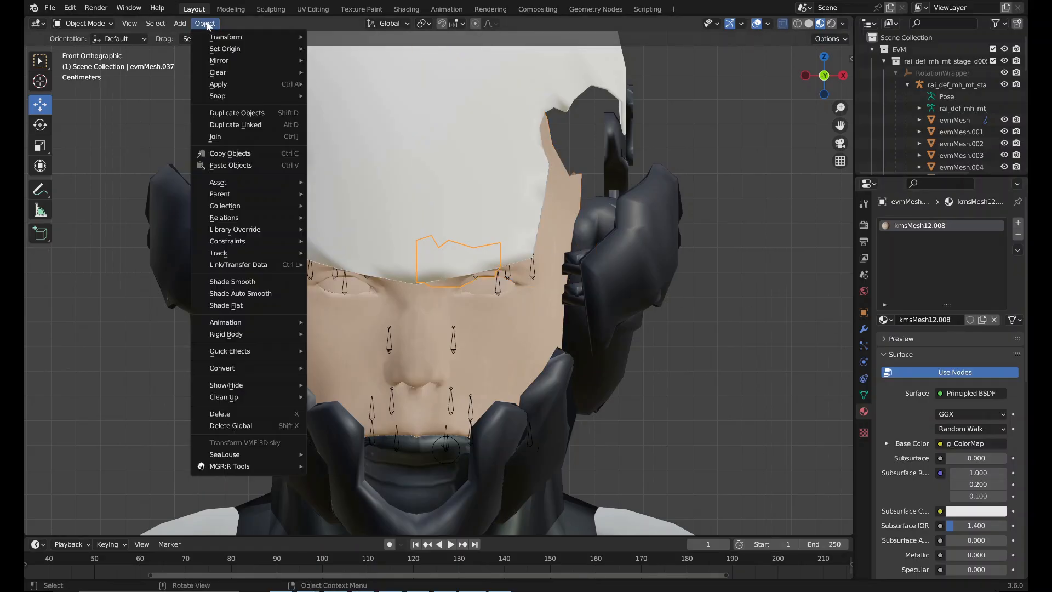
mouse_move(281, 465)
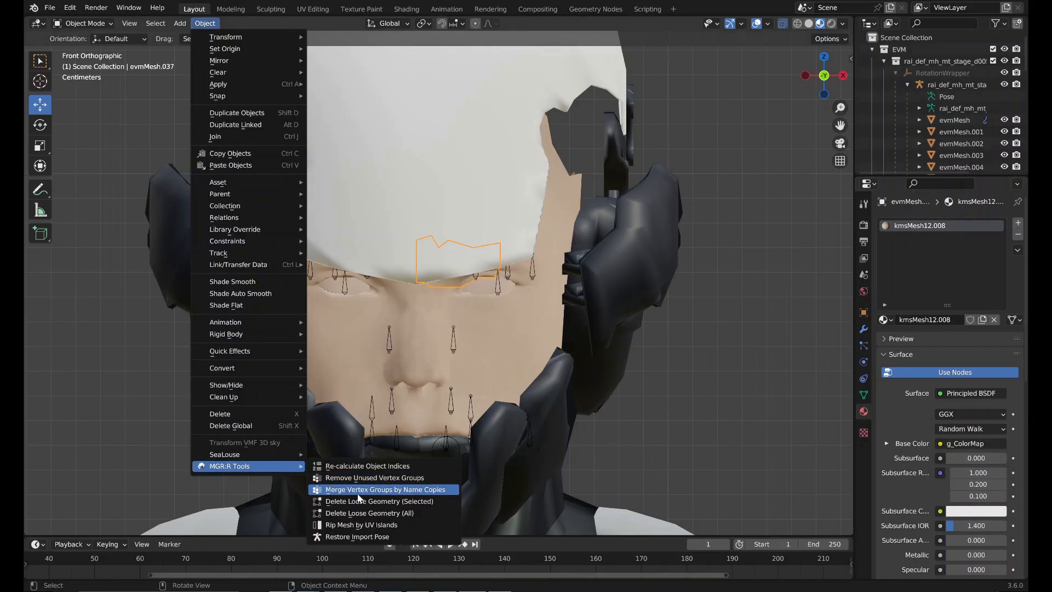
left_click(368, 483)
left_click(863, 394)
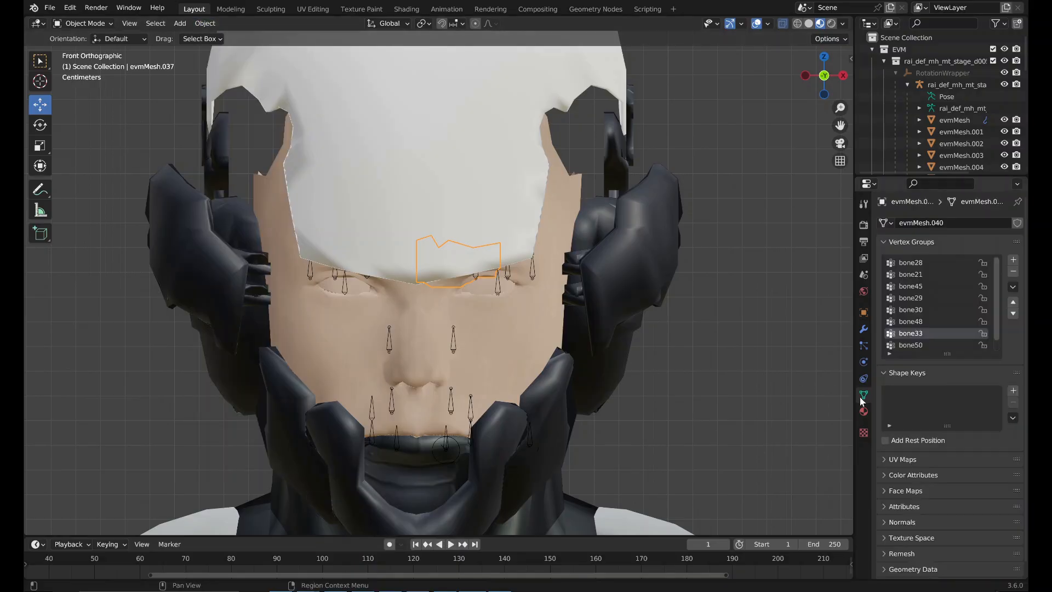
In Edit Mode, separate the vertices above the middle of the left eye from the brow piece by selection, and return to Object Mode.
key("Tab")
scroll(542, 222, "up", 3)
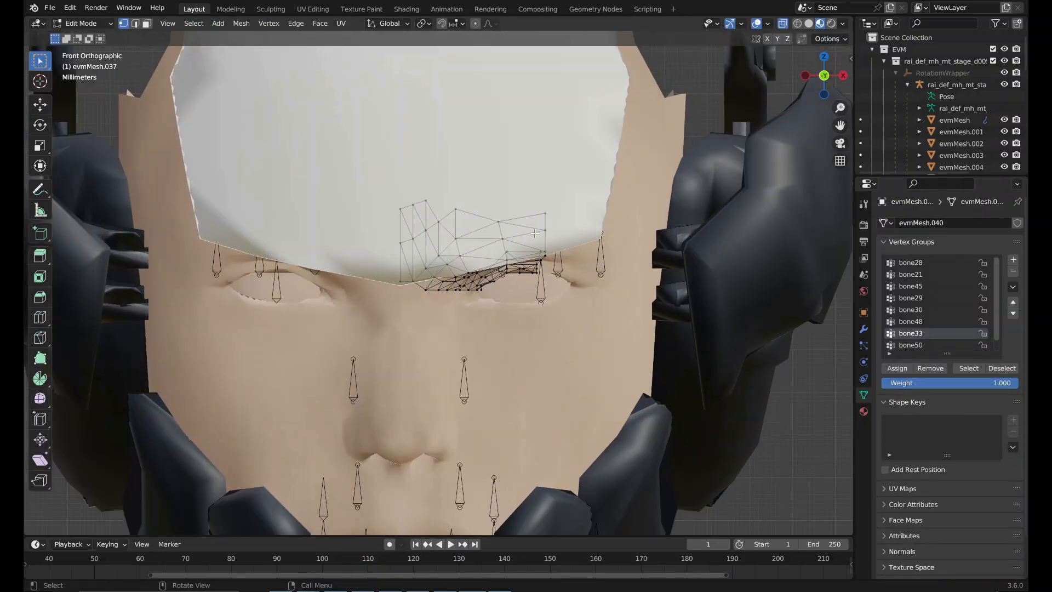
scroll(532, 233, "up", 2)
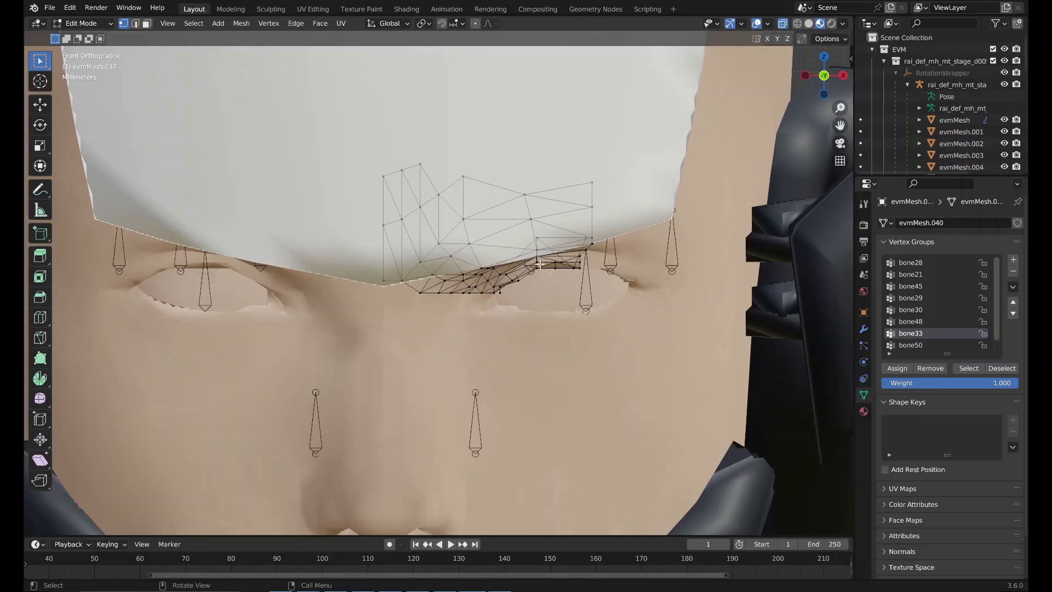
left_click_drag(601, 301, 517, 180)
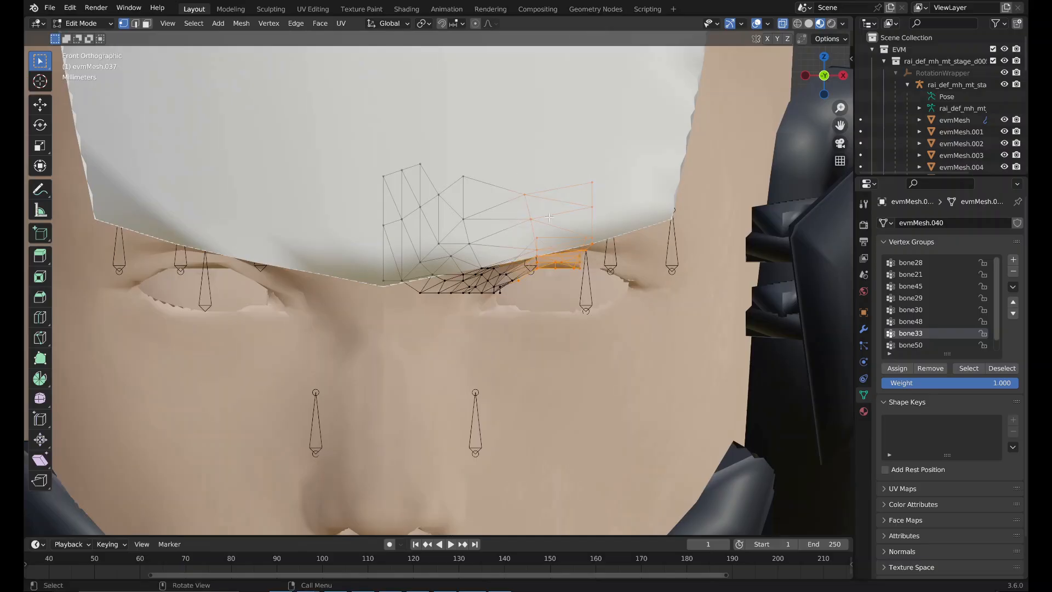
right_click(563, 241)
mouse_move(585, 473)
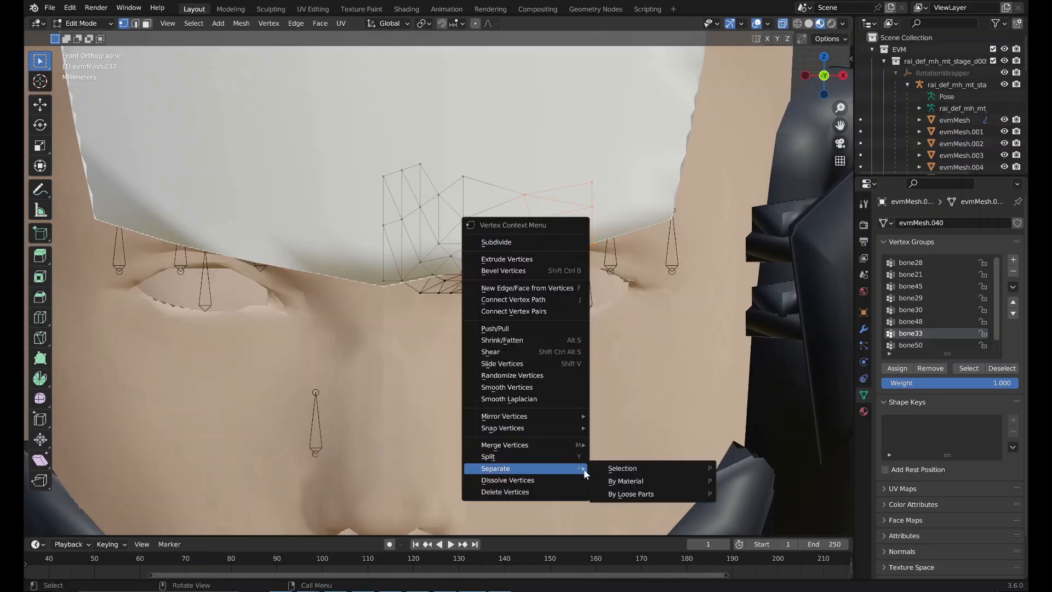
left_click(622, 468)
key("Tab")
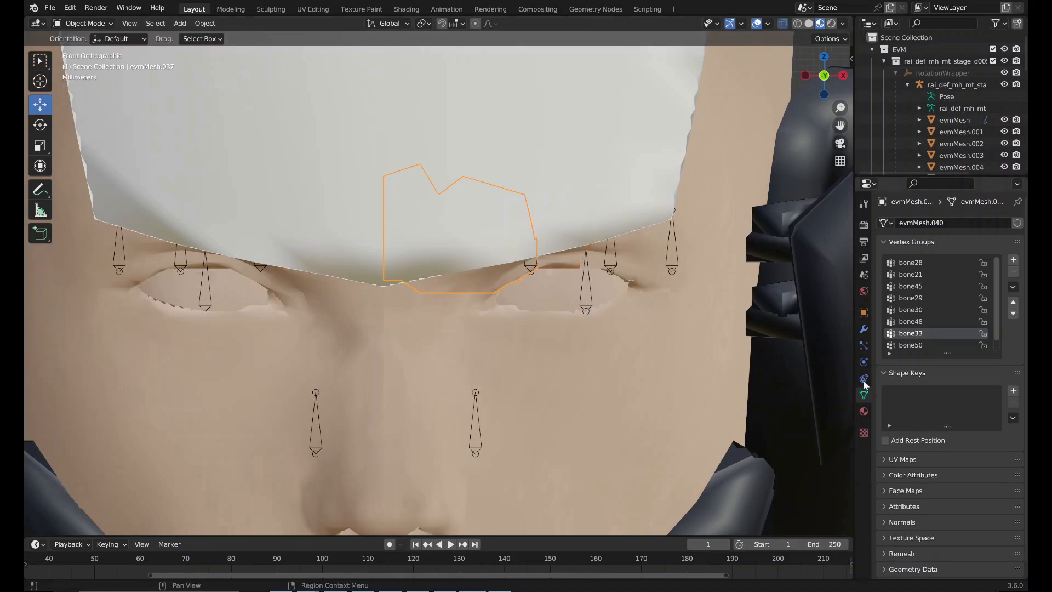
Give the brow piece beside the nose bridge its own copy of the kmsMesh12.008 material and remove its unused vertex groups.
left_click(864, 412)
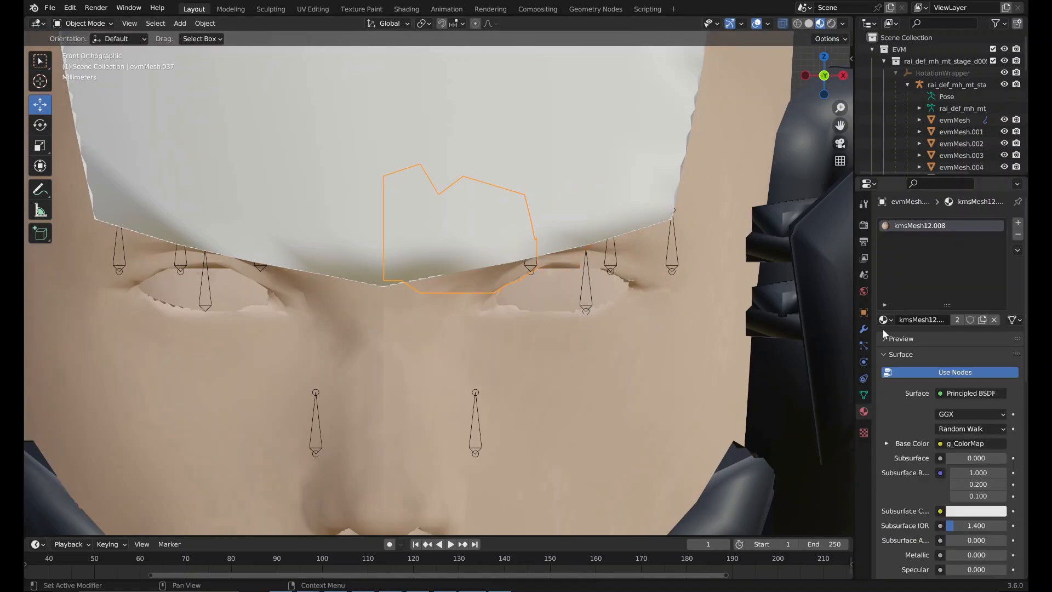
left_click(957, 319)
left_click(551, 264)
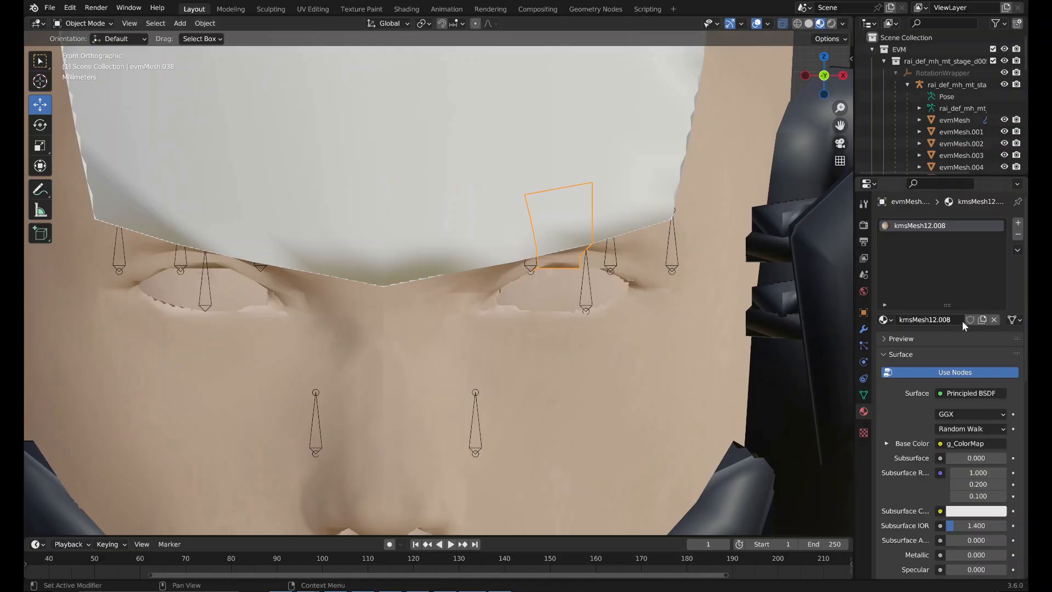
left_click(494, 274)
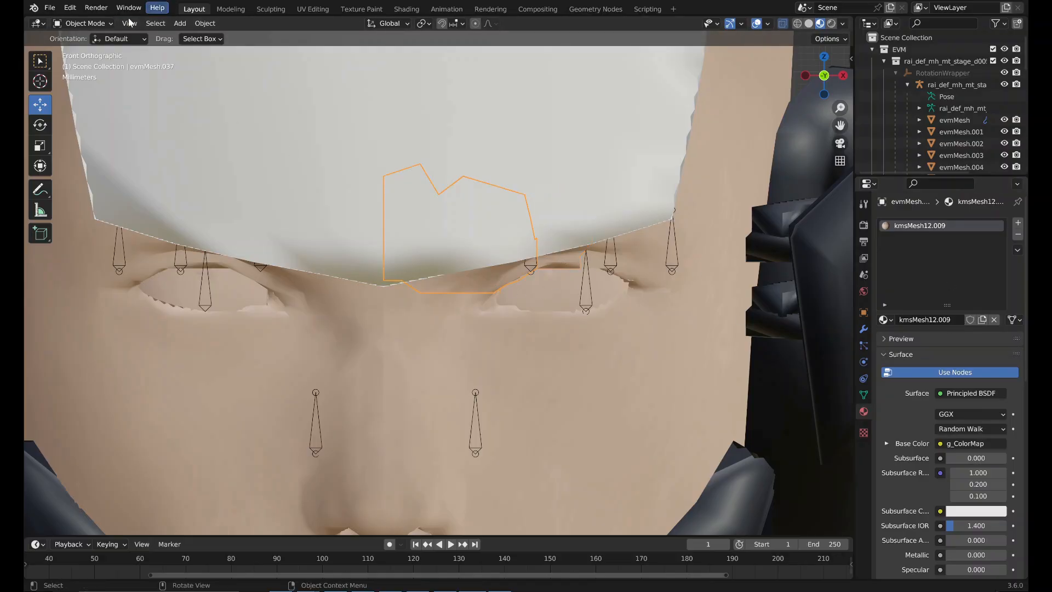
left_click(205, 23)
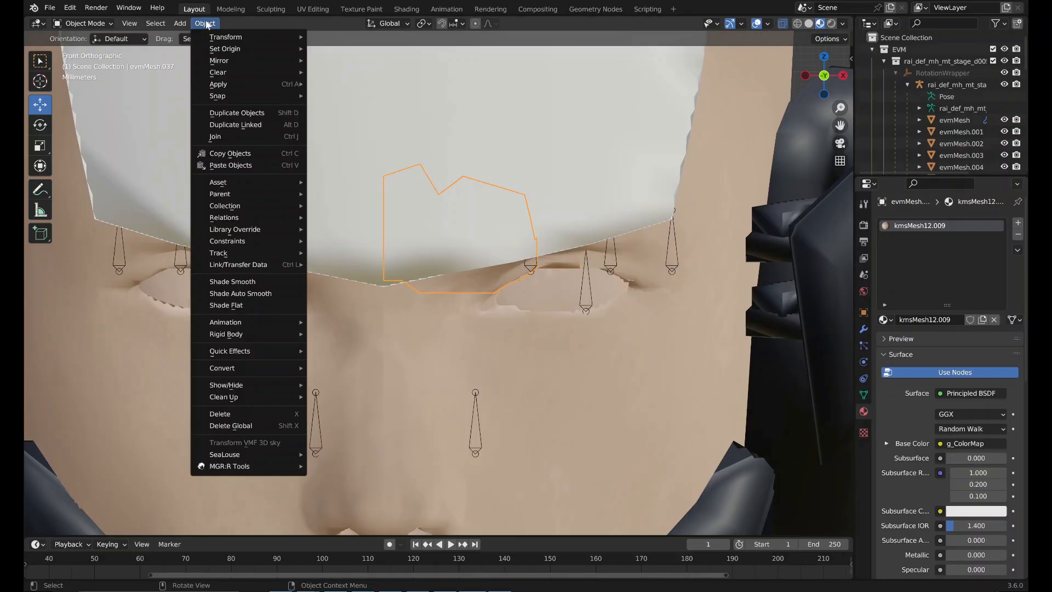
left_click(863, 394)
left_click(206, 23)
mouse_move(258, 462)
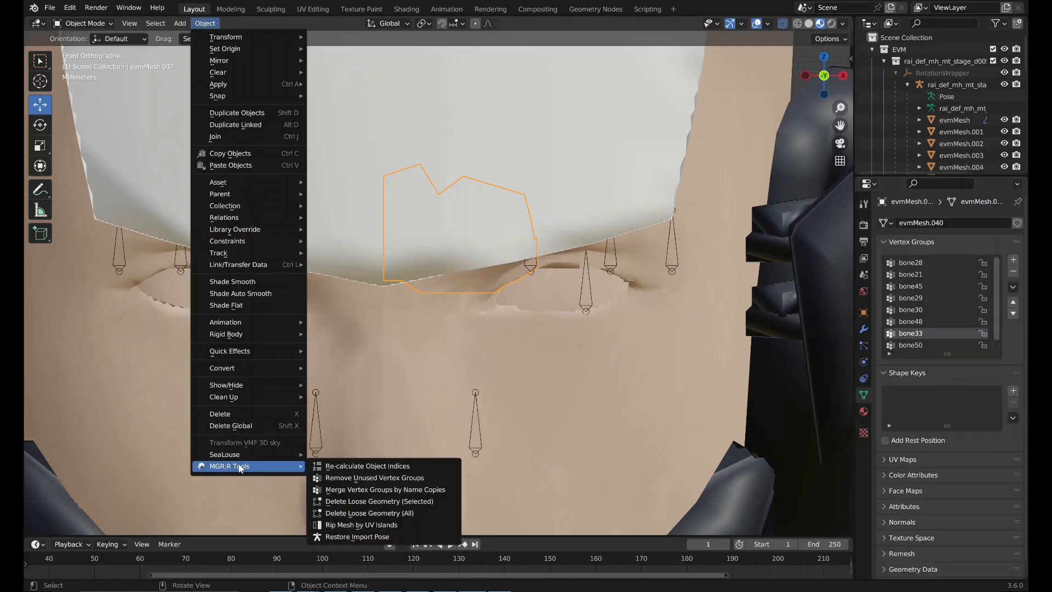
left_click(343, 478)
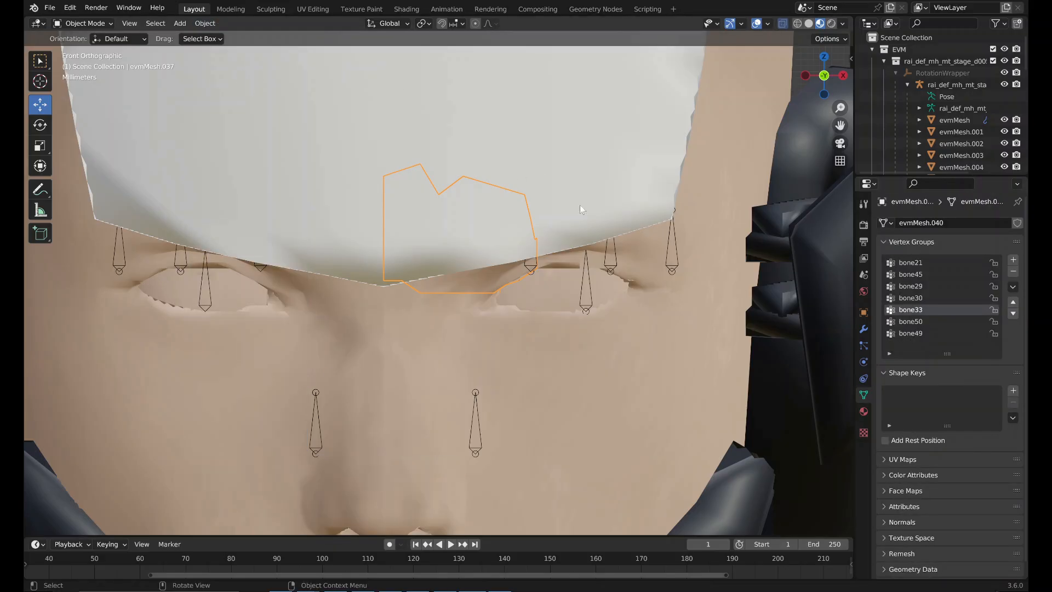
Select the small separated piece above the left eye and remove its unused vertex groups with MGR:R Tools.
left_click(553, 257)
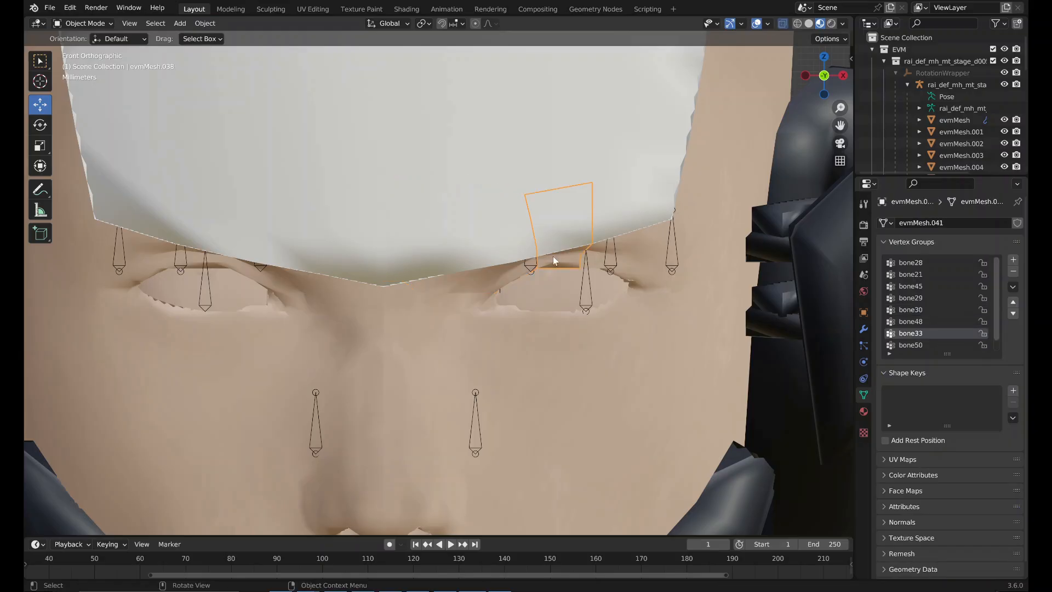
left_click(206, 23)
left_click(208, 24)
mouse_move(277, 466)
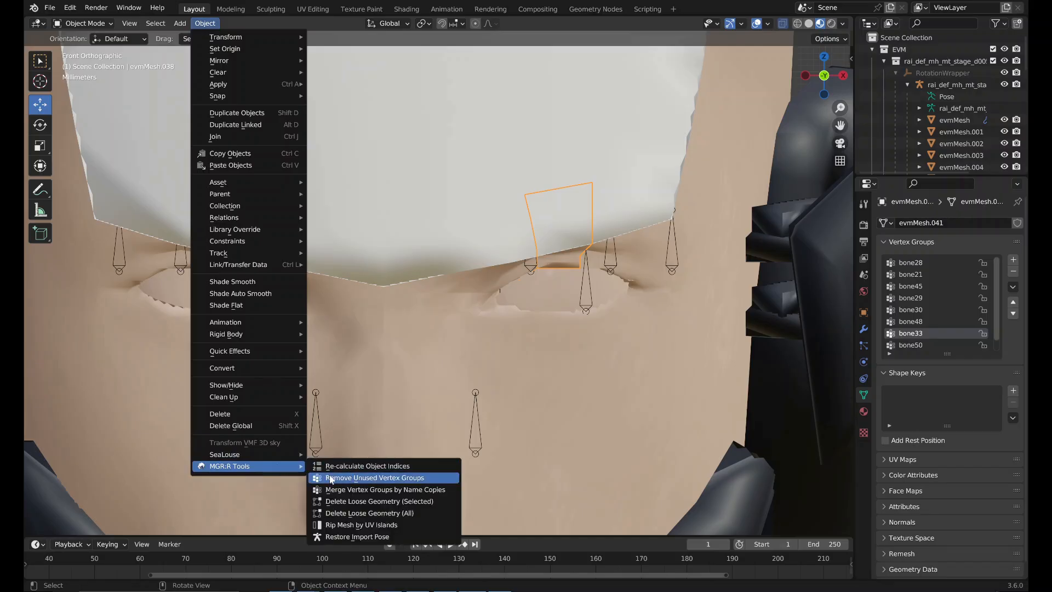
left_click(331, 478)
Select the lower-left face piece below the eye line and remove its unused vertex groups with MGR:R Tools.
scroll(653, 302, "down", 3)
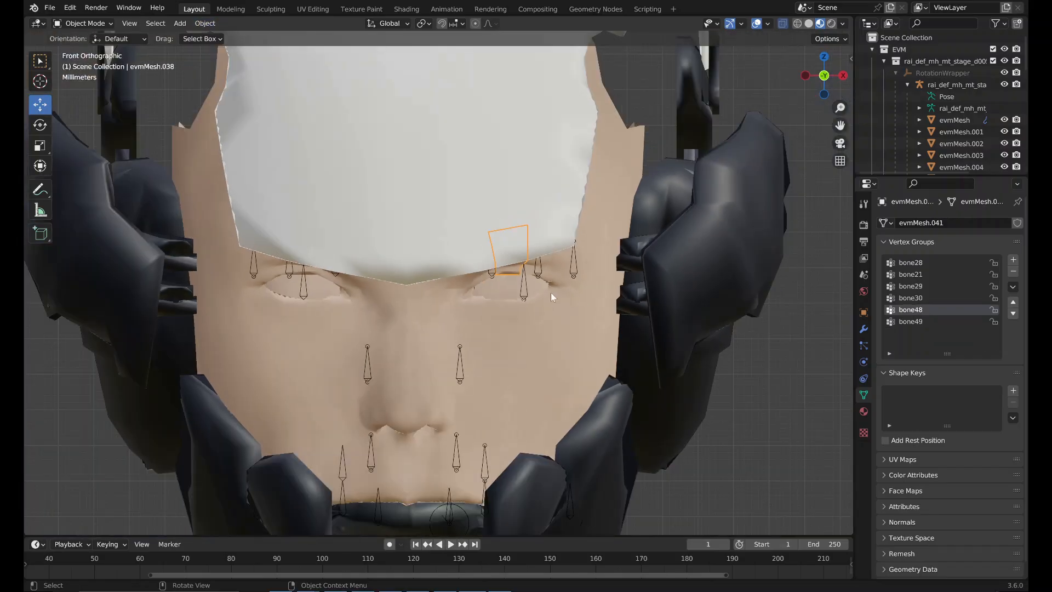
left_click(485, 277)
left_click(596, 224)
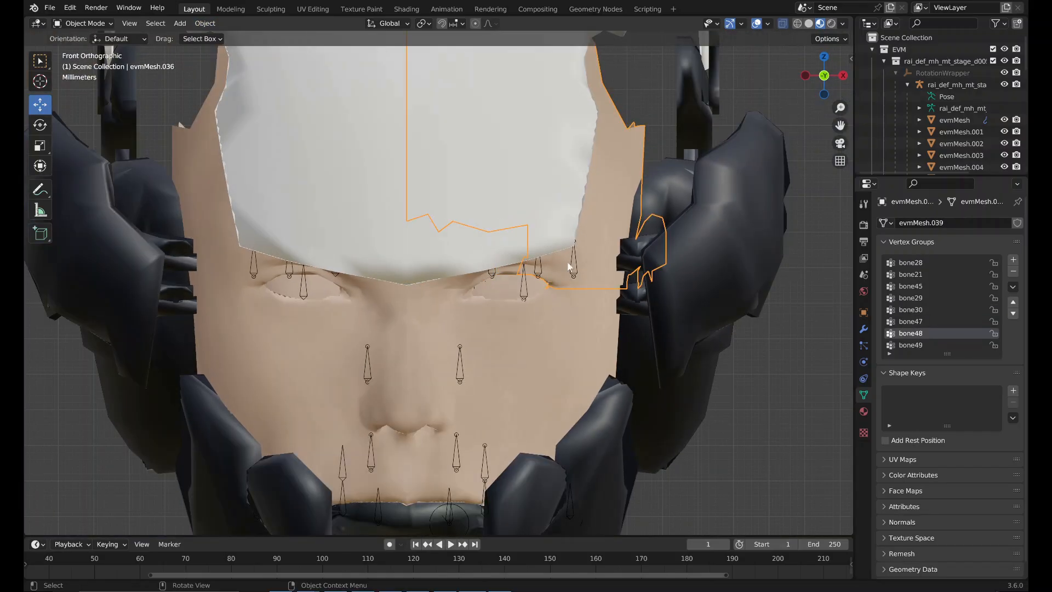
left_click(547, 315)
left_click(204, 23)
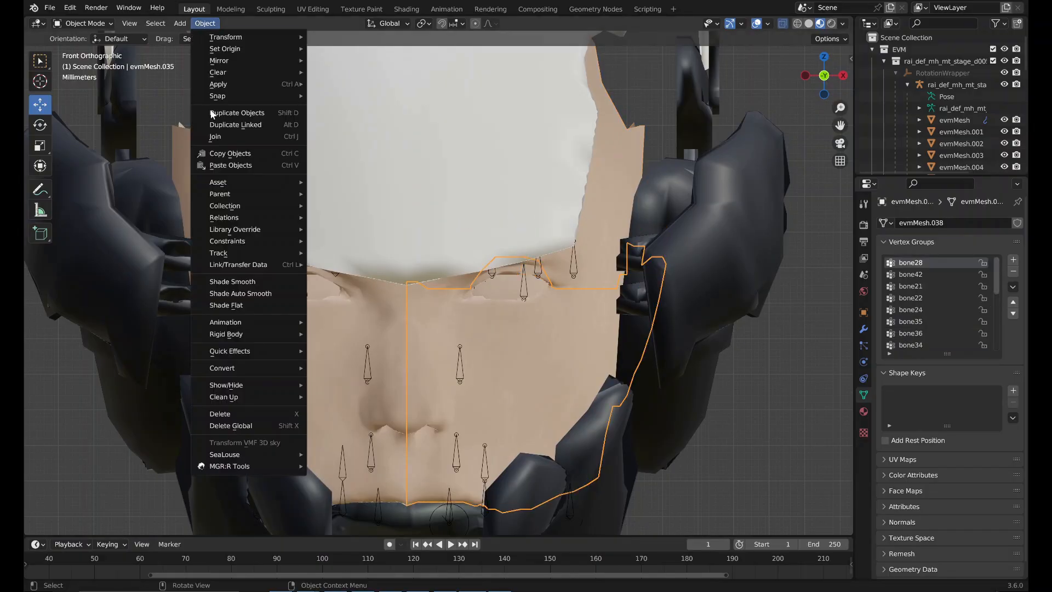
mouse_move(269, 454)
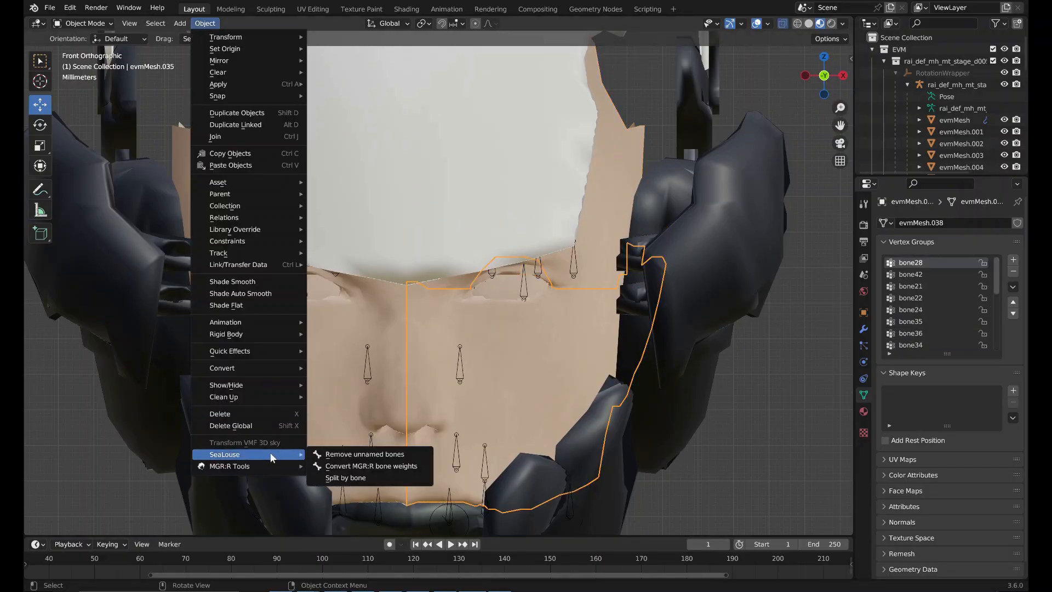
left_click(332, 478)
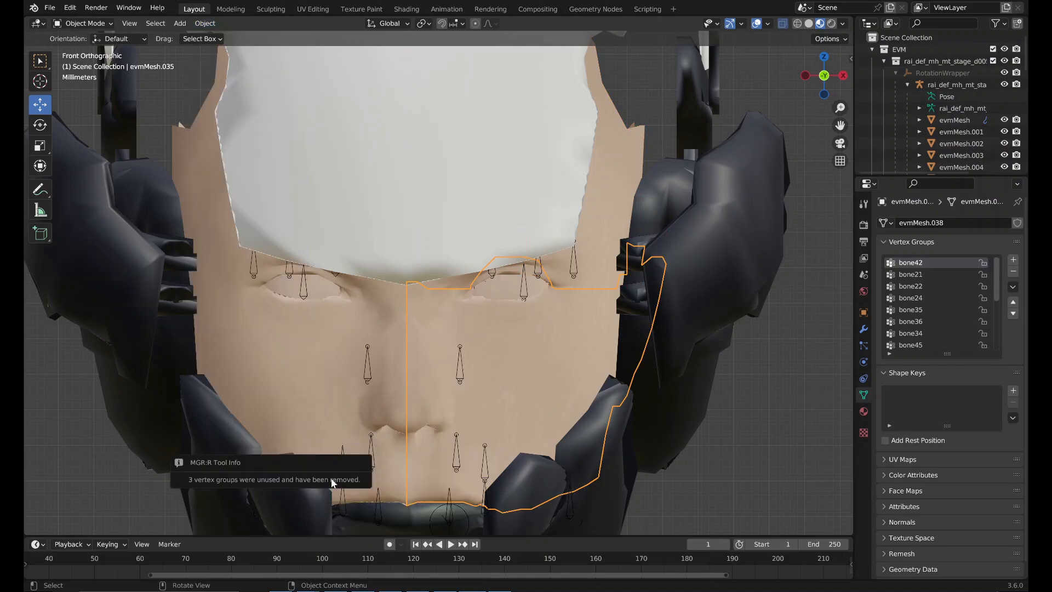
Separate the strip around the mouth from the lower-left face piece by selection in Edit Mode, and return to Object Mode.
scroll(504, 325, "up", 6)
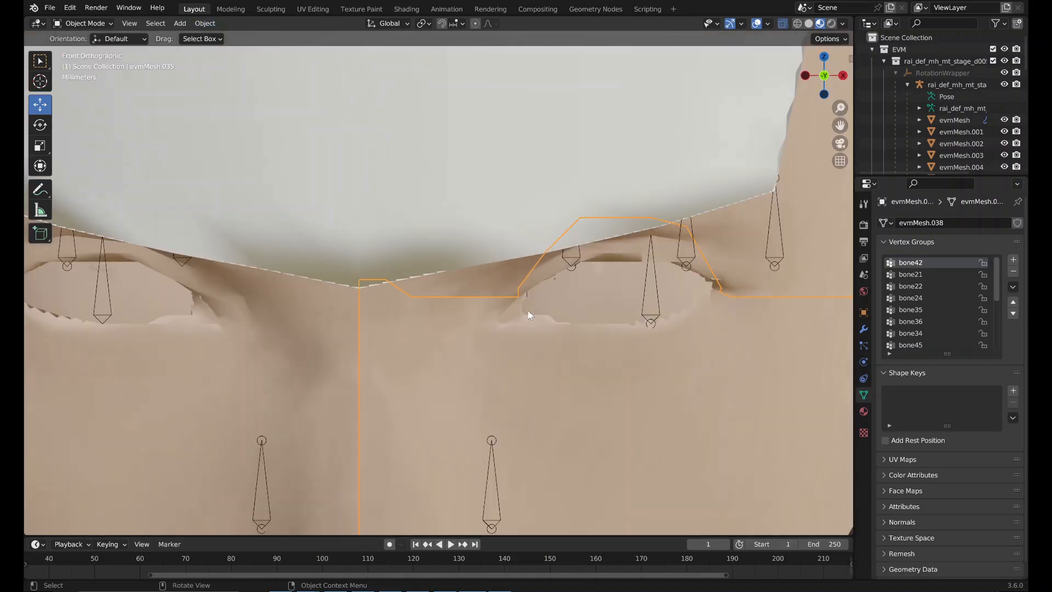
key("Tab")
scroll(467, 411, "down", 8)
left_click_drag(369, 472, 593, 391)
key("p")
left_click(466, 501)
key("Tab")
Give the separated mouth strip on the face's left half its own material copy and remove its unused vertex groups.
left_click(462, 424)
left_click(863, 411)
left_click(954, 321)
left_click(204, 24)
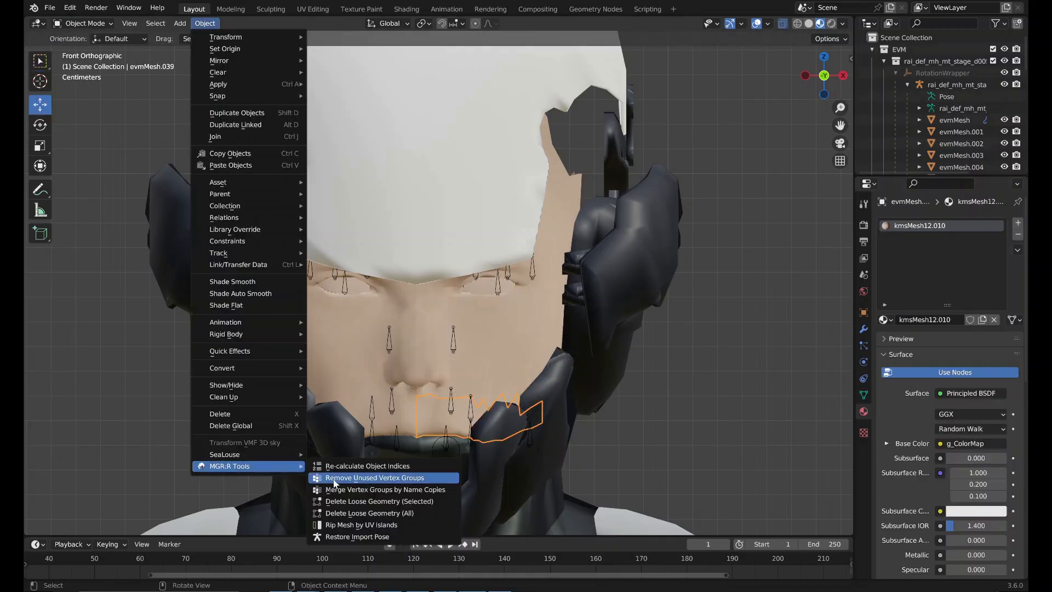
left_click(333, 479)
Separate the strip under the inner eye corner from the left cheek piece by selection in Edit Mode.
left_click(863, 395)
left_click(421, 341)
left_click(205, 23)
key("Tab")
left_click_drag(395, 266, 477, 304)
right_click(475, 301)
left_click(521, 527)
key("Tab")
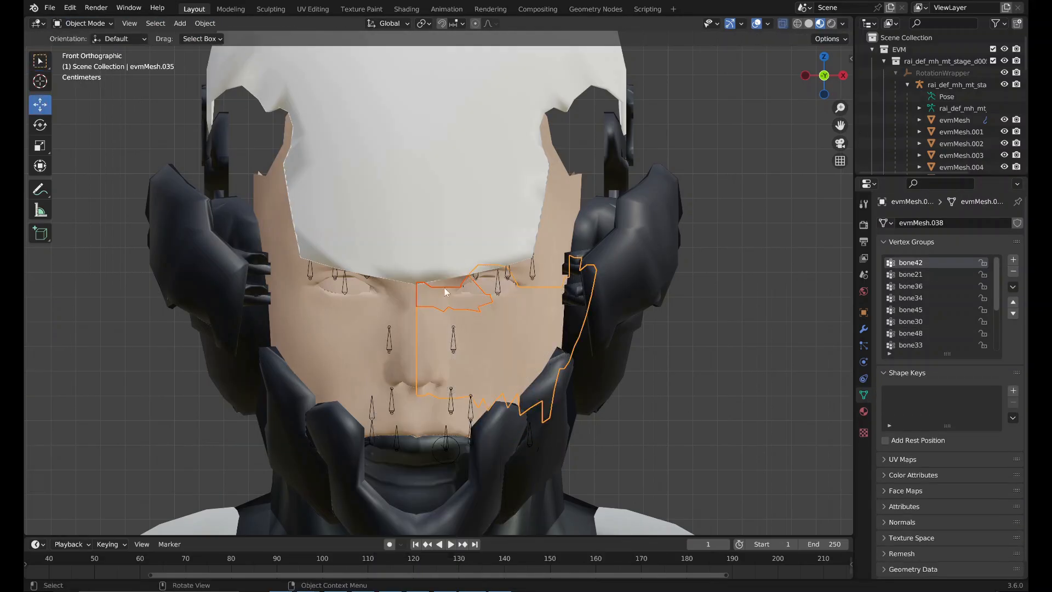
Separate the area around the outer left eye from the cheek piece and select the new piece in Object Mode.
left_click(469, 334)
left_click(205, 23)
key("Tab")
right_click(518, 296)
left_click(564, 521)
key("Tab")
left_click(506, 307)
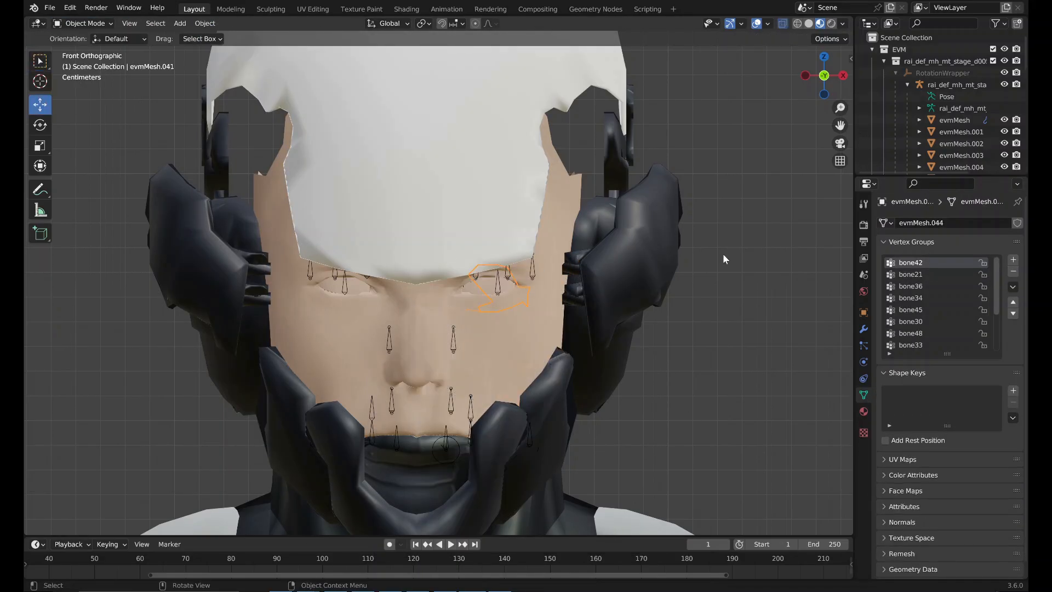
Remove the unused vertex groups from the separated outer left eye piece with MGR:R Tools.
scroll(547, 256, "down", 2)
key("a")
left_click(205, 24)
left_click(333, 478)
scroll(401, 249, "up", 5)
left_click(205, 24)
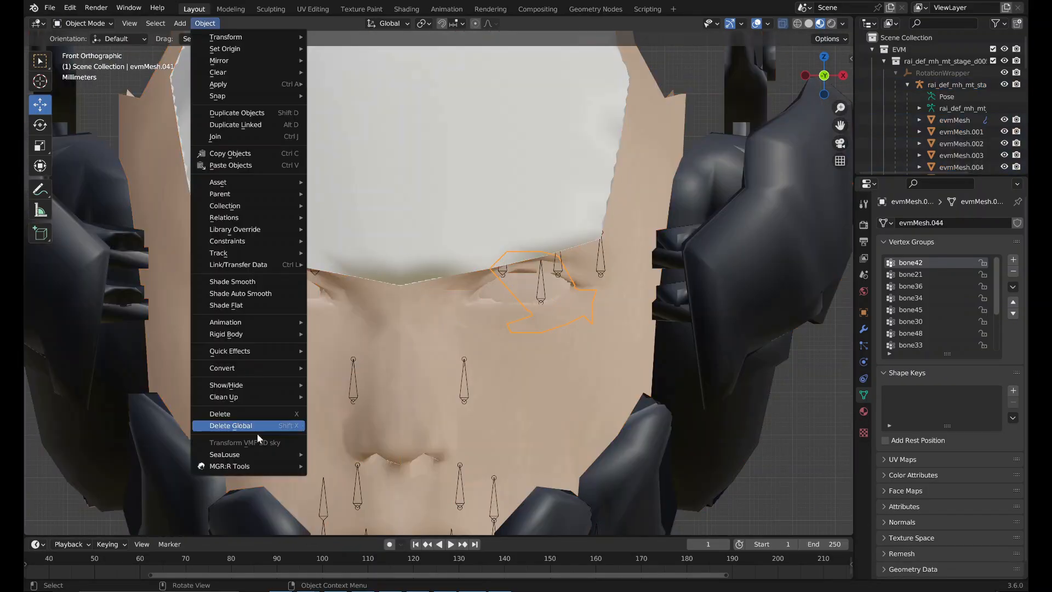
left_click(333, 479)
Separate the strip along the side of the nose from the left cheek piece and remove the unused vertex groups.
left_click(466, 304)
left_click(463, 369)
key("Tab")
scroll(438, 307, "down", 2)
right_click(474, 330)
mouse_move(474, 554)
left_click(518, 530)
key("Tab")
left_click(205, 24)
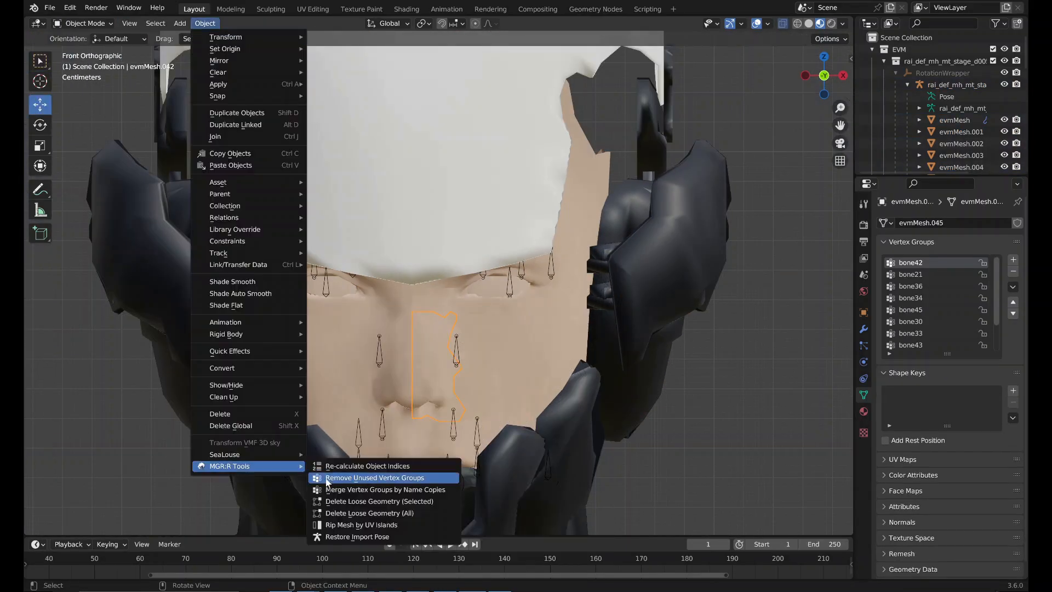
left_click(331, 479)
left_click(205, 23)
left_click(334, 478)
Give the strip at the inner left eye its own material copy and check the materials of the surrounding head pieces.
left_click(863, 411)
left_click(477, 304)
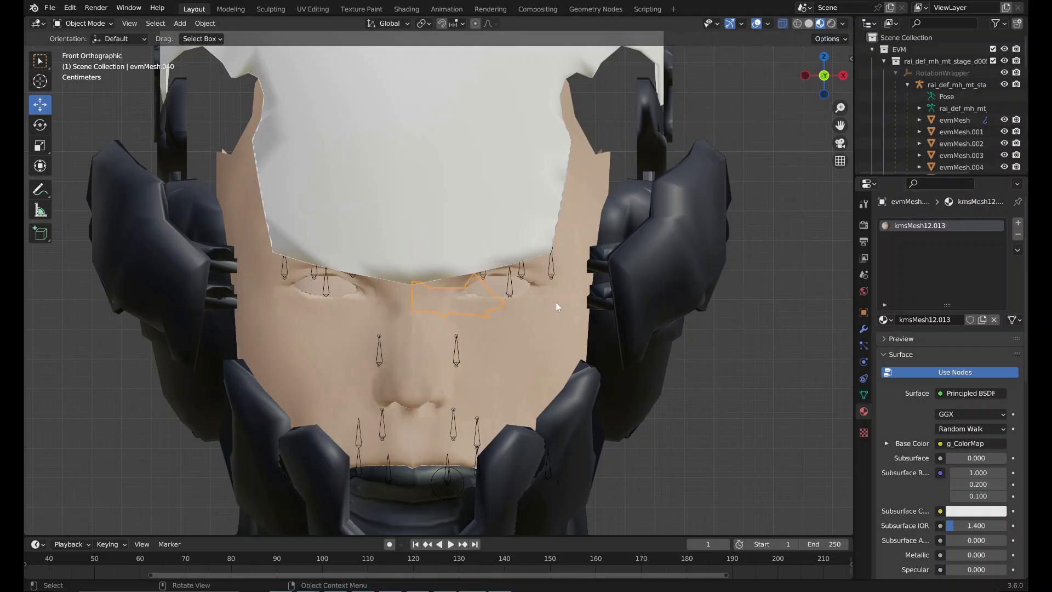
left_click(586, 244)
scroll(566, 211, "down", 1)
left_click(567, 211)
left_click(506, 205)
scroll(506, 206, "down", 5)
scroll(657, 356, "up", 4)
left_click(520, 433)
left_click(520, 433)
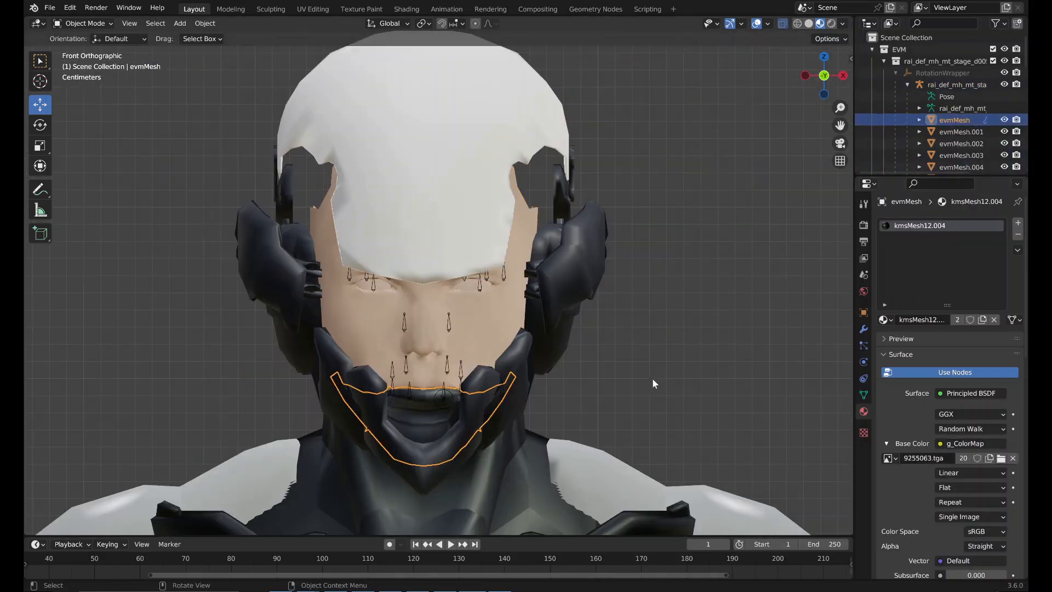
Separate the part above the eye line from the face's right half by selection and remove its unused vertex groups.
left_click(495, 298)
scroll(497, 291, "up", 3)
left_click(465, 337)
left_click(392, 343)
key("Tab")
scroll(405, 307, "down", 3)
scroll(439, 109, "up", 1)
left_click_drag(438, 71, 258, 286)
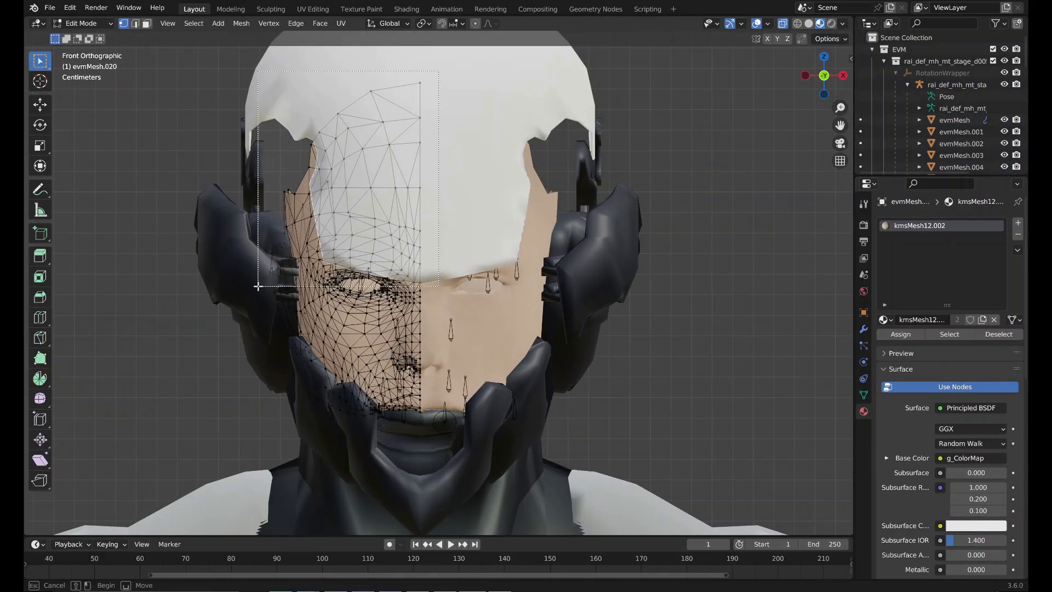
right_click(388, 517)
left_click(430, 517)
key("Tab")
left_click(205, 23)
left_click(335, 479)
Separate the vertices assigned to bone31 from the right forehead piece and remove the unused vertex groups.
left_click(863, 395)
key("Tab")
left_click(968, 368)
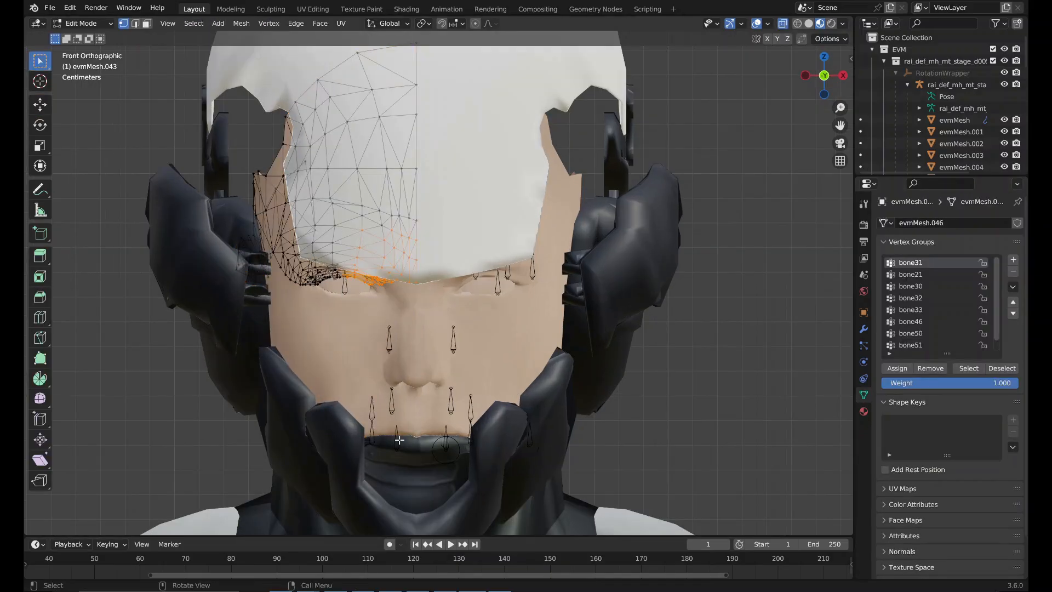
key("p")
key("Tab")
left_click(205, 23)
left_click(334, 478)
left_click(204, 23)
Separate the strip around the mouth from the lower piece of the face's right half and remove its unused vertex groups.
left_click(304, 297)
key("Tab")
left_click_drag(438, 460, 266, 377)
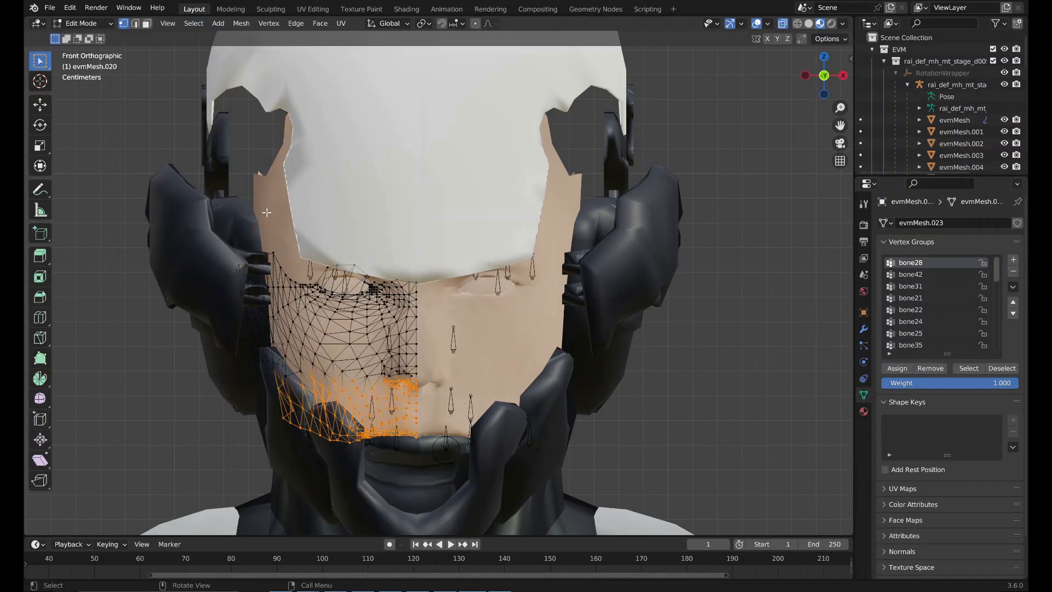
right_click(303, 516)
key("Tab")
left_click(205, 24)
left_click(334, 479)
key("Tab")
key("Tab")
left_click(205, 23)
left_click(334, 479)
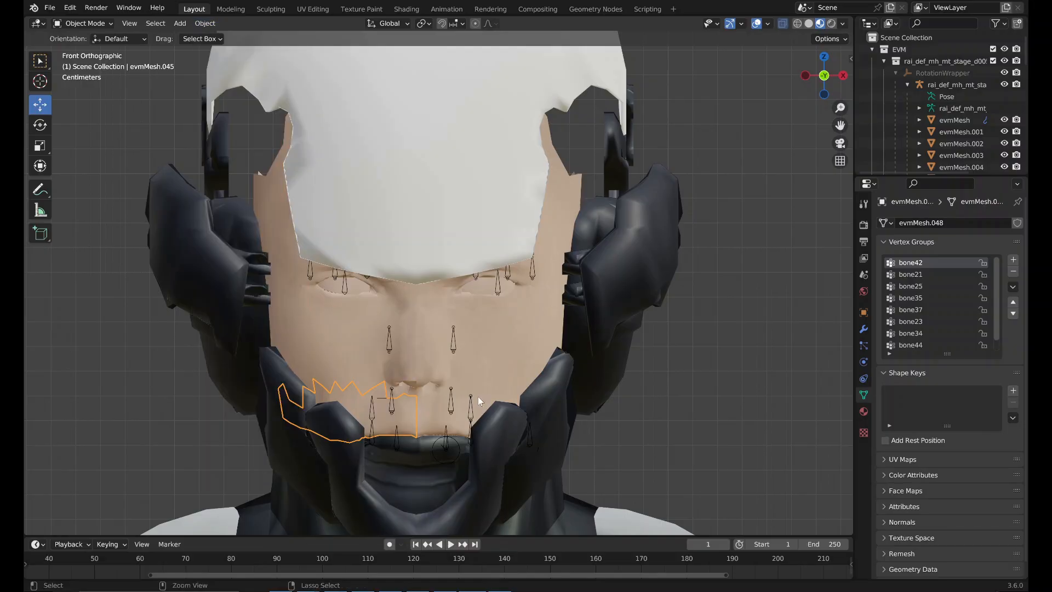
Separate the patch under the nose from the right mouth strip and remove the unused vertex groups from both pieces.
key("ctrl+z")
key("ctrl+z")
right_click(411, 403)
left_click(460, 516)
key("Tab")
left_click(205, 23)
left_click(334, 479)
left_click(409, 392)
left_click(408, 393)
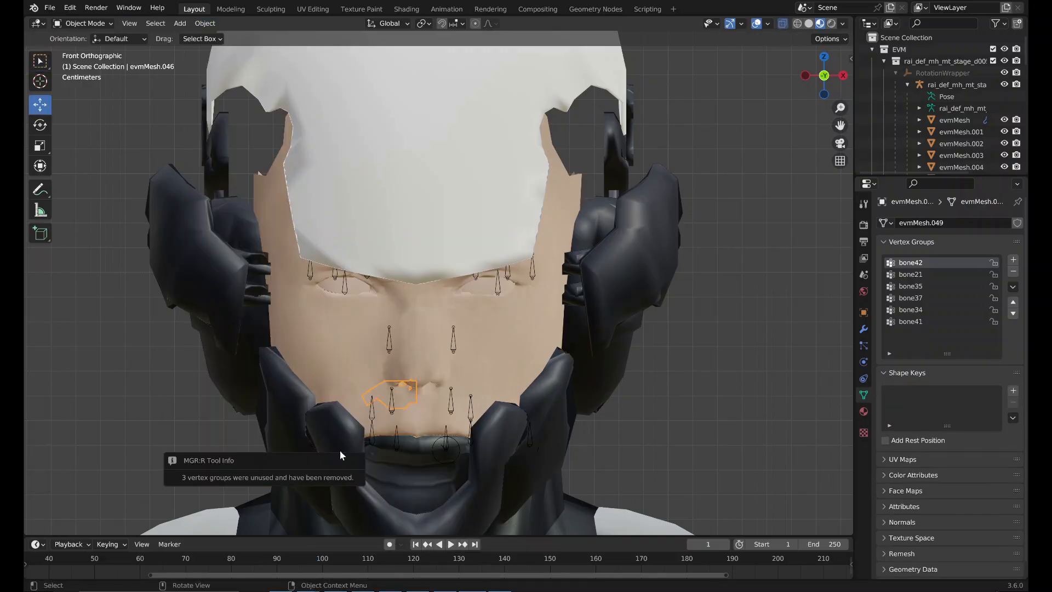
left_click(205, 23)
left_click(334, 479)
Separate the nose side from the right cheek piece by selection, then select the remaining cheek piece in Object Mode.
left_click(335, 356)
key("Tab")
left_click_drag(436, 268, 349, 395)
right_click(367, 391)
left_click(416, 554)
key("Tab")
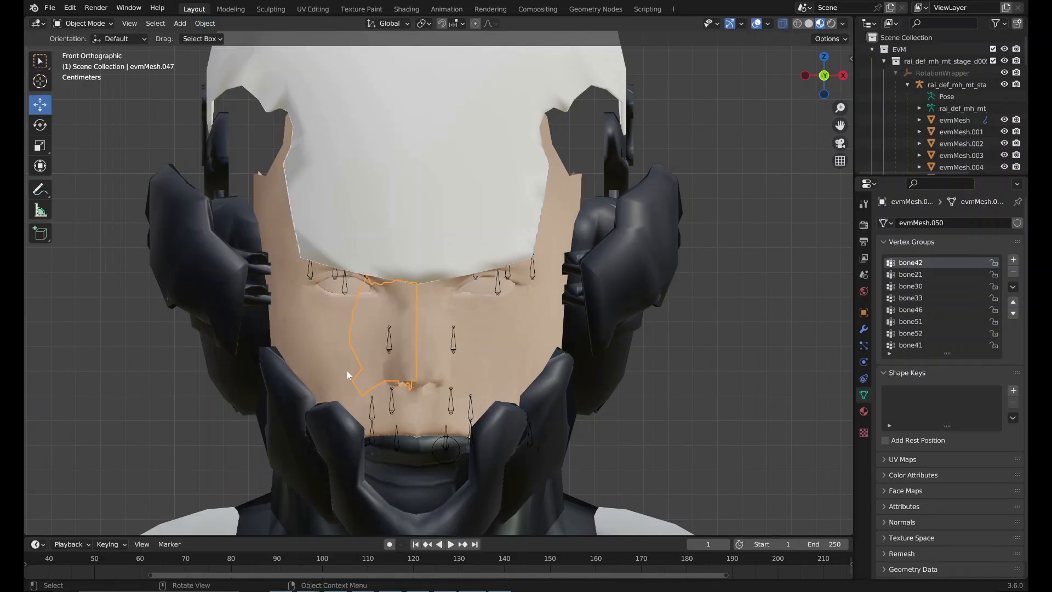
left_click(347, 374)
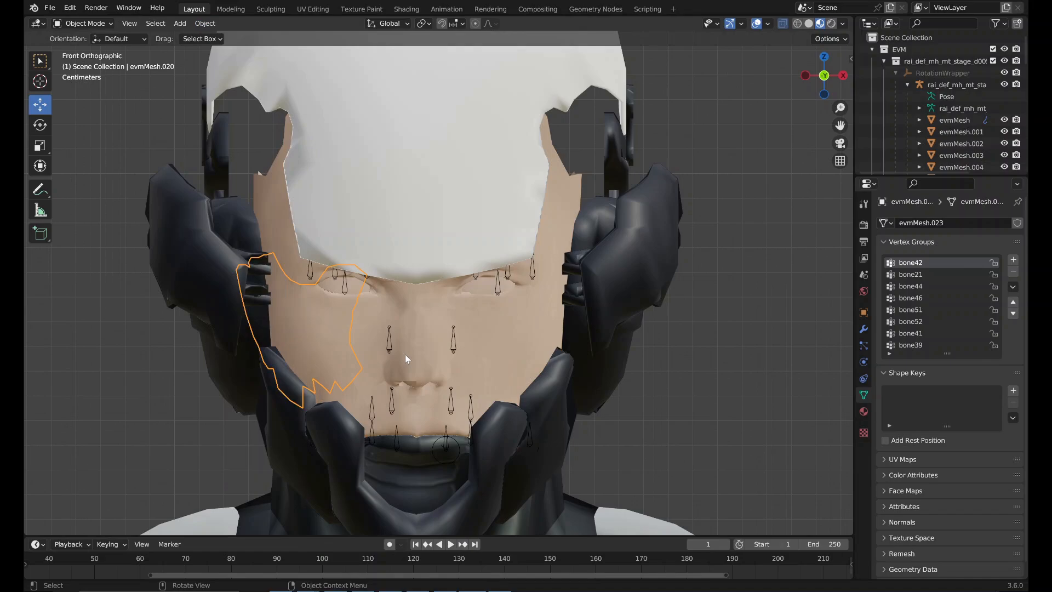
Give the separated mouth, nose and brow pieces of the face's right half their own material copies.
left_click(863, 411)
left_click(405, 411)
left_click(405, 385)
left_click(393, 329)
left_click(298, 269)
left_click(380, 318)
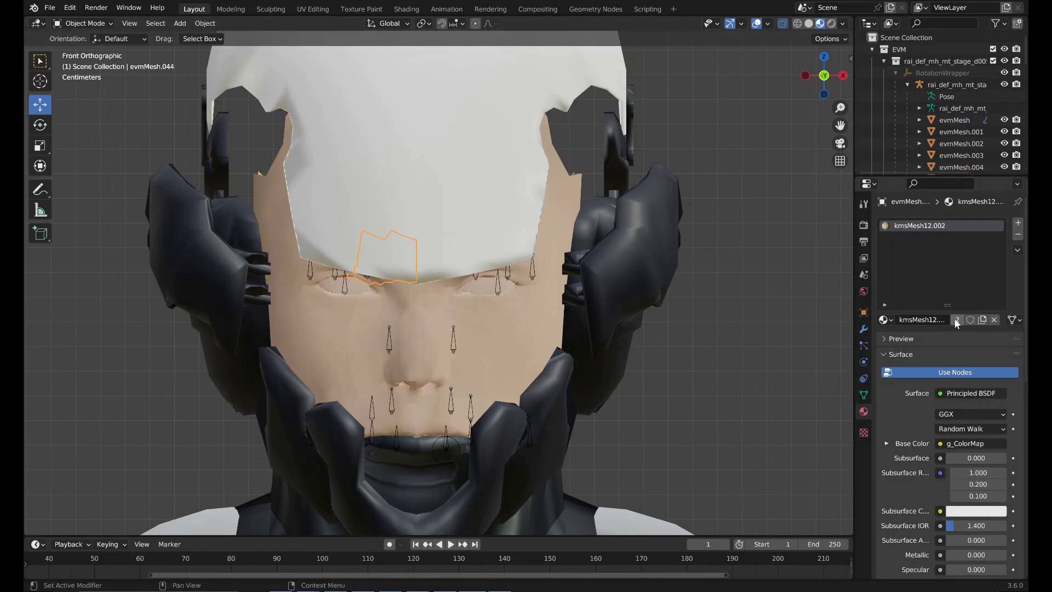
left_click(380, 318)
left_click(380, 318)
Select all objects with evmMesh as the active one and join every mesh piece into evmMesh.
scroll(377, 319, "down", 3)
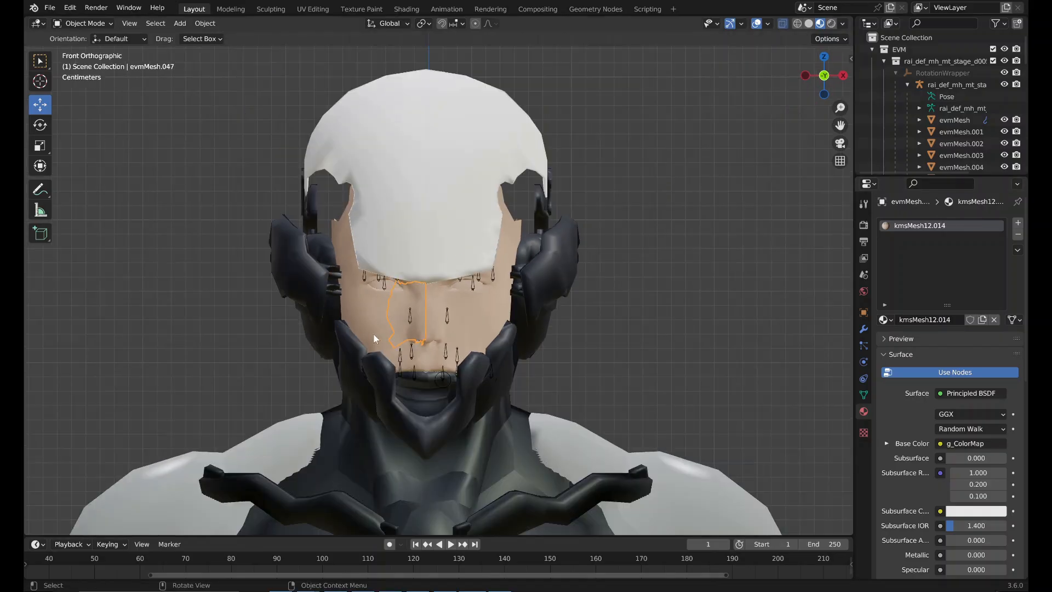
scroll(373, 334, "up", 5)
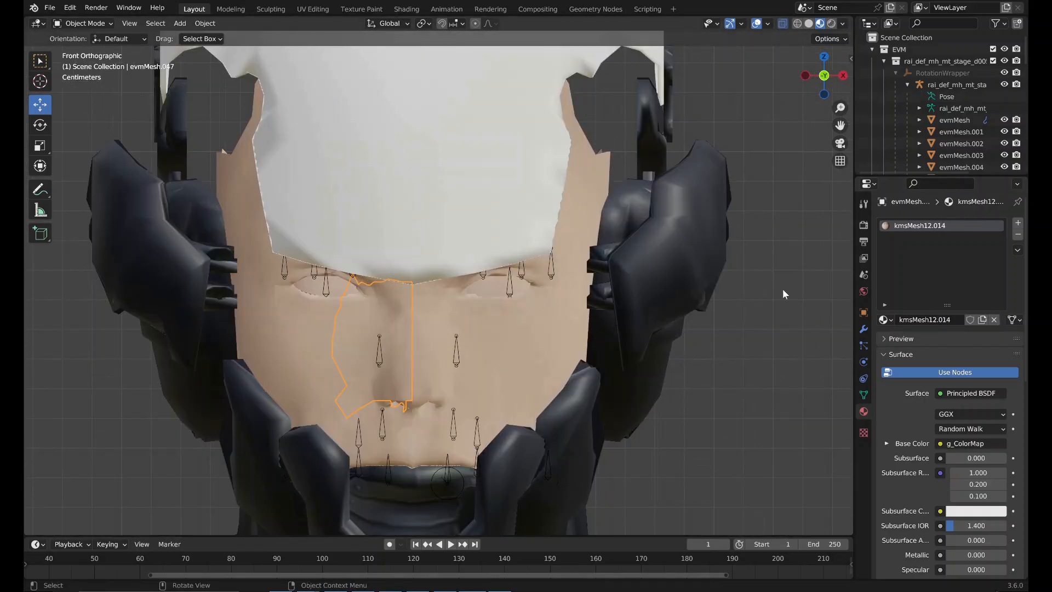
scroll(438, 378, "down", 5)
scroll(428, 334, "down", 3)
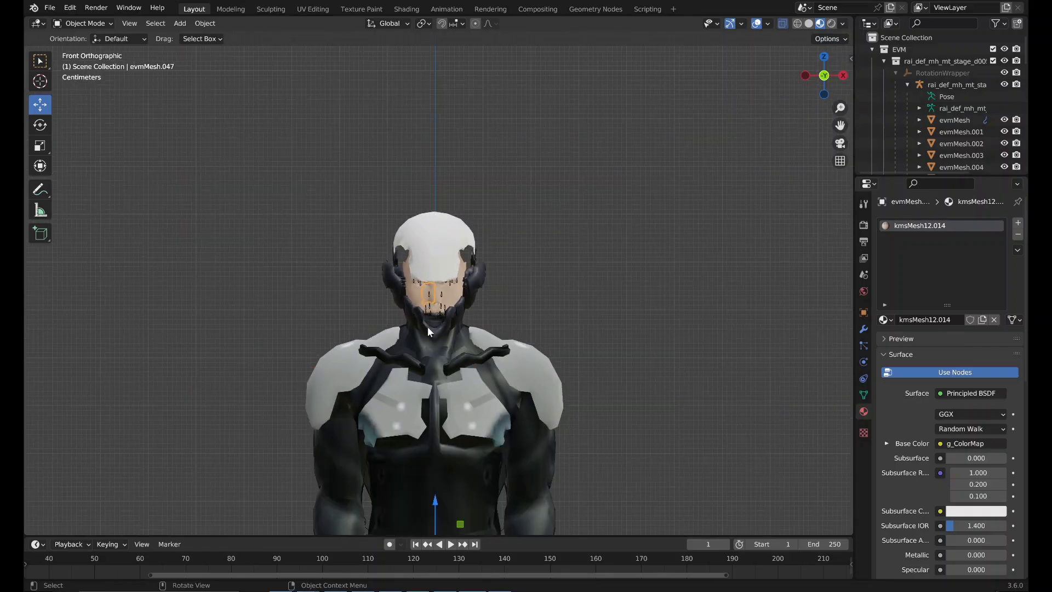
key("a")
left_click(433, 325, "shift")
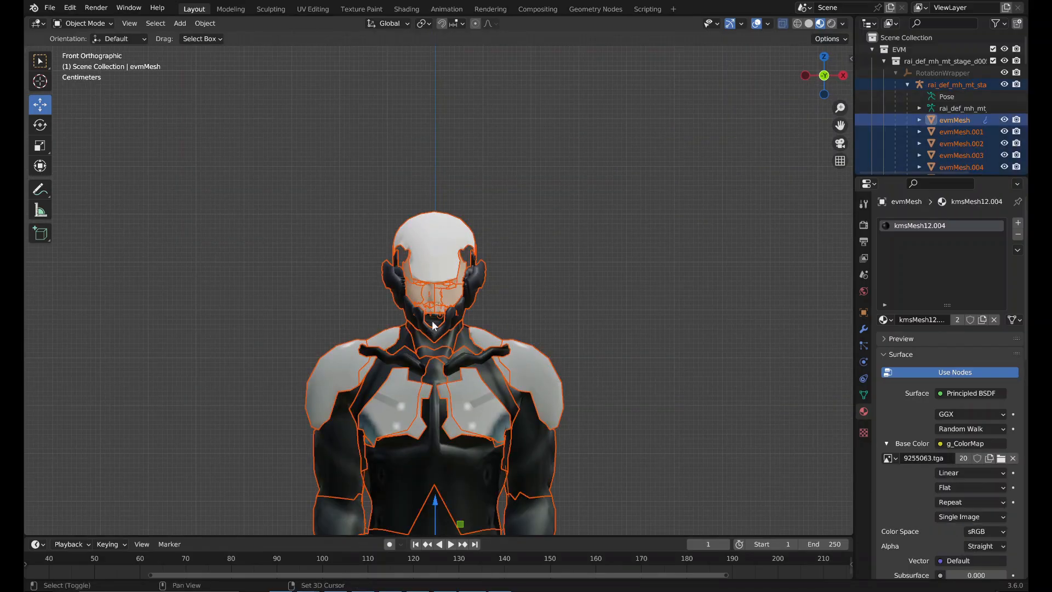
scroll(433, 328, "up", 6)
scroll(468, 384, "down", 4)
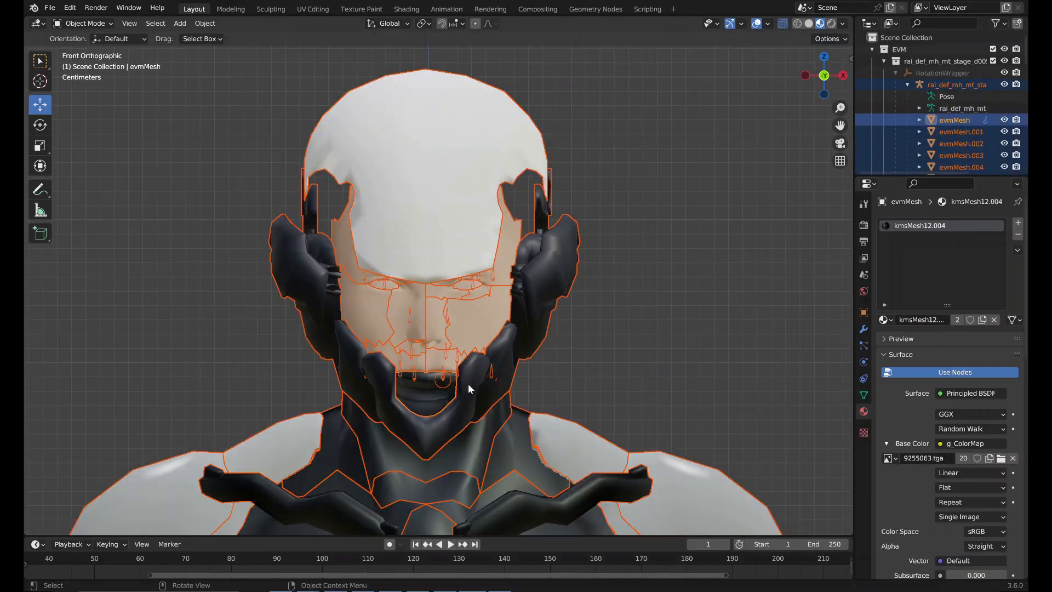
left_click(475, 378)
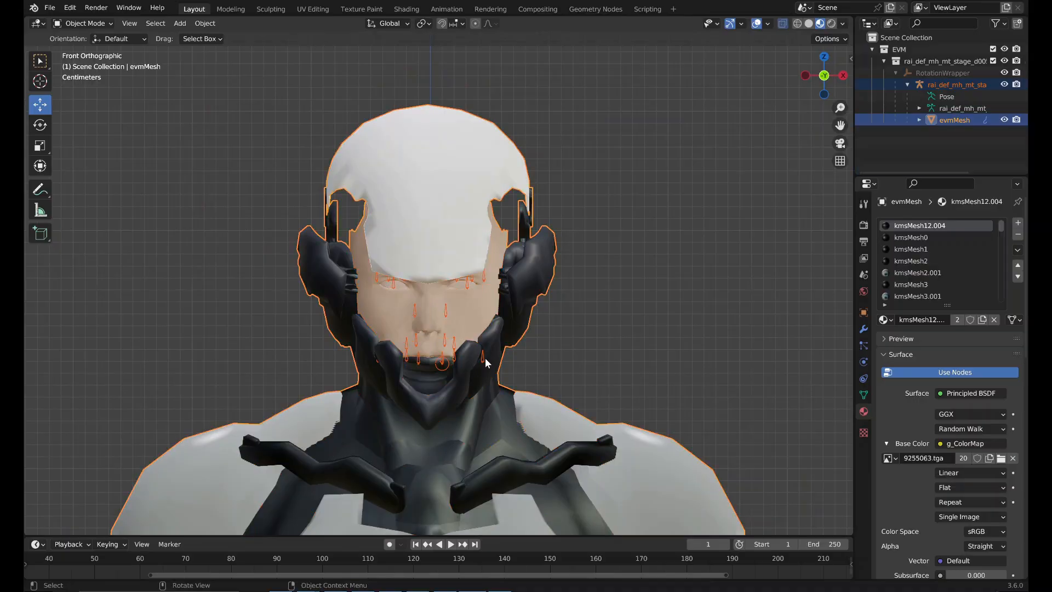
scroll(487, 361, "up", 2)
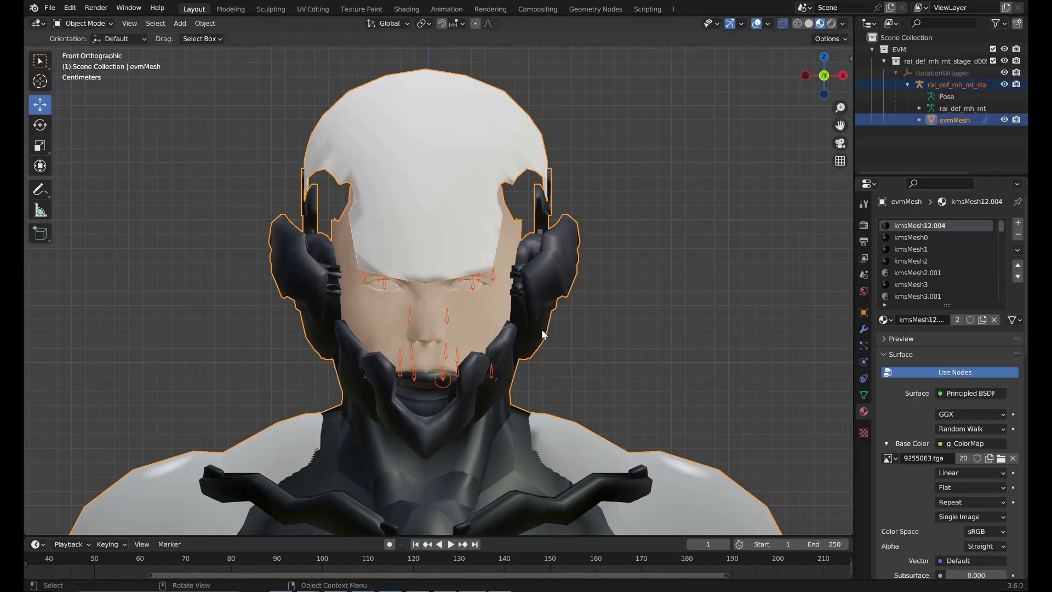
Save the project under a new version name, mgs4raidenwip6.3.blend.
left_click(49, 8)
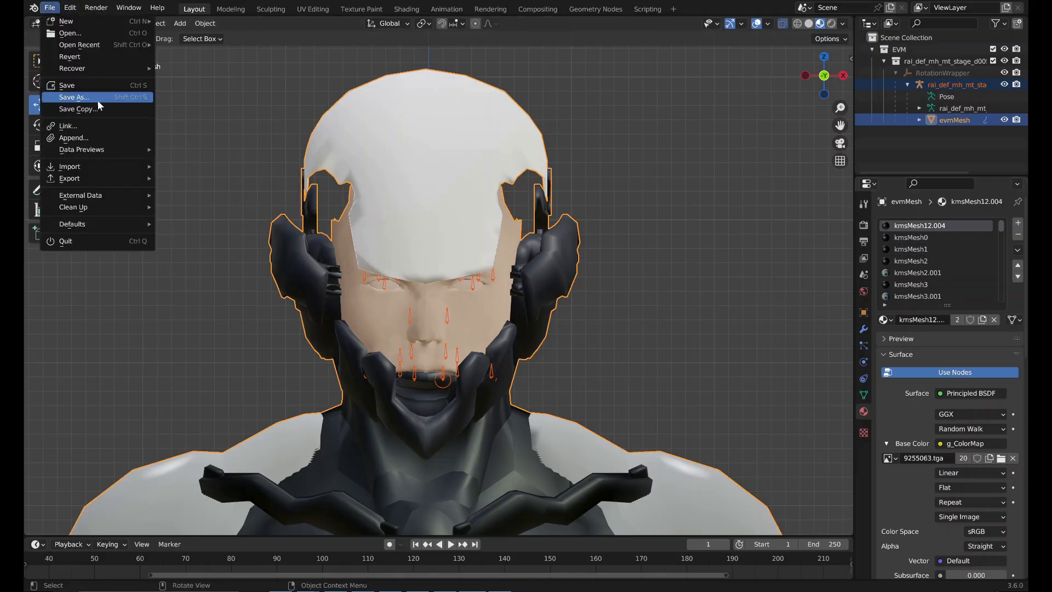
left_click(110, 97)
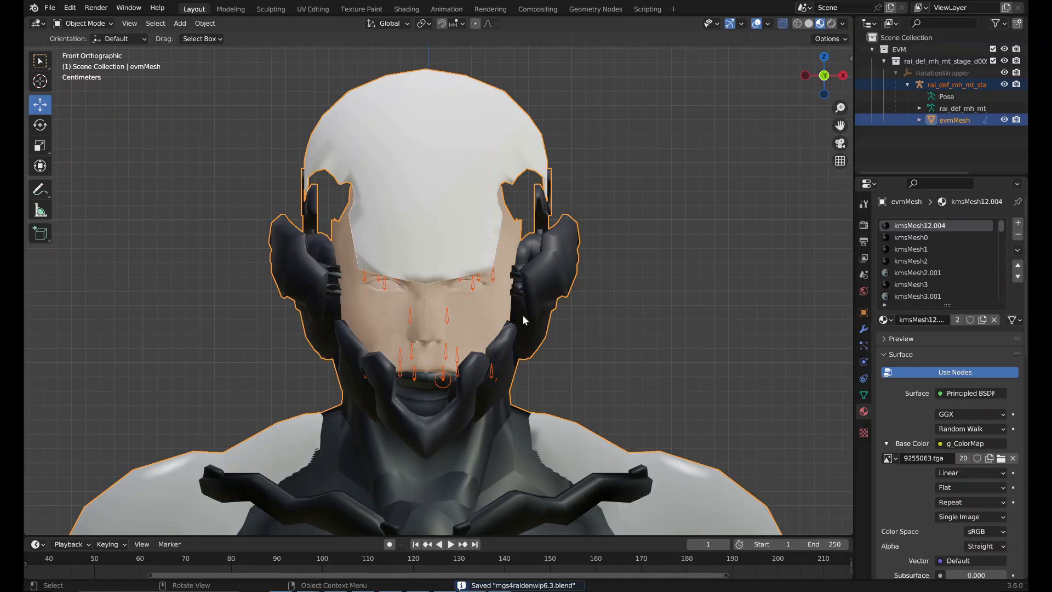
scroll(523, 317, "down", 4)
Try to export the model with the SeaLouse EVM exporter.
left_click(49, 8)
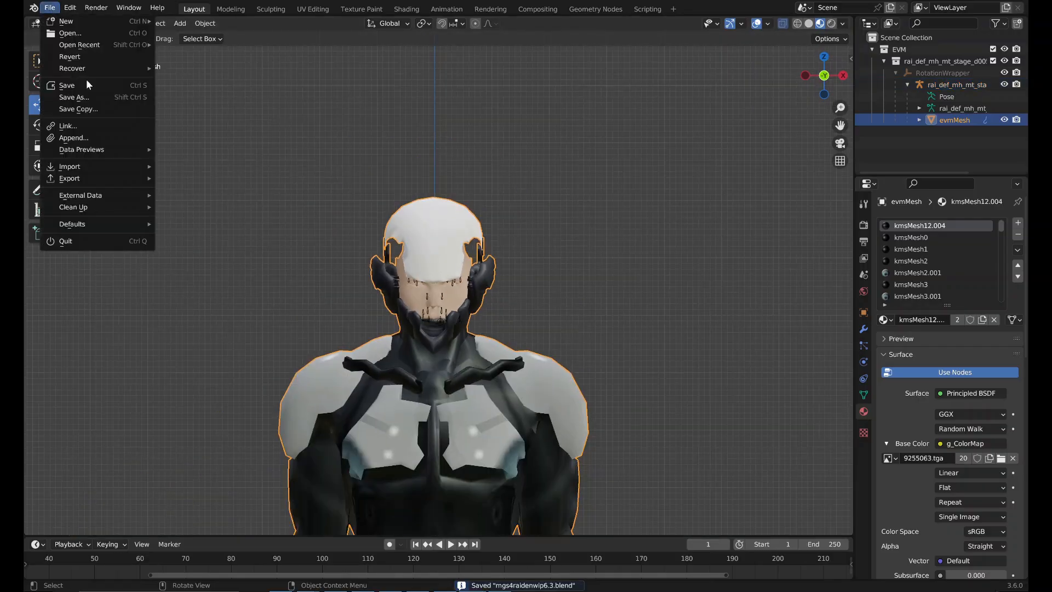
mouse_move(88, 178)
left_click(211, 380)
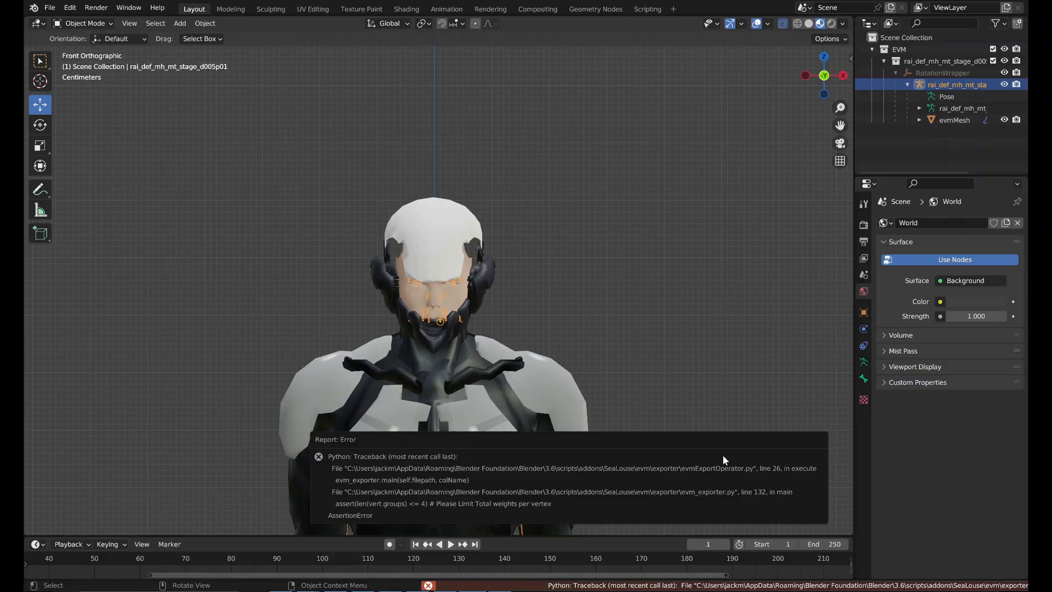
Limit evmMesh's total weights per vertex to 4 for all groups in Weight Paint mode and return to Object Mode.
left_click(508, 406)
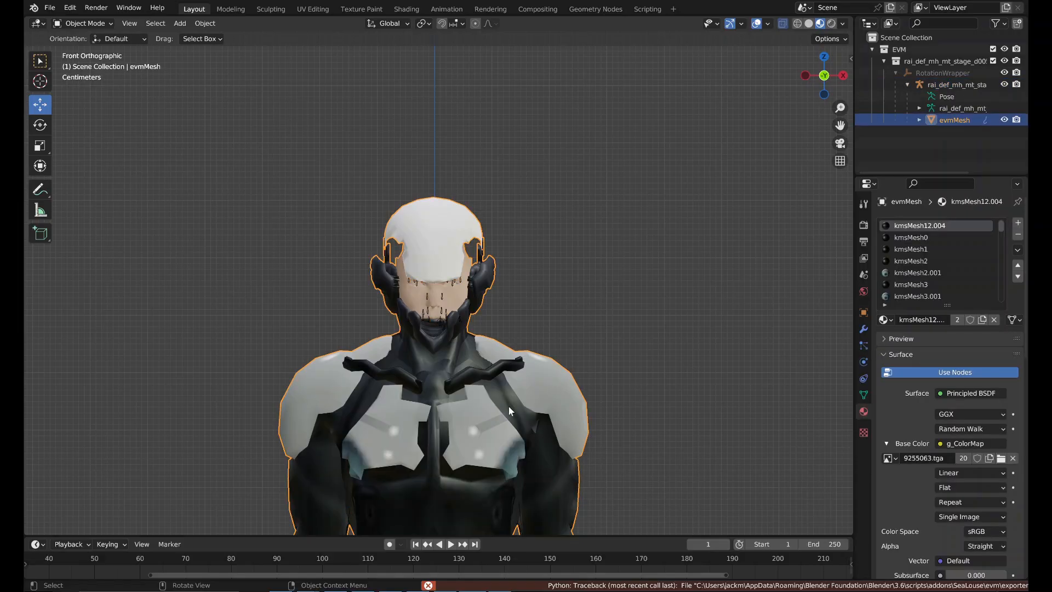
left_click(99, 21)
left_click(93, 86)
left_click(184, 23)
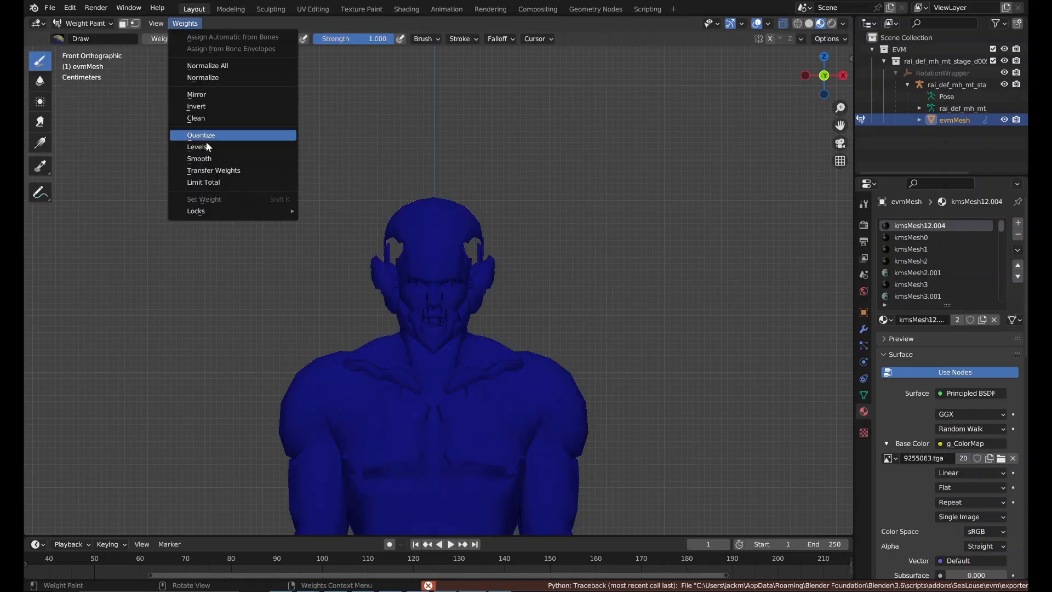
left_click(207, 182)
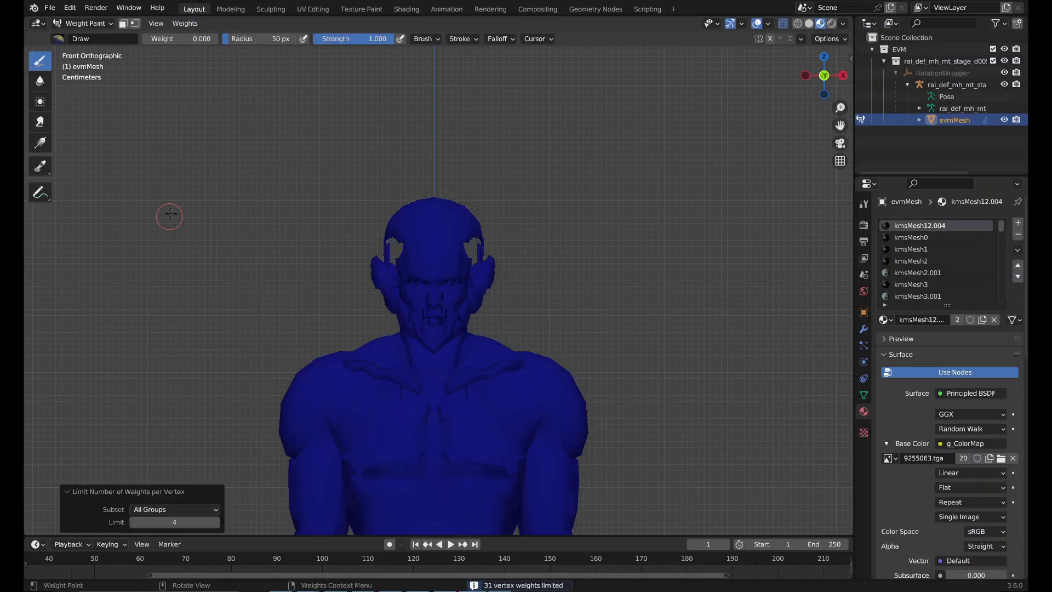
left_click(135, 25)
left_click(86, 23)
left_click(96, 35)
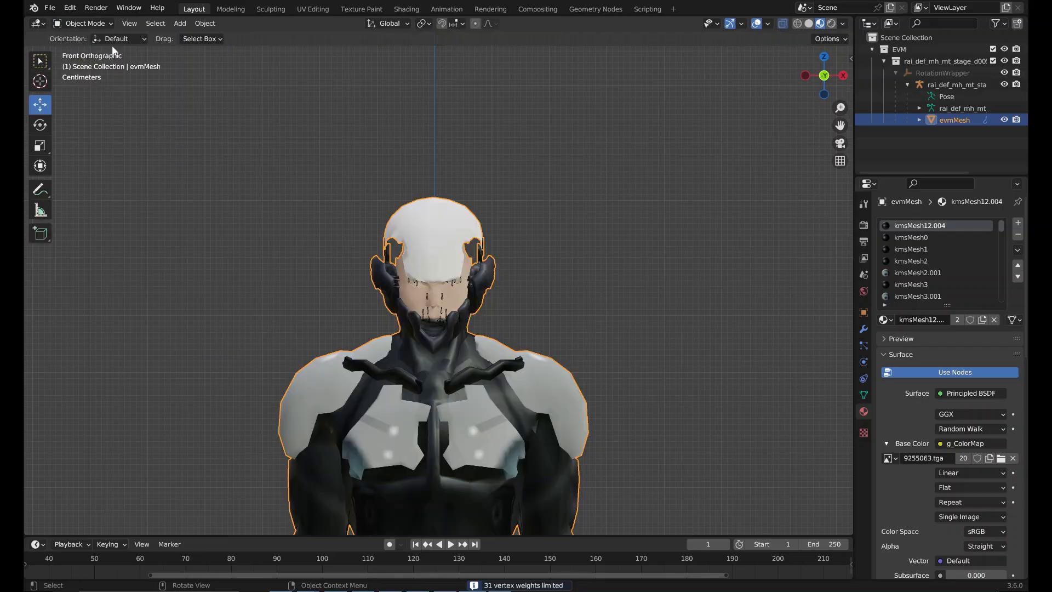
Normalize all vertex groups of evmMesh in Weight Paint mode and return to Object Mode.
left_click(91, 23)
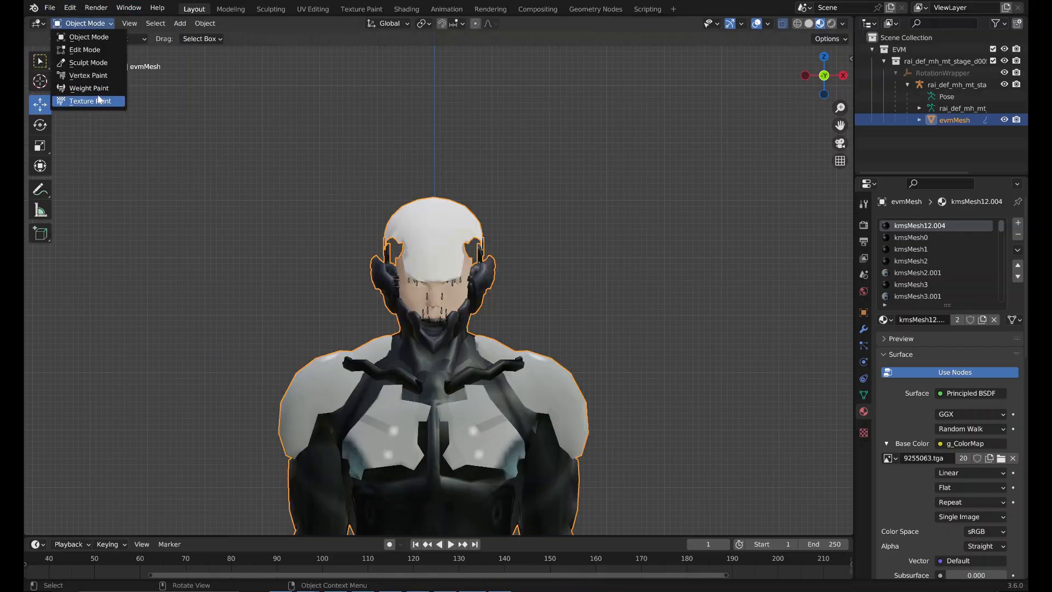
left_click(77, 89)
left_click(185, 23)
left_click(207, 67)
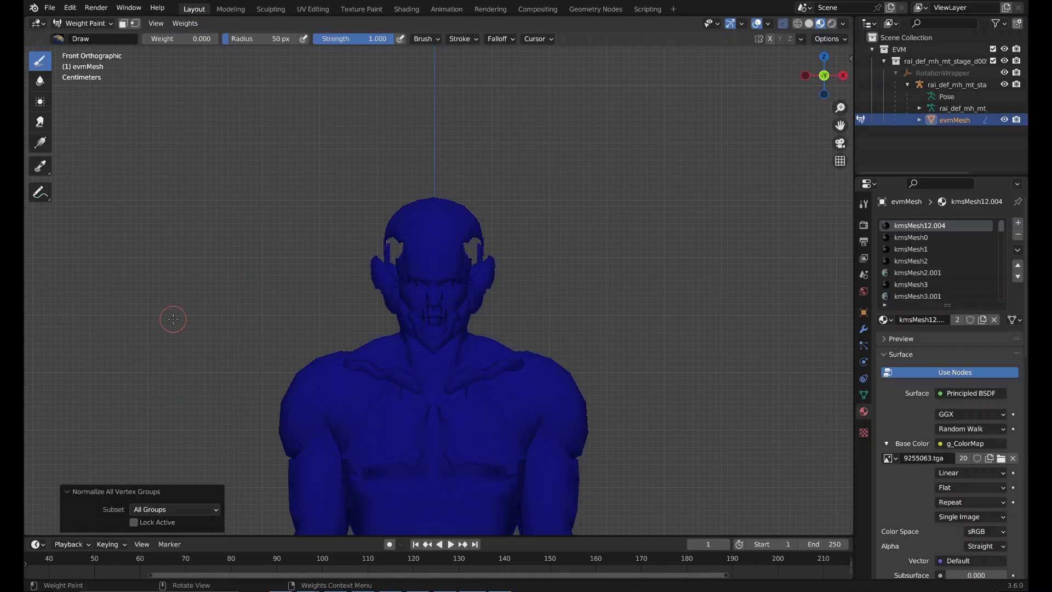
scroll(181, 294, "down", 2)
scroll(200, 218, "up", 2)
scroll(208, 218, "down", 2)
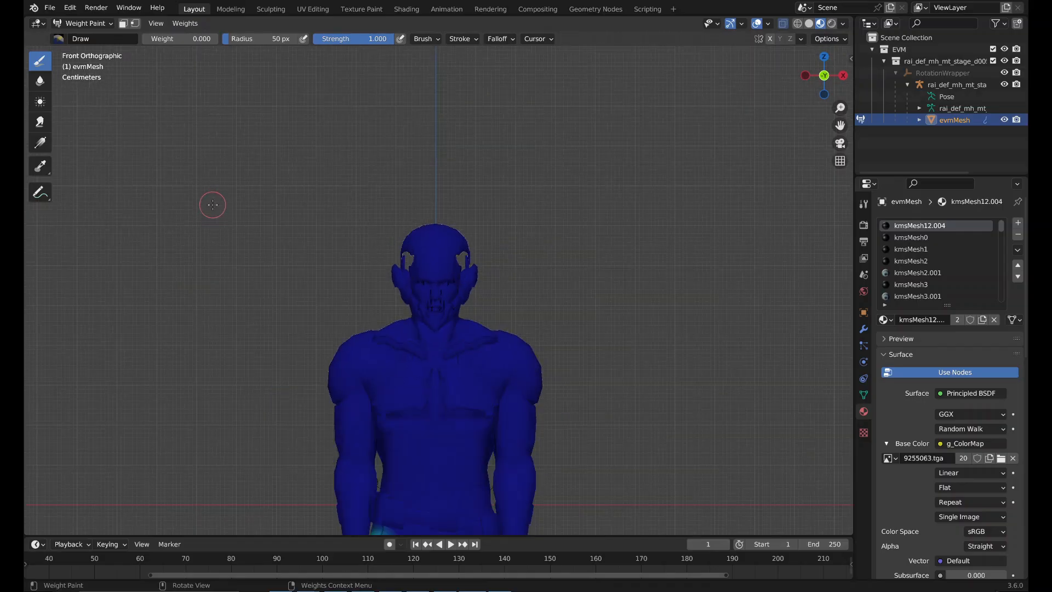
scroll(216, 208, "down", 3)
scroll(358, 355, "up", 5)
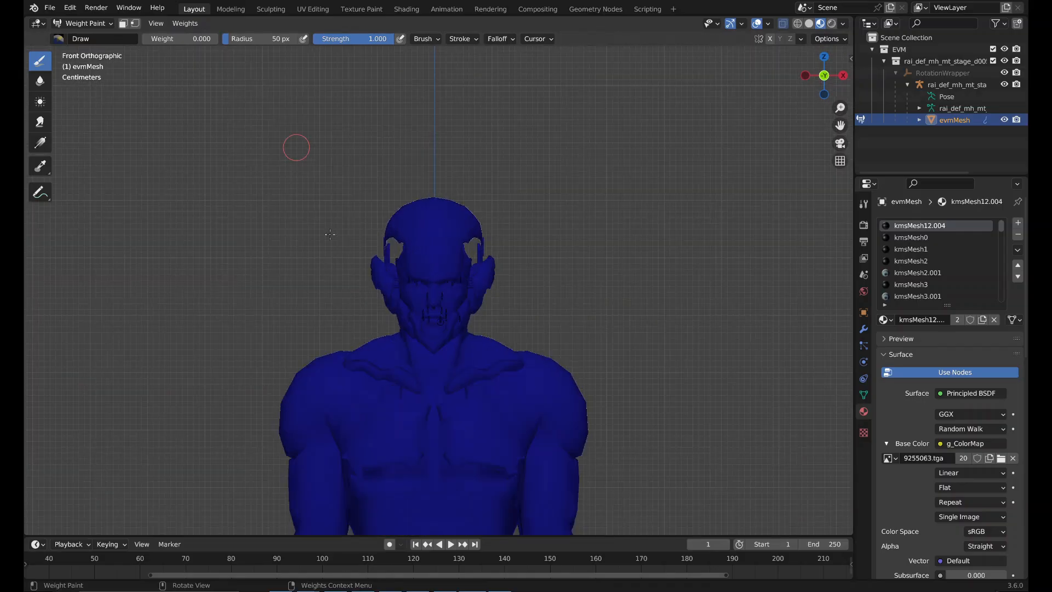
left_click(108, 23)
left_click(83, 37)
Try to export the model as an EVM file for MGS2.
left_click(49, 8)
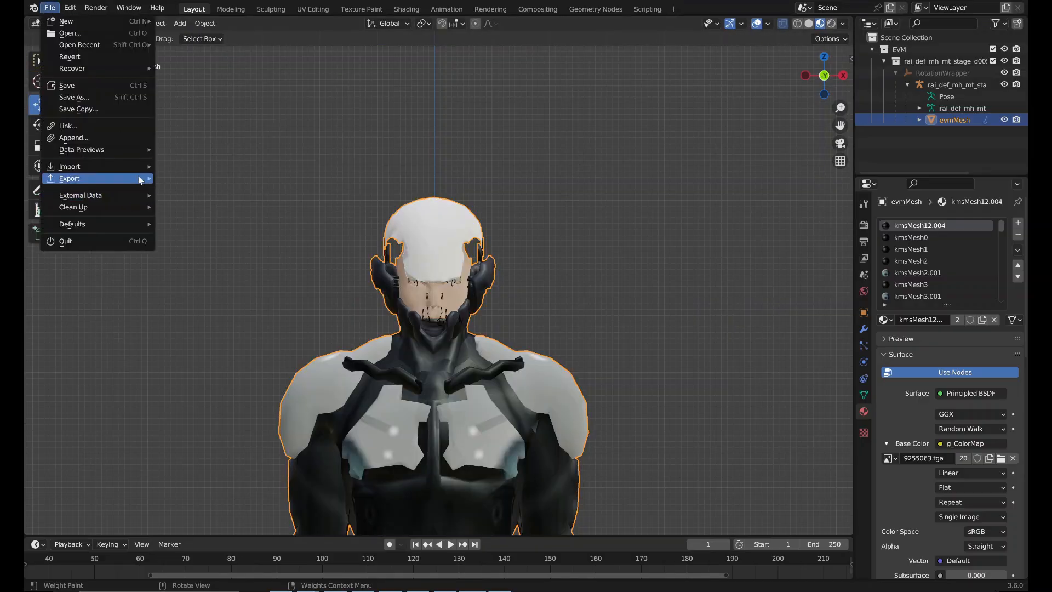
mouse_move(140, 180)
left_click(186, 380)
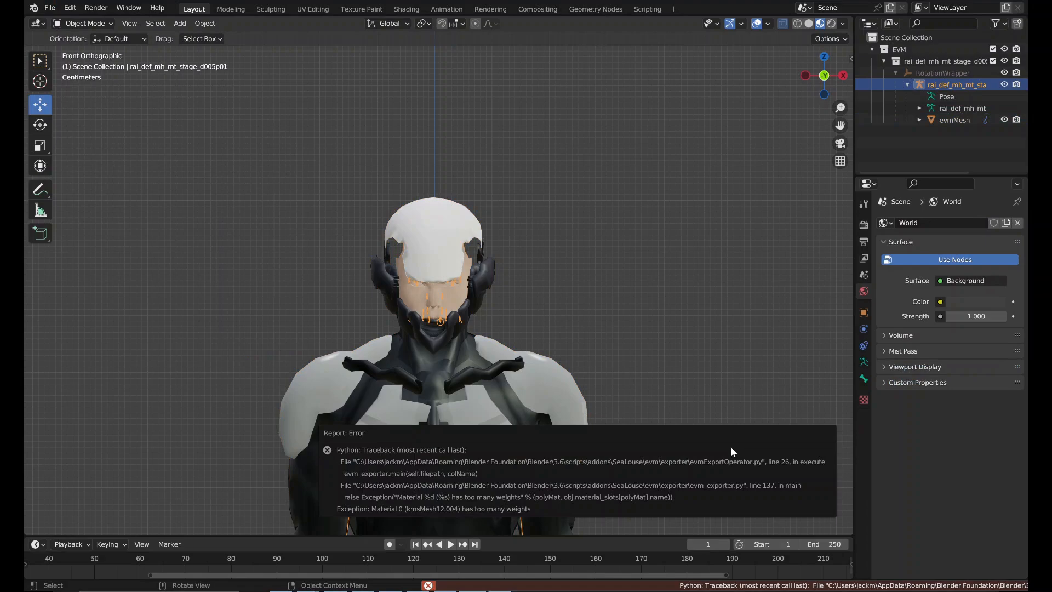
Select the geometry assigned to material kmsMesh12.004 on evmMesh in Edit Mode to see which part it covers.
scroll(494, 281, "up", 5)
left_click(515, 294)
key("Tab")
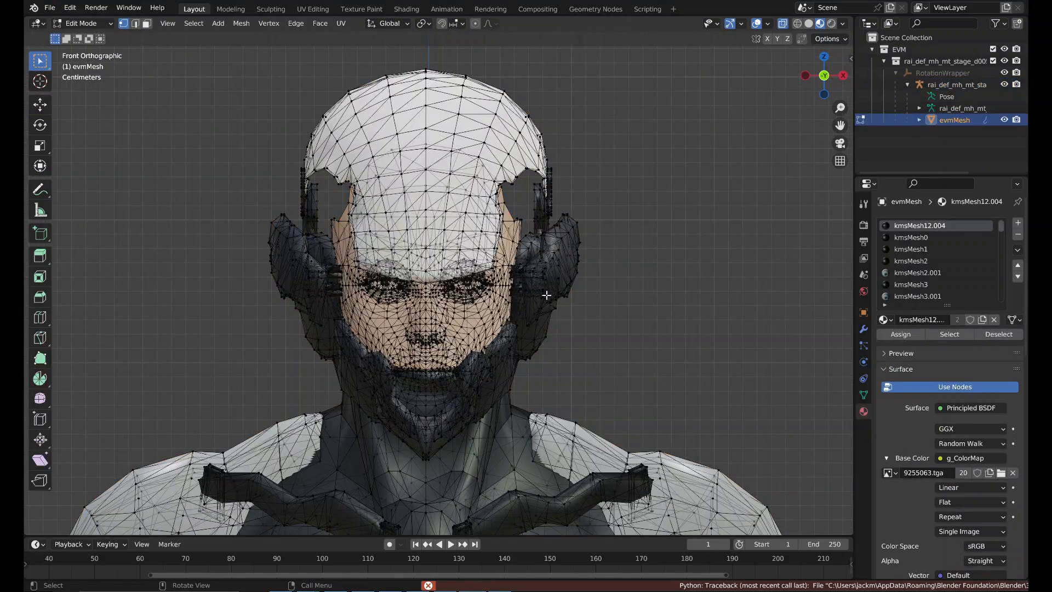
left_click(962, 334)
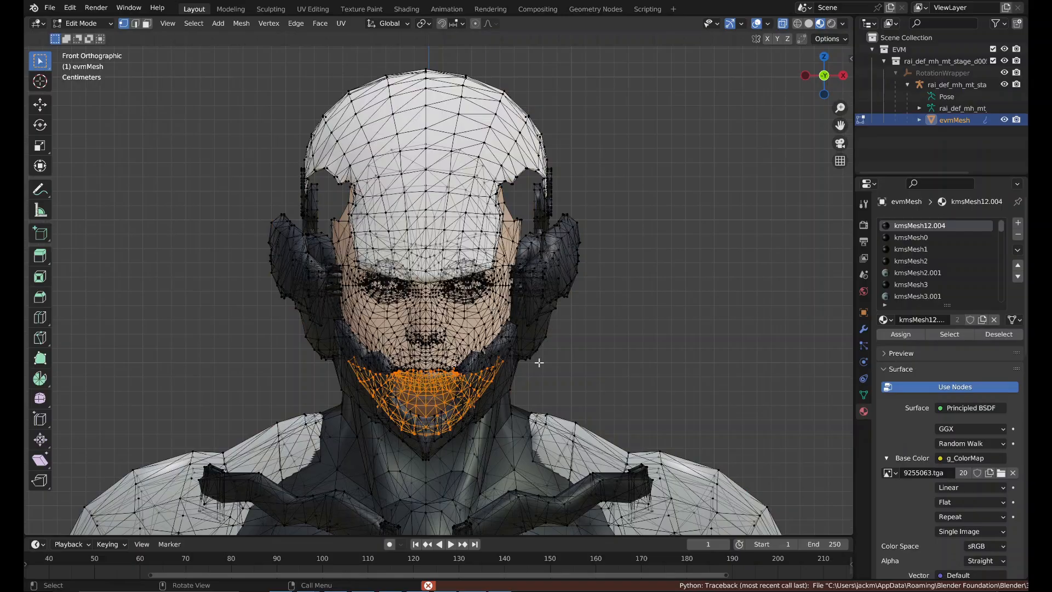
scroll(537, 356, "down", 4)
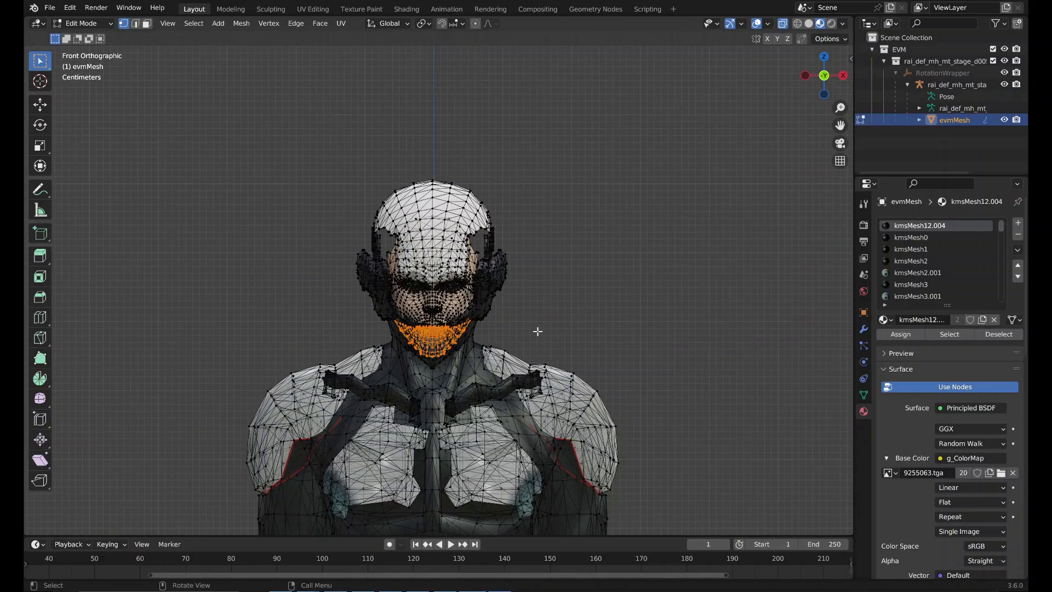
scroll(538, 331, "up", 5)
Separate the whole of evmMesh into objects by material and return to Object Mode.
key("a")
right_click(538, 331)
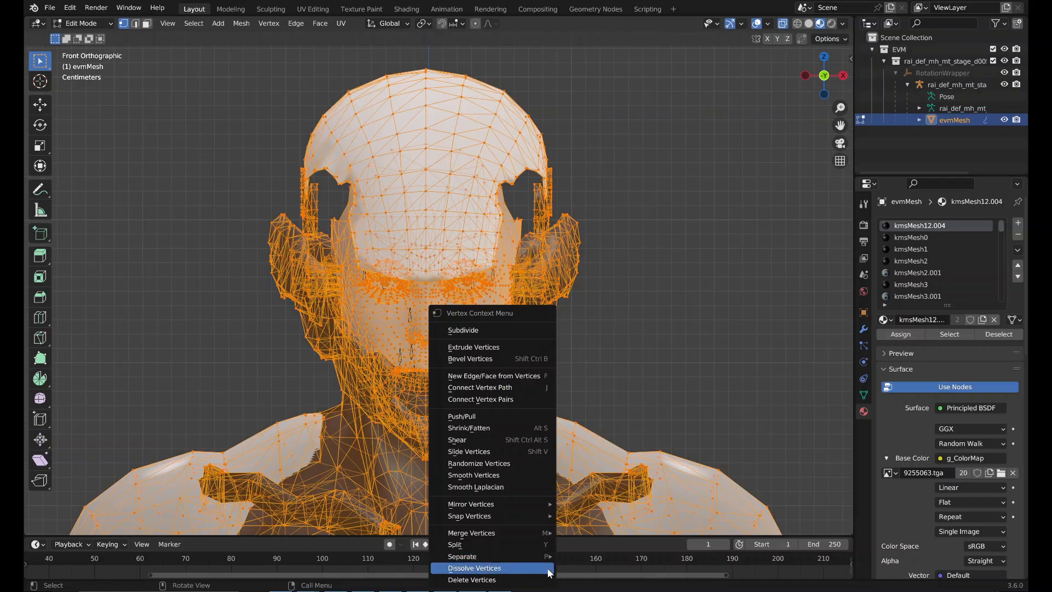
mouse_move(544, 557)
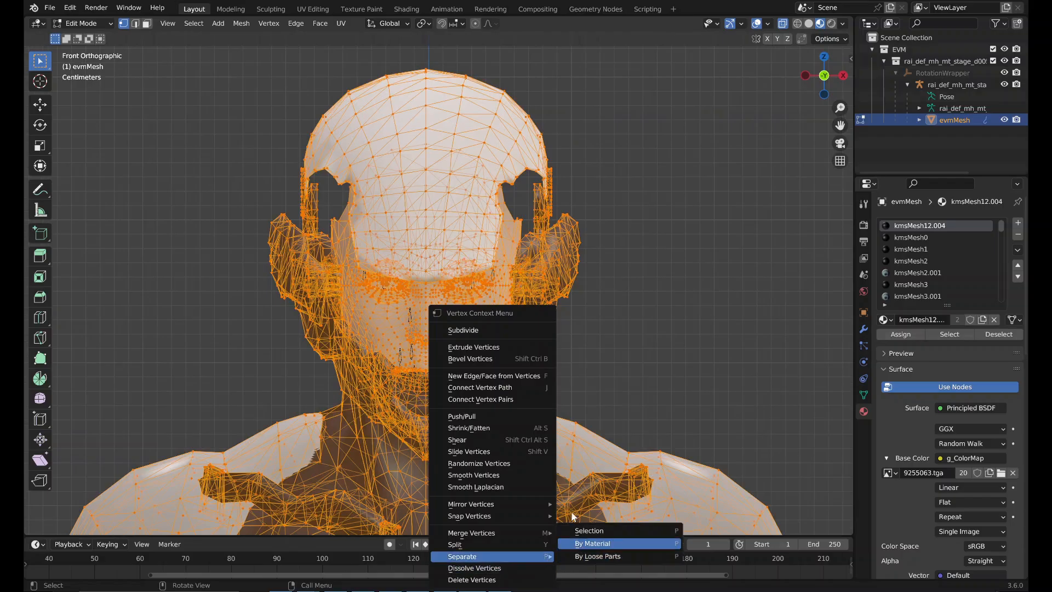
left_click(593, 543)
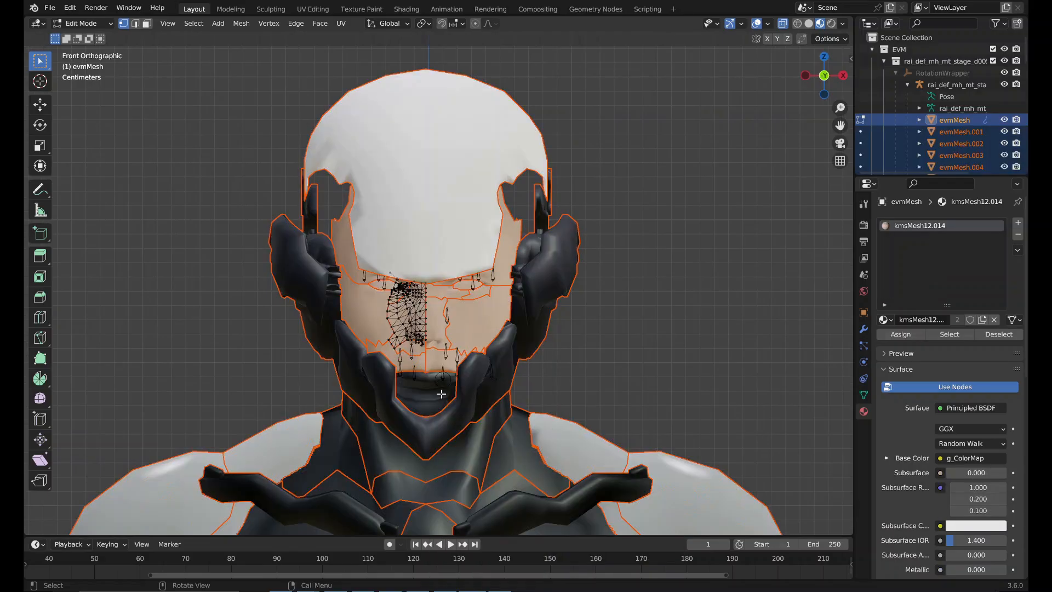
key("Tab")
left_click(85, 23)
left_click(100, 40)
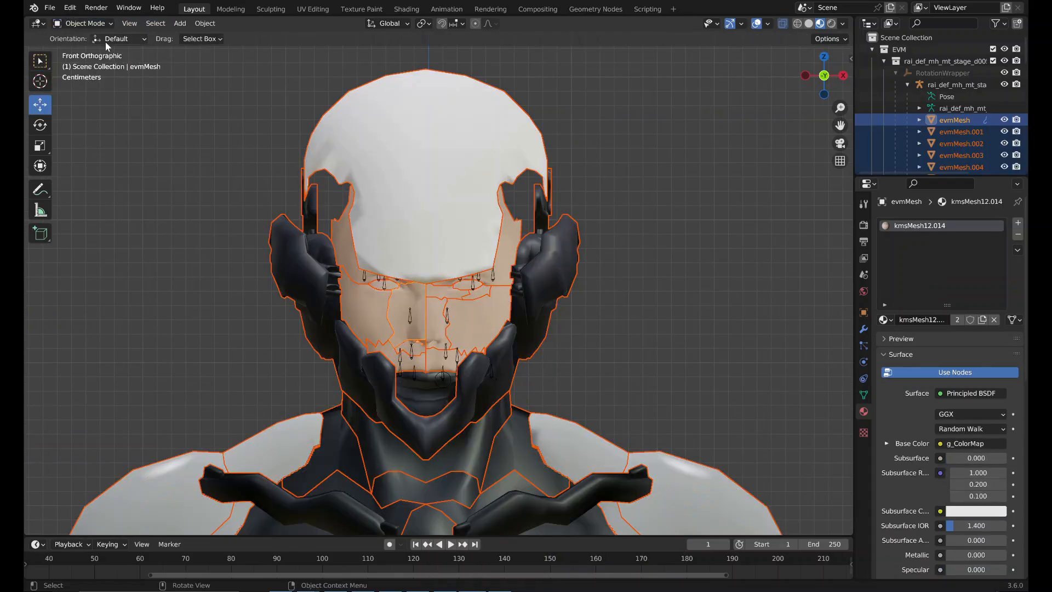
Remove the unused vertex groups from the kmsMesh12.004 chin piece and show its vertex group list.
left_click(418, 392)
left_click(197, 23)
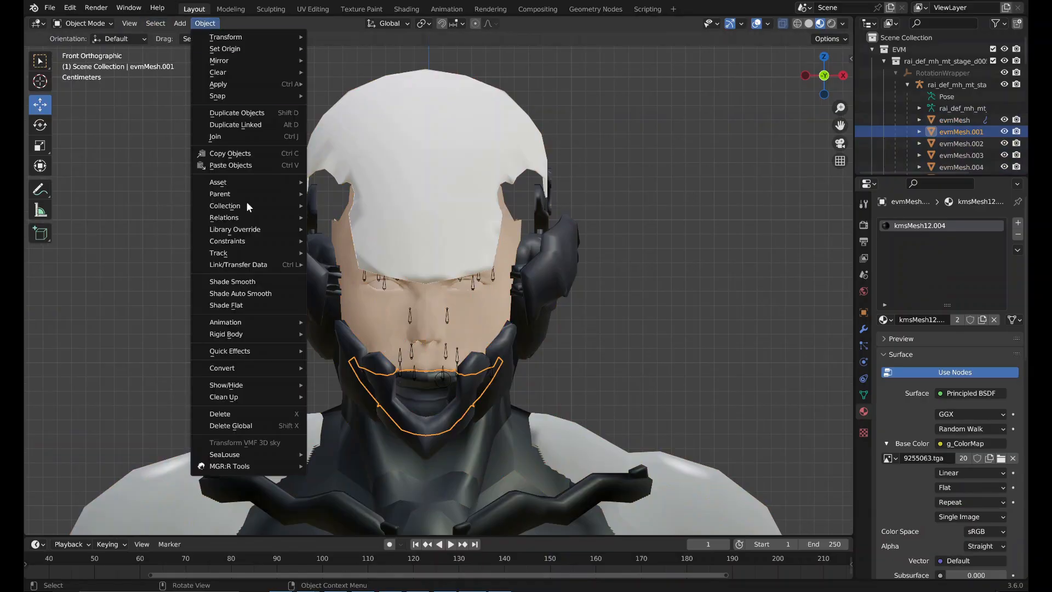
mouse_move(289, 466)
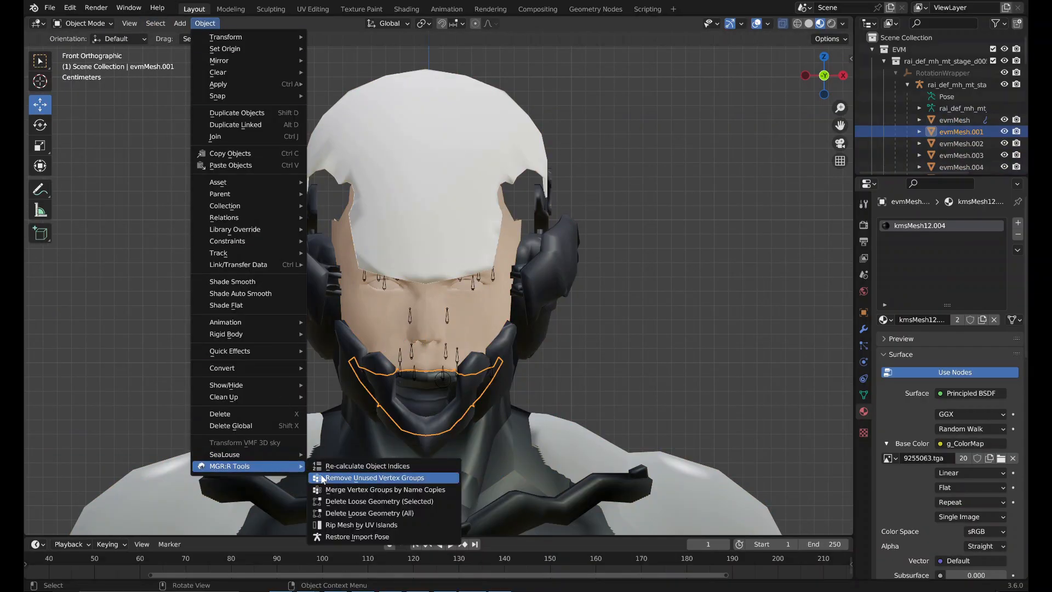
left_click(323, 478)
left_click(862, 395)
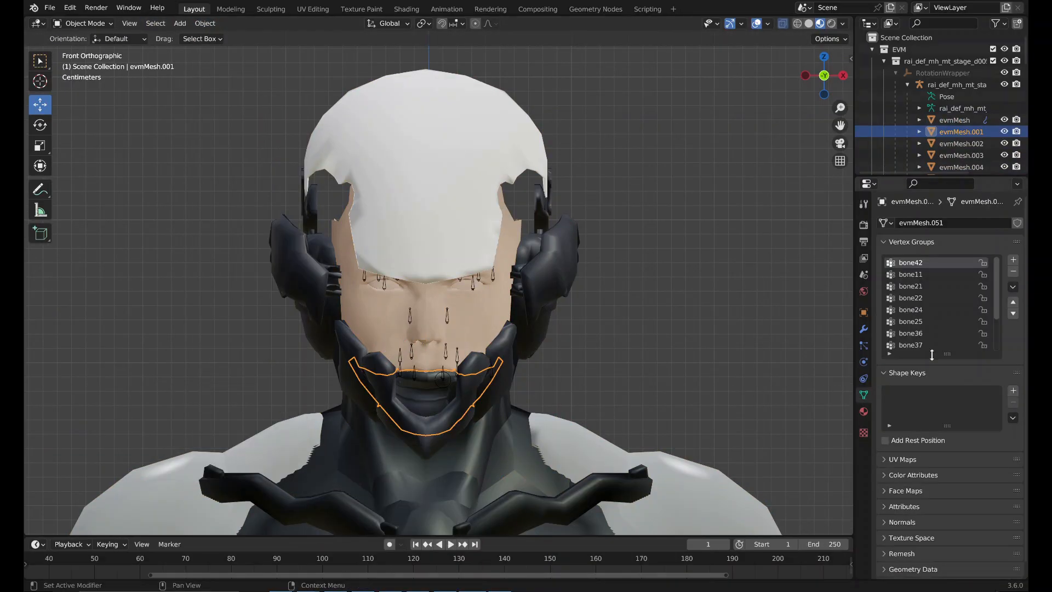
Separate the character's left half of the chin piece into its own object and return to Object Mode.
key("Tab")
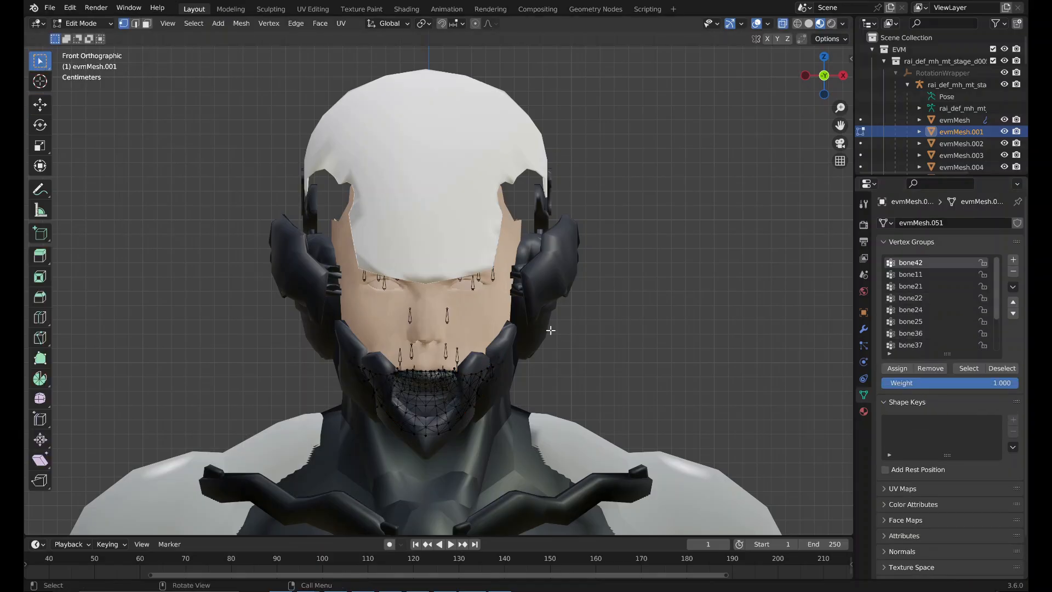
left_click_drag(550, 330, 426, 447)
right_click(447, 429)
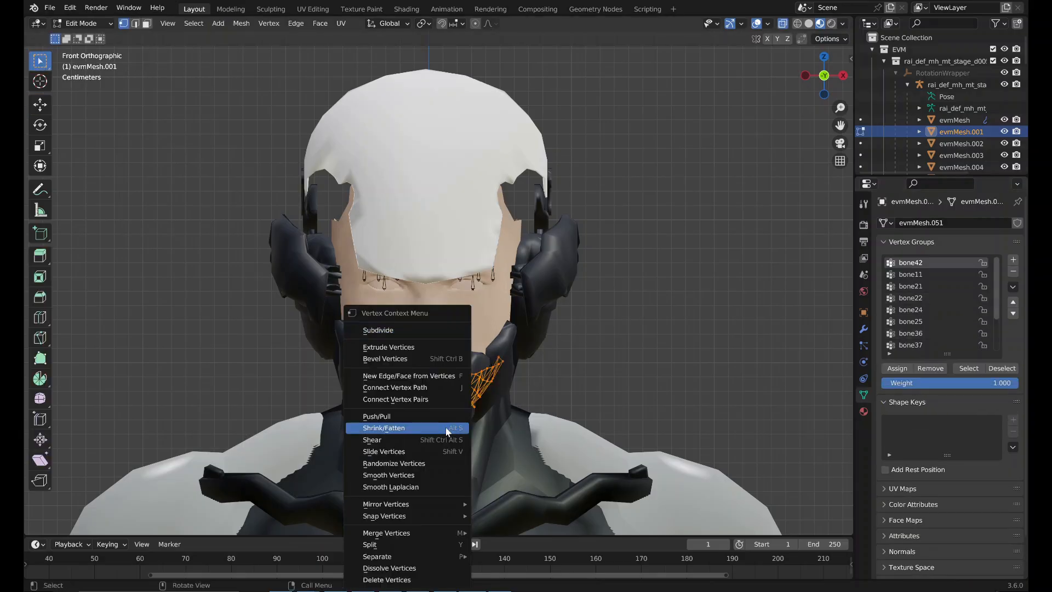
mouse_move(453, 557)
left_click(504, 543)
key("Tab")
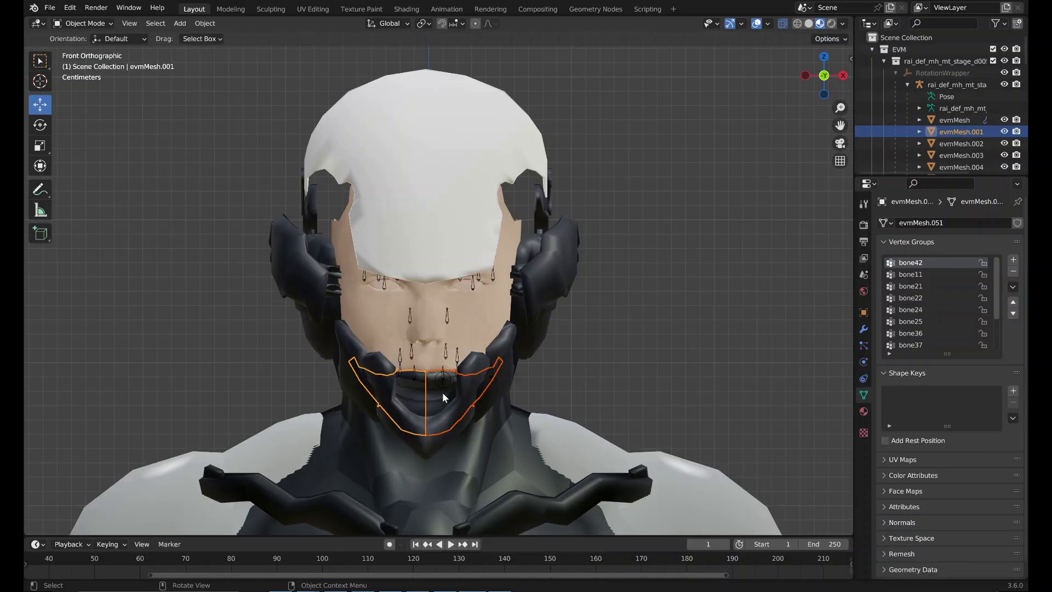
Remove the unused vertex groups from the newly separated half of the chin piece.
left_click(385, 299)
left_click(430, 408)
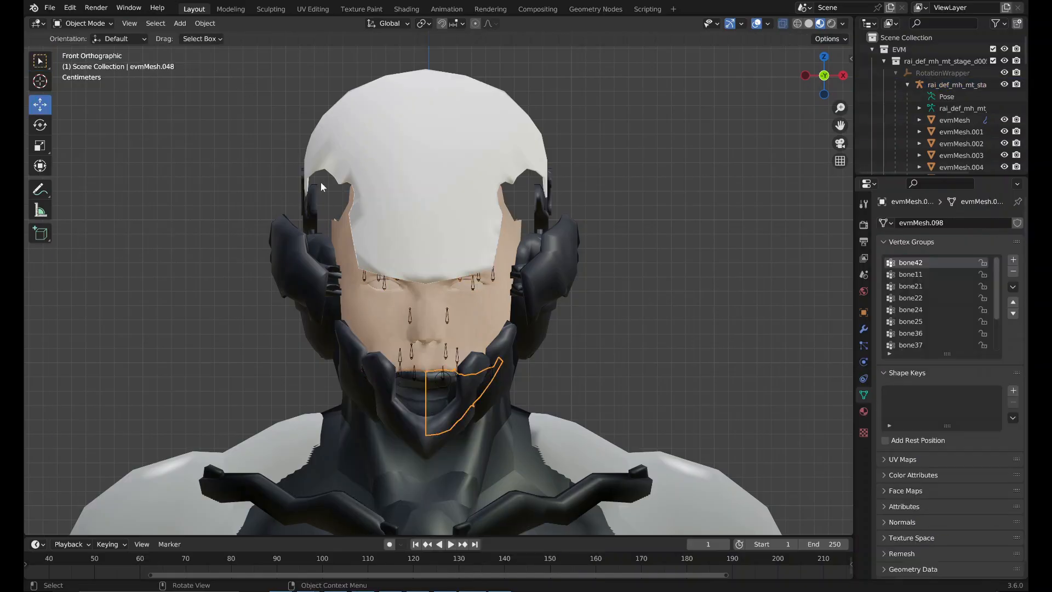
left_click(202, 24)
mouse_move(282, 465)
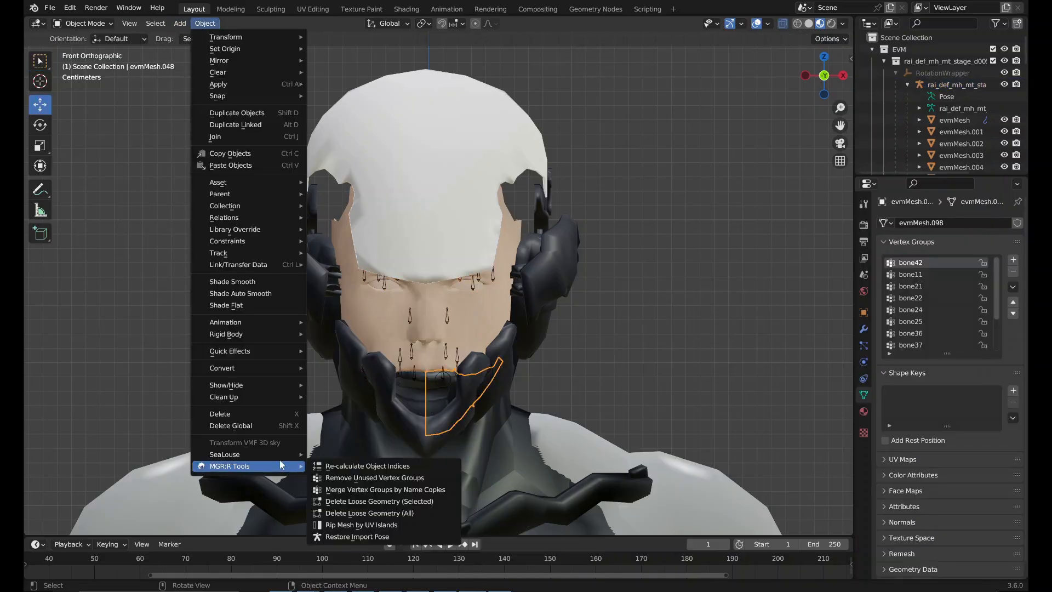
left_click(329, 478)
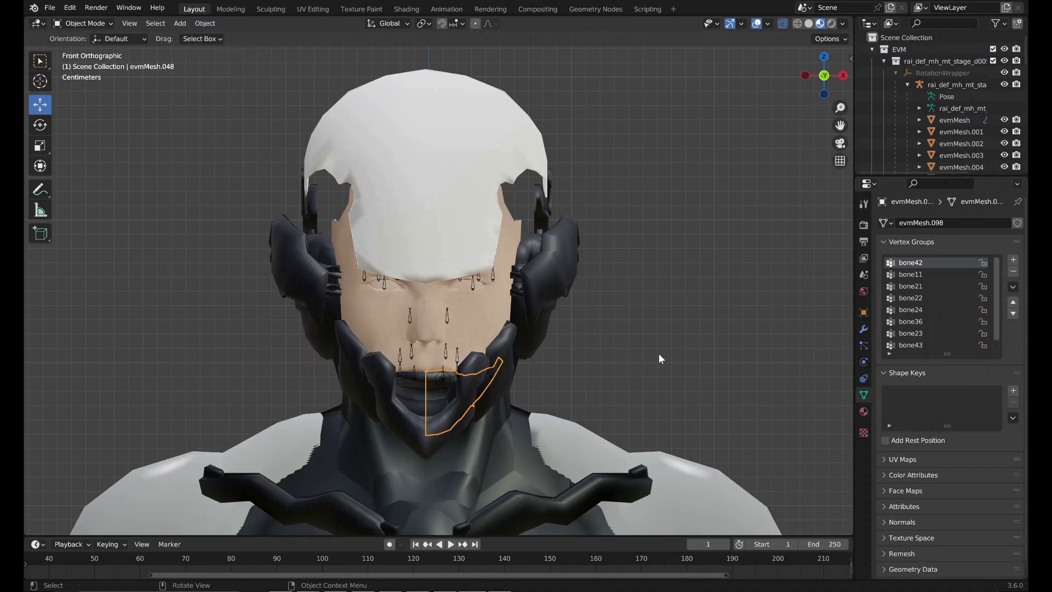
Try to separate a small lip patch beside the mouth's centre from the chin half into its own object.
scroll(657, 355, "up", 3)
middle_click_drag(611, 466, 627, 253, "shift")
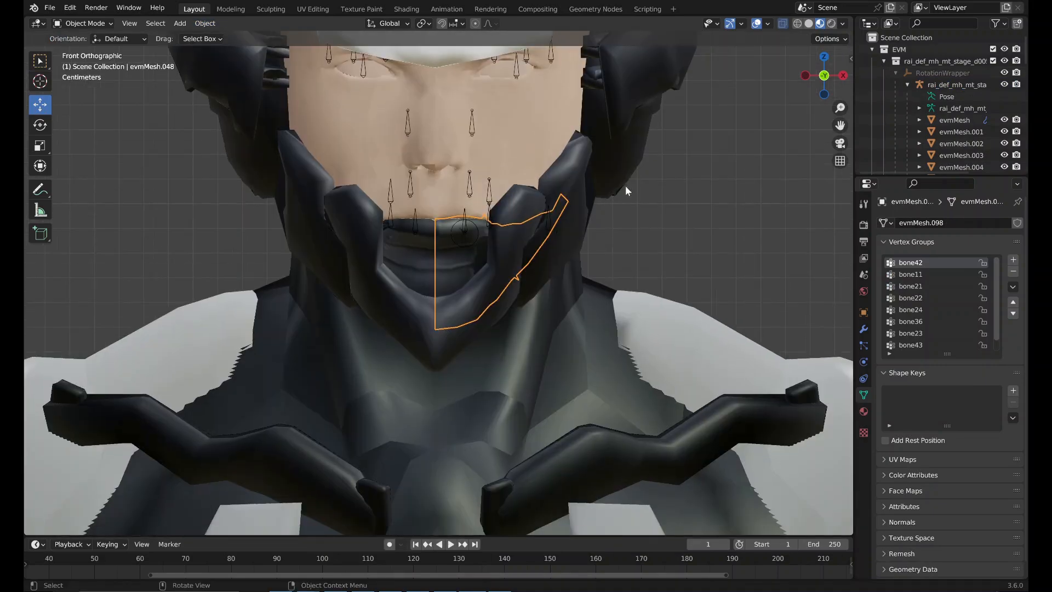
left_click(429, 262)
left_click(205, 24)
left_click(328, 477)
key("Tab")
key("l")
right_click(467, 249)
key("Tab")
left_click(451, 233)
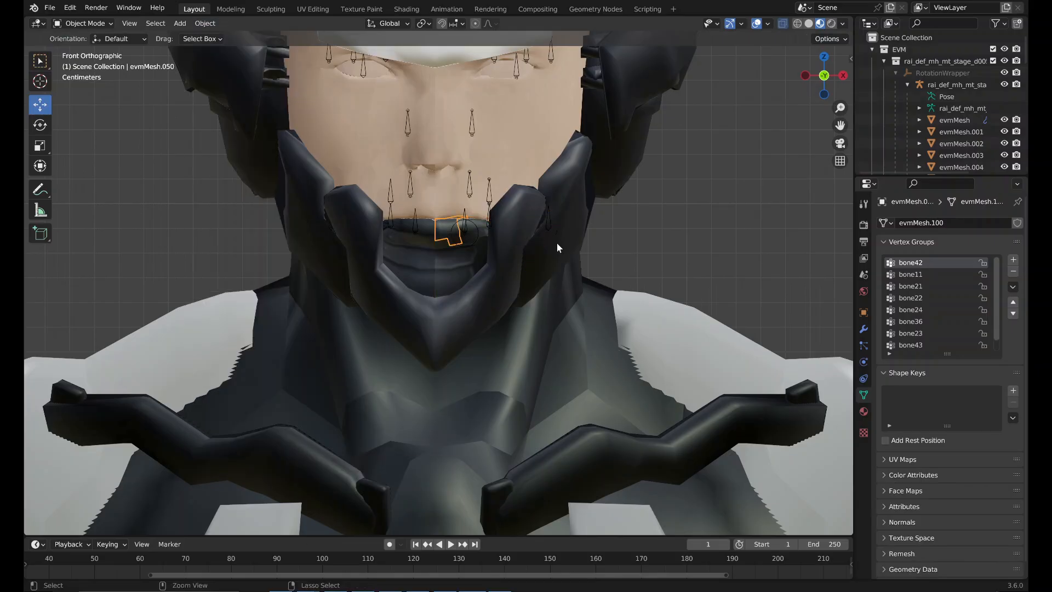
Split the chin halves further into inner mouth and outer jaw pieces, removing unused vertex groups.
left_click(411, 258)
left_click(205, 23)
left_click(328, 476)
key("Tab")
right_click(439, 265)
left_click(205, 24)
left_click(328, 477)
left_click_drag(418, 202, 438, 243)
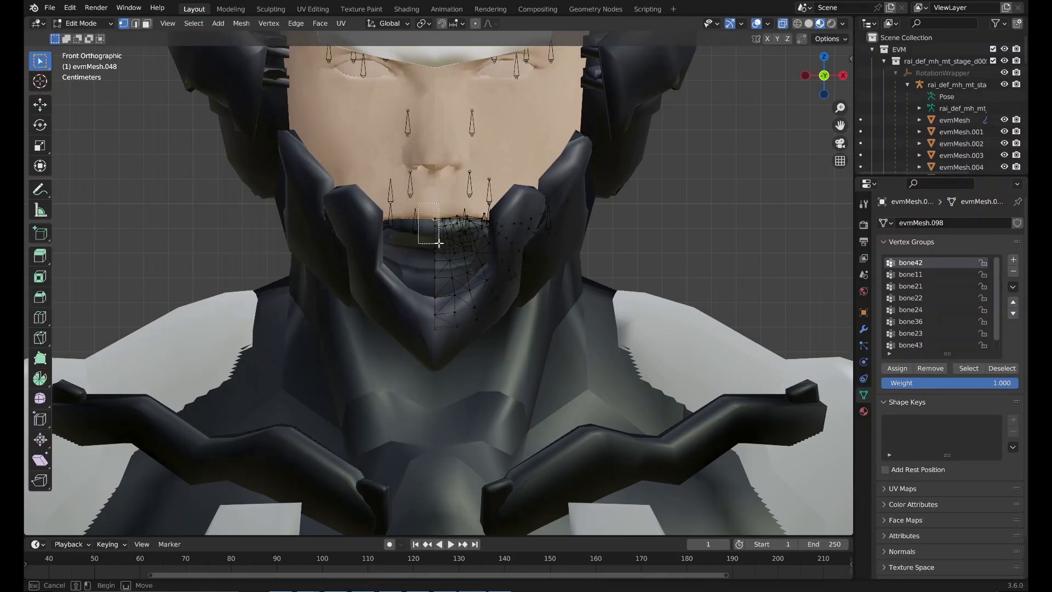
key("Tab")
Give the split chin pieces their own single-user material copies, using kmsMesh12.023 for the outer piece evmMesh.048.
left_click(475, 250)
left_click(419, 262)
left_click(863, 411)
left_click(478, 263)
scroll(914, 413, "down", 9)
scroll(914, 413, "up", 9)
scroll(526, 277, "up", 5)
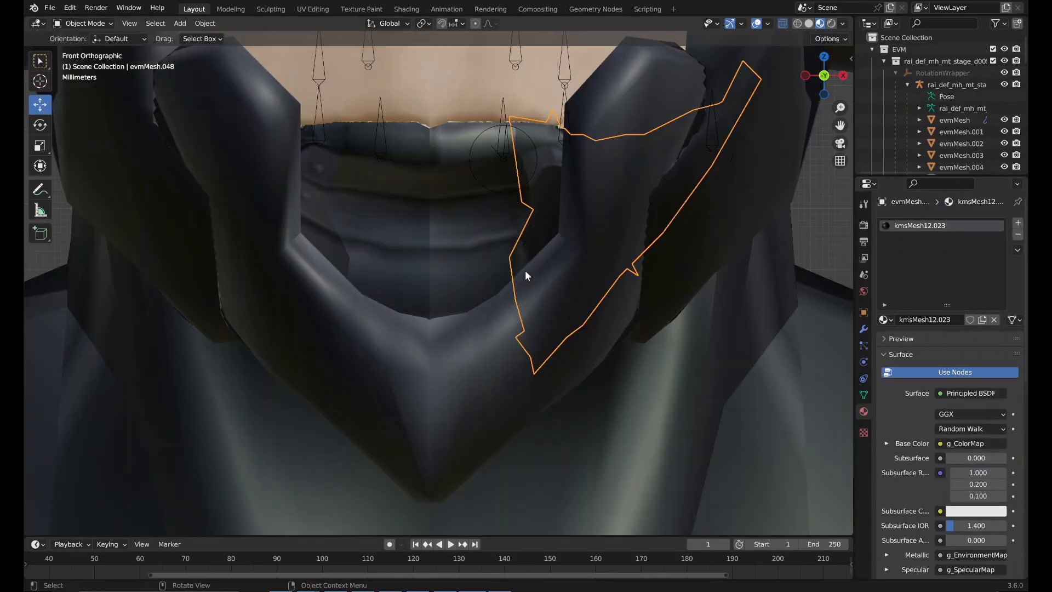
Select all objects with evmMesh active and join the separated pieces back into evmMesh.
scroll(526, 276, "down", 5)
key("a")
left_click(955, 120, "ctrl")
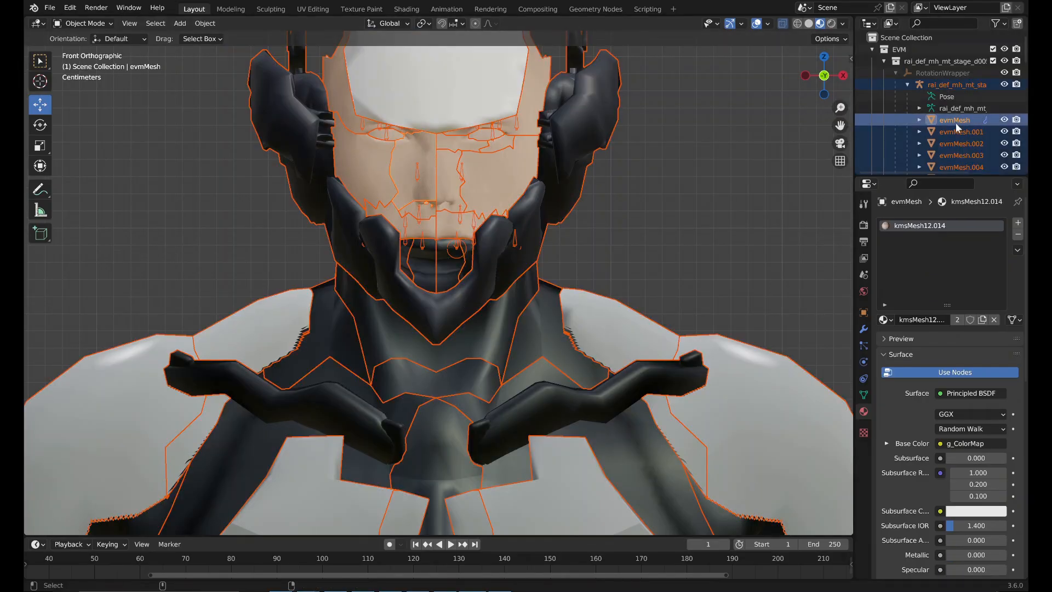
scroll(546, 248, "down", 3)
scroll(546, 247, "up", 2)
key("ctrl+j")
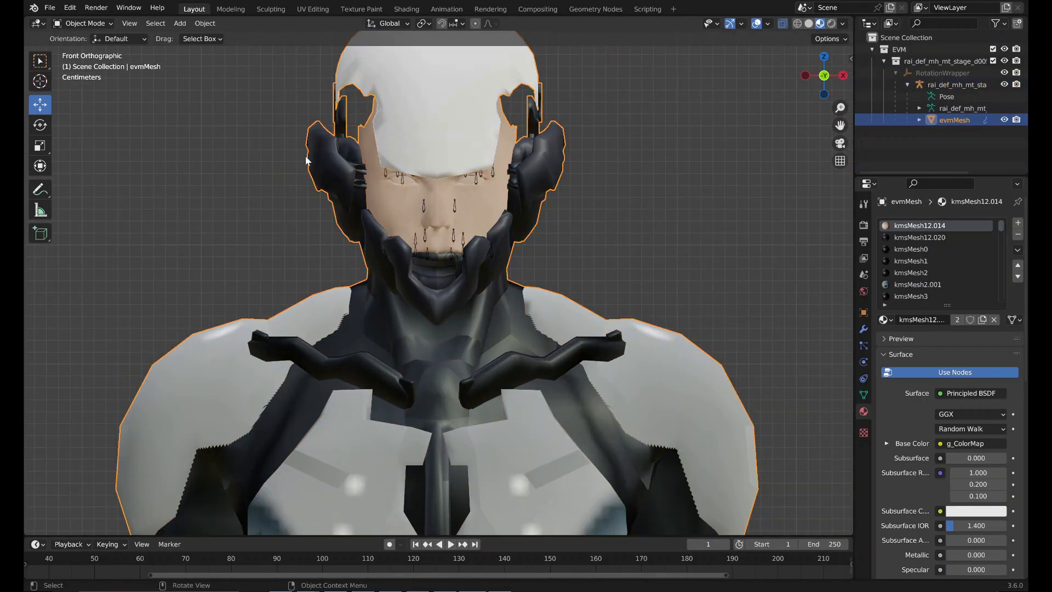
Save the project and export the model as an EVM file for MGS2.
left_click(49, 8)
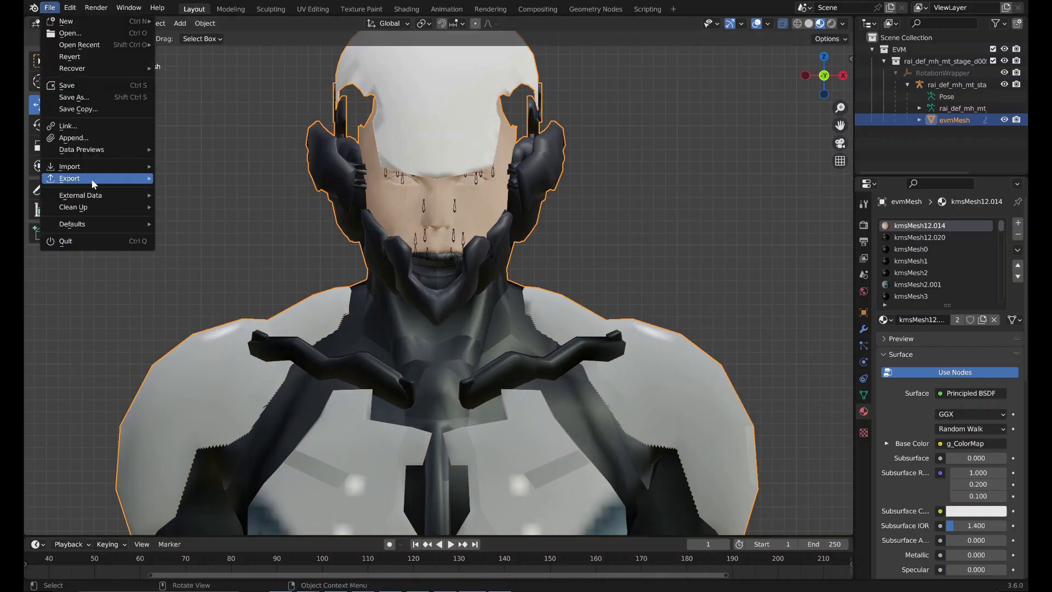
left_click(110, 86)
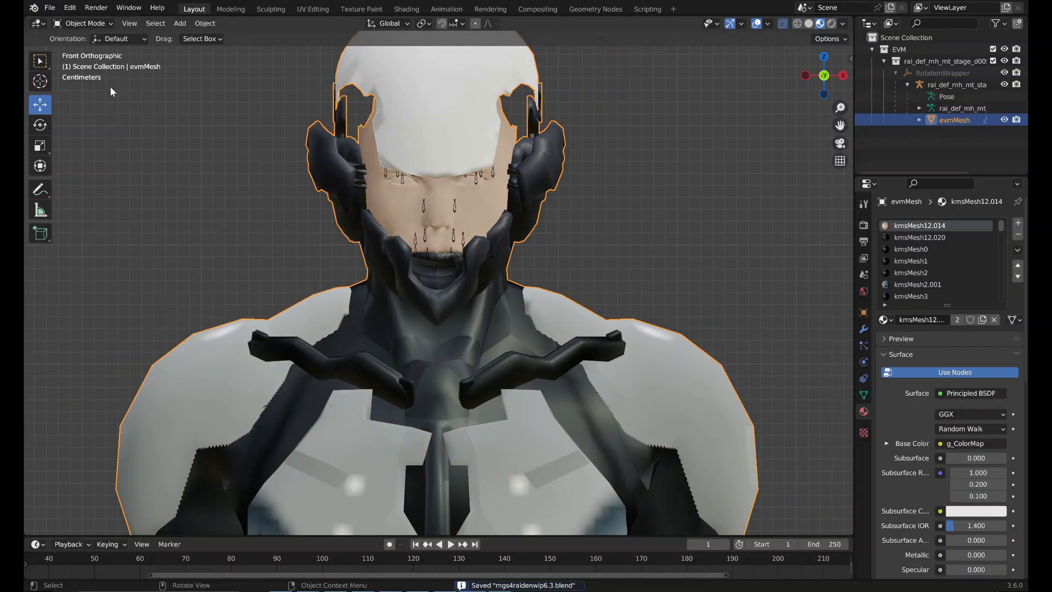
left_click(49, 8)
mouse_move(82, 178)
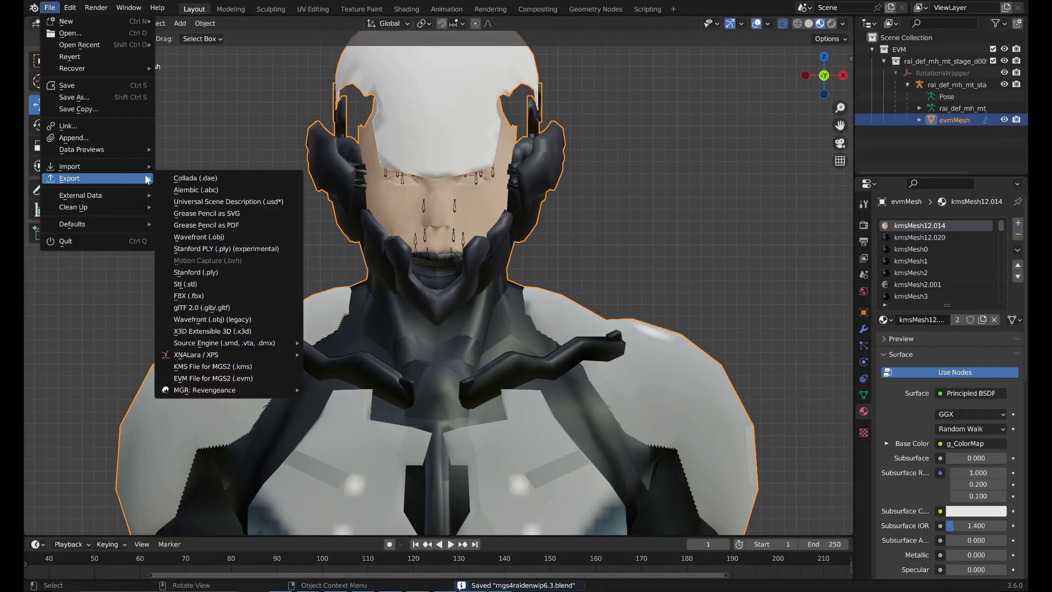
left_click(195, 378)
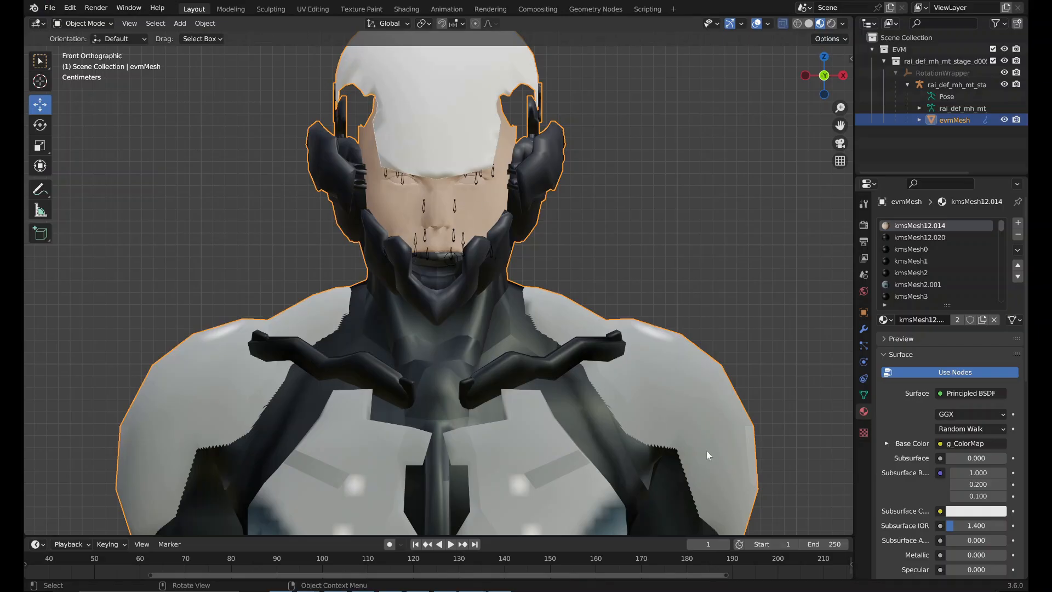
key("bracketleft")
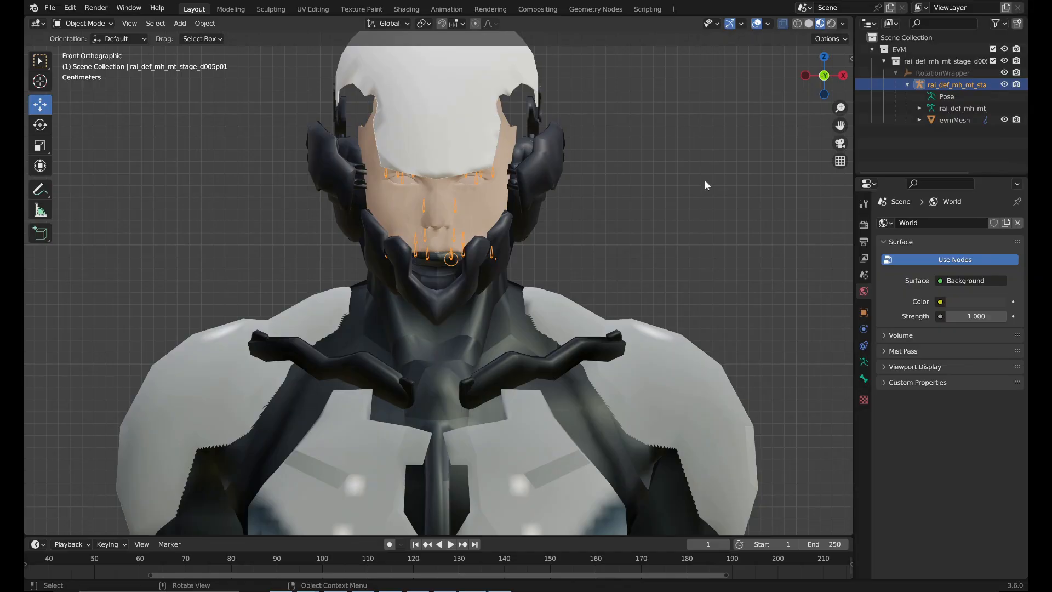
scroll(636, 277, "down", 4)
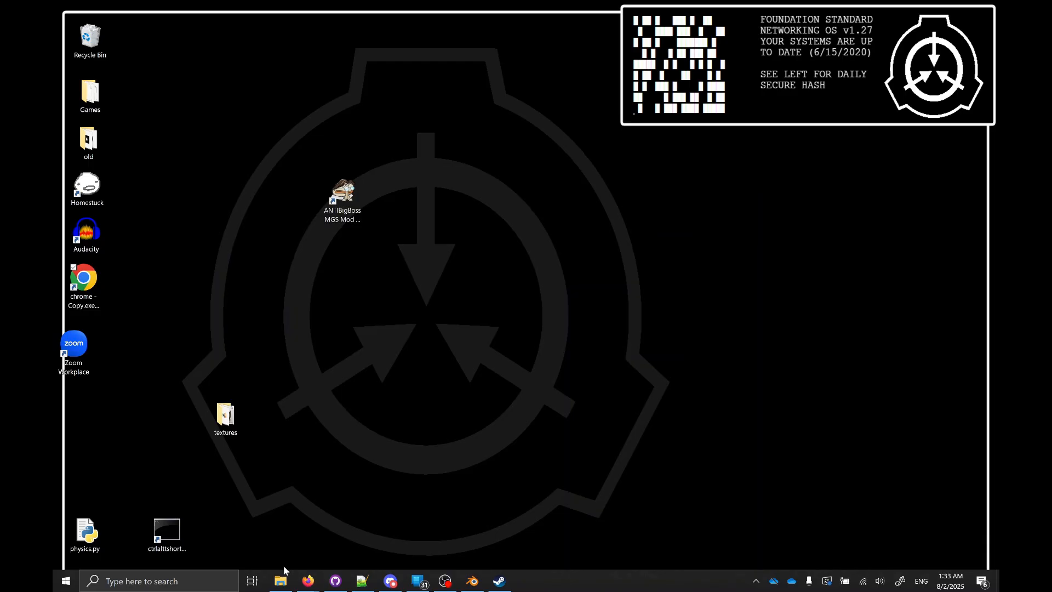
Switch to File Explorer, open 000_aaa_copyraidenmodel.py in Notepad++ and examine its evmPathFormat and trueEvmFormat variables.
left_click(282, 579)
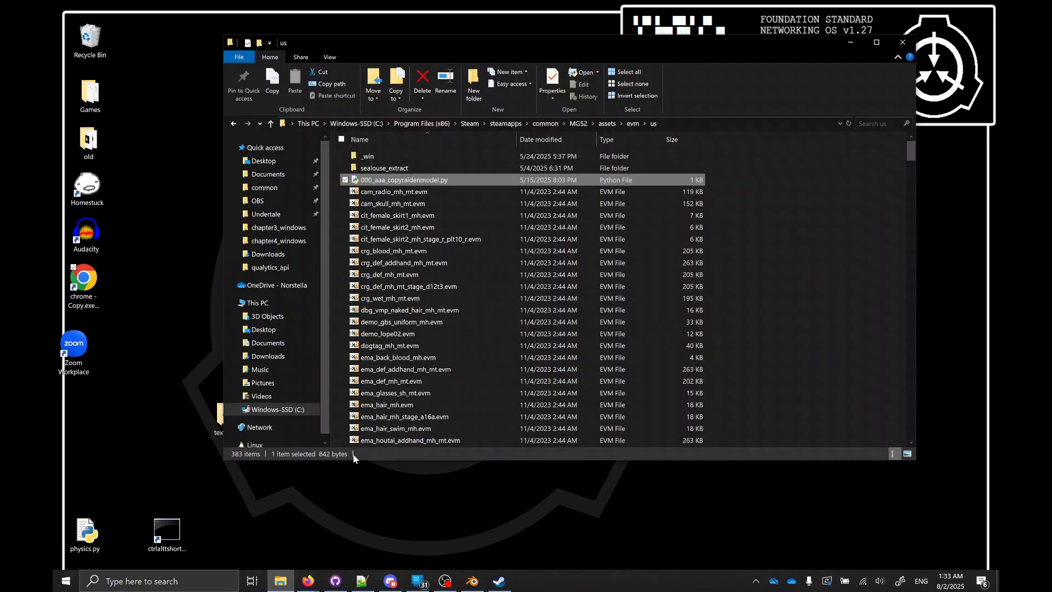
right_click(540, 182)
left_click(454, 218)
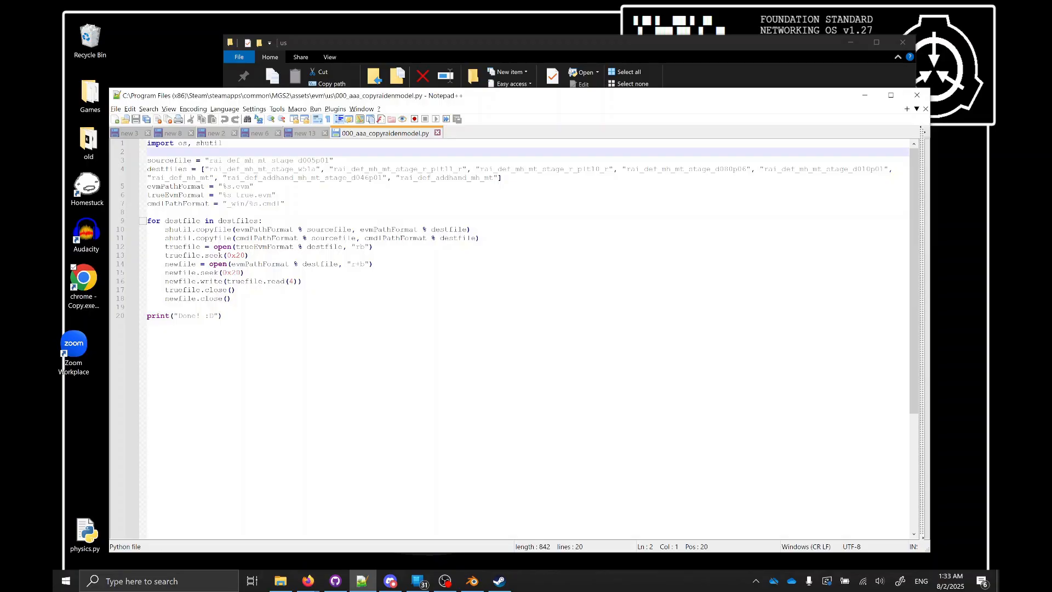
double_click(175, 186)
double_click(183, 195)
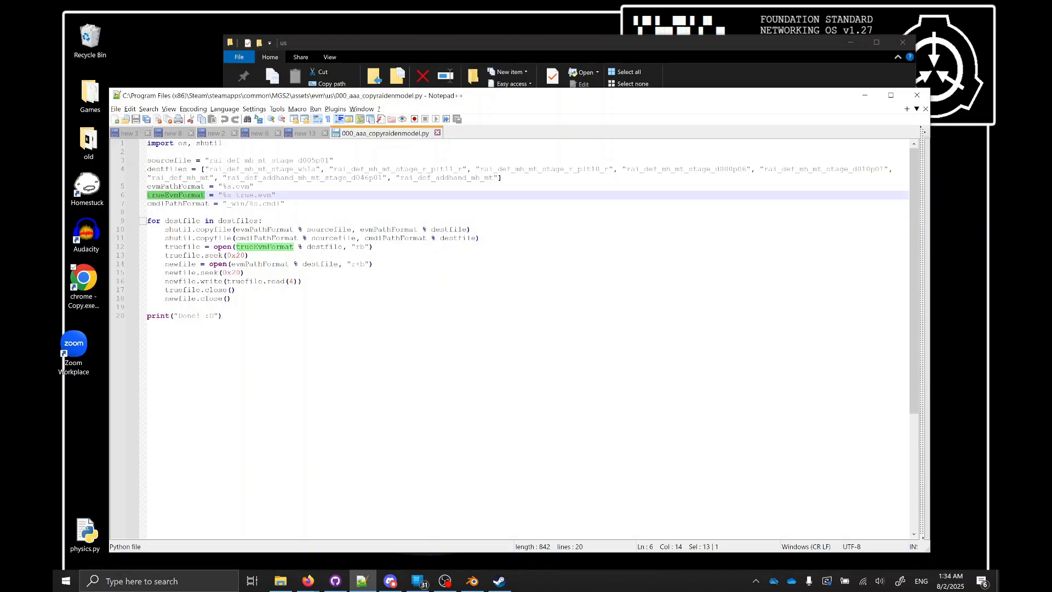
Return to the MGS2 evm\us folder in File Explorer and search it for rai_def.
left_click(648, 43)
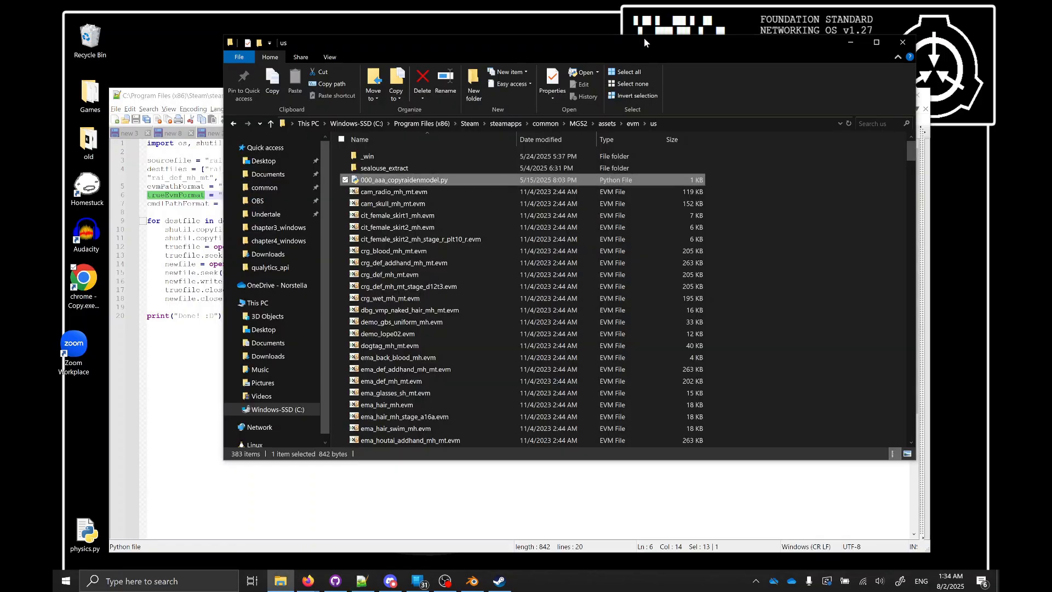
left_click(866, 123)
type("rai_def")
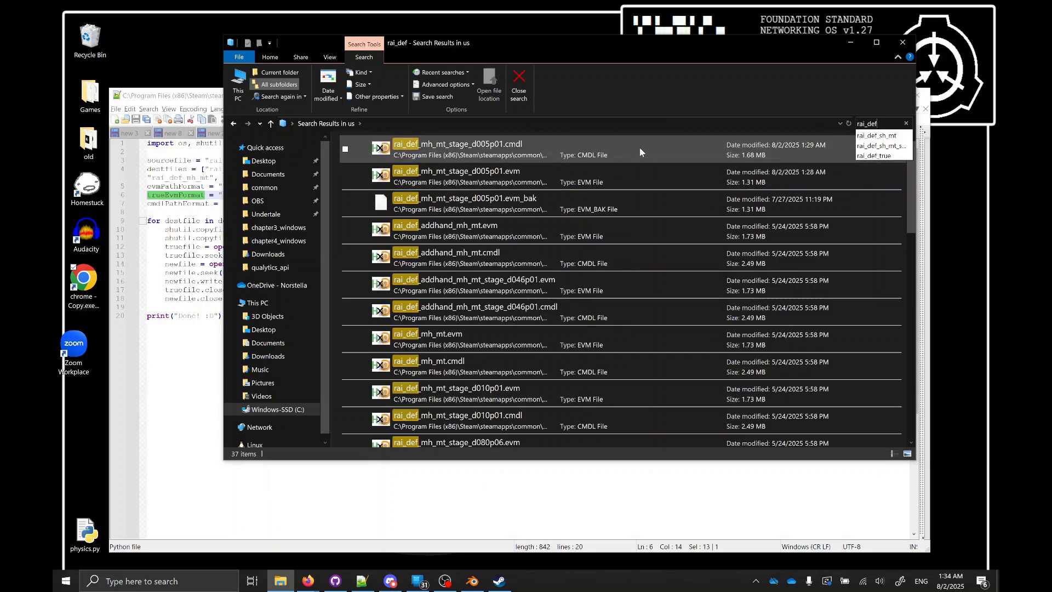
Compare the rai_def_mh_mt_stage_d005p01.cmdl search result with the trueEvmFormat and cmdlPathFormat variables in the copy script.
left_click(596, 186)
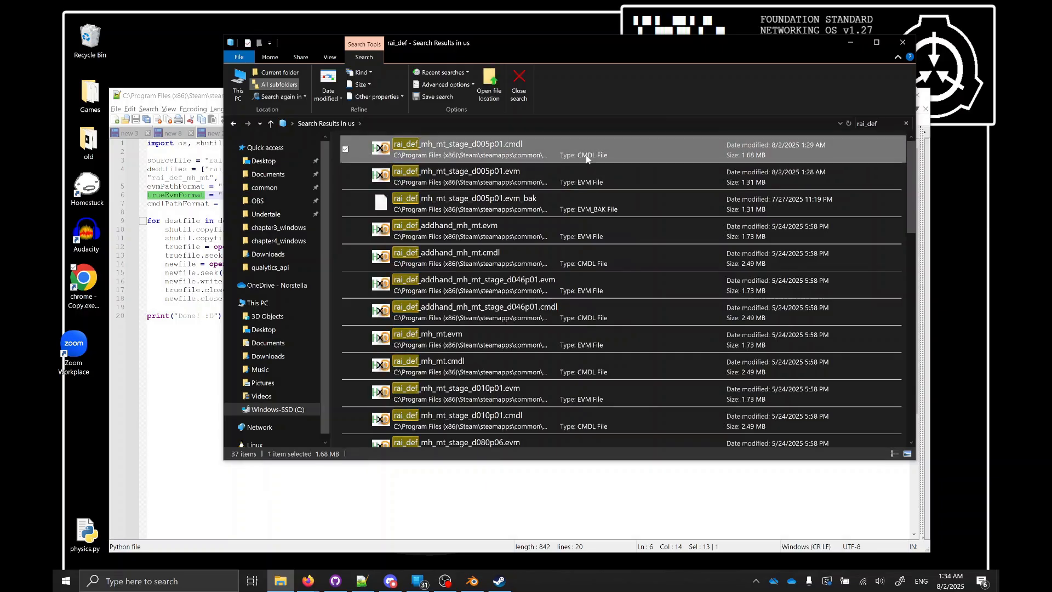
left_click(207, 203)
double_click(193, 195)
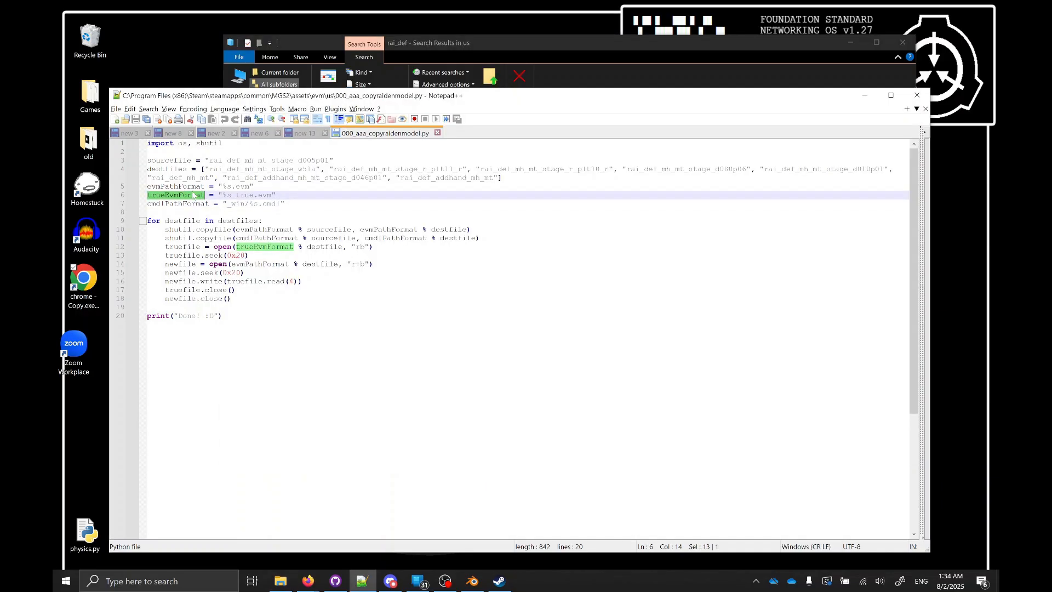
double_click(198, 204)
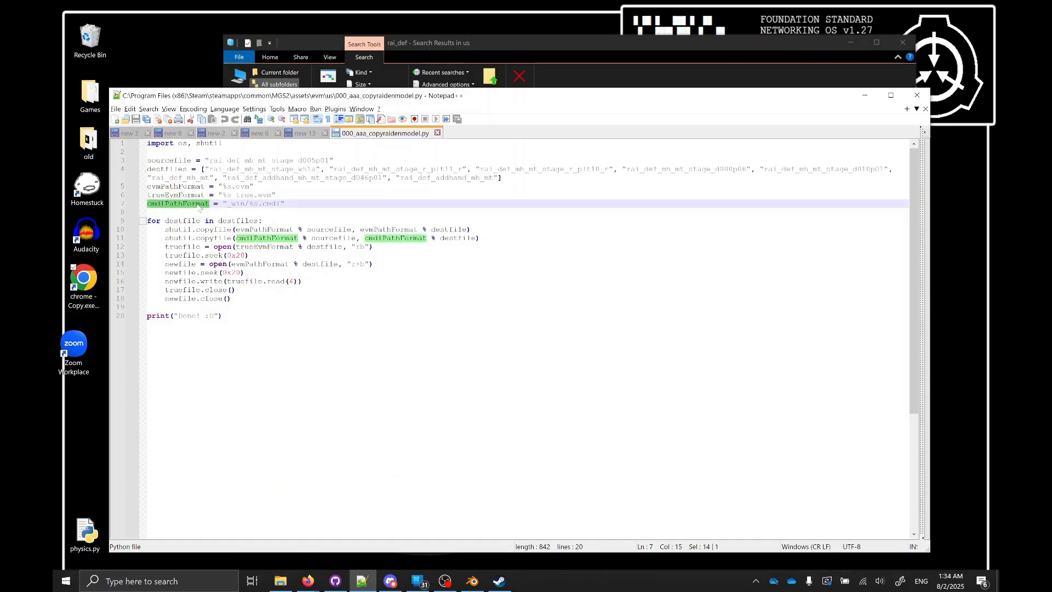
double_click(197, 196)
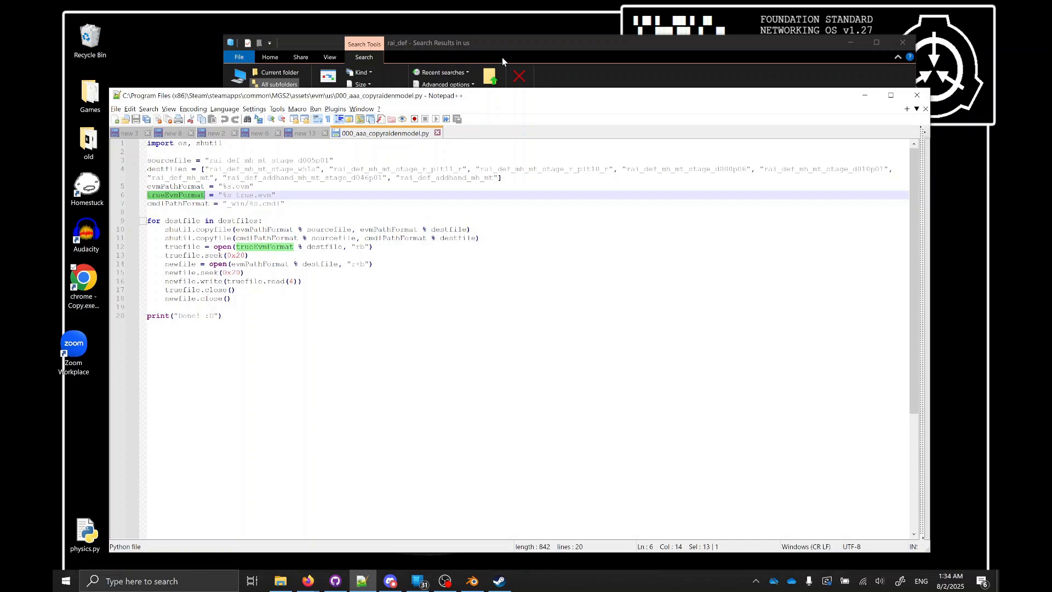
Look through the rai_def search results in File Explorer for the original Raiden files with the _true suffix.
left_click(561, 57)
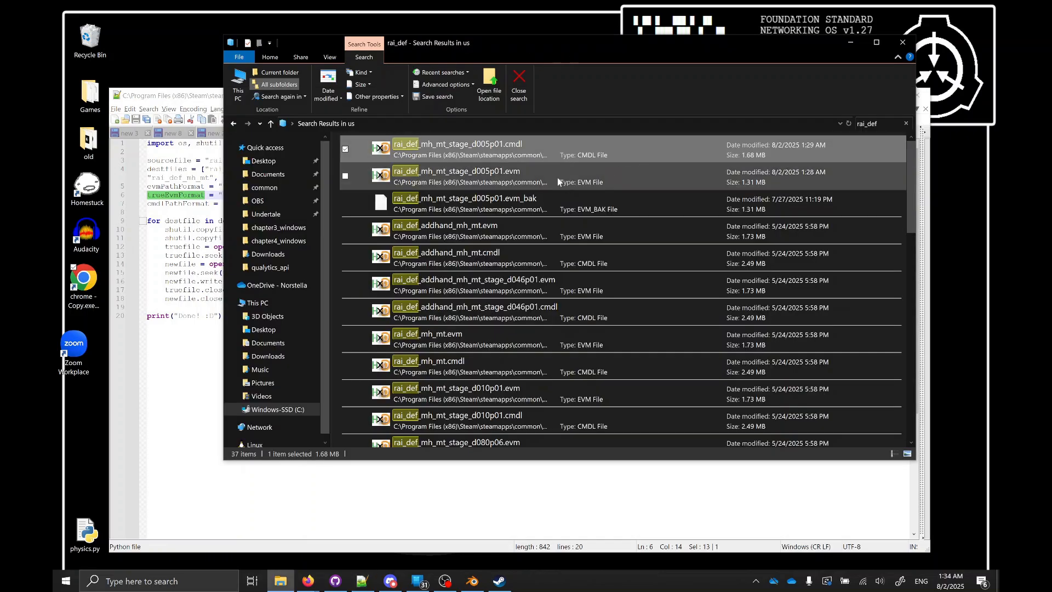
scroll(540, 300, "down", 3)
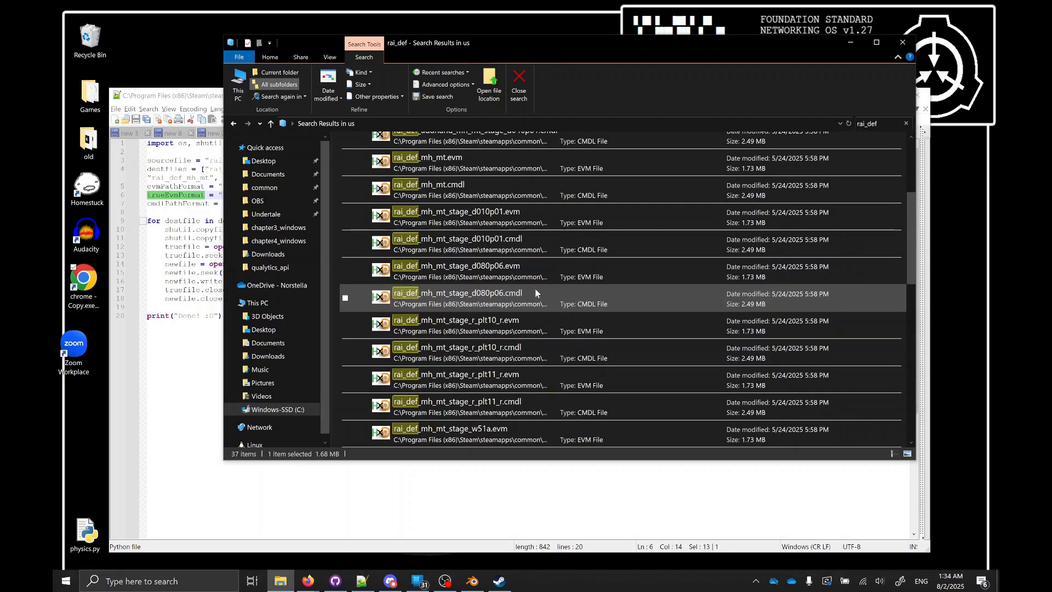
scroll(535, 291, "up", 1)
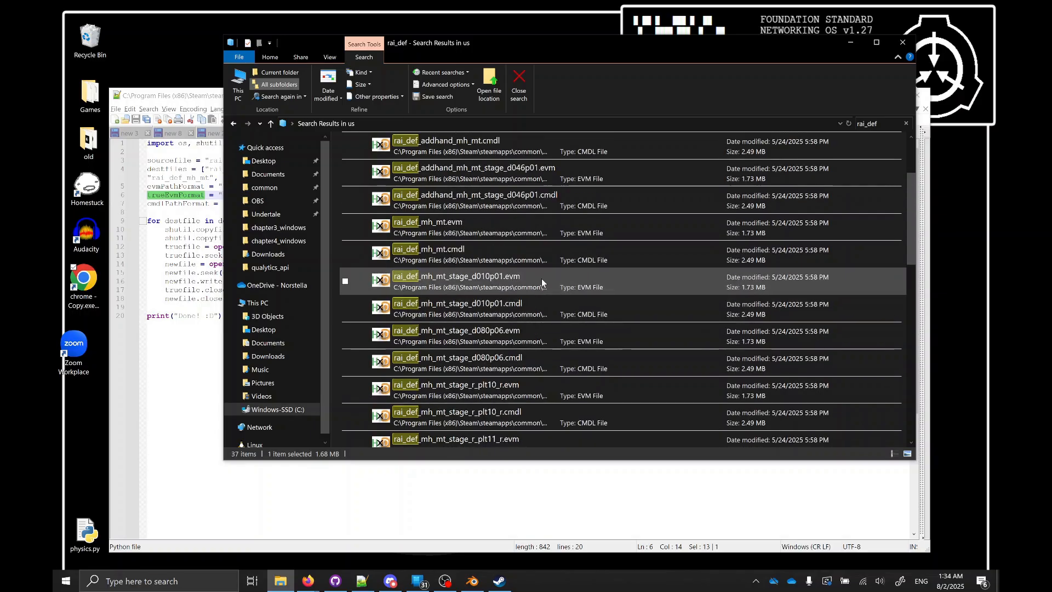
scroll(541, 279, "down", 10)
scroll(555, 282, "up", 3)
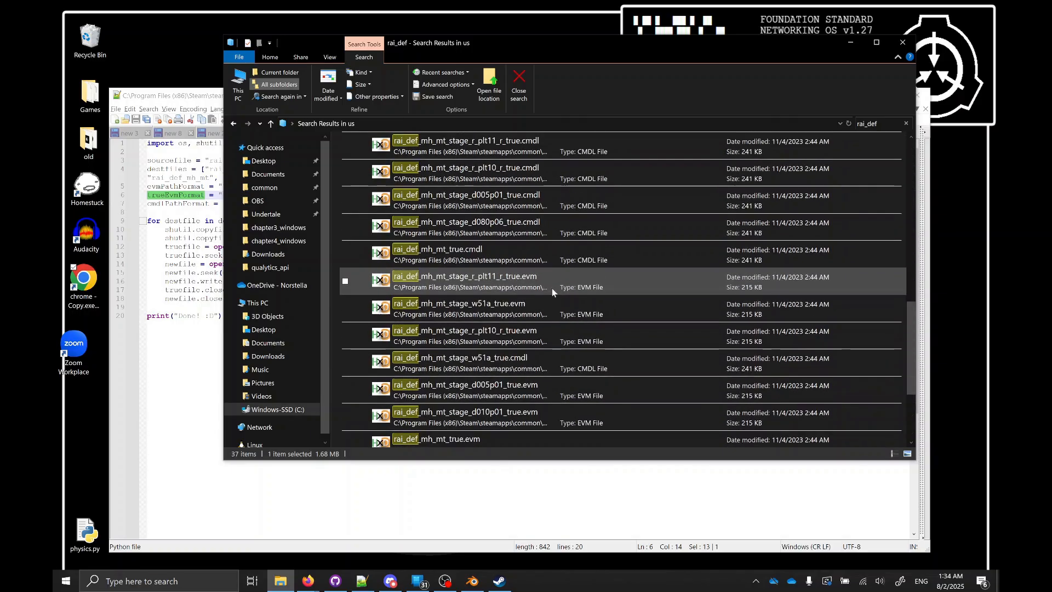
left_click(538, 206)
left_click(537, 223)
left_click(535, 248)
left_click(534, 280)
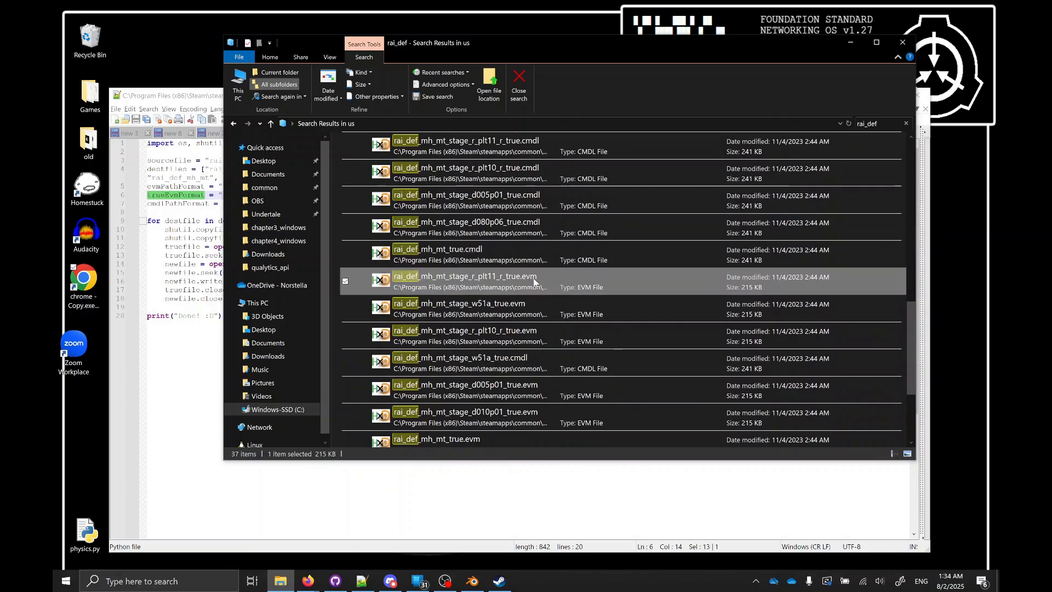
Recheck trueEvmFormat and cmdlPathFormat in the copy script, leaving the search results for the evm\us folder.
left_click(196, 196)
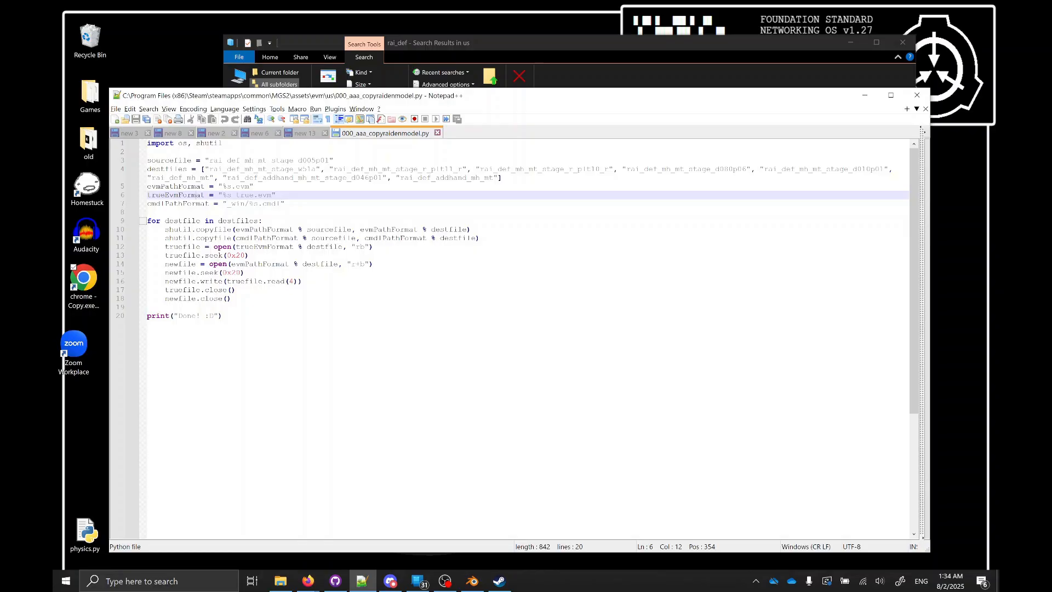
double_click(175, 195)
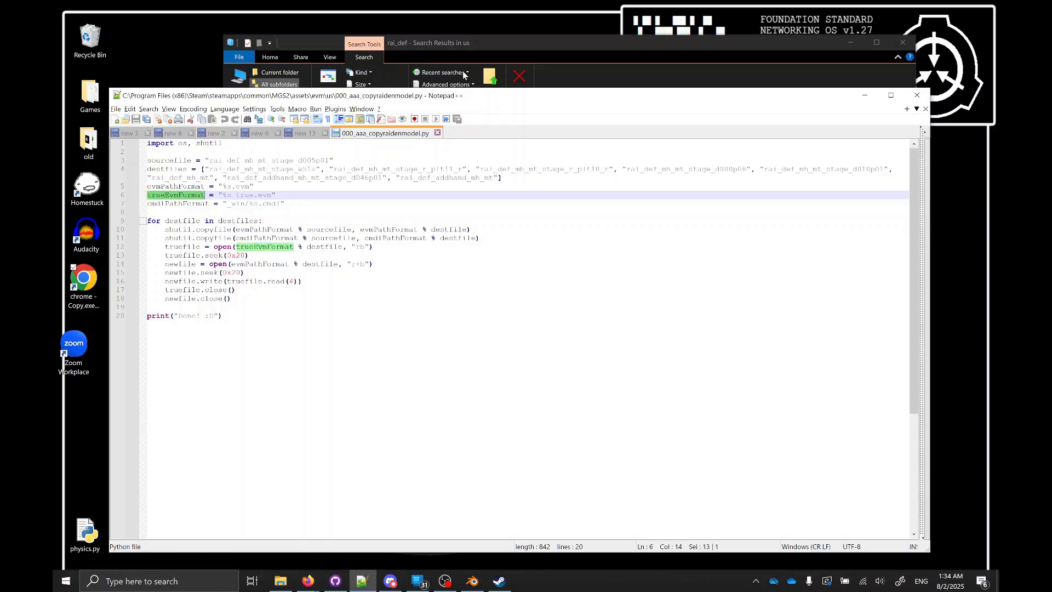
key("alt+Tab")
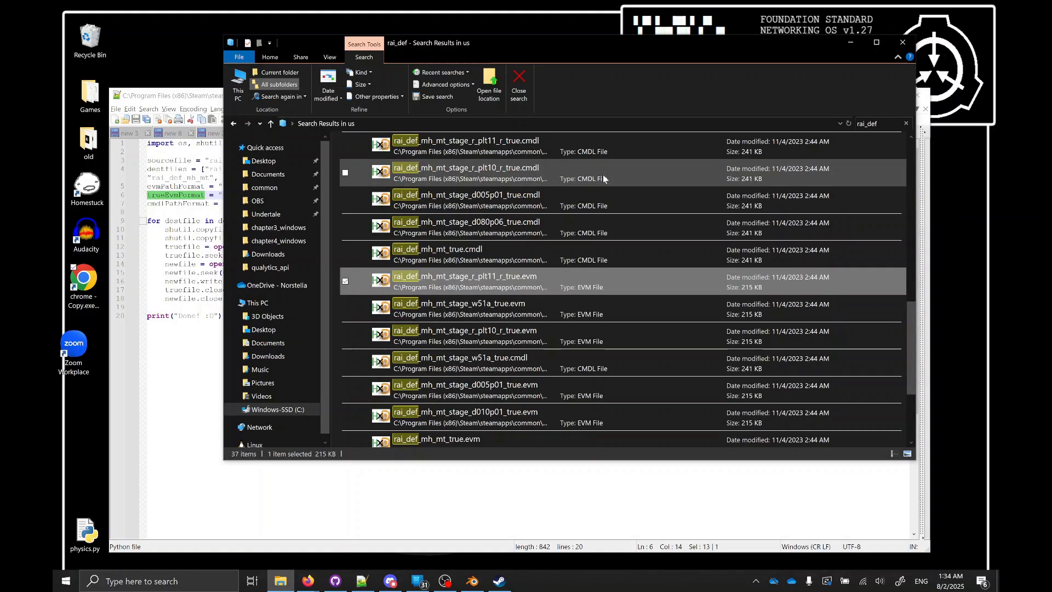
key("alt+Left")
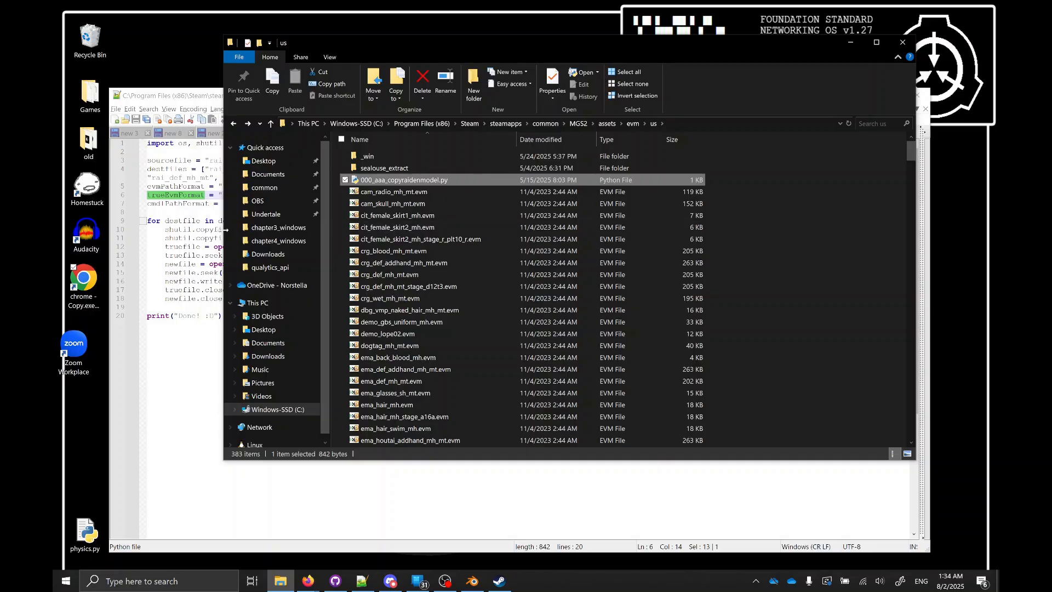
double_click(186, 203)
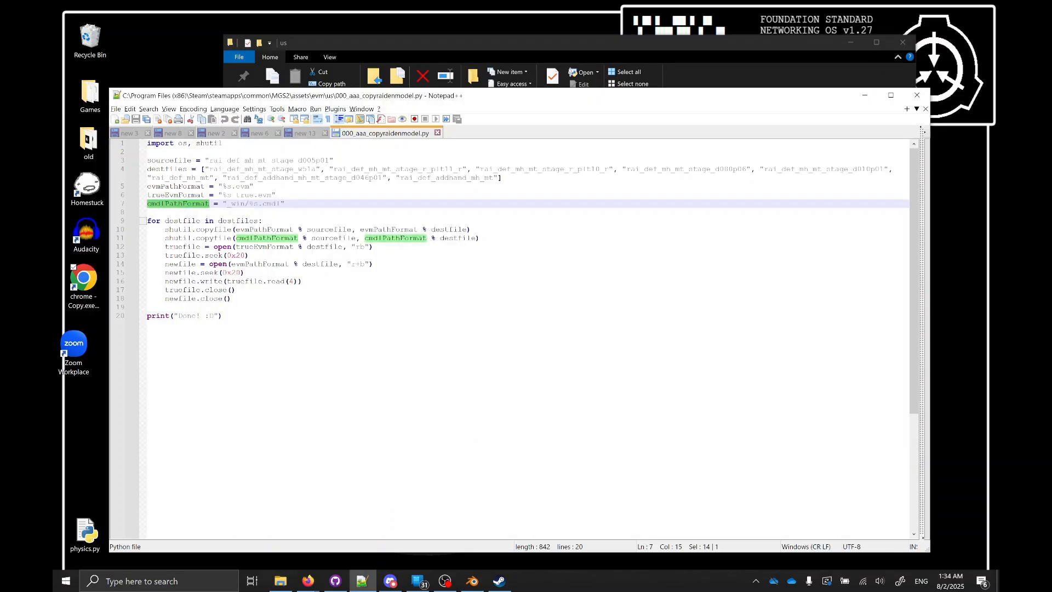
left_click(274, 187)
left_click(609, 44)
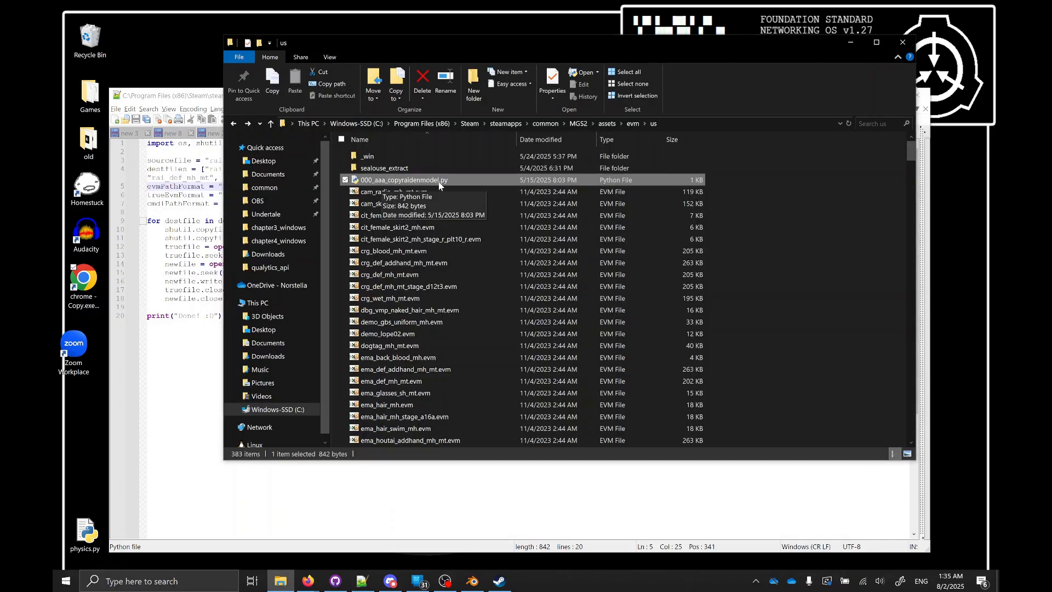
Open a command prompt in the evm\us folder and run 000_aaa_copyraidenmodel.py with Python.
left_click(693, 124)
type("cmd.exe")
key("Return")
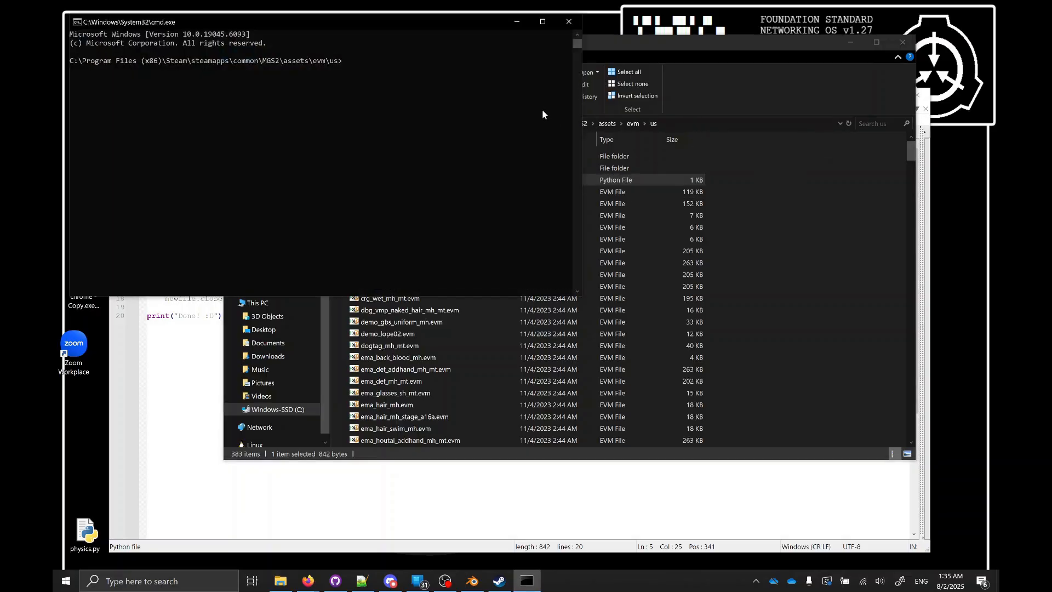
type("python 000")
key("Tab")
key("Return")
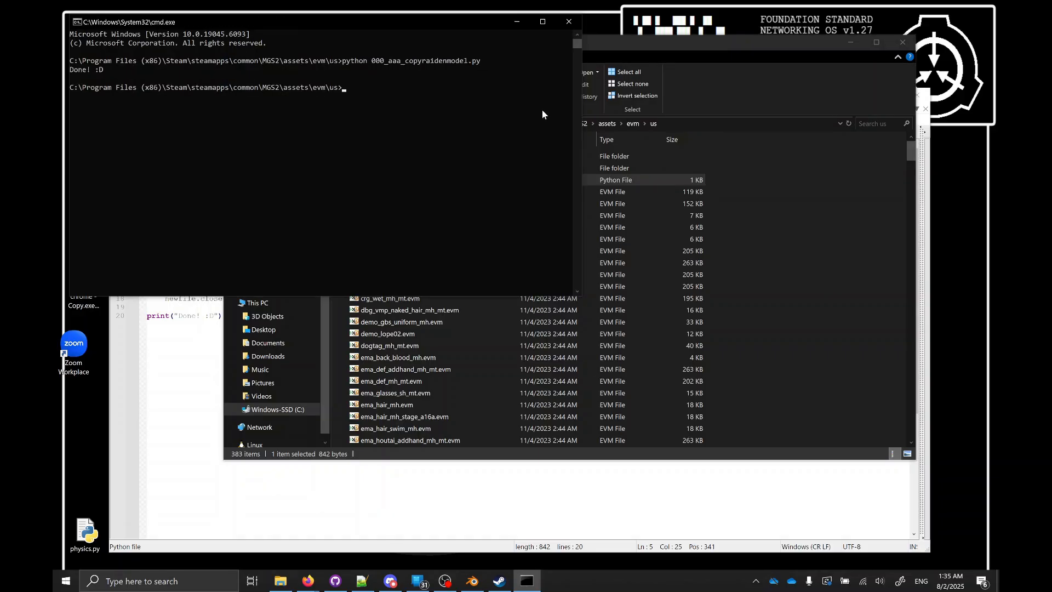
Return to the script in Notepad++ and review its sourcefile, destfiles list and the three path format variables.
left_click(798, 215)
left_click(189, 328)
left_click(258, 160)
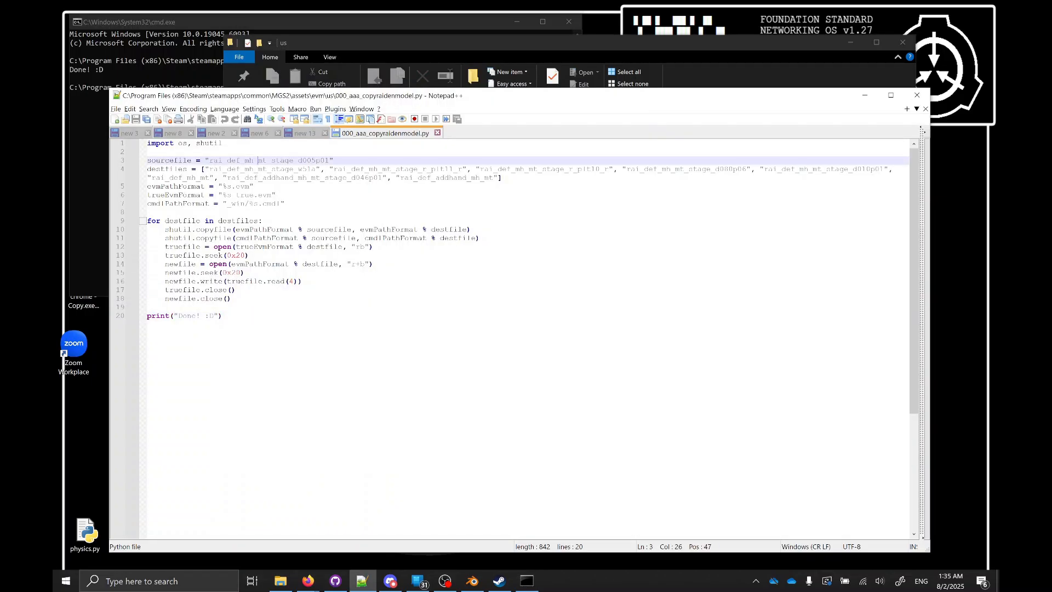
double_click(258, 160)
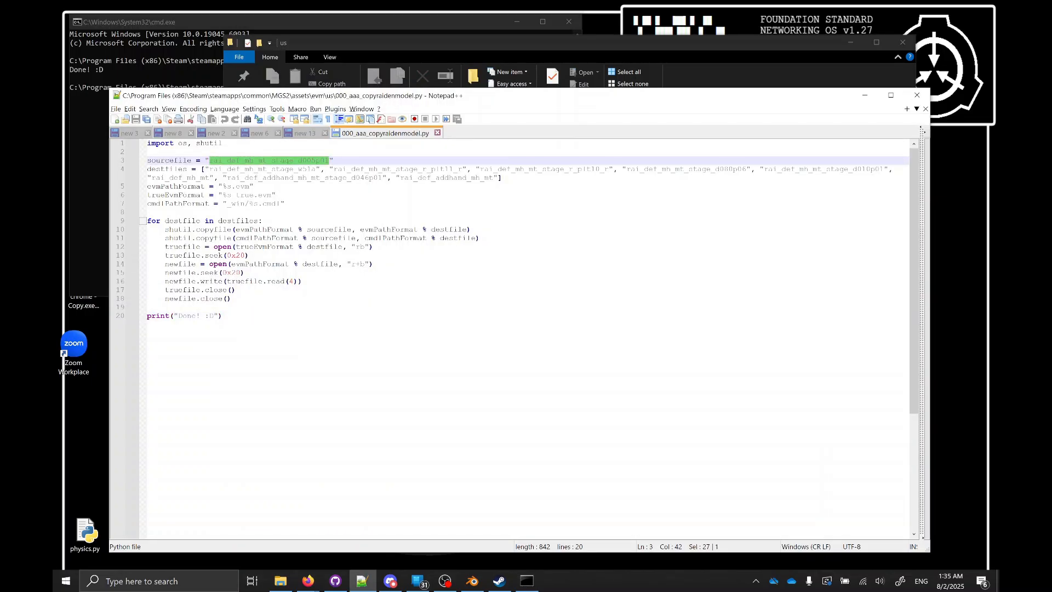
left_click_drag(201, 170, 504, 178)
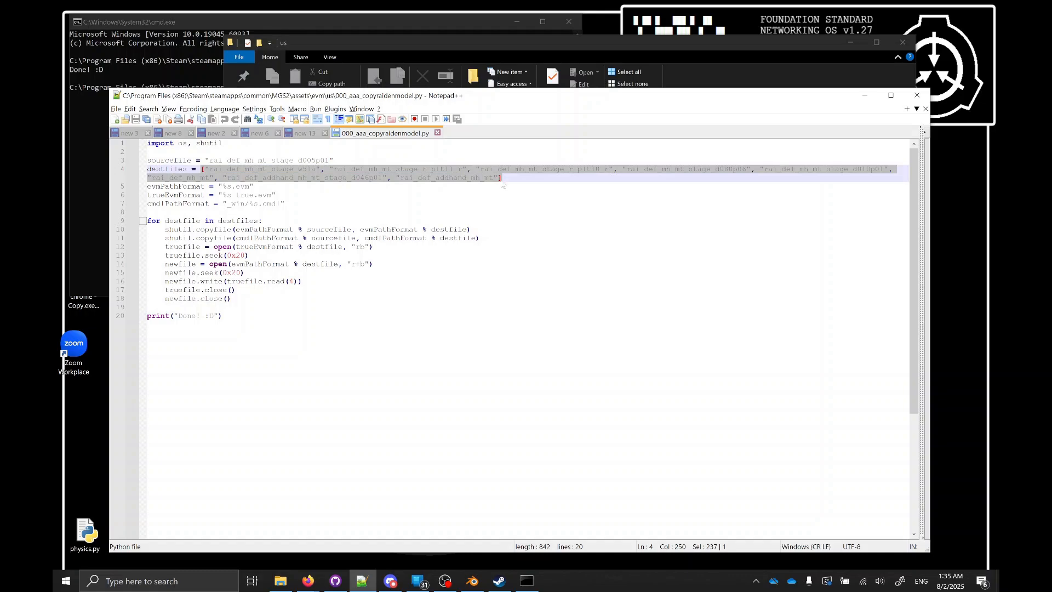
key("Left")
left_click(253, 186)
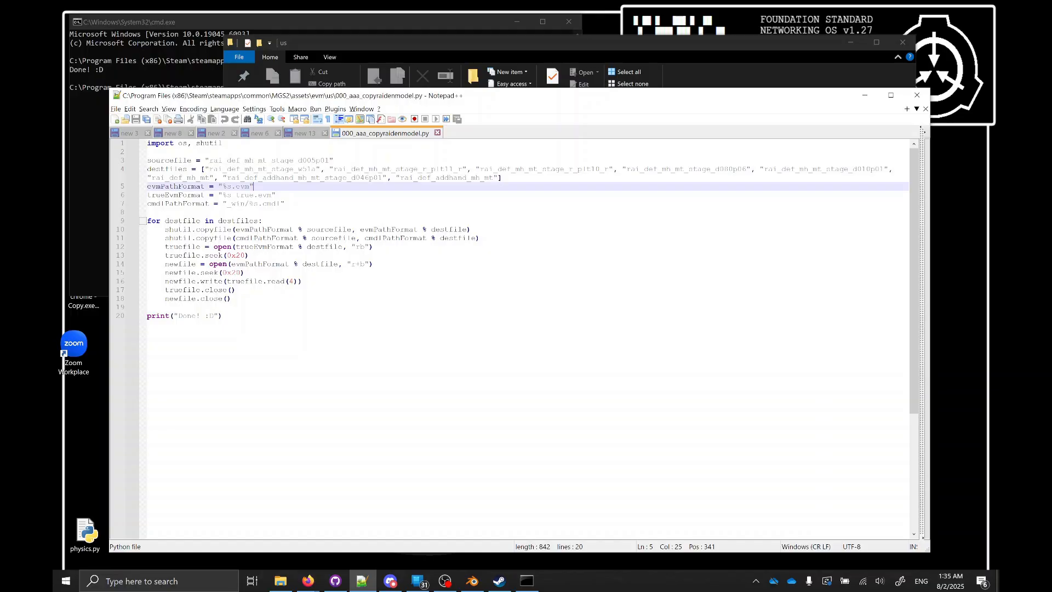
left_click(782, 169)
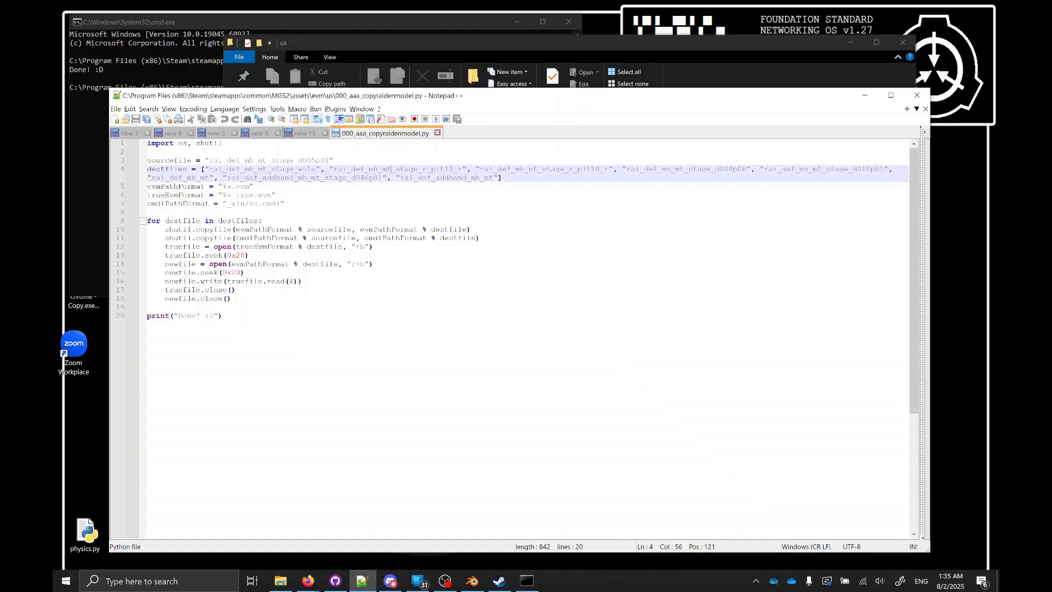
left_click(254, 186)
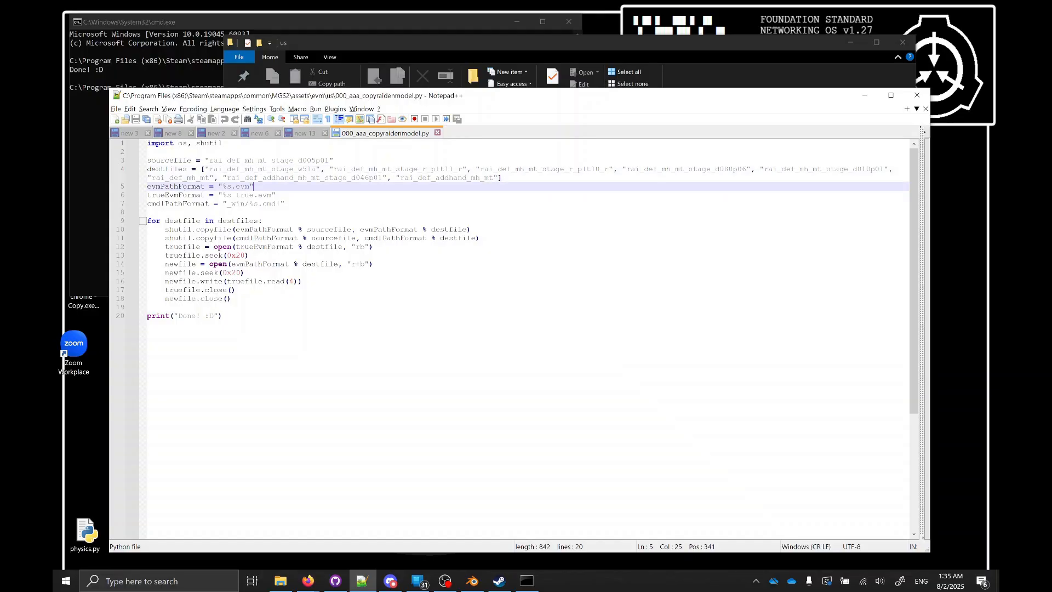
left_click(275, 195)
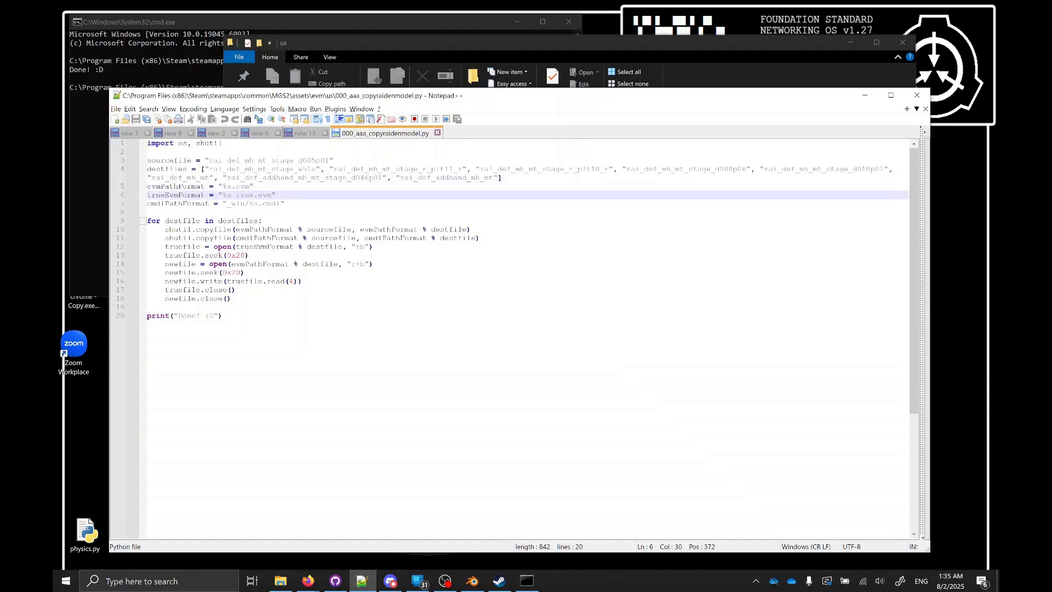
left_click(284, 204)
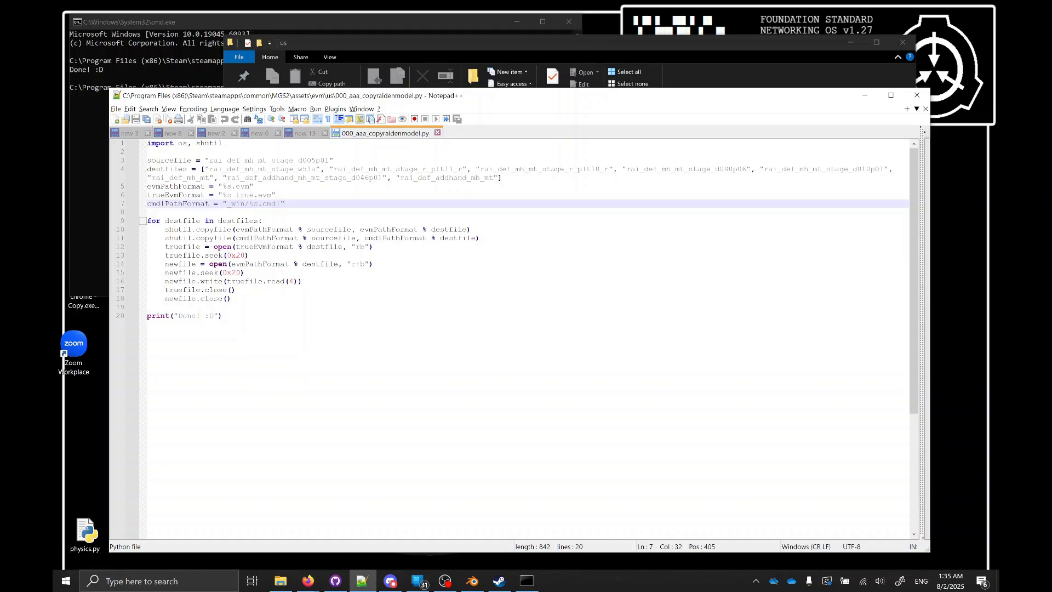
Switch to Steam and launch METAL GEAR SOLID 2: Sons of Liberty.
left_click(715, 61)
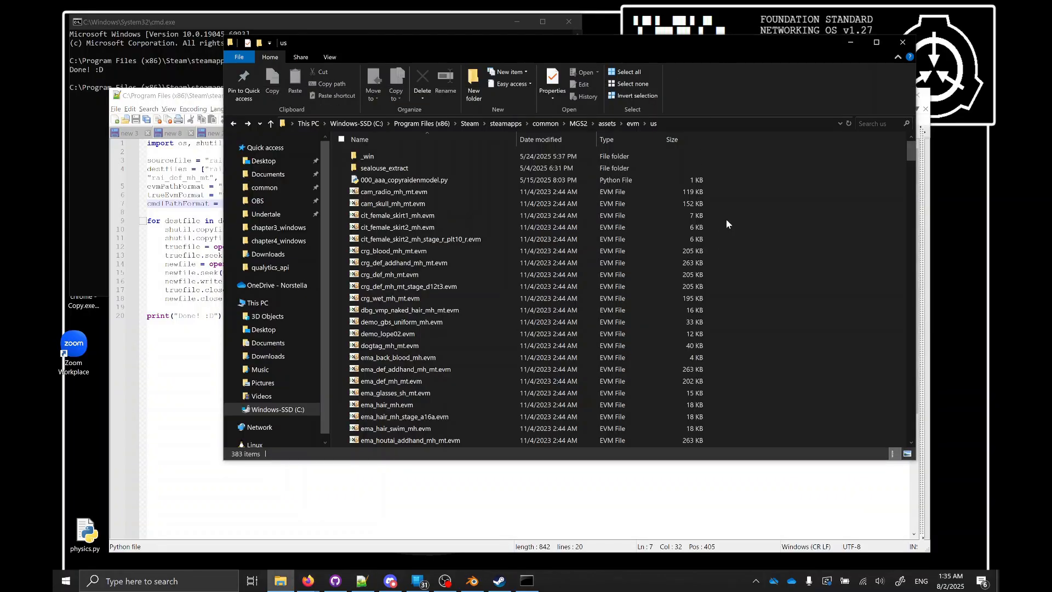
left_click(499, 580)
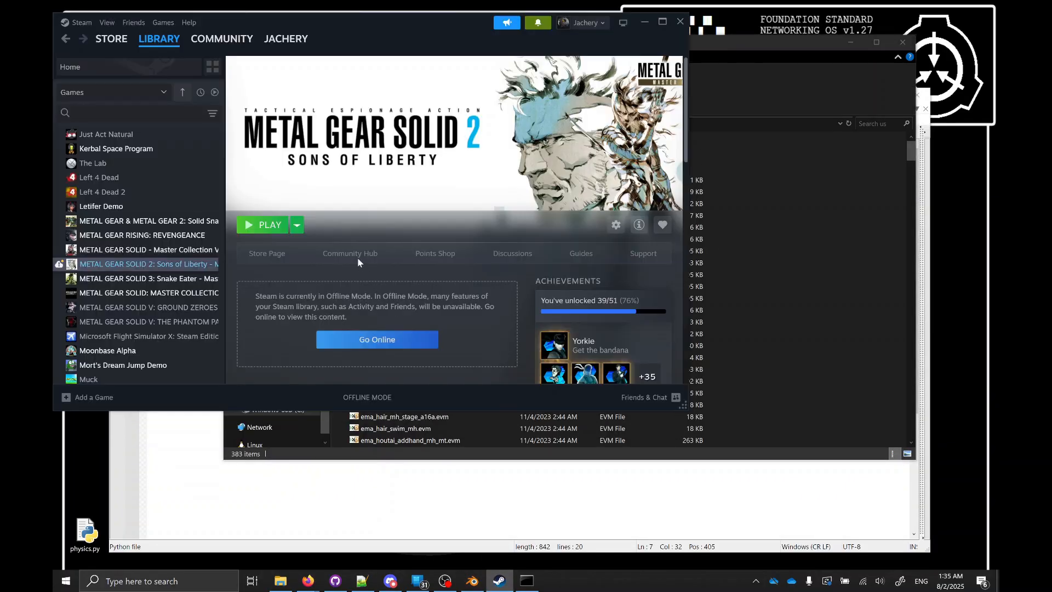
left_click(270, 230)
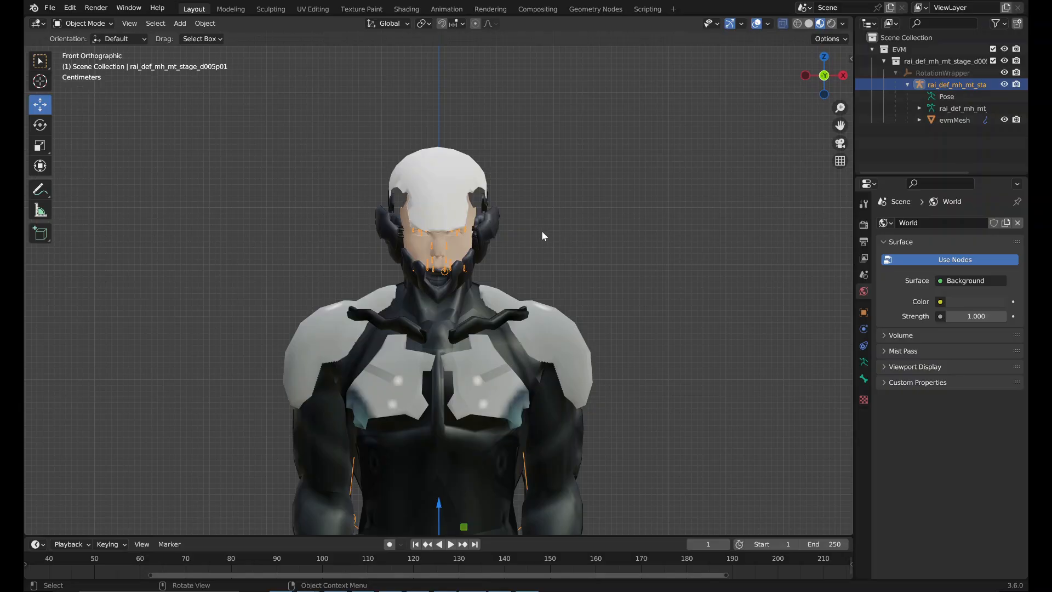
Import the rai_def_mh_mt_stage_d005p01 EVM model into Blender.
left_click(49, 7)
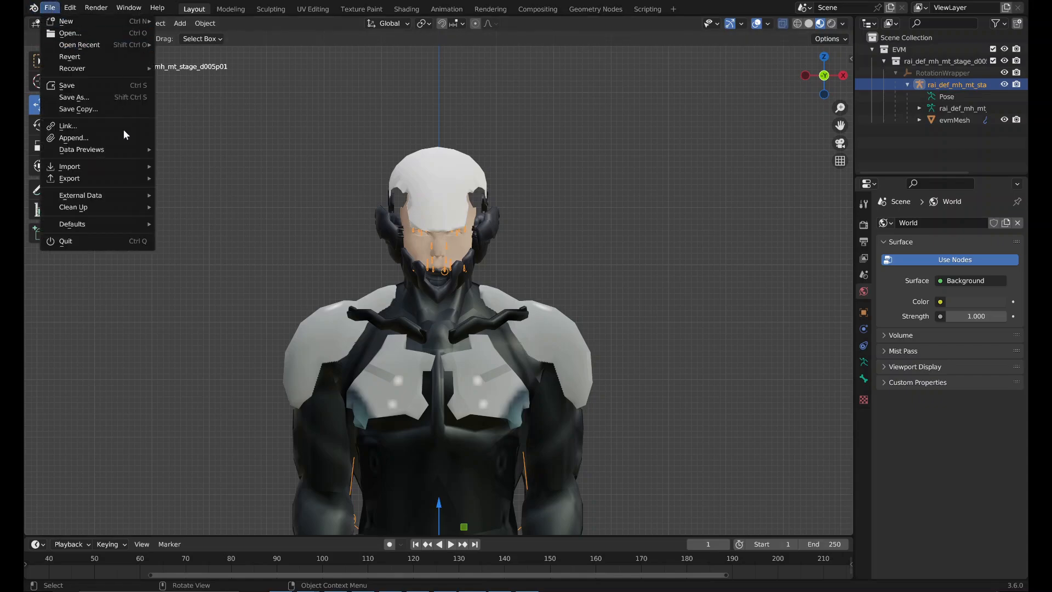
mouse_move(126, 167)
left_click(237, 412)
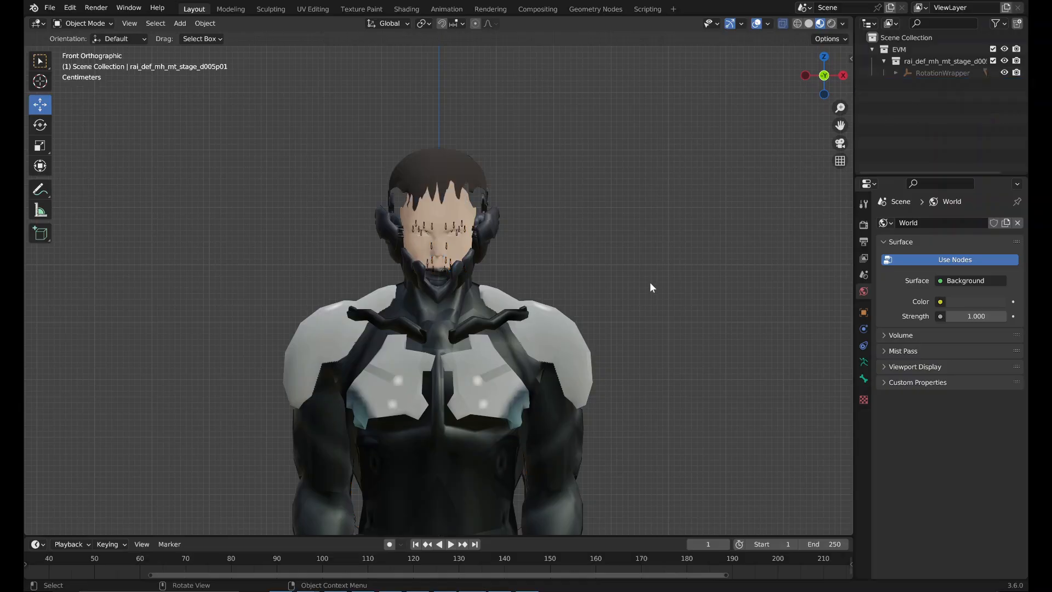
left_click(419, 176)
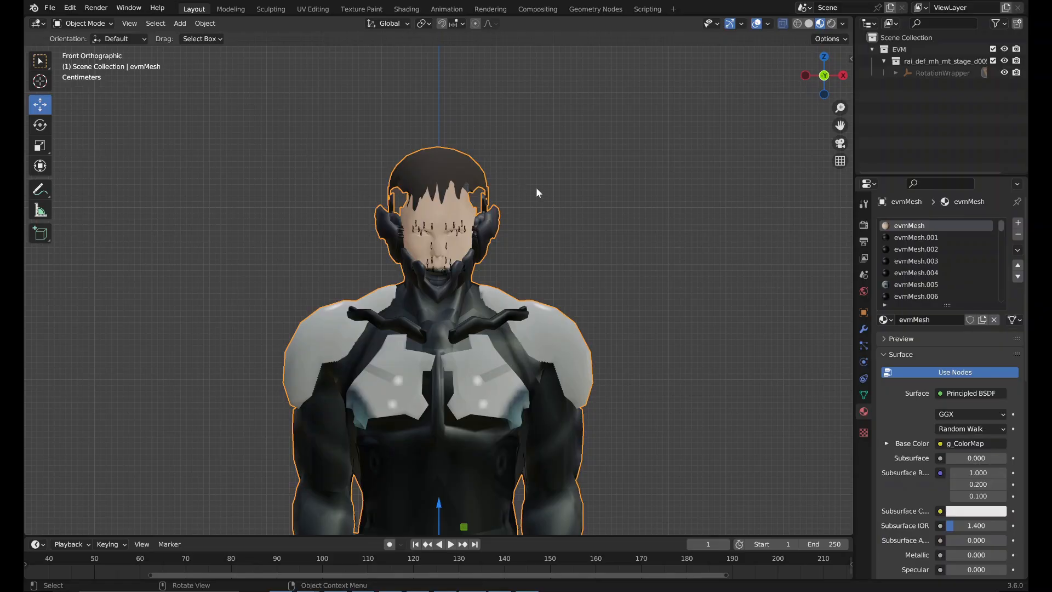
left_click(536, 189)
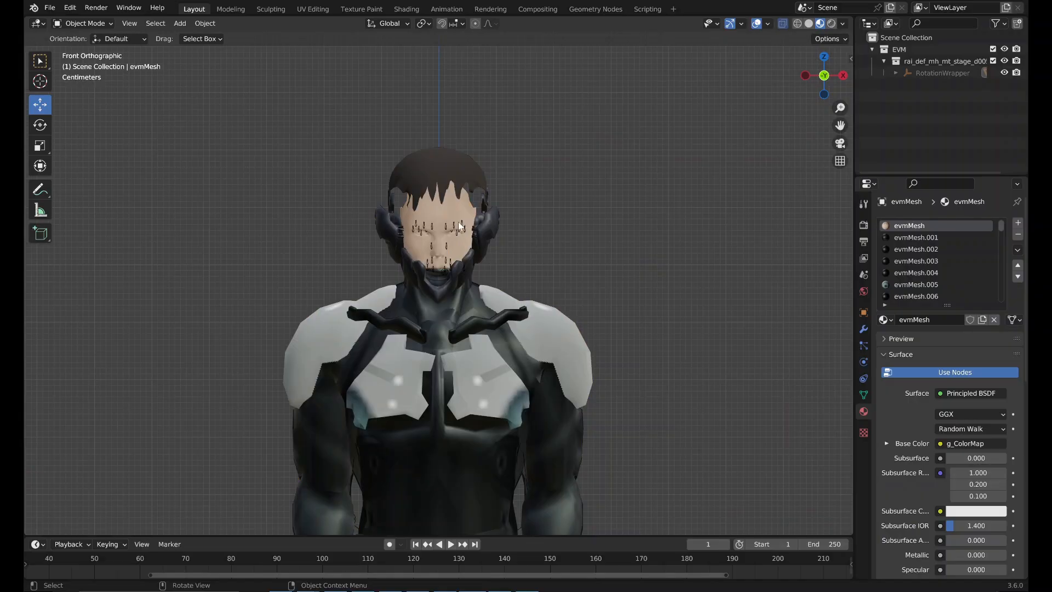
left_click(49, 8)
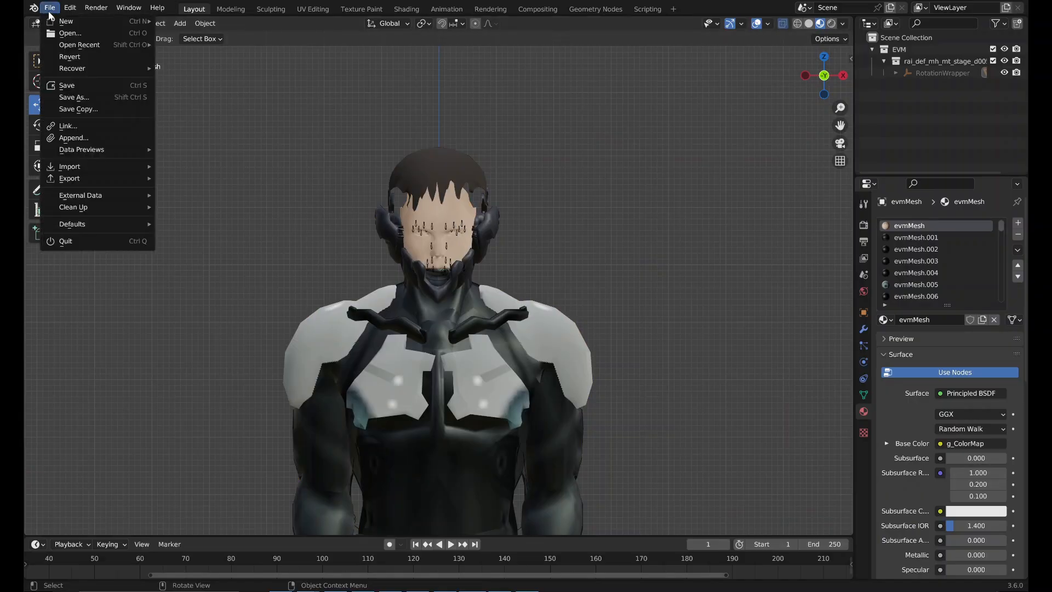
mouse_move(132, 167)
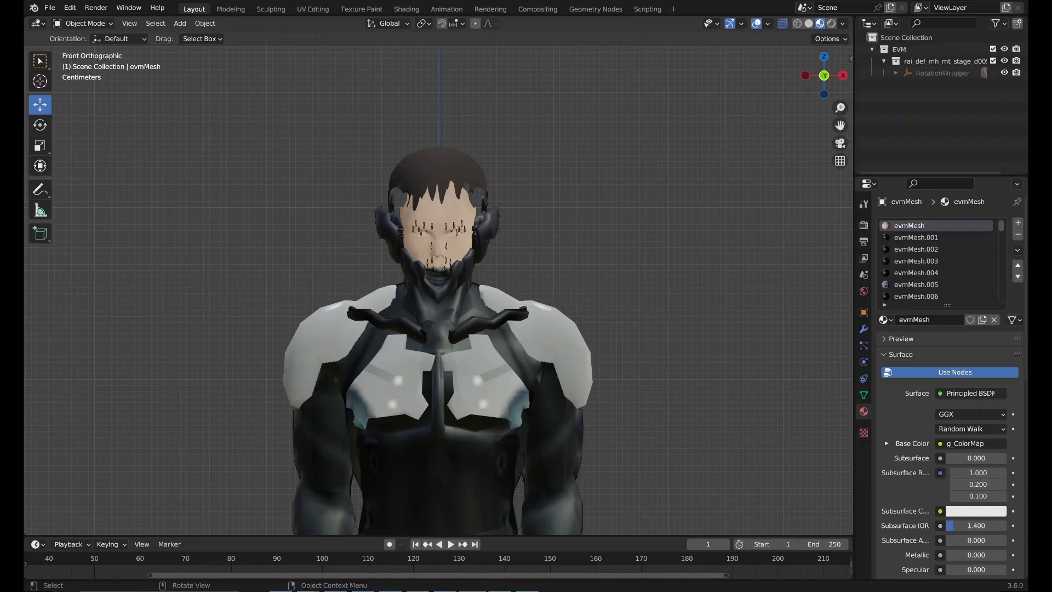
left_click(446, 247)
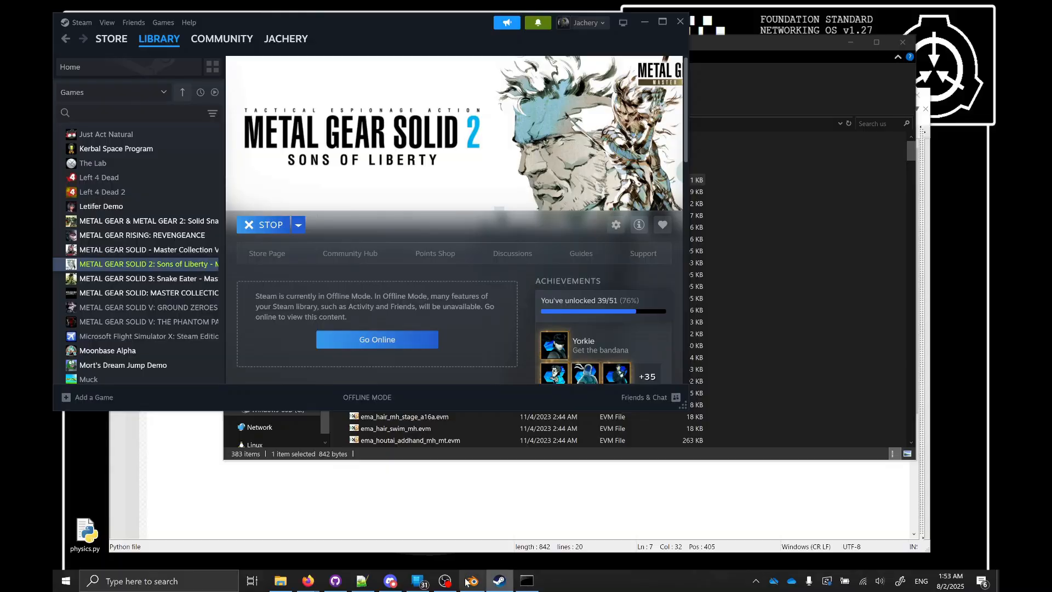
Switch to Blender and delete all evmMesh geometry below the chest and upper arms, keeping only the model's bust.
left_click(467, 581)
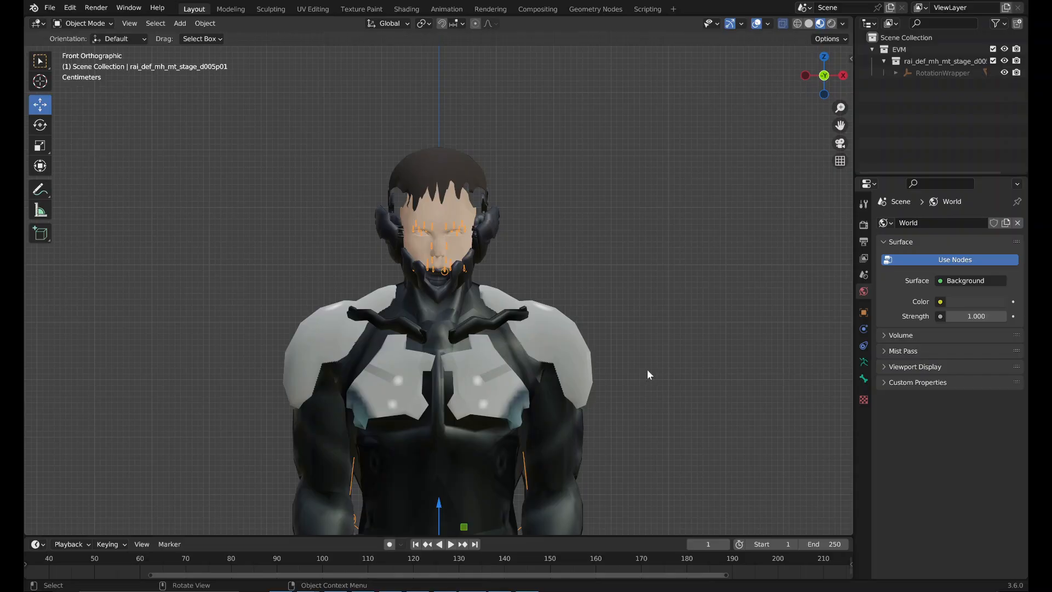
scroll(648, 374, "down", 5)
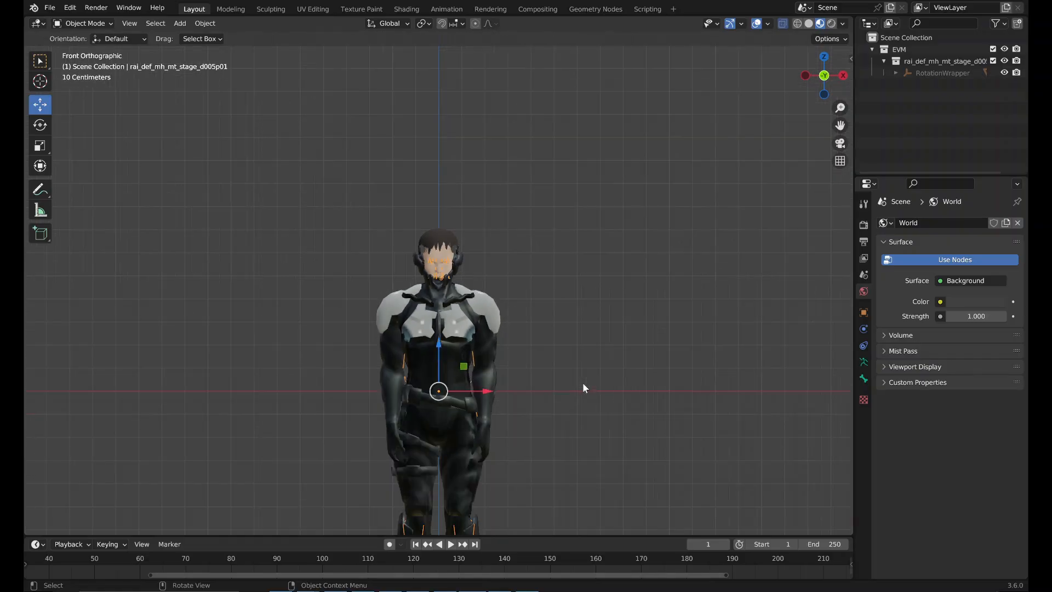
left_click(491, 360)
scroll(496, 368, "down", 2)
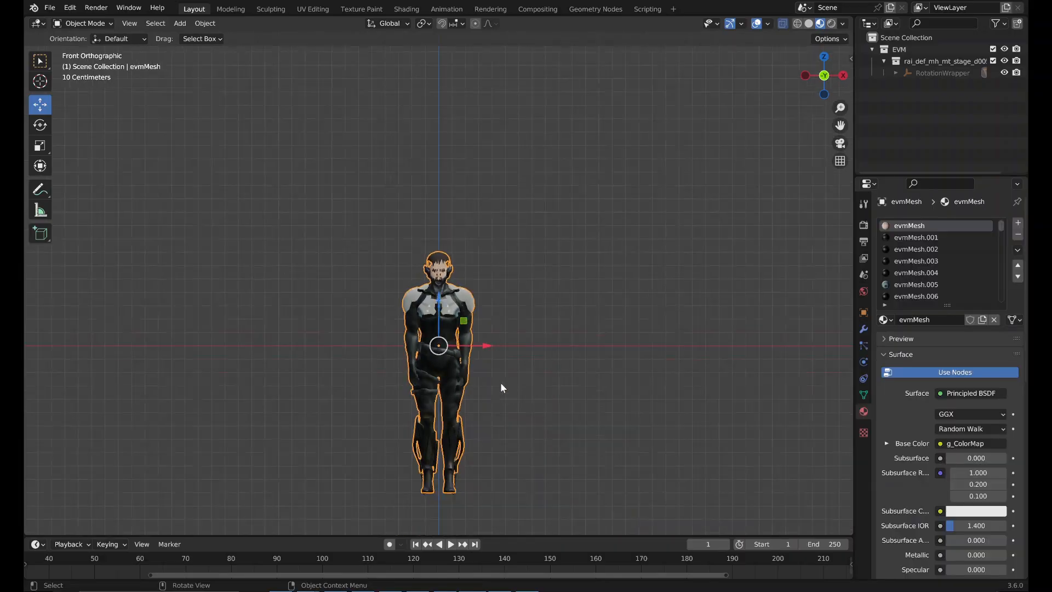
key("Tab")
left_click_drag(493, 486, 367, 312)
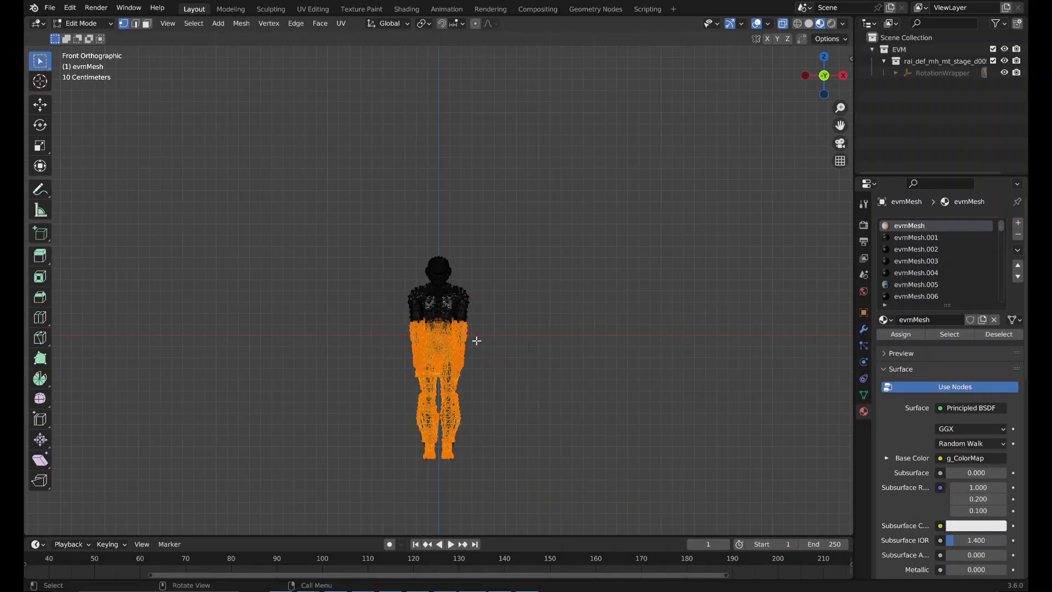
key("x")
left_click(481, 291)
scroll(509, 316, "up", 4)
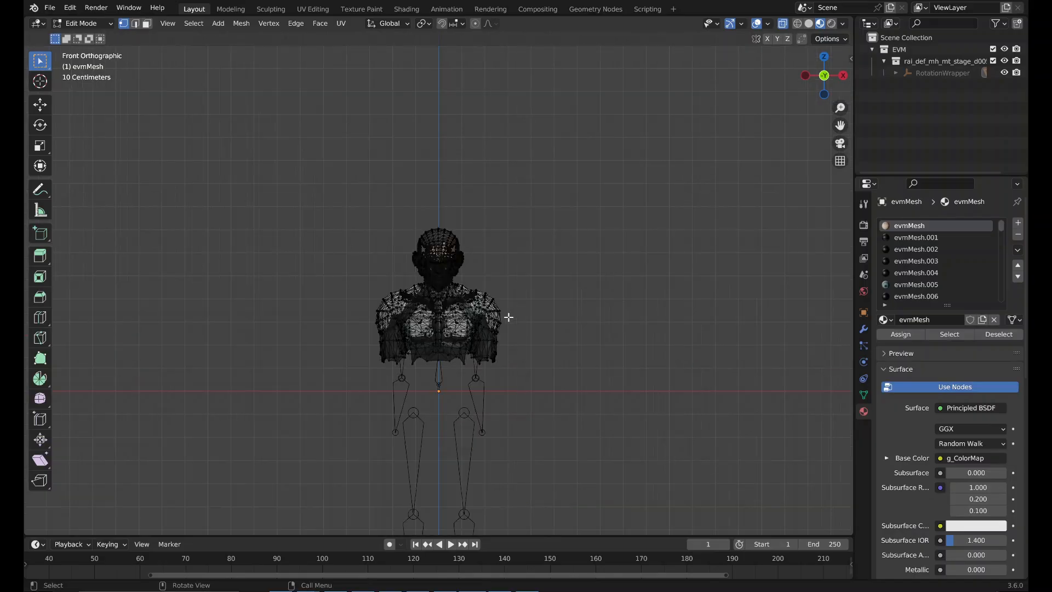
scroll(508, 317, "up", 3)
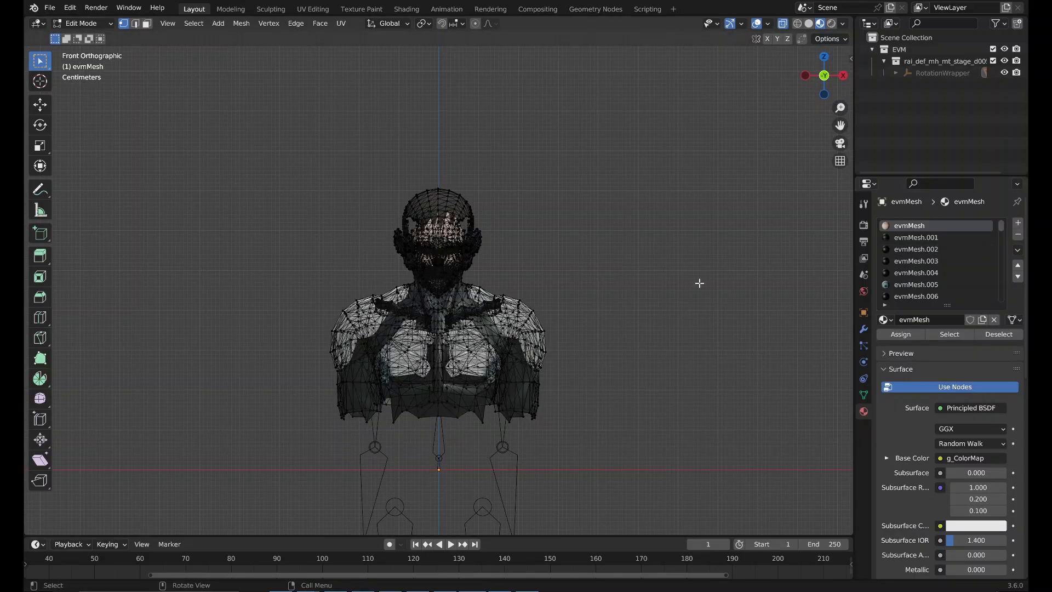
key("Tab")
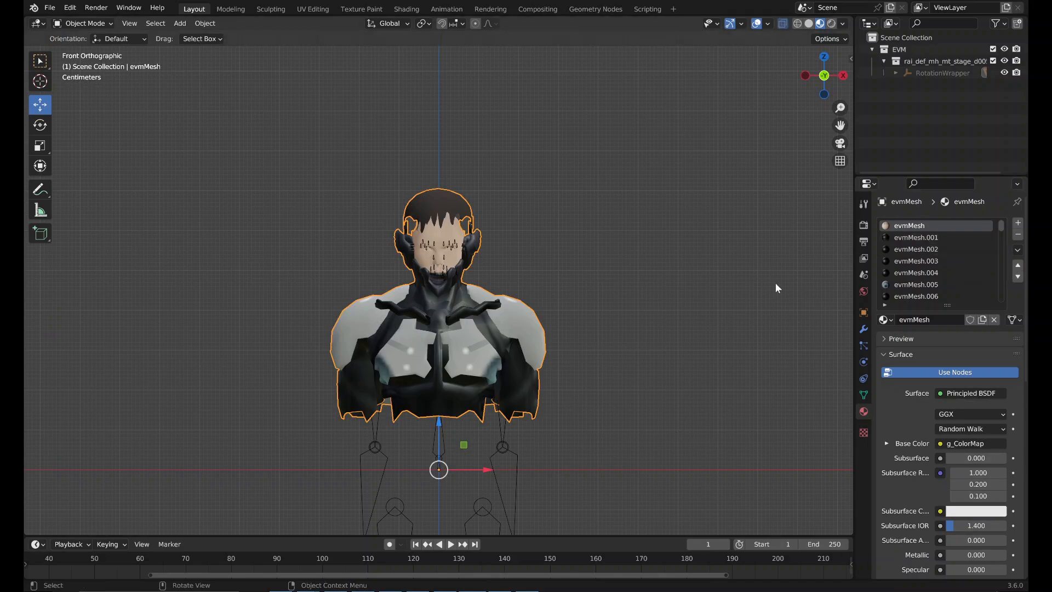
scroll(616, 311, "down", 2)
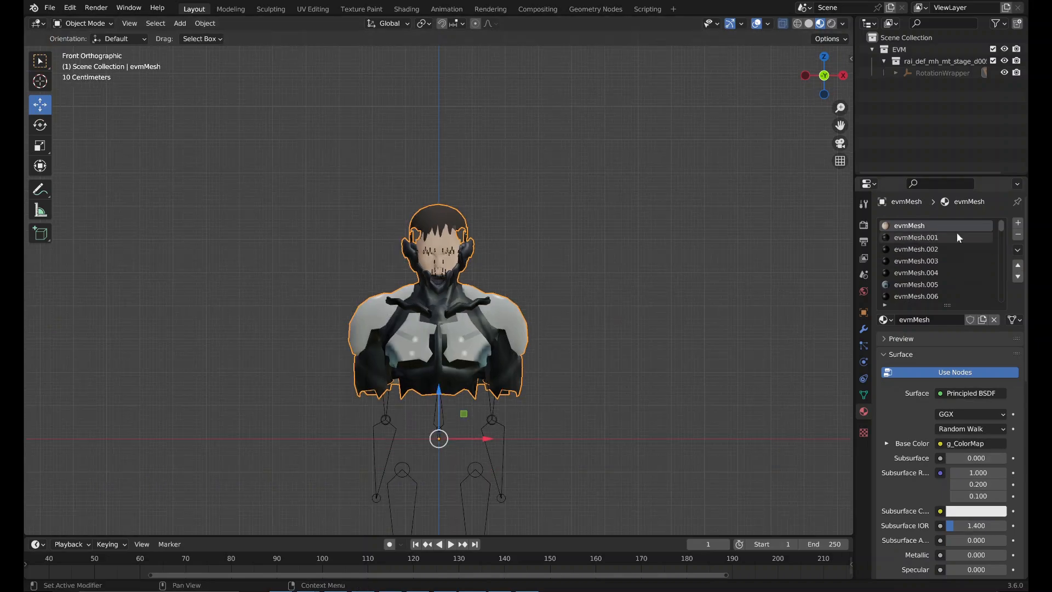
left_click(953, 236)
scroll(513, 332, "down", 3)
left_click(503, 333)
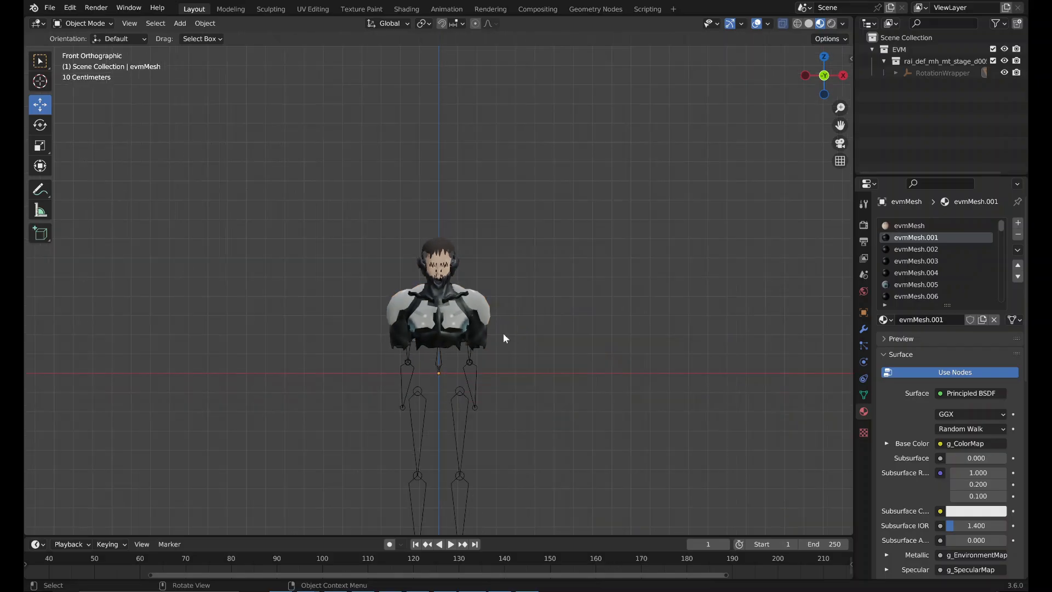
left_click(429, 383)
left_click(551, 354)
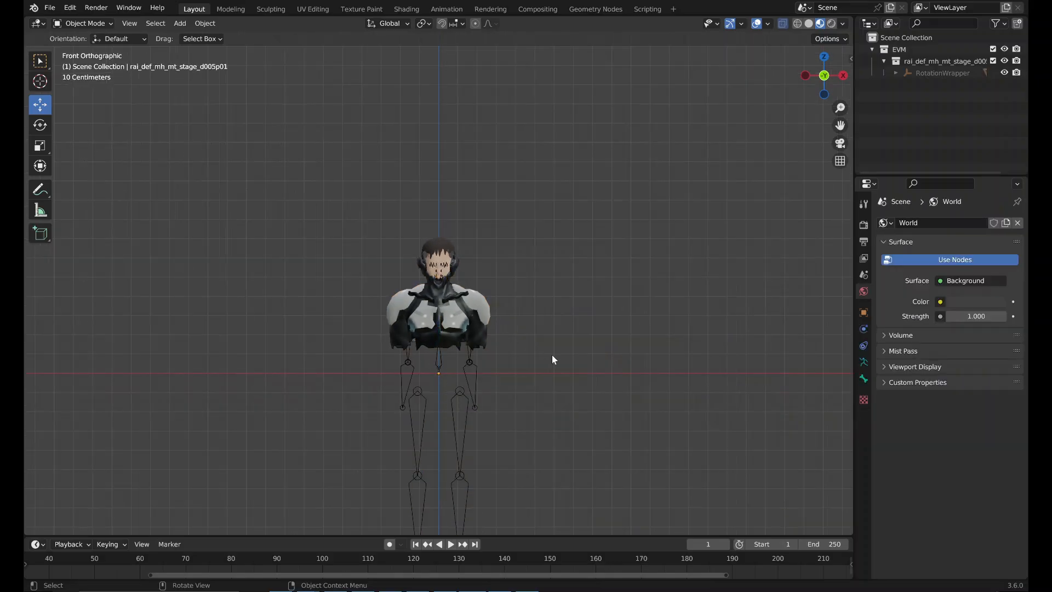
scroll(551, 354, "up", 3)
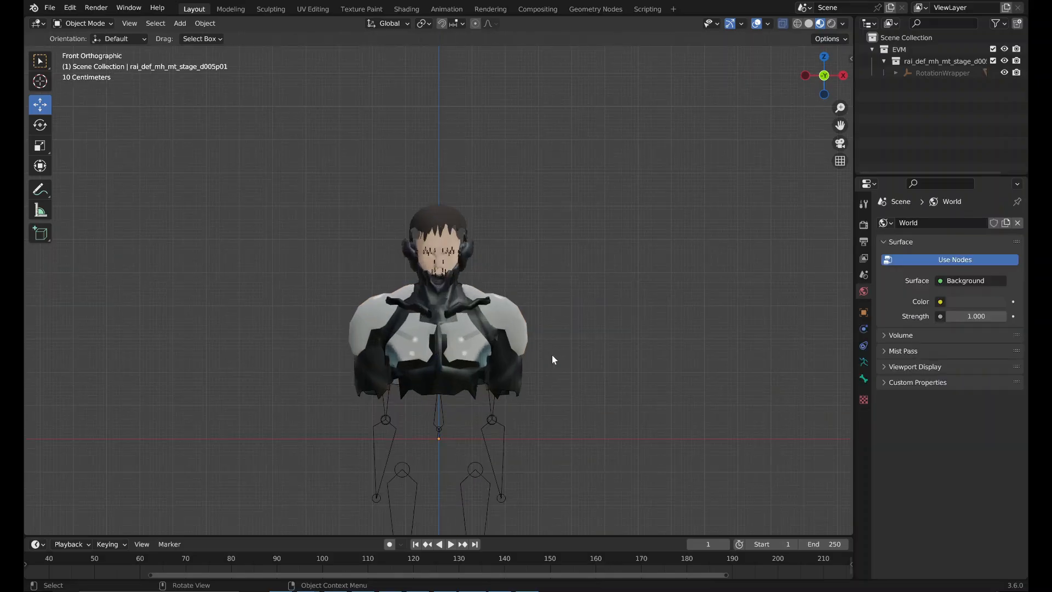
Import the rai_radio_mh_mt_true EVM model and move its armature -0.6 m along X, beside the cropped bust.
left_click(50, 7)
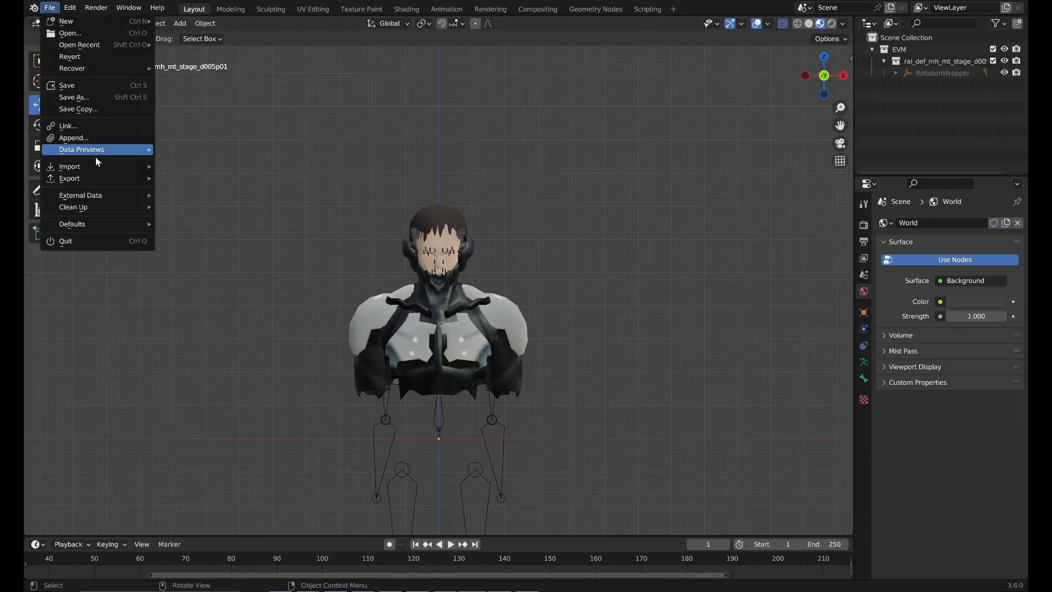
mouse_move(96, 166)
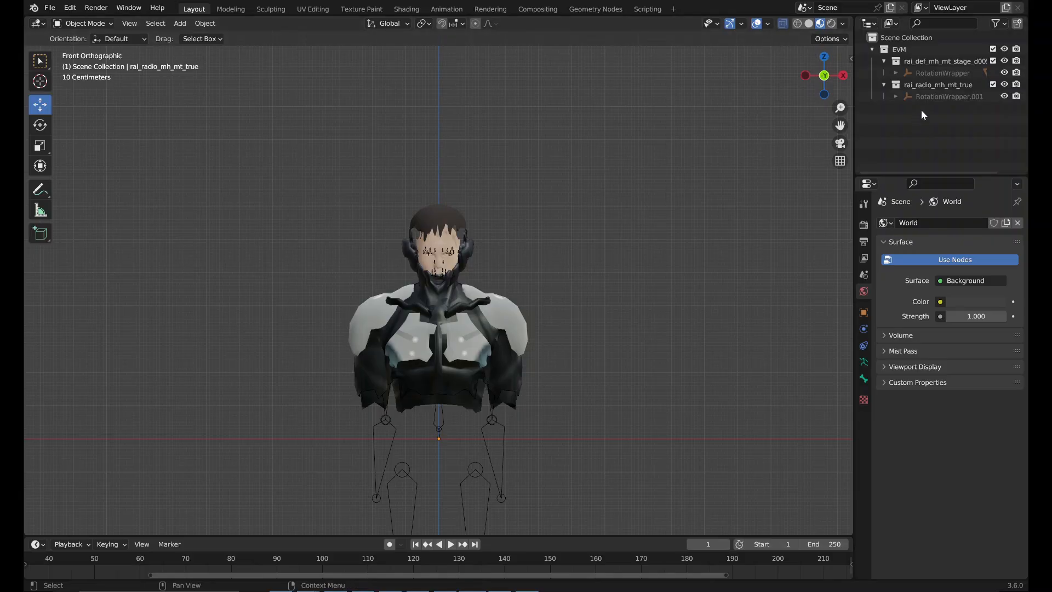
left_click(895, 96)
left_click(942, 108)
key("g")
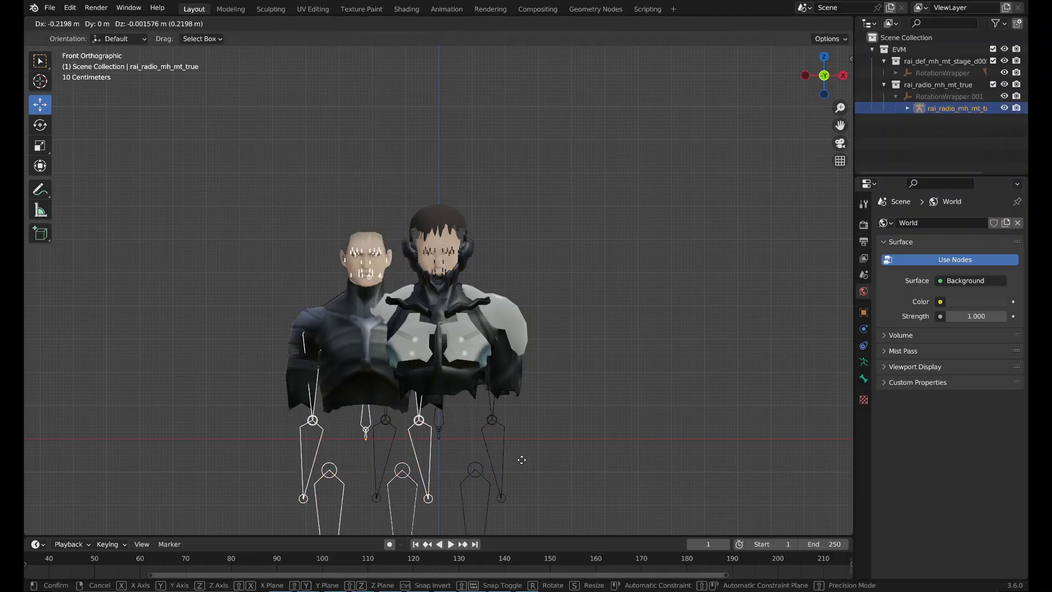
left_click(400, 443)
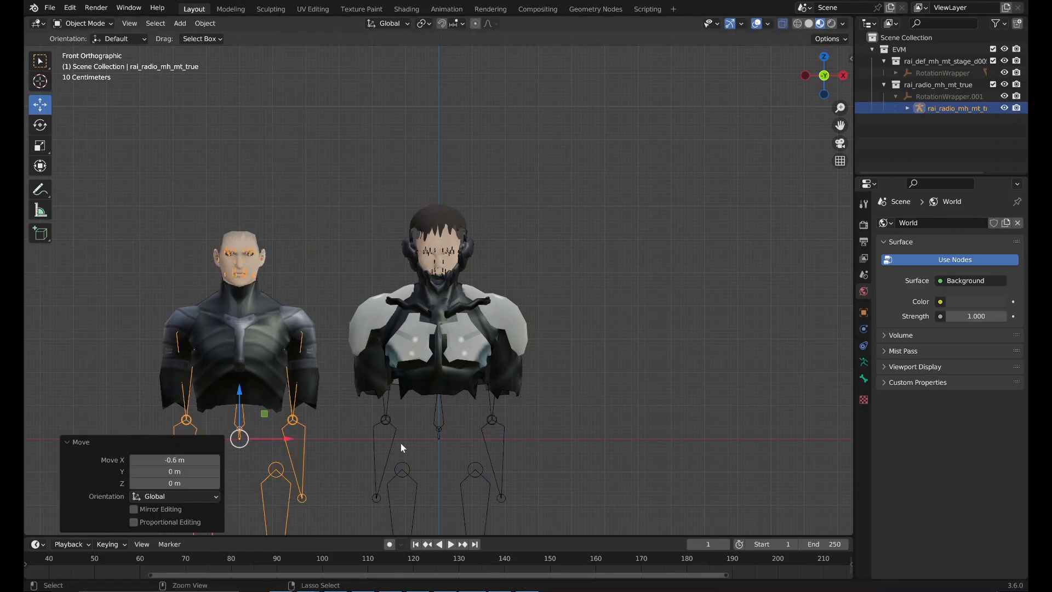
middle_click_drag(248, 448, 592, 393)
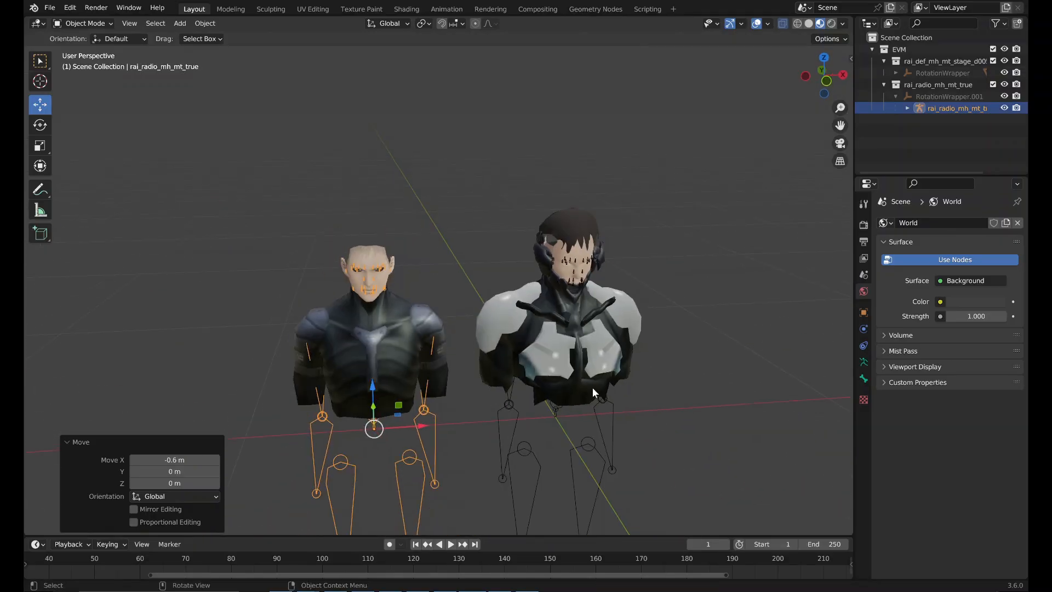
left_click(681, 407)
middle_click_drag(681, 406, 657, 399)
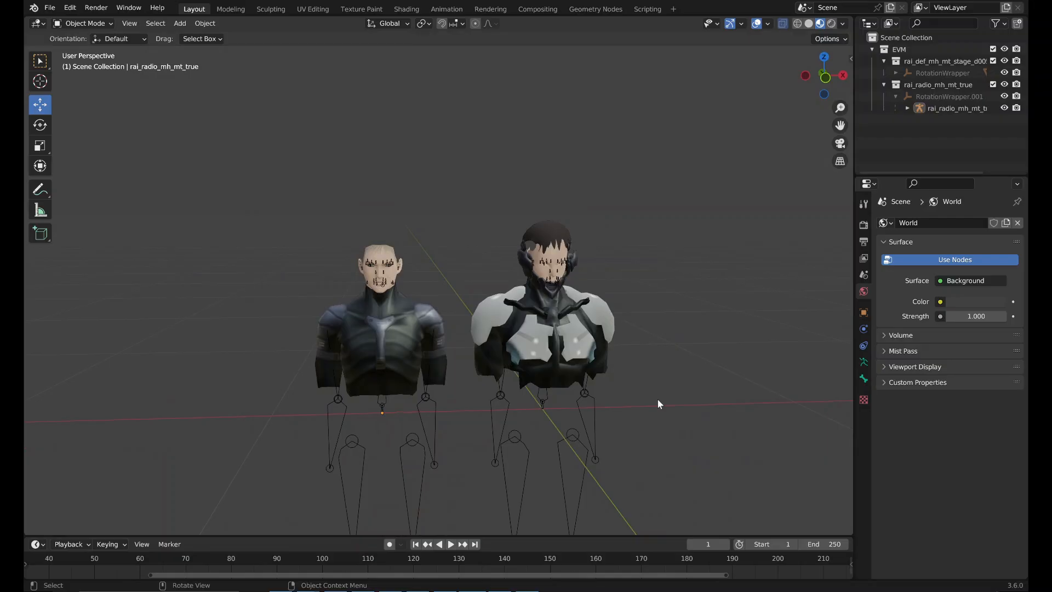